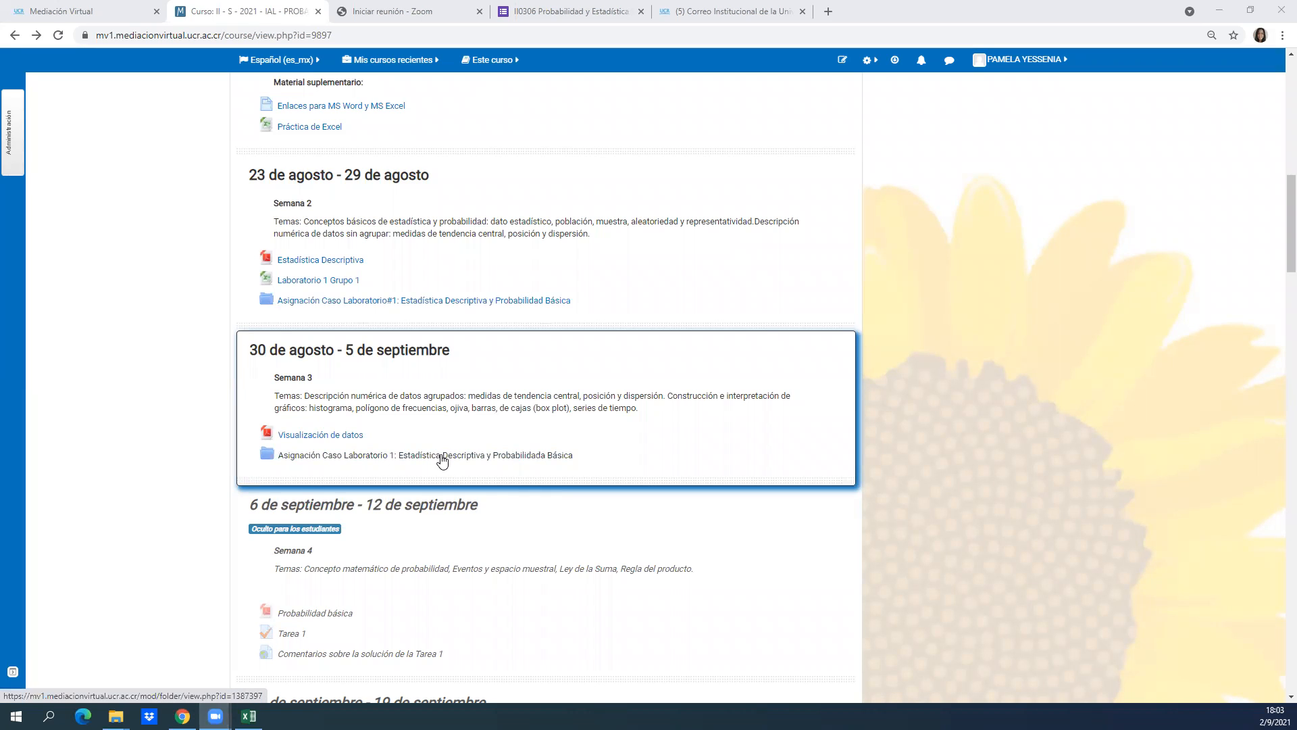
# Check the Semana 2 folder "Asignación Caso Laboratorio#1: Estadística Descriptiva y Probabilidad Básica", then enable course editing and delete that folder.
pyautogui.click(455, 301)
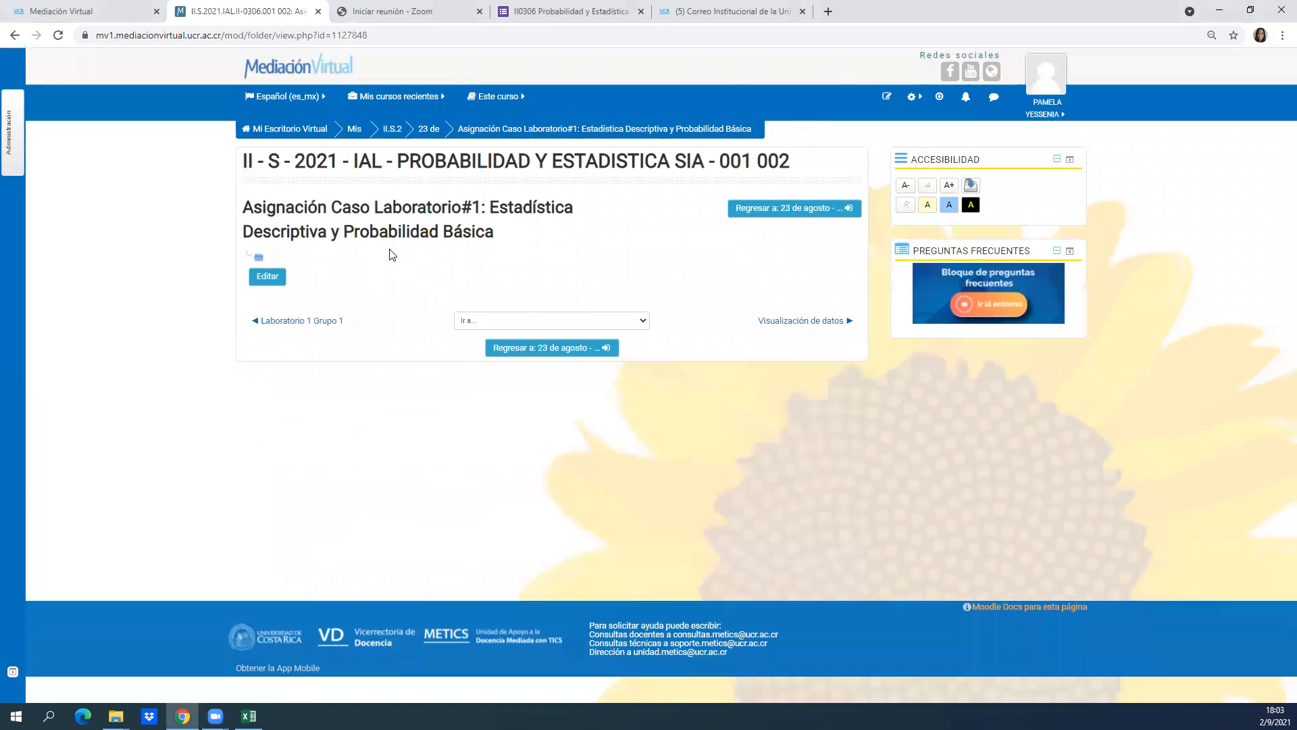
pyautogui.click(18, 35)
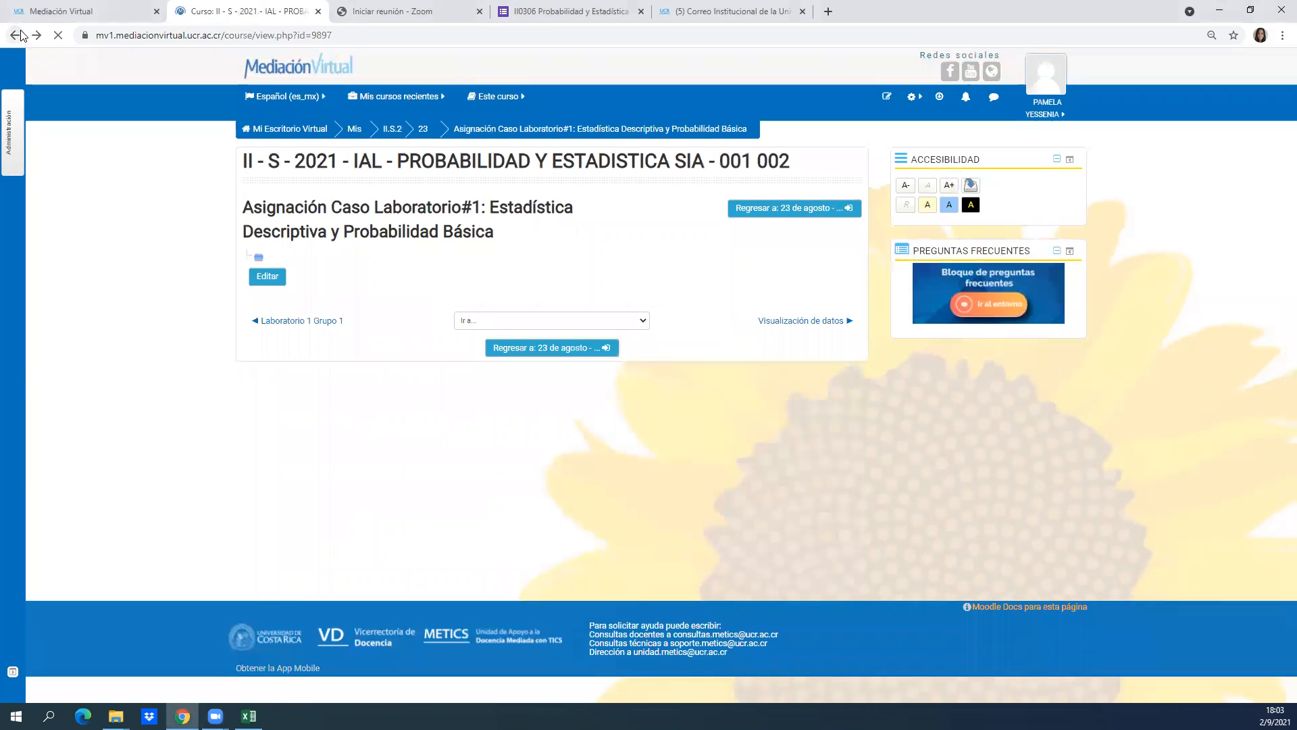
pyautogui.moveTo(17, 125)
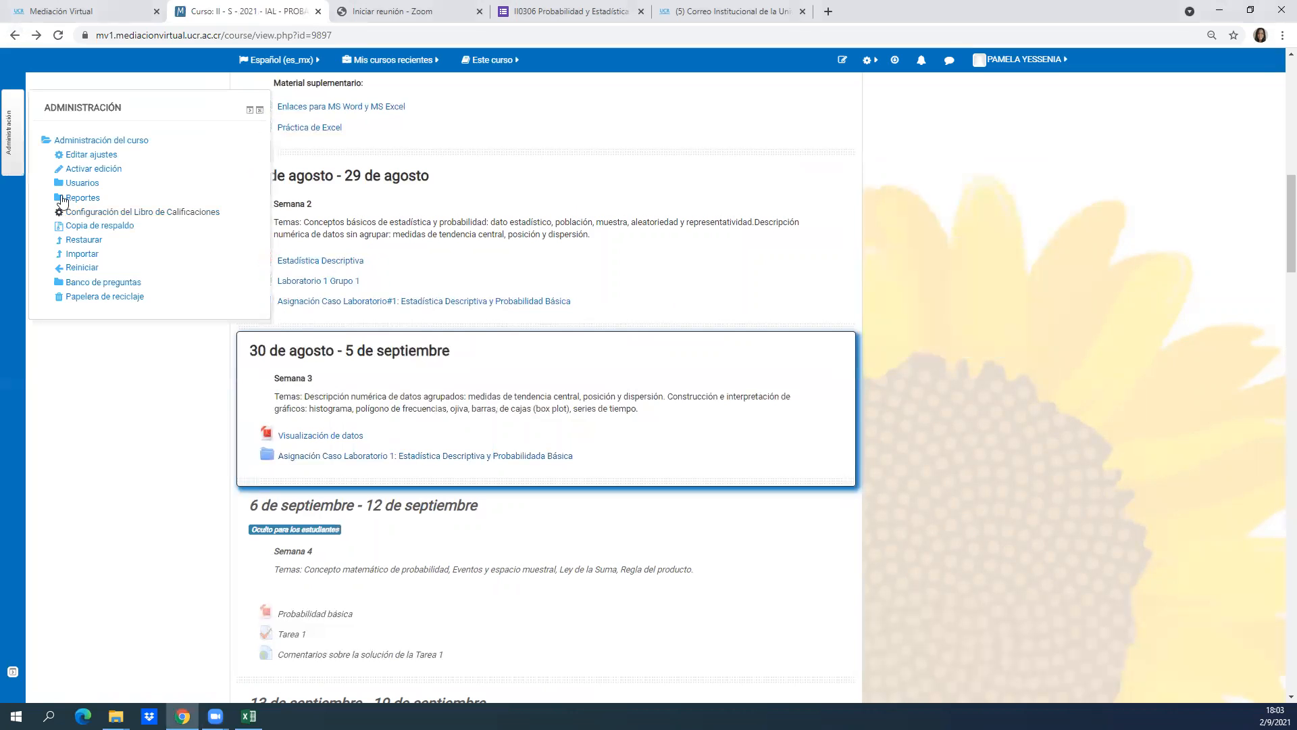
pyautogui.click(90, 171)
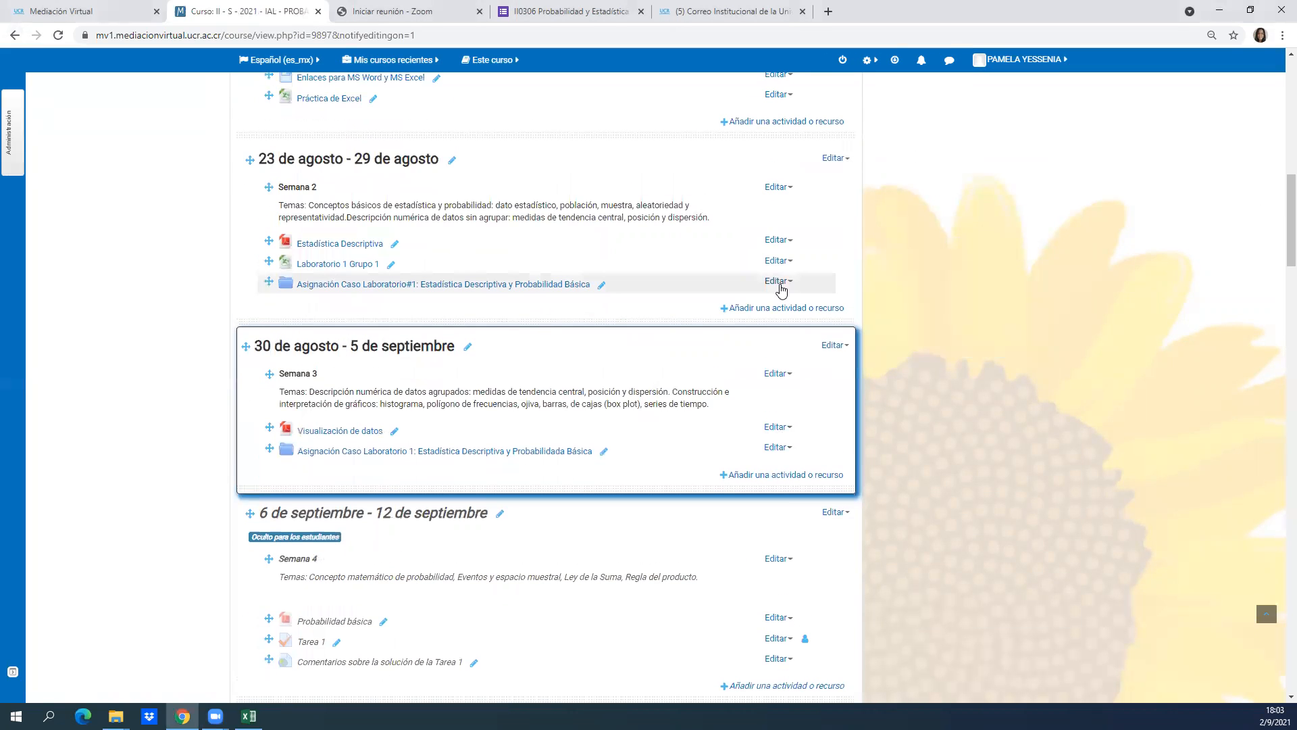
pyautogui.click(778, 282)
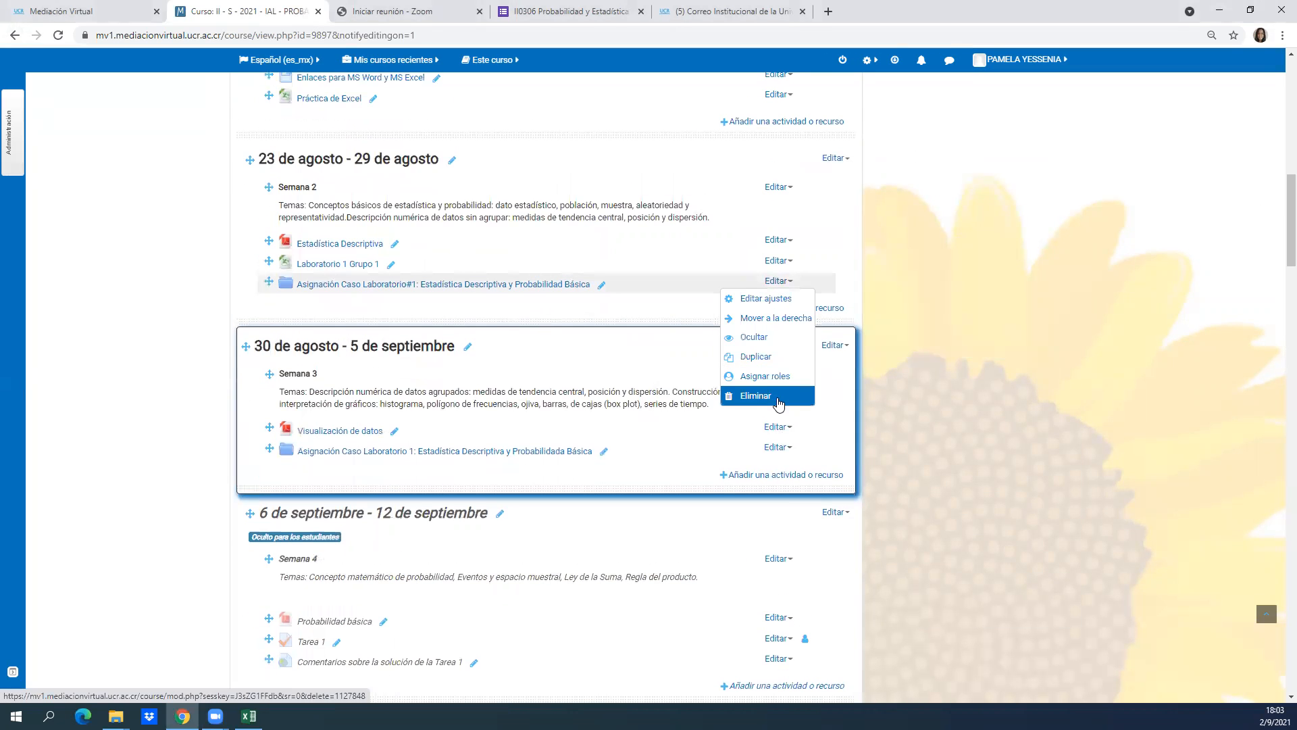
pyautogui.click(779, 400)
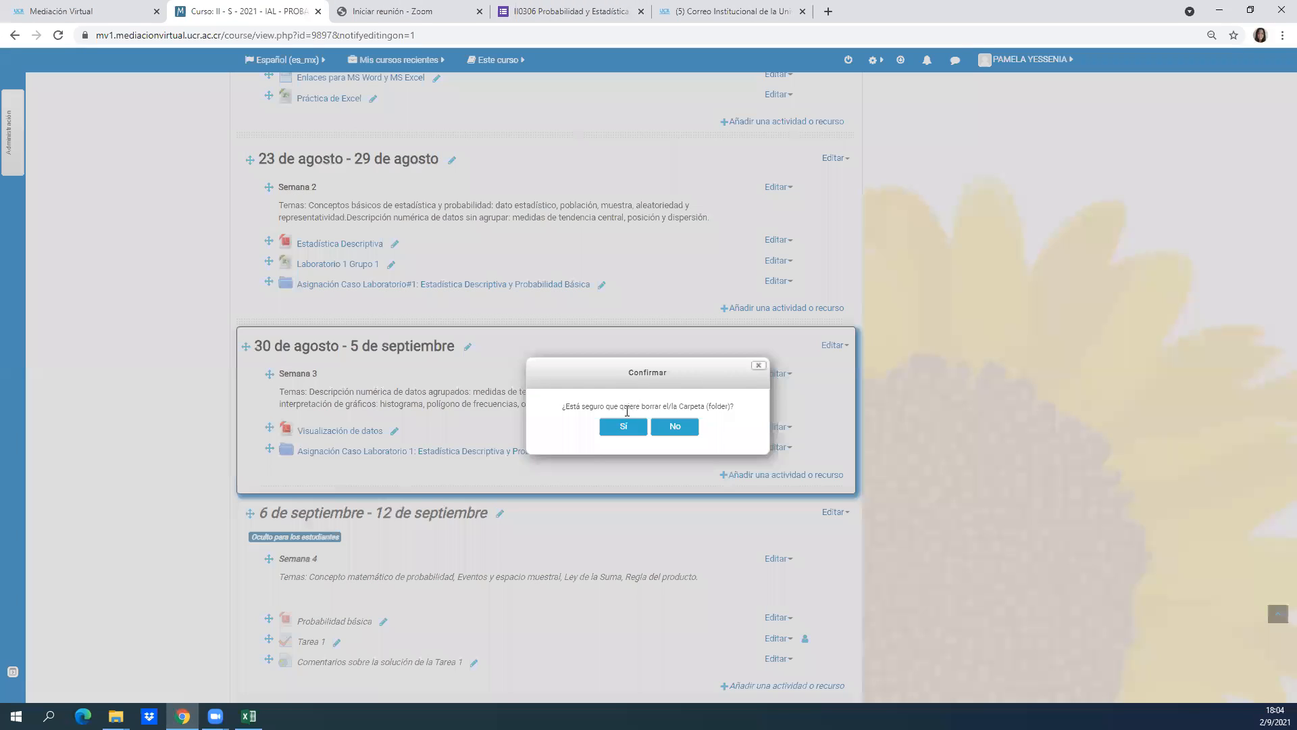
pyautogui.click(620, 427)
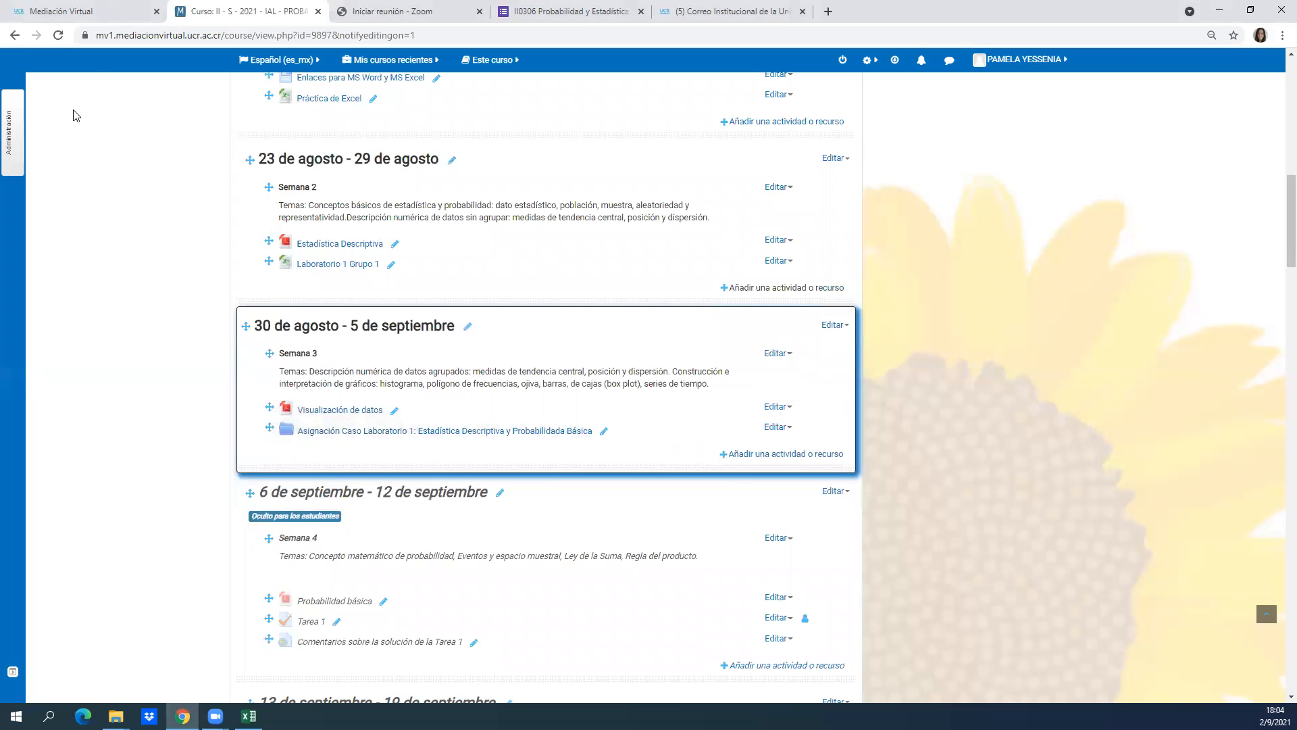
# Turn off course editing and return to the Semana 2 and Semana 3 sections.
pyautogui.click(17, 110)
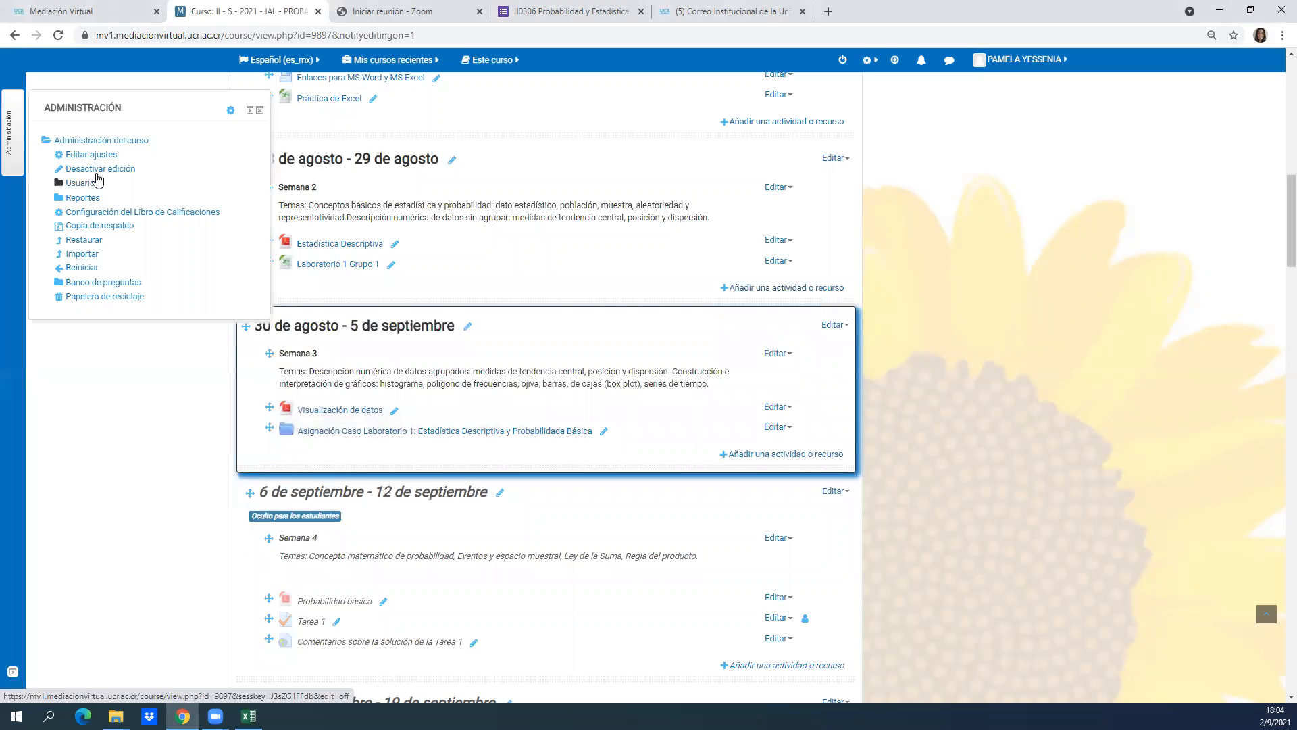
pyautogui.click(97, 171)
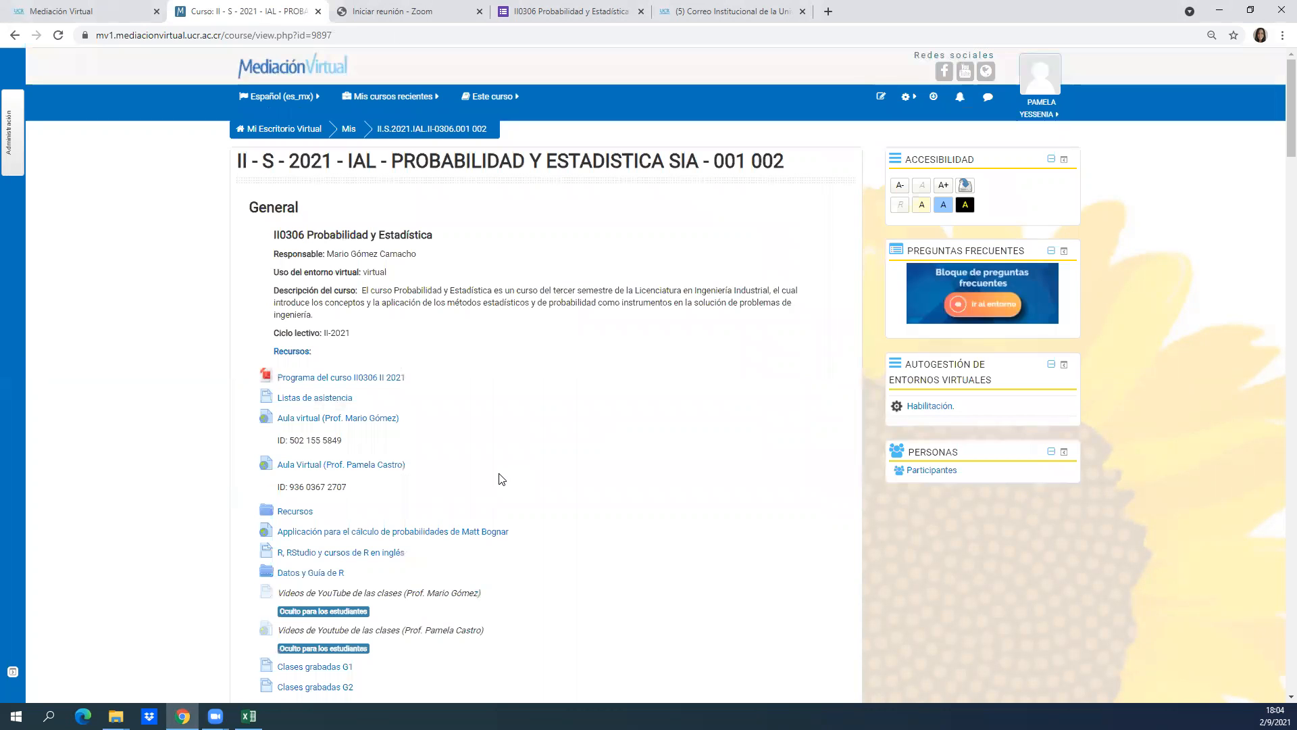
pyautogui.scroll(-5, 1279, 194)
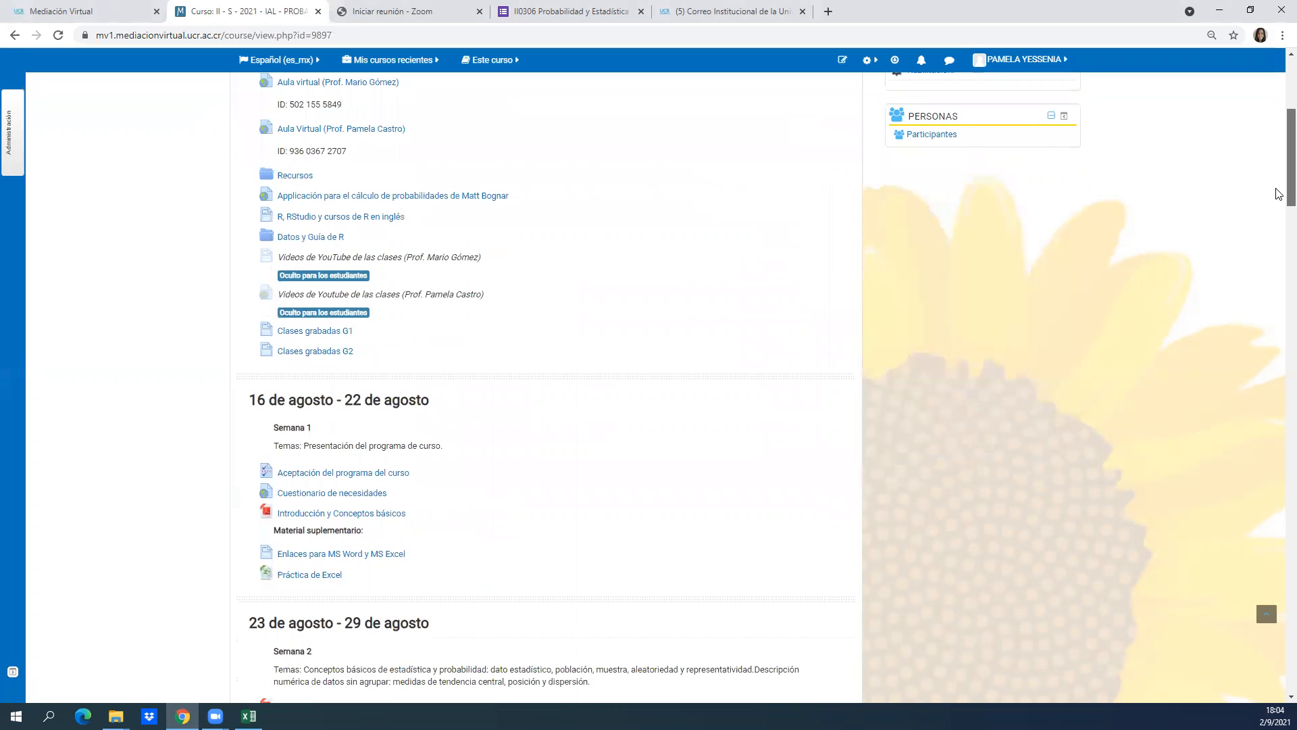
pyautogui.scroll(-7, 1279, 194)
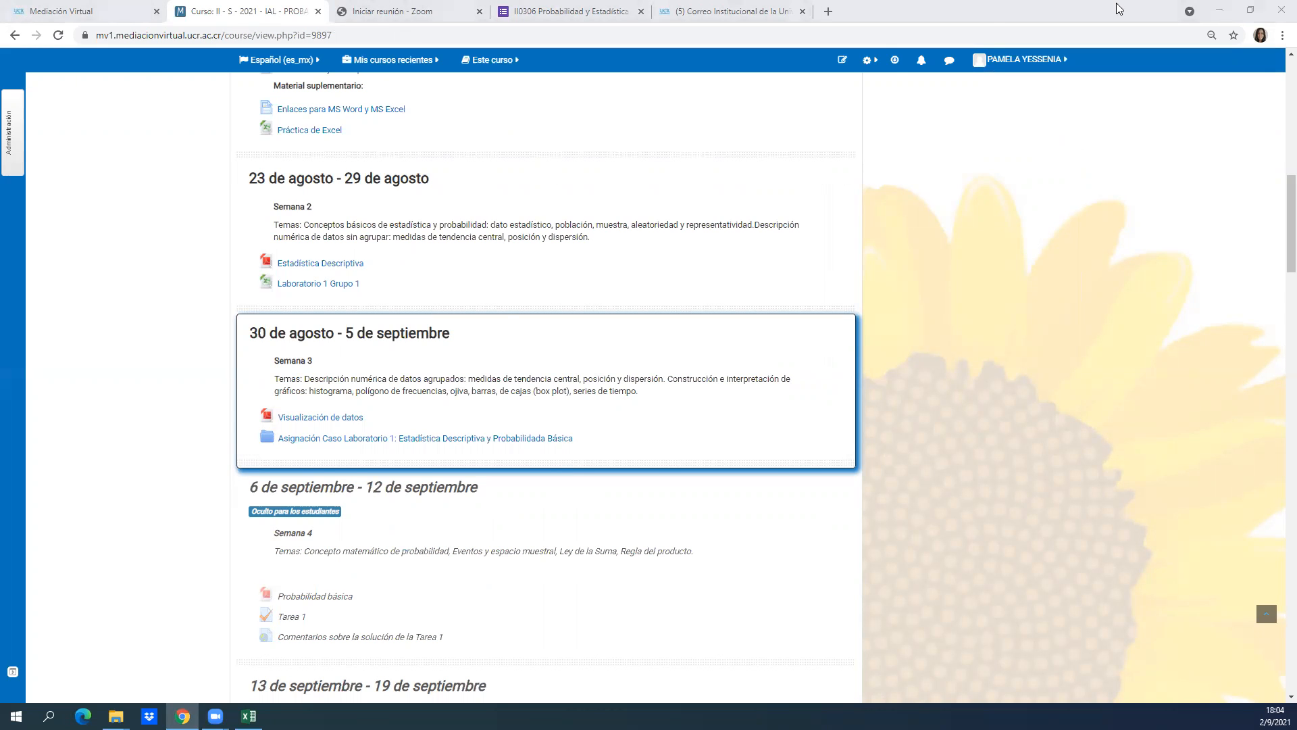
# Switch to the Clase 3 workbook in Excel, maximize its window and go to cell A1 of the Datos No Agrupados sheet.
pyautogui.hotkey('alt', 'Tab')
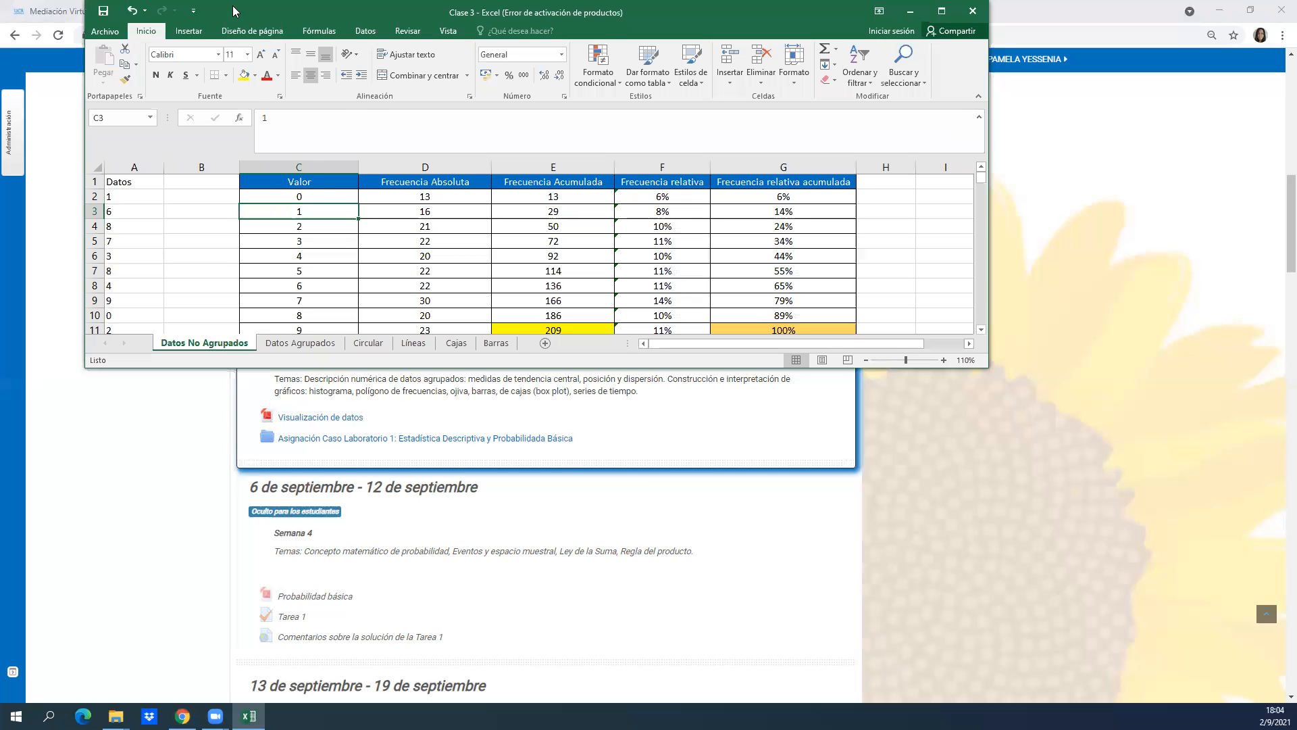
pyautogui.moveTo(233, 10); pyautogui.dragTo(226, 218)
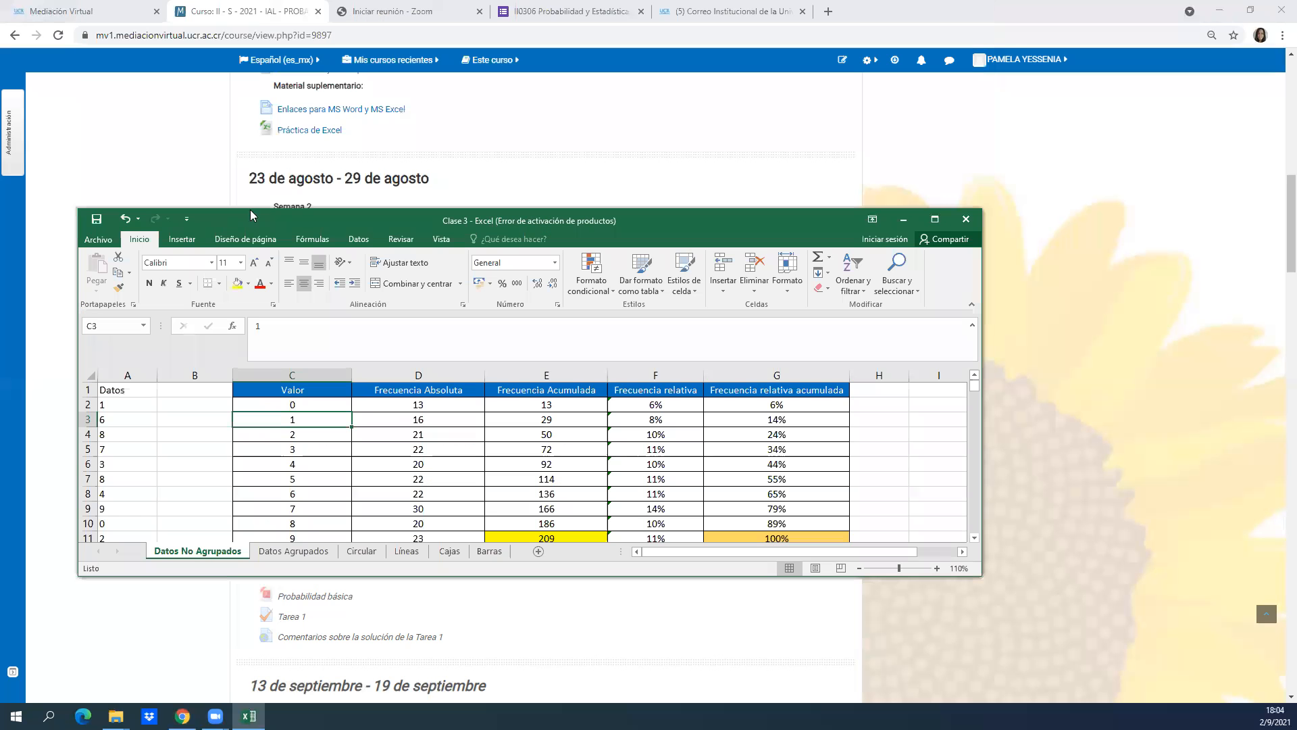
pyautogui.click(936, 220)
pyautogui.click(174, 622)
pyautogui.click(129, 632)
pyautogui.press('Left')
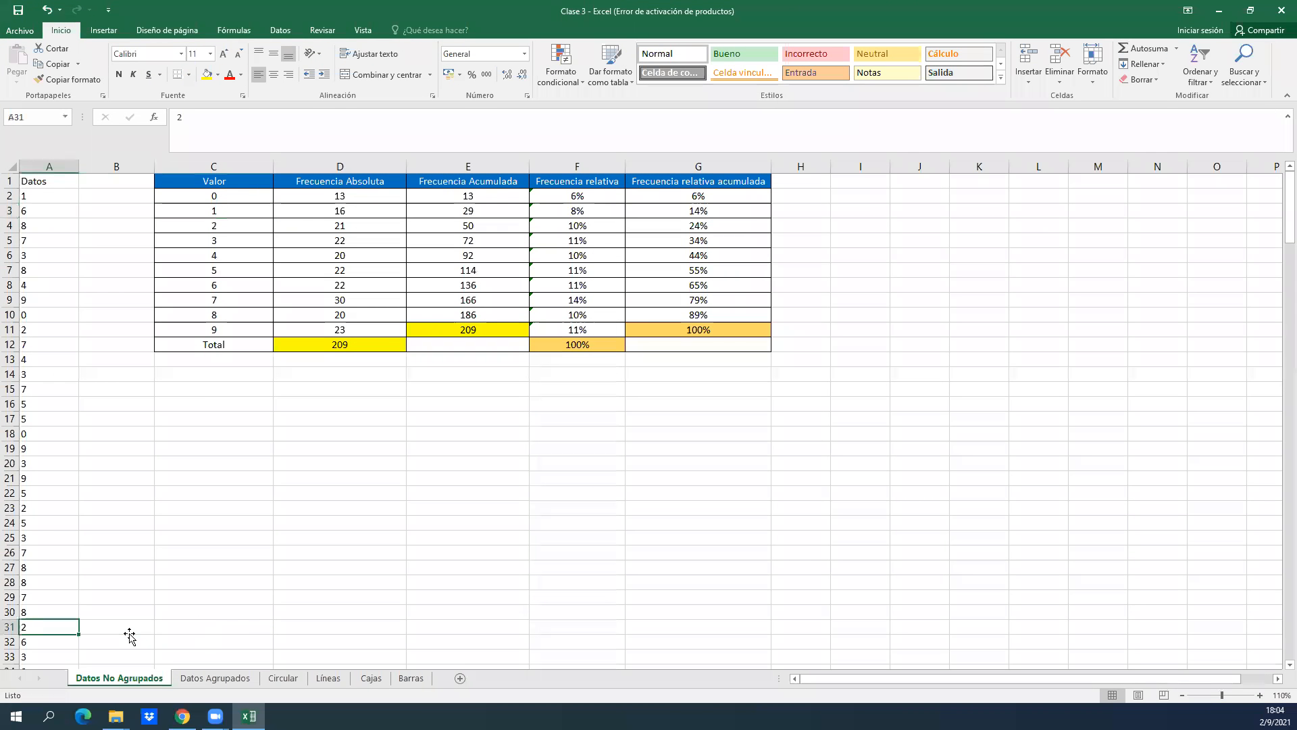
pyautogui.press('Up')
pyautogui.press('Up')
pyautogui.press('Up')
pyautogui.press('Up')
pyautogui.press('Up')
pyautogui.press('Up')
pyautogui.press('Up')
pyautogui.press('Up')
pyautogui.press('Up')
pyautogui.press('Up')
pyautogui.press('Up')
pyautogui.press('Up')
pyautogui.press('Up')
pyautogui.press('Up')
pyautogui.press('Up')
pyautogui.press('Up')
pyautogui.press('Up')
pyautogui.press('Up')
pyautogui.press('Up')
pyautogui.press('Up')
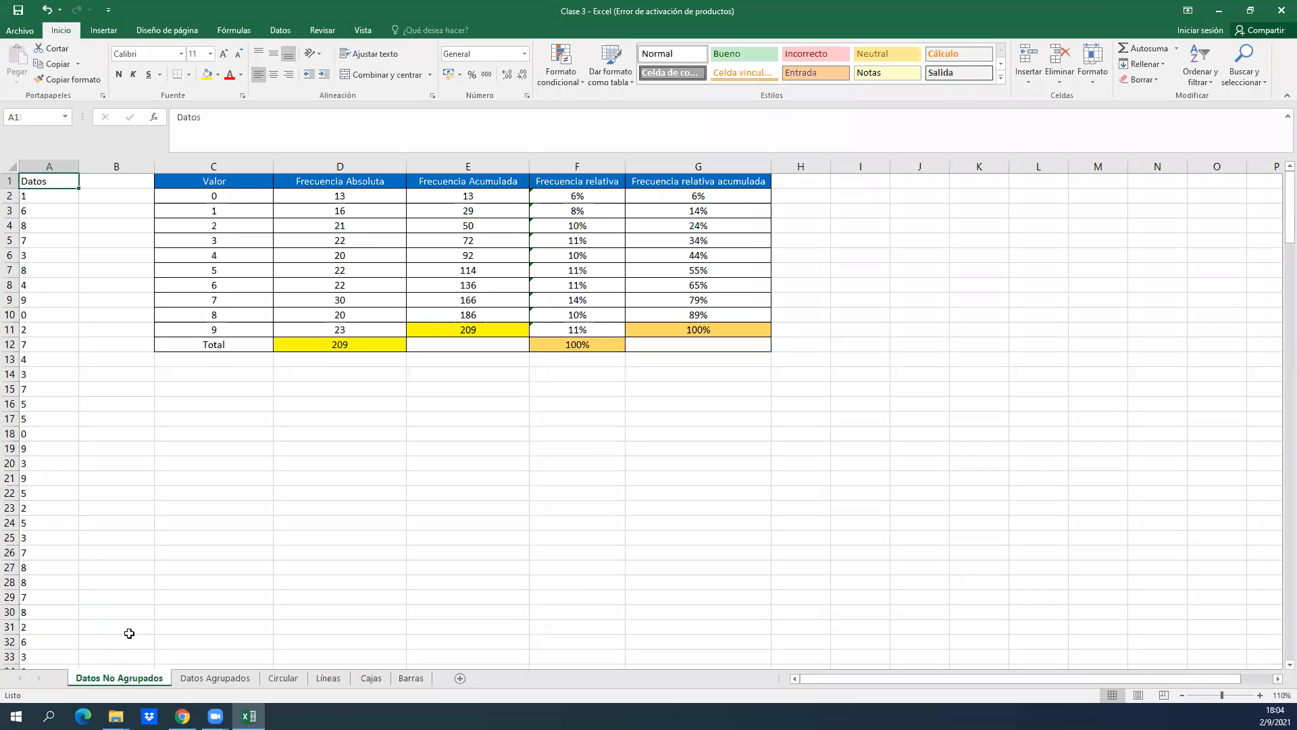
# Examine the Valor column of the frequency table next to the Datos column.
pyautogui.press('Right')
pyautogui.press('Left')
pyautogui.press('Right')
pyautogui.press('Right')
pyautogui.press('Right')
pyautogui.press('Left')
pyautogui.press('Down')
pyautogui.press('Up')
pyautogui.press('Down')
pyautogui.press('Down')
pyautogui.press('Up')
pyautogui.press('Up')
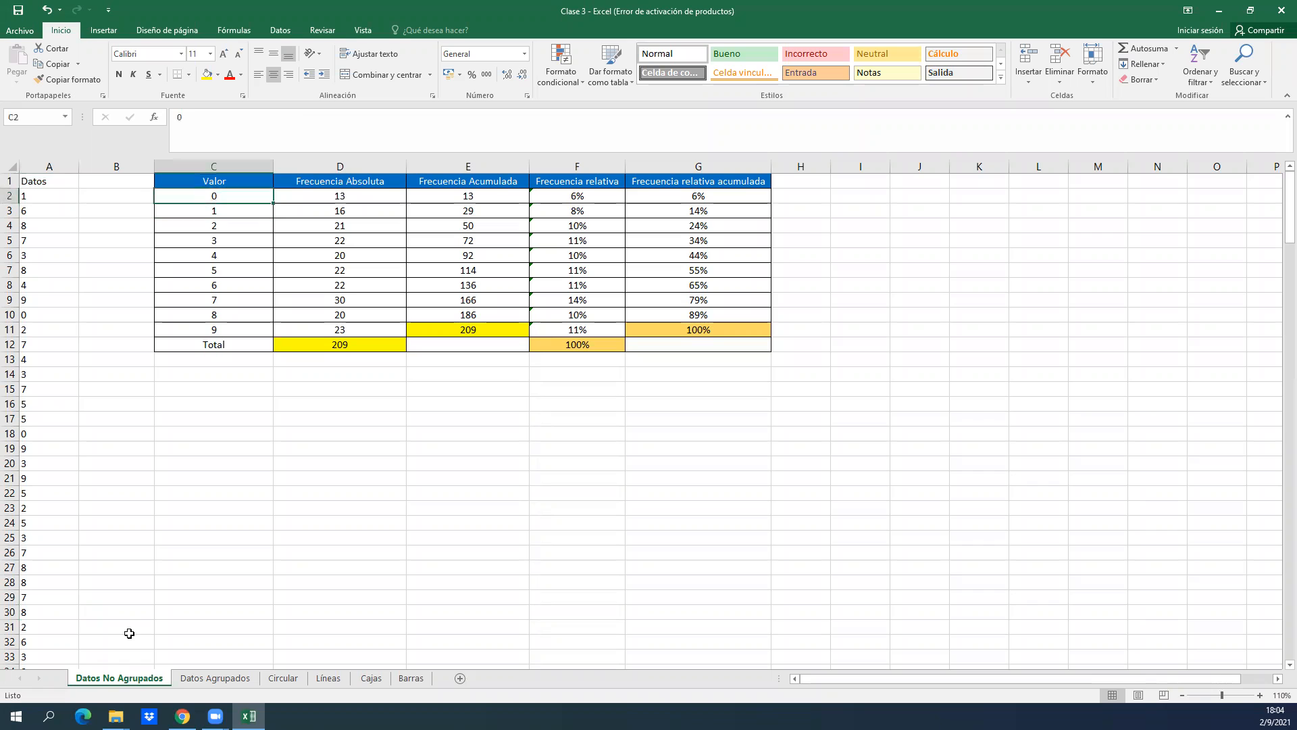
pyautogui.hotkey('shift', 'Down')
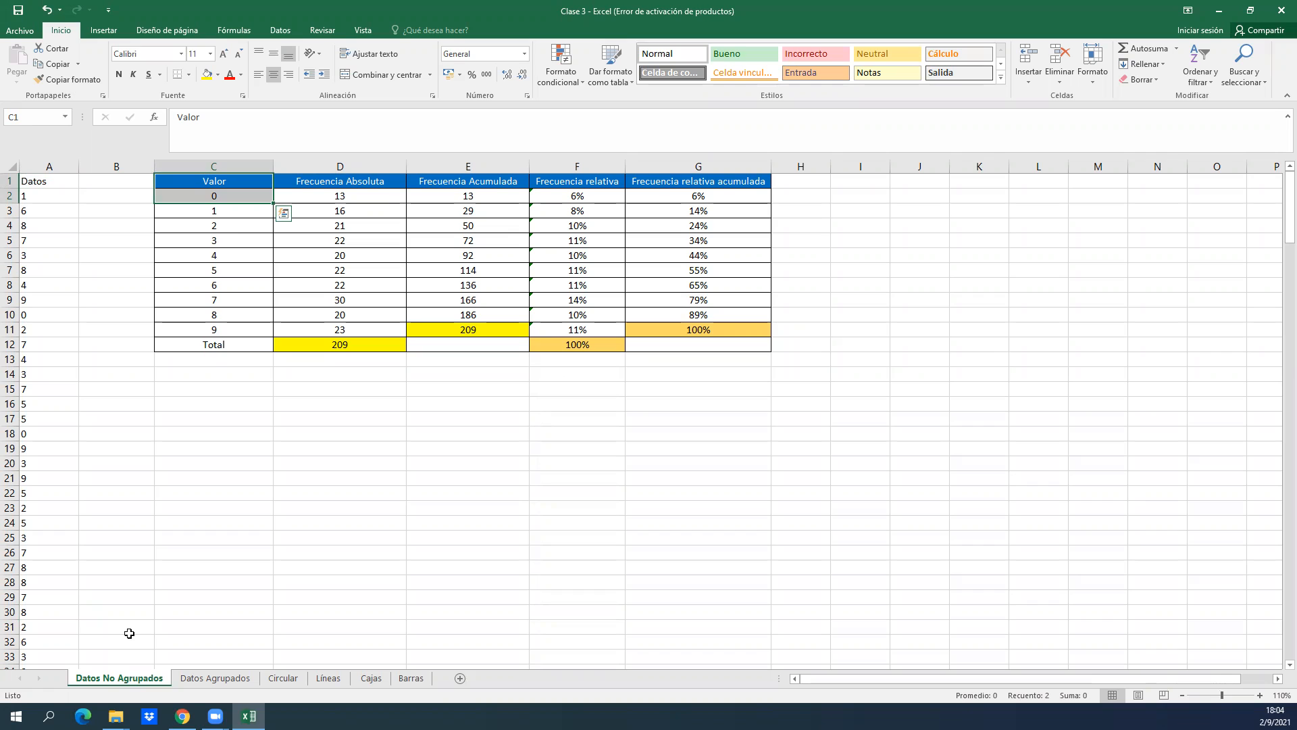
pyautogui.press('Down')
pyautogui.press('Down')
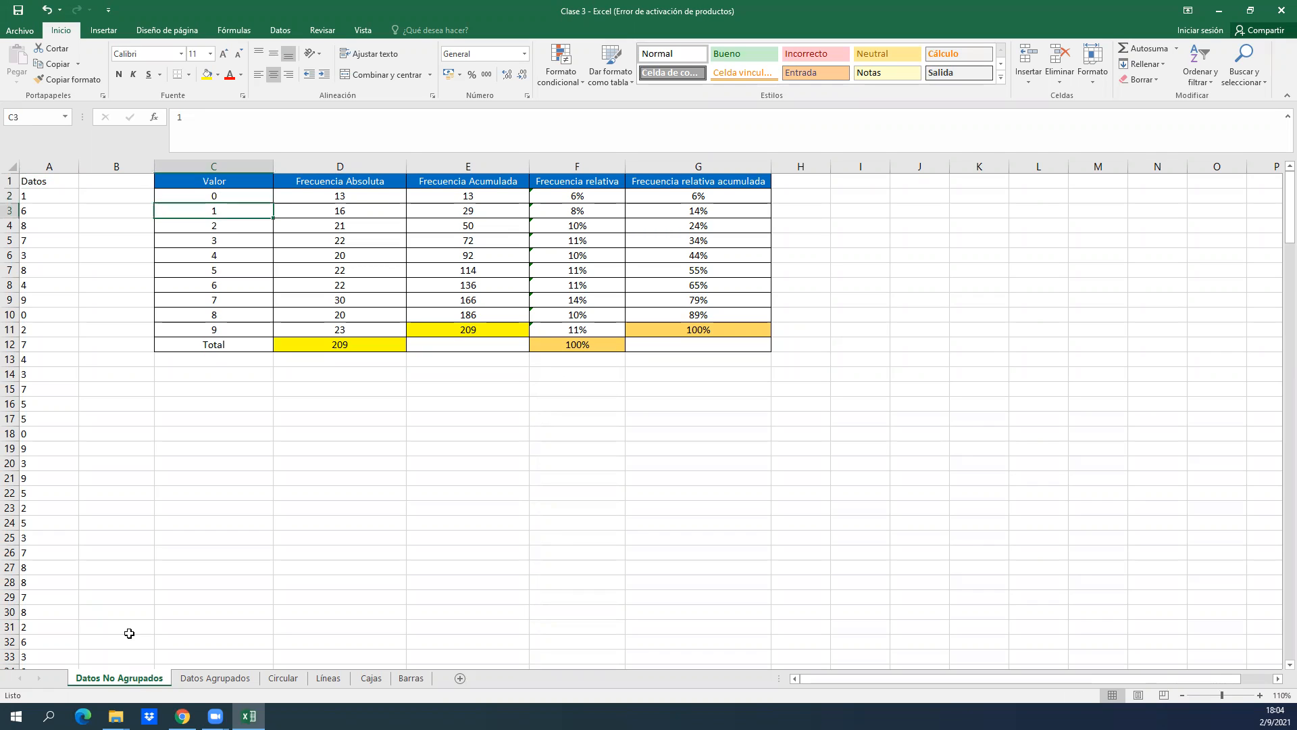
# Review the frequency table's headings from Valor across to Frecuencia relativa acumulada.
pyautogui.press('Up')
pyautogui.press('Up')
pyautogui.press('Right')
pyautogui.press('Right')
pyautogui.press('Right')
pyautogui.press('Right')
pyautogui.press('Left')
pyautogui.press('Left')
pyautogui.press('Left')
pyautogui.press('Left')
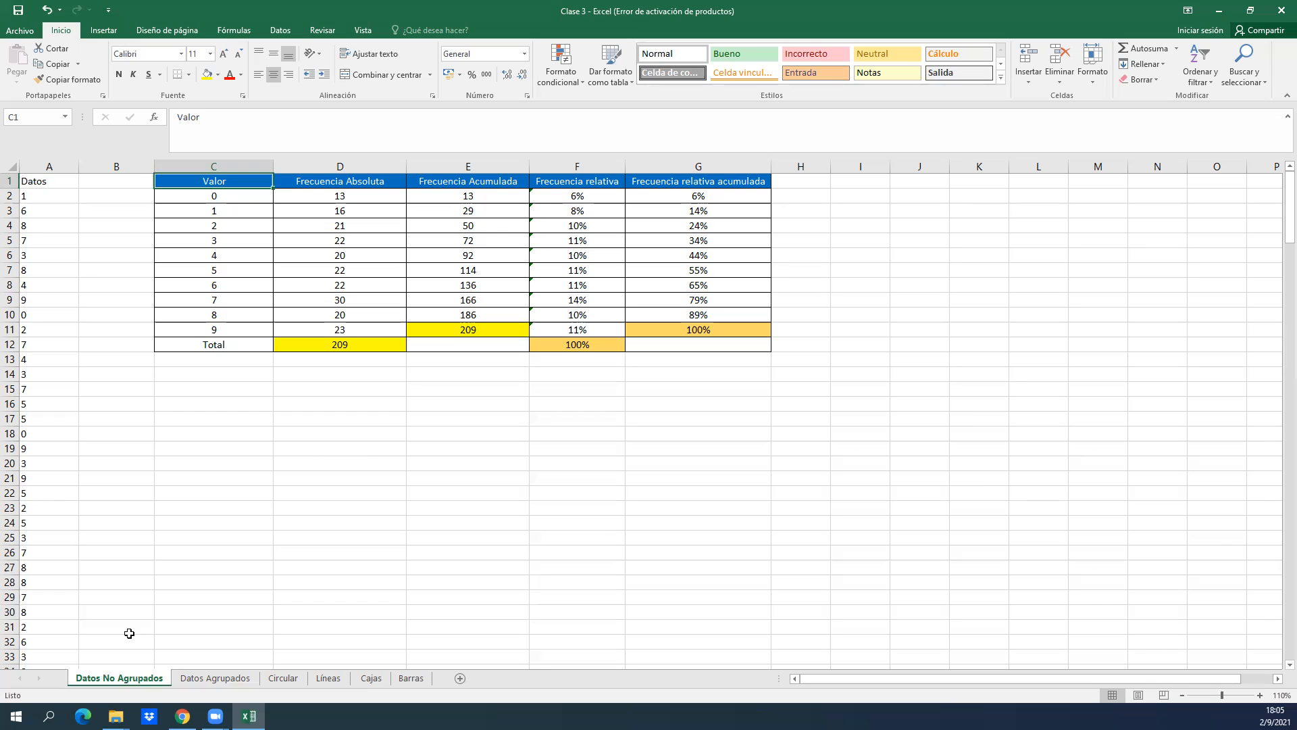
pyautogui.press('Right')
pyautogui.press('Right')
pyautogui.press('Right')
pyautogui.press('Right')
pyautogui.press('Right')
pyautogui.press('Left')
pyautogui.press('Left')
pyautogui.press('Left')
pyautogui.press('Left')
pyautogui.press('Left')
pyautogui.press('Left')
pyautogui.press('Down')
# Examine the full extent of the Datos column and the frequency table in columns C to G.
pyautogui.press('Left')
pyautogui.press('Up')
pyautogui.hotkey('ctrl', 'shift', 'Down')
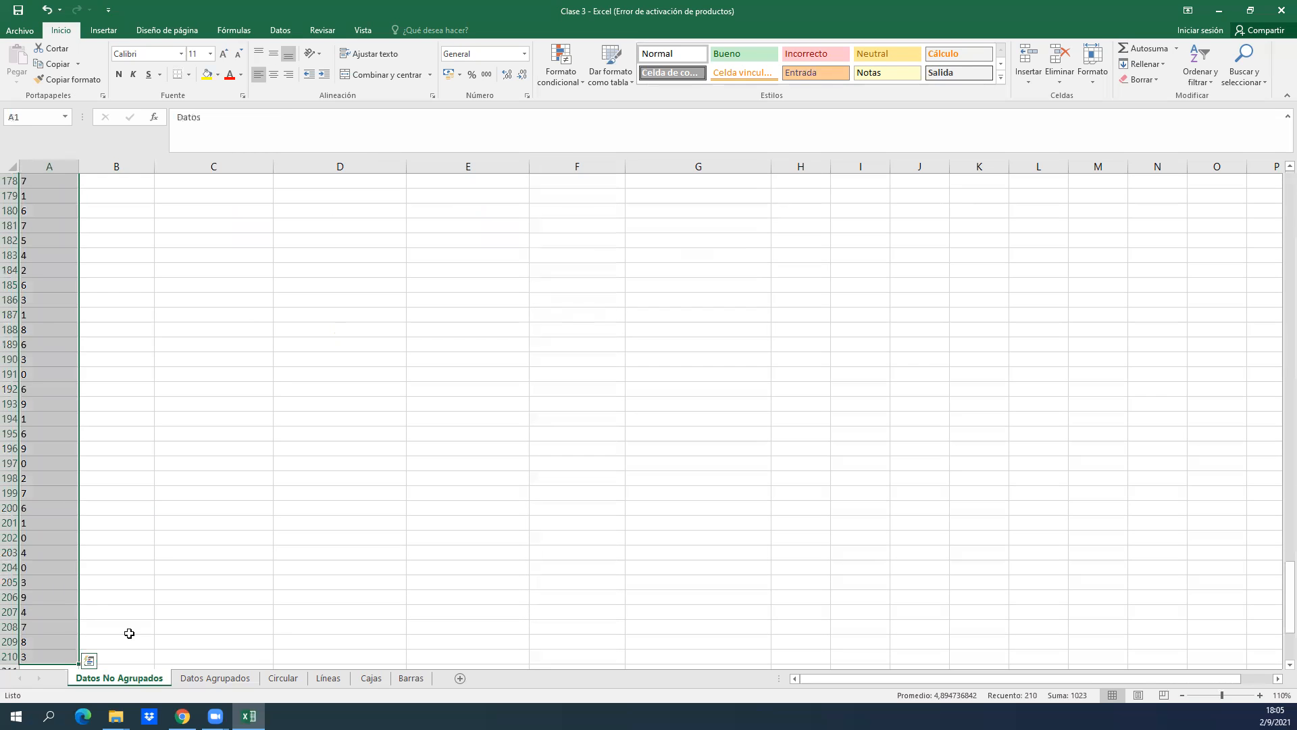
pyautogui.hotkey('ctrl', 'Up')
pyautogui.press('Down')
pyautogui.press('Right')
pyautogui.press('Right')
pyautogui.press('Left')
pyautogui.press('Up')
pyautogui.press('Left')
pyautogui.hotkey('ctrl', 'shift', 'Down')
pyautogui.hotkey('ctrl', 'Up')
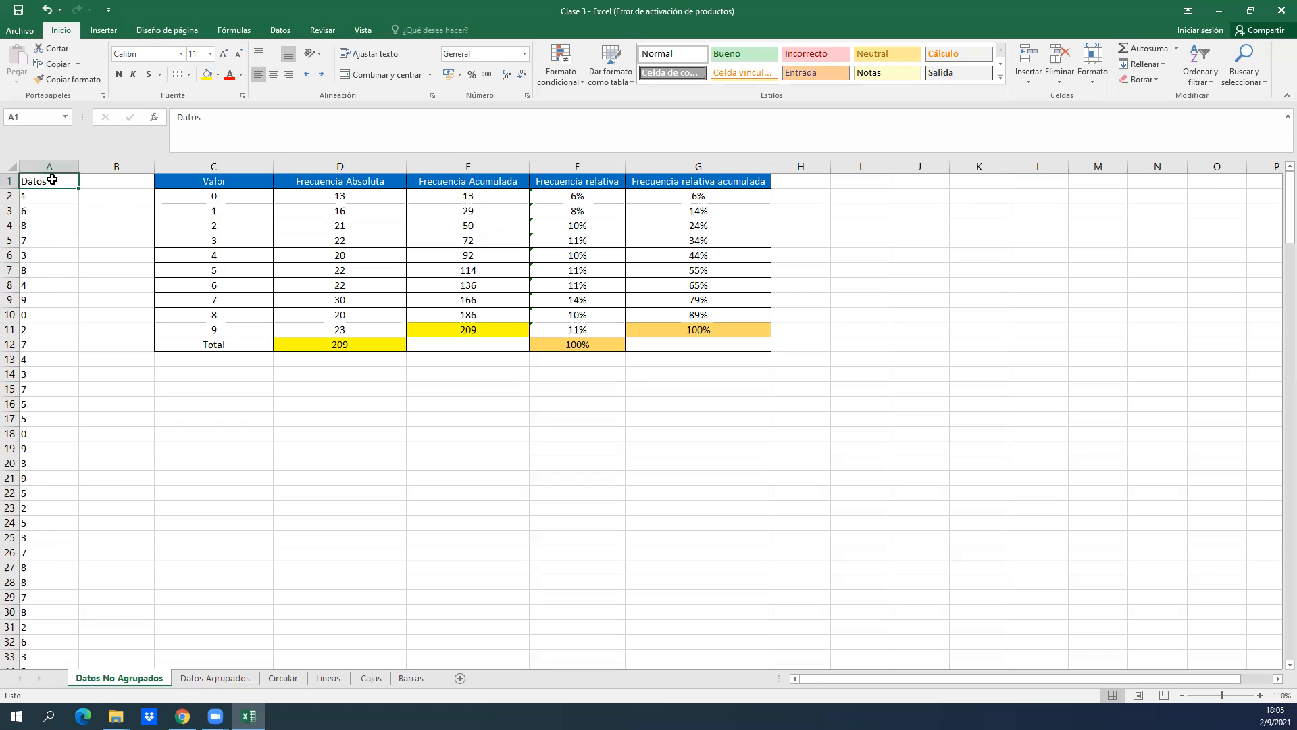
pyautogui.hotkey('ctrl', 'shift', 'Down')
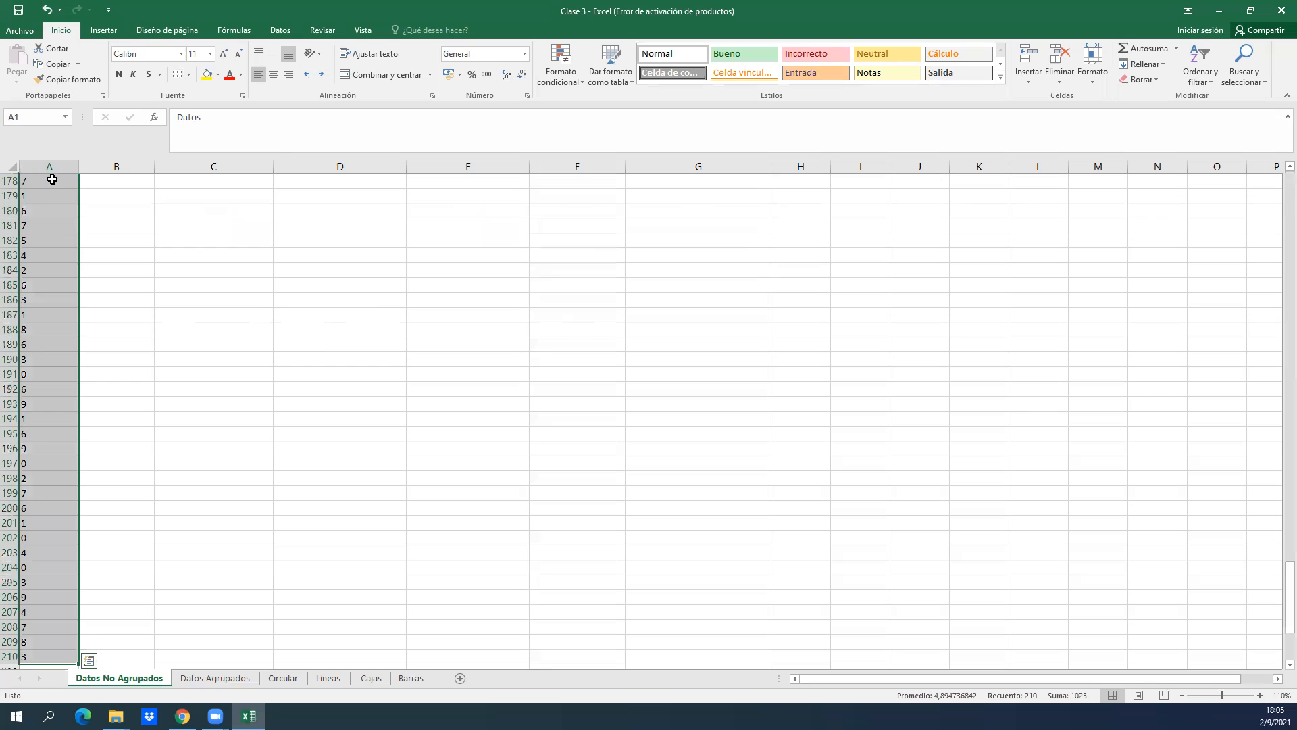
pyautogui.hotkey('ctrl', 'Home')
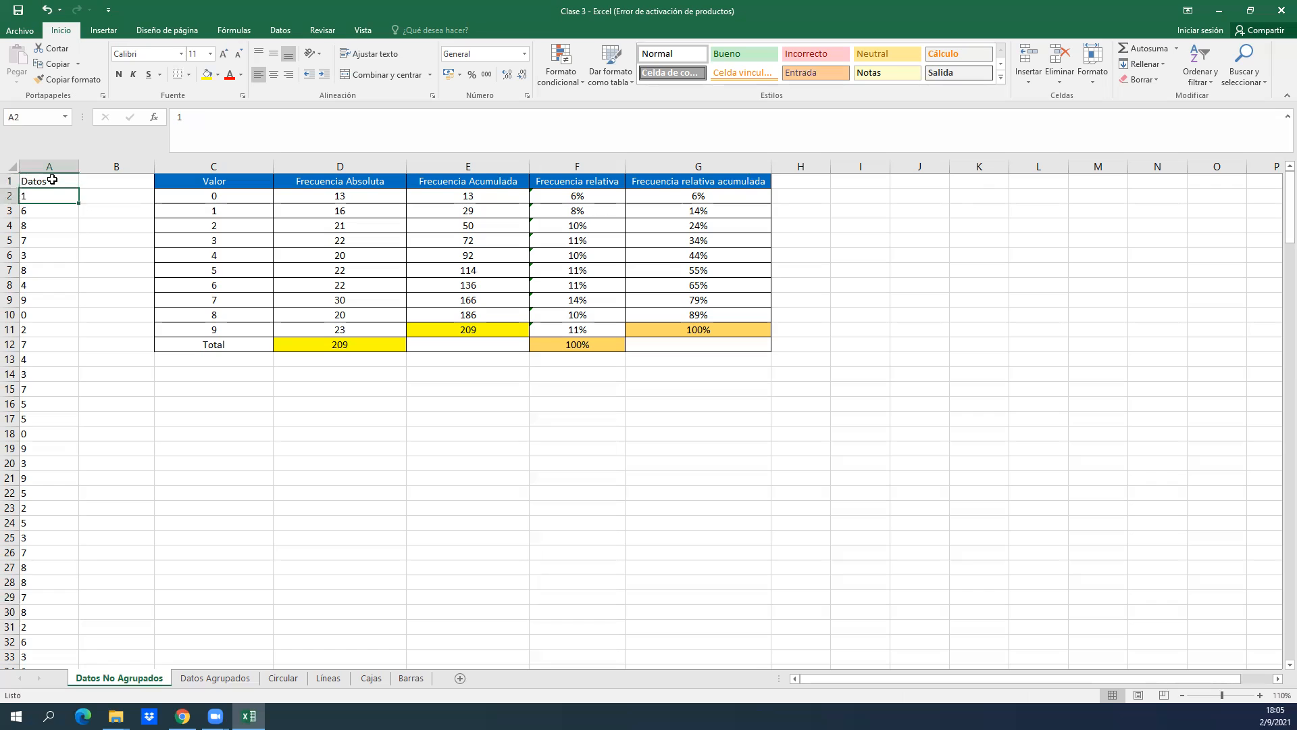
pyautogui.click(73, 202)
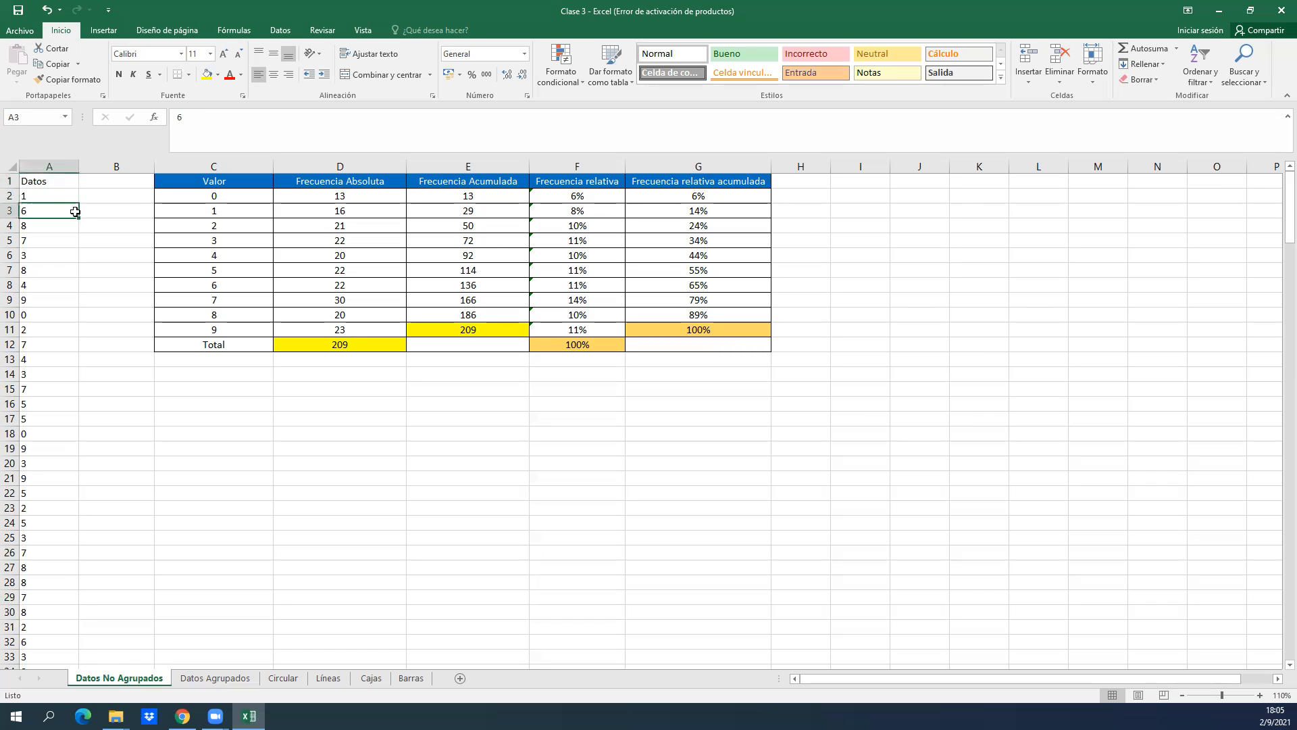
pyautogui.hotkey('ctrl', 'shift', 'Down')
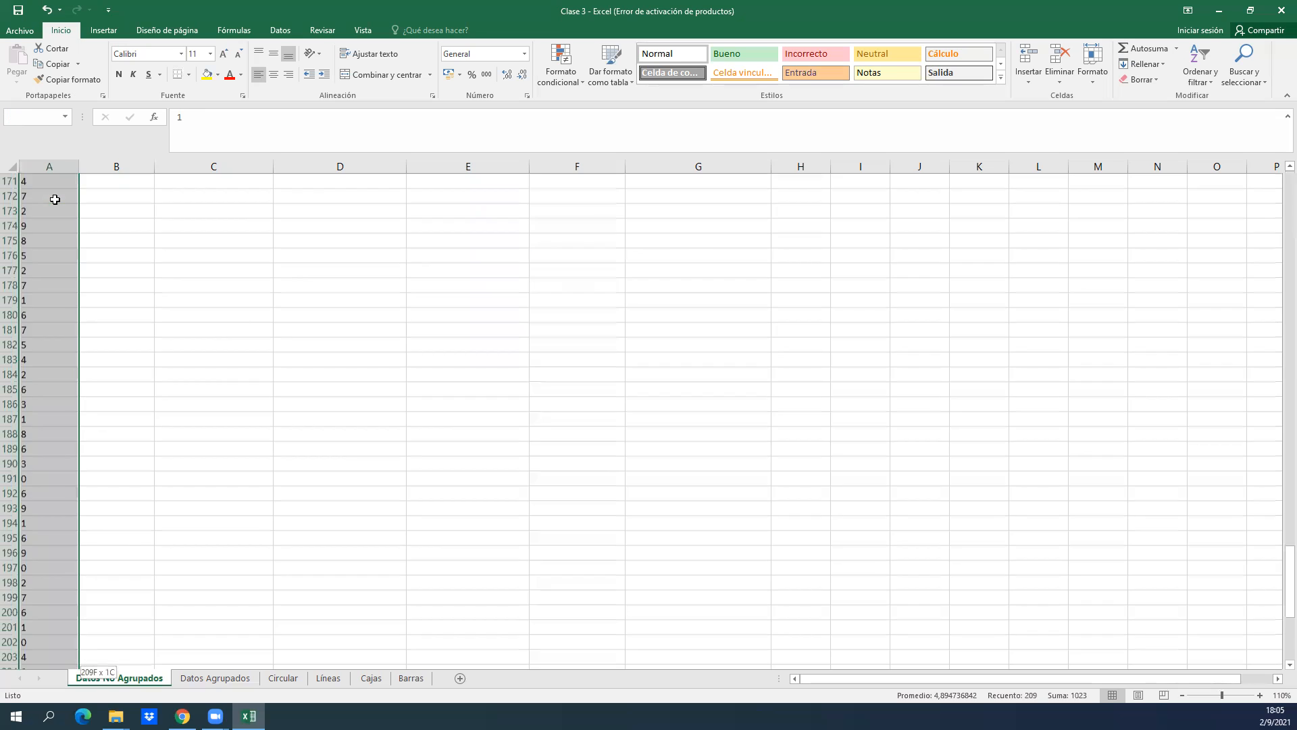
pyautogui.hotkey('ctrl', 'Home')
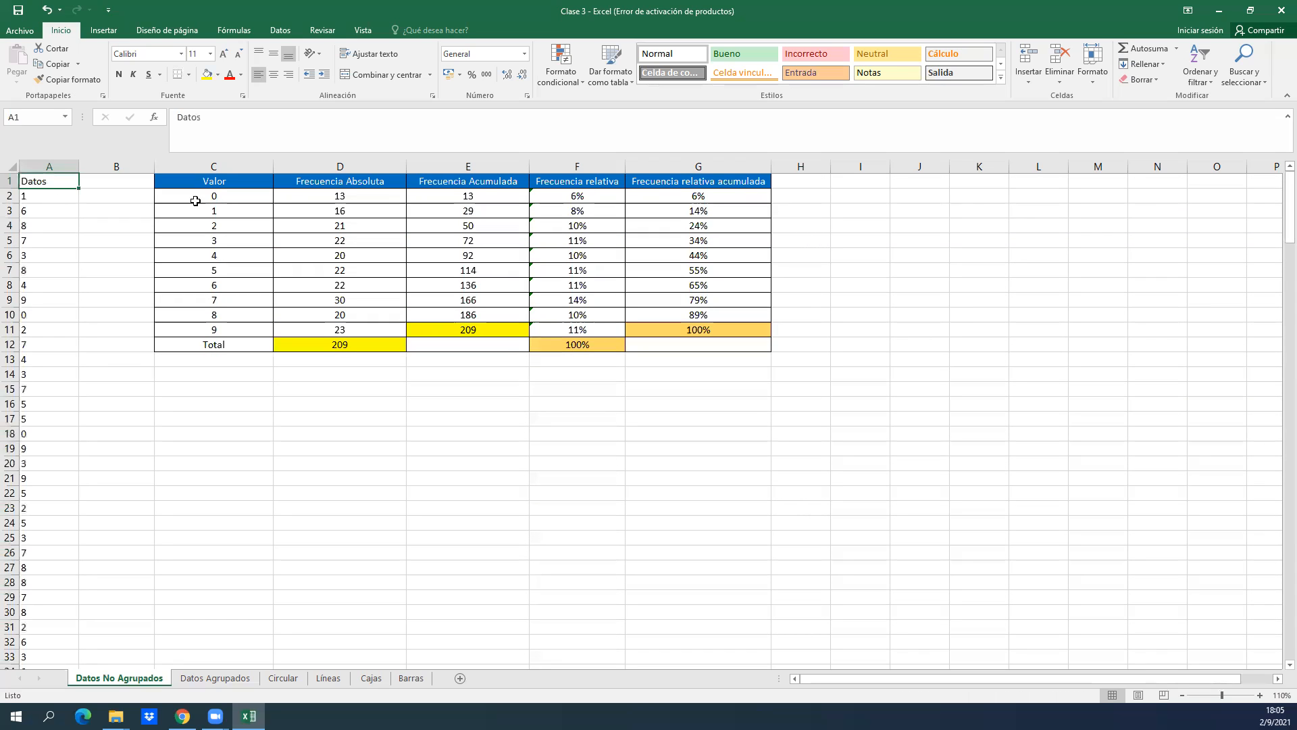
pyautogui.moveTo(212, 157); pyautogui.dragTo(749, 246)
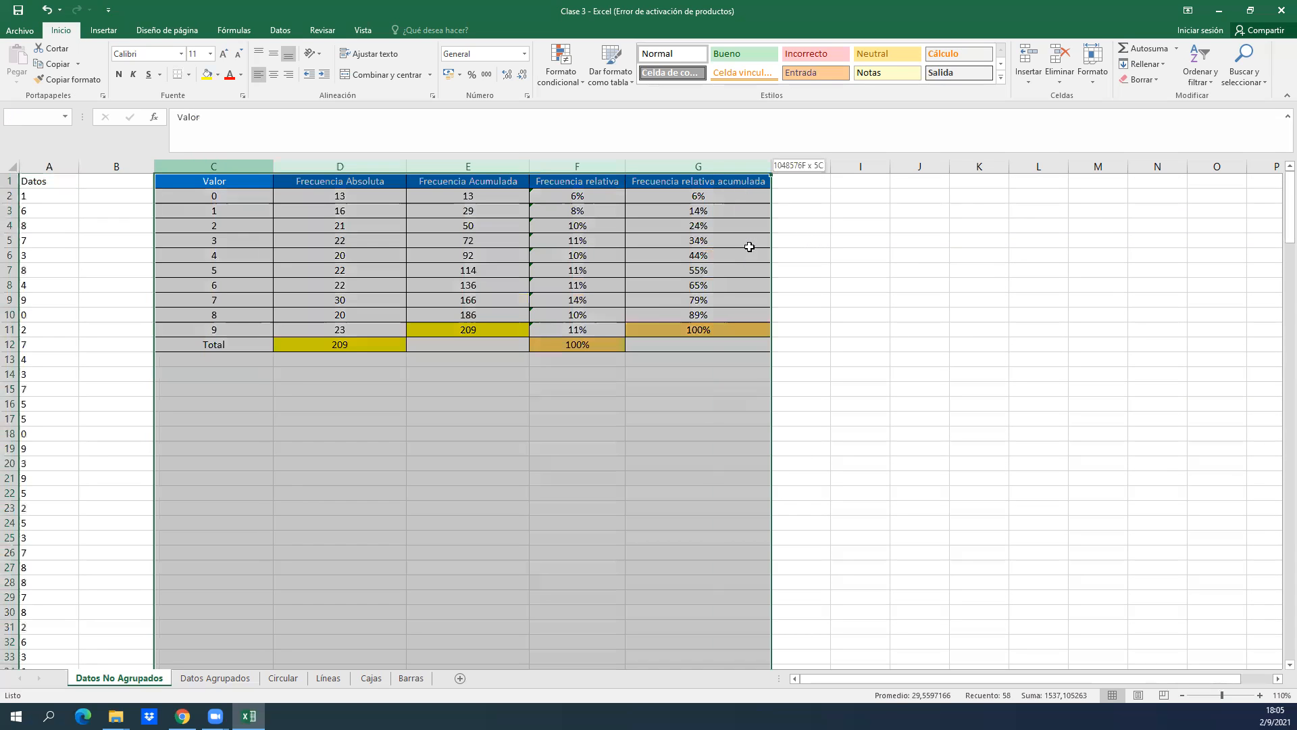
pyautogui.click(113, 199)
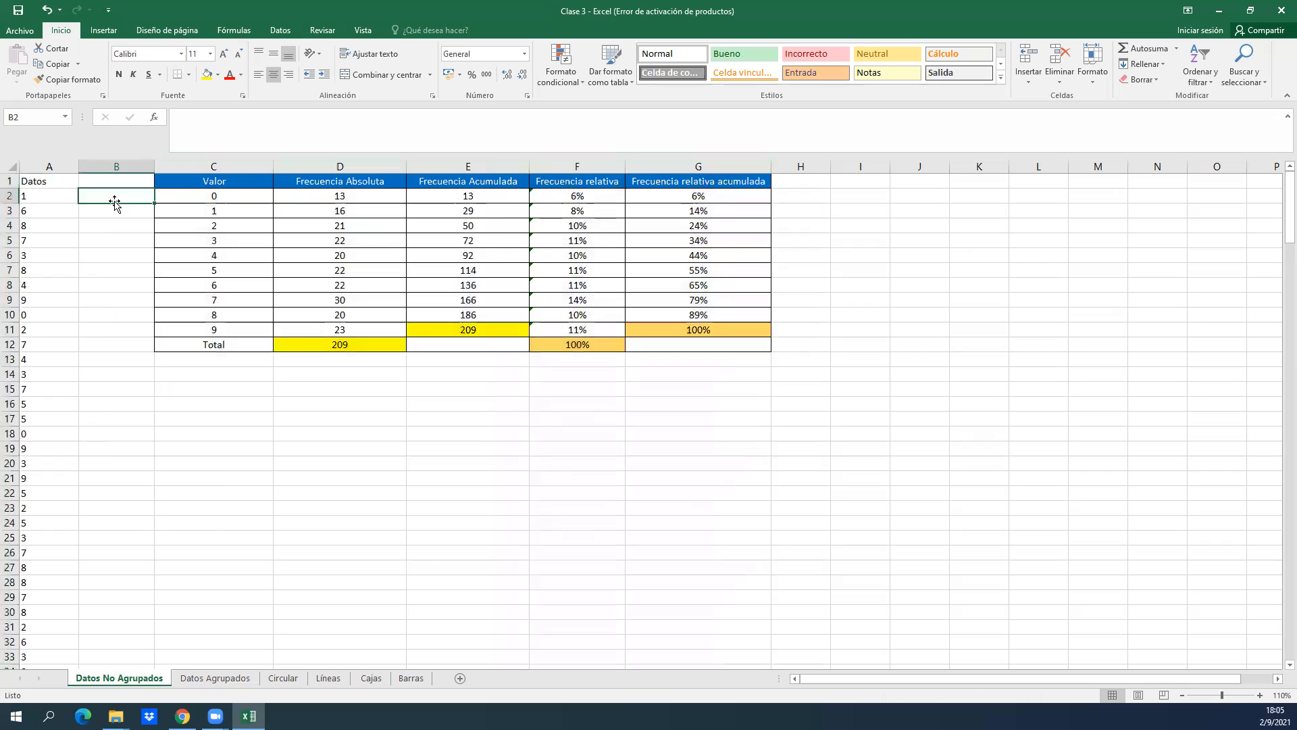
# Copy the whole Datos column, including its heading, from A1 to A210.
pyautogui.click(52, 194)
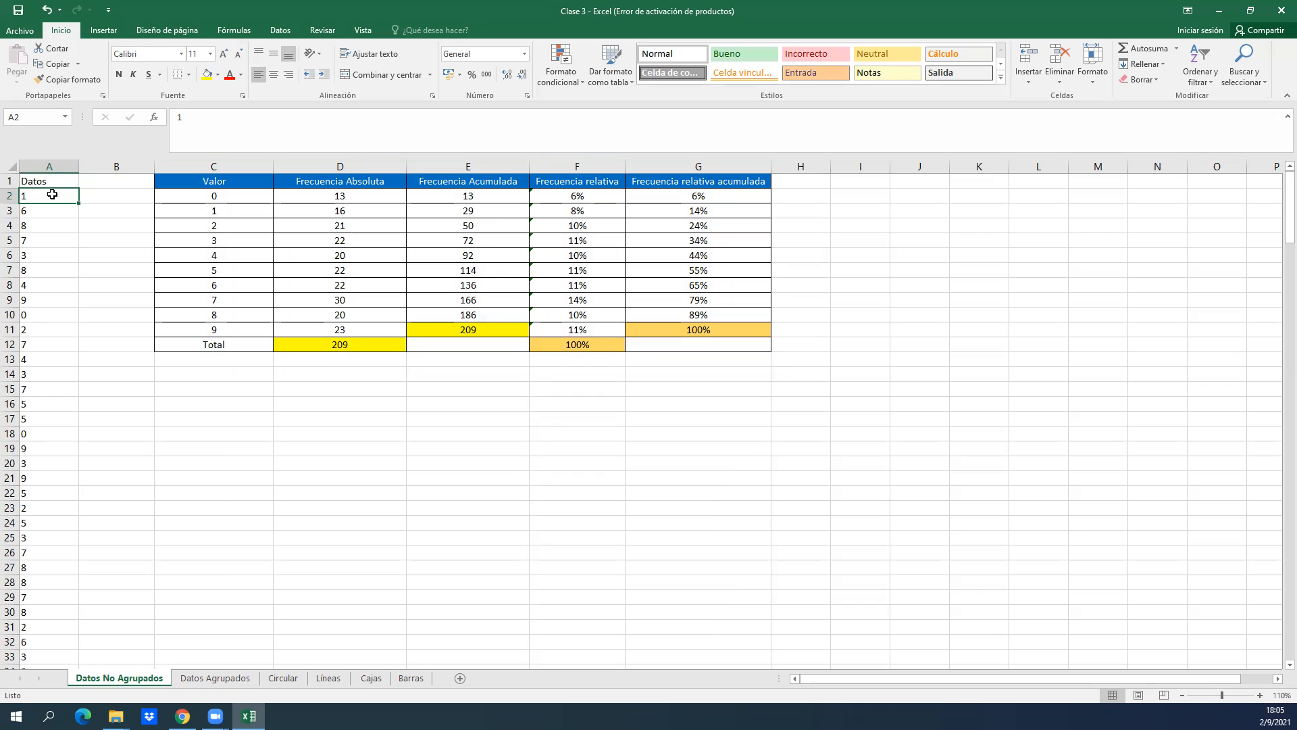
pyautogui.press('Up')
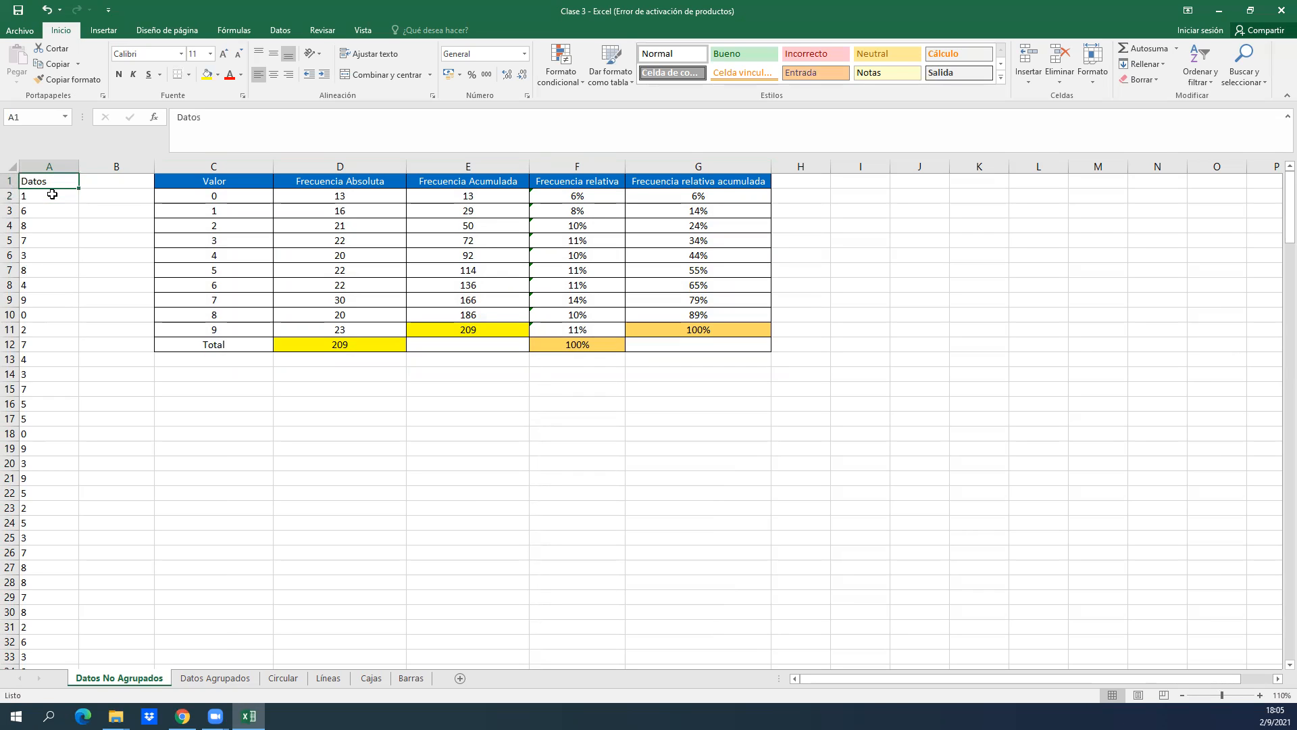
pyautogui.hotkey('ctrl', 'shift', 'Down')
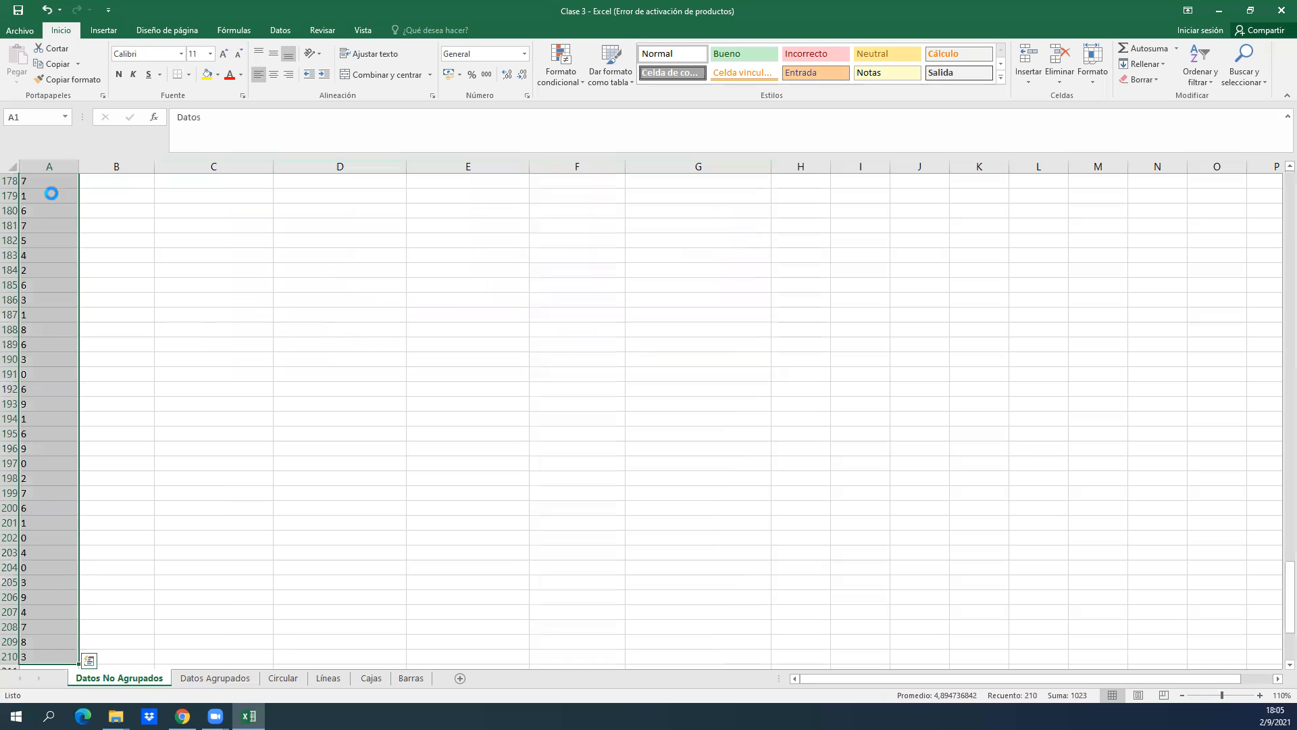
pyautogui.hotkey('ctrl', 'c')
pyautogui.hotkey('ctrl', 'Home')
pyautogui.press('Right')
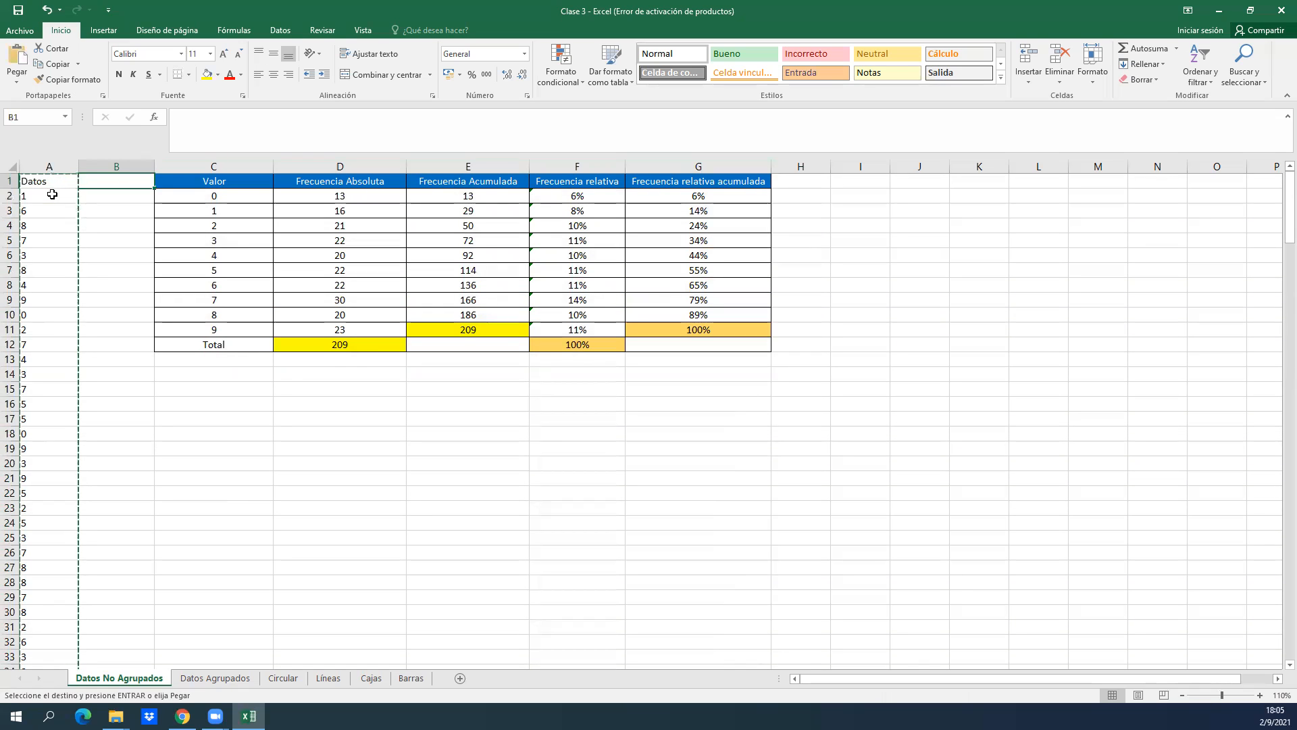
pyautogui.press('Left')
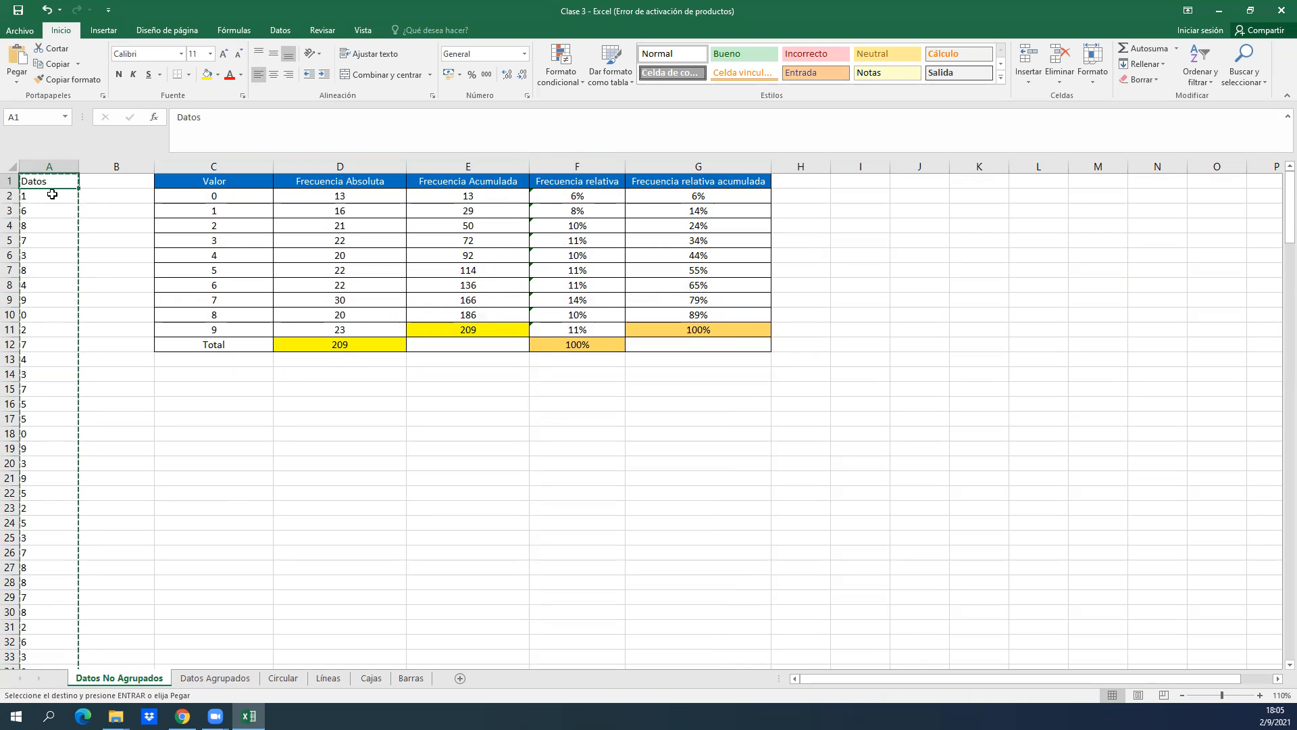
pyautogui.hotkey('ctrl', 'shift', 'Down')
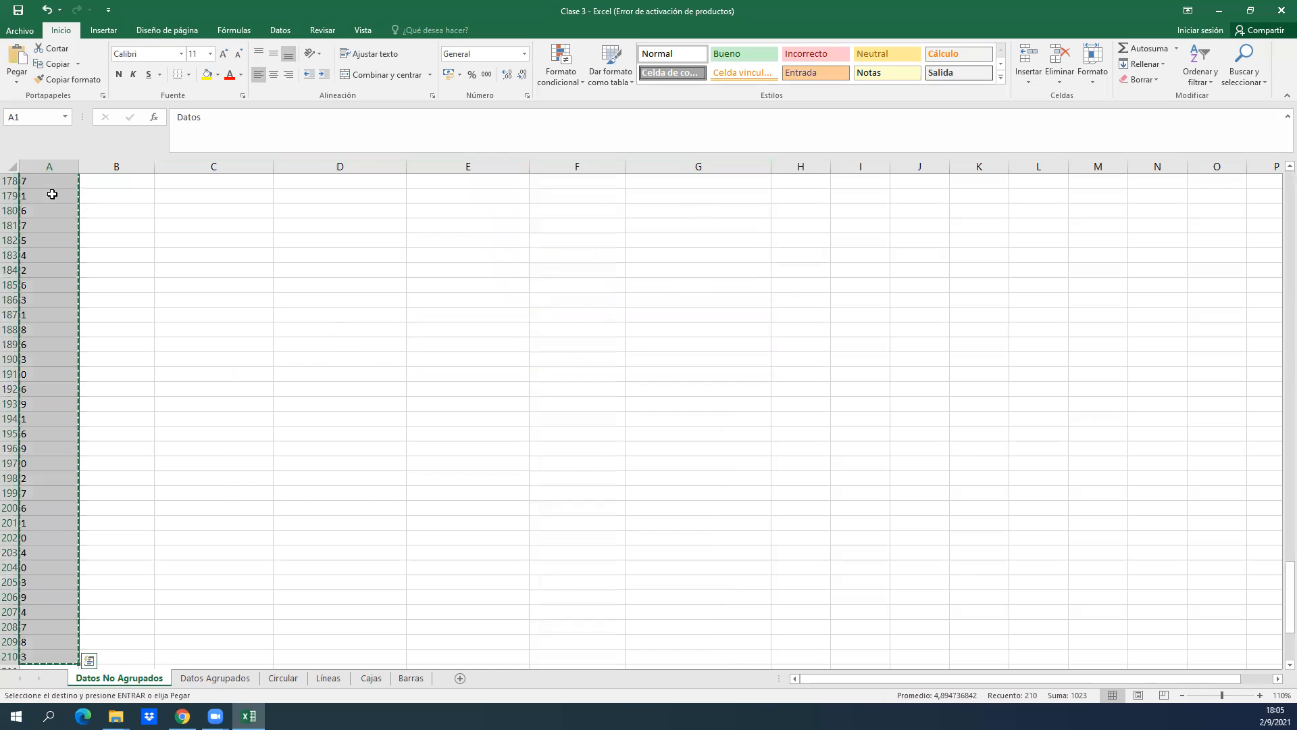
pyautogui.press('Right')
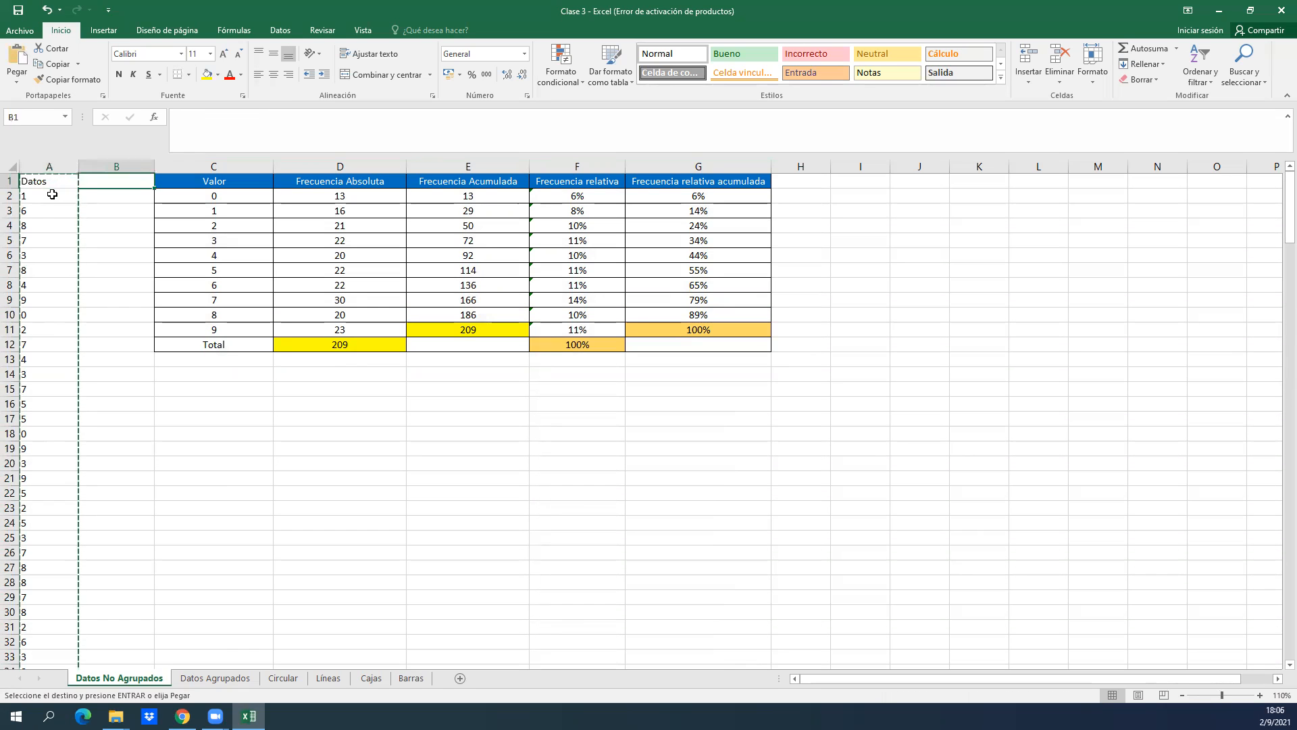
# Paste the copied Datos column into column B from B1 and insert an empty column before the Valor column.
pyautogui.hotkey('ctrl', 'v')
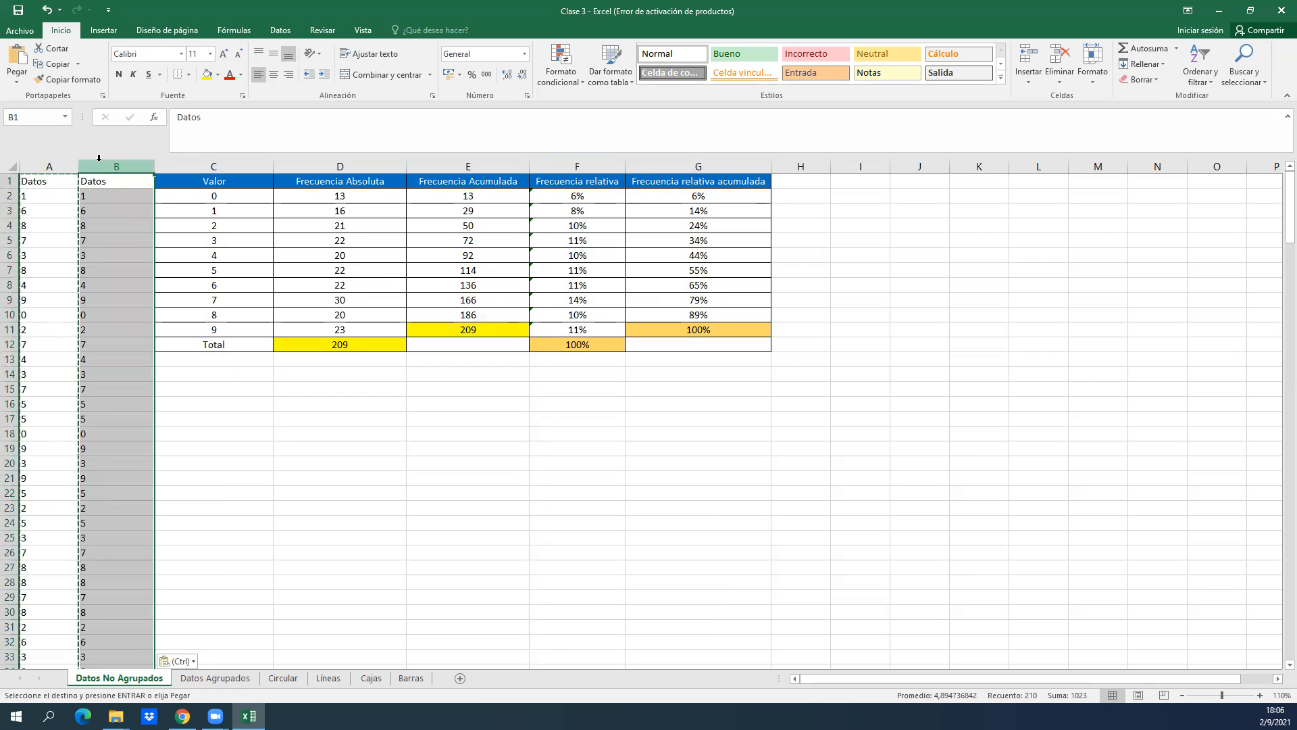
pyautogui.rightClick(173, 166)
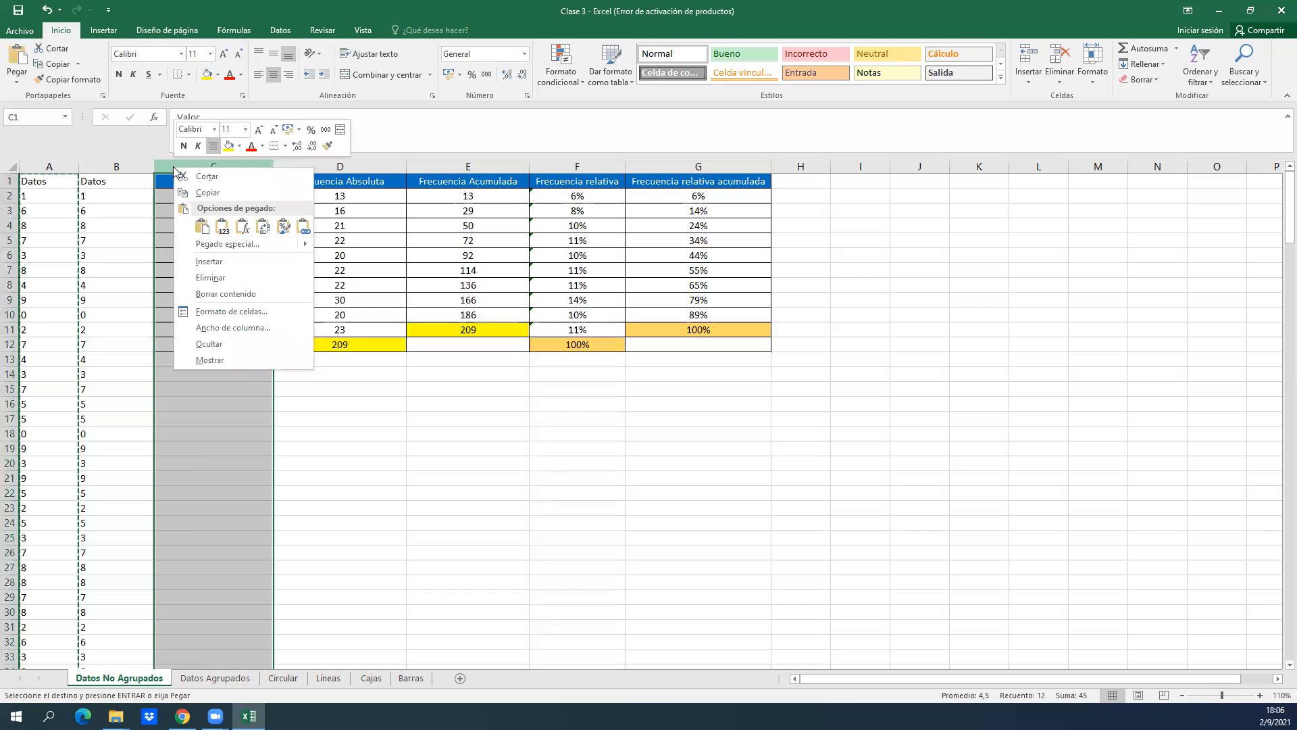
pyautogui.click(209, 261)
pyautogui.click(217, 404)
pyautogui.click(162, 255)
pyautogui.press('Left')
pyautogui.press('Up')
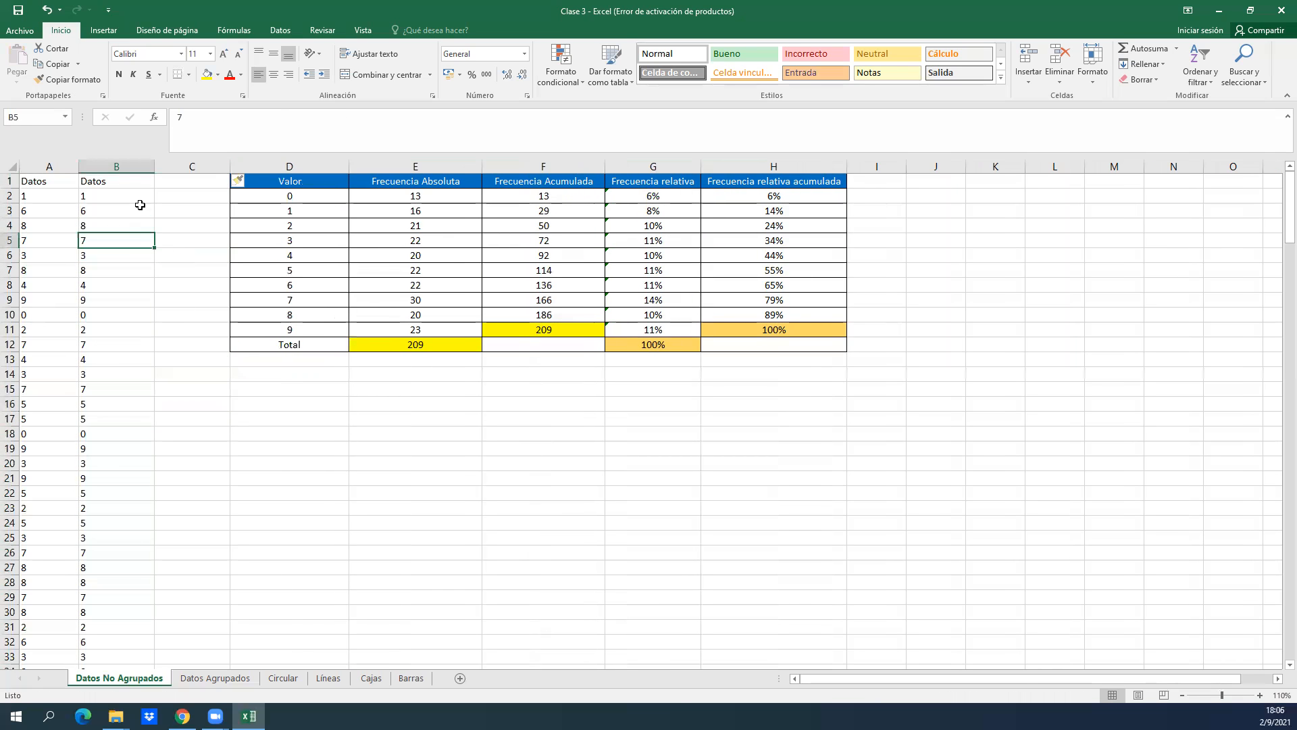
# Remove the duplicate values from column B only, continuing with the current selection and treating the first row as a heading.
pyautogui.click(120, 166)
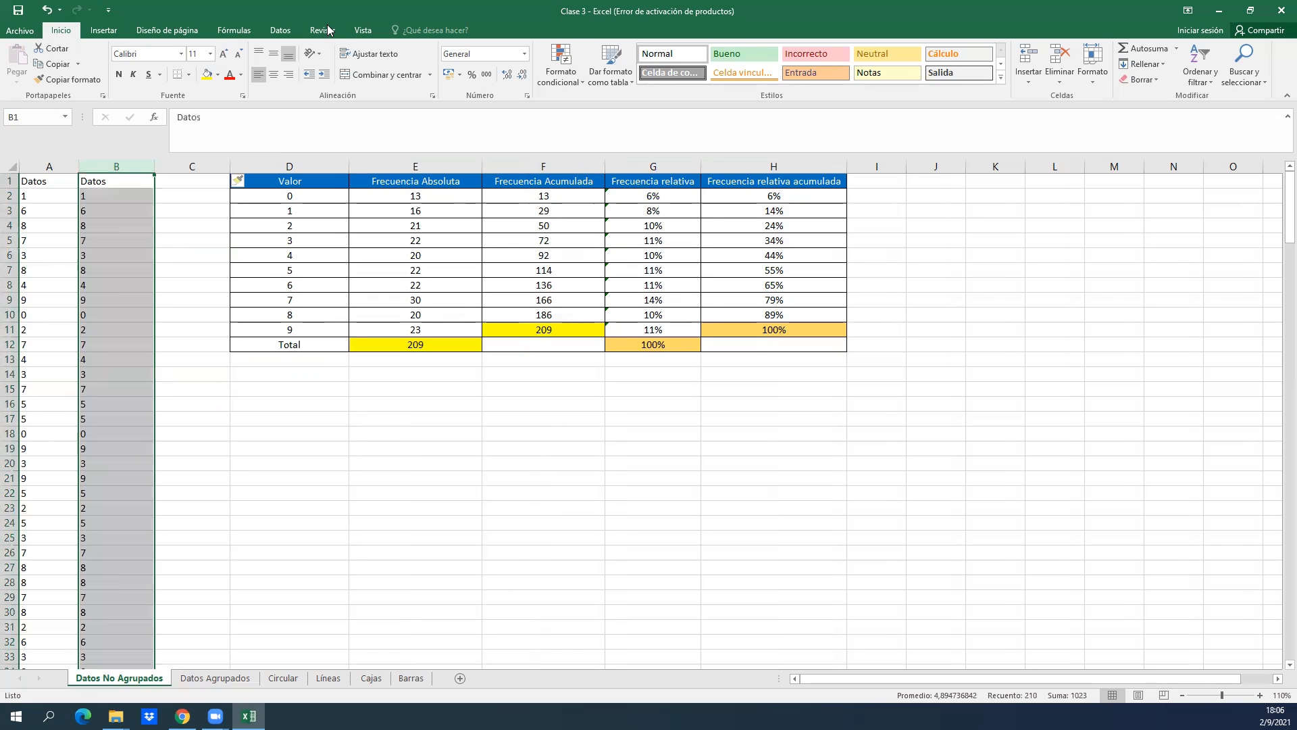
pyautogui.click(280, 29)
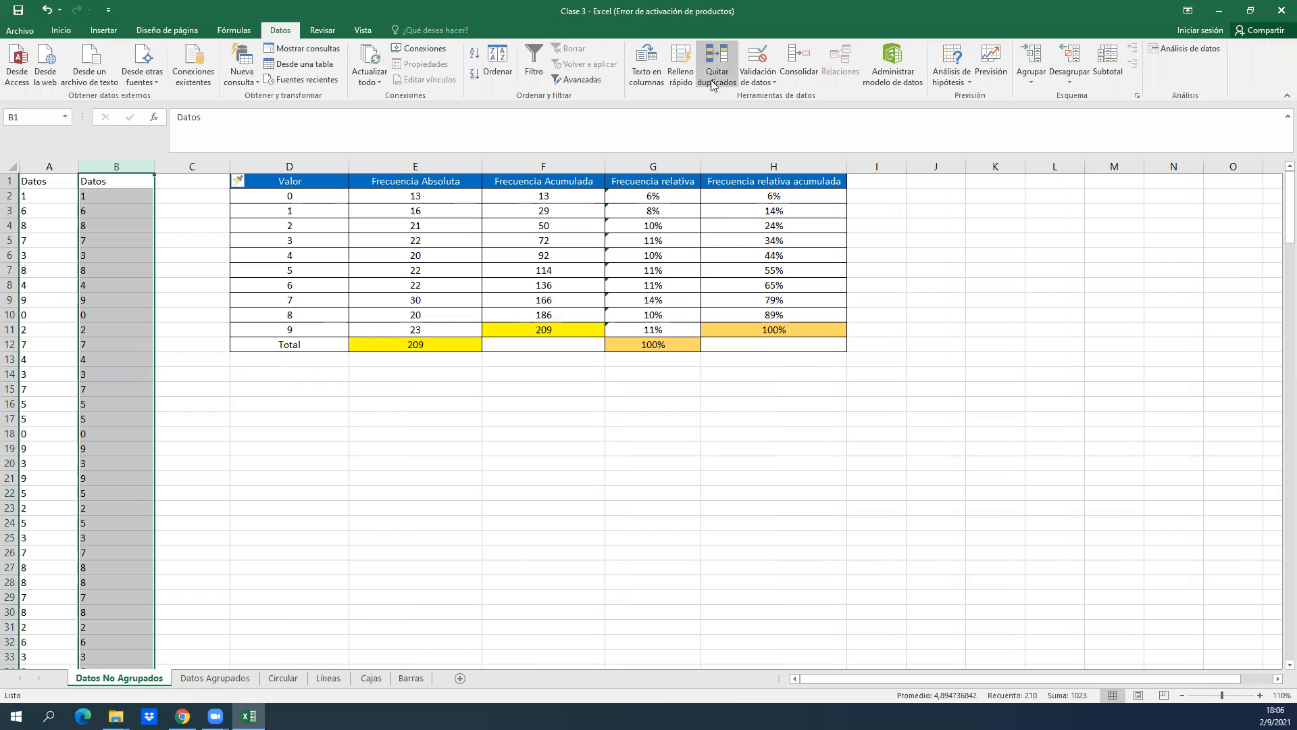
pyautogui.doubleClick(1137, 11)
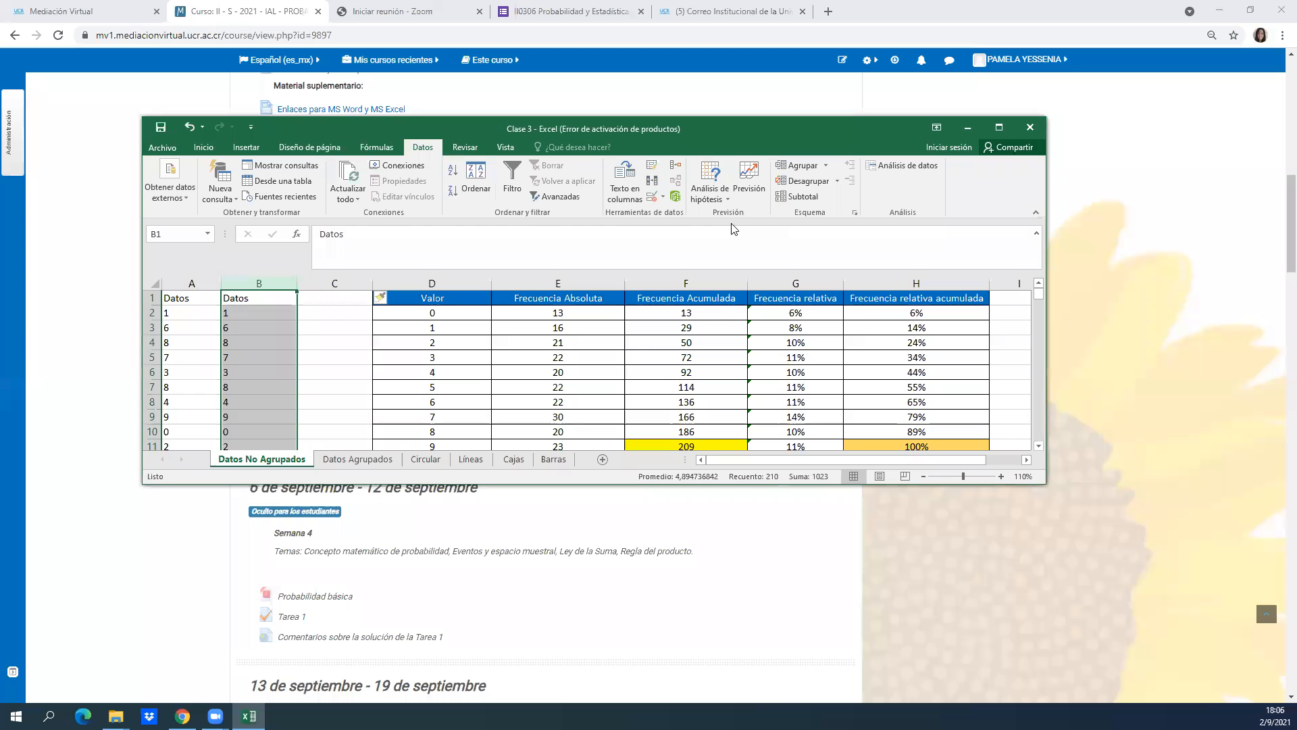
pyautogui.click(653, 181)
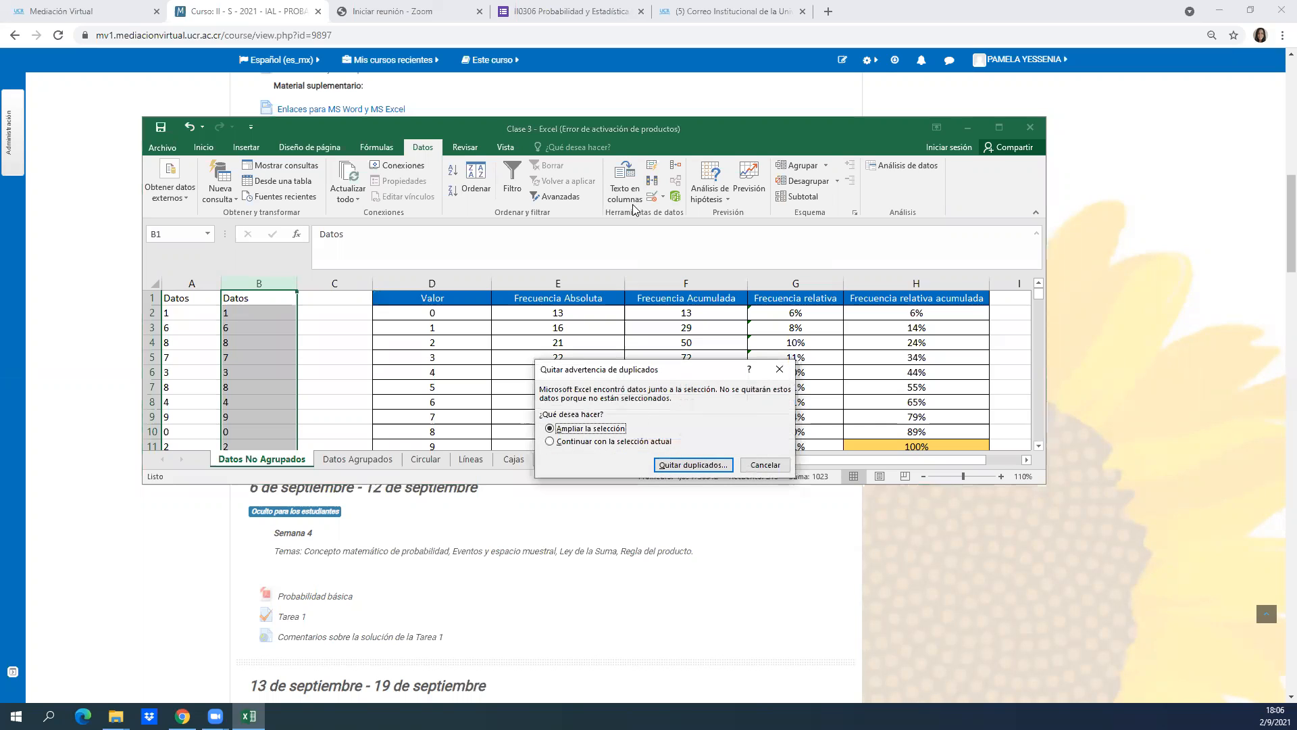
pyautogui.click(574, 442)
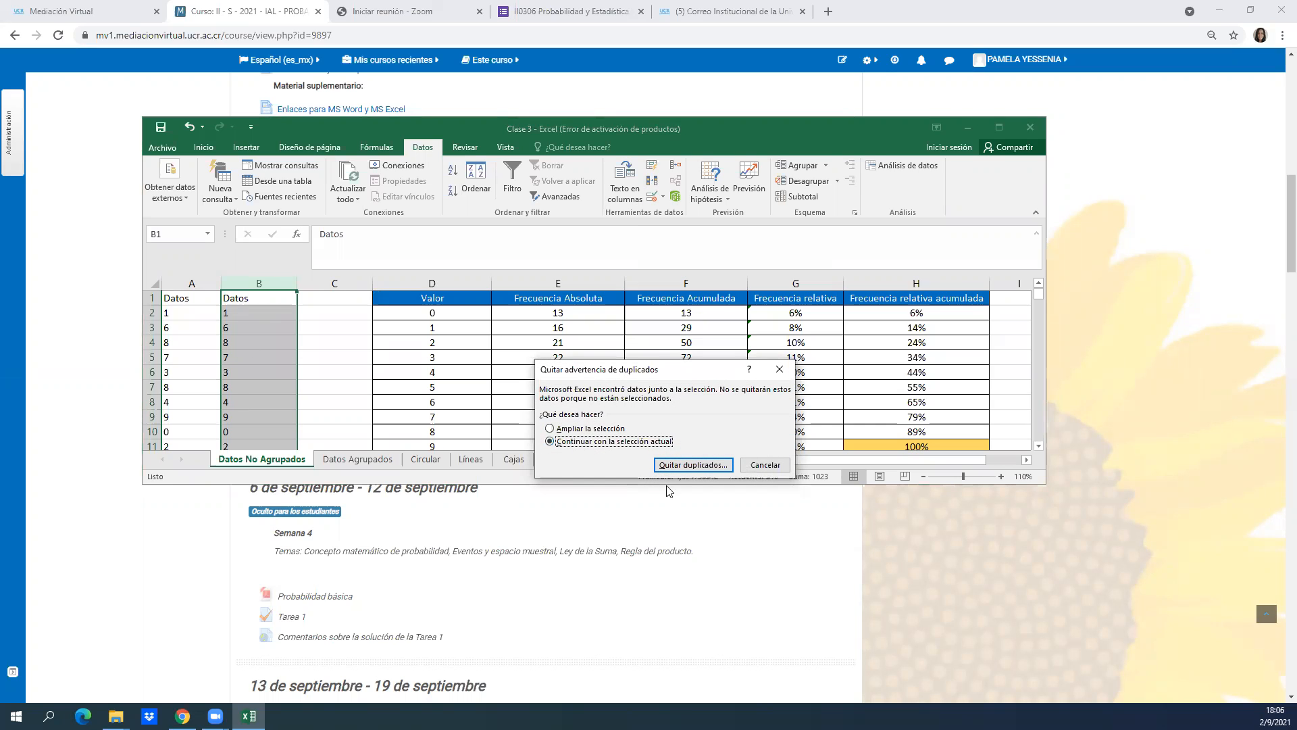
pyautogui.click(697, 465)
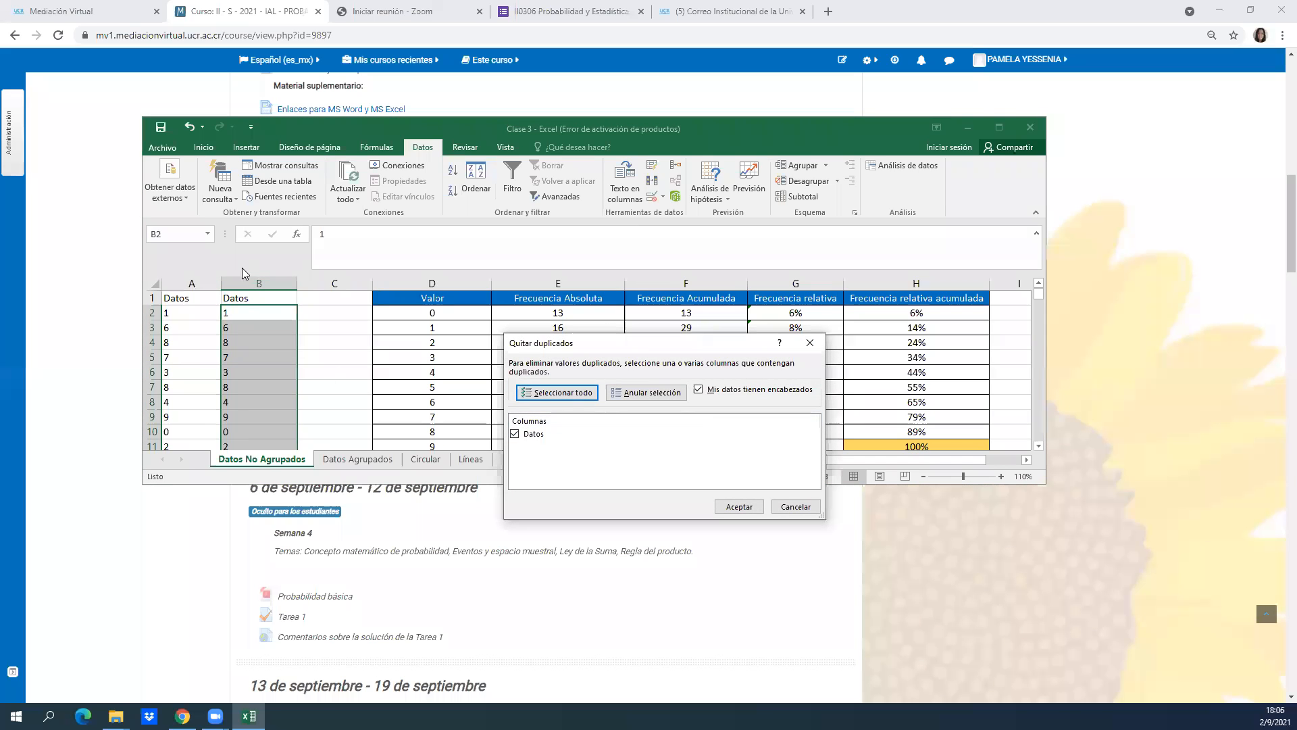
pyautogui.click(737, 506)
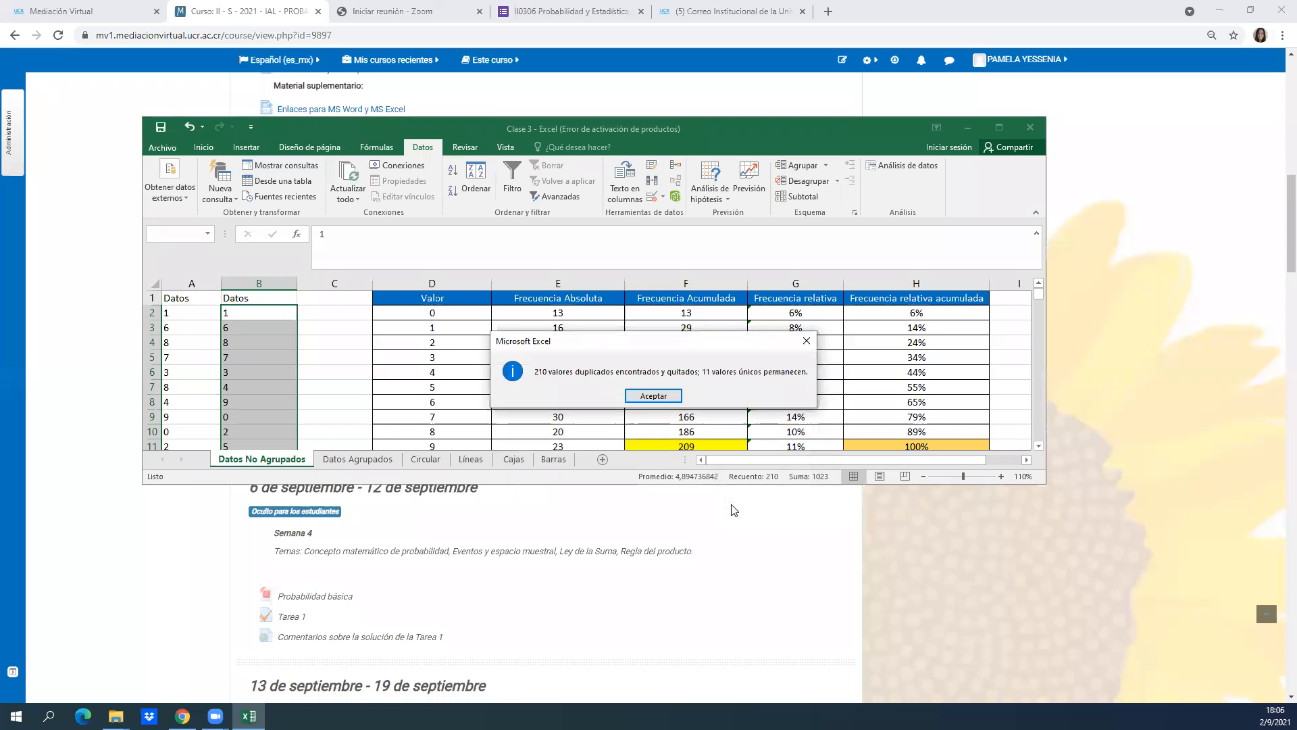
pyautogui.click(653, 396)
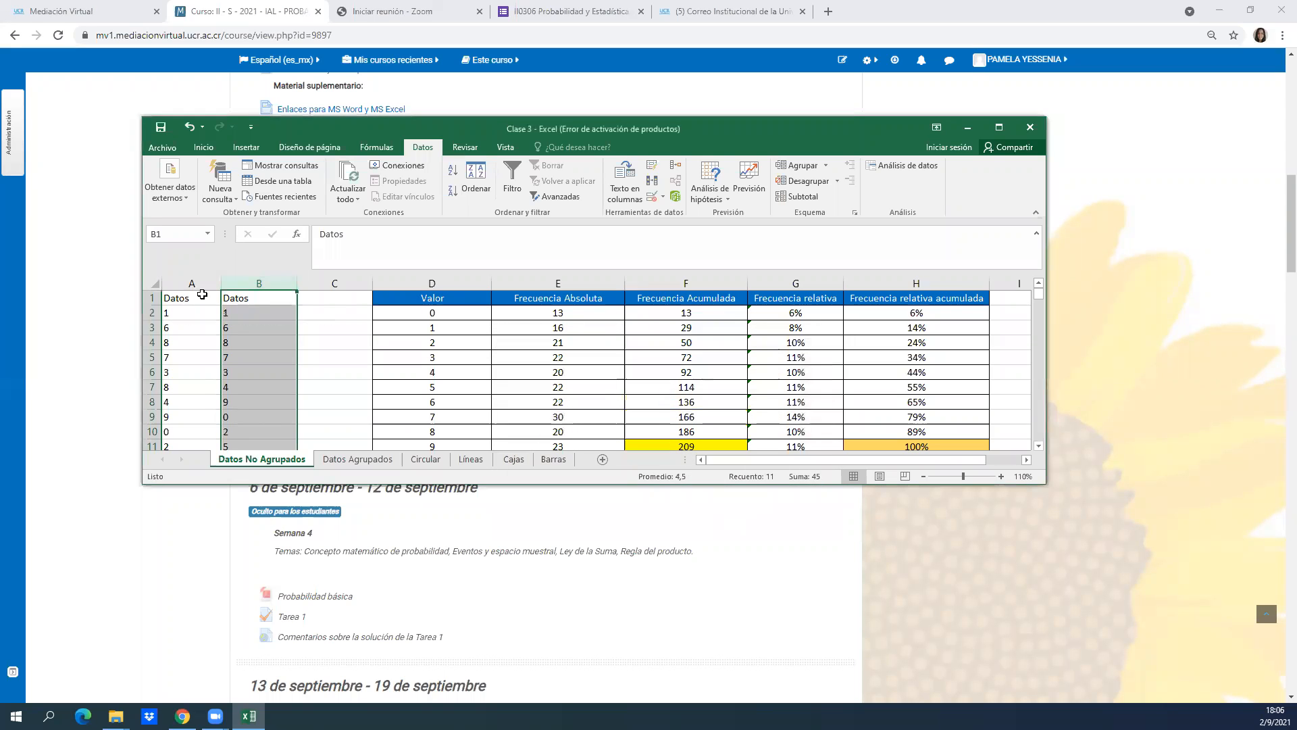
pyautogui.click(202, 297)
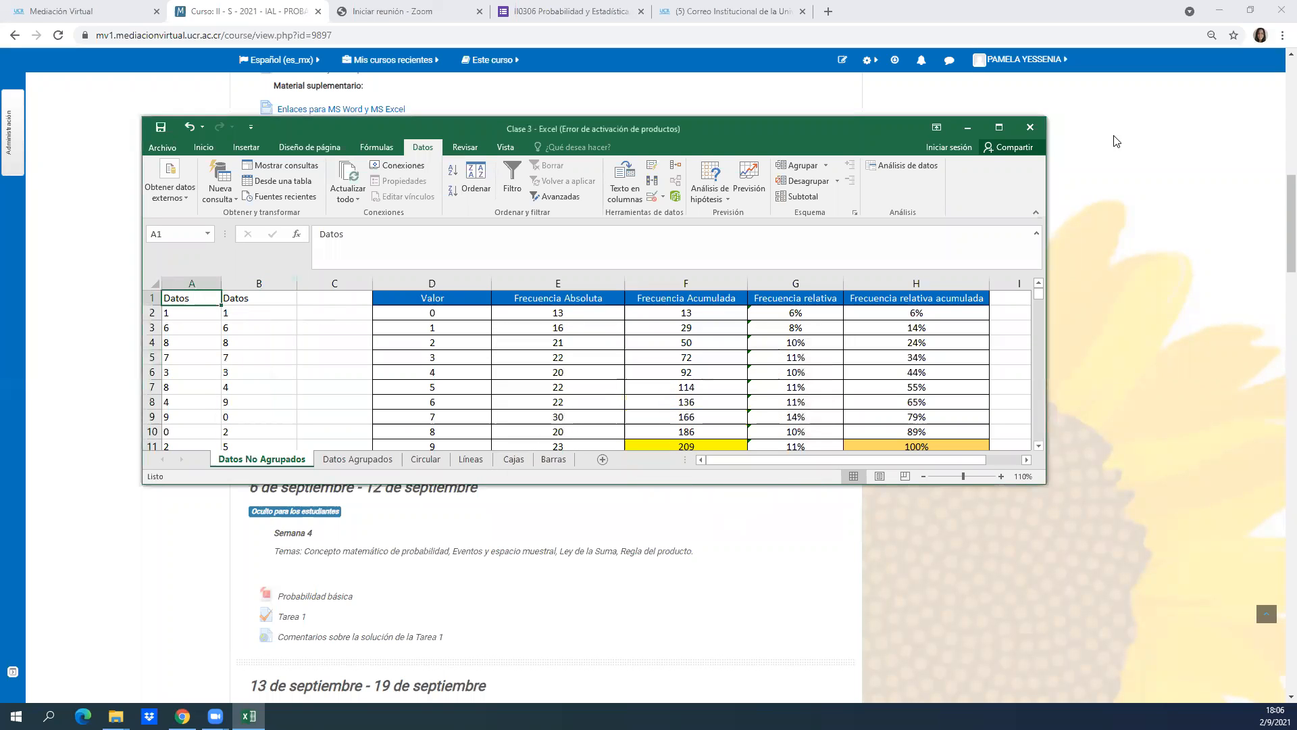
pyautogui.click(999, 127)
# Examine the unique values in column B from B2 to B11 against the original data in column A.
pyautogui.click(123, 214)
pyautogui.press('Up')
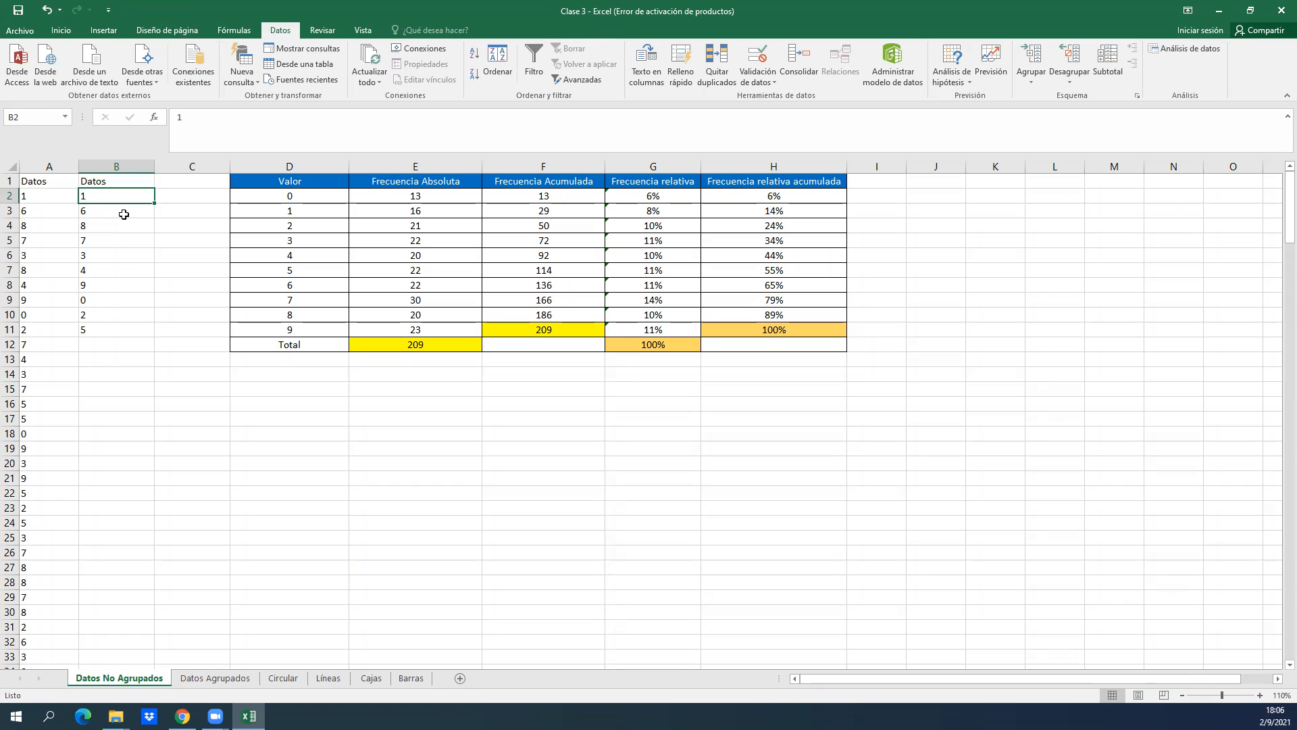
pyautogui.press('Down')
pyautogui.press('Down')
pyautogui.press('Down')
pyautogui.press('Down')
pyautogui.press('Down')
pyautogui.press('Down')
pyautogui.press('Down')
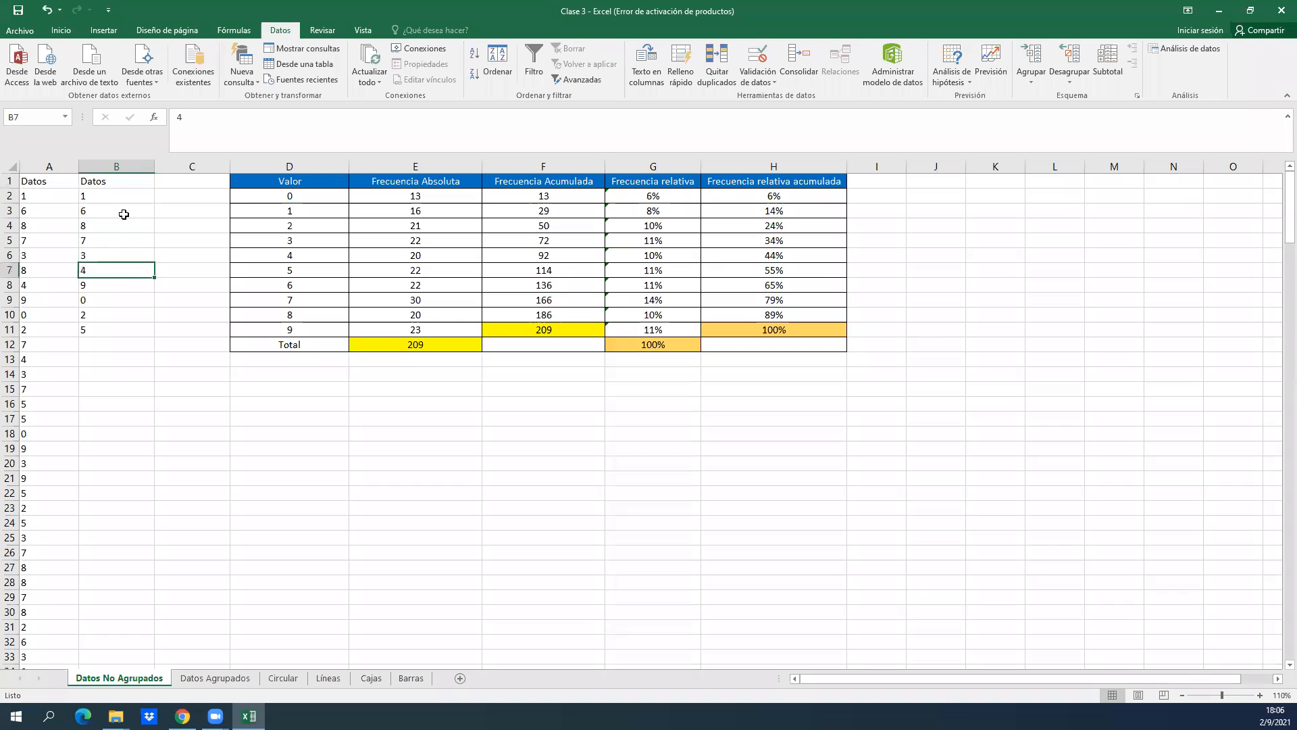
pyautogui.press('Down')
pyautogui.press('Down')
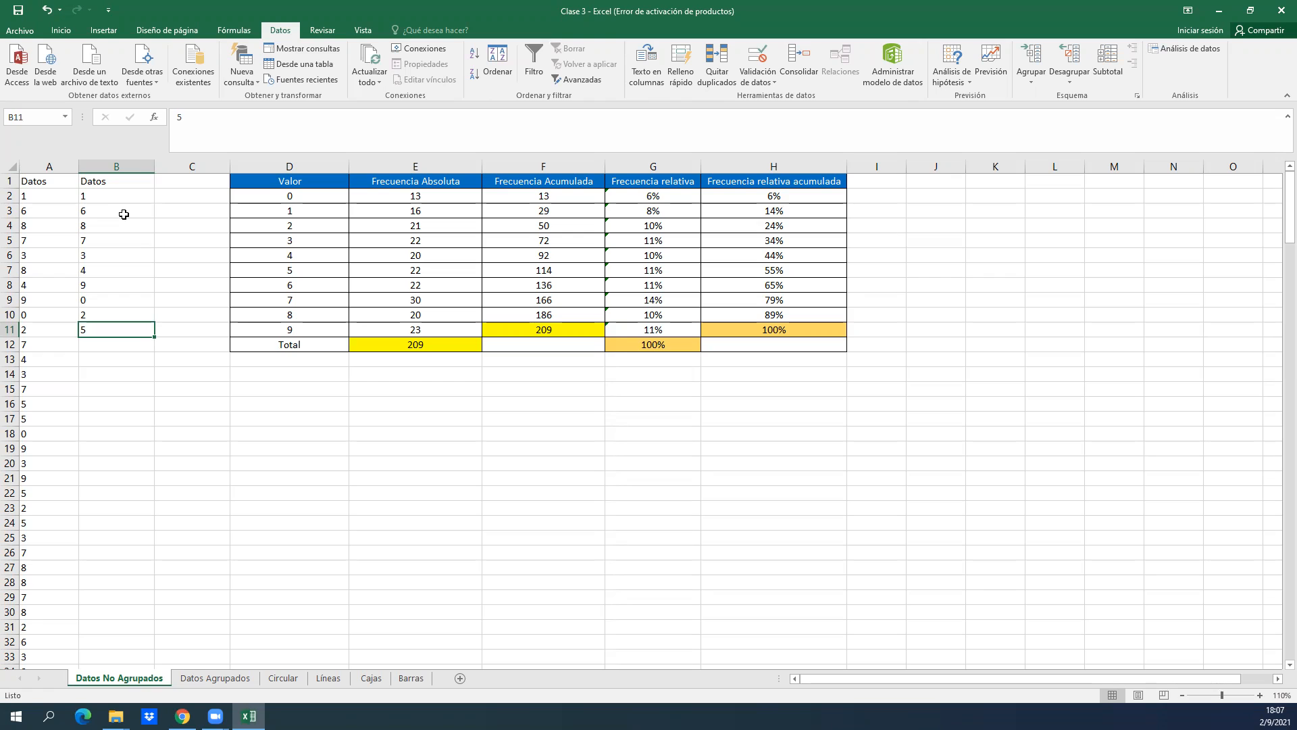
pyautogui.press('Left')
pyautogui.press('Up')
pyautogui.press('Up')
pyautogui.press('Up')
pyautogui.press('Up')
pyautogui.press('Up')
pyautogui.press('Right')
pyautogui.press('Right')
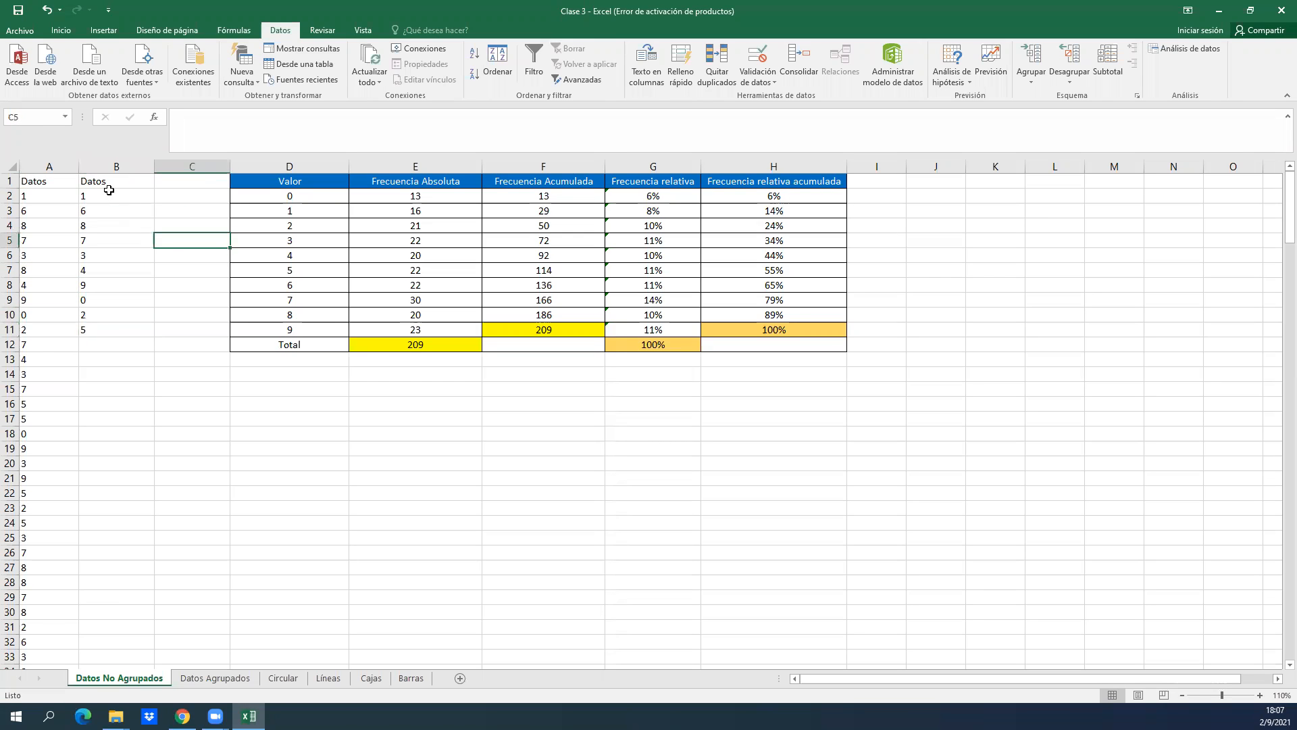
# Sort B1:B11 by Datos values from smallest to largest, keeping the current selection and the heading row.
pyautogui.click(109, 189)
pyautogui.hotkey('ctrl', 'shift', 'Down')
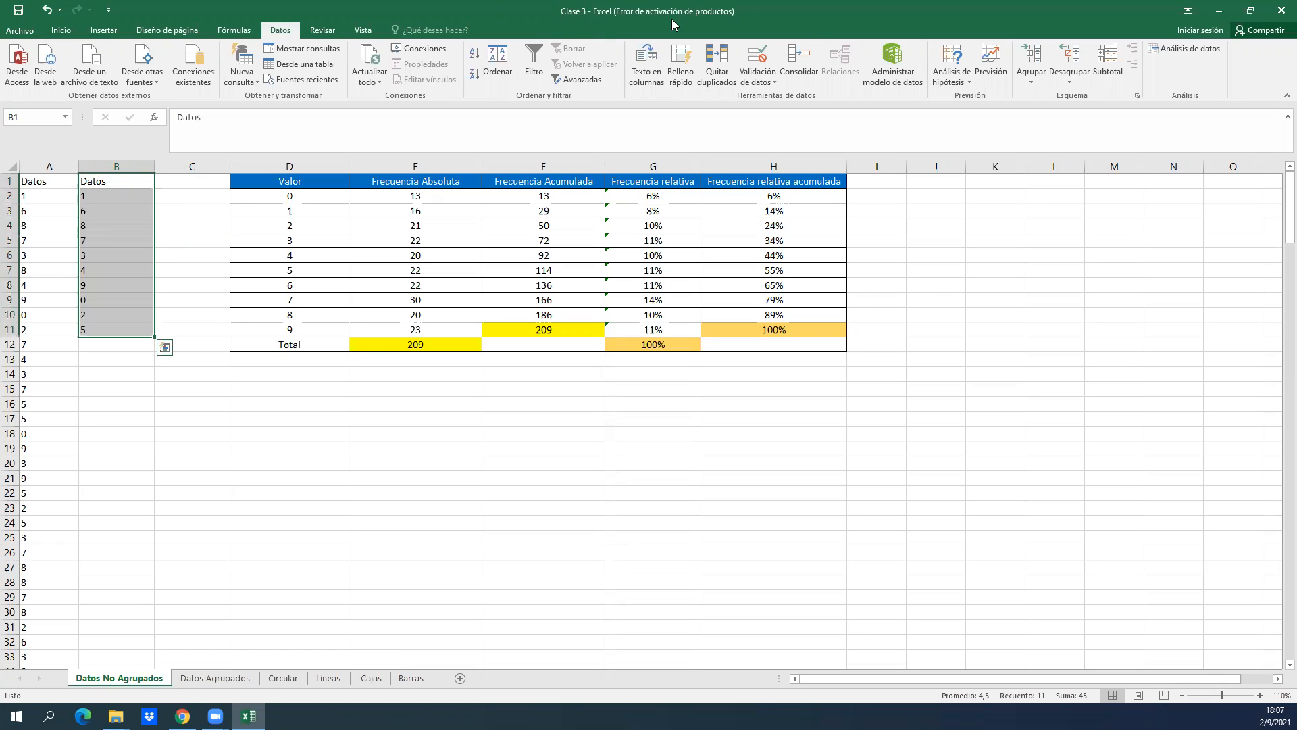
pyautogui.click(551, 11)
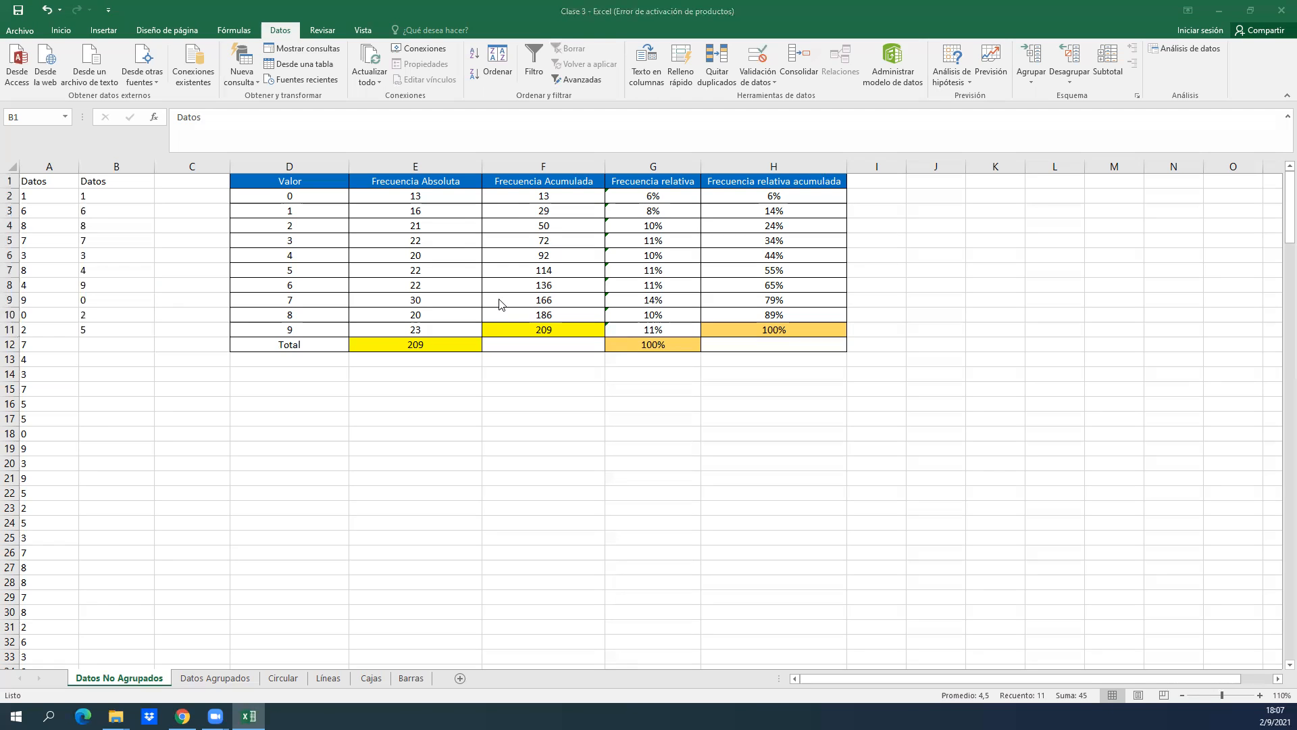
pyautogui.click(527, 206)
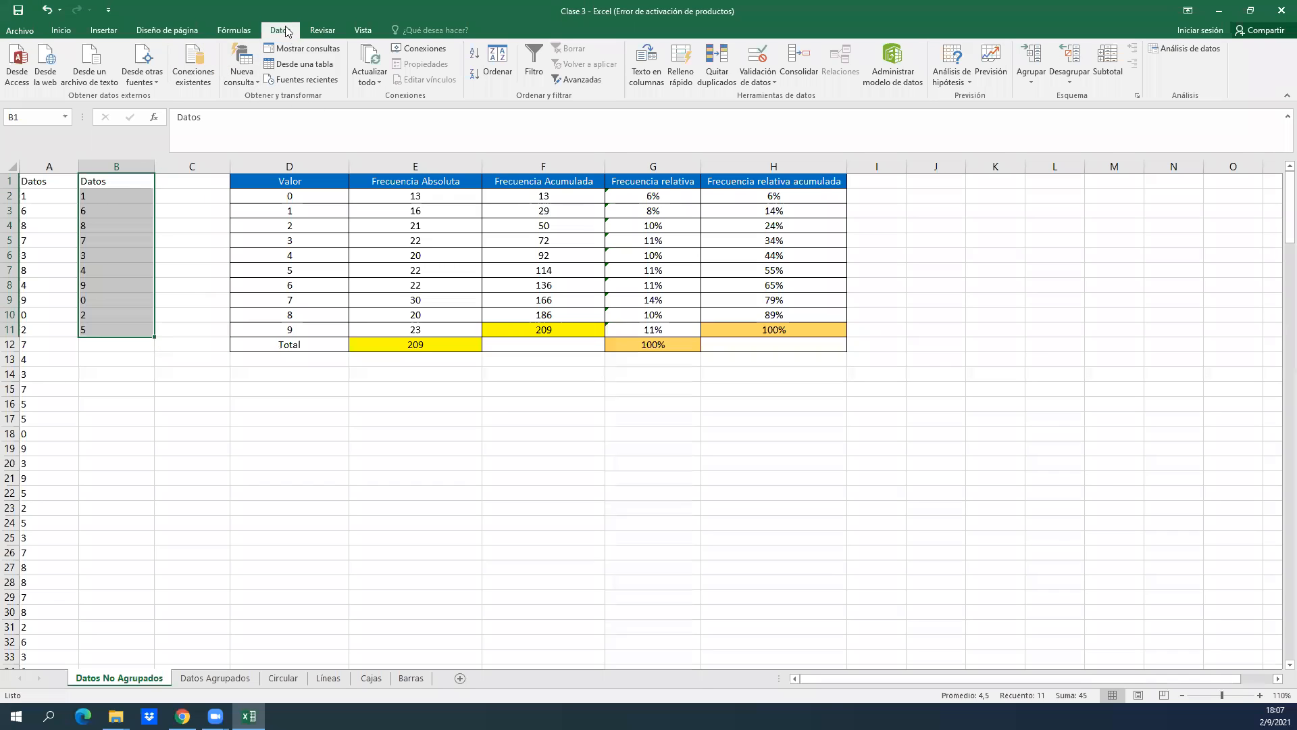
pyautogui.click(497, 72)
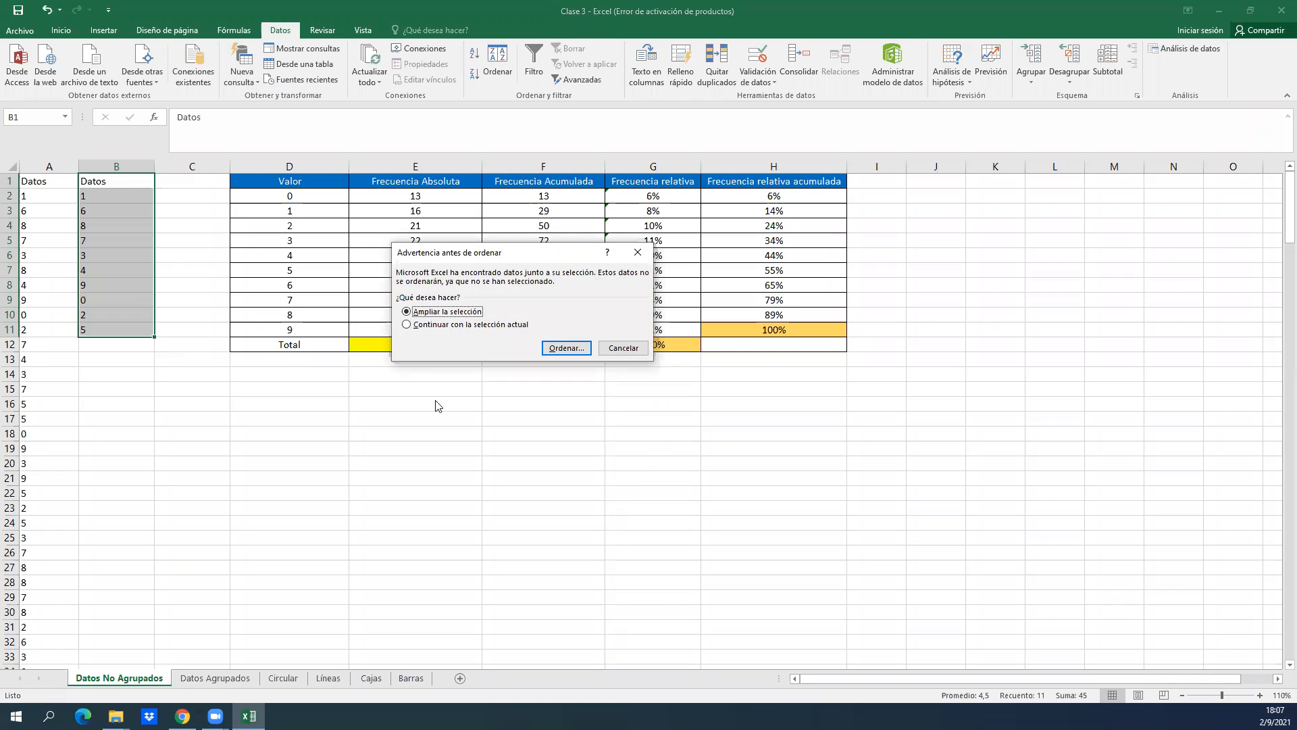
pyautogui.click(439, 327)
pyautogui.click(566, 348)
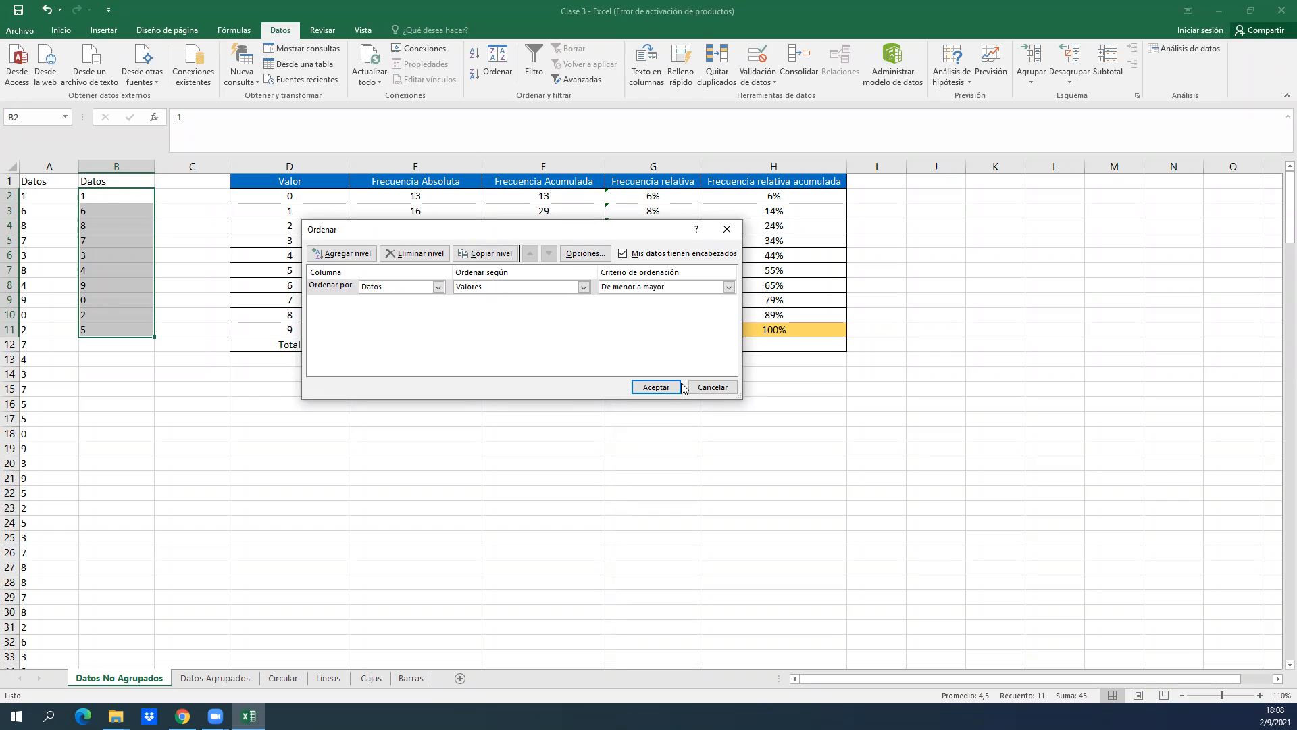
pyautogui.click(655, 387)
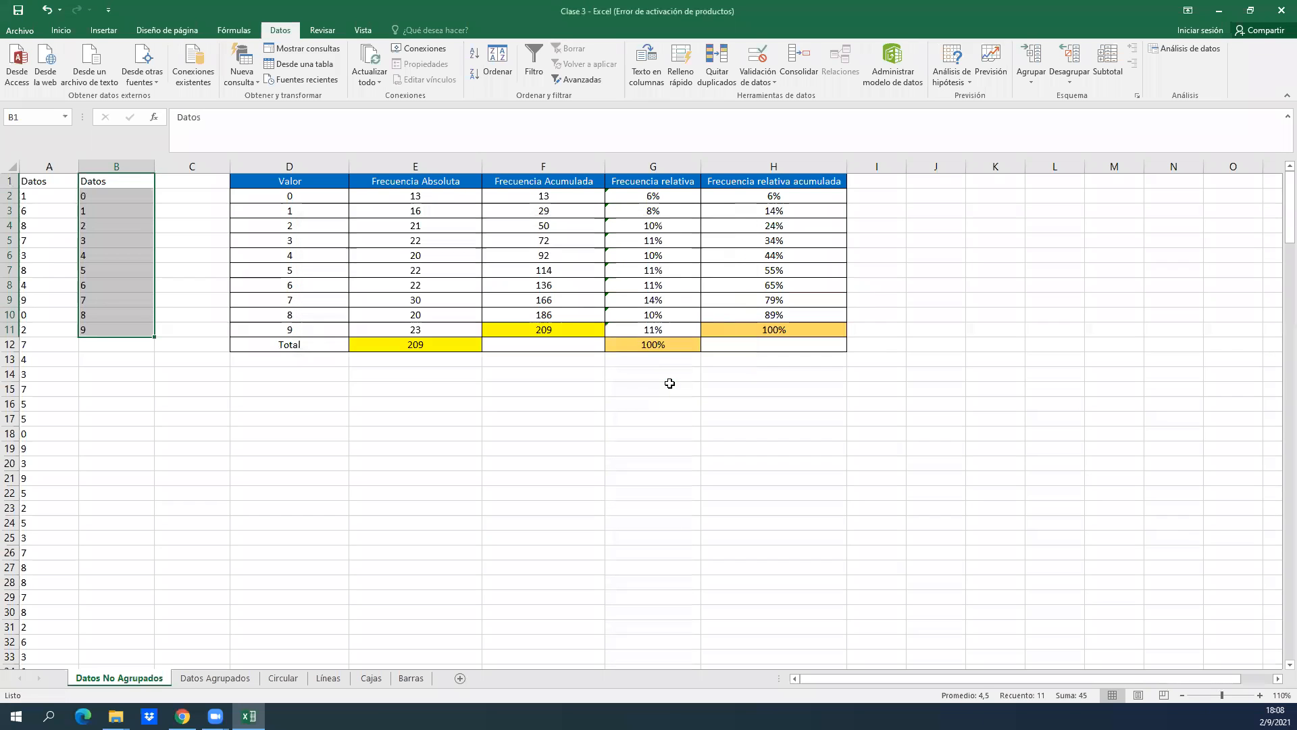
# Examine the sorted list of unique values in B2:B11 below its Datos heading.
pyautogui.click(105, 225)
pyautogui.press('Up')
pyautogui.press('Up')
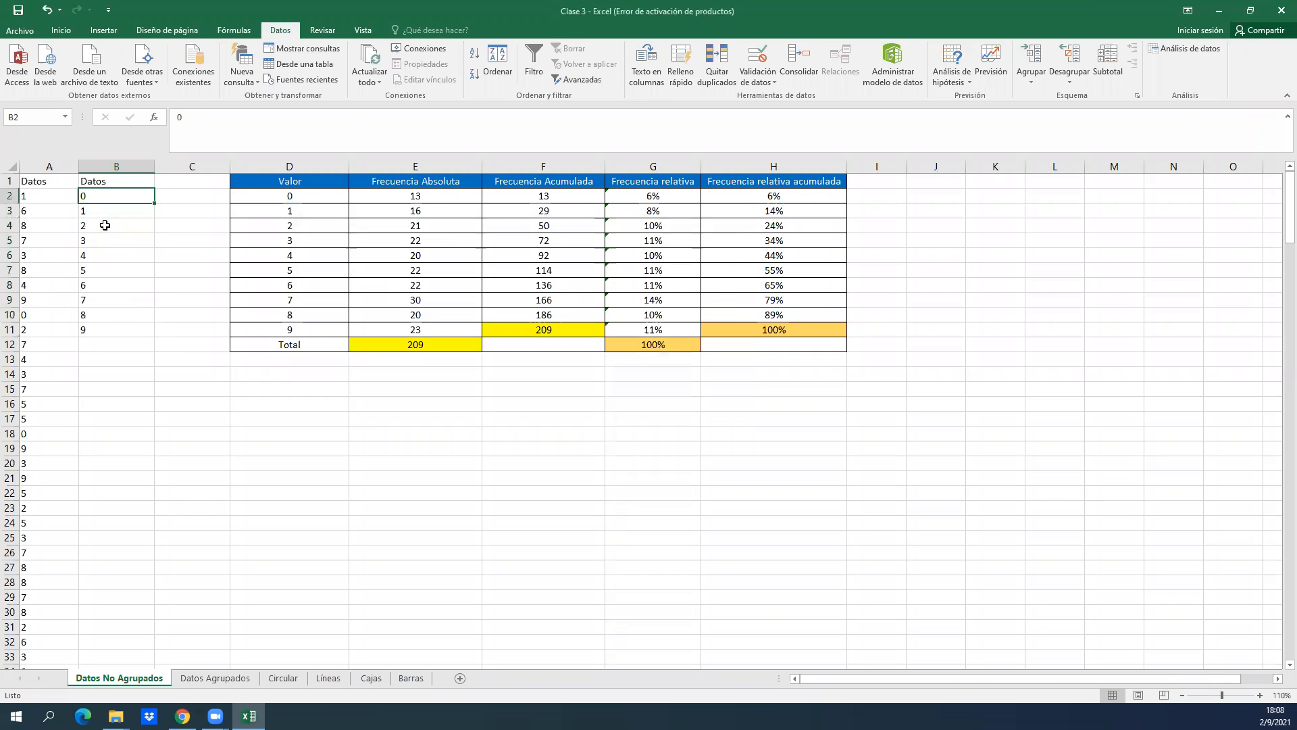
pyautogui.hotkey('ctrl', 'shift', 'Down')
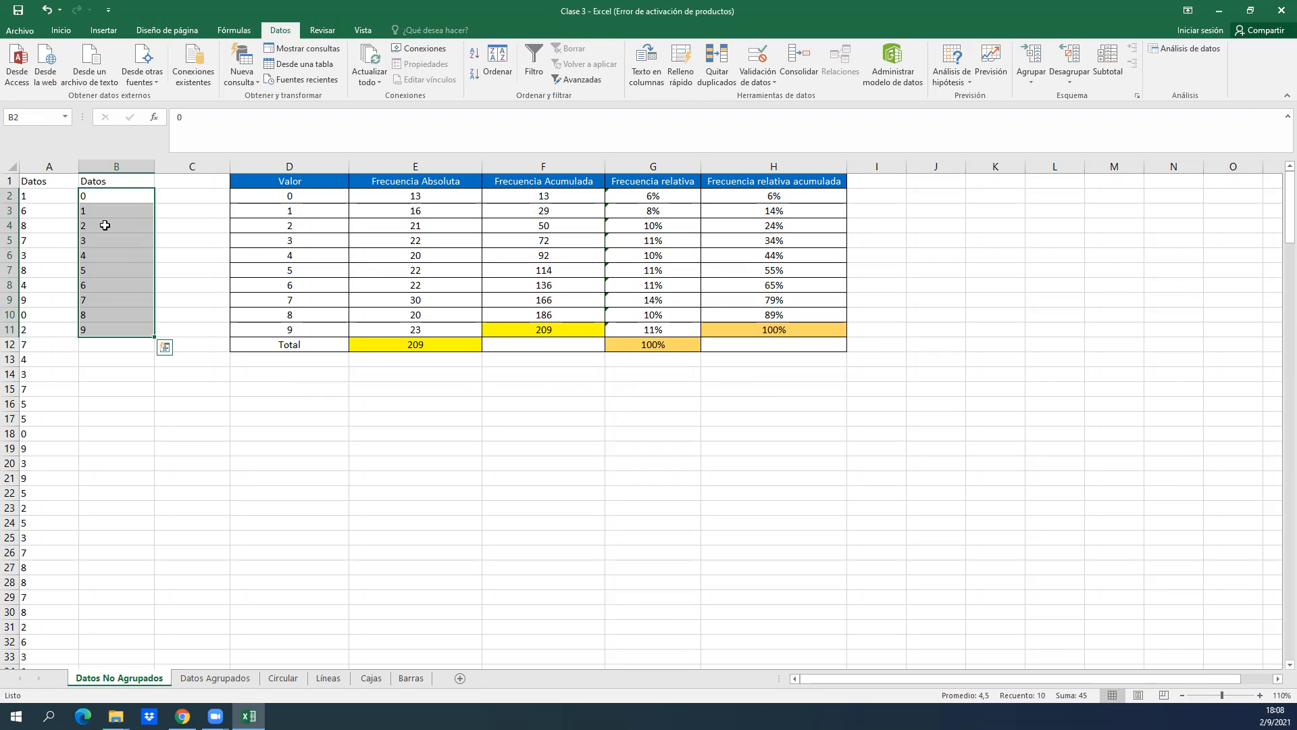
pyautogui.press('Down')
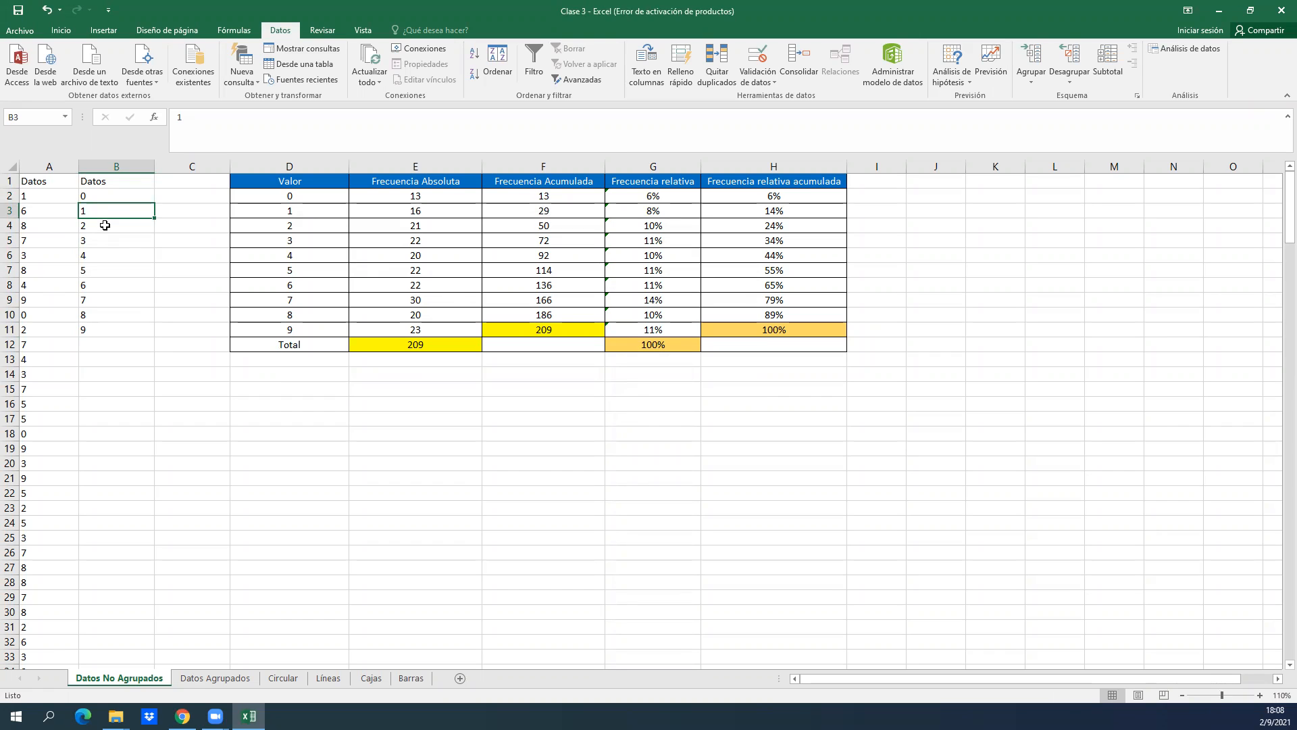
pyautogui.press('Down')
pyautogui.press('Up')
pyautogui.press('Up')
pyautogui.press('Up')
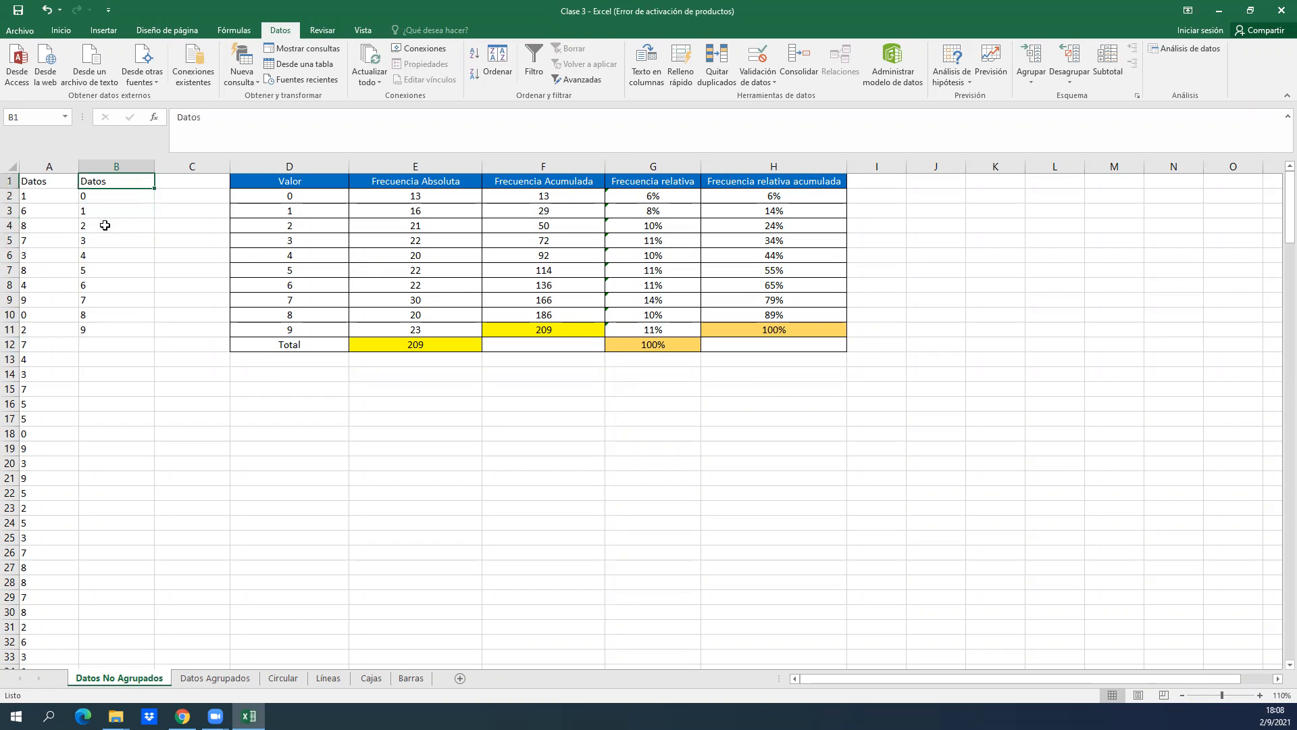
# Fill the unique values list in B1:B11, including its heading, with light blue.
pyautogui.hotkey('ctrl', 'shift', 'Down')
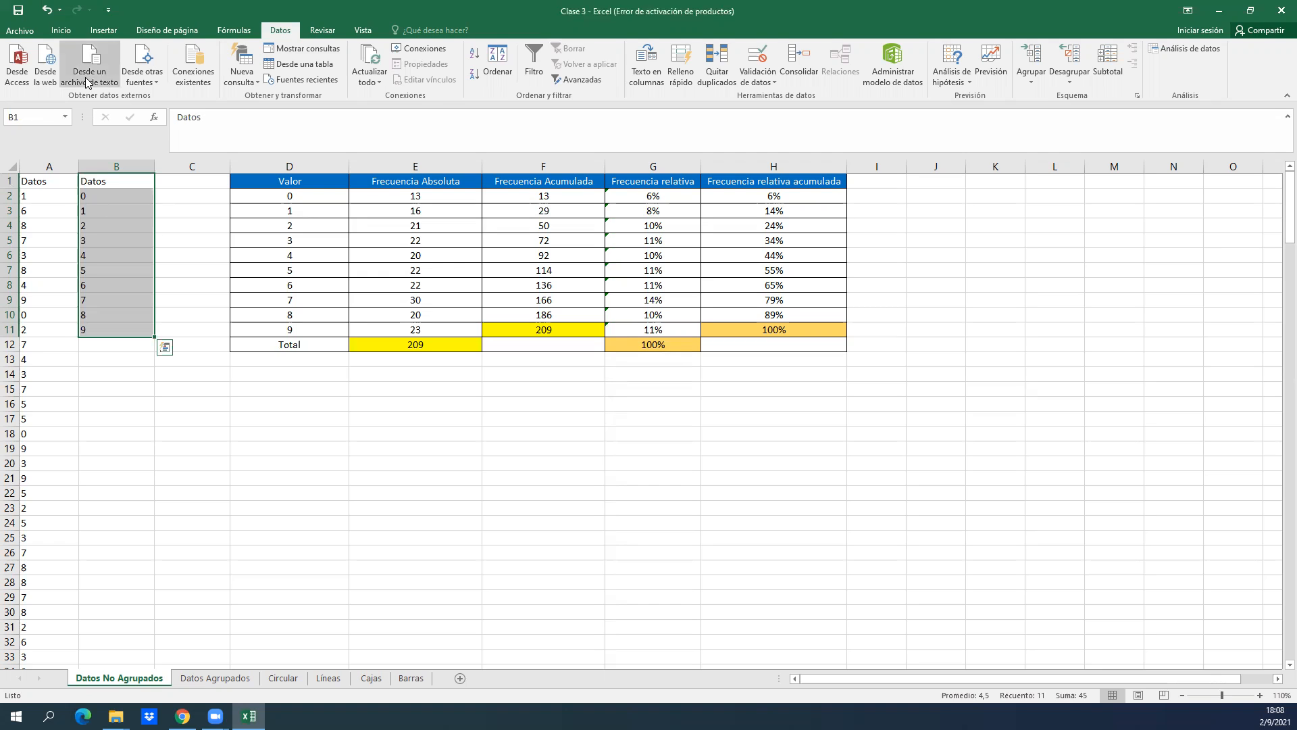
pyautogui.click(61, 31)
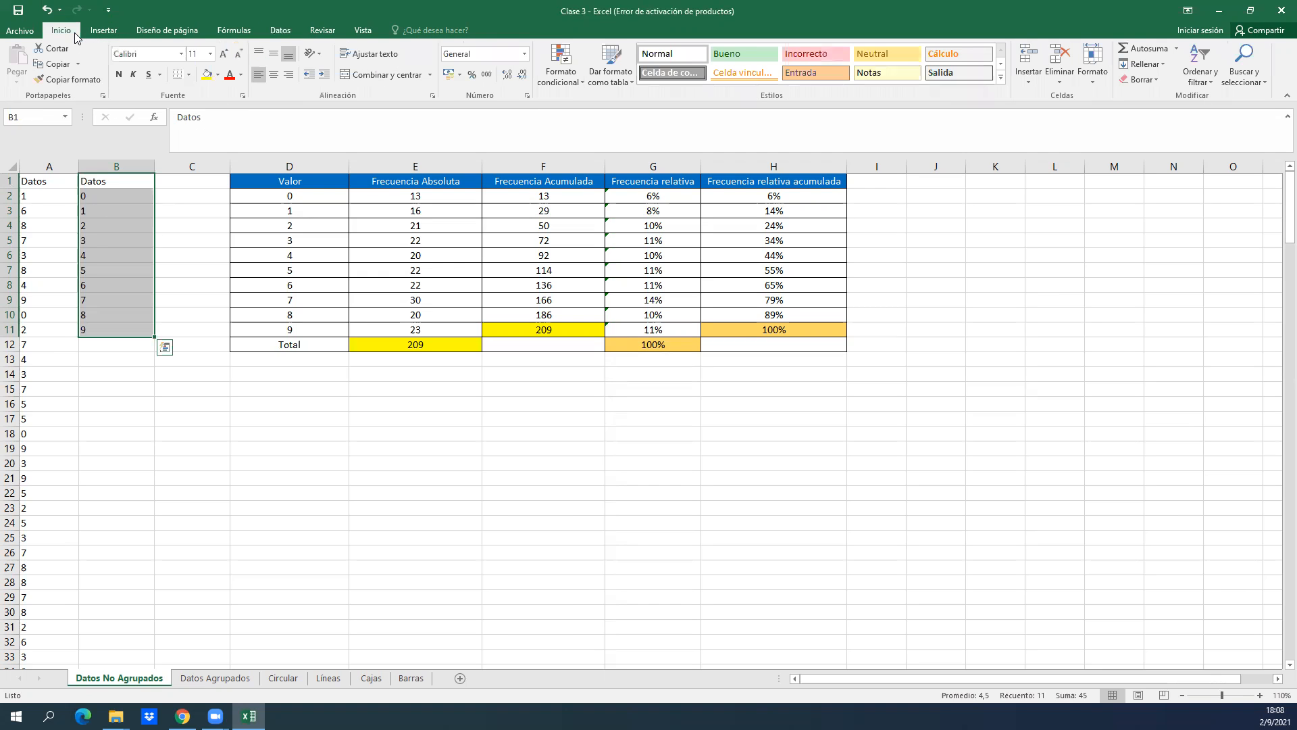
pyautogui.click(218, 74)
pyautogui.click(247, 122)
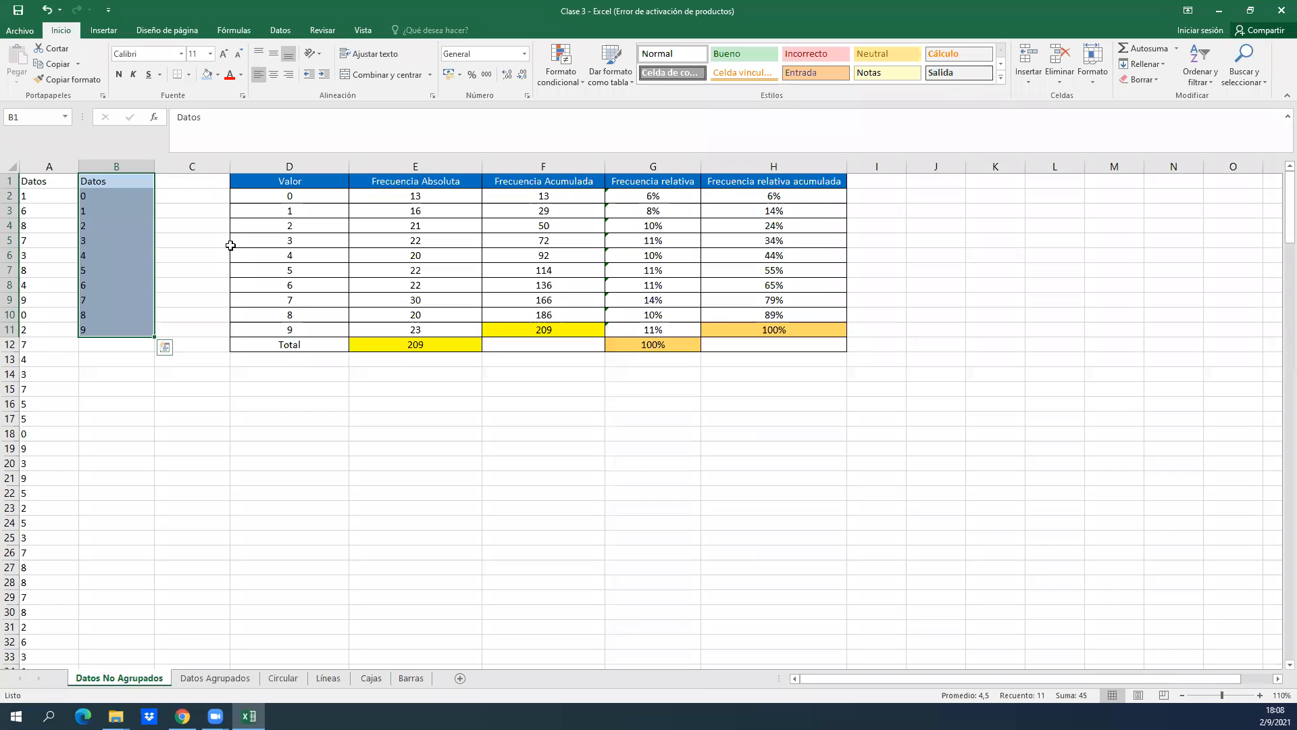
# Examine the frequency table's Valor column and the Frecuencia Absoluta and Frecuencia Acumulada headings.
pyautogui.click(296, 252)
pyautogui.press('Up')
pyautogui.press('Up')
pyautogui.press('Up')
pyautogui.press('Up')
pyautogui.press('Up')
pyautogui.press('Right')
pyautogui.press('Left')
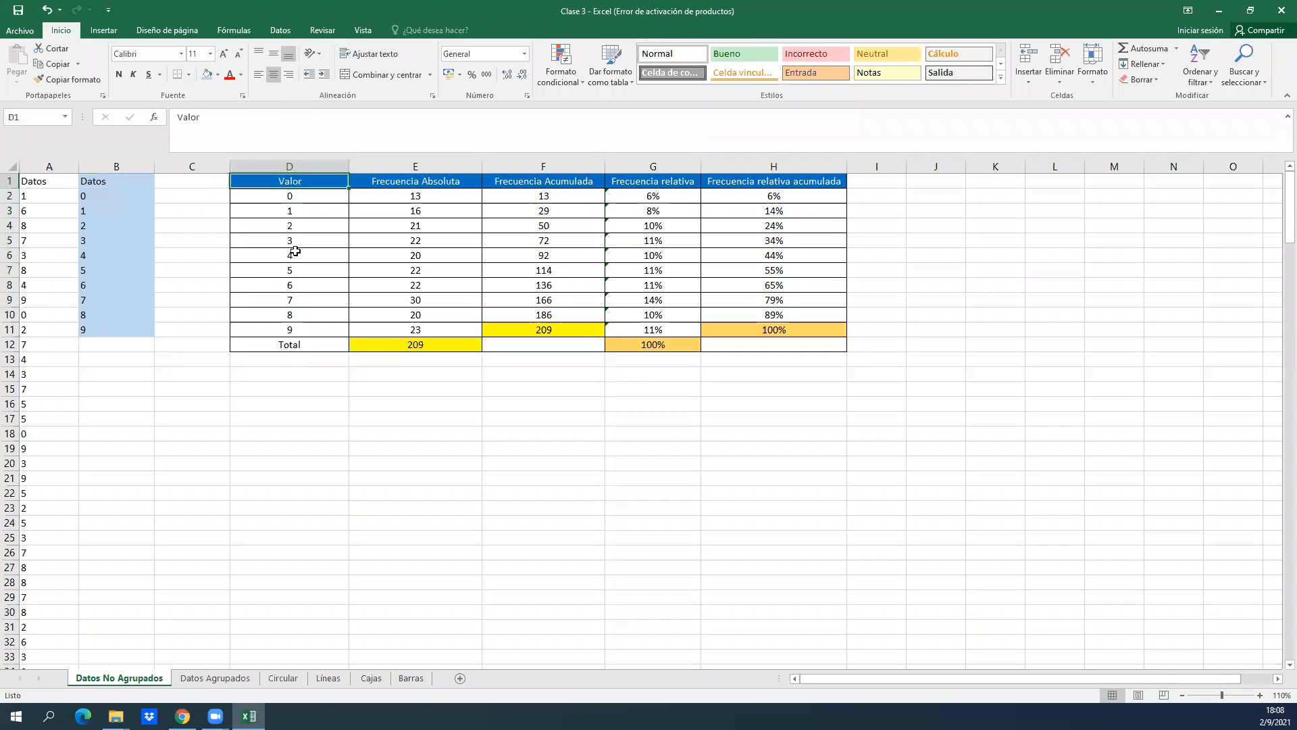
pyautogui.press('Down')
pyautogui.press('Down')
pyautogui.press('Down')
pyautogui.press('Down')
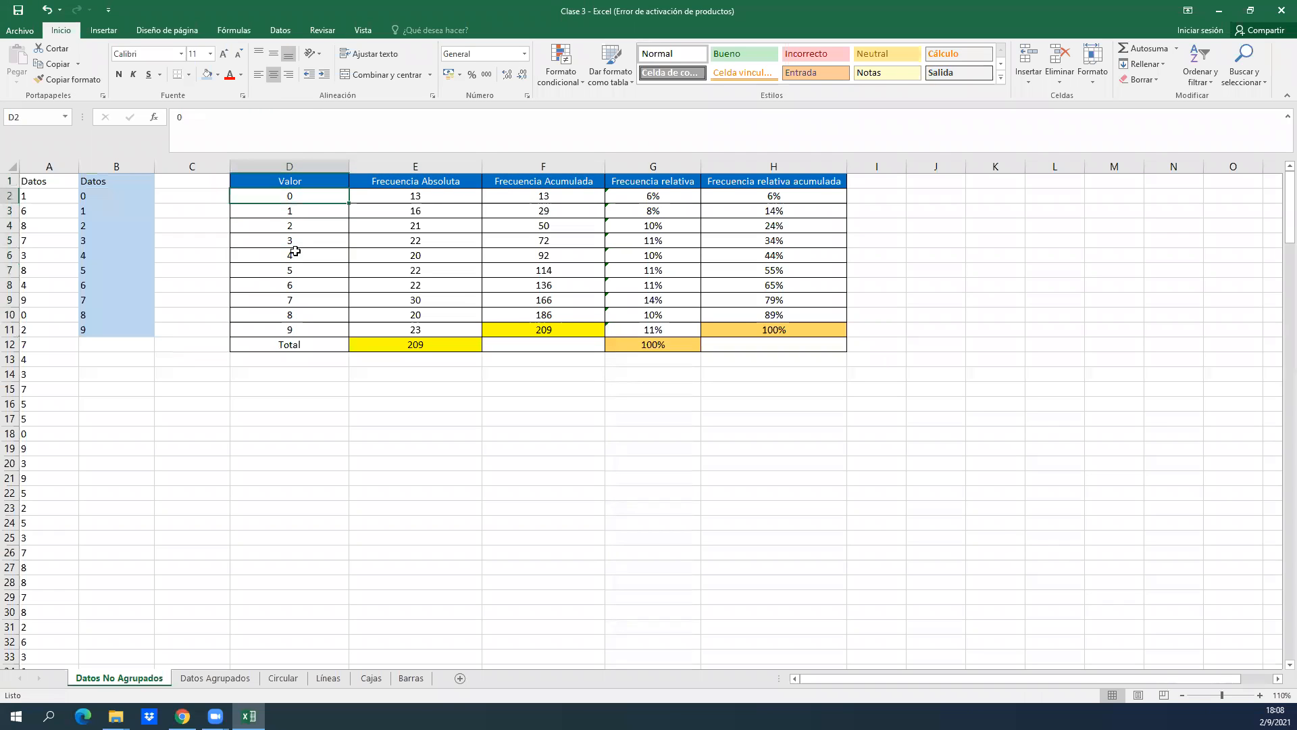
pyautogui.press('Down')
pyautogui.press('Down')
pyautogui.press('Down')
pyautogui.press('Down')
pyautogui.press('Up')
pyautogui.press('Up')
pyautogui.press('Up')
pyautogui.press('Up')
pyautogui.press('Up')
pyautogui.press('Up')
pyautogui.press('Up')
pyautogui.press('Up')
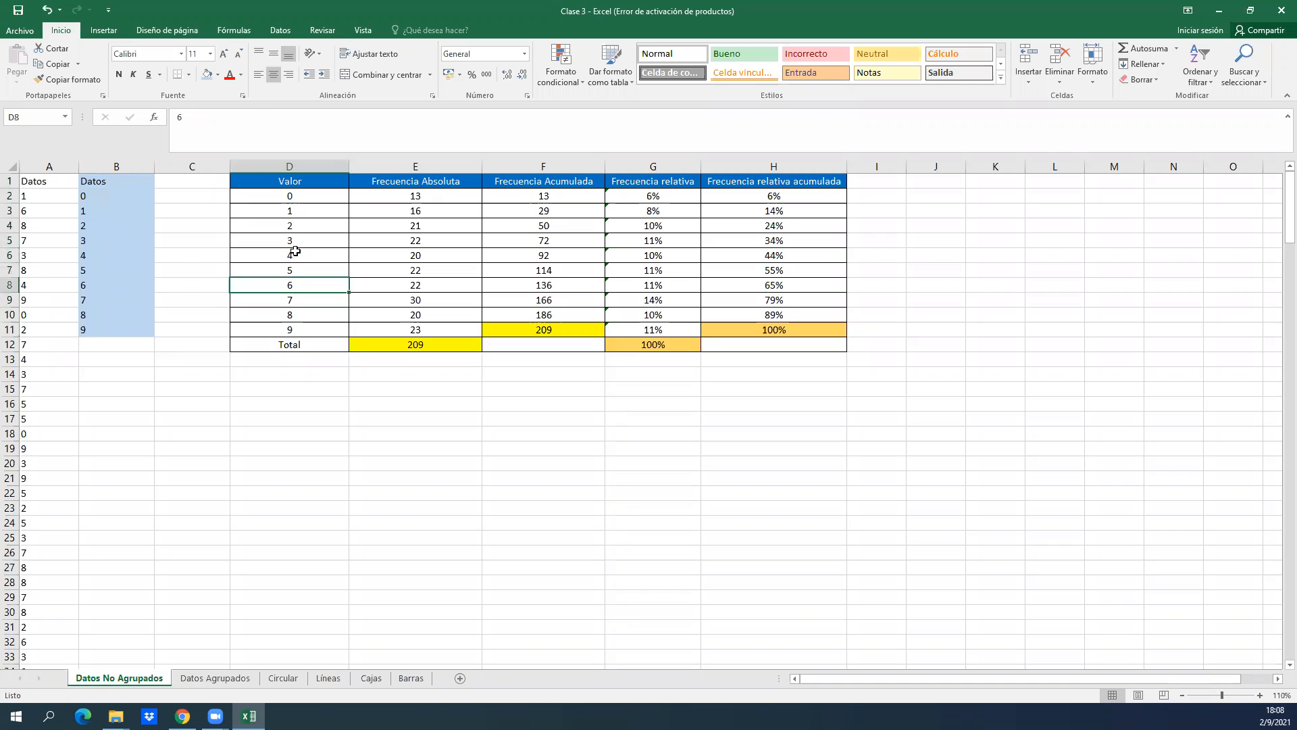
pyautogui.press('Right')
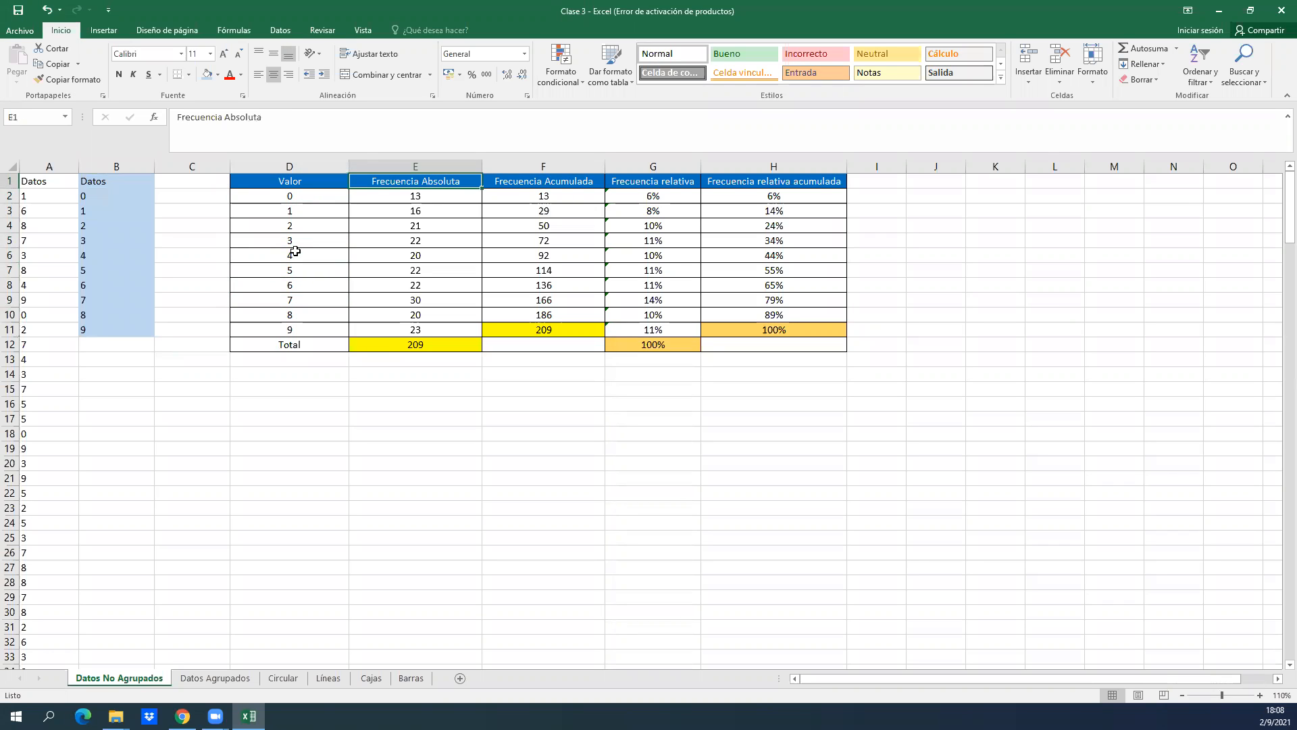
pyautogui.press('Right')
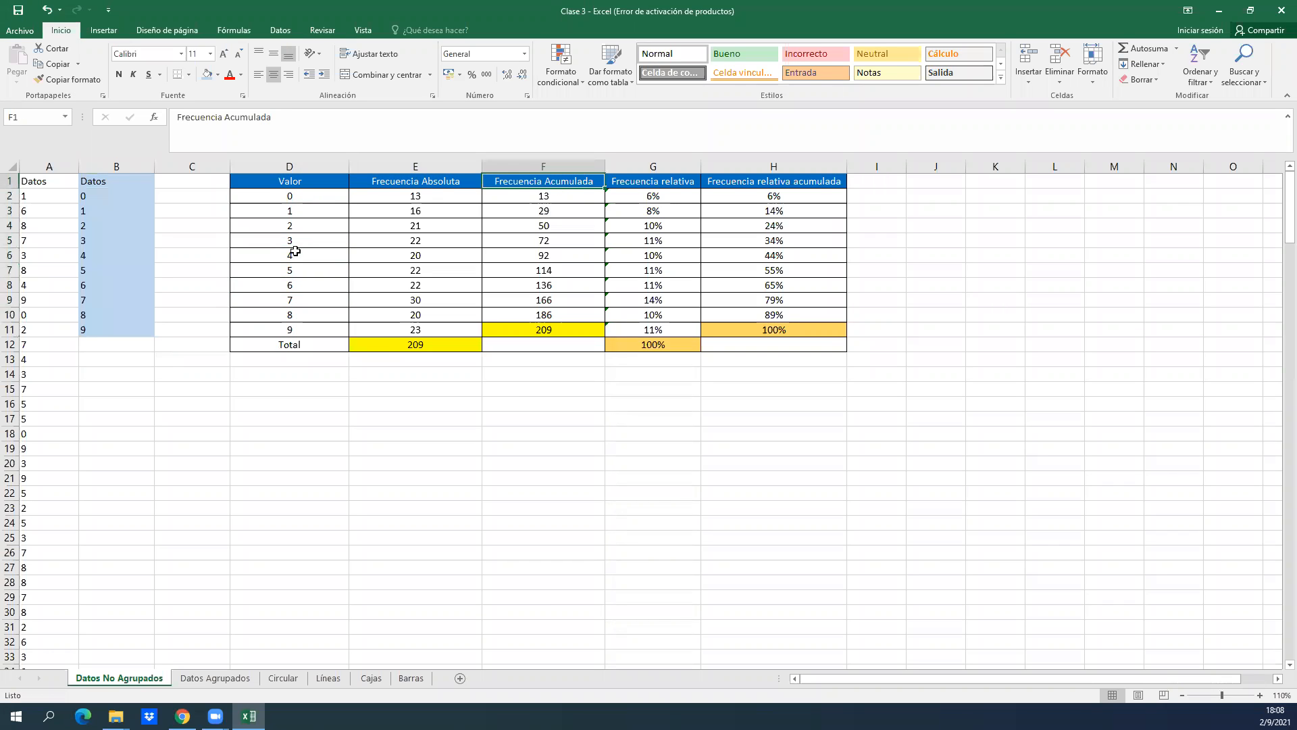
# Examine the frequency table's Frecuencia relativa and Frecuencia relativa acumulada headings.
pyautogui.press('Right')
pyautogui.press('Right')
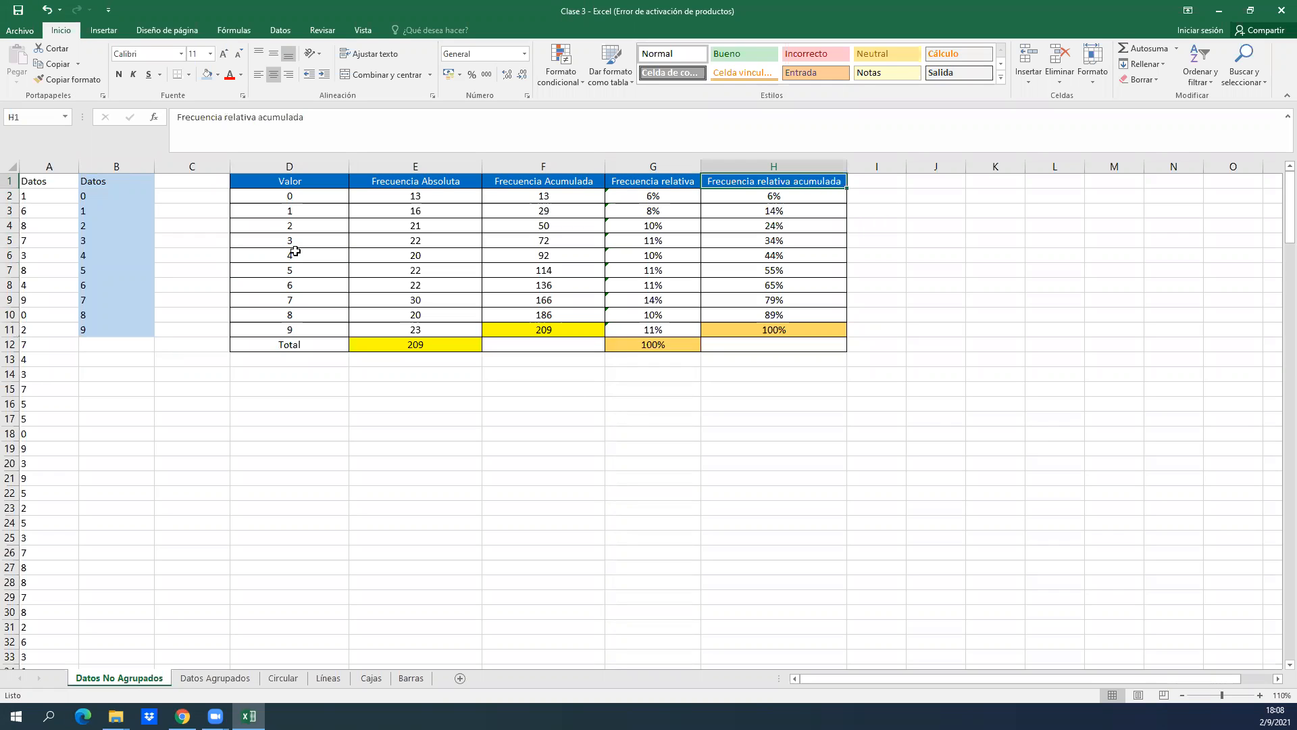
pyautogui.press('Down')
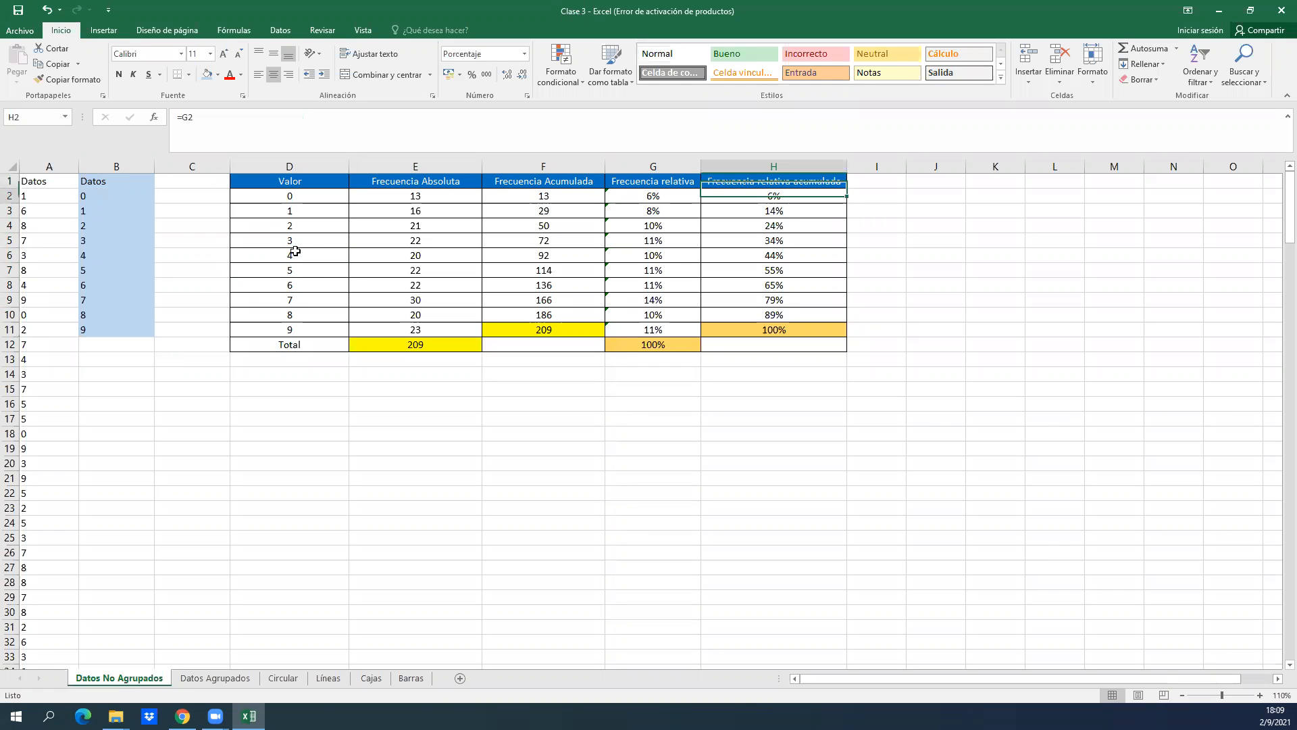
# Clear the contents of the frequency table's cells D2:H10, leaving the cell formatting in place.
pyautogui.press('Left')
pyautogui.press('Left')
pyautogui.press('Left')
pyautogui.press('Left')
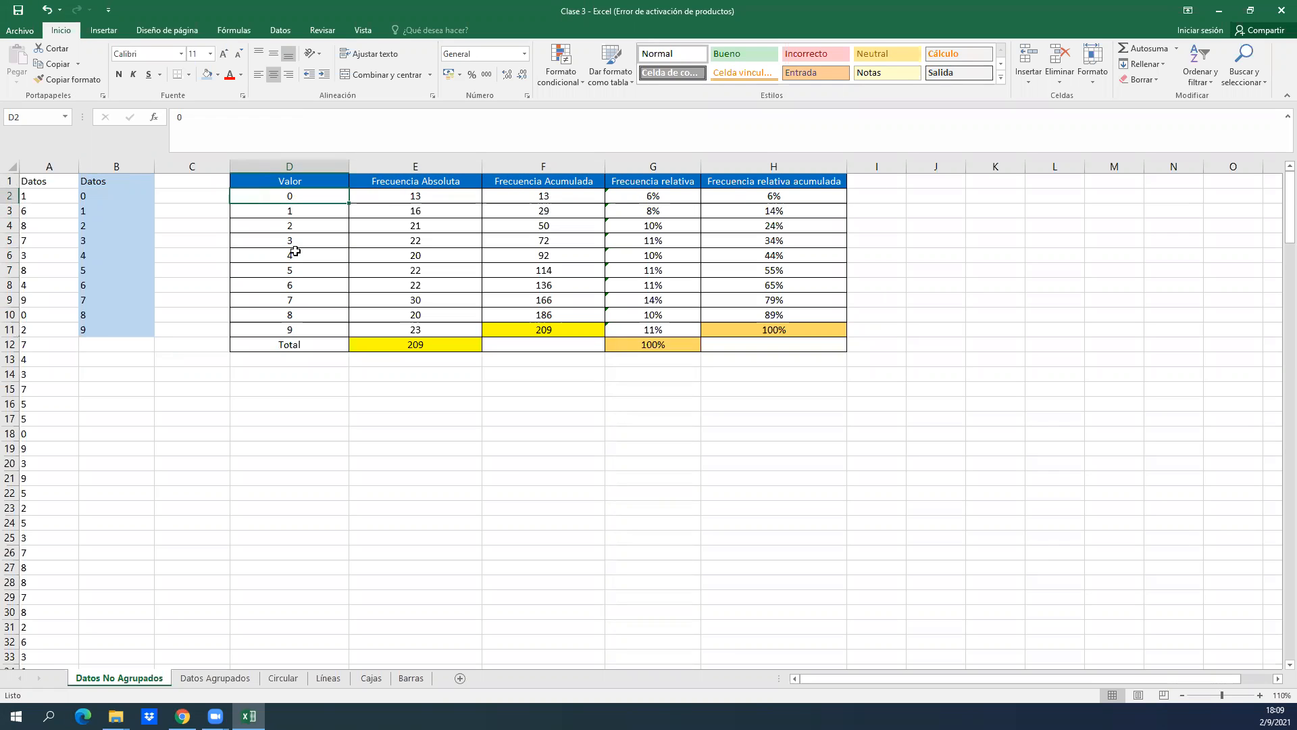
pyautogui.hotkey('shift', 'Right')
pyautogui.hotkey('shift', 'Right')
pyautogui.hotkey('shift', 'Right')
pyautogui.hotkey('shift', 'Right')
pyautogui.hotkey('shift', 'Down')
pyautogui.hotkey('shift', 'Down')
pyautogui.hotkey('shift', 'Down')
pyautogui.hotkey('shift', 'Down')
pyautogui.hotkey('shift', 'Down')
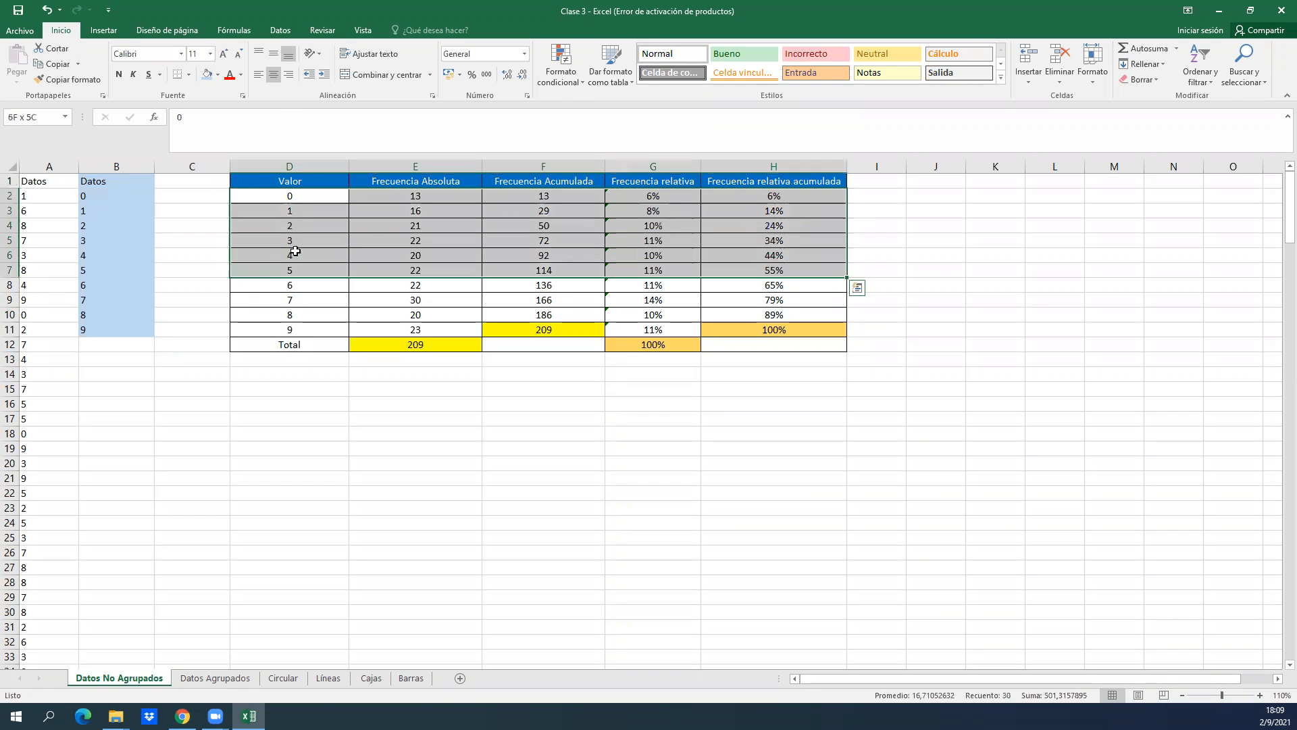
pyautogui.hotkey('shift', 'Down')
pyautogui.hotkey('shift', 'Down')
pyautogui.hotkey('shift', 'Down')
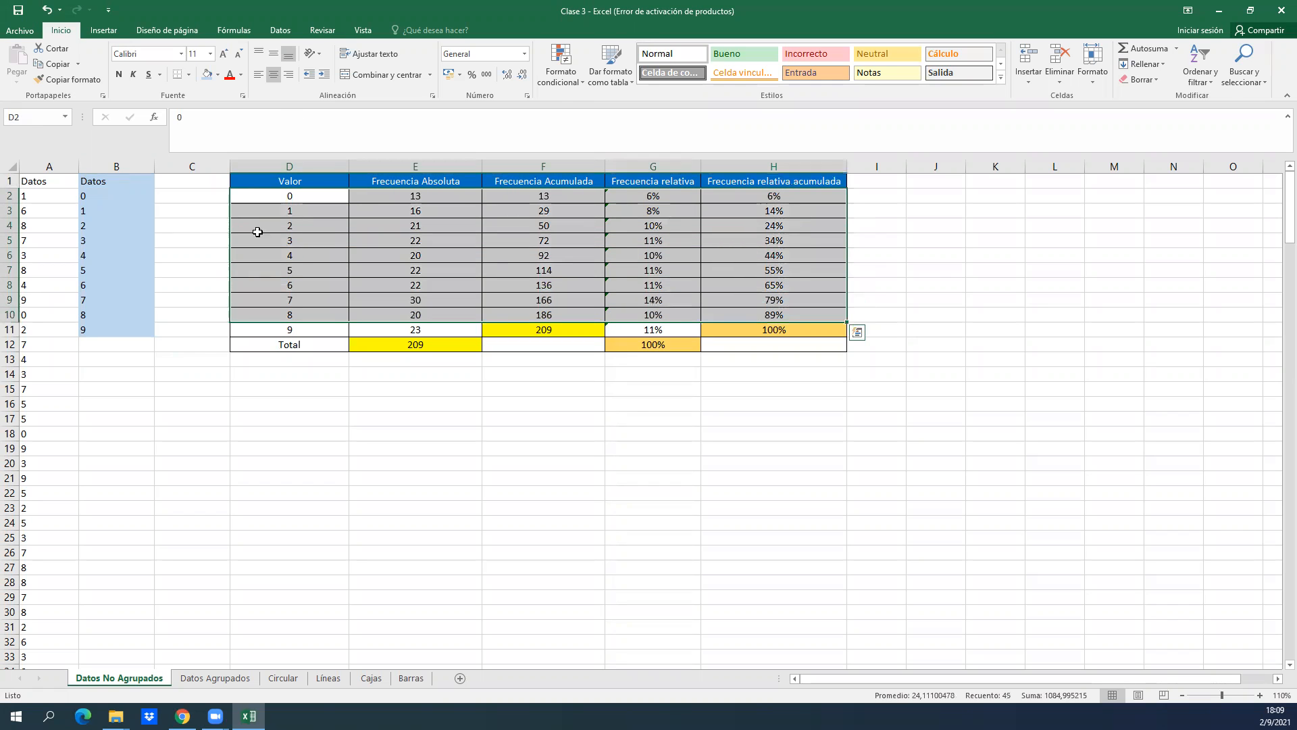
pyautogui.rightClick(365, 242)
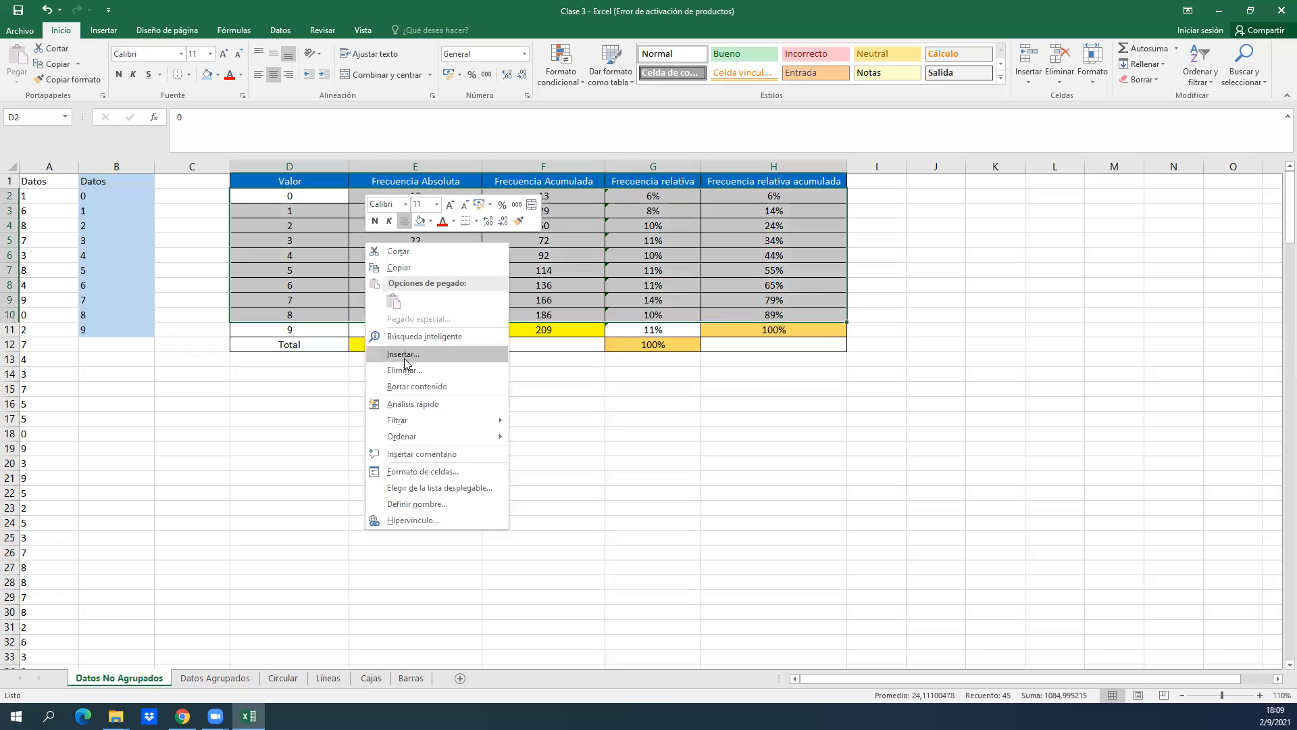
pyautogui.click(441, 386)
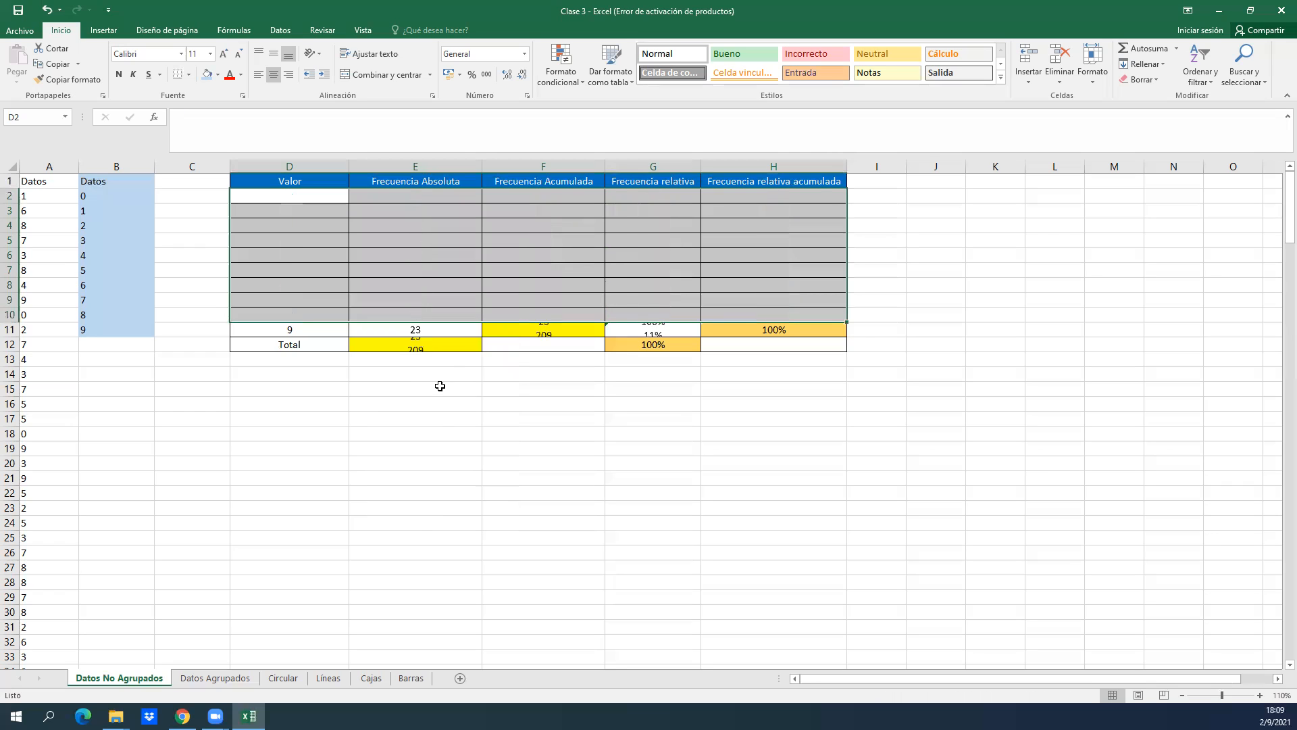
# Clear D11, E11 and G11 in the last value row, keeping the formulas in F11 and H11.
pyautogui.click(481, 310)
pyautogui.click(342, 322)
pyautogui.press('BackSpace')
pyautogui.press('Tab')
pyautogui.press('BackSpace')
pyautogui.press('Tab')
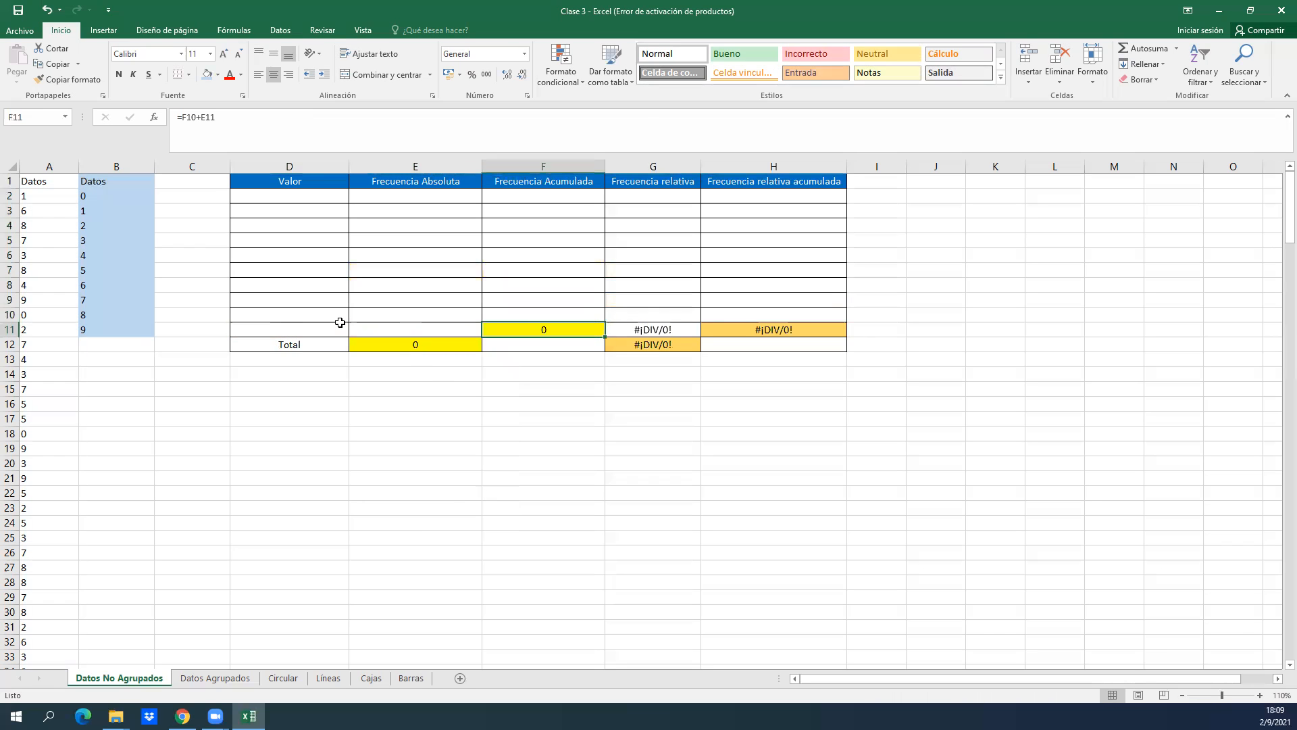
pyautogui.press('Tab')
pyautogui.press('BackSpace')
pyautogui.press('Return')
pyautogui.press('Up')
pyautogui.press('Left')
pyautogui.press('Left')
pyautogui.press('Left')
pyautogui.press('Left')
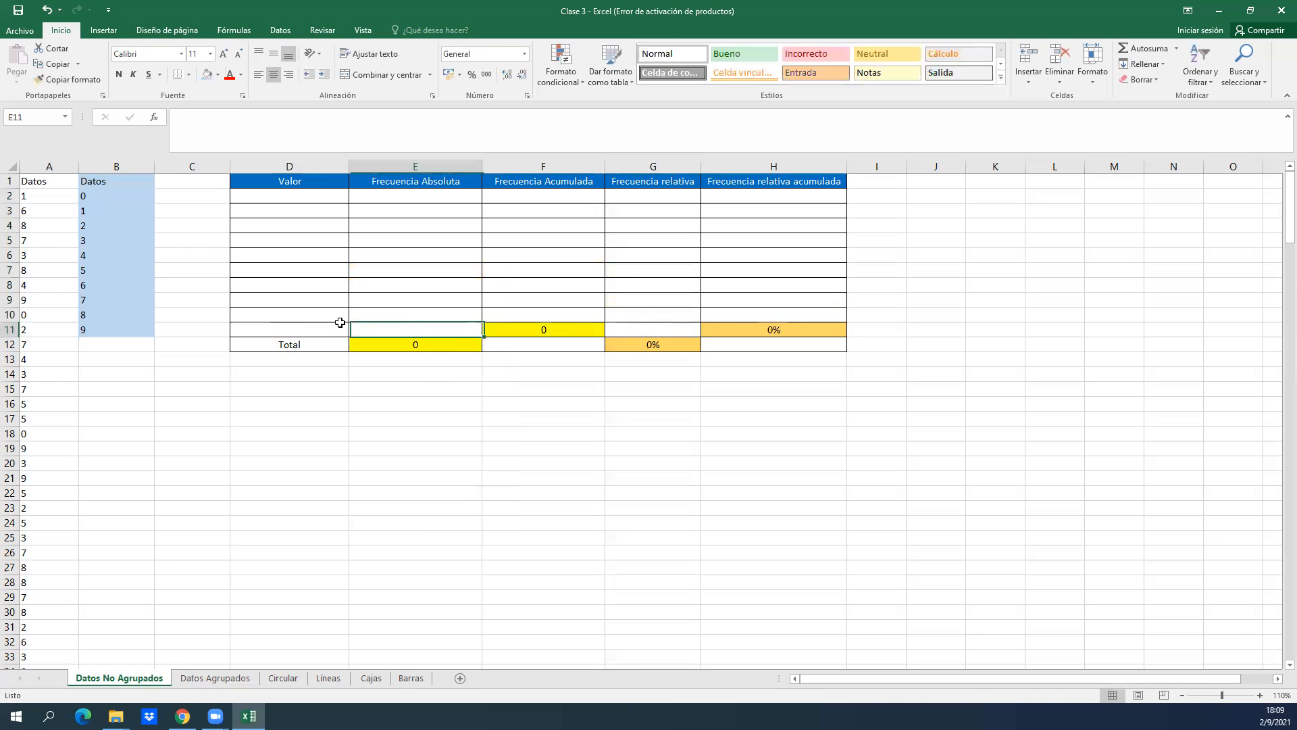
# Copy the unique values in B2:B11 into the table's Valor column starting at D2 and center them.
pyautogui.press('Up')
pyautogui.press('Up')
pyautogui.press('Up')
pyautogui.press('Right')
pyautogui.press('Up')
pyautogui.press('Up')
pyautogui.press('Up')
pyautogui.press('Up')
pyautogui.press('Up')
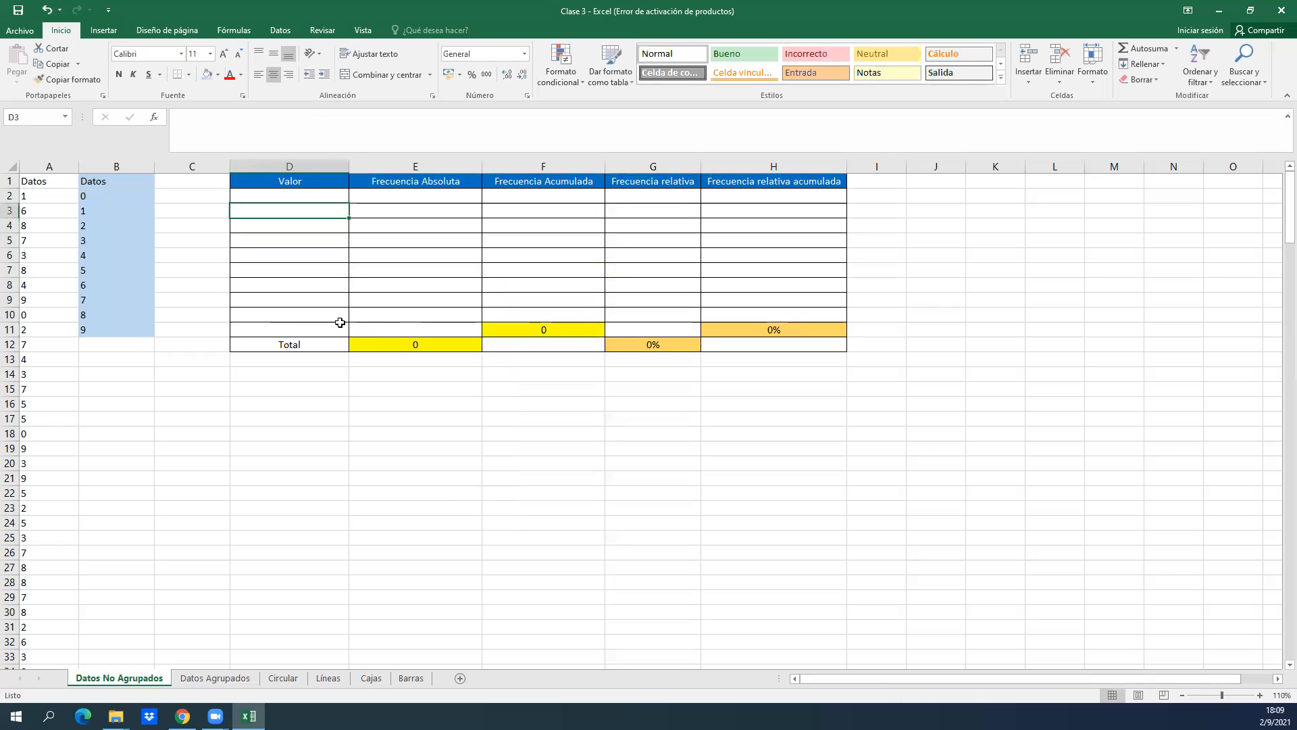
pyautogui.press('Up')
pyautogui.press('Left')
pyautogui.press('Left')
pyautogui.hotkey('ctrl', 'shift', 'Down')
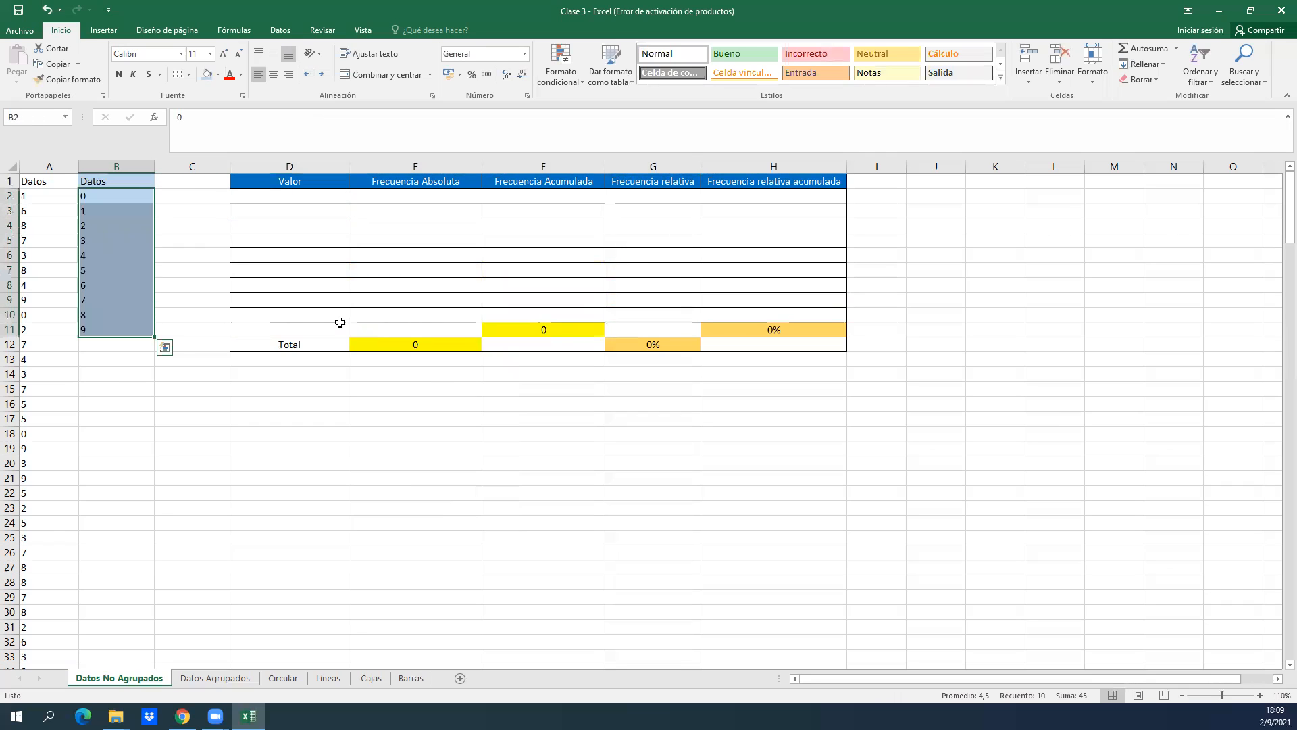
pyautogui.hotkey('ctrl', 'c')
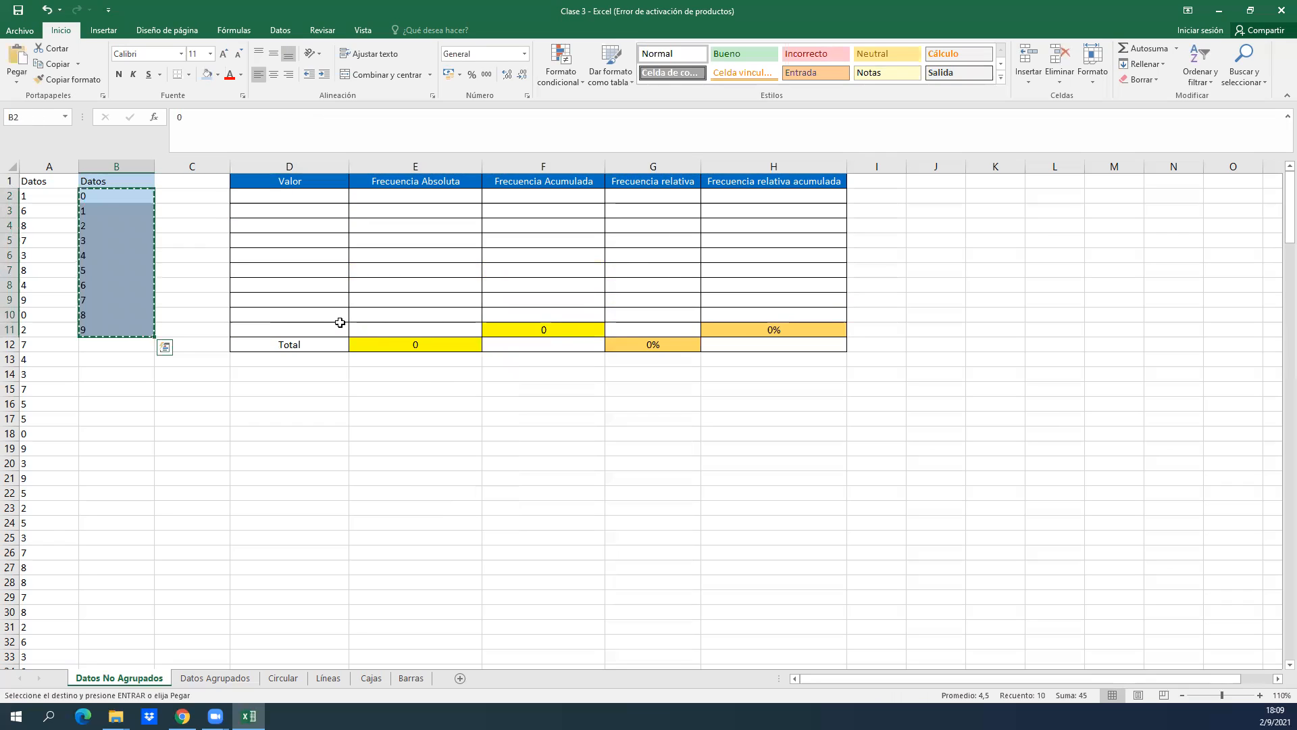
pyautogui.click(338, 195)
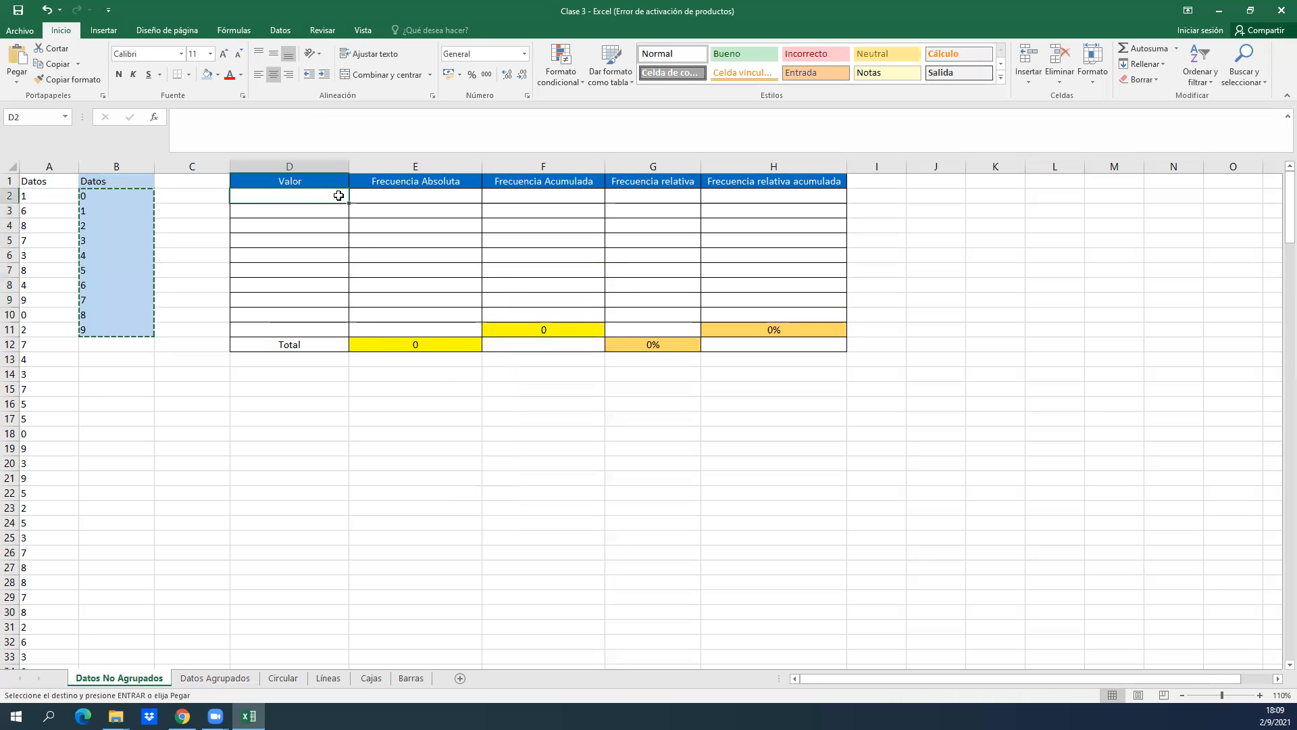
pyautogui.hotkey('ctrl', 'v')
pyautogui.click(281, 76)
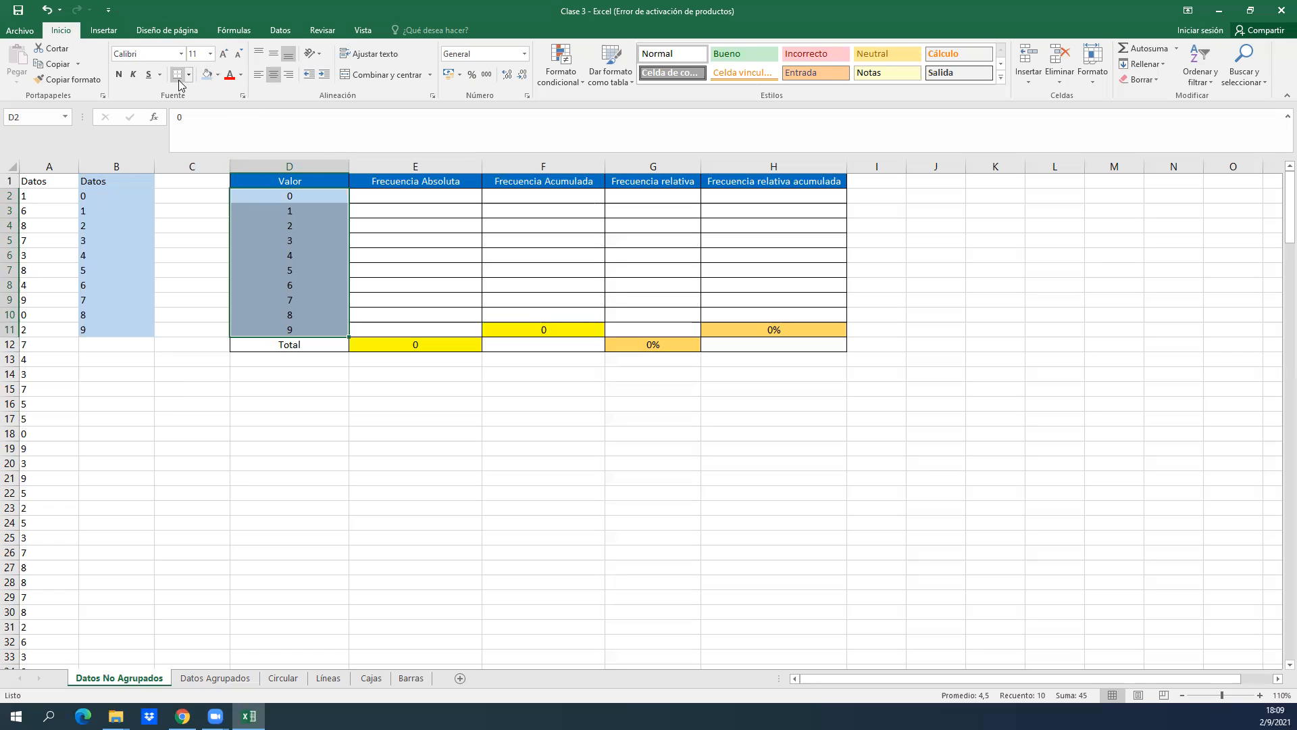
# Set the fill of the Valor cells D2:D11 to white and apply all borders to them.
pyautogui.click(216, 75)
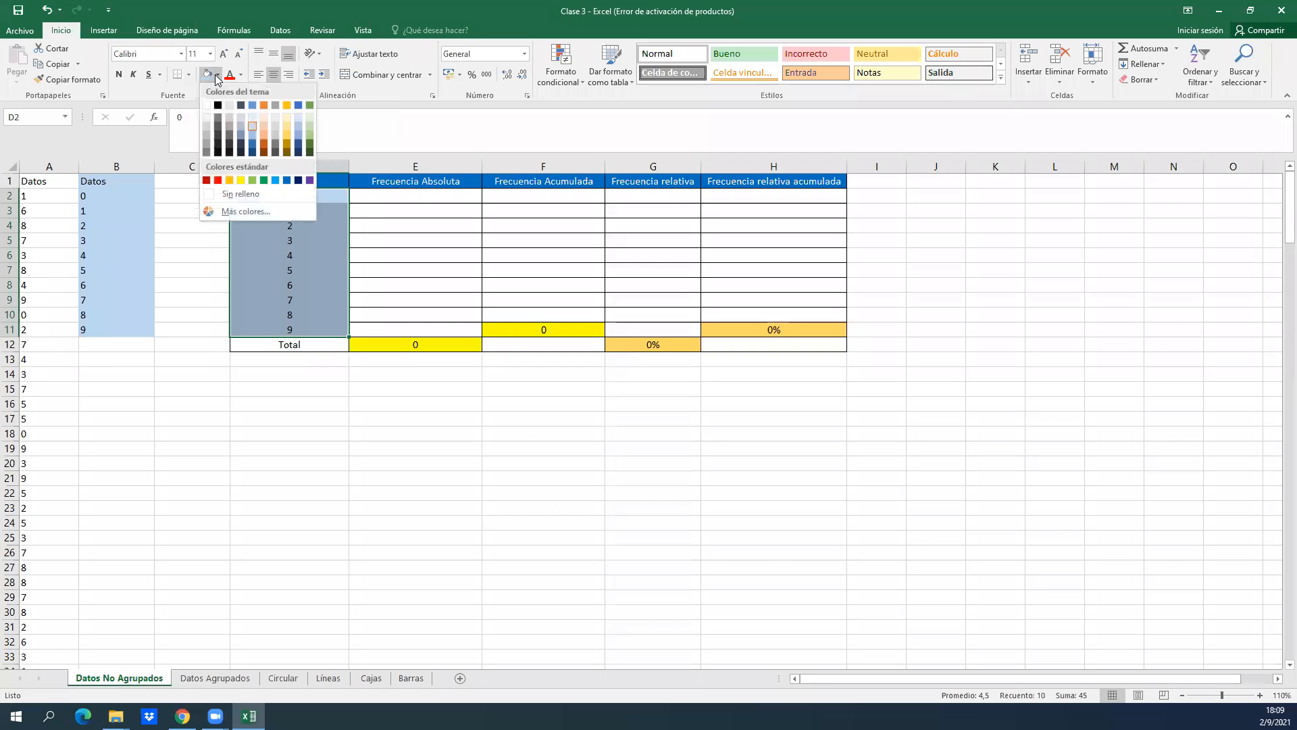
pyautogui.click(262, 125)
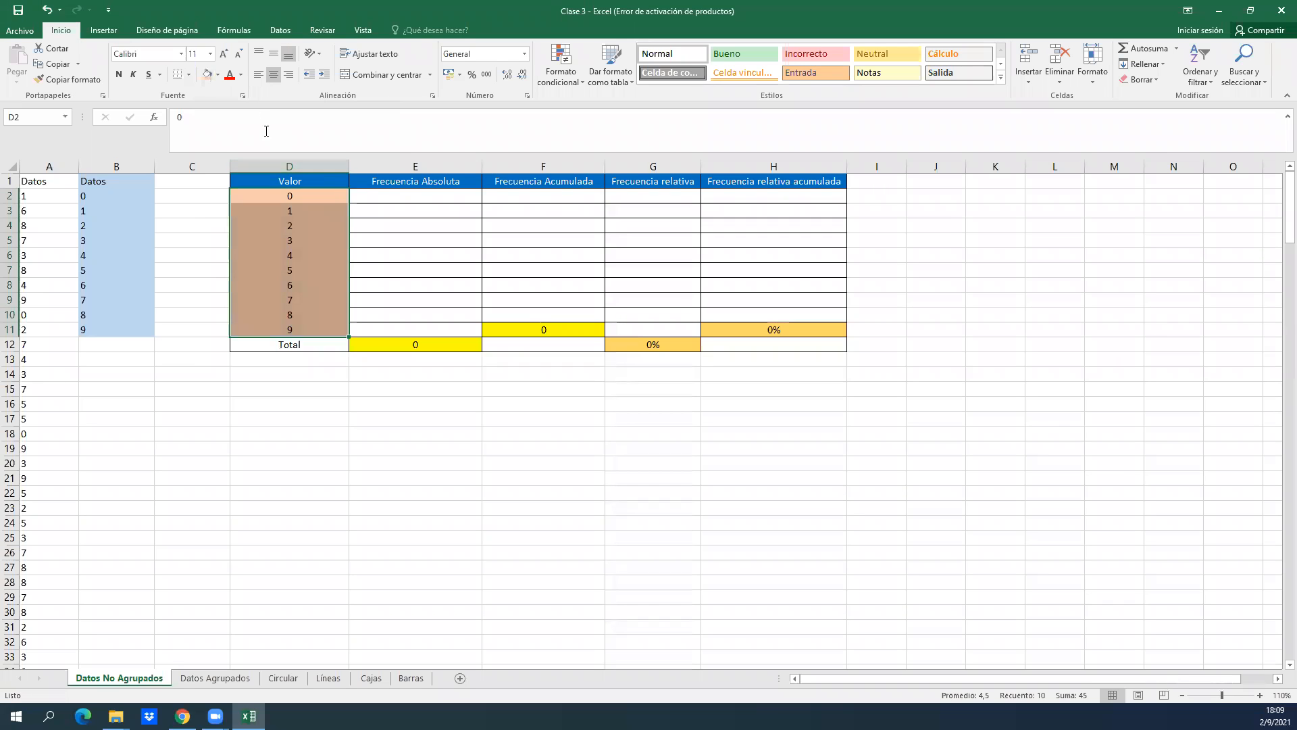
pyautogui.click(217, 75)
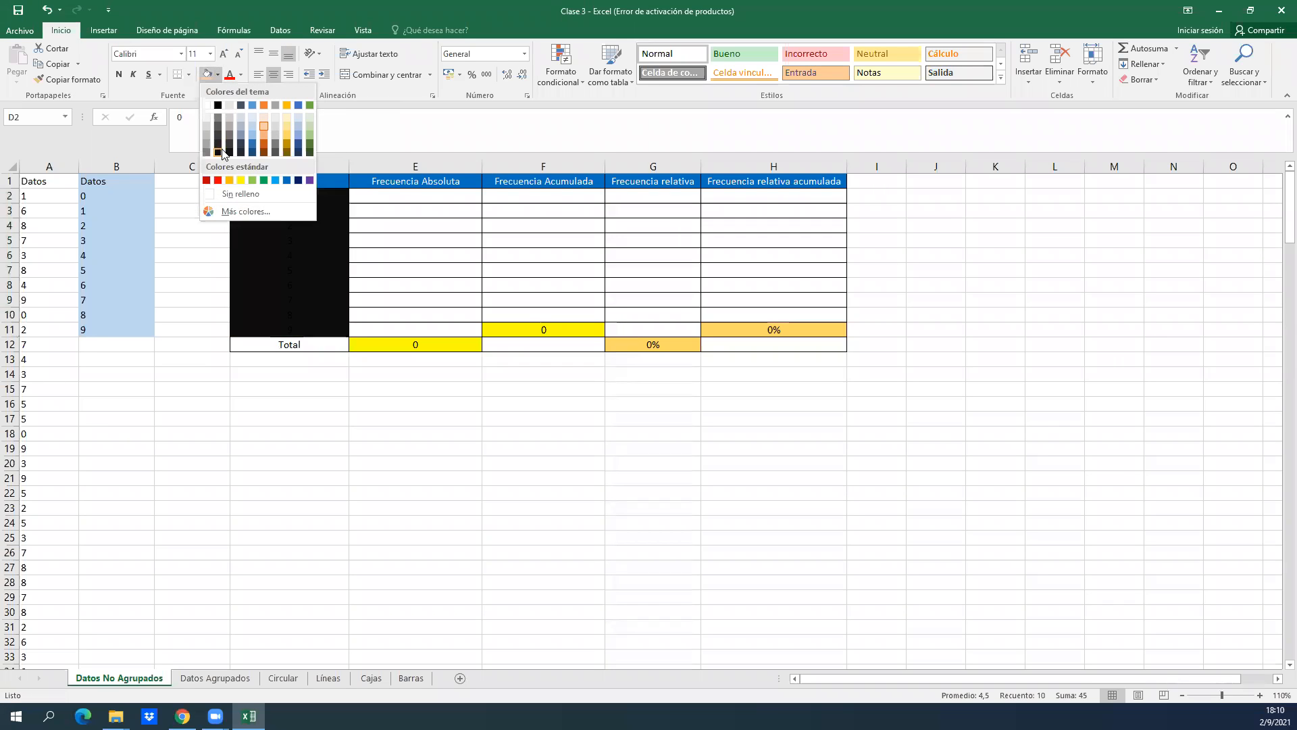
pyautogui.click(206, 106)
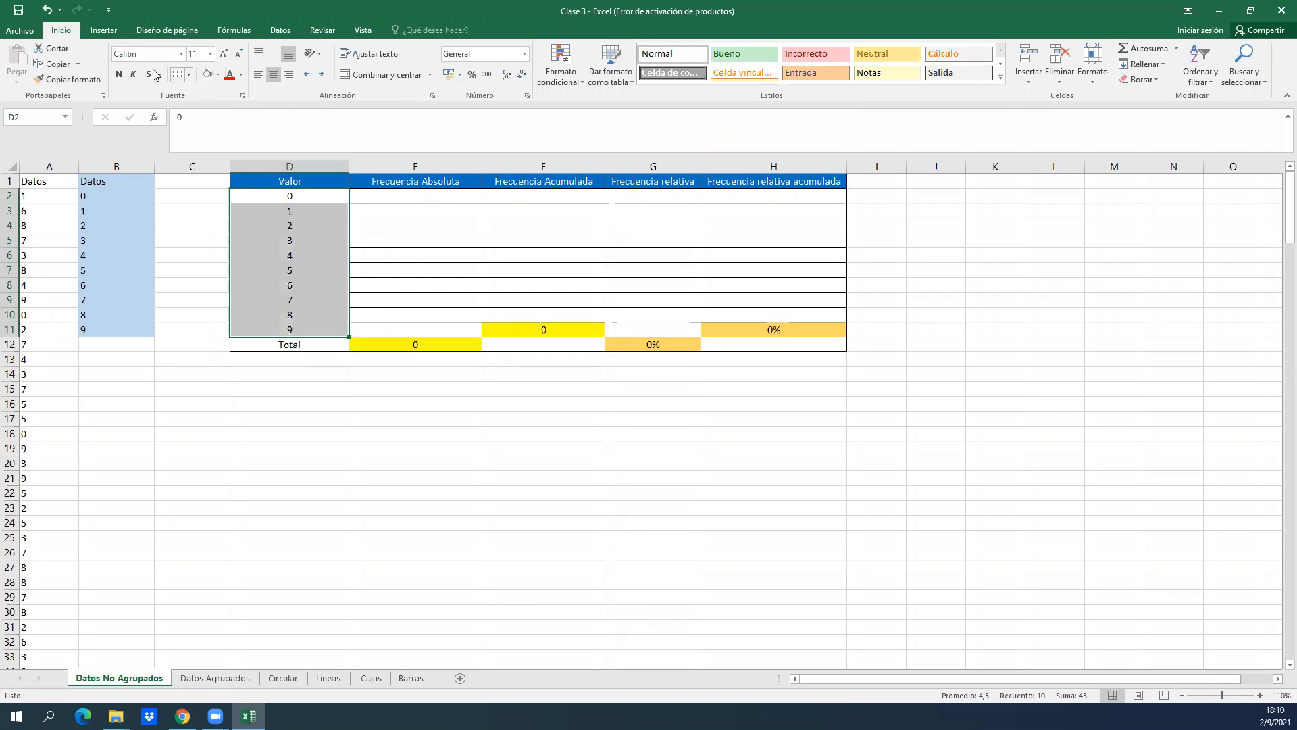
pyautogui.click(188, 76)
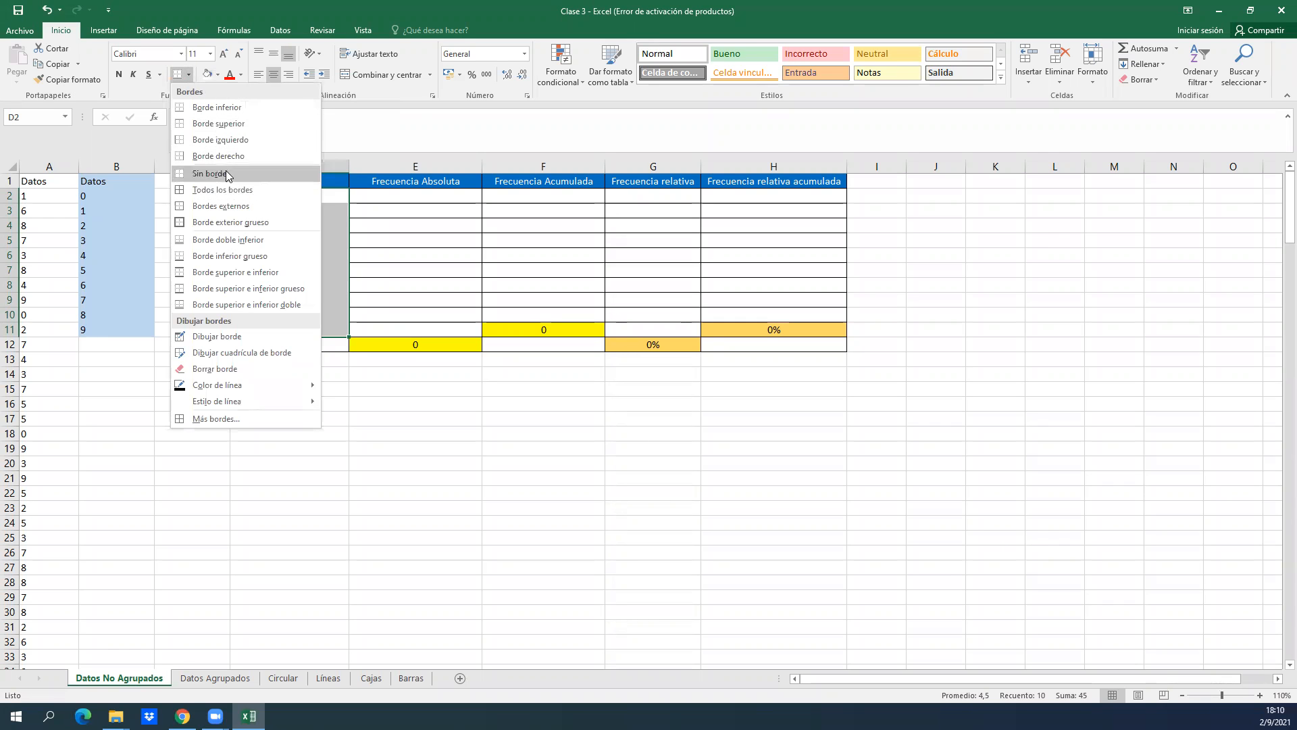
pyautogui.click(216, 189)
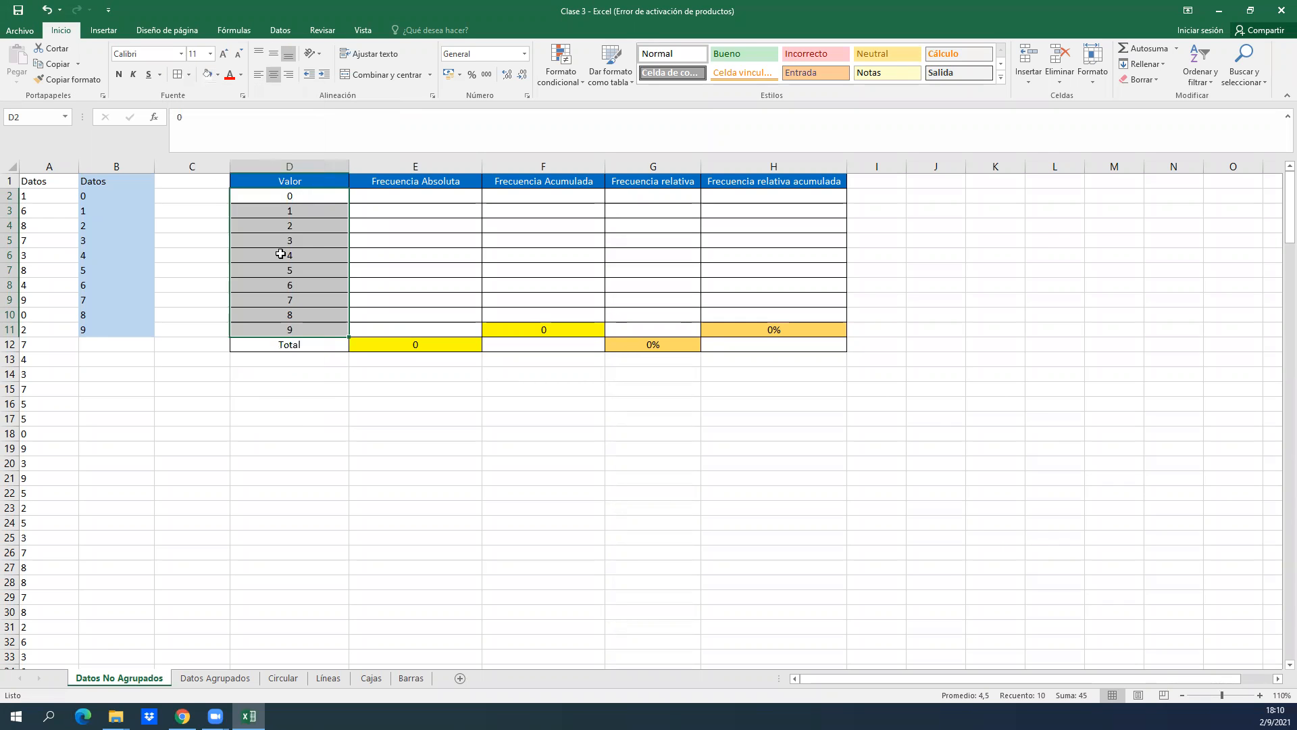
pyautogui.click(341, 268)
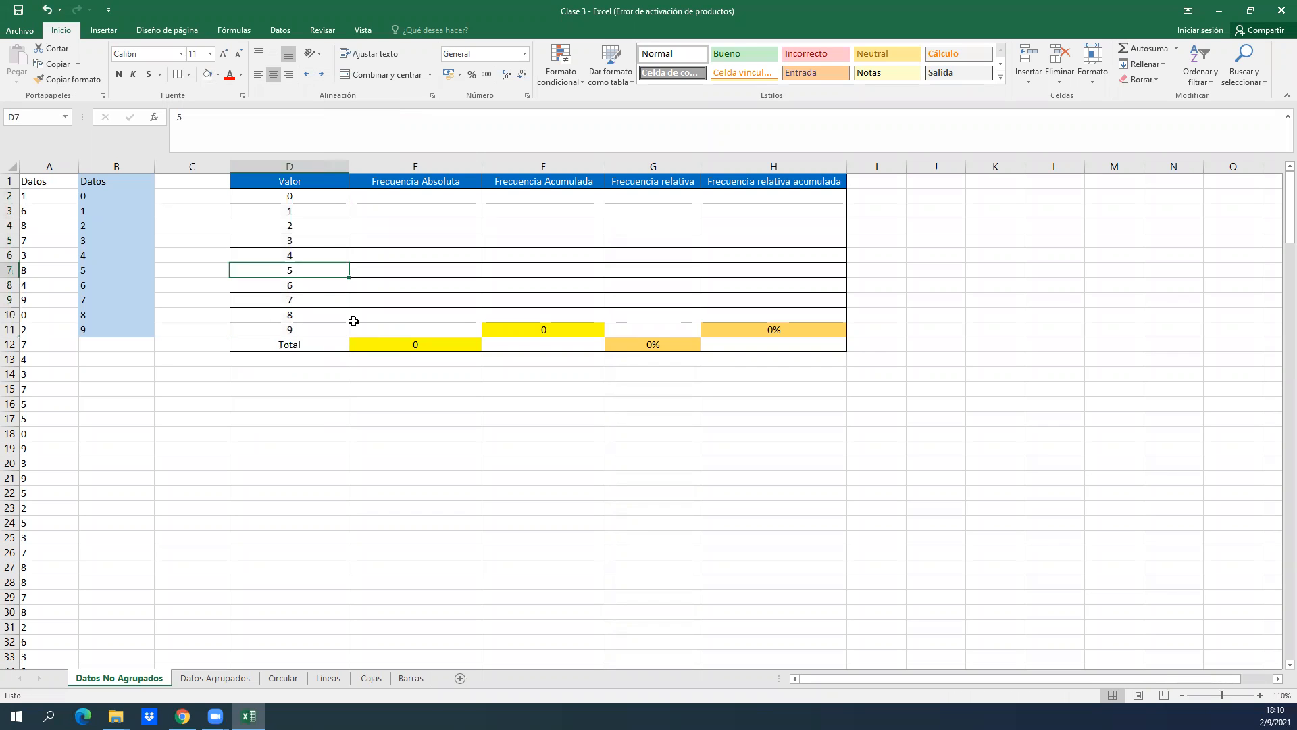
# Examine the Valor entries in D2:D11 and the first cell under Frecuencia Absoluta.
pyautogui.click(307, 244)
pyautogui.press('Up')
pyautogui.press('Up')
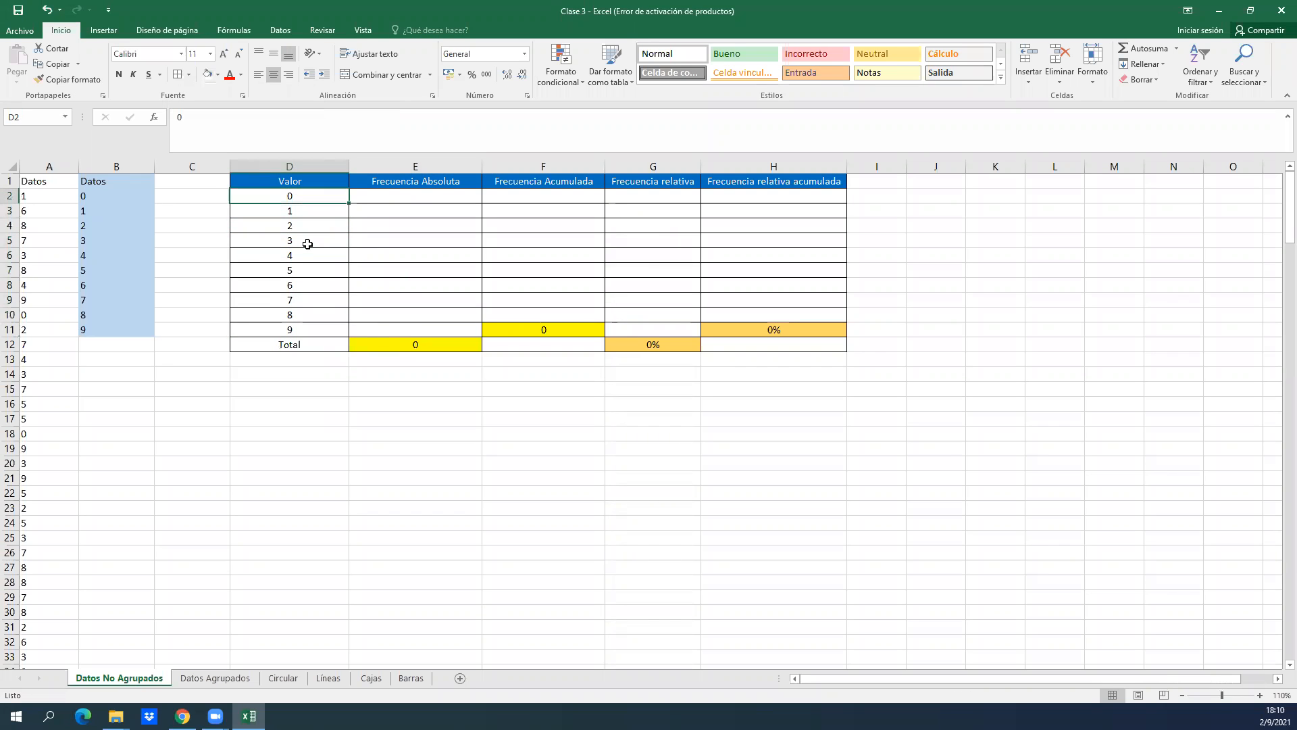
pyautogui.hotkey('ctrl', 'shift', 'Down')
pyautogui.hotkey('shift', 'Up')
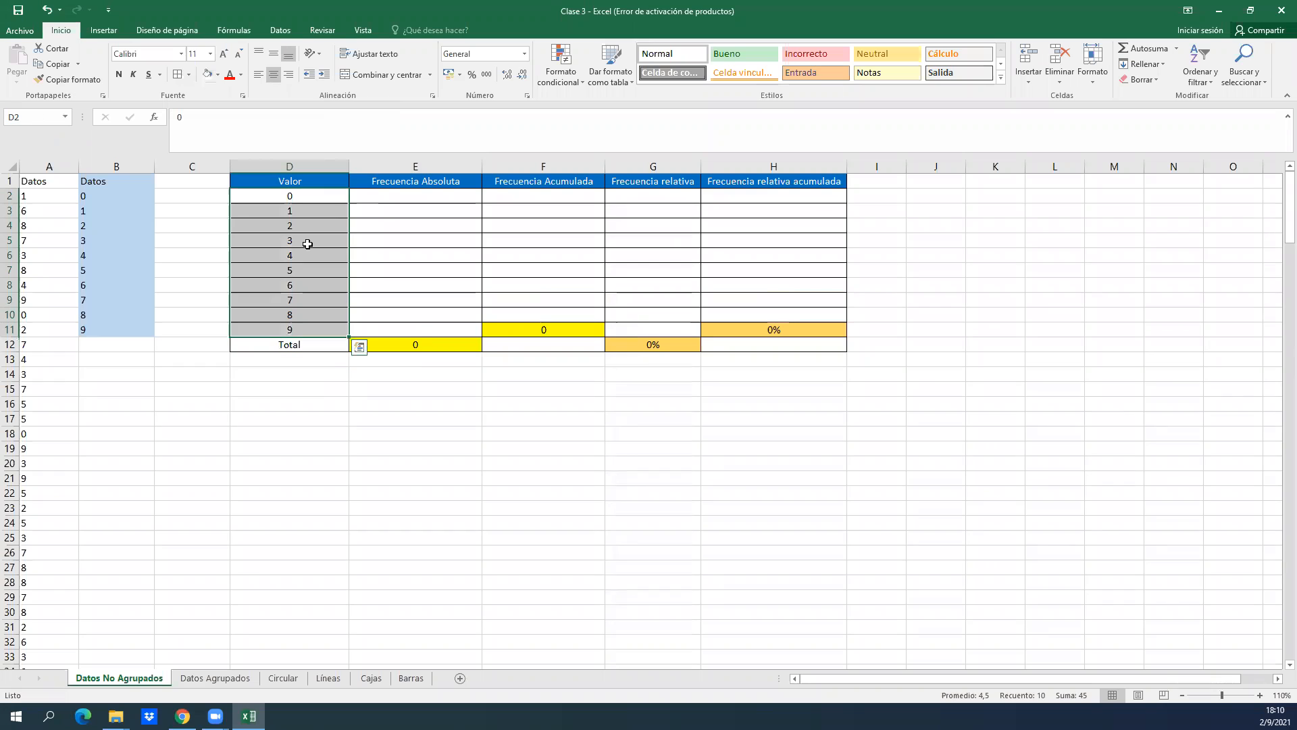
pyautogui.press('Right')
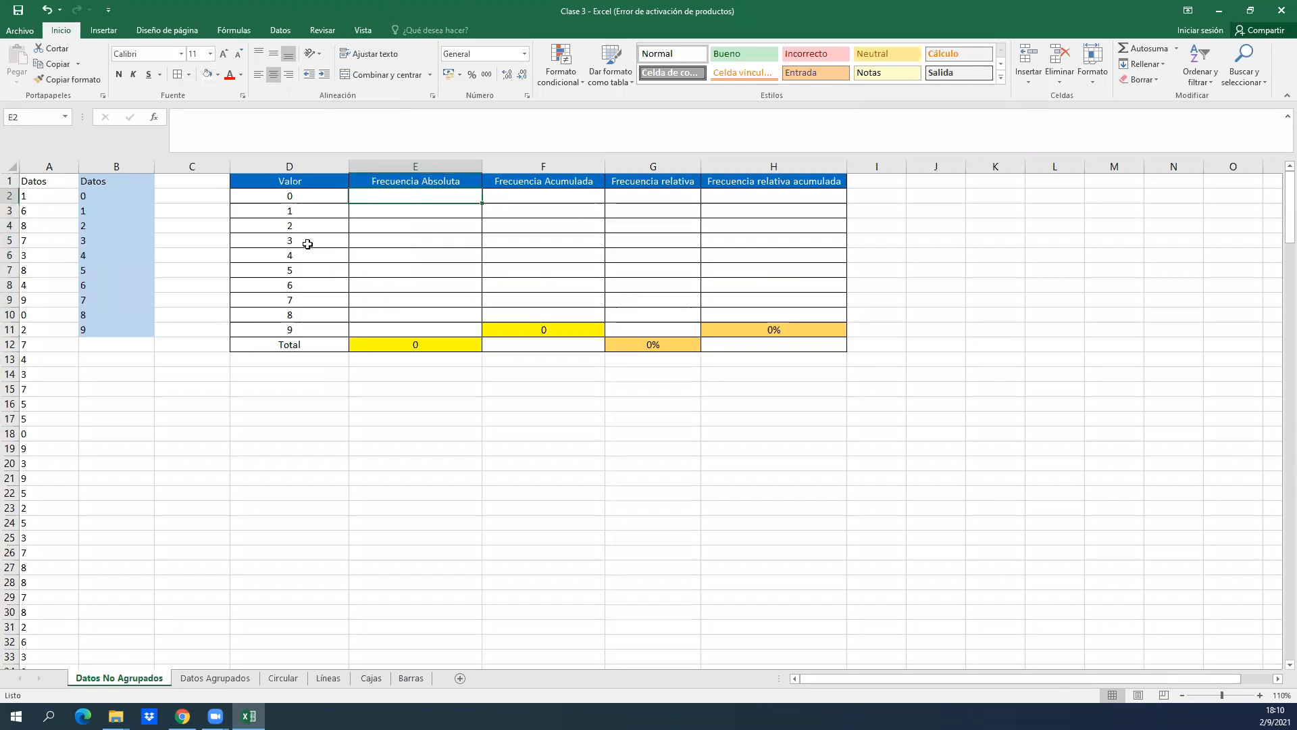
pyautogui.press('Up')
pyautogui.press('Down')
pyautogui.press('Up')
pyautogui.press('Down')
pyautogui.press('Left')
pyautogui.press('Right')
pyautogui.press('Left')
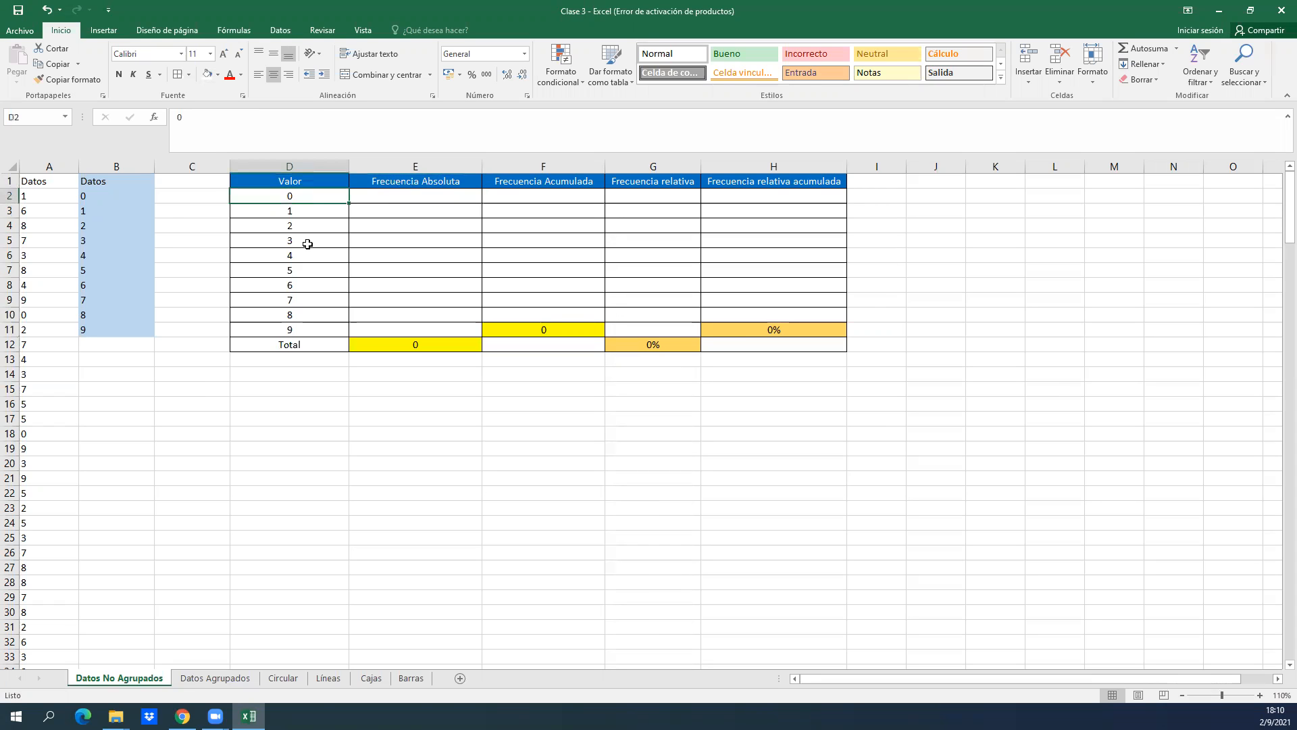
# Fill the whole original Datos column A with gray.
pyautogui.click(41, 166)
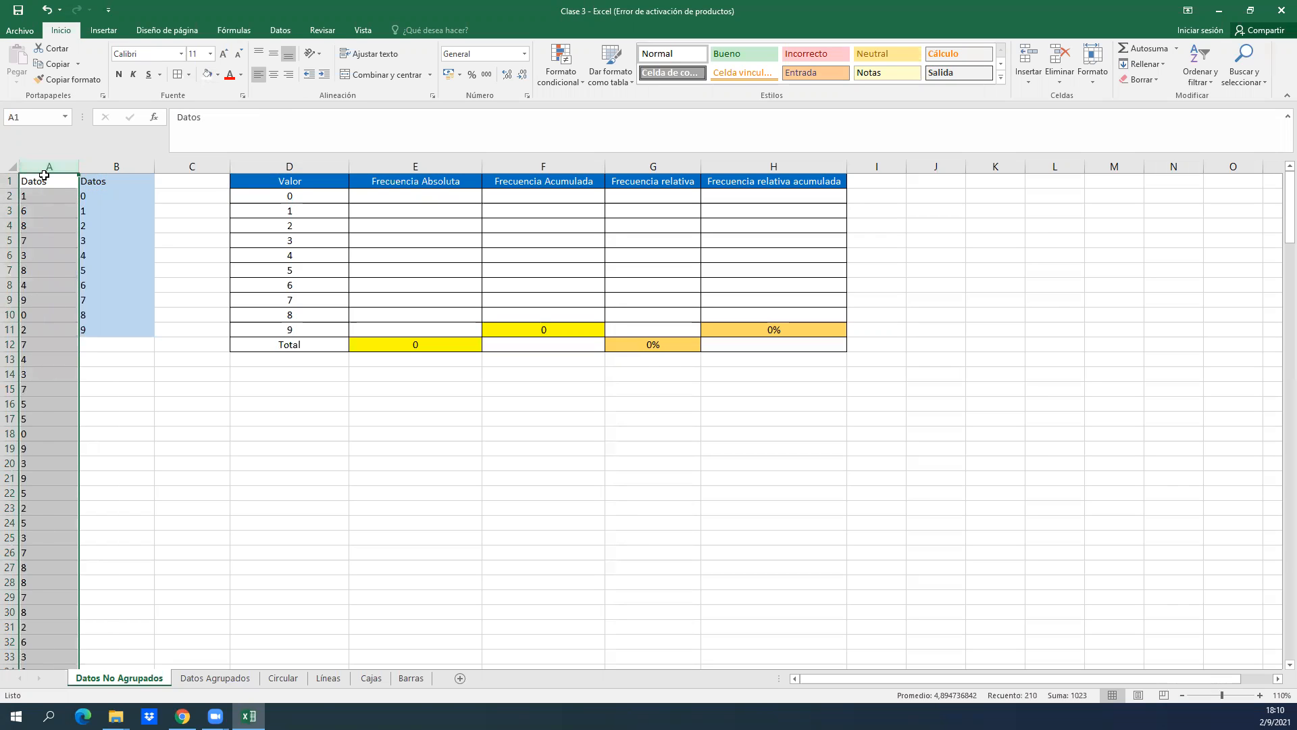
pyautogui.click(218, 74)
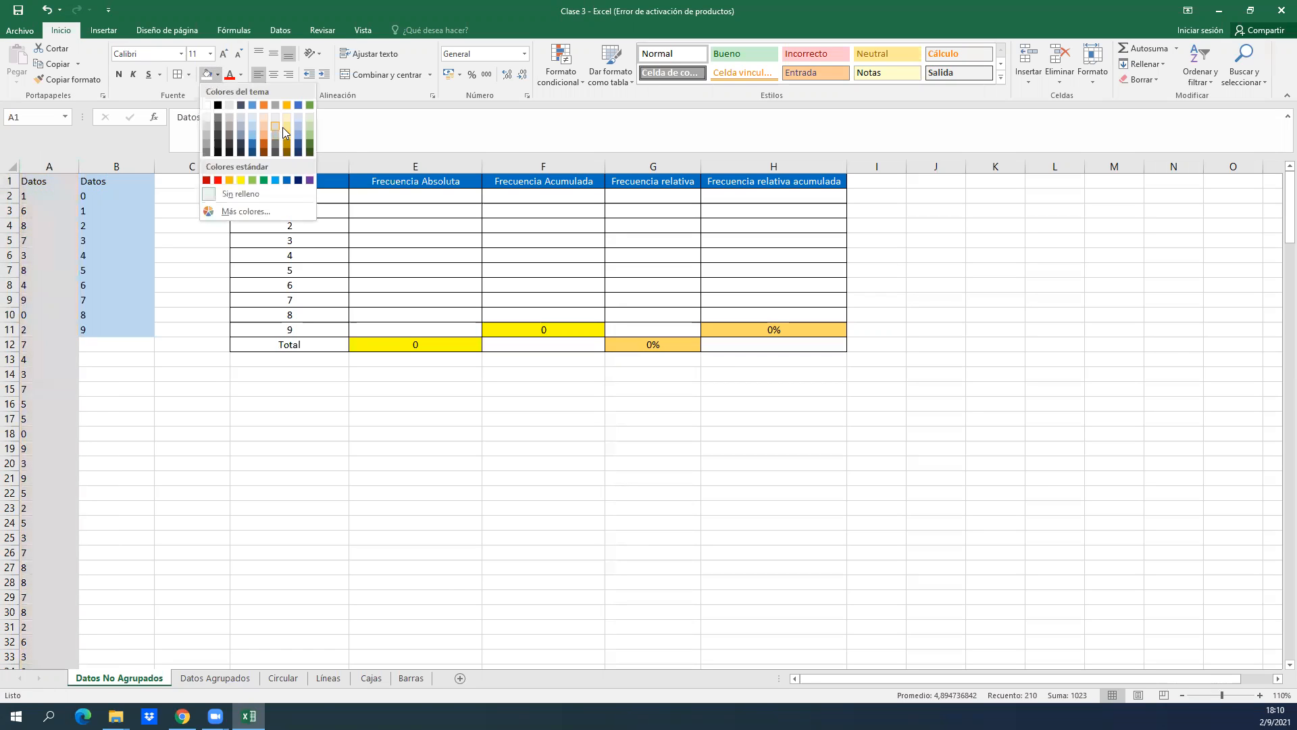
pyautogui.click(232, 127)
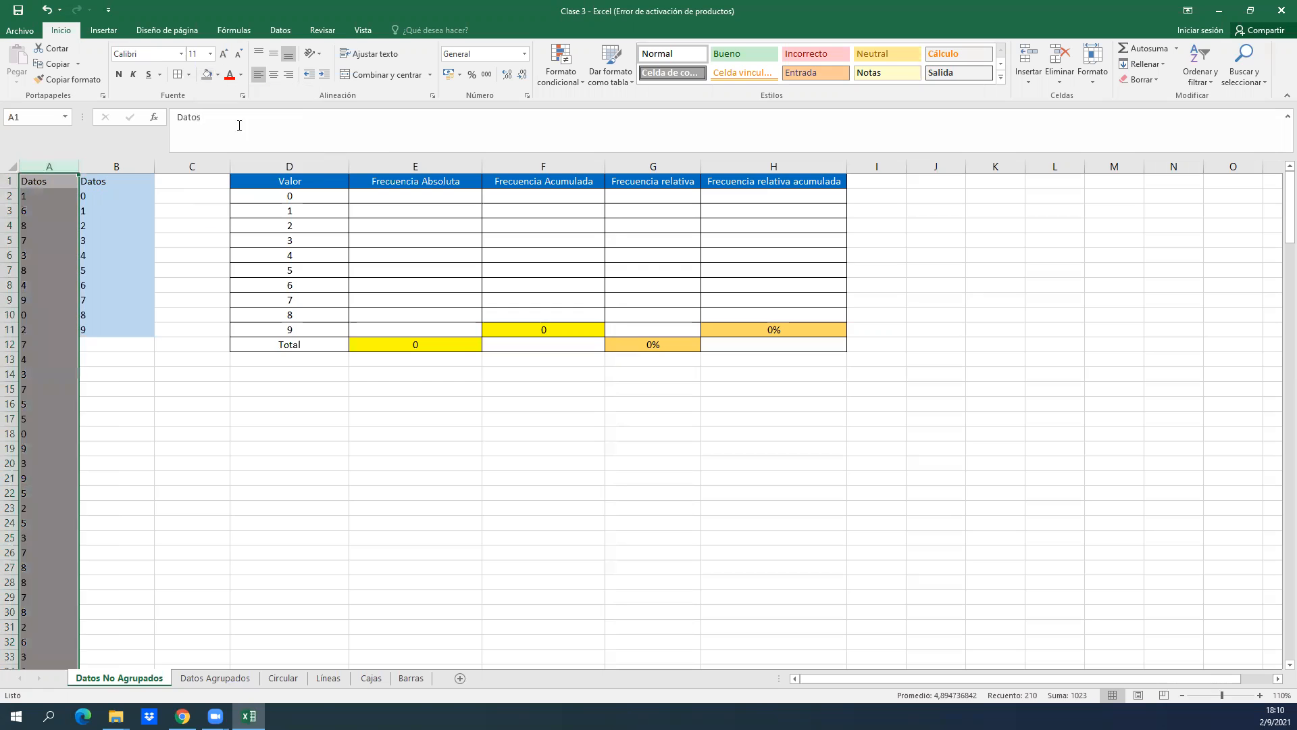
pyautogui.click(400, 311)
# Examine each Valor entry from D2 downward together with its corresponding empty Frecuencia Absoluta cell.
pyautogui.click(312, 202)
pyautogui.press('Right')
pyautogui.press('Down')
pyautogui.press('Left')
pyautogui.press('Right')
pyautogui.press('Left')
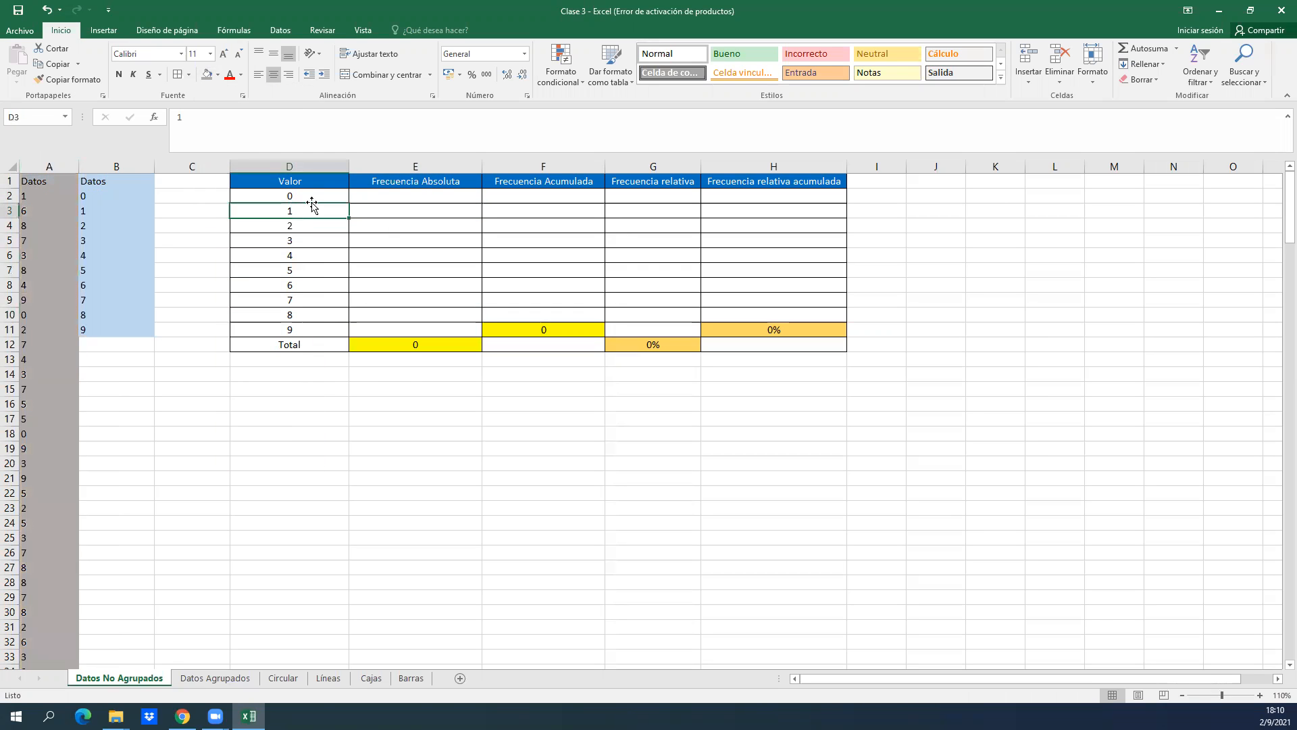
pyautogui.press('Down')
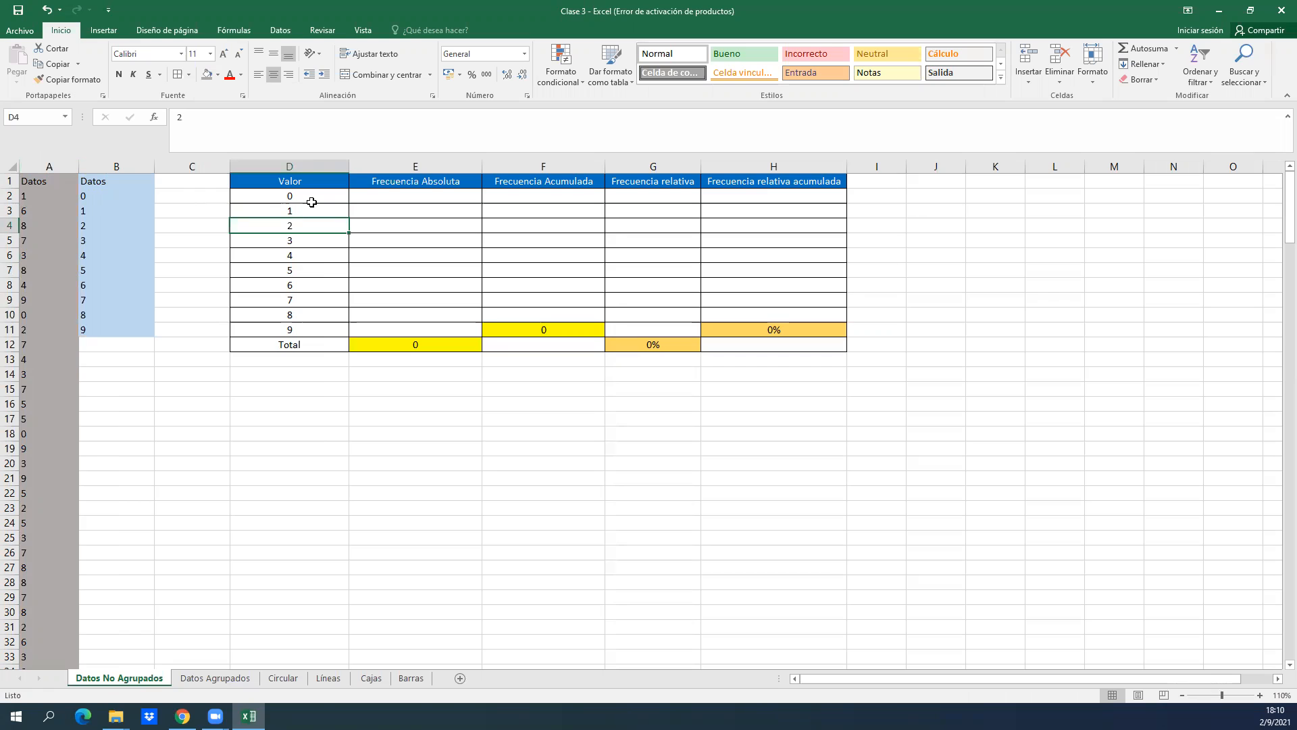
pyautogui.press('Down')
pyautogui.press('Down')
pyautogui.press('Down')
pyautogui.press('Down')
pyautogui.press('Down')
pyautogui.press('Down')
pyautogui.press('Down')
pyautogui.press('Up')
pyautogui.press('Up')
pyautogui.press('Up')
pyautogui.press('Up')
pyautogui.press('Up')
pyautogui.press('Up')
pyautogui.press('Right')
pyautogui.press('Right')
pyautogui.press('Left')
pyautogui.press('Left')
pyautogui.press('Up')
pyautogui.press('Up')
pyautogui.press('Right')
pyautogui.press('Up')
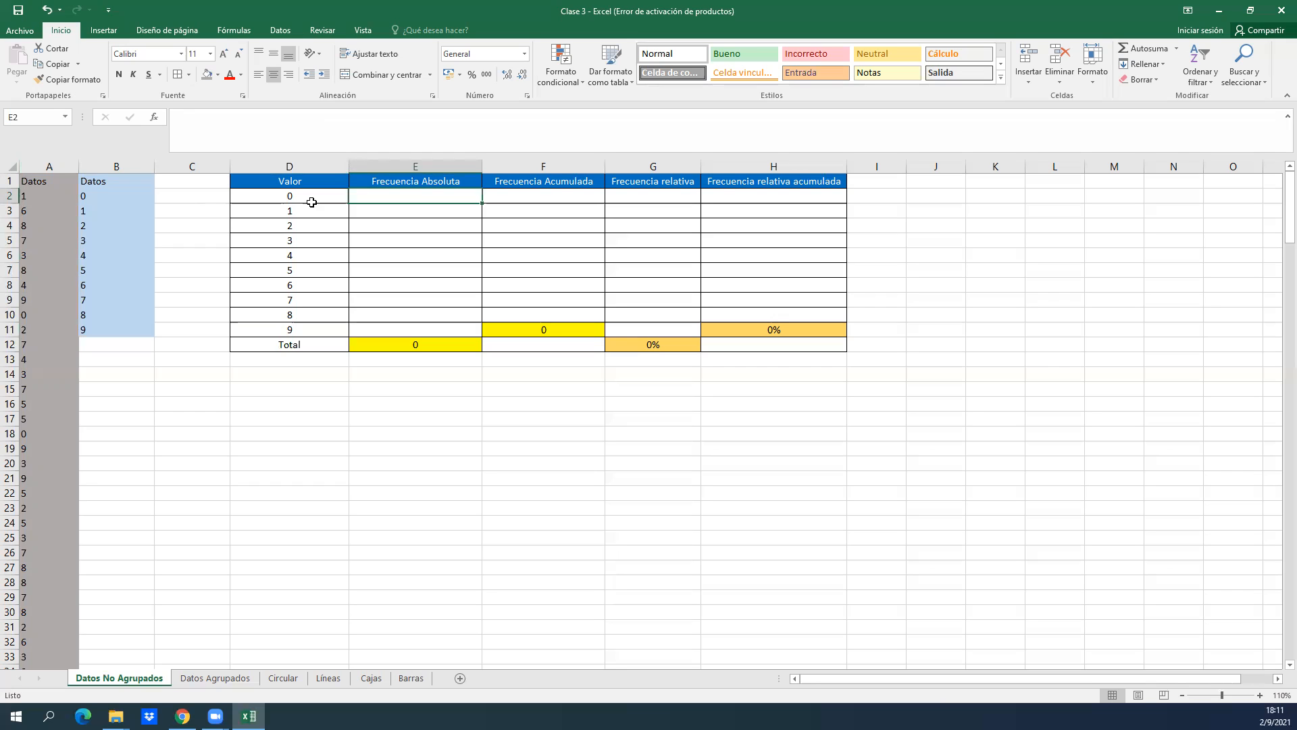
# Compare the original data in column A with the values 0, 1 and 2 and their absolute frequency cells.
pyautogui.press('Right')
pyautogui.press('Left')
pyautogui.press('Left')
pyautogui.press('Right')
pyautogui.press('Left')
pyautogui.press('Right')
pyautogui.press('Left')
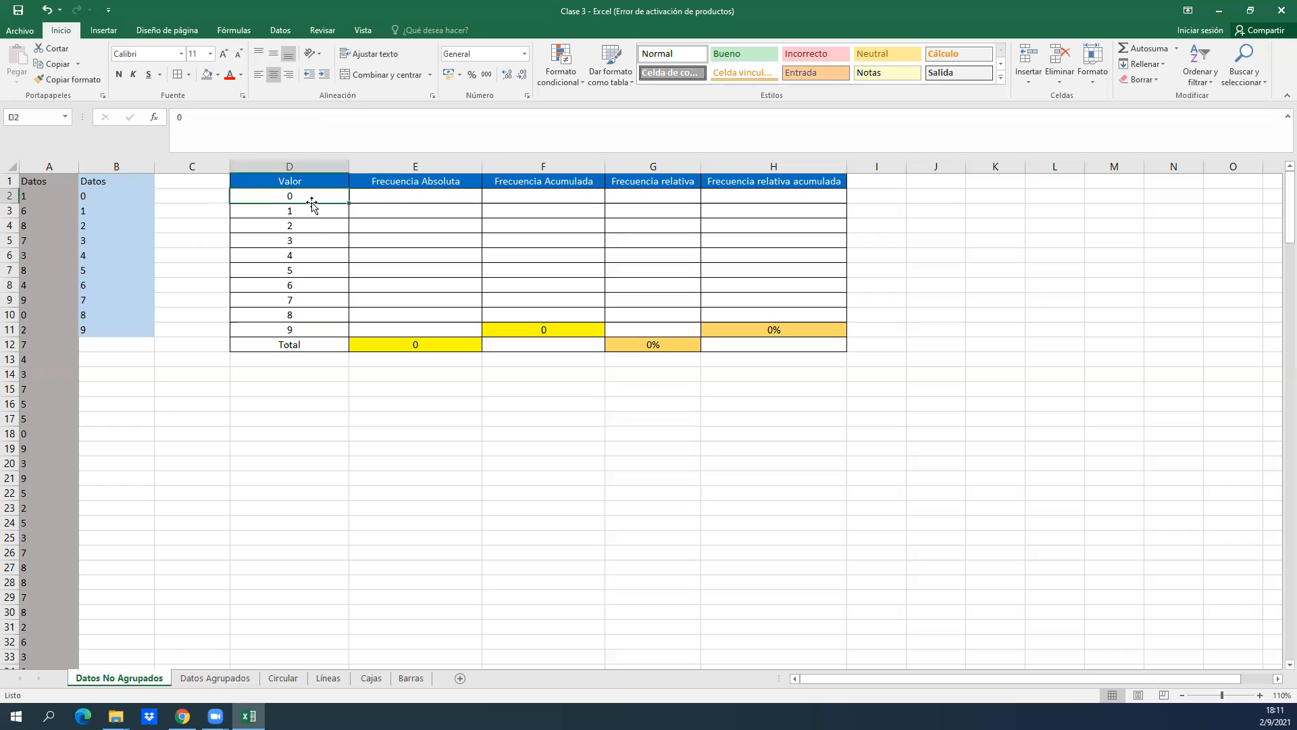
pyautogui.click(49, 167)
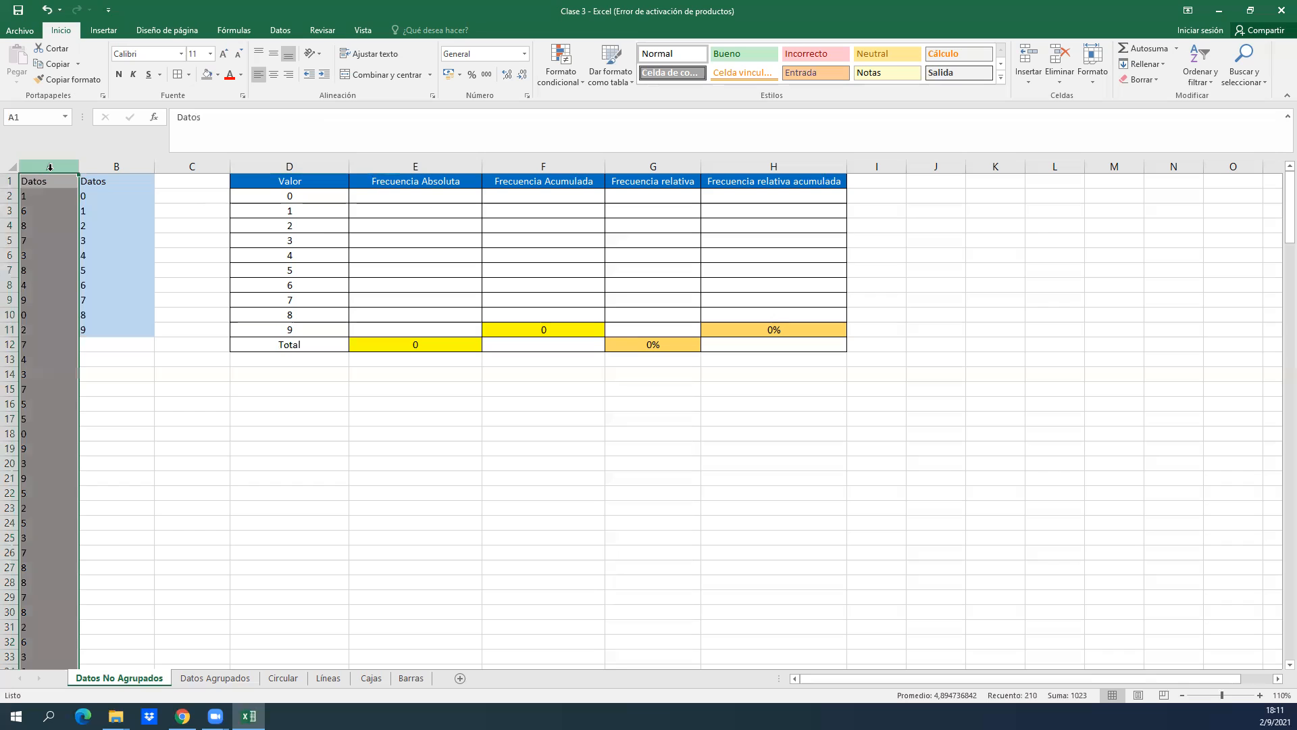
pyautogui.click(288, 213)
pyautogui.press('Right')
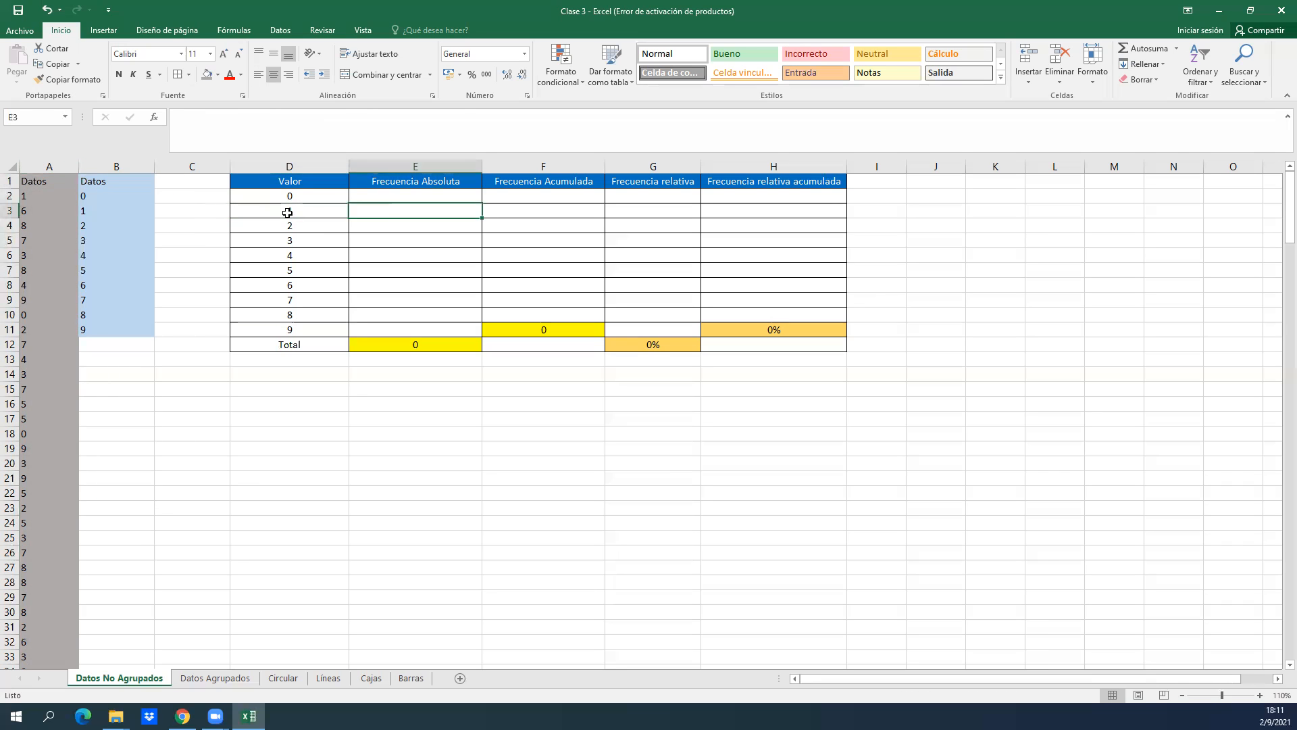
pyautogui.press('Left')
pyautogui.press('Right')
pyautogui.press('Down')
pyautogui.press('Left')
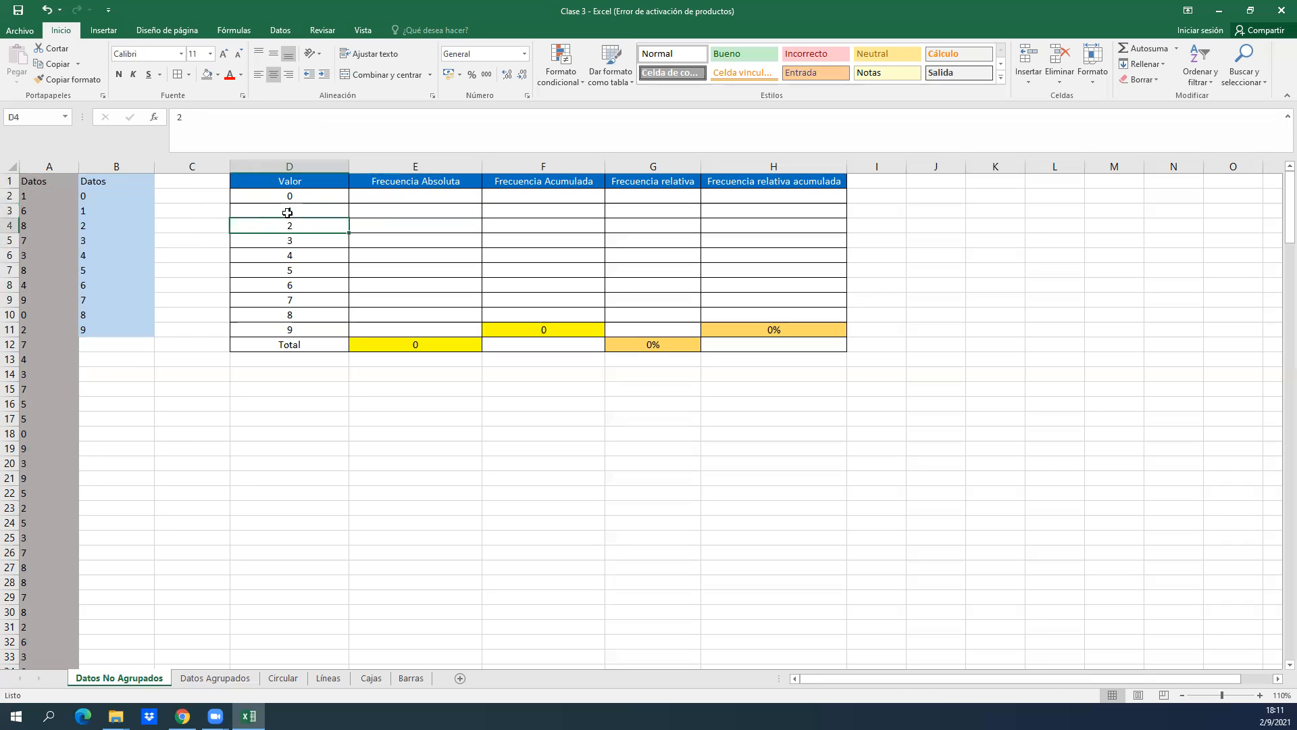
# Start a CONTAR.SI formula in E2, the first cell under Frecuencia Absoluta.
pyautogui.press('Right')
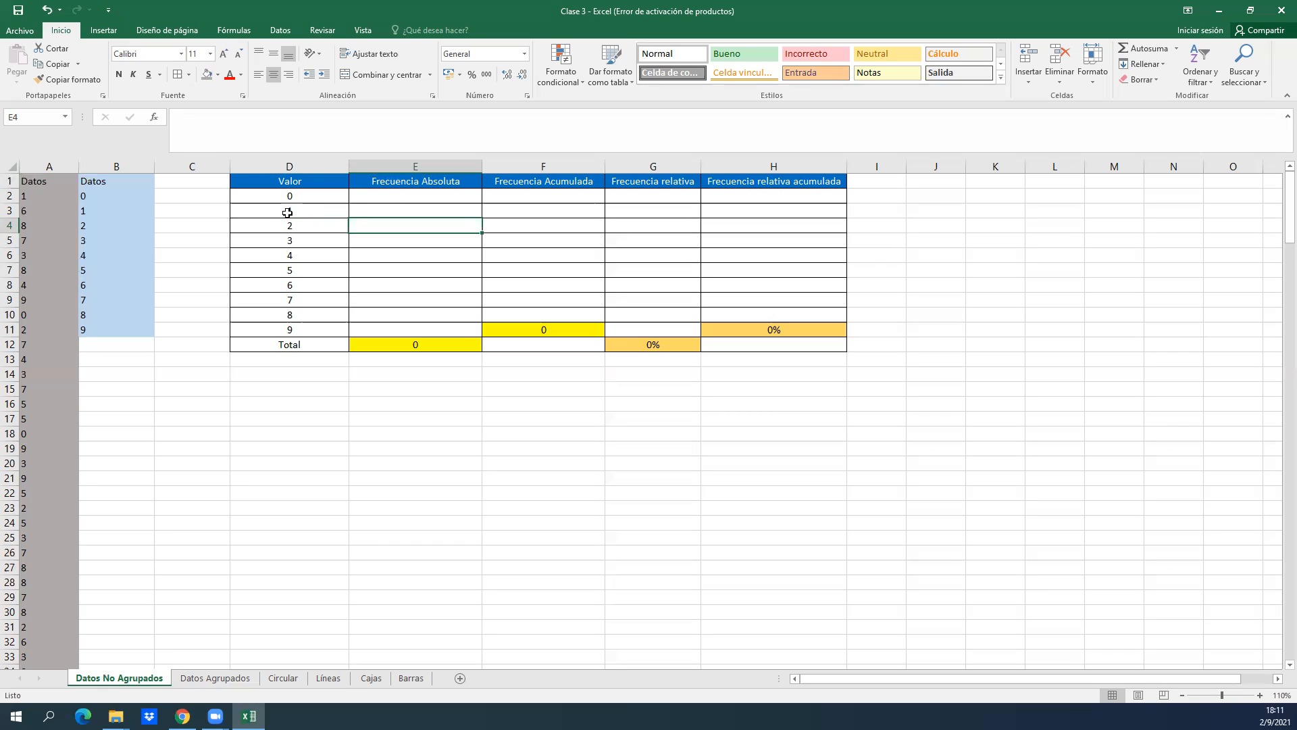
pyautogui.press('Up')
pyautogui.press('Up')
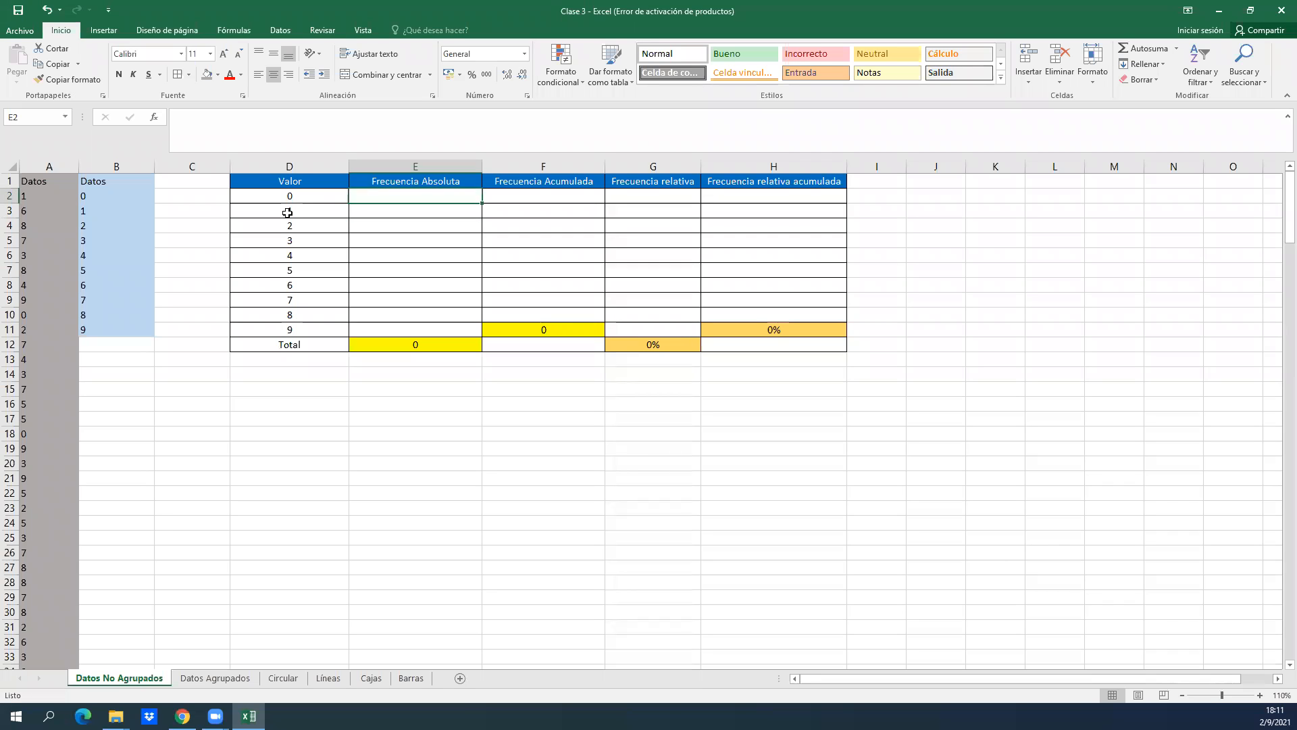
pyautogui.write('=')
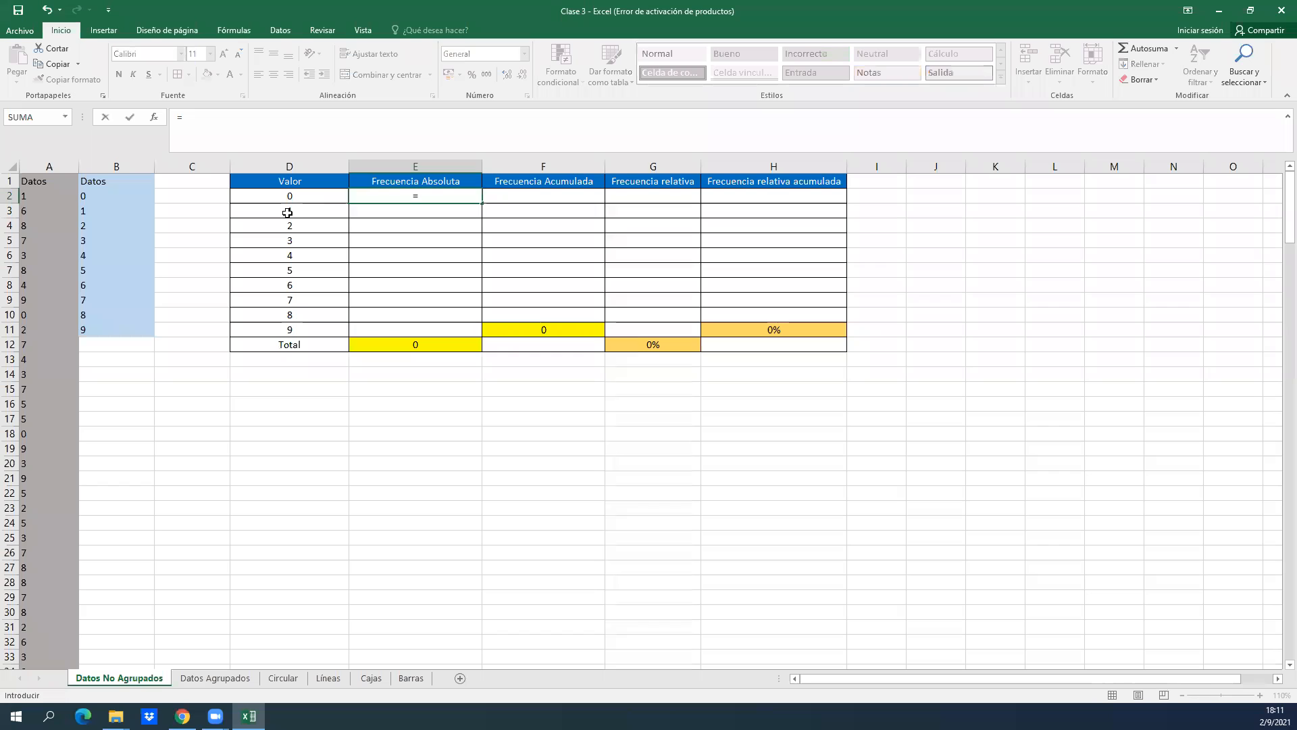
pyautogui.click(287, 212)
pyautogui.write('on')
pyautogui.press('BackSpace')
pyautogui.press('BackSpace')
pyautogui.press('BackSpace')
pyautogui.press('BackSpace')
pyautogui.write('co')
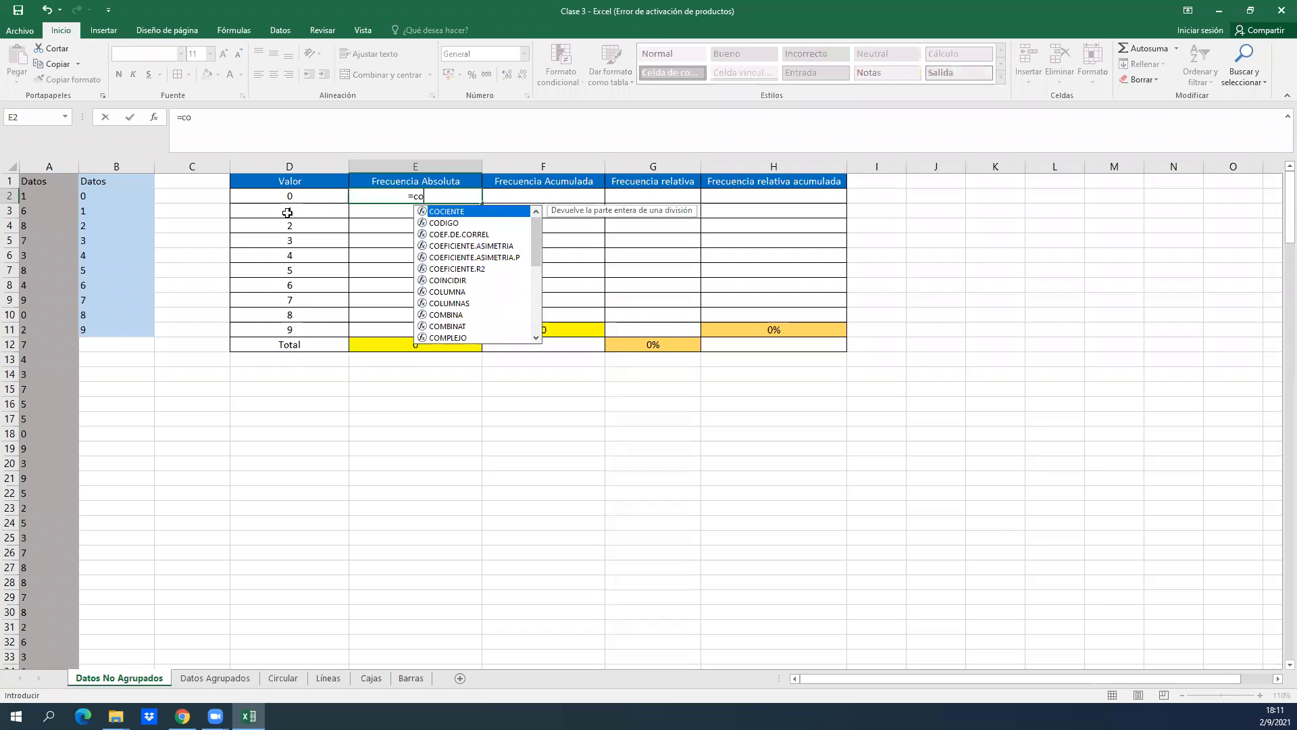
pyautogui.write('ntar')
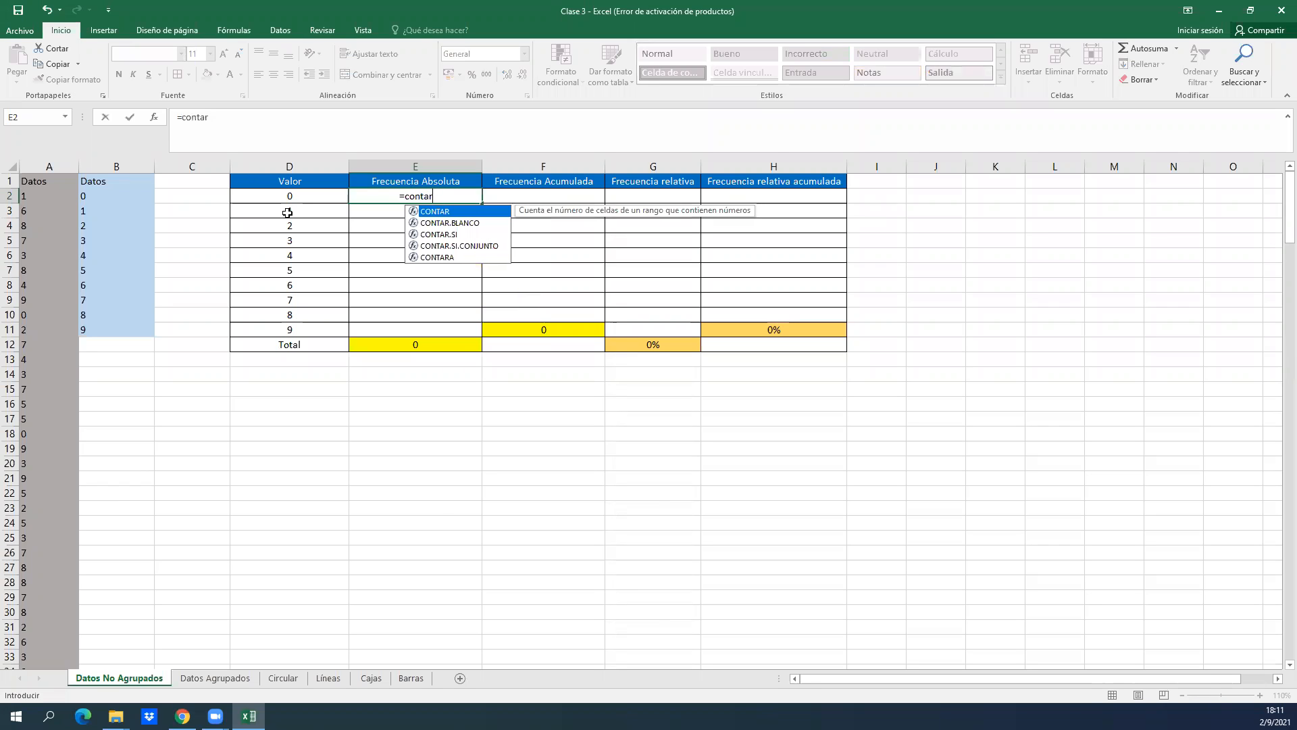
pyautogui.doubleClick(429, 234)
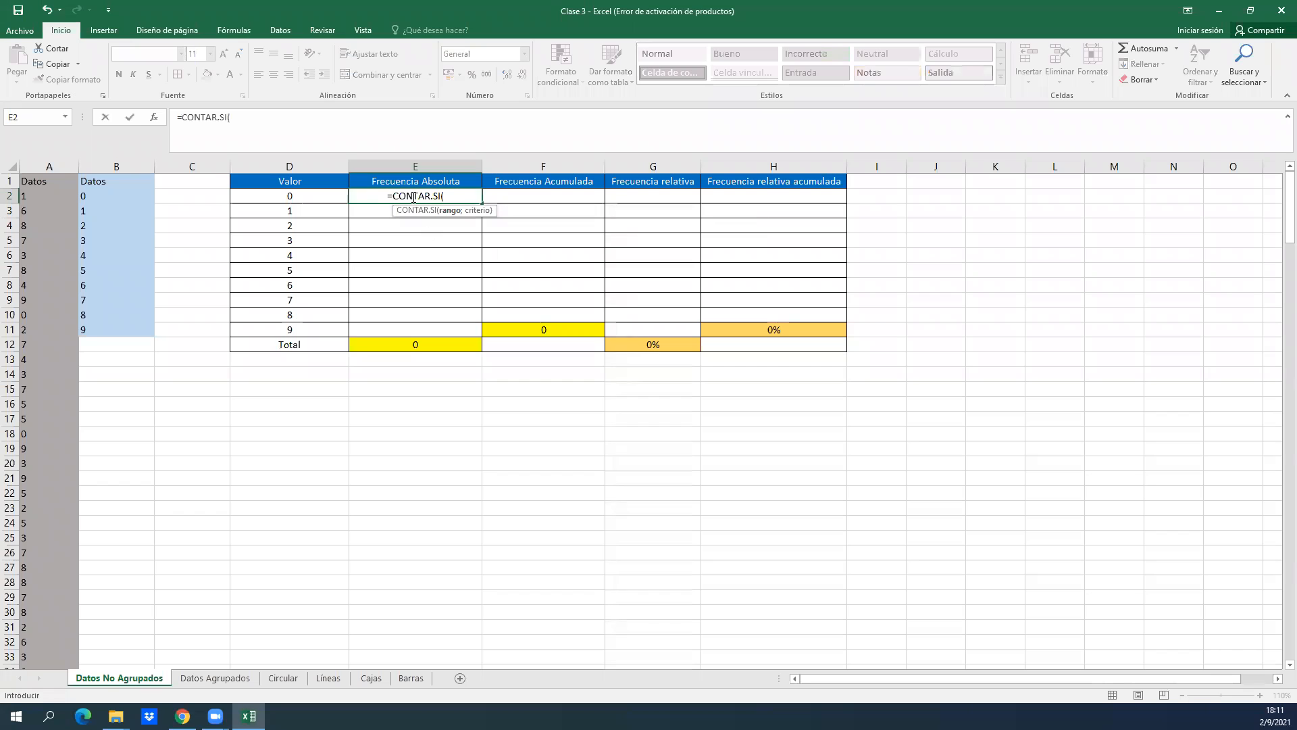
# Complete the CONTAR.SI formula in E2 with the range A1:A210 and the criterion 0.
pyautogui.click(61, 180)
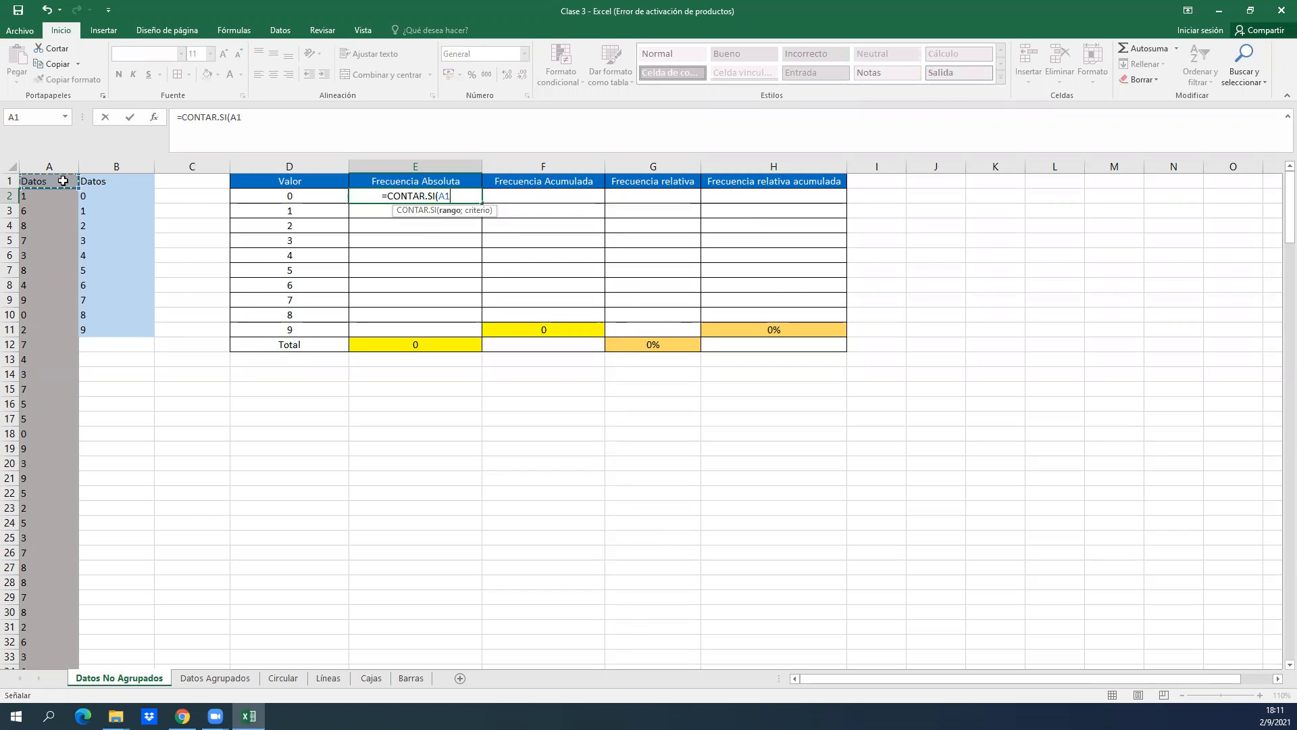
pyautogui.hotkey('ctrl', 'shift', 'Down')
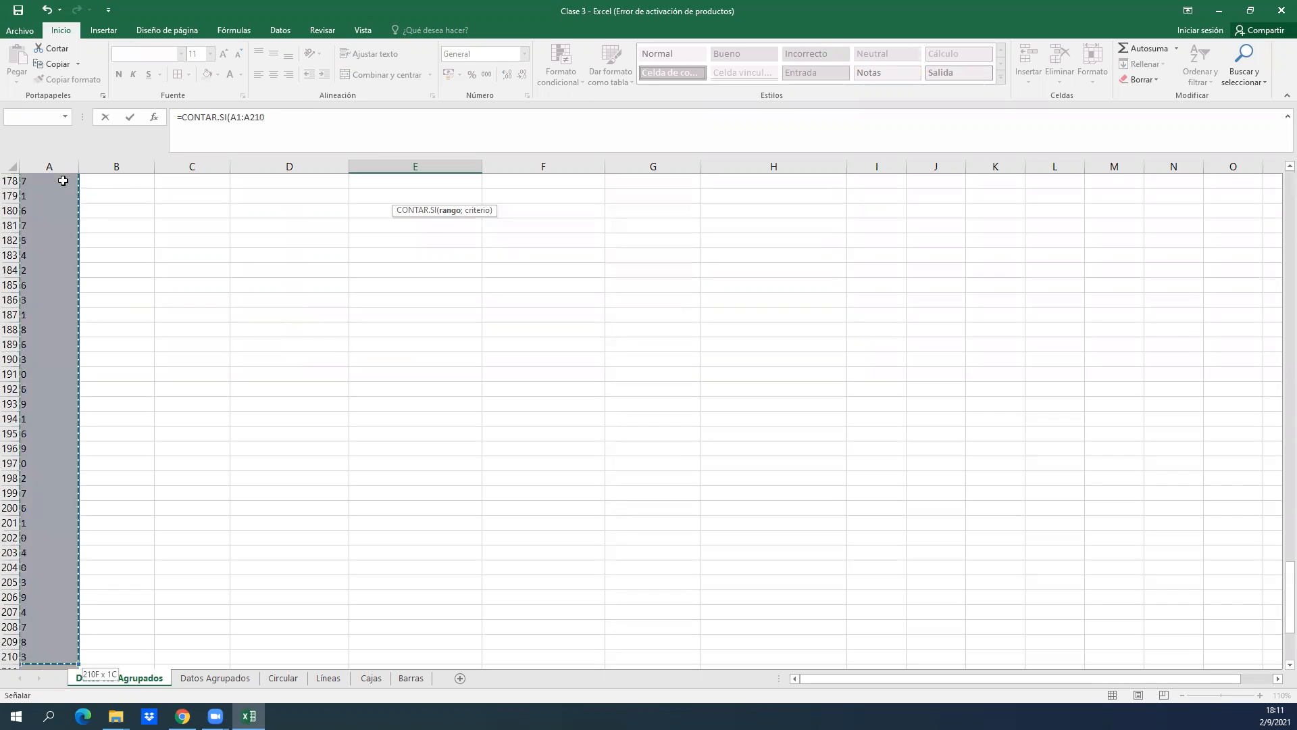
pyautogui.click(155, 118)
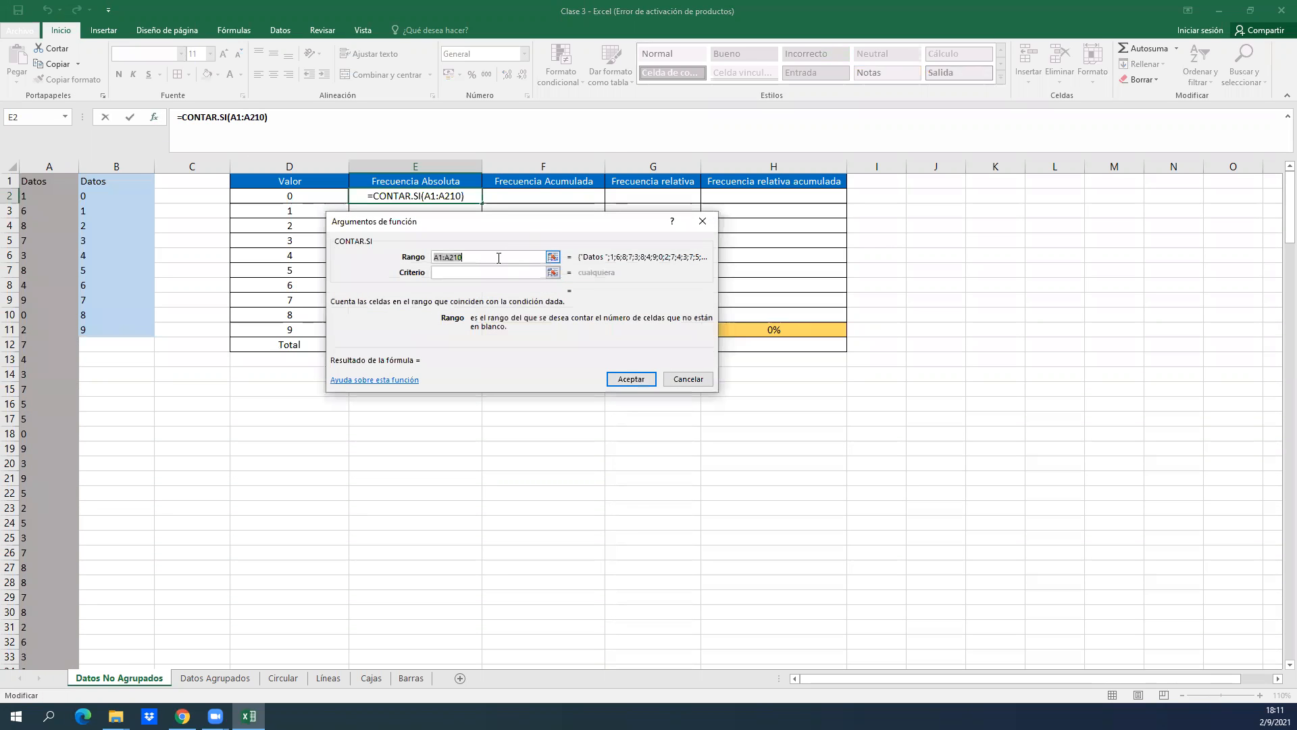
pyautogui.click(493, 273)
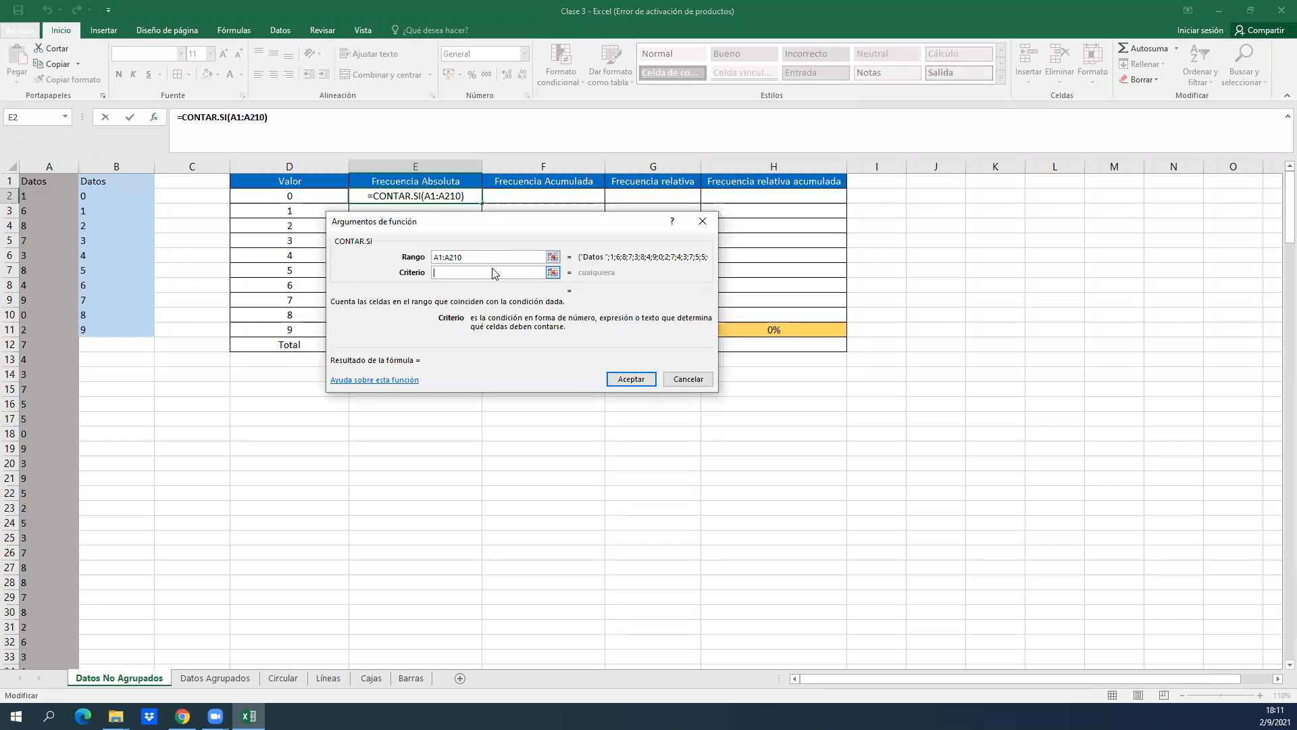
pyautogui.write('0')
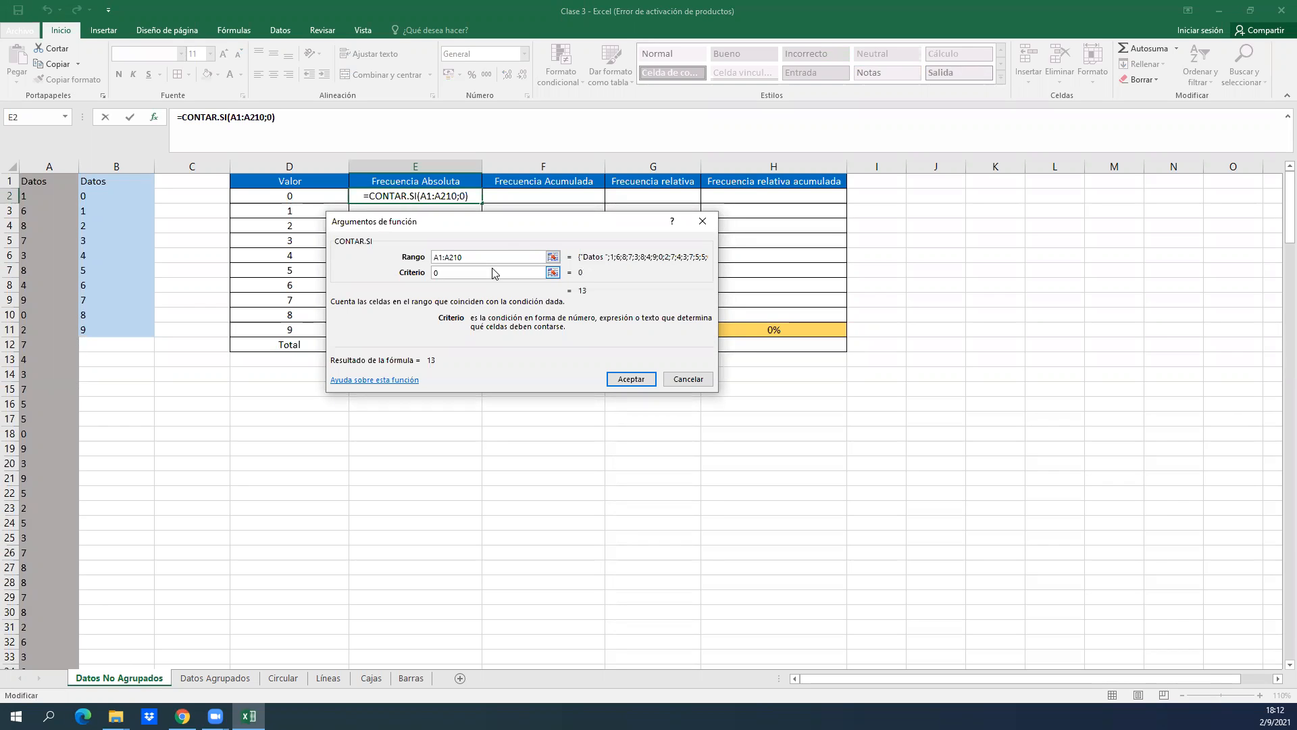
pyautogui.press('Return')
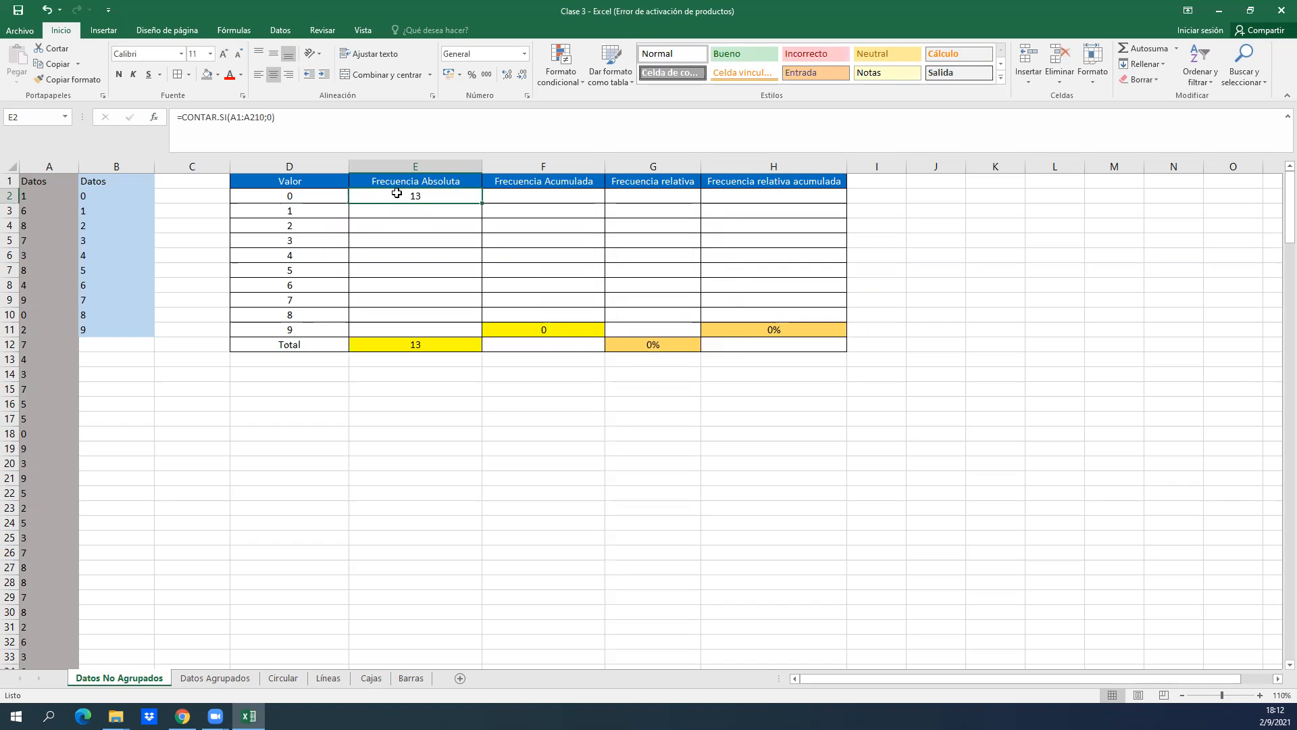
# Enter a CONTAR.SI formula in E3 that counts the range A1:A210 with the criterion 1.
pyautogui.press('Up')
pyautogui.press('Down')
pyautogui.press('Down')
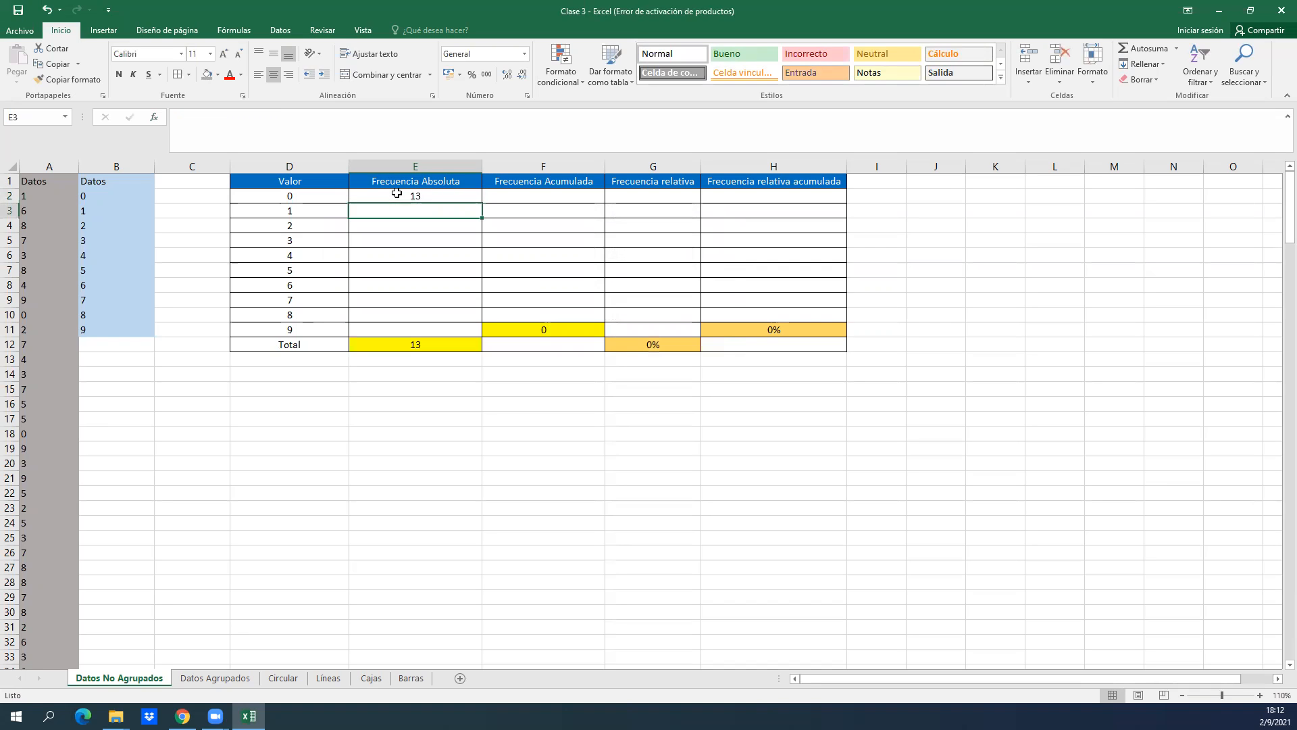
pyautogui.write('=contar')
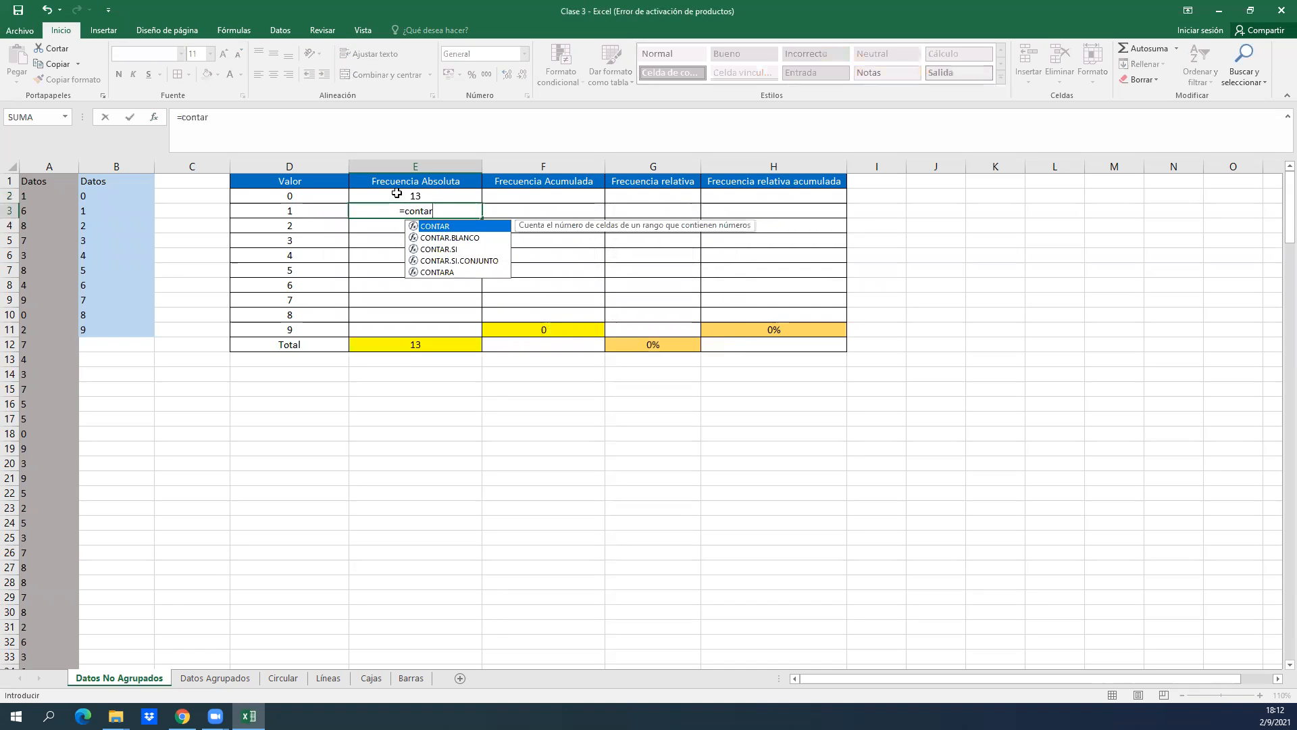
pyautogui.doubleClick(451, 249)
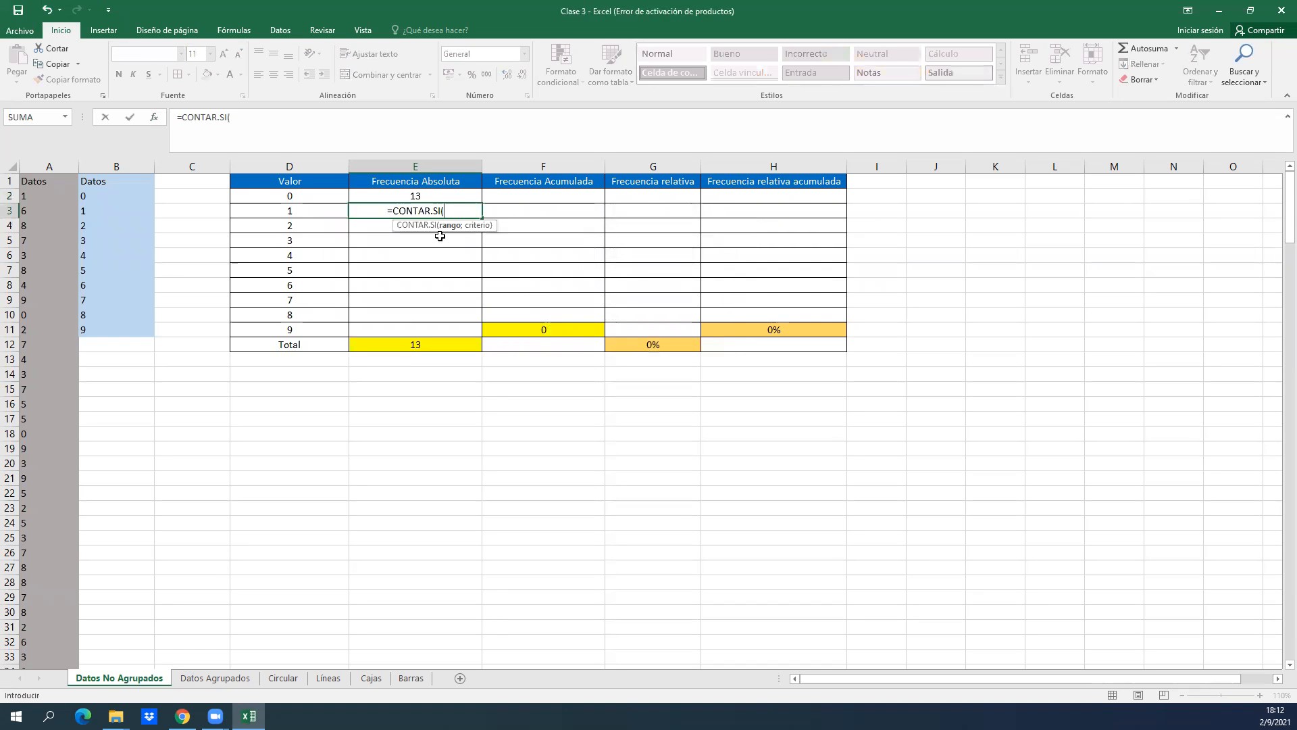
pyautogui.click(154, 117)
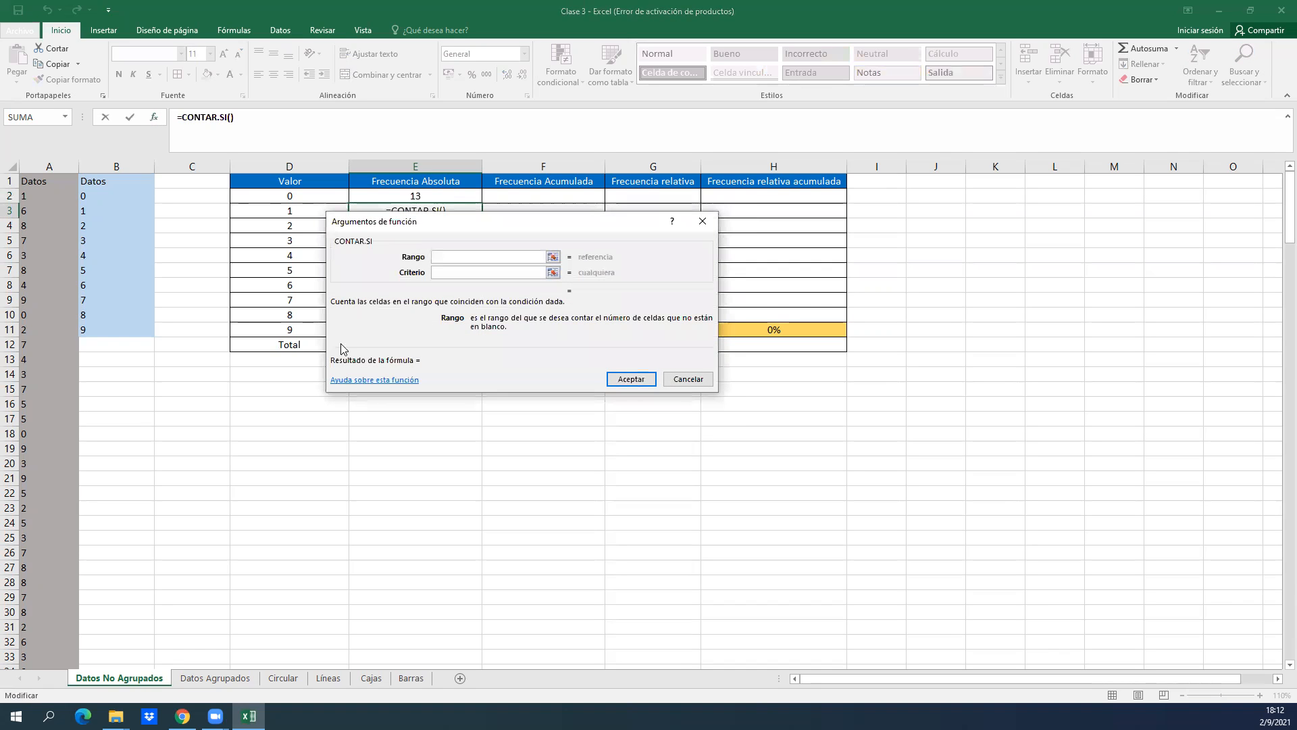
pyautogui.click(23, 178)
pyautogui.hotkey('ctrl', 'shift', 'Down')
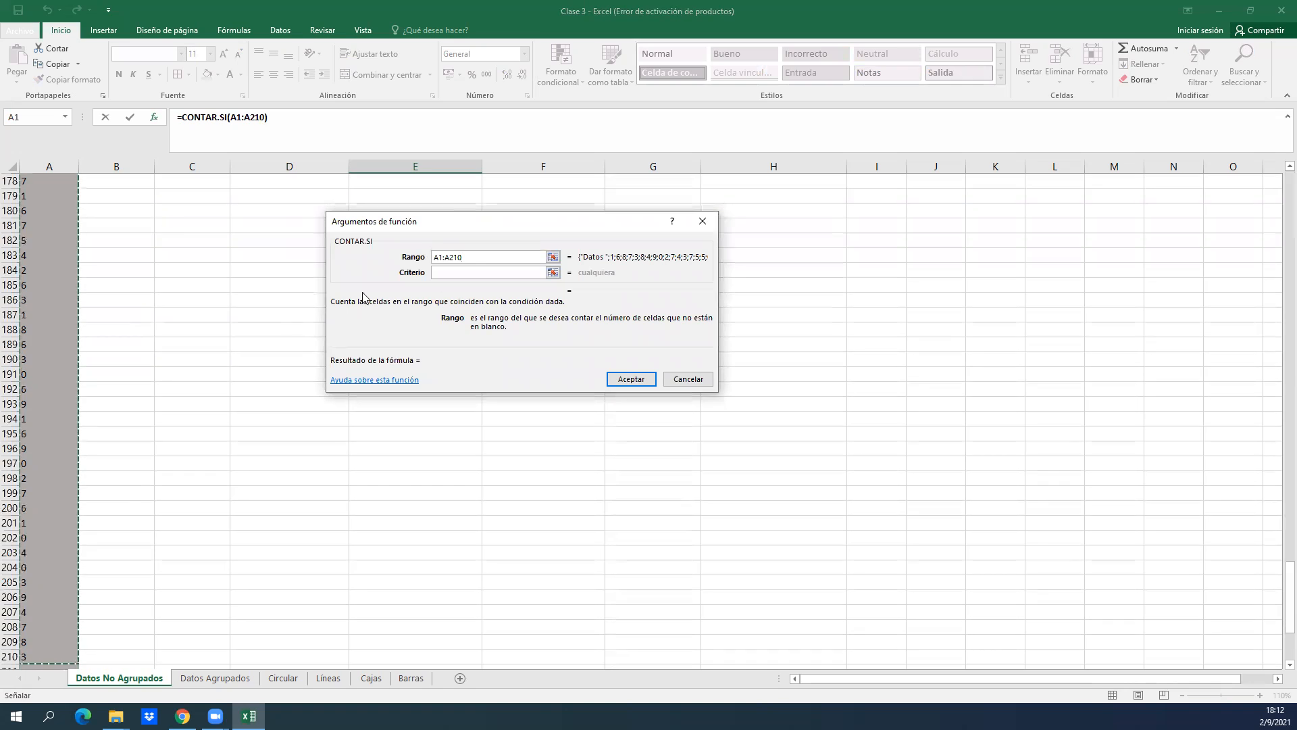
pyautogui.click(475, 272)
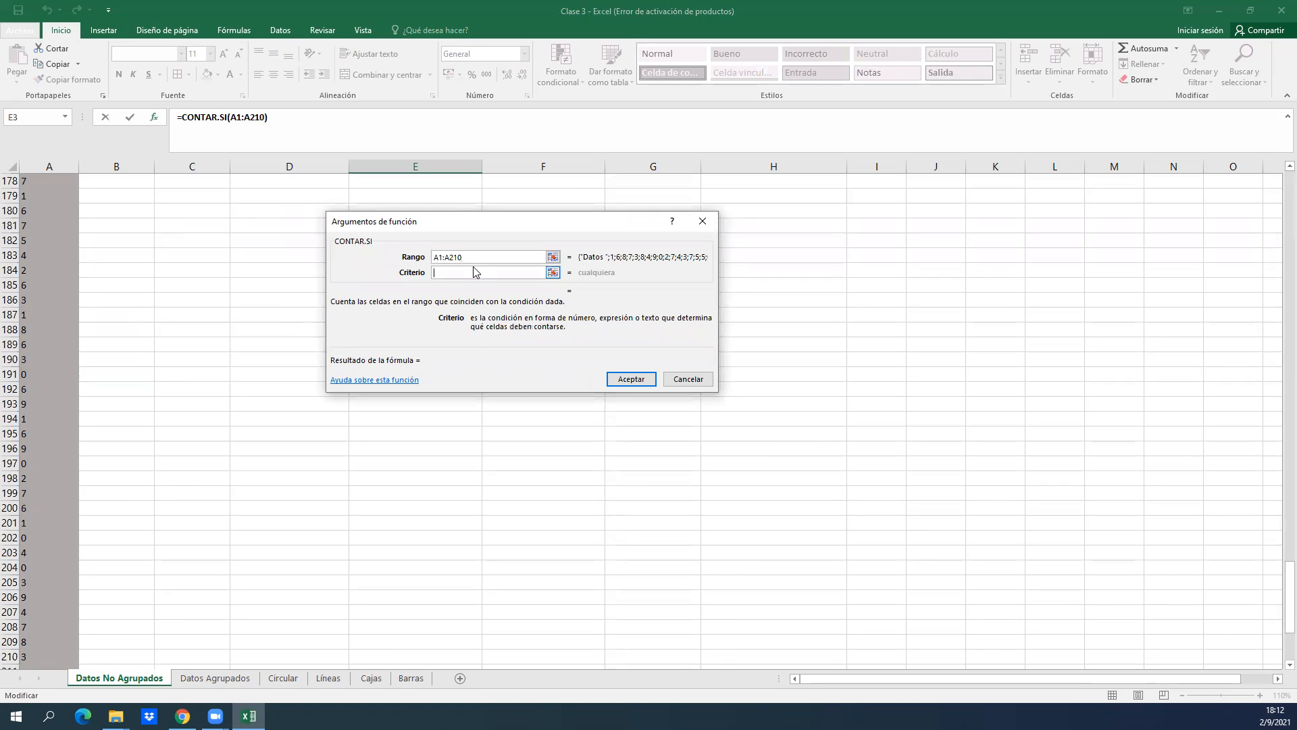
pyautogui.write('1')
pyautogui.click(613, 380)
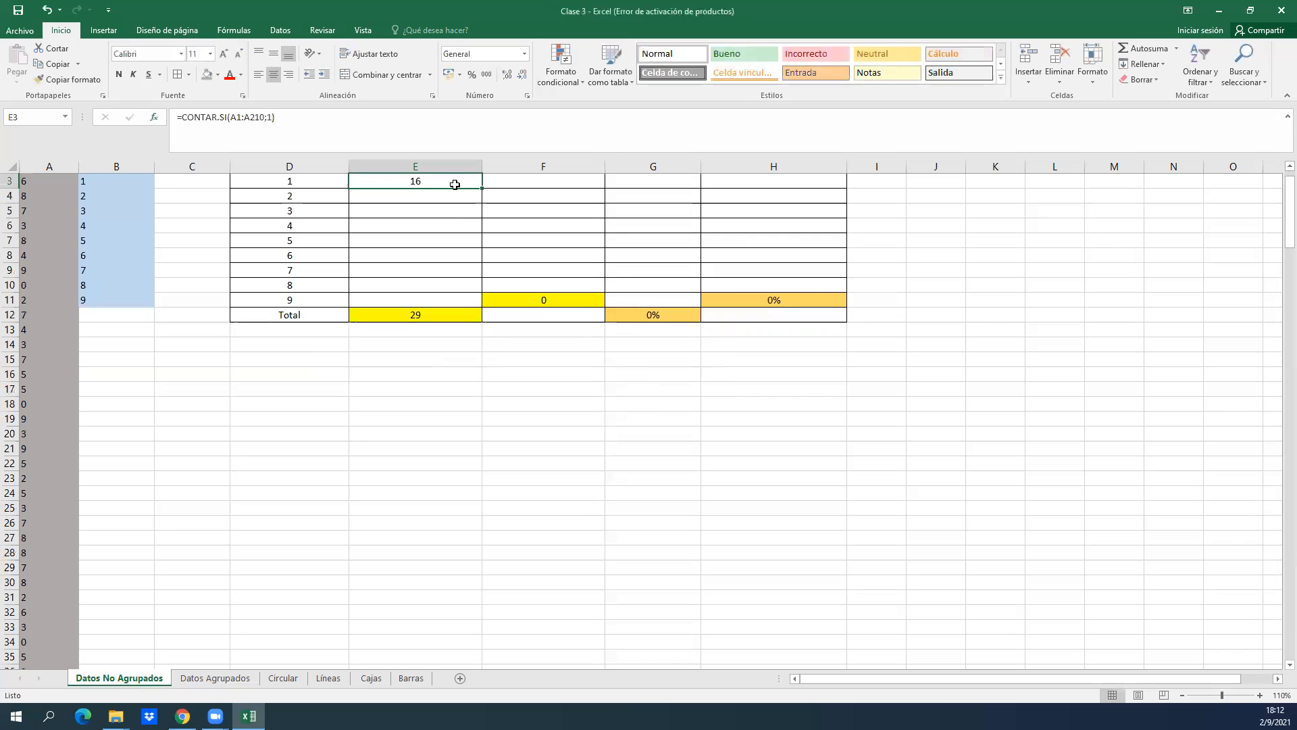
# Examine the absolute frequencies for values 0 and 1 and the empty Frecuencia Absoluta cells below them.
pyautogui.click(447, 178)
pyautogui.press('Down')
pyautogui.press('Down')
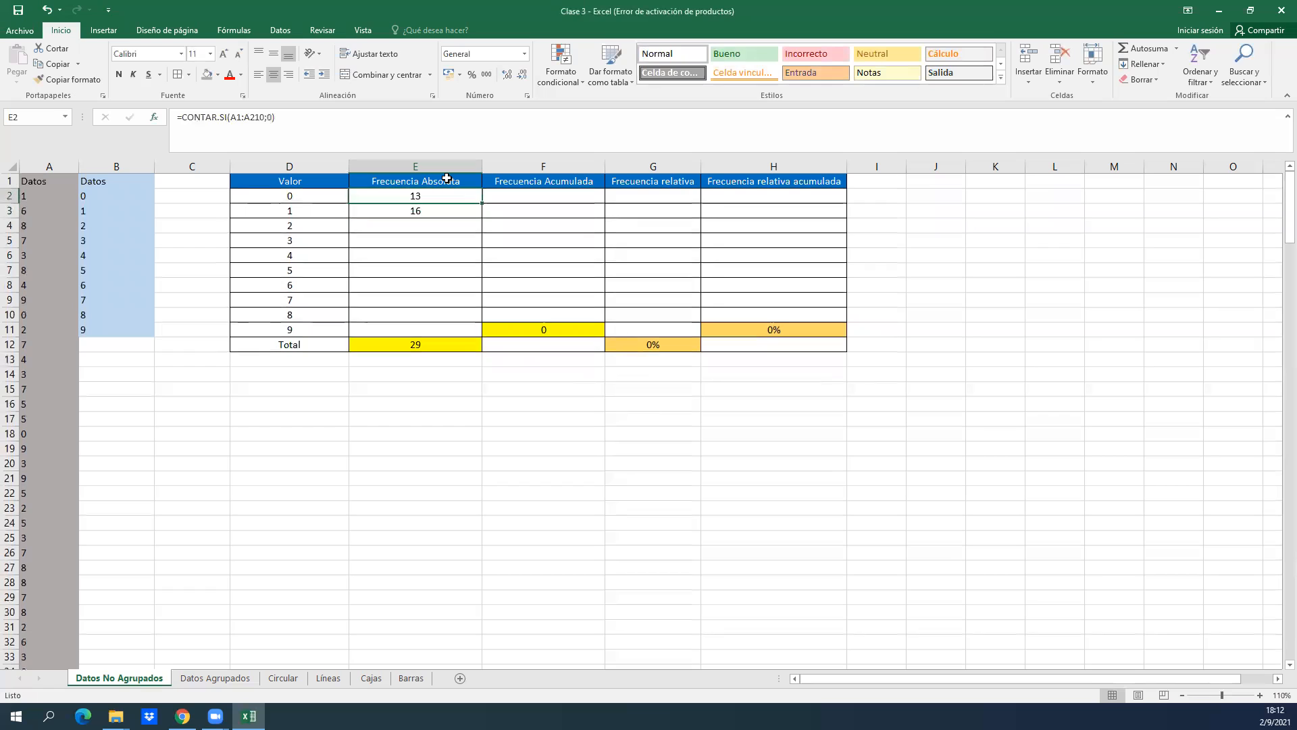
pyautogui.press('Down')
pyautogui.press('Up')
pyautogui.press('Up')
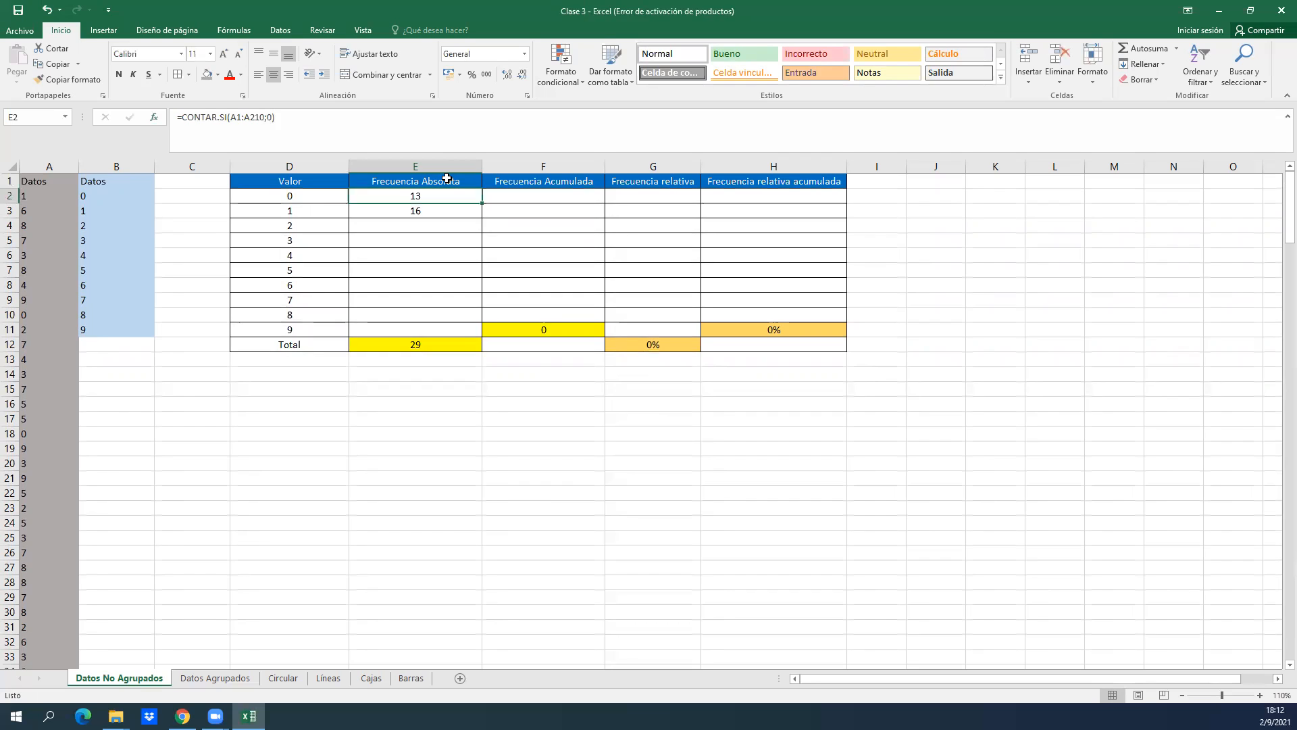
pyautogui.press('Down')
pyautogui.press('Down')
pyautogui.press('Down')
pyautogui.press('Down')
pyautogui.press('Down')
pyautogui.press('Down')
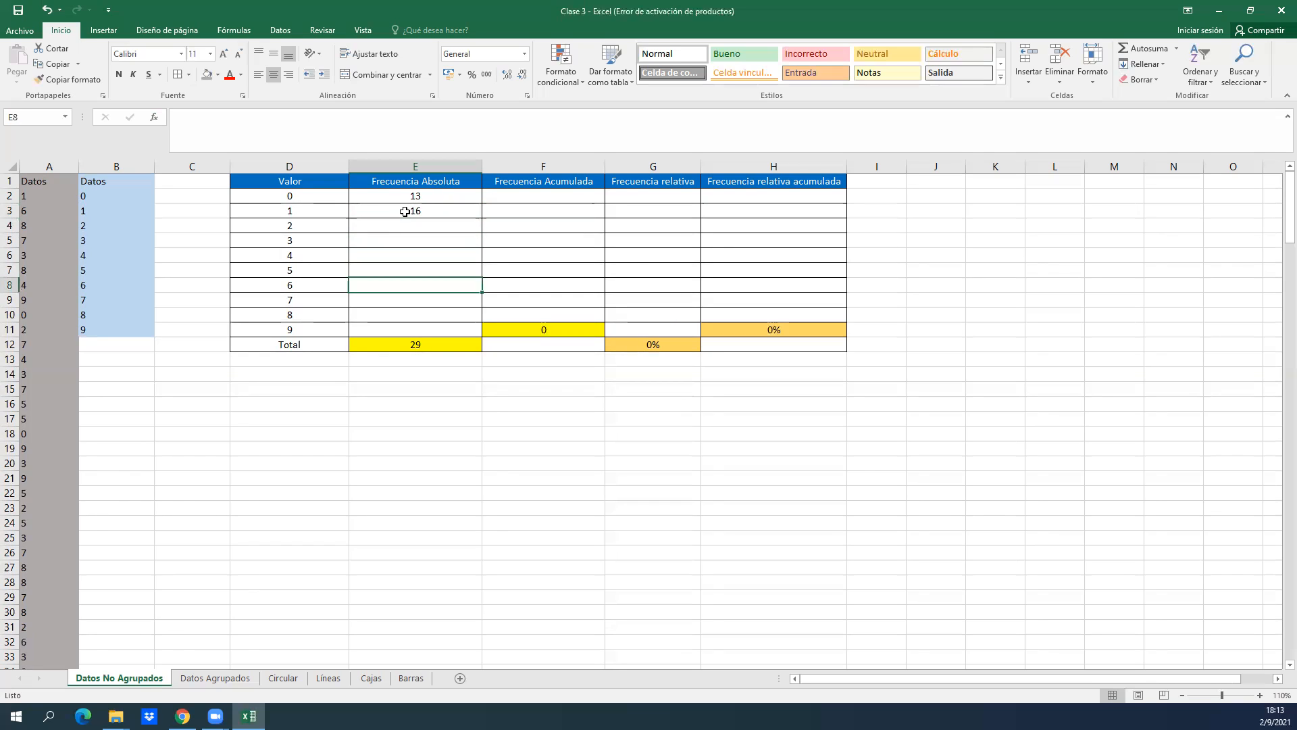
# Inspect the CONTAR.SI formula in E2, including its range and criterion arguments.
pyautogui.click(403, 197)
pyautogui.click(402, 209)
pyautogui.click(390, 196)
pyautogui.doubleClick(390, 196)
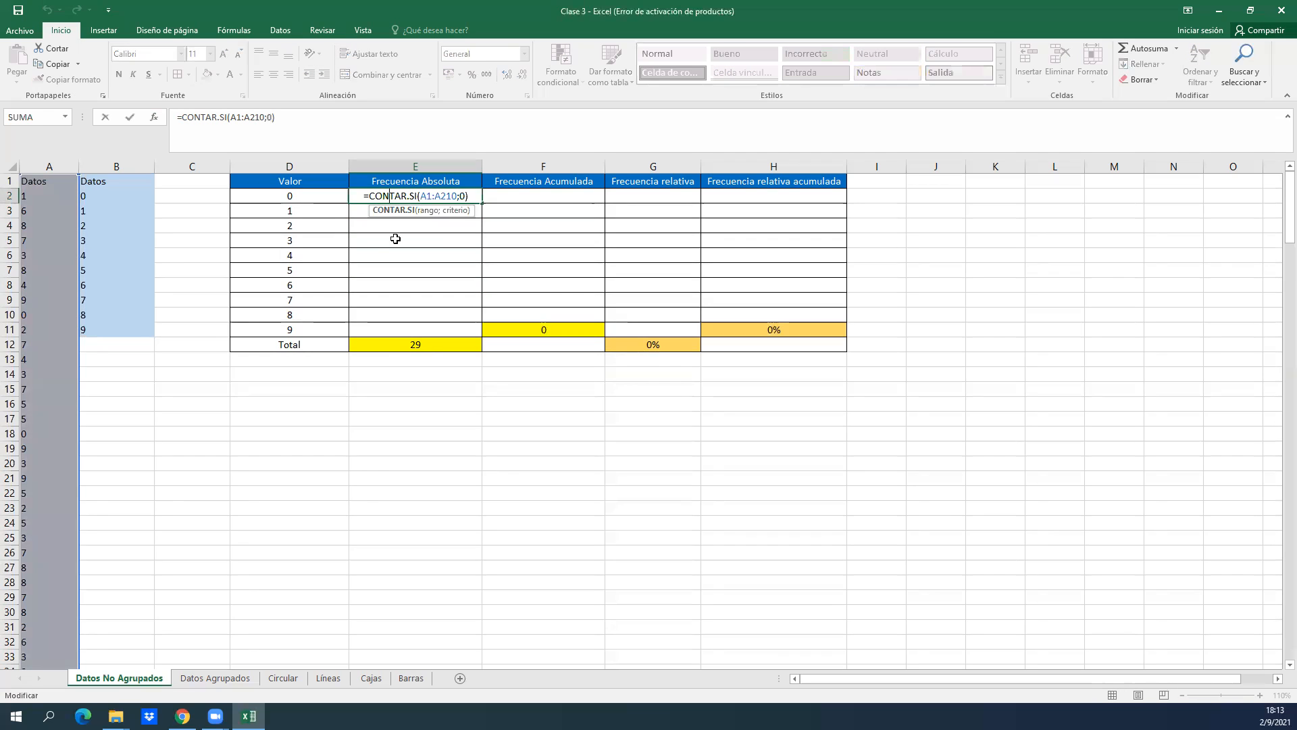
pyautogui.press('Return')
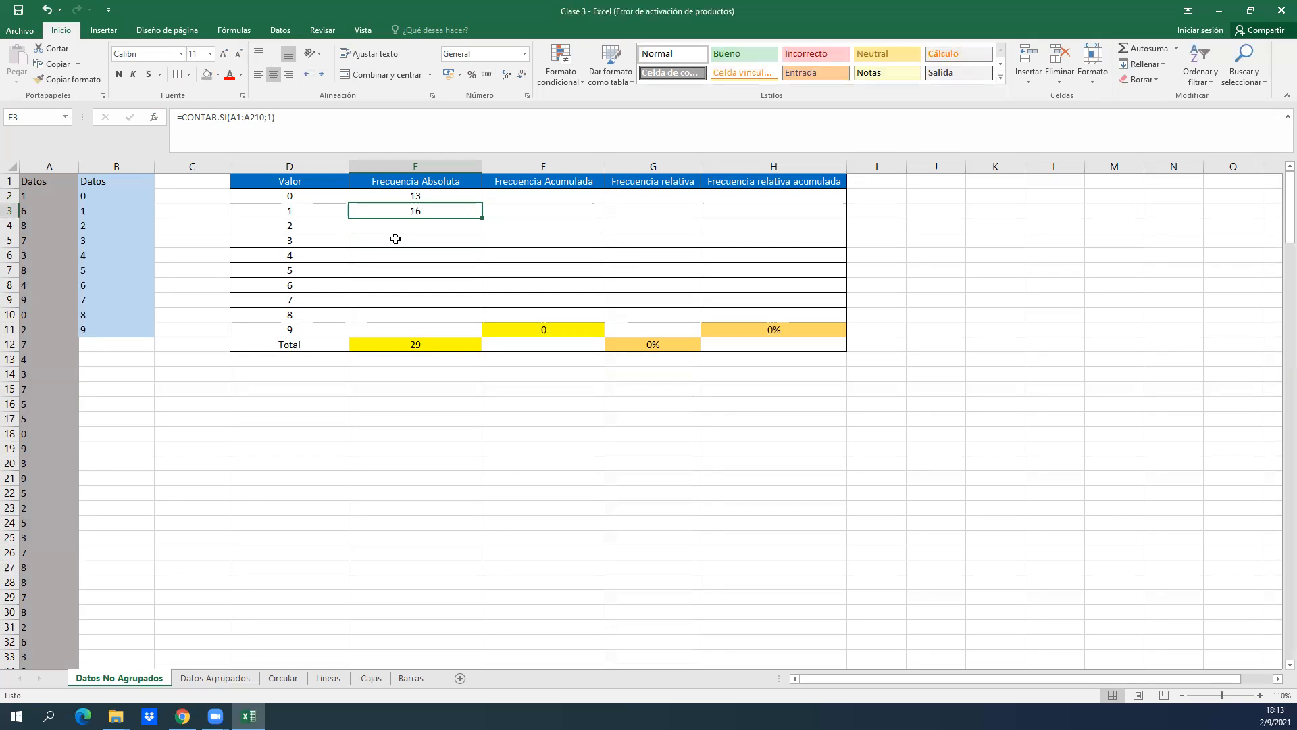
pyautogui.click(395, 196)
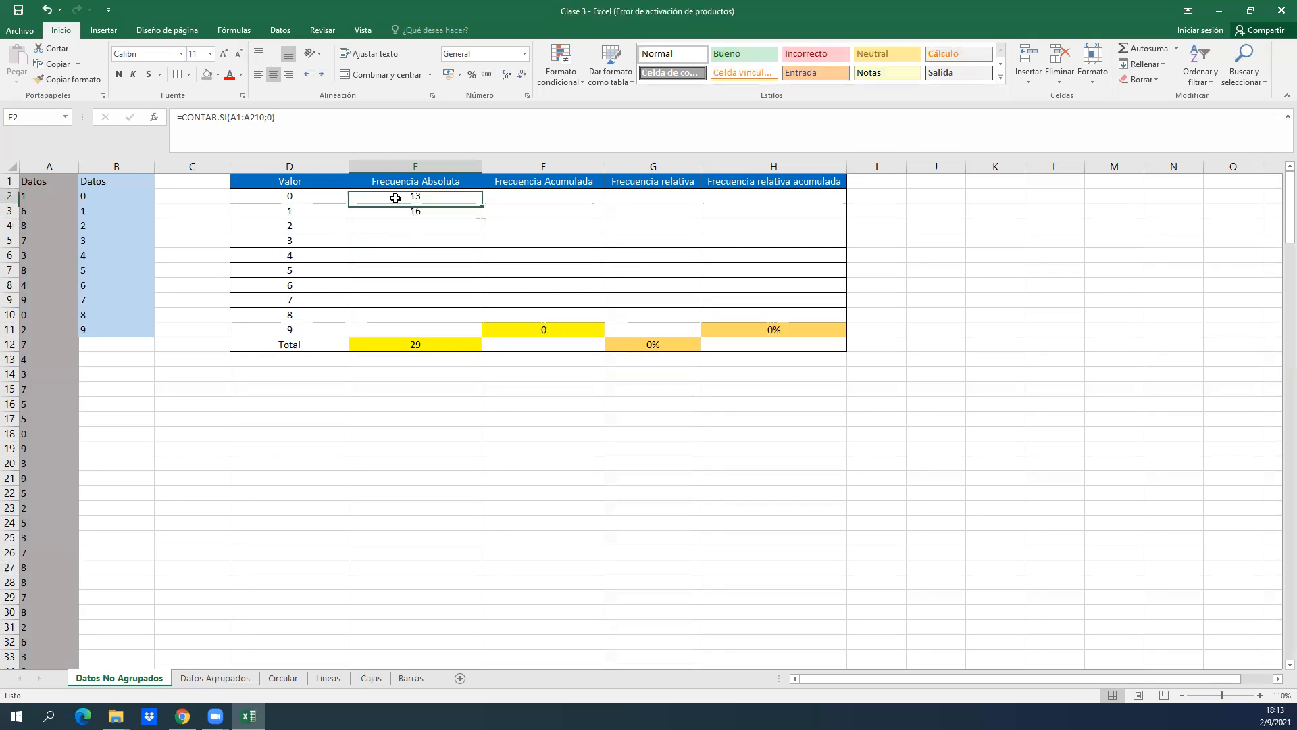
pyautogui.click(154, 118)
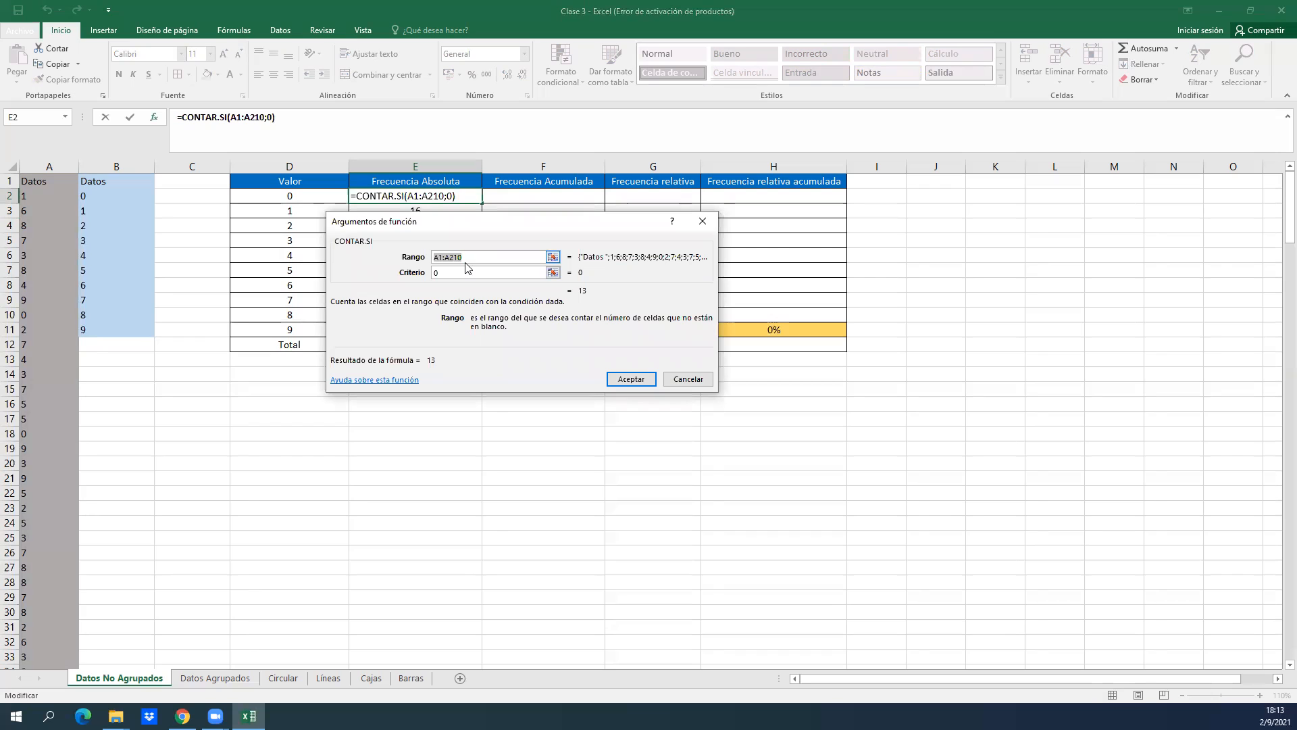
pyautogui.click(715, 228)
pyautogui.click(242, 118)
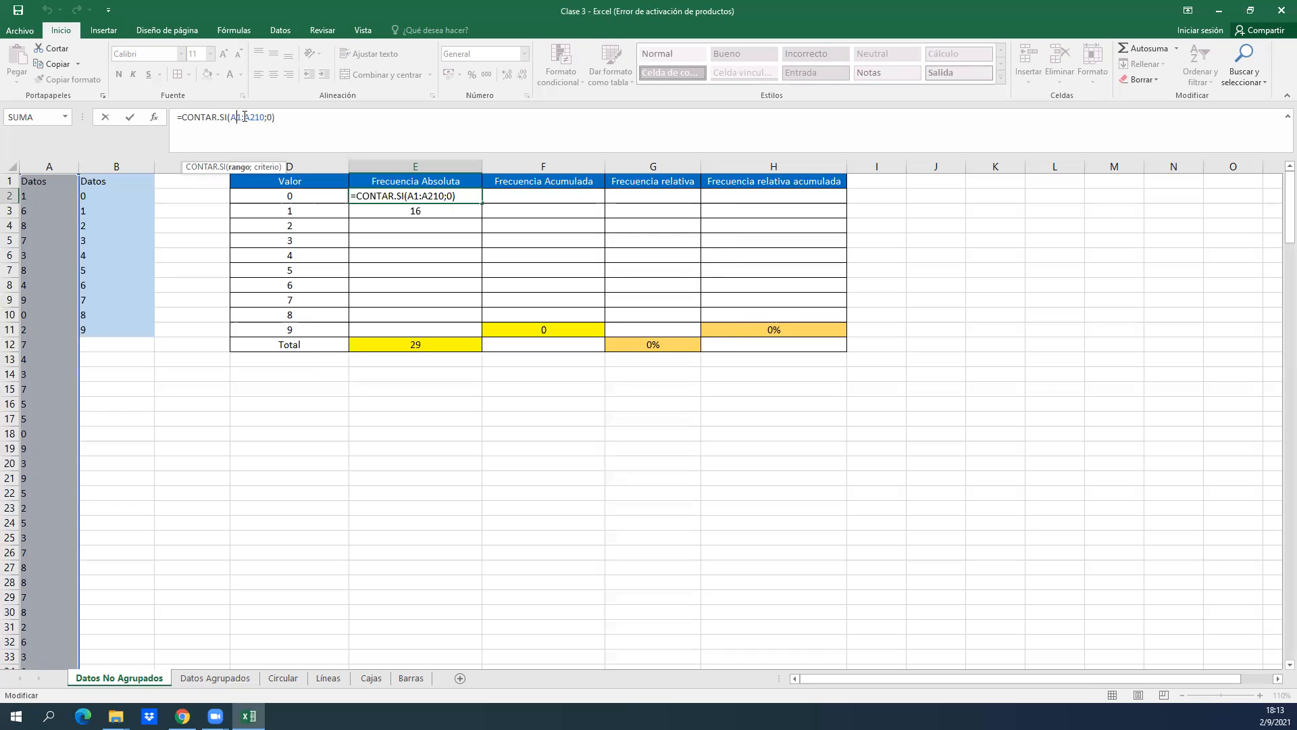
pyautogui.press('Return')
pyautogui.click(391, 197)
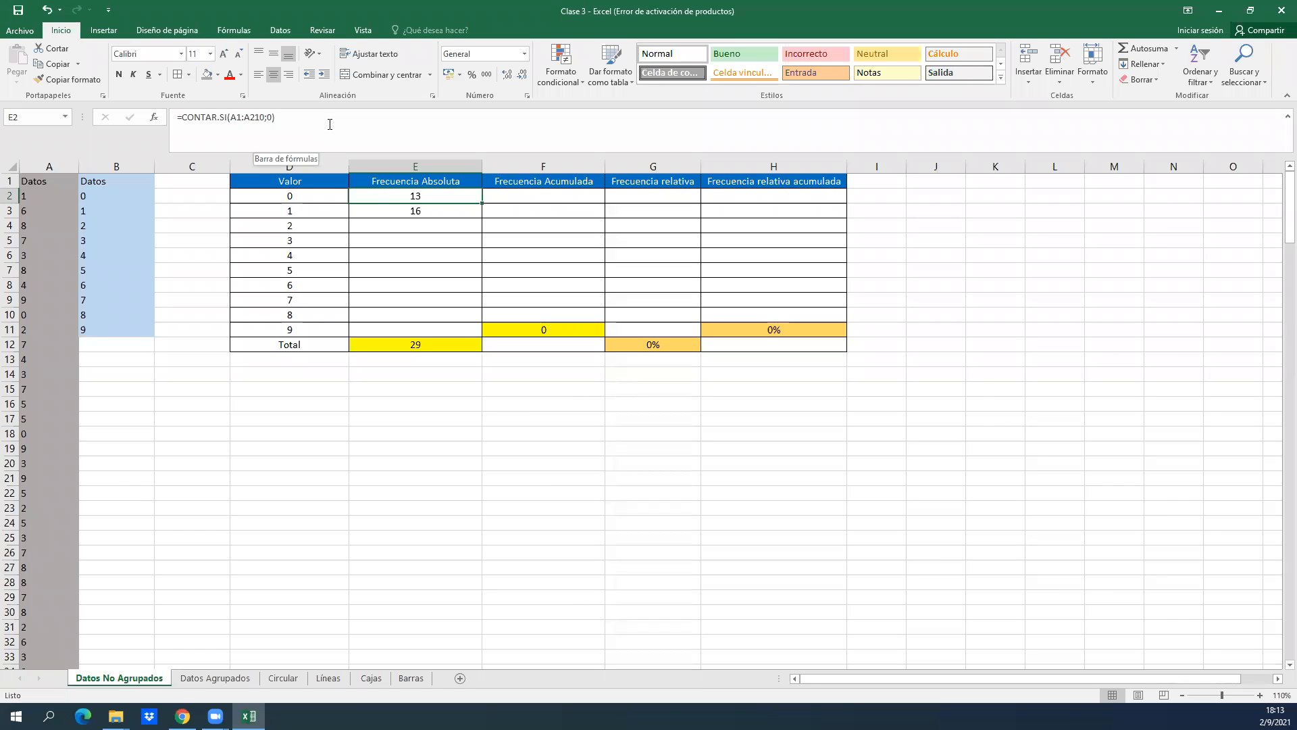
# Make the range in the E2 formula absolute, as $A$1:$A$210.
pyautogui.click(234, 118)
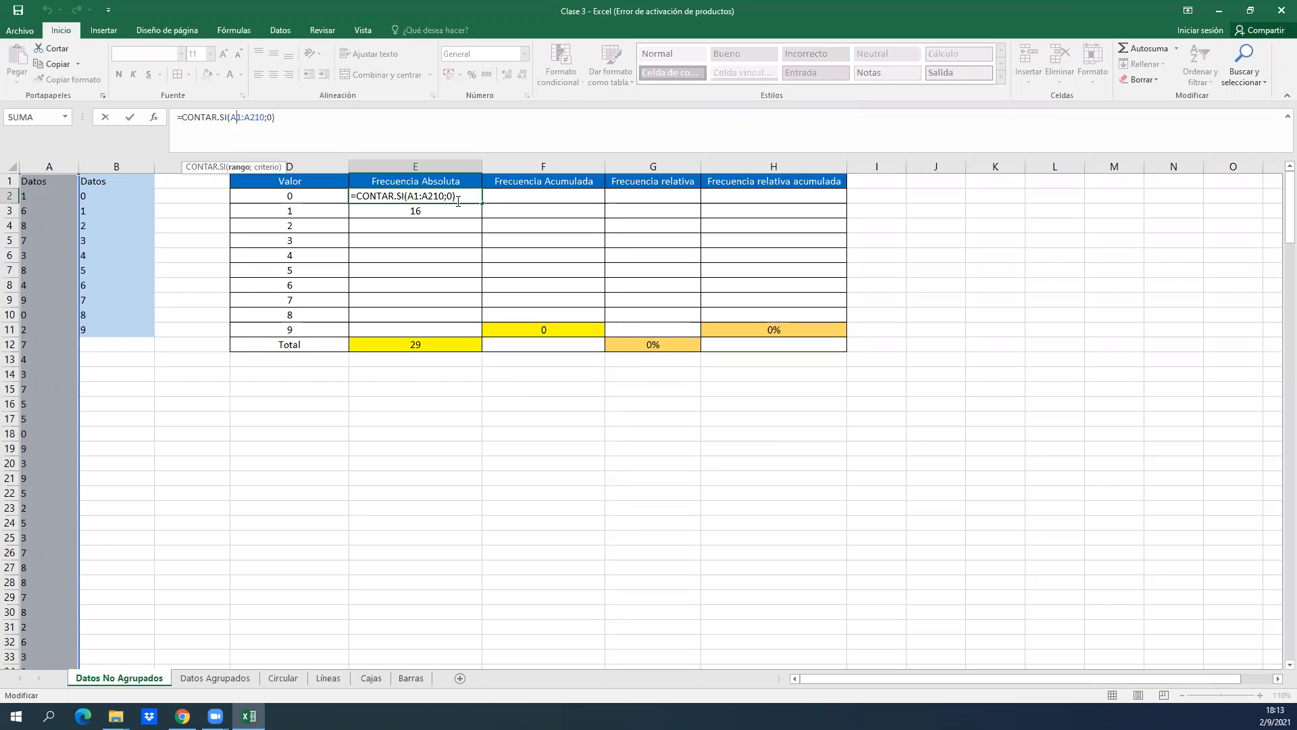
pyautogui.press('F4')
pyautogui.click(268, 118)
pyautogui.press('F4')
pyautogui.press('Return')
# Try to fill the E2 formula down through E11, and undo the fill.
pyautogui.click(450, 196)
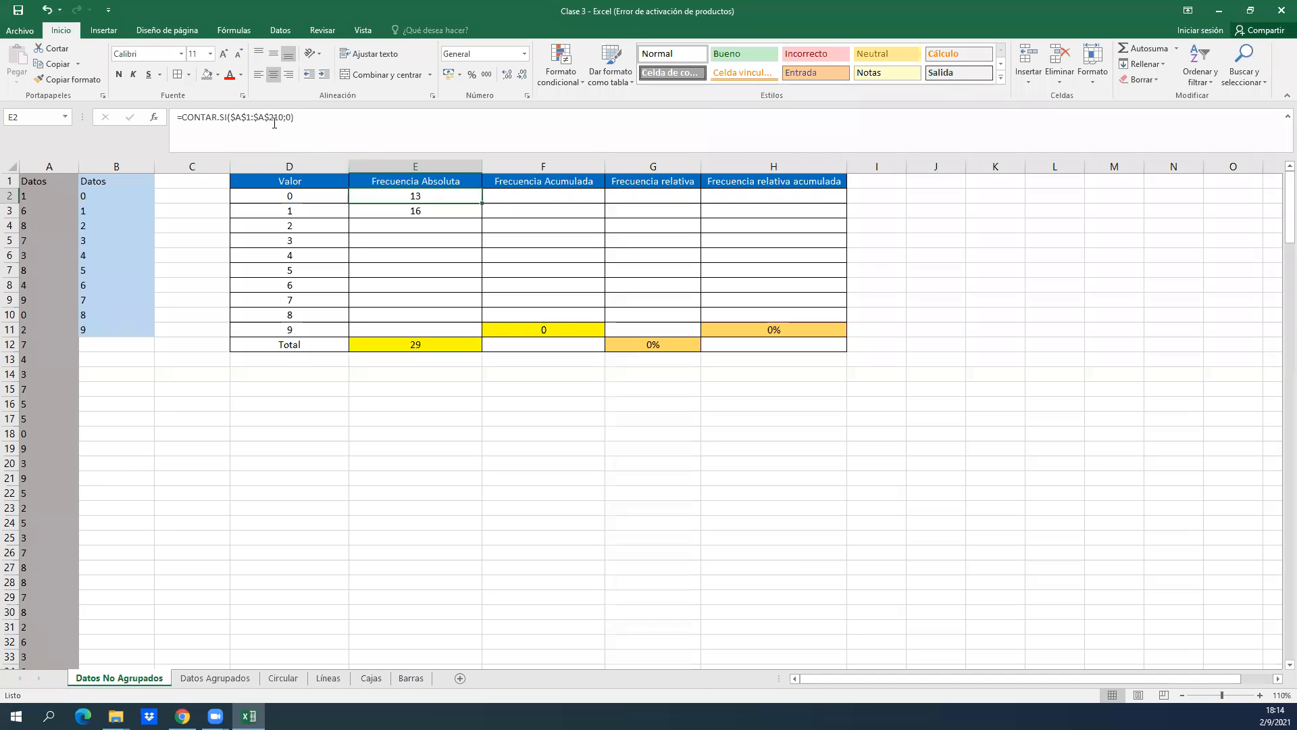
pyautogui.moveTo(482, 202)
pyautogui.mouseDown()
pyautogui.moveTo(462, 331)
pyautogui.moveTo(485, 203)
pyautogui.mouseUp()
pyautogui.moveTo(482, 202); pyautogui.dragTo(461, 331)
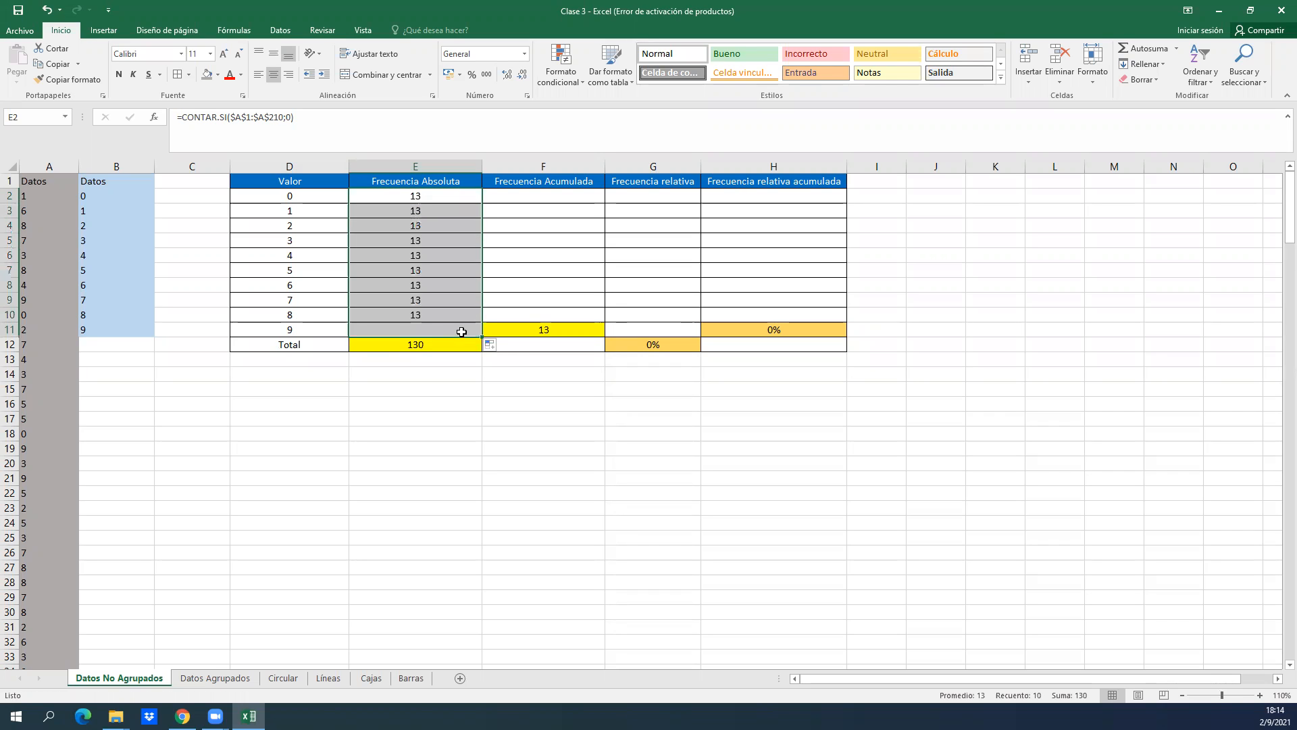
pyautogui.hotkey('ctrl', 'z')
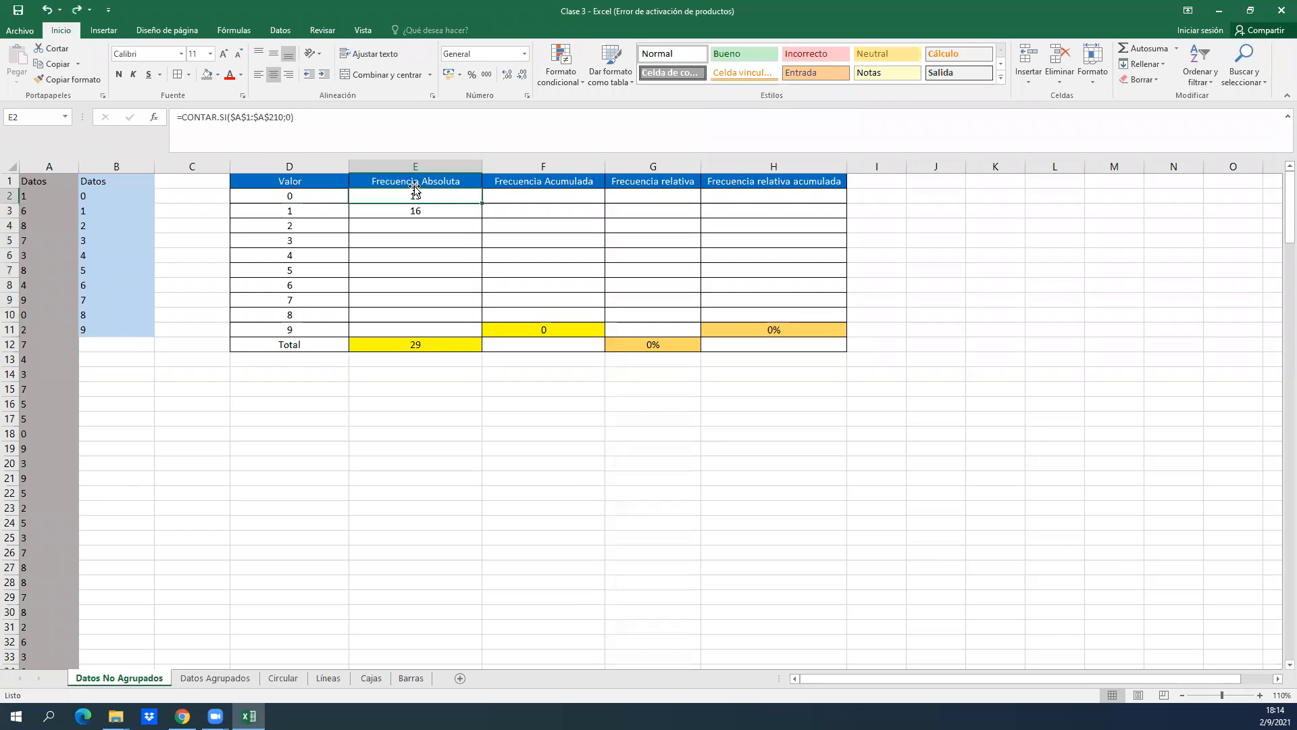
# Inspect the absolute range and the fixed criterion 0 in the CONTAR.SI formula in E2.
pyautogui.press('F2')
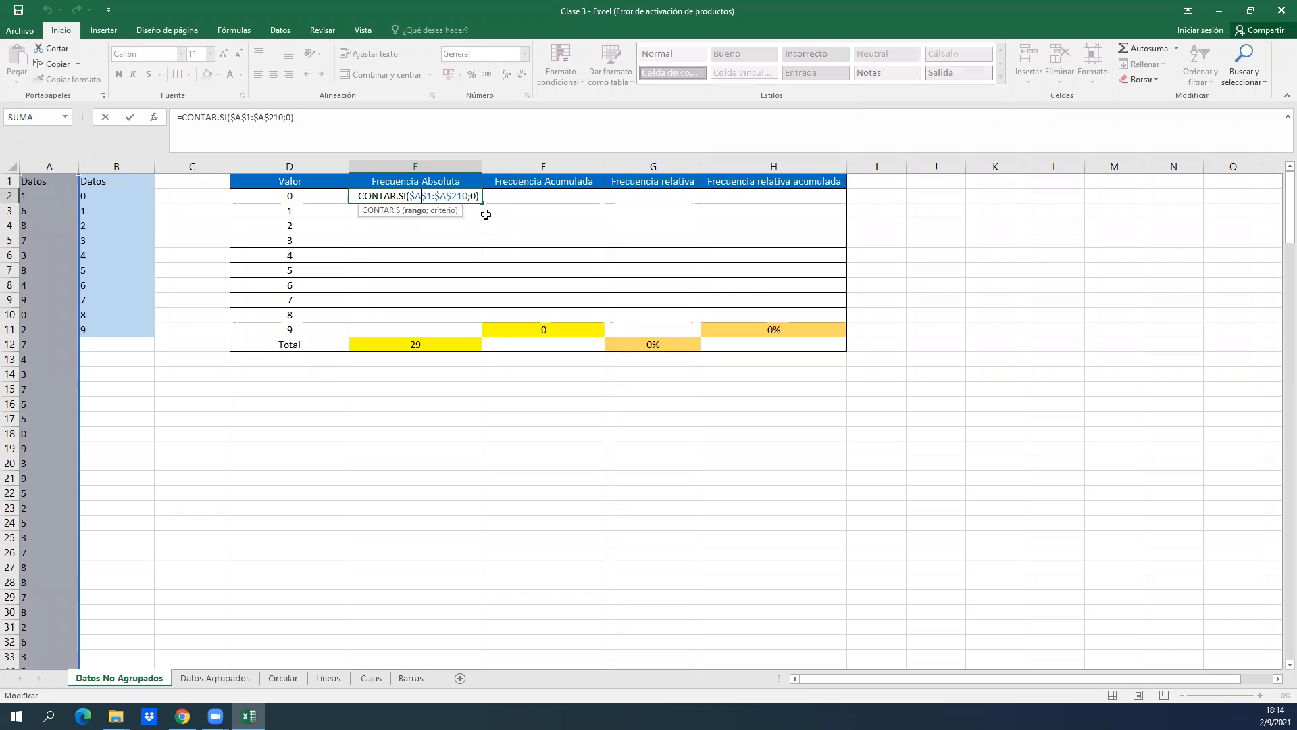
pyautogui.press('Escape')
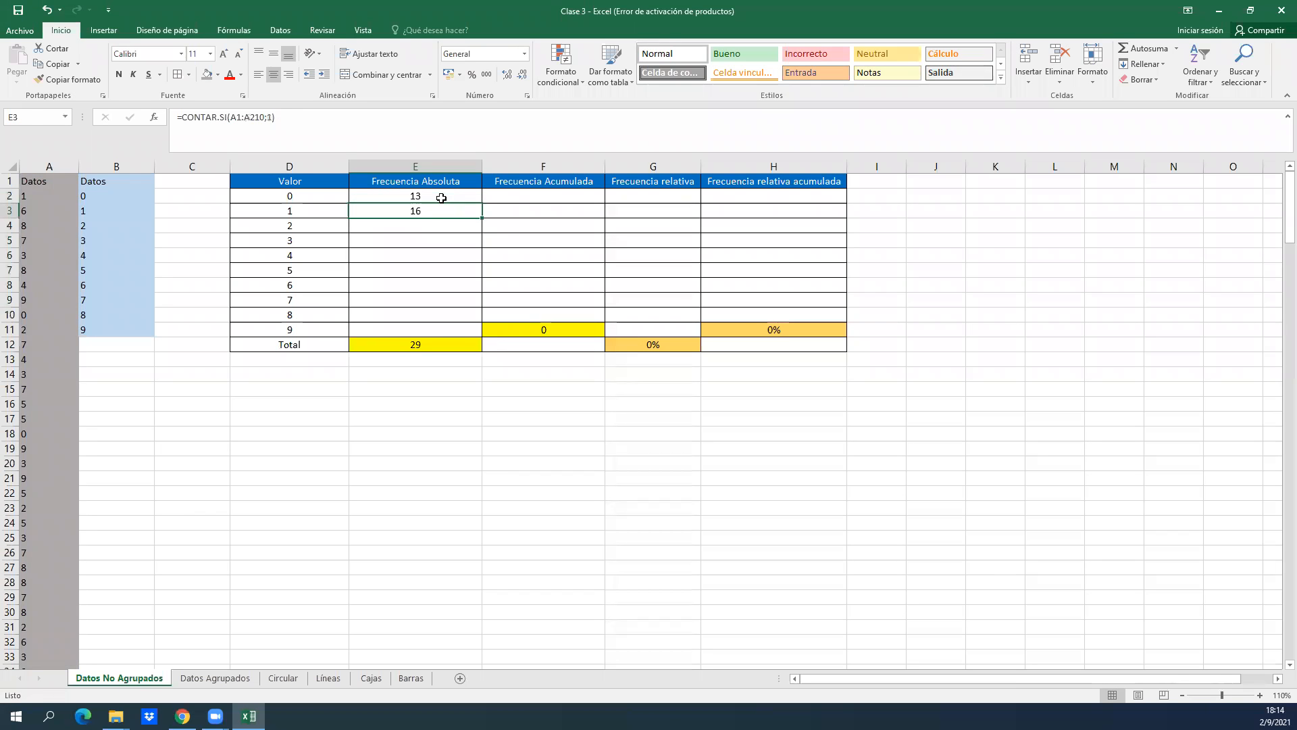
pyautogui.doubleClick(444, 197)
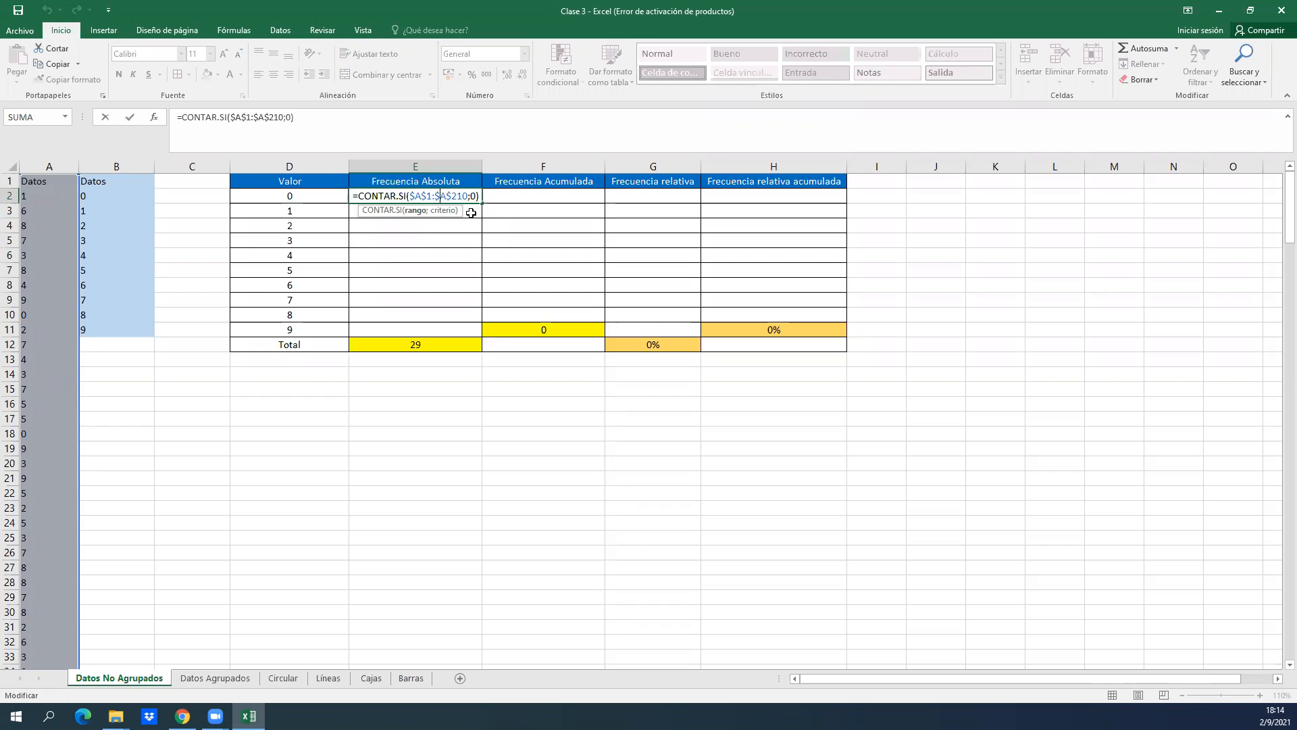
pyautogui.press('Return')
# Try copying the E2 formula into E3, check its criterion, and clear the formula from E3.
pyautogui.click(434, 199)
pyautogui.hotkey('ctrl', 'c')
pyautogui.click(433, 210)
pyautogui.hotkey('ctrl', 'v')
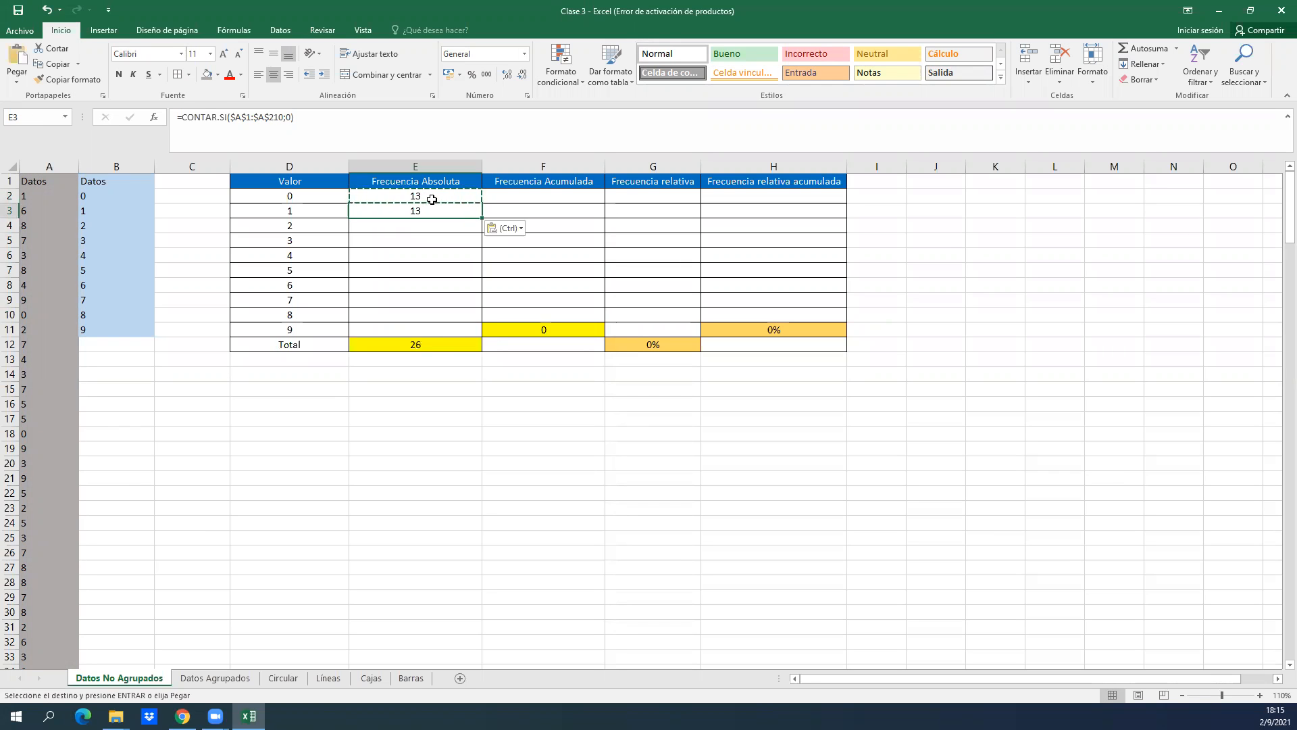
pyautogui.doubleClick(442, 210)
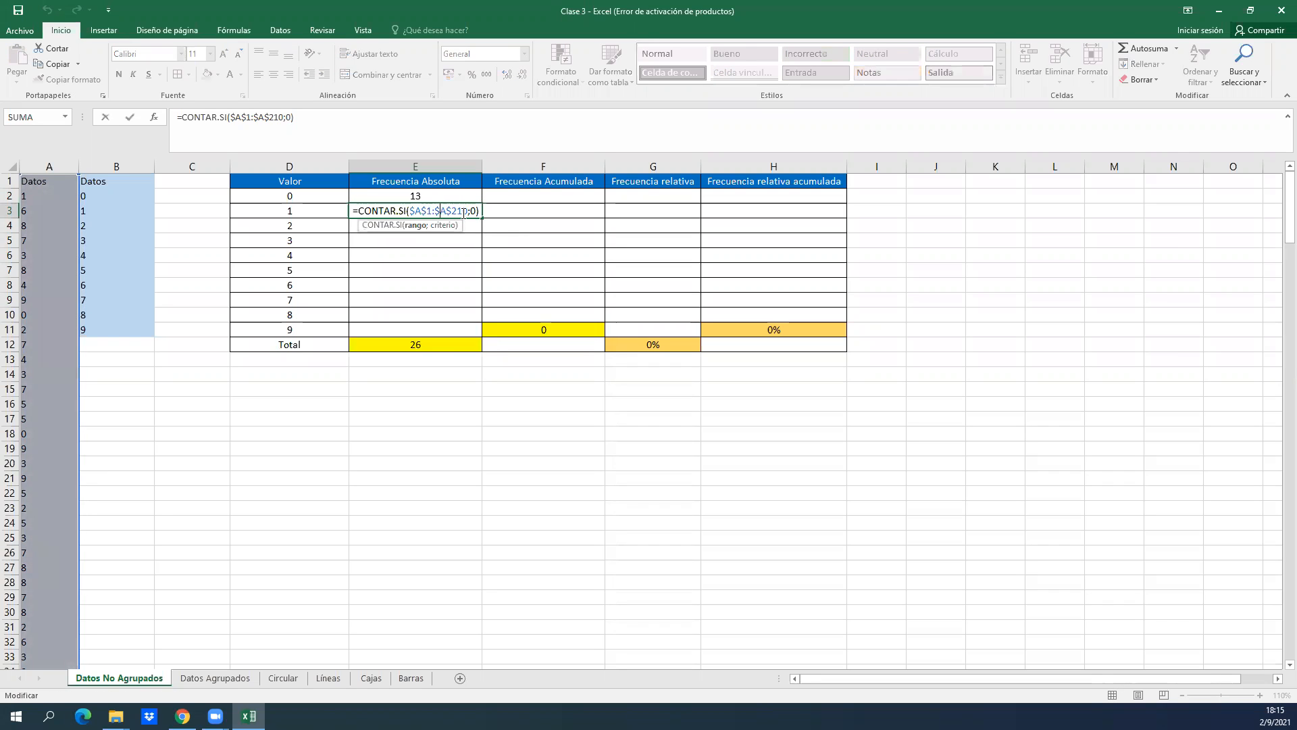
pyautogui.moveTo(473, 211); pyautogui.dragTo(350, 210)
pyautogui.press('BackSpace')
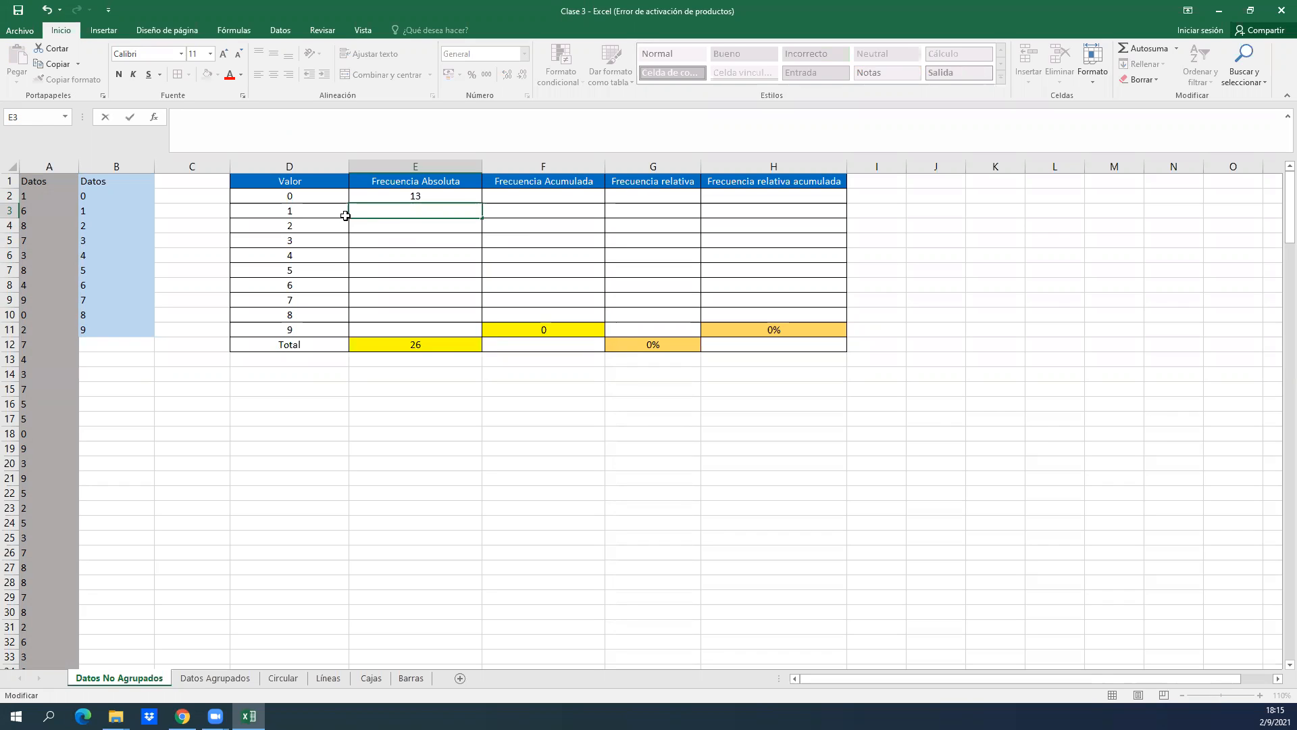
# Replace the CONTAR.SI criterion in E2 with a reference to D2 and fill the formula down through E11.
pyautogui.click(402, 198)
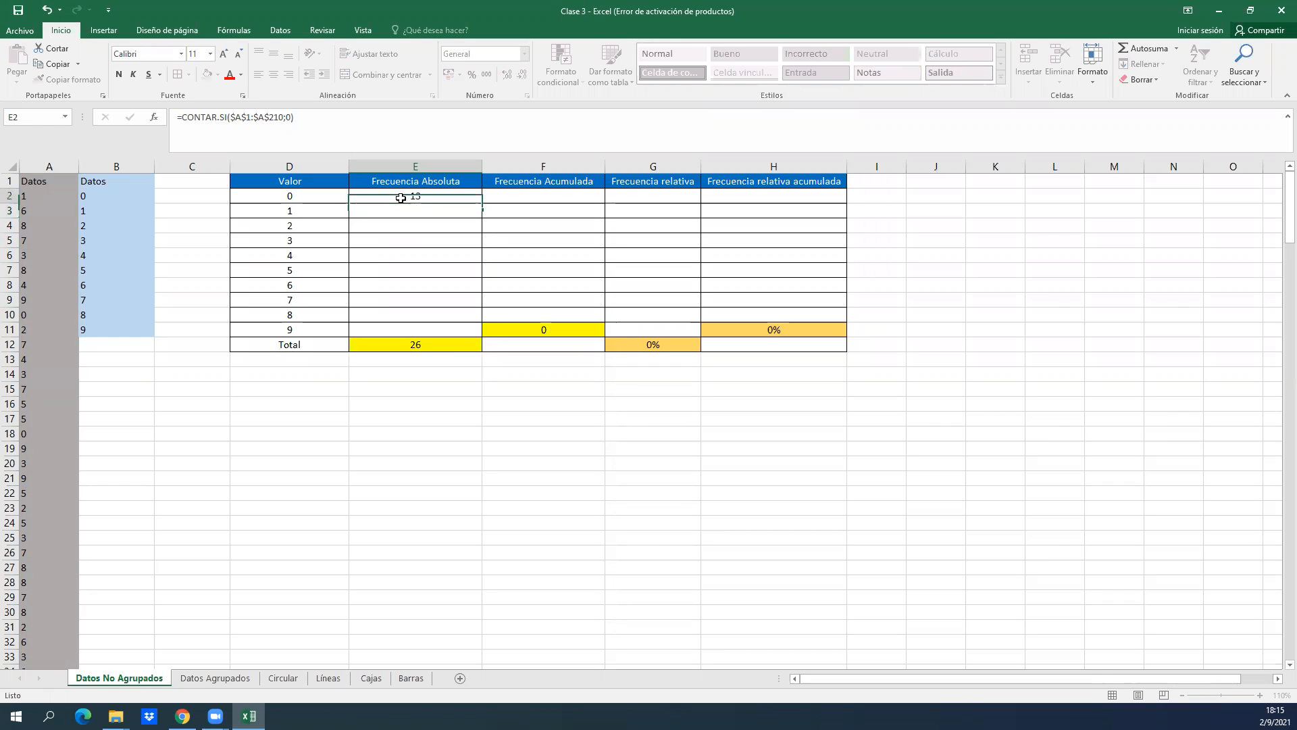
pyautogui.click(156, 117)
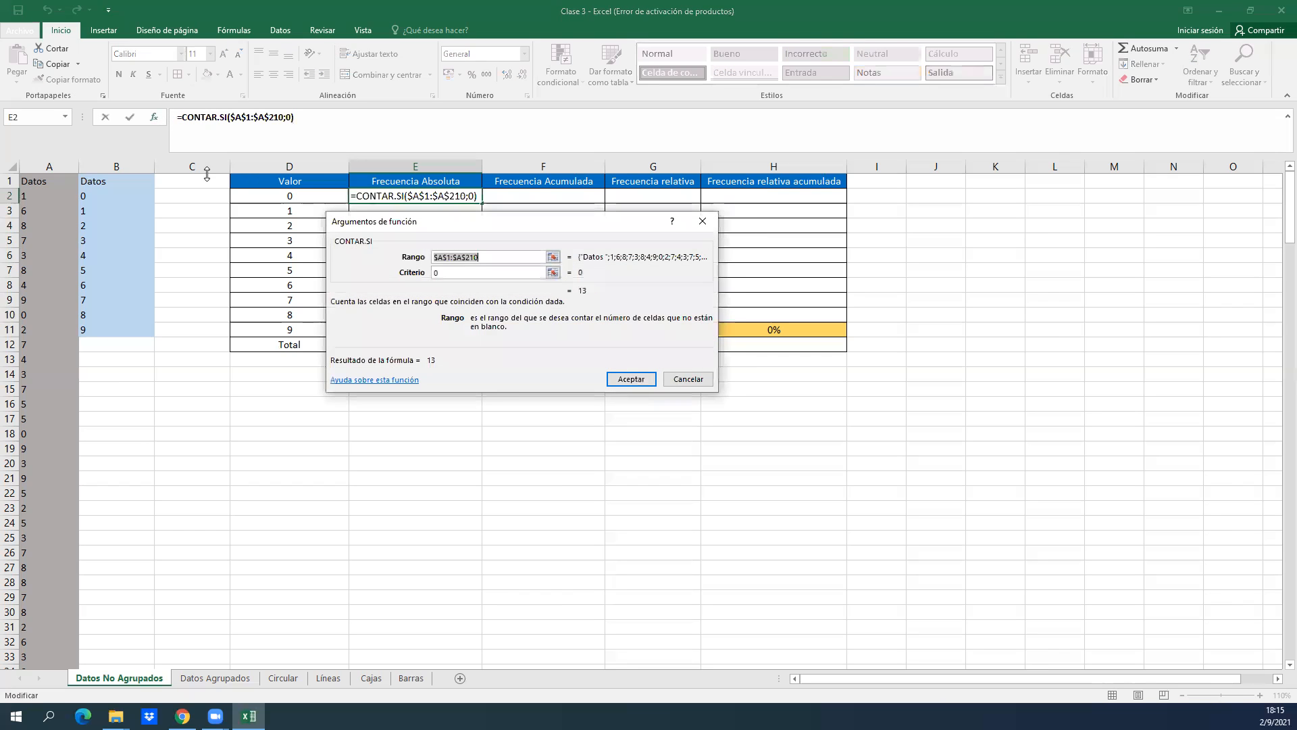
pyautogui.click(477, 274)
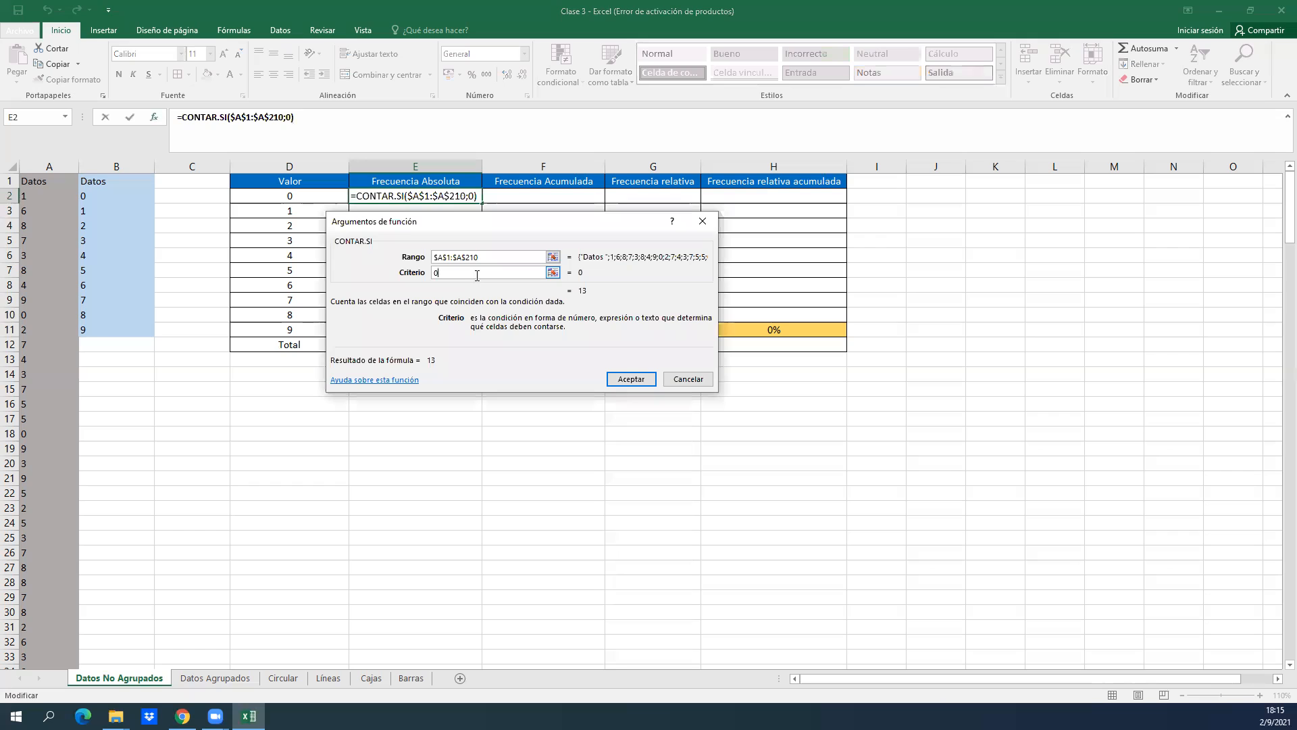
pyautogui.press('BackSpace')
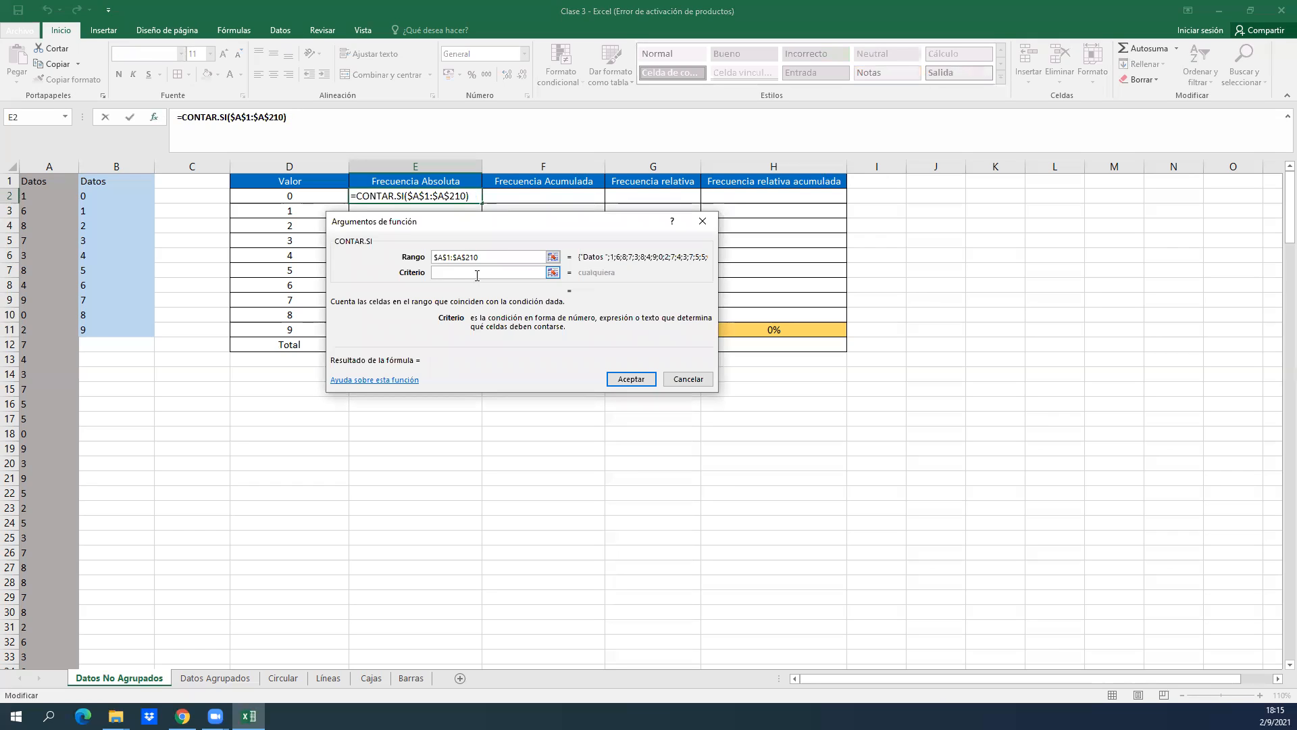
pyautogui.click(294, 195)
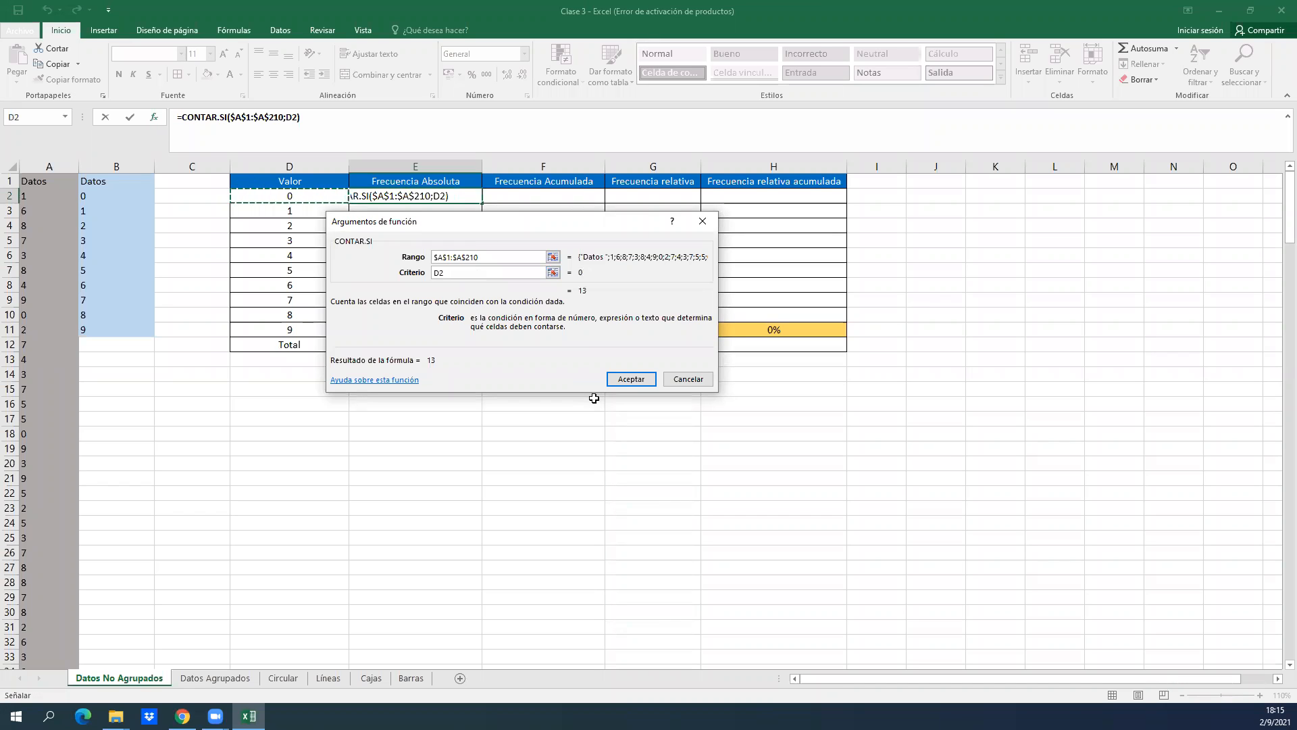
pyautogui.press('Return')
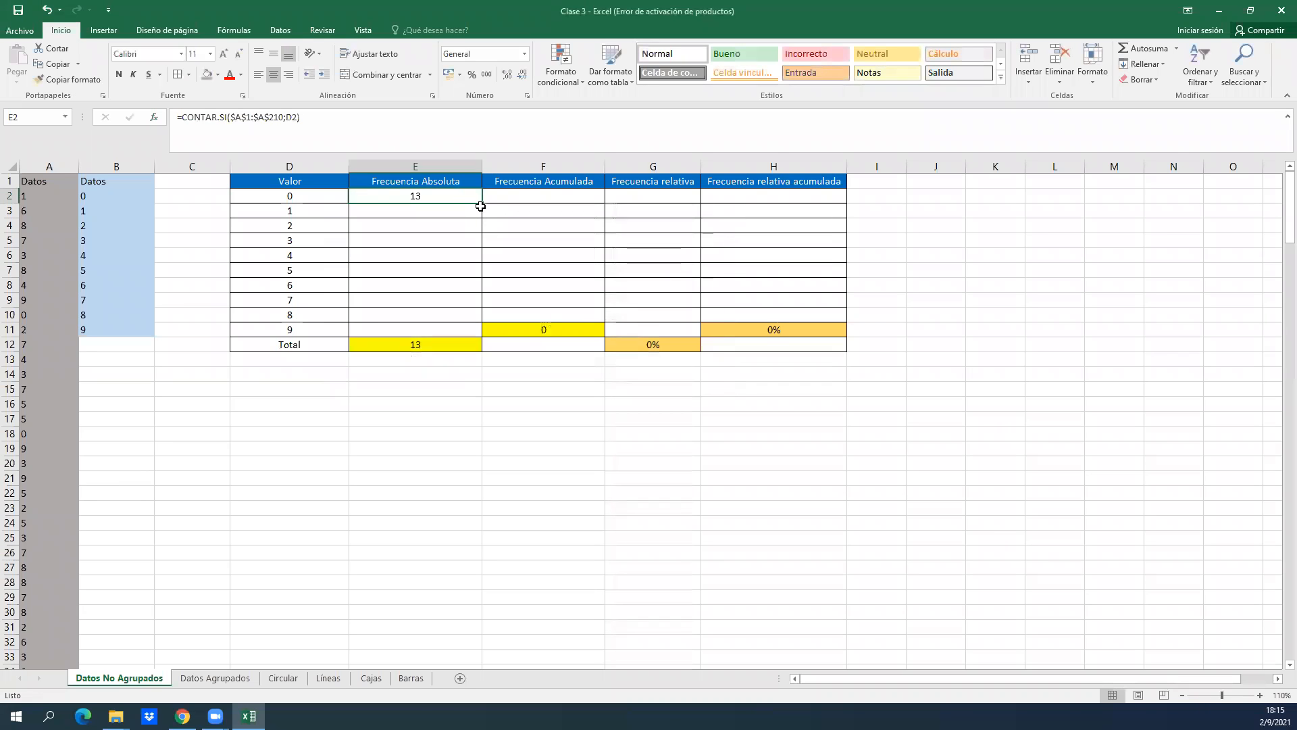
pyautogui.moveTo(482, 203); pyautogui.dragTo(468, 338)
pyautogui.click(492, 272)
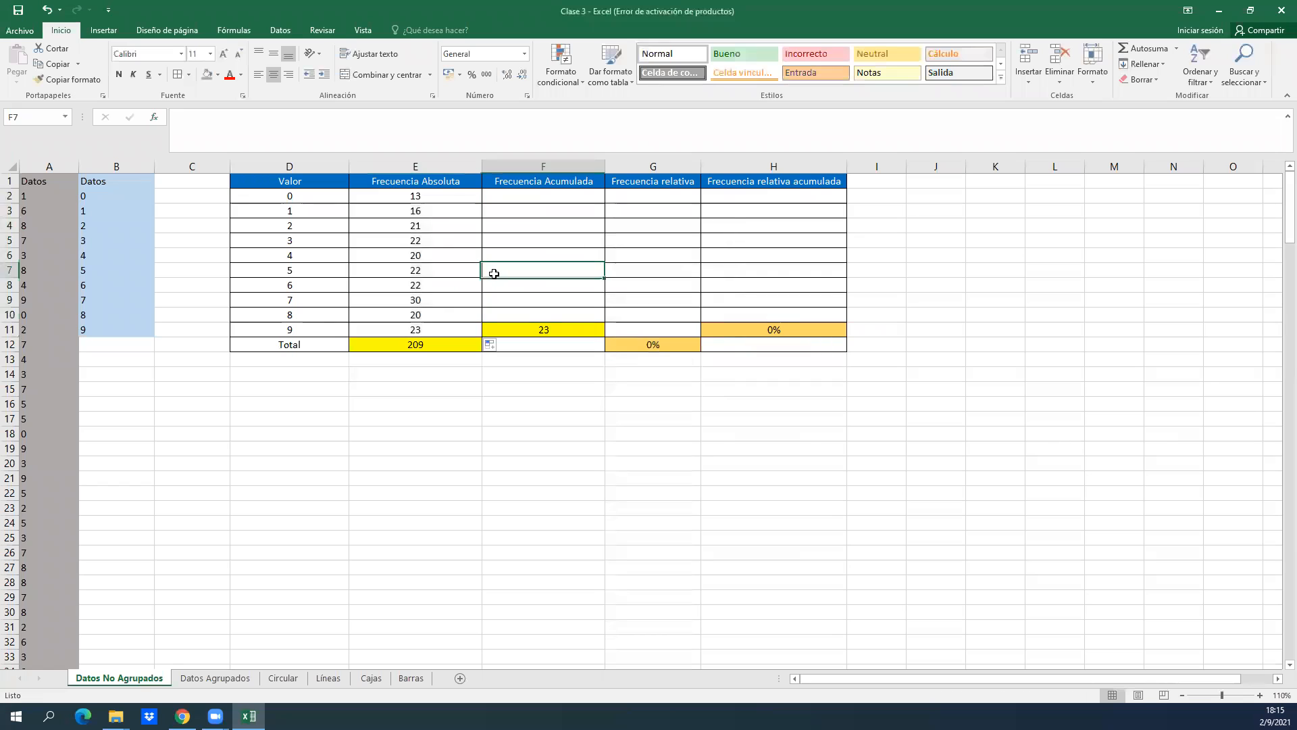
# Inspect the criterion references in the copied Frecuencia Absoluta formulas from E3 down to E11.
pyautogui.click(449, 229)
pyautogui.doubleClick(415, 208)
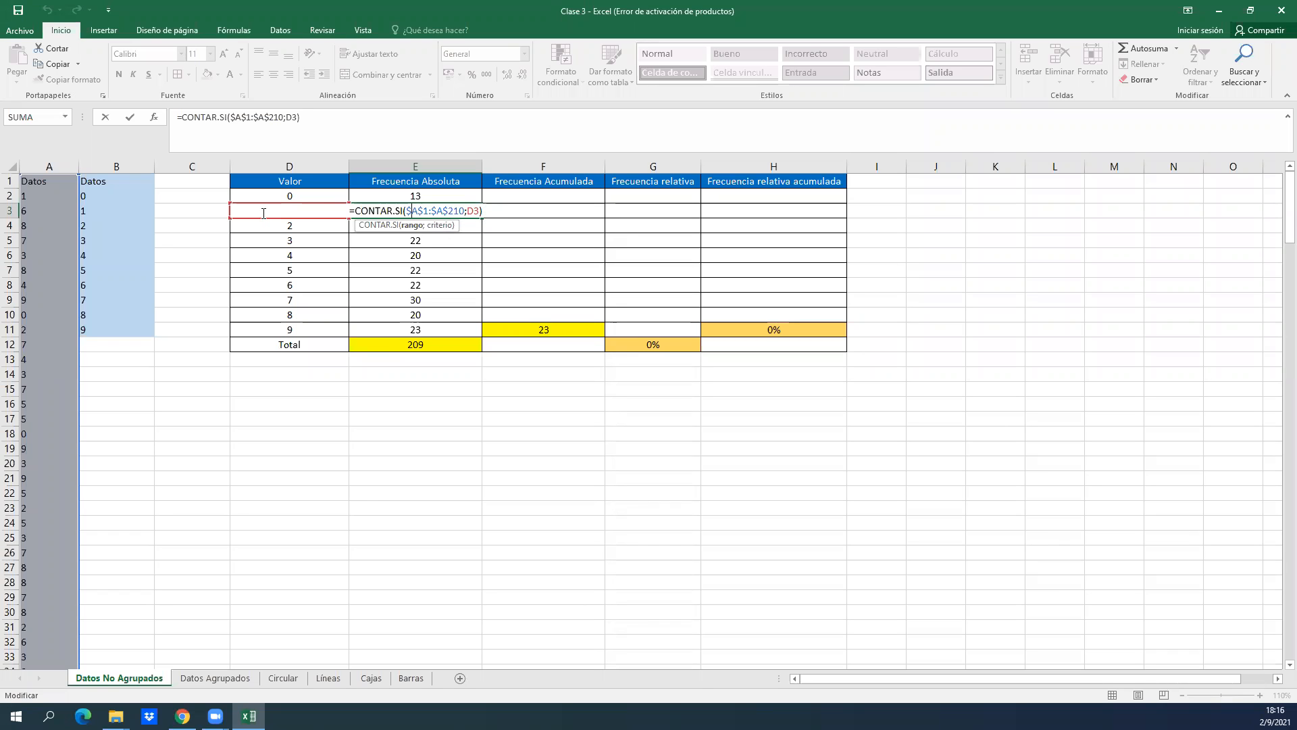
pyautogui.press('Return')
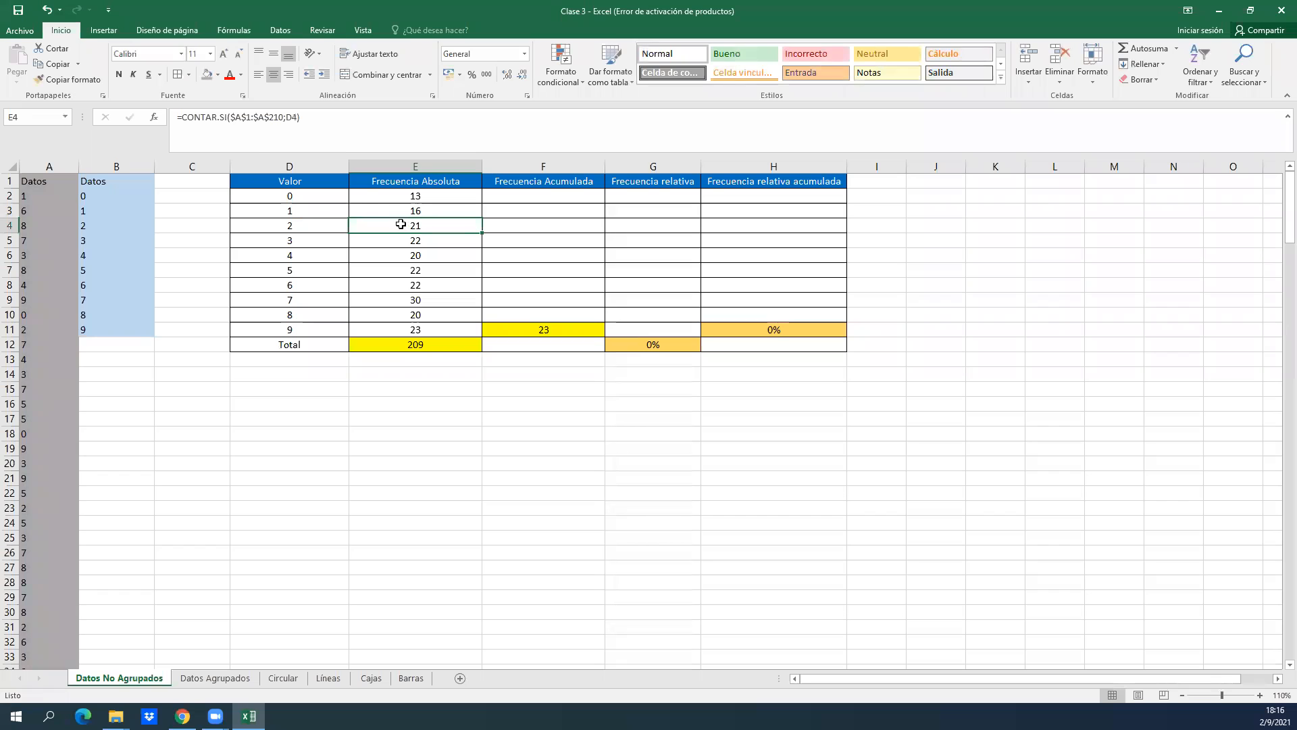
pyautogui.doubleClick(466, 226)
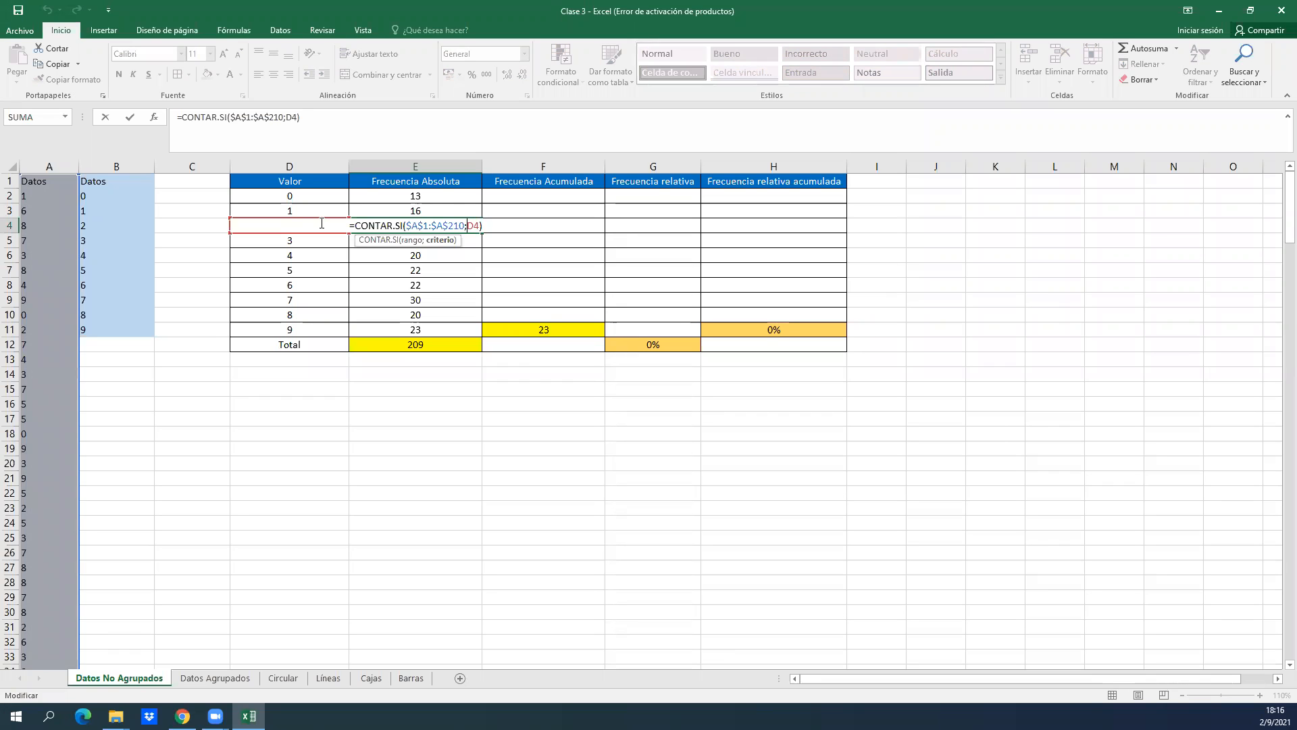
pyautogui.hotkey('ctrl', 'Return')
pyautogui.press('Down')
pyautogui.press('Down')
pyautogui.press('Down')
pyautogui.press('Down')
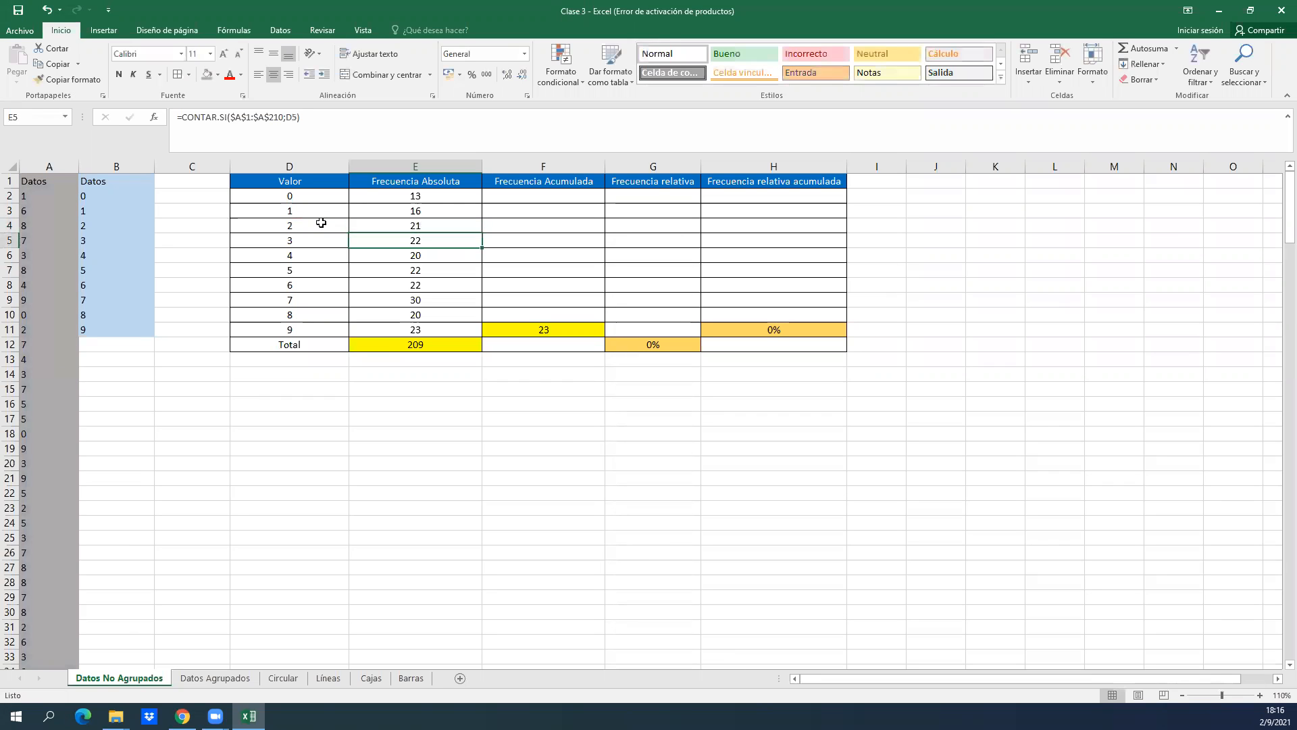
pyautogui.press('Down')
pyautogui.press('Down')
pyautogui.press('Down')
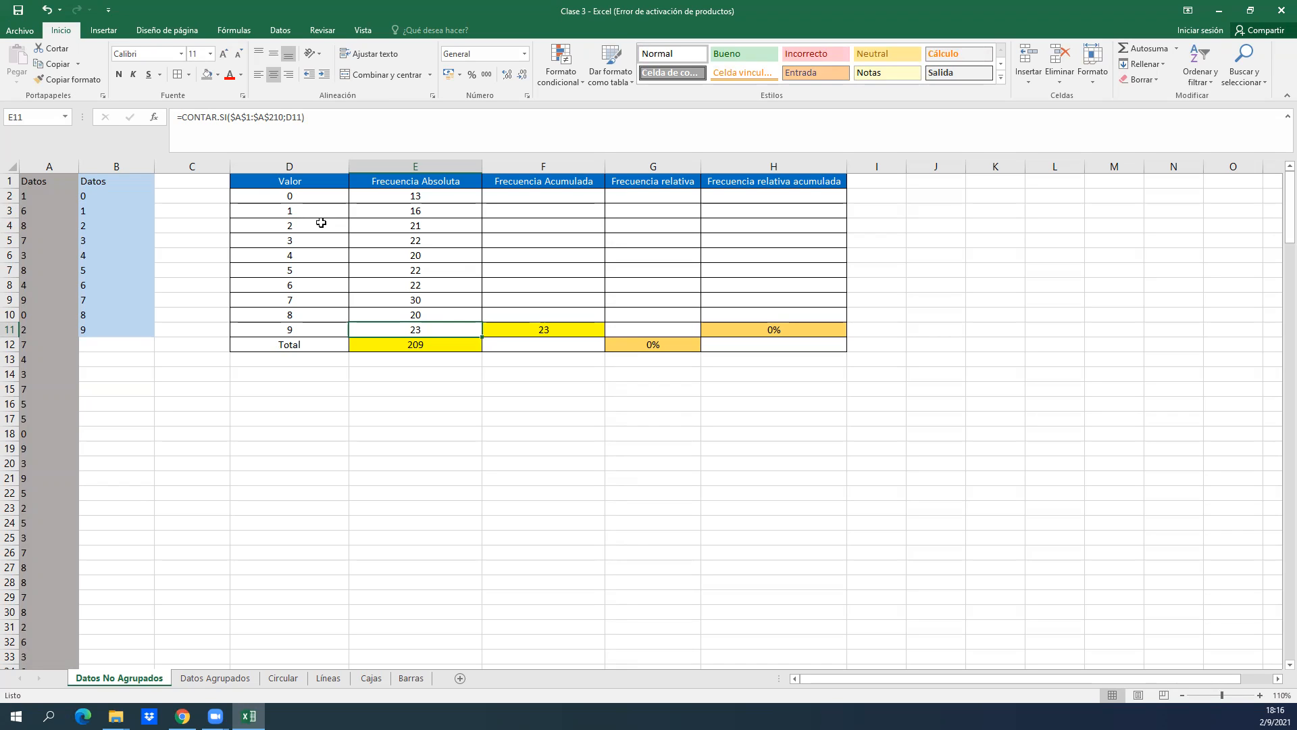
# Examine the Frecuencia Acumulada column upward from row 10 and the table row for value 0.
pyautogui.press('Up')
pyautogui.press('Right')
pyautogui.press('Up')
pyautogui.press('Up')
pyautogui.press('Up')
pyautogui.press('Up')
pyautogui.press('Up')
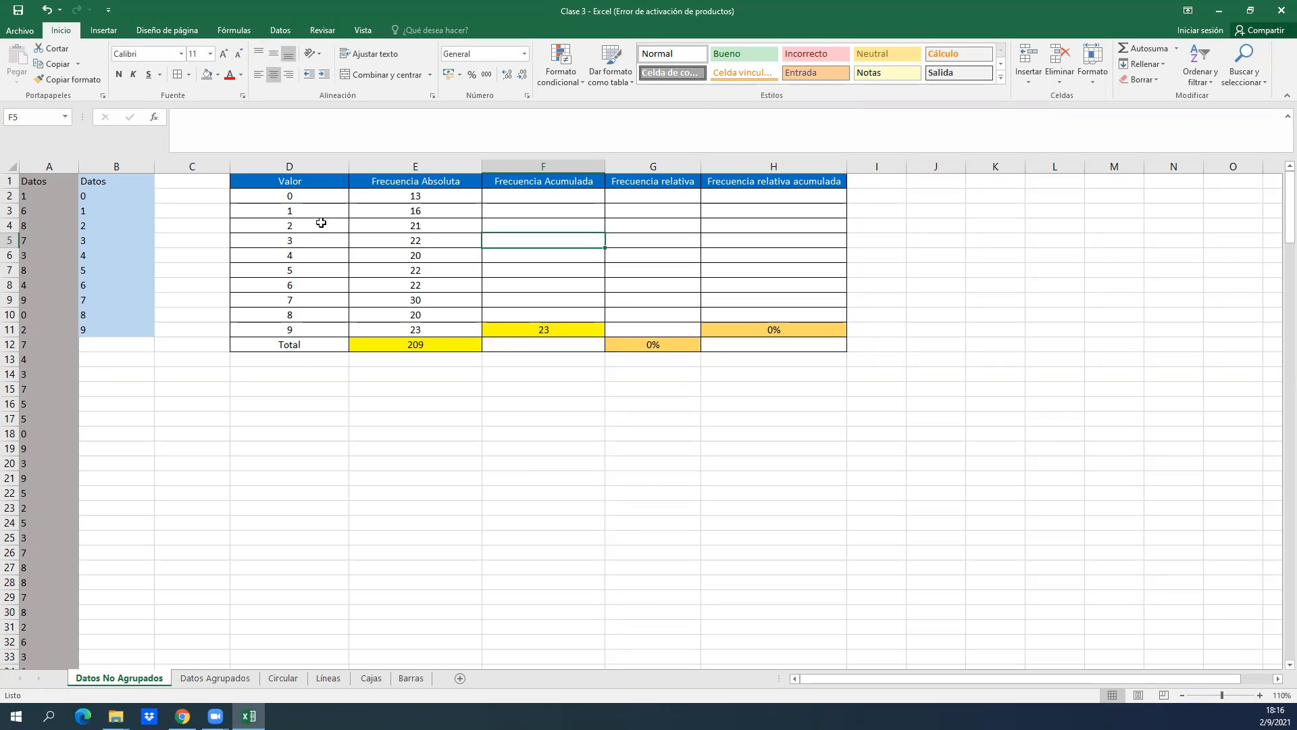
pyautogui.press('Up')
pyautogui.press('Up')
pyautogui.press('Up')
pyautogui.press('Left')
pyautogui.press('Left')
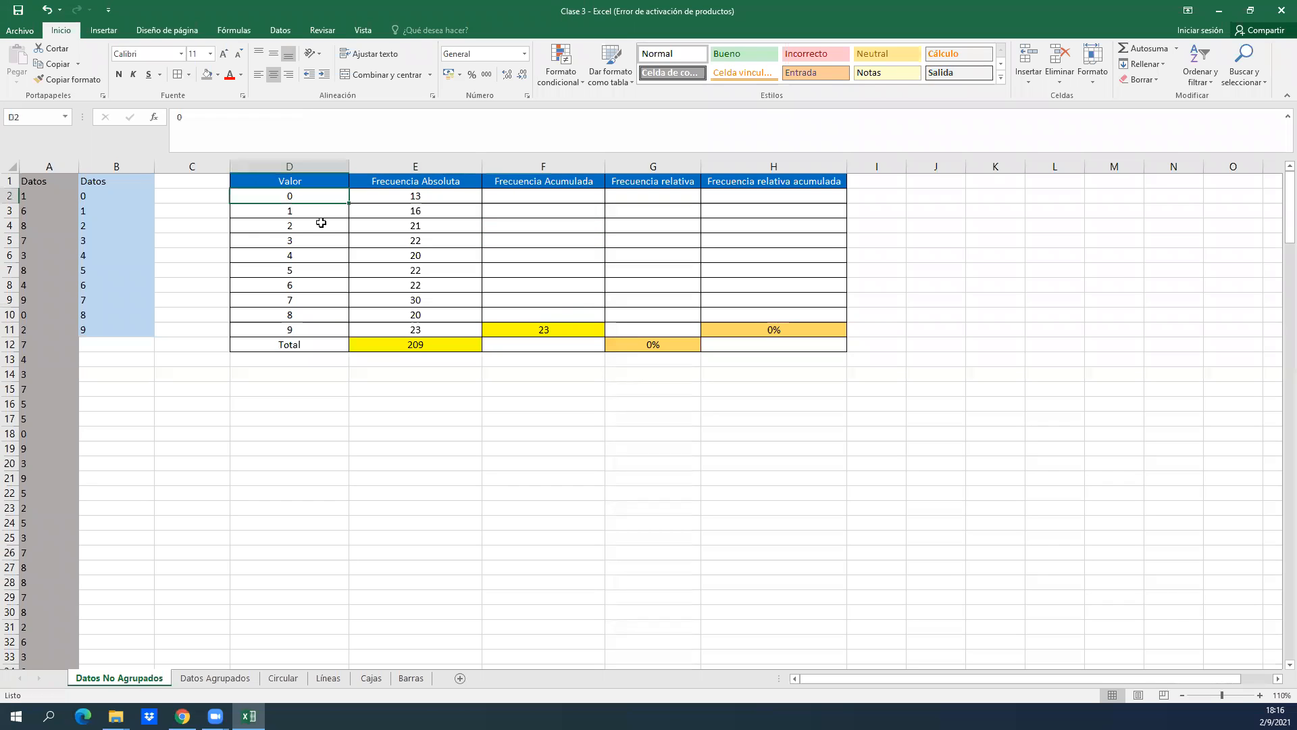
pyautogui.hotkey('shift', 'Right')
pyautogui.hotkey('shift', 'Right')
pyautogui.hotkey('shift', 'Right')
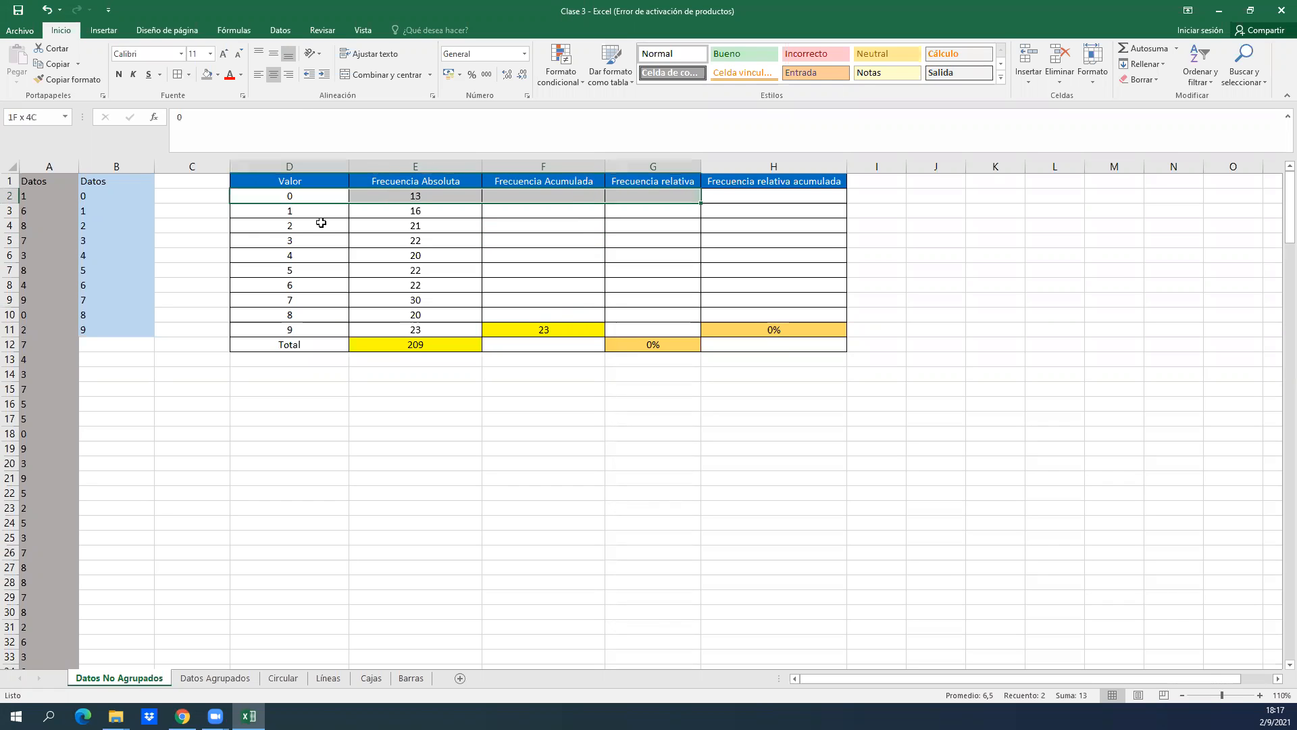
# Enter =E2 in F2 as the first cumulative frequency.
pyautogui.press('Right')
pyautogui.press('Right')
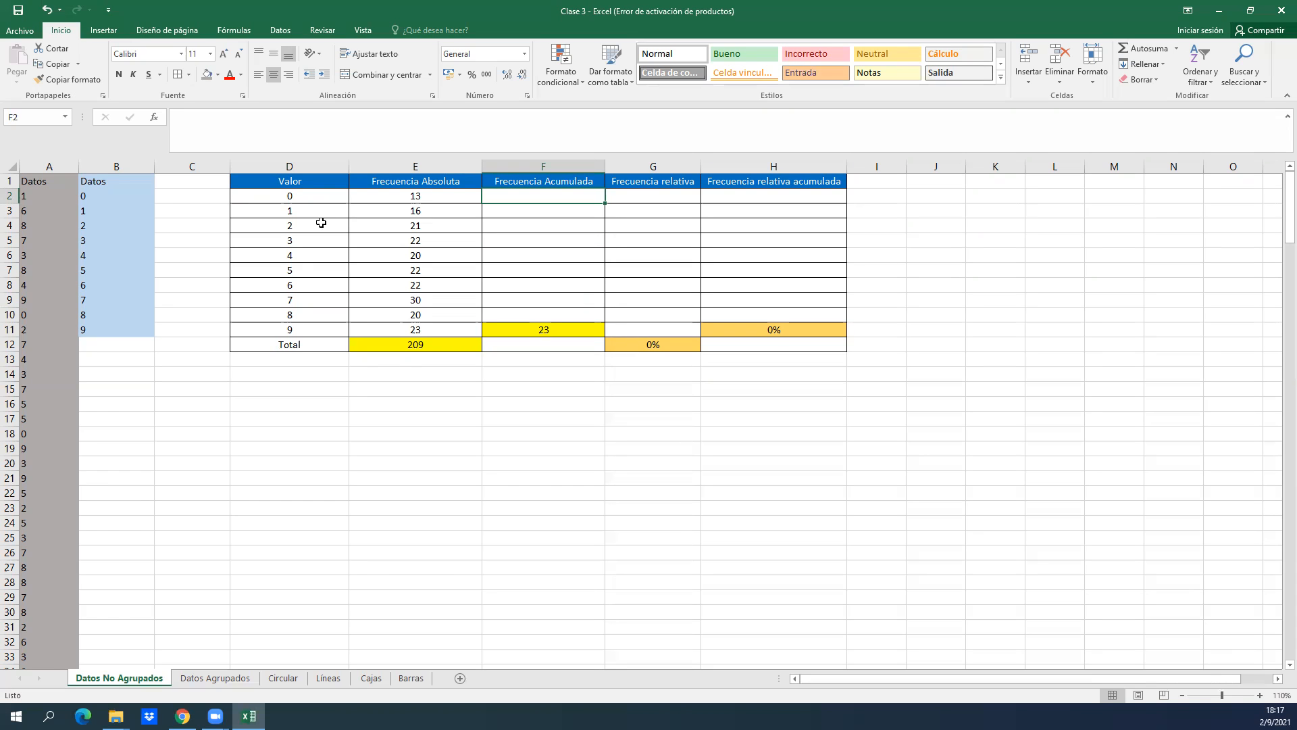
pyautogui.write('=')
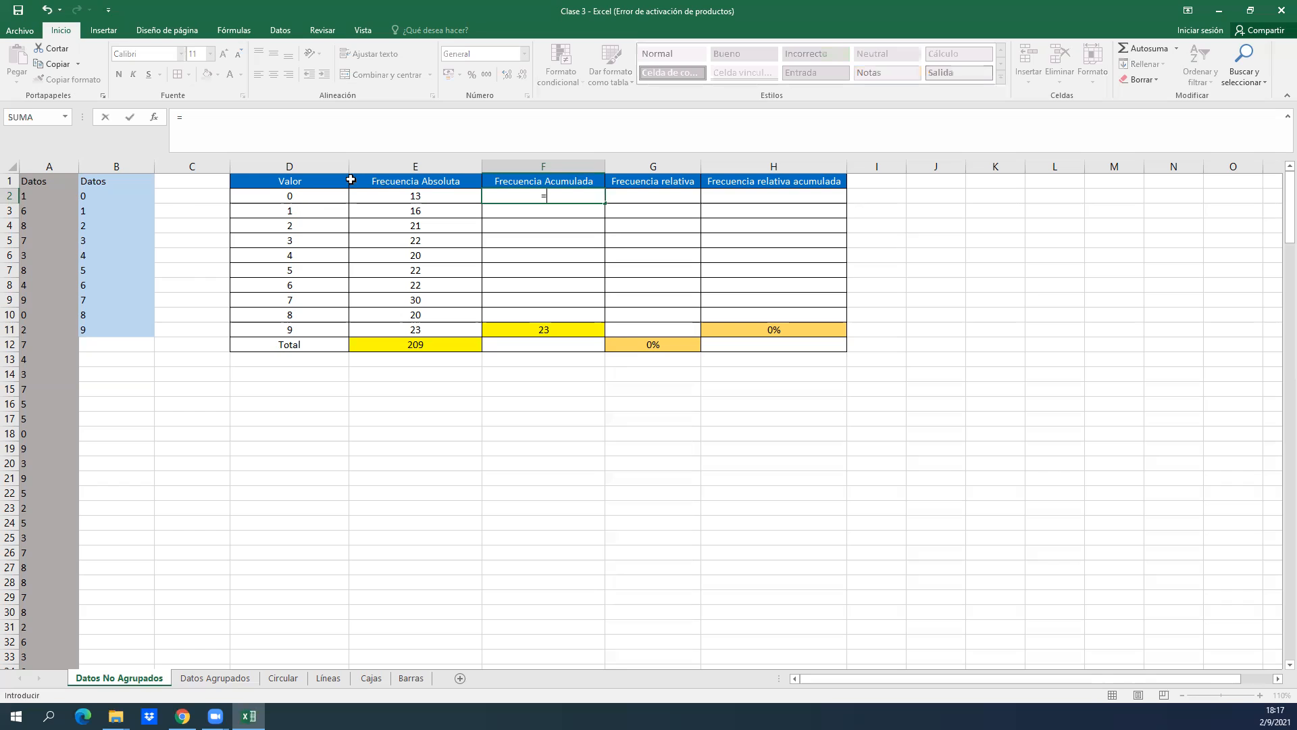
pyautogui.click(417, 195)
pyautogui.press('Return')
# Examine the absolute and cumulative frequency cells in the rows for values 0 and 1.
pyautogui.press('Up')
pyautogui.press('Left')
pyautogui.press('Right')
pyautogui.press('Left')
pyautogui.press('Left')
pyautogui.press('Down')
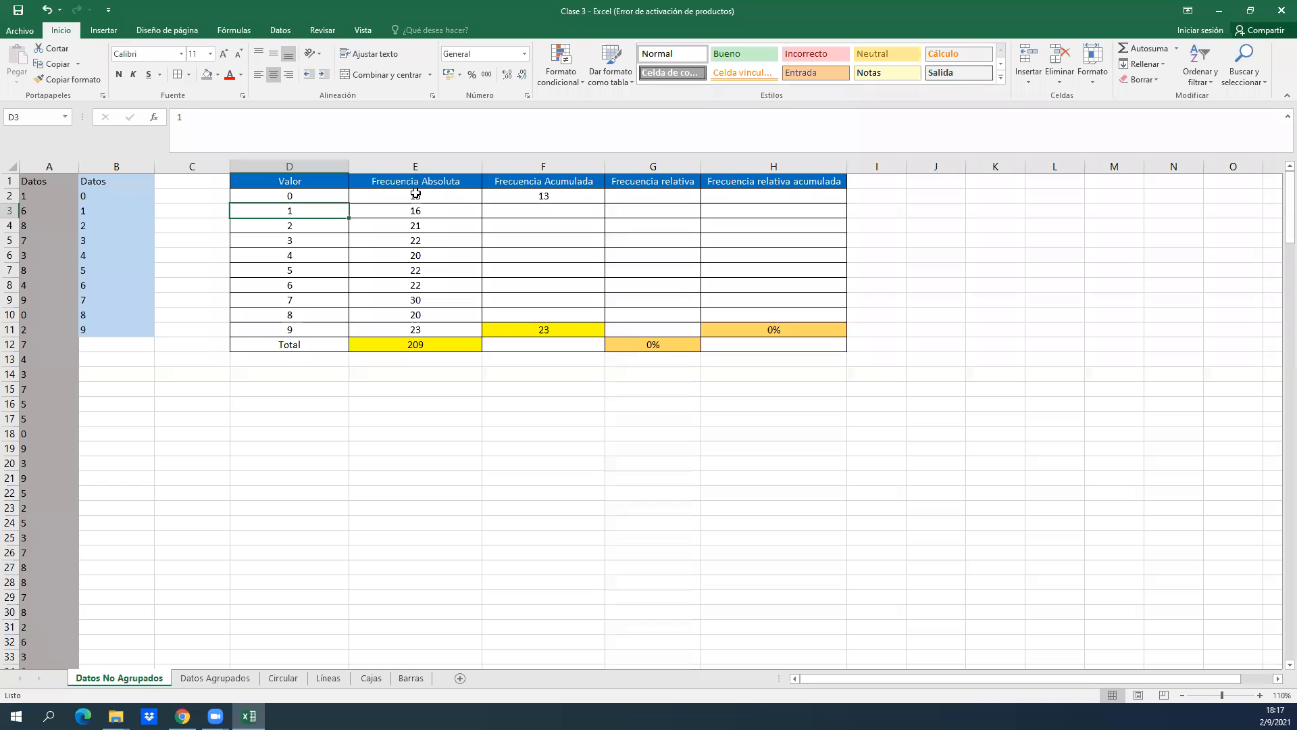
pyautogui.press('Right')
pyautogui.press('Right')
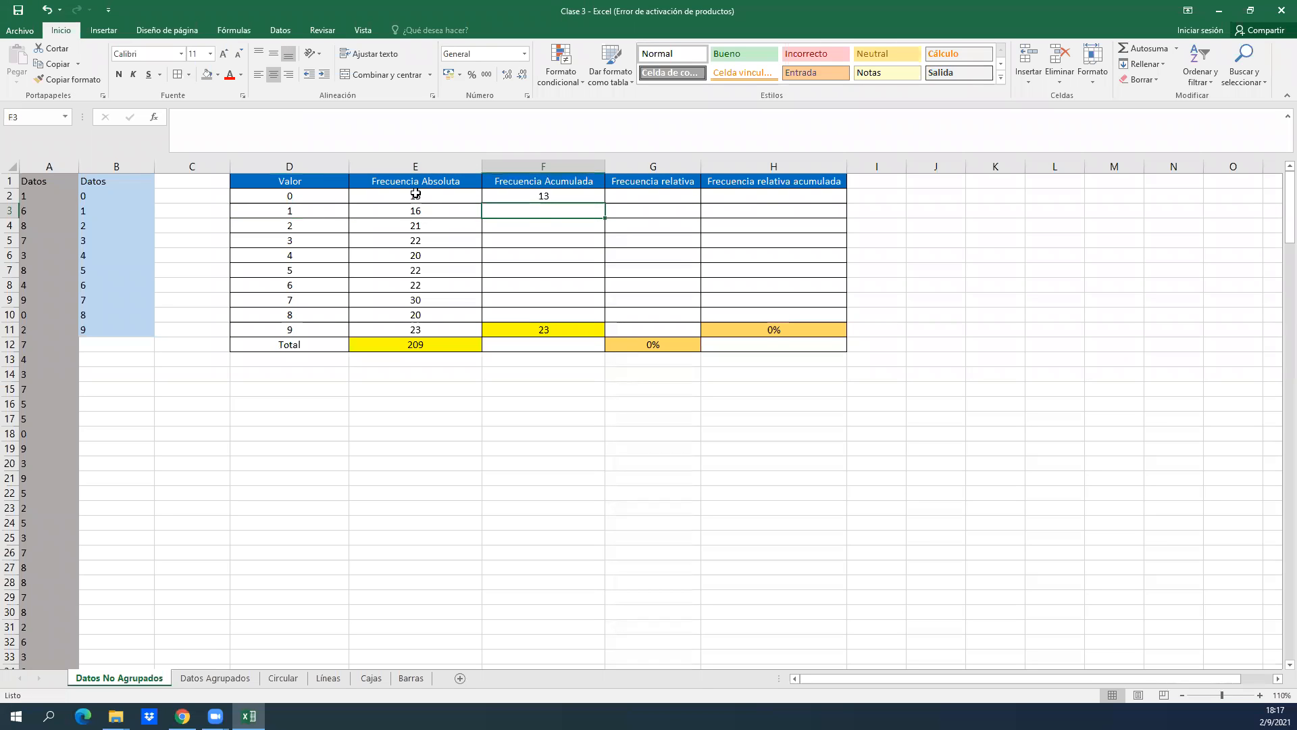
pyautogui.press('Left')
pyautogui.press('Left')
pyautogui.press('Left')
# Enter =F2+E3 in F3 to compute the cumulative frequency for value 1.
pyautogui.press('Right')
pyautogui.press('Right')
pyautogui.press('Right')
pyautogui.write('=')
pyautogui.click(525, 195)
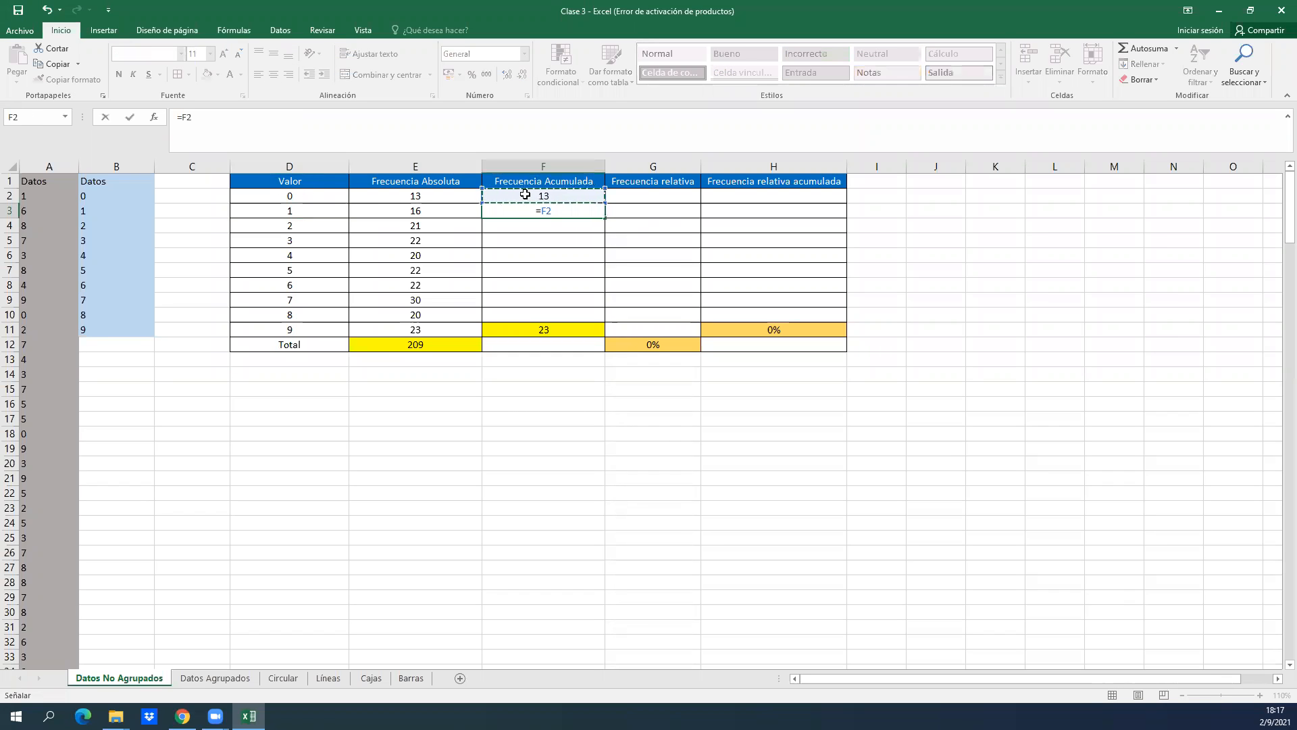
pyautogui.write('+')
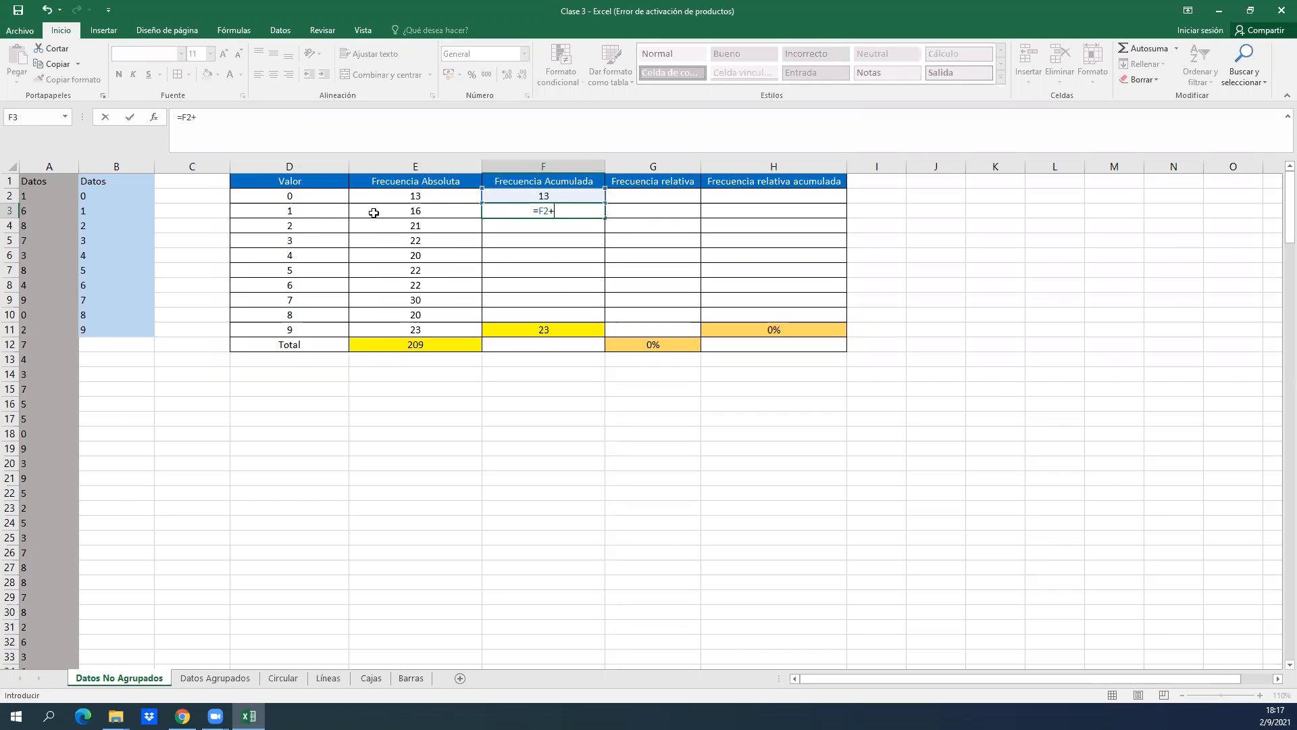
pyautogui.click(399, 210)
pyautogui.press('Return')
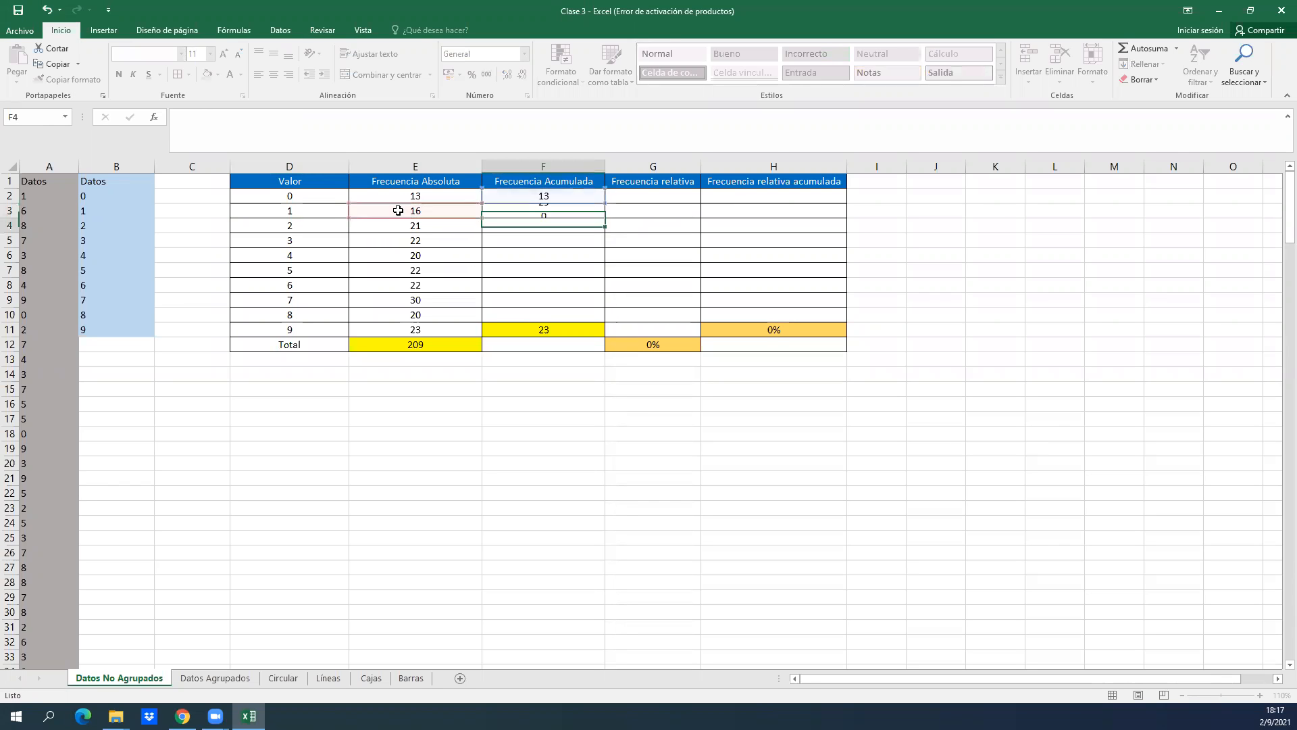
pyautogui.press('Up')
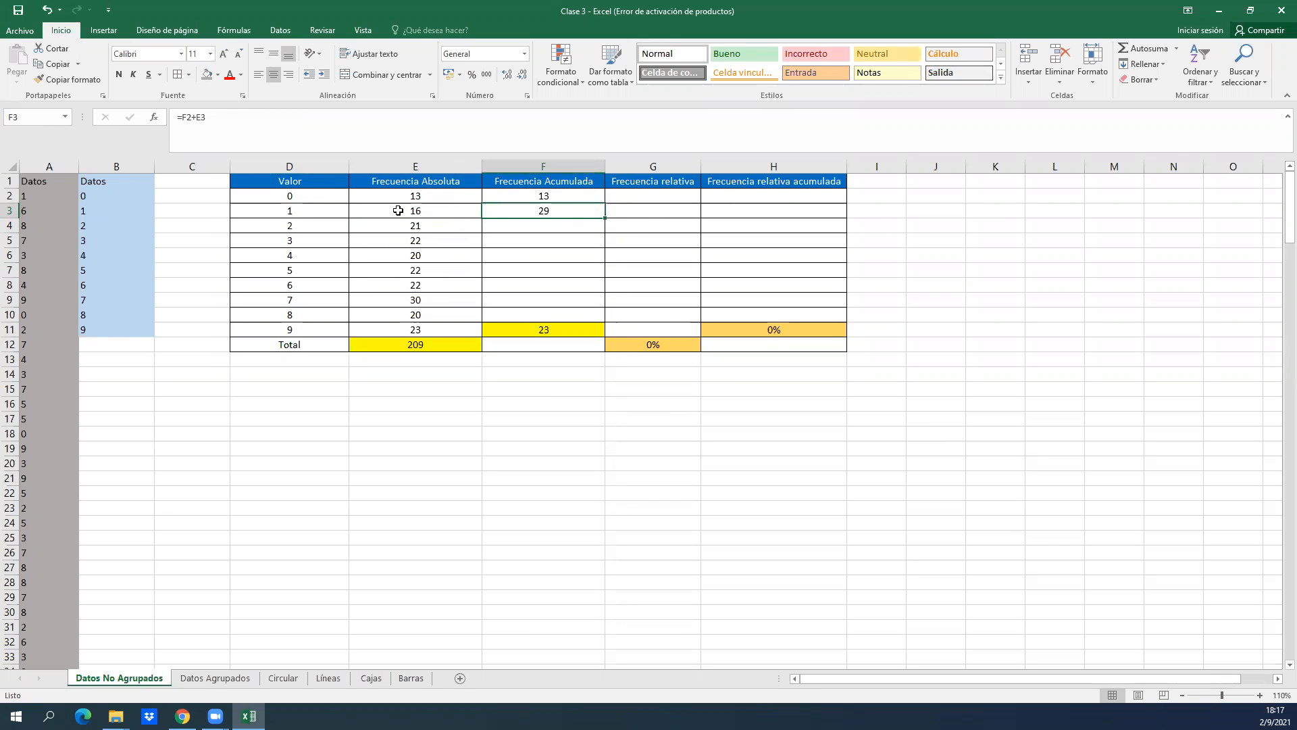
# Enter =F3+E4 in F4 to compute the cumulative frequency for value 2.
pyautogui.press('Down')
pyautogui.press('Left')
pyautogui.press('Right')
pyautogui.press('Left')
pyautogui.press('Left')
pyautogui.hotkey('shift', 'Right')
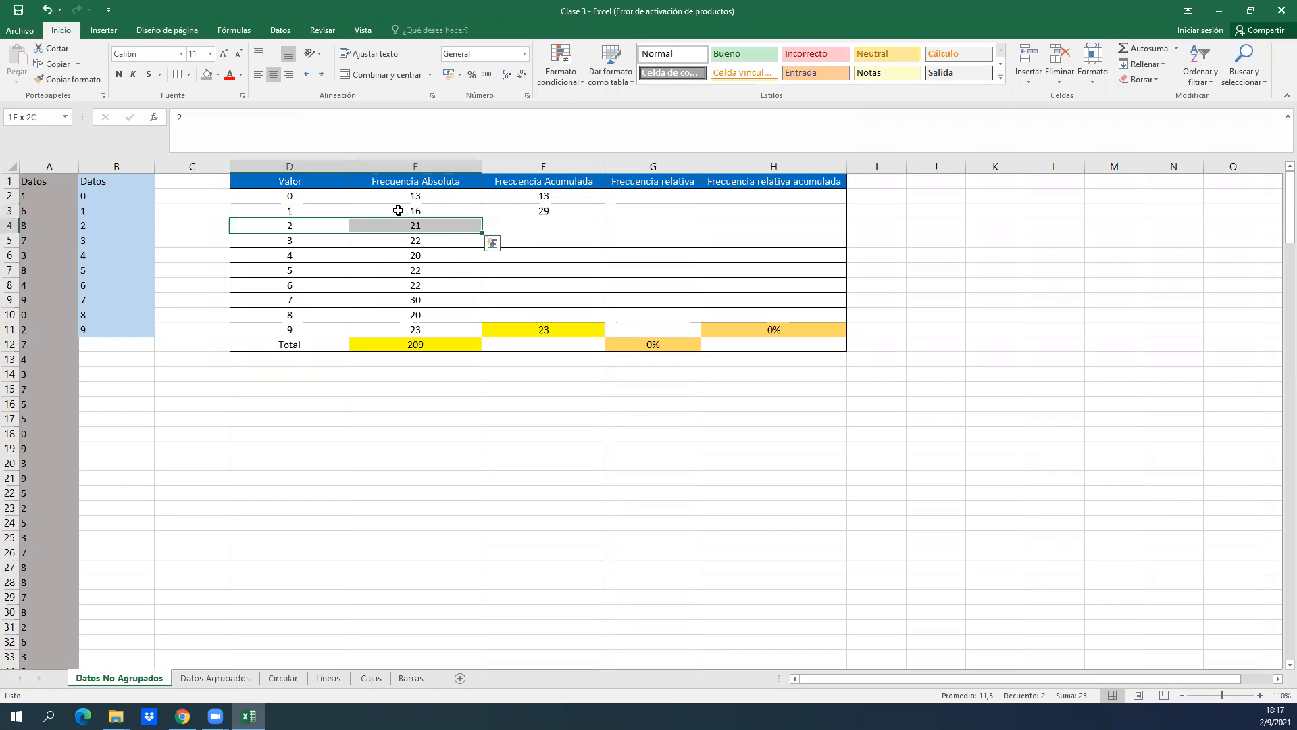
pyautogui.hotkey('shift', 'Right')
pyautogui.click(575, 226)
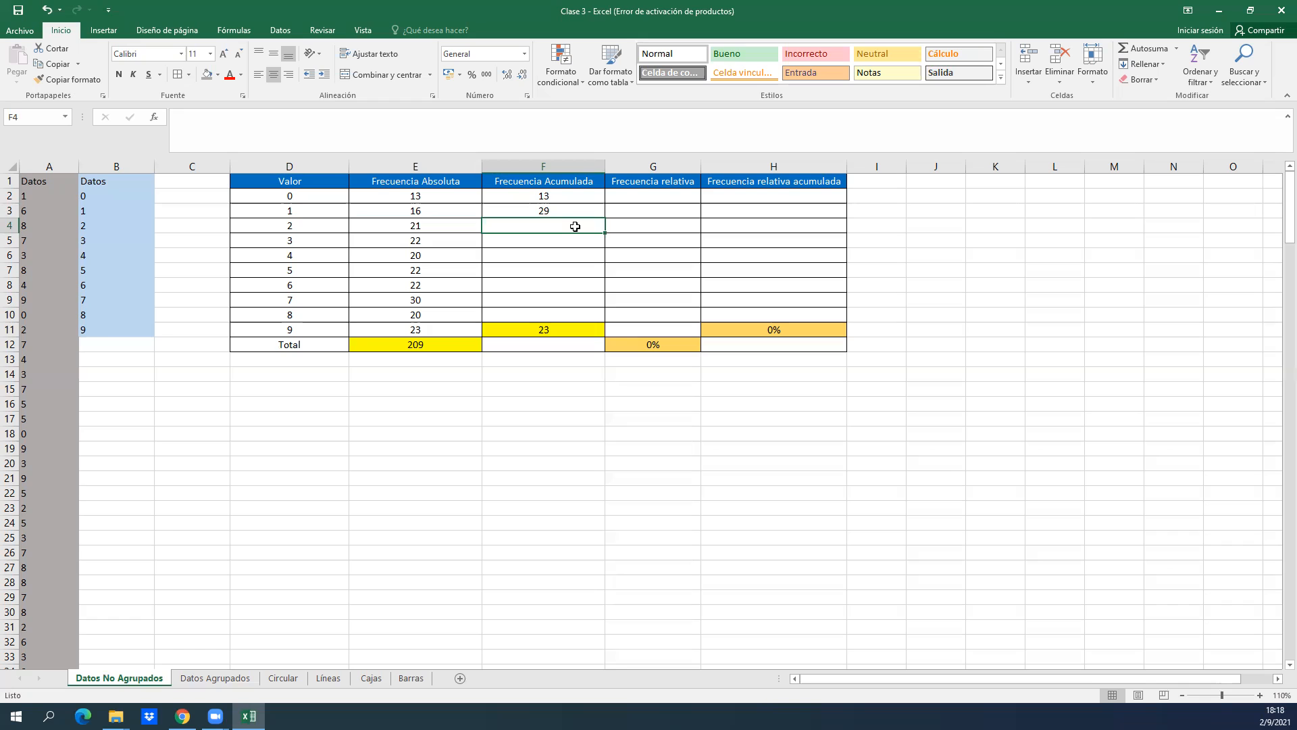
pyautogui.write('=')
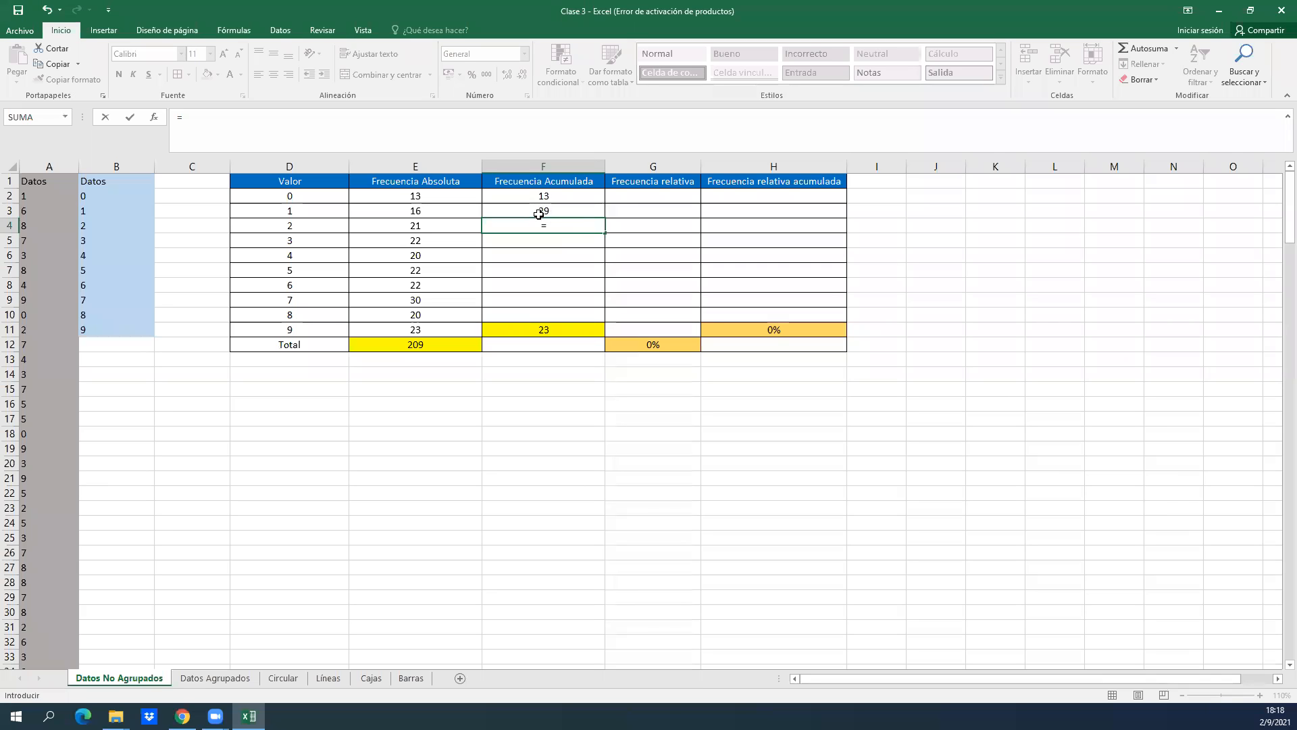
pyautogui.click(573, 212)
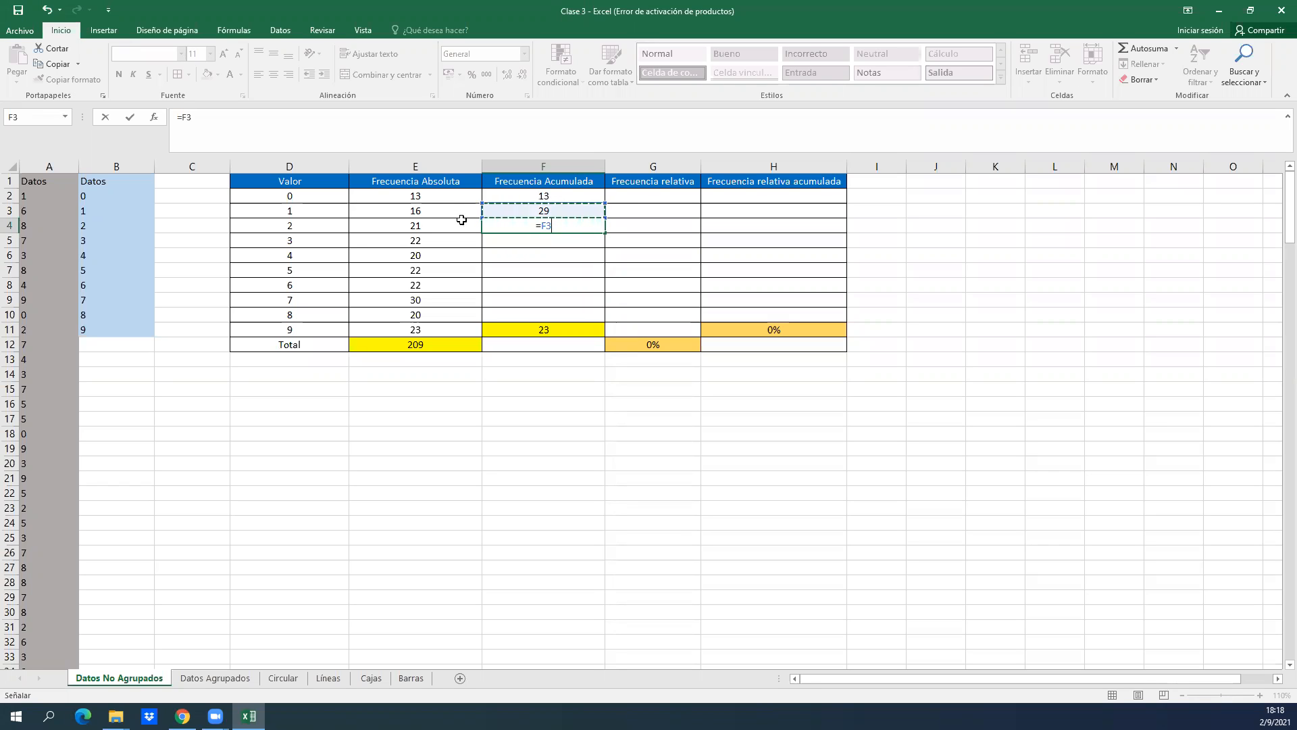
pyautogui.write('+')
pyautogui.click(444, 225)
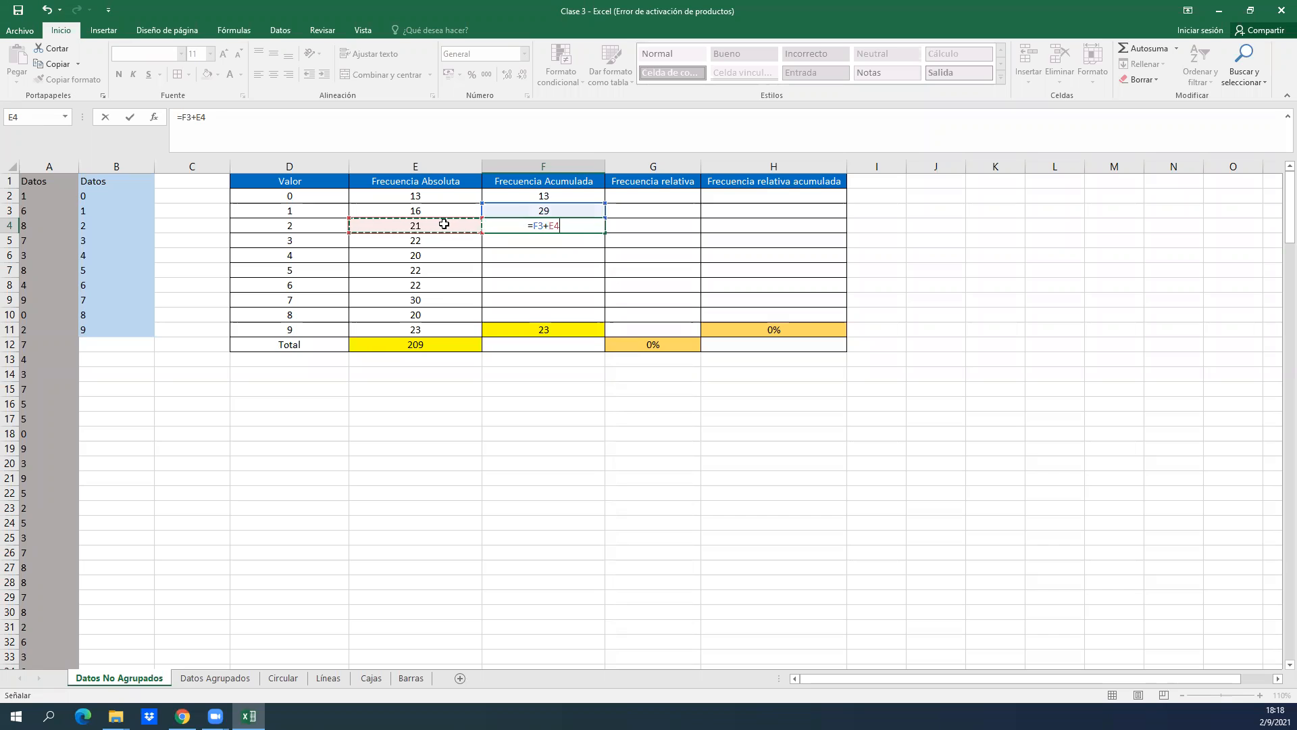
pyautogui.press('Return')
pyautogui.press('Up')
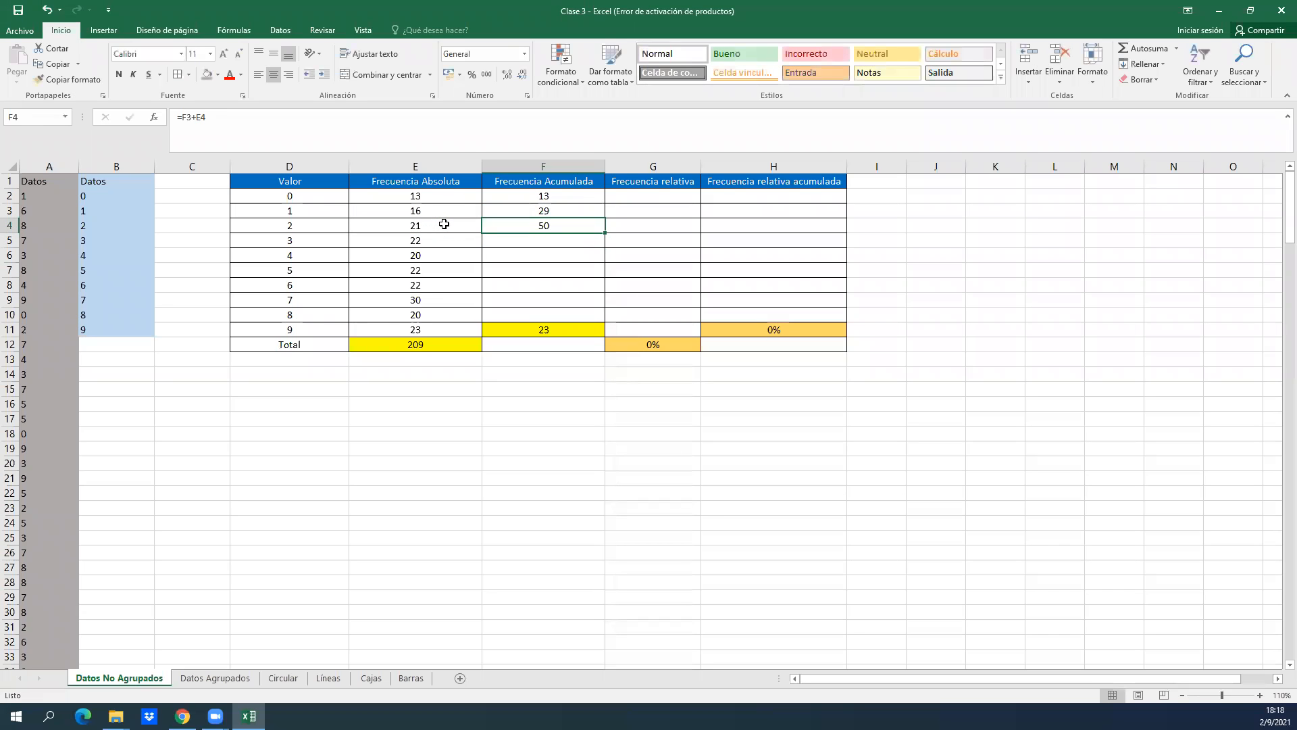
# Enter =F4+E5 in F5 to compute the cumulative frequency for value 3.
pyautogui.press('Down')
pyautogui.press('Left')
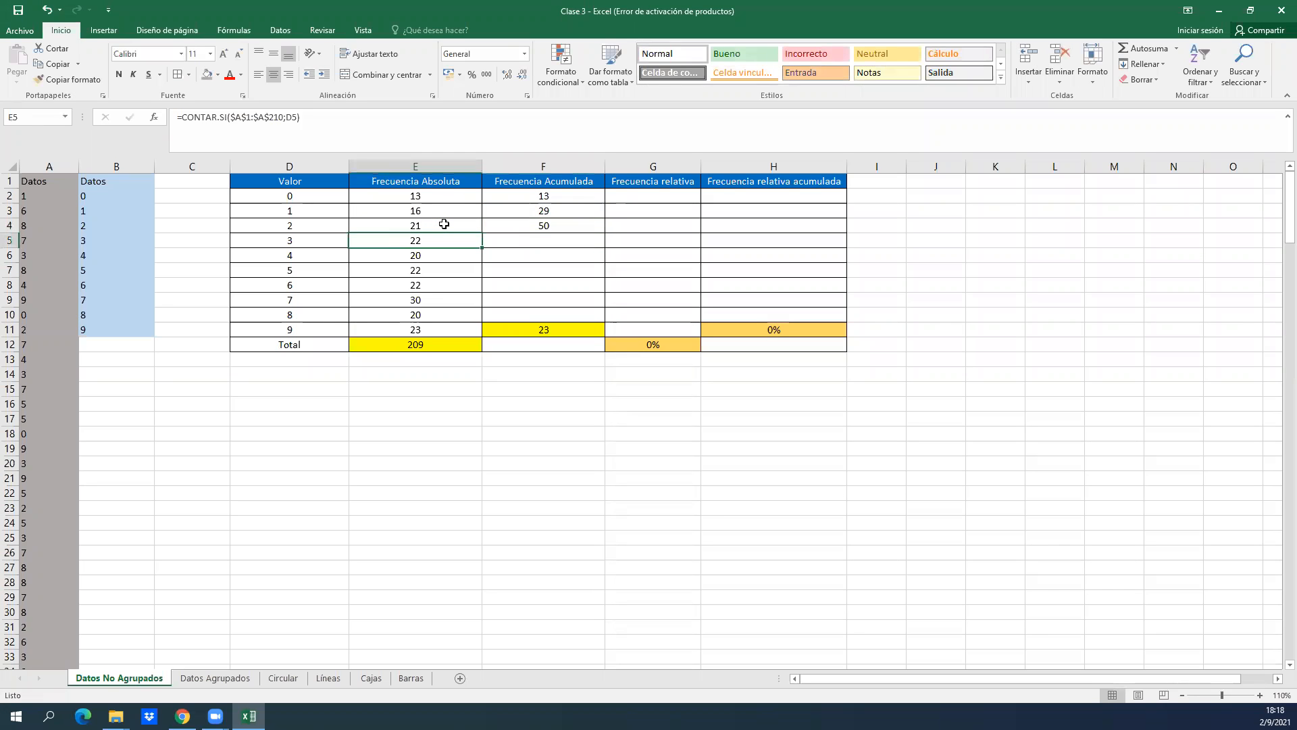
pyautogui.press('Right')
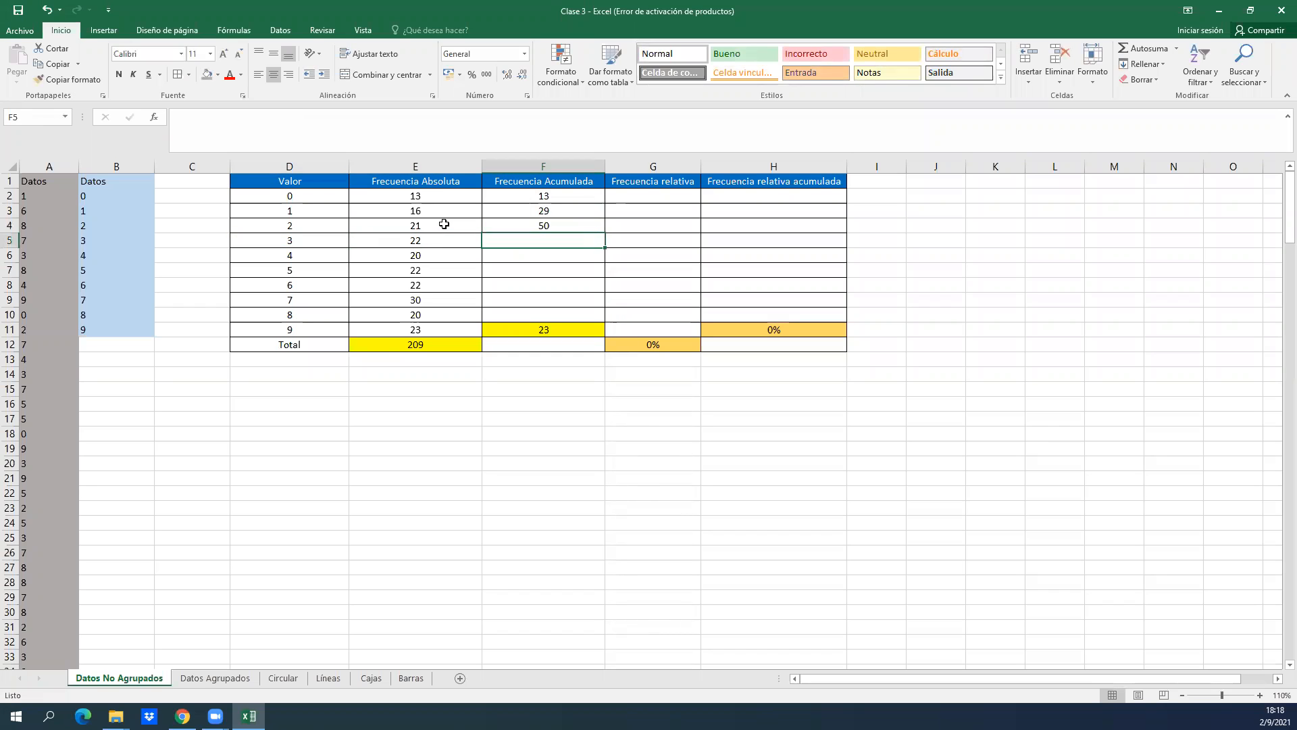
pyautogui.write('=')
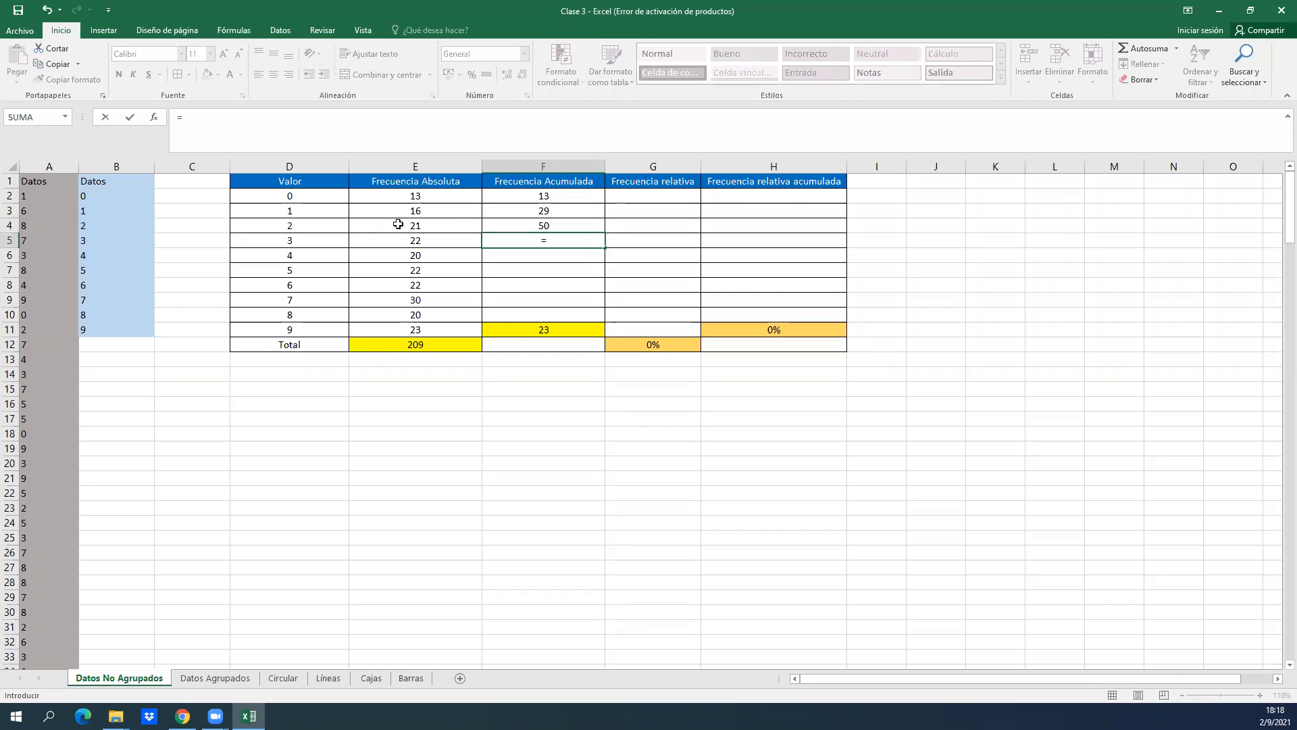
pyautogui.click(532, 227)
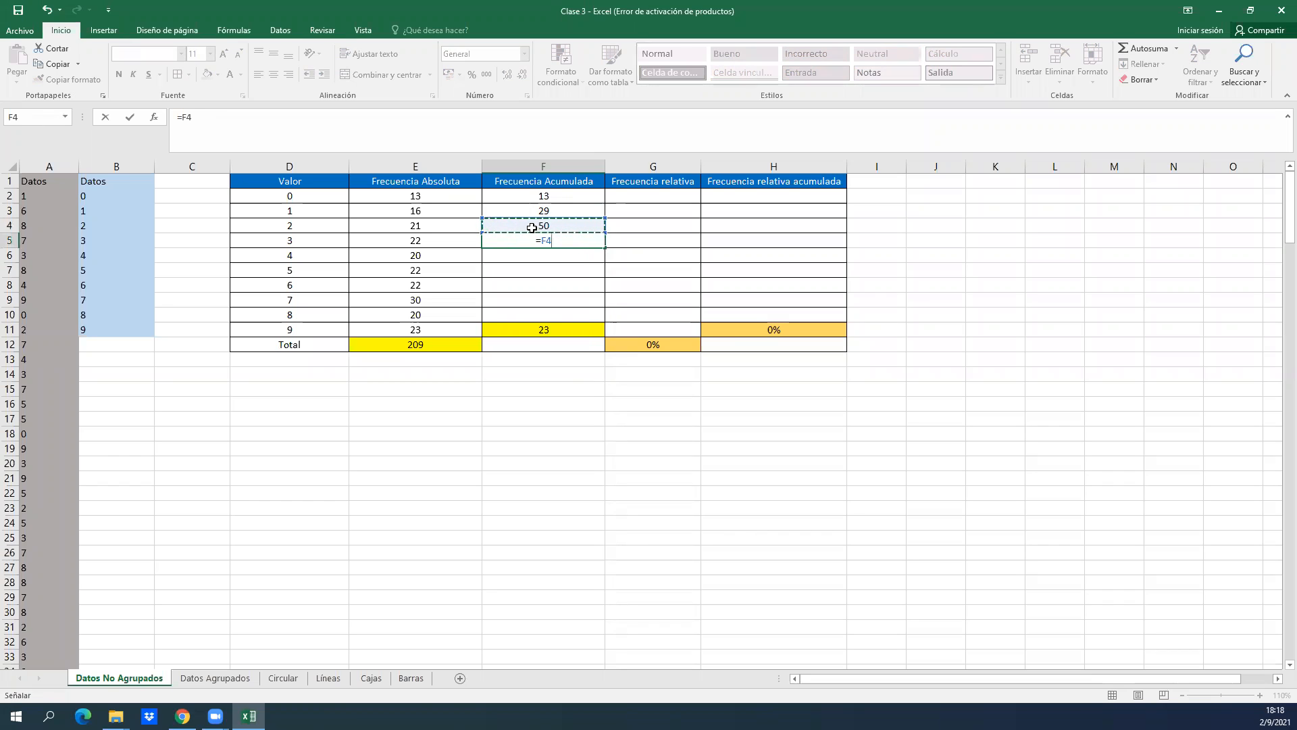
pyautogui.write('+')
pyautogui.click(430, 238)
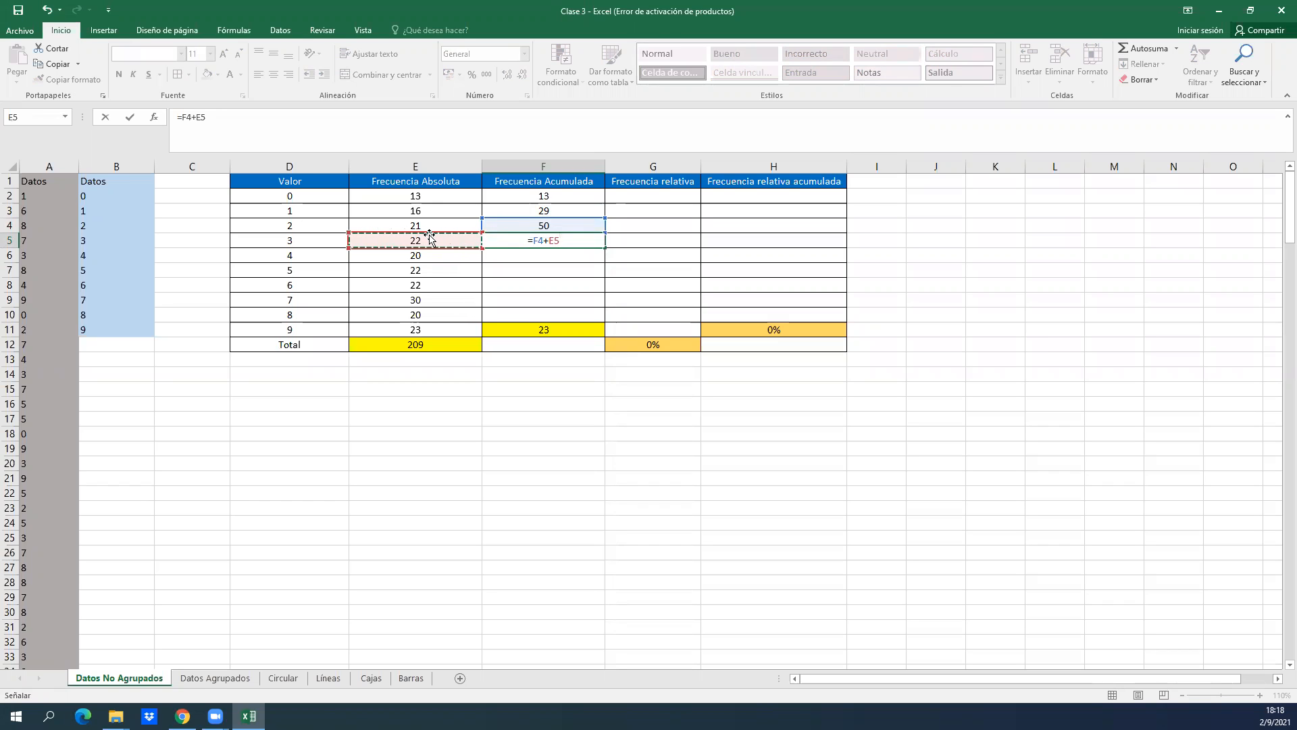
pyautogui.press('Return')
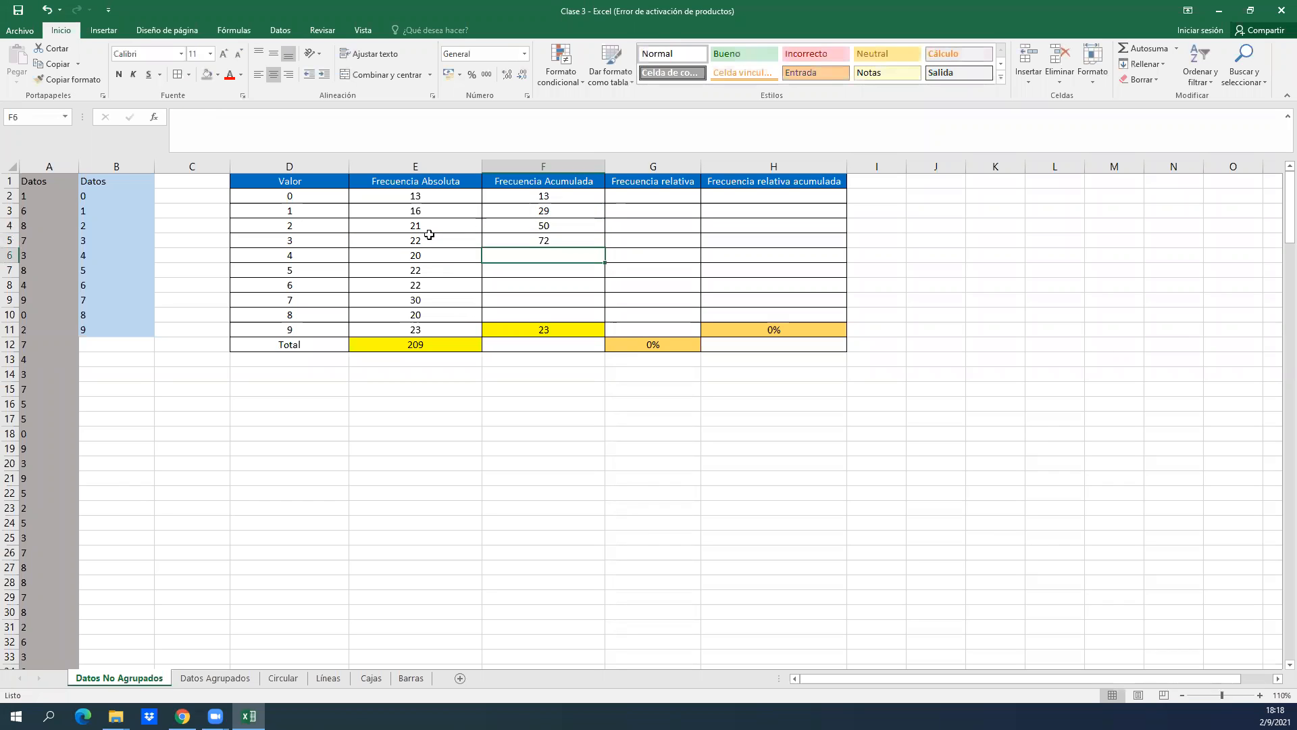
# Enter =F5+E6 in F6 to compute the cumulative frequency for value 4.
pyautogui.press('Down')
pyautogui.press('Left')
pyautogui.press('Up')
pyautogui.press('Right')
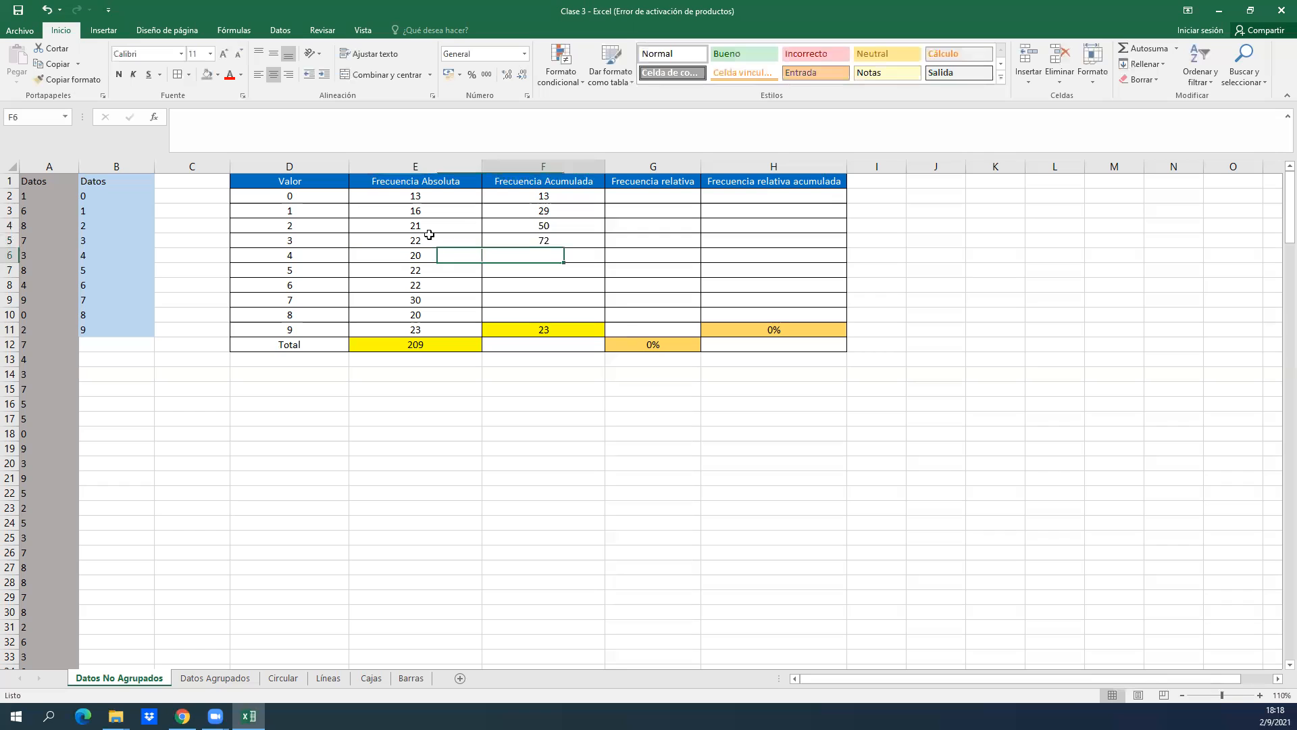
pyautogui.write('=')
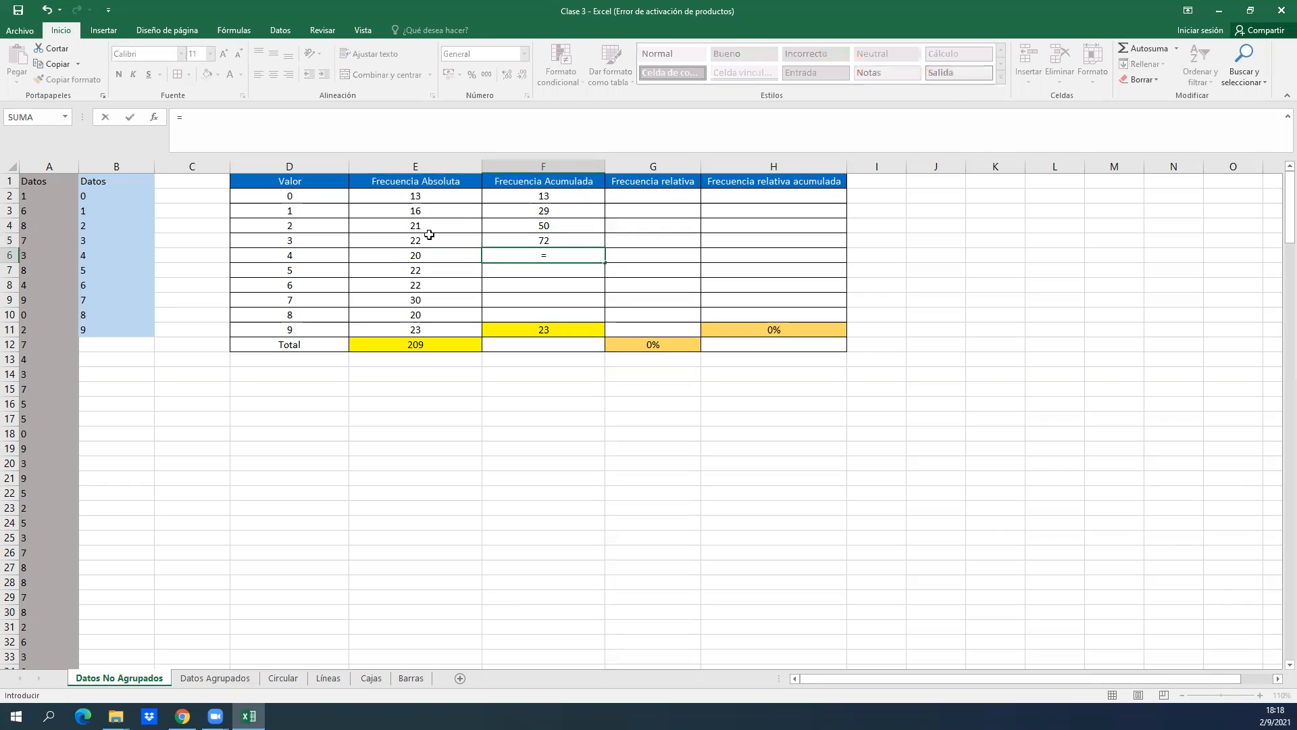
pyautogui.click(528, 239)
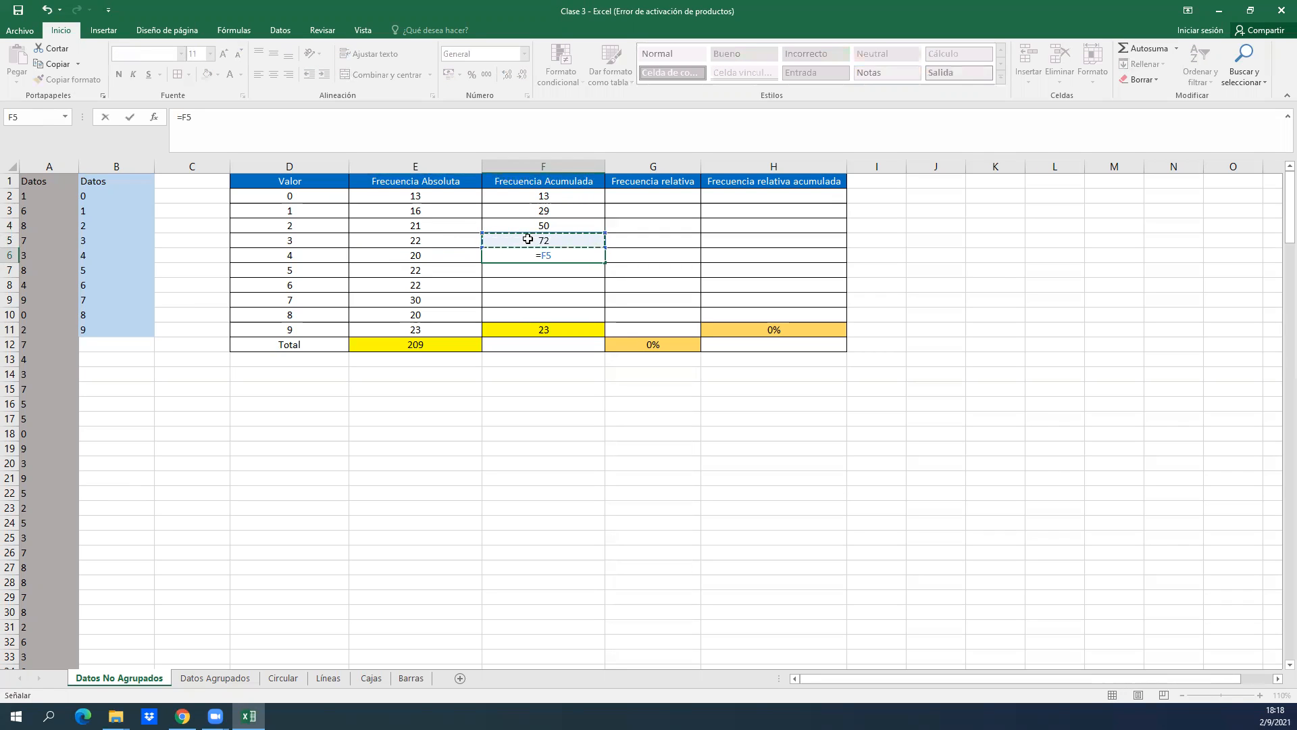
pyautogui.write('+')
pyautogui.click(452, 252)
pyautogui.press('Return')
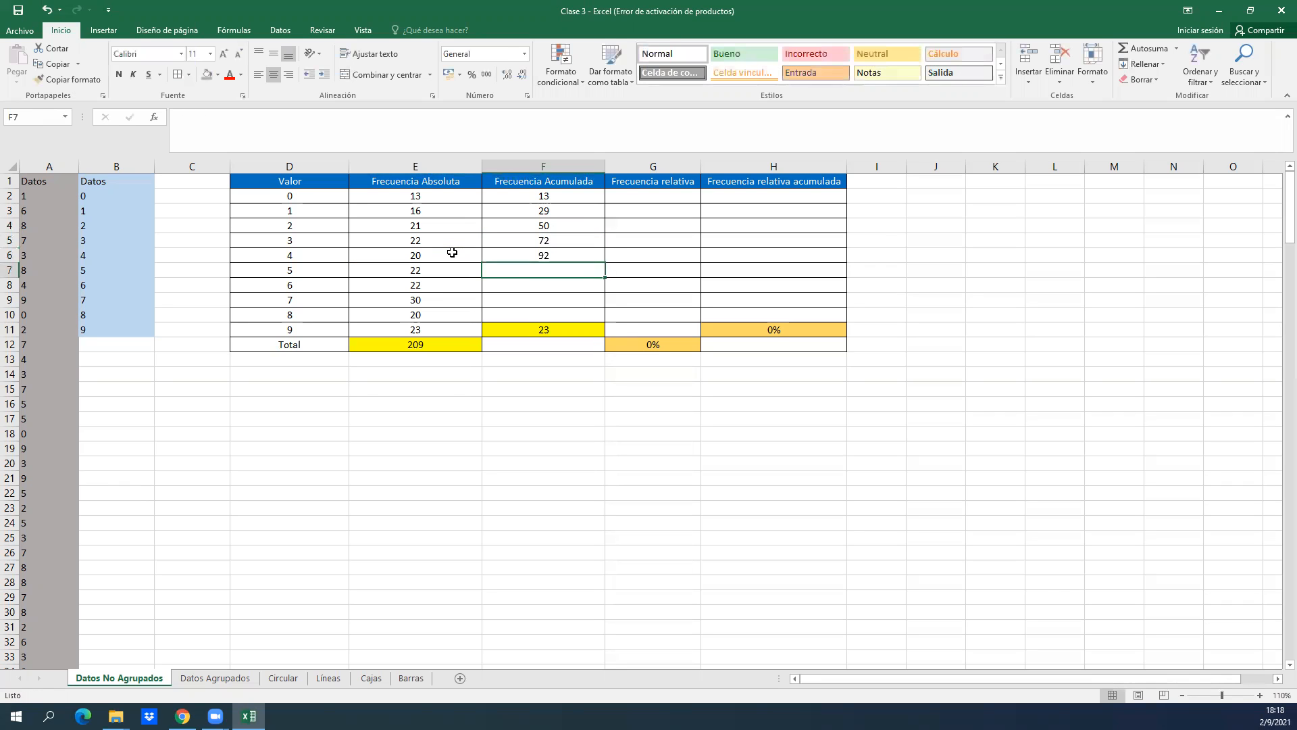
# Fill the cumulative frequency formula from F3 down through F10.
pyautogui.moveTo(563, 210); pyautogui.dragTo(592, 317)
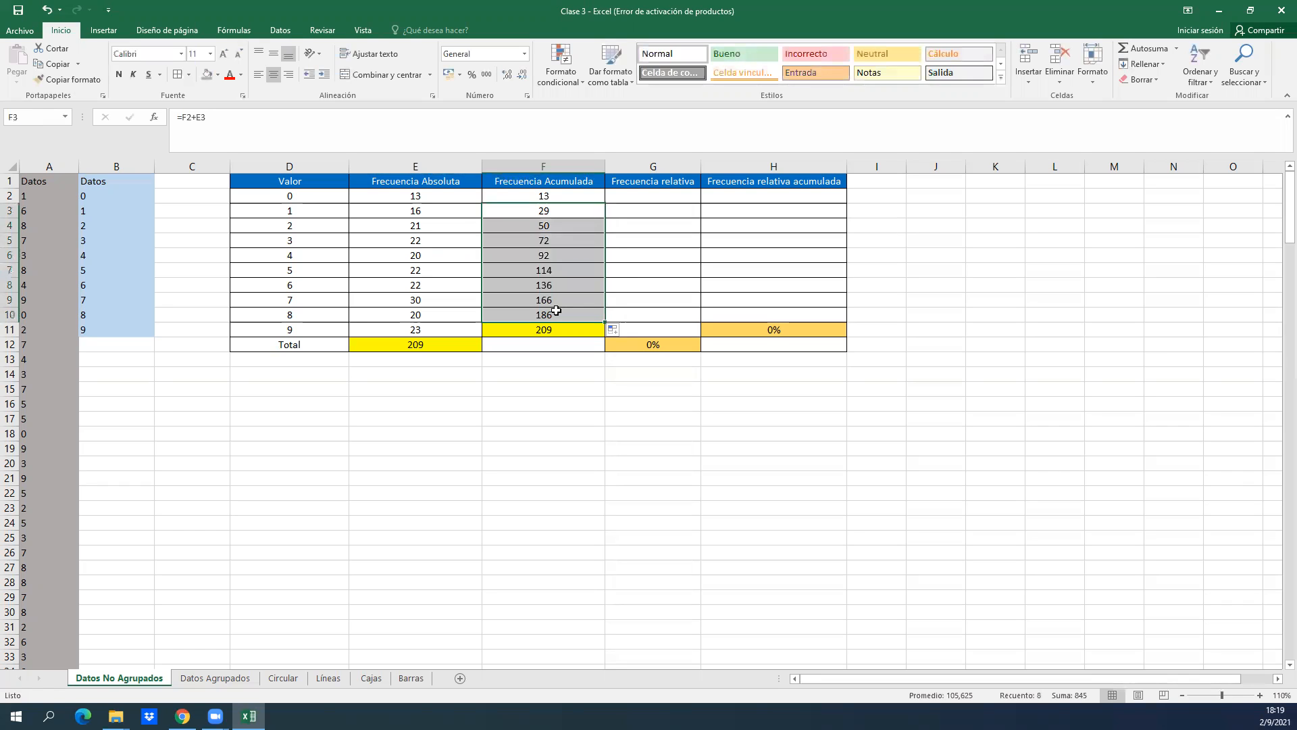
pyautogui.press('Down')
pyautogui.press('Up')
pyautogui.press('Up')
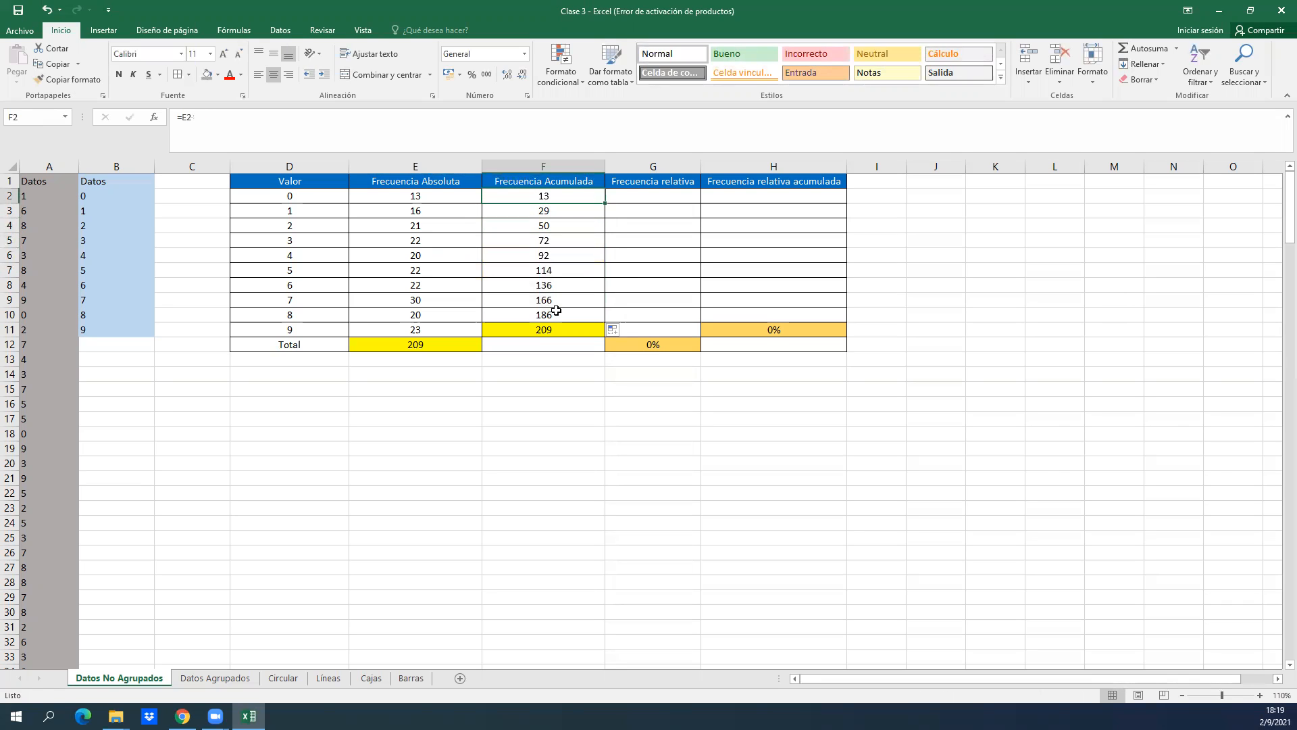
pyautogui.hotkey('ctrl', 'shift', 'Down')
# Inspect the formulas behind the cumulative frequency for value 9 in F11 and the absolute frequency total in E12.
pyautogui.click(552, 331)
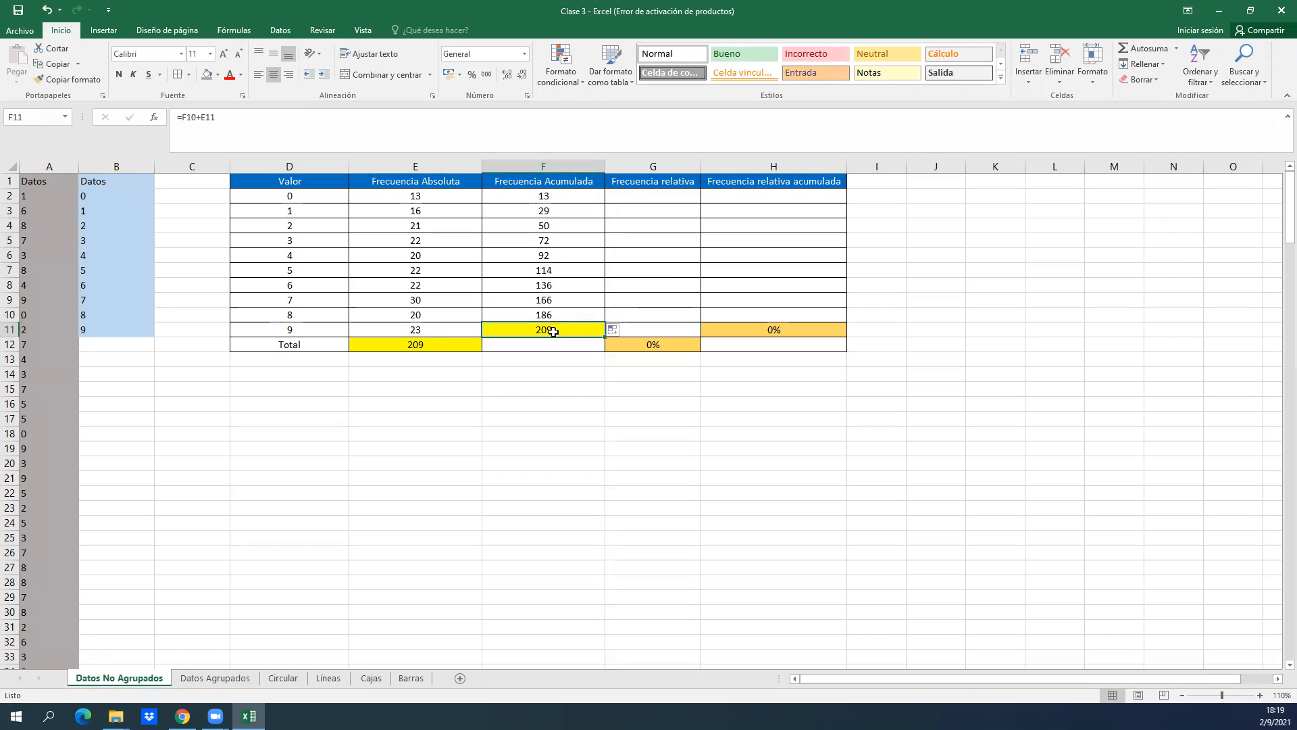
pyautogui.click(320, 327)
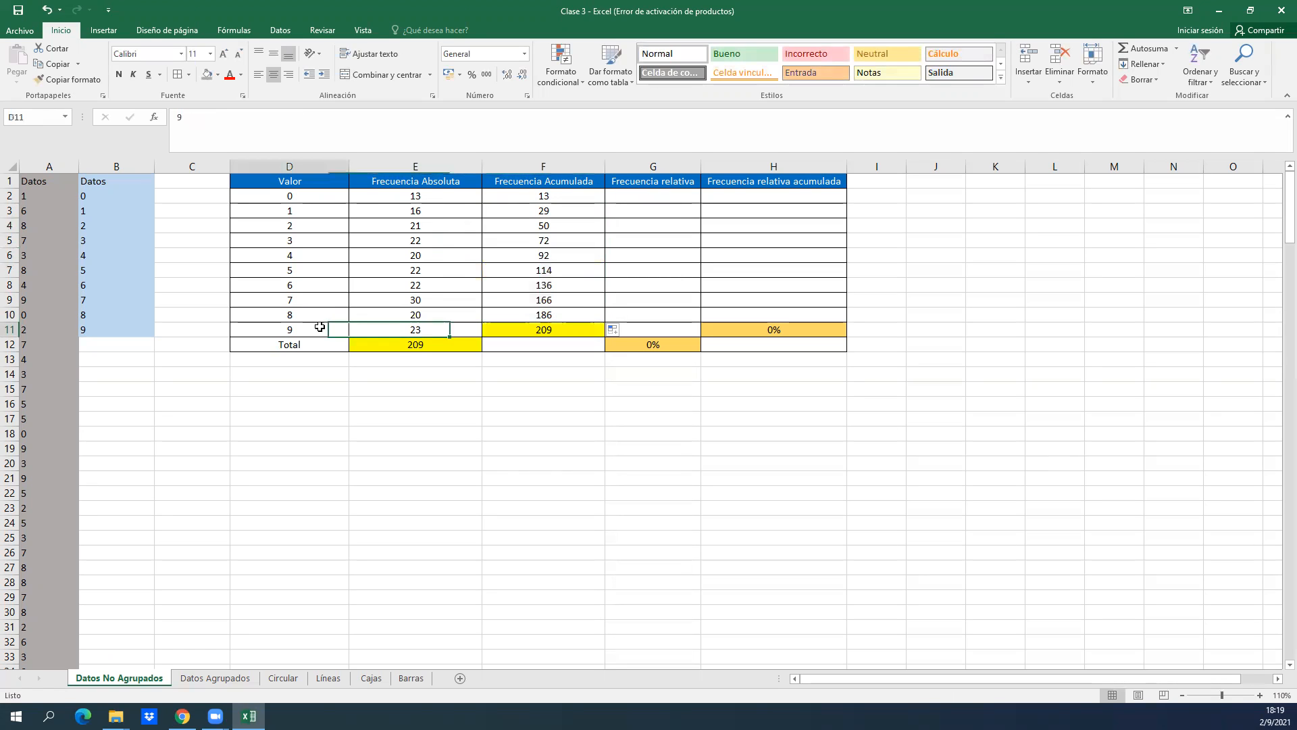
pyautogui.press('Right')
pyautogui.press('Right')
pyautogui.press('Right')
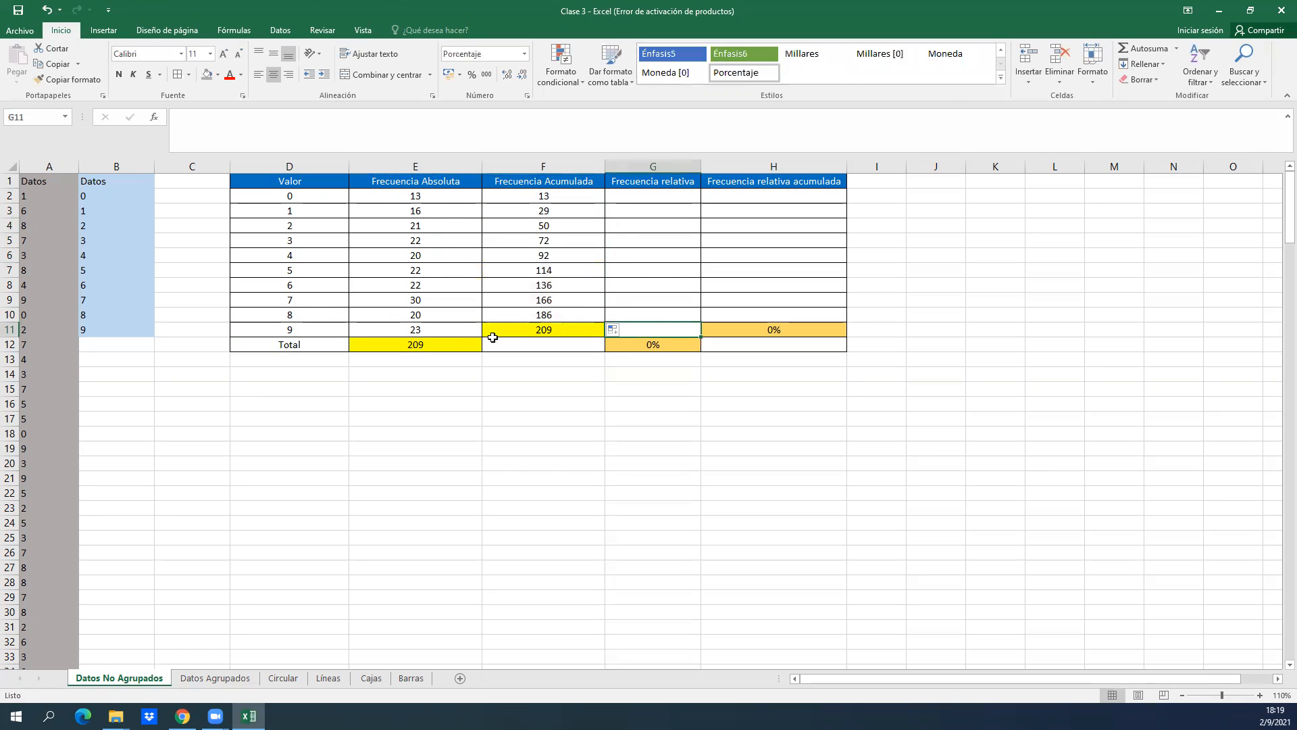
pyautogui.doubleClick(507, 330)
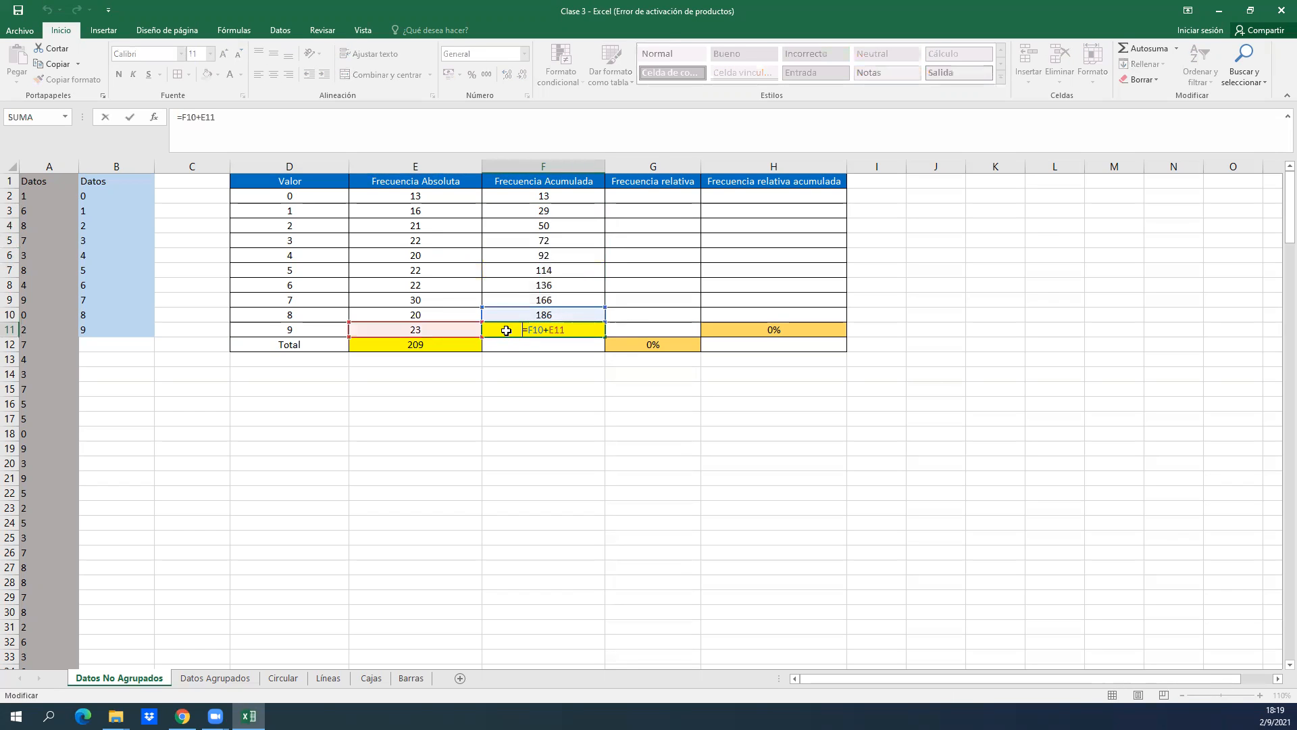
pyautogui.press('Return')
pyautogui.doubleClick(438, 345)
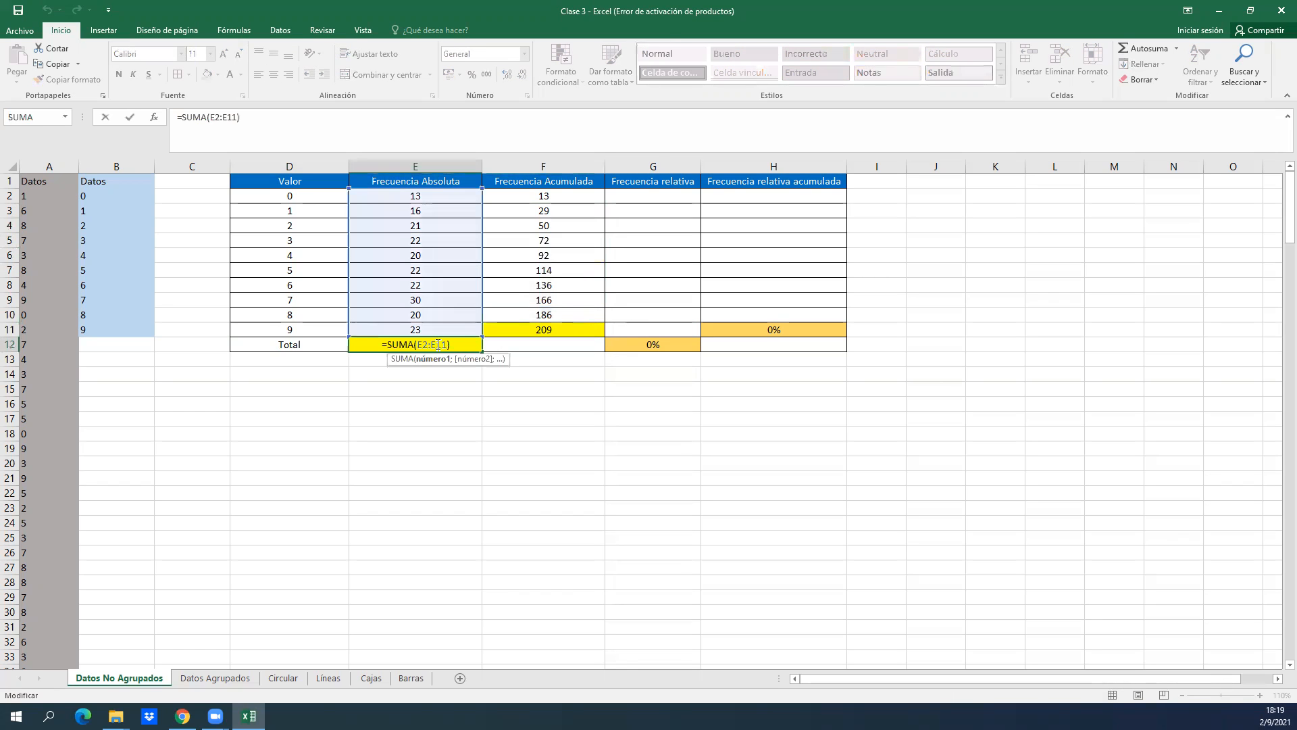
pyautogui.press('Return')
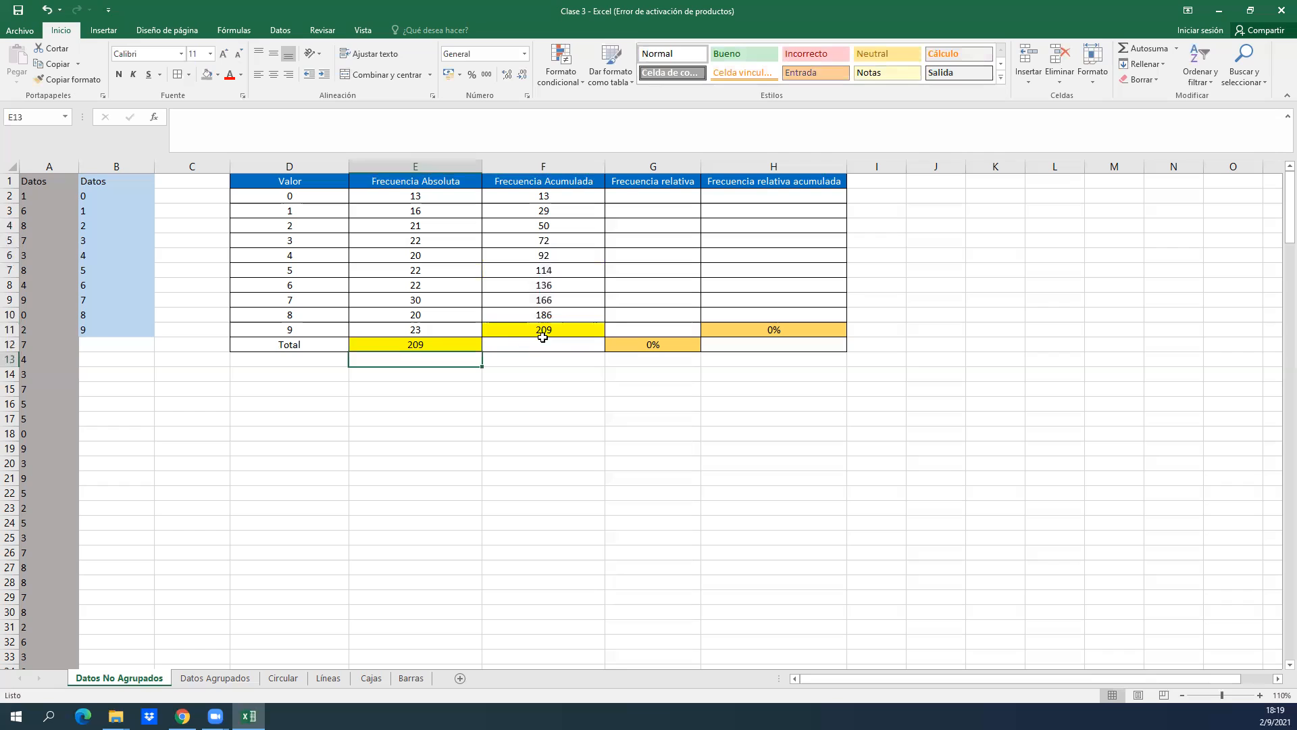
pyautogui.click(543, 335)
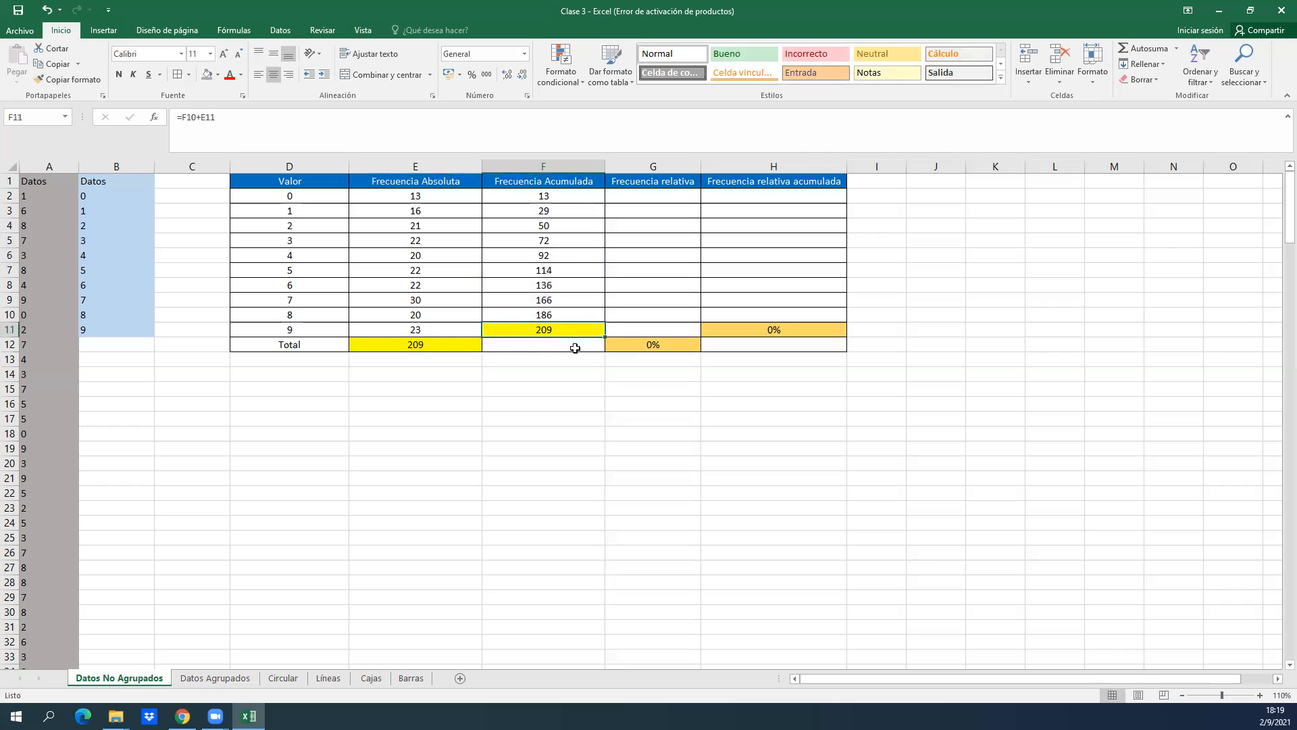
# Compare the absolute frequency total in E12 with the last cumulative frequency in F11.
pyautogui.click(446, 345)
pyautogui.press('Right')
pyautogui.press('Up')
pyautogui.press('Left')
pyautogui.press('Down')
pyautogui.press('Right')
pyautogui.press('Up')
pyautogui.press('Right')
pyautogui.press('Left')
pyautogui.press('Left')
pyautogui.press('Down')
pyautogui.press('Right')
pyautogui.press('Up')
pyautogui.press('Left')
pyautogui.press('Down')
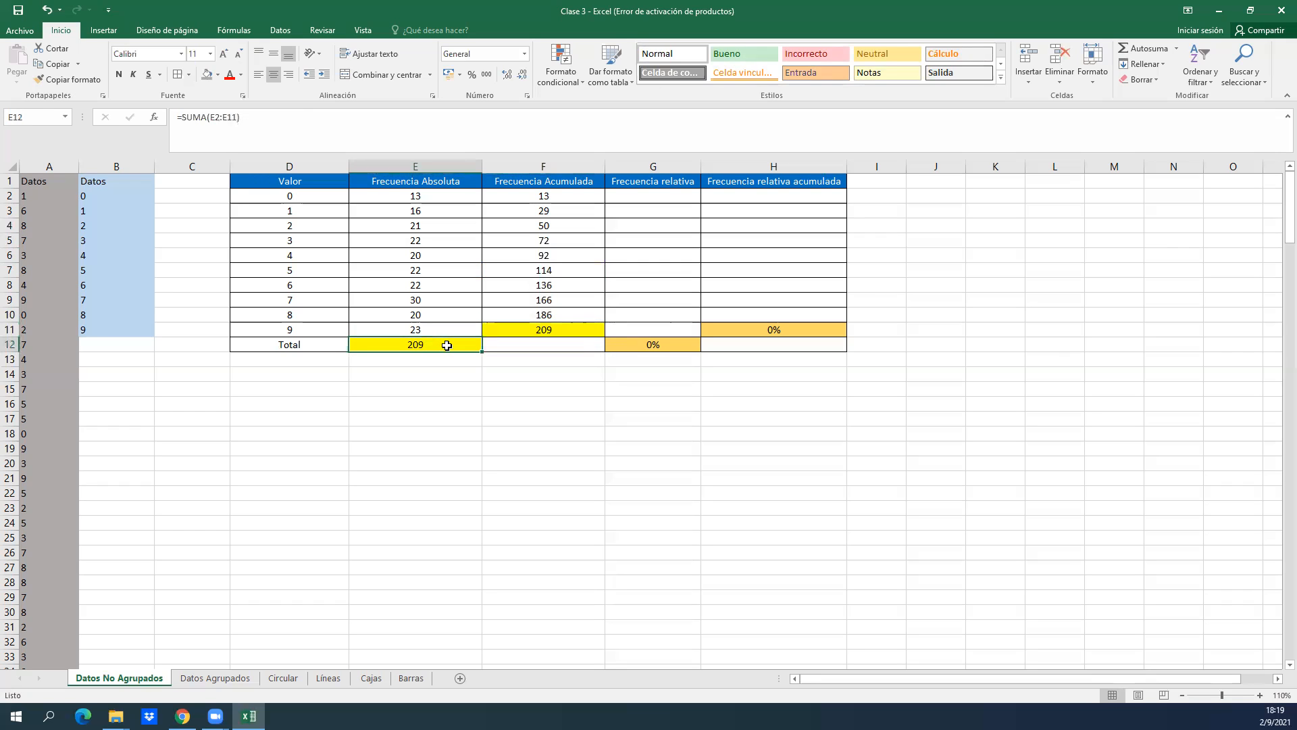
pyautogui.press('Right')
pyautogui.press('Up')
pyautogui.press('Right')
pyautogui.press('Left')
pyautogui.press('Right')
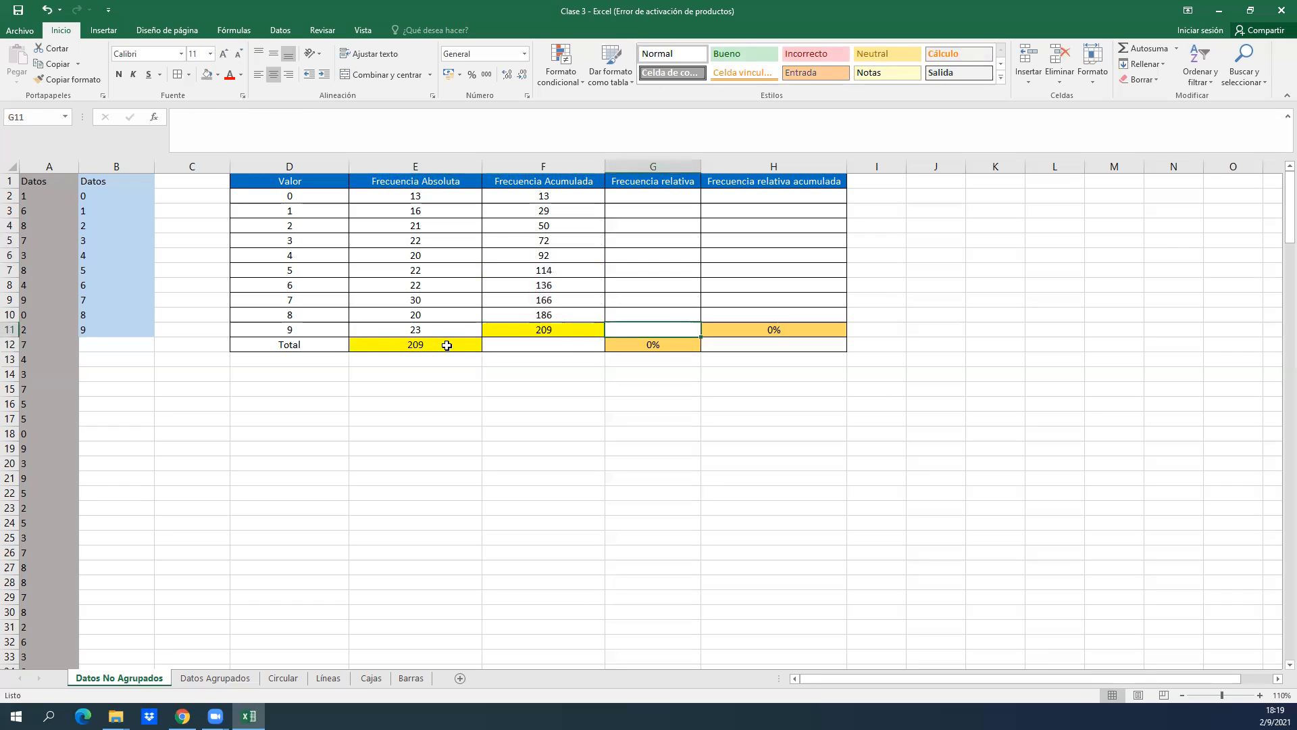
pyautogui.press('Left')
pyautogui.press('Left')
pyautogui.press('Down')
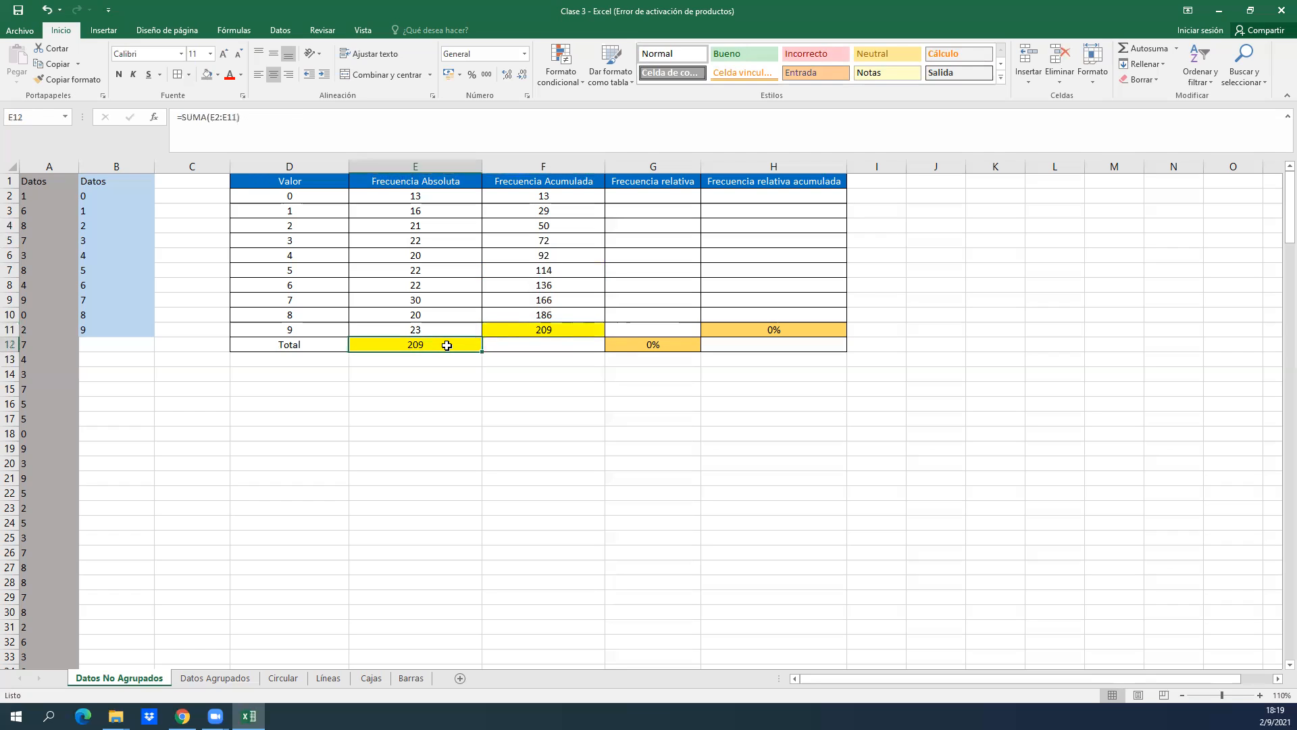
pyautogui.press('Right')
pyautogui.press('Up')
pyautogui.press('Left')
pyautogui.press('Down')
pyautogui.press('Up')
pyautogui.press('Right')
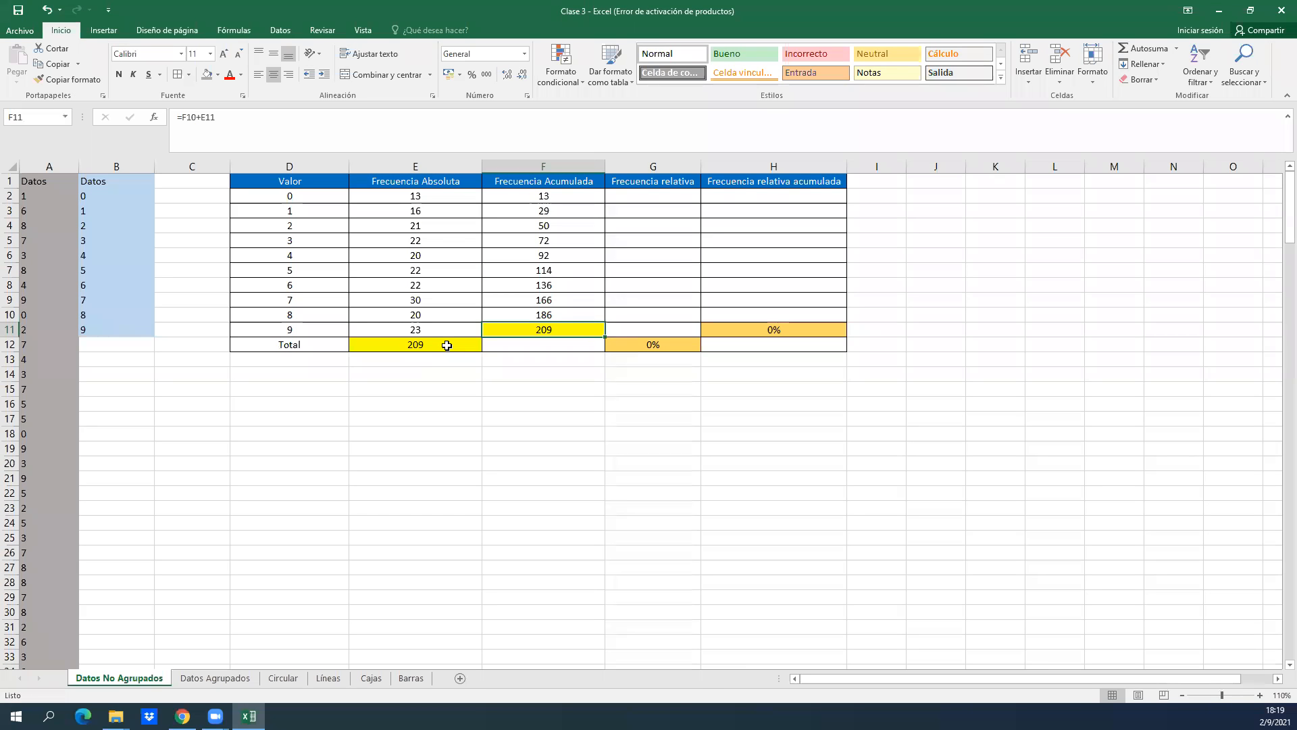
# Examine the start of the Frecuencia relativa column and the absolute frequencies for values 0, 1 and 2.
pyautogui.press('Right')
pyautogui.press('Right')
pyautogui.press('Up')
pyautogui.press('Up')
pyautogui.press('Up')
pyautogui.press('Up')
pyautogui.press('Up')
pyautogui.press('Up')
pyautogui.press('Up')
pyautogui.press('Up')
pyautogui.press('Up')
pyautogui.press('Left')
pyautogui.press('Left')
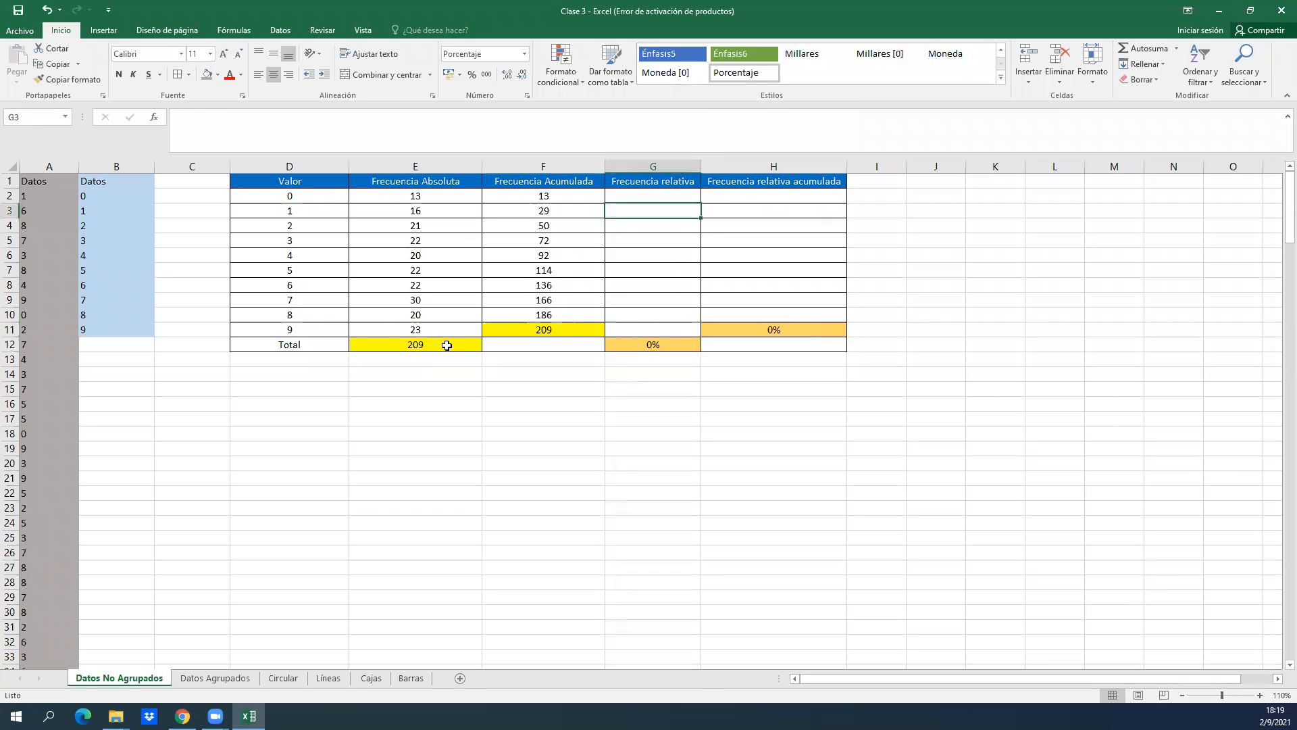
pyautogui.press('Right')
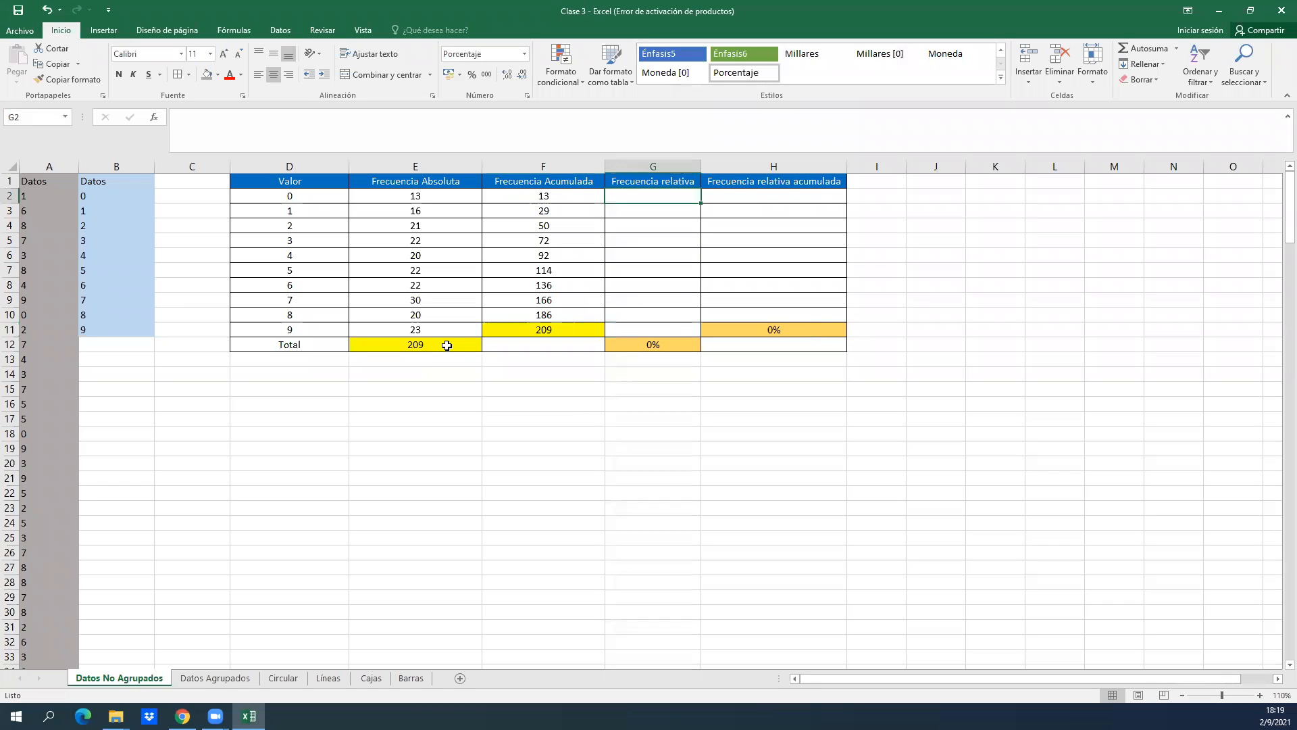
pyautogui.press('Left')
pyautogui.press('Left')
pyautogui.press('Right')
pyautogui.press('Left')
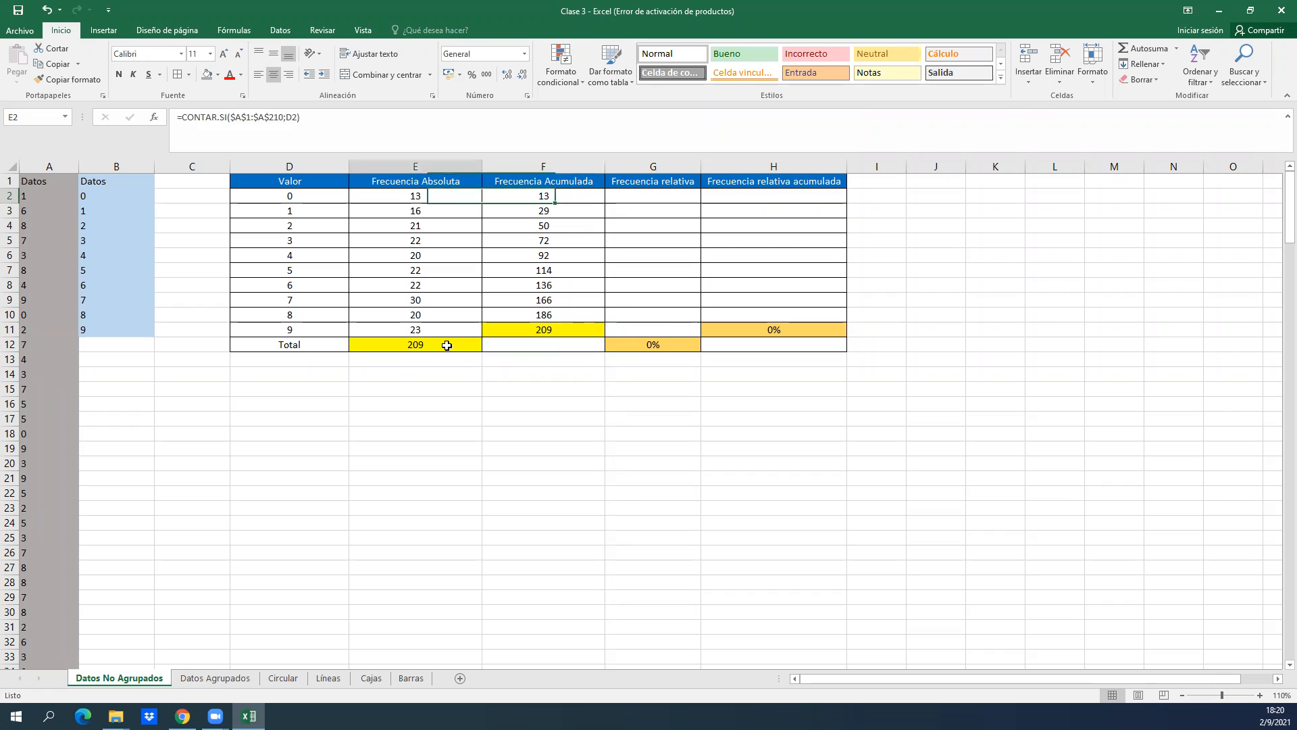
pyautogui.press('Left')
pyautogui.press('Down')
pyautogui.press('Right')
pyautogui.press('Left')
pyautogui.press('Right')
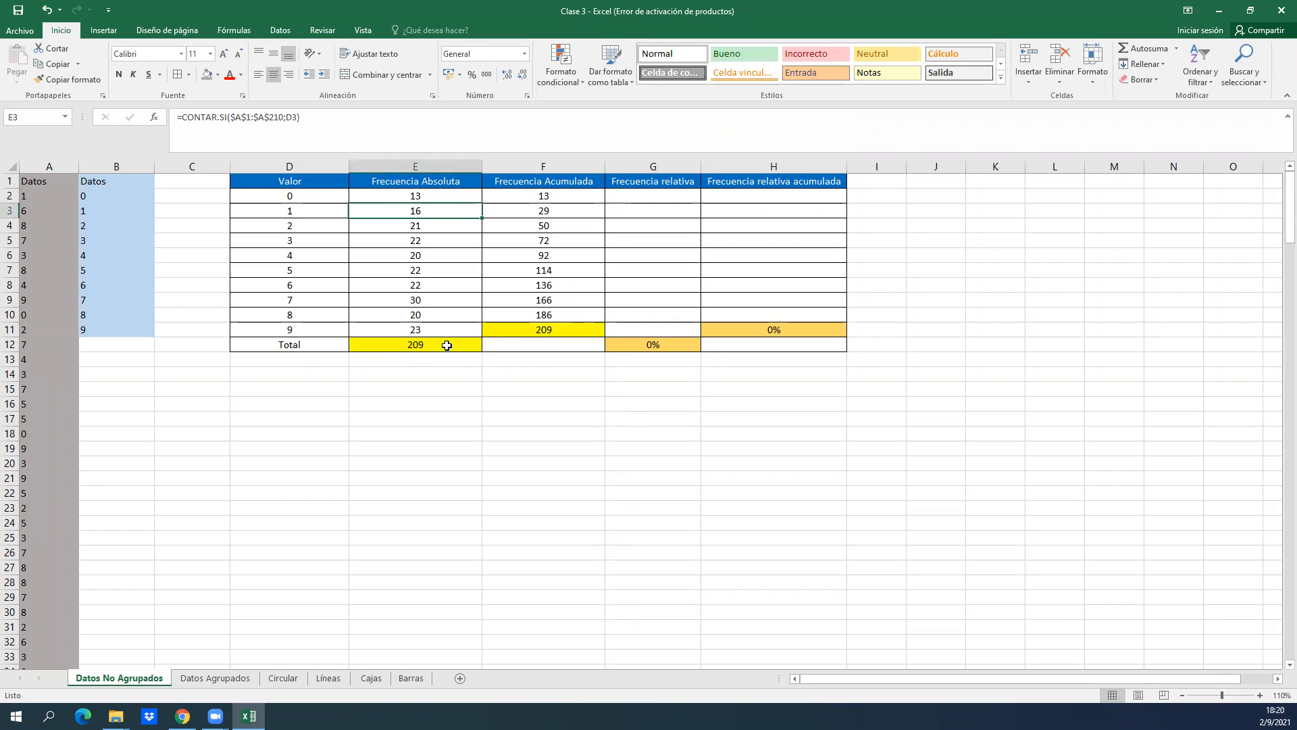
pyautogui.press('Left')
pyautogui.press('Down')
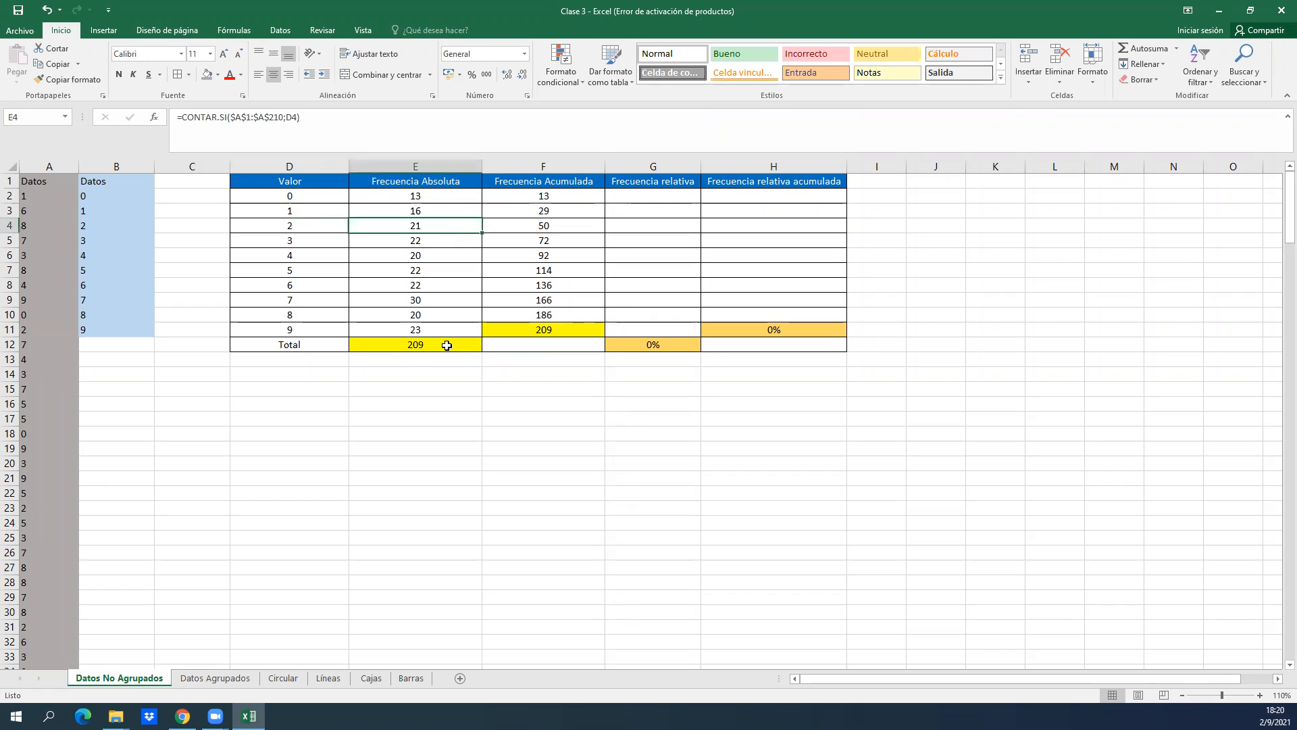
pyautogui.press('Right')
pyautogui.press('Left')
pyautogui.press('Left')
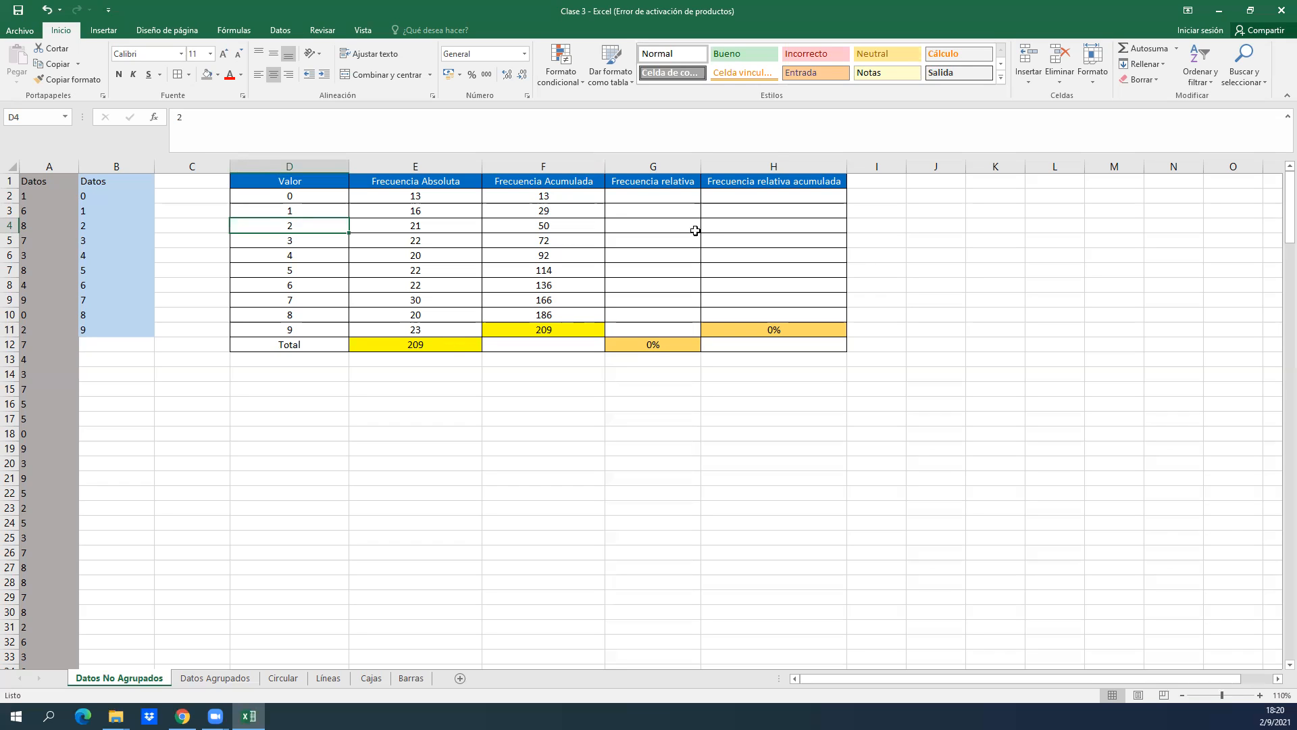
# Enter =E2/E12 in G2 to compute the relative frequency for value 0.
pyautogui.click(677, 211)
pyautogui.press('Up')
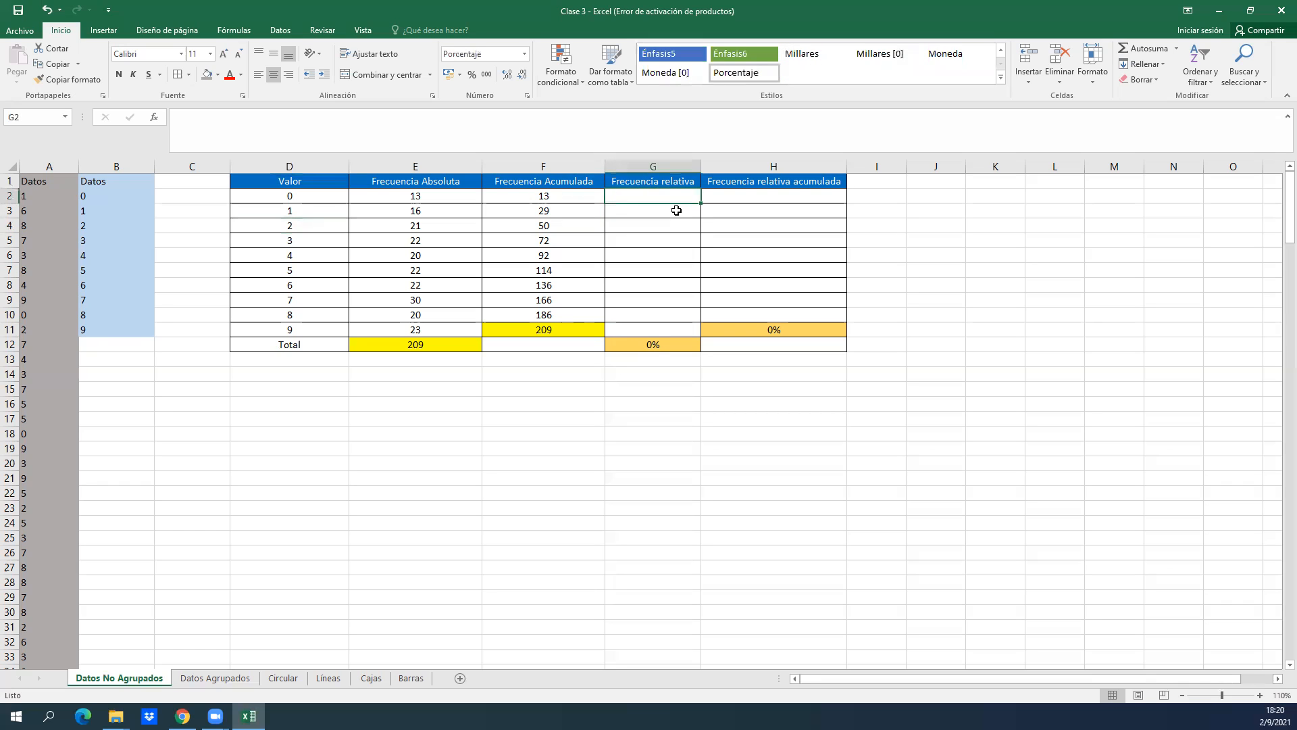
pyautogui.write('=')
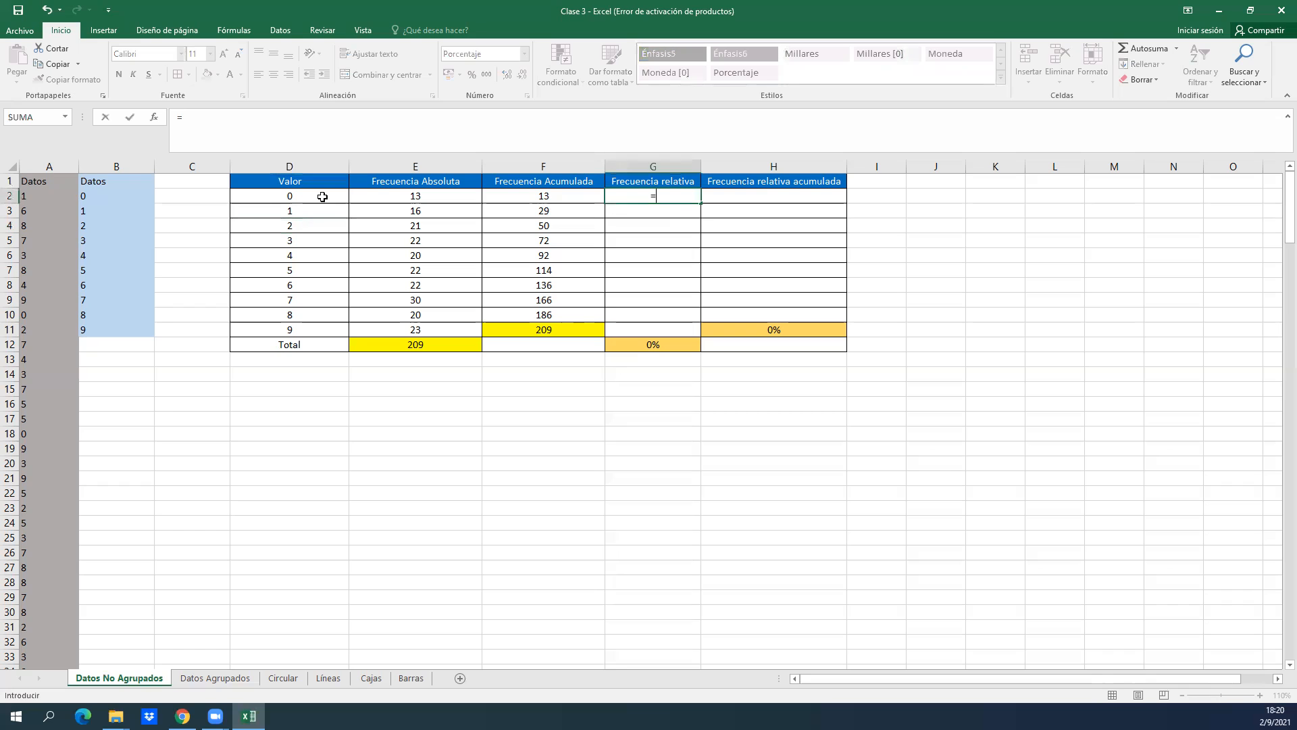
pyautogui.click(418, 195)
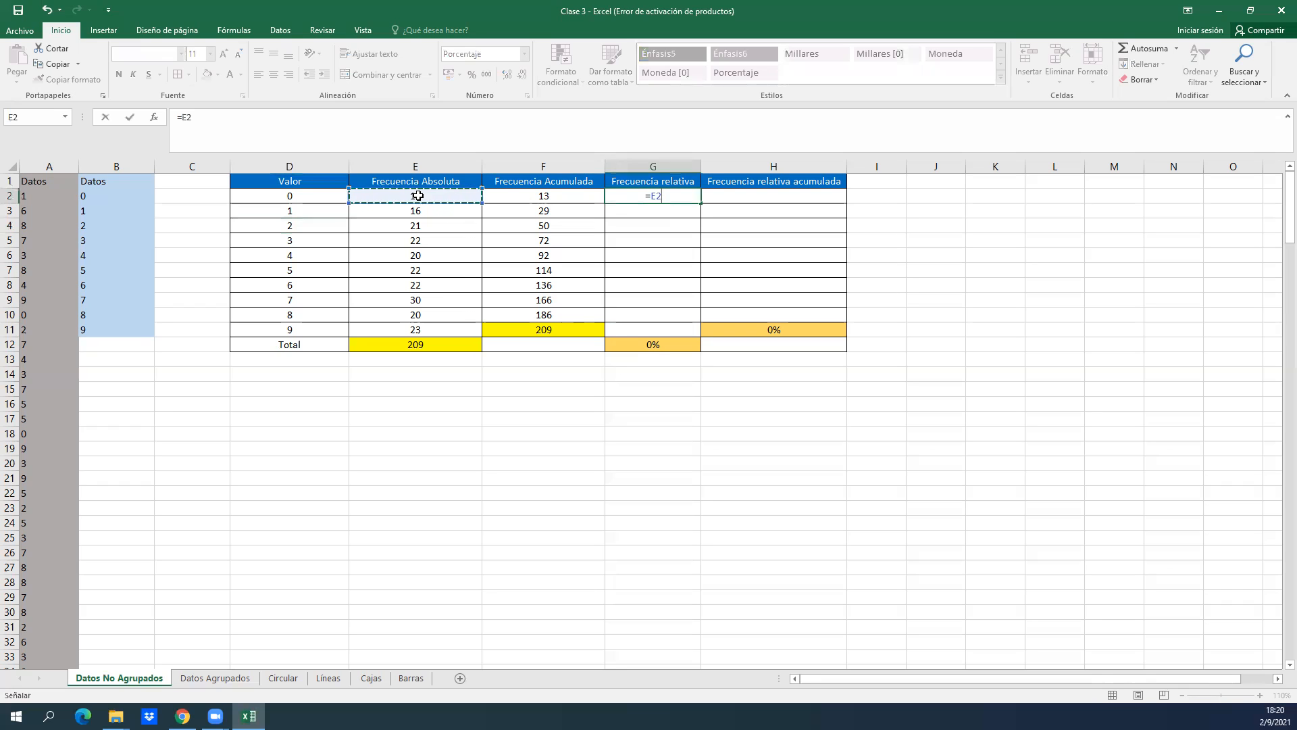
pyautogui.write('/')
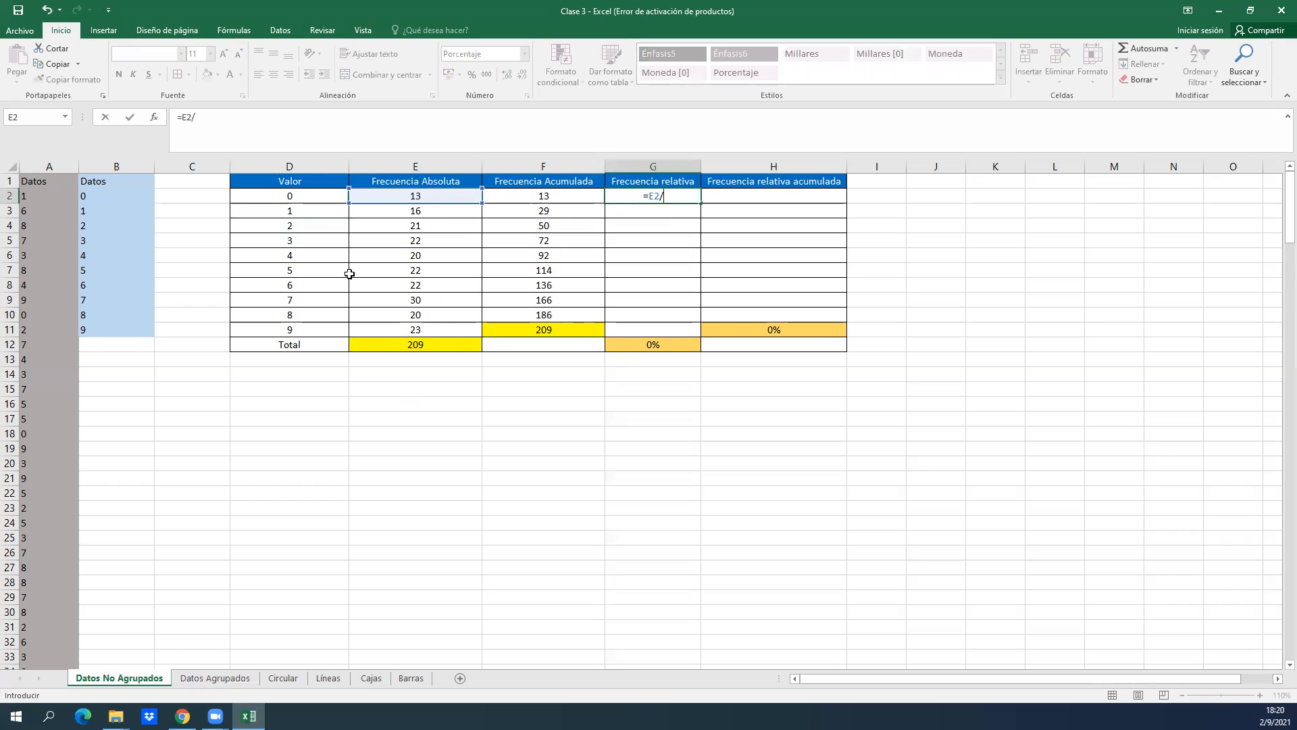
pyautogui.click(450, 343)
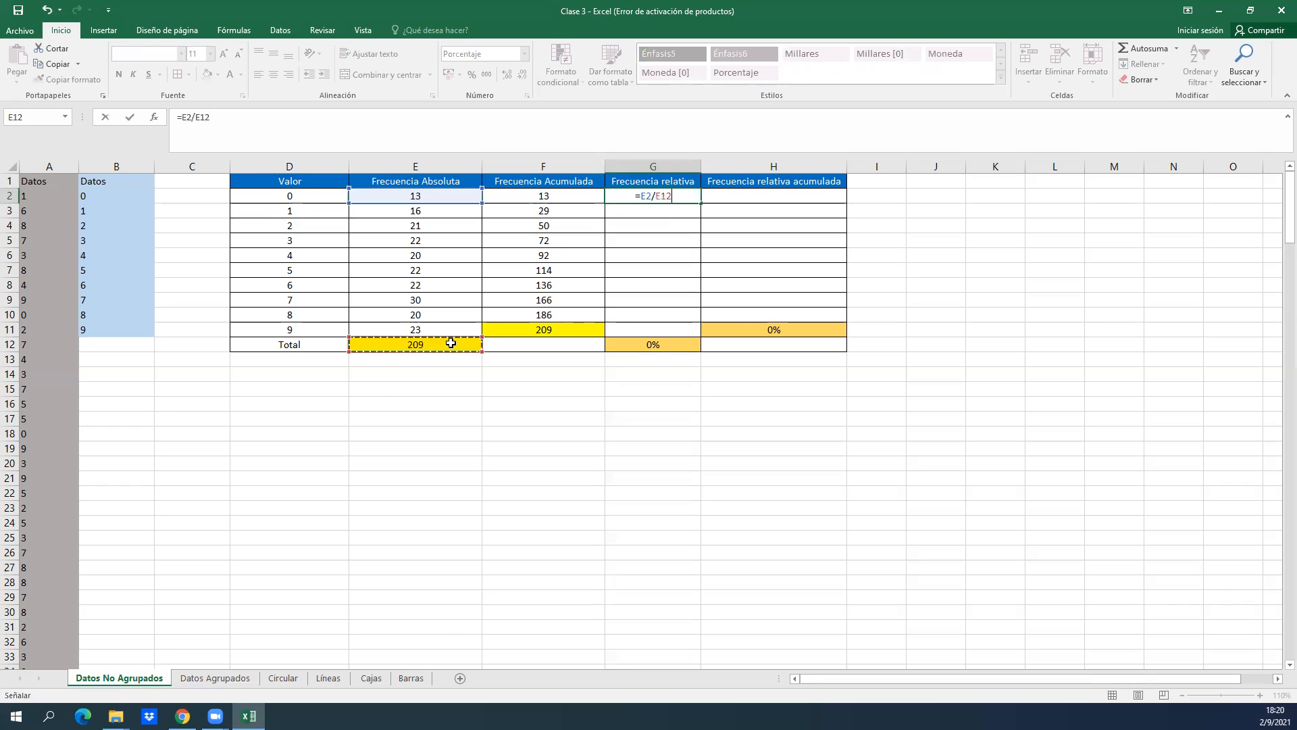
pyautogui.press('Return')
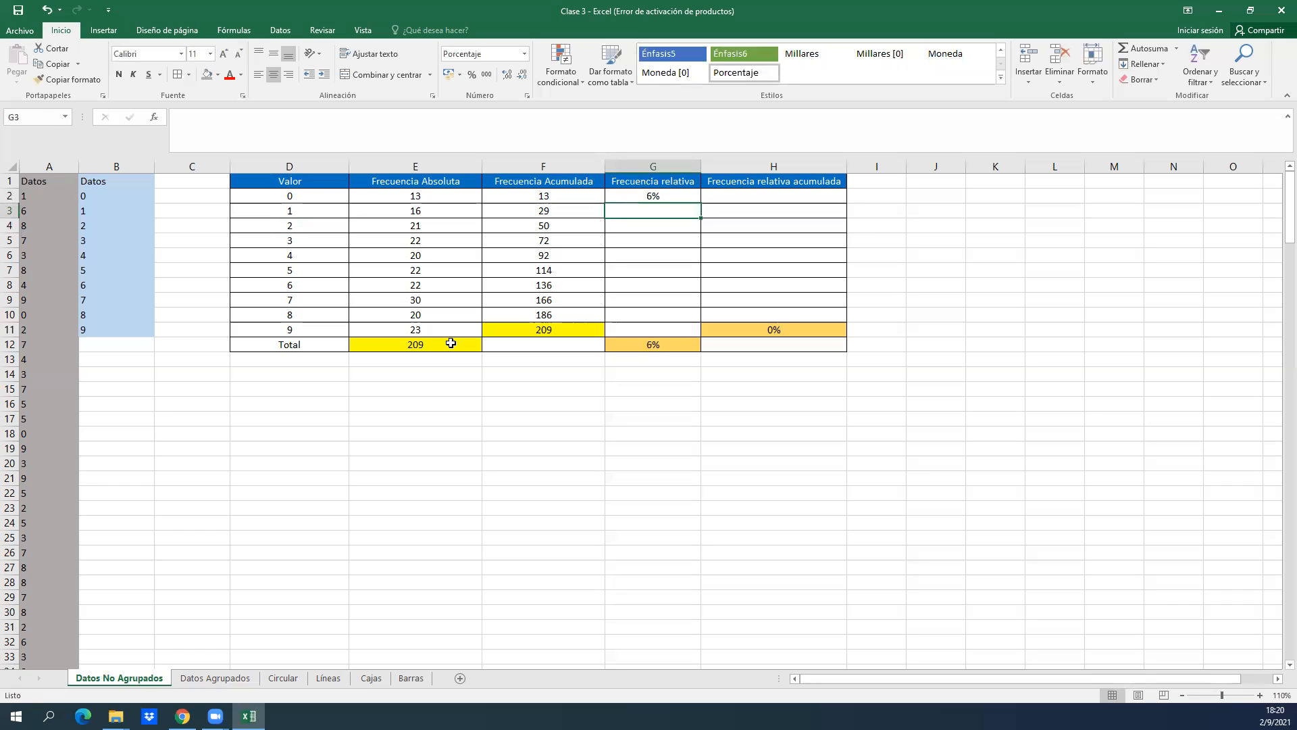
# Enter =E3/E12 in G3 to compute the relative frequency for value 1.
pyautogui.write('=')
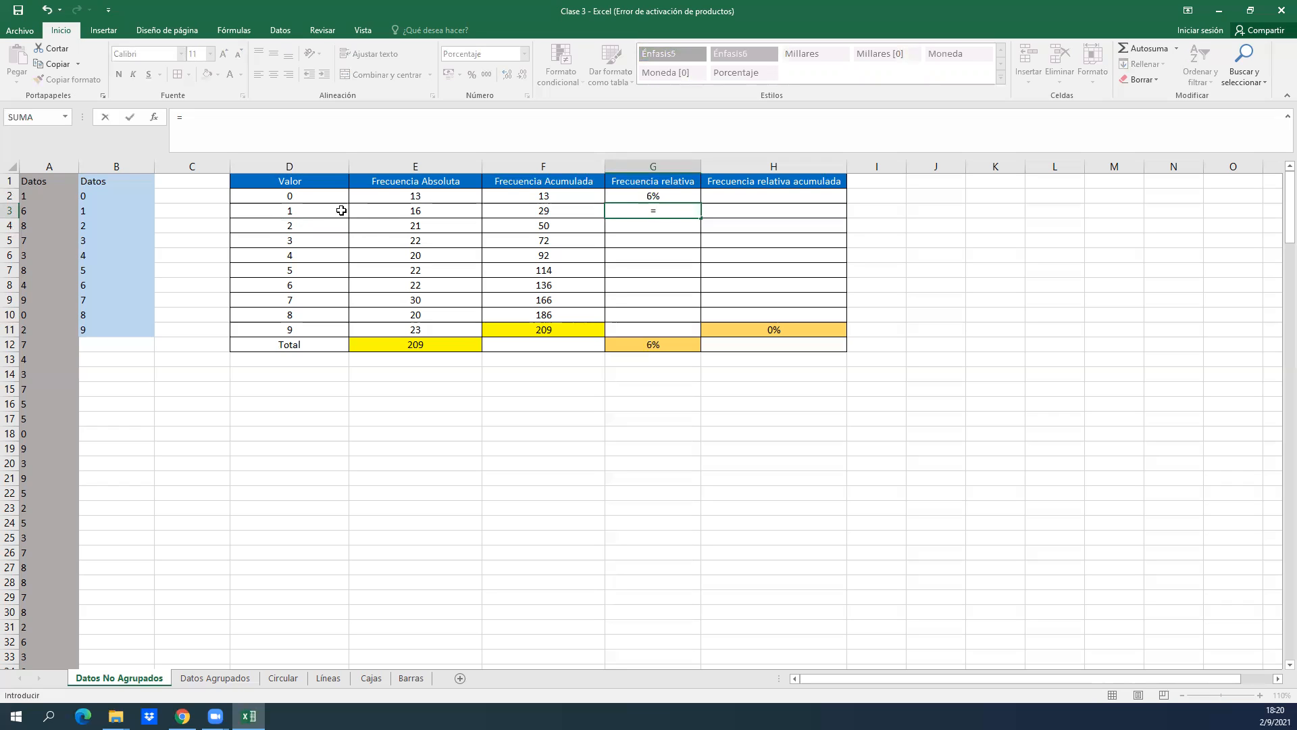
pyautogui.click(410, 208)
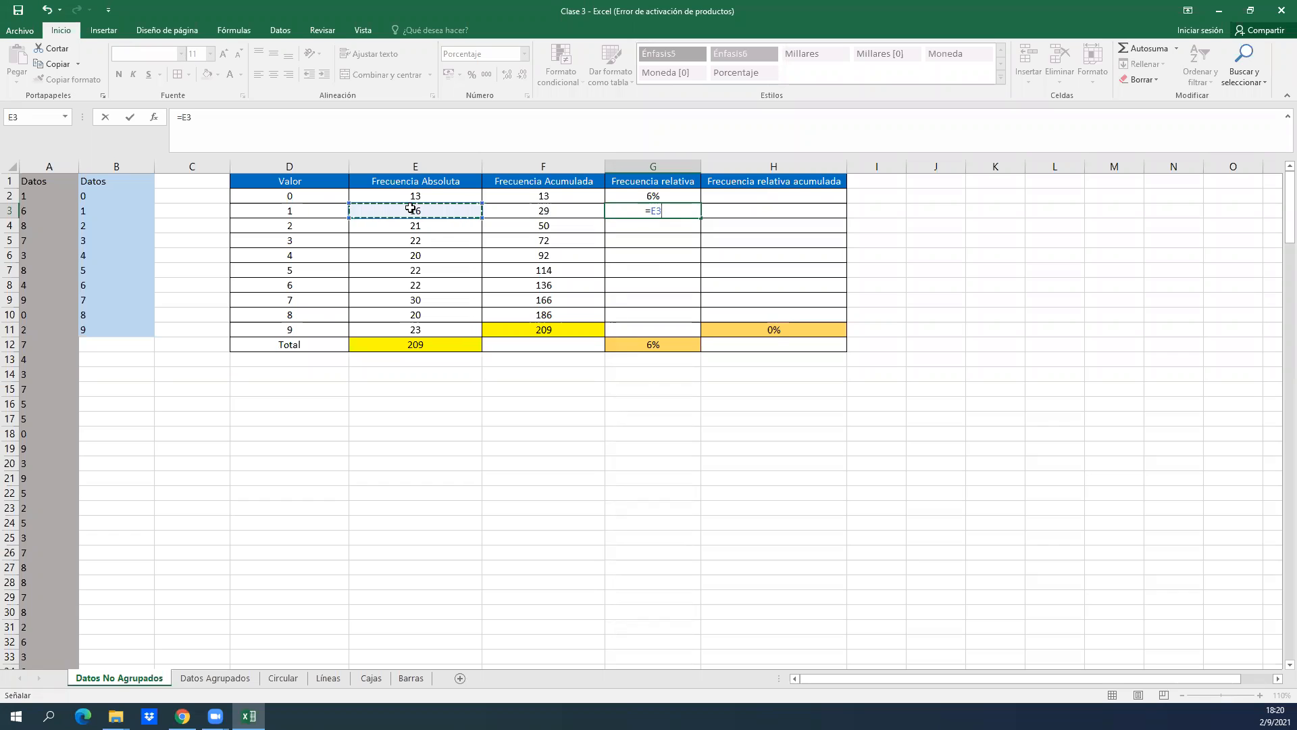
pyautogui.write('/')
pyautogui.click(447, 344)
pyautogui.press('Return')
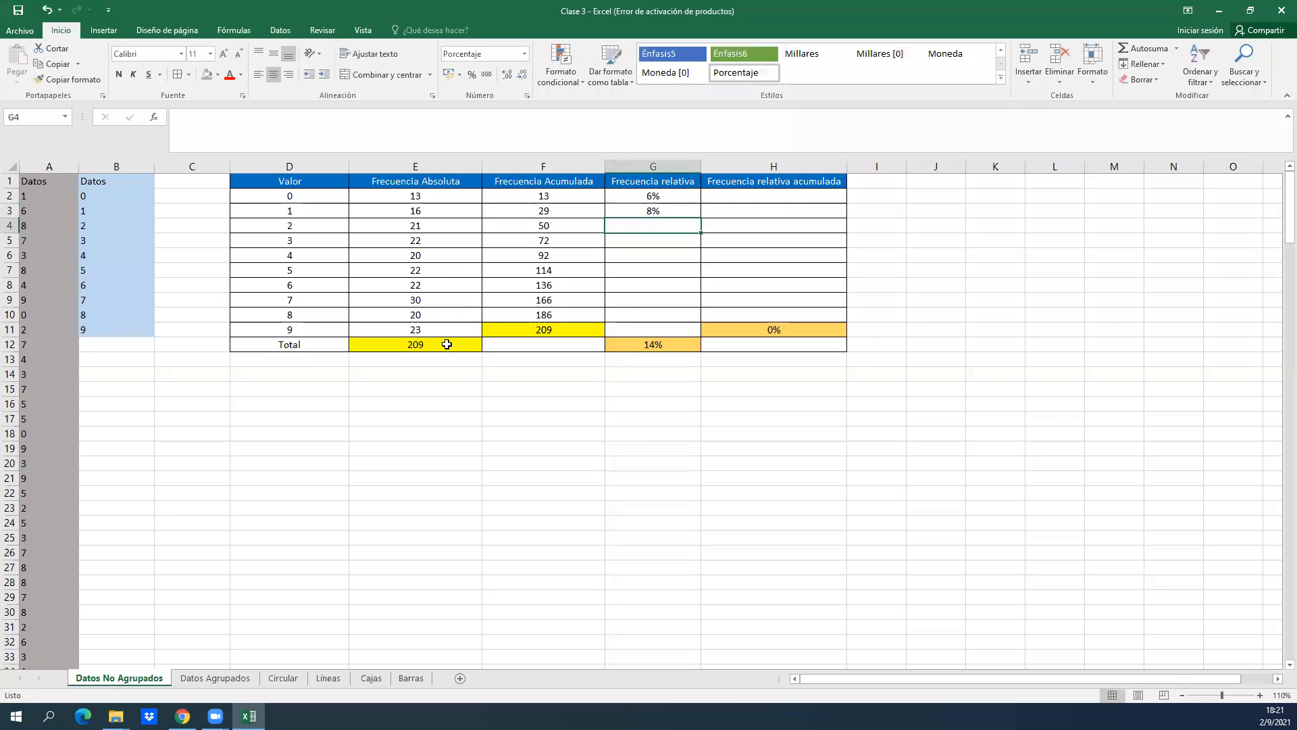
pyautogui.press('Left')
pyautogui.press('Left')
pyautogui.press('Left')
pyautogui.press('Right')
pyautogui.press('Right')
pyautogui.press('Right')
pyautogui.press('Right')
pyautogui.press('Left')
pyautogui.click(606, 15)
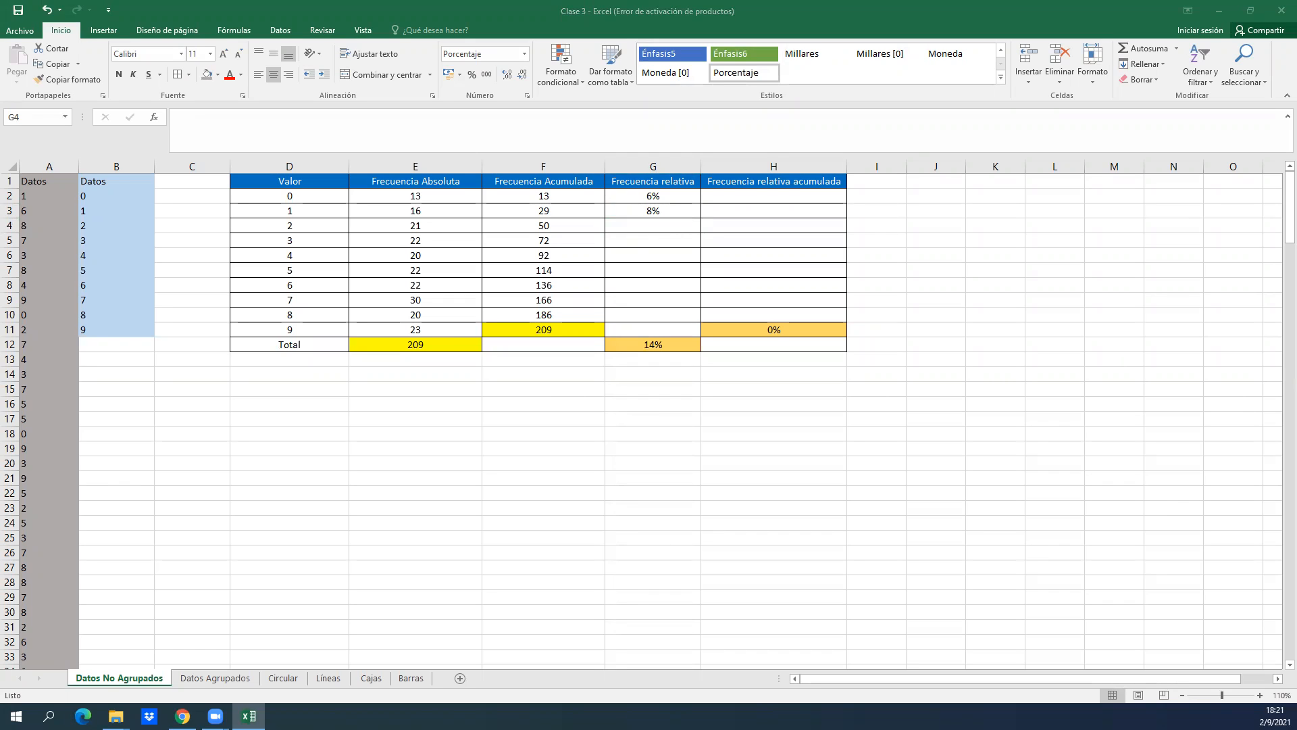
# Enter =E4/E12 in G4 to compute the relative frequency for value 2.
pyautogui.click(598, 246)
pyautogui.write('=')
pyautogui.click(460, 223)
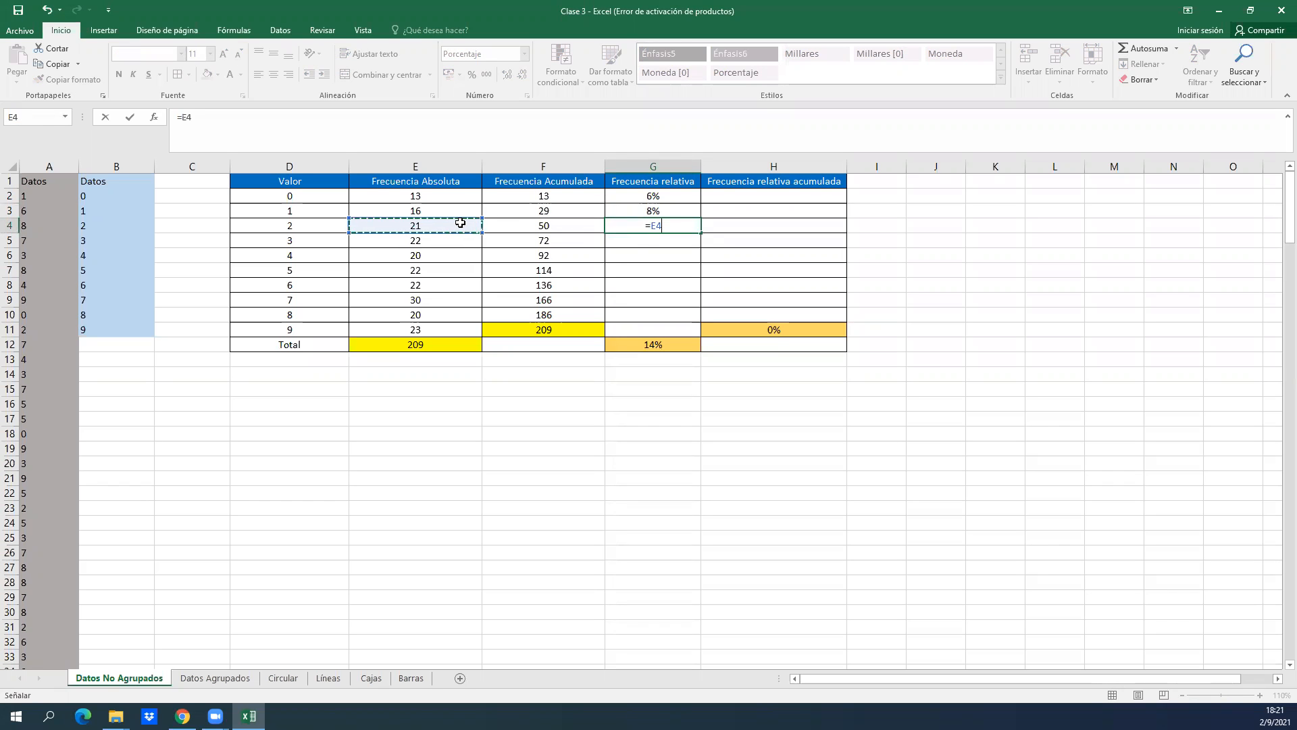
pyautogui.write('/')
pyautogui.click(423, 346)
pyautogui.press('Return')
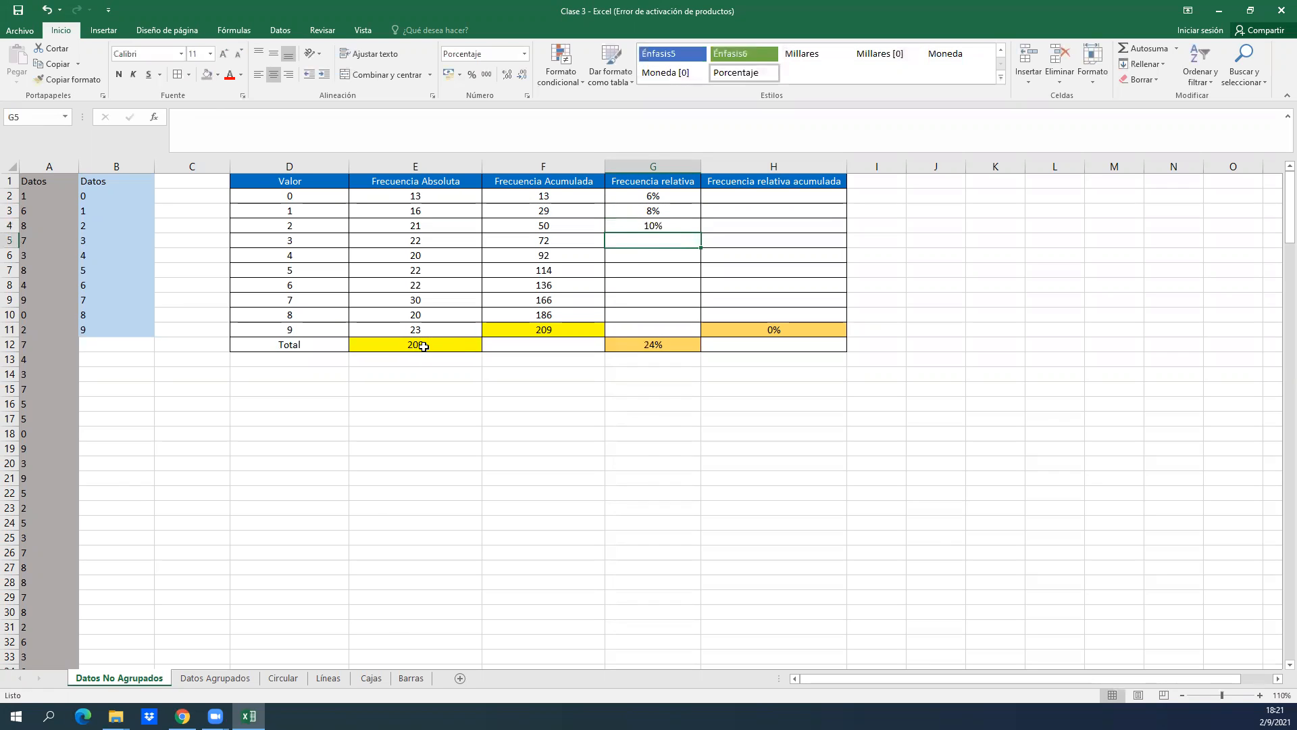
# Inspect the relative frequency formulas in G2 and G3 to compare their references to the total.
pyautogui.doubleClick(673, 197)
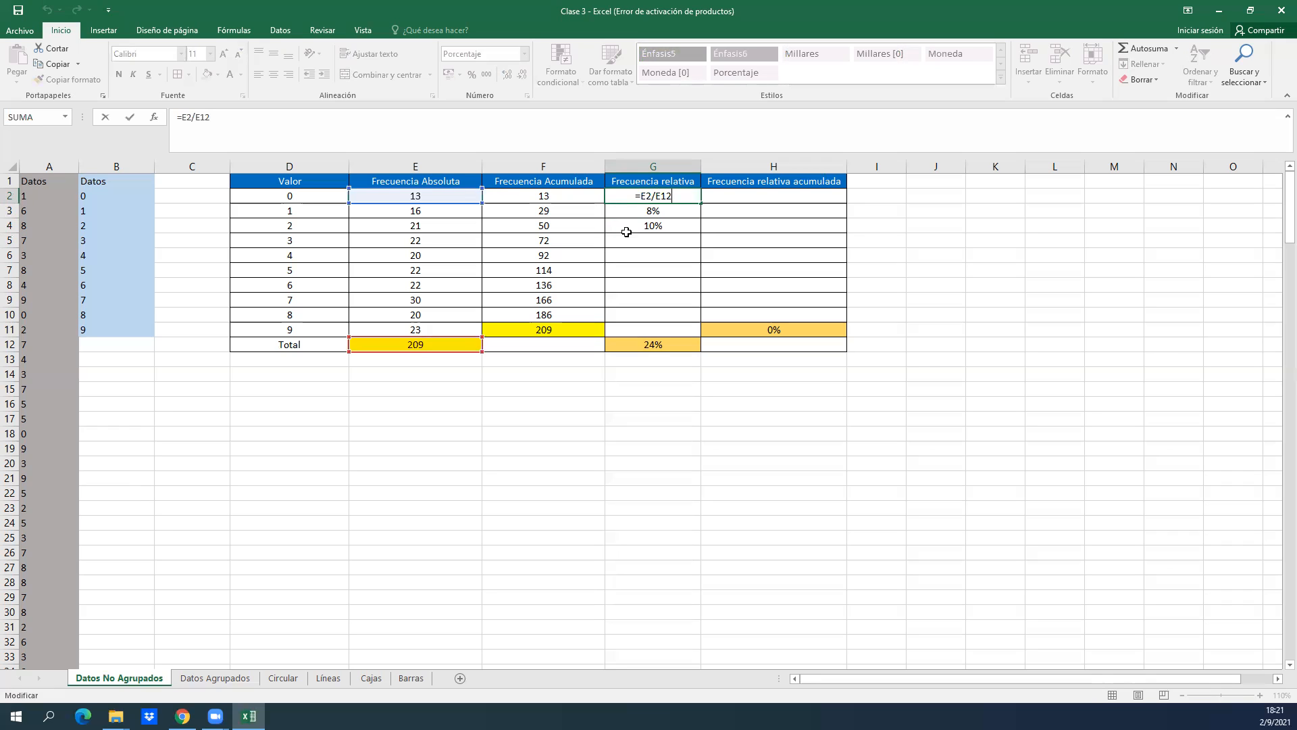
pyautogui.press('Return')
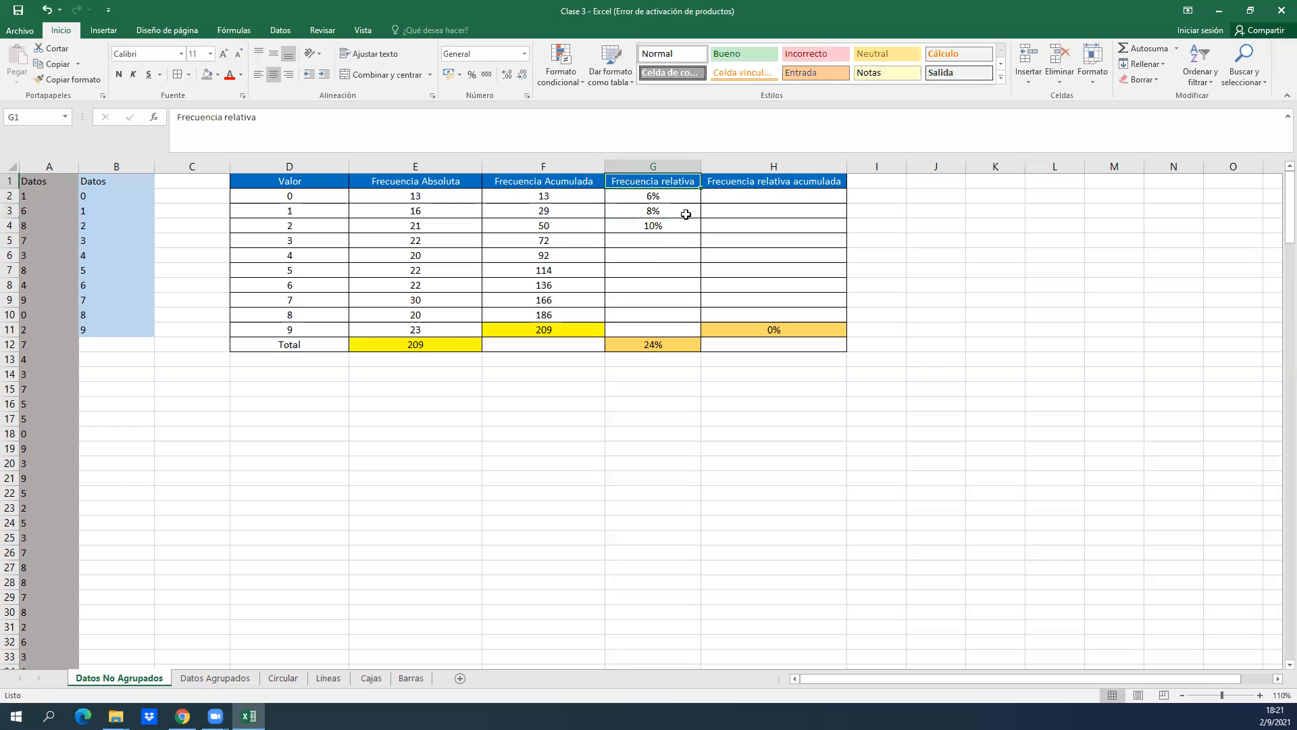
pyautogui.doubleClick(675, 211)
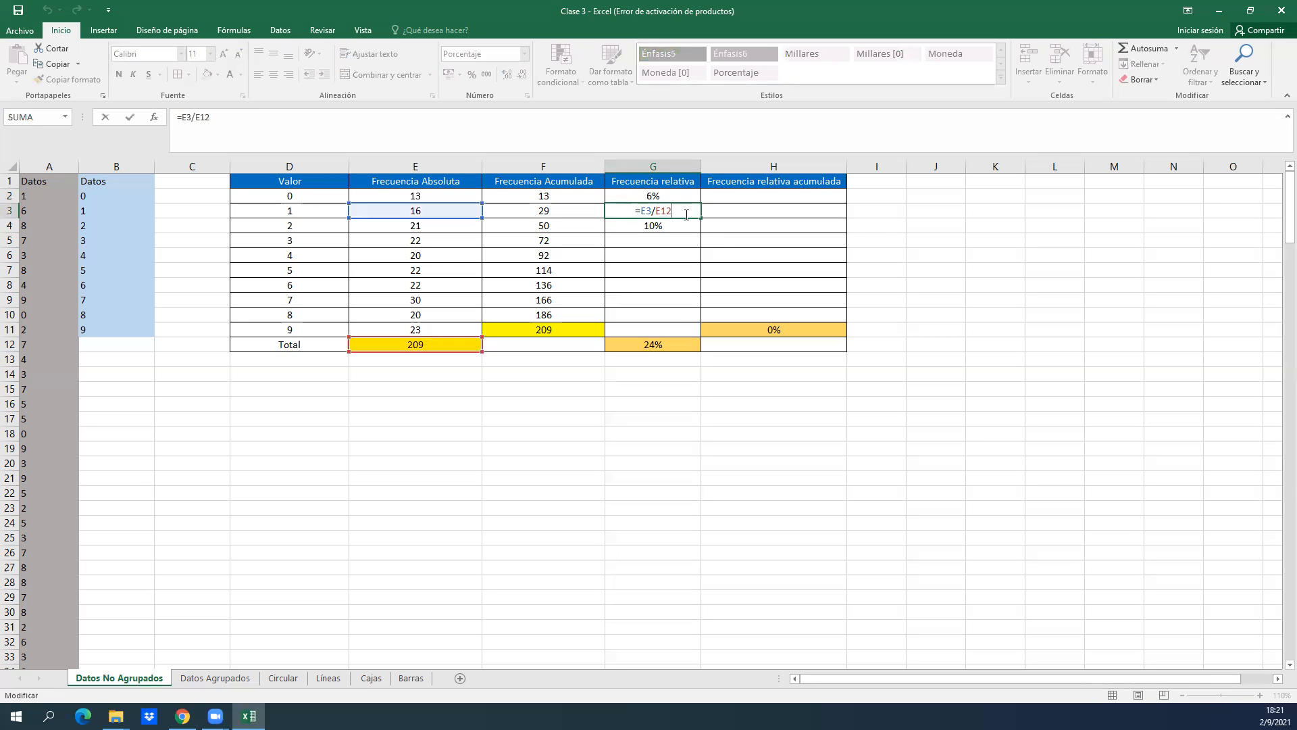
pyautogui.click(672, 196)
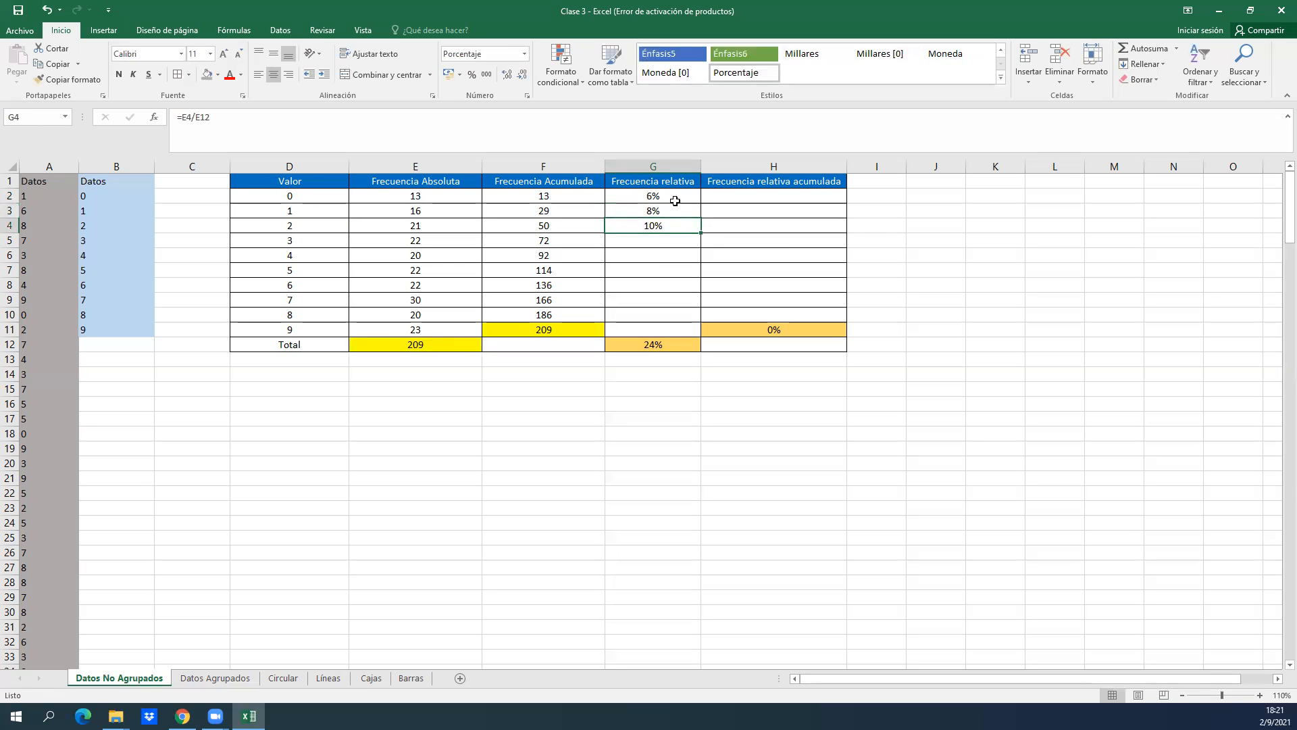
# Make the total reference absolute in G2 so the formula is =E2/$E$12, and fill it down through G11.
pyautogui.doubleClick(671, 196)
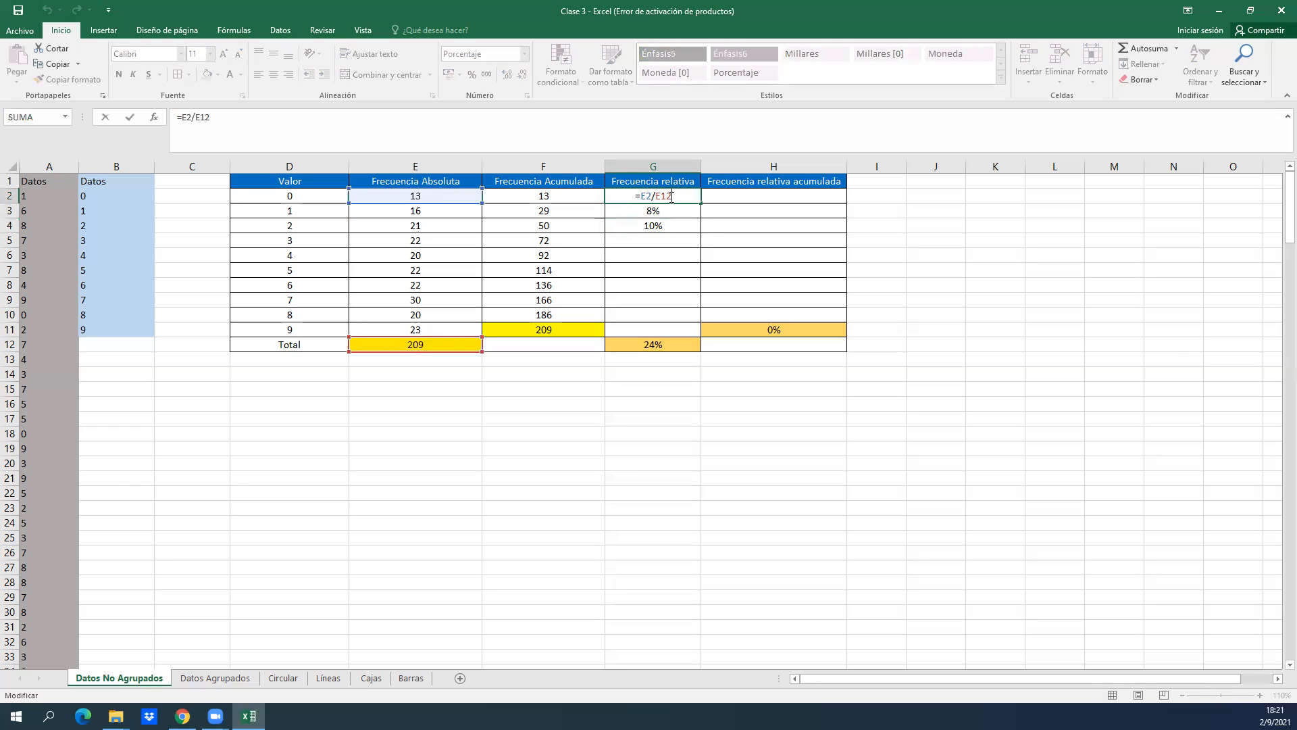
pyautogui.click(664, 196)
pyautogui.click(200, 118)
pyautogui.press('F4')
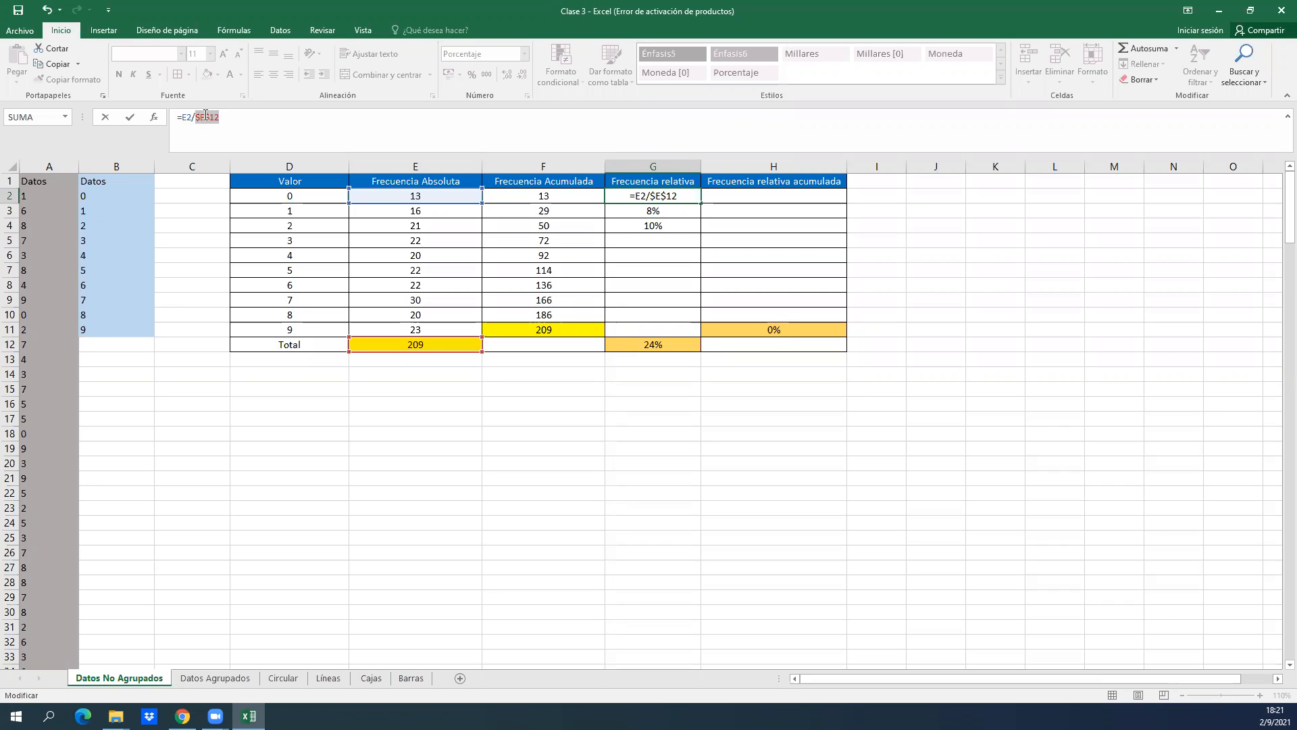
pyautogui.press('Return')
pyautogui.click(686, 192)
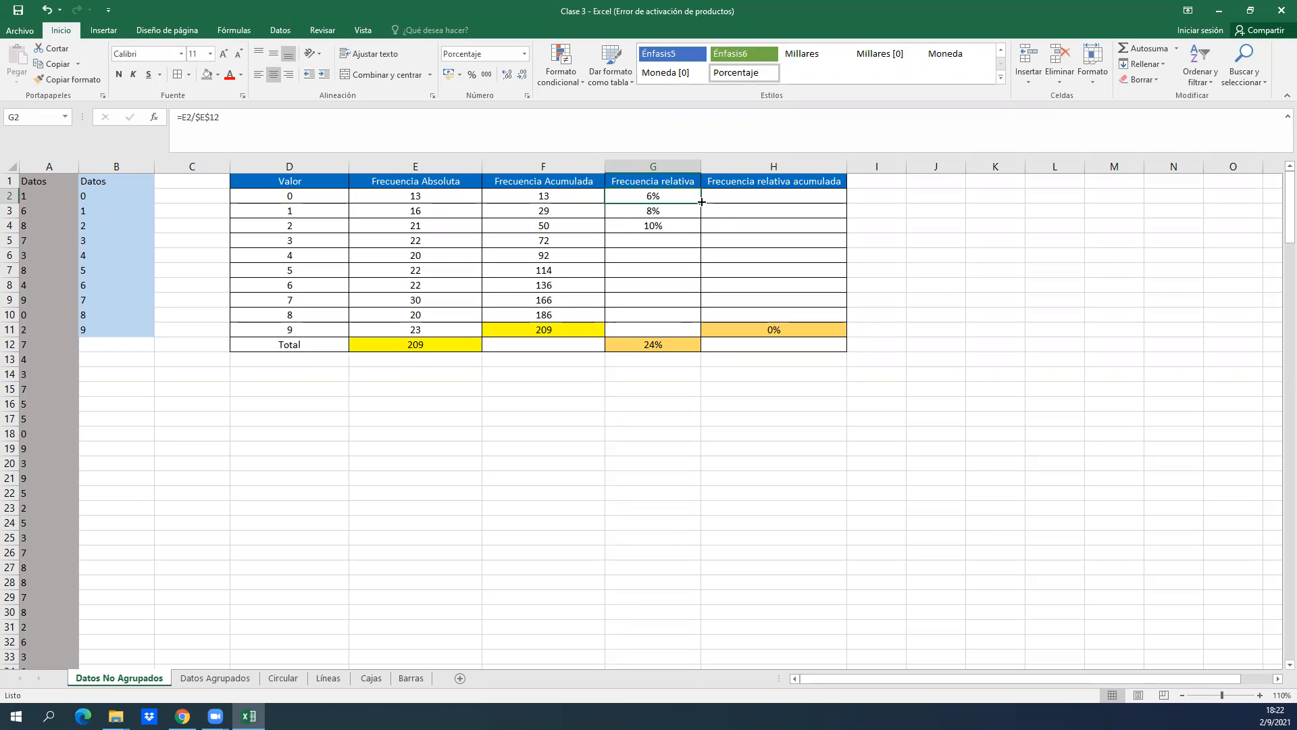
pyautogui.moveTo(702, 201); pyautogui.dragTo(707, 332)
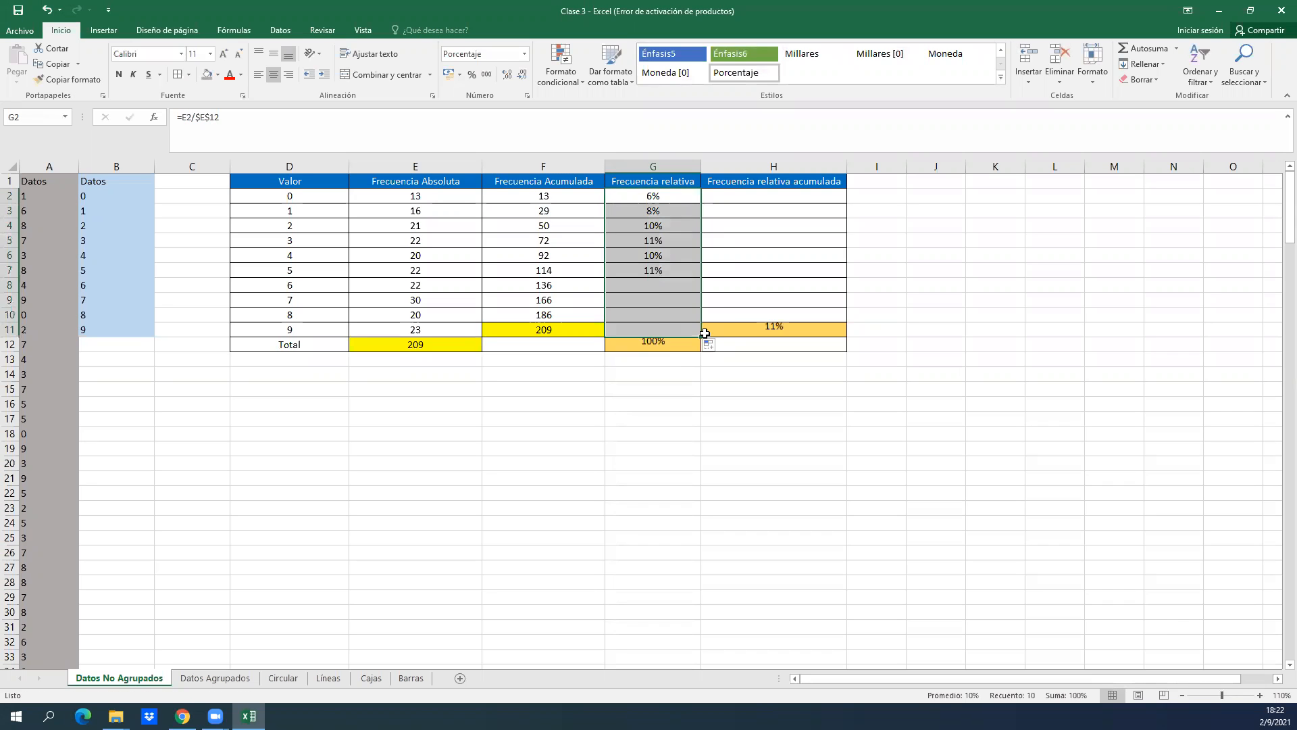
# Review the filled relative frequencies cell by cell in the Frecuencia relativa column.
pyautogui.click(667, 209)
pyautogui.press('Down')
pyautogui.press('Down')
pyautogui.press('Down')
pyautogui.press('Down')
pyautogui.press('Down')
pyautogui.press('Down')
pyautogui.press('Down')
pyautogui.press('Down')
pyautogui.press('Down')
pyautogui.press('Up')
pyautogui.press('Up')
pyautogui.press('Up')
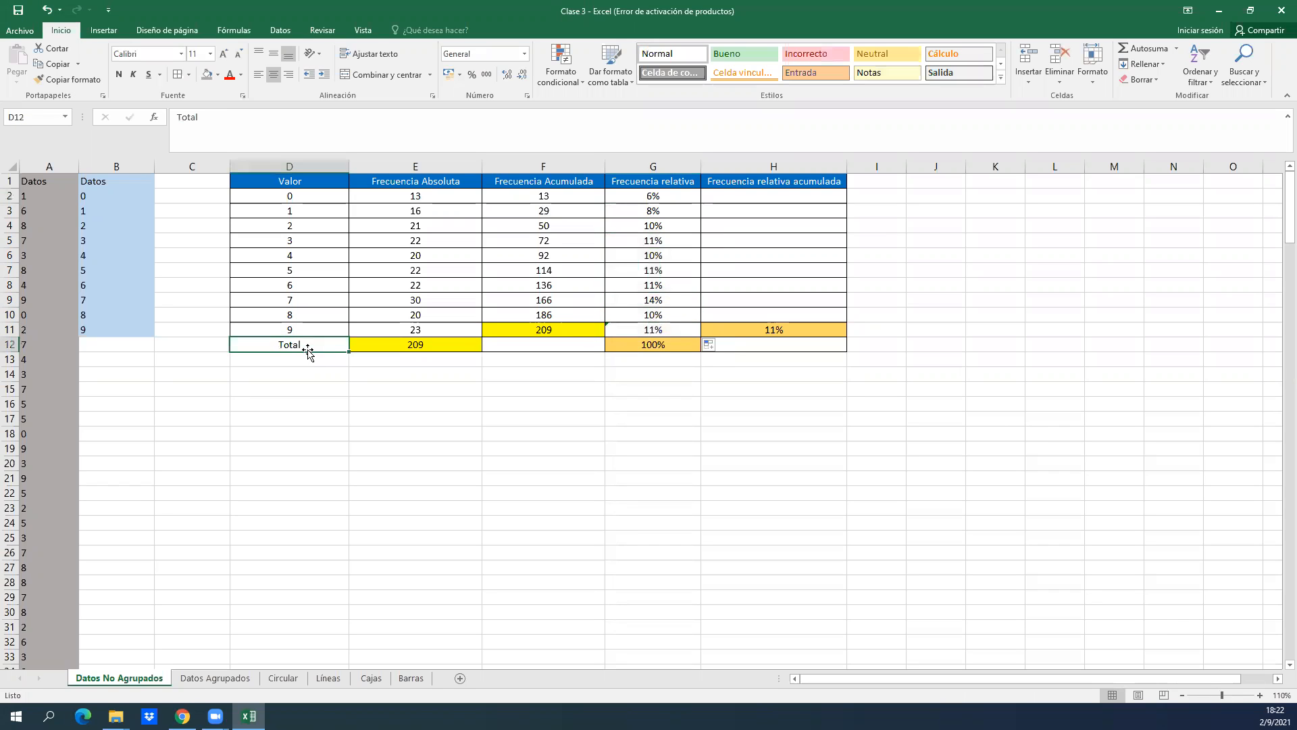
# Inspect the sum formula behind the relative frequency total in G12.
pyautogui.doubleClick(651, 346)
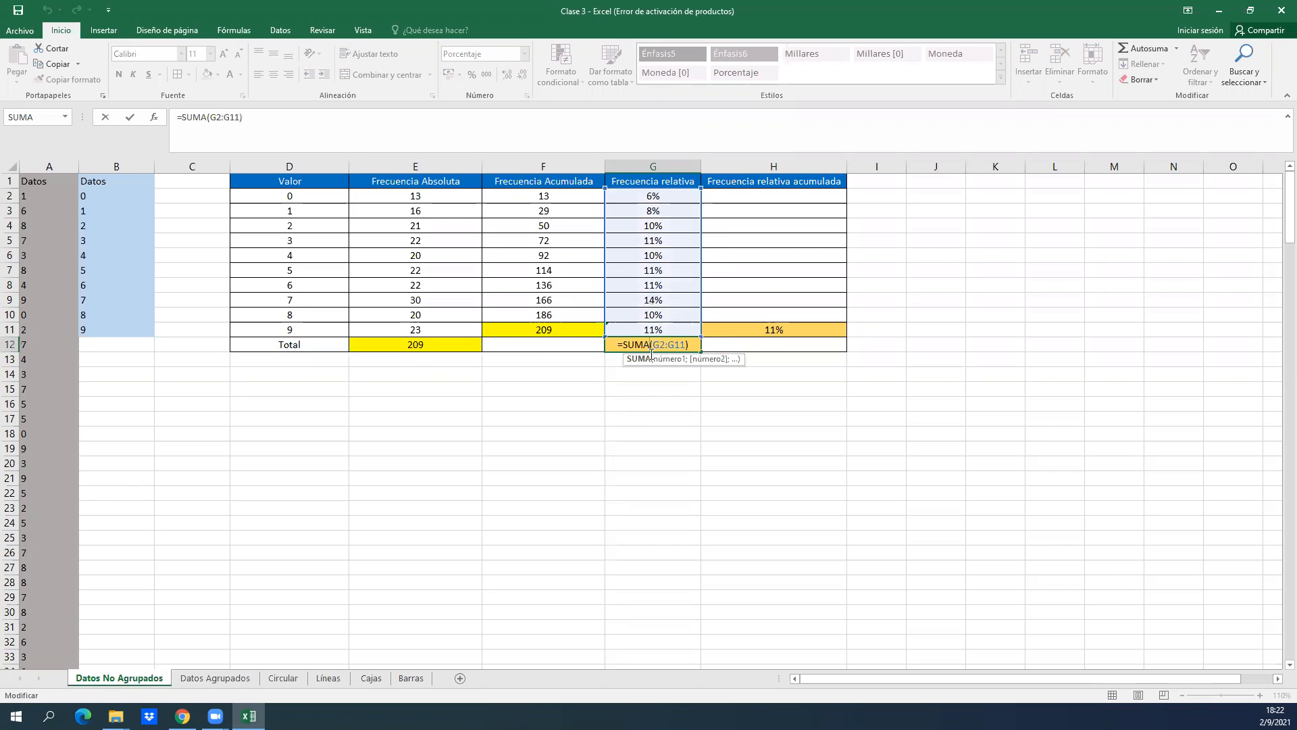
pyautogui.press('Return')
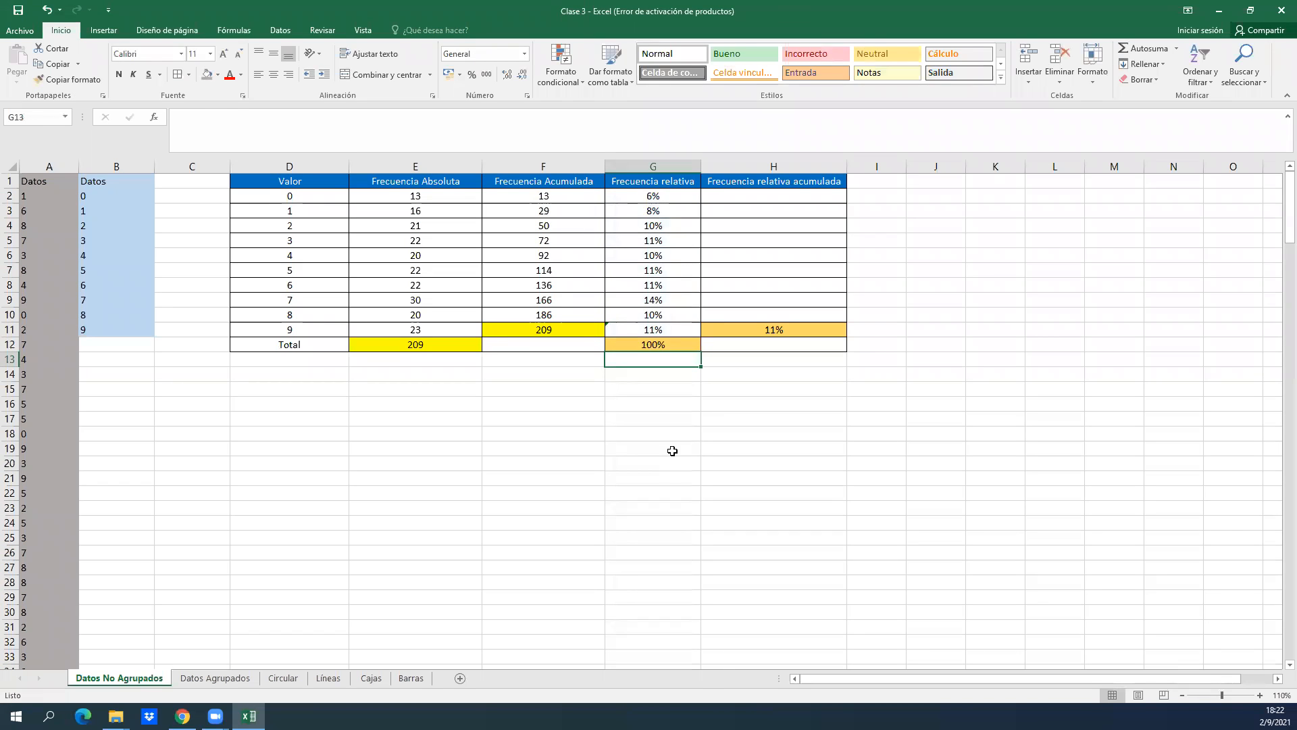
pyautogui.press('Up')
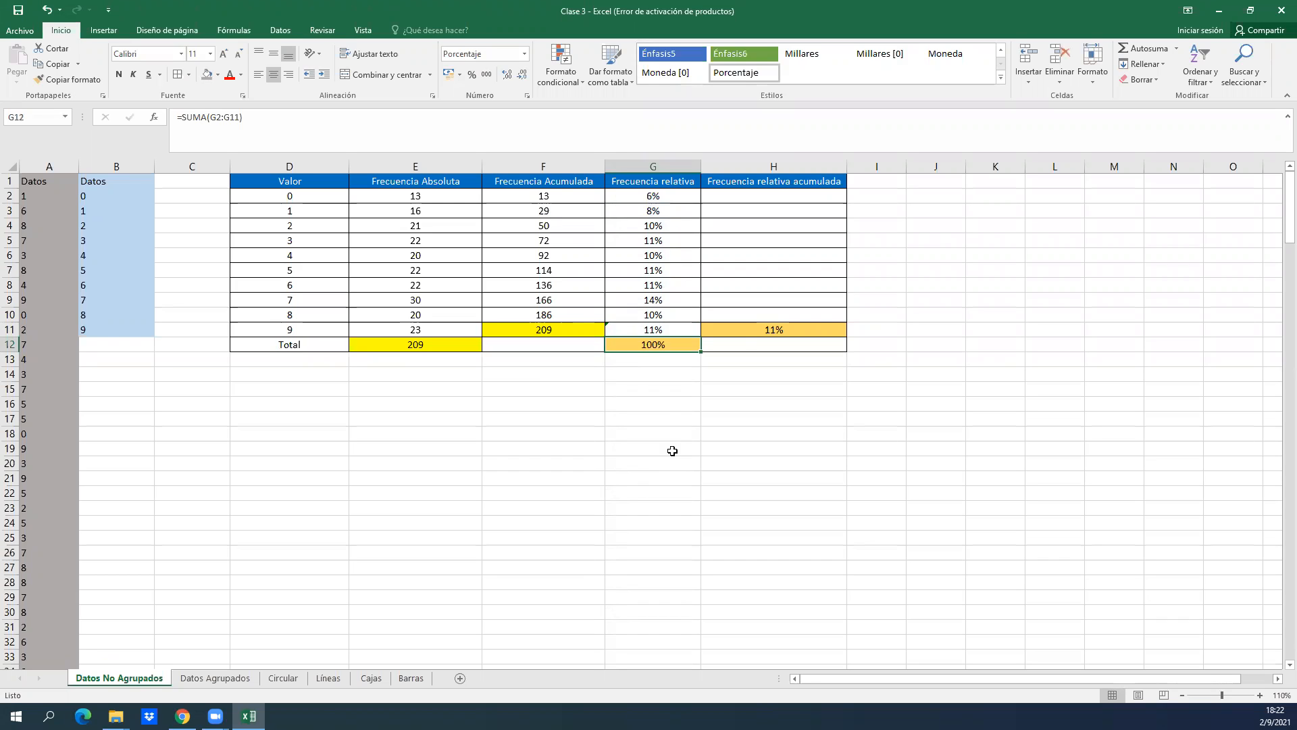
# Inspect the formula behind the last cumulative relative frequency in H11.
pyautogui.click(747, 331)
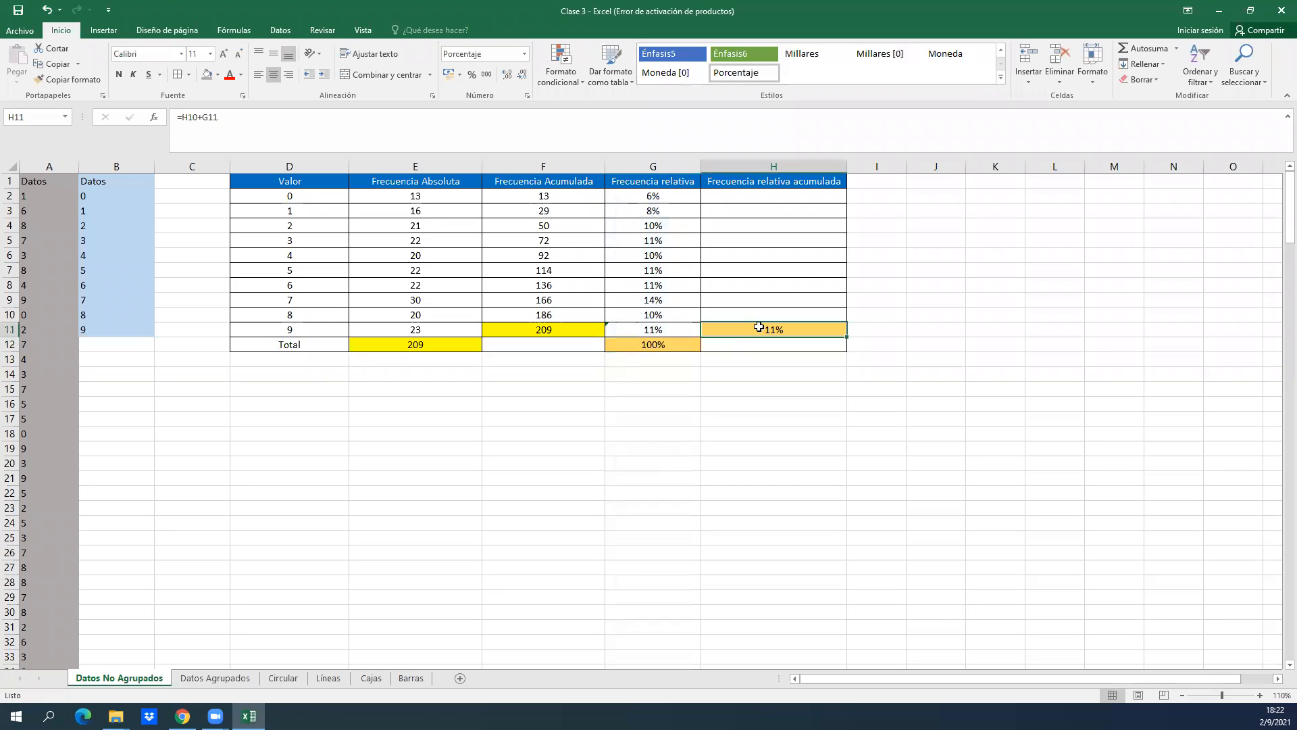
pyautogui.doubleClick(759, 327)
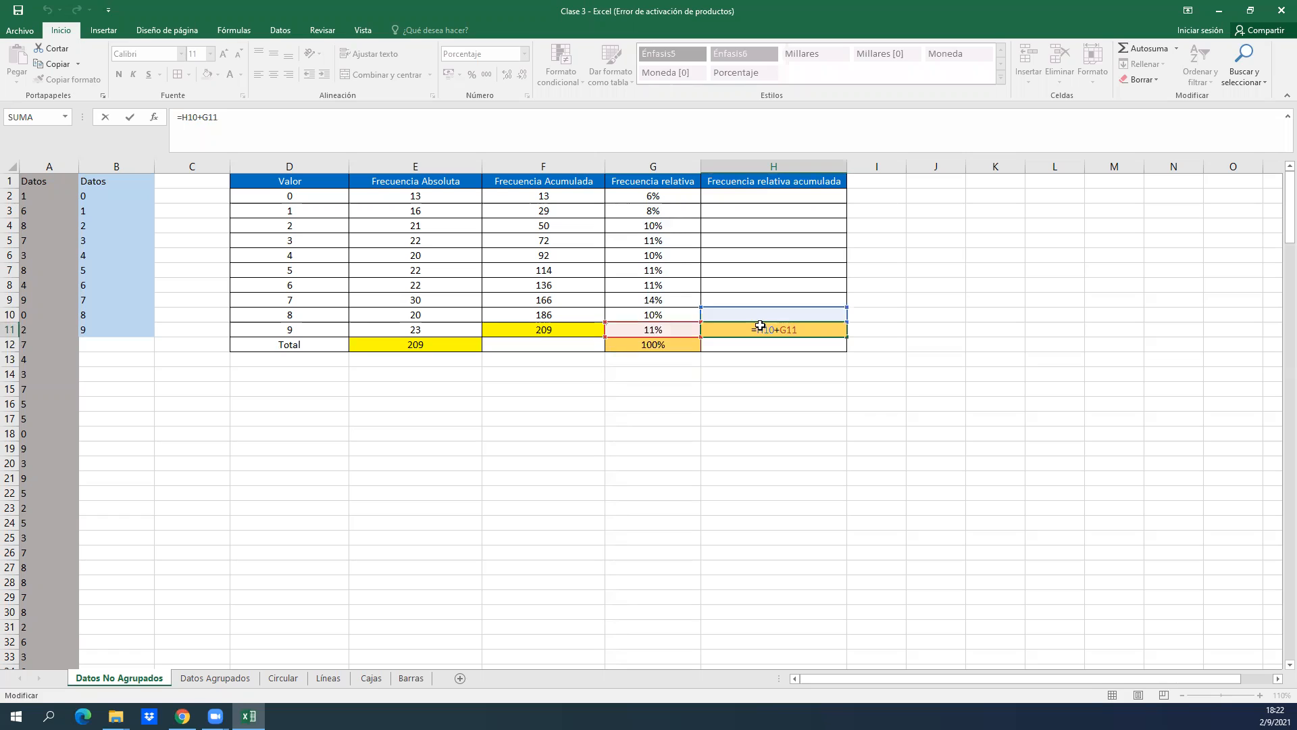
pyautogui.press('Return')
# Enter the formula =G2 in H2 as the first cumulative relative frequency.
pyautogui.press('Up')
pyautogui.press('Up')
pyautogui.press('Up')
pyautogui.press('Up')
pyautogui.press('Up')
pyautogui.press('Up')
pyautogui.press('Up')
pyautogui.press('Up')
pyautogui.press('Up')
pyautogui.press('Up')
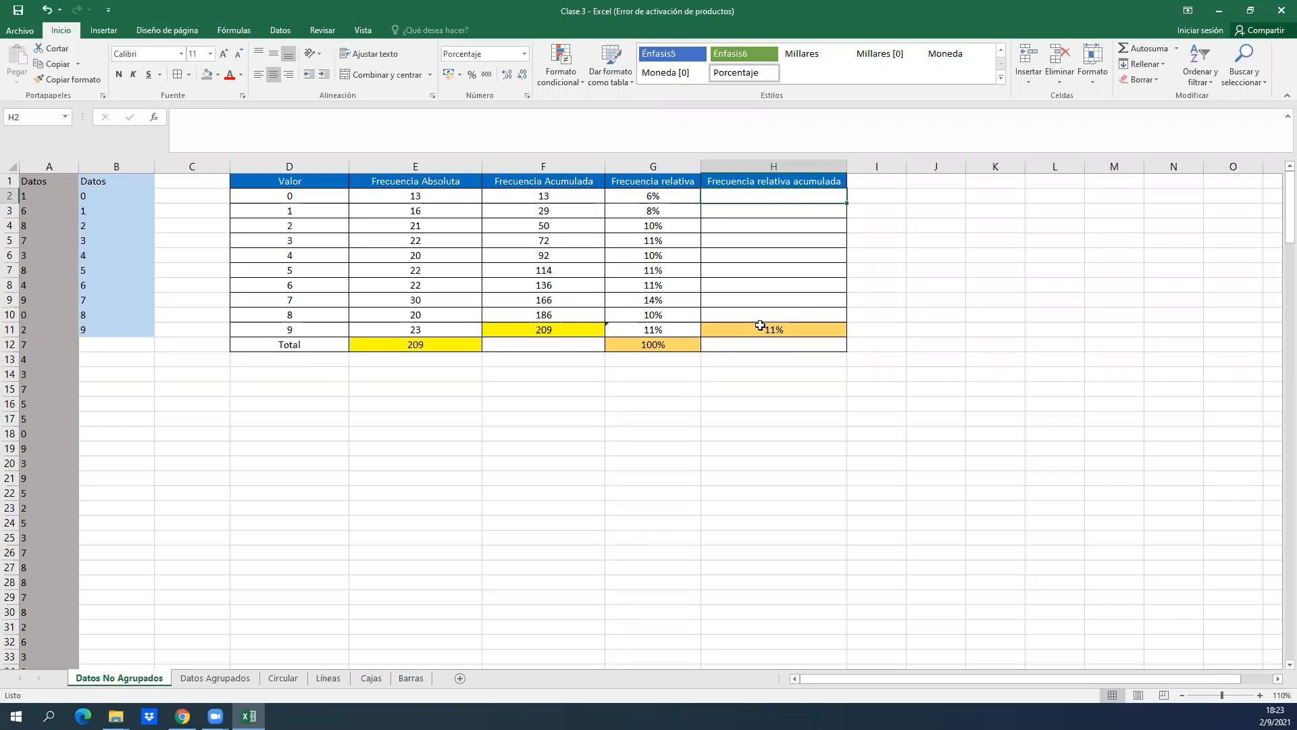
pyautogui.press('Down')
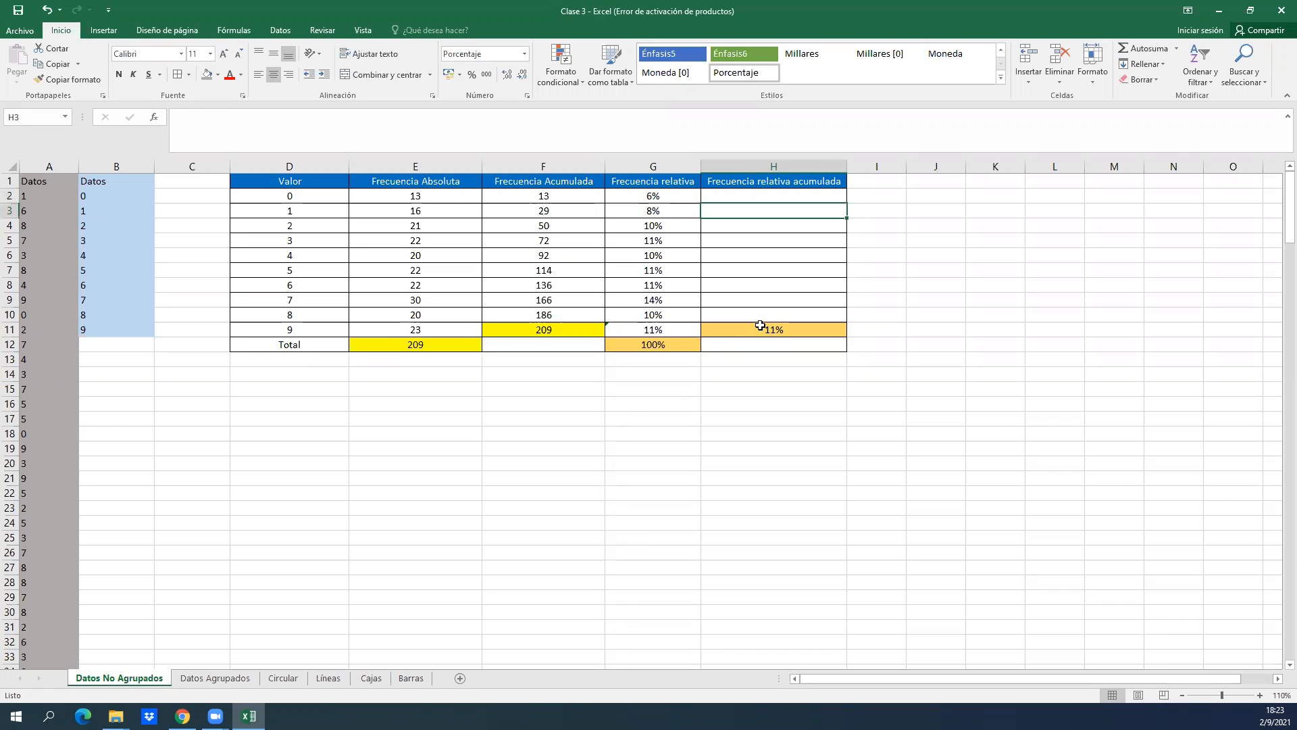
pyautogui.press('Left')
pyautogui.press('Left')
pyautogui.press('Left')
pyautogui.press('Left')
pyautogui.press('Left')
pyautogui.press('Up')
pyautogui.press('Right')
pyautogui.press('Right')
pyautogui.press('Right')
pyautogui.press('Right')
pyautogui.press('Right')
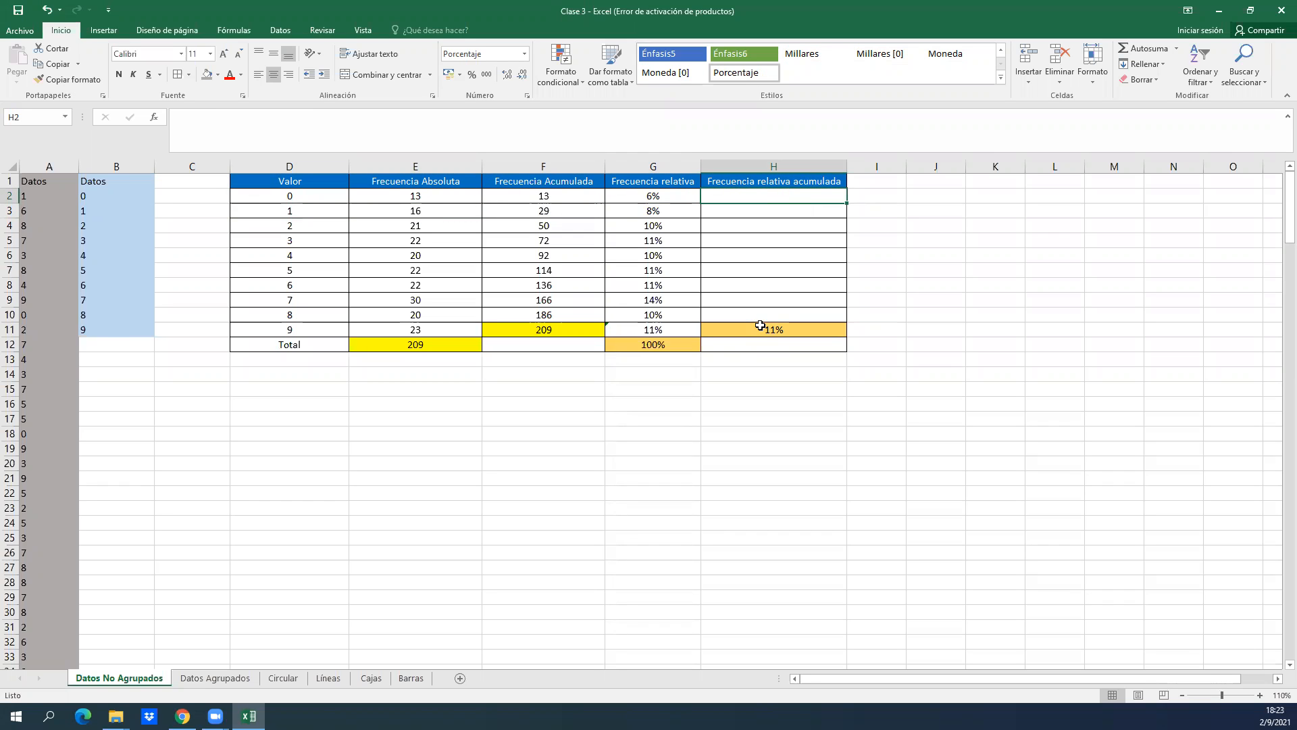
pyautogui.write('=')
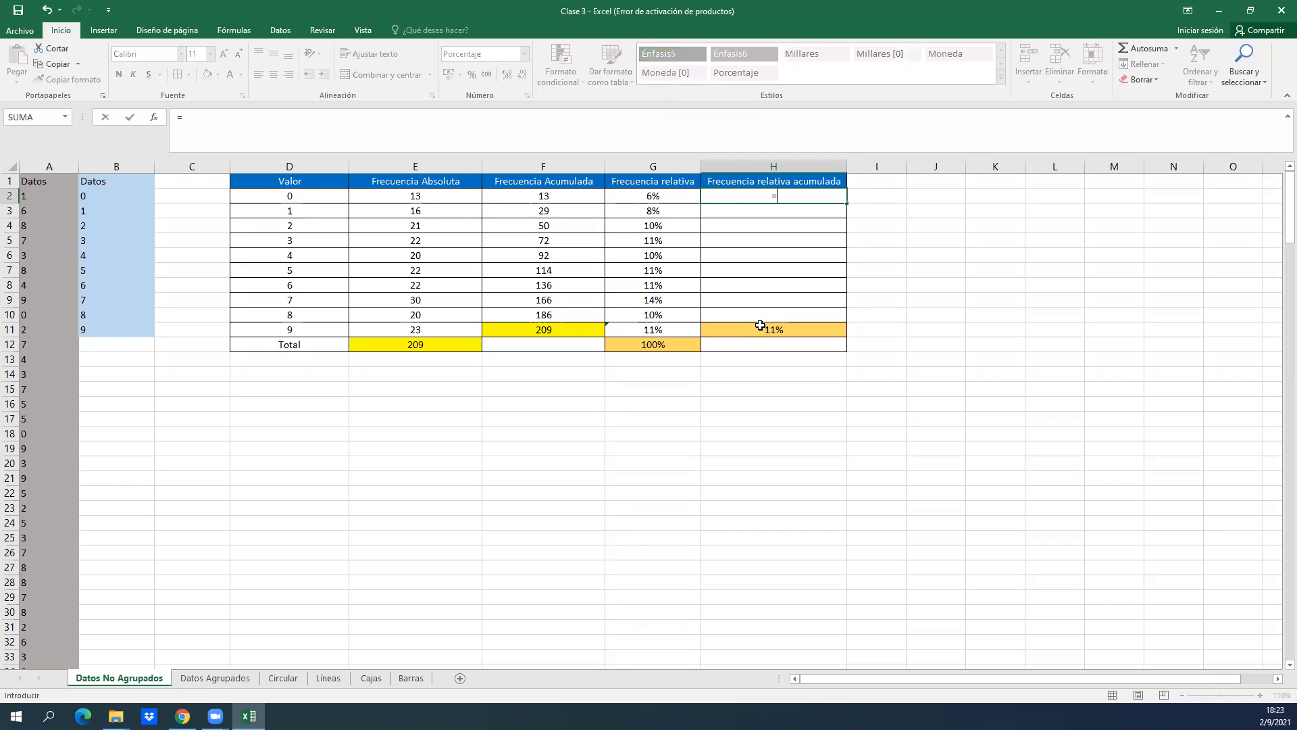
pyautogui.click(649, 197)
pyautogui.press('Return')
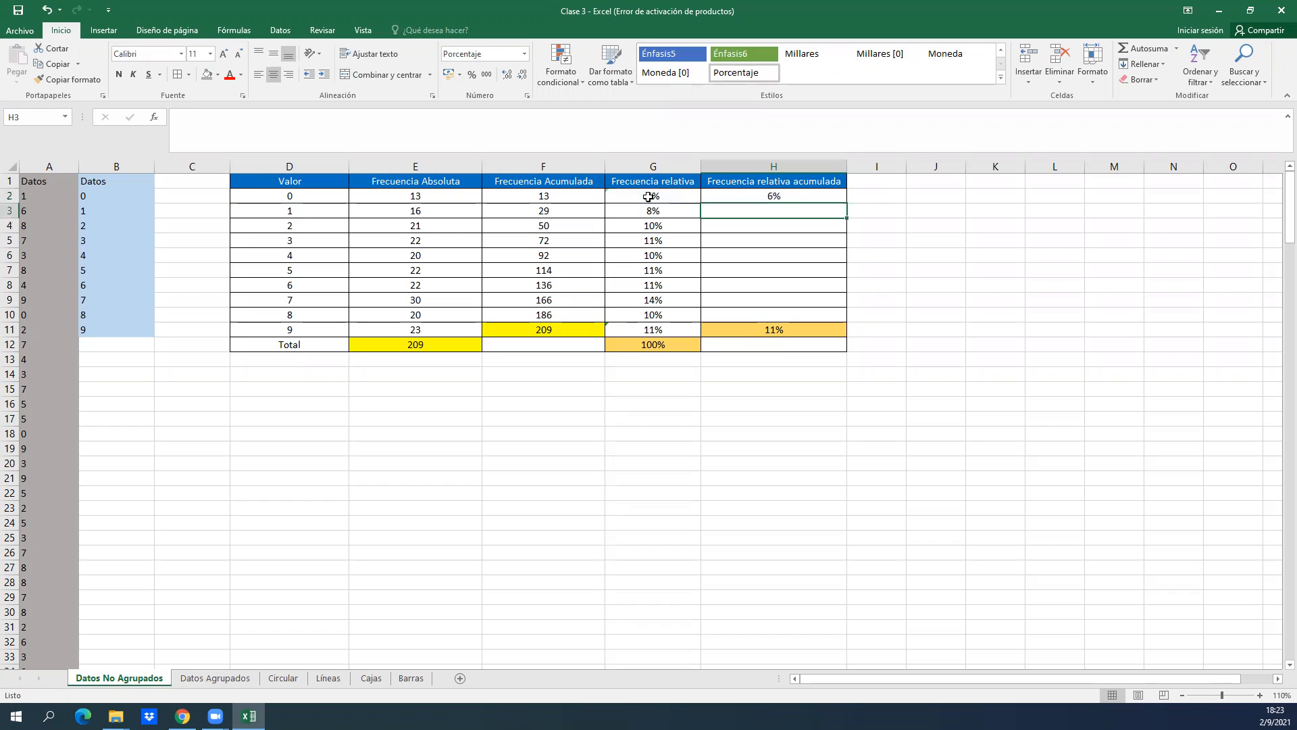
# Enter the formula =H2+G3 in H3, following the pattern of the cumulative frequency formula in F3.
pyautogui.press('Left')
pyautogui.press('Left')
pyautogui.press('Left')
pyautogui.press('Left')
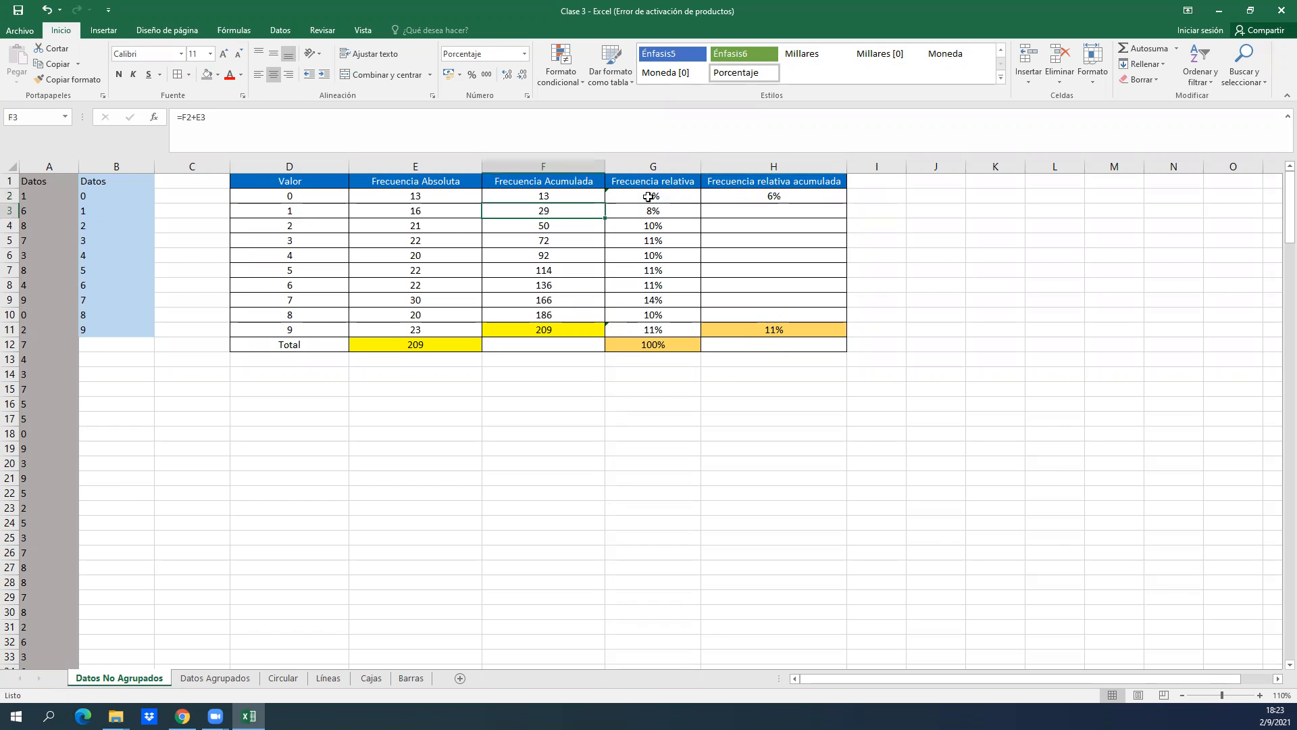
pyautogui.press('Right')
pyautogui.press('Right')
pyautogui.press('Right')
pyautogui.press('Right')
pyautogui.press('Right')
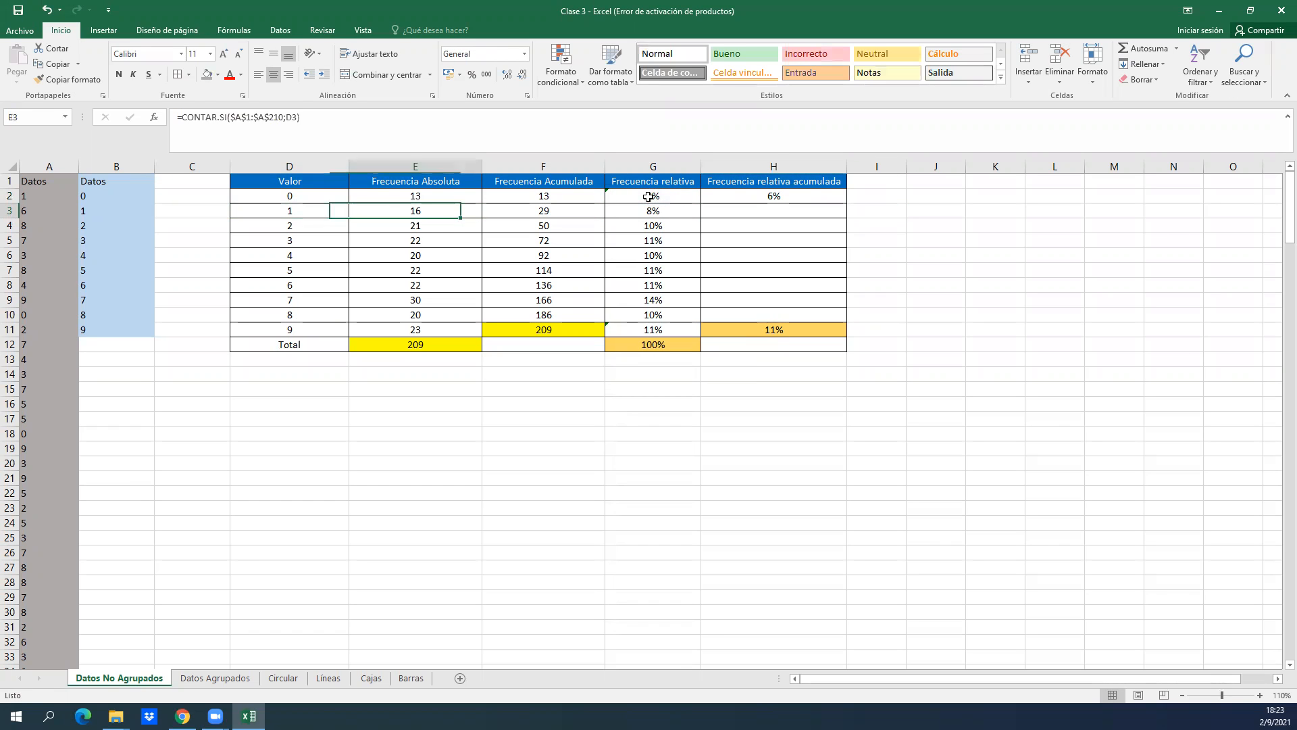
pyautogui.press('Left')
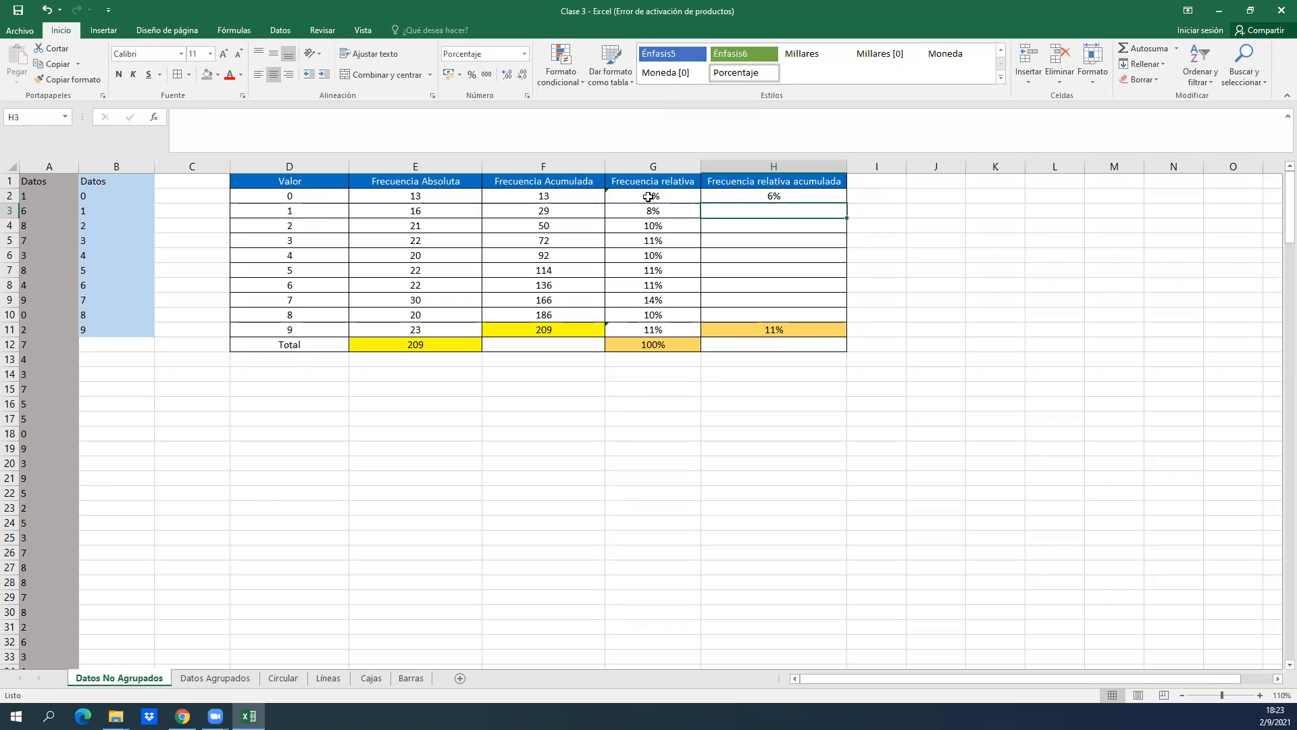
pyautogui.write('=')
pyautogui.click(741, 196)
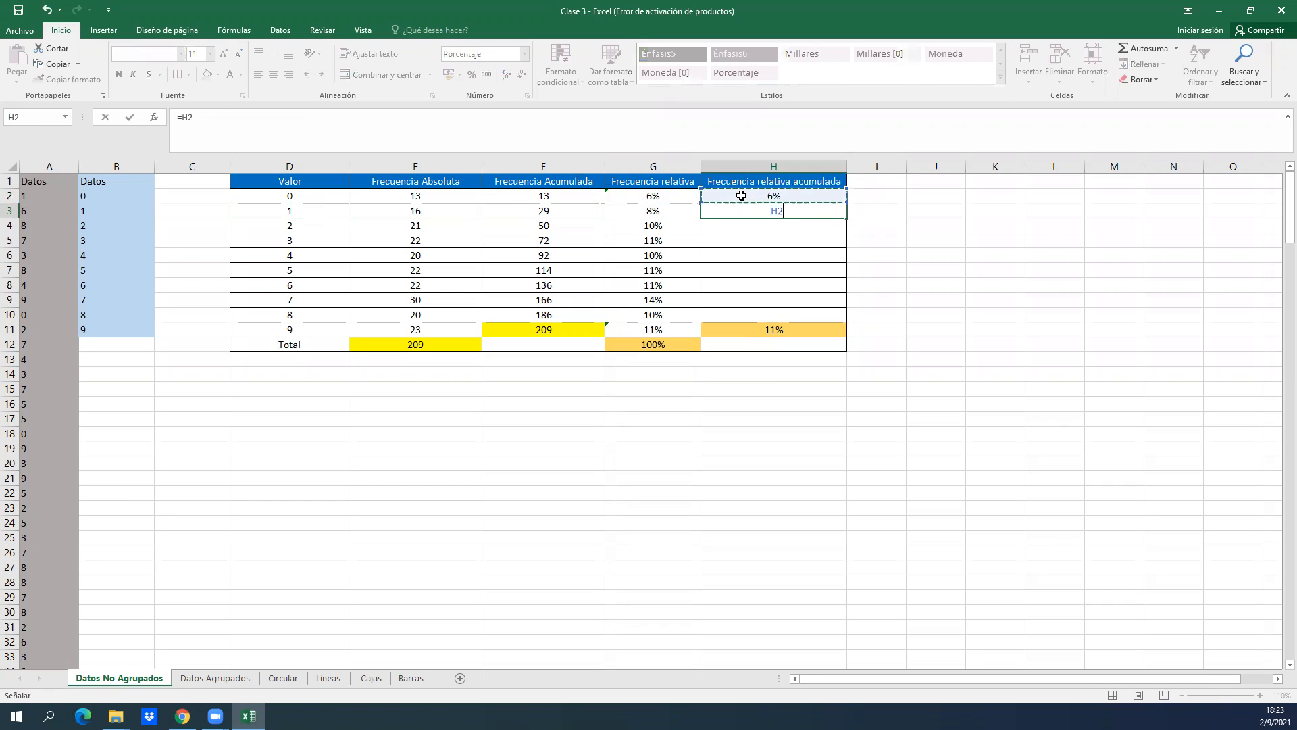
pyautogui.write('+')
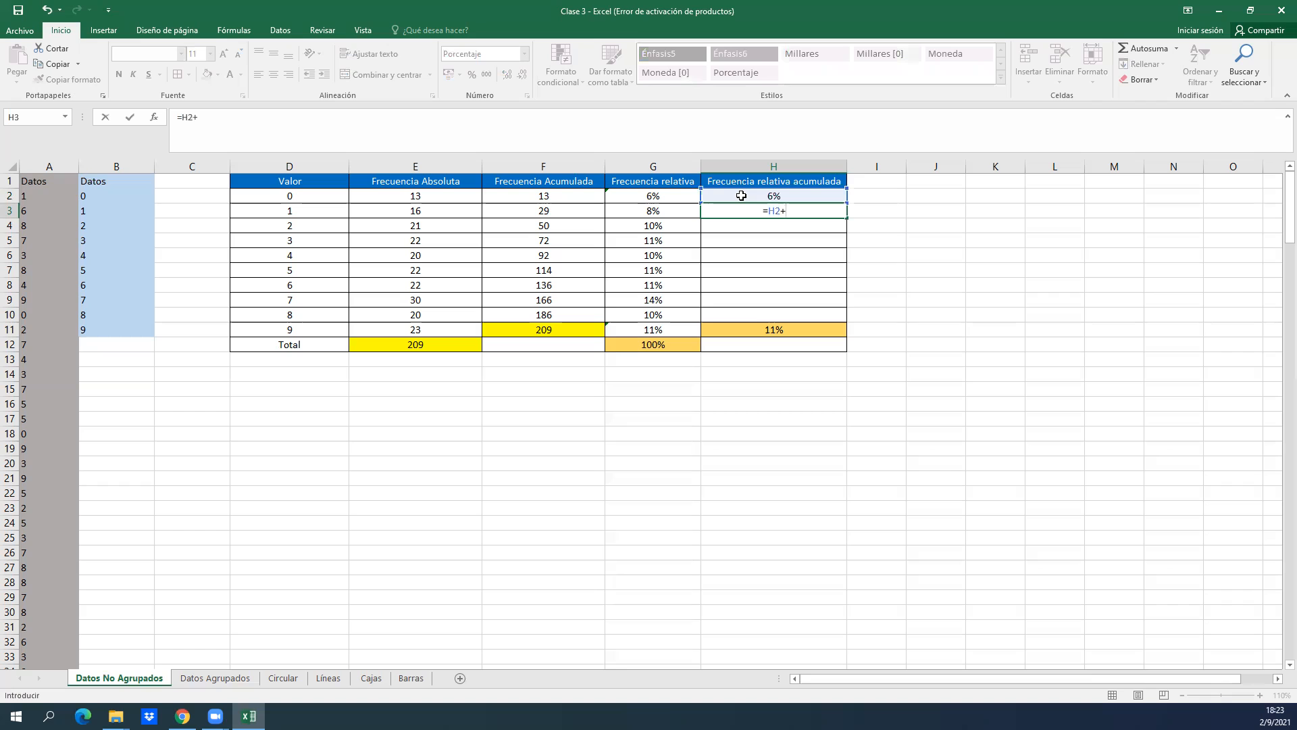
pyautogui.click(655, 211)
pyautogui.hotkey('ctrl', 'Return')
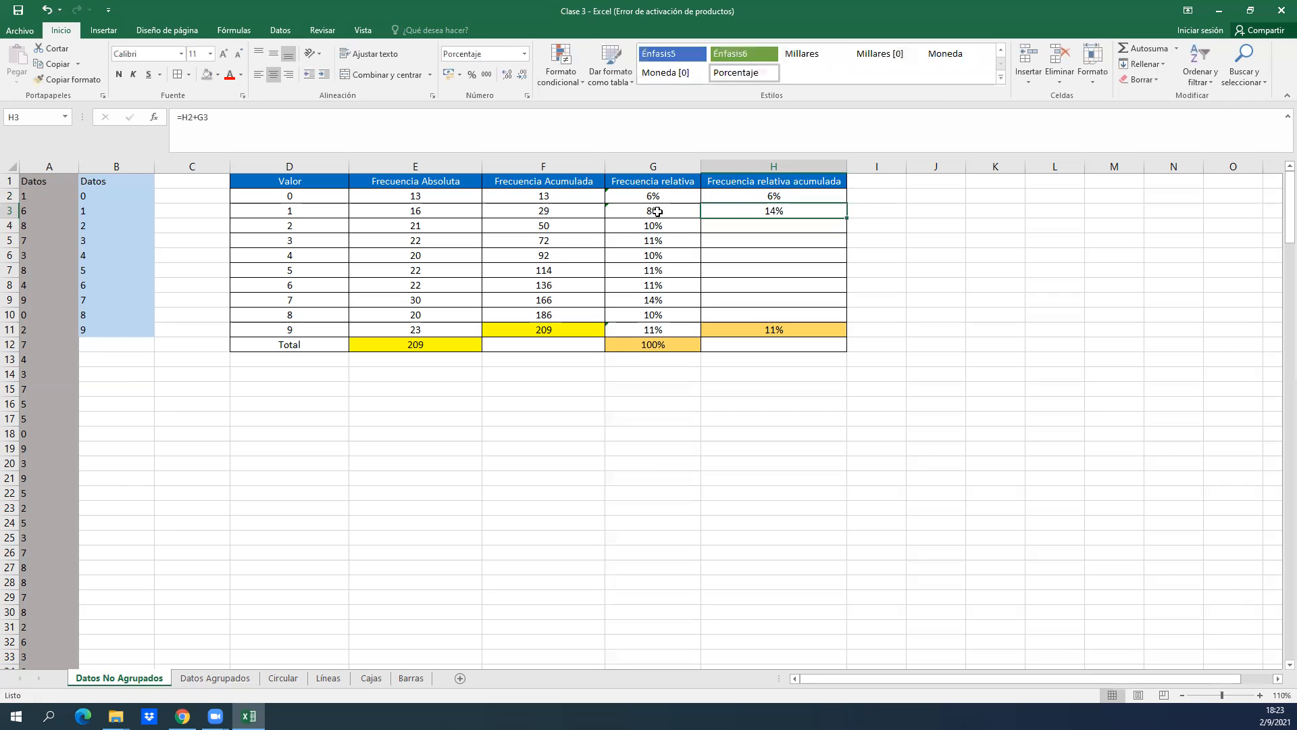
# Enter the formula =H3+G4 in H4 to accumulate the next relative frequency.
pyautogui.click(791, 228)
pyautogui.write('=')
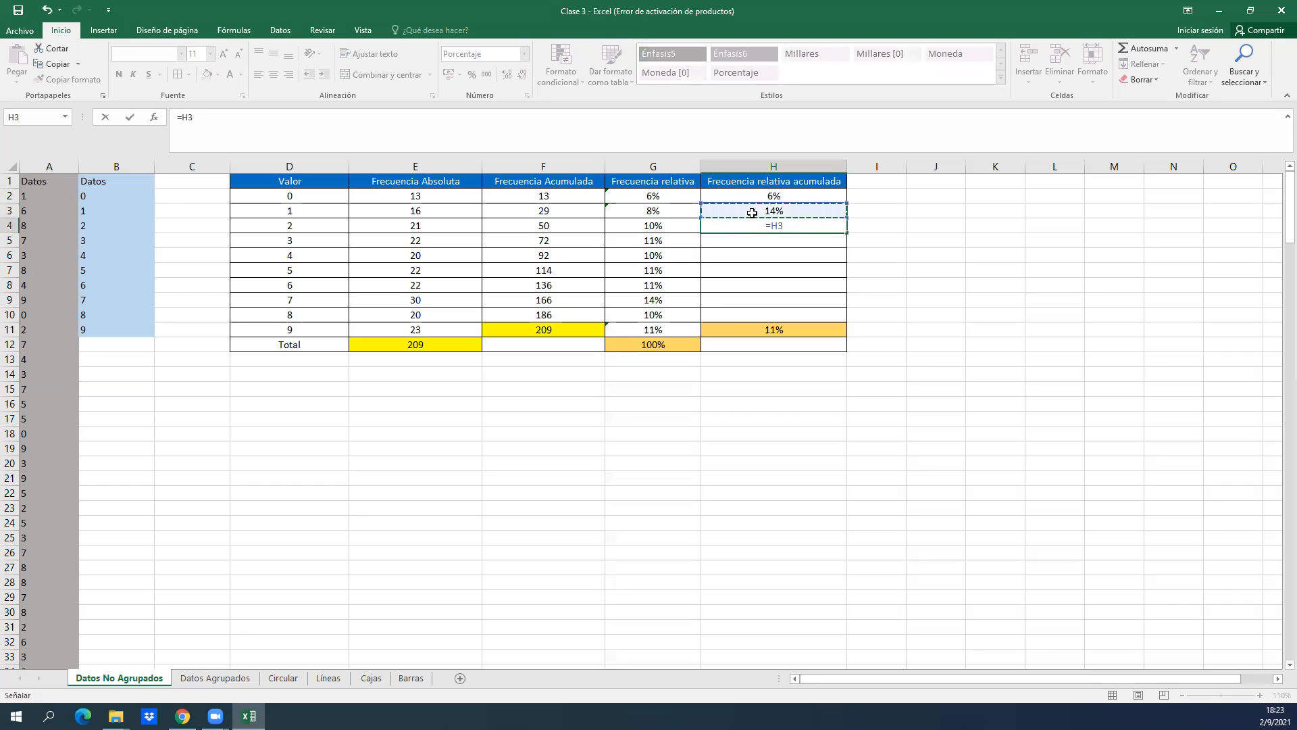
pyautogui.write('+')
pyautogui.click(674, 223)
pyautogui.press('Return')
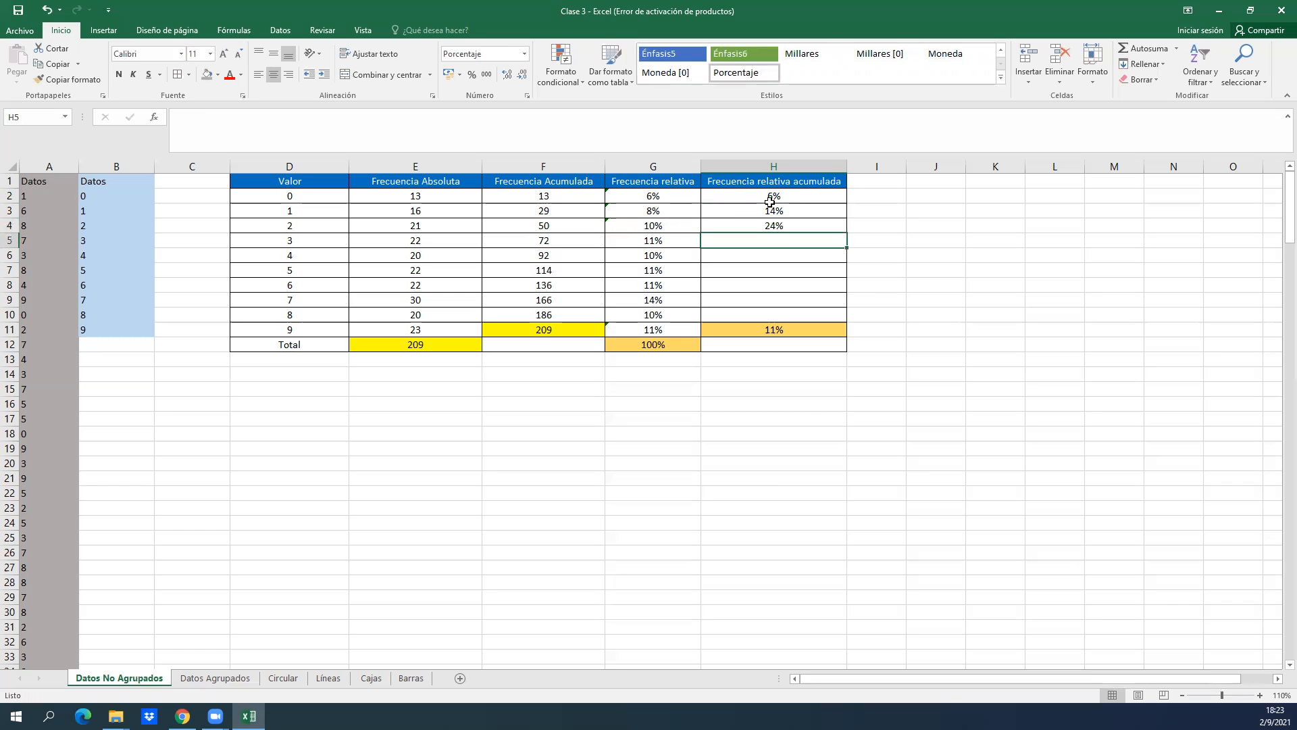
# Fill the cumulative relative frequency formula from H3 down through H10 and check the filled cells.
pyautogui.moveTo(769, 214); pyautogui.dragTo(823, 325)
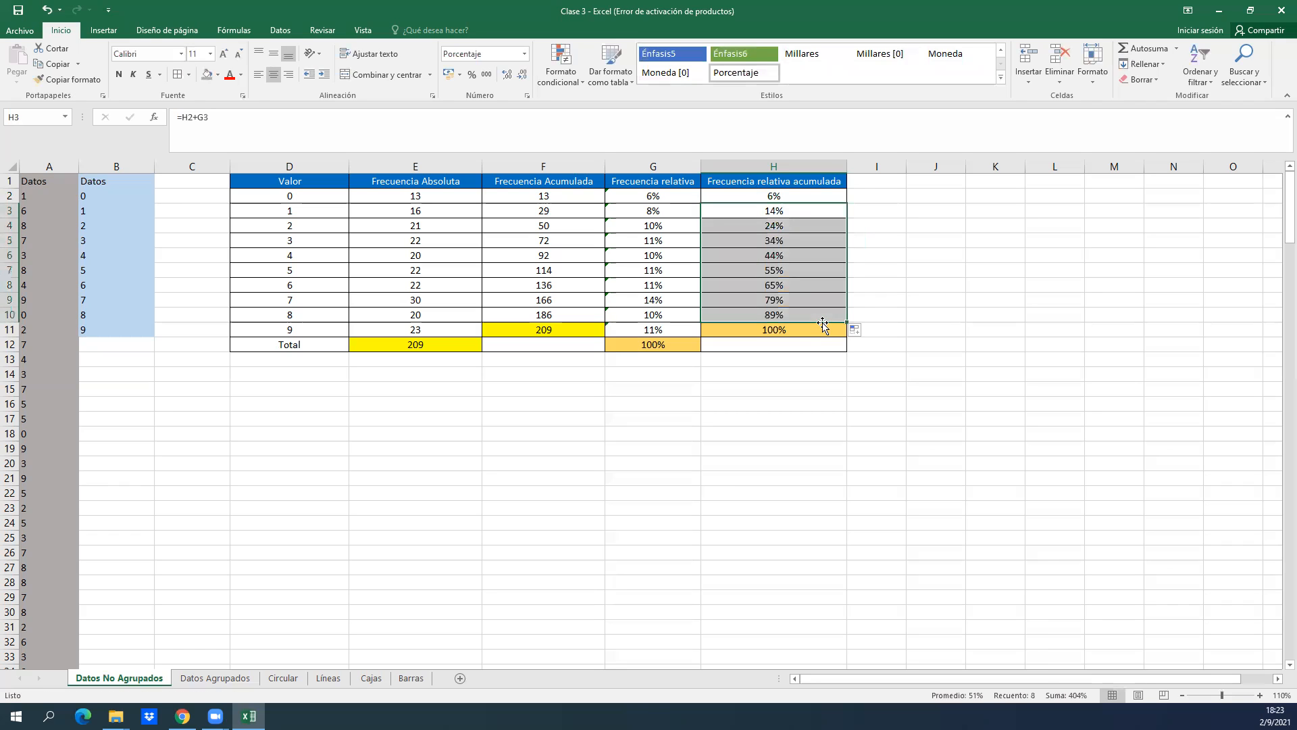
pyautogui.click(771, 226)
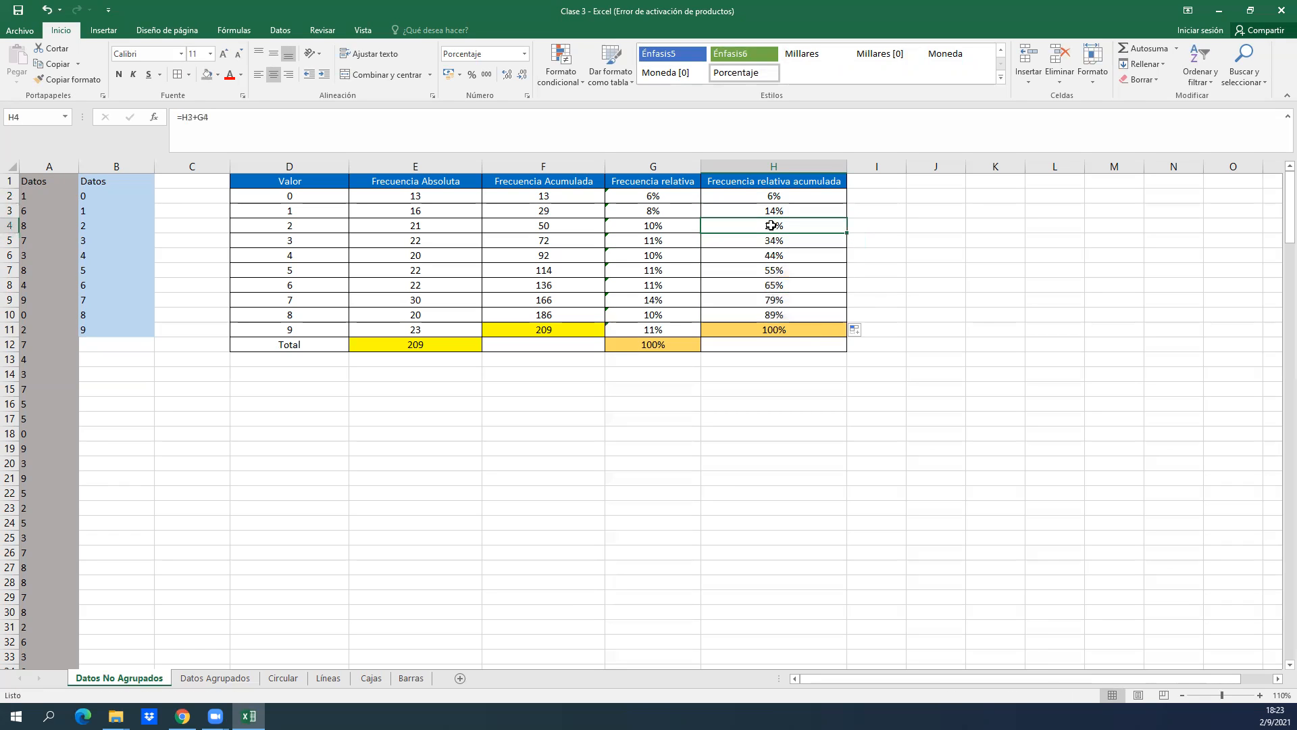
pyautogui.press('Down')
pyautogui.press('Down')
pyautogui.press('Down')
pyautogui.press('Down')
pyautogui.press('Down')
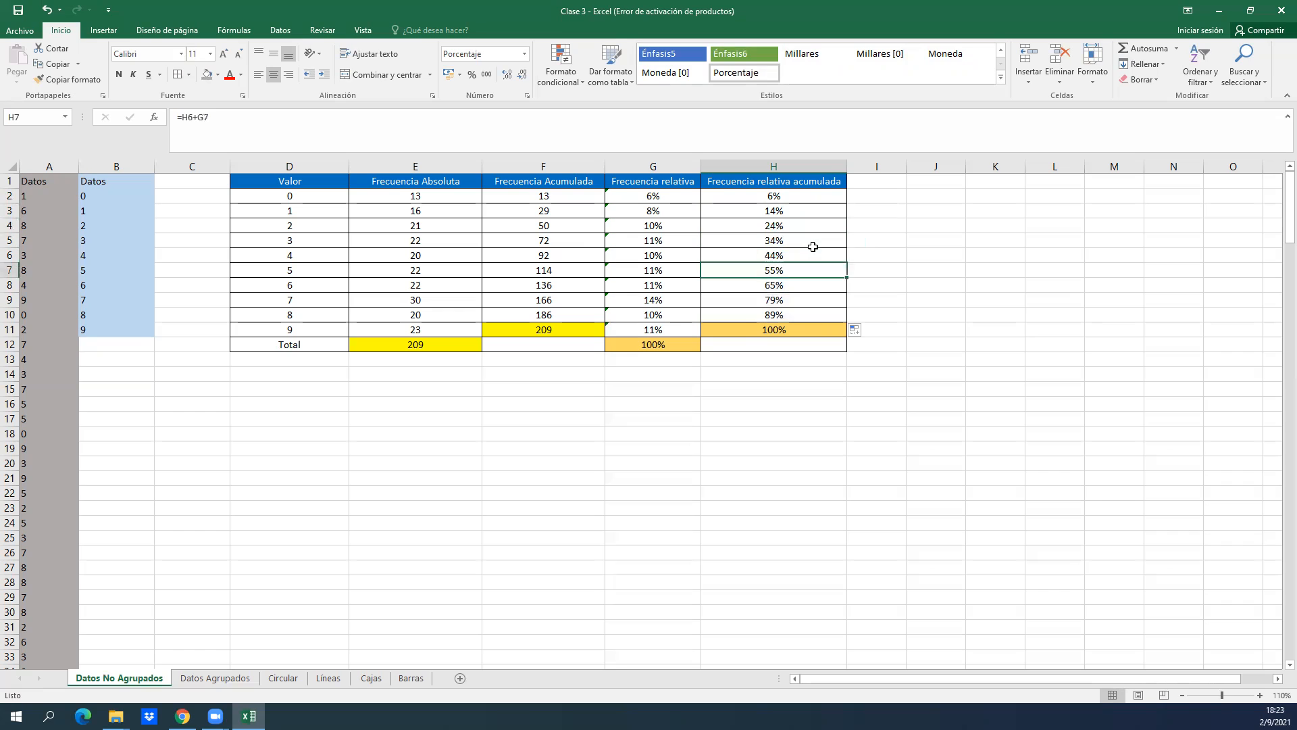
# Inspect the formula in H11 and compare it with the relative frequency sum formula in G12.
pyautogui.click(749, 328)
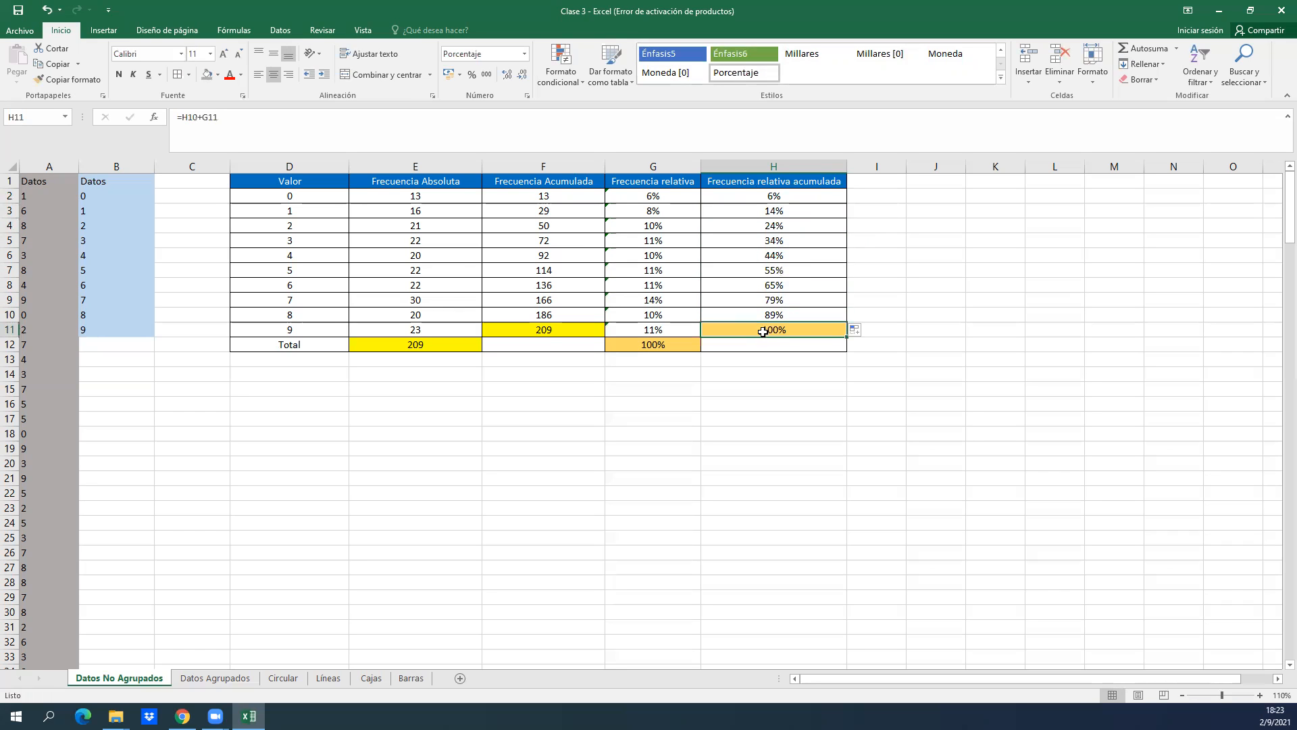
pyautogui.doubleClick(760, 330)
pyautogui.press('Return')
pyautogui.press('Left')
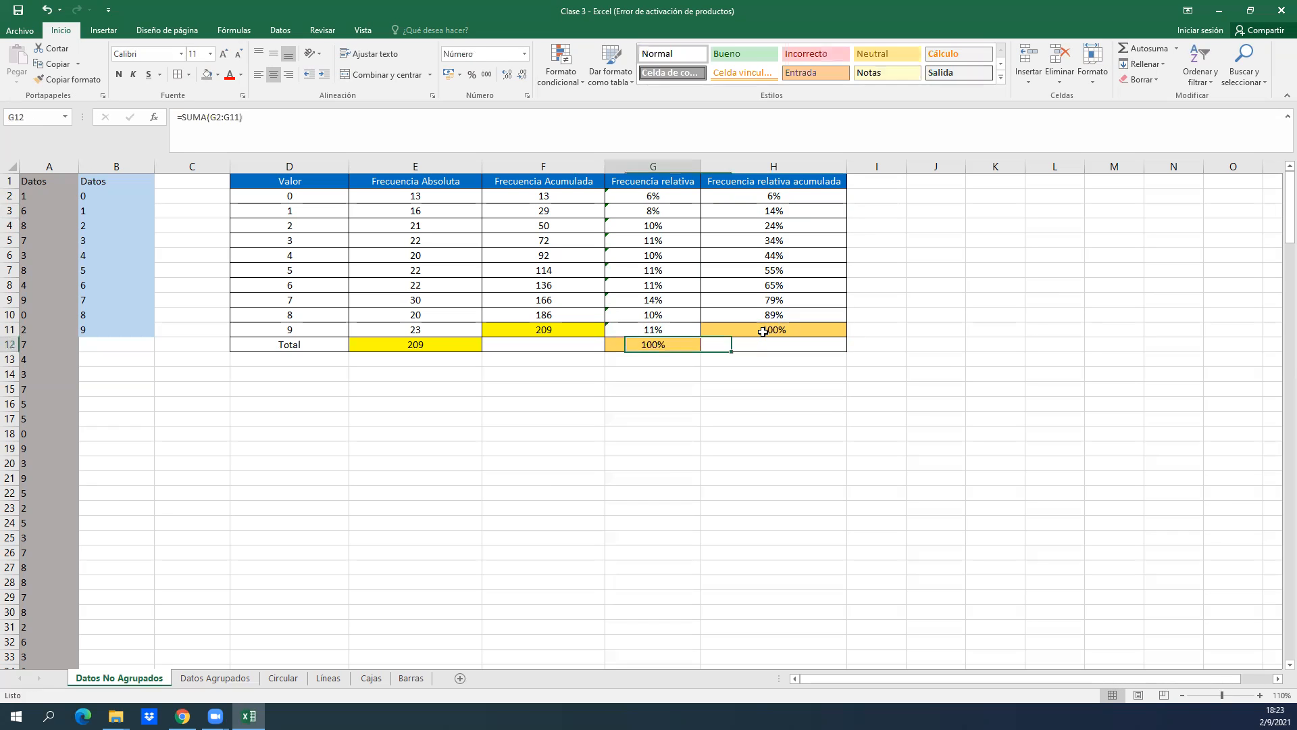
pyautogui.press('Up')
pyautogui.press('Right')
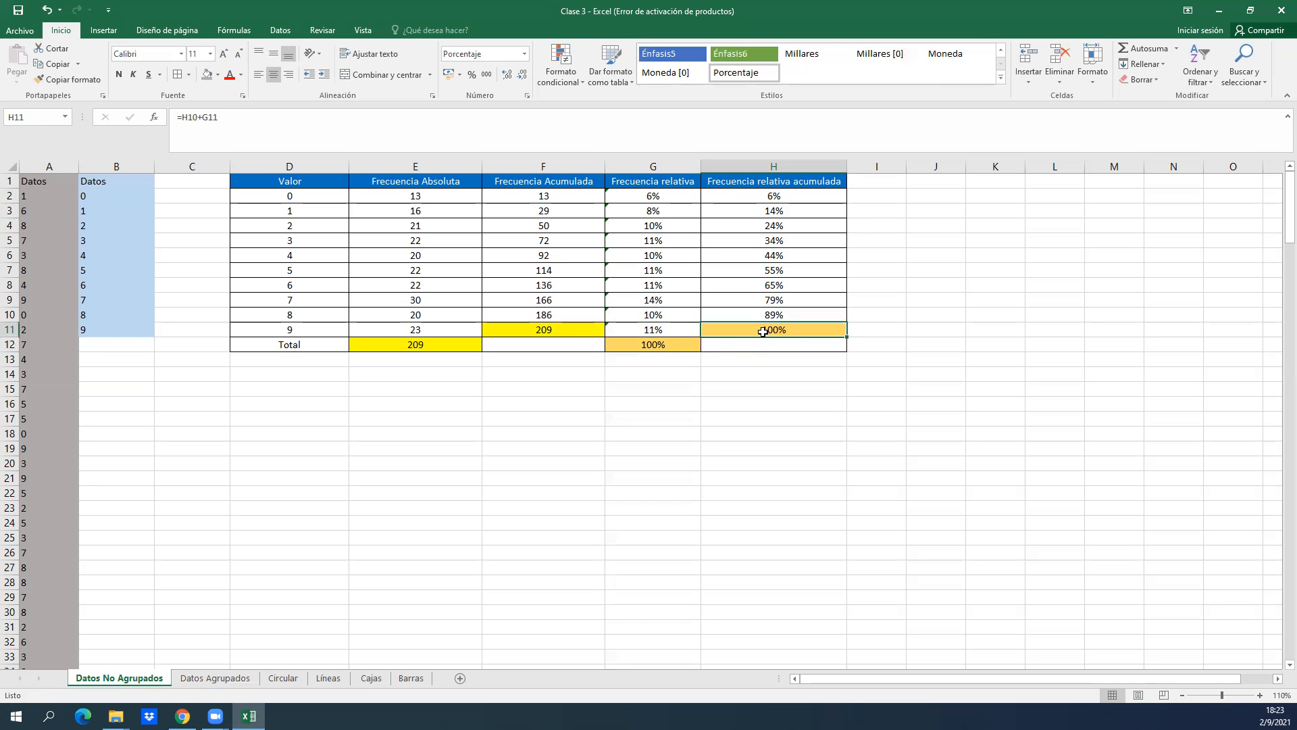
pyautogui.doubleClick(675, 346)
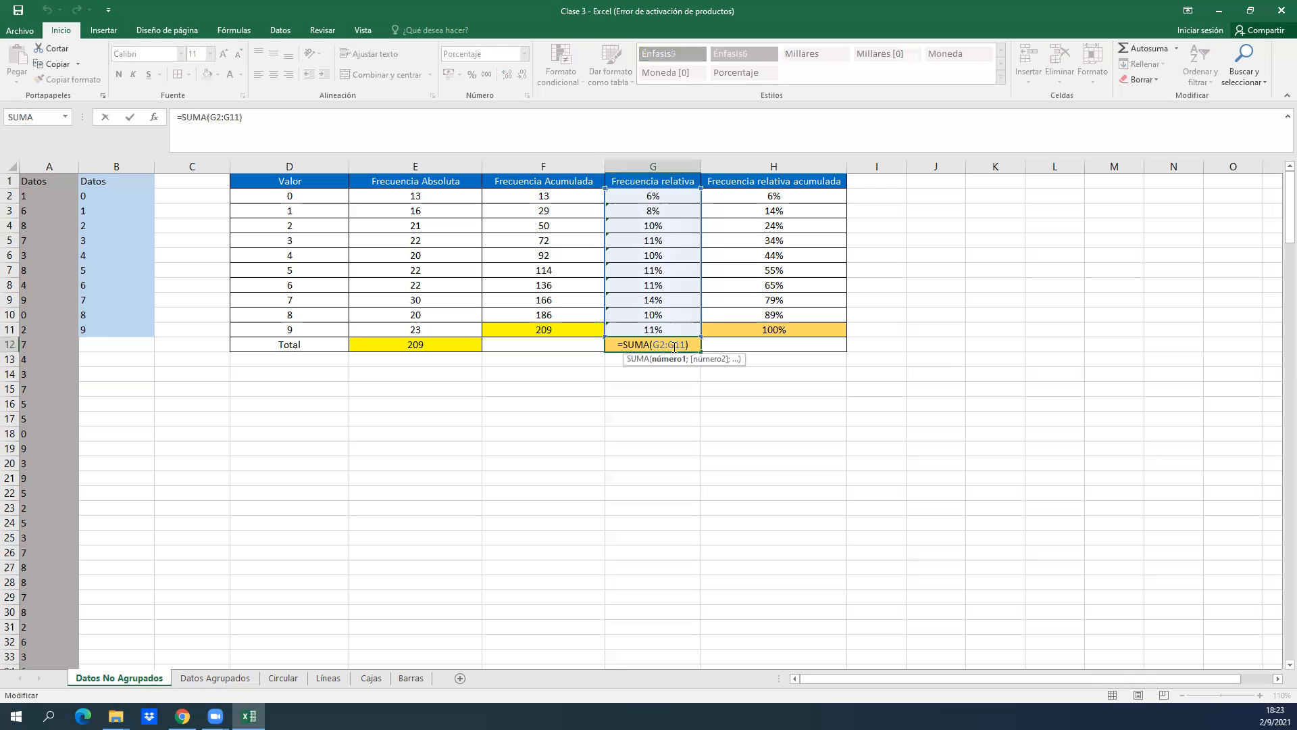
pyautogui.press('Return')
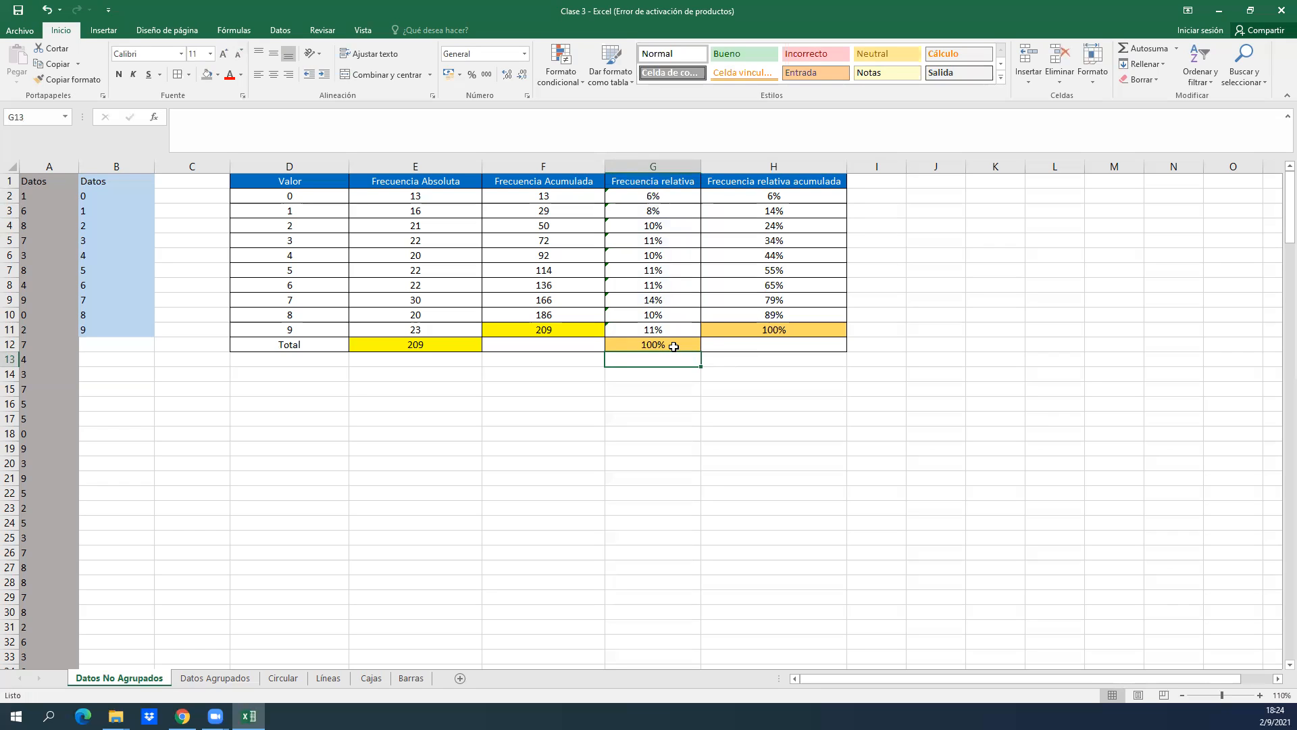
pyautogui.moveTo(312, 180); pyautogui.dragTo(784, 347)
pyautogui.click(330, 460)
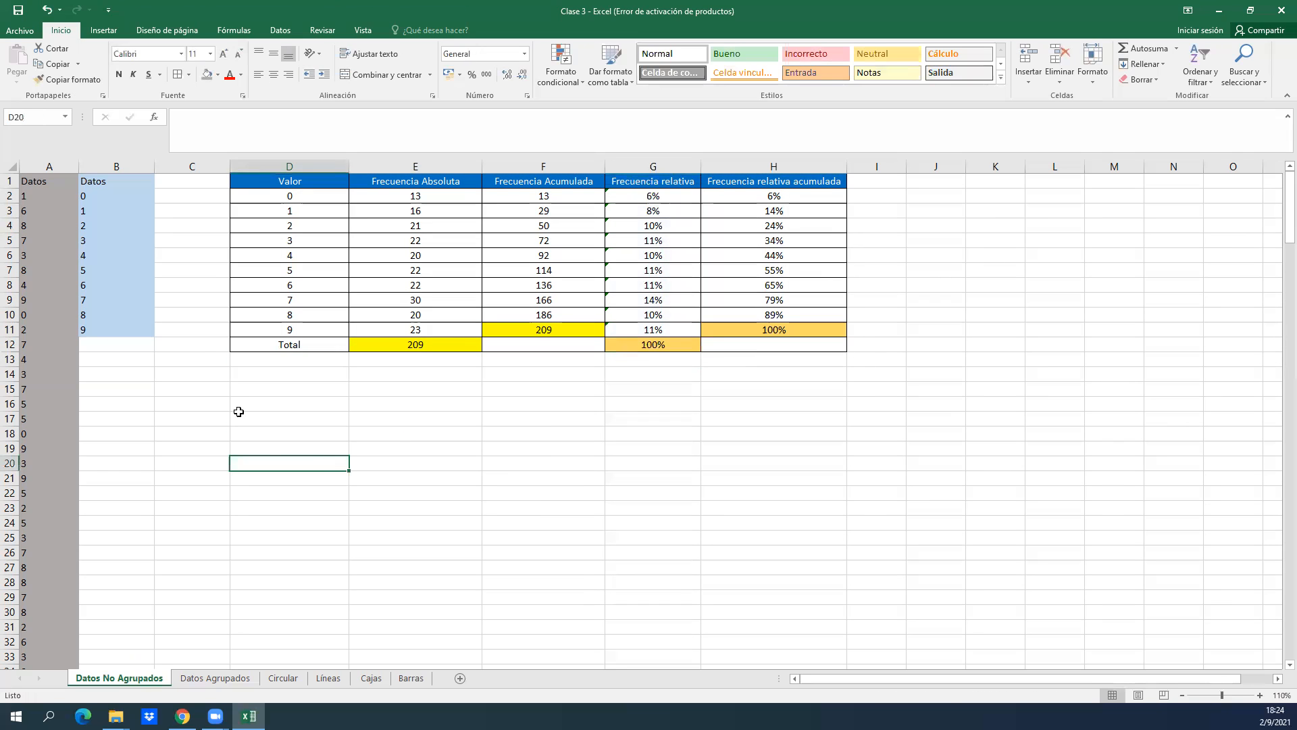
pyautogui.press('Right')
pyautogui.moveTo(282, 415); pyautogui.dragTo(413, 469)
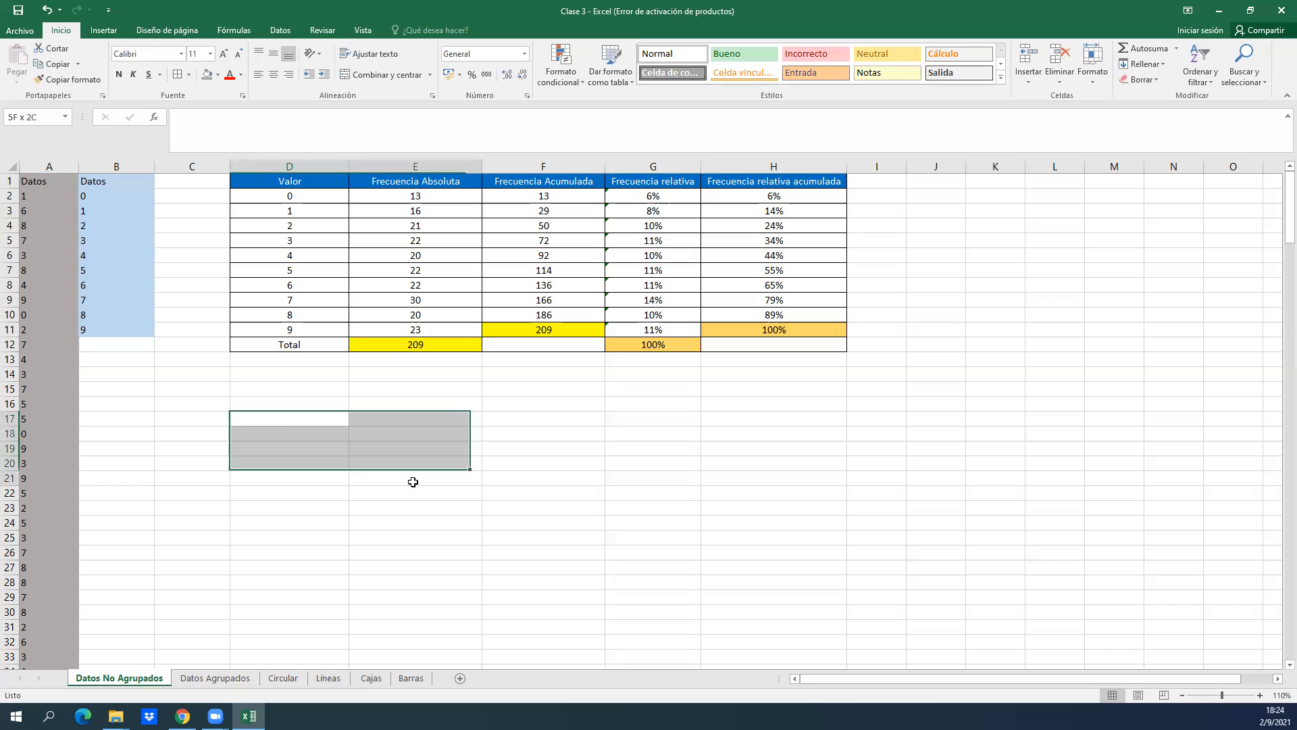
# Enter the headers Valor in D17 and Frecuencia absoluta in E17 for a second table below the first.
pyautogui.click(302, 421)
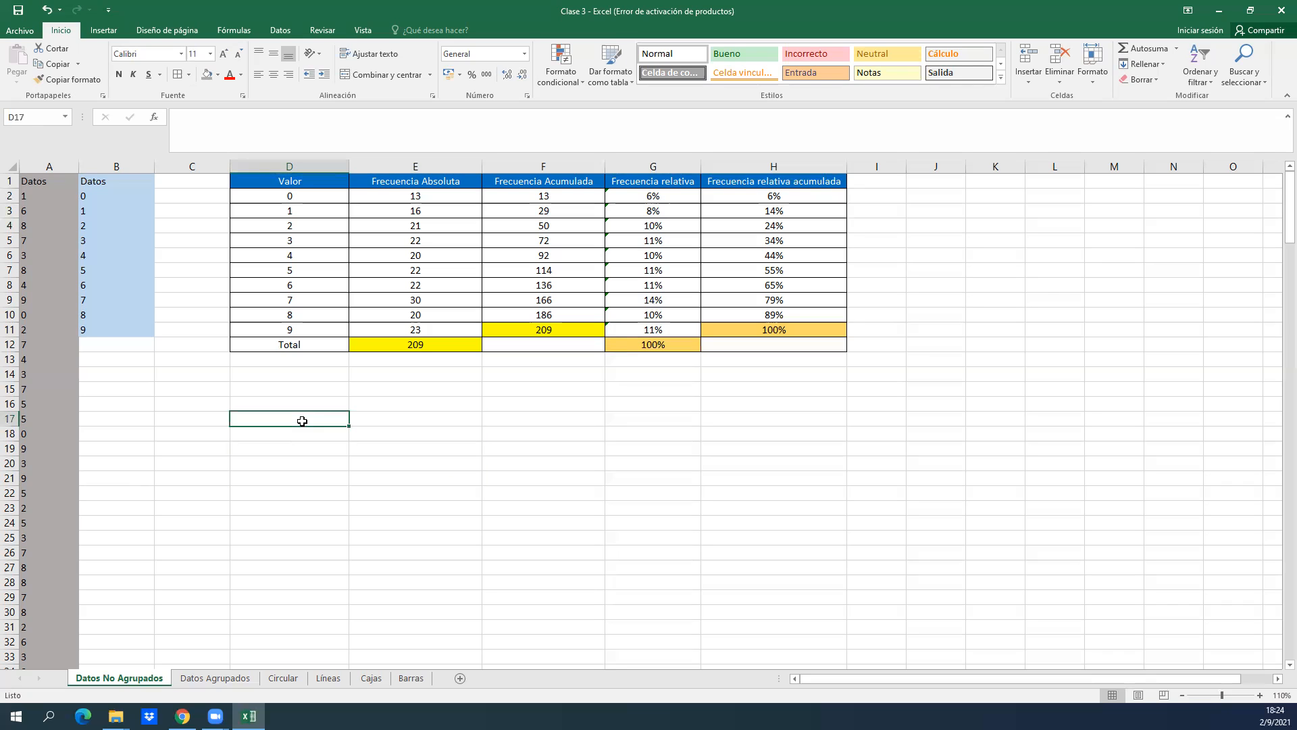
pyautogui.write('Valor')
pyautogui.press('Return')
pyautogui.press('Up')
pyautogui.press('Right')
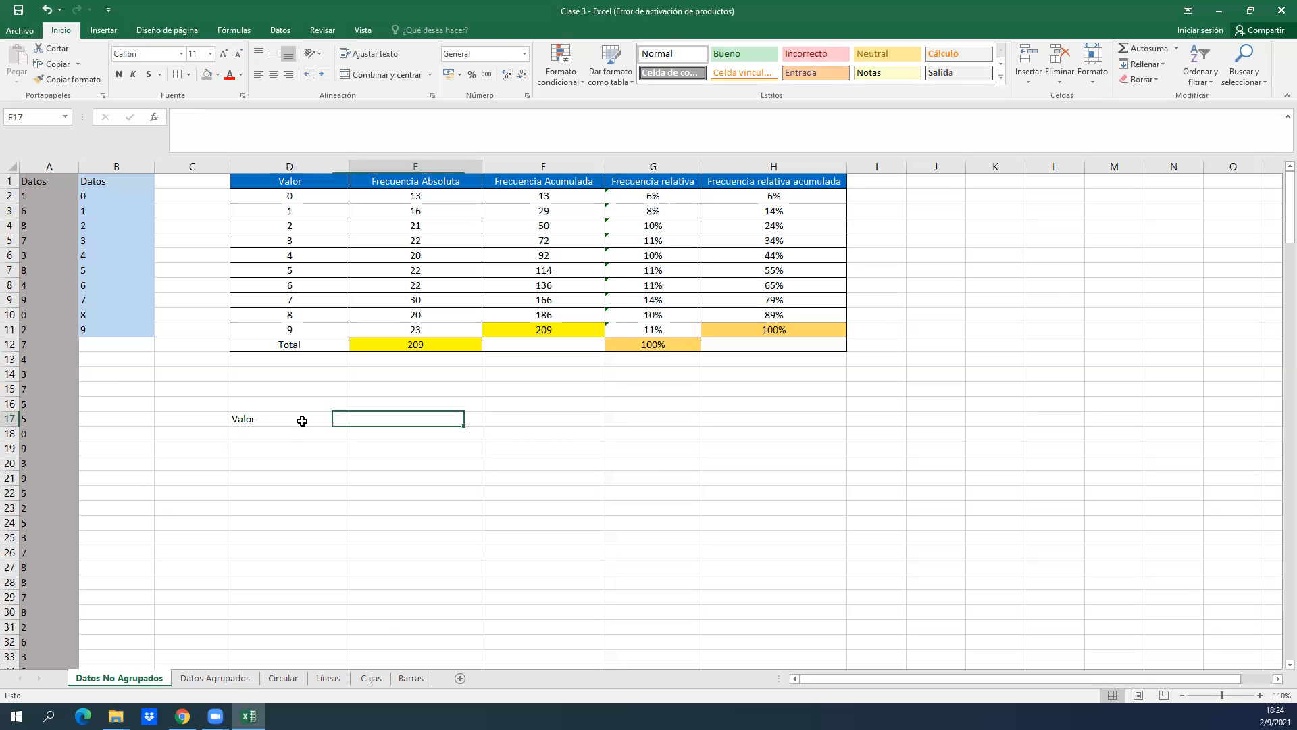
pyautogui.write('Frecuencia absoluta')
pyautogui.press('Return')
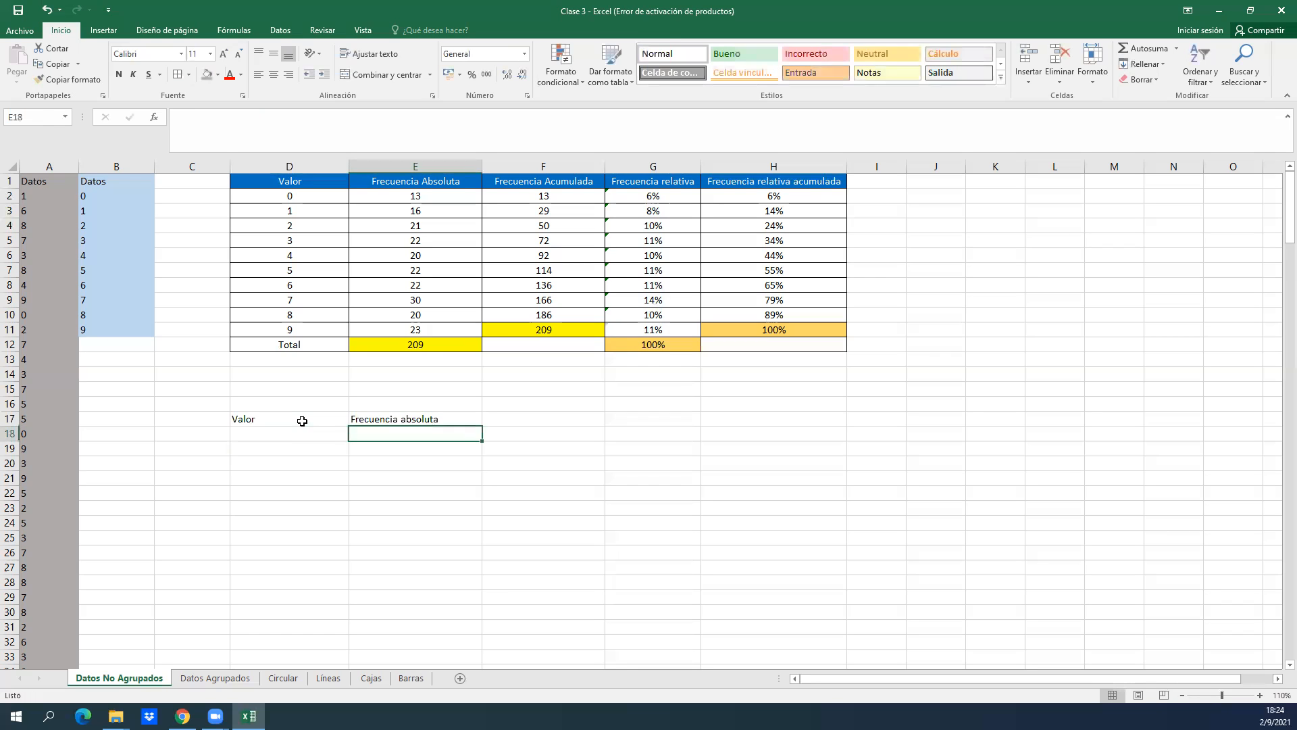
# Apply borders to every cell of the range D17:H23 to outline the second table.
pyautogui.click(302, 421)
pyautogui.hotkey('shift', 'Right')
pyautogui.hotkey('shift', 'Right')
pyautogui.hotkey('shift', 'Right')
pyautogui.hotkey('shift', 'Right')
pyautogui.hotkey('shift', 'Right')
pyautogui.hotkey('shift', 'Left')
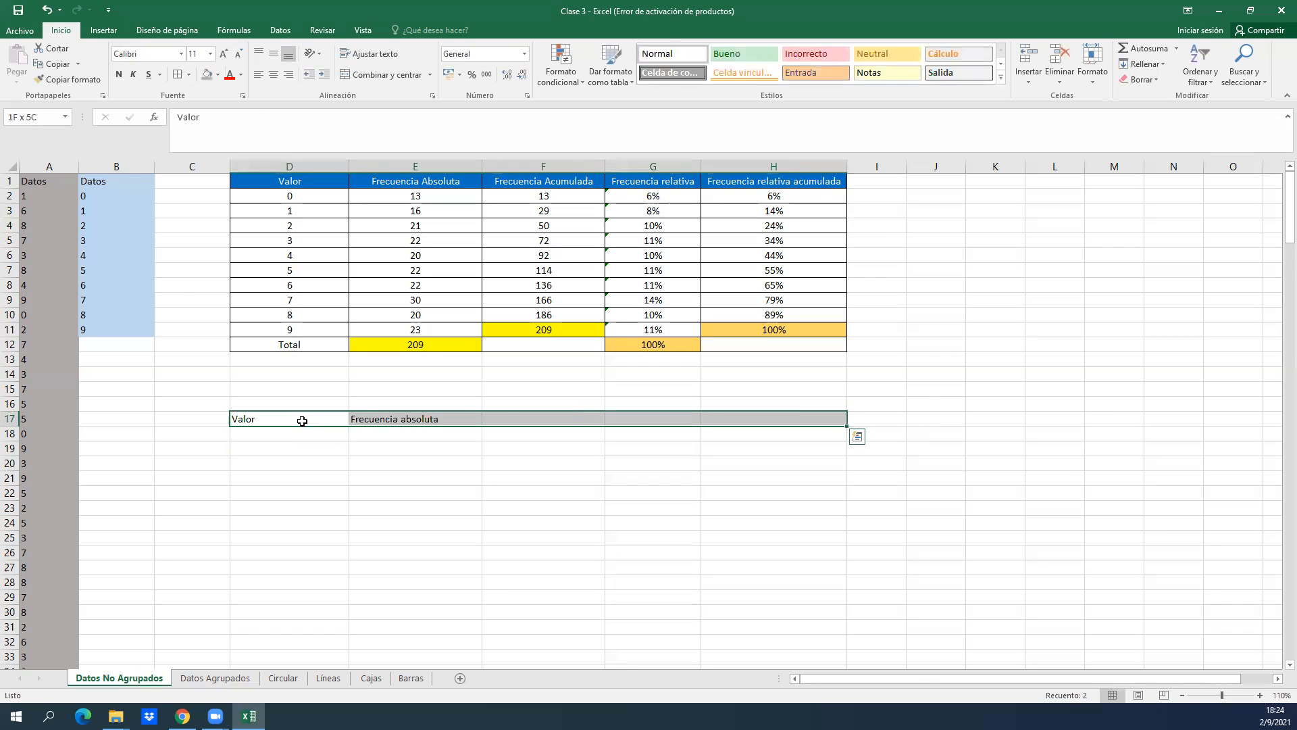
pyautogui.hotkey('ctrl', 'shift', 'Down')
pyautogui.hotkey('ctrl', 'shift', 'Up')
pyautogui.hotkey('shift', 'Down')
pyautogui.hotkey('shift', 'Down')
pyautogui.hotkey('shift', 'Down')
pyautogui.hotkey('shift', 'Down')
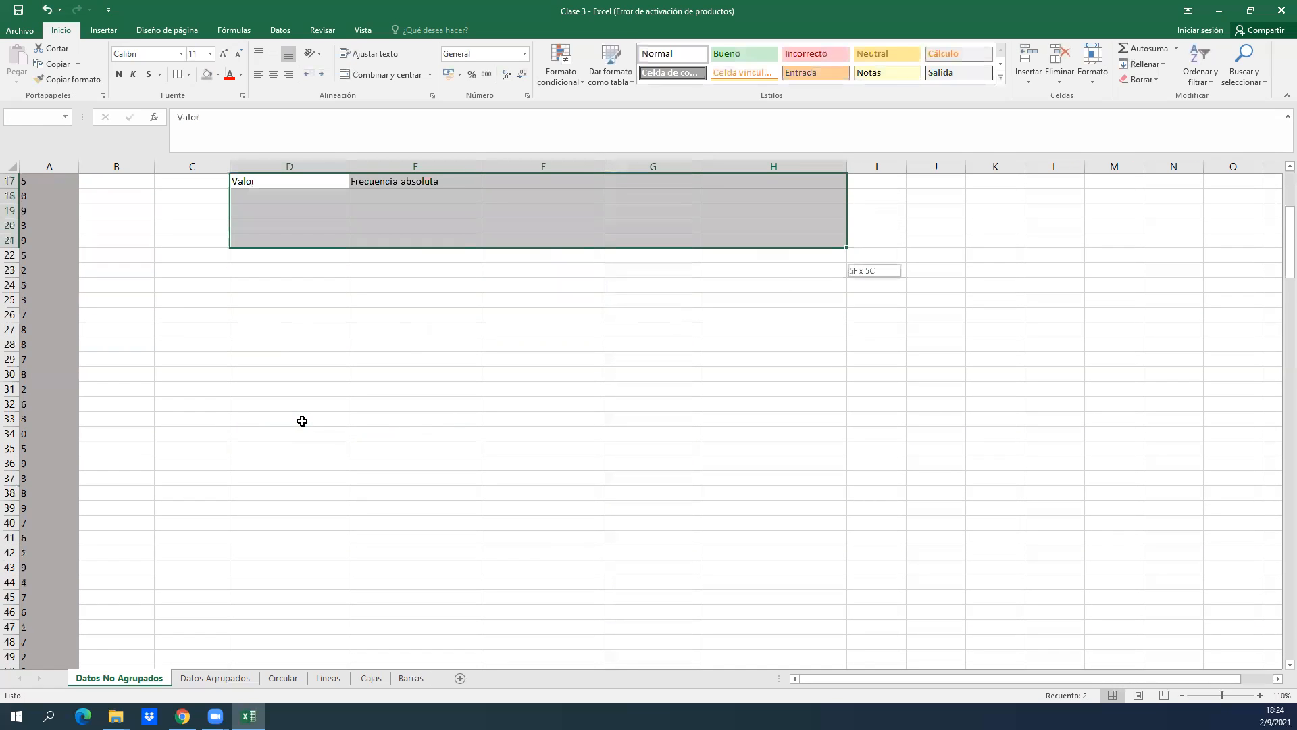
pyautogui.hotkey('shift', 'Down')
pyautogui.hotkey('shift', 'Down')
pyautogui.click(176, 74)
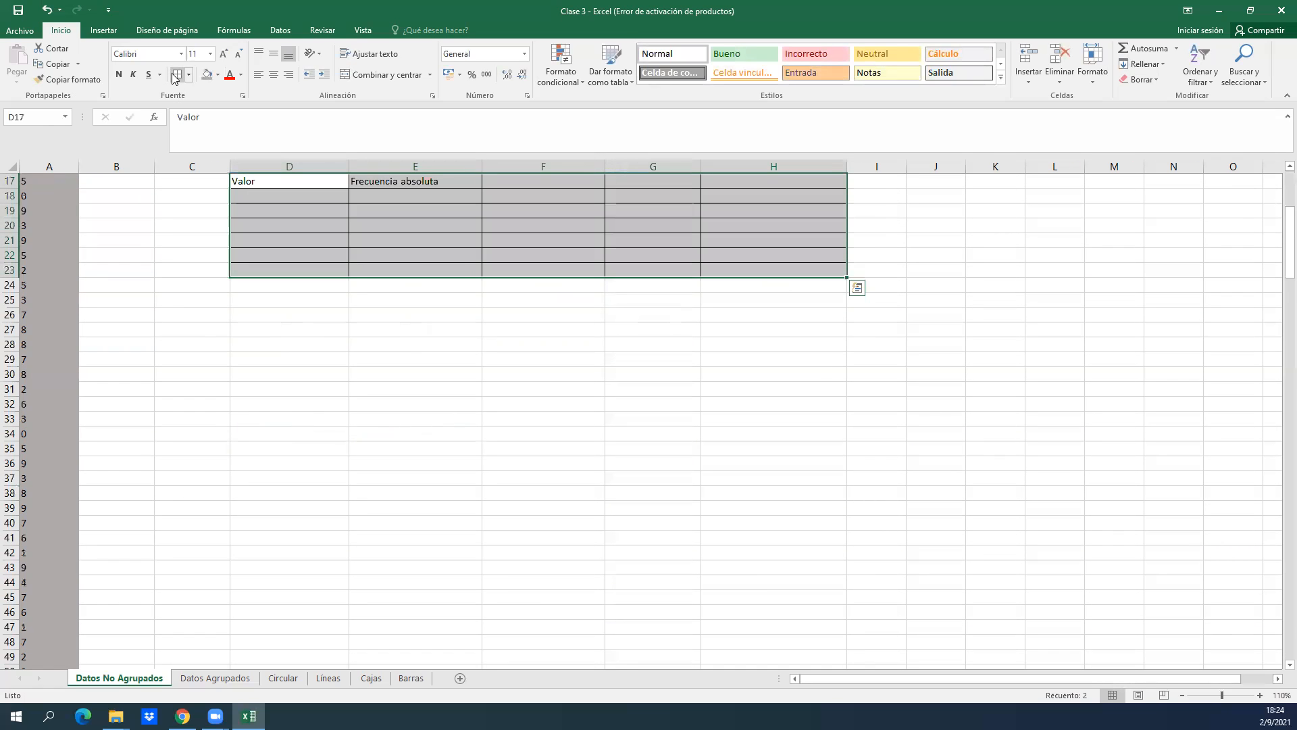
# Compare the bordered blank table starting at D17 with the completed frequency table above it.
pyautogui.press('Up')
pyautogui.press('Up')
pyautogui.press('Up')
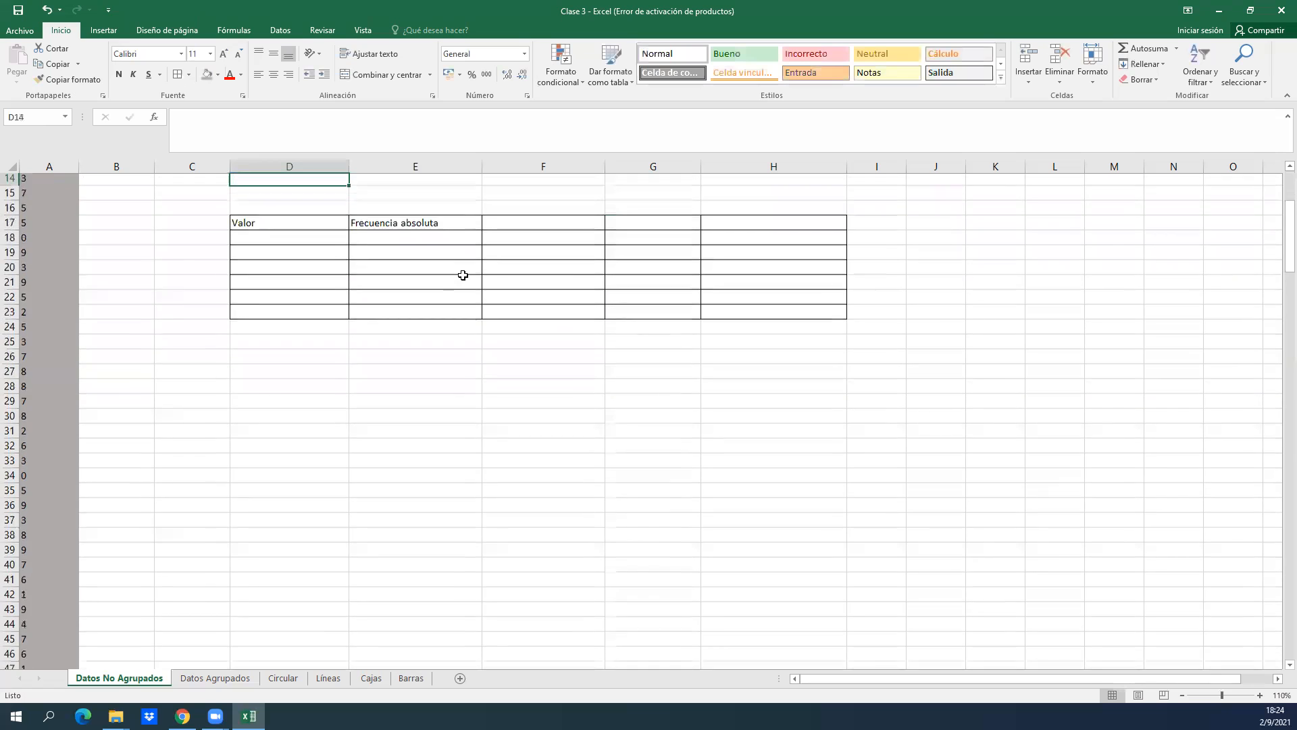
pyautogui.scroll(2, 463, 275)
pyautogui.press('Down')
pyautogui.press('Down')
pyautogui.press('Down')
pyautogui.press('Right')
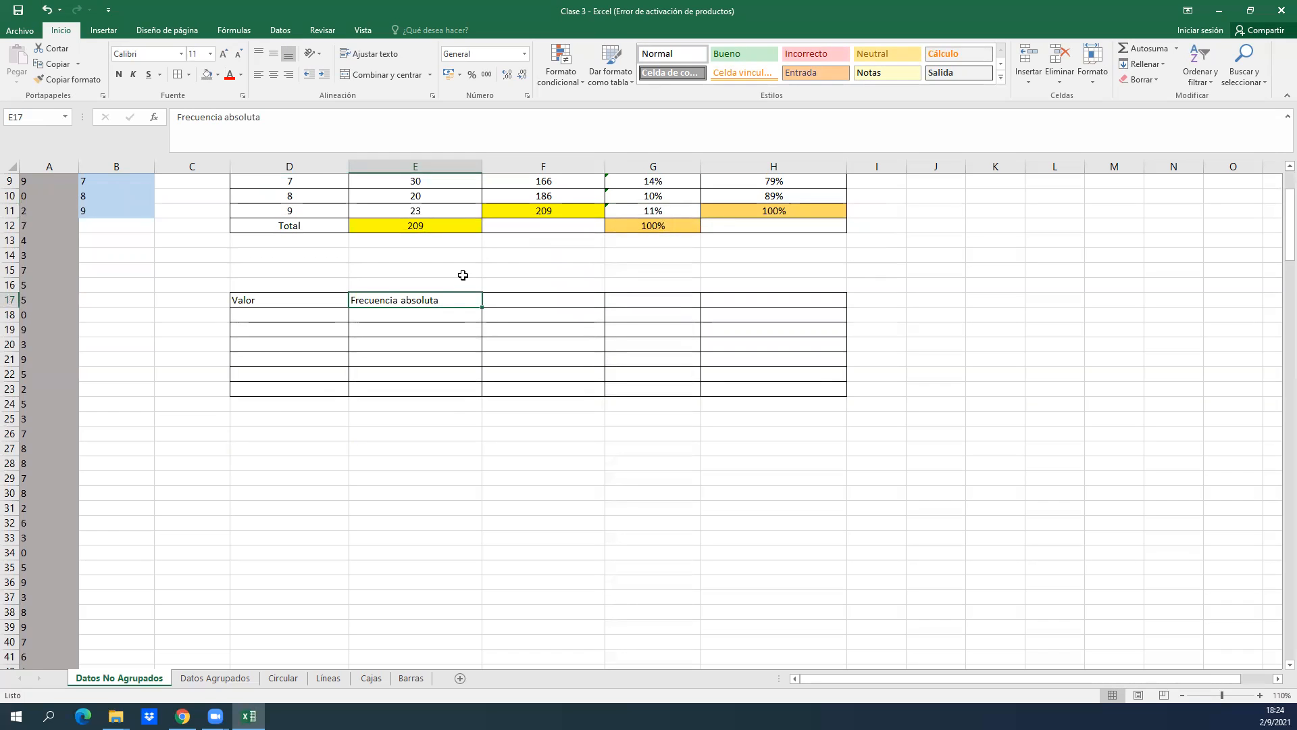
pyautogui.press('Left')
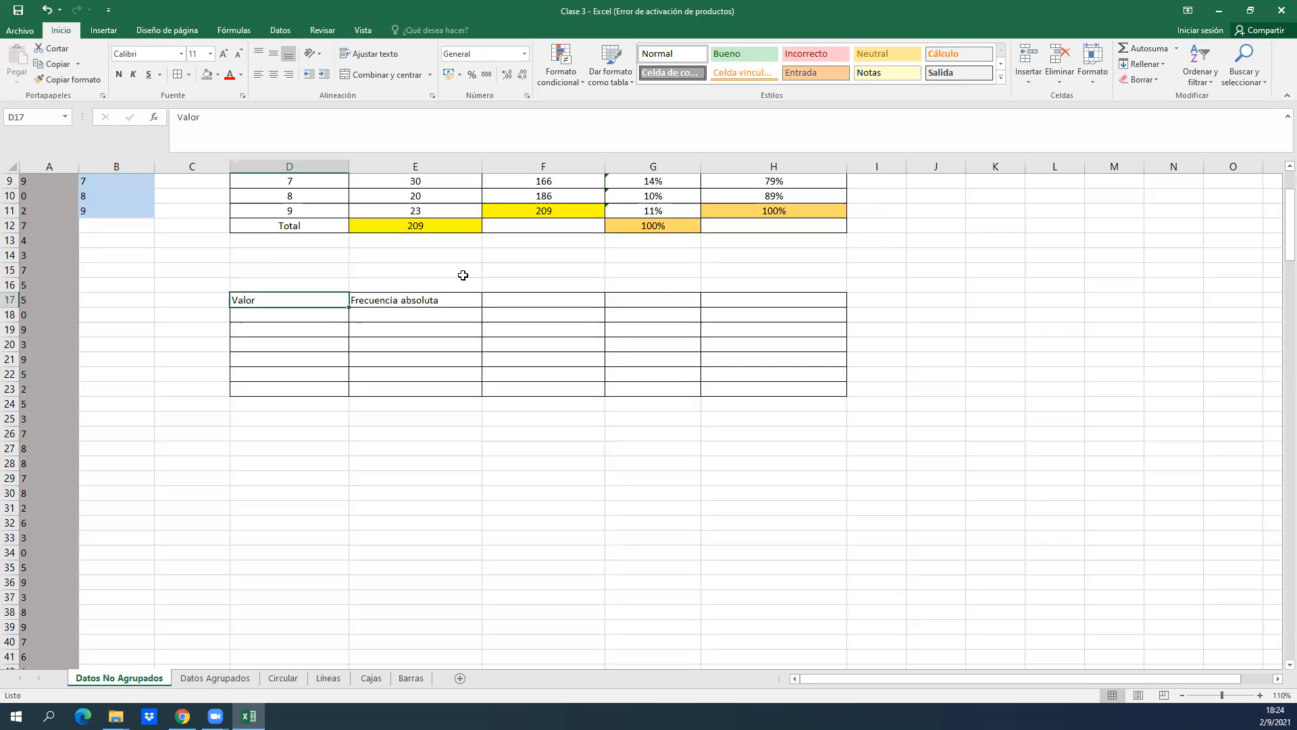
# Remove all borders from the range D17:I23 of the second table.
pyautogui.hotkey('shift', 'Right')
pyautogui.hotkey('shift', 'Right')
pyautogui.hotkey('shift', 'Right')
pyautogui.hotkey('shift', 'Right')
pyautogui.hotkey('shift', 'Right')
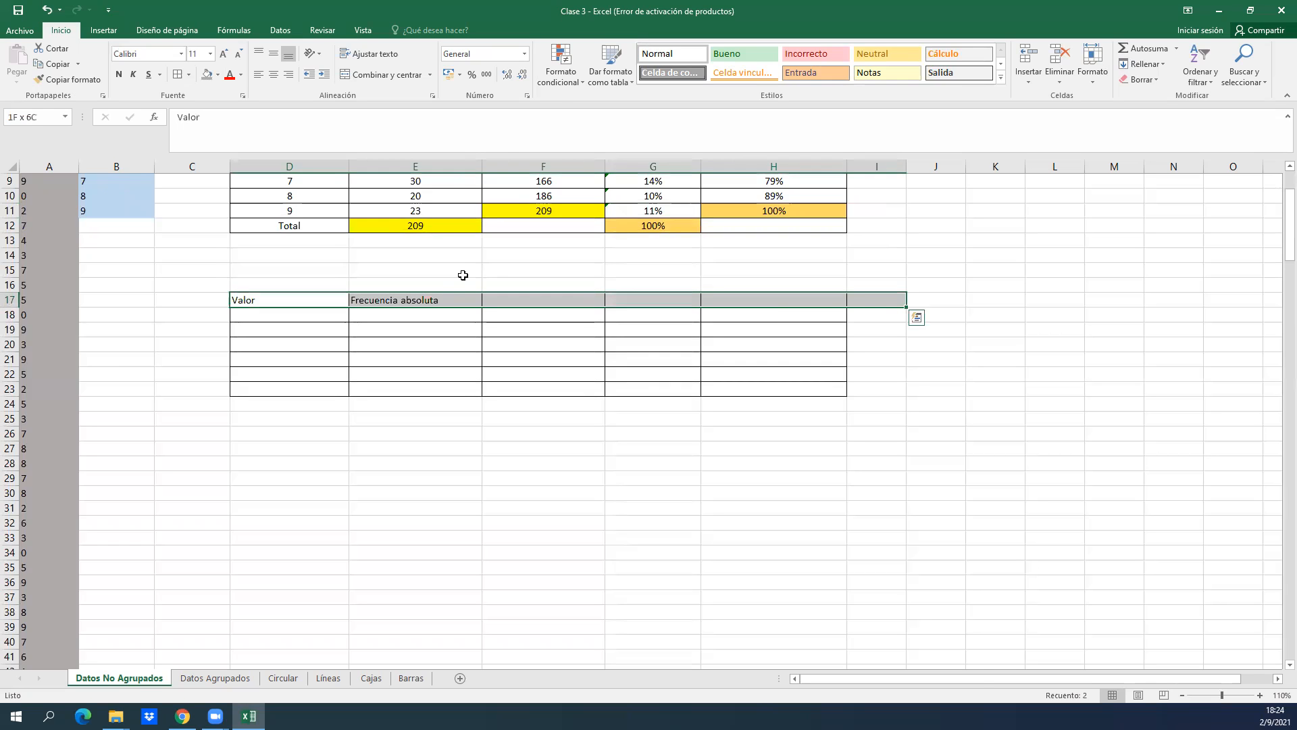
pyautogui.hotkey('ctrl', 'shift', 'Down')
pyautogui.hotkey('ctrl', 'shift', 'Up')
pyautogui.hotkey('shift', 'Down')
pyautogui.hotkey('shift', 'Down')
pyautogui.hotkey('shift', 'Down')
pyautogui.hotkey('shift', 'Down')
pyautogui.hotkey('shift', 'Down')
pyautogui.hotkey('shift', 'Down')
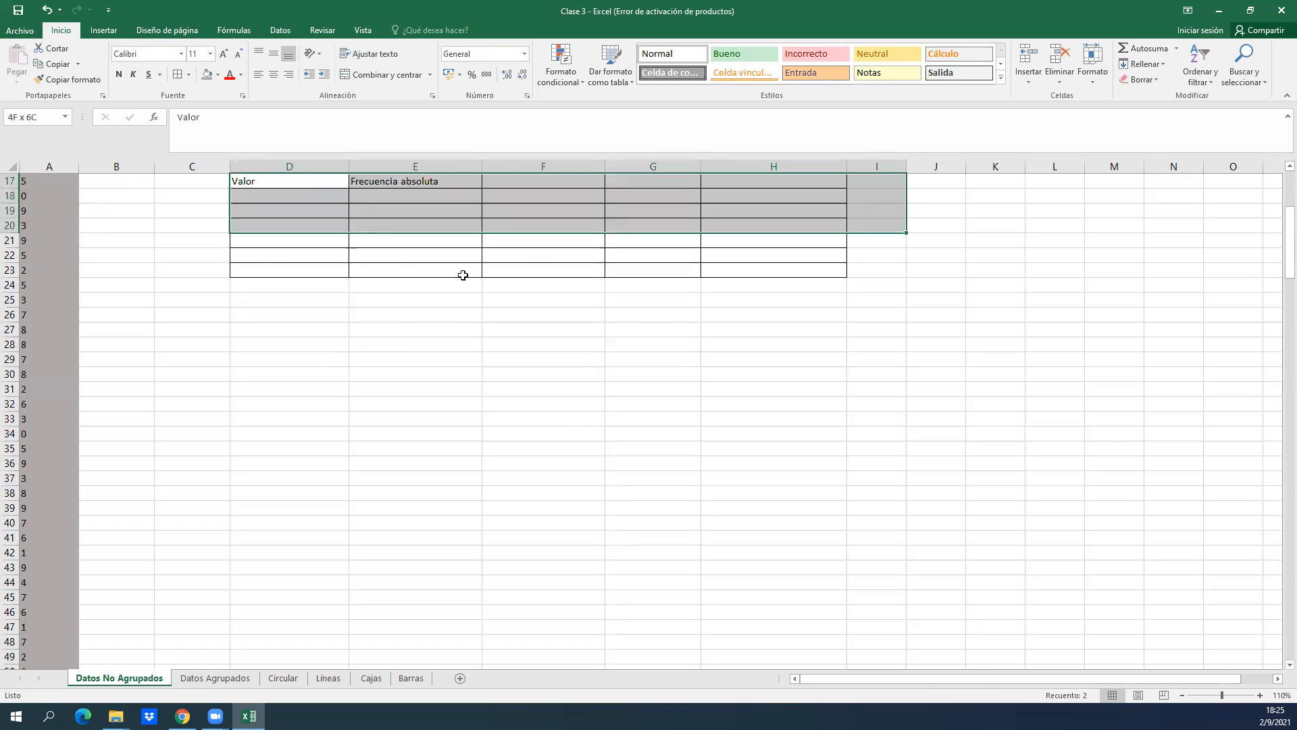
pyautogui.click(189, 75)
pyautogui.click(207, 174)
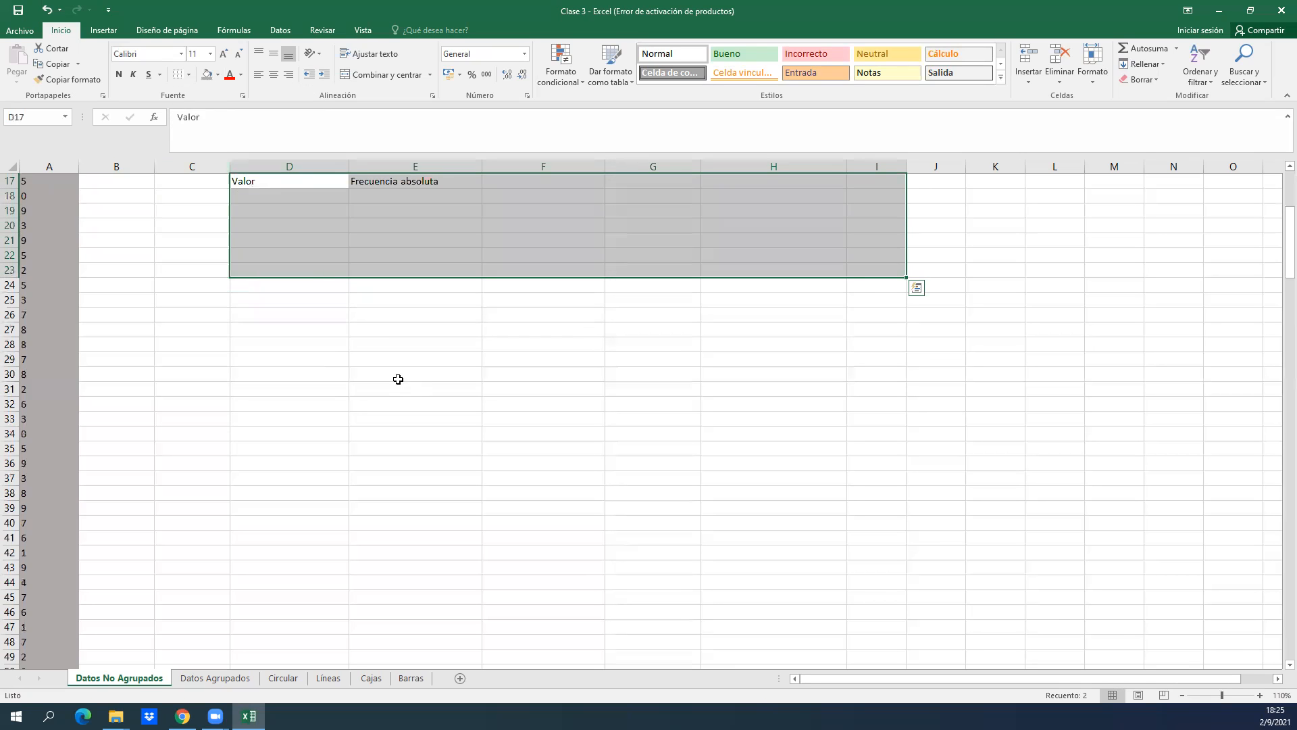
pyautogui.click(397, 375)
# Compare the Valor and Frecuencia absoluta headers in row 17 with the completed table above.
pyautogui.press('Up')
pyautogui.press('Up')
pyautogui.press('Up')
pyautogui.press('Up')
pyautogui.press('Up')
pyautogui.press('Up')
pyautogui.press('Up')
pyautogui.press('Up')
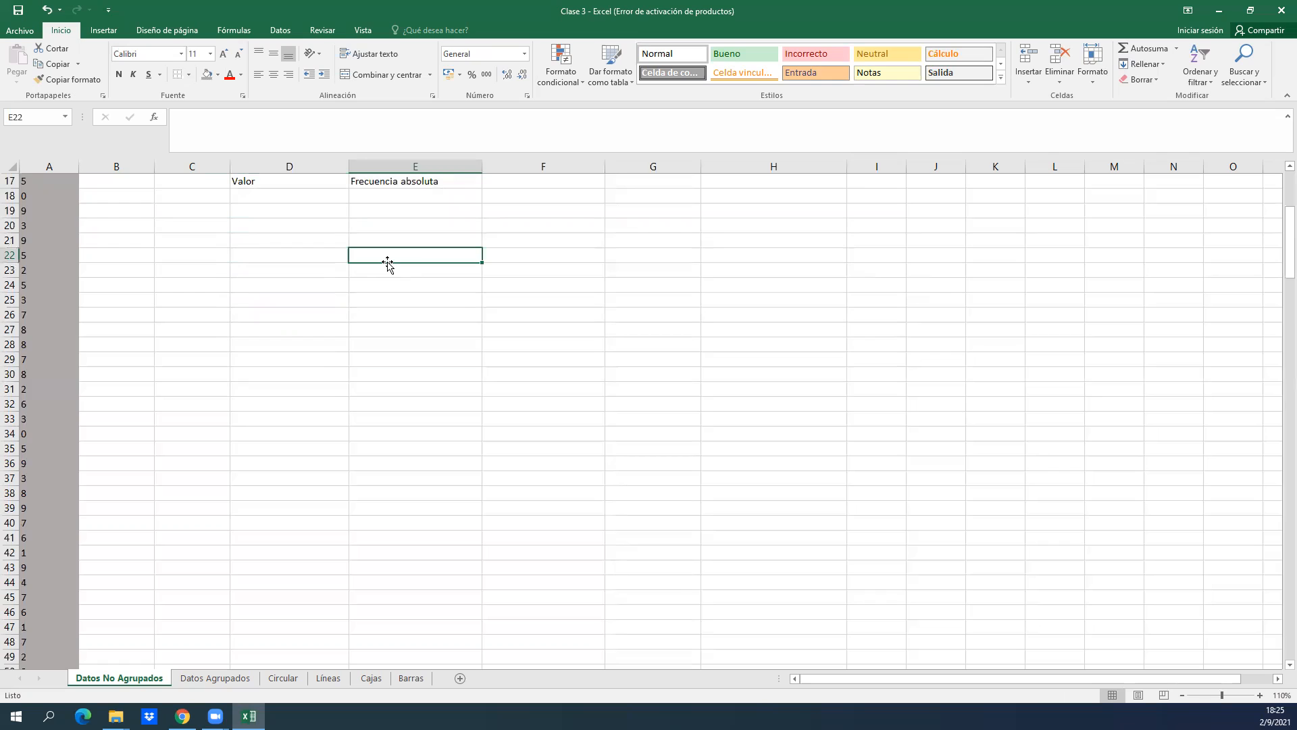
pyautogui.press('Up')
pyautogui.press('Up')
pyautogui.press('Up')
pyautogui.press('Up')
pyautogui.press('Up')
pyautogui.press('Up')
pyautogui.press('Up')
pyautogui.press('Up')
pyautogui.press('Up')
pyautogui.press('Up')
pyautogui.press('Up')
pyautogui.press('Up')
pyautogui.press('Up')
pyautogui.press('Up')
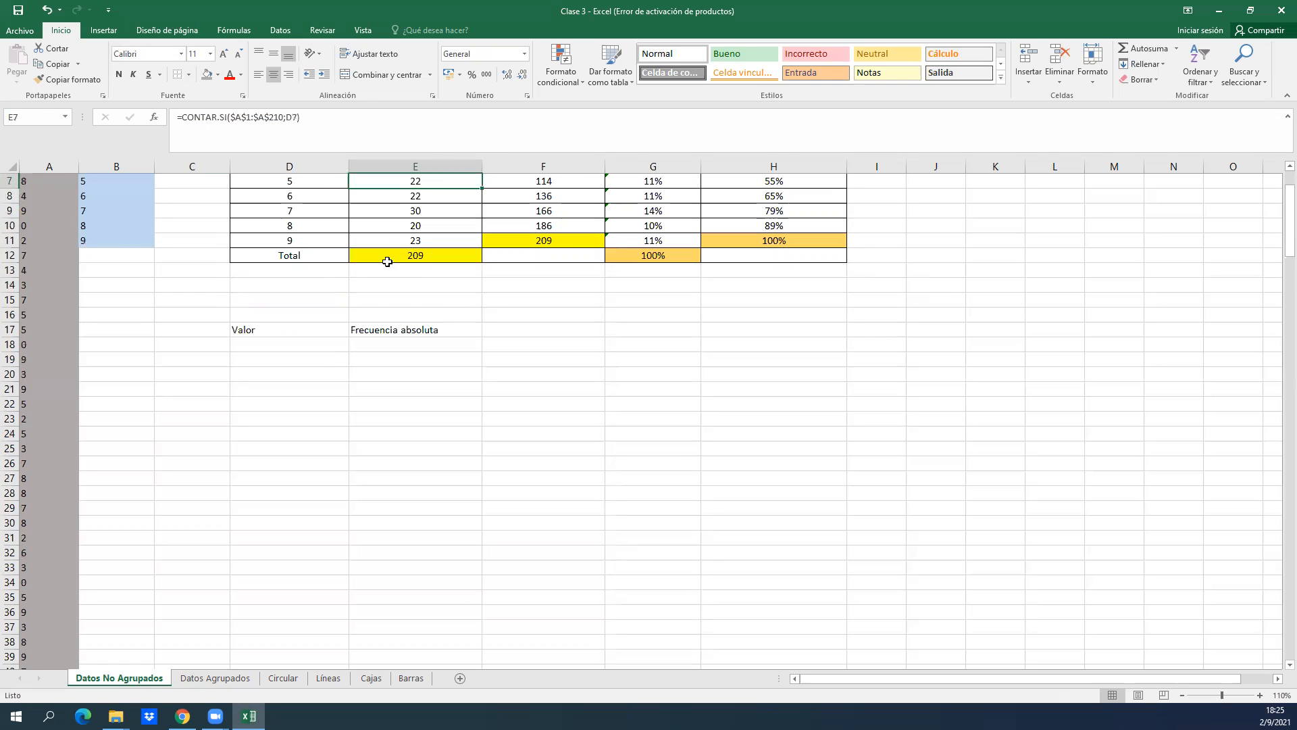
pyautogui.press('Down')
pyautogui.press('Down')
pyautogui.press('Down')
pyautogui.press('Down')
pyautogui.press('Down')
pyautogui.press('Down')
pyautogui.press('Down')
pyautogui.press('Down')
pyautogui.press('Down')
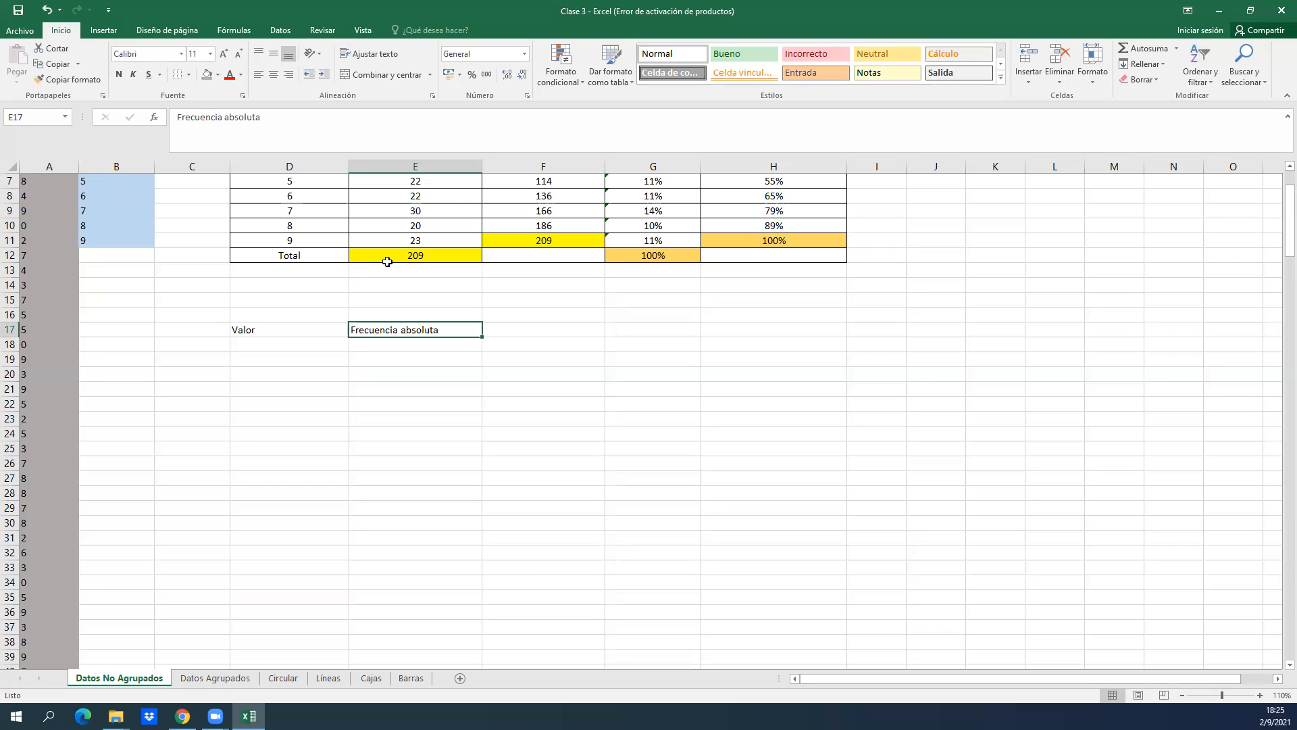
pyautogui.press('Left')
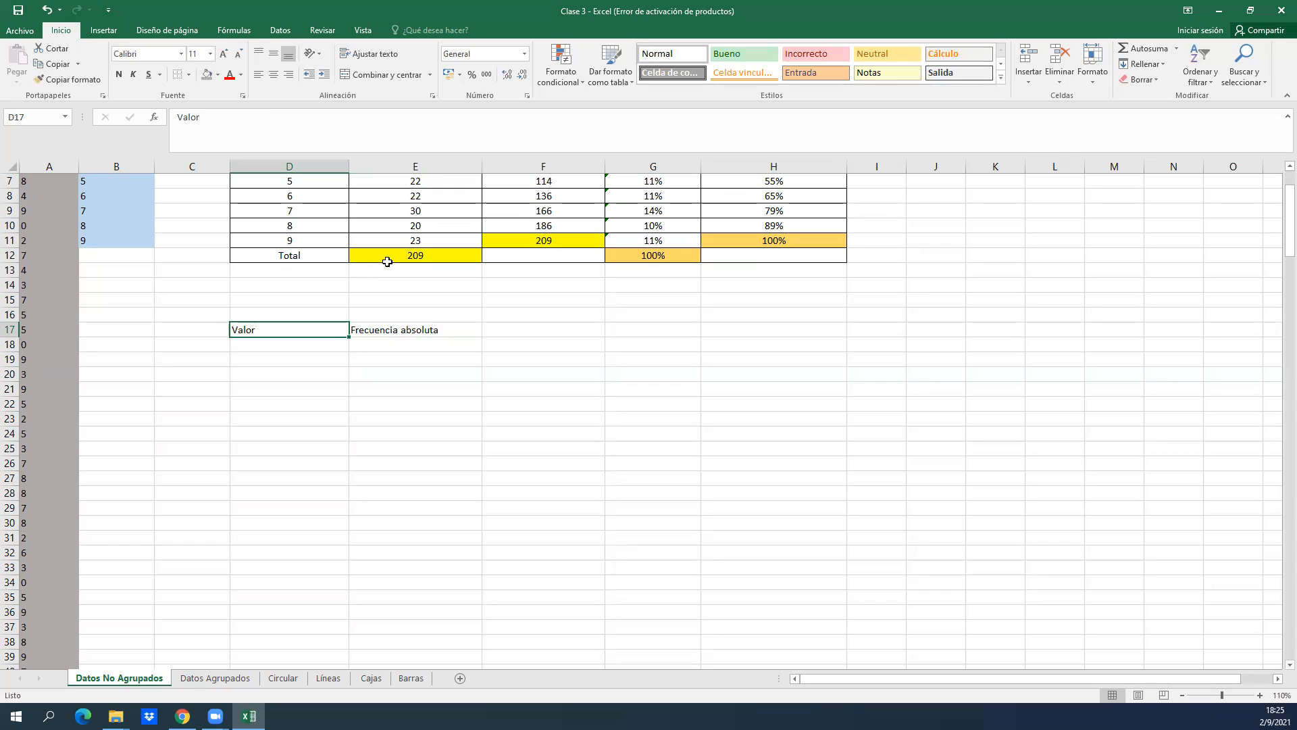
# Check the weekly course page in the browser and return to the Excel workbook.
pyautogui.click(760, 273)
pyautogui.click(685, 242)
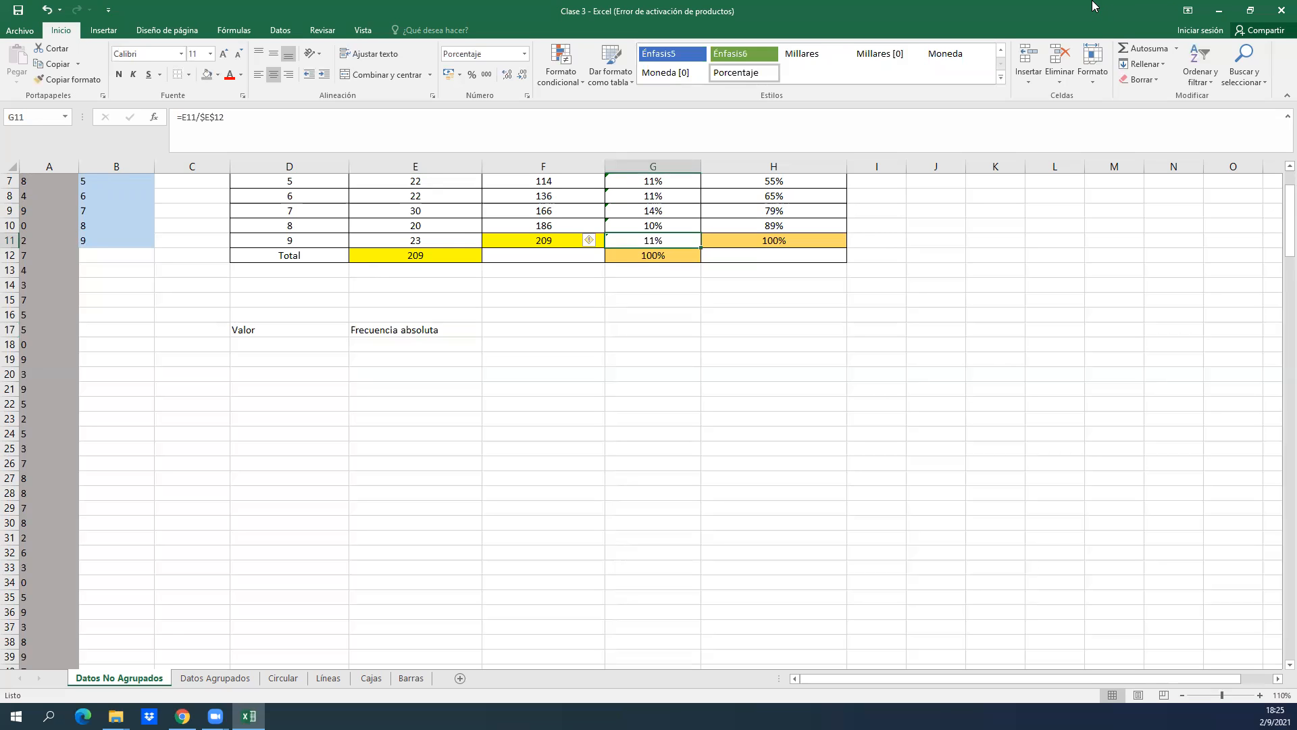
pyautogui.click(1219, 10)
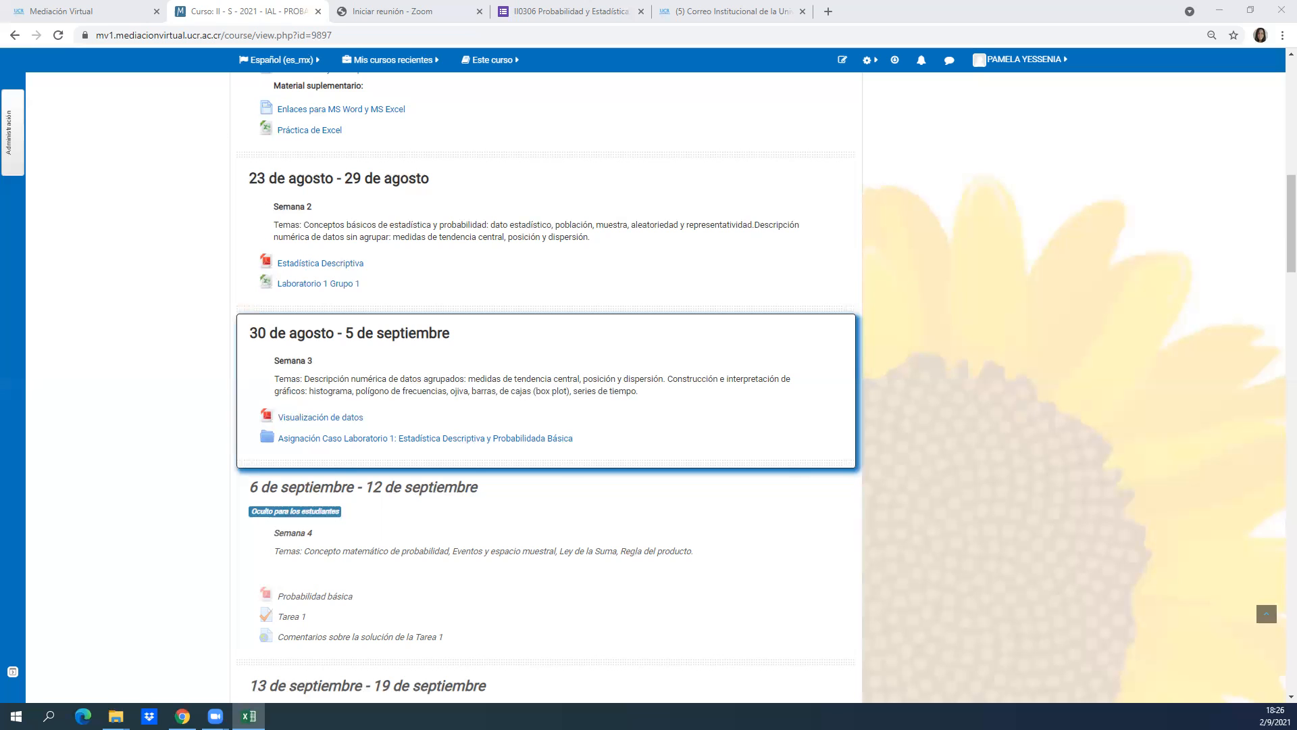
pyautogui.click(249, 716)
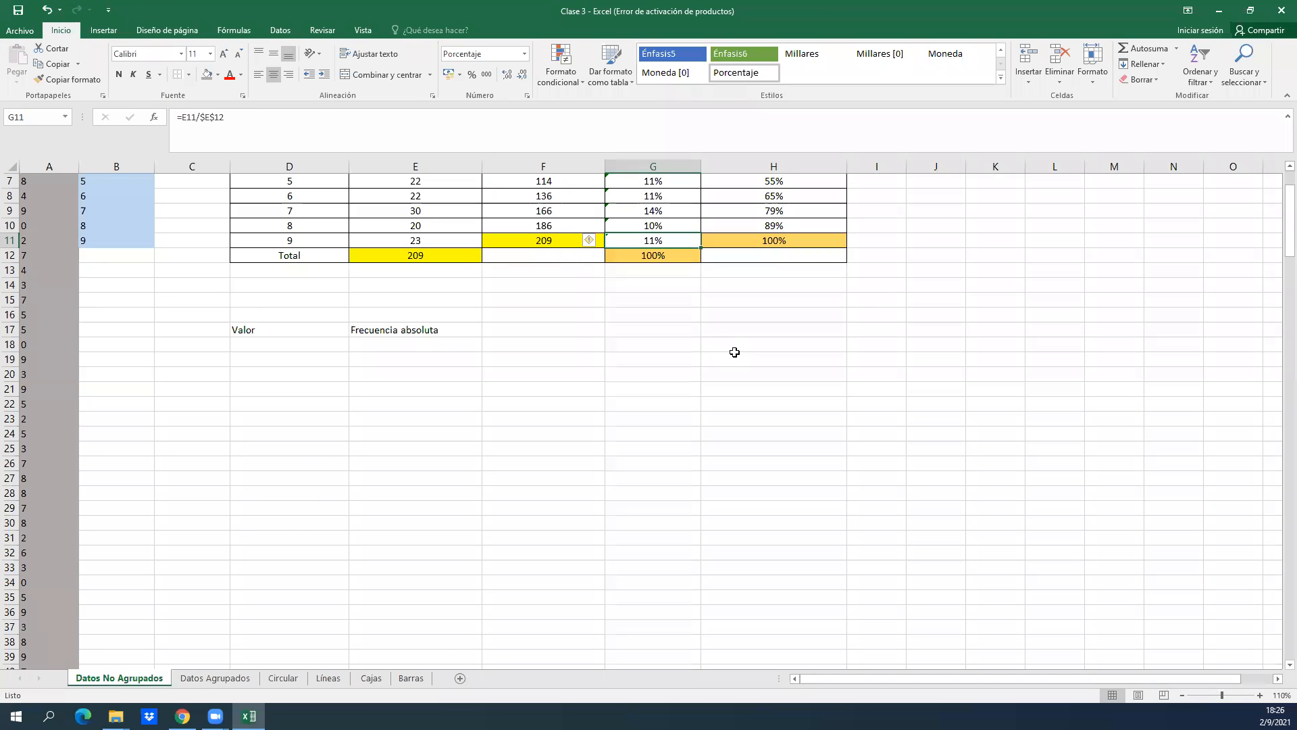
# Clear the headers Valor and Frecuencia absoluta from D17 and E17.
pyautogui.click(472, 329)
pyautogui.press('Left')
pyautogui.click(472, 329)
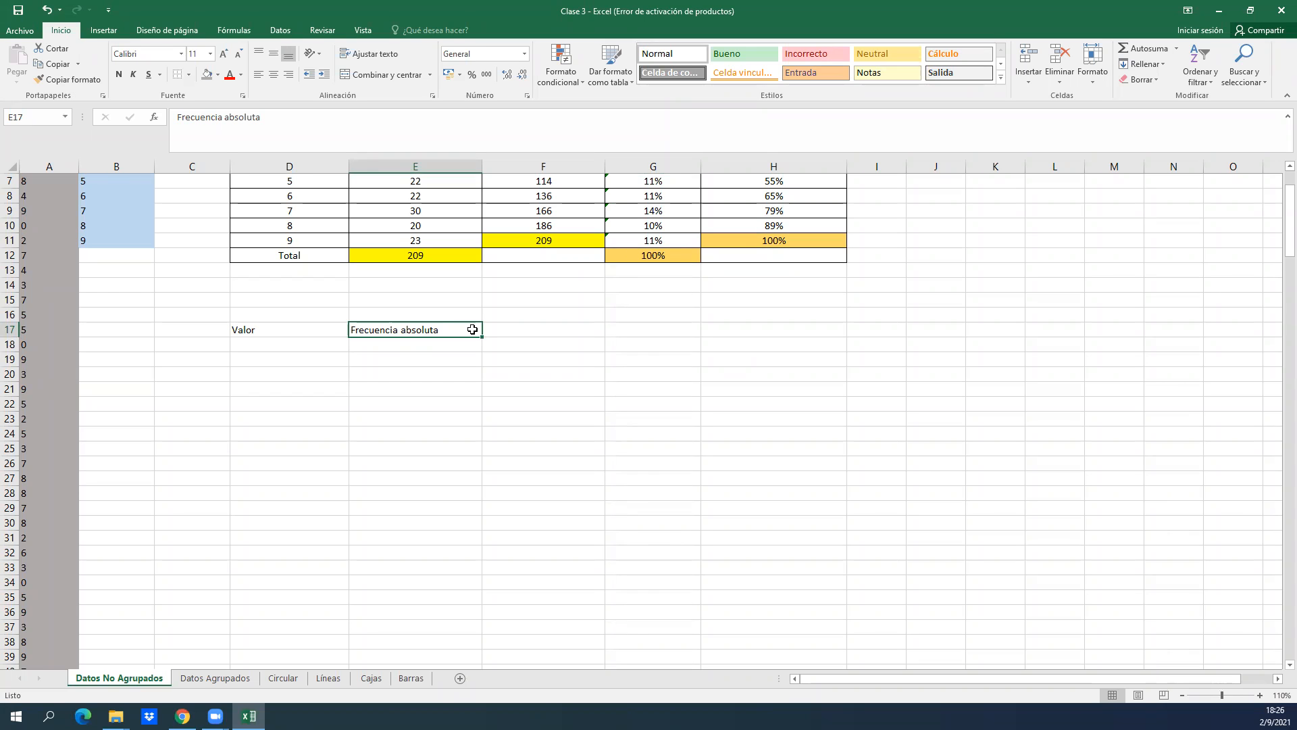
pyautogui.press('Right')
pyautogui.press('Left')
pyautogui.press('BackSpace')
pyautogui.press('Left')
pyautogui.press('Left')
pyautogui.press('BackSpace')
pyautogui.press('Right')
pyautogui.press('BackSpace')
pyautogui.press('Right')
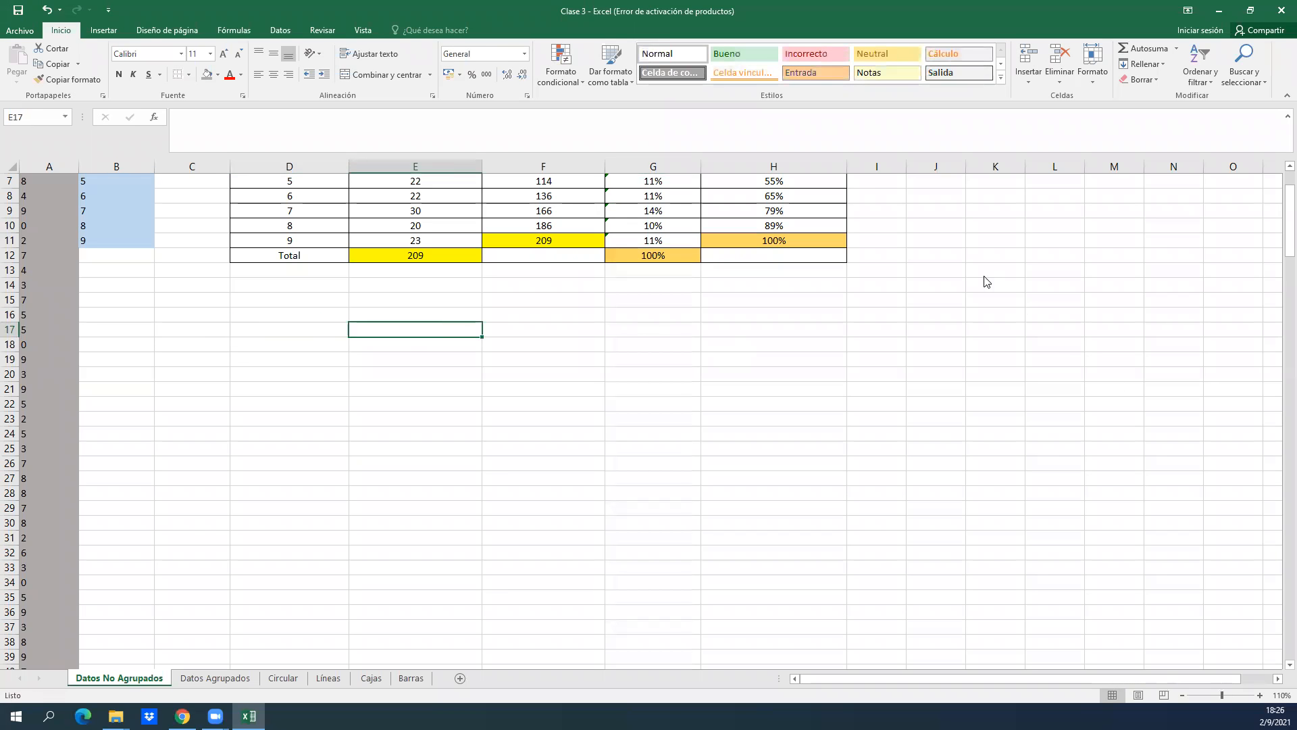
# Review the completed ungrouped-data frequency table in D1:H12 from its first rows.
pyautogui.click(348, 460)
pyautogui.click(305, 565)
pyautogui.press('Up')
pyautogui.press('Up')
pyautogui.press('Up')
pyautogui.press('Up')
pyautogui.press('Up')
pyautogui.press('Up')
pyautogui.press('Up')
pyautogui.press('Up')
pyautogui.press('Up')
pyautogui.press('Up')
pyautogui.press('Up')
pyautogui.press('Up')
pyautogui.press('Up')
pyautogui.press('Up')
pyautogui.press('Up')
pyautogui.press('Up')
pyautogui.press('Up')
pyautogui.press('Up')
pyautogui.press('Up')
pyautogui.press('Up')
pyautogui.press('Up')
pyautogui.press('Up')
pyautogui.press('Up')
pyautogui.press('Down')
pyautogui.press('Down')
pyautogui.press('Down')
pyautogui.press('Down')
pyautogui.press('Down')
pyautogui.press('Down')
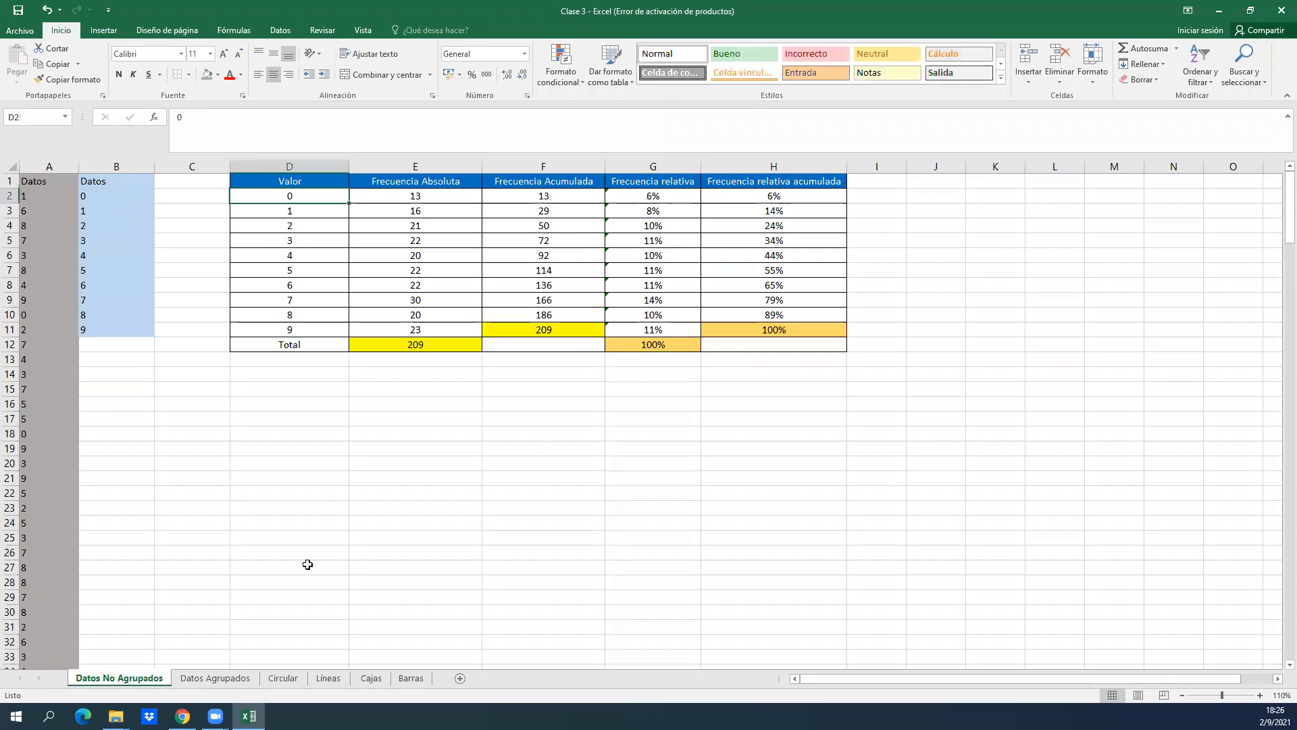
pyautogui.press('Up')
pyautogui.press('Up')
pyautogui.press('Up')
pyautogui.press('Up')
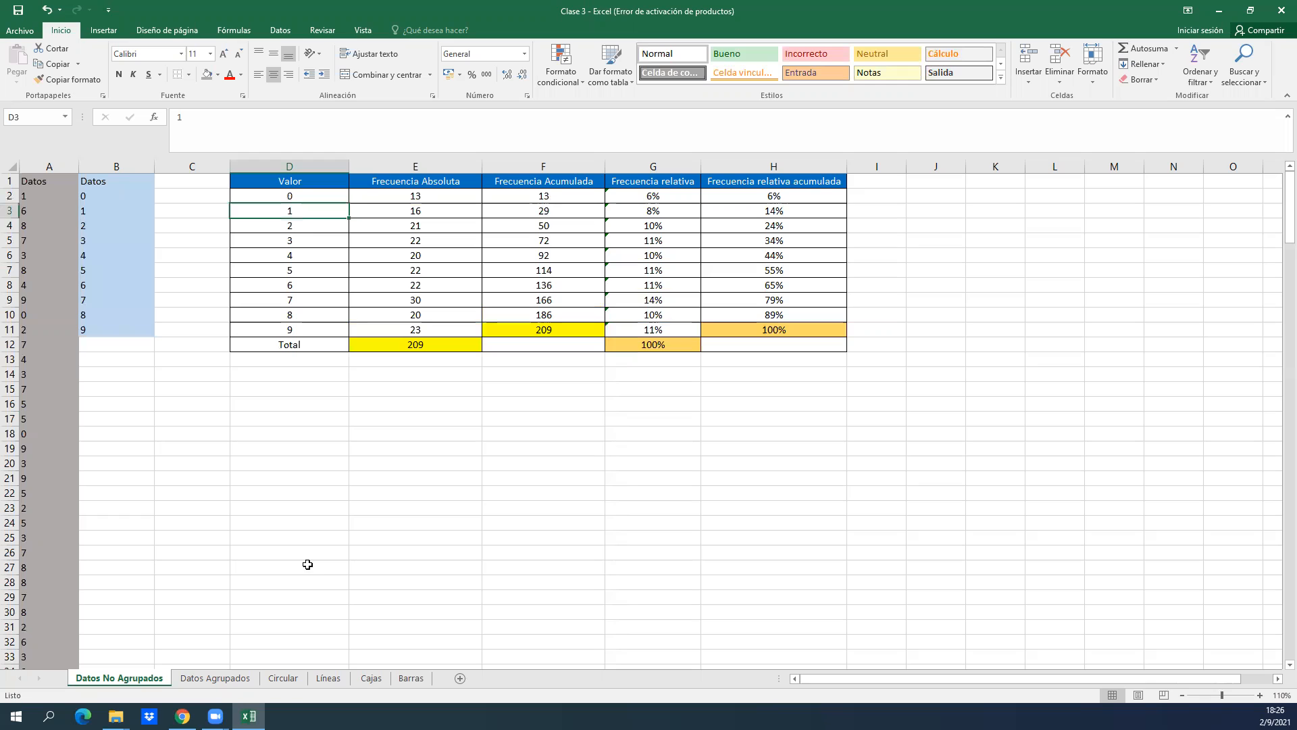
# Open the Datos Agrupados sheet and go to the raw data block above the frequency table.
pyautogui.click(248, 678)
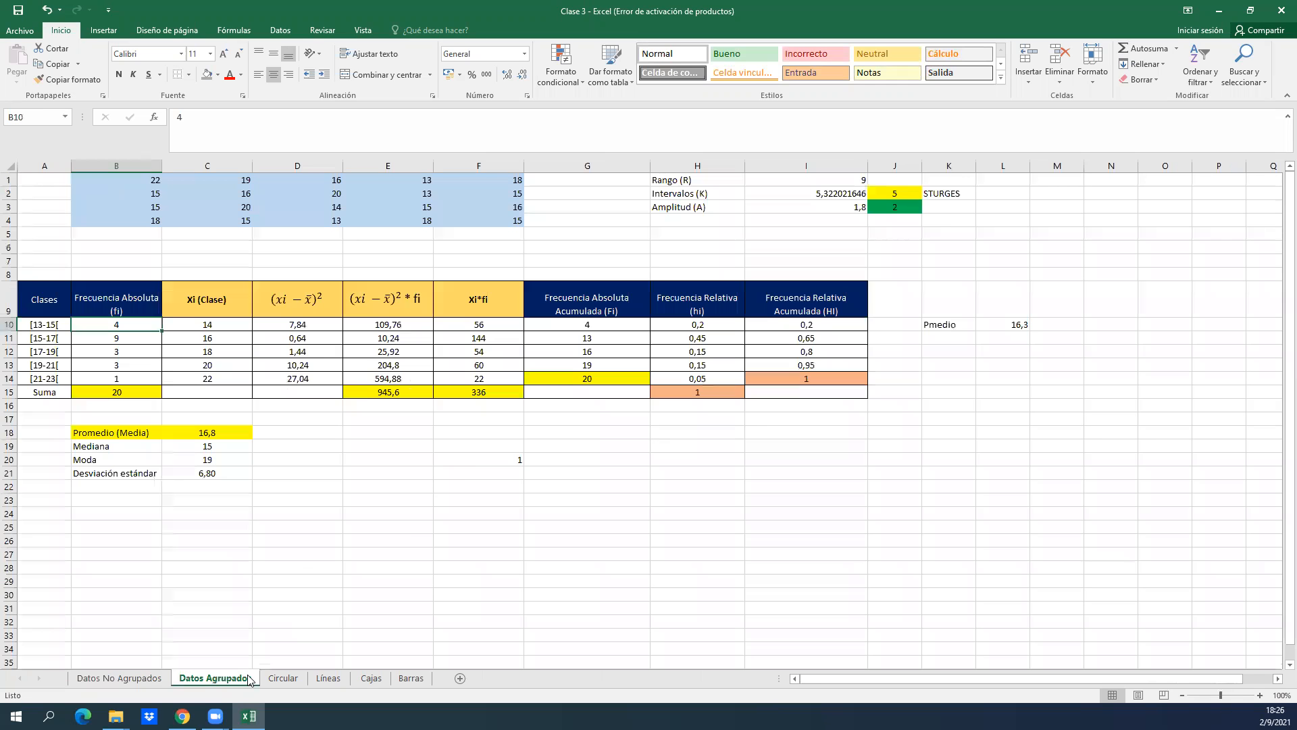
pyautogui.click(468, 485)
pyautogui.press('Up')
pyautogui.press('Up')
pyautogui.press('Up')
pyautogui.press('Up')
pyautogui.press('Up')
pyautogui.press('Up')
pyautogui.press('Up')
pyautogui.press('Up')
pyautogui.press('Up')
pyautogui.press('Up')
pyautogui.press('Up')
pyautogui.press('Up')
pyautogui.press('Up')
pyautogui.press('Up')
pyautogui.press('Up')
pyautogui.press('Up')
pyautogui.press('Up')
pyautogui.press('Up')
pyautogui.press('Up')
pyautogui.press('Up')
pyautogui.press('Up')
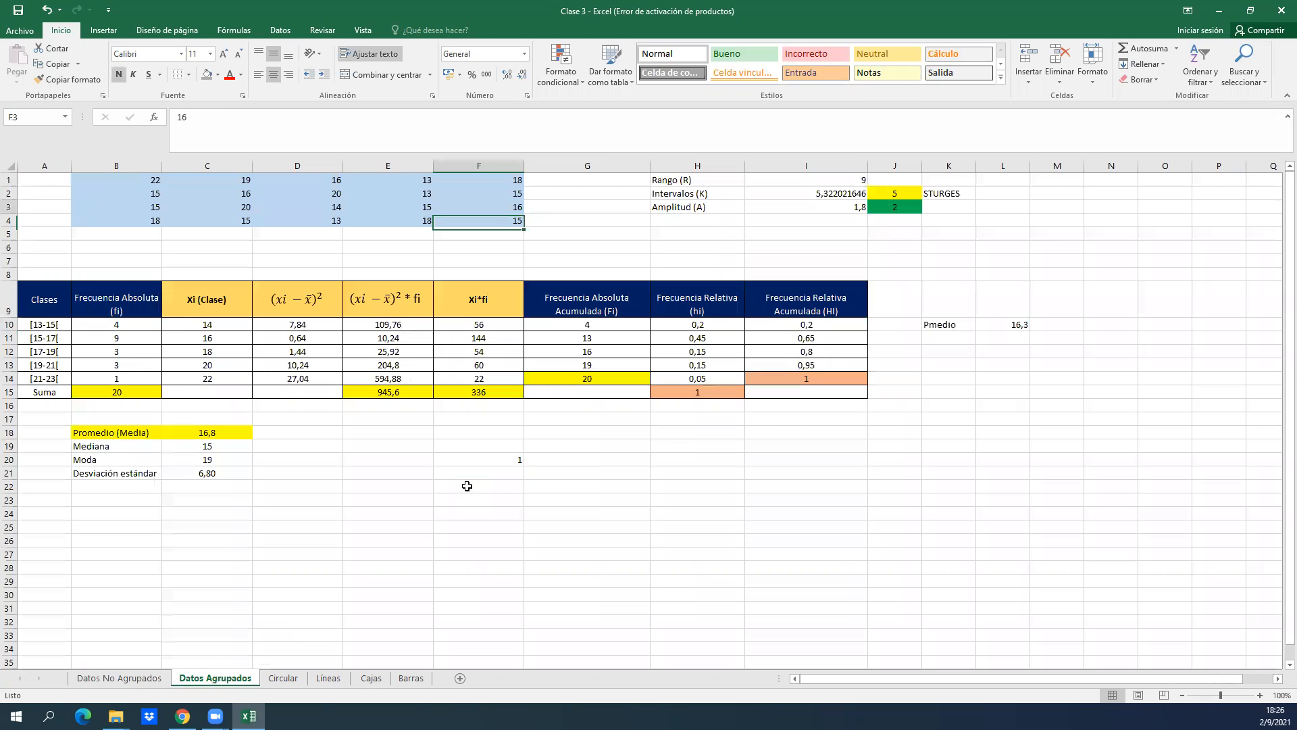
pyautogui.press('Left')
pyautogui.press('Left')
pyautogui.press('Left')
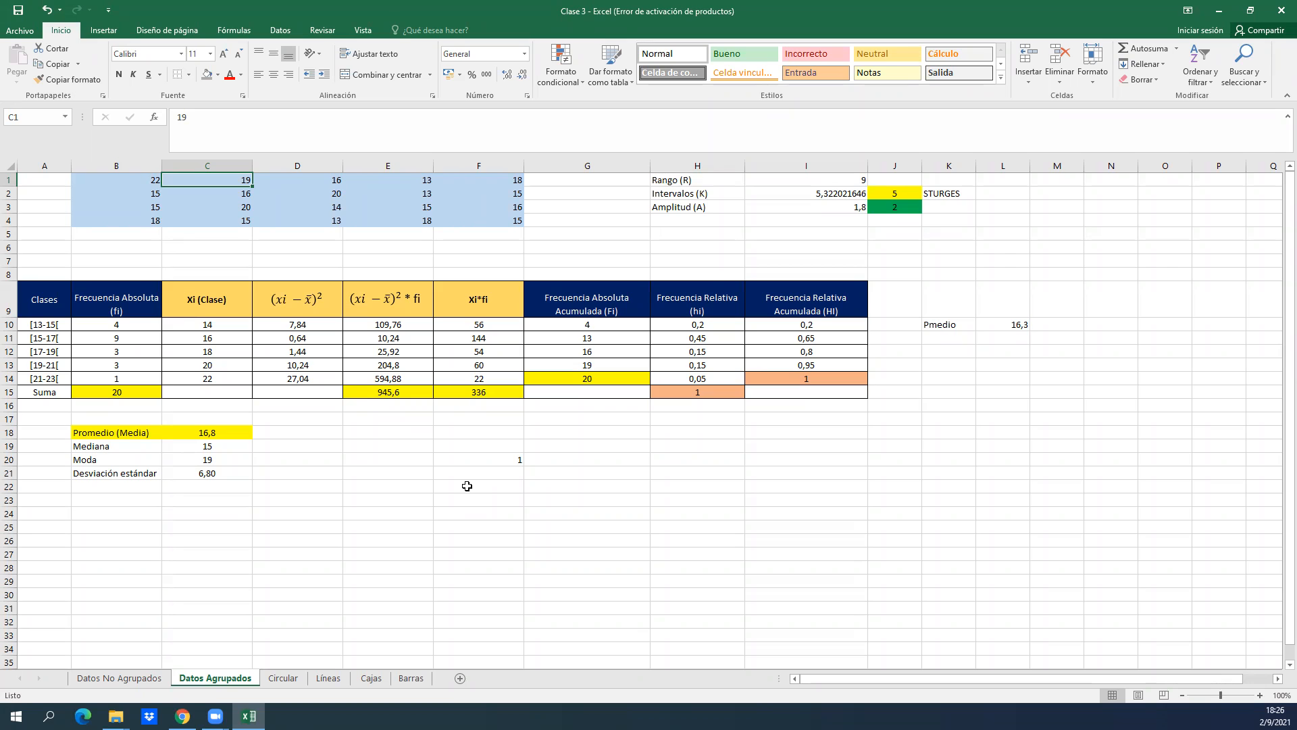
# Go through the individual values of the raw data in the first rows of B1:F4.
pyautogui.press('Tab')
pyautogui.press('Tab')
pyautogui.press('Right')
pyautogui.press('Right')
pyautogui.press('Right')
pyautogui.press('Left')
pyautogui.press('Left')
pyautogui.press('Left')
pyautogui.press('Left')
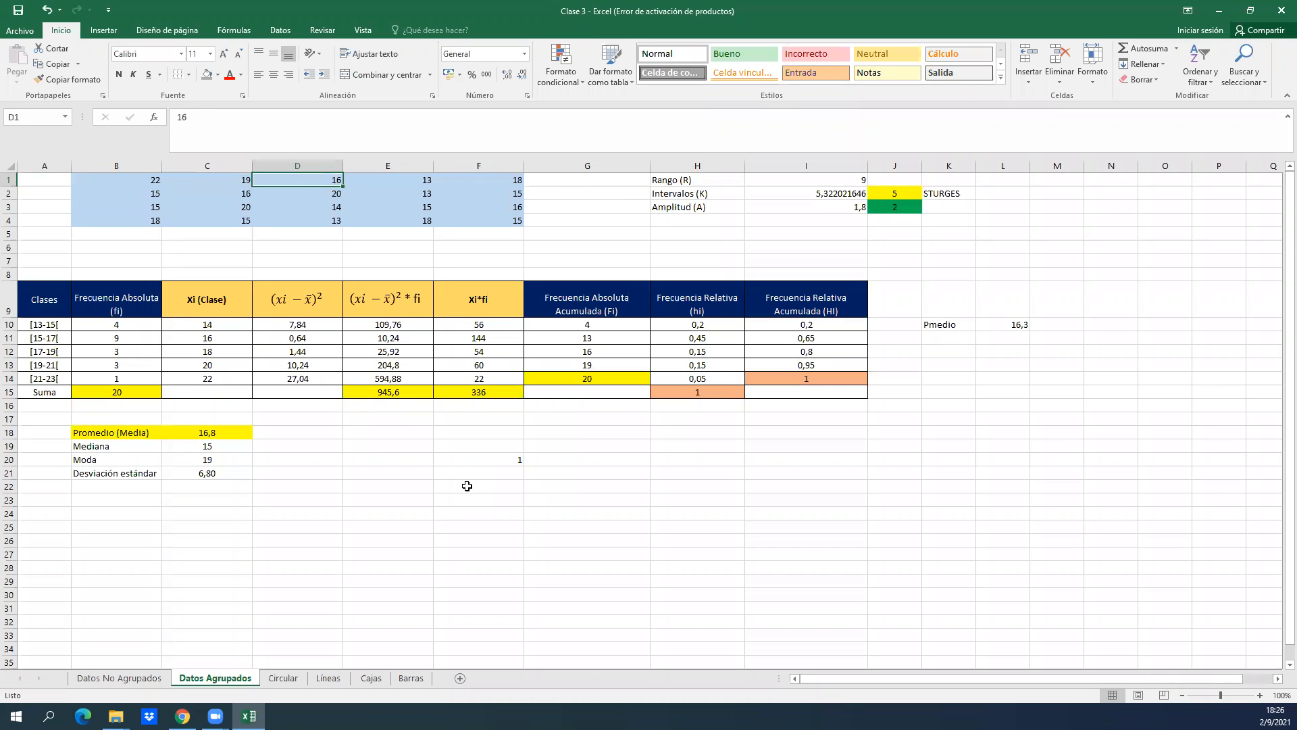
pyautogui.press('Left')
pyautogui.press('Left')
pyautogui.hotkey('ctrl', 'shift', 'Down')
pyautogui.press('Right')
pyautogui.press('Left')
pyautogui.press('Return')
pyautogui.press('Return')
pyautogui.press('Return')
pyautogui.press('Return')
pyautogui.press('Down')
pyautogui.press('Left')
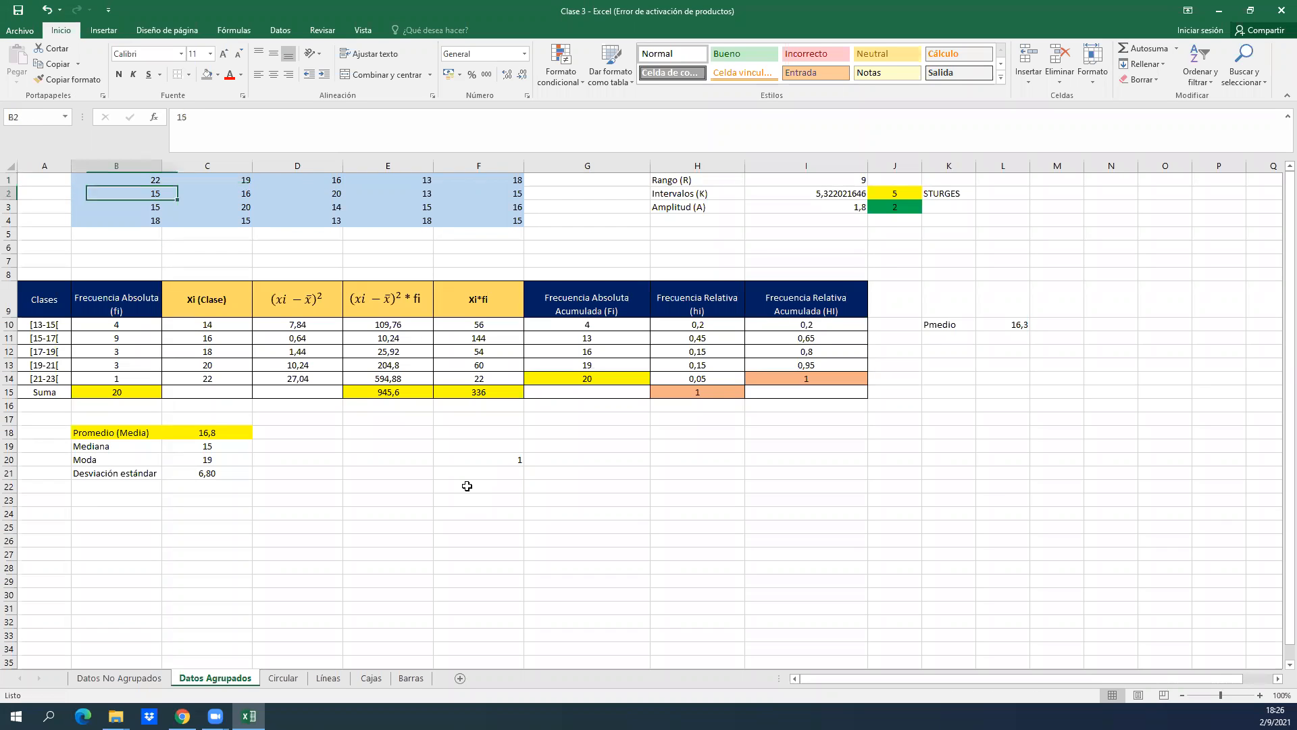
# Select the whole raw data range B1:F4 to show the data set being grouped.
pyautogui.press('Down')
pyautogui.press('Up')
pyautogui.press('Right')
pyautogui.press('Up')
pyautogui.press('Left')
pyautogui.hotkey('shift', 'Down')
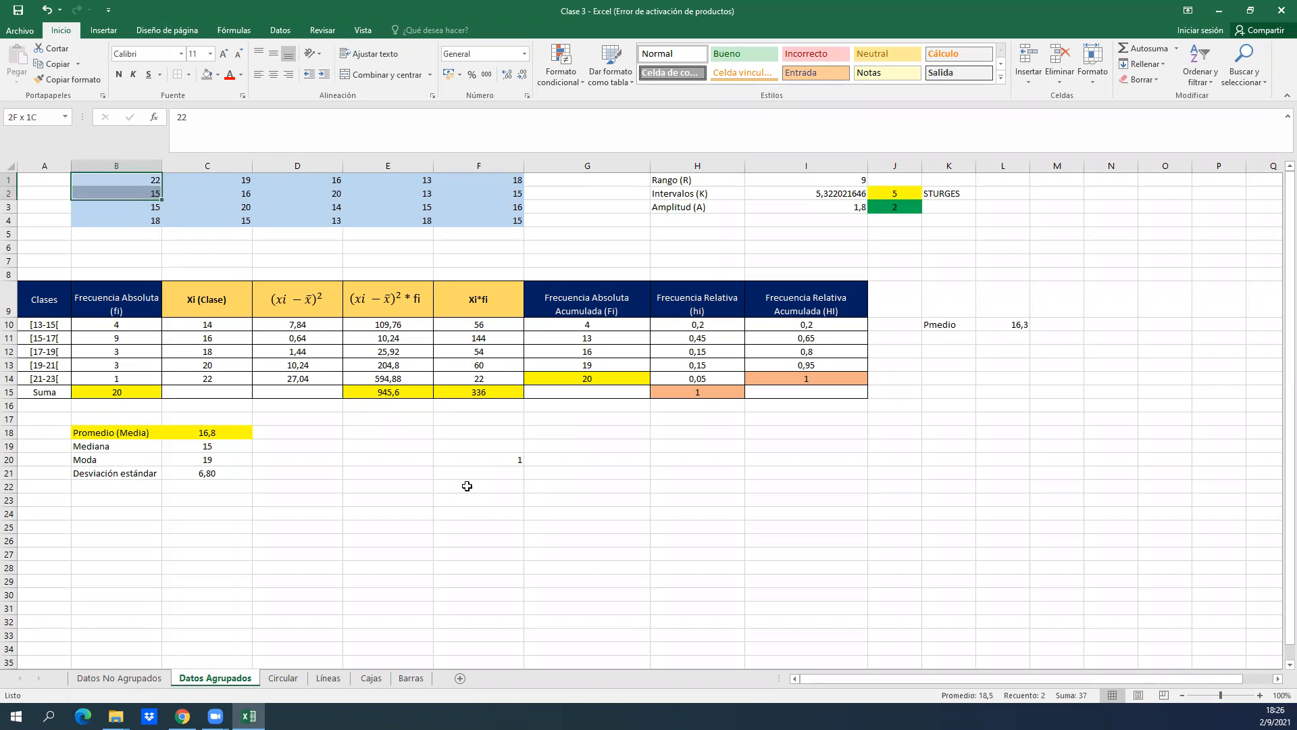
pyautogui.hotkey('shift', 'Down')
pyautogui.hotkey('shift', 'Right')
pyautogui.hotkey('shift', 'Right')
pyautogui.hotkey('shift', 'Right')
pyautogui.hotkey('shift', 'Right')
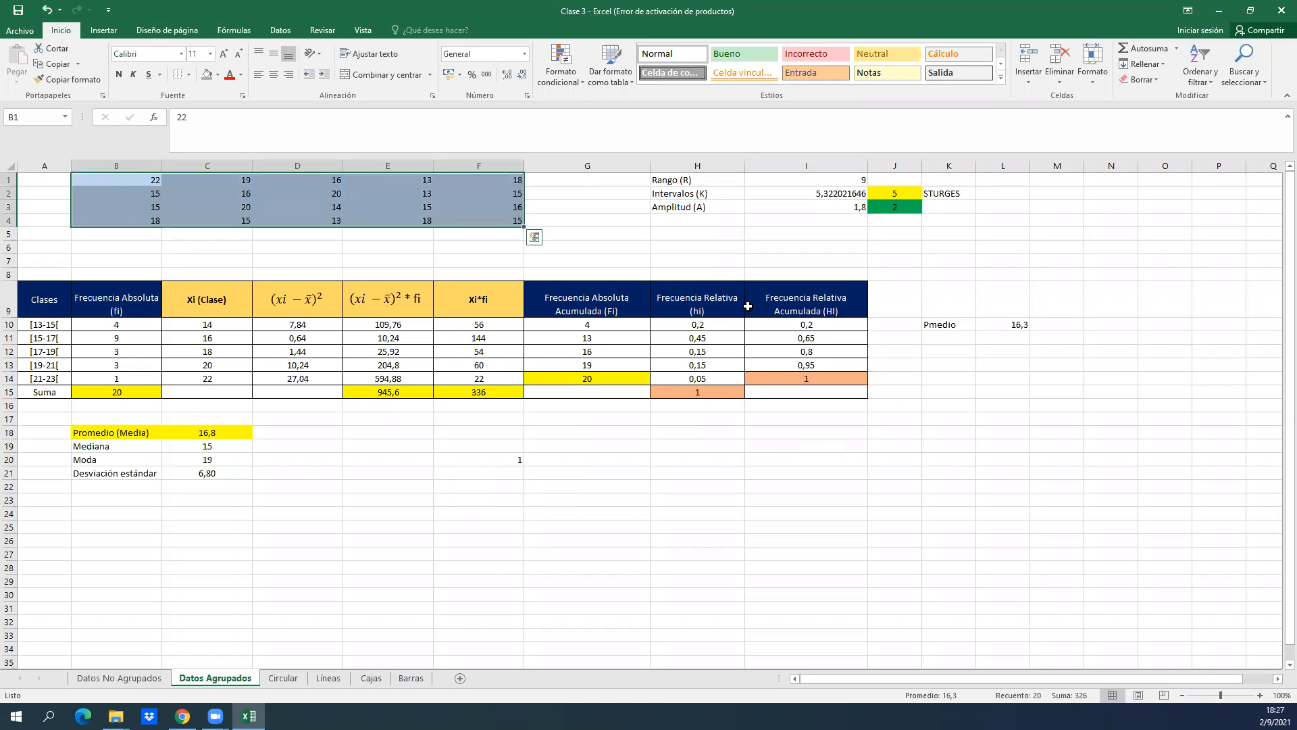
# Examine the Rango (R), Intervalos (K) and Amplitud (A) entries, ending on the range in row 1.
pyautogui.click(710, 217)
pyautogui.press('Up')
pyautogui.press('Up')
pyautogui.press('Up')
pyautogui.press('Down')
pyautogui.press('Down')
pyautogui.press('Up')
pyautogui.press('Up')
pyautogui.press('Right')
pyautogui.press('Left')
pyautogui.press('Right')
pyautogui.press('Left')
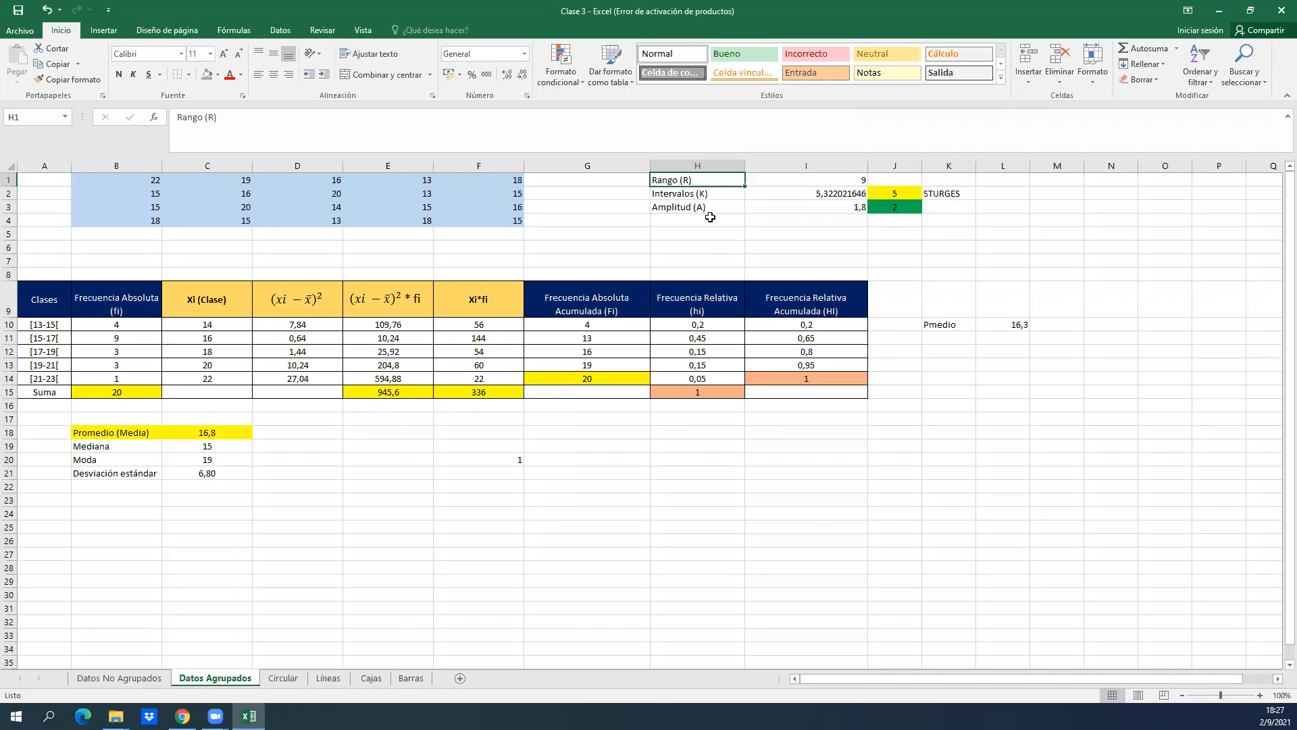
# Recheck the raw values in row 4 and return to the Rango (R) label in H1.
pyautogui.click(456, 216)
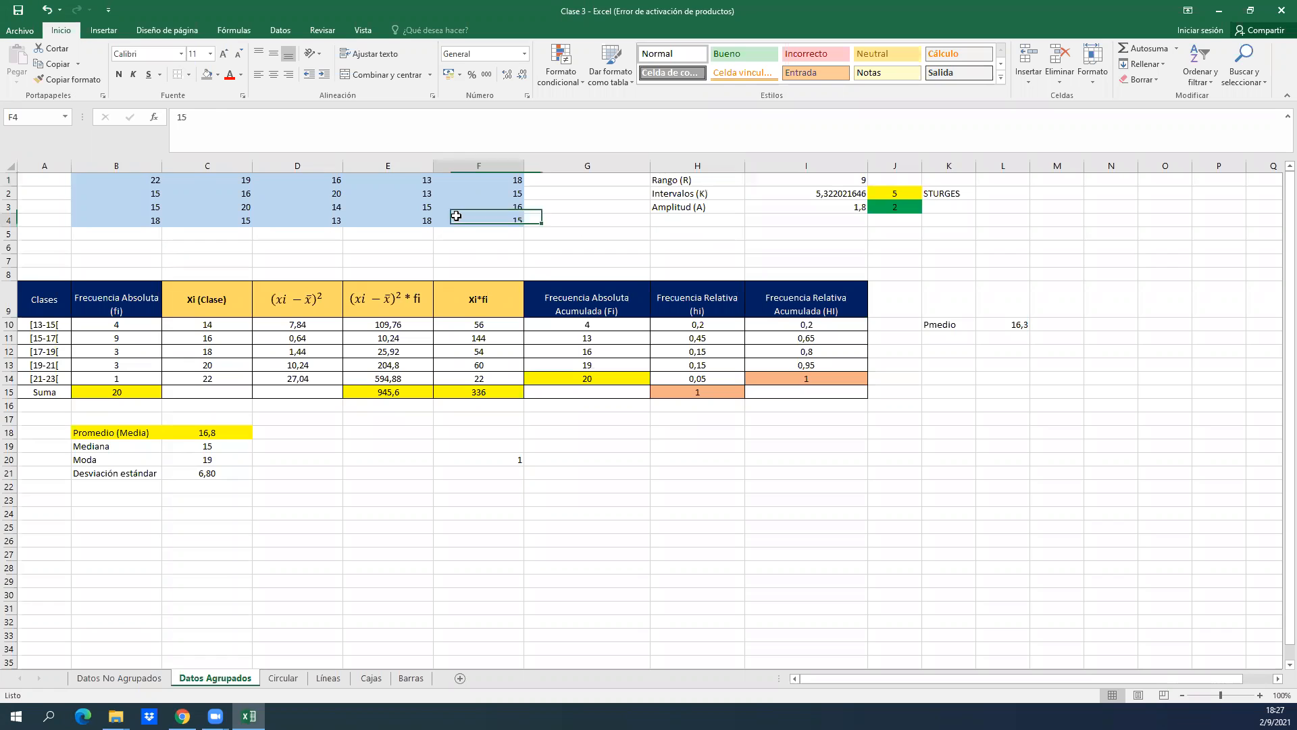
pyautogui.press('Left')
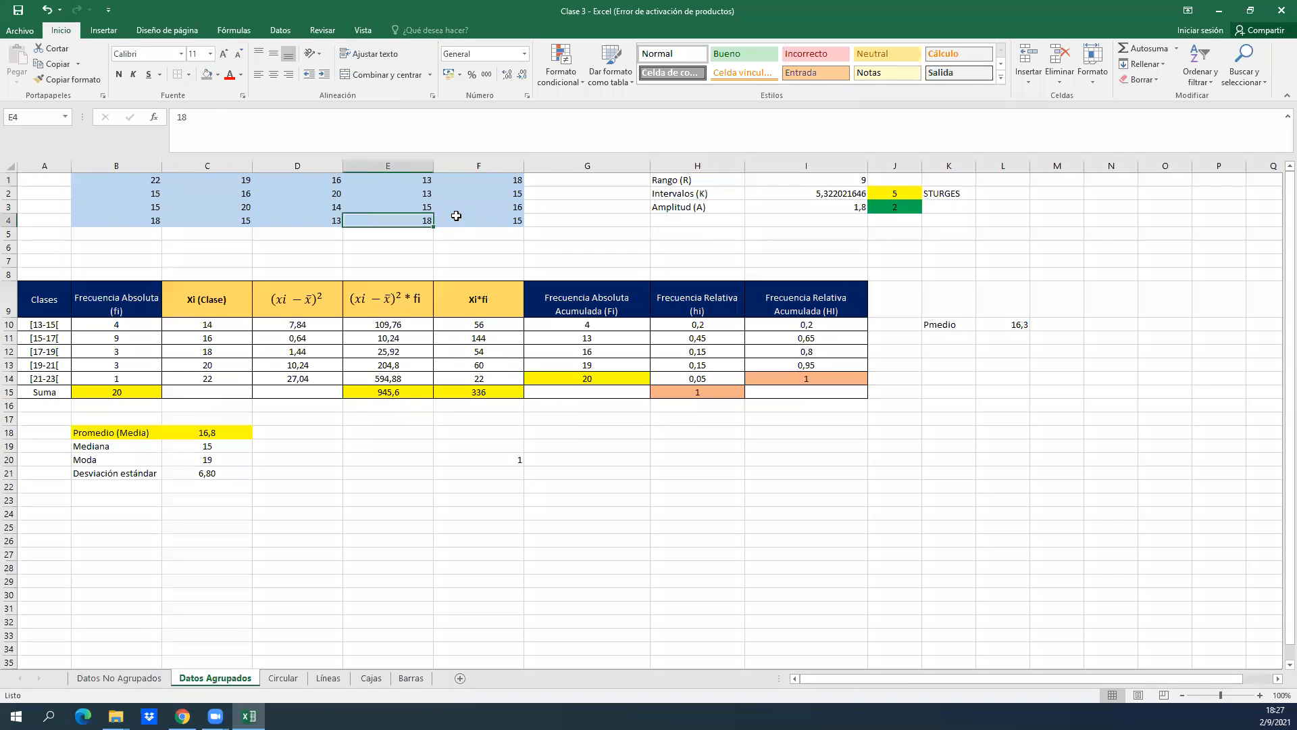
pyautogui.press('Right')
pyautogui.press('Right')
pyautogui.press('Up')
pyautogui.press('Up')
pyautogui.press('Right')
pyautogui.press('Up')
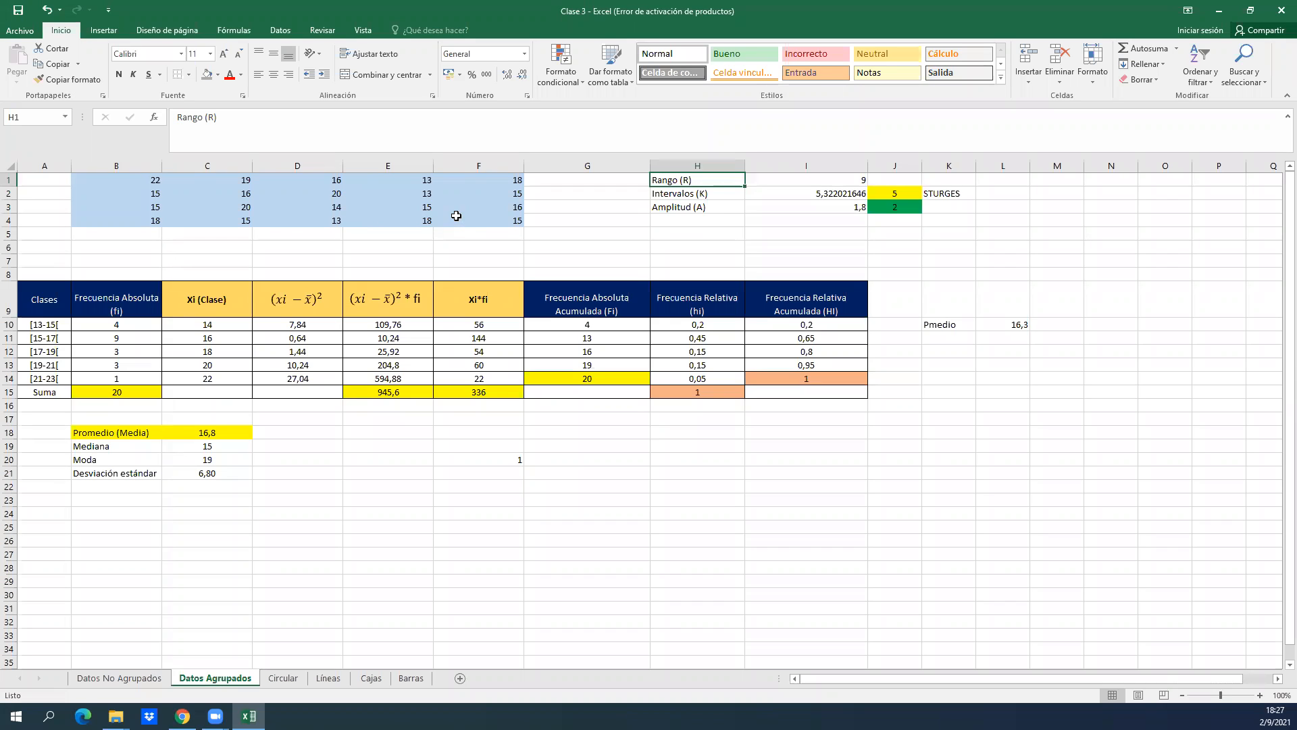
# Examine the Intervalos (K) entry in row 2 and its calculated value in I2.
pyautogui.press('Down')
pyautogui.press('Right')
pyautogui.press('Left')
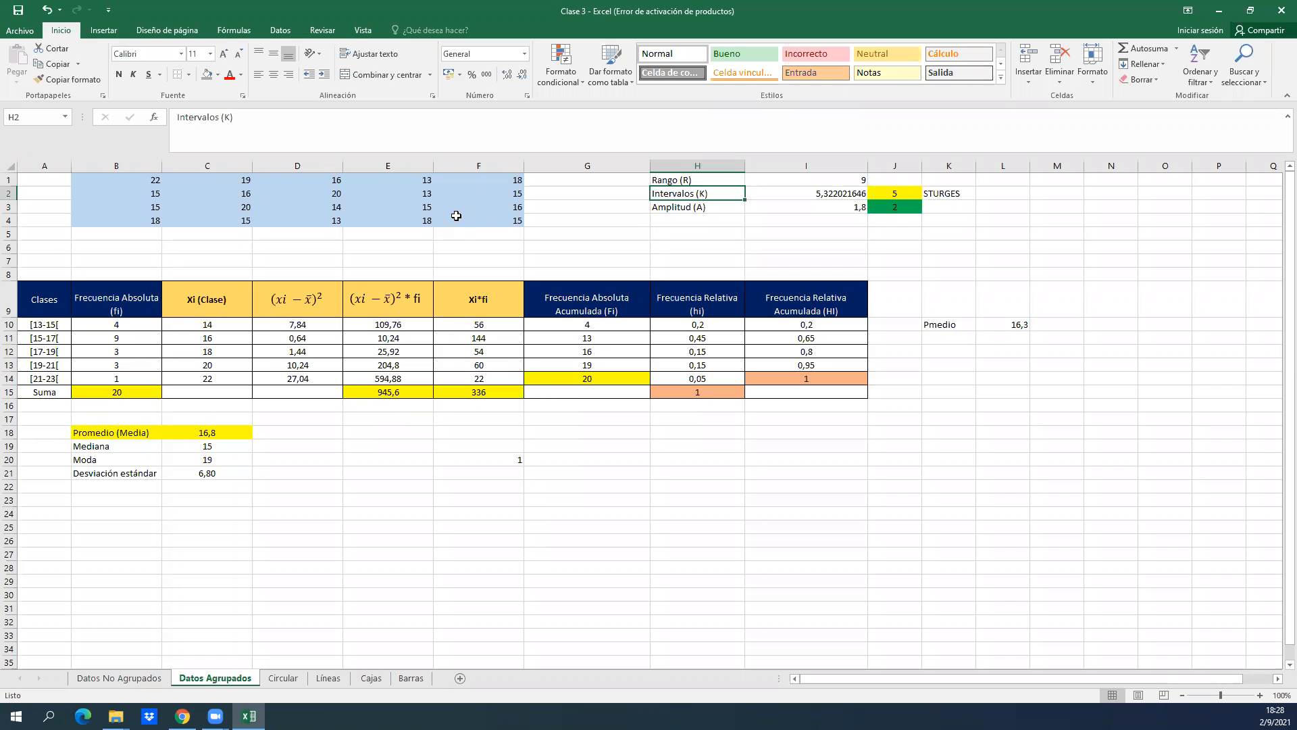
pyautogui.press('Down')
pyautogui.press('Up')
pyautogui.press('Right')
pyautogui.press('Left')
pyautogui.click(611, 16)
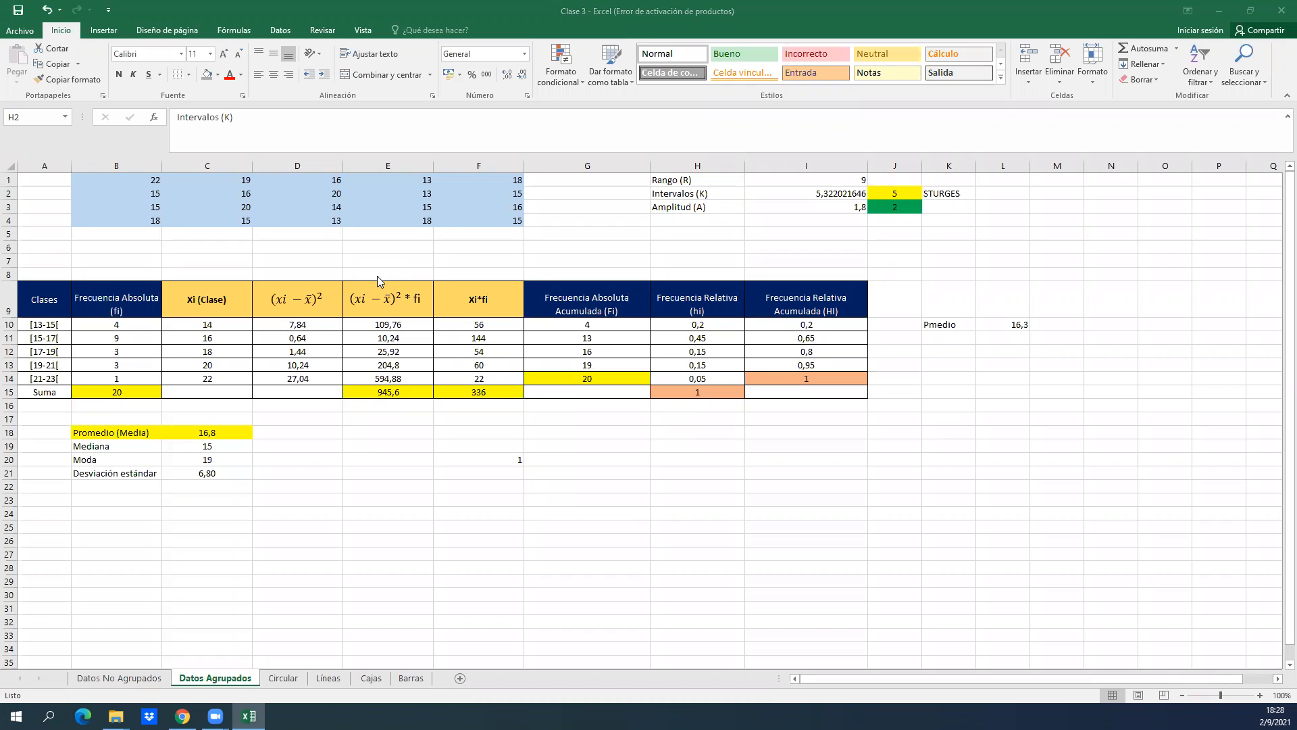
# Inspect the Sturges formula for the number of intervals in I2 and the adjacent rounded value in J2.
pyautogui.click(669, 233)
pyautogui.press('Up')
pyautogui.press('Up')
pyautogui.press('Up')
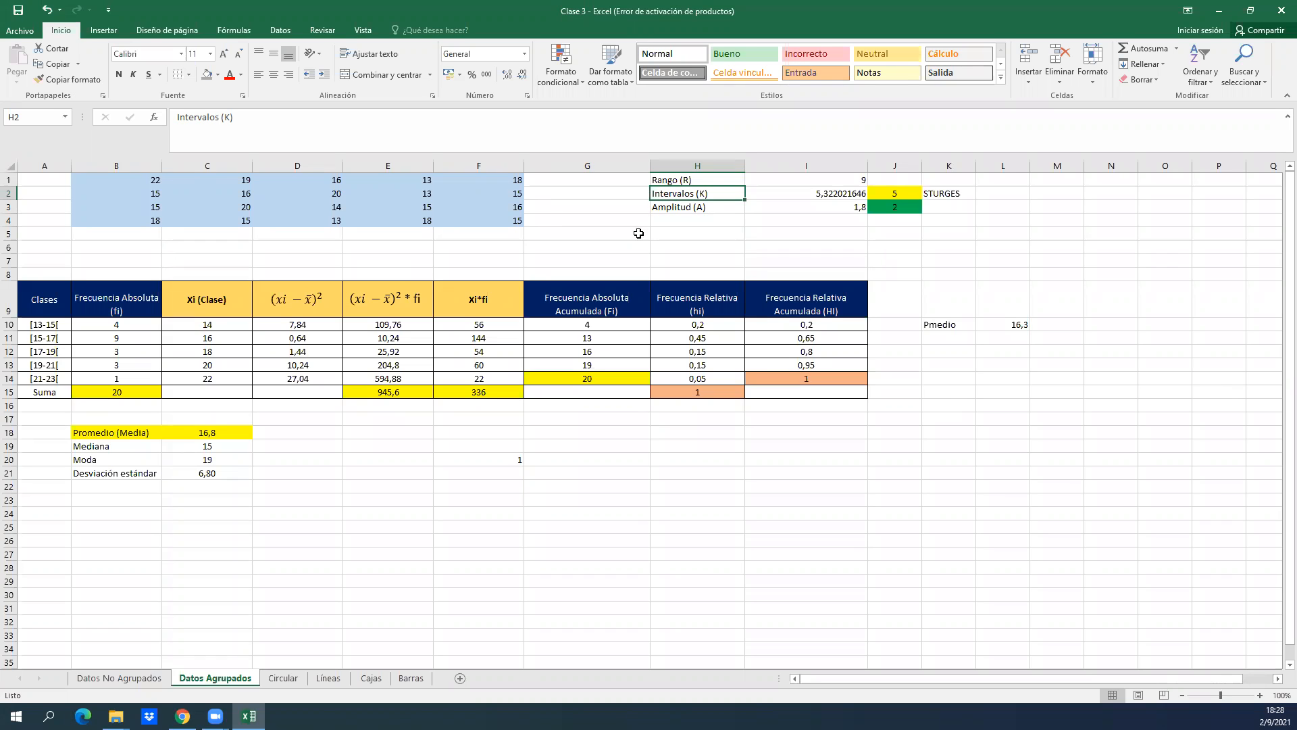
pyautogui.press('Right')
pyautogui.press('Right')
pyautogui.press('Left')
pyautogui.press('Left')
pyautogui.press('Left')
pyautogui.press('Left')
pyautogui.press('Left')
pyautogui.press('Left')
pyautogui.press('Left')
pyautogui.press('Left')
pyautogui.press('Left')
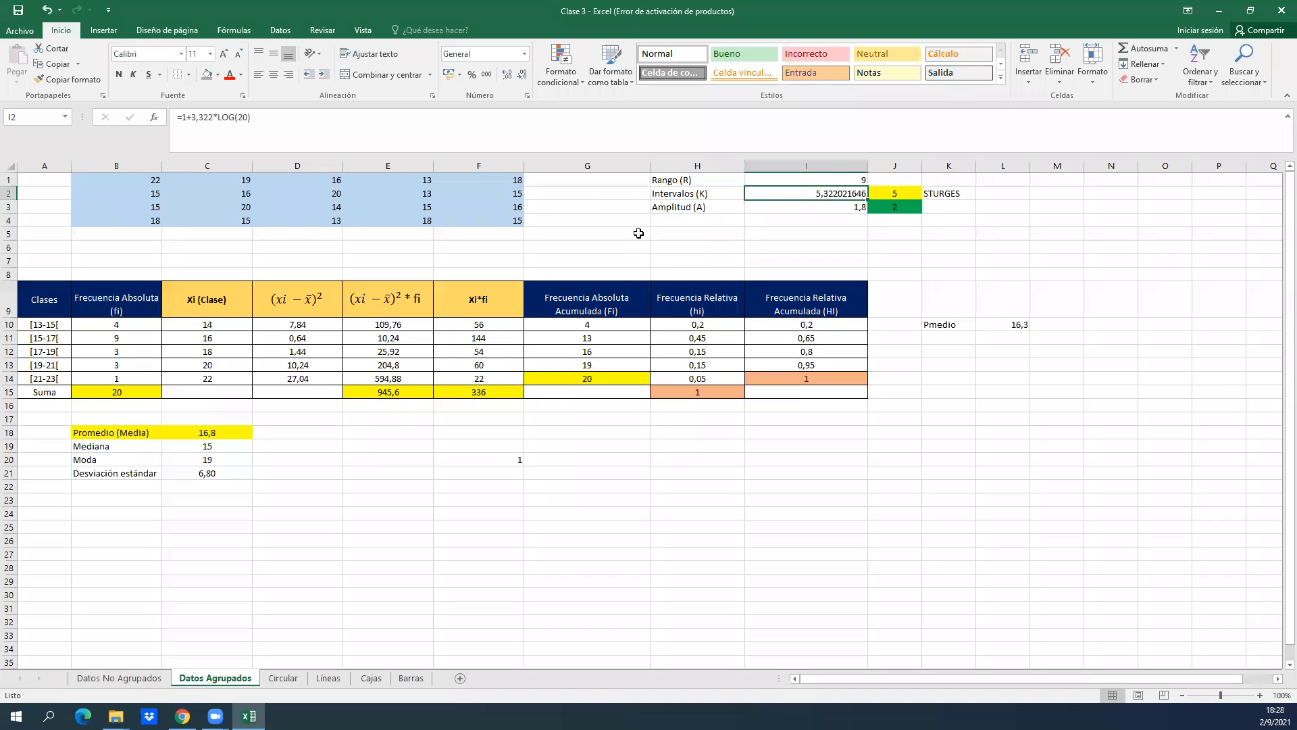
# Go through the class intervals listed under Clases in A10:A14 of the grouped frequency table.
pyautogui.press('Down')
pyautogui.press('Down')
pyautogui.press('Down')
pyautogui.press('Down')
pyautogui.press('Down')
pyautogui.press('Down')
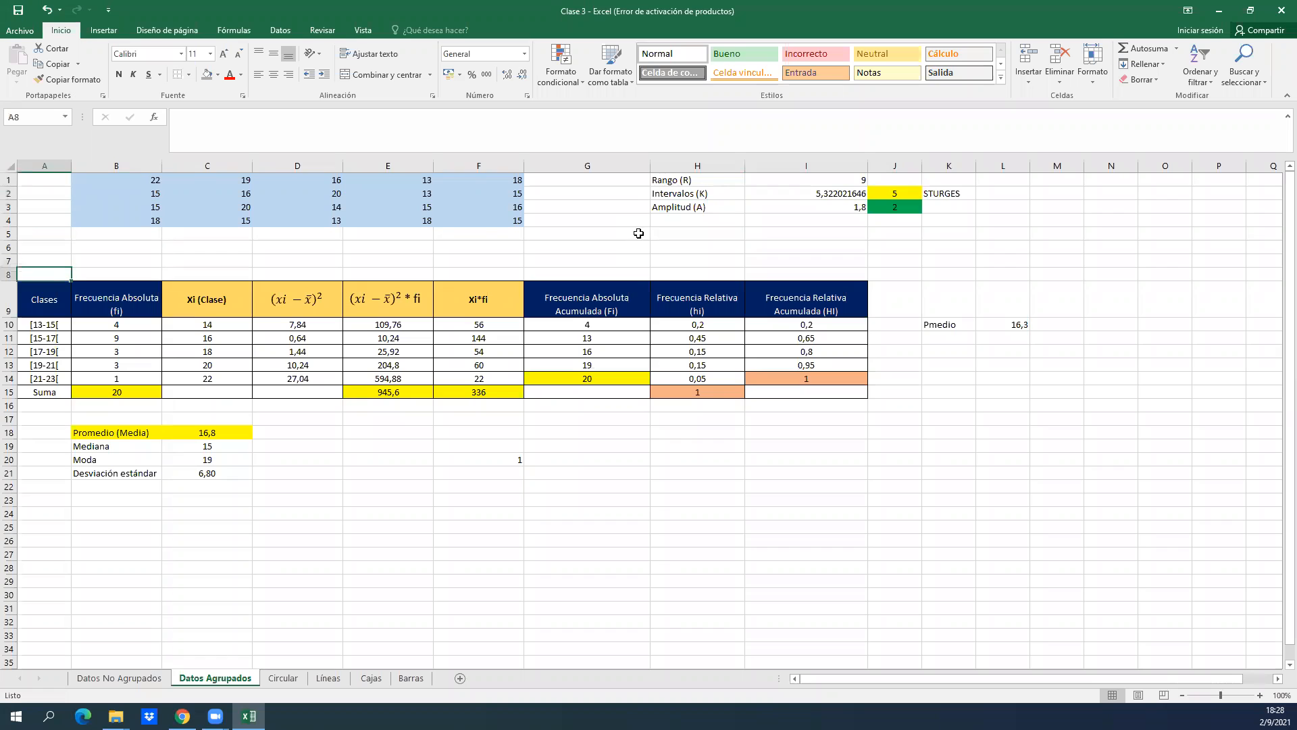
pyautogui.press('Down')
pyautogui.press('Down')
pyautogui.press('Down')
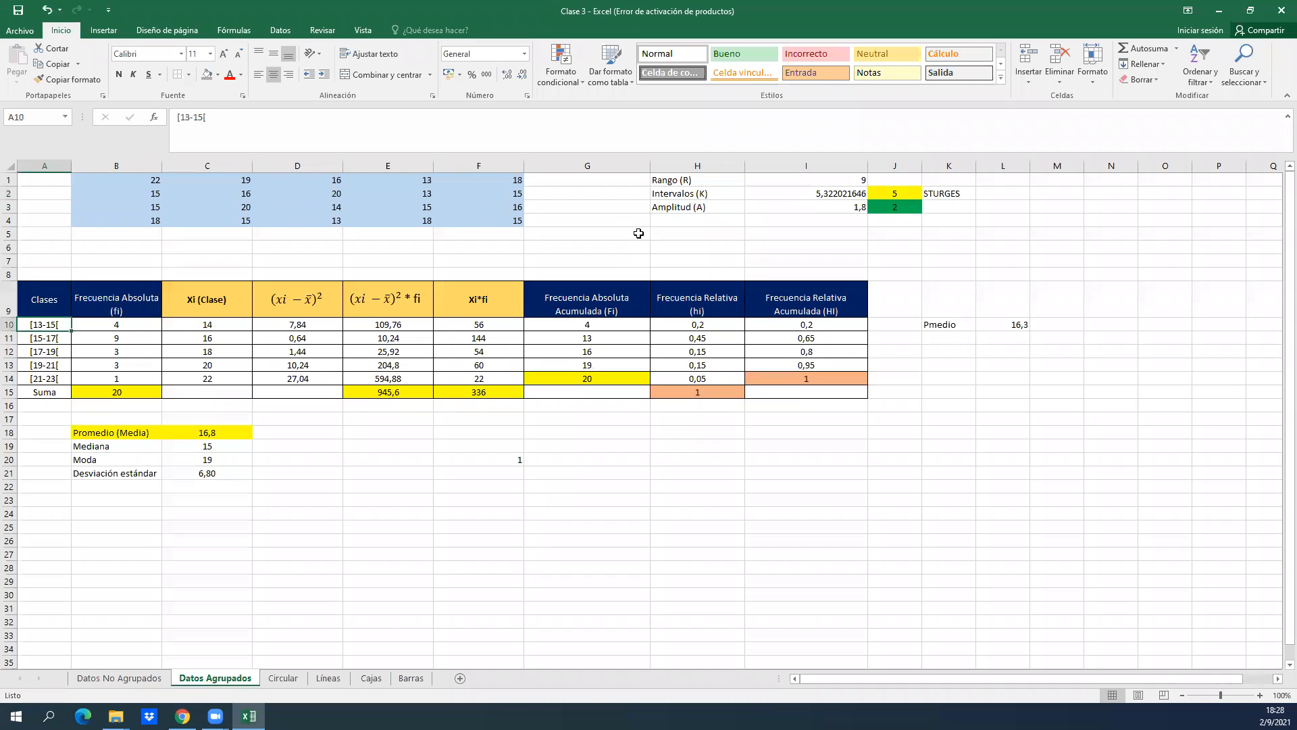
pyautogui.press('Up')
pyautogui.press('Down')
pyautogui.press('Down')
pyautogui.press('Down')
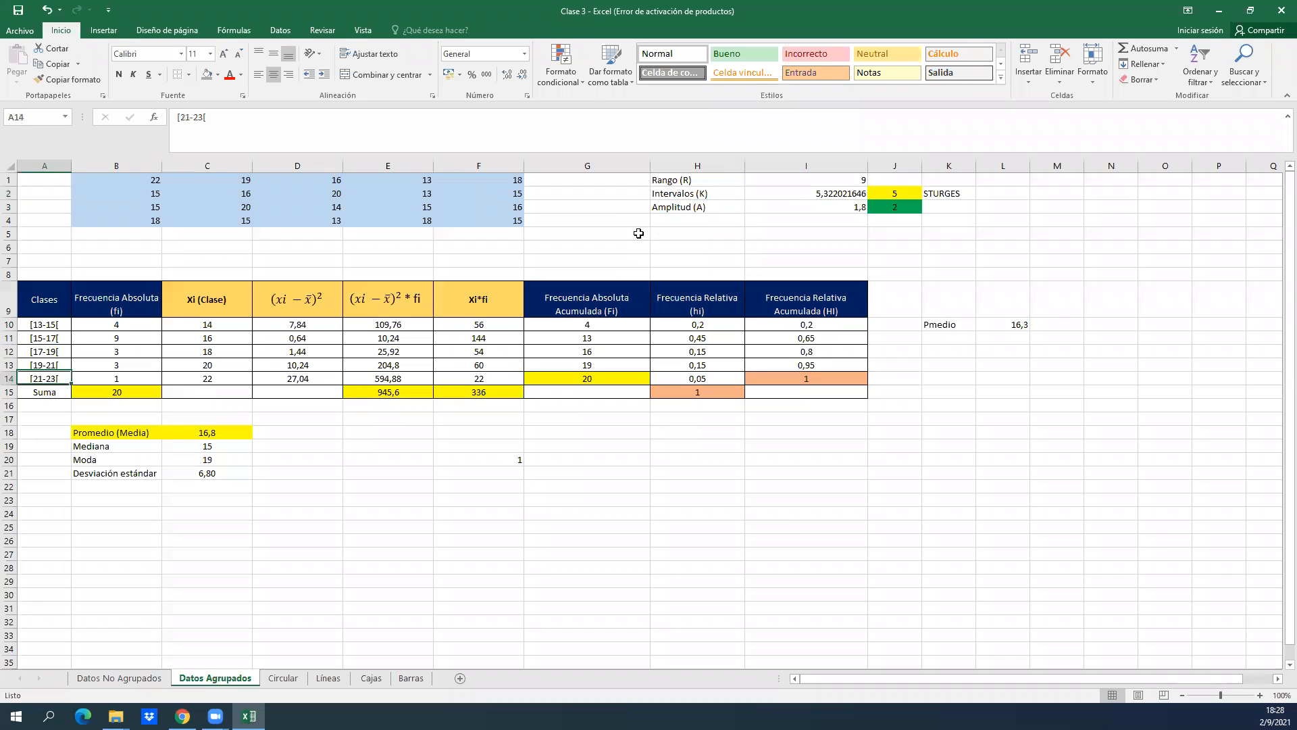
# Review the Clases intervals in A10:A14 again, finishing at the last class's absolute frequency in B14.
pyautogui.press('Up')
pyautogui.press('Up')
pyautogui.press('Up')
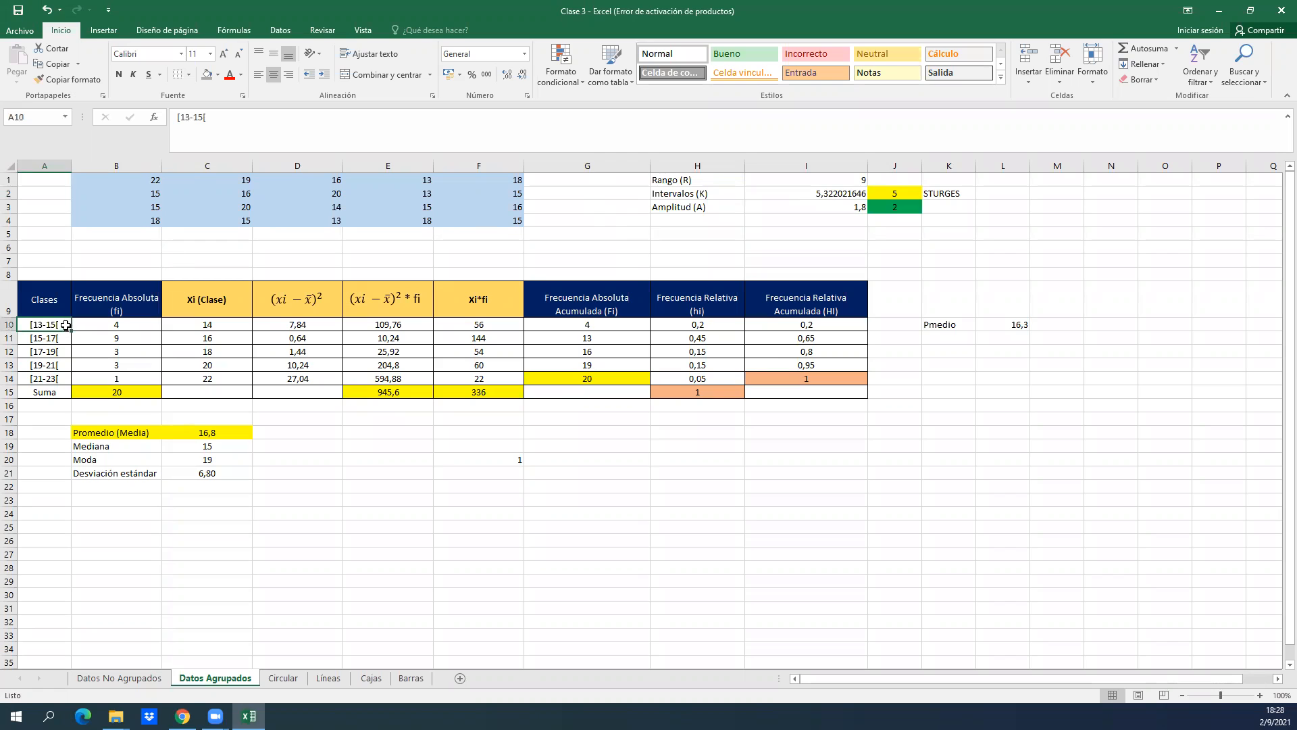
pyautogui.press('Down')
pyautogui.press('Down')
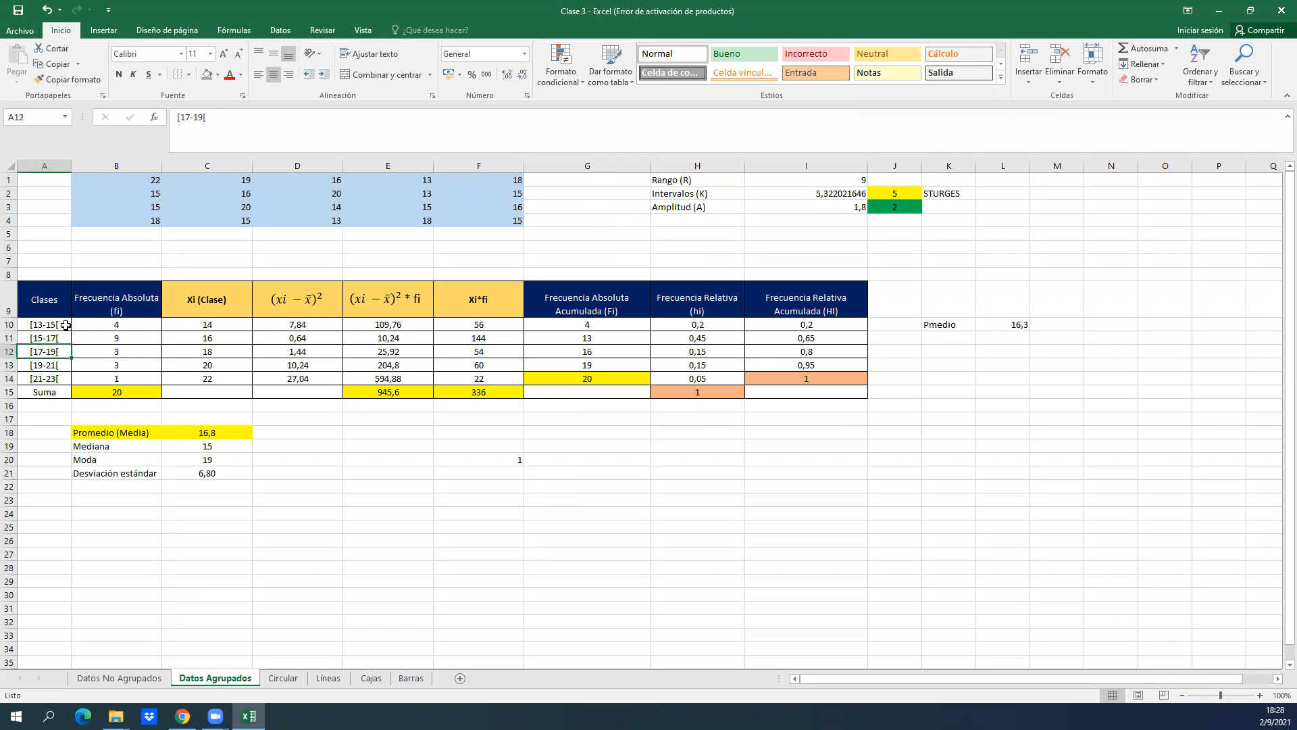
pyautogui.press('Down')
pyautogui.press('Down')
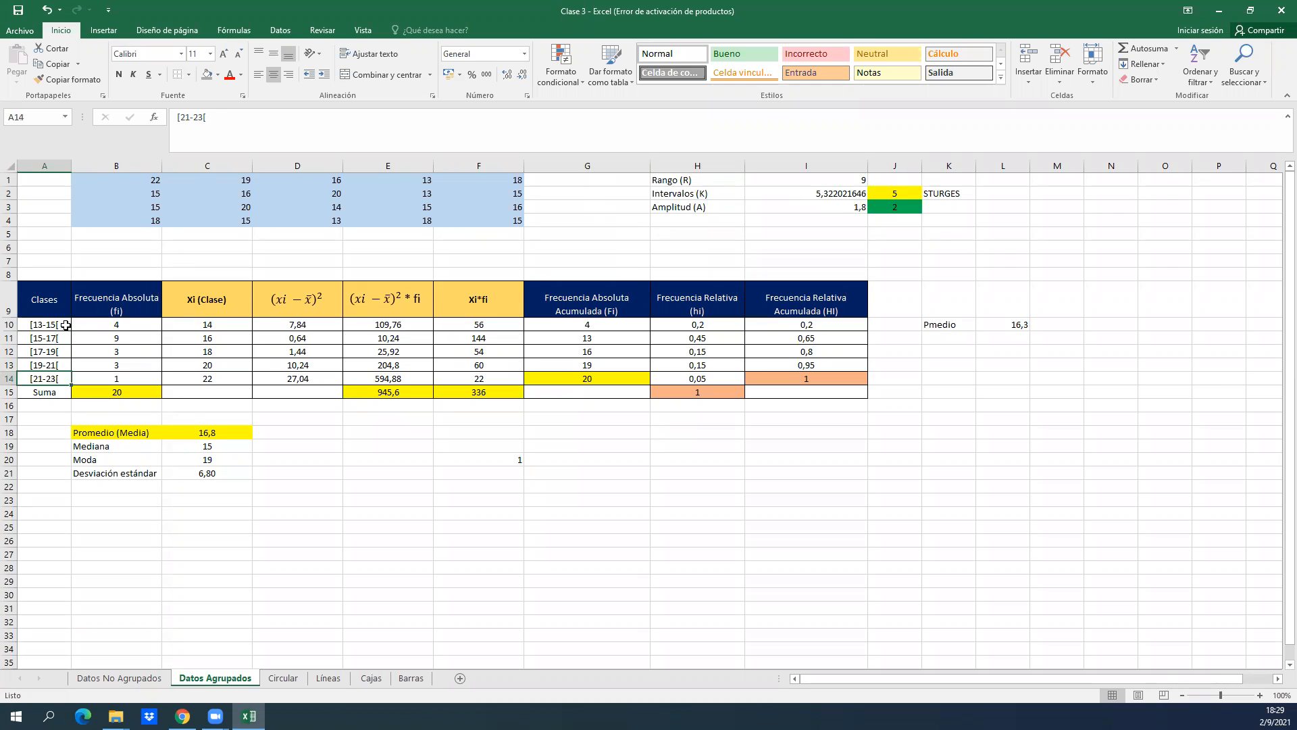
pyautogui.press('Up')
pyautogui.press('Up')
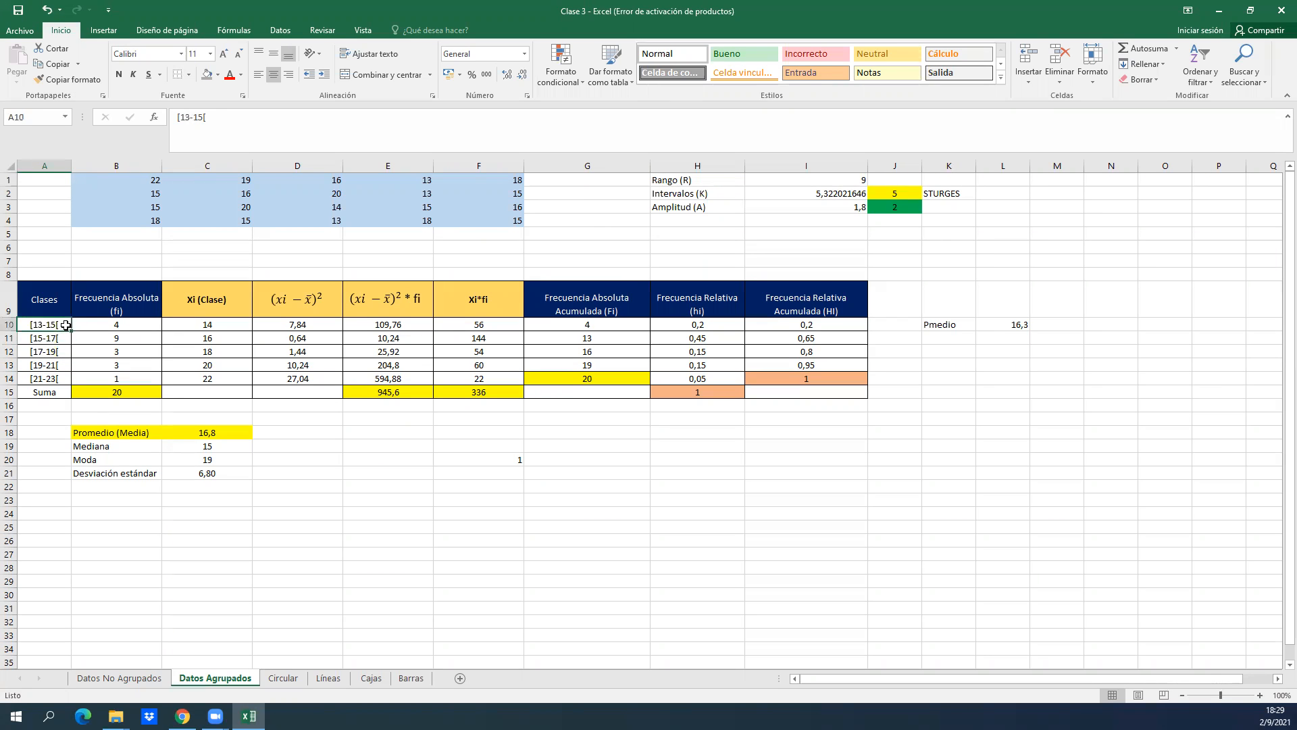
pyautogui.press('Down')
pyautogui.press('Down')
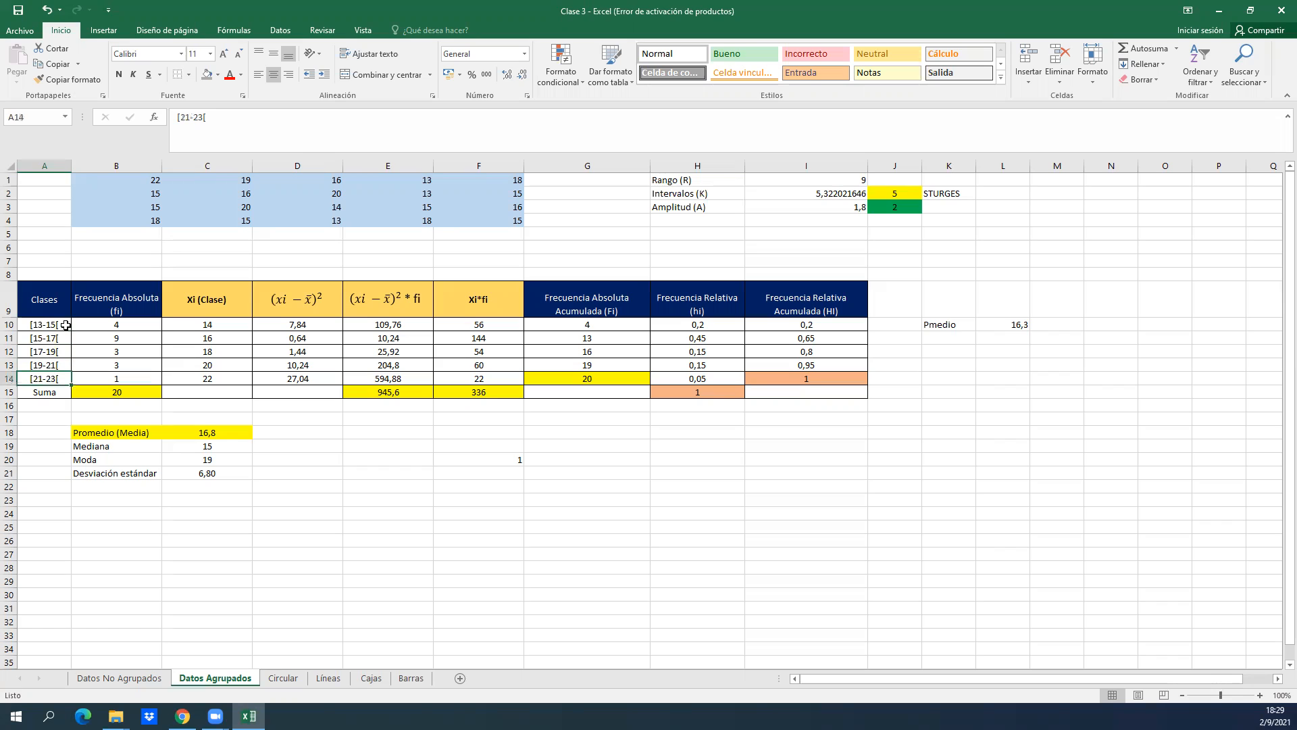
pyautogui.press('Right')
pyautogui.press('Right')
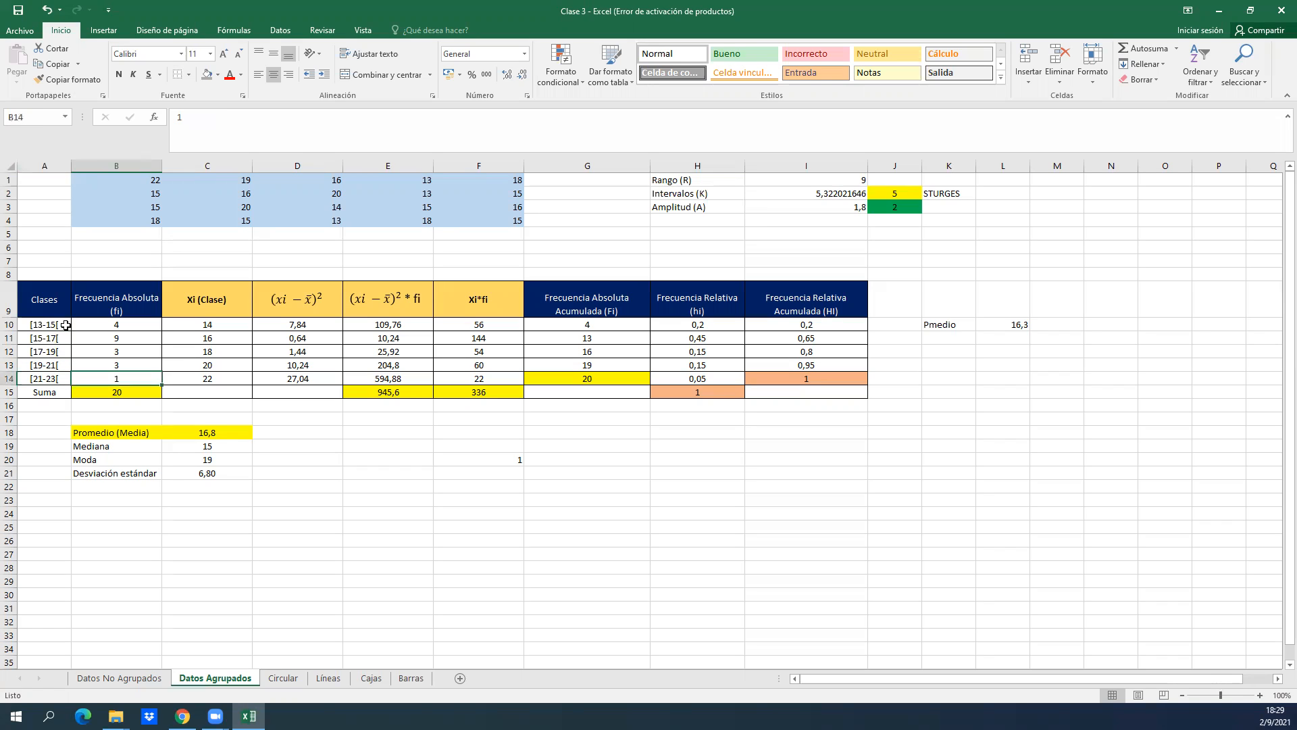
# Go over the Rango (R), Intervalos (K) and Amplitud (A) labels in H1:H3, returning to H1.
pyautogui.click(531, 218)
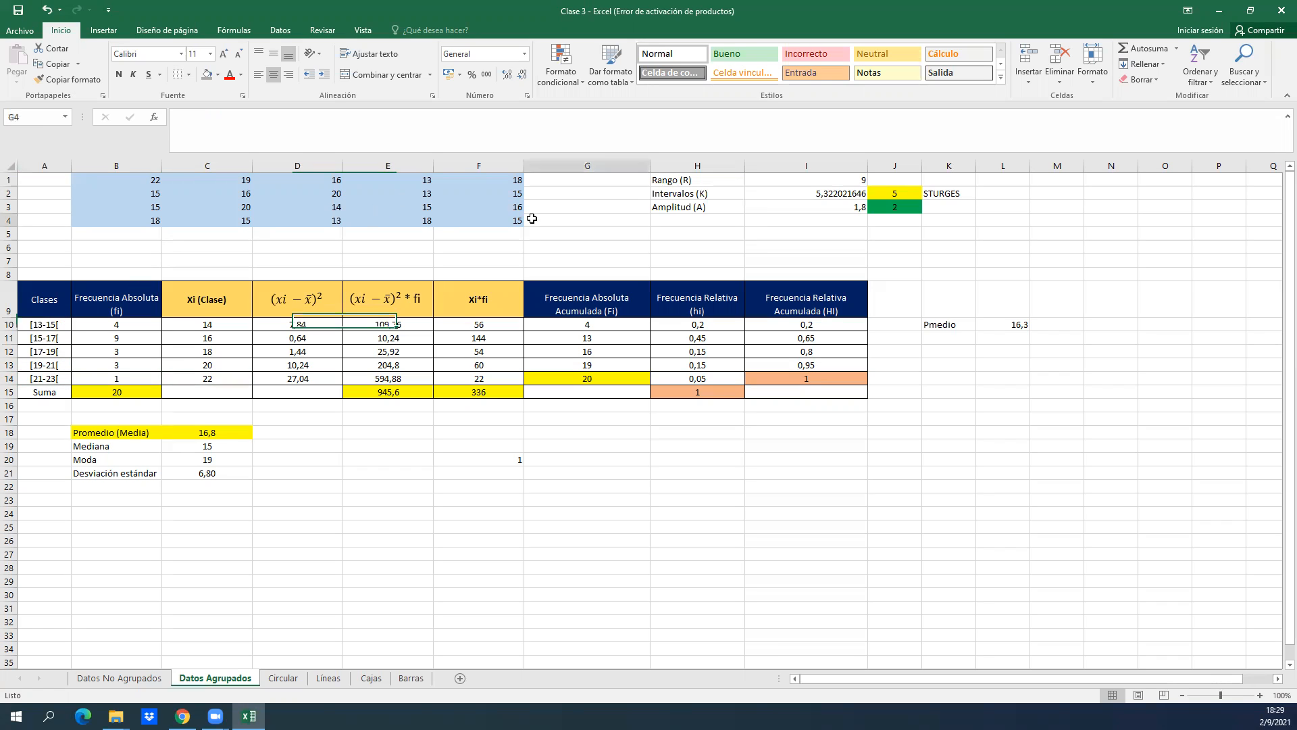
pyautogui.press('Right')
pyautogui.press('Up')
pyautogui.press('Up')
pyautogui.press('Right')
pyautogui.press('Left')
pyautogui.press('Down')
pyautogui.press('Up')
pyautogui.press('Down')
pyautogui.press('Down')
pyautogui.press('Up')
pyautogui.press('Up')
pyautogui.press('Down')
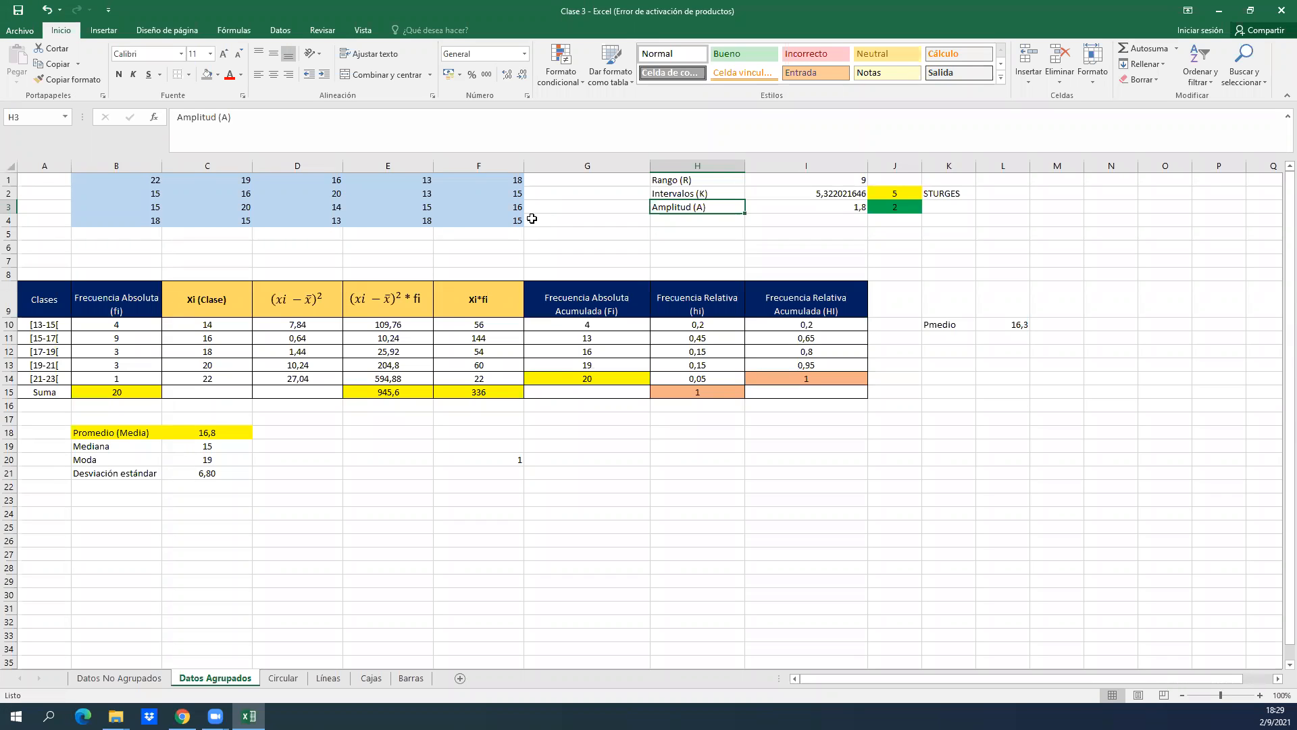
pyautogui.press('Up')
pyautogui.press('Up')
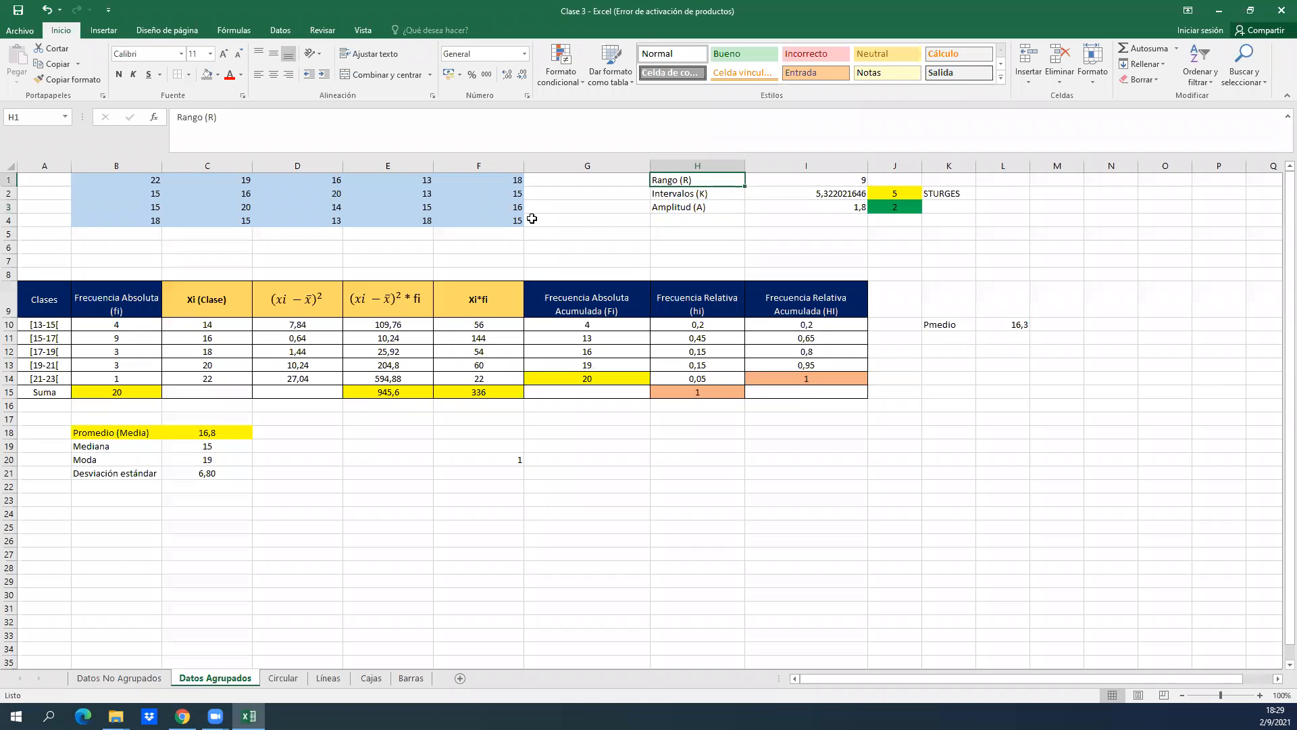
# Inspect the range formula in I1 and the raw-data cells it refers to, leaving it as =B1-D4.
pyautogui.press('Right')
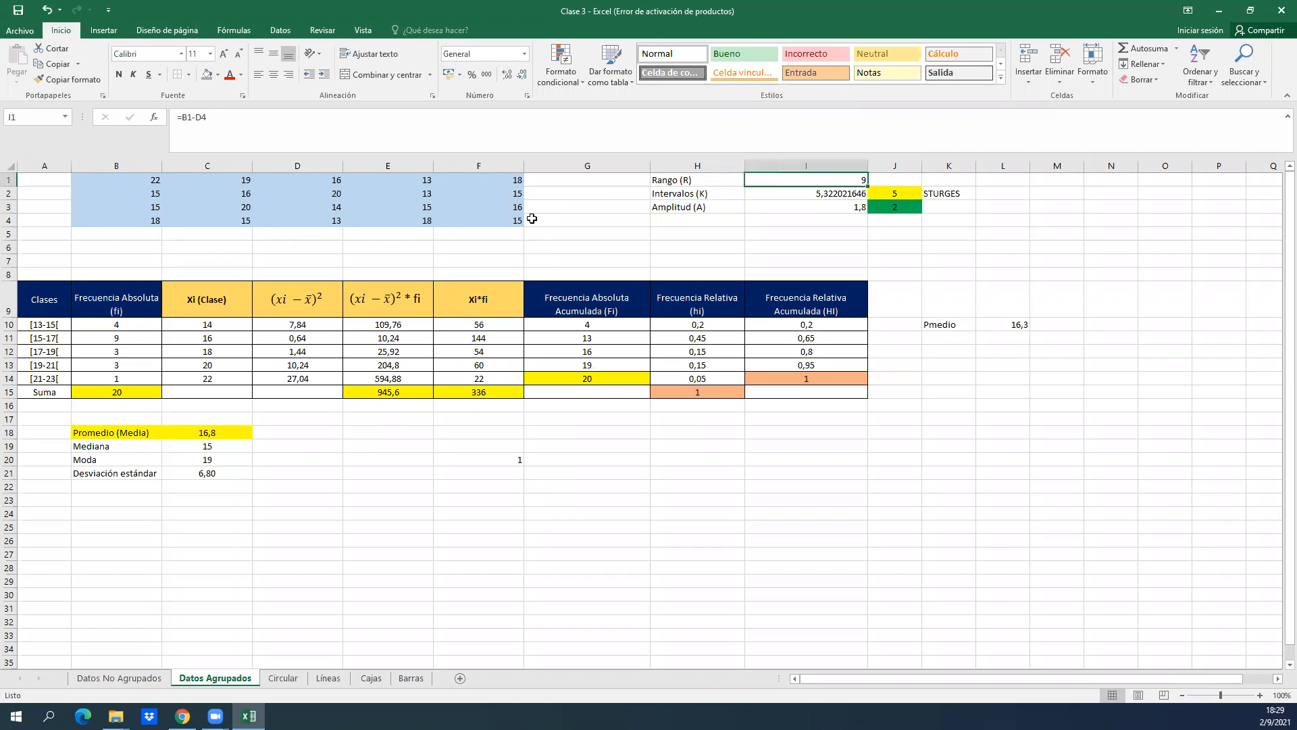
pyautogui.click(758, 168)
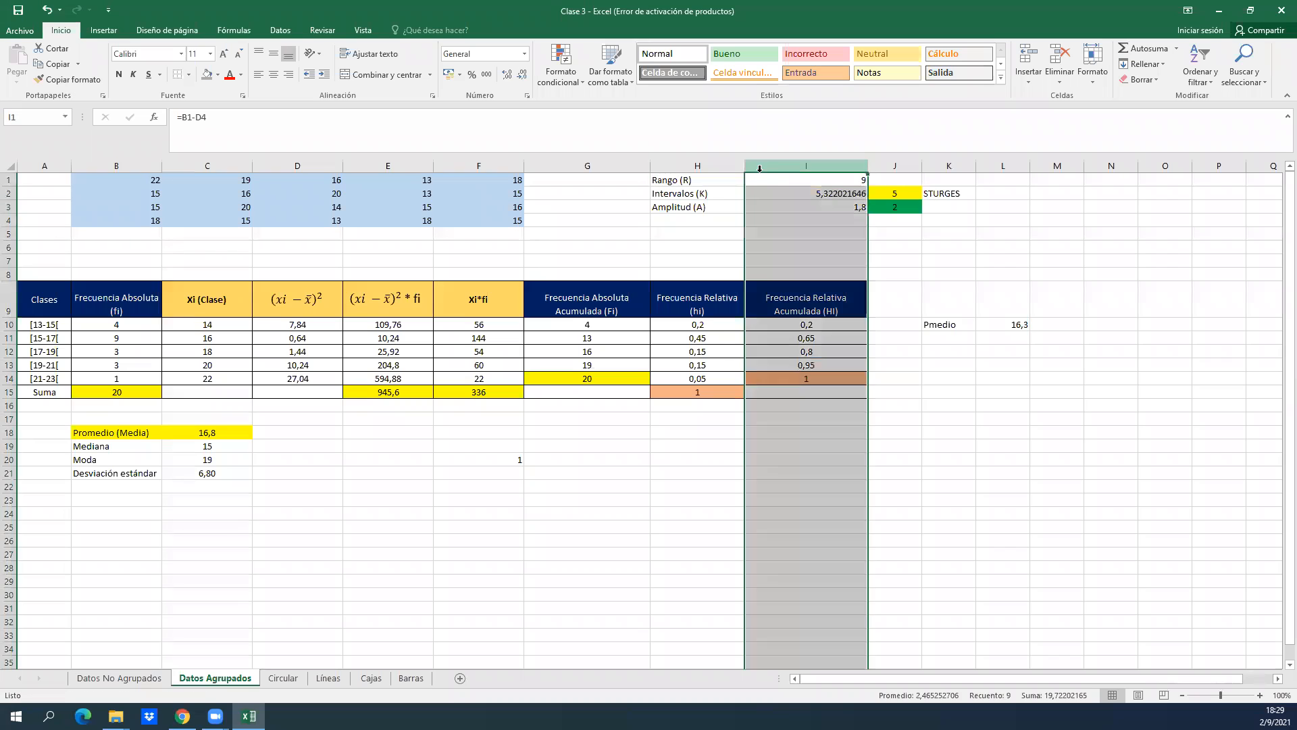
pyautogui.doubleClick(777, 180)
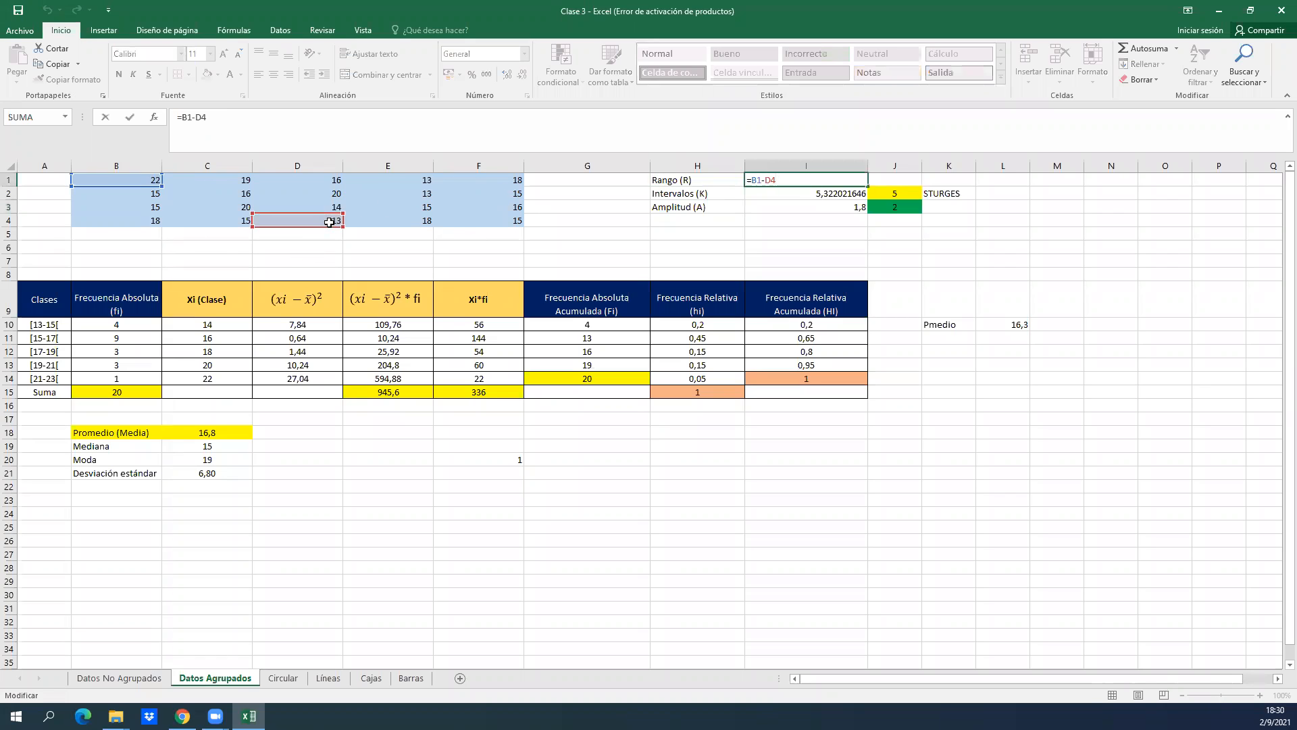
pyautogui.press('Return')
pyautogui.click(804, 175)
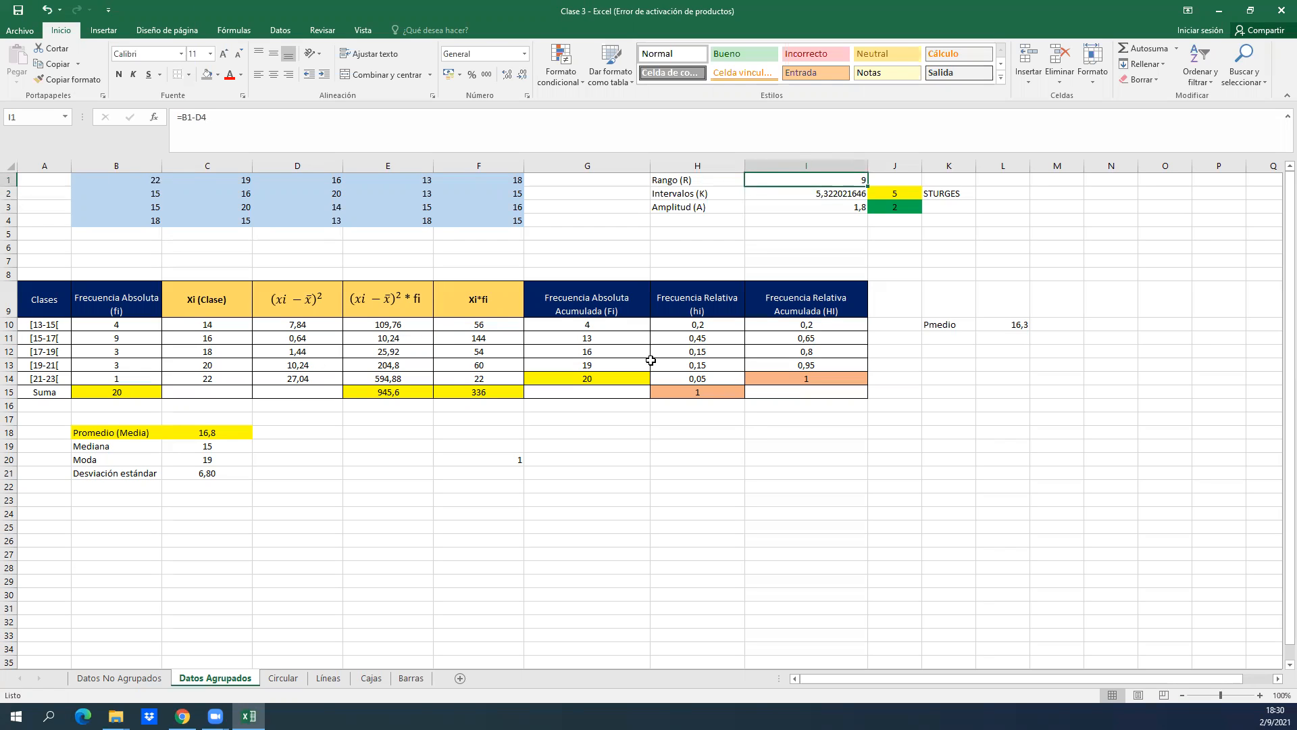
# Examine the number-of-intervals formula in I2 along with the rounded value and STURGES label beside it in row 2.
pyautogui.click(809, 219)
pyautogui.click(798, 194)
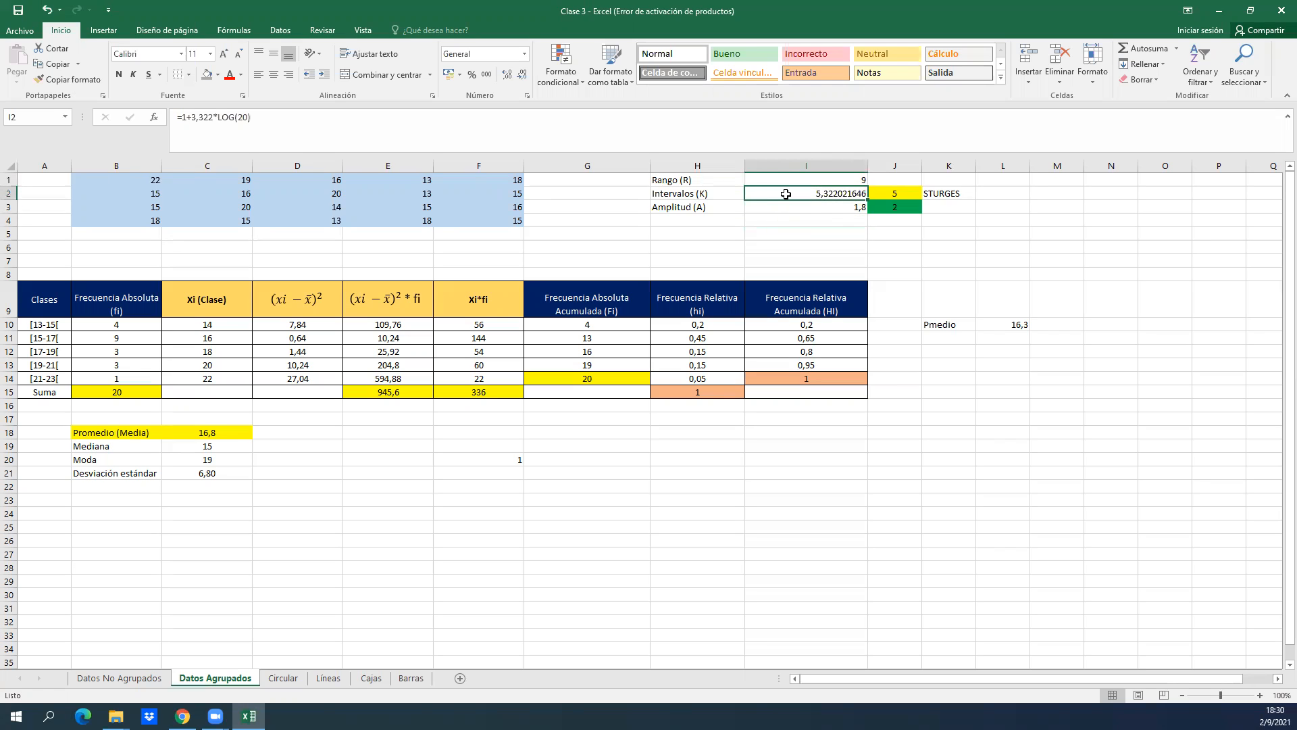
pyautogui.press('Right')
pyautogui.press('Right')
pyautogui.press('Right')
pyautogui.press('Right')
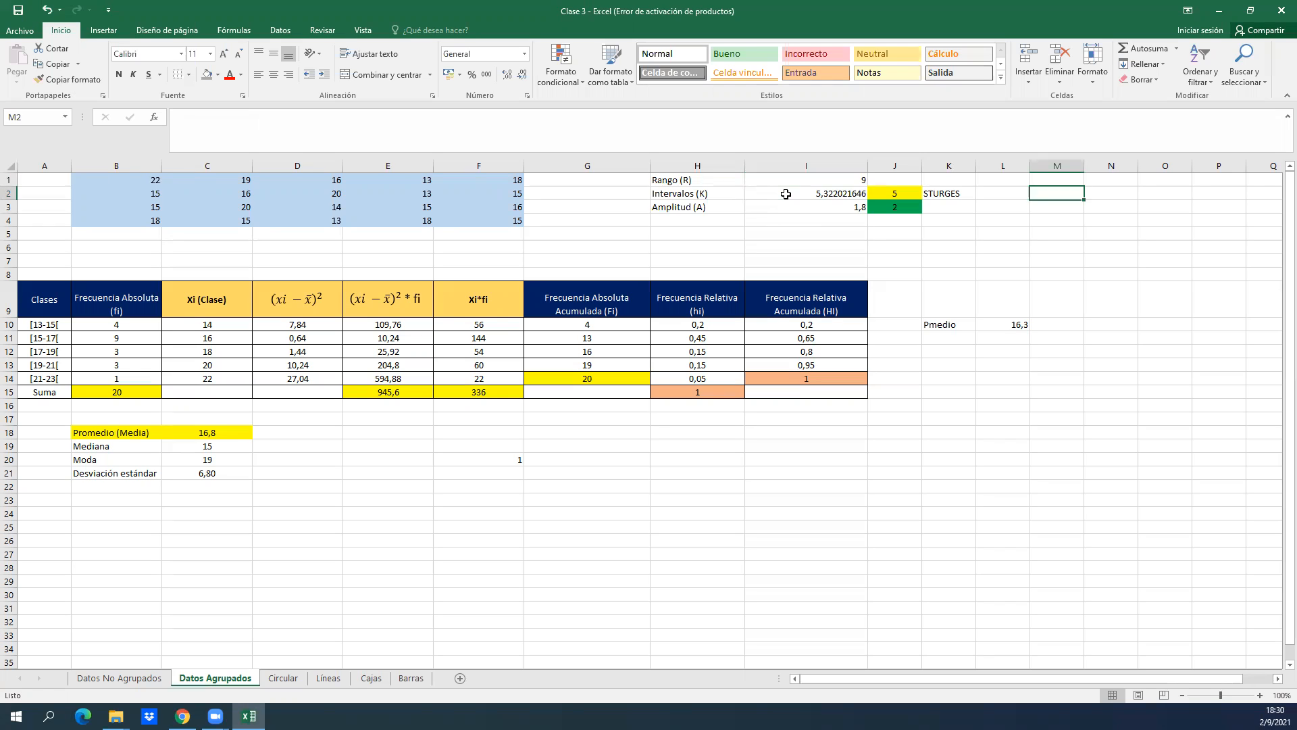
pyautogui.press('Left')
pyautogui.press('Left')
pyautogui.press('Left')
pyautogui.press('Left')
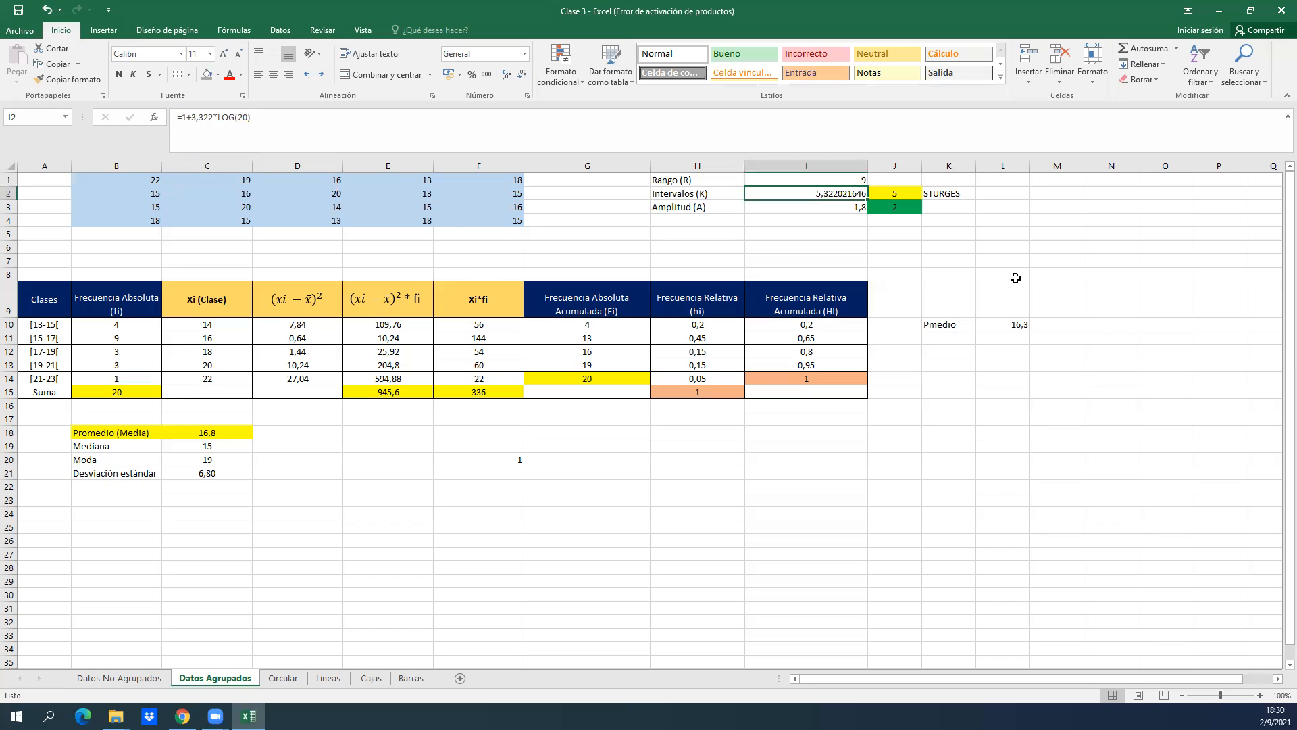
# Paste the image of the Sturges formula, k = 1 + 3.322 log n, beside the STURGES label near column M.
pyautogui.click(1048, 257)
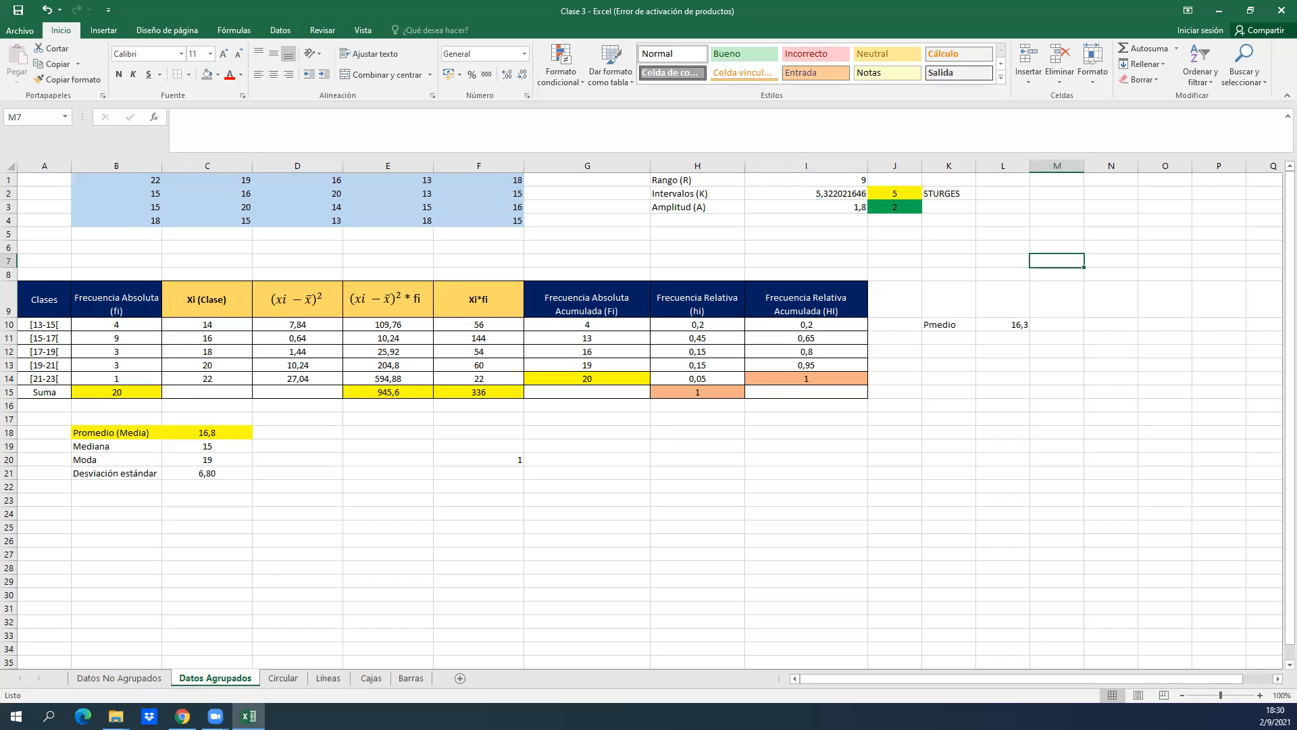
pyautogui.click(115, 715)
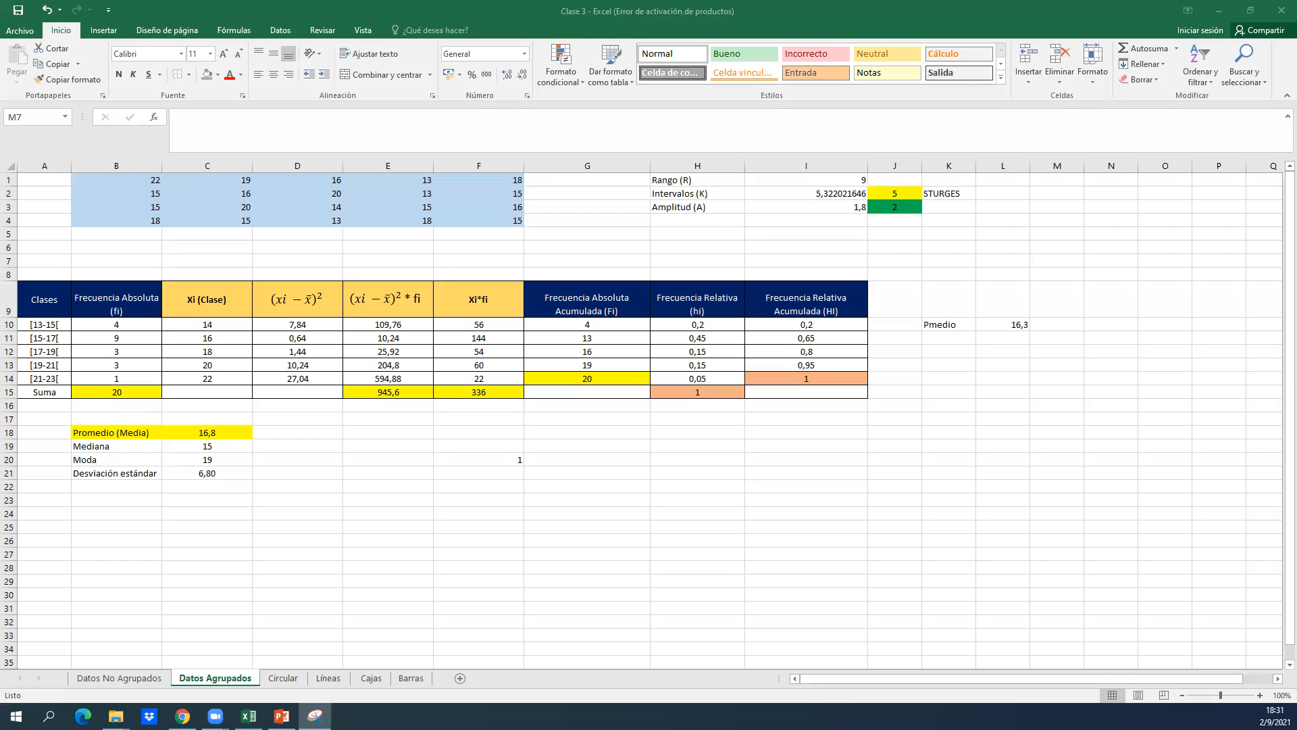
pyautogui.click(1032, 214)
pyautogui.hotkey('ctrl', 'v')
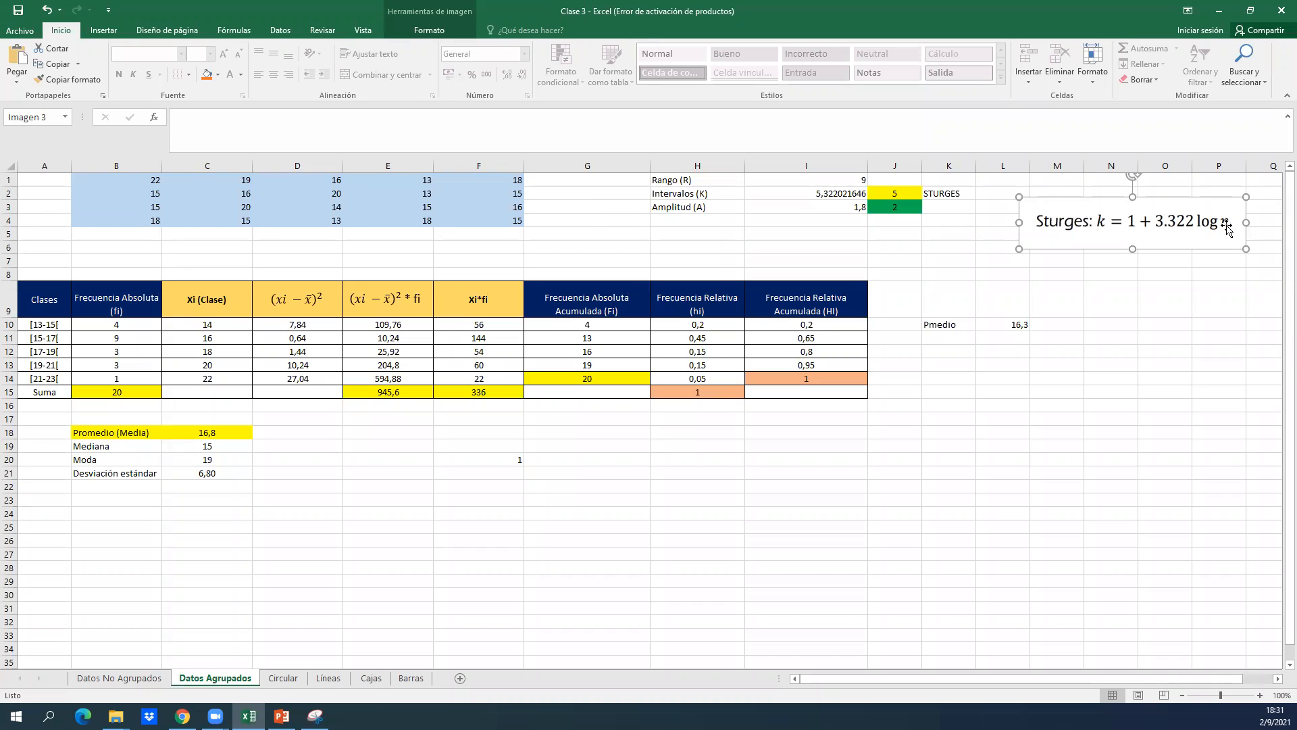
# Select the raw data block B1:F4 to check how many values it contains.
pyautogui.click(288, 221)
pyautogui.click(248, 198)
pyautogui.press('Left')
pyautogui.press('Up')
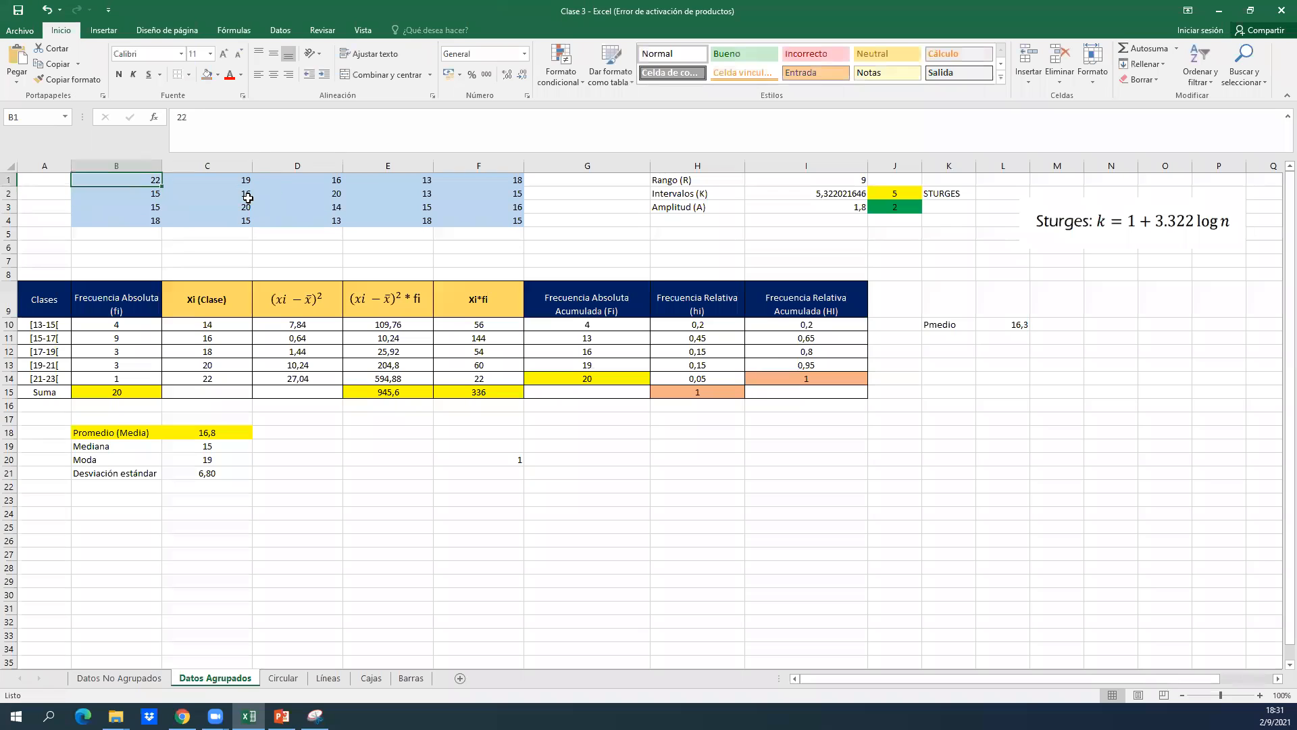
pyautogui.hotkey('ctrl', 'shift', 'Down')
pyautogui.hotkey('ctrl', 'shift', 'Right')
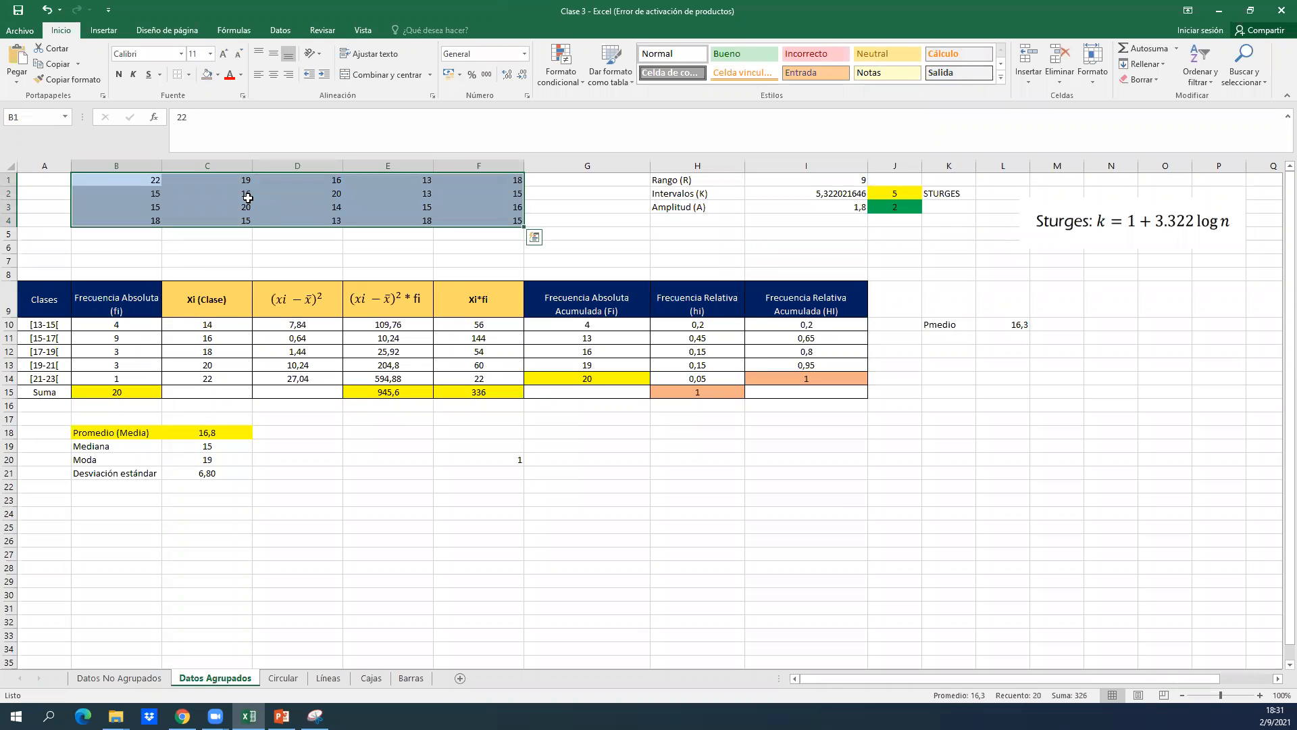
pyautogui.click(559, 200)
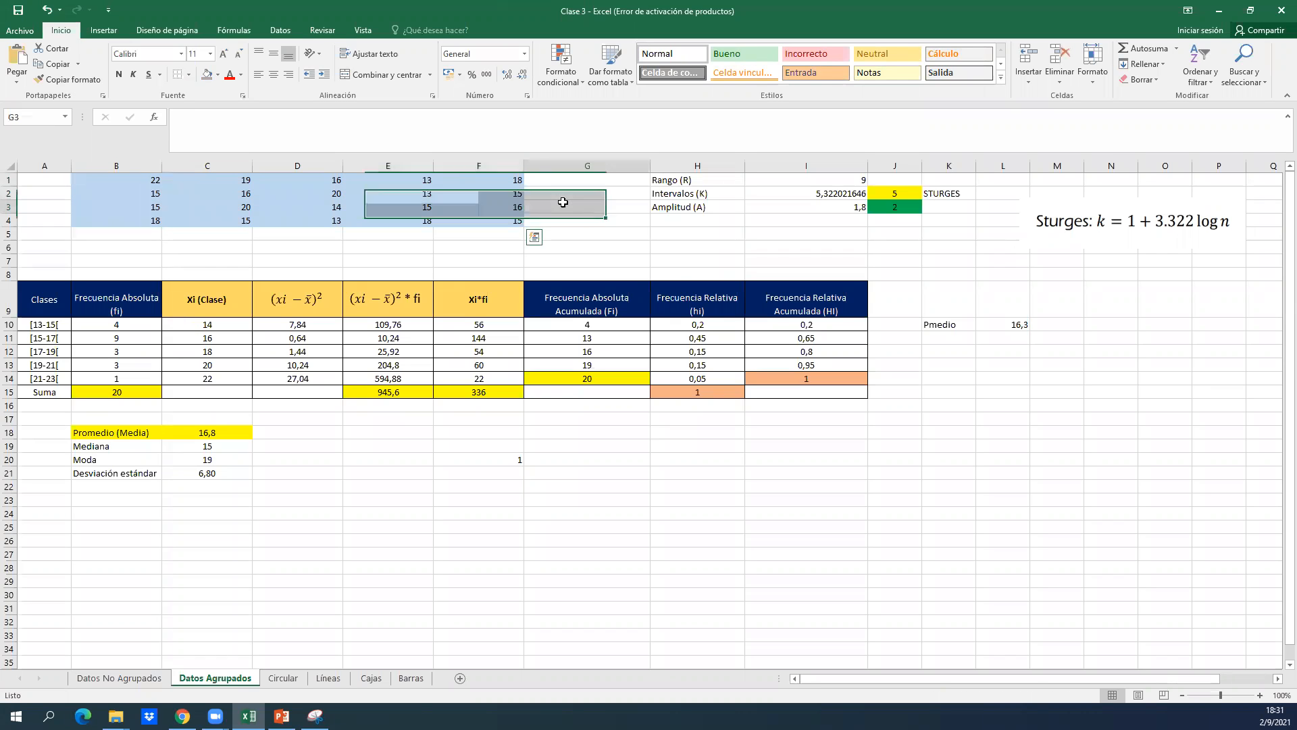
pyautogui.rightClick(566, 167)
pyautogui.click(537, 198)
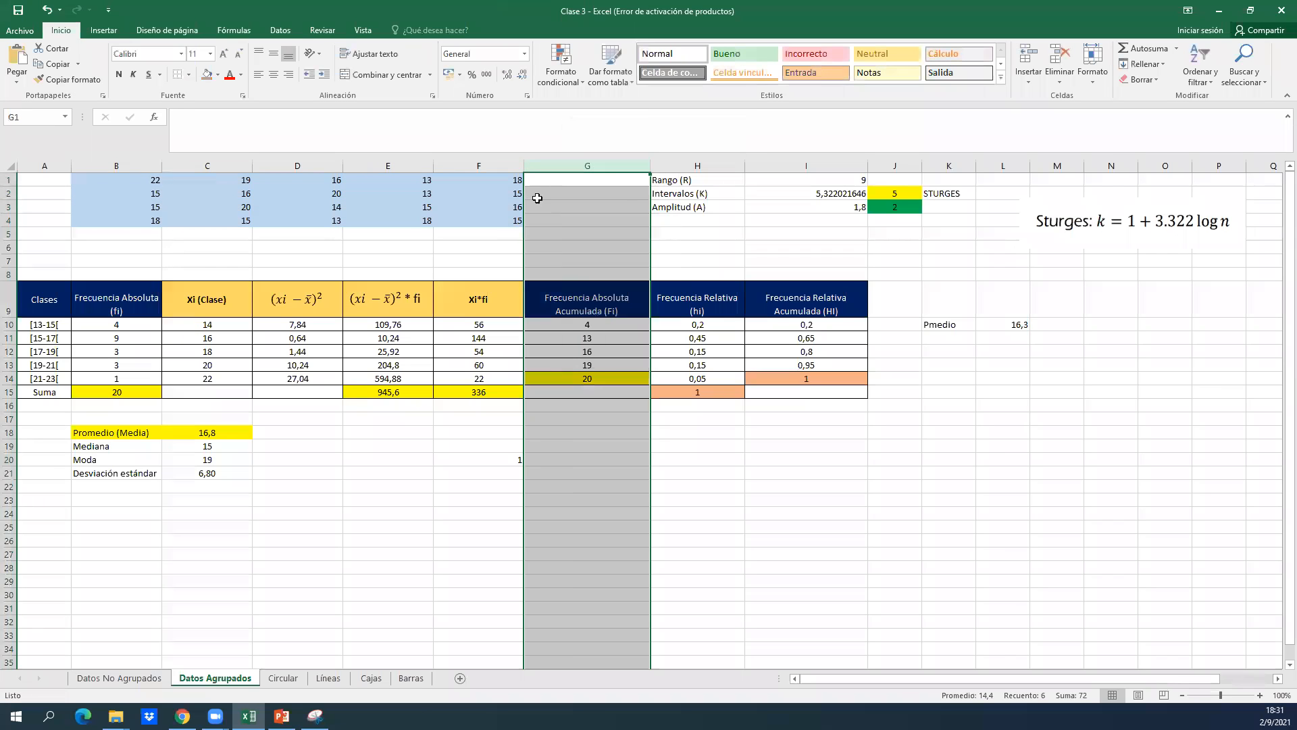
pyautogui.press('Left')
pyautogui.press('Right')
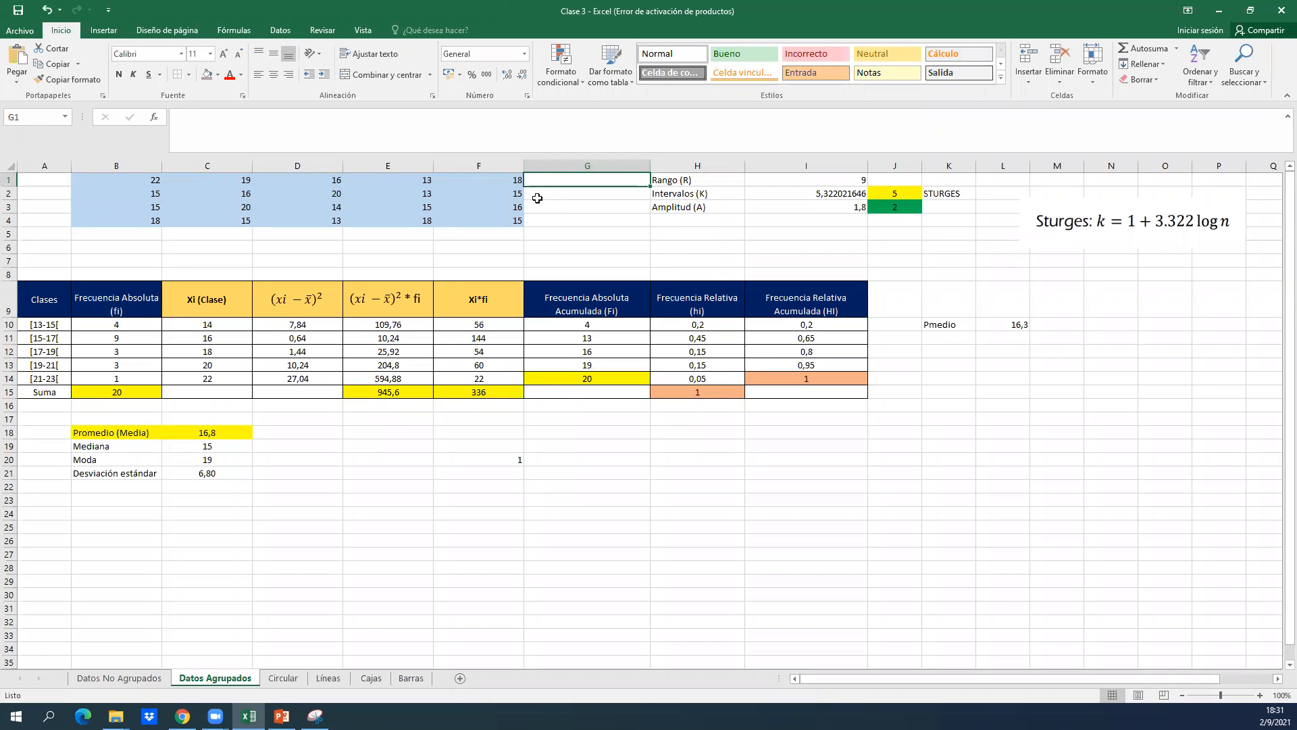
pyautogui.hotkey('ctrl', 'Left')
pyautogui.hotkey('ctrl', 'Left')
pyautogui.hotkey('ctrl', 'shift', 'Down')
pyautogui.hotkey('ctrl', 'shift', 'Right')
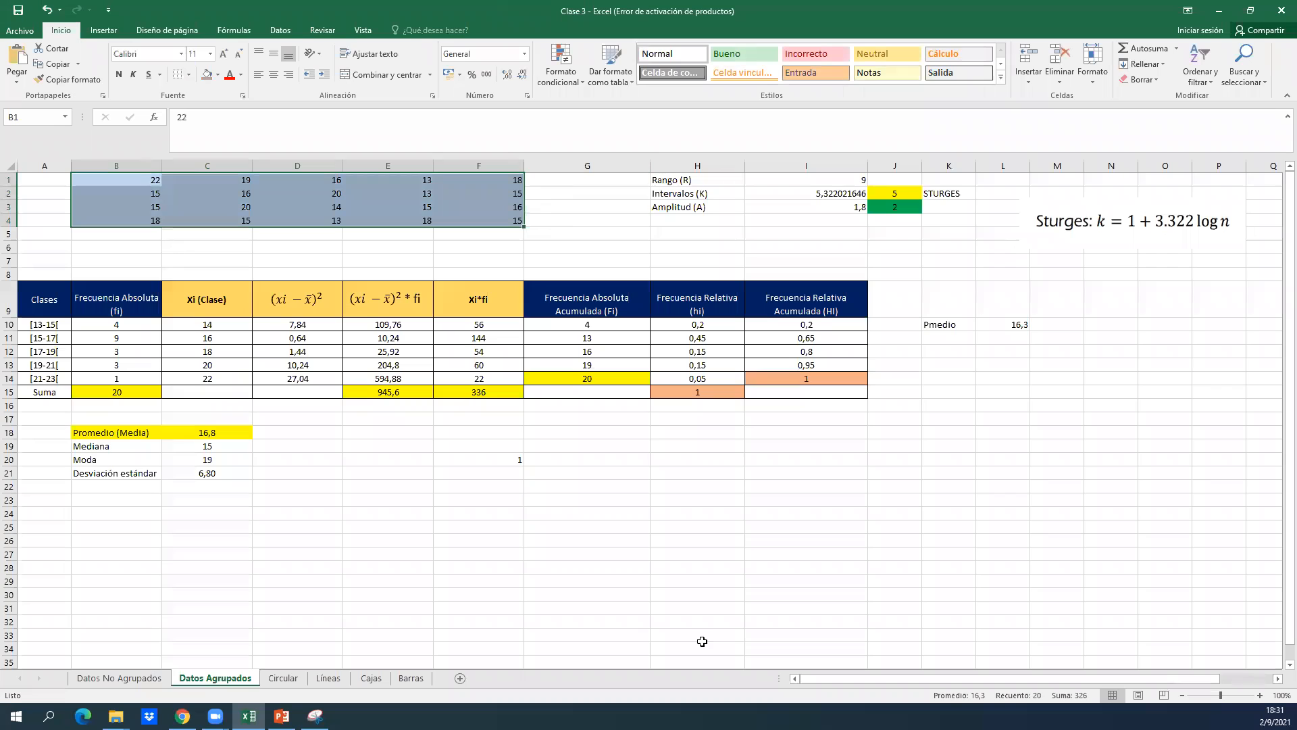
pyautogui.click(568, 183)
pyautogui.write('=con')
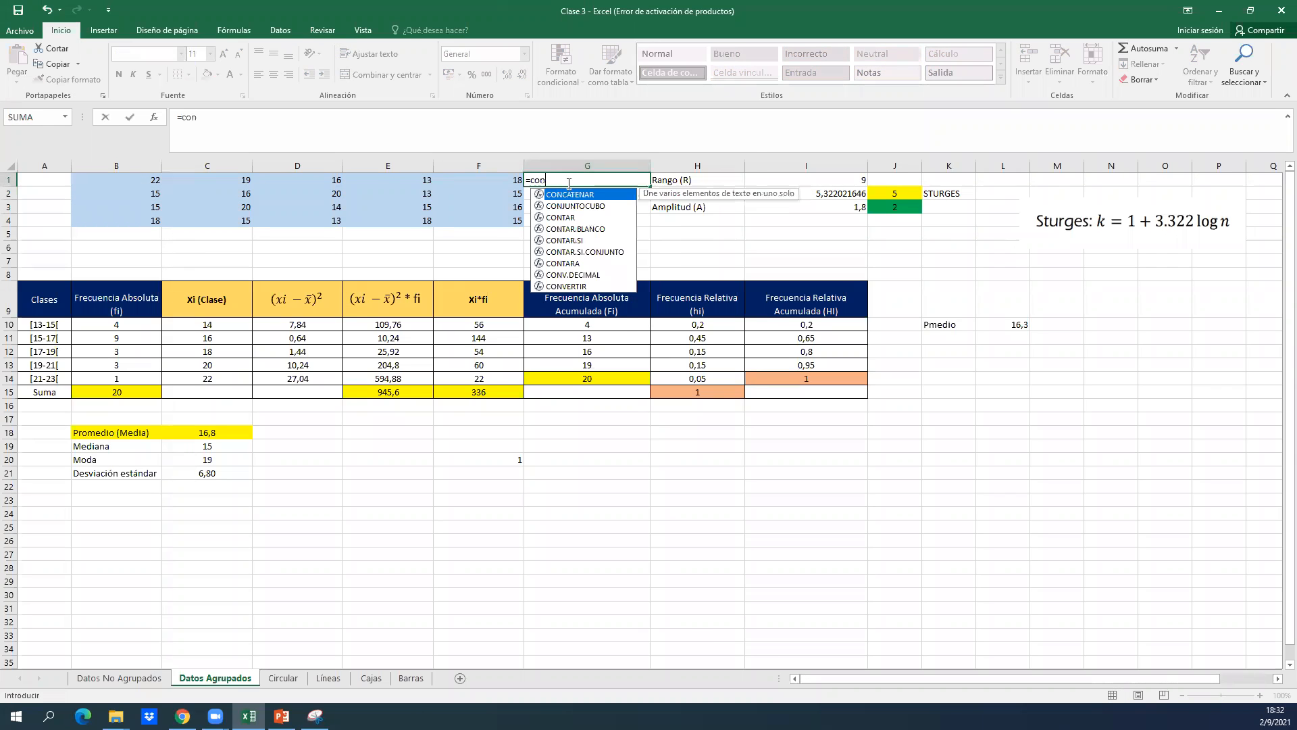
pyautogui.doubleClick(577, 206)
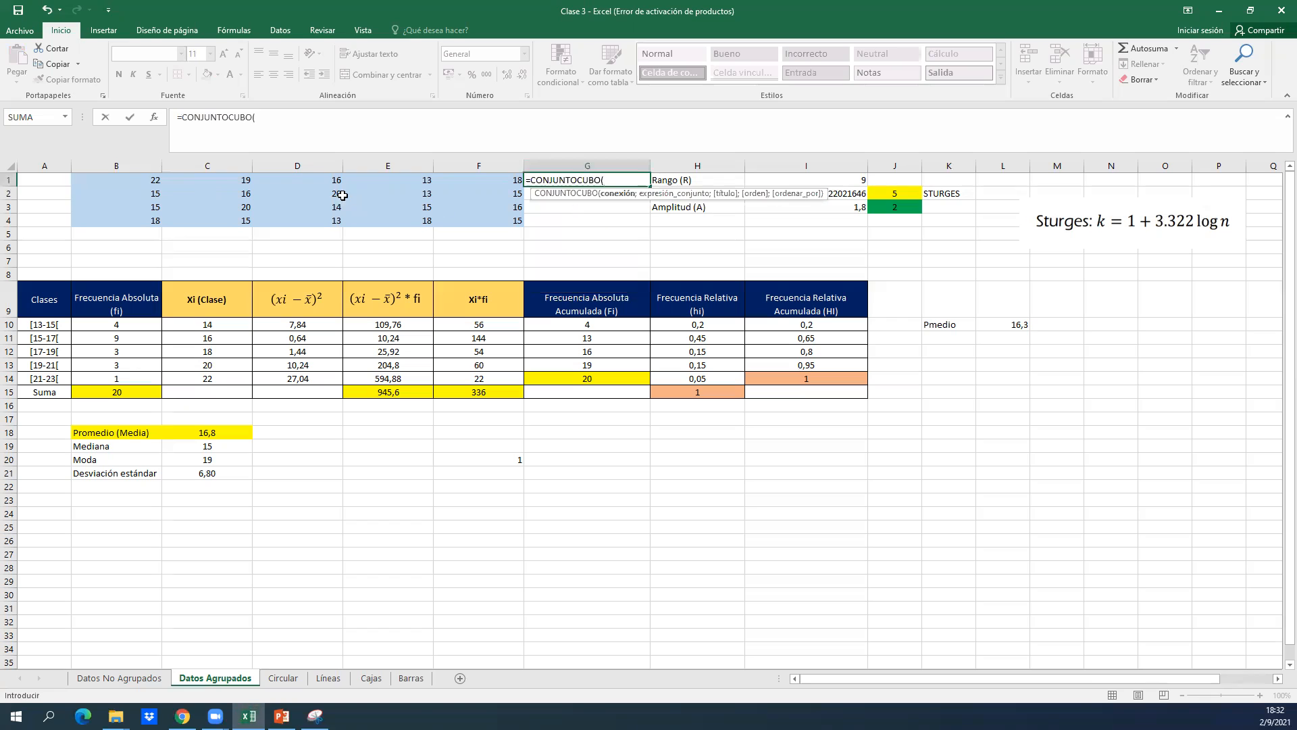
pyautogui.press('BackSpace')
pyautogui.press('BackSpace')
pyautogui.press('BackSpace')
pyautogui.press('BackSpace')
pyautogui.press('BackSpace')
pyautogui.press('BackSpace')
pyautogui.press('BackSpace')
pyautogui.press('BackSpace')
pyautogui.press('BackSpace')
pyautogui.press('BackSpace')
pyautogui.press('BackSpace')
pyautogui.press('BackSpace')
pyautogui.press('BackSpace')
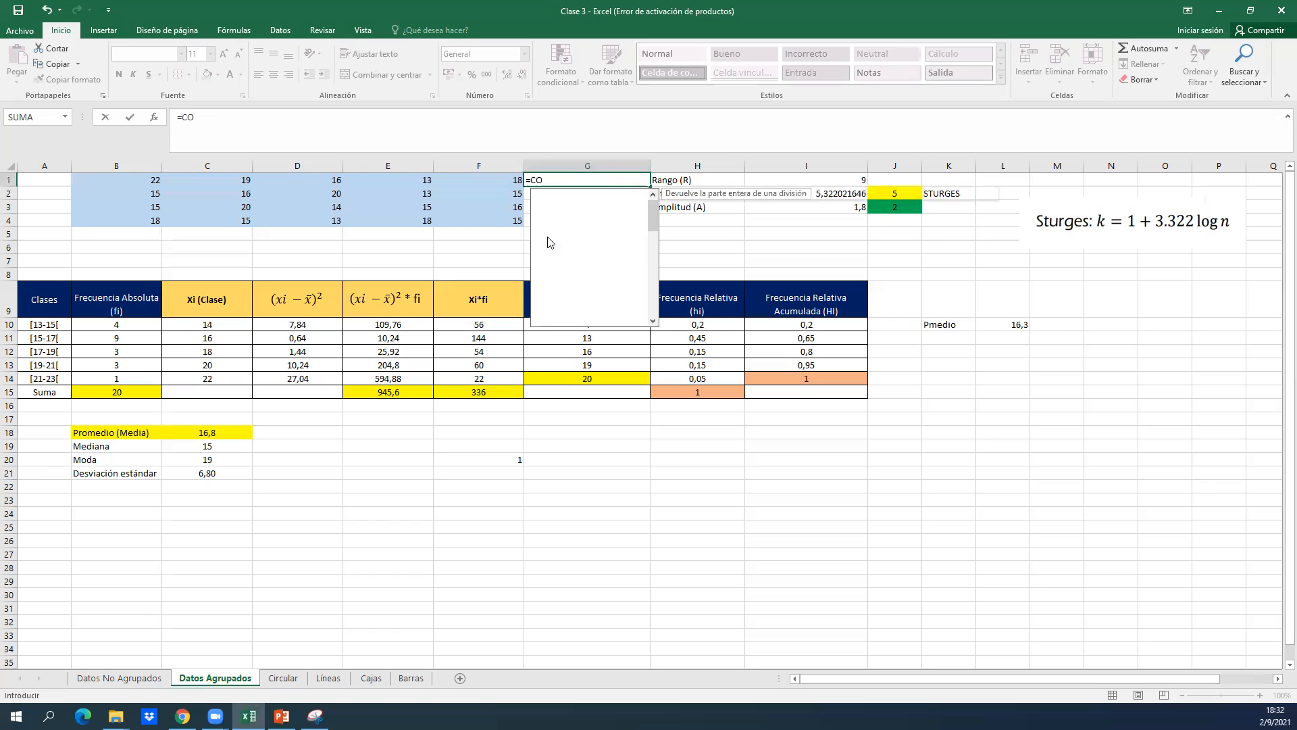
# Count the raw data values in G1 with the formula =CONTAR(B1:F4).
pyautogui.write('contar')
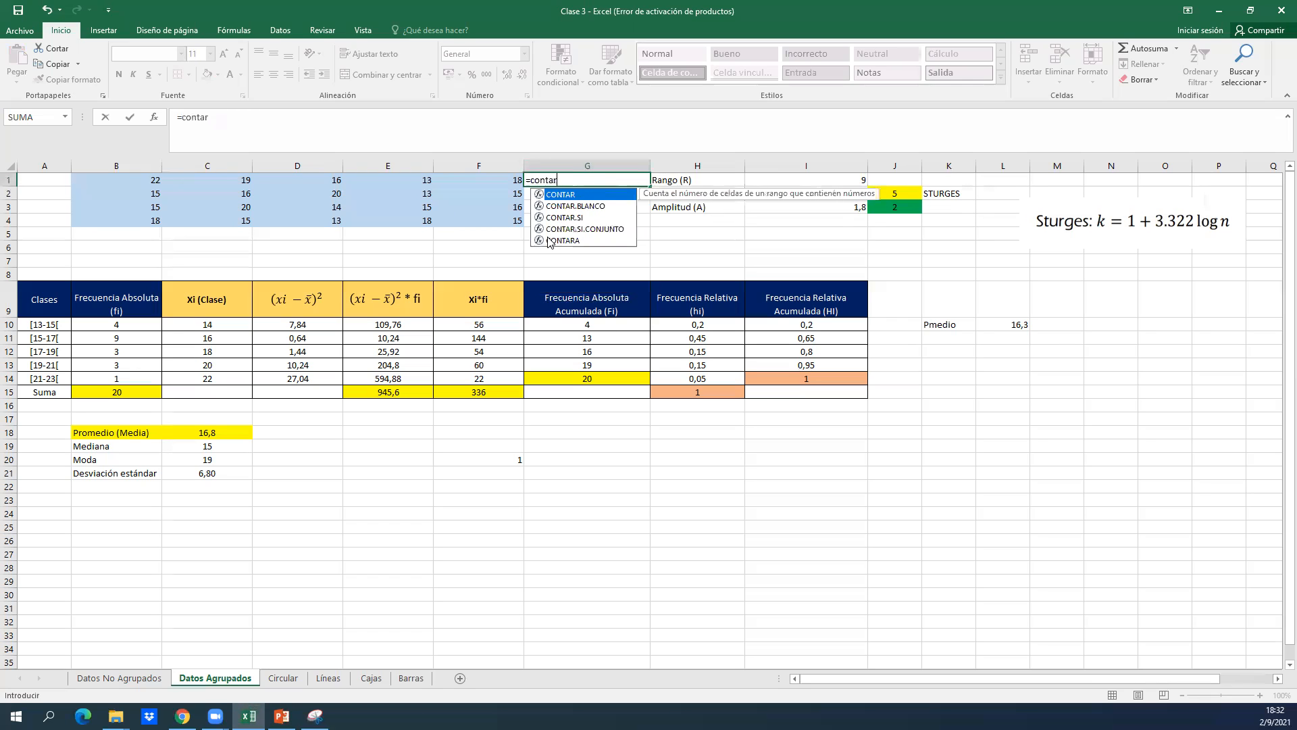
pyautogui.doubleClick(566, 193)
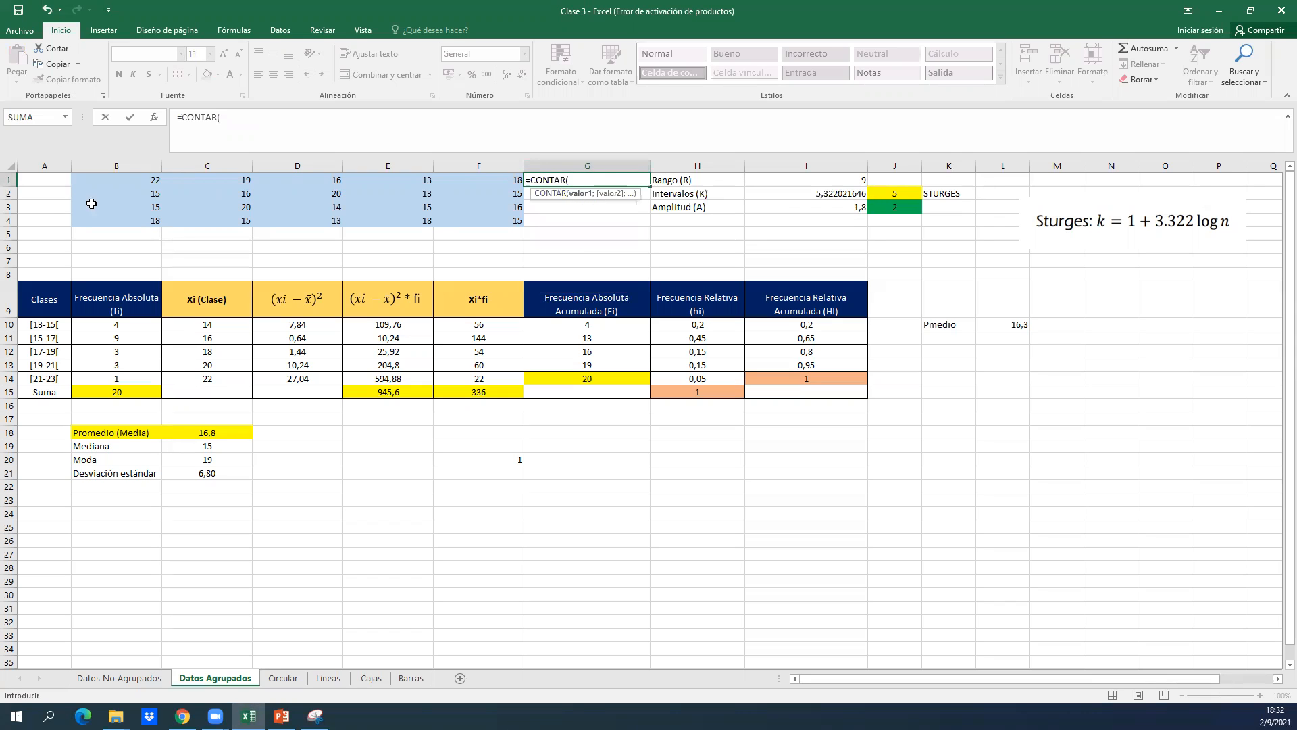
pyautogui.click(111, 178)
pyautogui.hotkey('ctrl', 'shift', 'Down')
pyautogui.hotkey('ctrl', 'shift', 'Right')
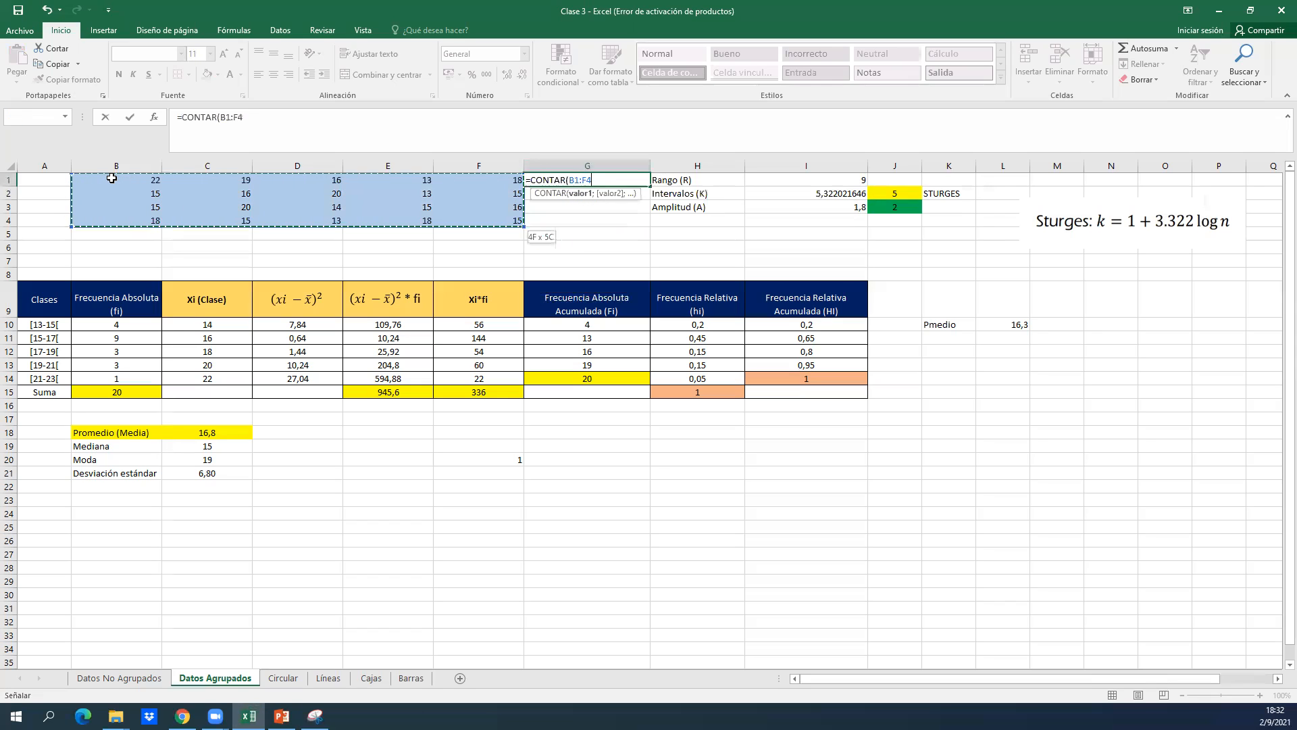
pyautogui.press('Return')
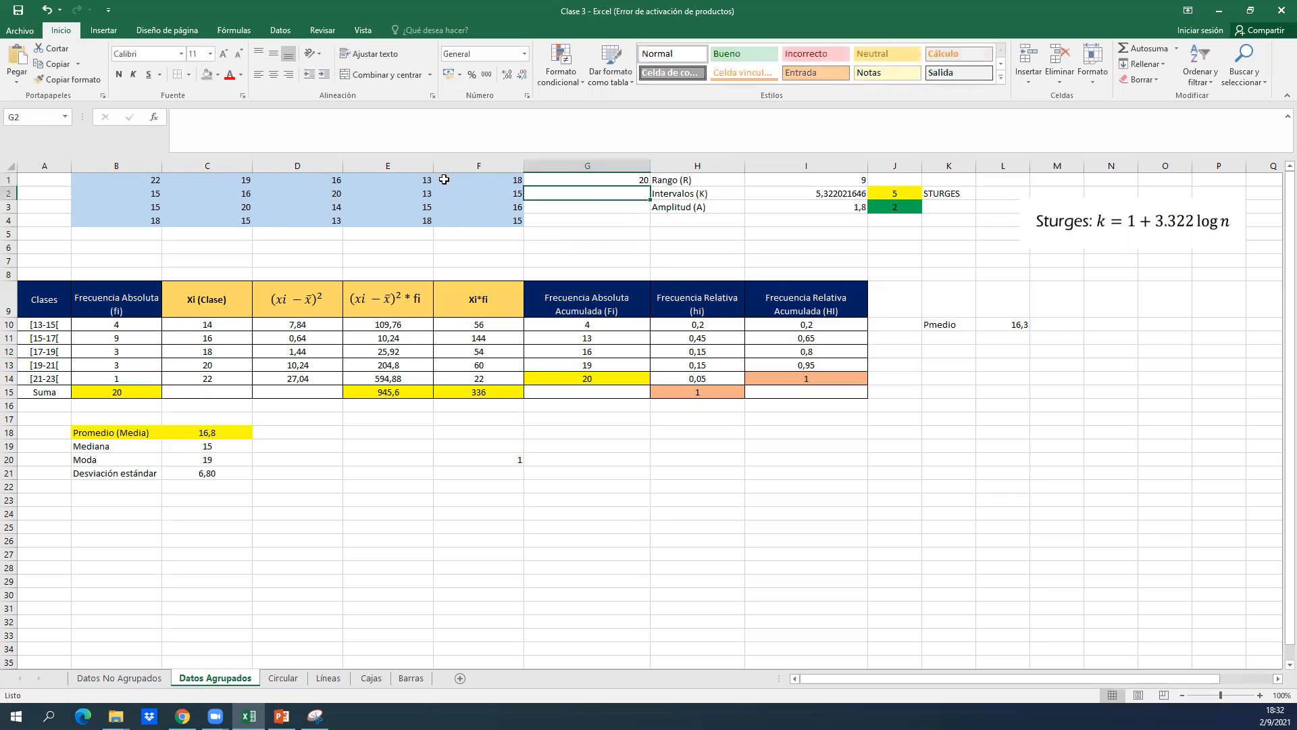
# Centre the count in G1 and fill the cell with a medium blue theme colour.
pyautogui.click(588, 180)
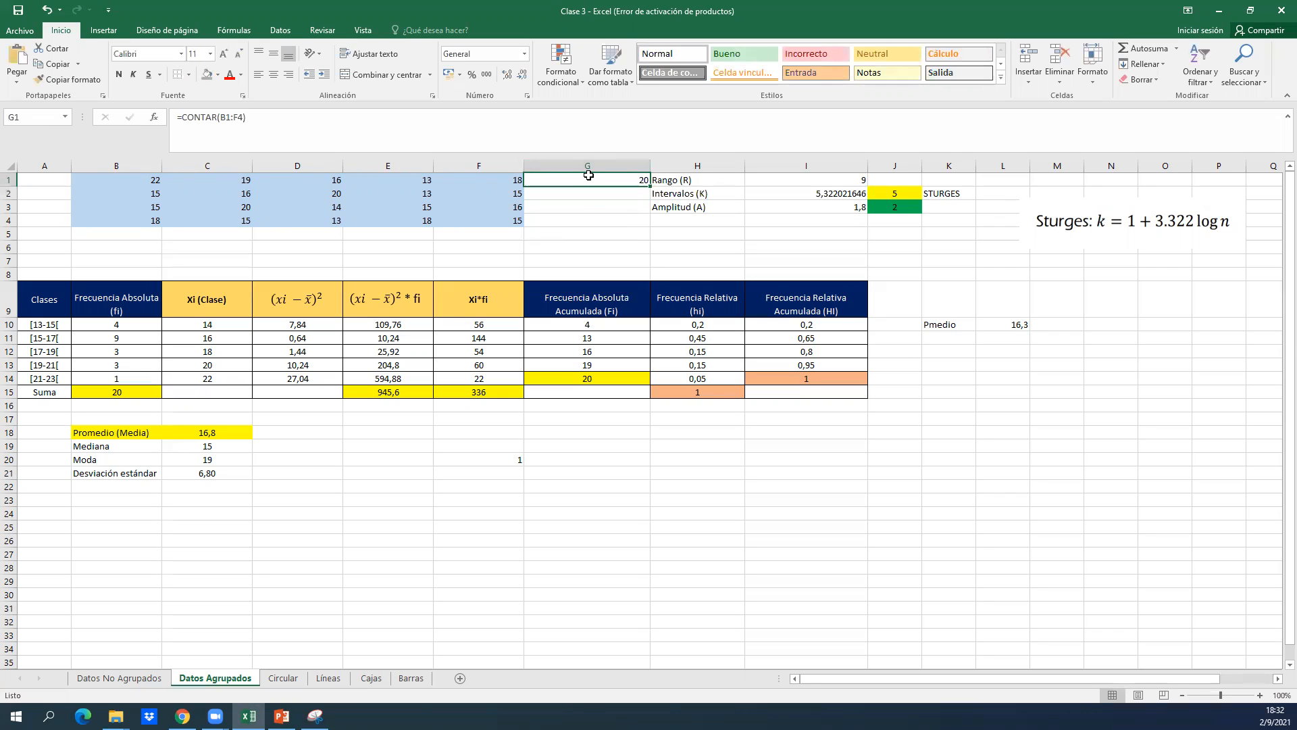
pyautogui.click(273, 74)
pyautogui.click(217, 74)
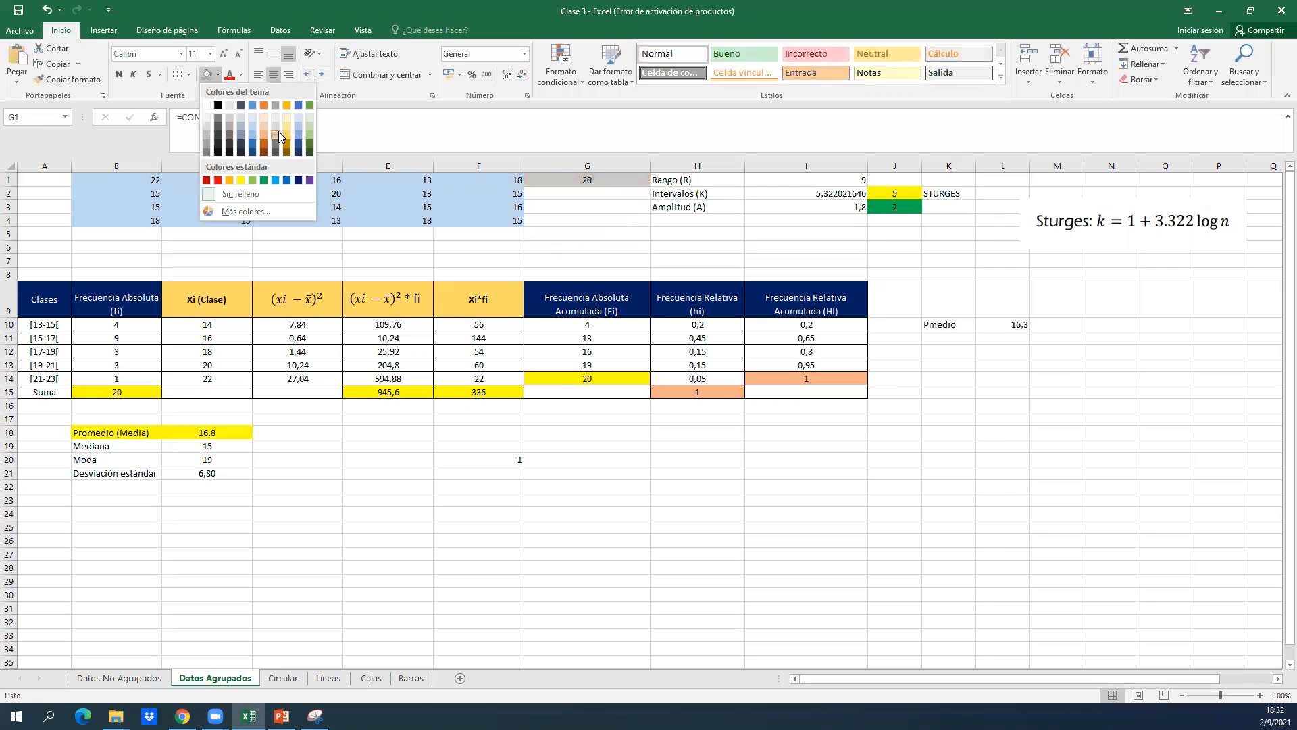
pyautogui.click(300, 131)
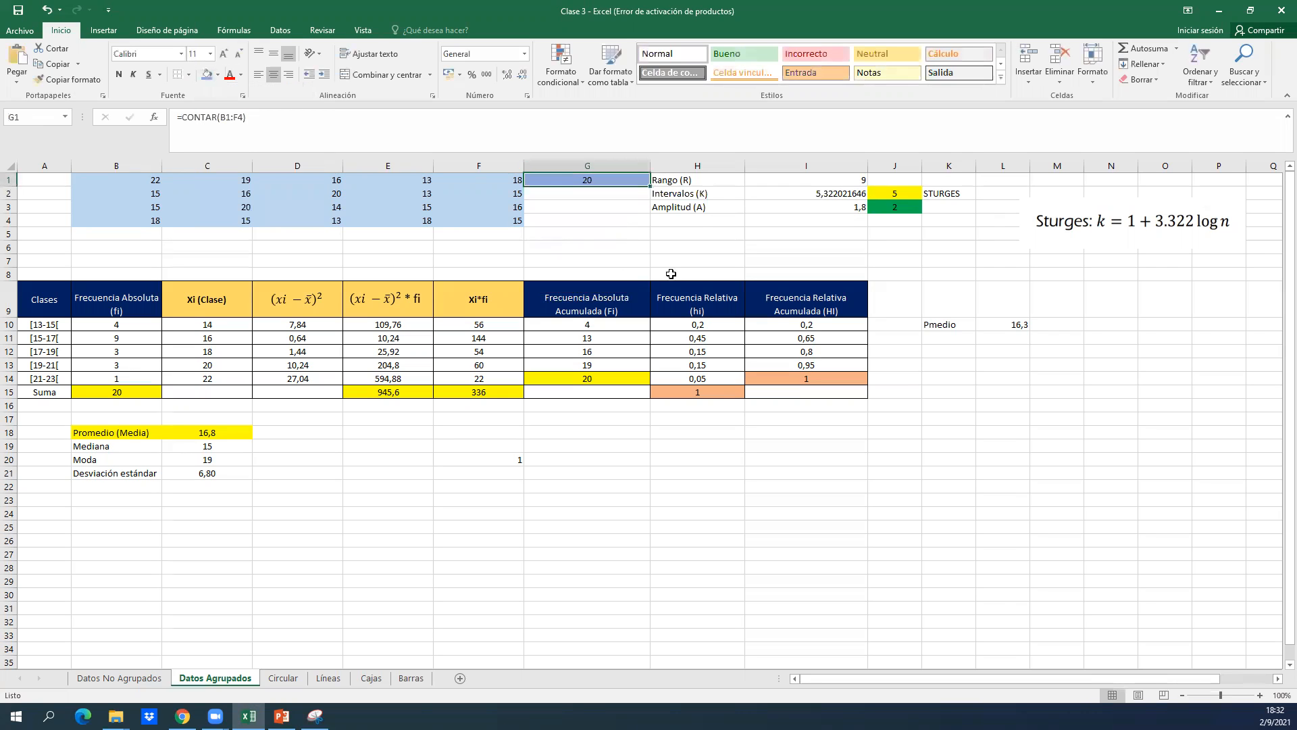
# Clear the Intervalos (K) result in I2 and enter the Sturges formula again as =1+3.322*log(20).
pyautogui.click(699, 216)
pyautogui.press('Up')
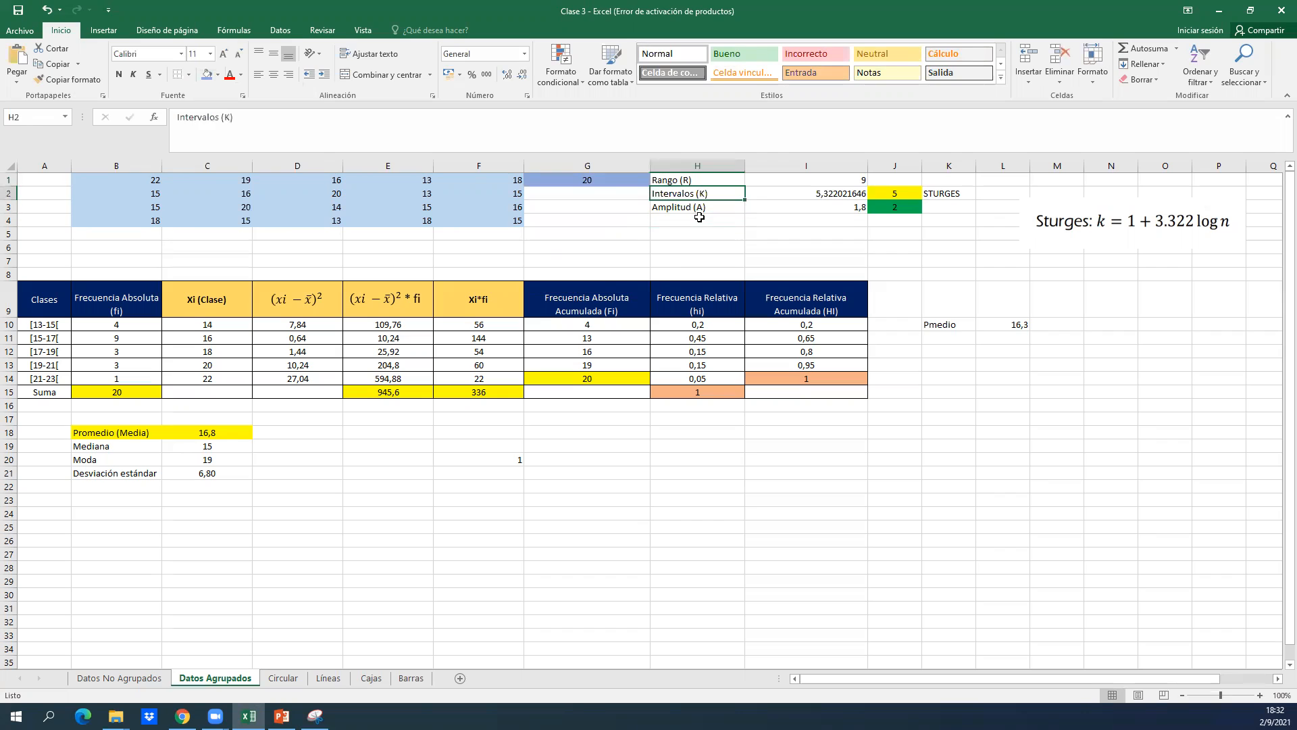
pyautogui.press('Right')
pyautogui.press('Right')
pyautogui.press('Left')
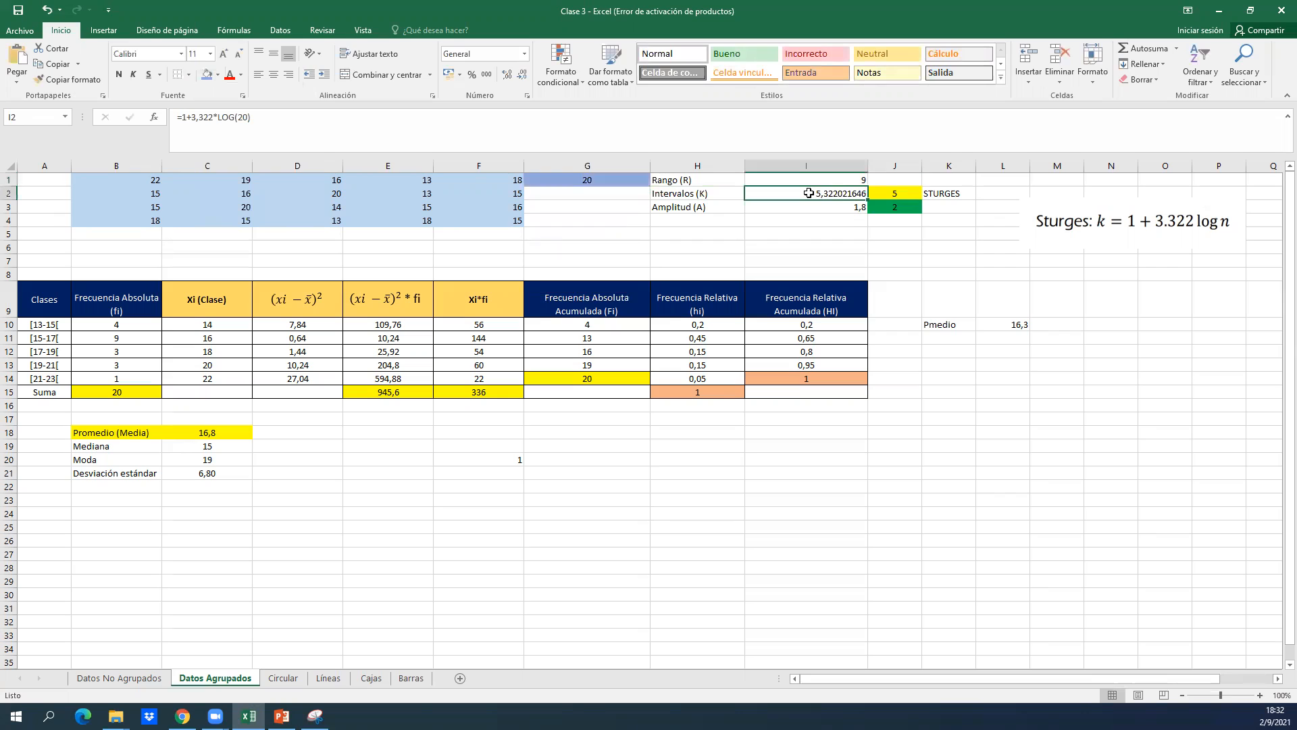
pyautogui.press('Delete')
pyautogui.write('=1+')
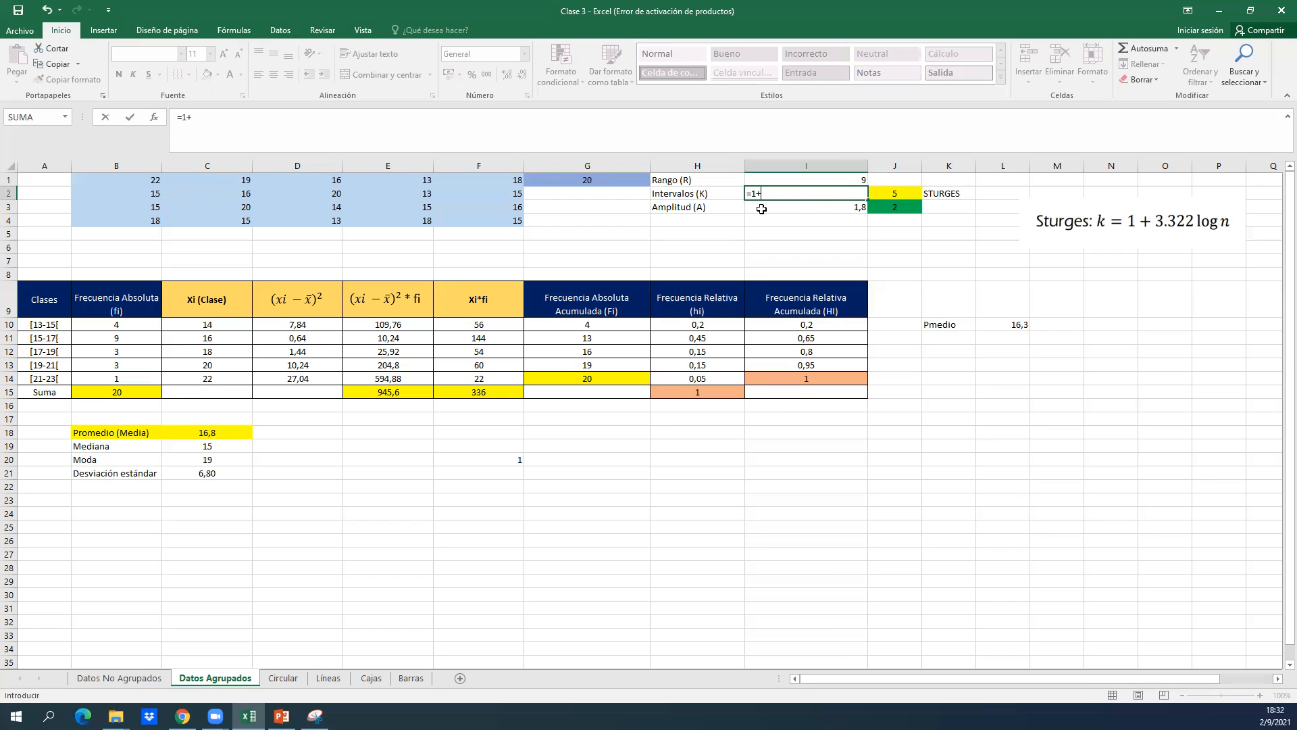
pyautogui.write('.322')
pyautogui.write('log')
pyautogui.press('BackSpace')
pyautogui.press('BackSpace')
pyautogui.press('BackSpace')
pyautogui.write('*log')
pyautogui.write('log')
pyautogui.write('(')
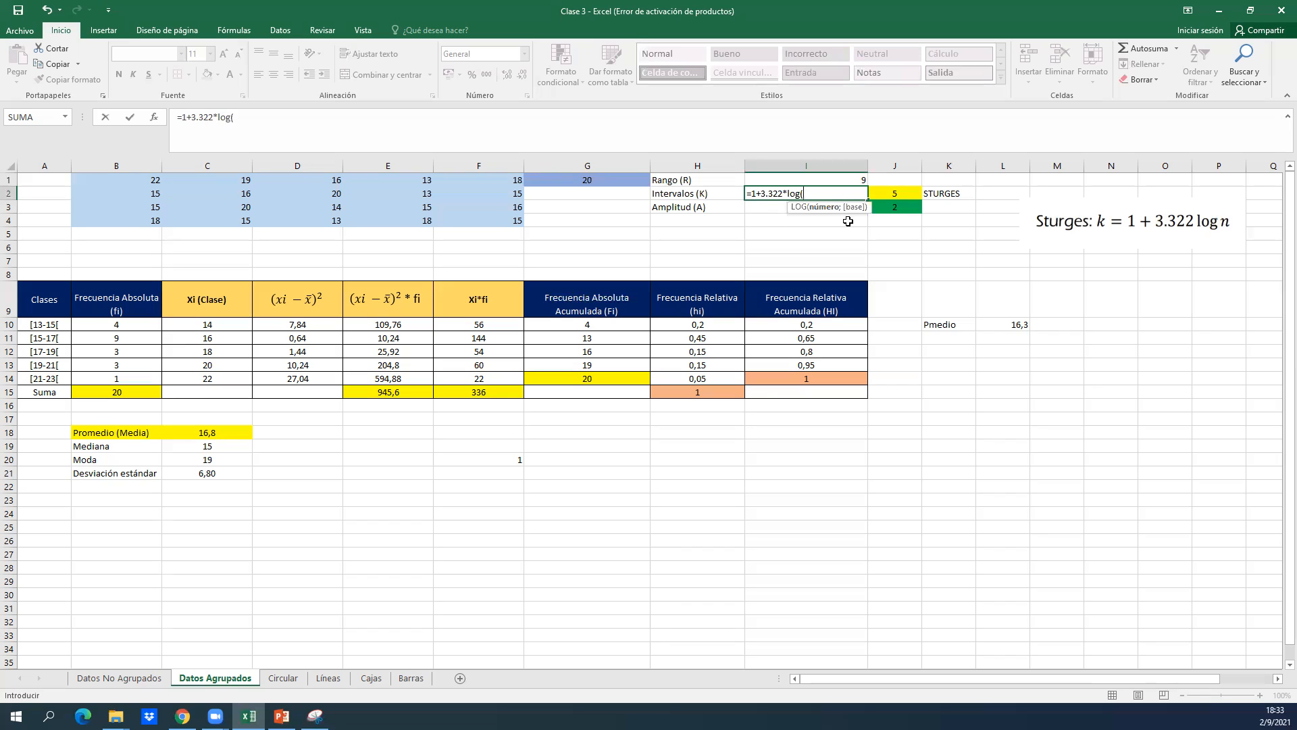
pyautogui.write('20')
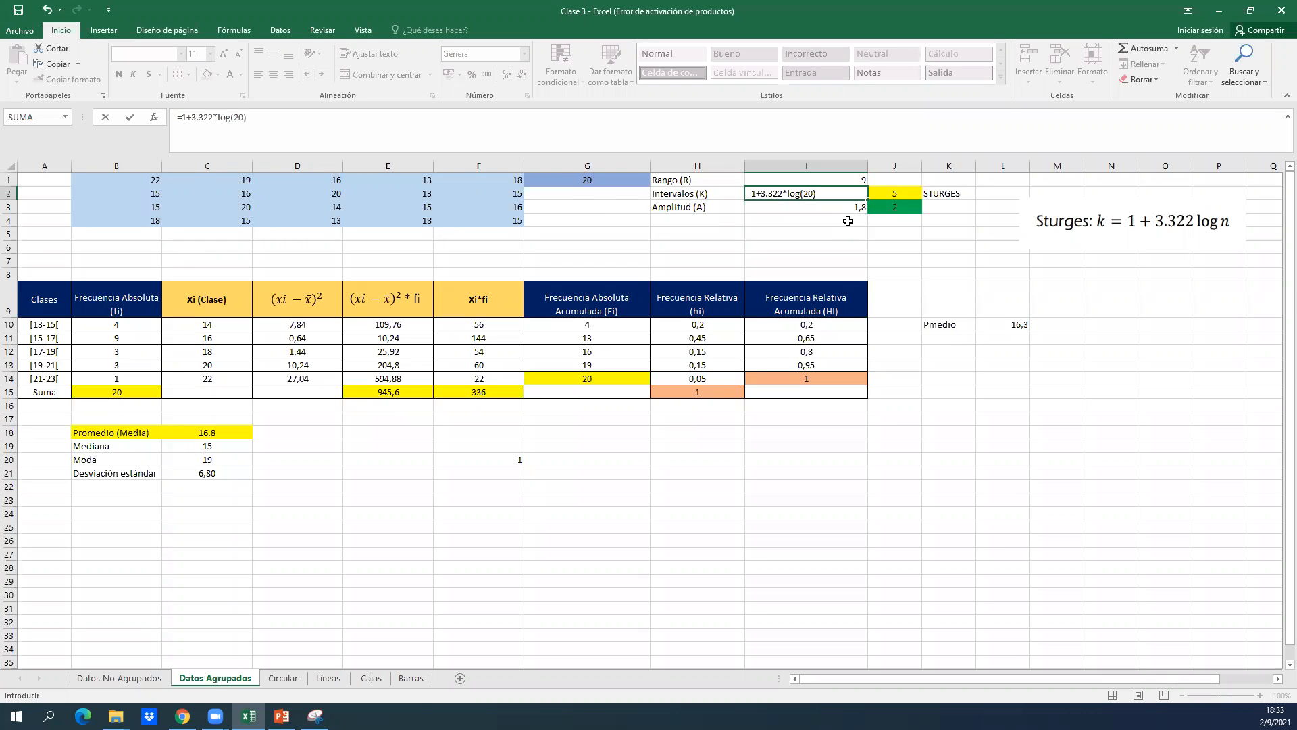
pyautogui.press('Return')
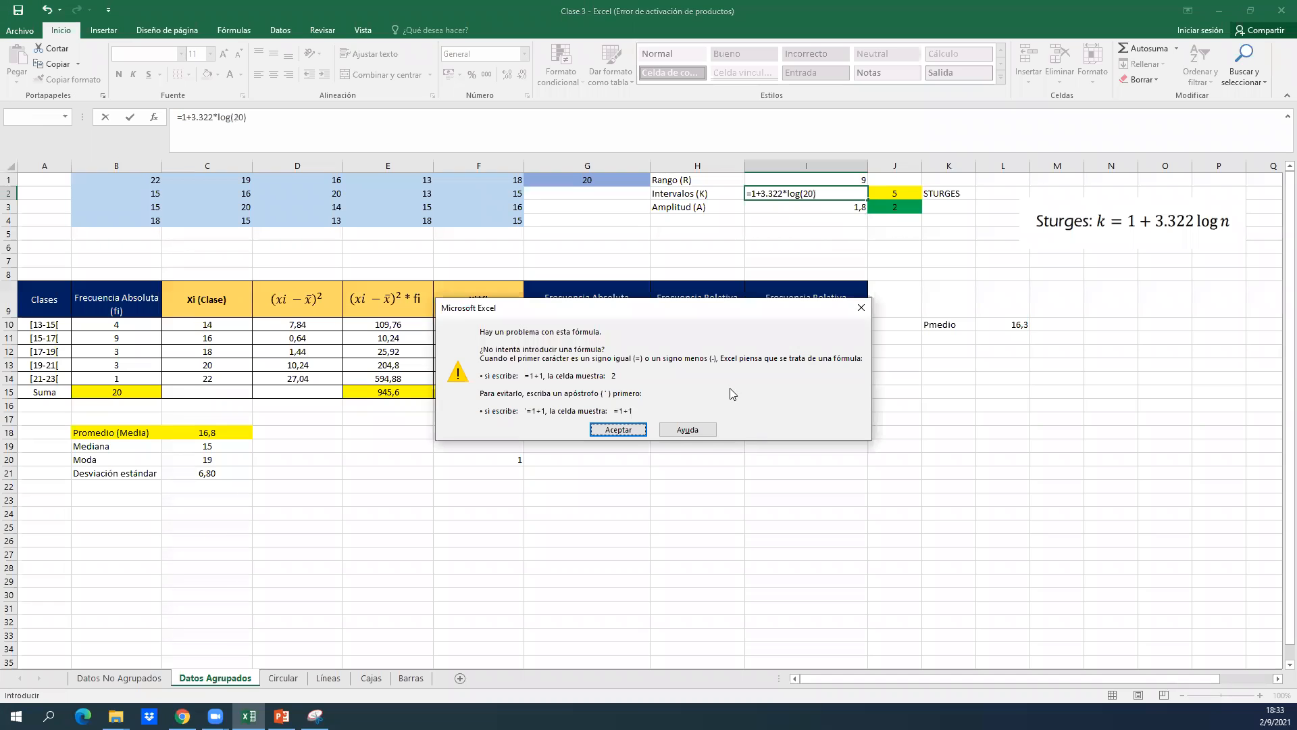
# Correct the decimal separator in the I2 formula to a comma so it is =1+3,322*LOG(20).
pyautogui.click(628, 431)
pyautogui.click(820, 195)
pyautogui.press('Return')
pyautogui.click(617, 429)
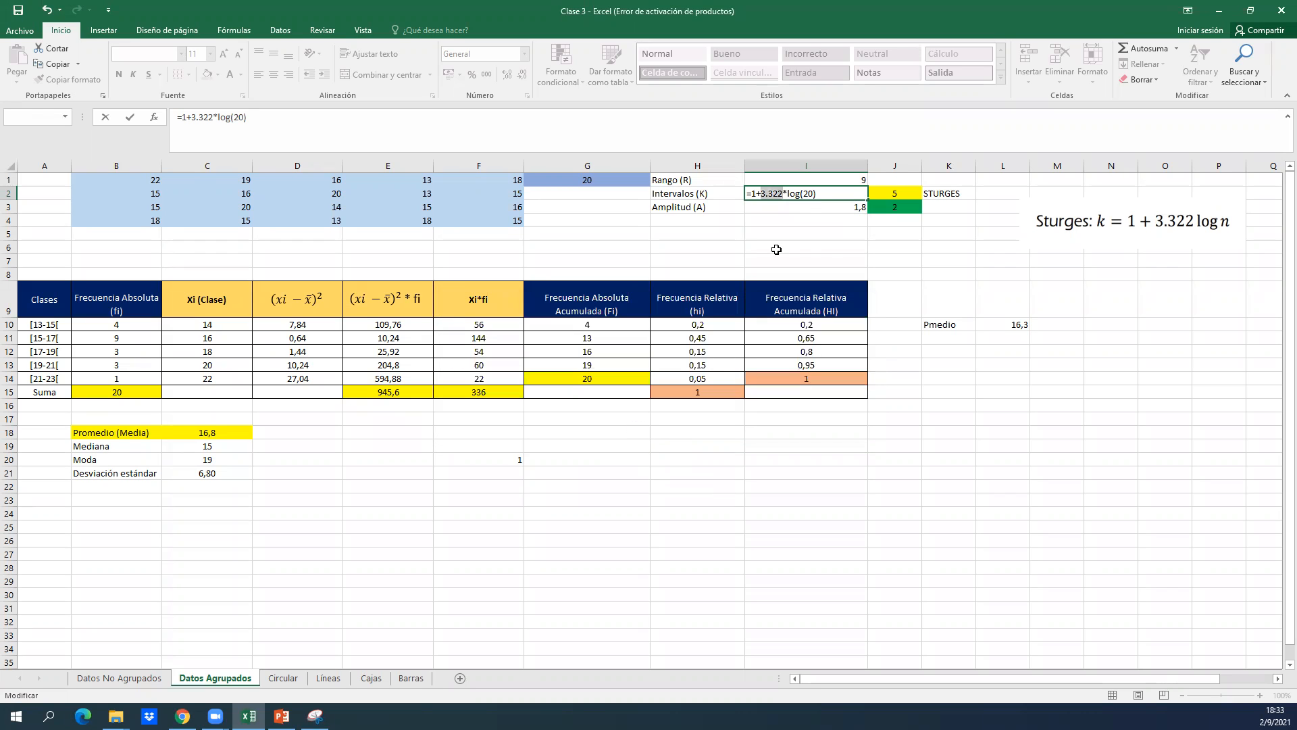
pyautogui.click(785, 196)
pyautogui.press('Left')
pyautogui.press('Left')
pyautogui.press('Return')
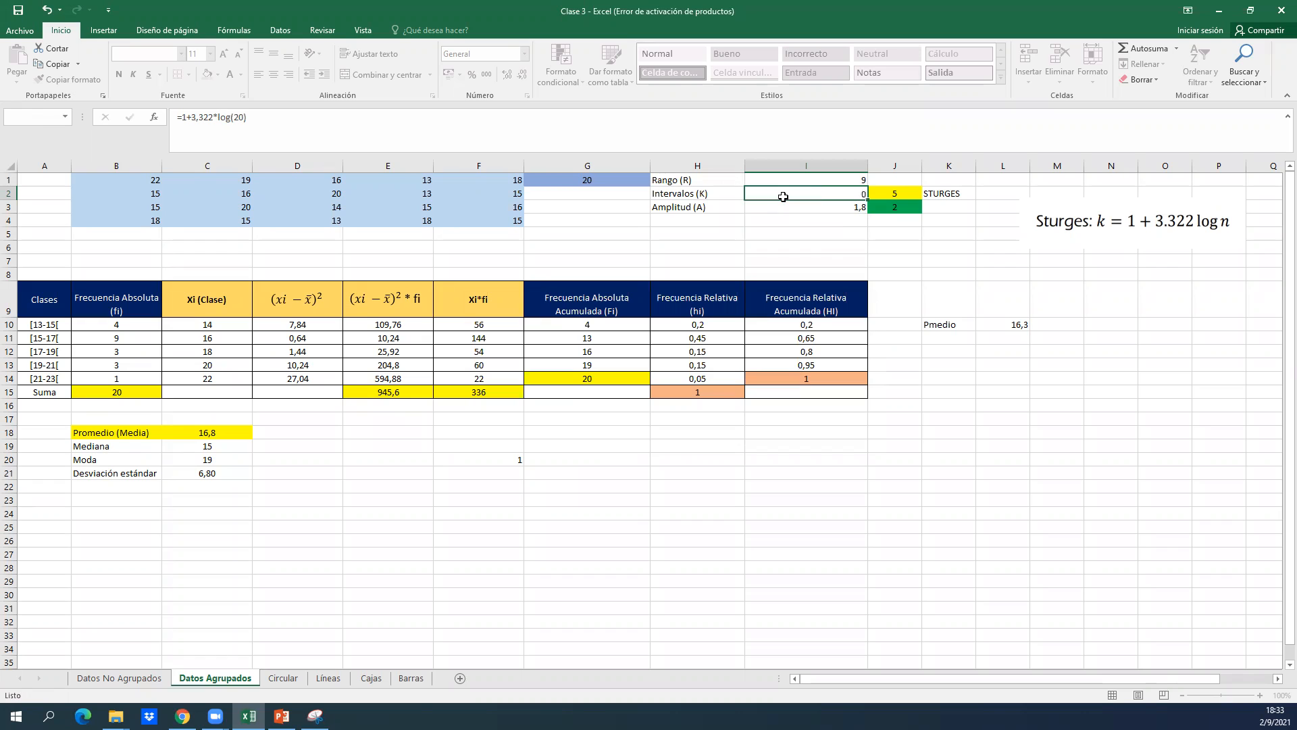
pyautogui.doubleClick(784, 195)
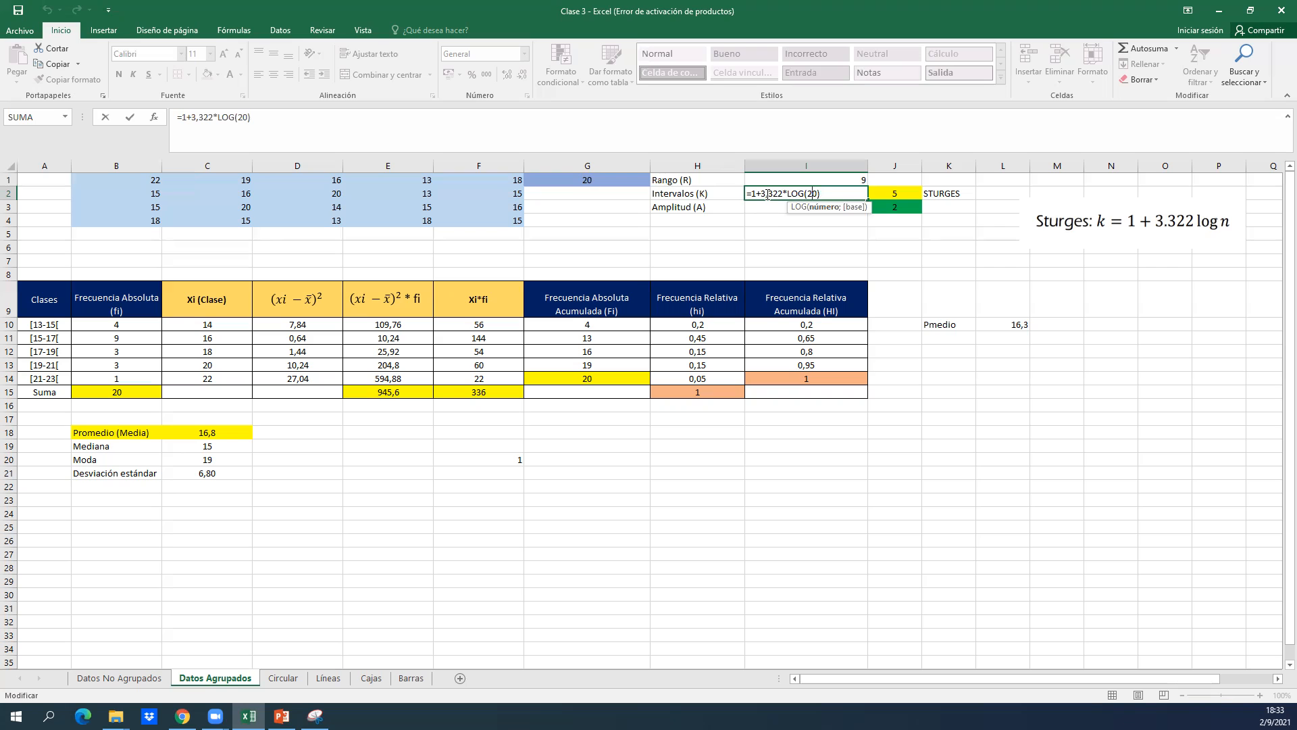
pyautogui.hotkey('ctrl', 'Return')
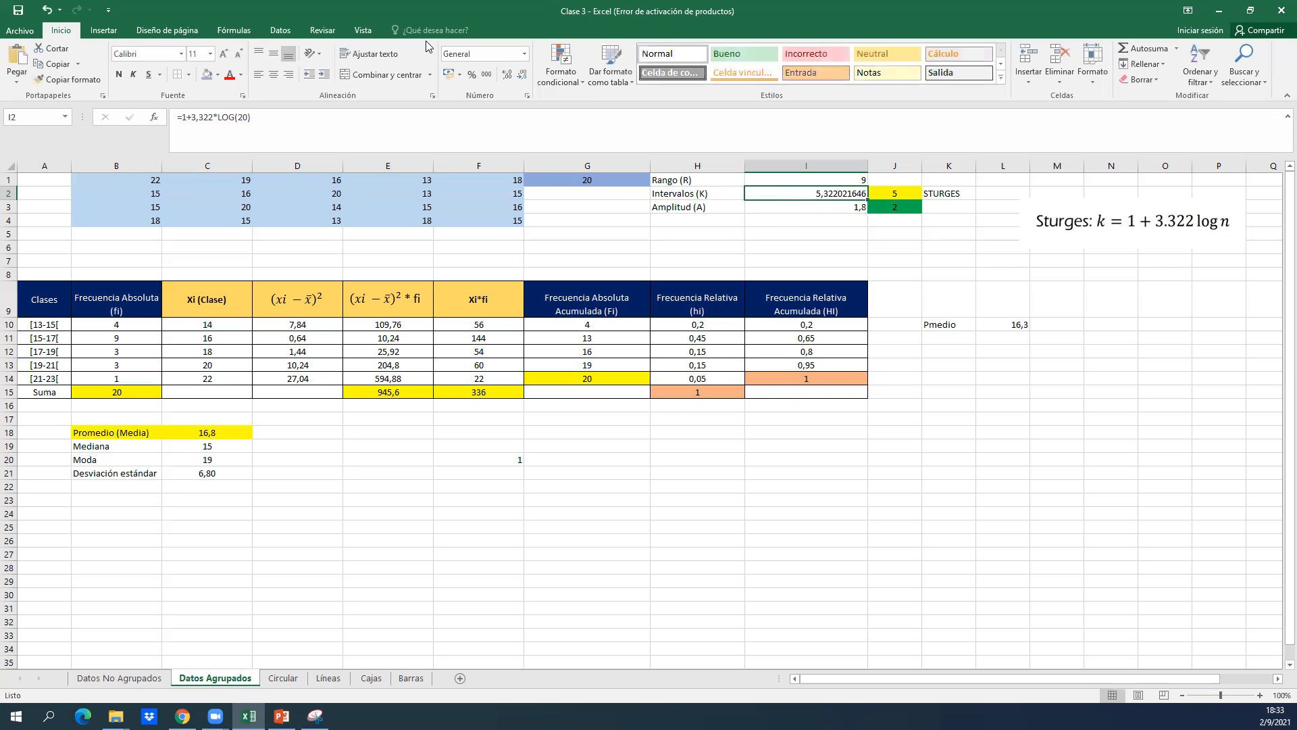
# Reduce the interval result in I2 to two displayed decimals.
pyautogui.click(523, 75)
pyautogui.click(522, 76)
pyautogui.click(521, 77)
pyautogui.click(521, 77)
pyautogui.click(521, 78)
pyautogui.click(521, 77)
pyautogui.click(520, 78)
# Compare the calculated number of intervals in I2 with the rounded value in J2 and its STURGES label.
pyautogui.press('Right')
pyautogui.press('Left')
pyautogui.press('Left')
pyautogui.press('Right')
pyautogui.press('Left')
pyautogui.press('Right')
pyautogui.press('Left')
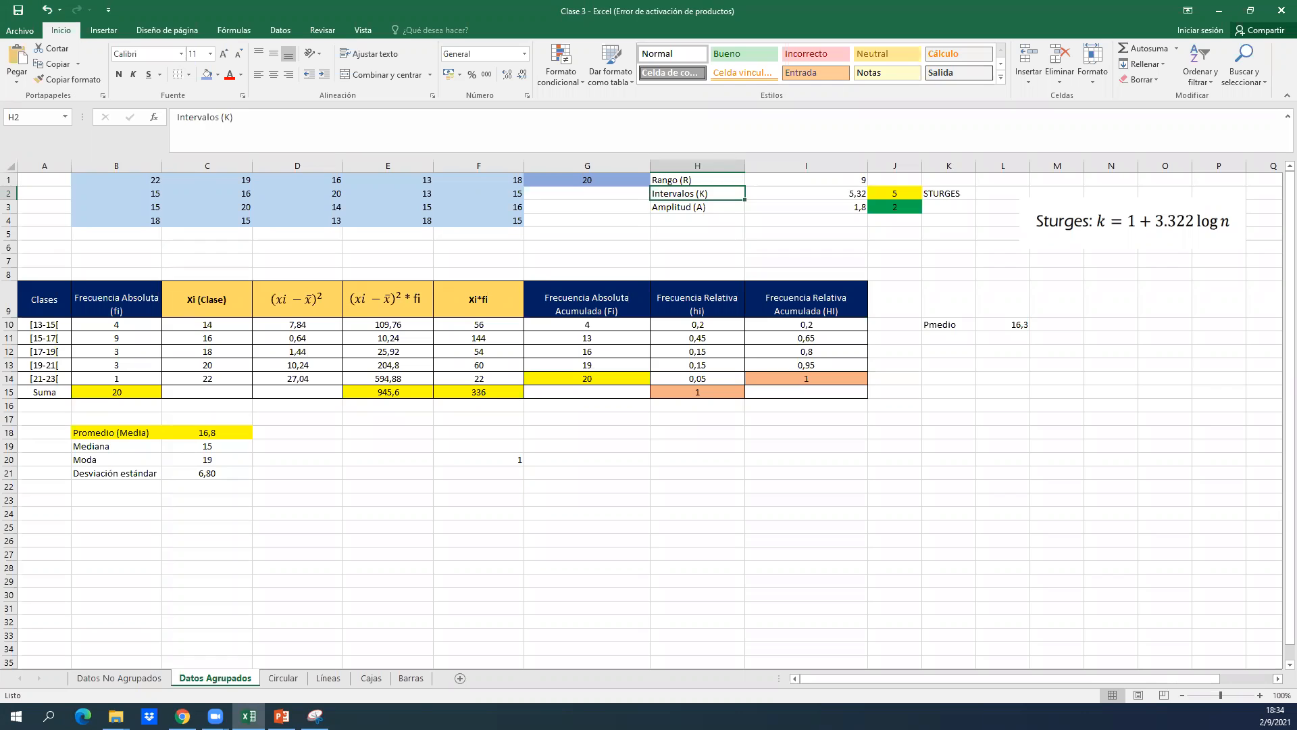
pyautogui.press('Right')
pyautogui.press('Right')
pyautogui.press('Left')
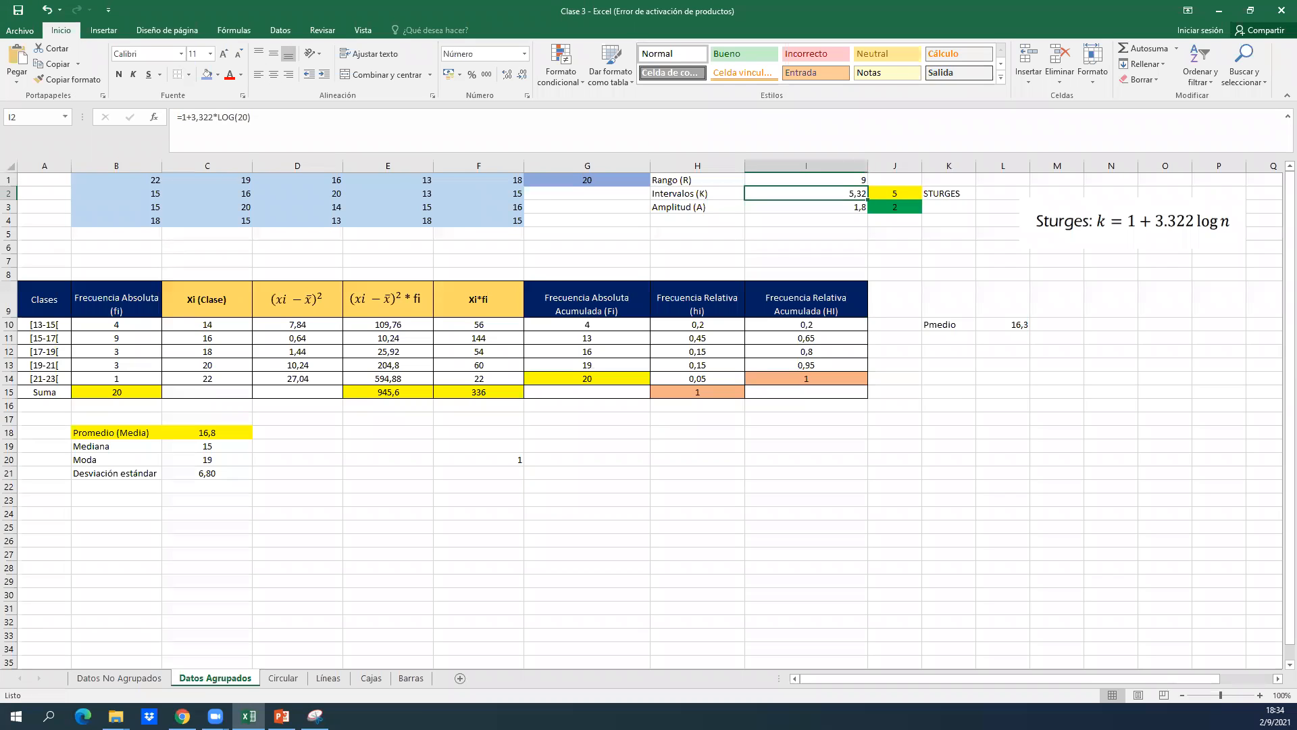
pyautogui.press('Right')
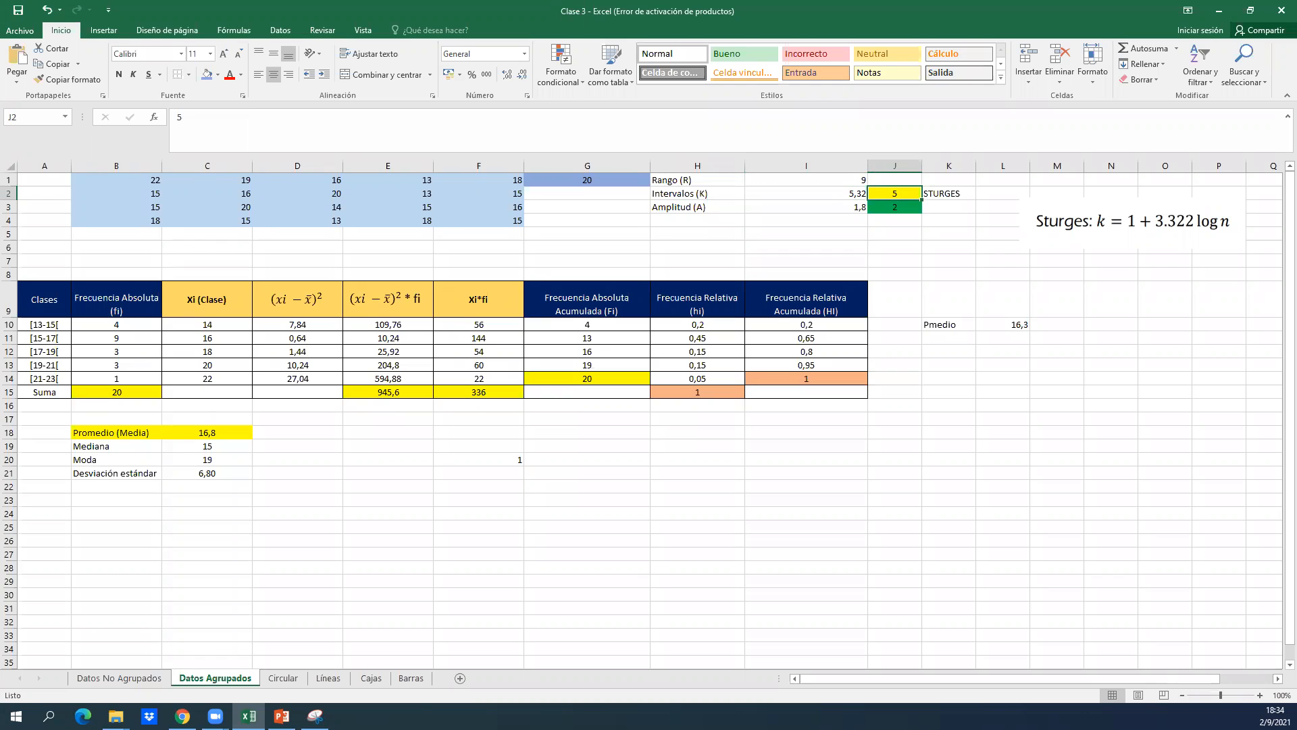
pyautogui.press('Left')
pyautogui.press('Up')
pyautogui.press('Down')
pyautogui.press('Right')
pyautogui.press('Right')
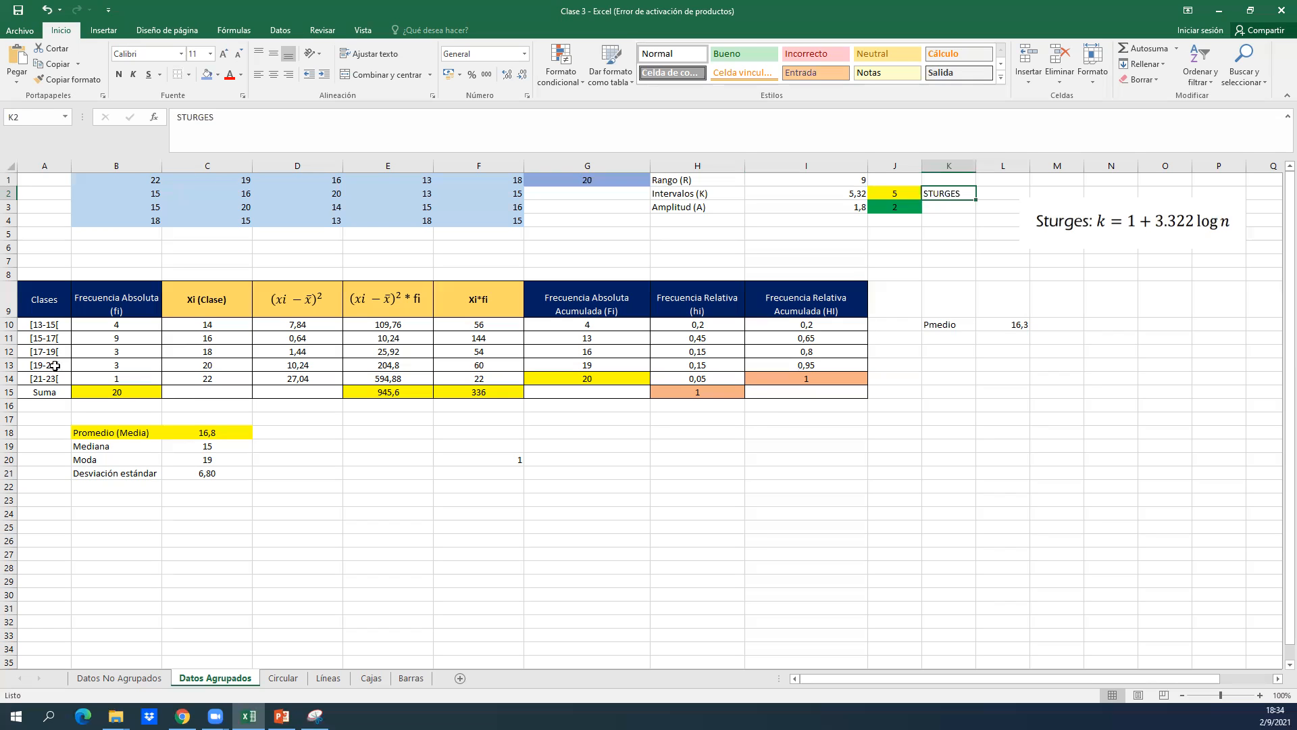
# Select the class intervals in A10:A13 to relate the Clases rows to the rounded number of intervals.
pyautogui.click(114, 353)
pyautogui.click(42, 330)
pyautogui.moveTo(42, 330); pyautogui.dragTo(39, 372)
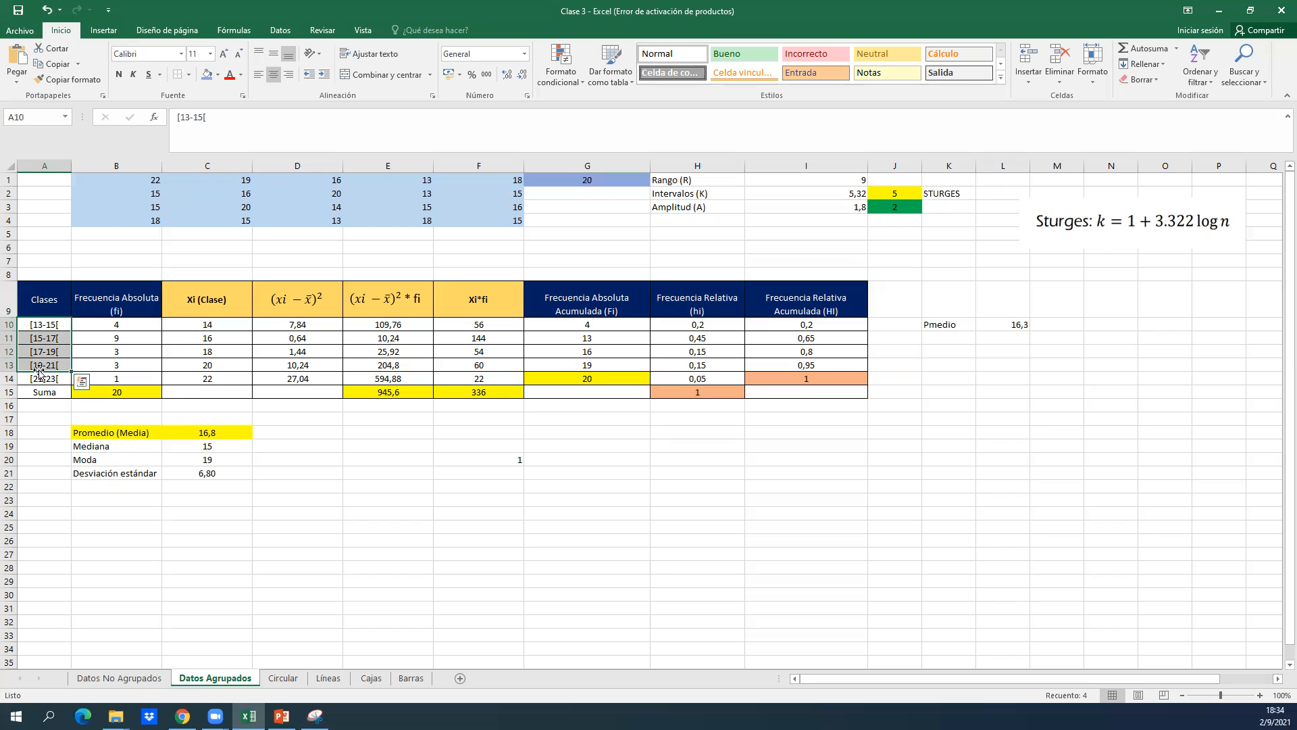
pyautogui.click(858, 273)
# Bring in the image of the amplitude formula, A = R/K, and place it below the Sturges formula near column M.
pyautogui.click(828, 209)
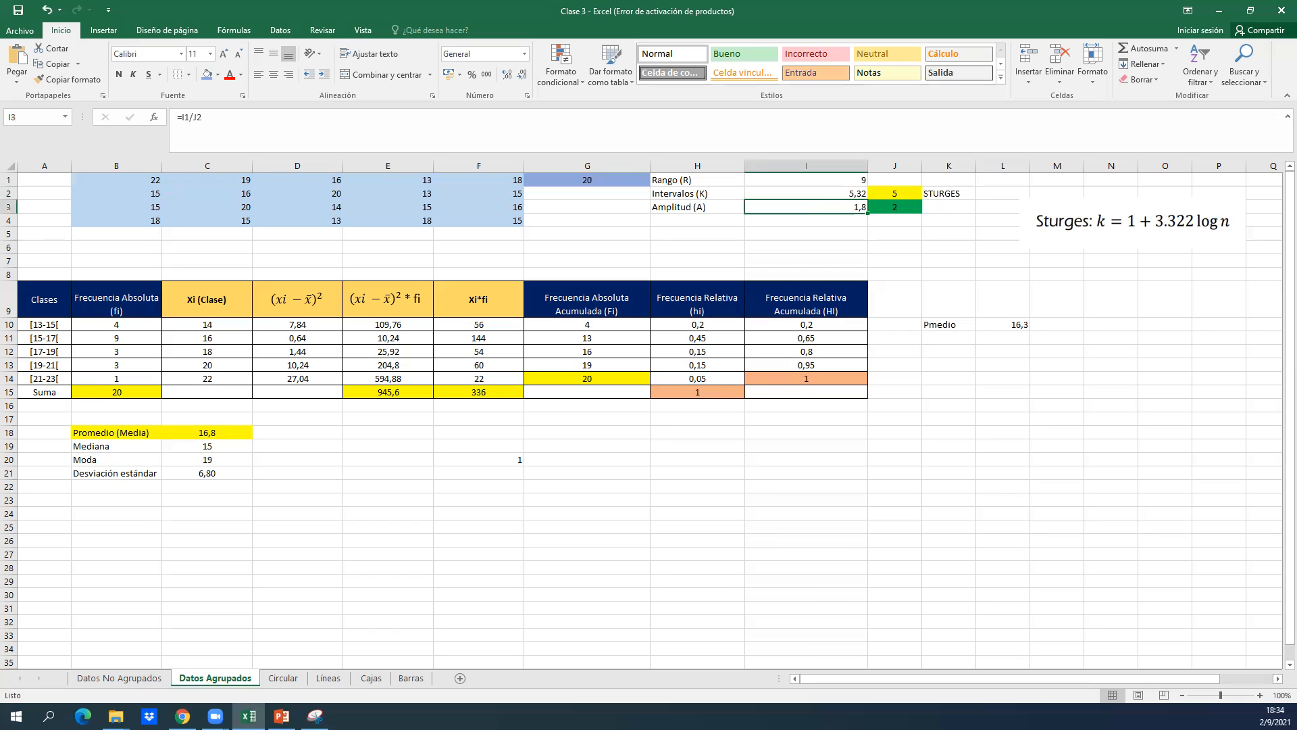
pyautogui.hotkey('alt', 'Tab')
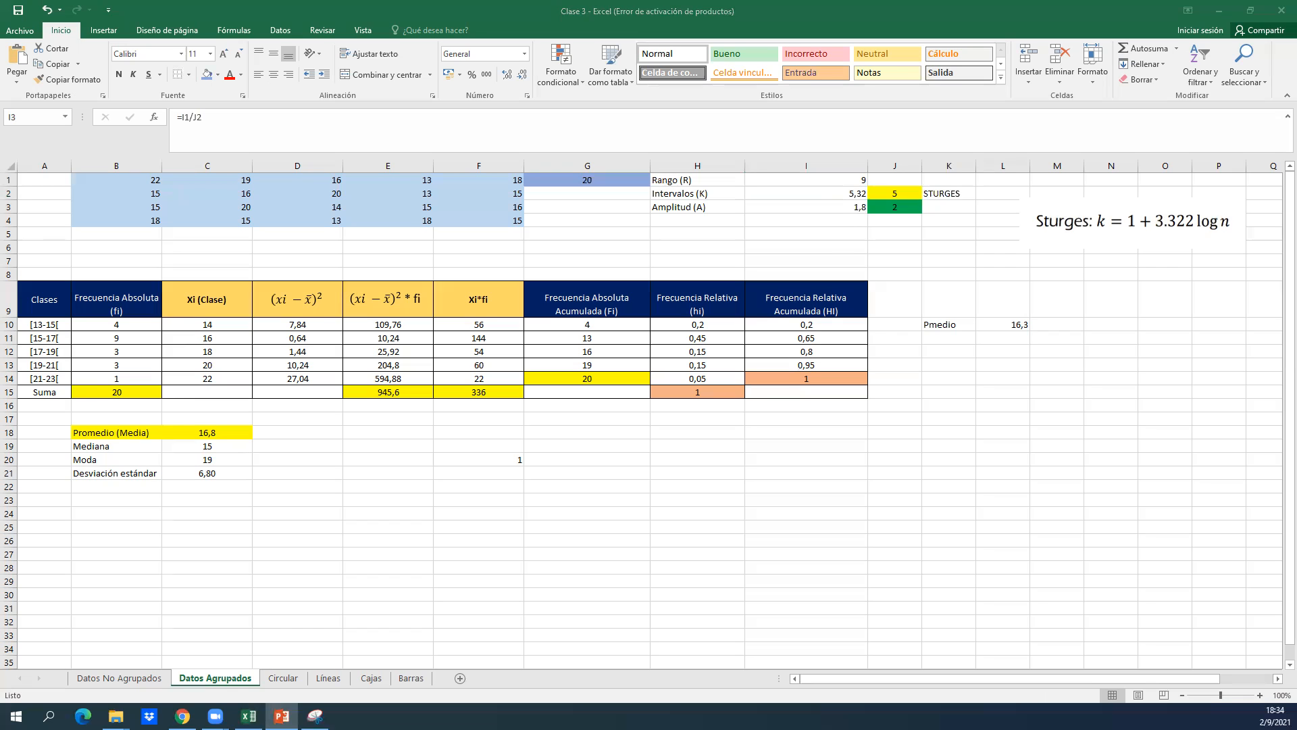
pyautogui.hotkey('alt', 'Tab')
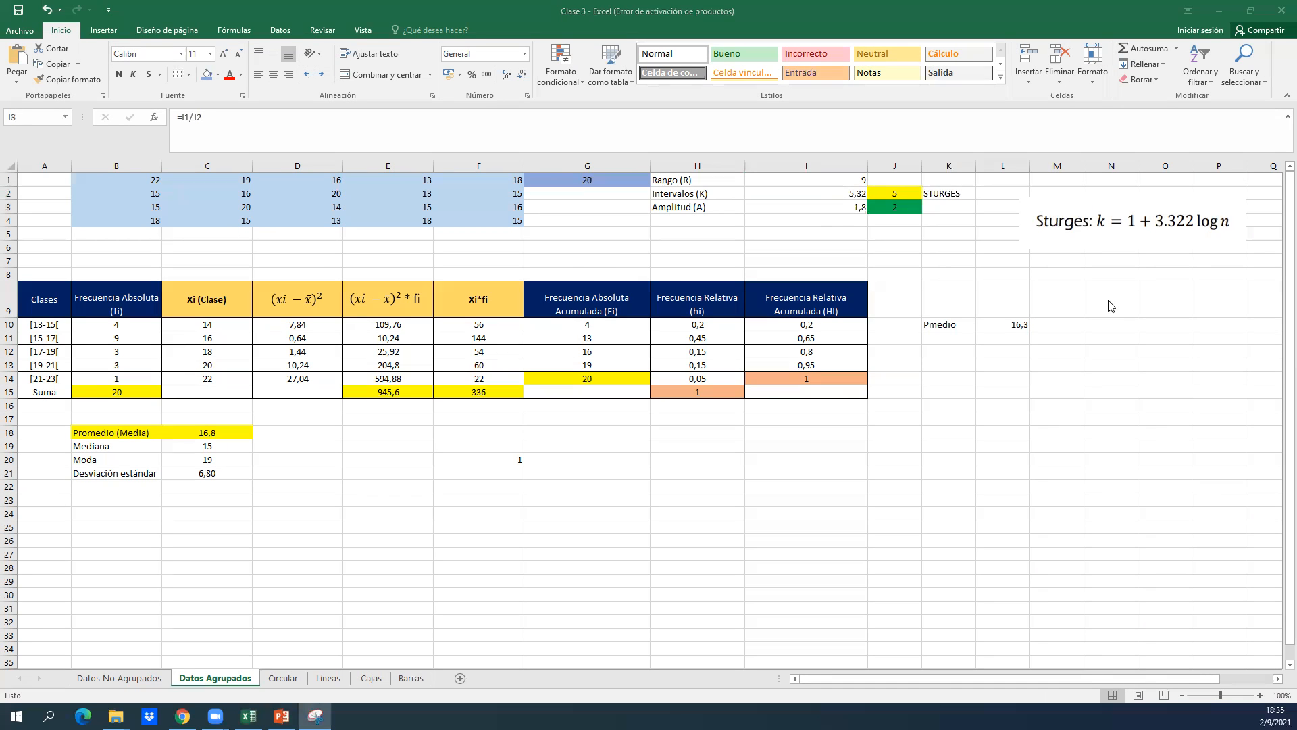
pyautogui.hotkey('ctrl', 'v')
pyautogui.moveTo(799, 225); pyautogui.dragTo(1116, 277)
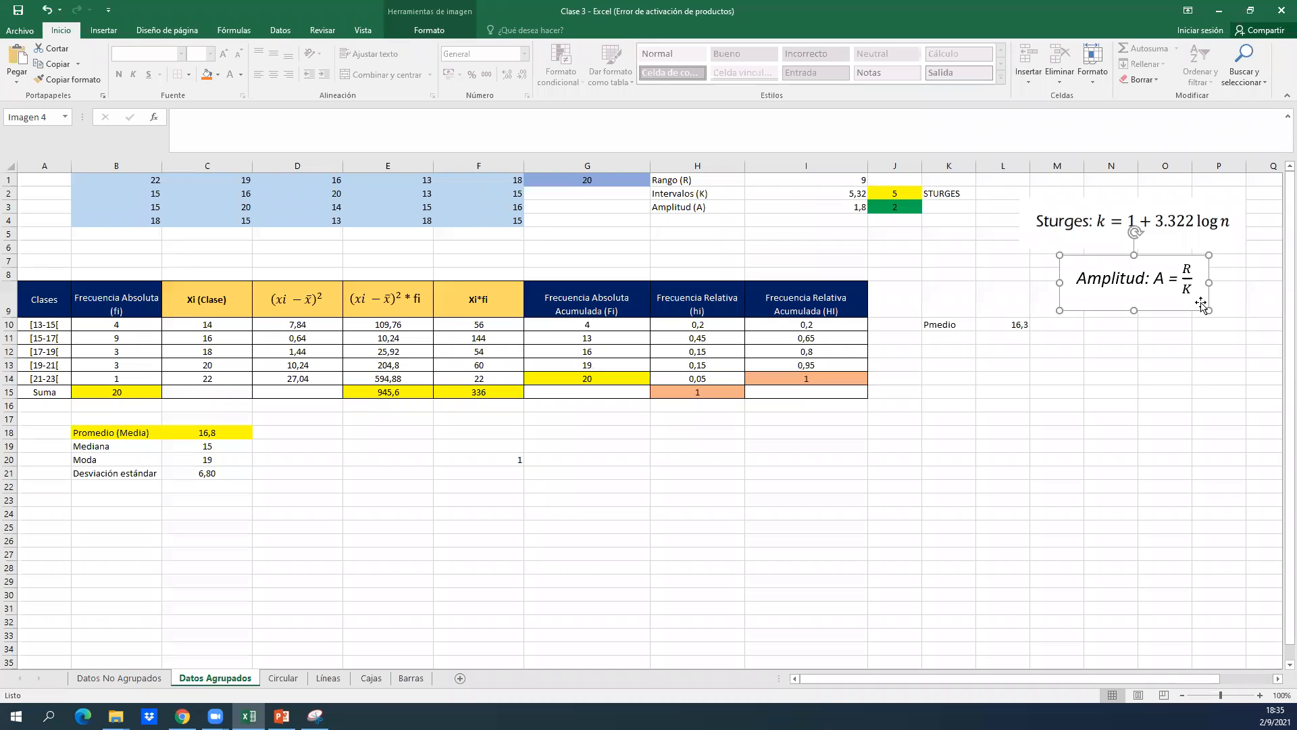
# Clear the Amplitud (A) result in I3 and recalculate it with the formula =I1/J2.
pyautogui.click(955, 230)
pyautogui.click(897, 220)
pyautogui.press('Left')
pyautogui.press('Up')
pyautogui.press('BackSpace')
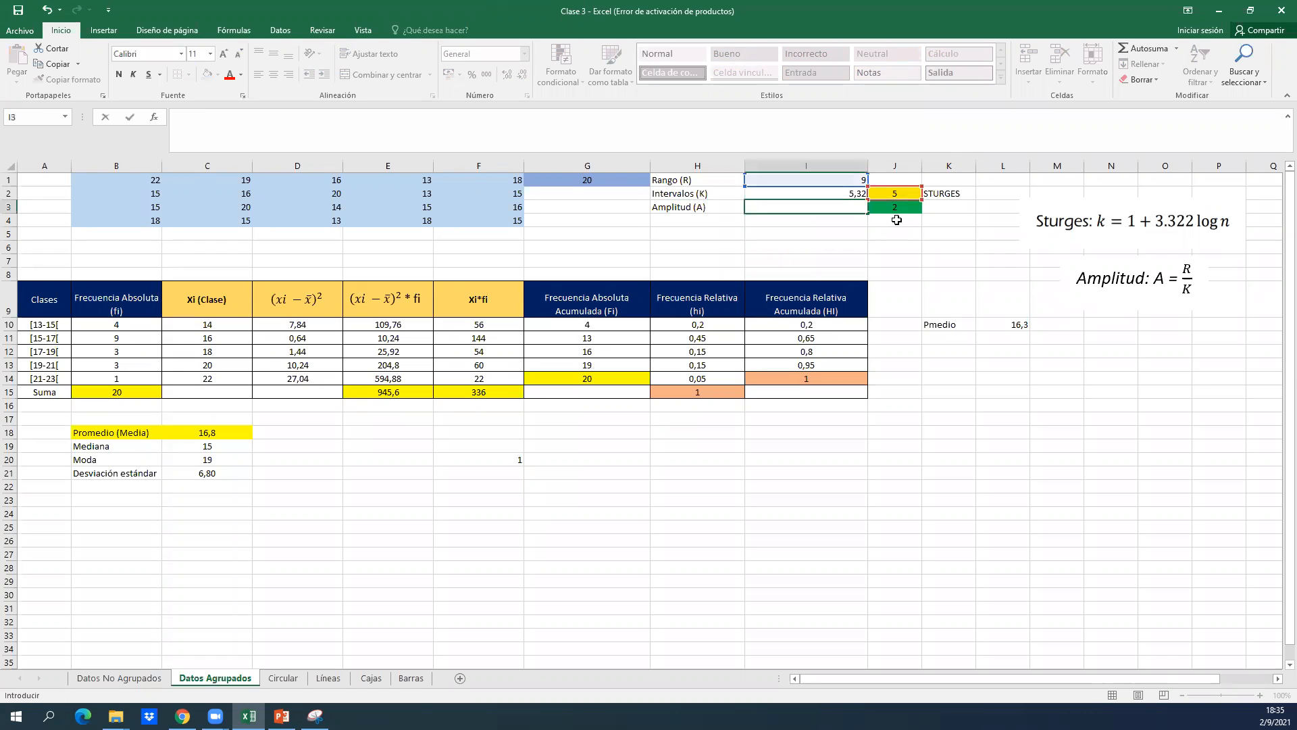
pyautogui.write('=')
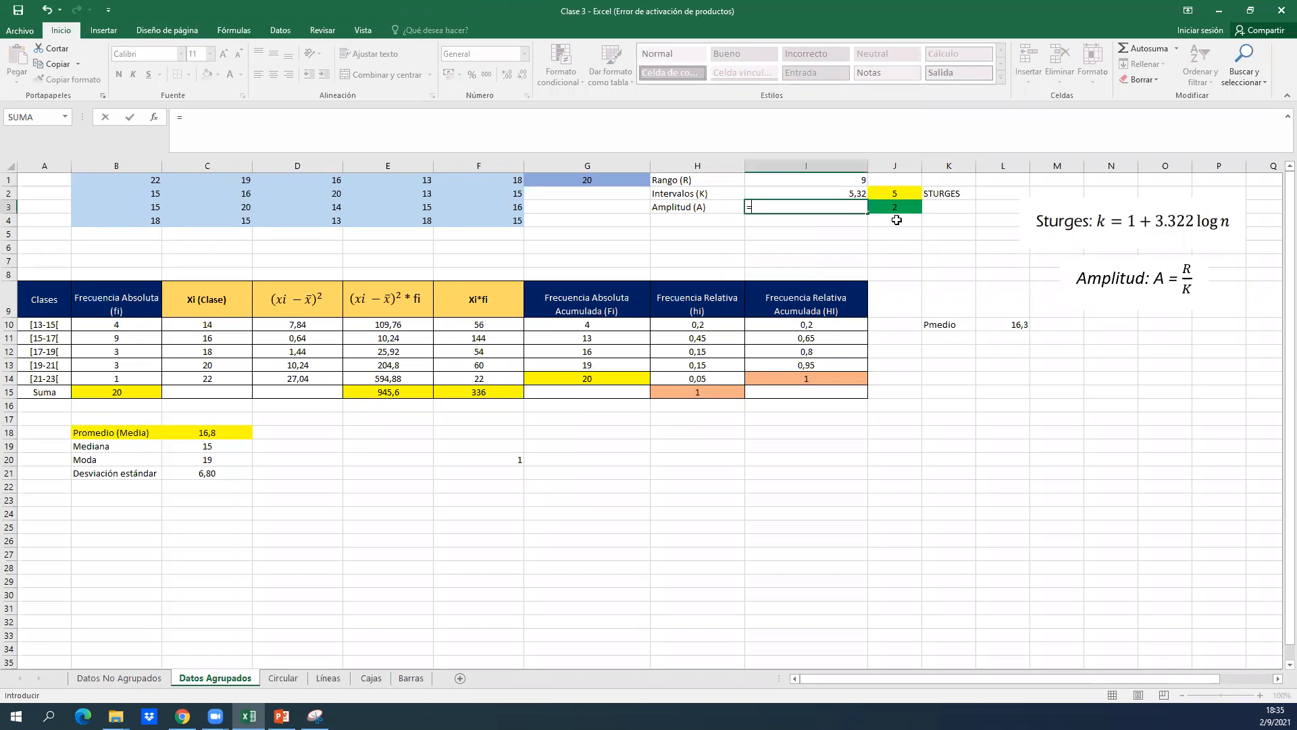
pyautogui.click(825, 179)
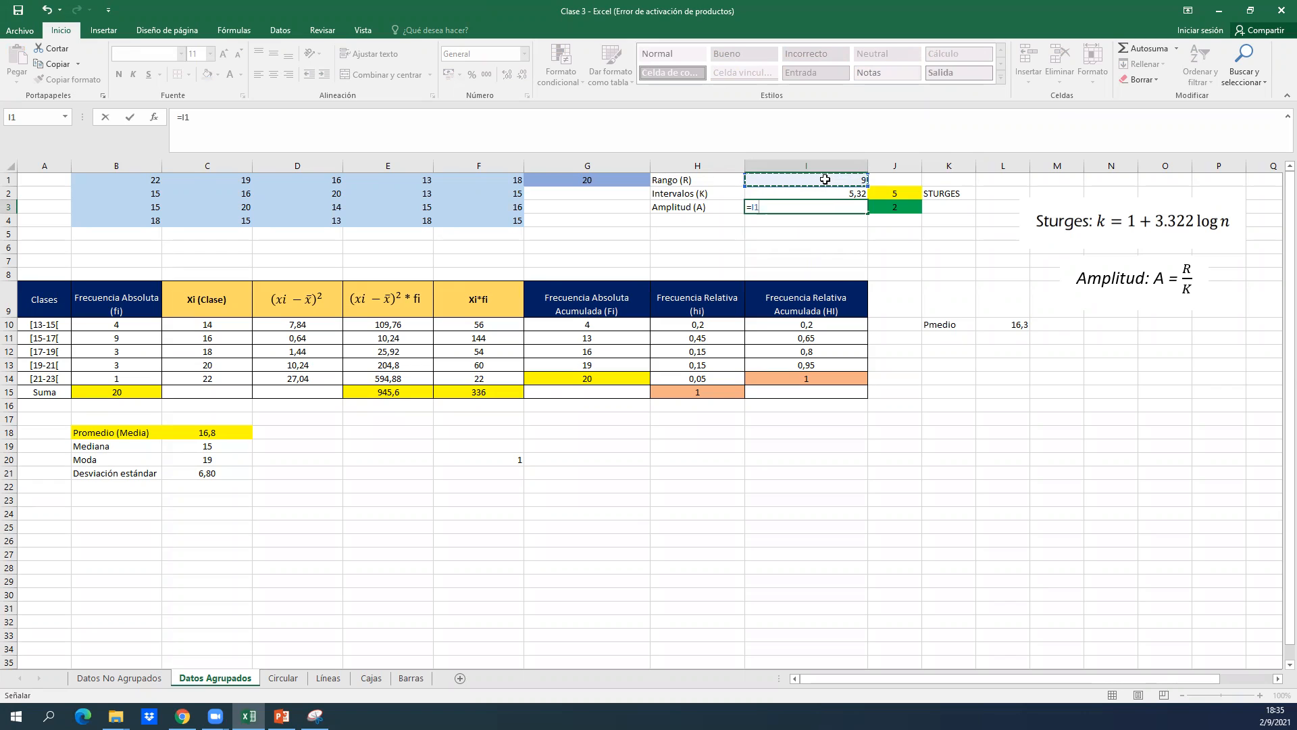
pyautogui.write('/')
pyautogui.click(902, 194)
pyautogui.press('Tab')
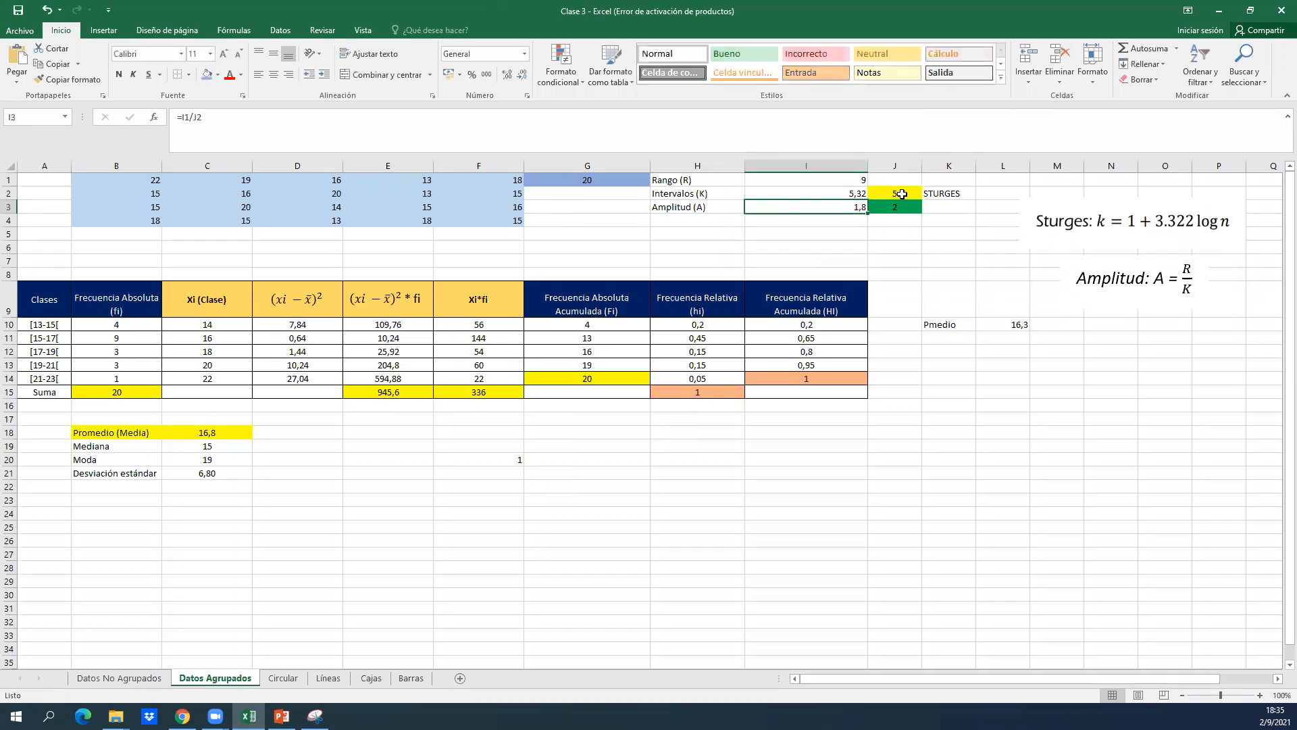
# Examine the amplitude calculated in I3 and the rounding applied to intervals and amplitude in J2 and J3.
pyautogui.press('Left')
pyautogui.press('Up')
pyautogui.press('Left')
pyautogui.press('Right')
pyautogui.press('Down')
pyautogui.hotkey('alt', 'Tab')
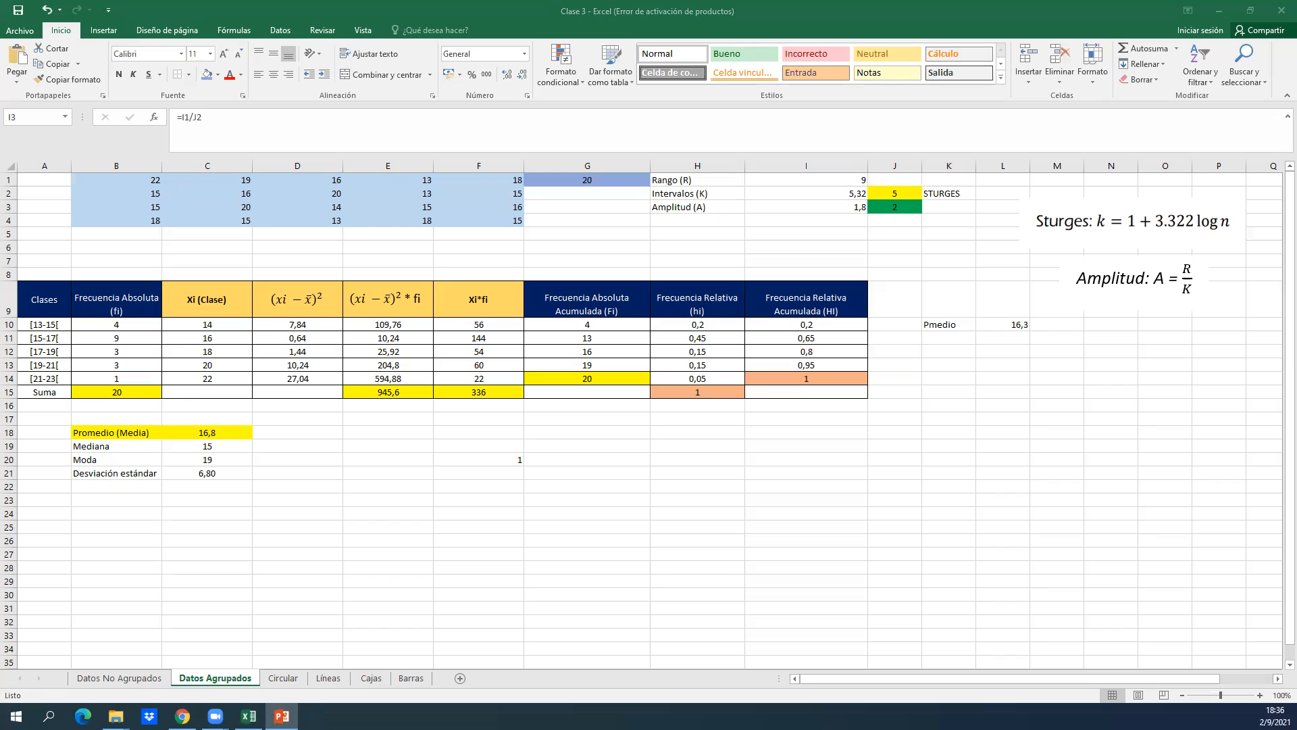
pyautogui.click(857, 261)
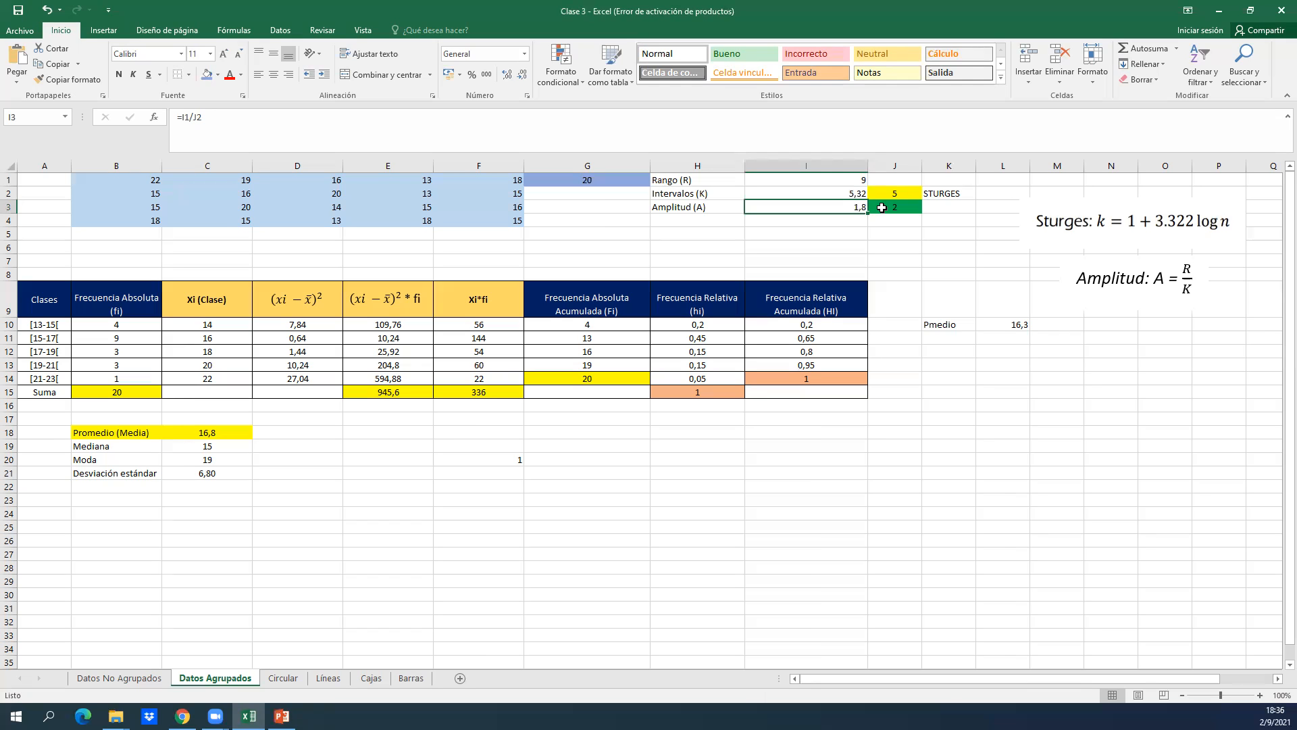
pyautogui.press('Up')
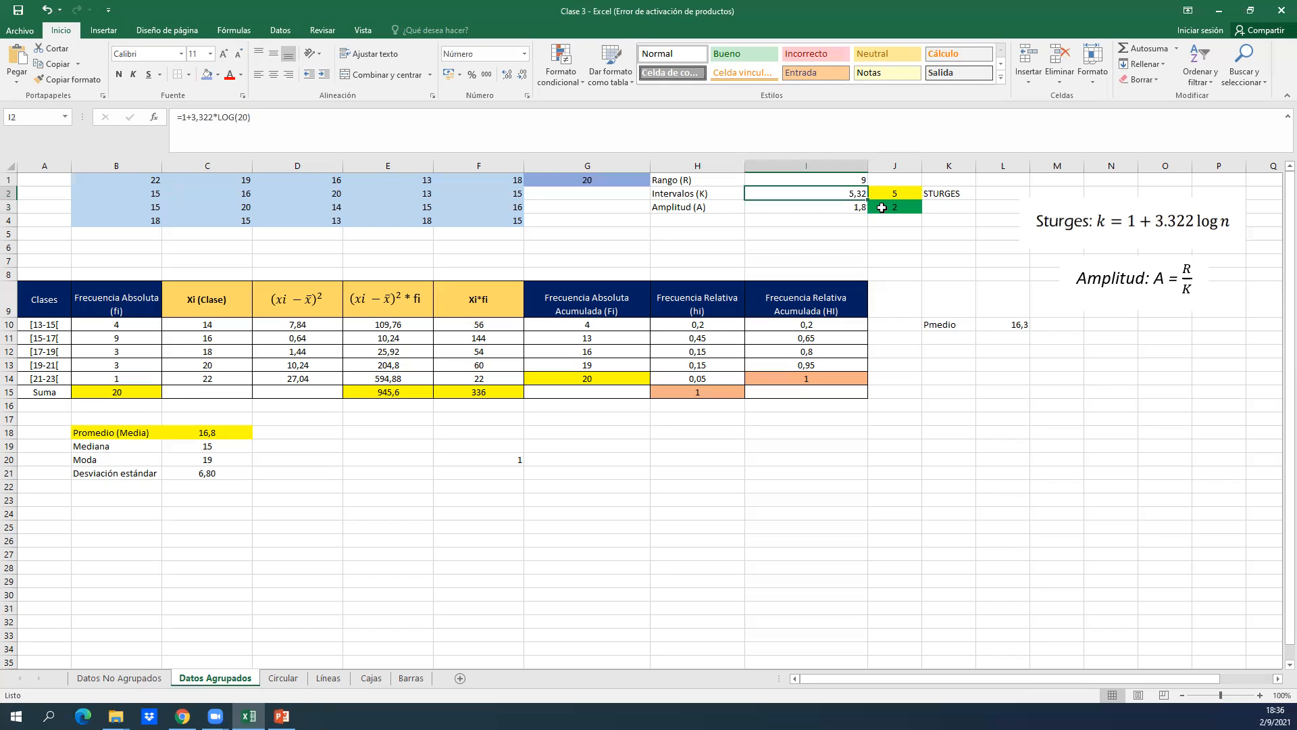
pyautogui.press('Right')
pyautogui.press('Left')
pyautogui.press('Down')
pyautogui.press('Right')
pyautogui.press('Left')
pyautogui.press('Right')
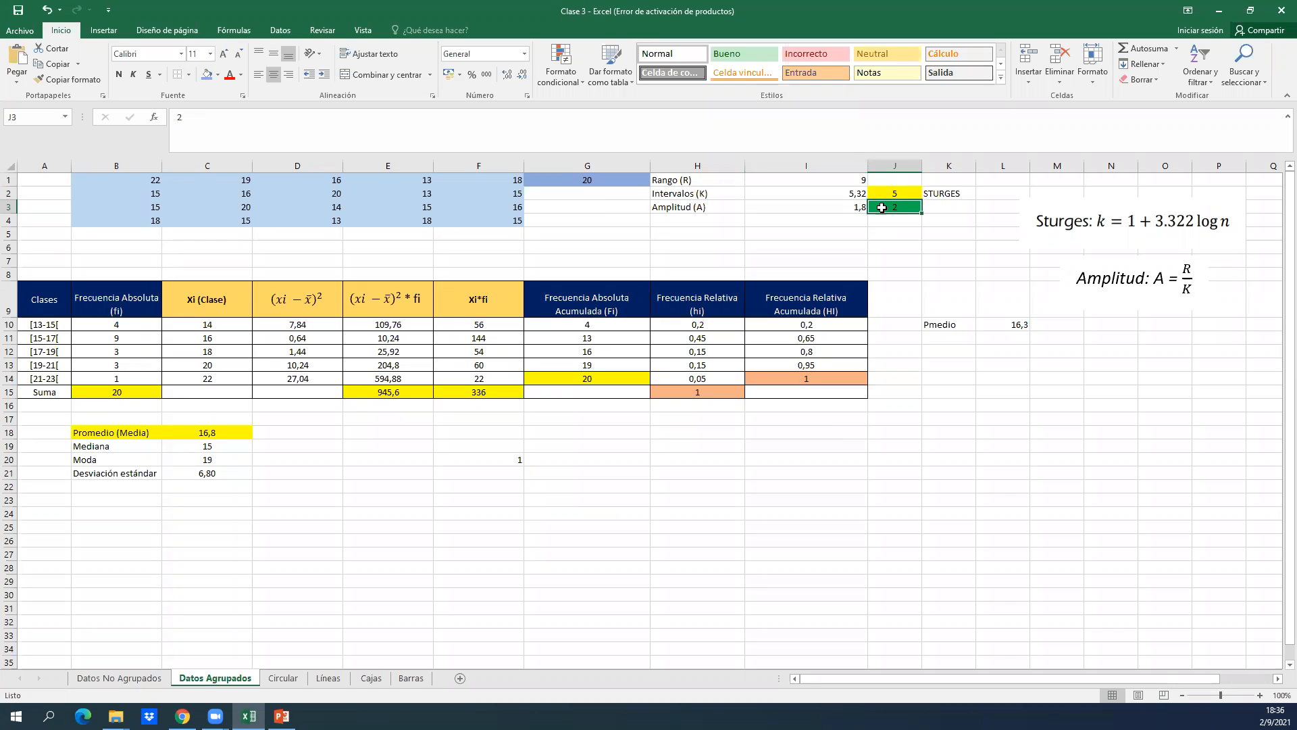
# Review the range, interval and amplitude results in I1:I3 together with the rounded values in J2 and J3.
pyautogui.press('Left')
pyautogui.press('Down')
pyautogui.press('Down')
pyautogui.press('Down')
pyautogui.press('Down')
pyautogui.press('Down')
pyautogui.press('Down')
pyautogui.press('Down')
pyautogui.press('Down')
pyautogui.press('Down')
pyautogui.press('Down')
pyautogui.press('Down')
pyautogui.press('Down')
pyautogui.press('Down')
pyautogui.press('Down')
pyautogui.press('Down')
pyautogui.press('Down')
pyautogui.press('Down')
pyautogui.press('Down')
pyautogui.press('Up')
pyautogui.press('Up')
pyautogui.press('Up')
pyautogui.press('Up')
pyautogui.press('Up')
pyautogui.press('Up')
pyautogui.press('Up')
pyautogui.press('Up')
pyautogui.press('Up')
pyautogui.press('Up')
pyautogui.press('Up')
pyautogui.press('Up')
pyautogui.press('Up')
pyautogui.press('Up')
pyautogui.press('Up')
pyautogui.press('Up')
pyautogui.press('Up')
pyautogui.press('Up')
pyautogui.press('Up')
pyautogui.press('Up')
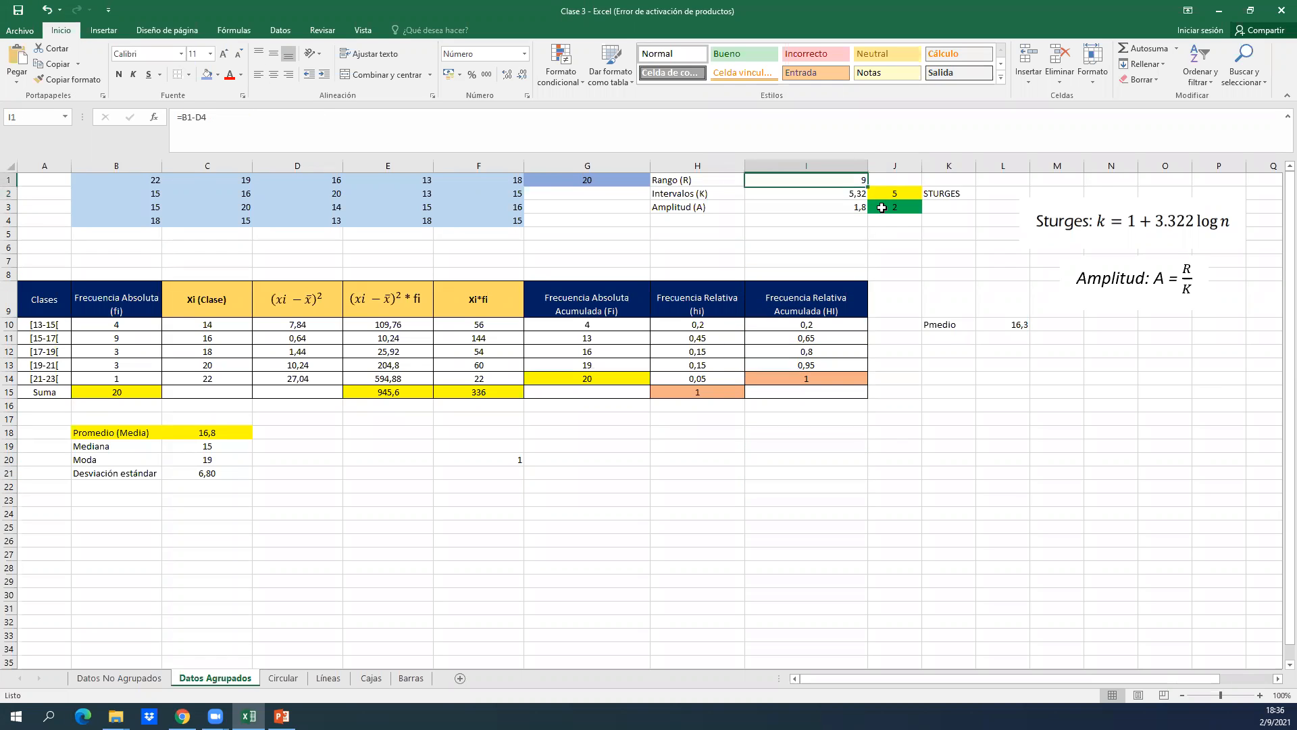
pyautogui.press('Right')
pyautogui.press('Down')
pyautogui.press('Down')
pyautogui.press('Left')
pyautogui.press('Up')
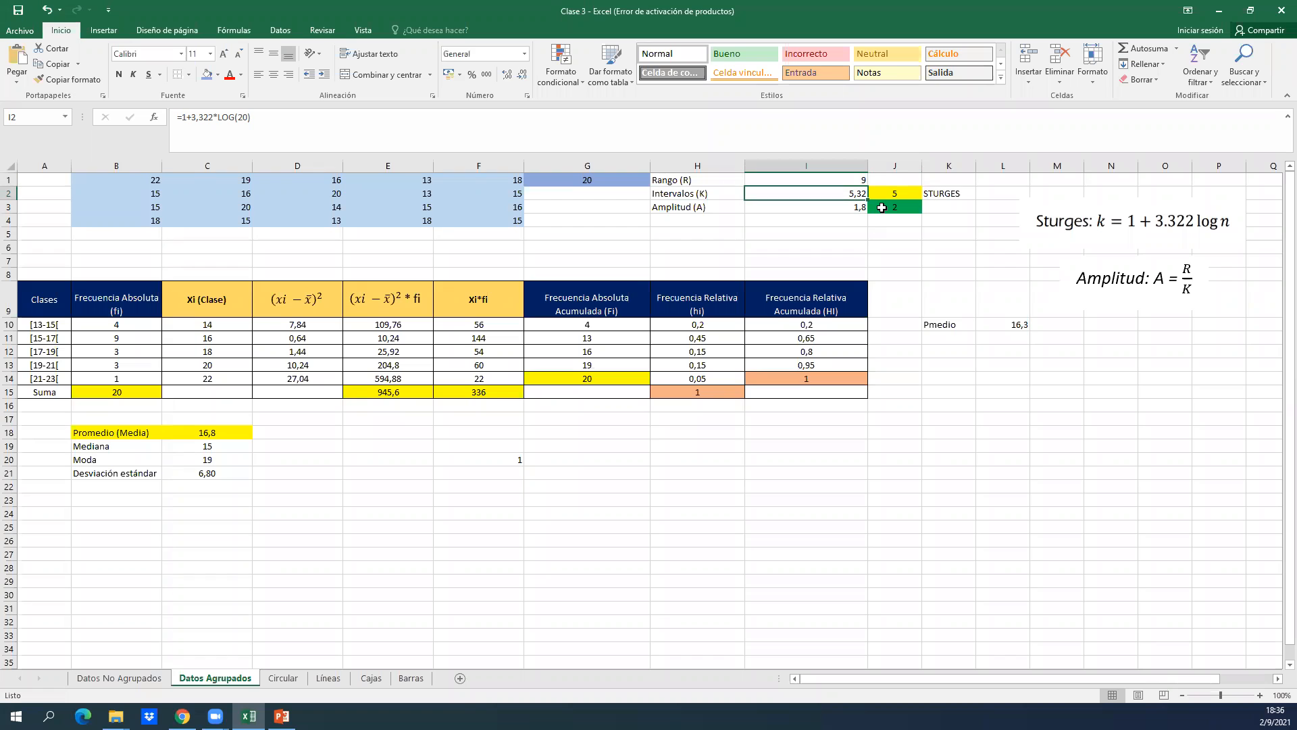
pyautogui.click(881, 208)
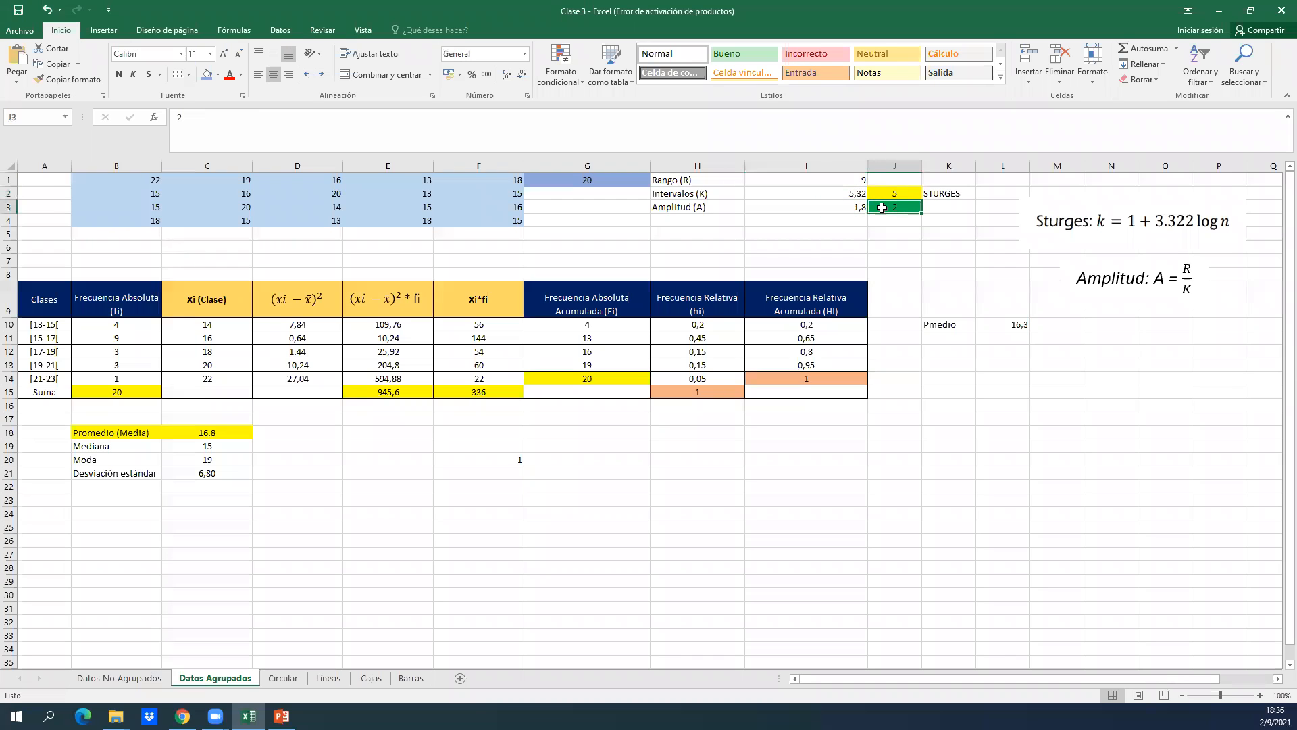
pyautogui.press('Up')
pyautogui.press('Left')
pyautogui.press('Down')
pyautogui.press('Right')
pyautogui.press('Up')
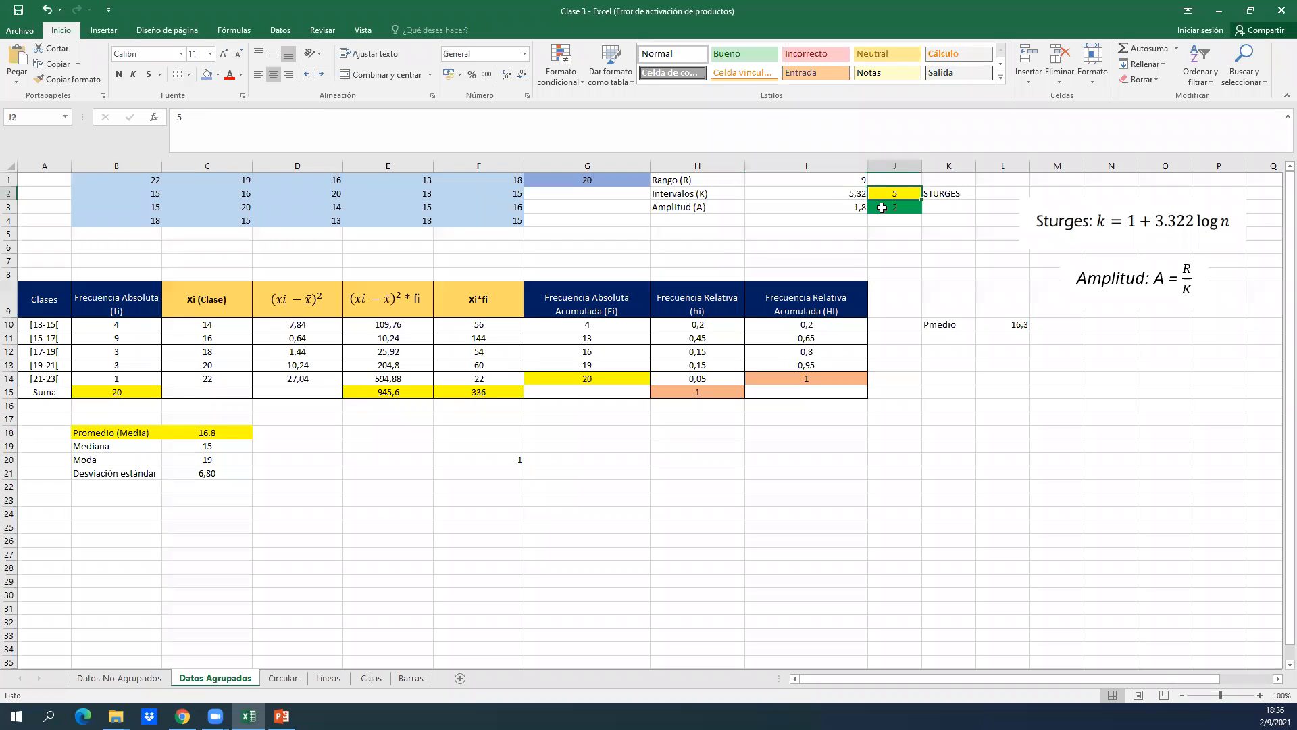
# Go to the frequency table below the raw data to examine its first class and absolute frequency in row 10.
pyautogui.press('Left')
pyautogui.press('Left')
pyautogui.press('Left')
pyautogui.press('Left')
pyautogui.press('Left')
pyautogui.press('Left')
pyautogui.press('Left')
pyautogui.press('Left')
pyautogui.press('Left')
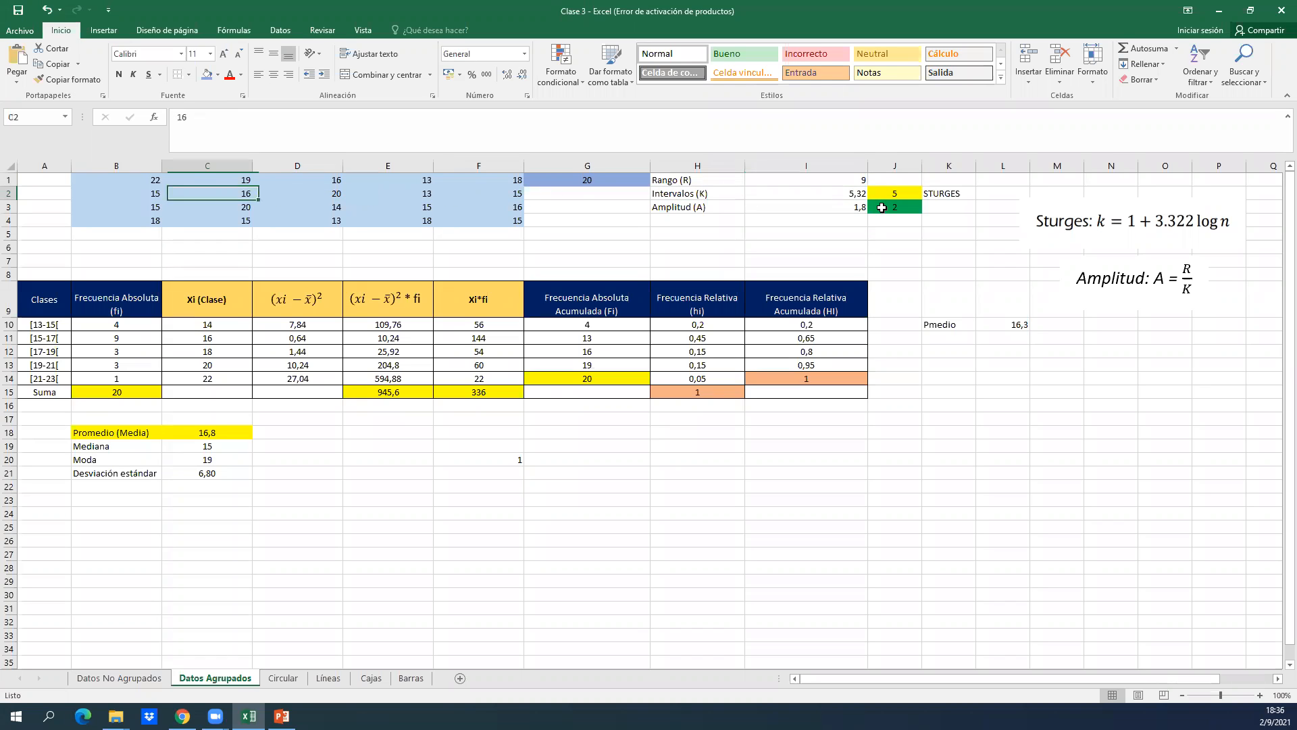
pyautogui.press('Down')
pyautogui.press('Down')
pyautogui.press('Down')
pyautogui.press('Down')
pyautogui.press('Down')
pyautogui.press('Down')
pyautogui.press('Down')
pyautogui.press('Down')
pyautogui.press('Down')
pyautogui.press('Down')
pyautogui.press('Down')
pyautogui.press('Down')
pyautogui.press('Down')
pyautogui.press('Down')
pyautogui.press('Down')
pyautogui.press('Down')
pyautogui.press('Down')
pyautogui.press('Down')
pyautogui.press('Down')
pyautogui.press('Down')
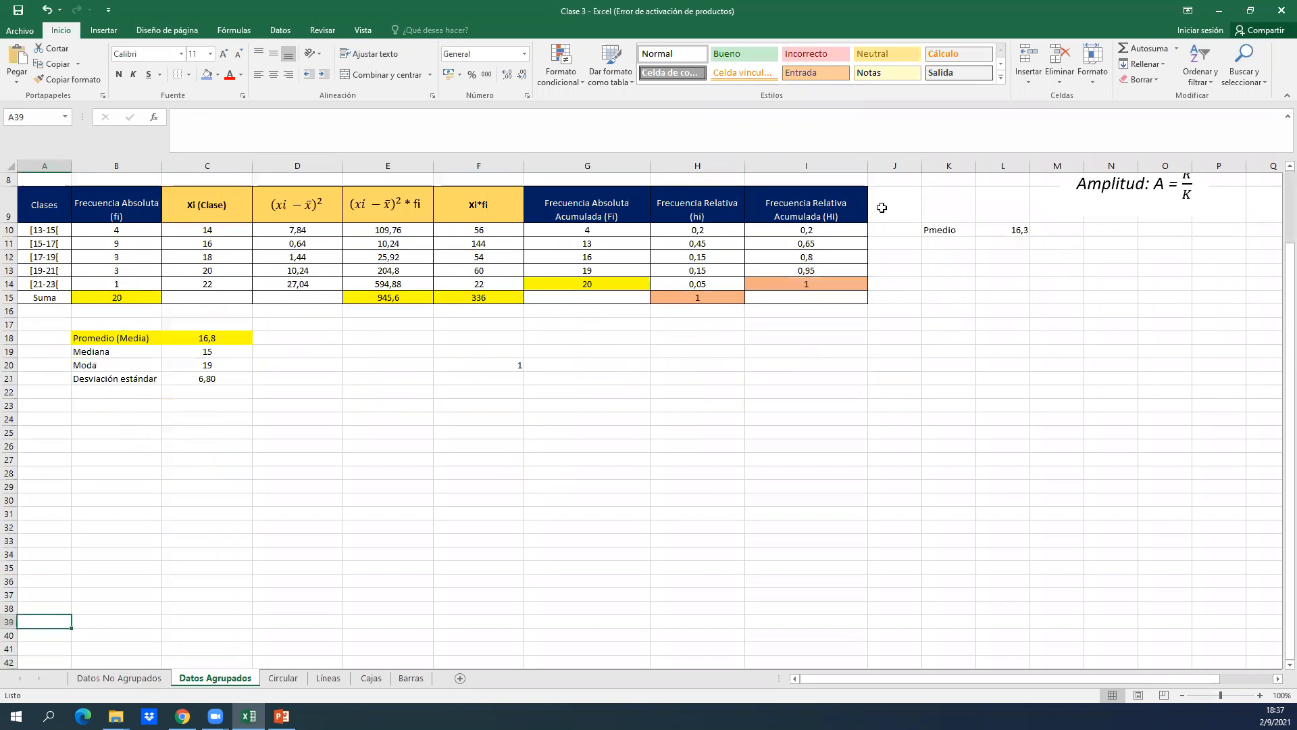
pyautogui.press('Up')
pyautogui.press('Up')
pyautogui.press('Up')
pyautogui.press('Up')
pyautogui.press('Up')
pyautogui.press('Up')
pyautogui.press('Up')
pyautogui.press('Up')
pyautogui.press('Up')
pyautogui.press('Up')
pyautogui.press('Up')
pyautogui.press('Up')
pyautogui.press('Up')
pyautogui.press('Up')
pyautogui.press('Up')
pyautogui.press('Up')
pyautogui.press('Up')
pyautogui.press('Up')
pyautogui.press('Up')
pyautogui.press('Up')
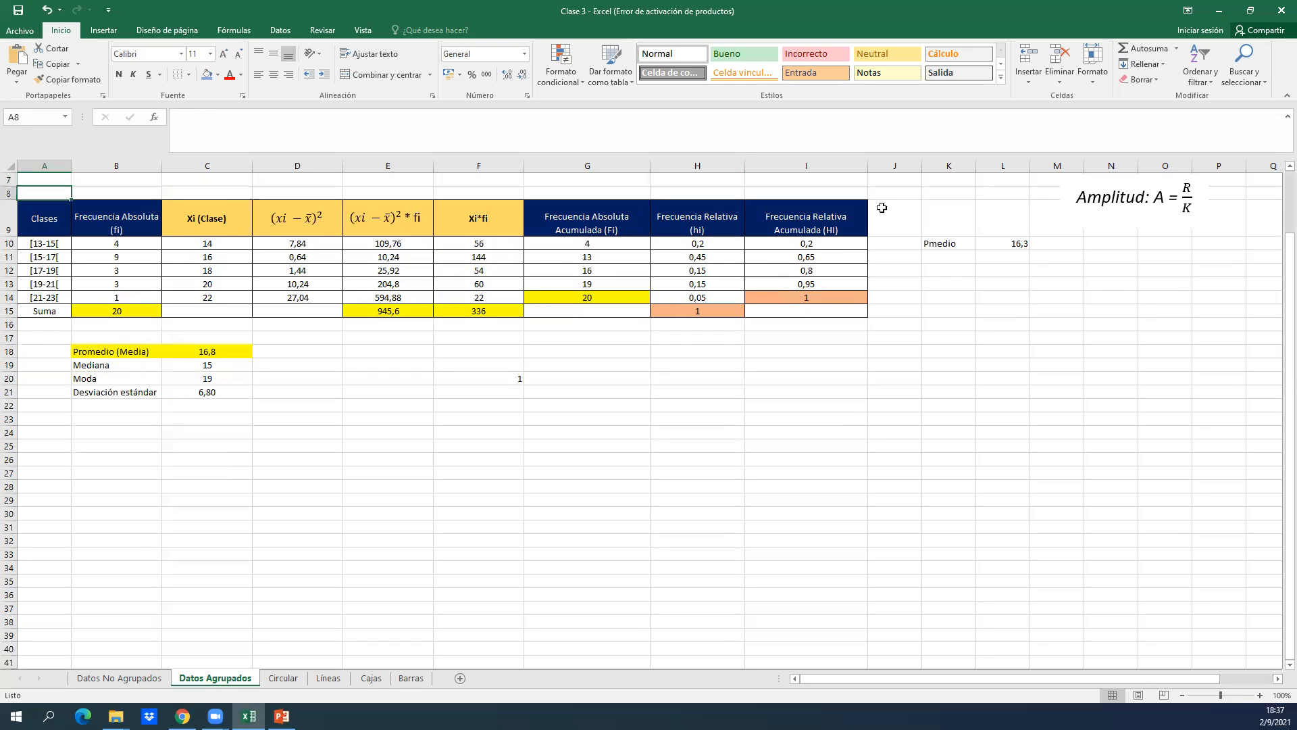
pyautogui.press('Up')
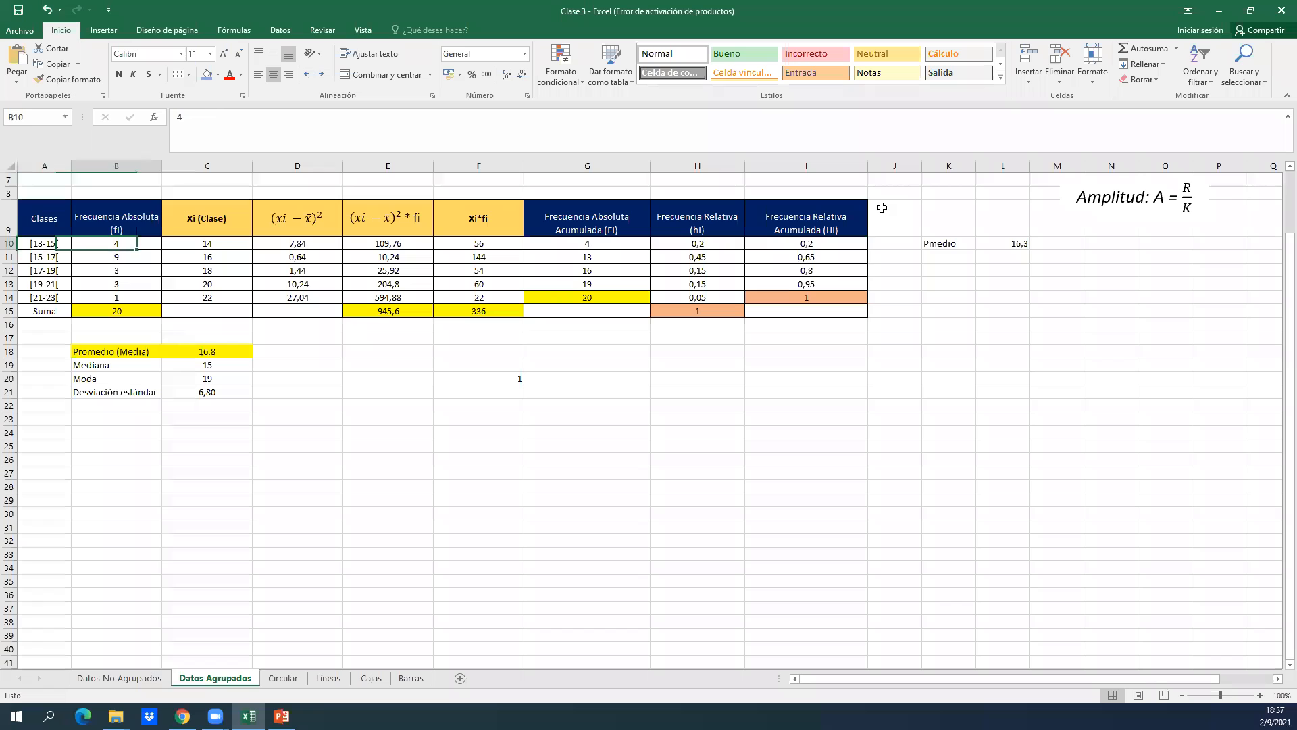
# Examine the first classes and their absolute frequencies from row 10 down, relating them to the raw data above.
pyautogui.press('Down')
pyautogui.press('Down')
pyautogui.press('Down')
pyautogui.press('Up')
pyautogui.press('Up')
pyautogui.press('Right')
pyautogui.press('Right')
pyautogui.press('Right')
pyautogui.press('Right')
pyautogui.press('Right')
pyautogui.press('Right')
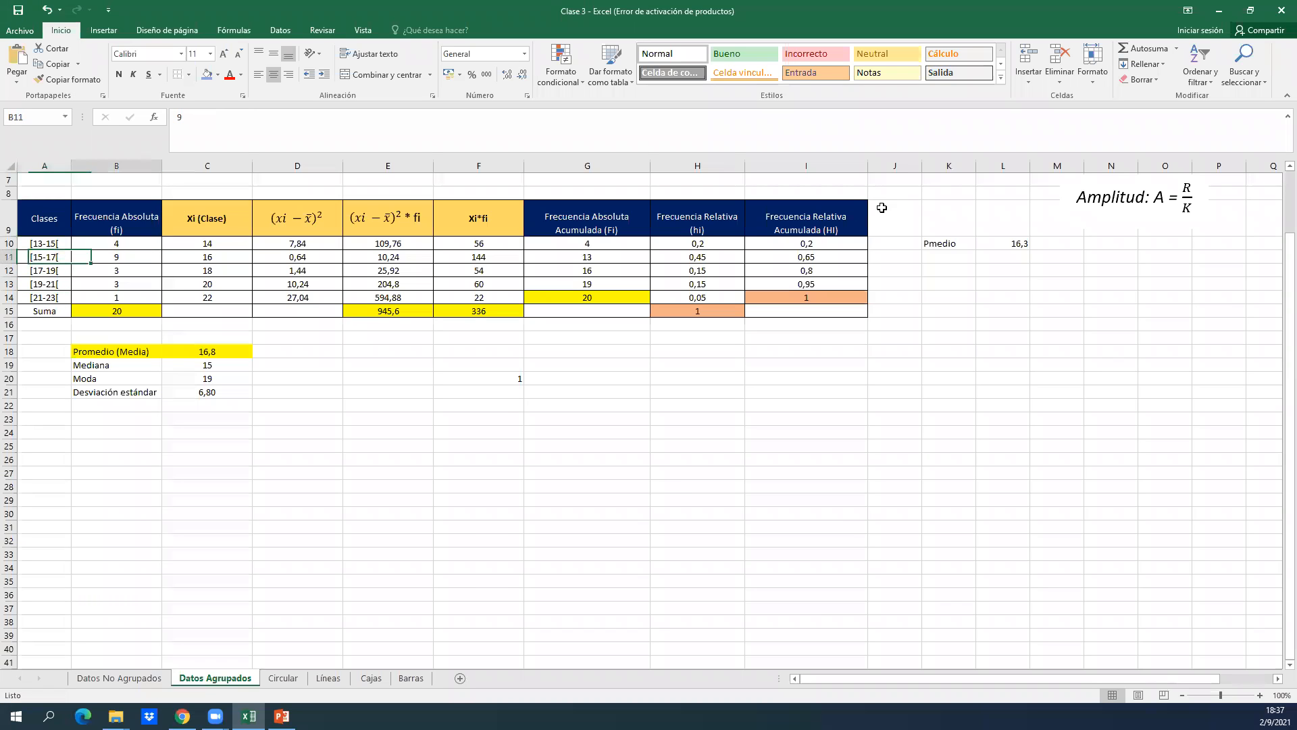
pyautogui.press('Up')
pyautogui.press('Up')
pyautogui.press('Up')
pyautogui.press('Up')
pyautogui.press('Up')
pyautogui.press('Up')
pyautogui.press('Up')
pyautogui.press('Up')
pyautogui.press('Up')
pyautogui.press('Left')
pyautogui.press('Left')
pyautogui.press('Left')
pyautogui.press('Left')
pyautogui.press('Left')
pyautogui.press('Left')
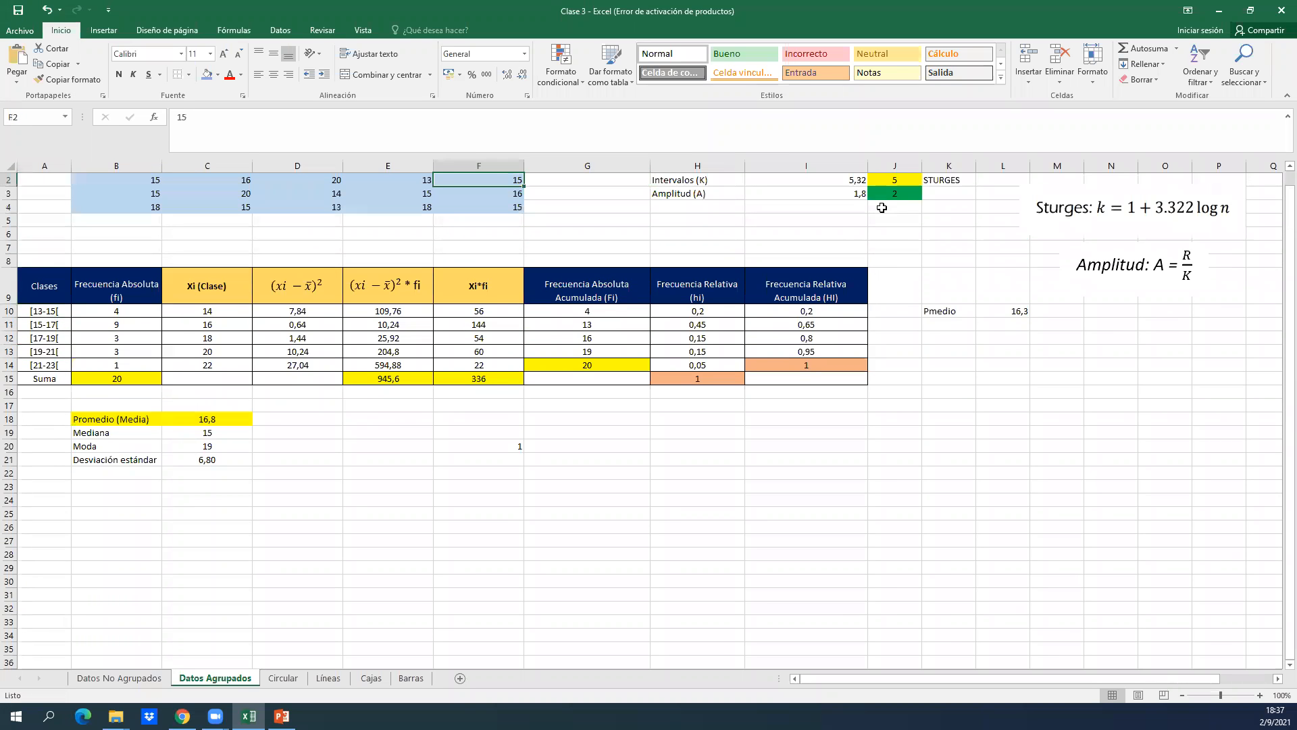
# Look through the raw data in B1:F4 to find its smallest value.
pyautogui.press('Up')
pyautogui.press('Down')
pyautogui.press('Down')
pyautogui.press('Down')
pyautogui.press('Down')
pyautogui.press('Down')
pyautogui.press('Up')
pyautogui.press('Up')
pyautogui.press('Up')
pyautogui.press('Up')
pyautogui.press('Up')
pyautogui.press('Right')
pyautogui.press('Right')
pyautogui.press('Right')
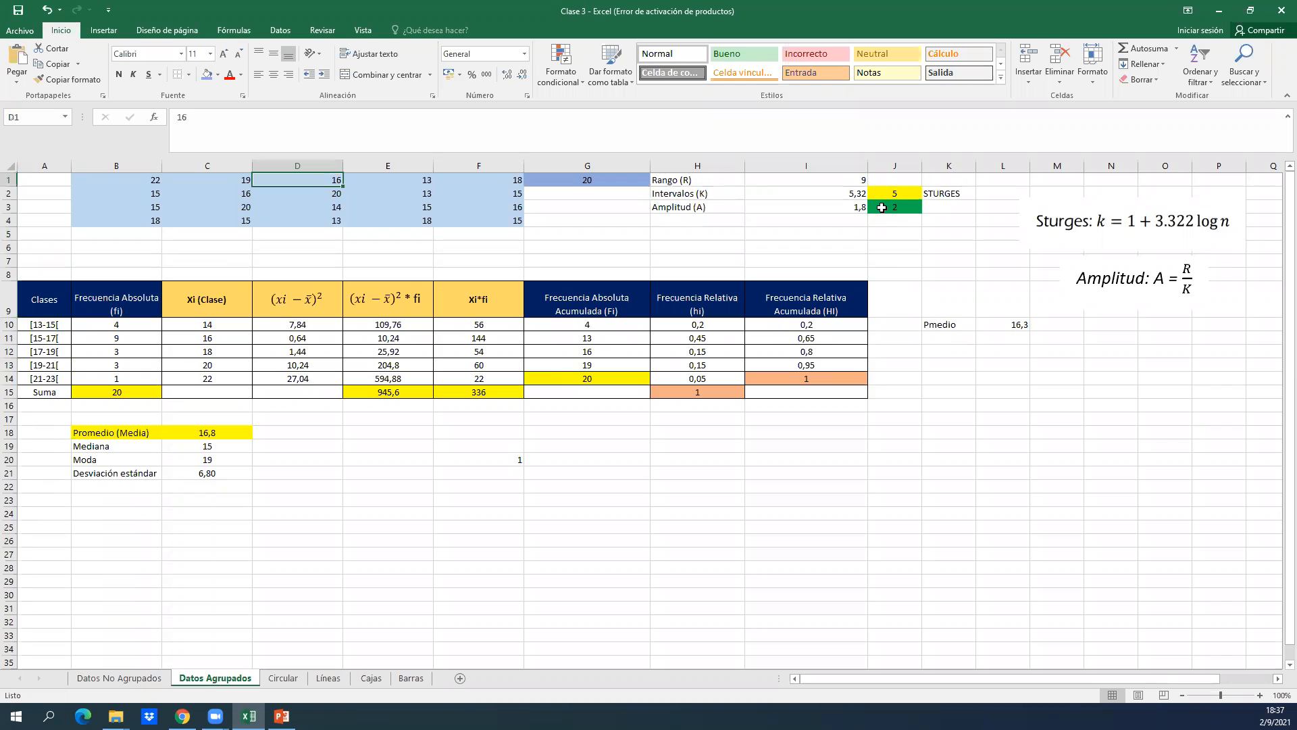
pyautogui.press('Down')
pyautogui.press('Down')
pyautogui.press('Down')
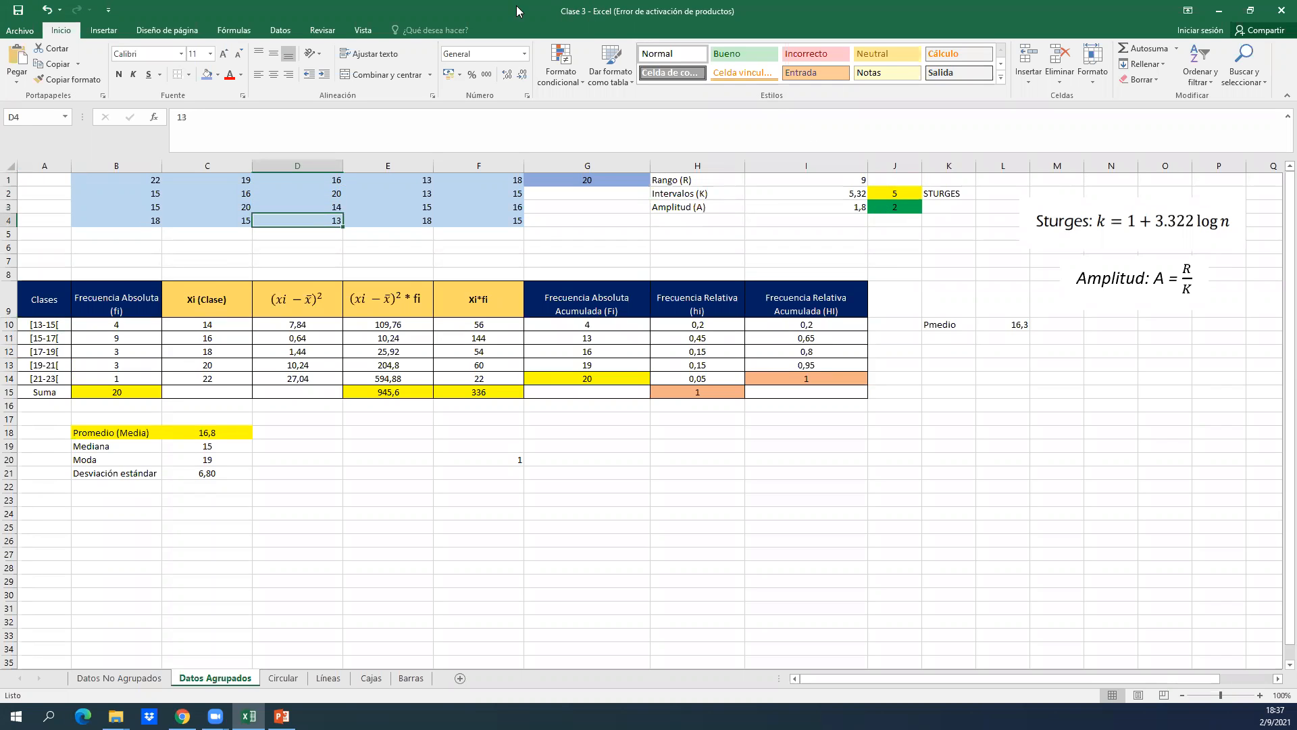
# Calculate the raw data's minimum in G2 with =MIN(B1:F4) and fill the cell with light gold.
pyautogui.click(218, 74)
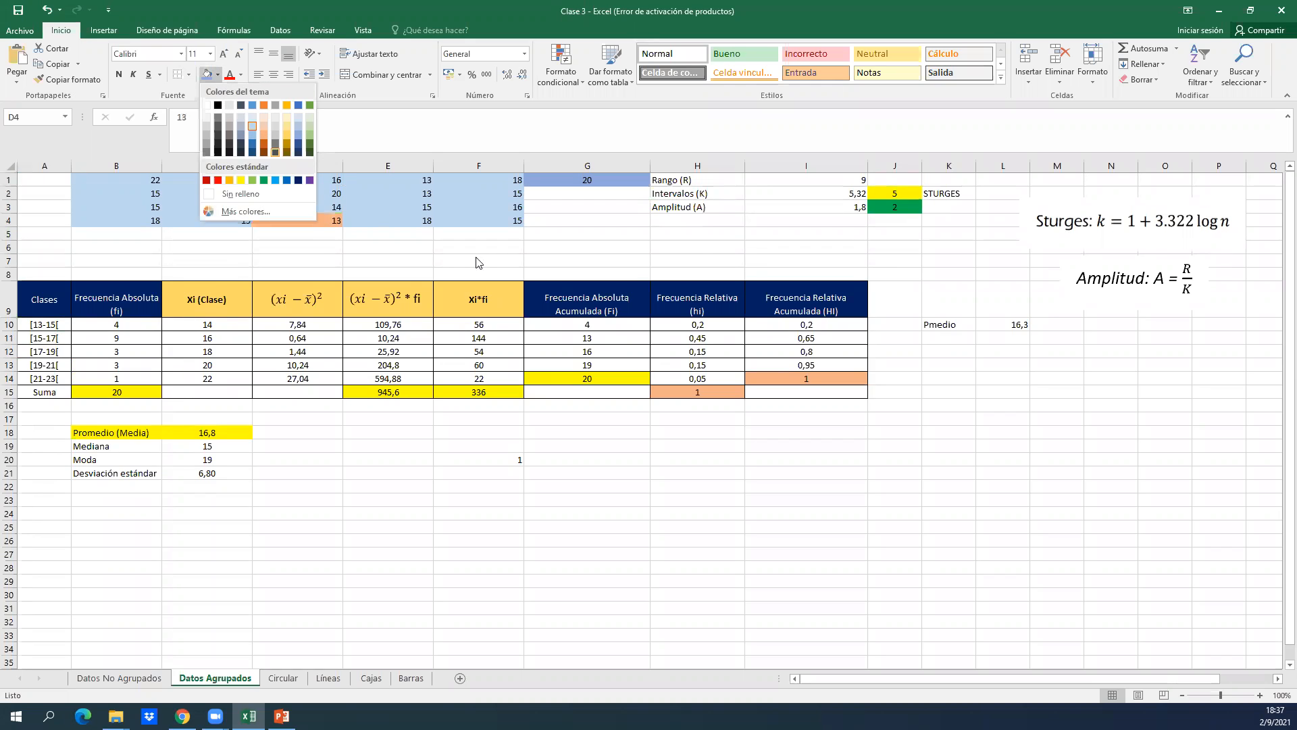
pyautogui.click(574, 192)
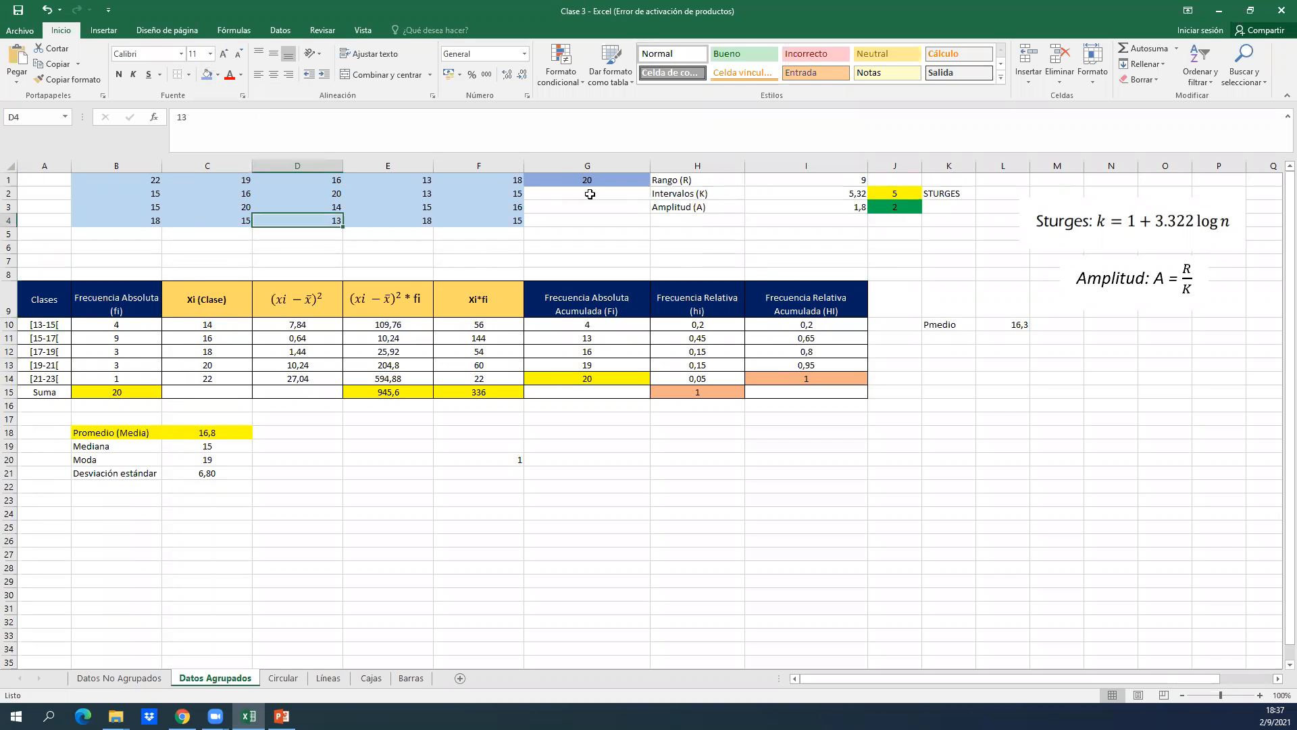
pyautogui.click(590, 195)
pyautogui.write('=min')
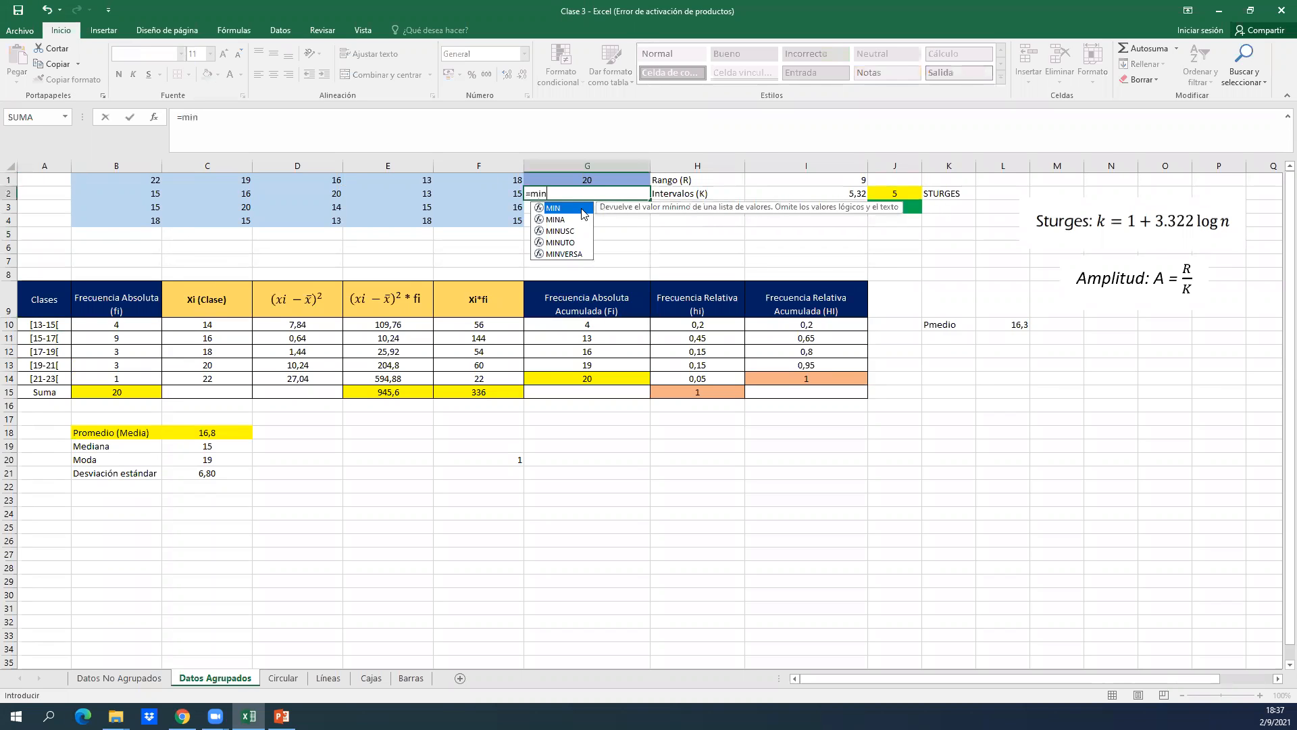
pyautogui.doubleClick(584, 214)
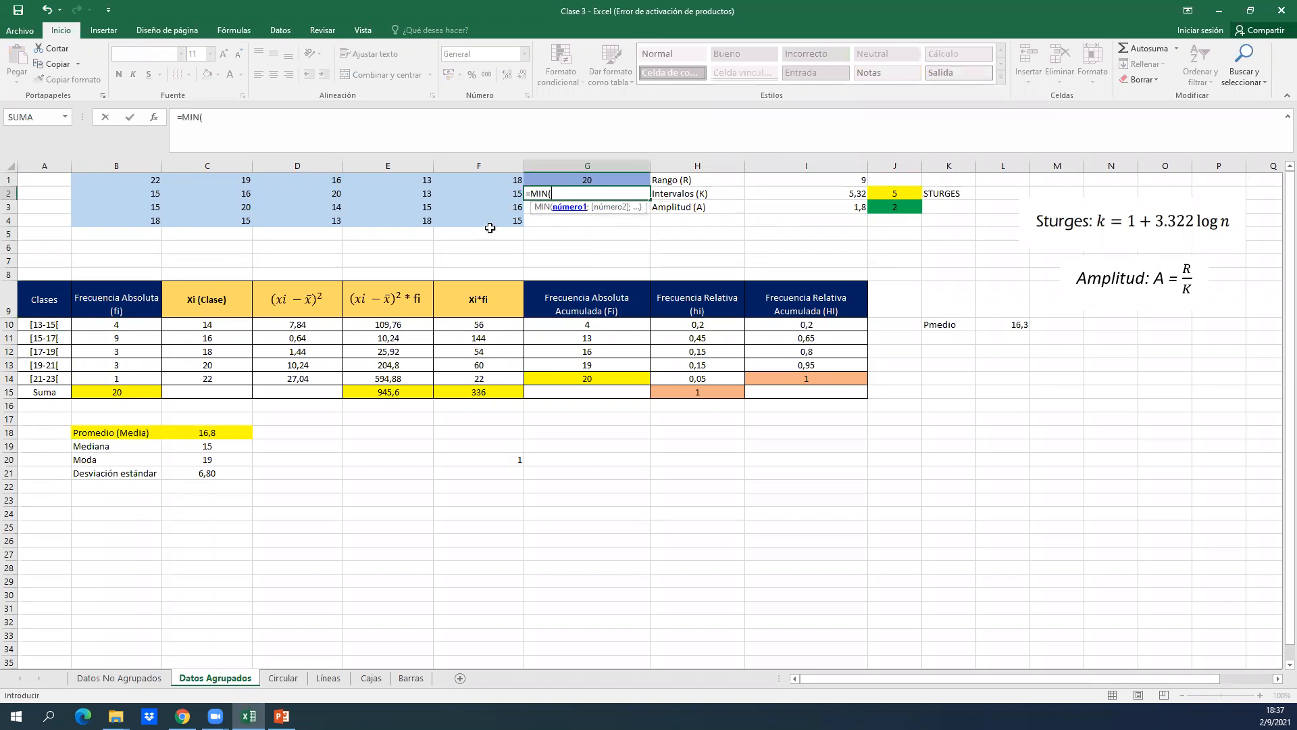
pyautogui.moveTo(517, 220); pyautogui.dragTo(101, 221)
pyautogui.hotkey('ctrl', 'shift', 'Up')
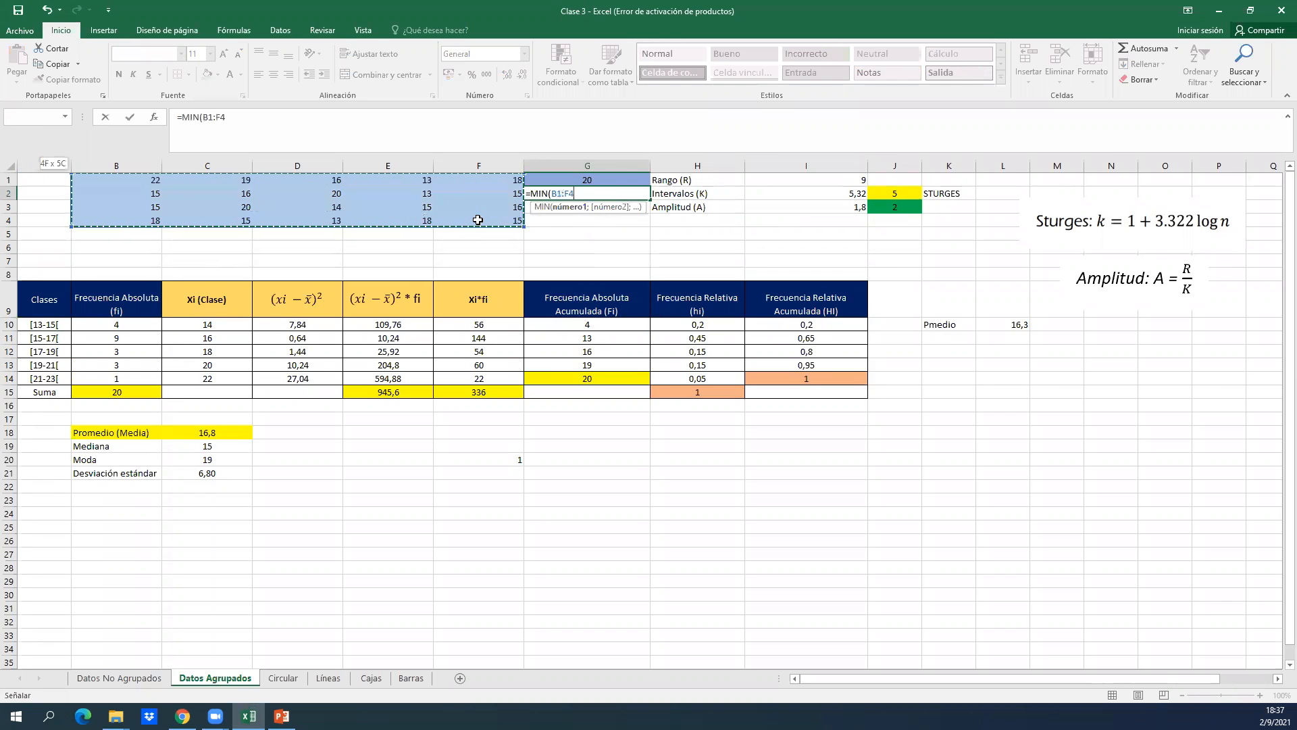
pyautogui.press('Return')
pyautogui.press('Up')
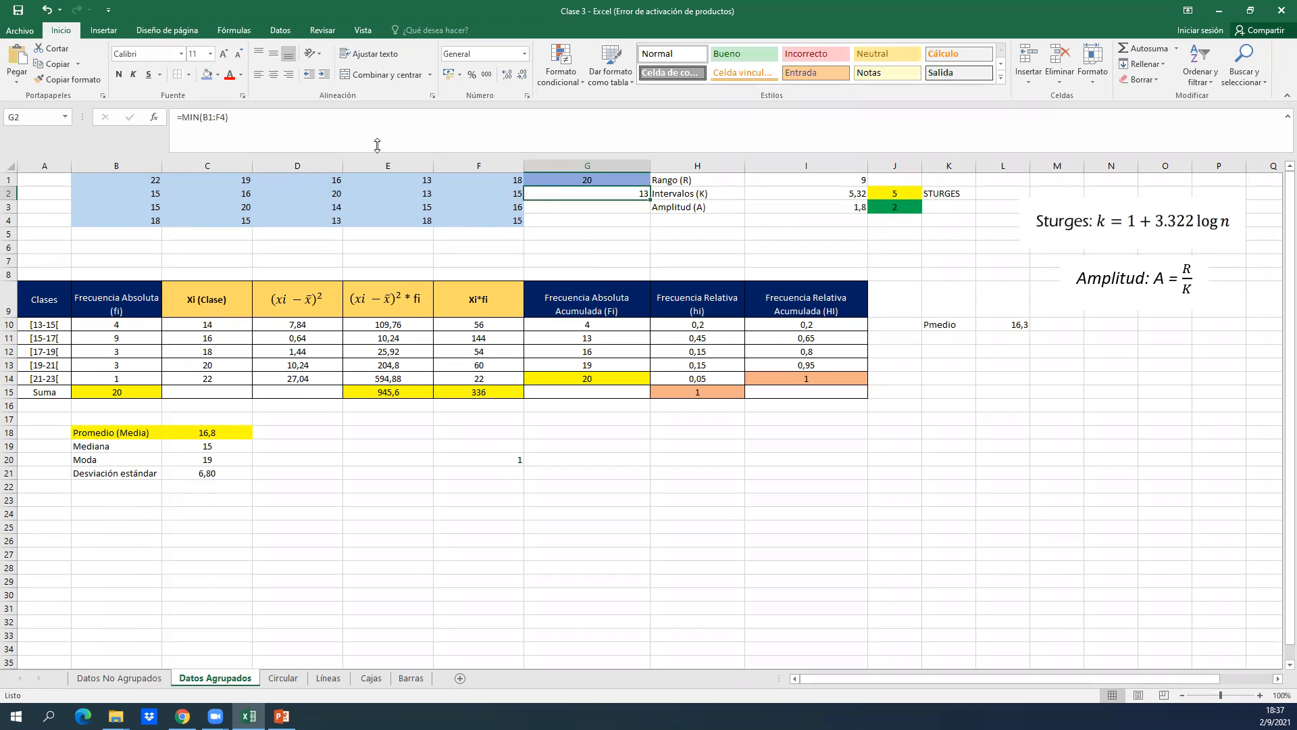
pyautogui.click(218, 74)
pyautogui.click(284, 125)
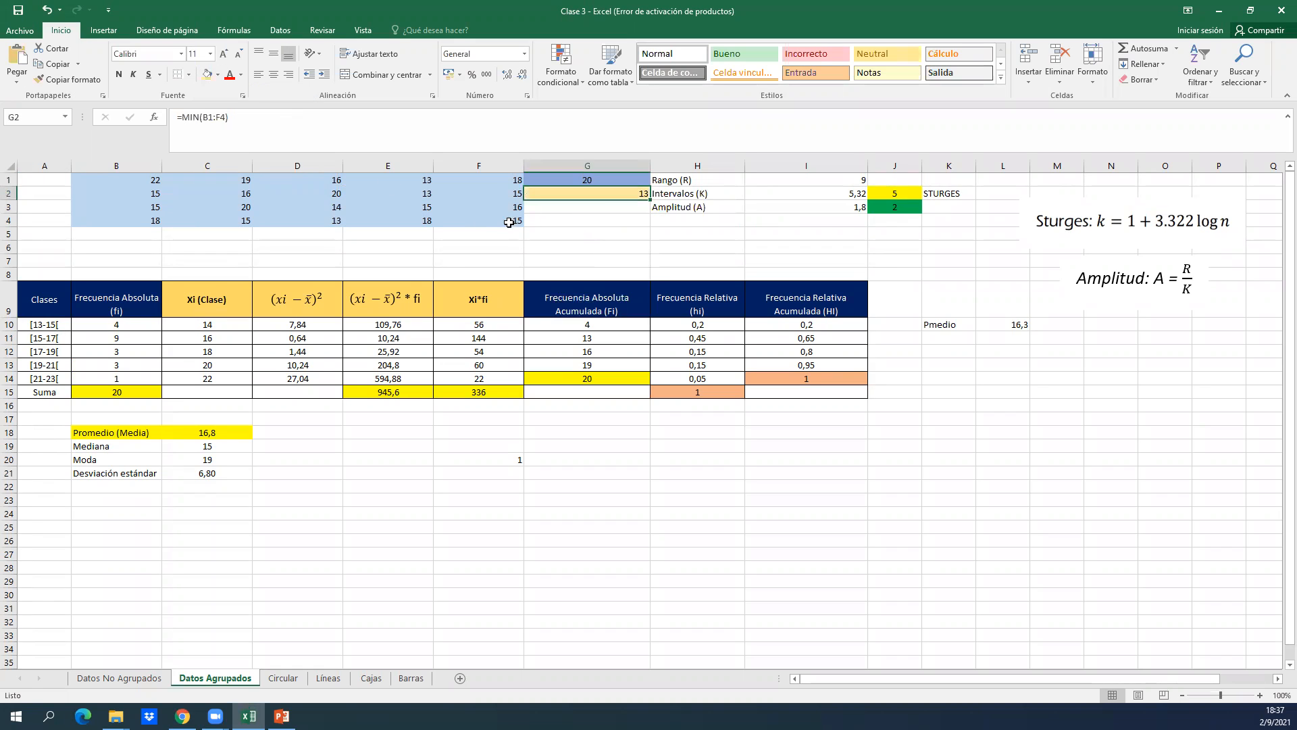
# Calculate the raw data's maximum in G3 with =MAX(B1:F4).
pyautogui.click(571, 206)
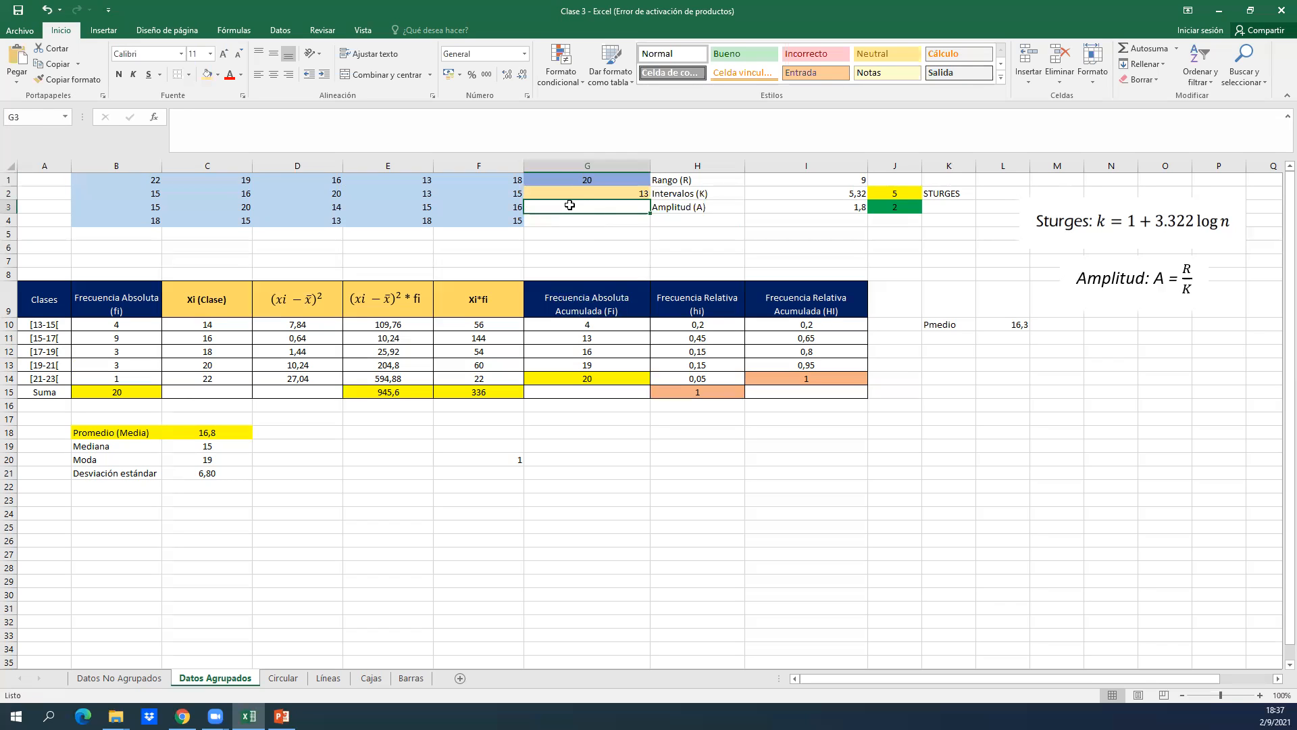
pyautogui.write('=max')
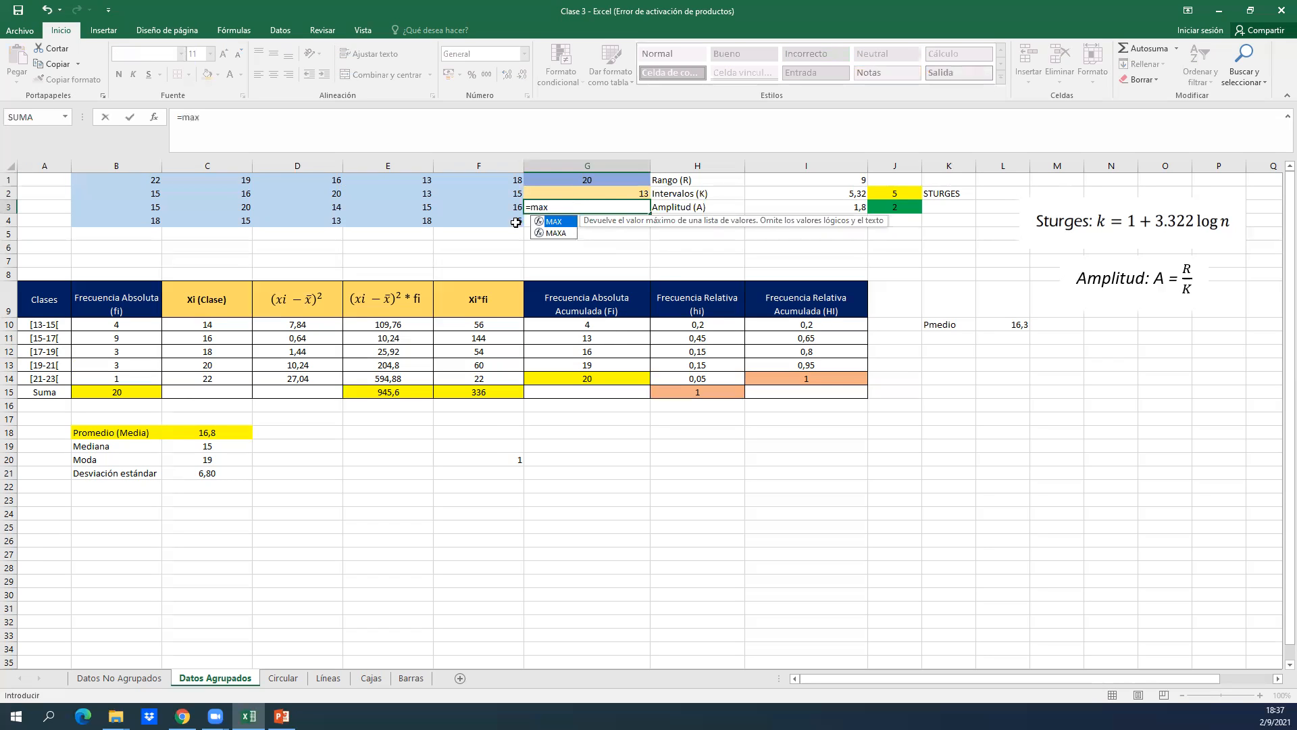
pyautogui.doubleClick(557, 222)
pyautogui.moveTo(504, 219); pyautogui.dragTo(112, 182)
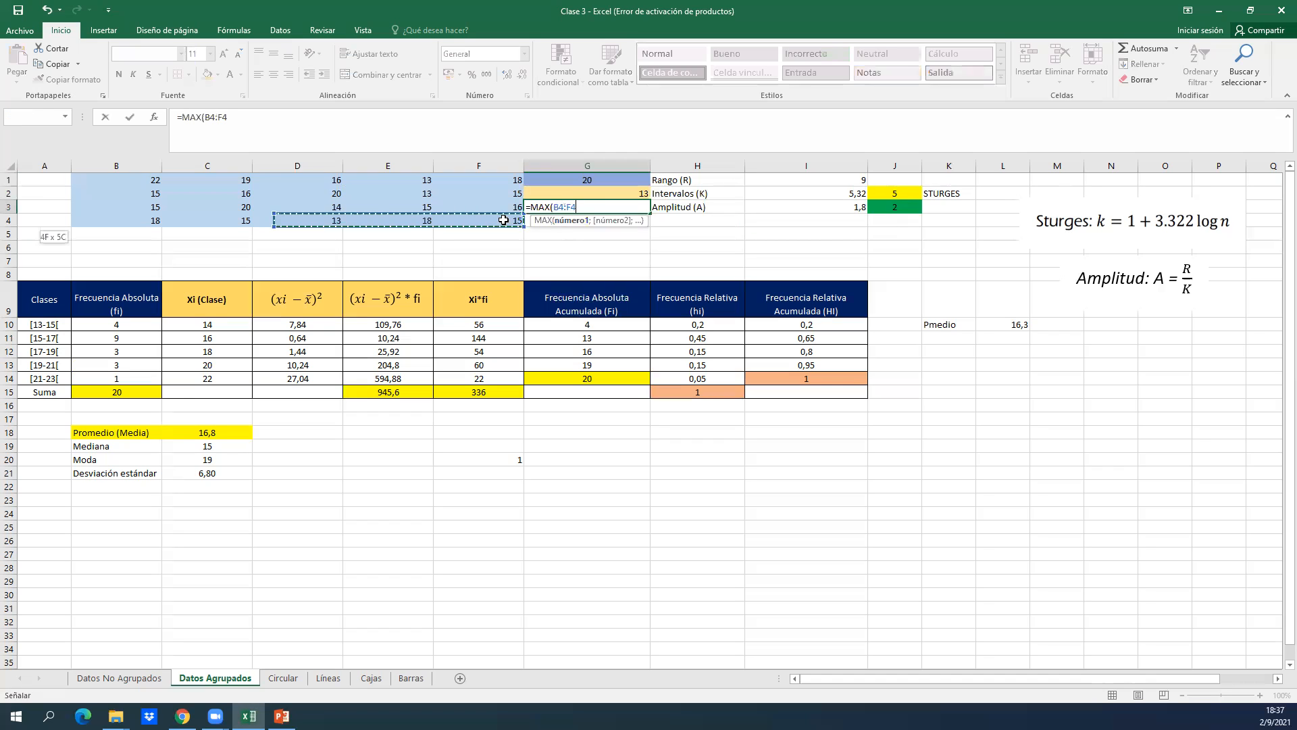
pyautogui.press('Return')
pyautogui.click(640, 208)
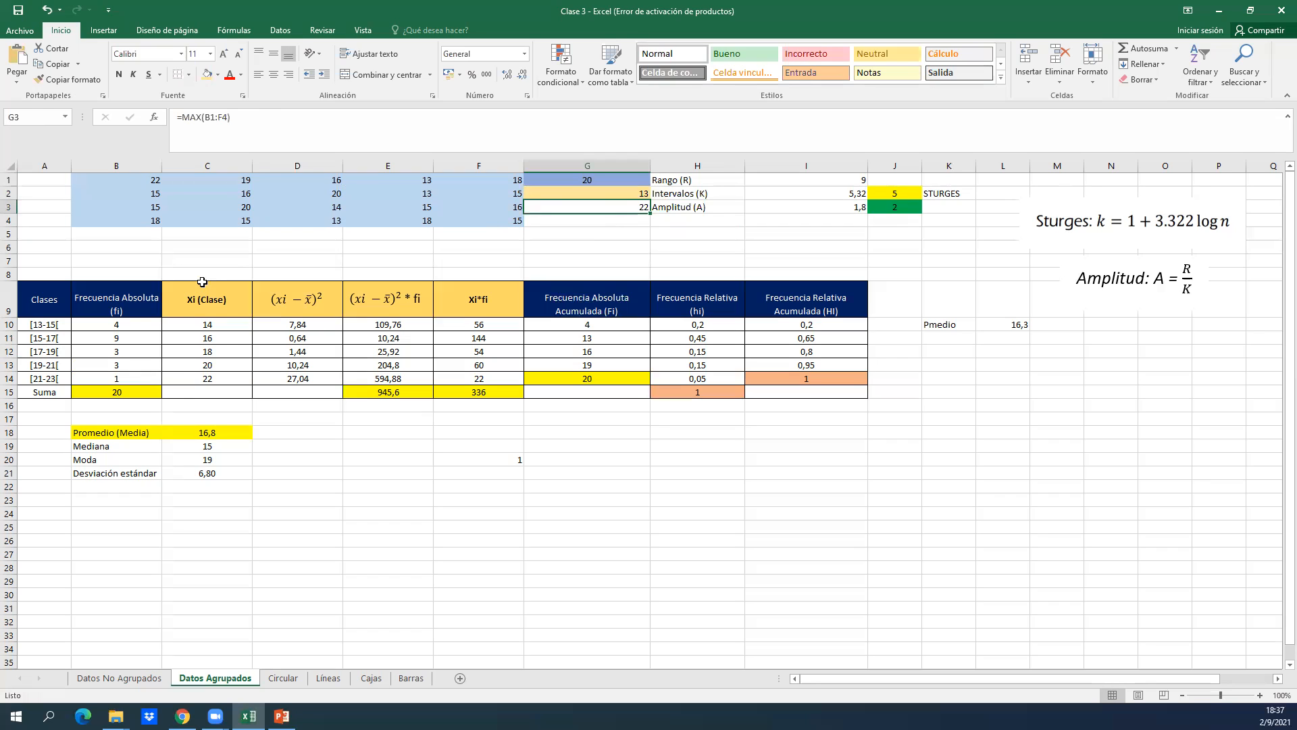
# Compare the first class in A10 with the data count in G1 and the rounded amplitude in J3.
pyautogui.click(134, 315)
pyautogui.press('Left')
pyautogui.press('Down')
pyautogui.press('Right')
pyautogui.press('Left')
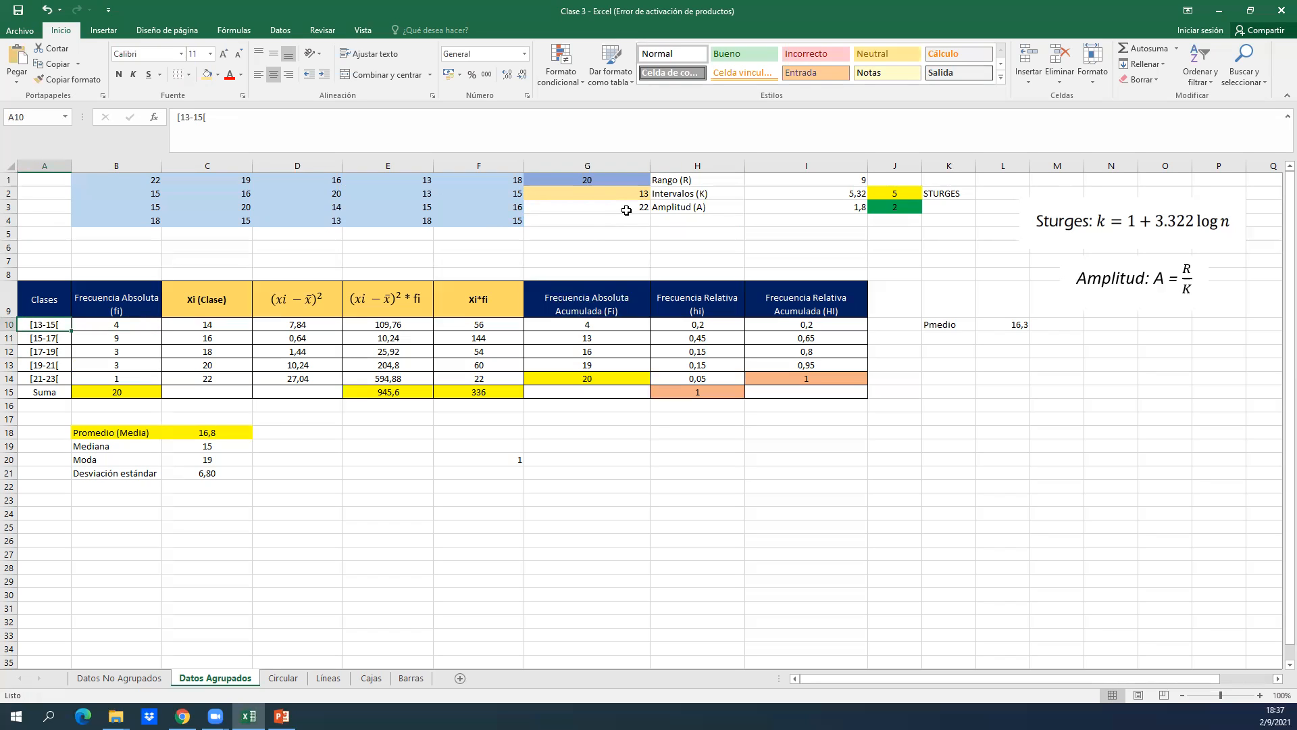
pyautogui.click(614, 183)
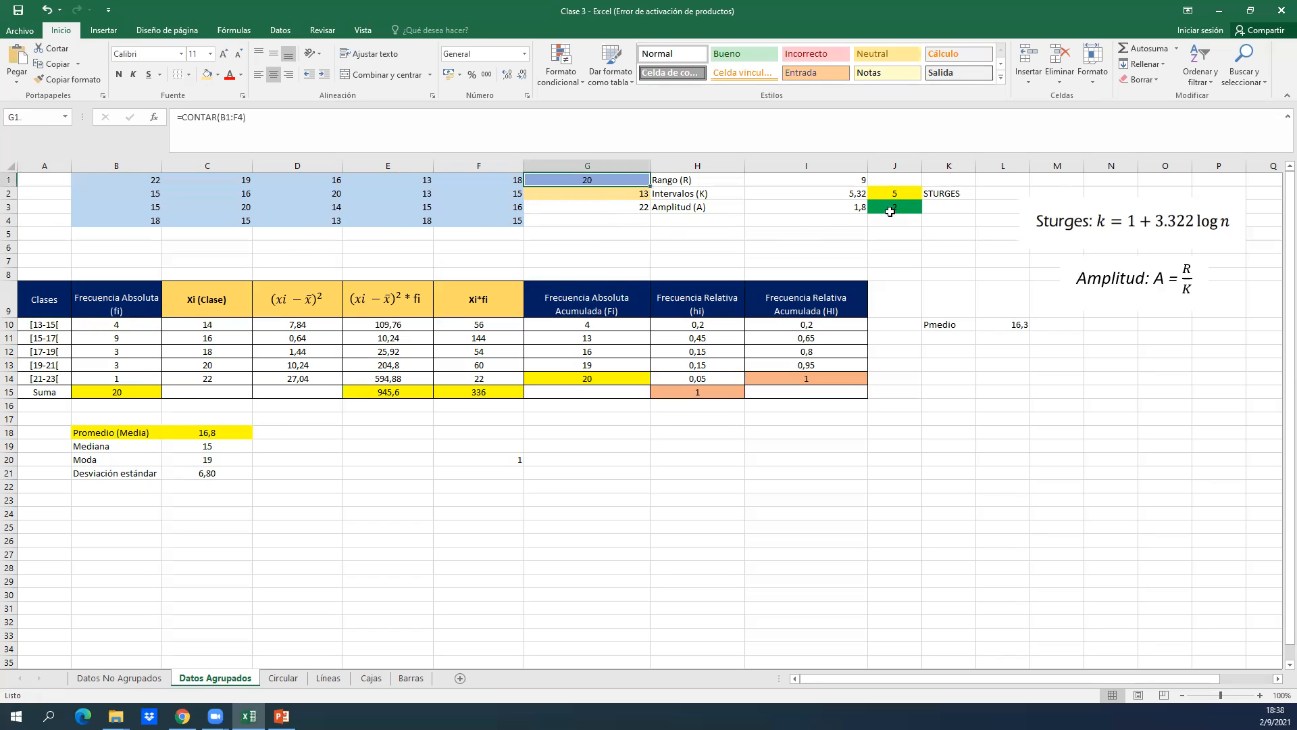
pyautogui.click(895, 209)
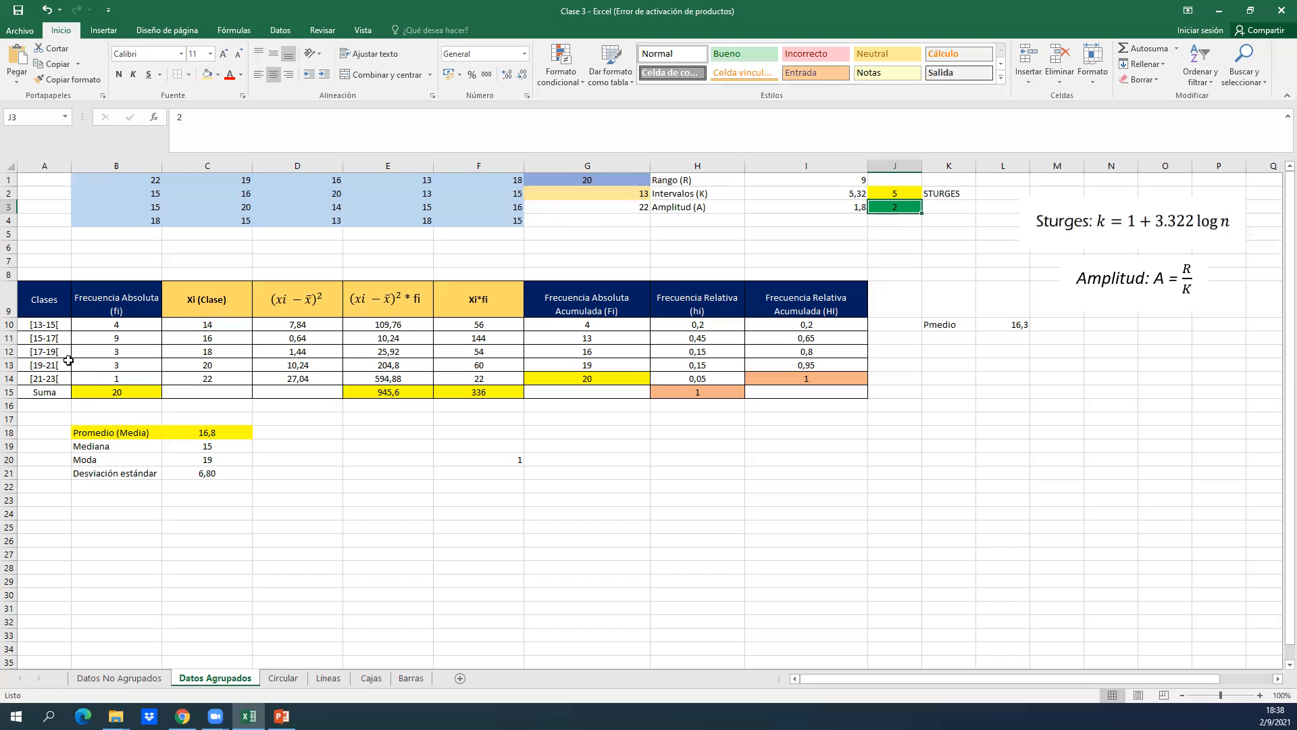
# Enlarge the sheet to 150% and examine the first class and its absolute frequency in row 10.
pyautogui.click(51, 340)
pyautogui.press('Up')
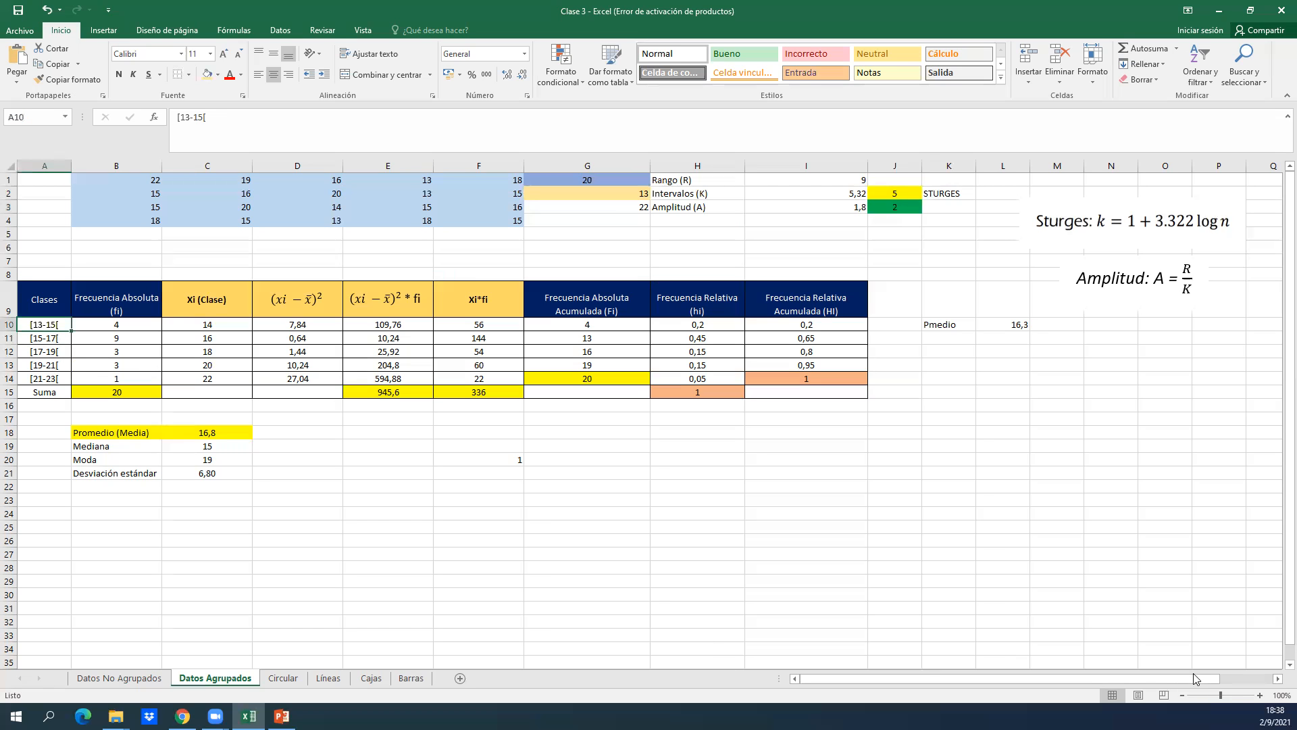
pyautogui.click(1260, 695)
pyautogui.click(1260, 695)
pyautogui.click(1260, 695)
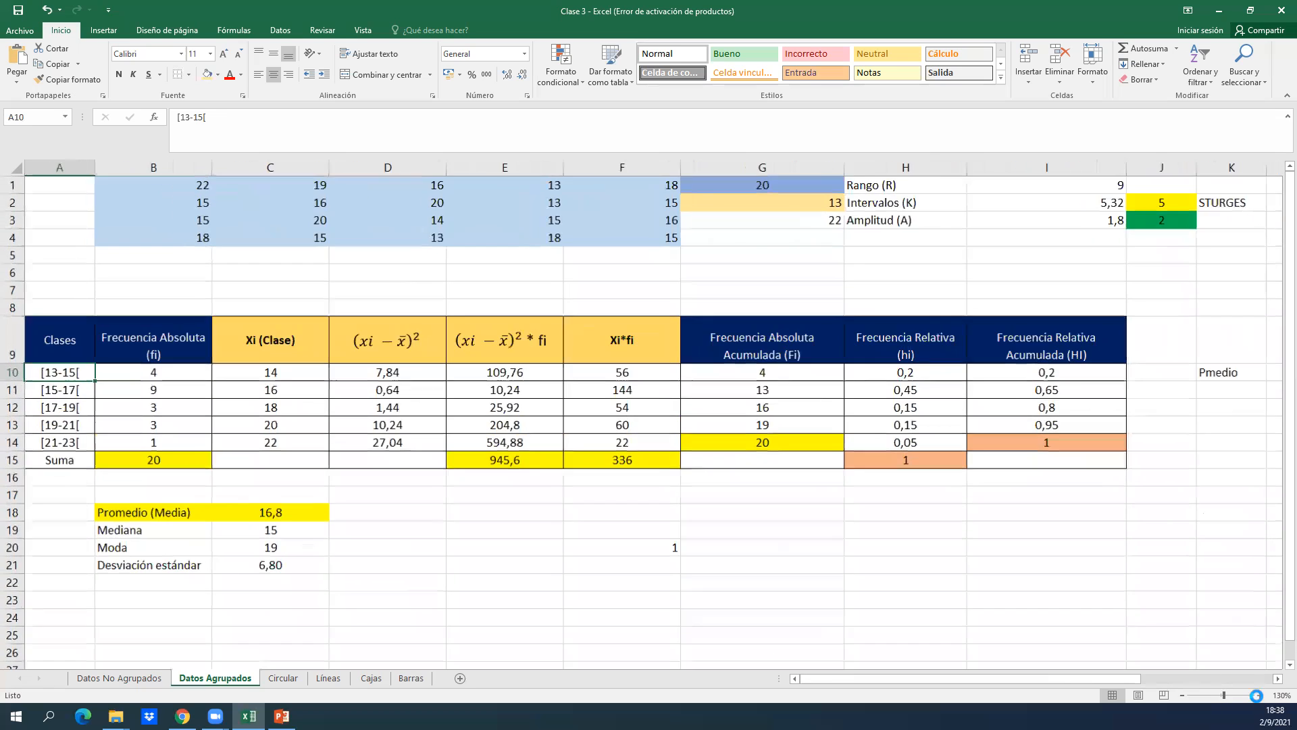
pyautogui.click(1260, 696)
pyautogui.click(1260, 695)
pyautogui.click(336, 392)
pyautogui.press('Left')
pyautogui.press('Left')
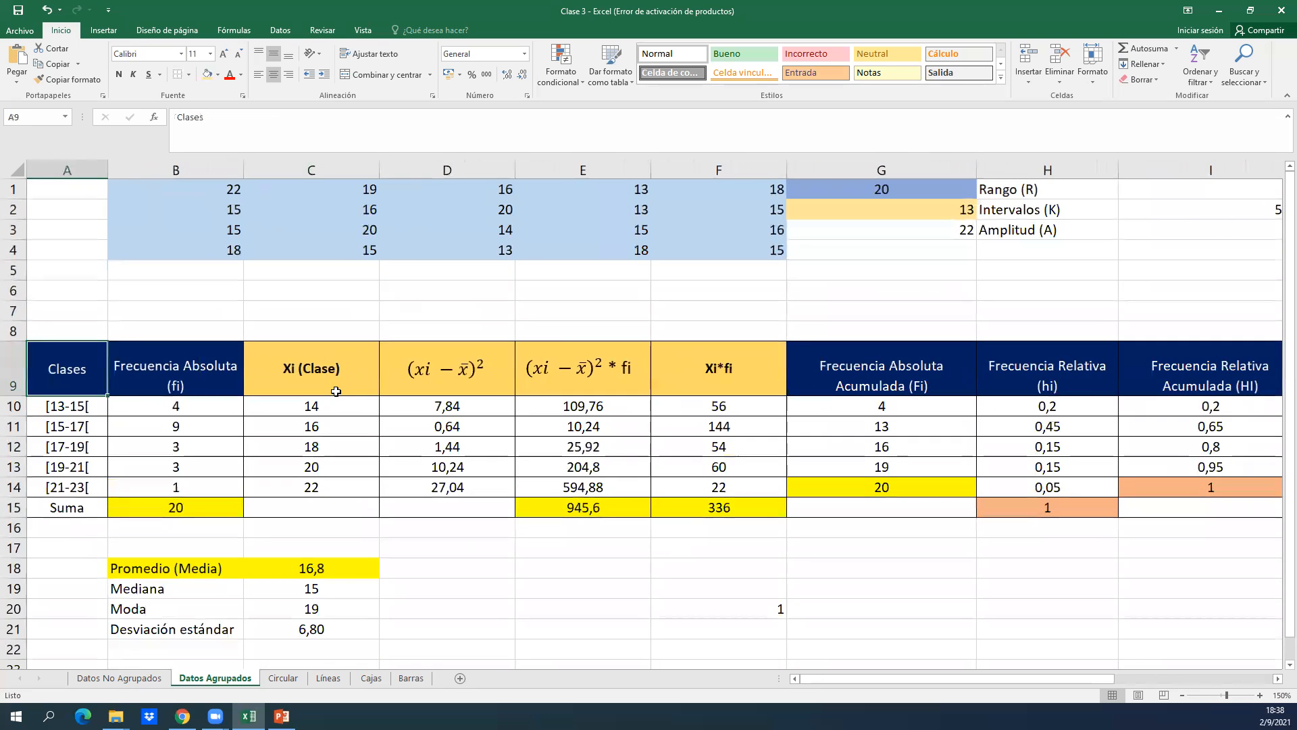
pyautogui.press('Down')
pyautogui.press('Right')
pyautogui.press('Left')
pyautogui.press('Right')
pyautogui.press('Left')
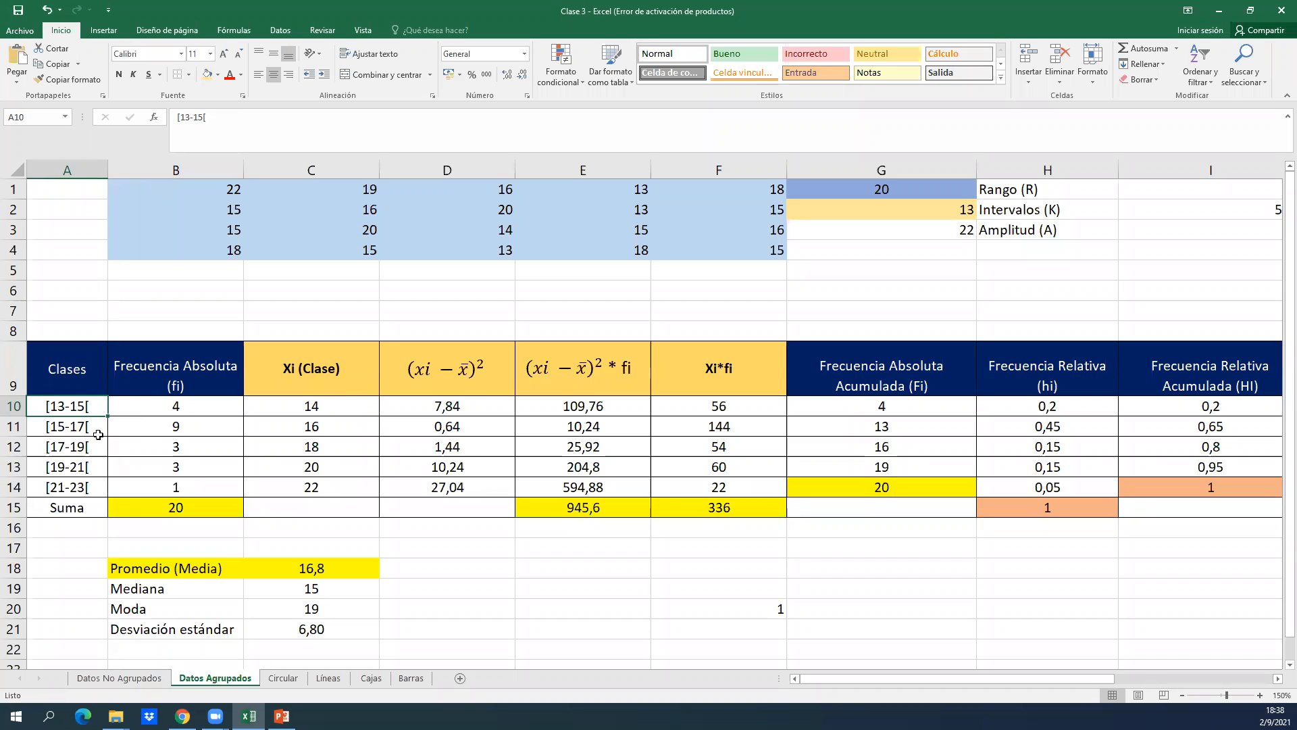
# Open the class in A10 for editing and highlight its opening bracket and lower limit to examine the interval notation, leaving the text unedited.
pyautogui.doubleClick(50, 406)
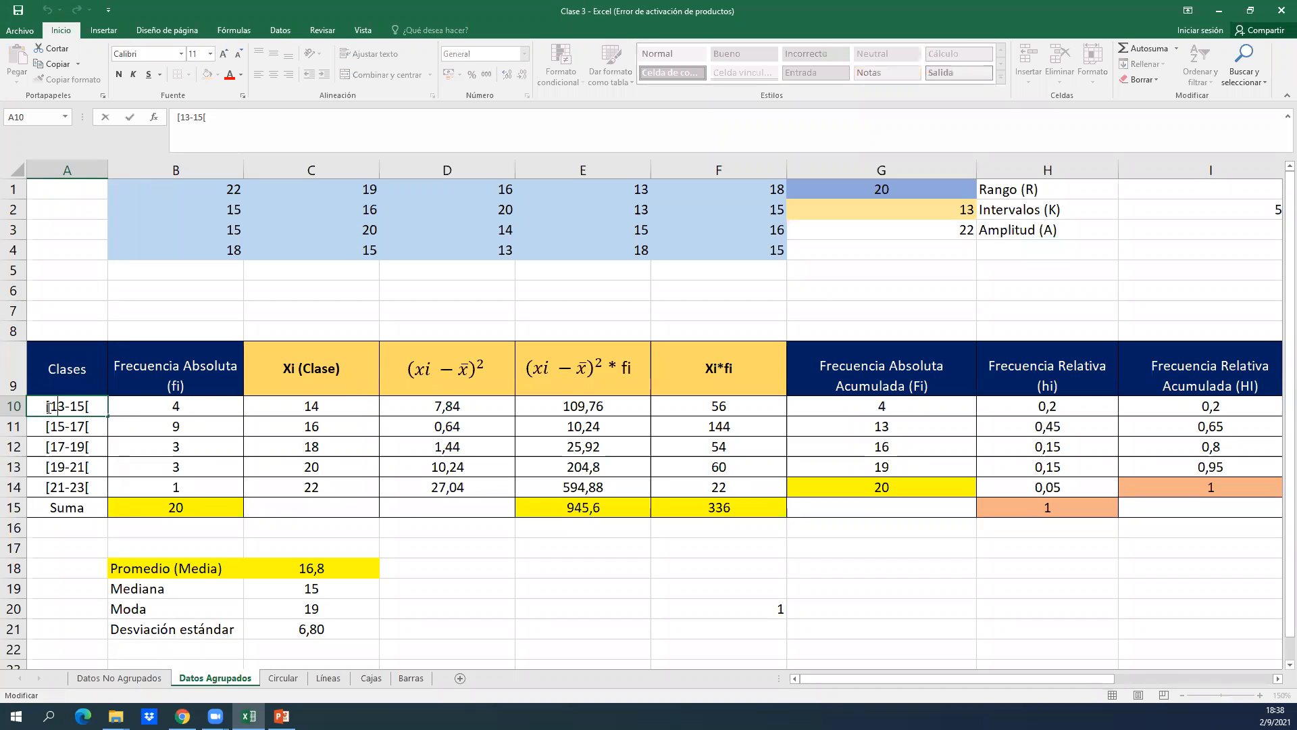
pyautogui.rightClick(50, 408)
pyautogui.press('Escape')
pyautogui.moveTo(54, 406); pyautogui.dragTo(39, 407)
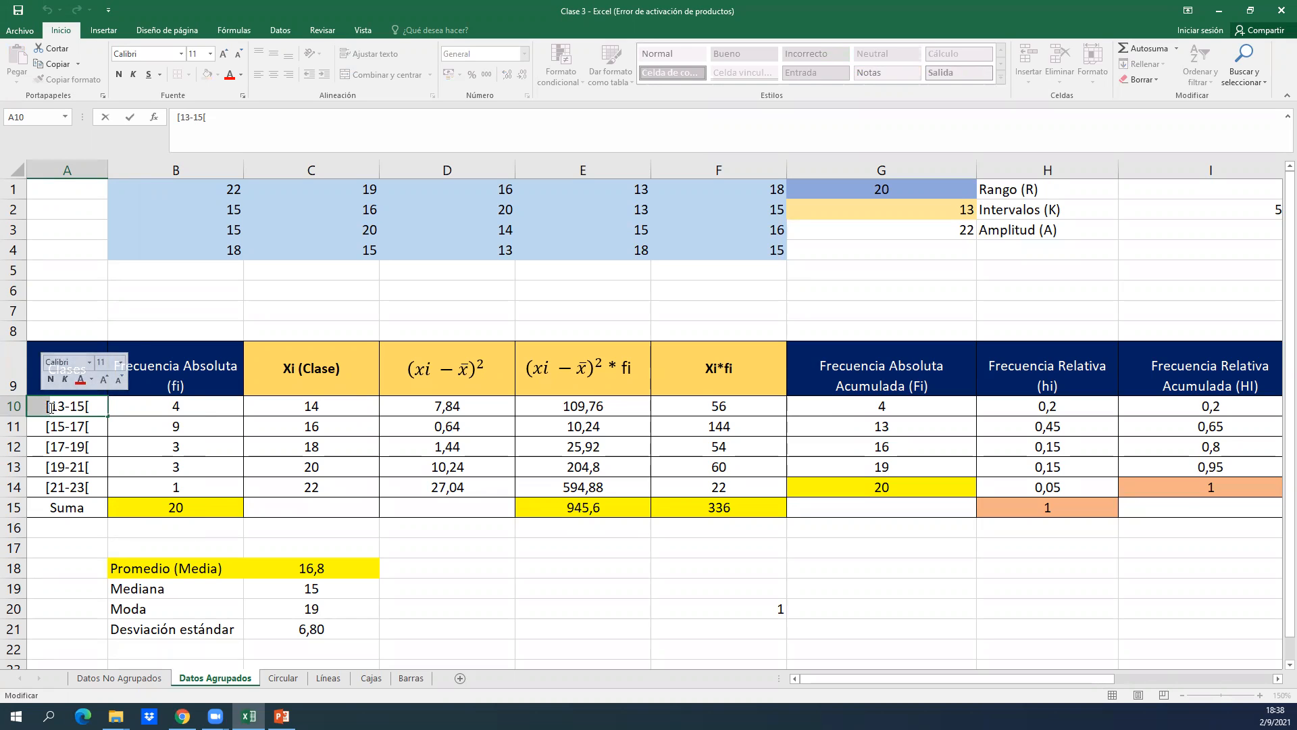
pyautogui.click(51, 407)
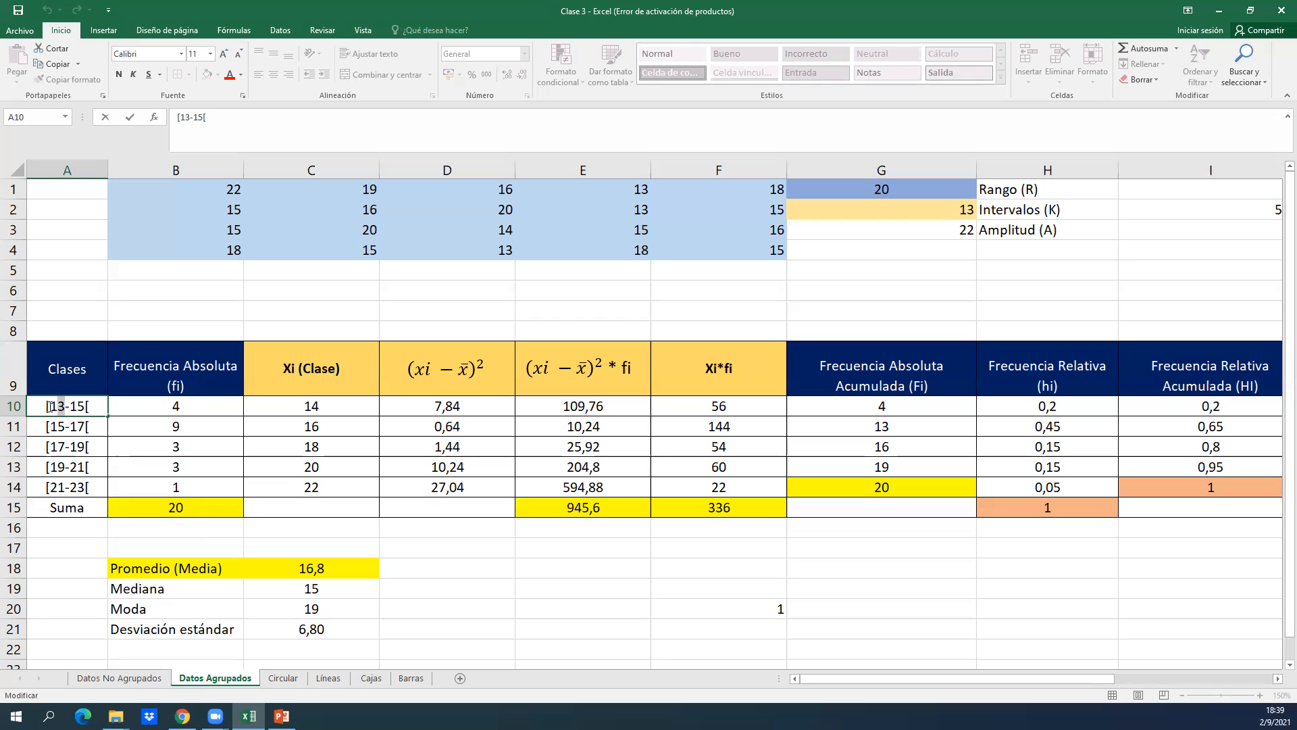
pyautogui.moveTo(50, 406); pyautogui.dragTo(64, 404)
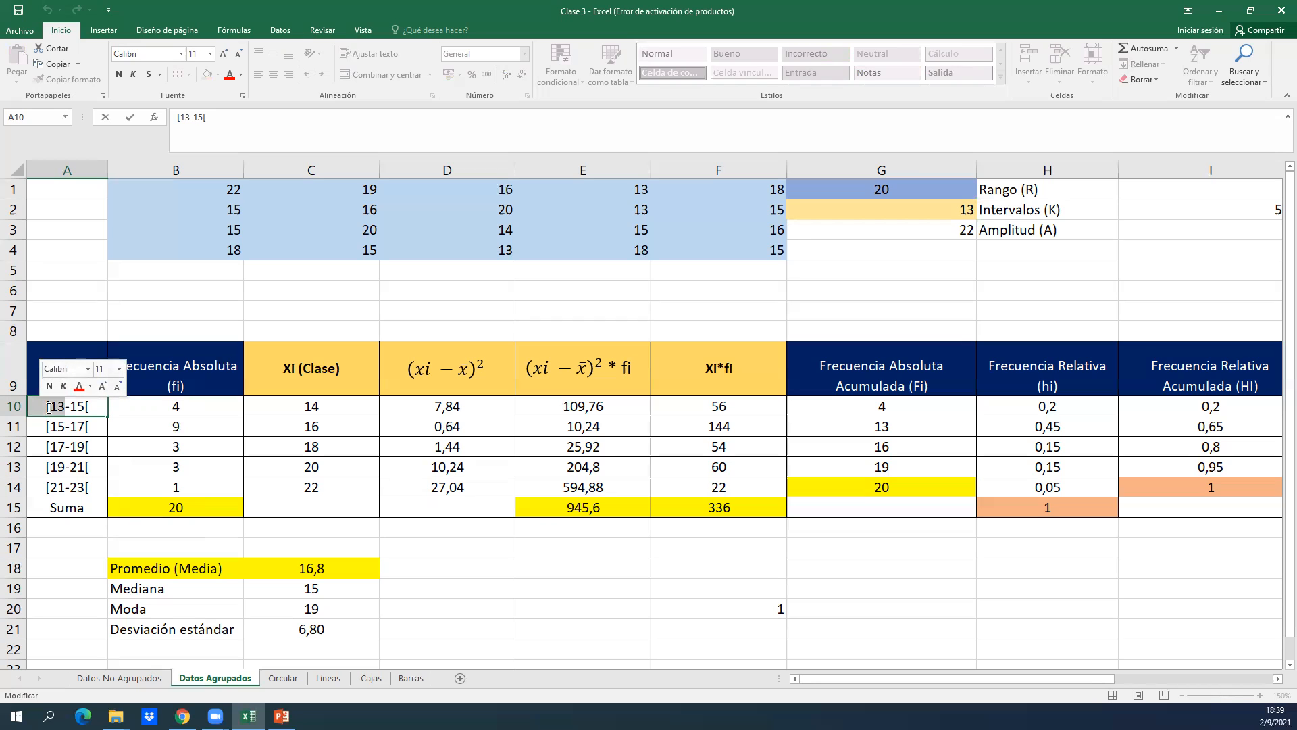
pyautogui.click(49, 408)
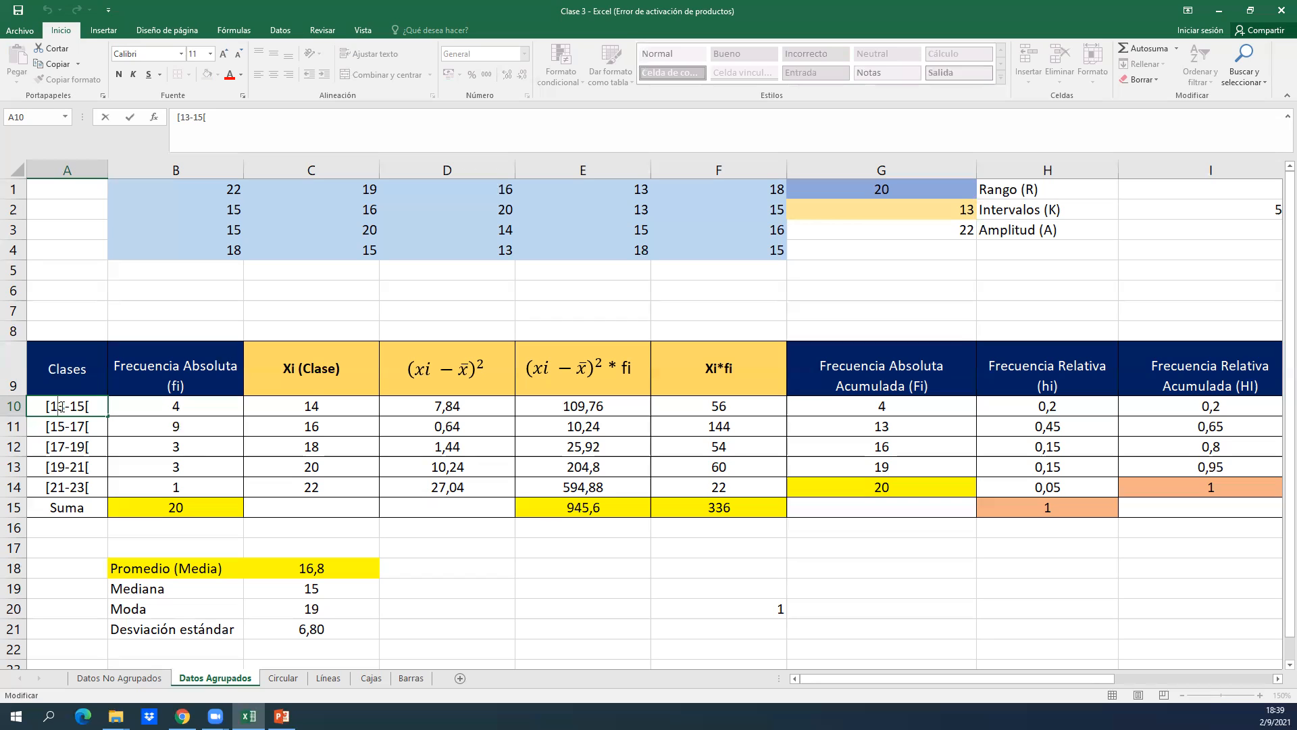
pyautogui.click(96, 413)
pyautogui.click(169, 393)
# Examine the absolute frequency of the first class in B10 and relate it to the raw data in row 1.
pyautogui.press('Down')
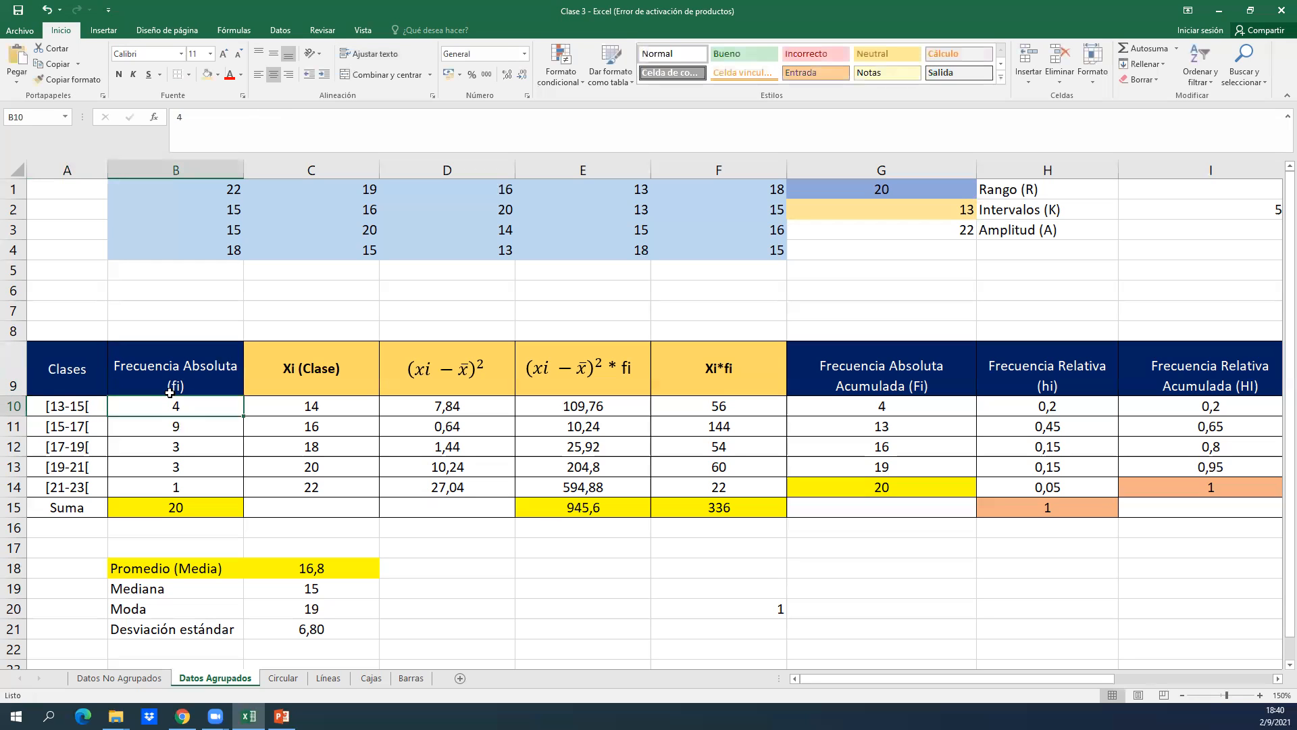
pyautogui.press('Left')
pyautogui.press('Right')
pyautogui.press('Left')
pyautogui.press('Up')
pyautogui.press('Down')
pyautogui.click(195, 269)
pyautogui.press('Up')
pyautogui.press('Up')
pyautogui.press('Up')
pyautogui.press('Up')
pyautogui.press('Down')
pyautogui.press('Up')
pyautogui.press('Right')
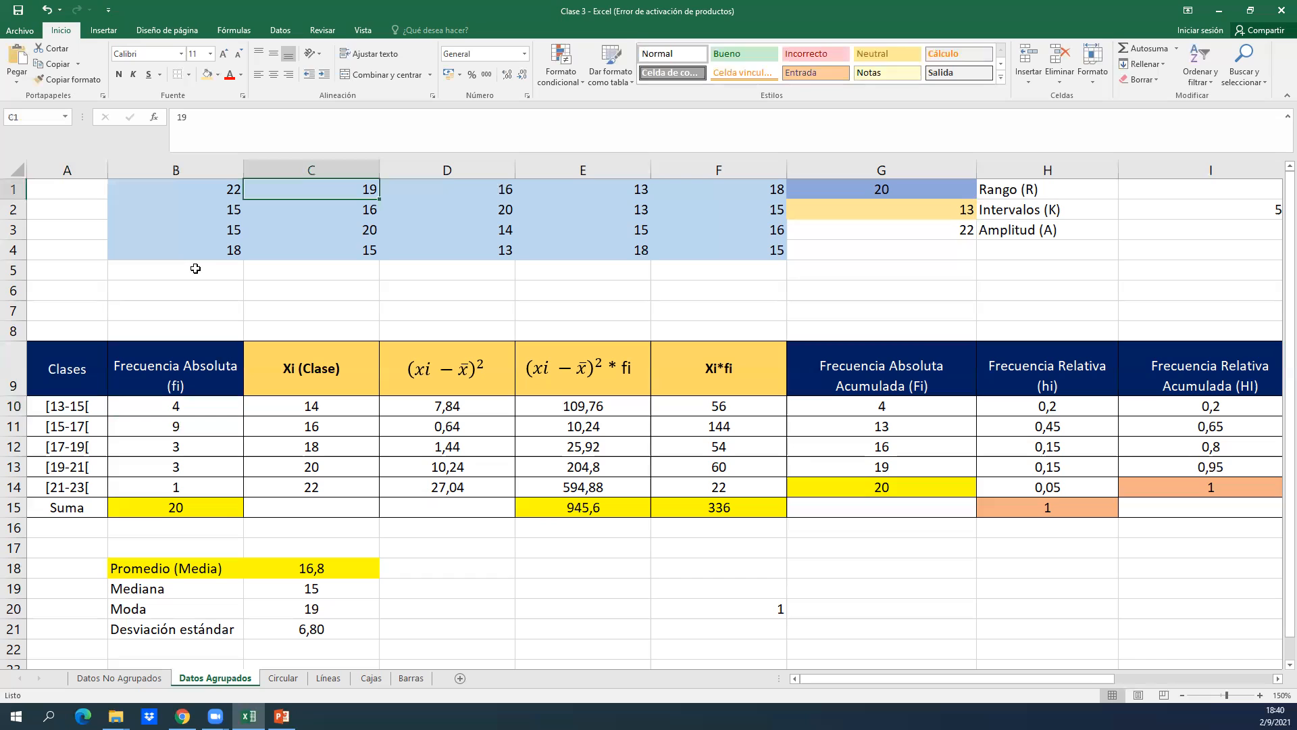
# Review the raw values in columns B to D and the absolute frequencies down to their sum in B15.
pyautogui.press('Right')
pyautogui.press('Left')
pyautogui.press('Left')
pyautogui.press('Down')
pyautogui.press('Down')
pyautogui.press('Down')
pyautogui.press('Up')
pyautogui.press('Down')
pyautogui.press('Down')
pyautogui.hotkey('ctrl', 'Down')
pyautogui.hotkey('ctrl', 'Down')
pyautogui.hotkey('ctrl', 'Down')
pyautogui.press('Up')
pyautogui.hotkey('ctrl', 'Up')
pyautogui.hotkey('ctrl', 'Up')
pyautogui.press('Down')
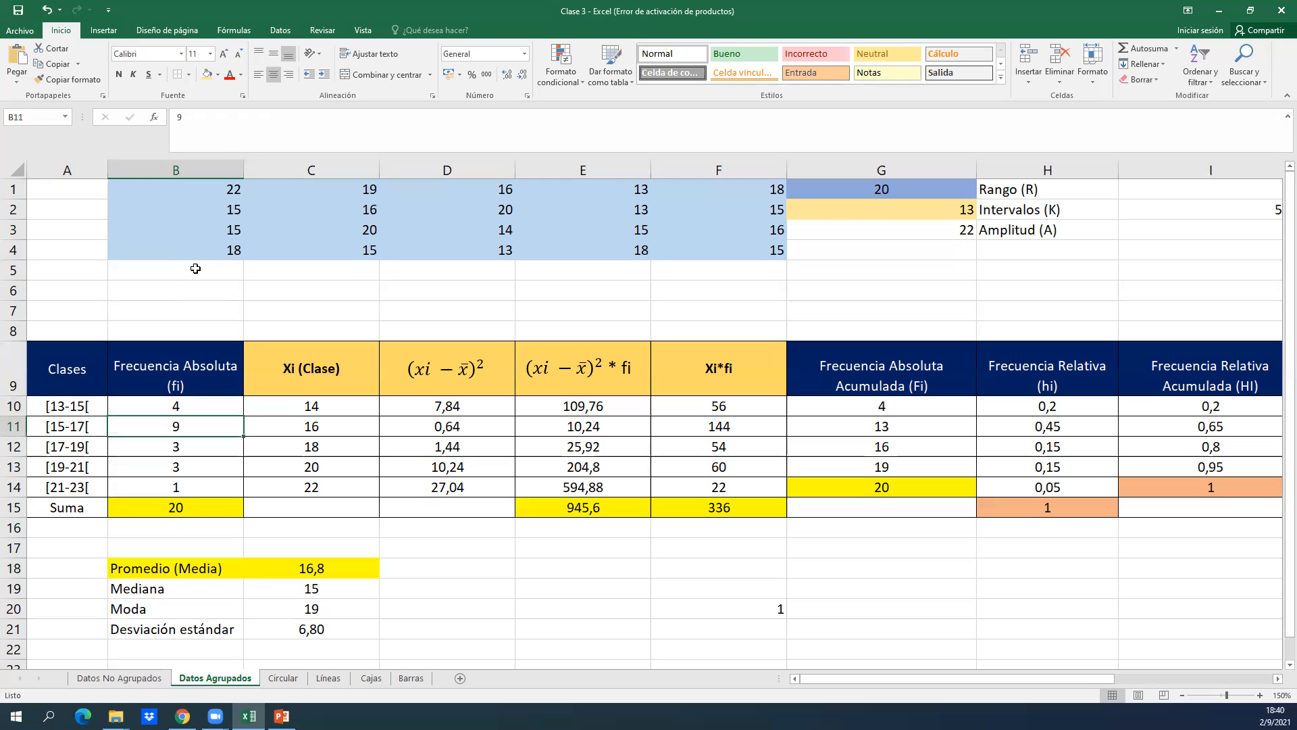
# Compare the Frecuencia Absoluta column and the first class in A10 with the raw data above.
pyautogui.press('Up')
pyautogui.press('Up')
pyautogui.press('Up')
pyautogui.press('Up')
pyautogui.press('Up')
pyautogui.press('Up')
pyautogui.press('Up')
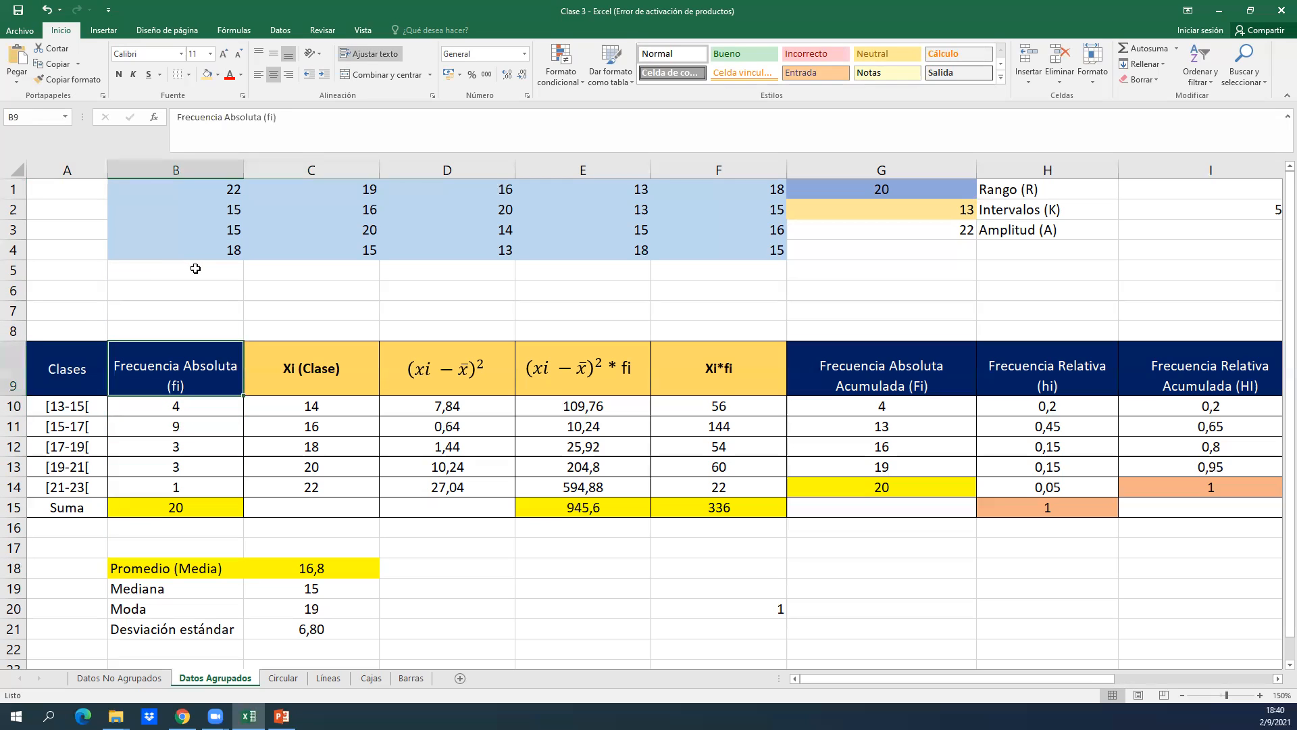
pyautogui.press('Right')
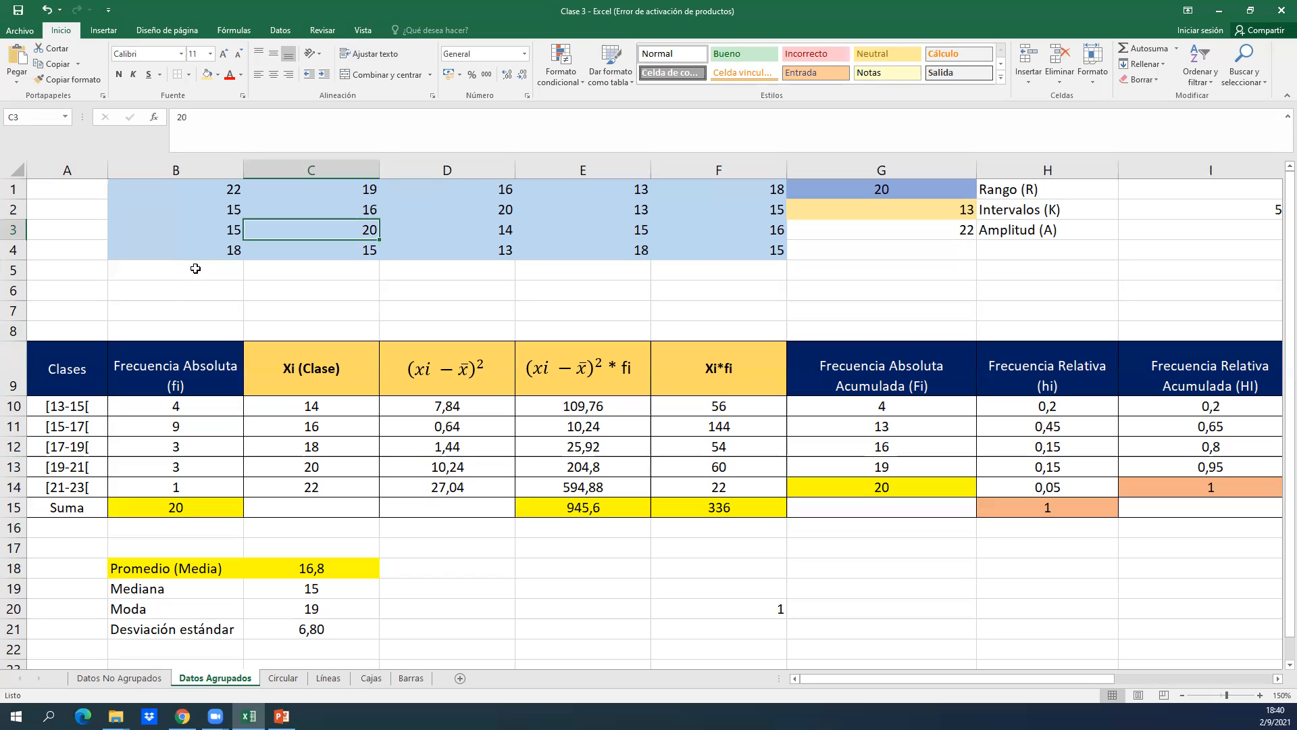
pyautogui.press('Left')
pyautogui.click(70, 407)
pyautogui.press('Right')
pyautogui.press('Left')
pyautogui.press('Up')
pyautogui.press('Up')
pyautogui.press('Up')
pyautogui.press('Up')
pyautogui.press('Up')
pyautogui.press('Up')
pyautogui.press('Up')
pyautogui.press('Up')
pyautogui.press('Up')
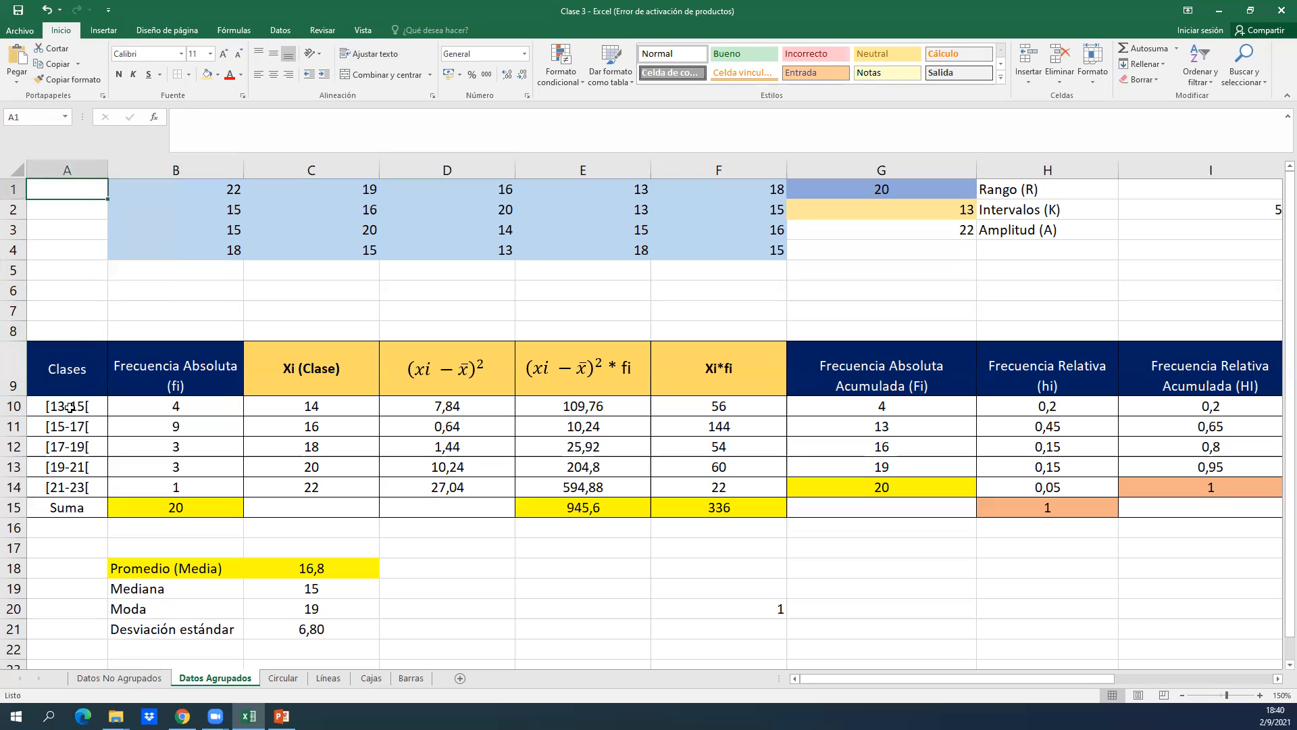
# Go through the raw data in B1:F3 row by row to identify the values belonging to the first class.
pyautogui.press('Right')
pyautogui.press('Right')
pyautogui.press('Right')
pyautogui.press('Right')
pyautogui.press('Right')
pyautogui.press('Right')
pyautogui.press('Left')
pyautogui.press('Left')
pyautogui.press('Left')
pyautogui.press('Left')
pyautogui.press('Right')
pyautogui.press('Right')
pyautogui.press('Right')
pyautogui.press('Left')
pyautogui.press('Down')
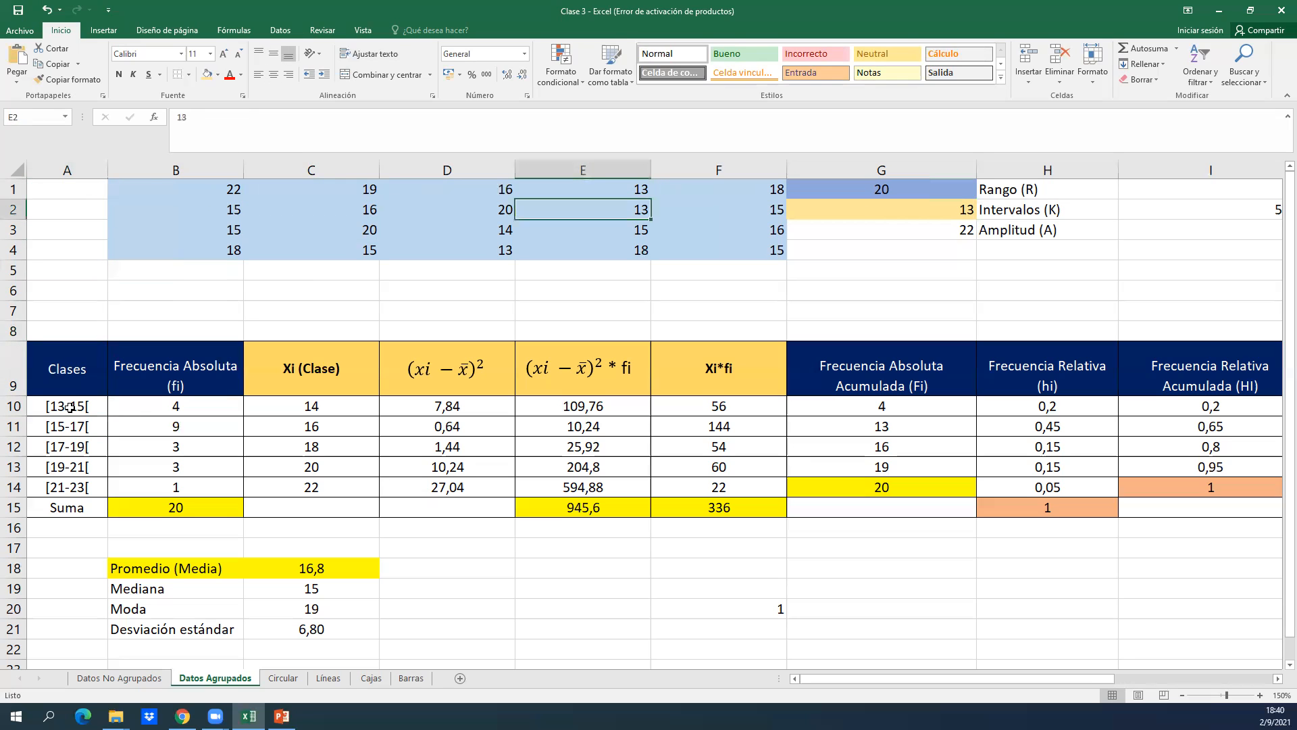
pyautogui.press('Right')
pyautogui.press('Down')
pyautogui.press('Left')
pyautogui.press('Left')
pyautogui.press('Left')
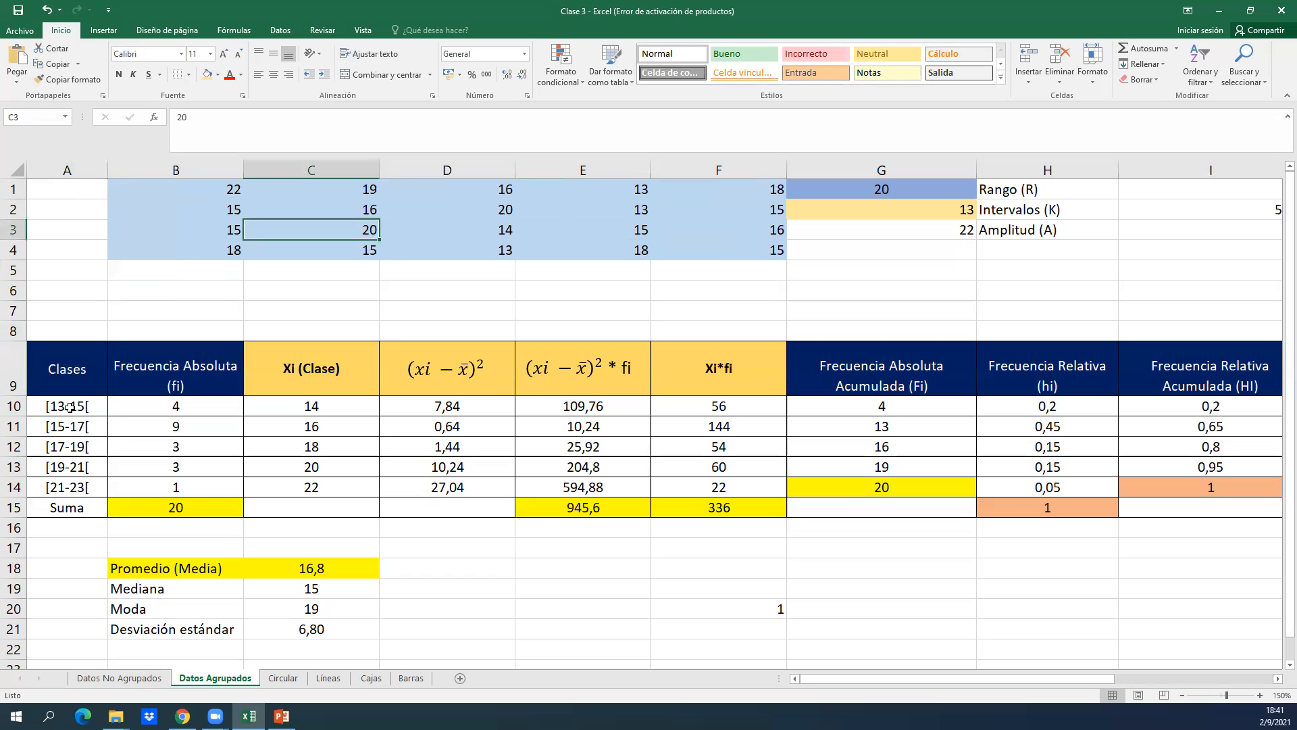
pyautogui.press('Left')
pyautogui.press('Right')
pyautogui.press('Right')
pyautogui.press('Right')
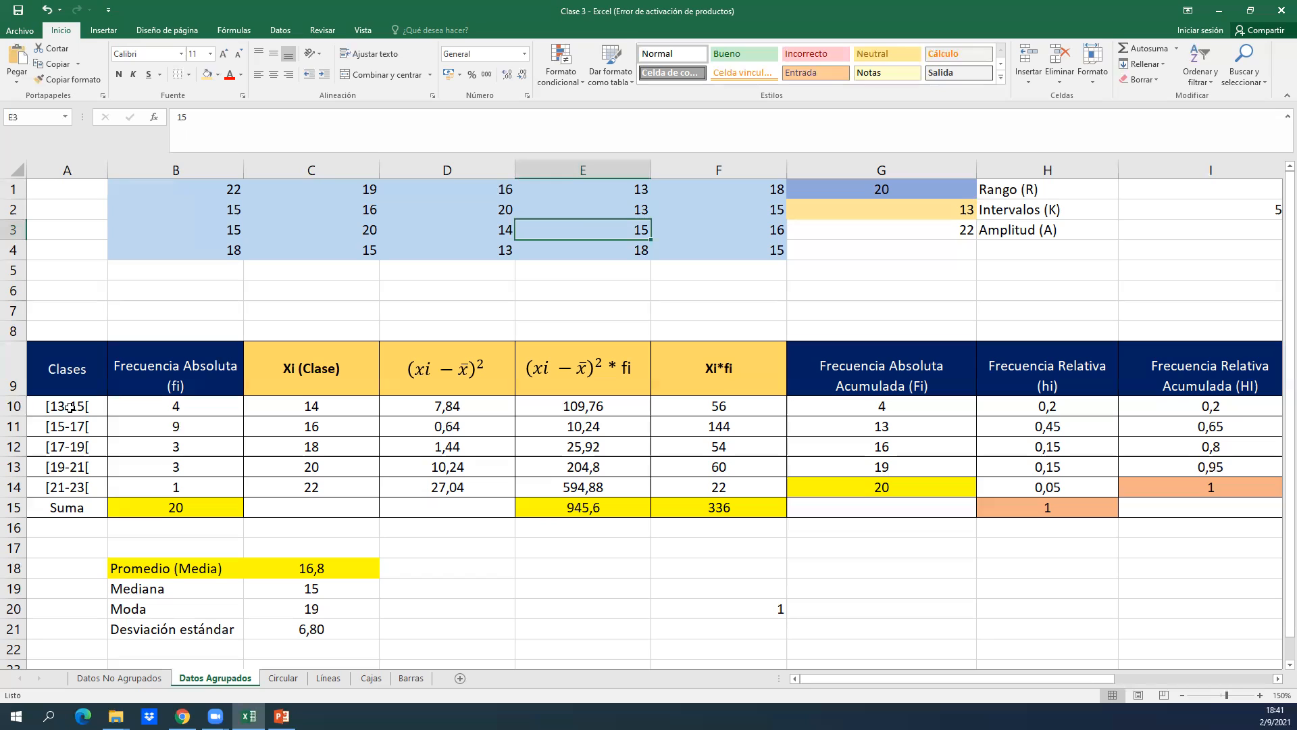
# Recheck the raw values in column E, trace the rest through D4, and relate them to the absolute frequency in B10.
pyautogui.press('Up')
pyautogui.press('Up')
pyautogui.press('Down')
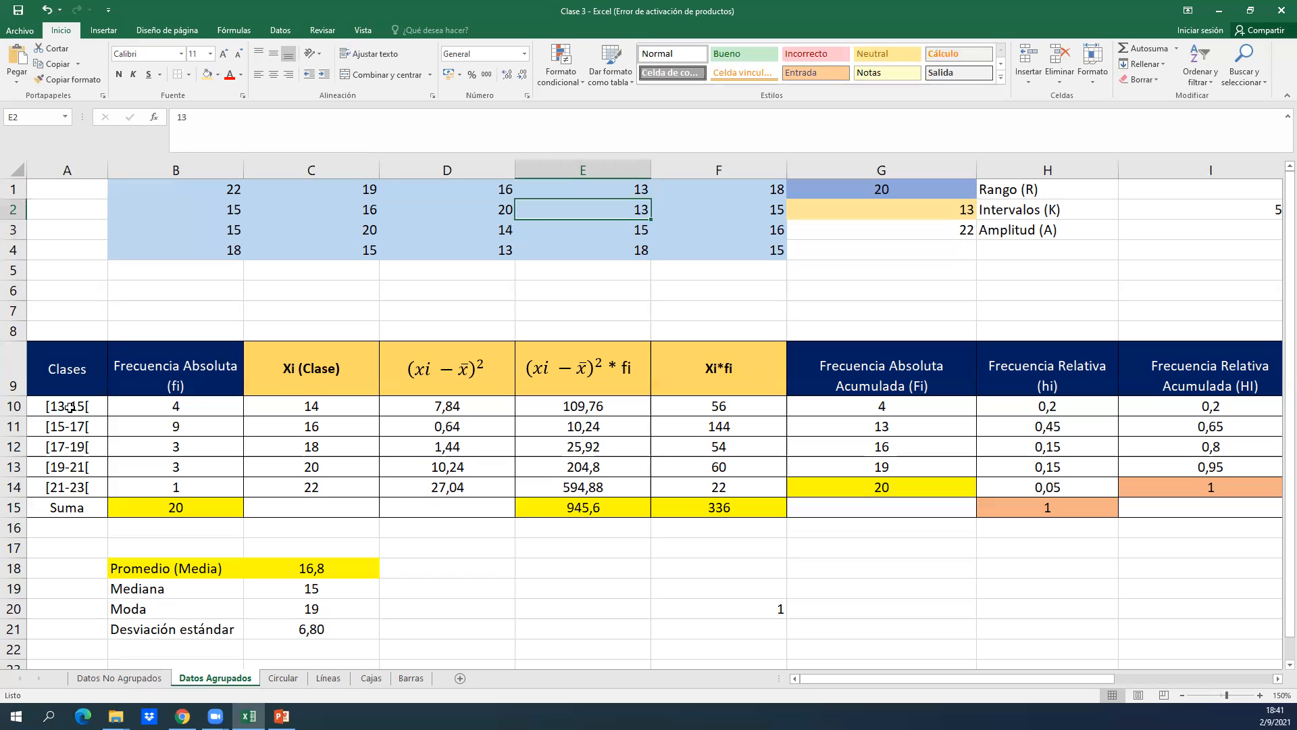
pyautogui.press('Left')
pyautogui.press('Left')
pyautogui.press('Down')
pyautogui.press('Right')
pyautogui.press('Right')
pyautogui.press('Right')
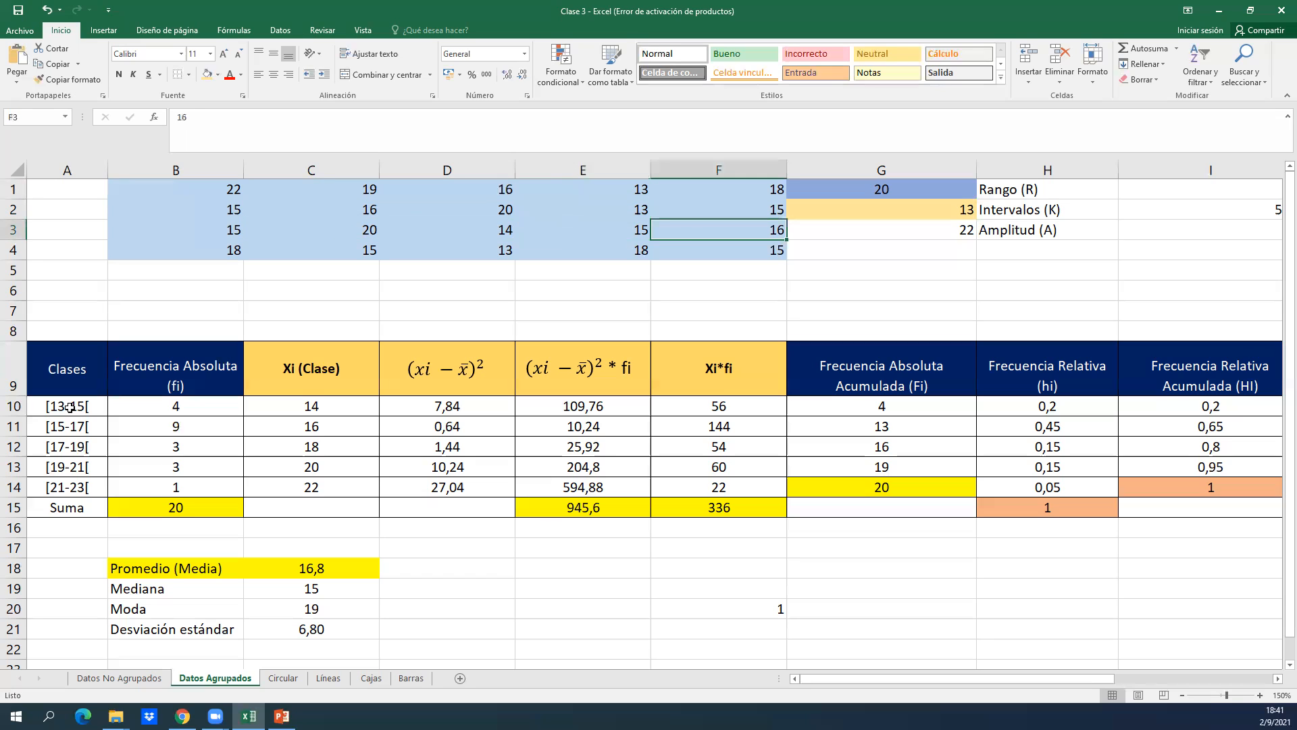
pyautogui.press('Down')
pyautogui.press('Left')
pyautogui.press('Left')
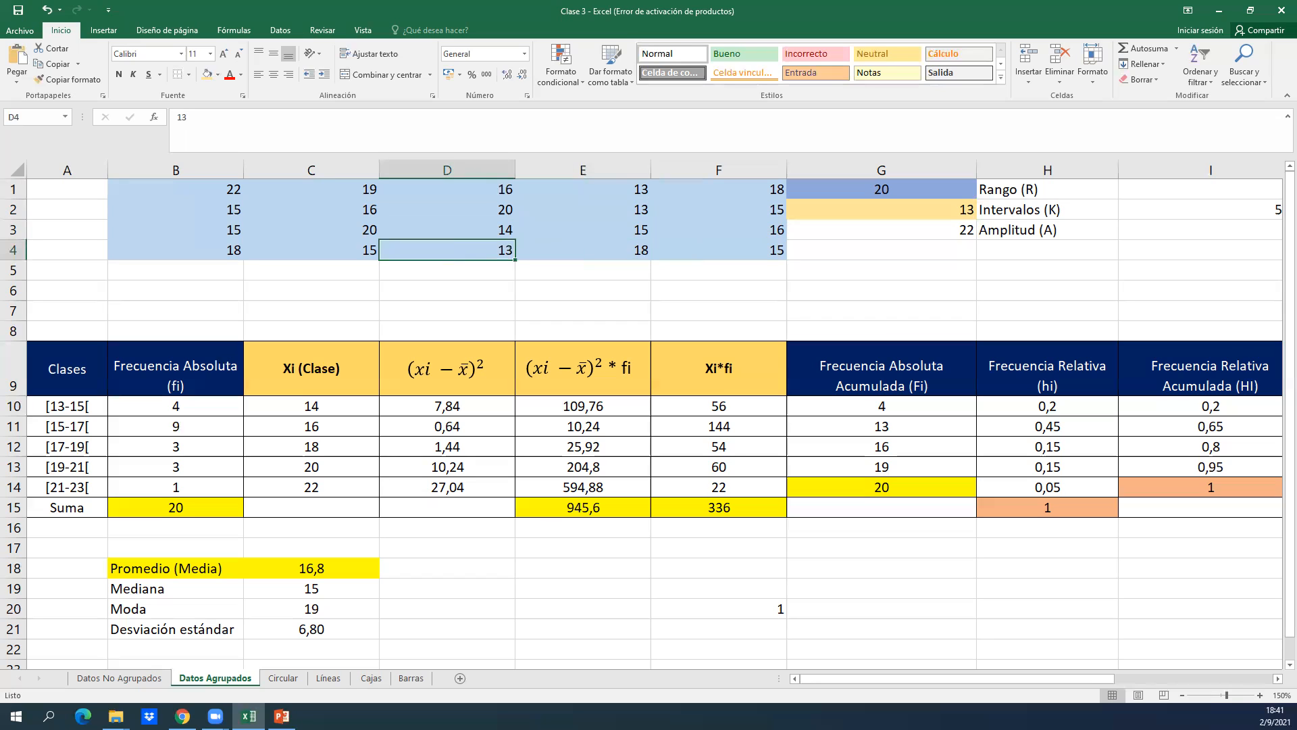
pyautogui.click(148, 406)
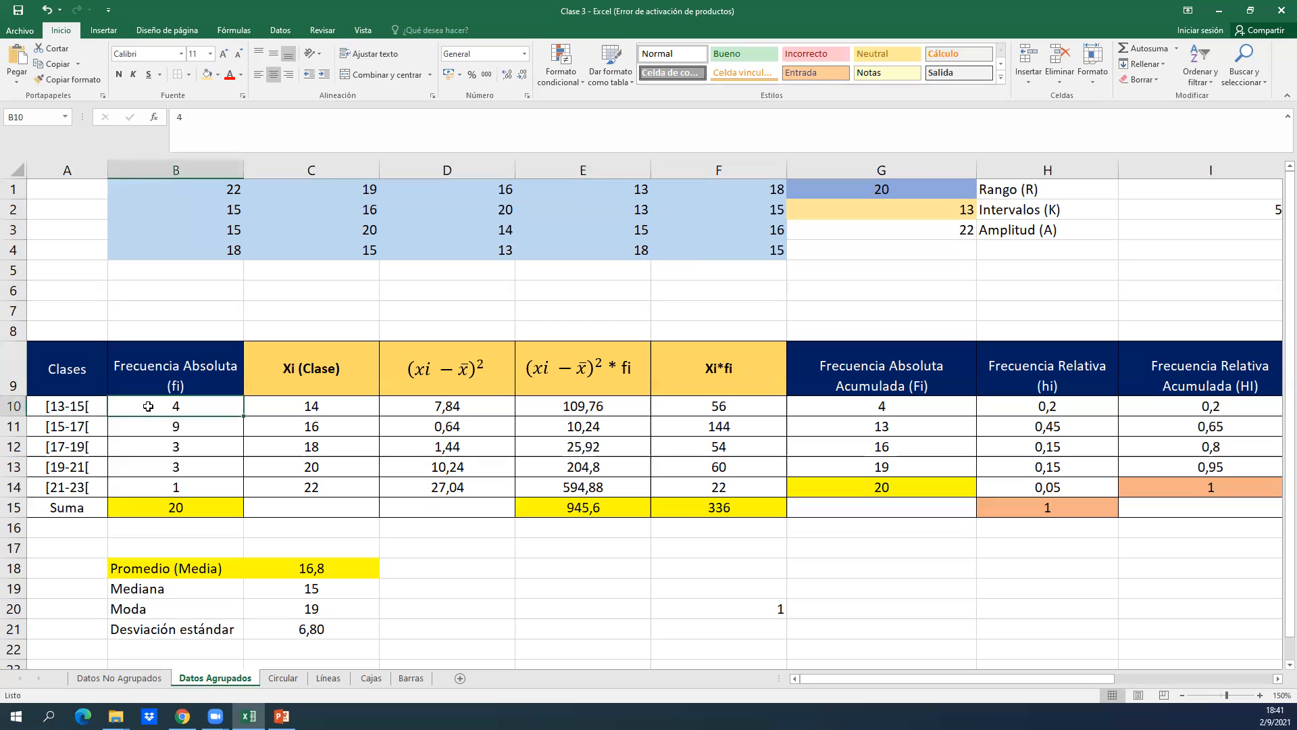
# Open the second class in A11 for editing and highlight its upper limit and closing bracket to examine the notation, leaving the text unedited.
pyautogui.press('Down')
pyautogui.press('Left')
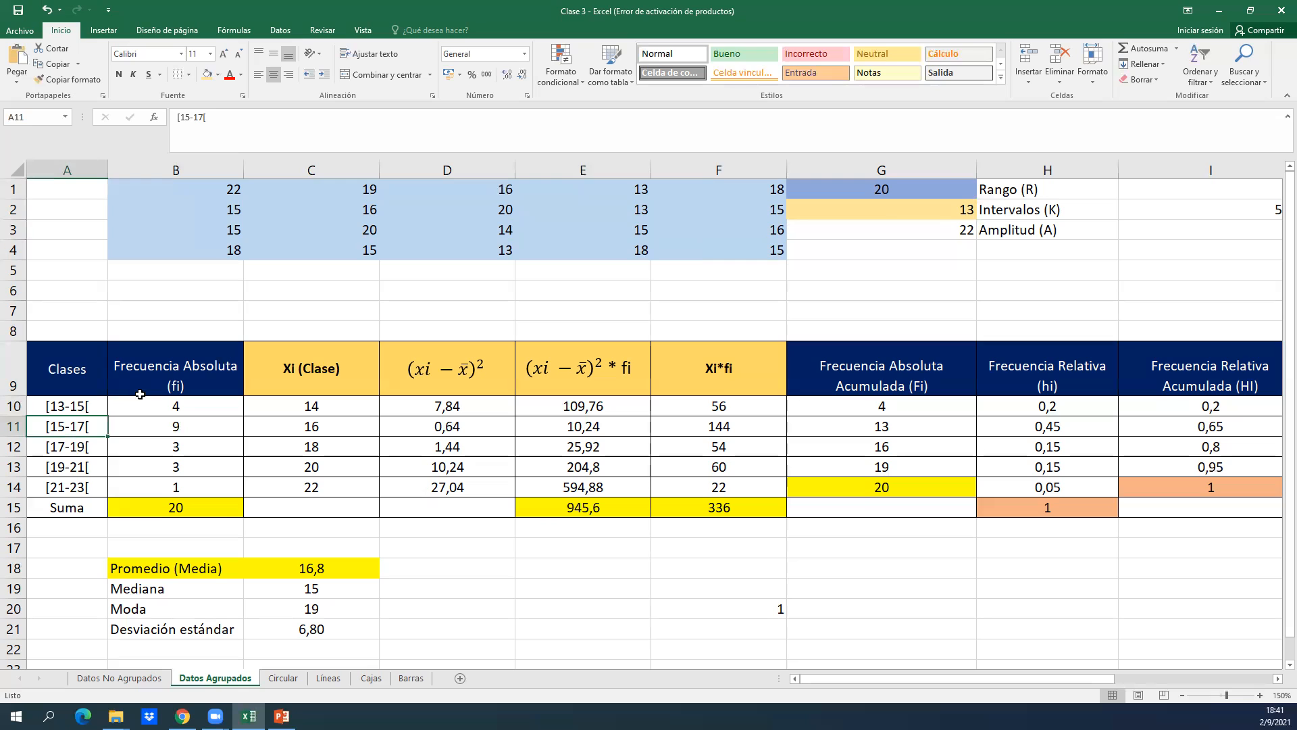
pyautogui.doubleClick(64, 427)
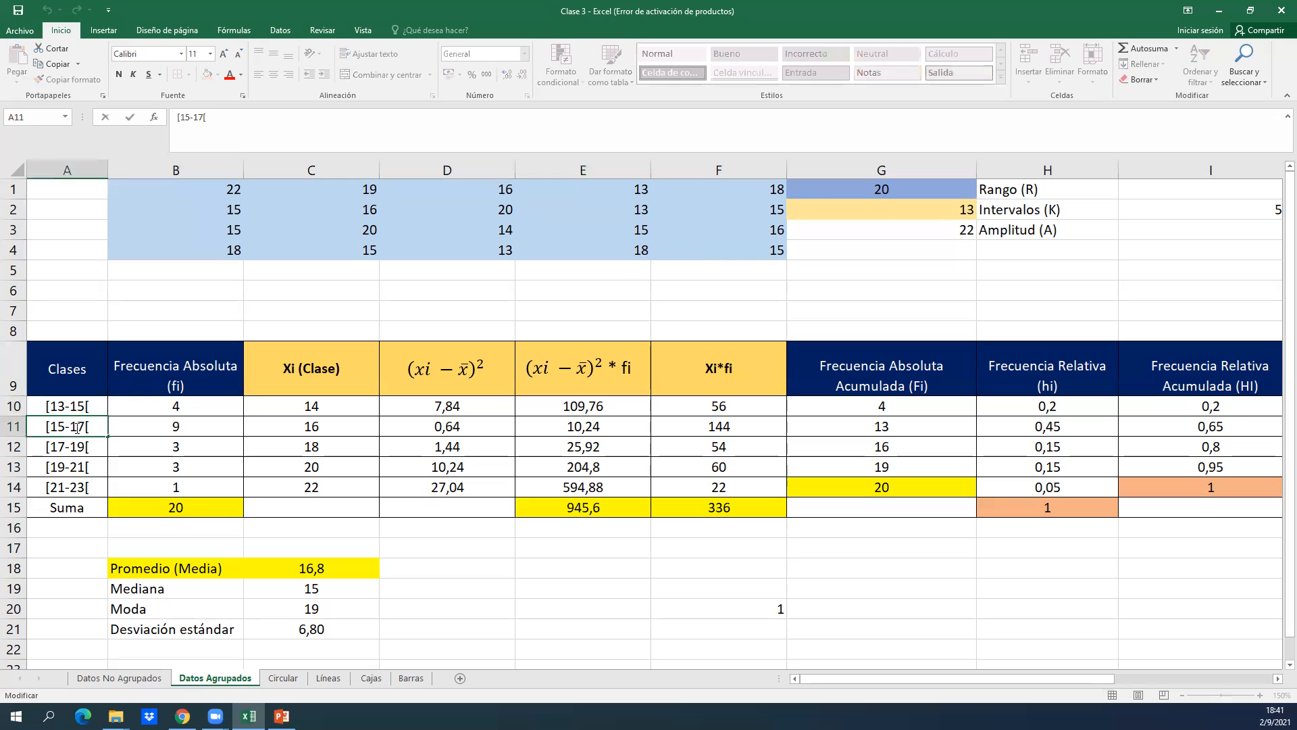
pyautogui.moveTo(71, 427); pyautogui.dragTo(91, 427)
pyautogui.click(176, 438)
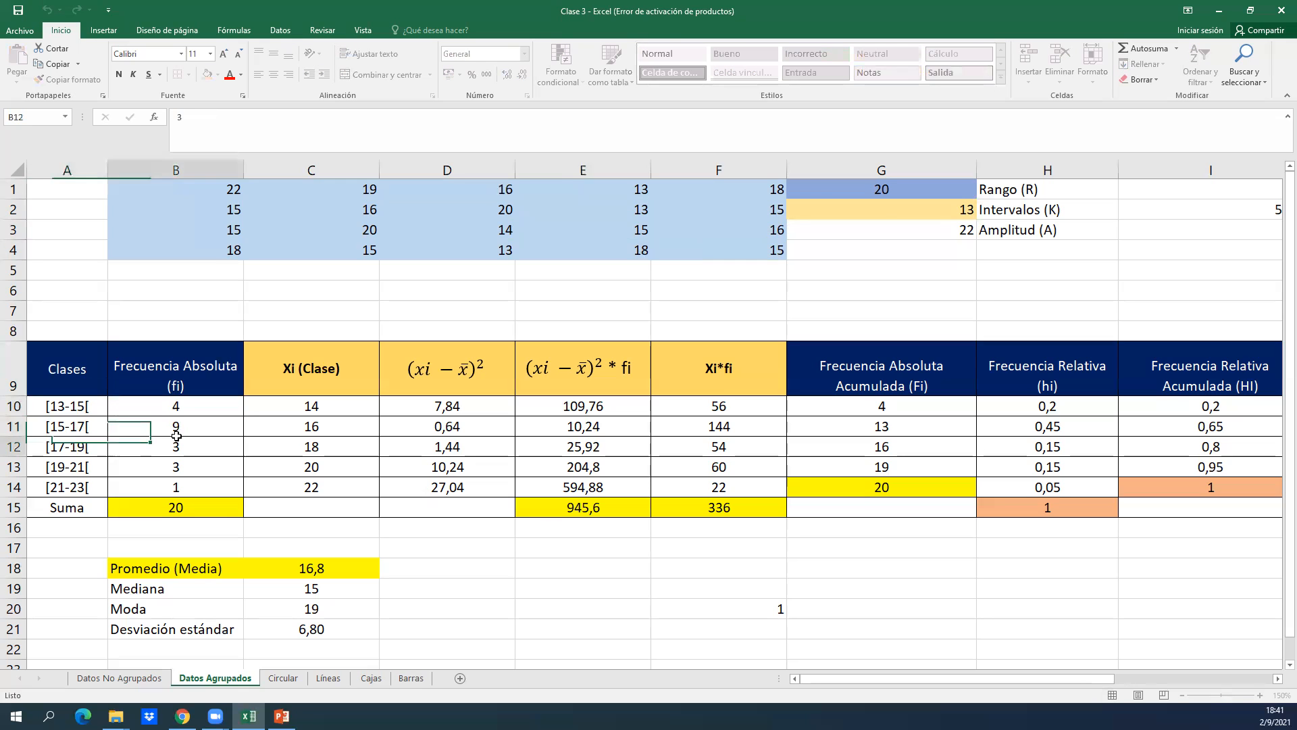
pyautogui.press('Up')
pyautogui.press('Left')
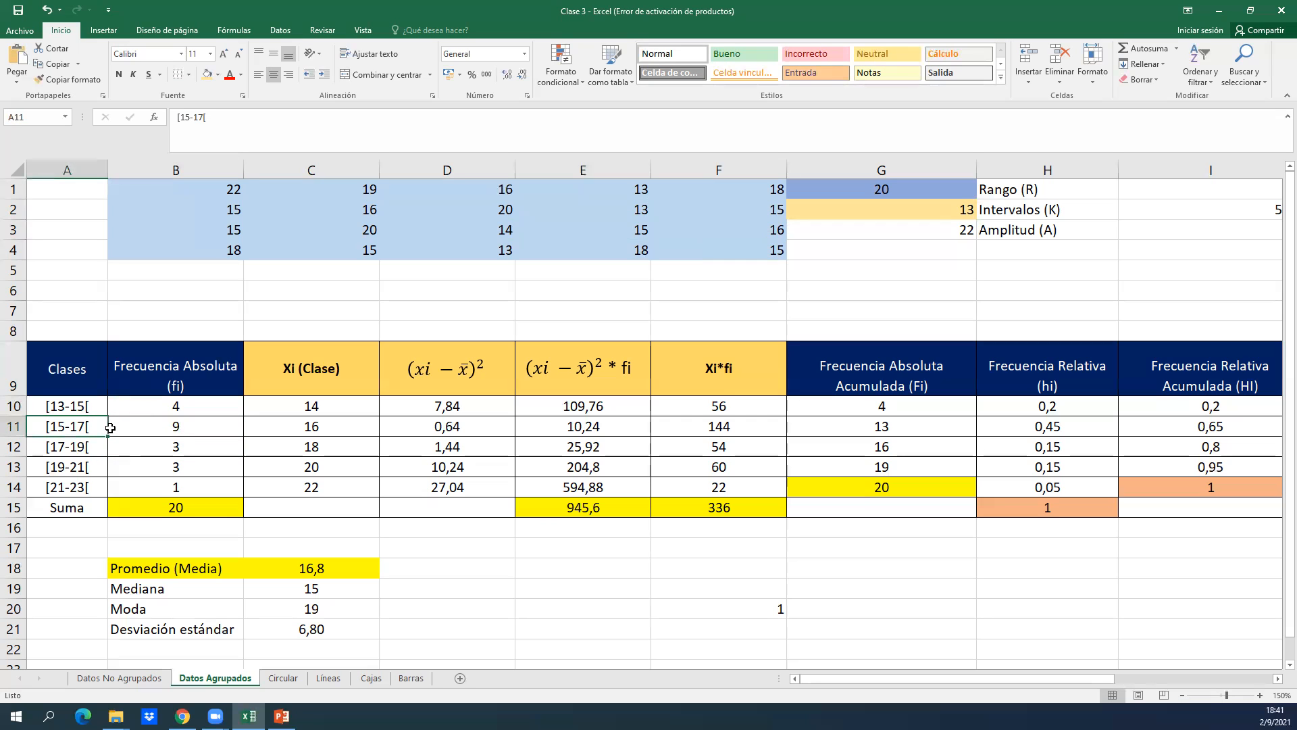
# Select the raw data range B1:F4 and relate it to the absolute frequency of the second class in B11.
pyautogui.moveTo(226, 191); pyautogui.dragTo(777, 252)
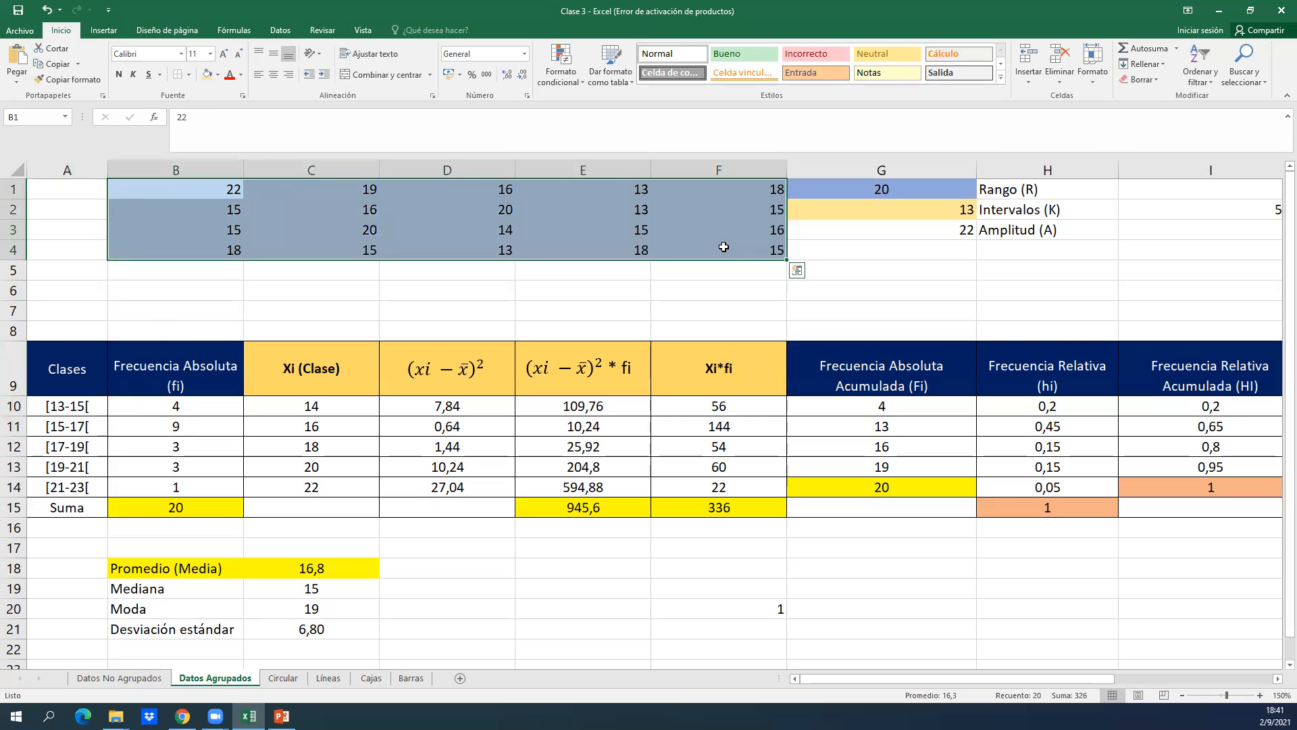
pyautogui.click(116, 415)
pyautogui.click(117, 434)
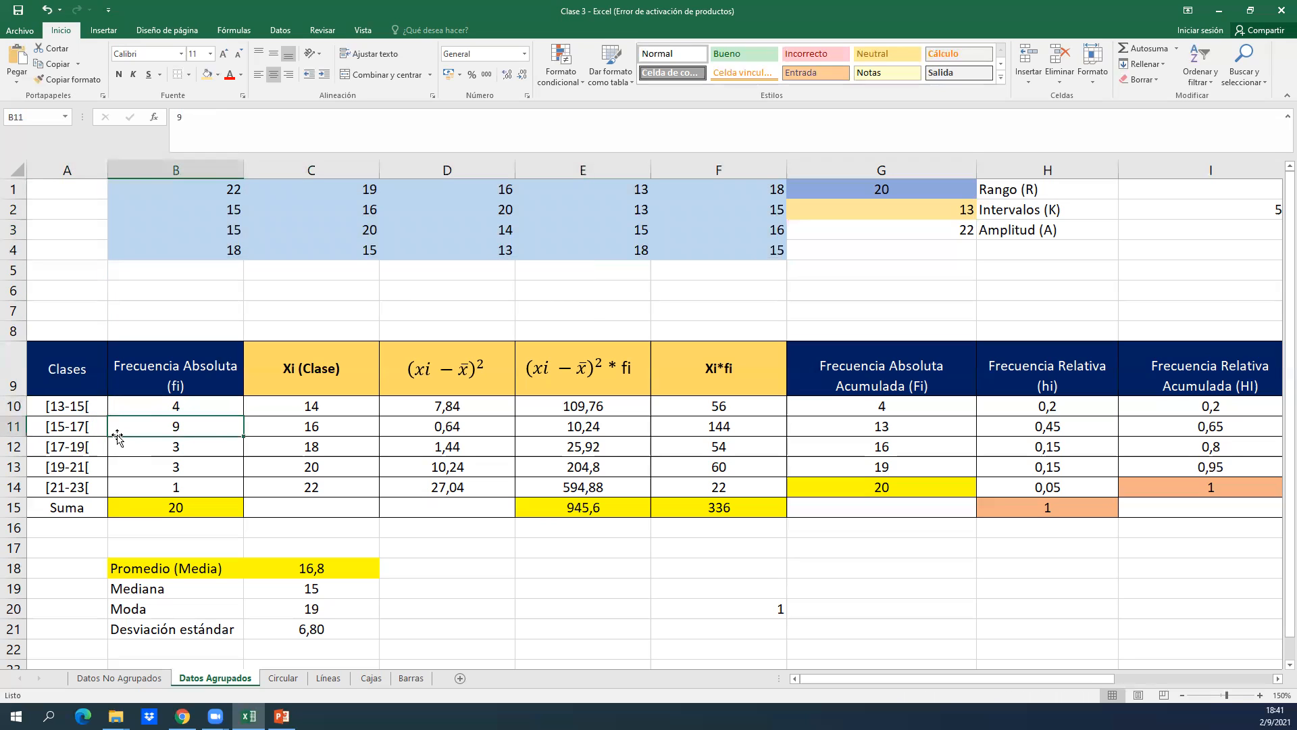
# Review the absolute frequencies of the remaining classes in column B and their sum formula in B15.
pyautogui.press('Down')
pyautogui.press('Down')
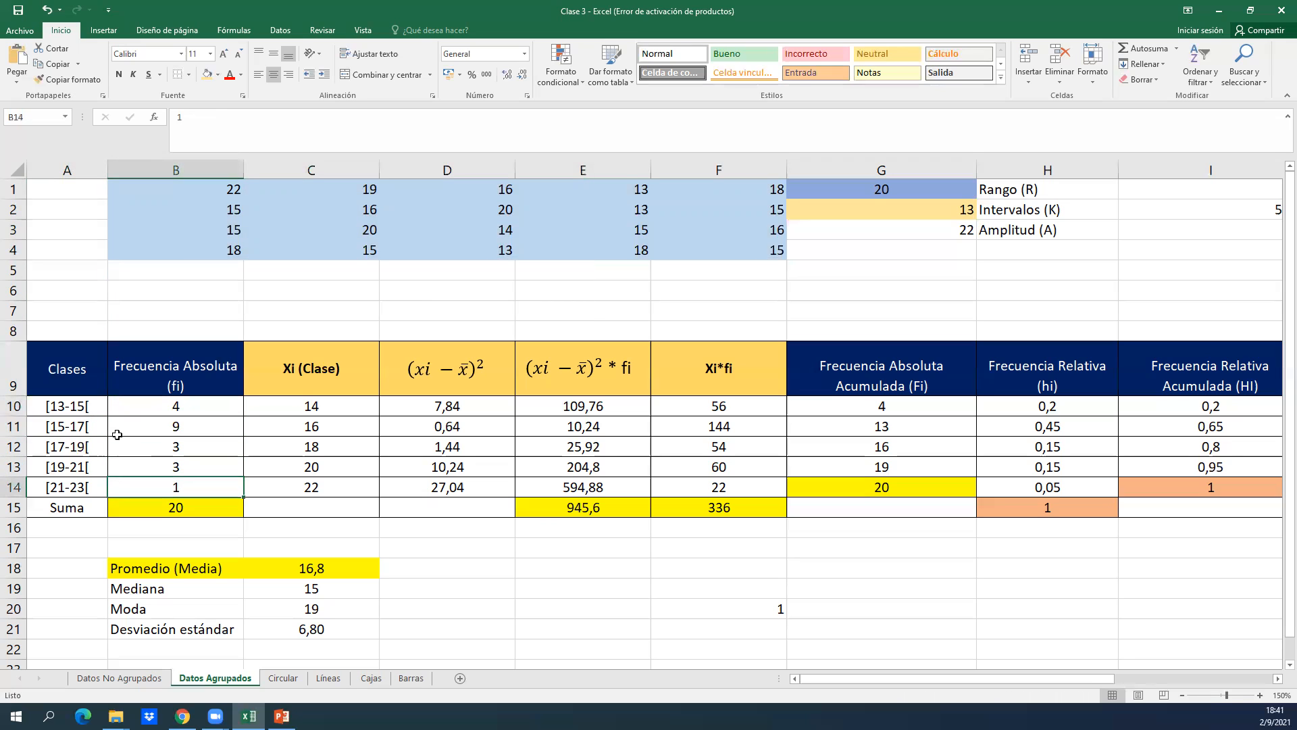
pyautogui.press('Up')
pyautogui.press('Up')
pyautogui.press('Up')
pyautogui.press('Down')
pyautogui.press('Down')
pyautogui.press('Down')
pyautogui.press('Down')
pyautogui.press('Down')
pyautogui.press('Down')
pyautogui.press('Down')
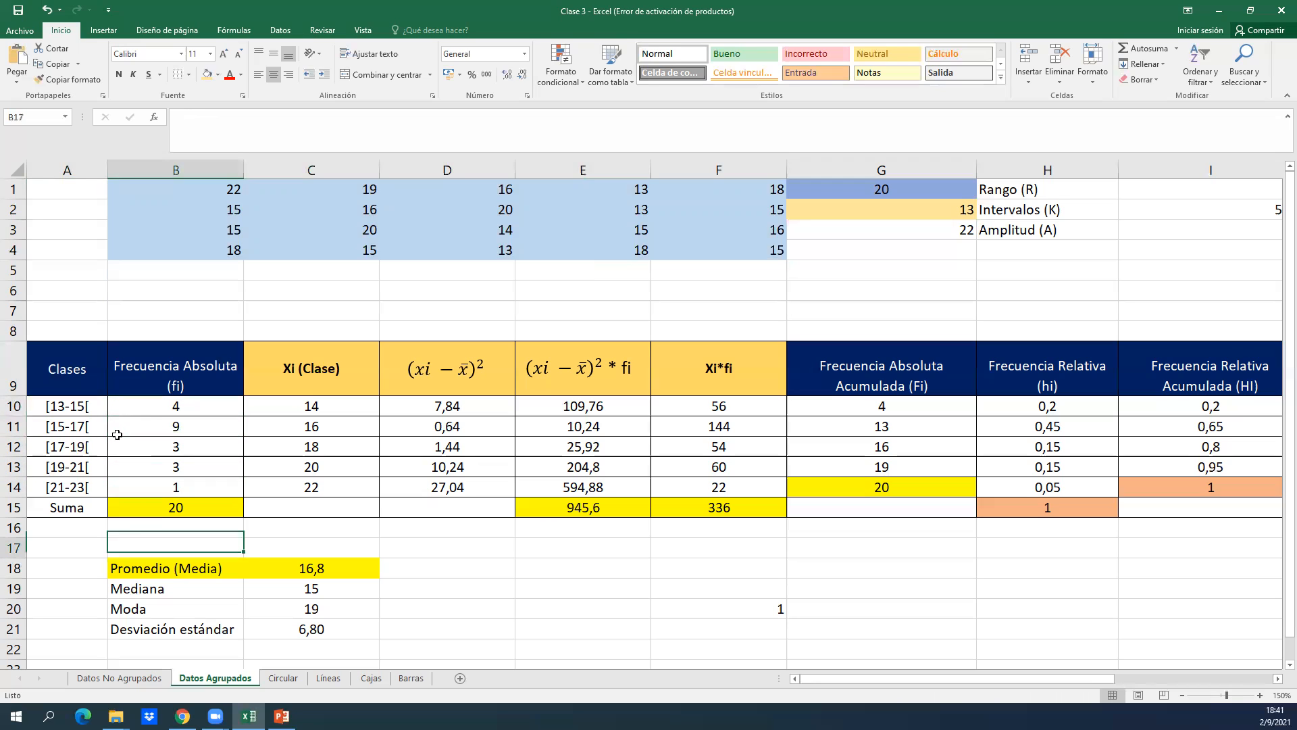
pyautogui.press('Up')
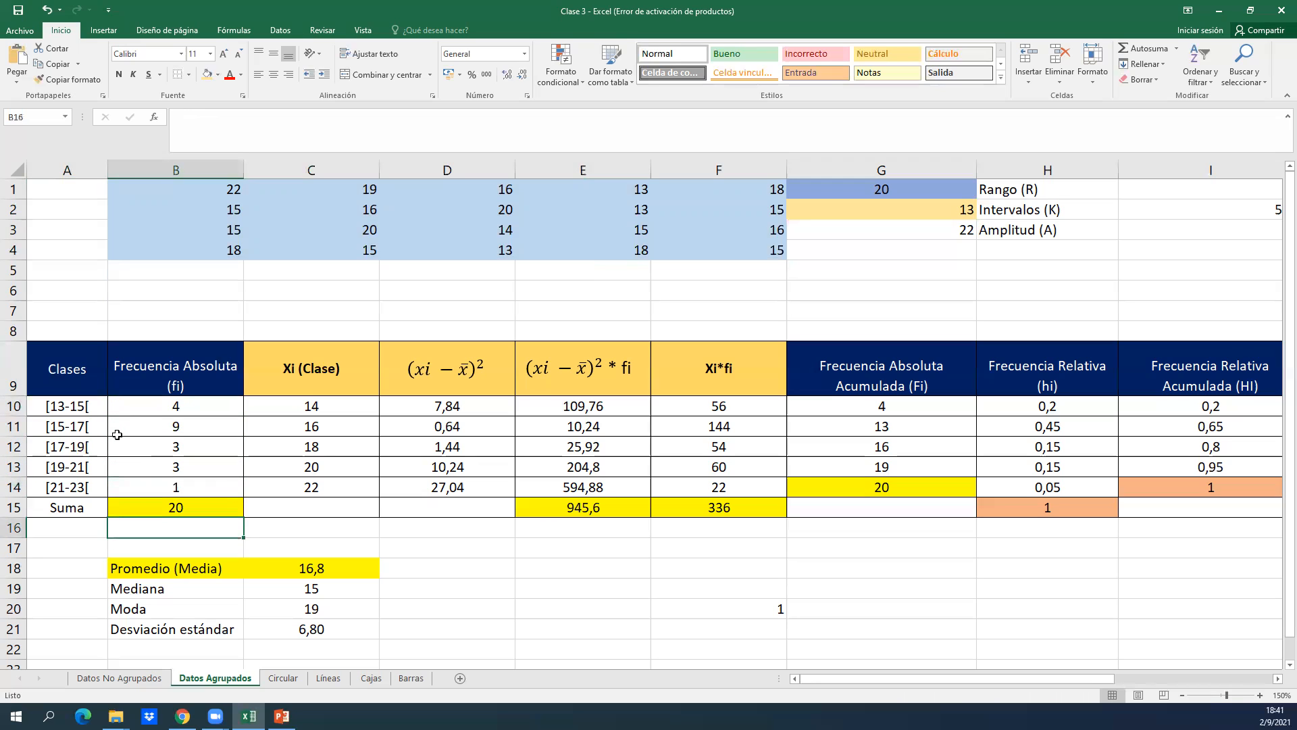
pyautogui.press('Up')
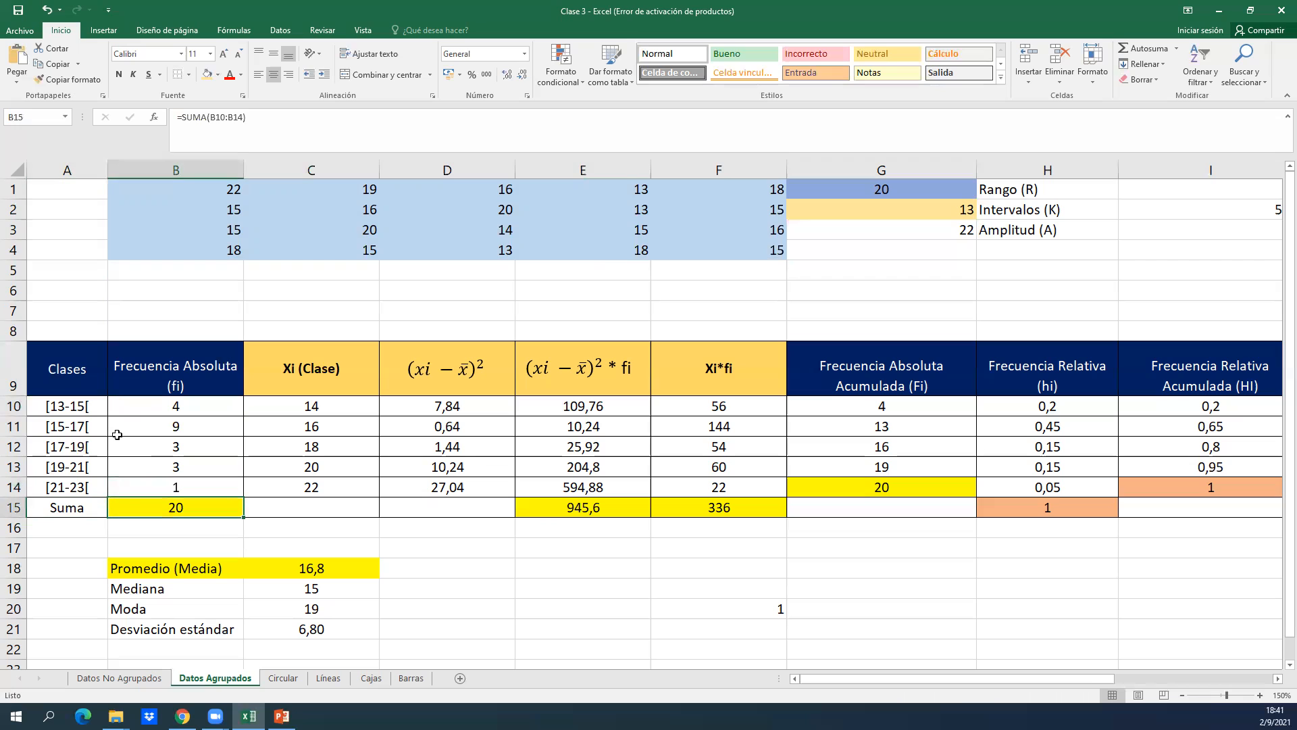
pyautogui.press('Up')
pyautogui.press('Up')
pyautogui.press('Up')
pyautogui.press('Up')
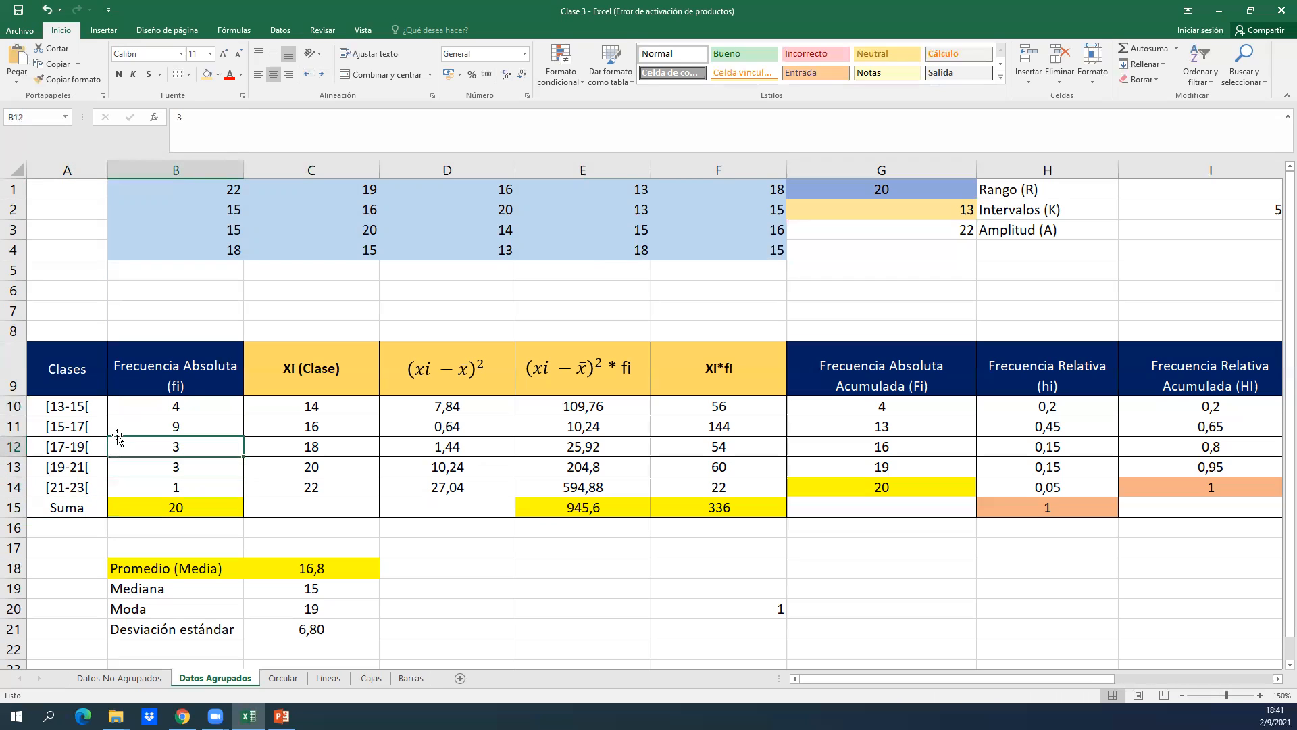
pyautogui.press('Down')
pyautogui.press('Down')
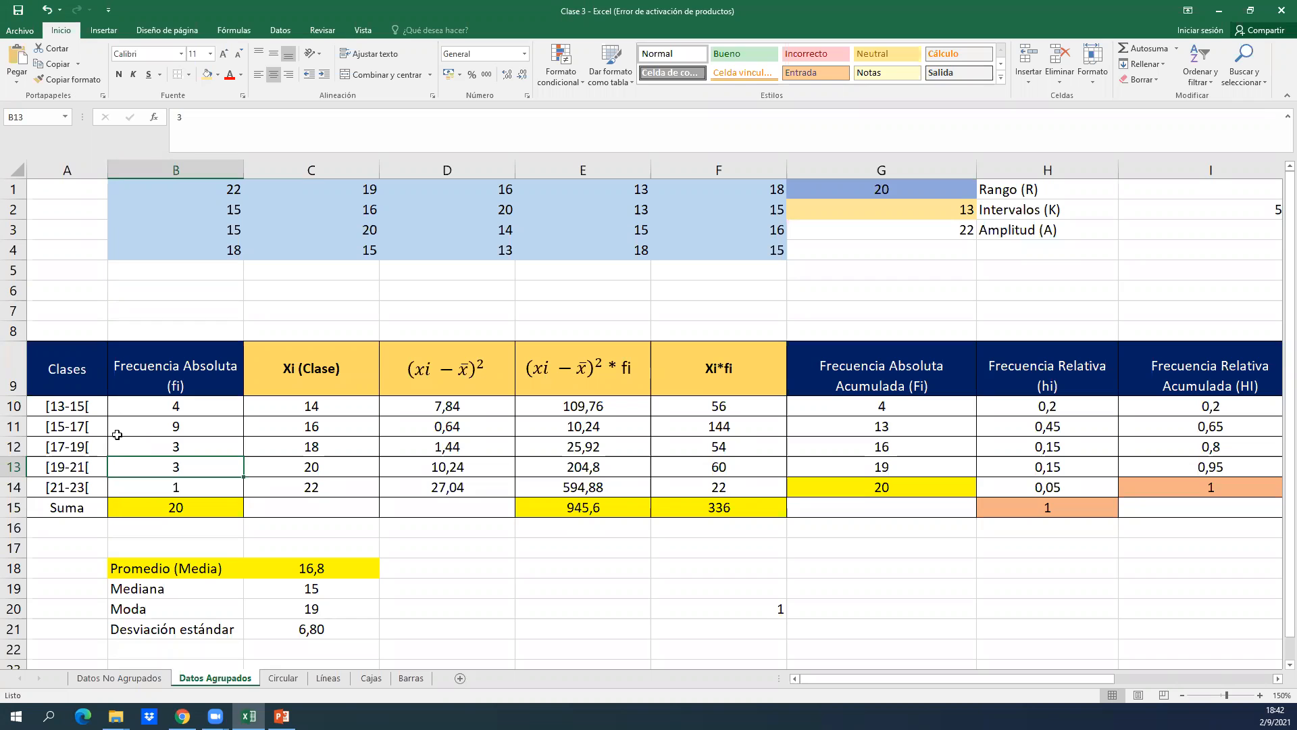
# Examine the Xi (Clase) heading and the squared deviation in D11, and compare the first class's frequency with the raw data in row 1.
pyautogui.click(309, 379)
pyautogui.click(433, 430)
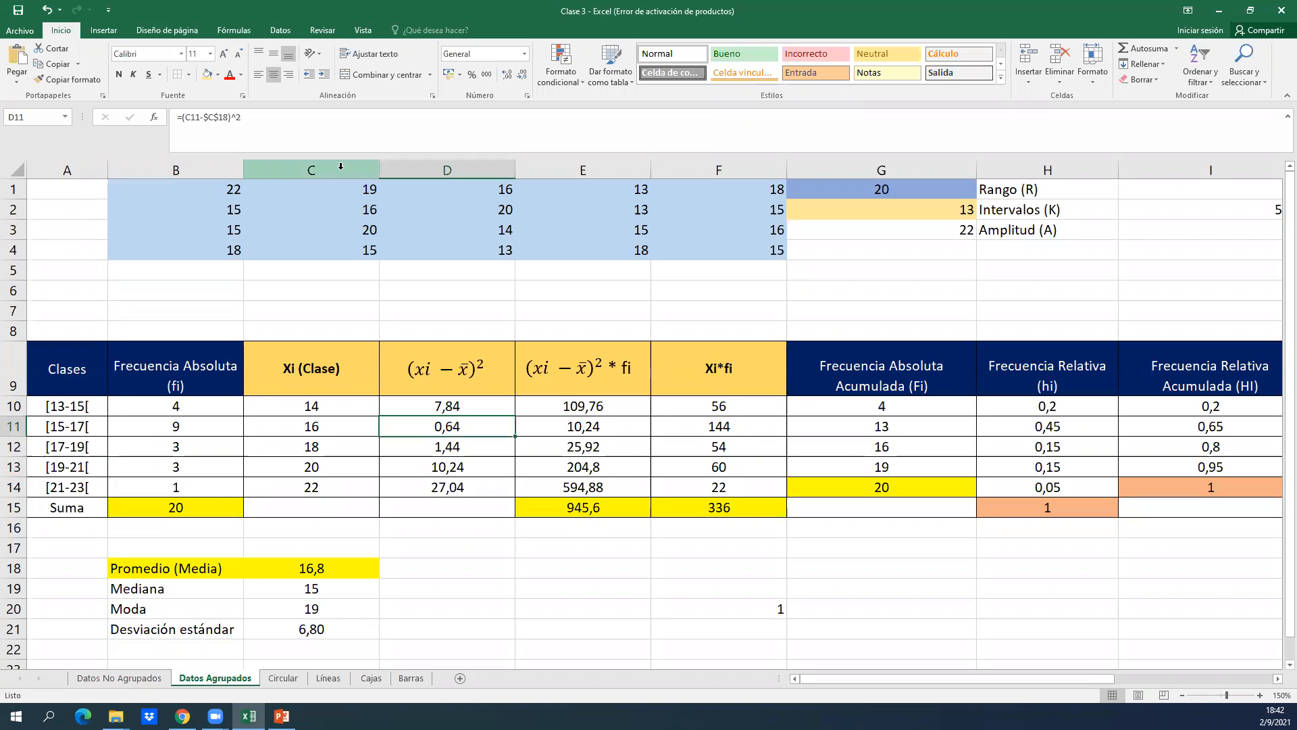
pyautogui.click(200, 424)
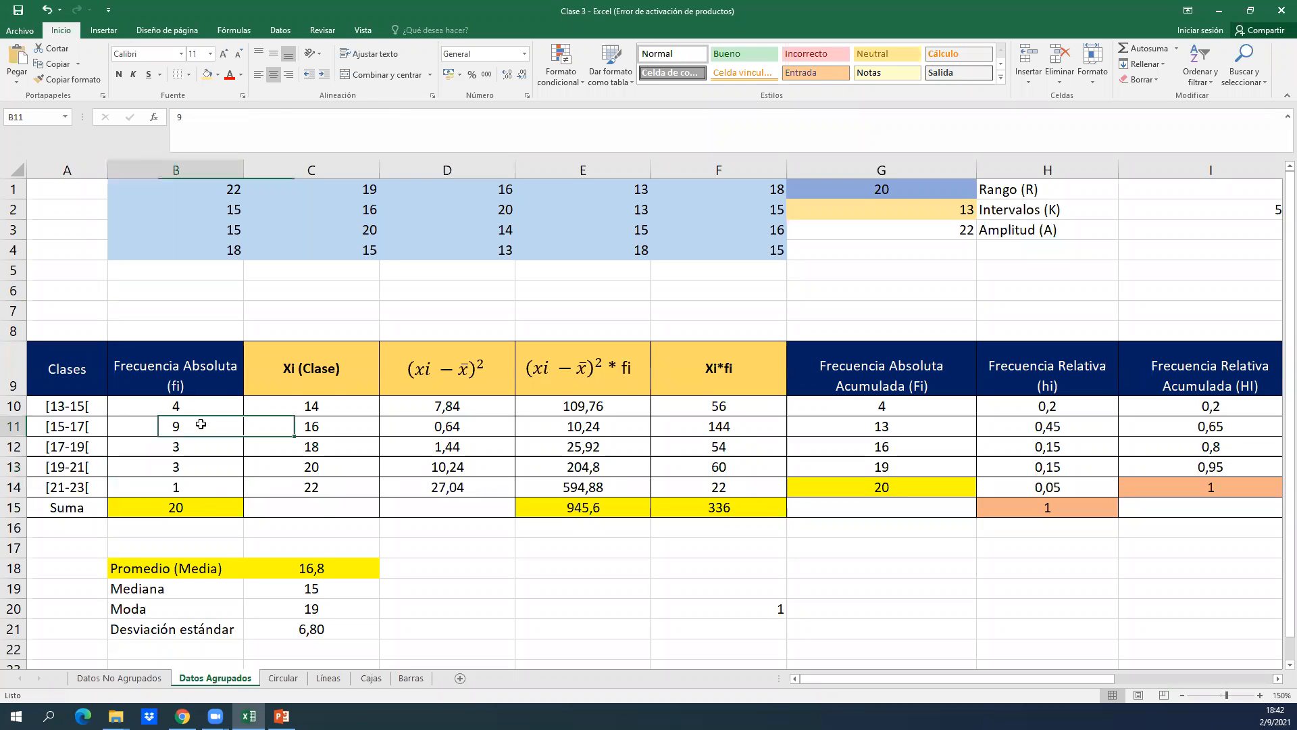
pyautogui.press('Up')
pyautogui.press('Left')
pyautogui.press('Right')
pyautogui.press('Left')
pyautogui.press('Right')
pyautogui.hotkey('ctrl', 'Up')
pyautogui.hotkey('ctrl', 'Up')
pyautogui.hotkey('ctrl', 'Up')
pyautogui.press('Right')
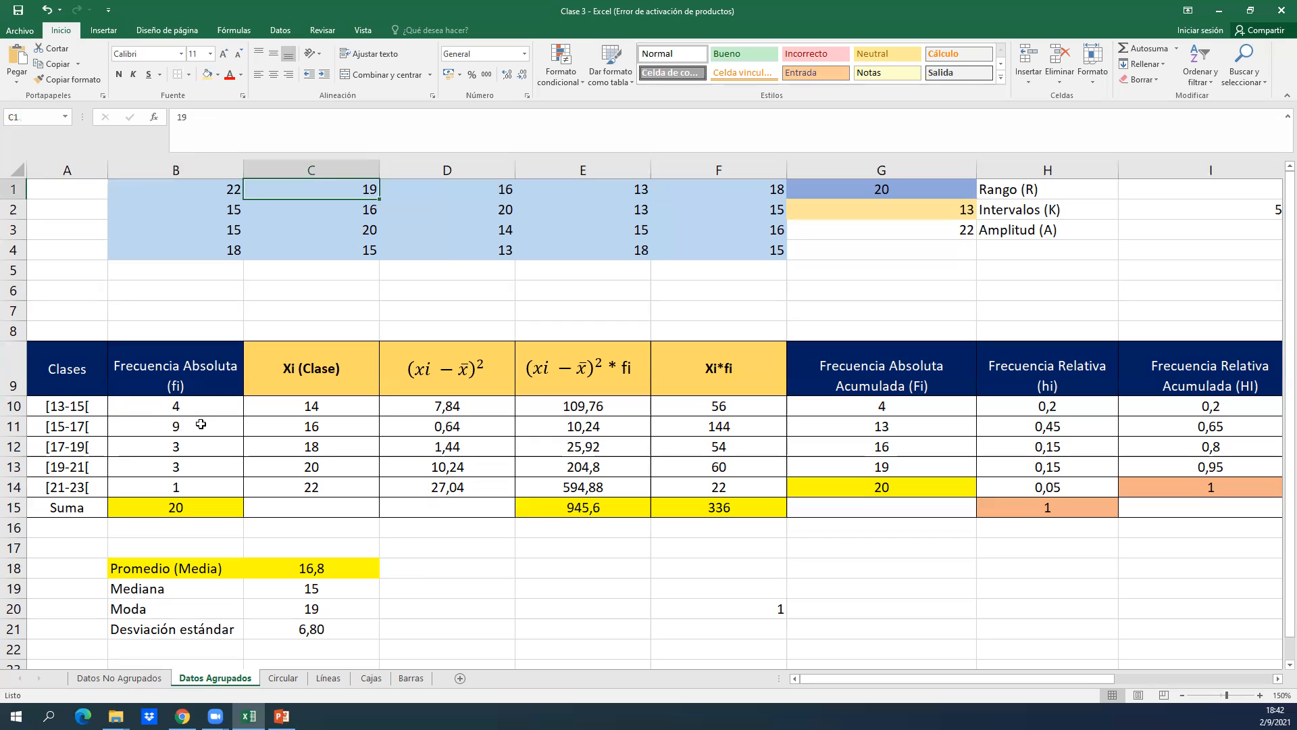
pyautogui.press('Left')
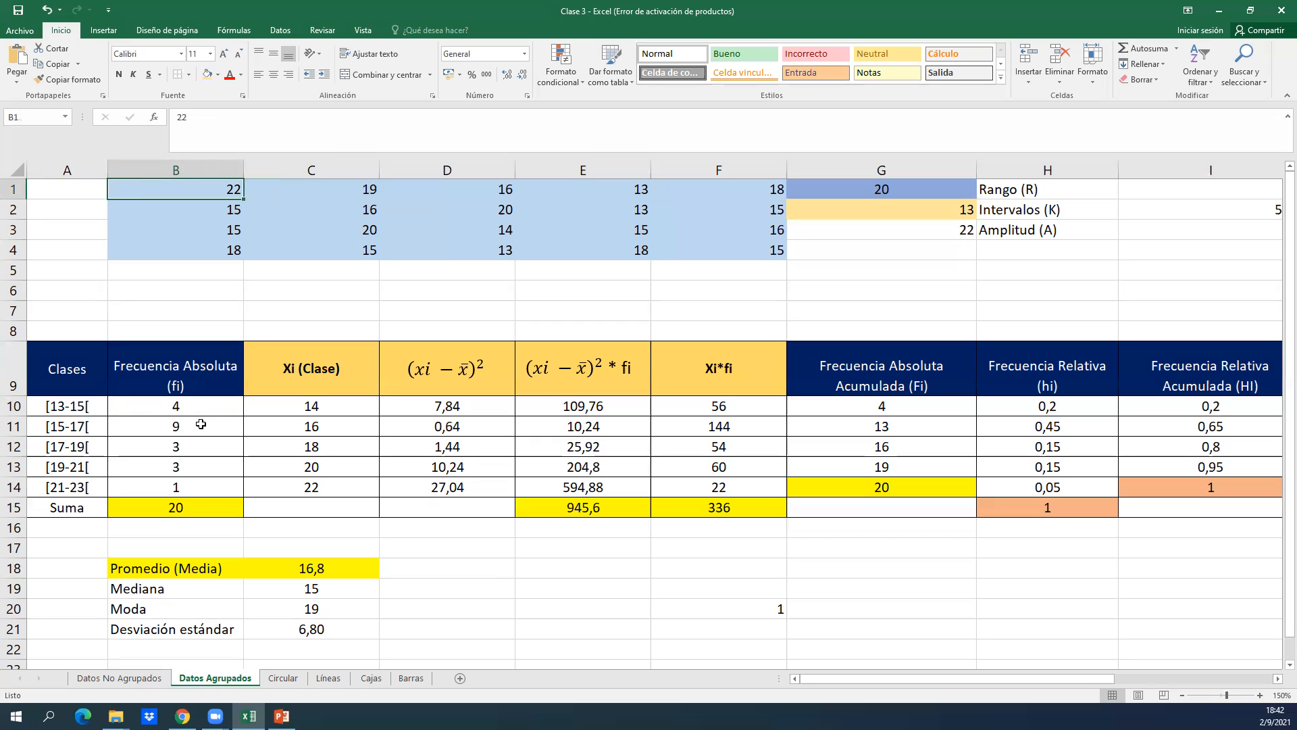
# Hide columns C to F so the absolute frequency and cumulative frequency columns sit side by side.
pyautogui.click(334, 398)
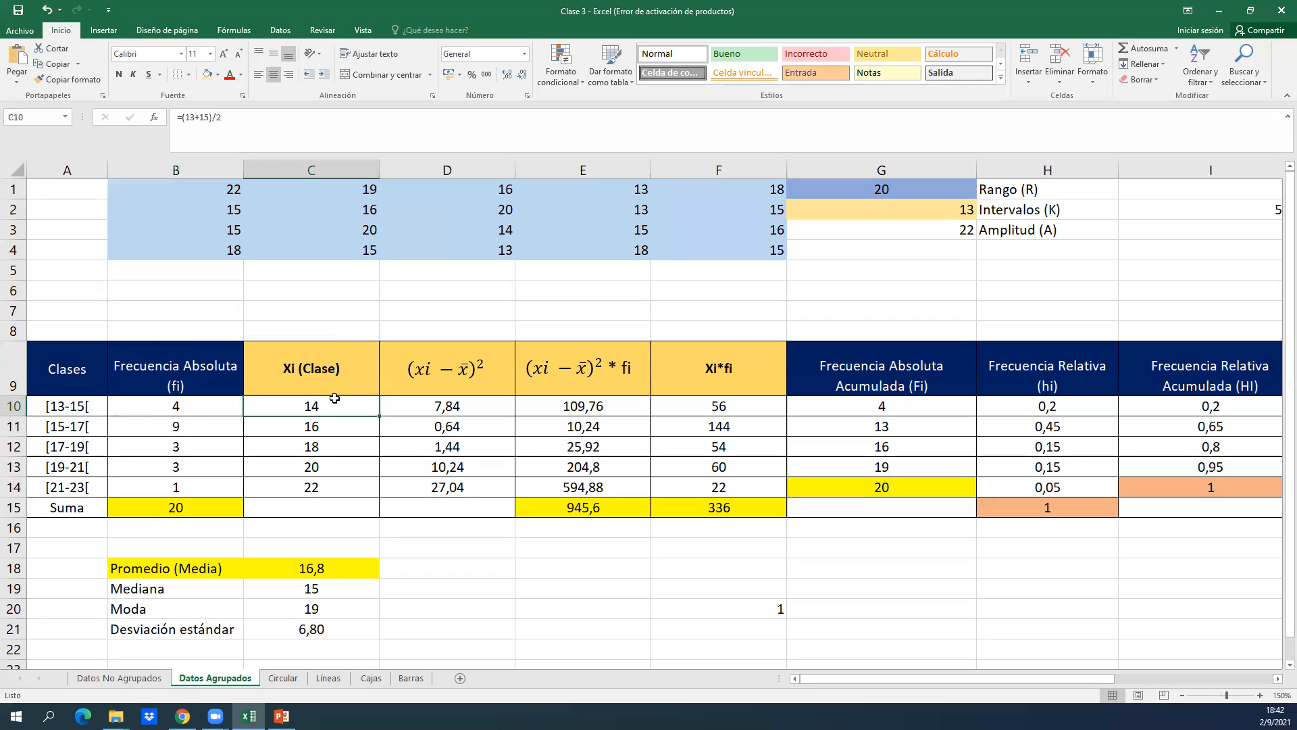
pyautogui.click(349, 291)
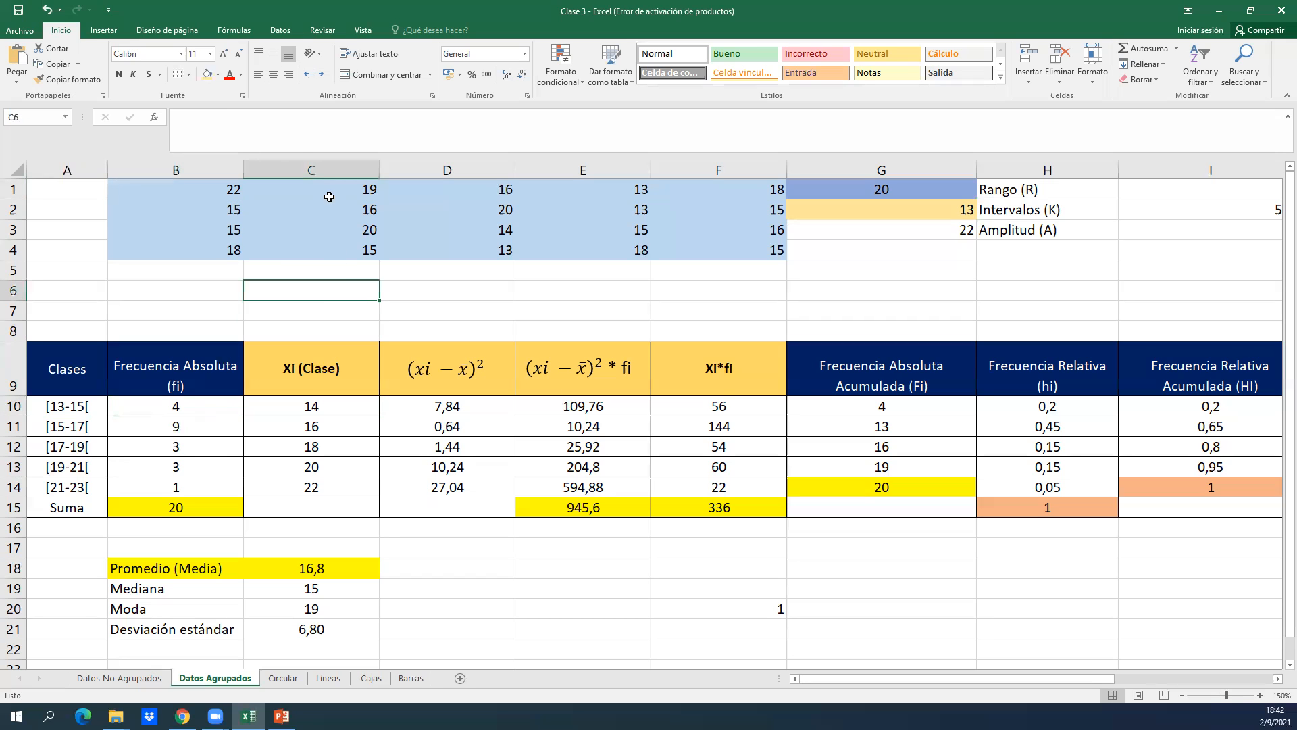
pyautogui.moveTo(353, 167); pyautogui.dragTo(770, 201)
pyautogui.rightClick(769, 175)
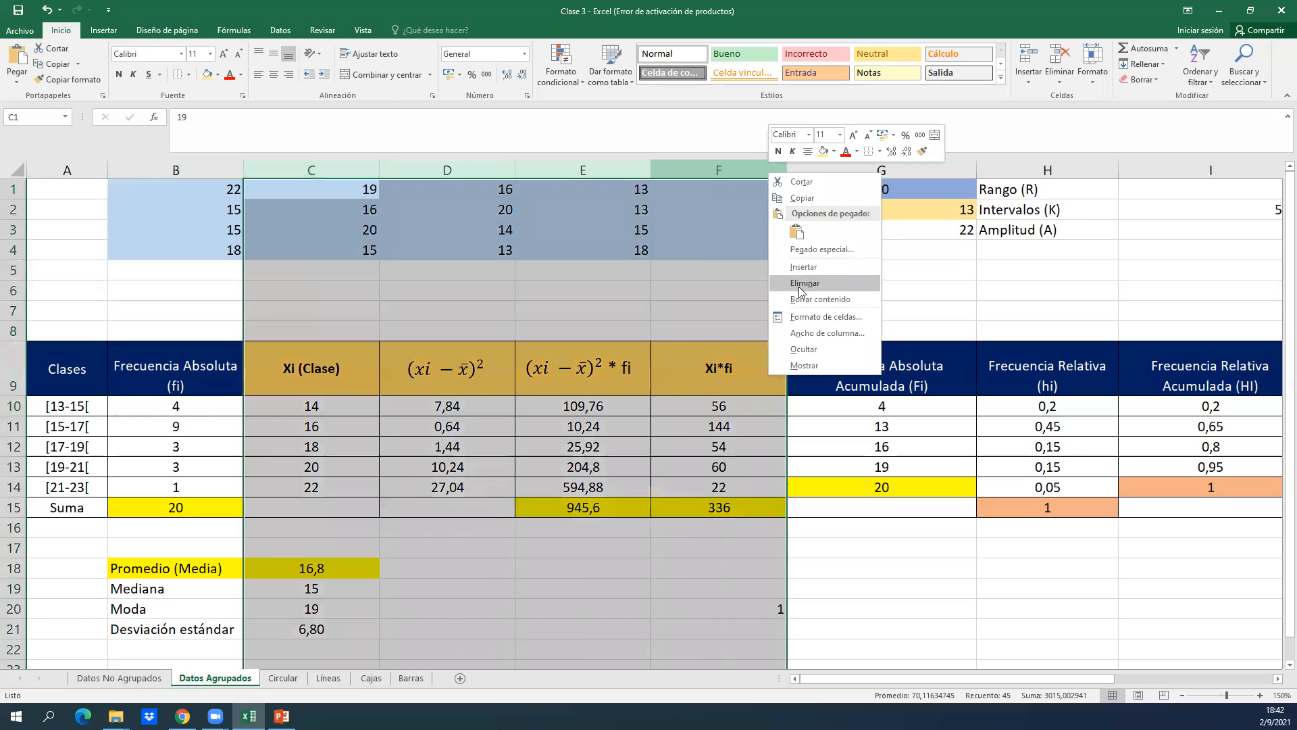
pyautogui.click(817, 347)
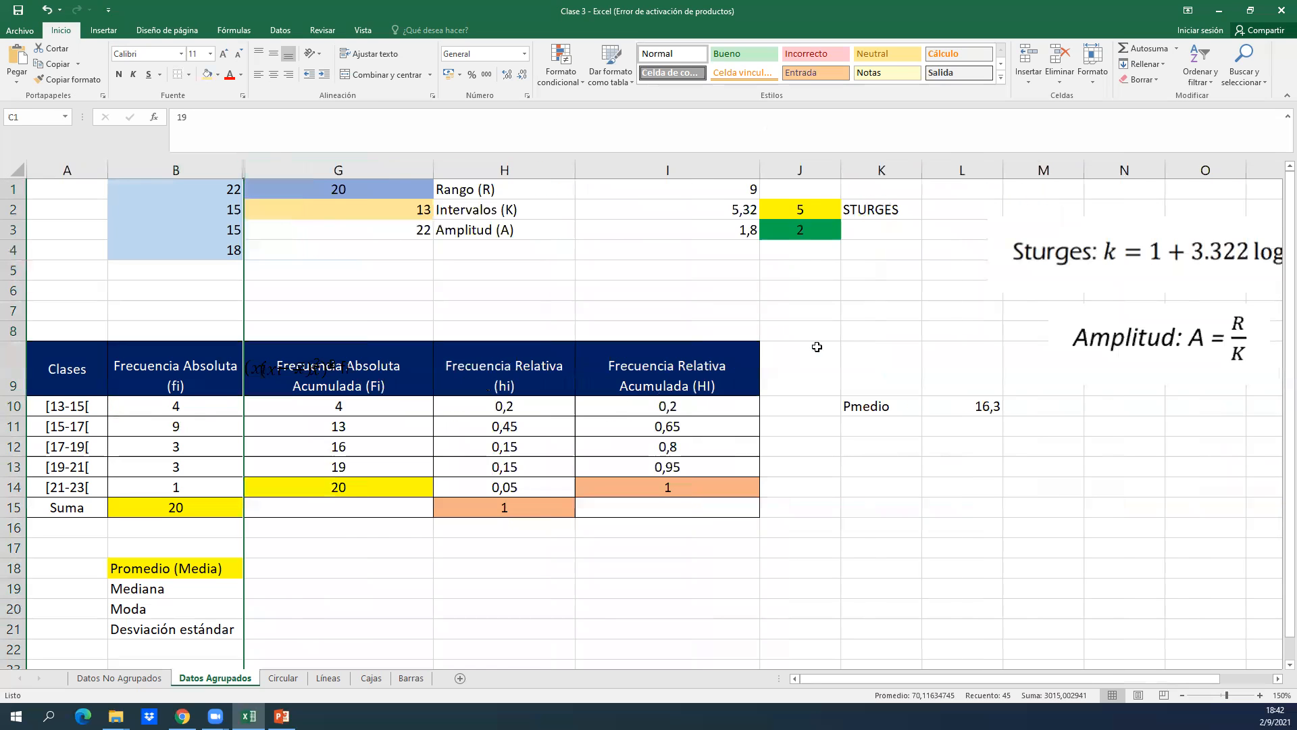
# Move the two overlapping equation text boxes off the column G heading, placing (xi − x̄)² * fi in row 8 and (xi − x̄)² in row 7.
pyautogui.click(294, 363)
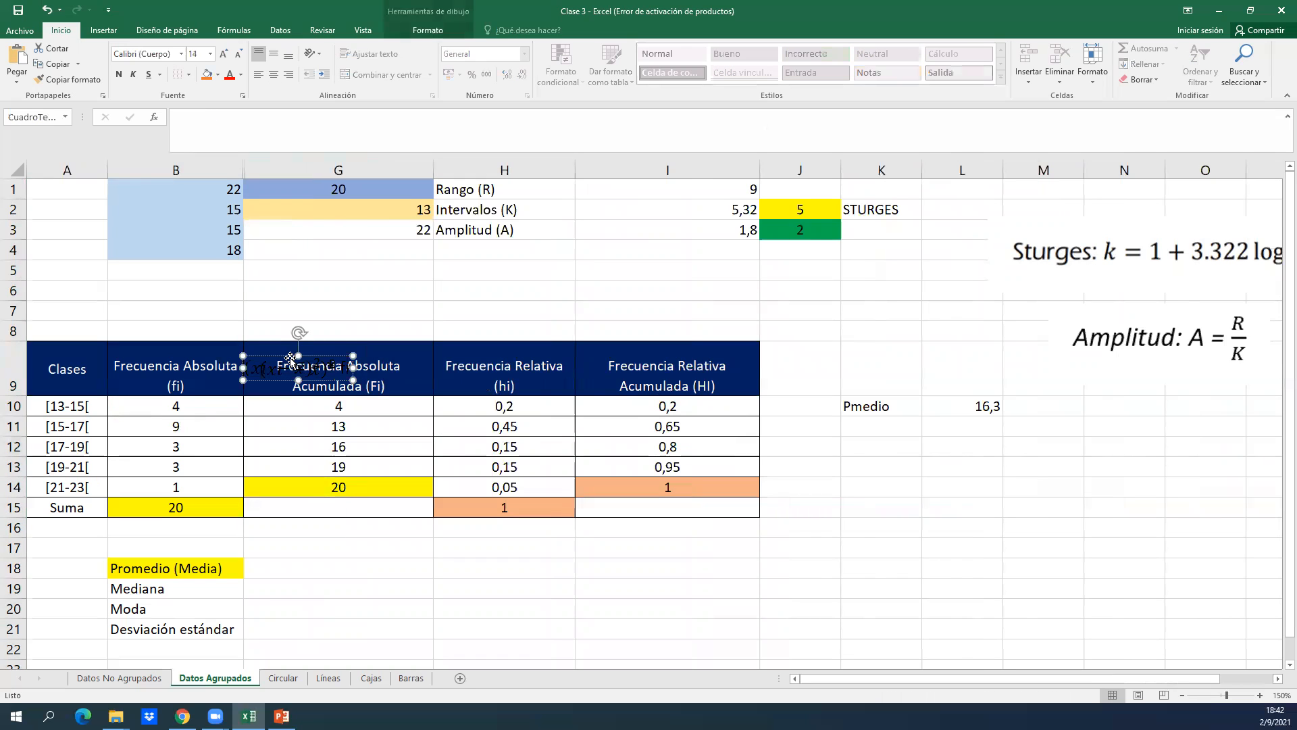
pyautogui.doubleClick(290, 359)
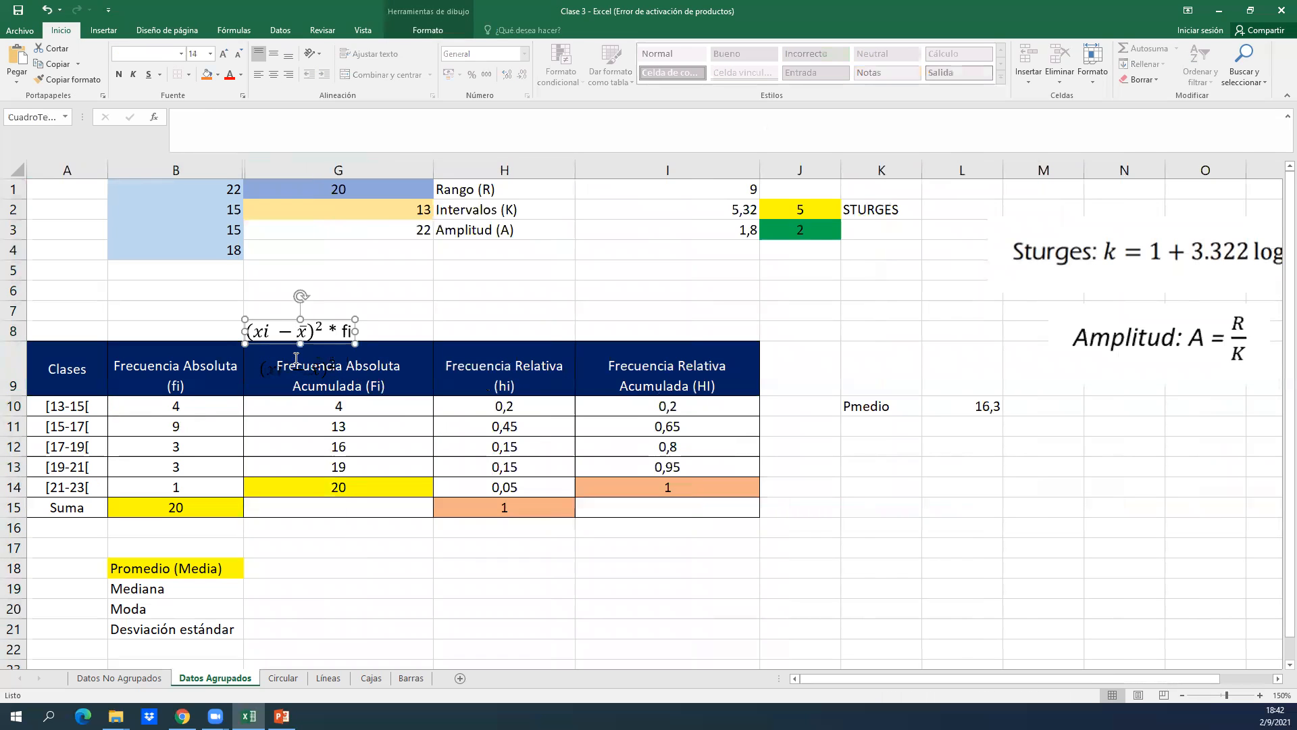
pyautogui.moveTo(277, 358); pyautogui.dragTo(279, 302)
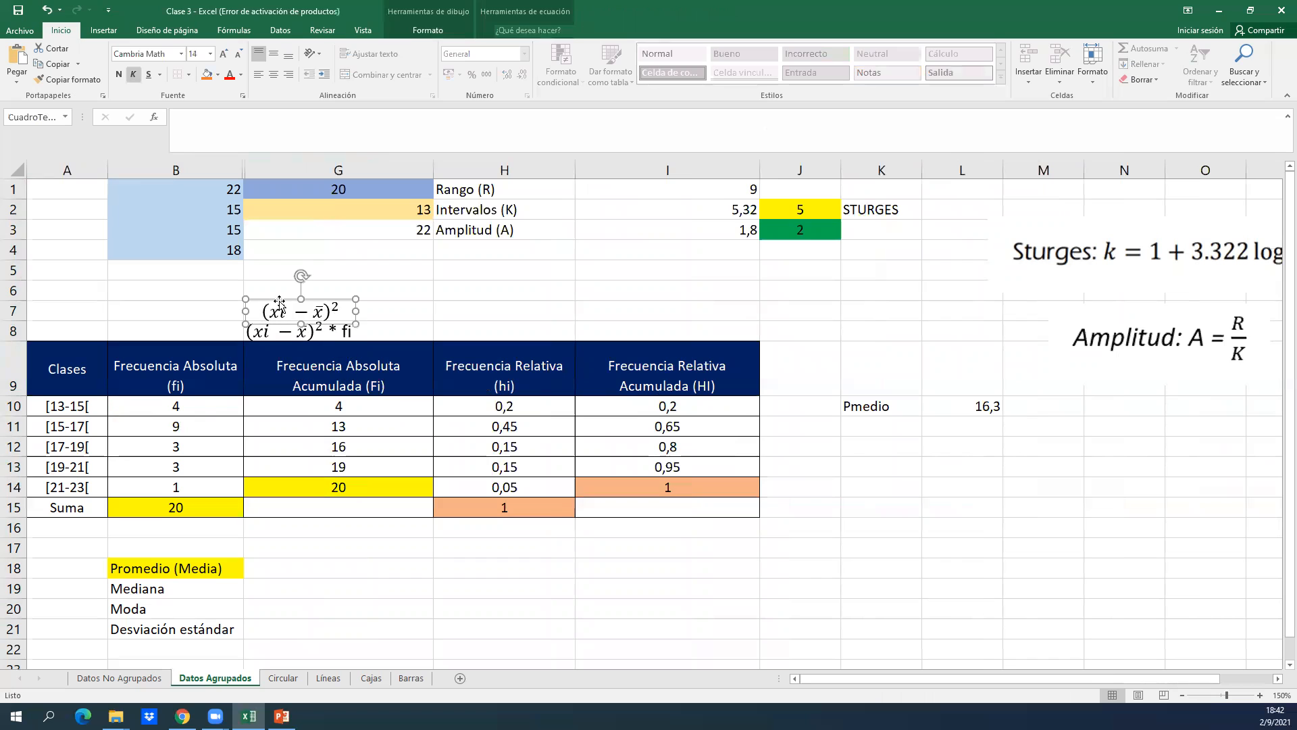
# Compare the Frecuencia Absoluta Acumulada (Fi) column with the absolute frequencies in column B for the first classes.
pyautogui.click(341, 361)
pyautogui.press('Left')
pyautogui.press('Down')
pyautogui.press('Down')
pyautogui.press('Right')
pyautogui.press('Up')
pyautogui.press('Up')
pyautogui.press('Down')
pyautogui.press('Left')
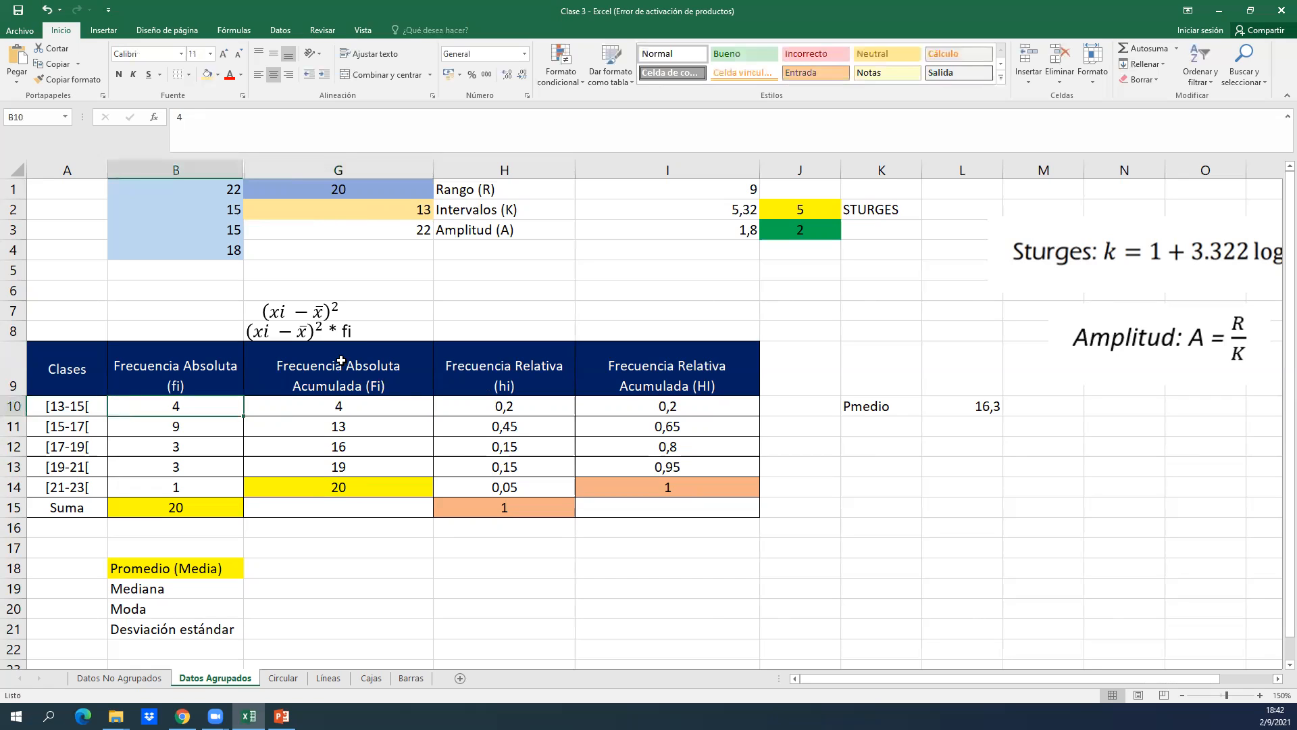
# Examine the cumulative frequency formulas in G10 and G11 without changing them, and relate them to the second class in A11.
pyautogui.doubleClick(339, 406)
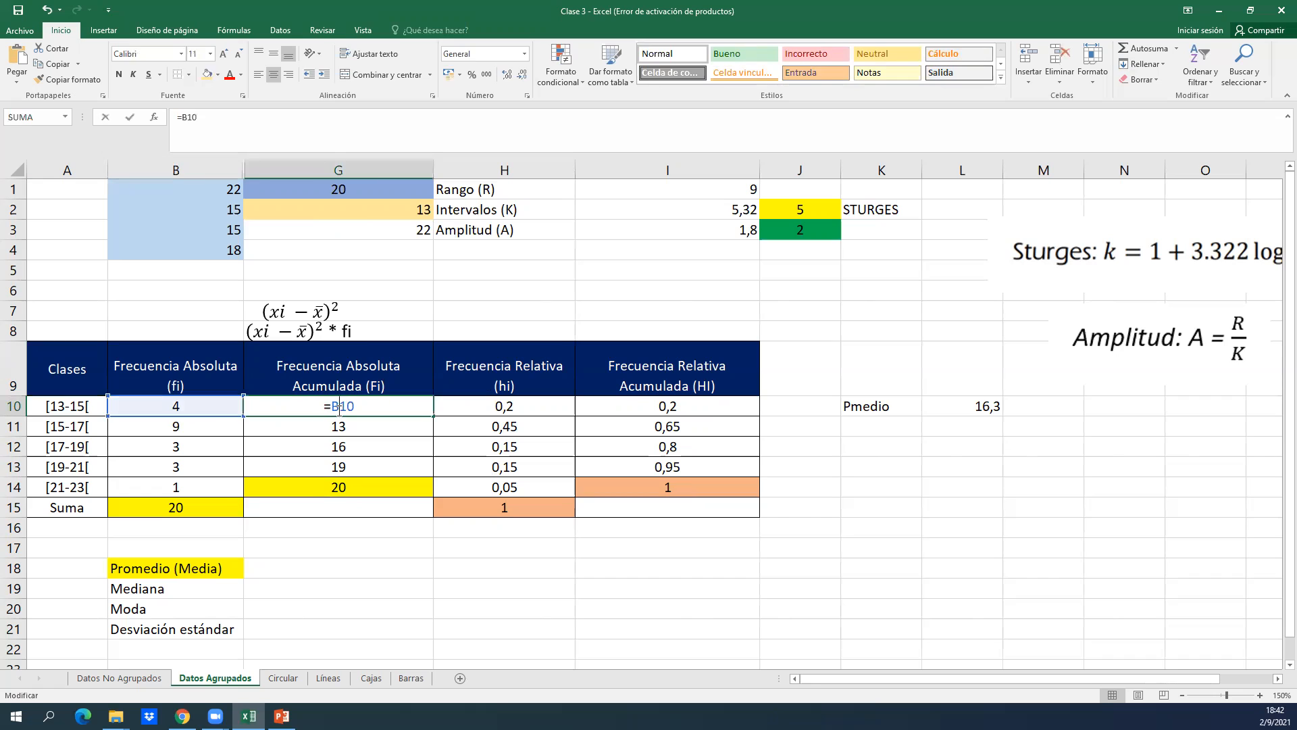
pyautogui.press('Return')
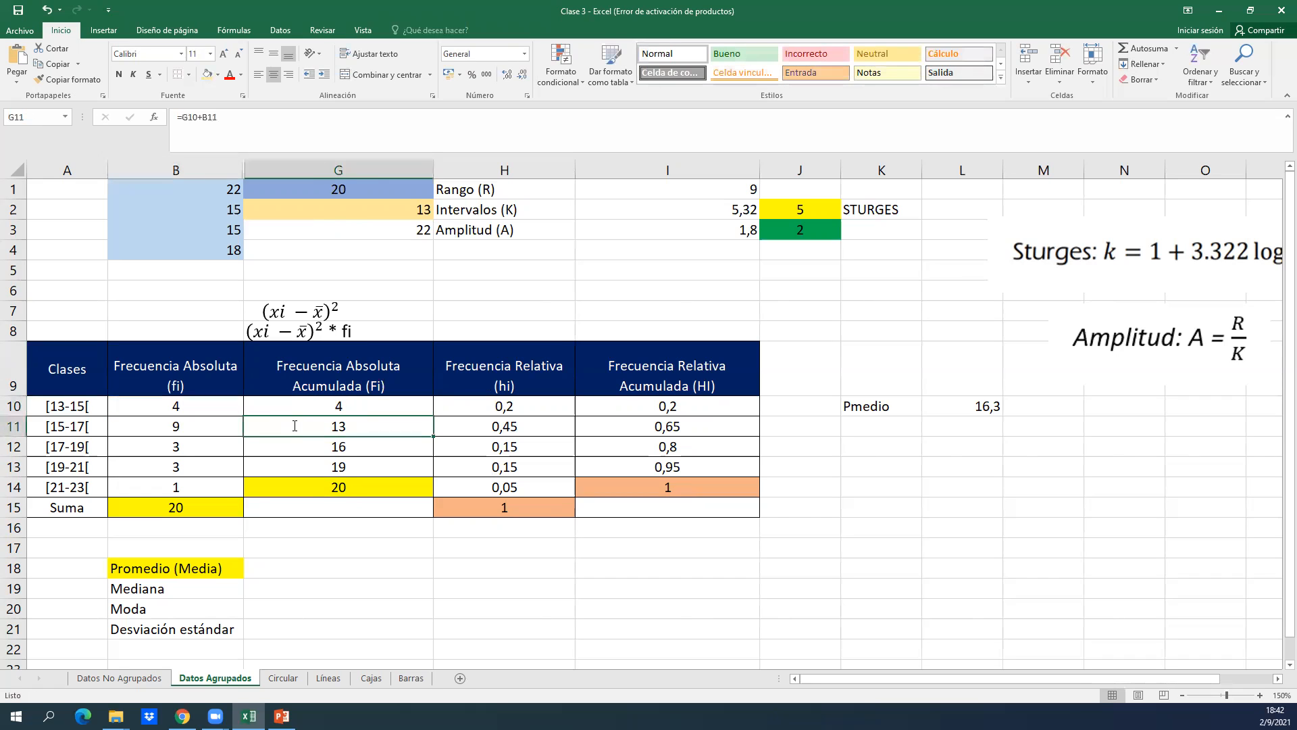
pyautogui.doubleClick(295, 426)
pyautogui.press('Return')
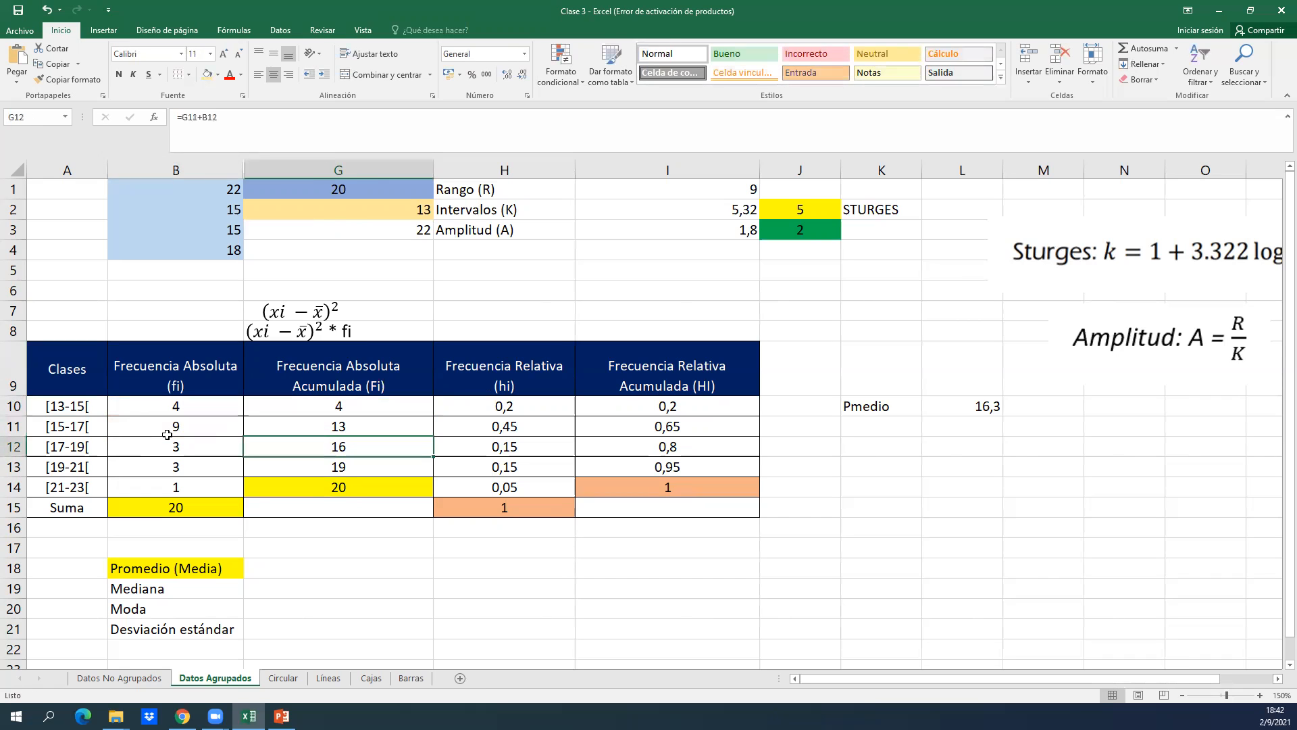
pyautogui.click(104, 429)
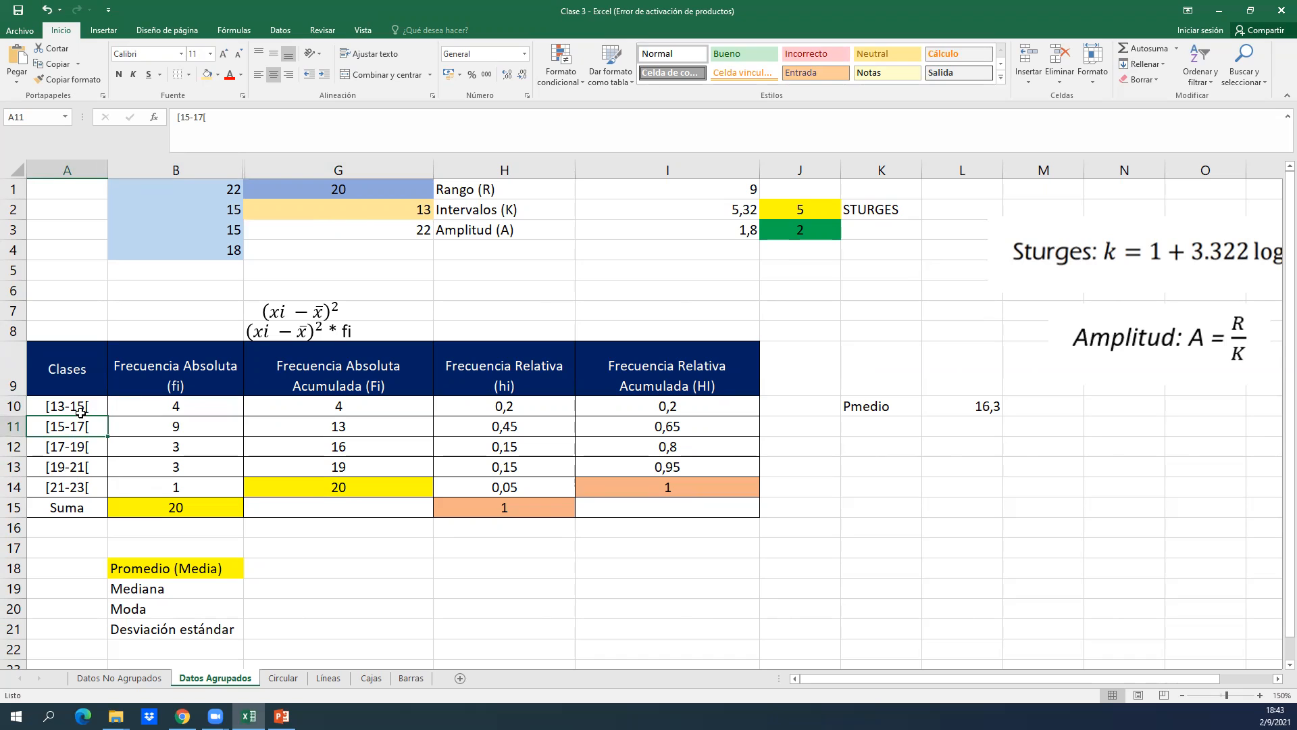
# Examine the Frecuencia Absoluta Acumulada (Fi) column down to the last class in G14, relating it to the classes and absolute frequencies.
pyautogui.click(311, 432)
pyautogui.press('Down')
pyautogui.press('Left')
pyautogui.press('Left')
pyautogui.press('Down')
pyautogui.press('Down')
pyautogui.press('Right')
pyautogui.press('Right')
pyautogui.press('Right')
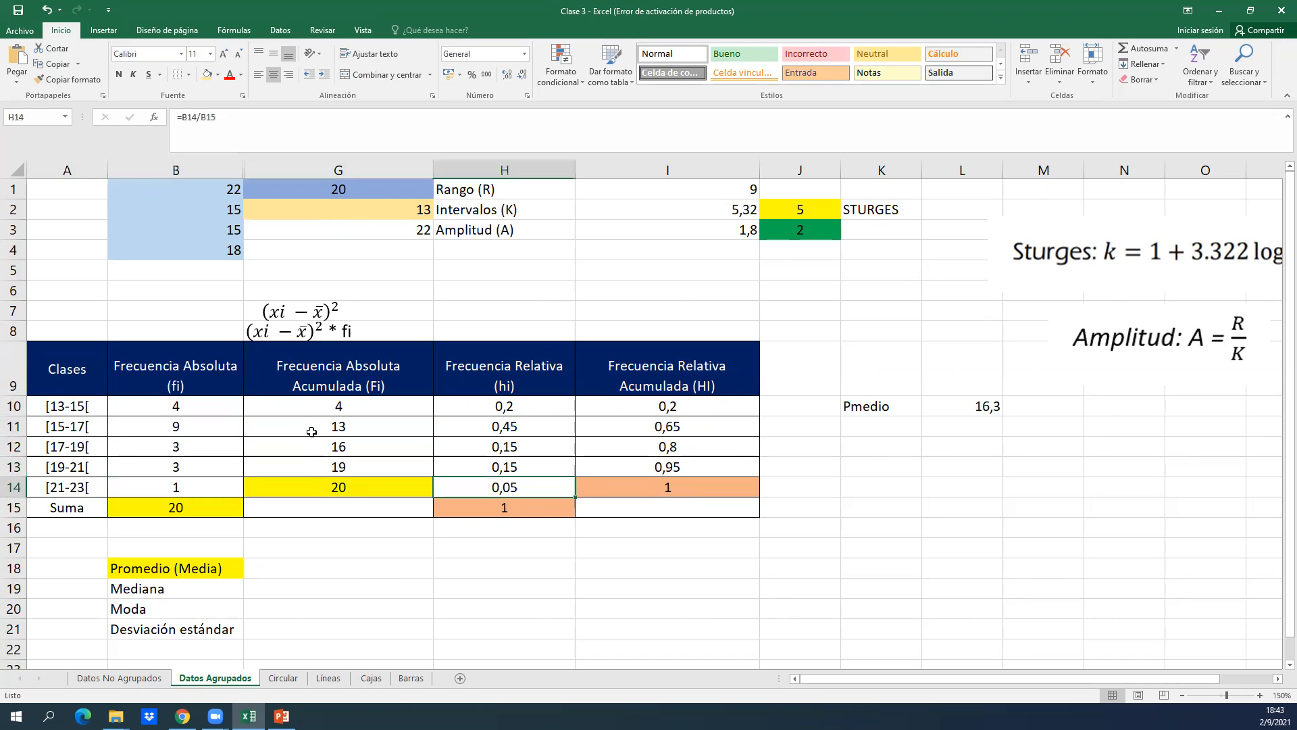
pyautogui.press('Up')
pyautogui.press('Up')
pyautogui.press('Left')
pyautogui.press('Down')
pyautogui.press('Down')
pyautogui.press('Left')
pyautogui.press('Right')
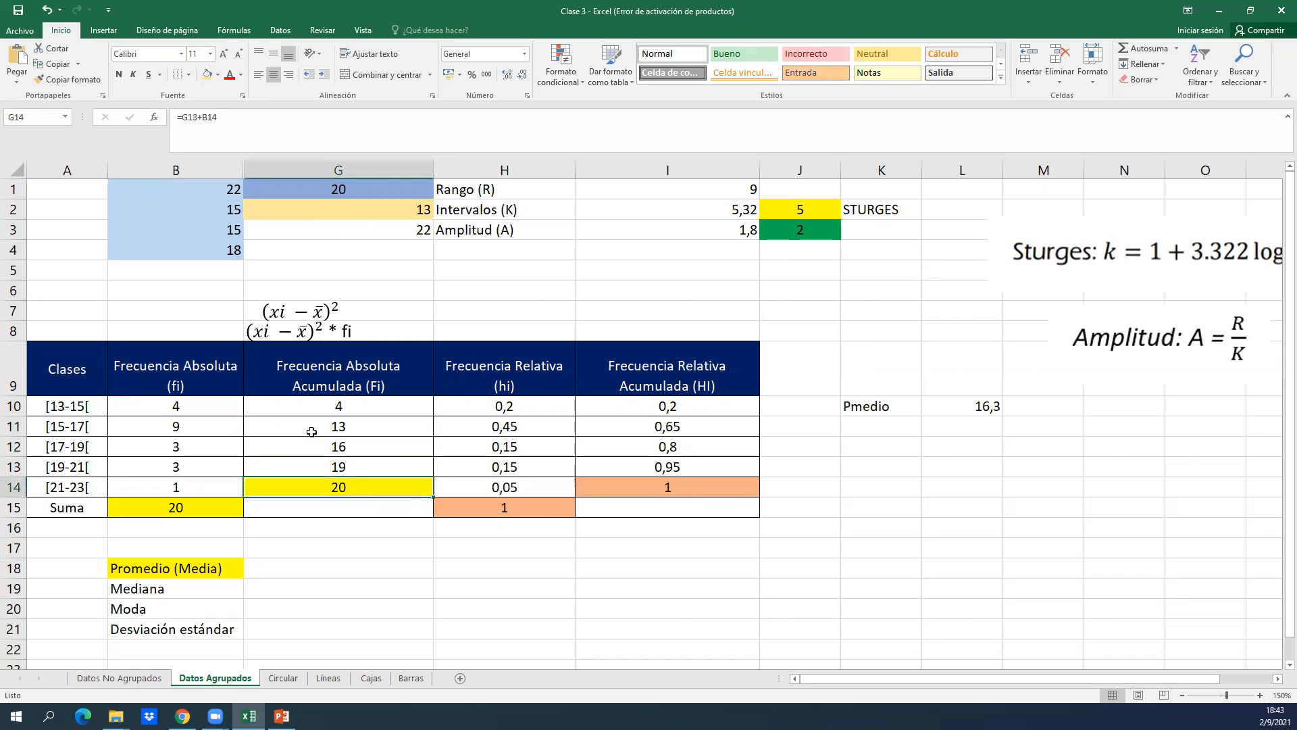
# Examine the relative frequency formula in H10 together with the first absolute frequency in B10 and the sum in B15, without changing it.
pyautogui.click(490, 410)
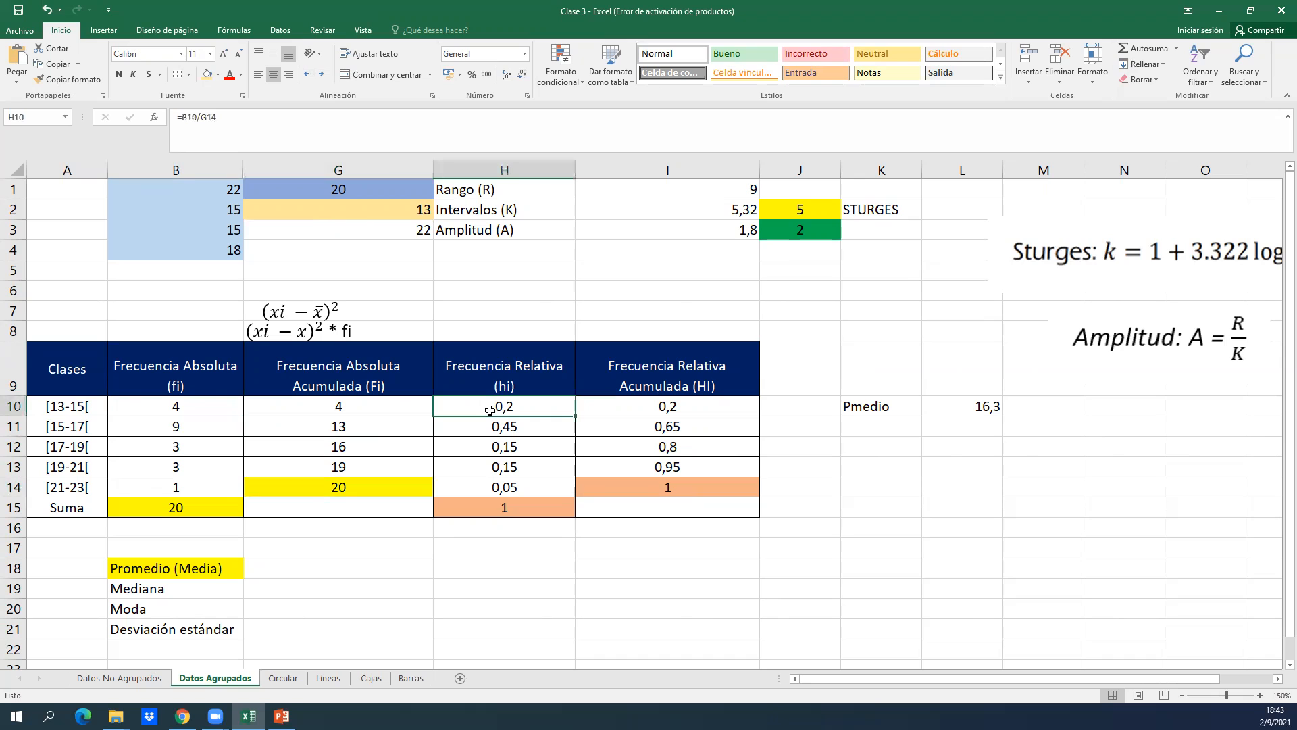
pyautogui.click(206, 405)
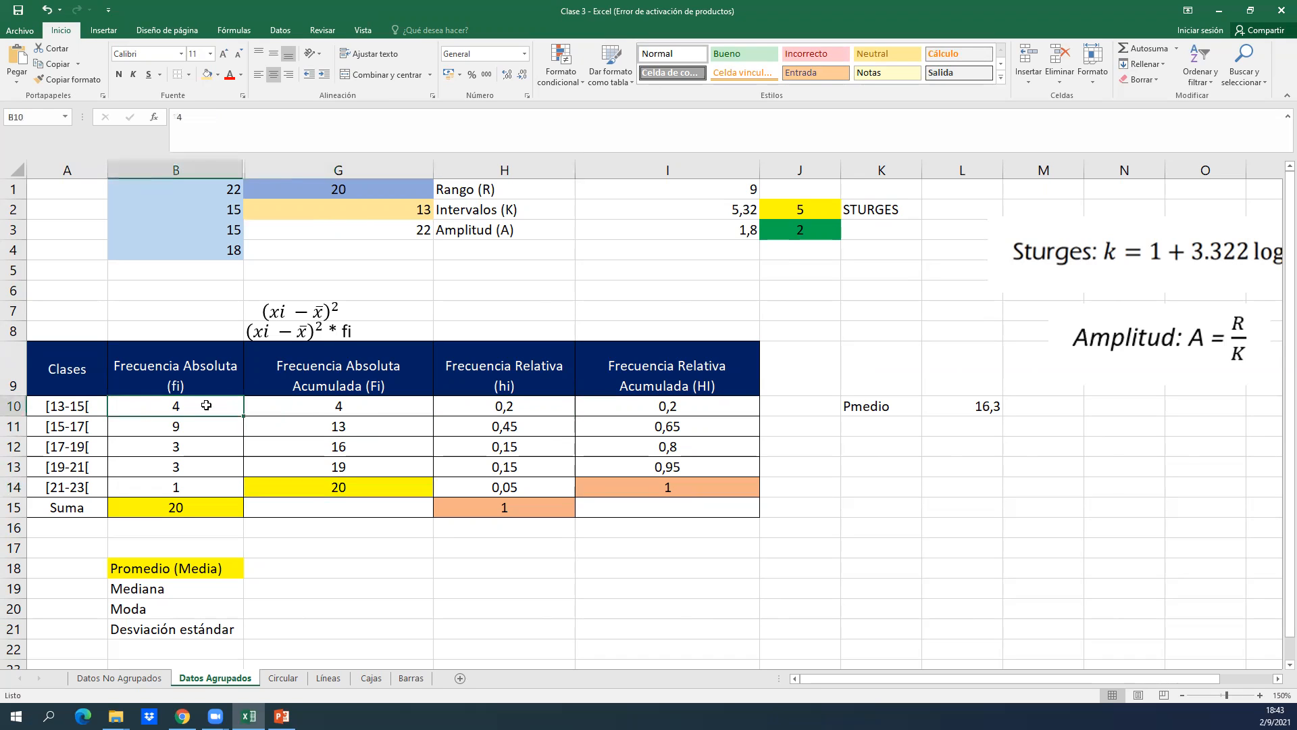
pyautogui.click(203, 502)
pyautogui.doubleClick(506, 405)
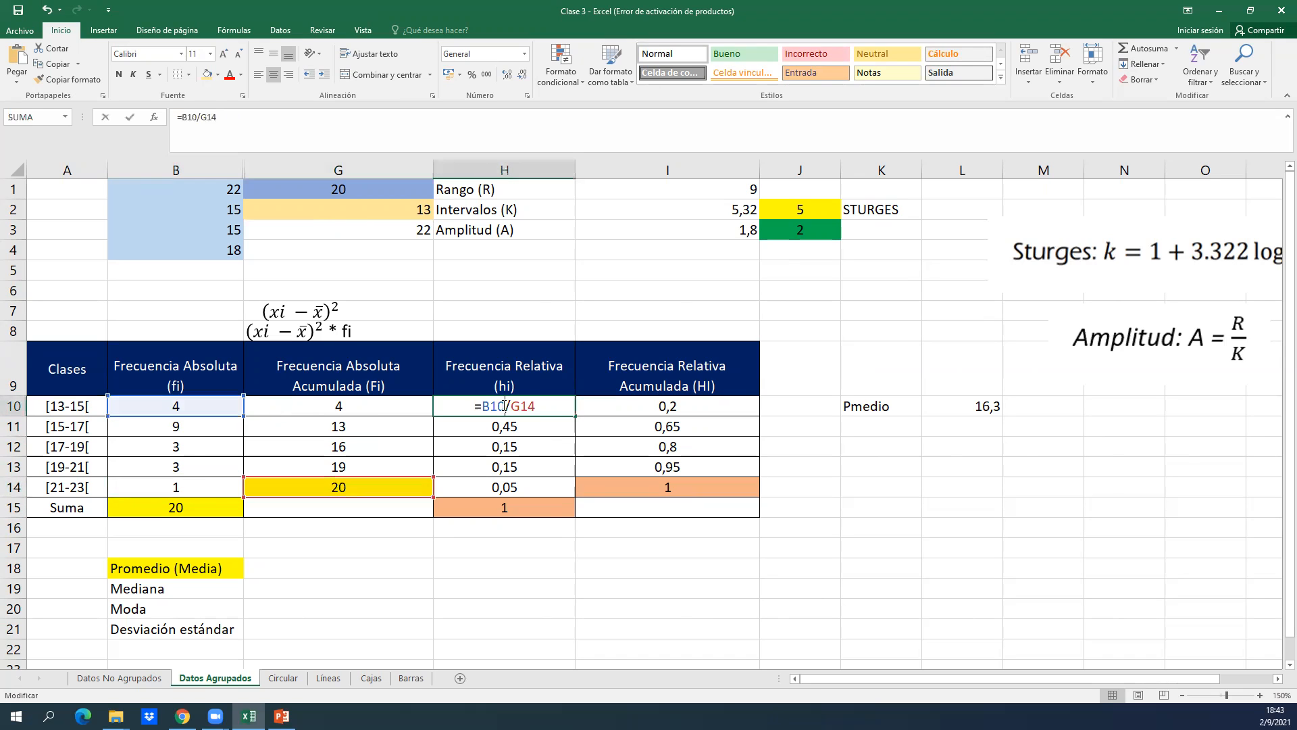
pyautogui.press('Return')
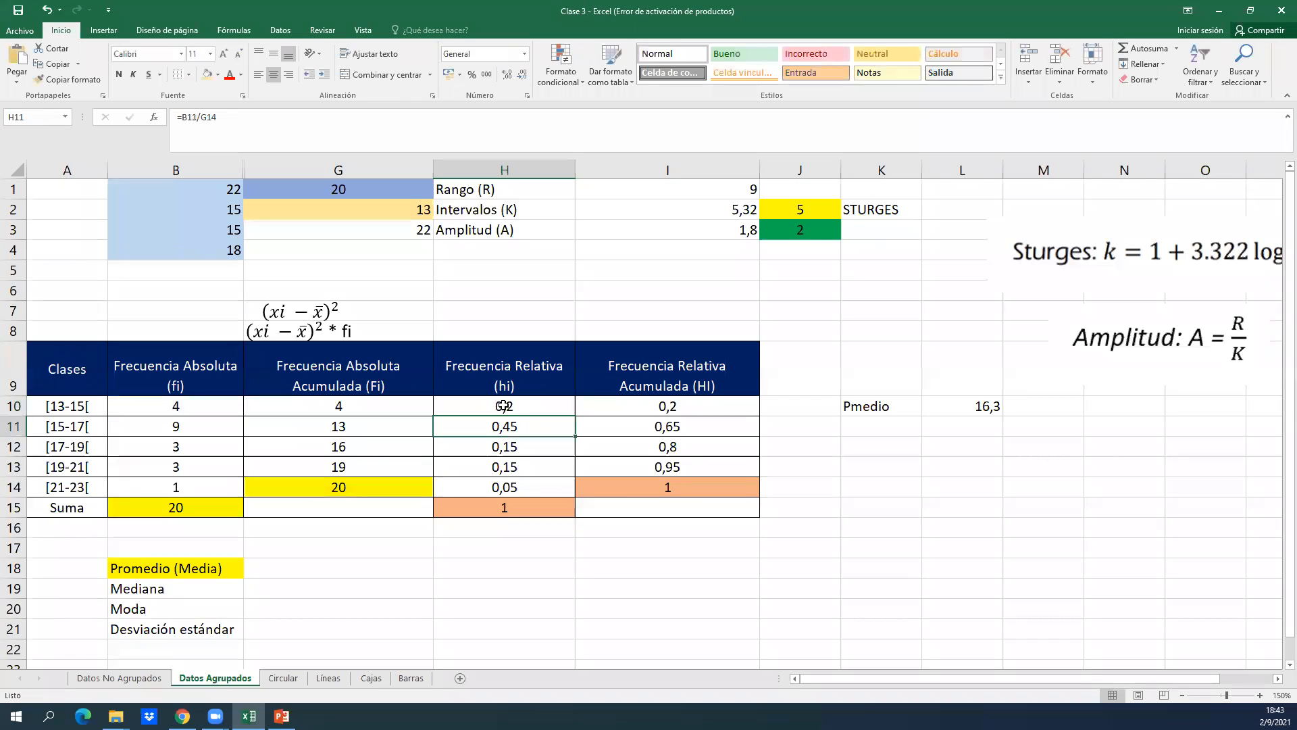
# Compare the Frecuencia Relativa Acumulada (HI) of the first class in I10 with the relative frequencies in column H.
pyautogui.click(612, 443)
pyautogui.click(636, 409)
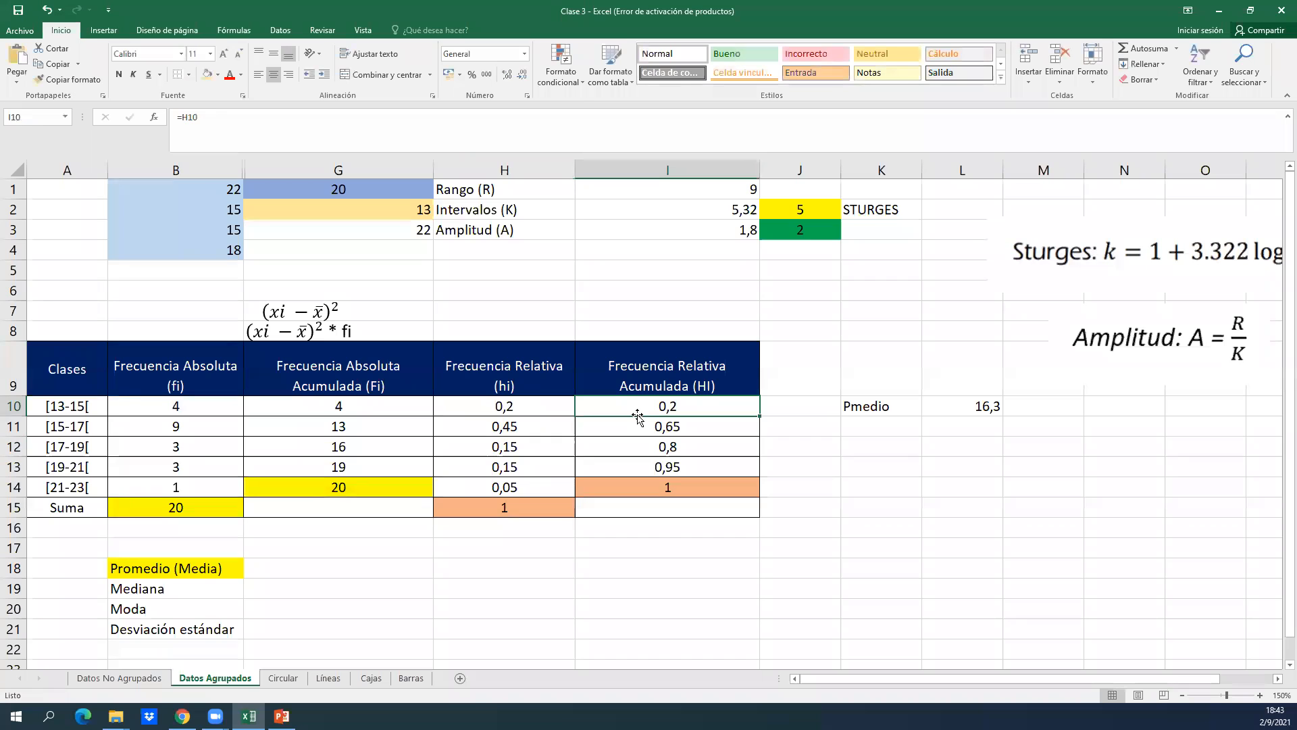
pyautogui.press('Left')
pyautogui.press('Down')
pyautogui.press('Down')
pyautogui.press('Down')
pyautogui.press('Up')
pyautogui.press('Up')
pyautogui.press('Up')
pyautogui.press('Up')
pyautogui.press('Down')
pyautogui.press('Down')
pyautogui.press('Down')
pyautogui.press('Down')
pyautogui.press('Up')
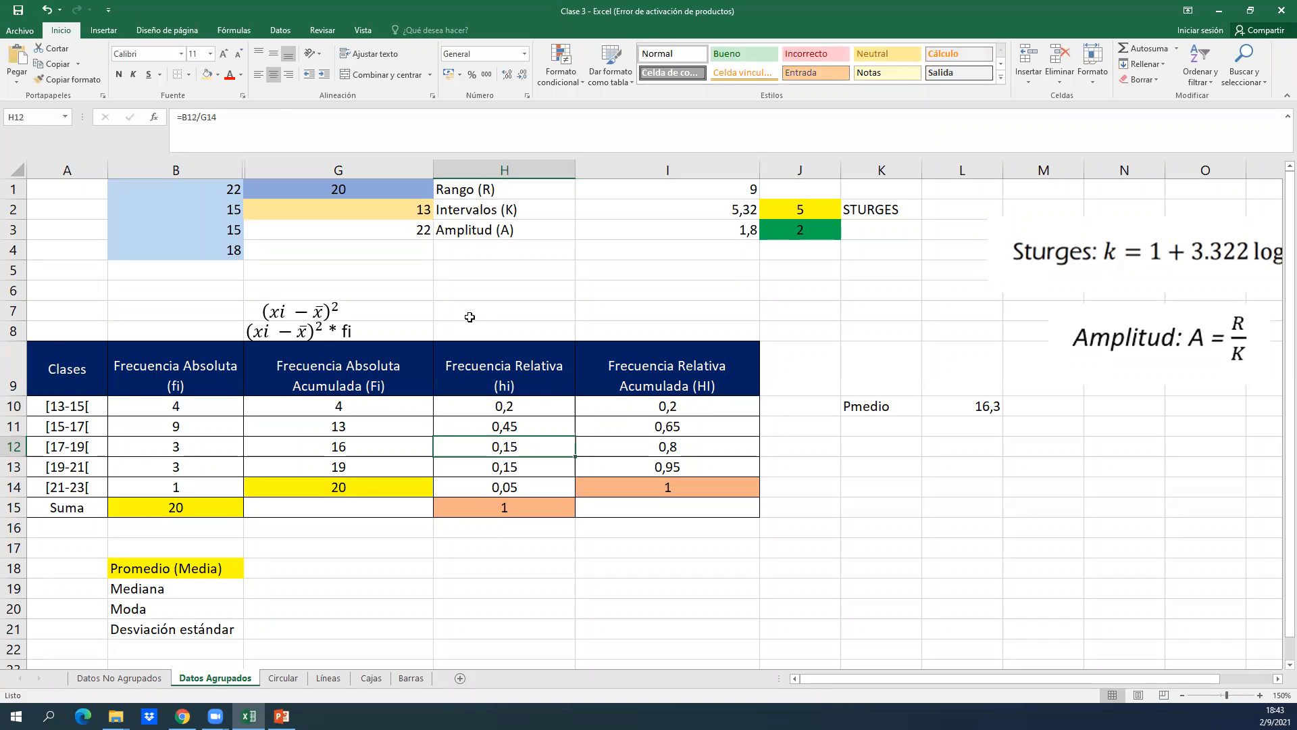
# Undo the moves of the equation text boxes and the hiding of columns C to F.
pyautogui.hotkey('ctrl', 'z')
pyautogui.hotkey('ctrl', 'z')
pyautogui.hotkey('ctrl', 'z')
pyautogui.hotkey('ctrl', 'z')
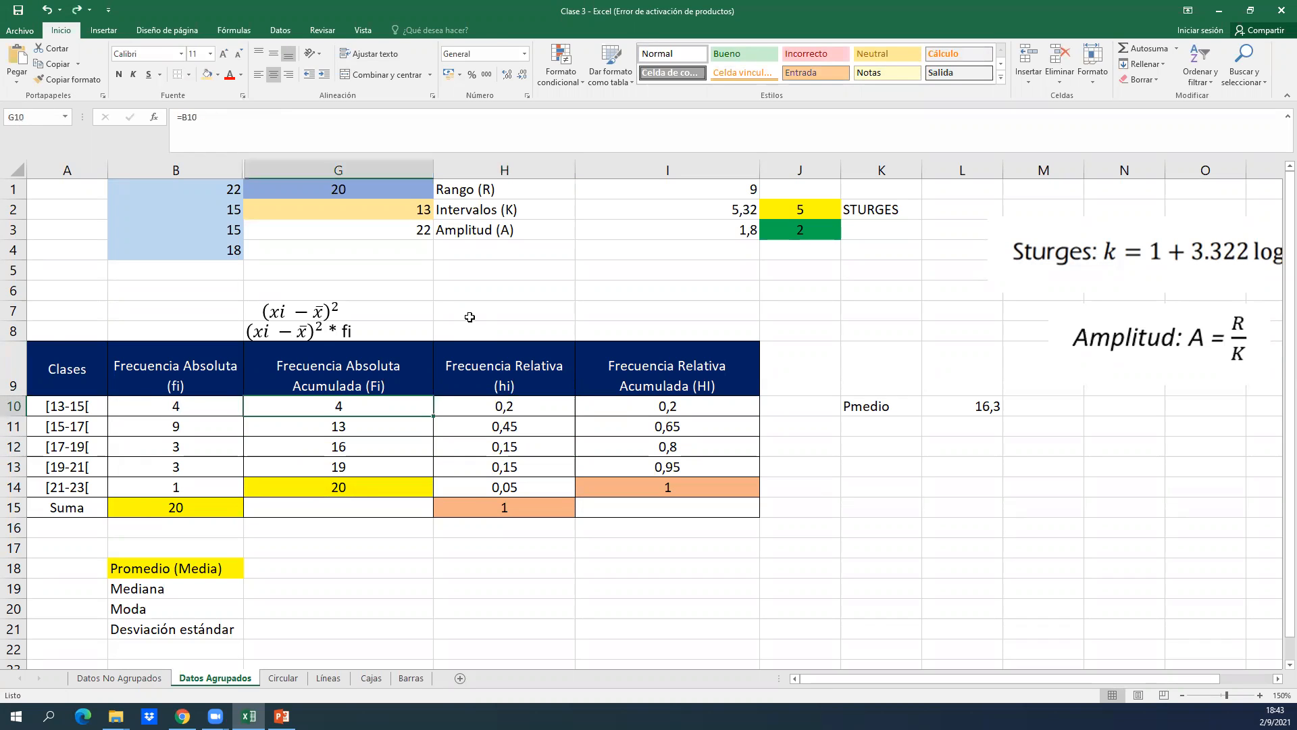
pyautogui.hotkey('ctrl', 'z')
pyautogui.hotkey('ctrl', 'z')
pyautogui.hotkey('ctrl', 'z')
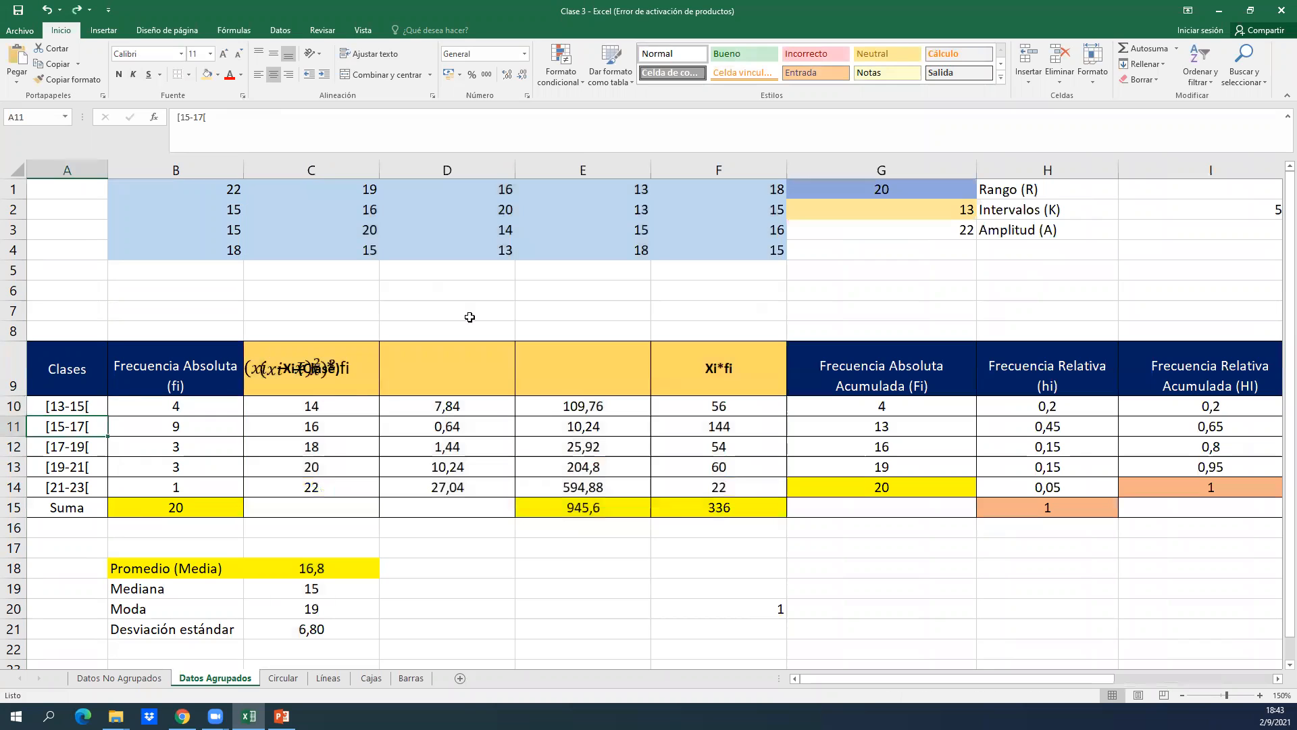
# Separate the overlapping equation text boxes, placing (xi − x̄)² * fi over the E9 heading and (xi − x̄)² over the D9 heading.
pyautogui.scroll(-2, 470, 317)
pyautogui.scroll(-1, 469, 316)
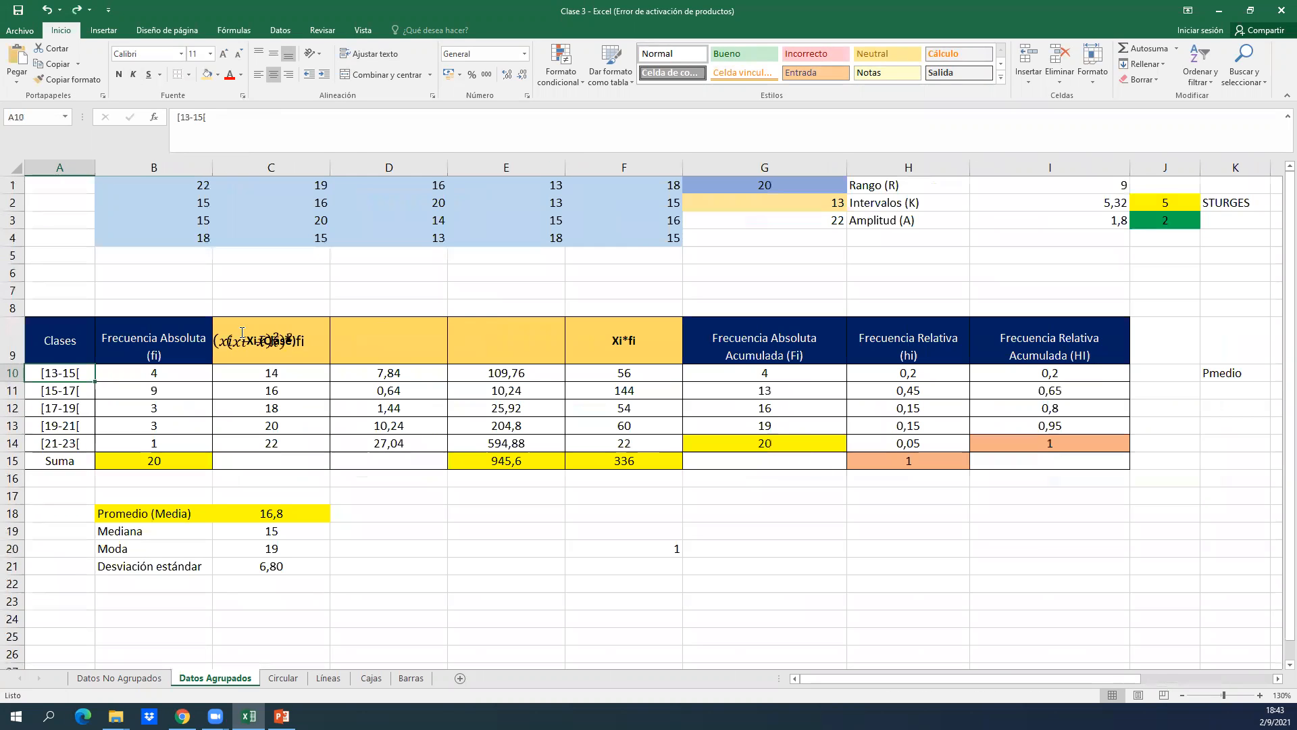
pyautogui.click(263, 338)
pyautogui.moveTo(278, 329)
pyautogui.mouseDown()
pyautogui.moveTo(439, 341)
pyautogui.moveTo(528, 329)
pyautogui.mouseUp()
pyautogui.click(298, 340)
pyautogui.moveTo(275, 329); pyautogui.dragTo(378, 335)
pyautogui.click(469, 394)
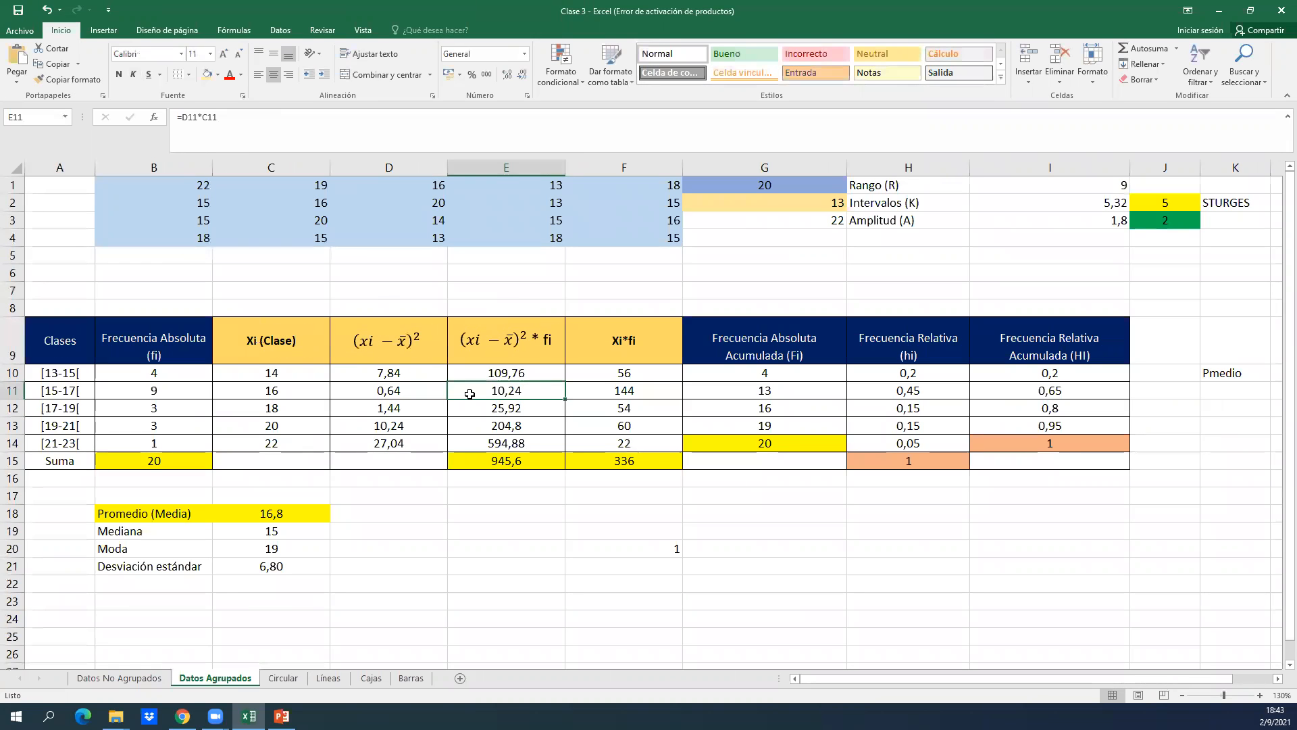
# Examine the formulas under the (xi − x̄)² and (xi − x̄)² * fi headings for the first class.
pyautogui.press('Left')
pyautogui.press('Up')
pyautogui.press('Right')
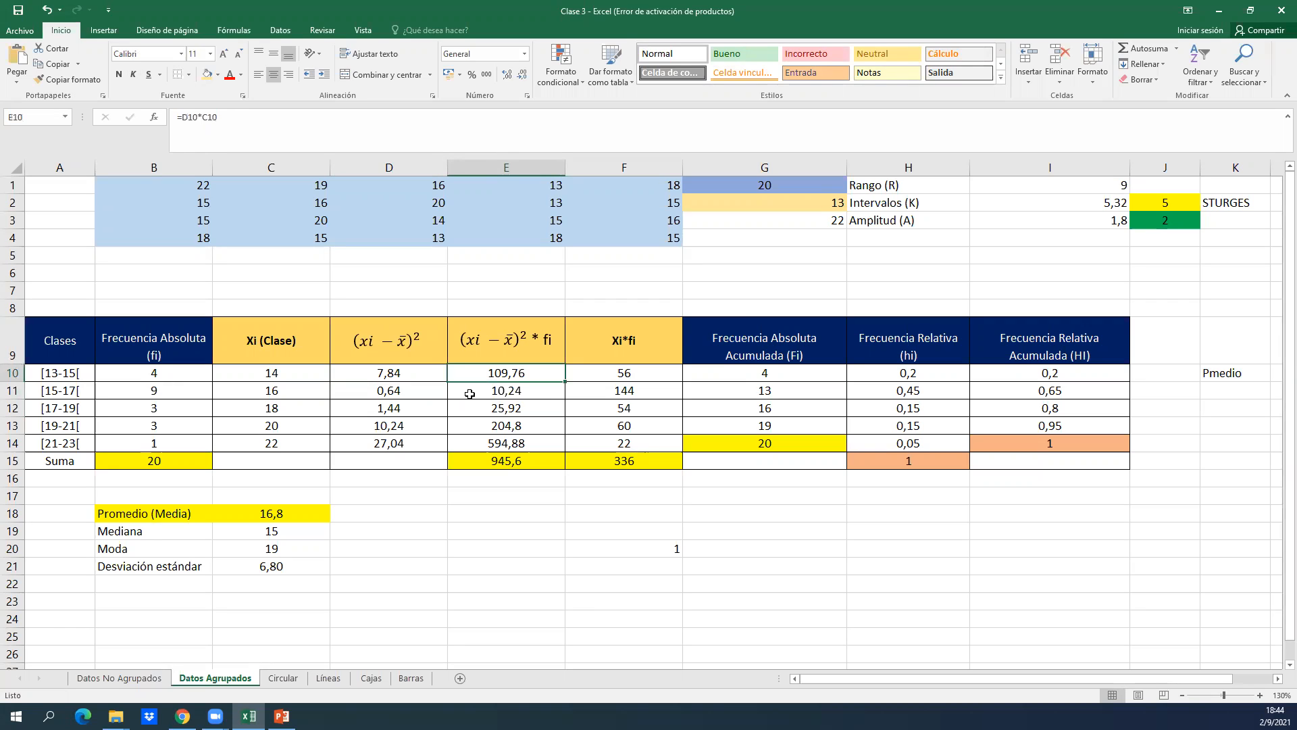
pyautogui.press('Left')
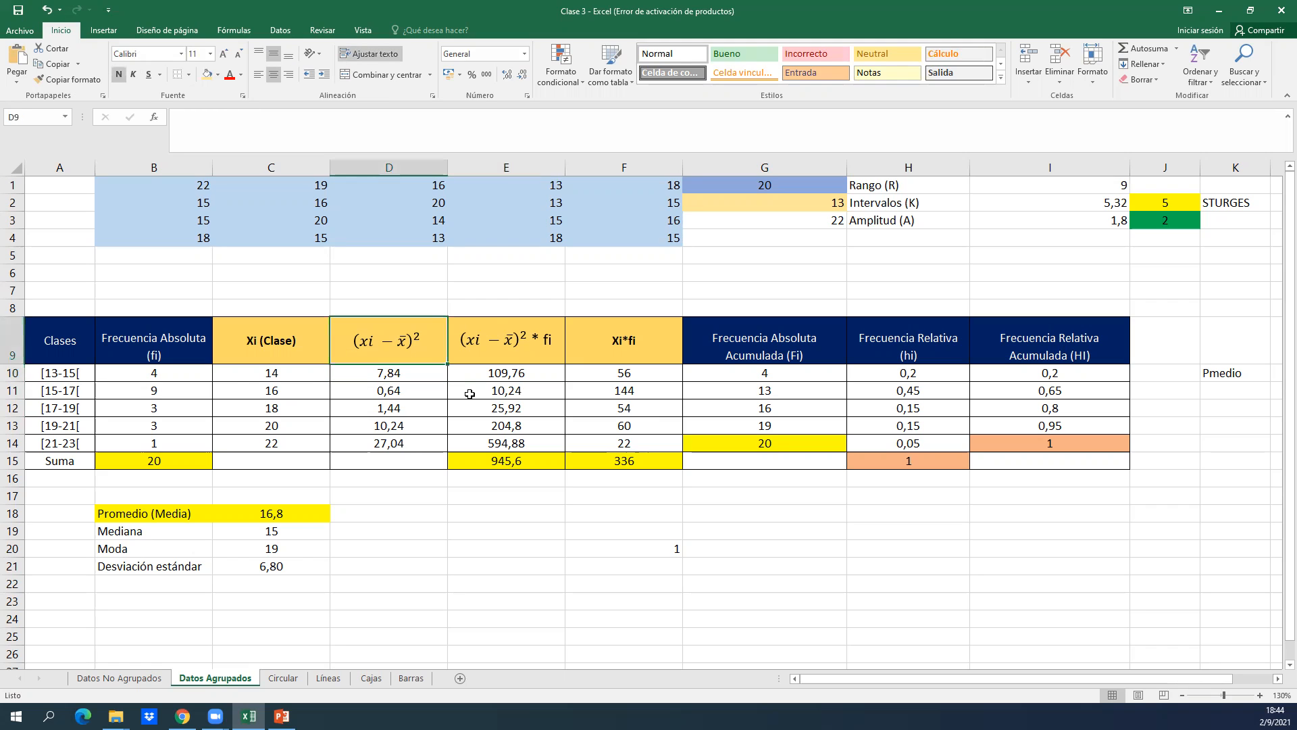
pyautogui.click(382, 433)
# Examine the class midpoint formula in C10 under the Xi (Clase) heading without changing it.
pyautogui.click(271, 387)
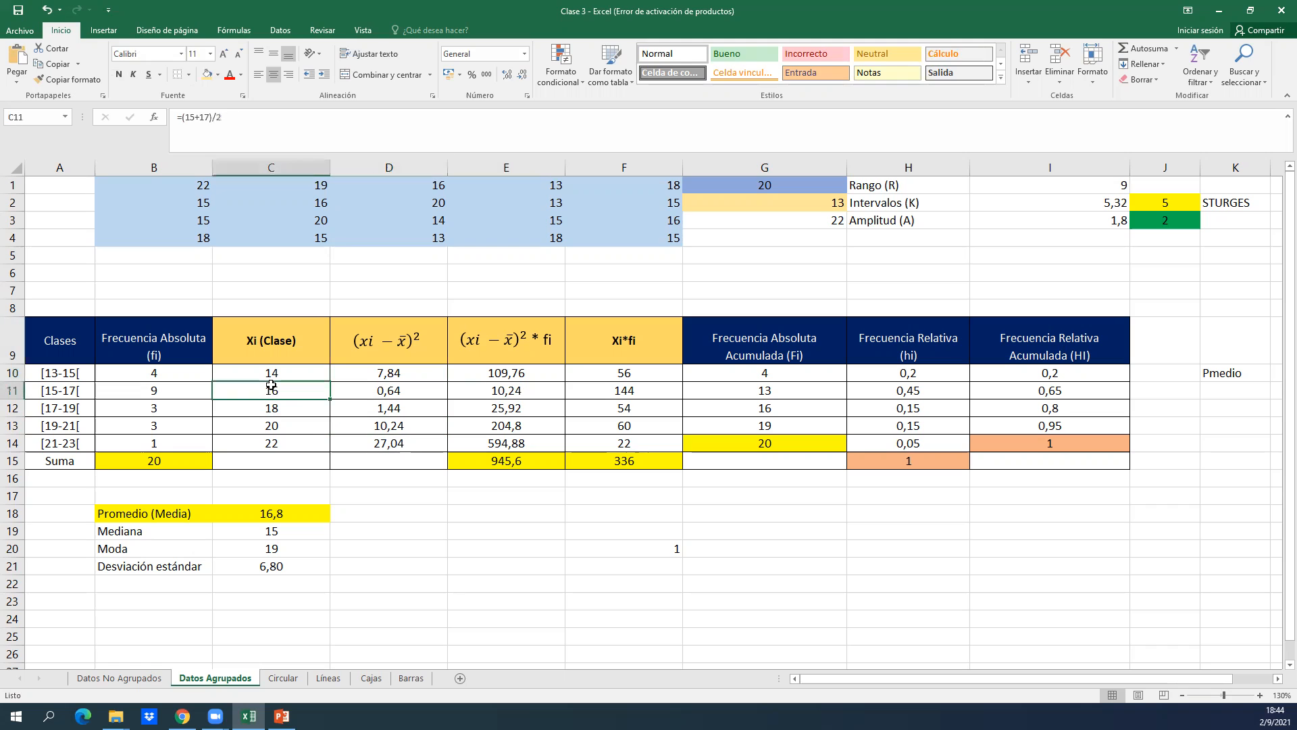
pyautogui.press('Up')
pyautogui.press('Up')
pyautogui.press('Down')
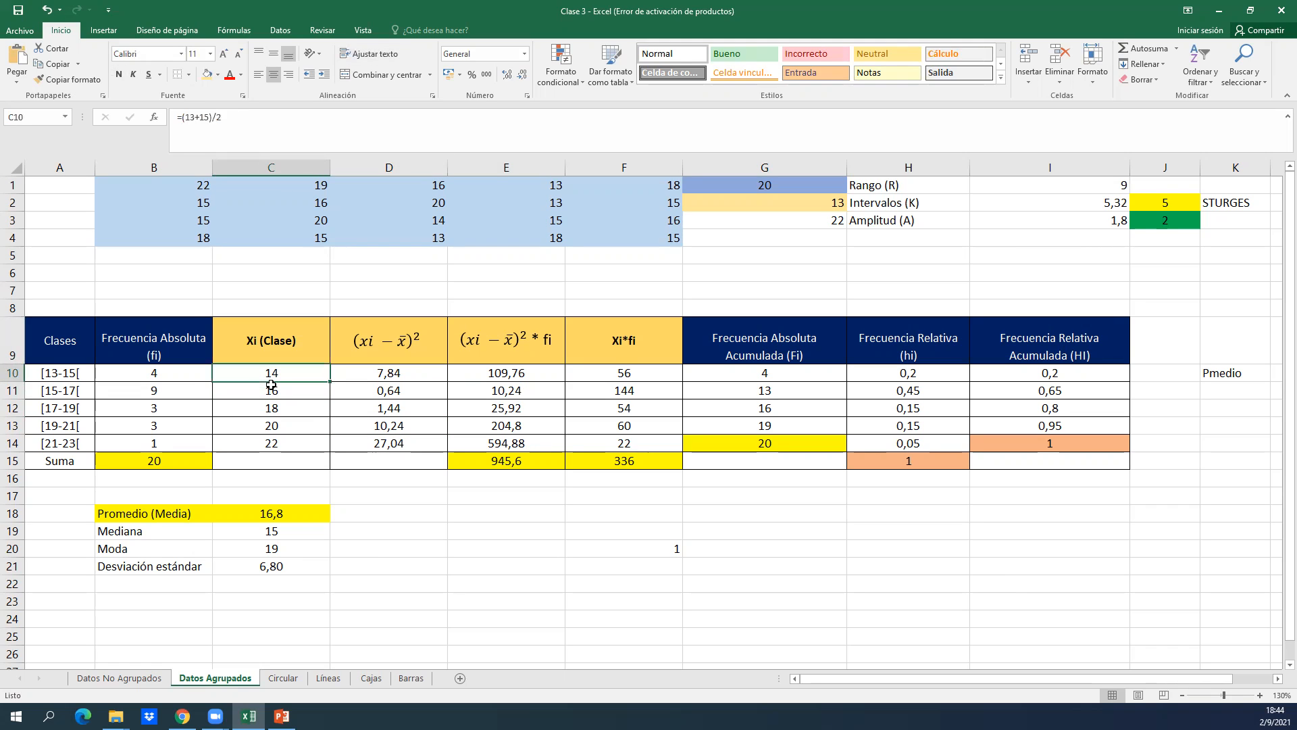
pyautogui.doubleClick(267, 369)
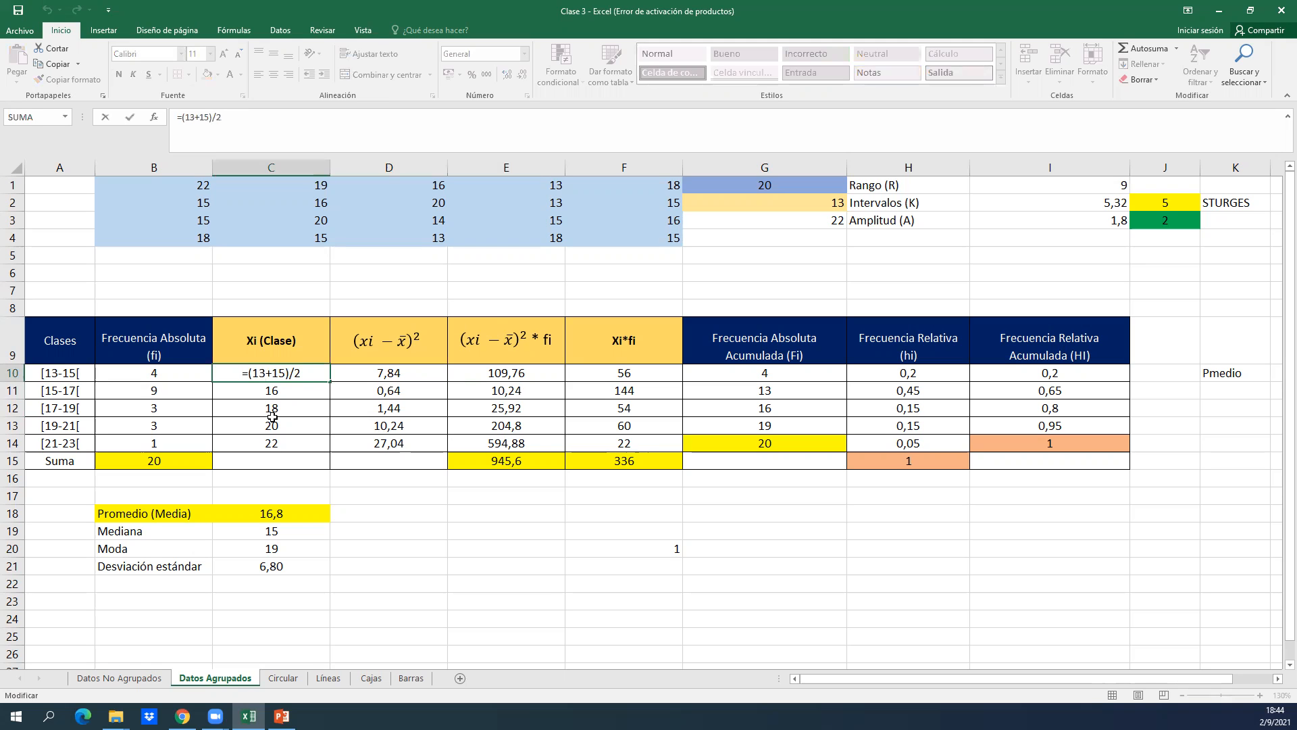
pyautogui.press('Return')
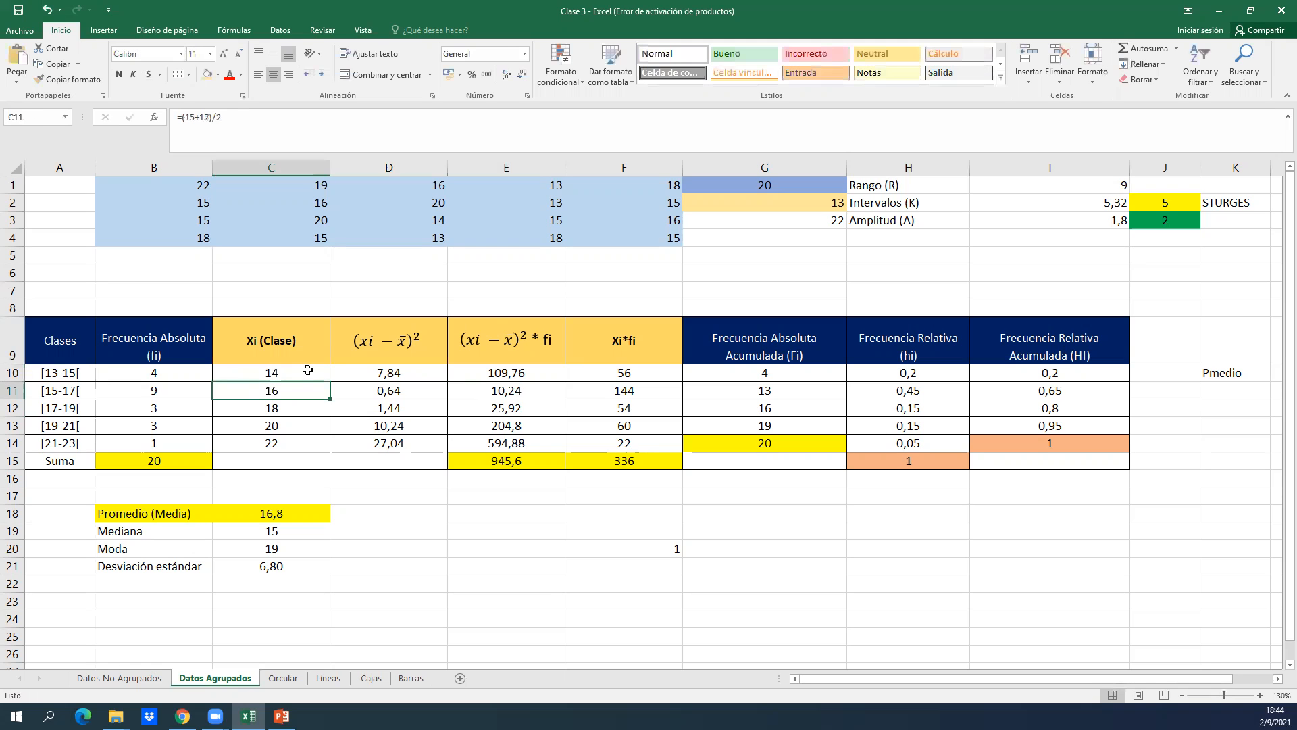
pyautogui.click(268, 342)
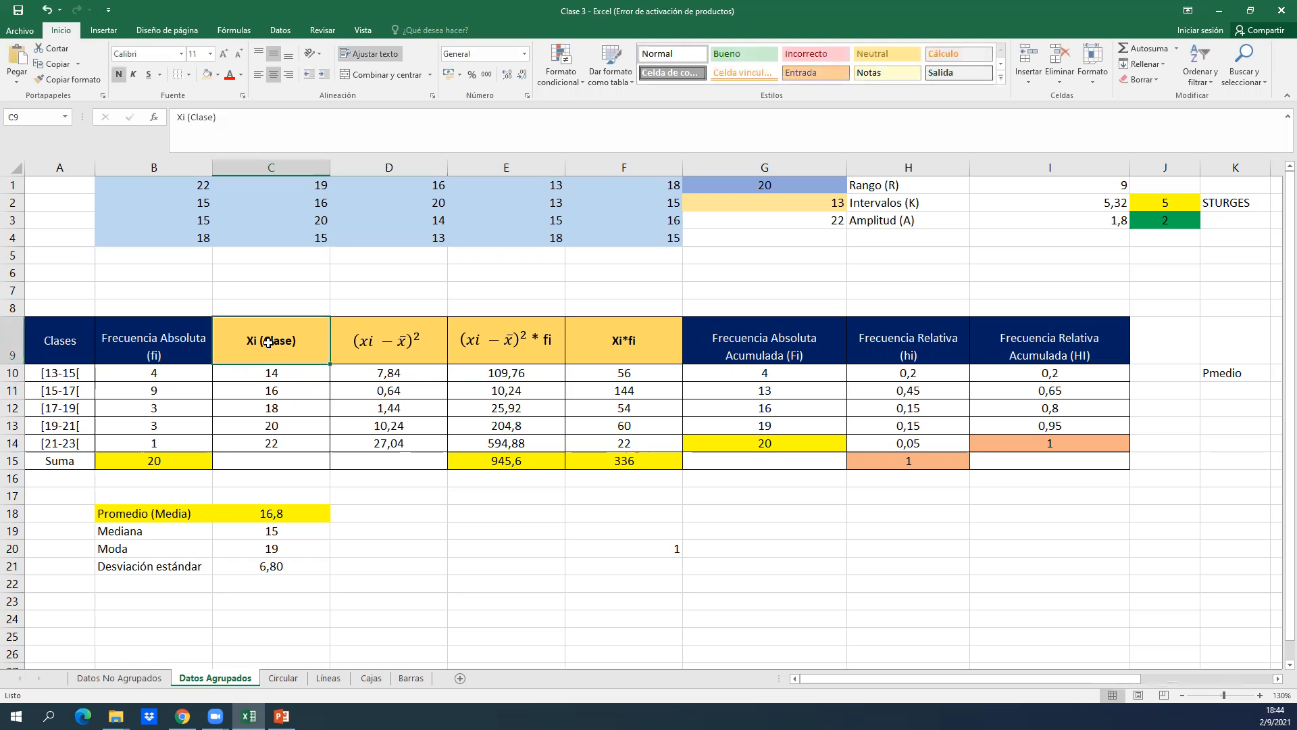
# Examine the class midpoint formulas in C11 to C14 against the class limits in column A, leaving them as they are.
pyautogui.click(273, 395)
pyautogui.doubleClick(260, 392)
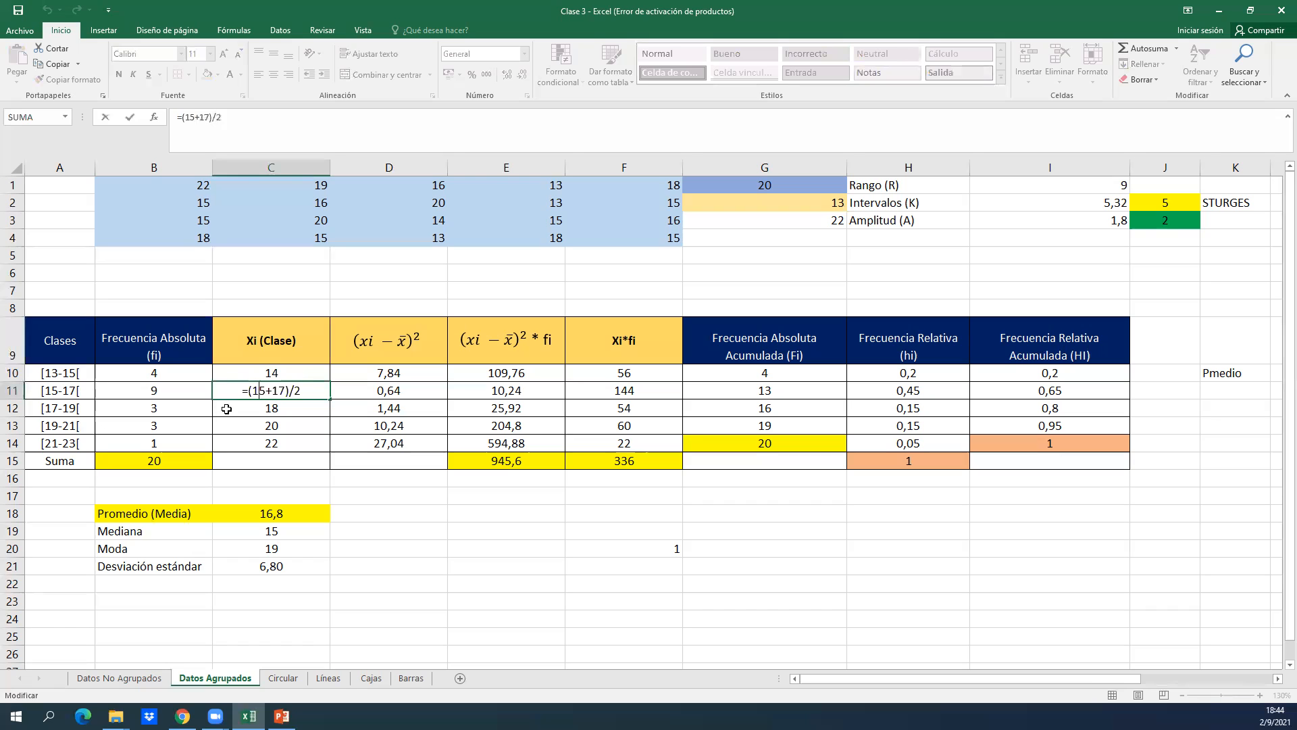
pyautogui.click(277, 405)
pyautogui.click(75, 412)
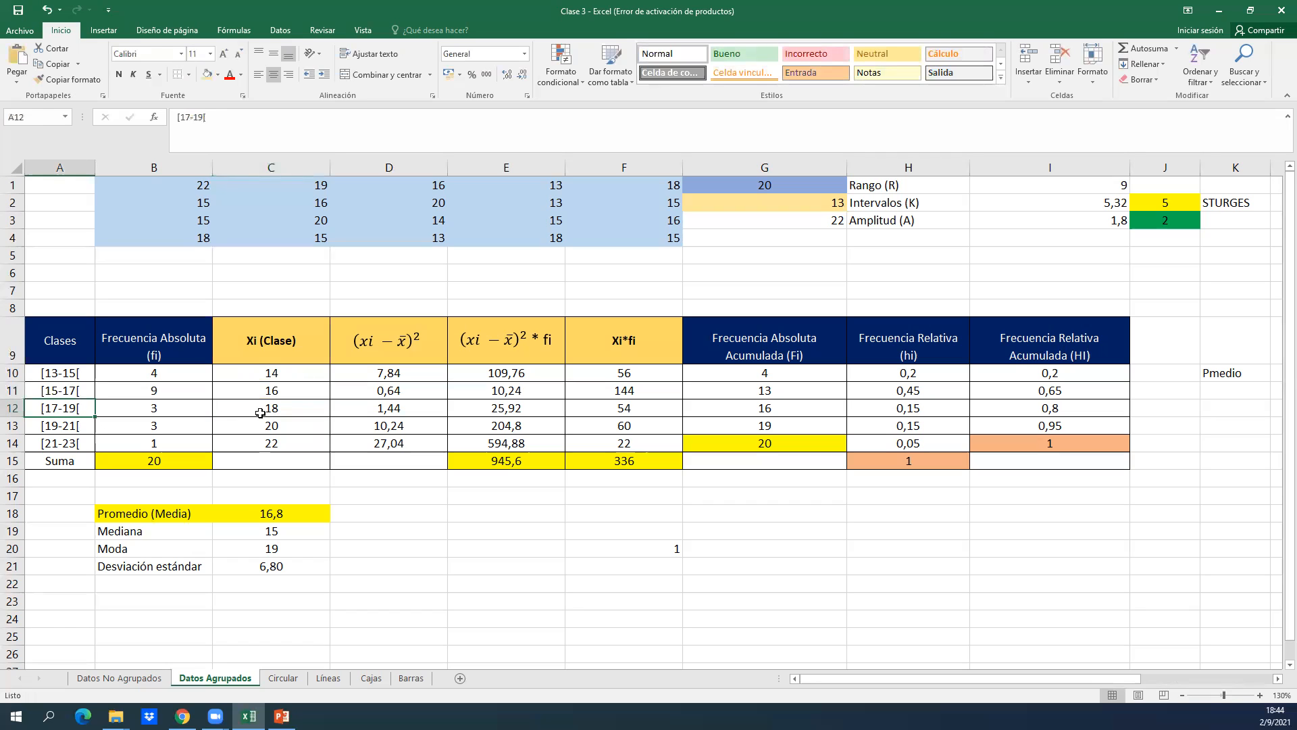
pyautogui.doubleClick(288, 414)
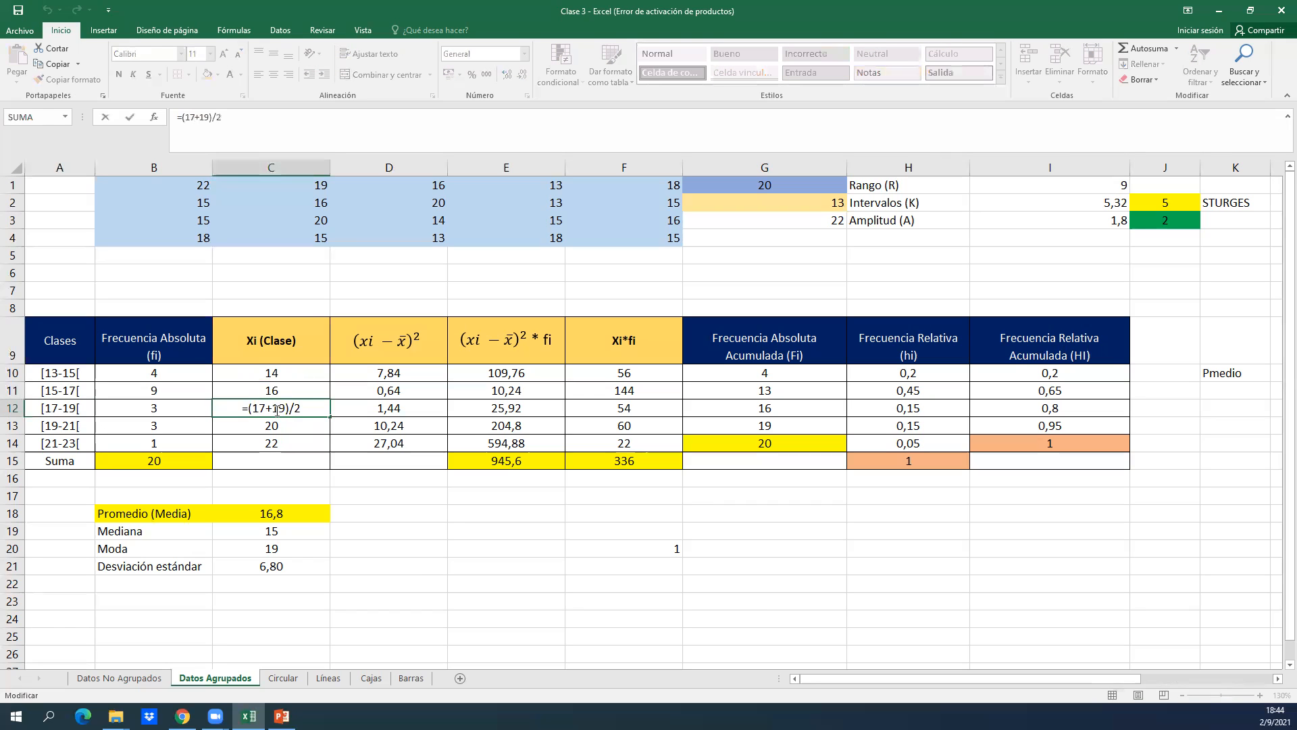
pyautogui.press('Return')
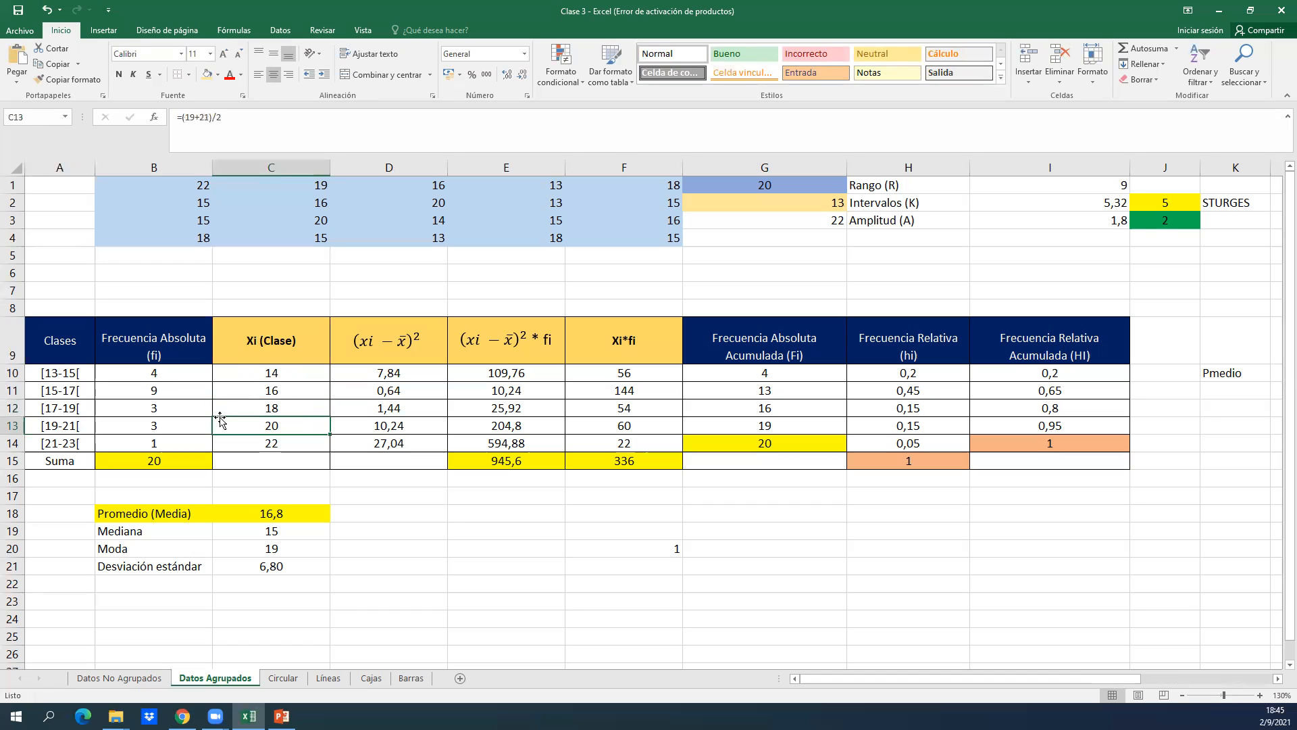
pyautogui.doubleClick(287, 430)
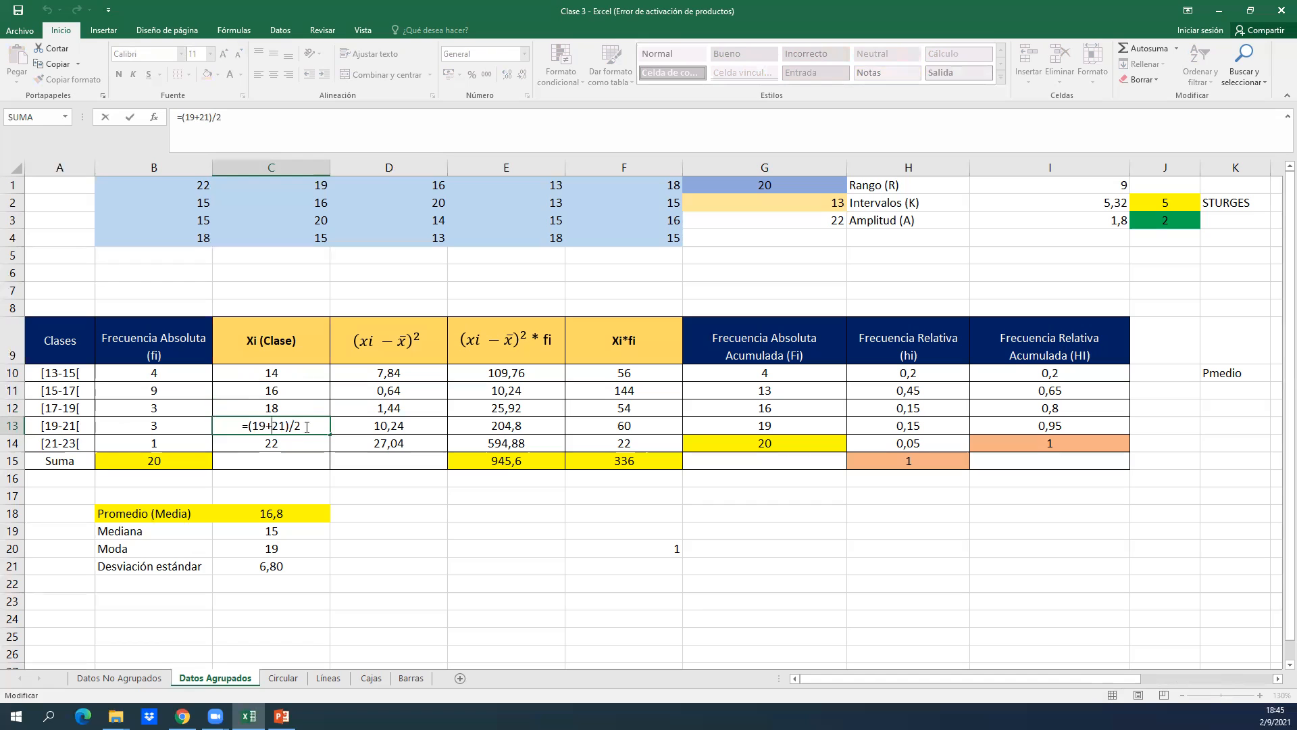
pyautogui.press('Return')
pyautogui.doubleClick(297, 438)
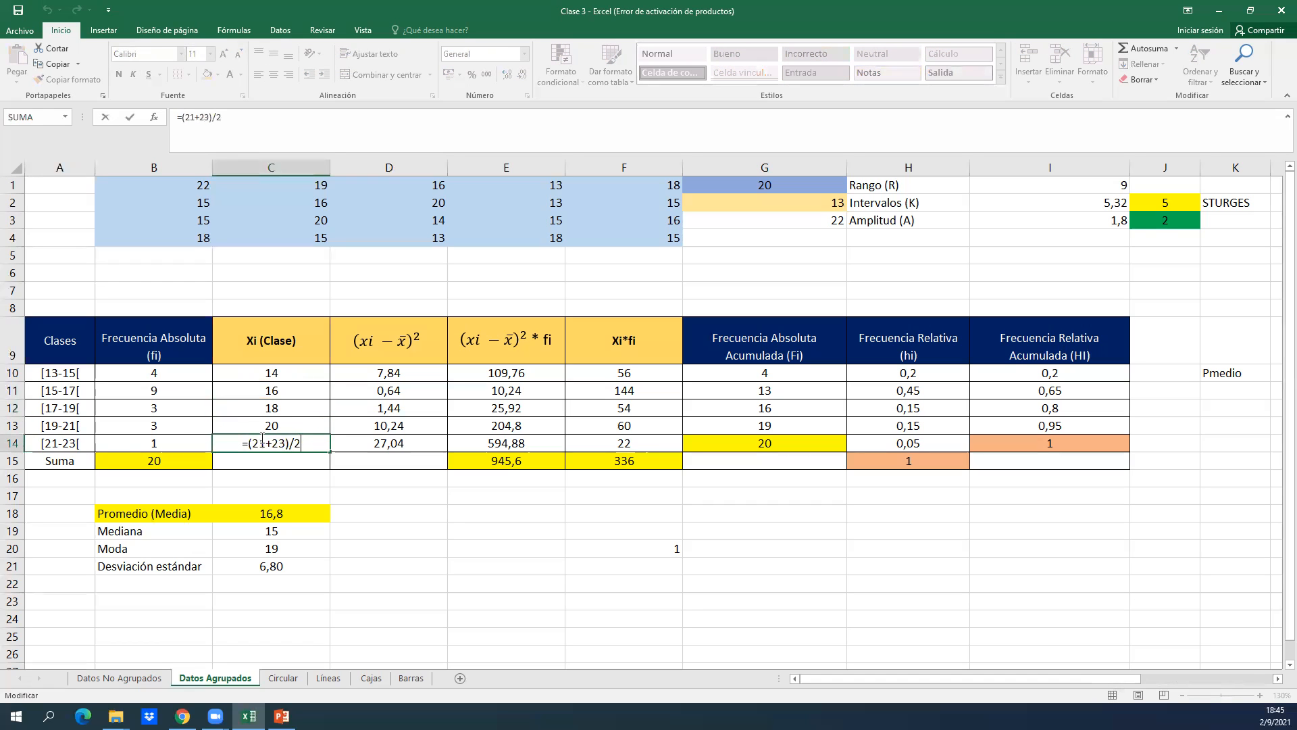
pyautogui.press('Return')
# Go back to the first midpoint in C10, switch to PowerPoint to check the (Li + LS)/2 formula on the Media slide, and return to Excel.
pyautogui.press('Up')
pyautogui.press('Up')
pyautogui.press('Up')
pyautogui.press('Up')
pyautogui.press('Up')
pyautogui.press('Down')
pyautogui.press('Left')
pyautogui.press('Up')
pyautogui.press('Right')
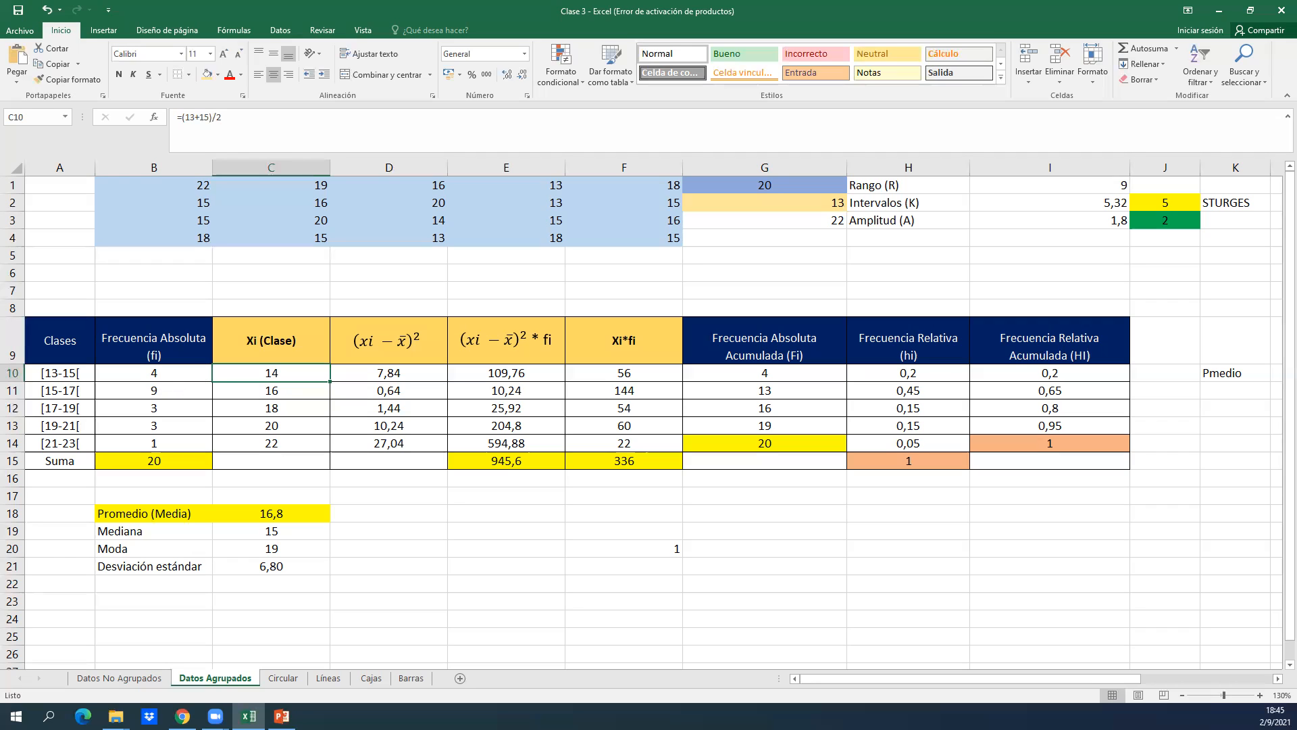
pyautogui.hotkey('alt', 'Tab')
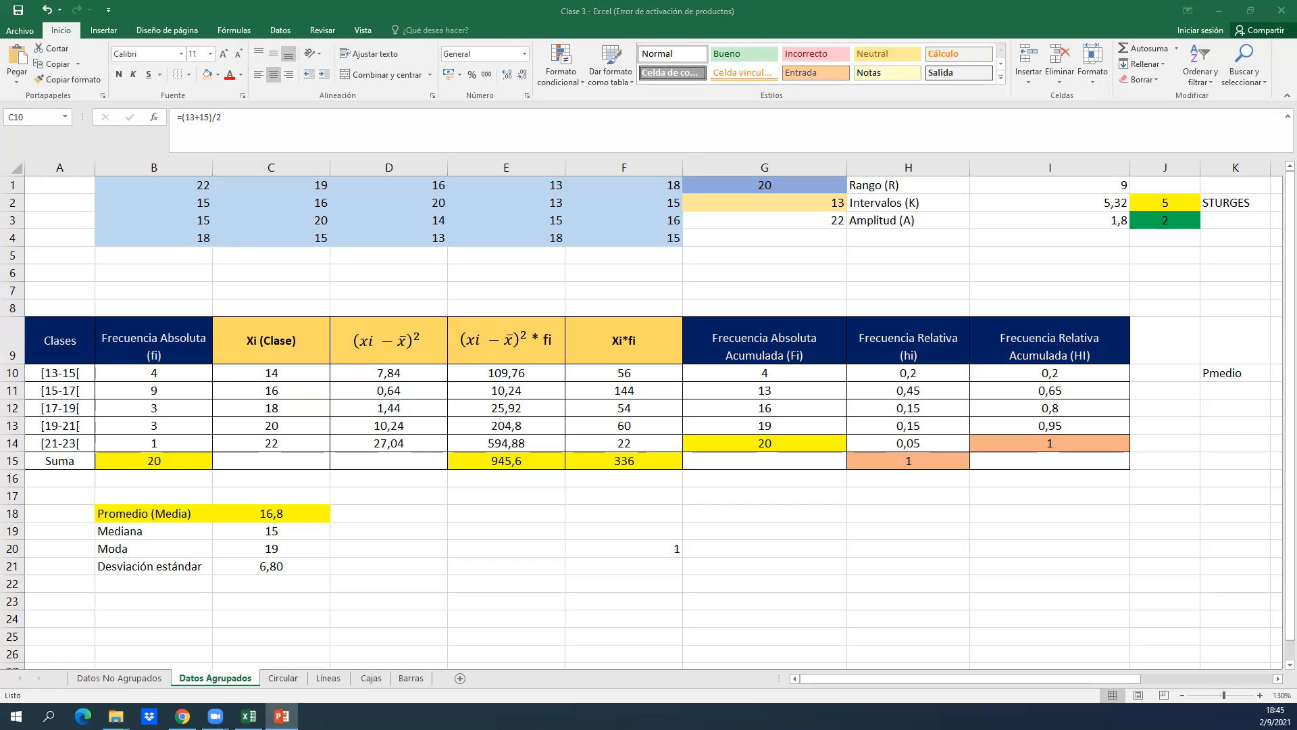
pyautogui.moveTo(0, 11); pyautogui.dragTo(569, 0)
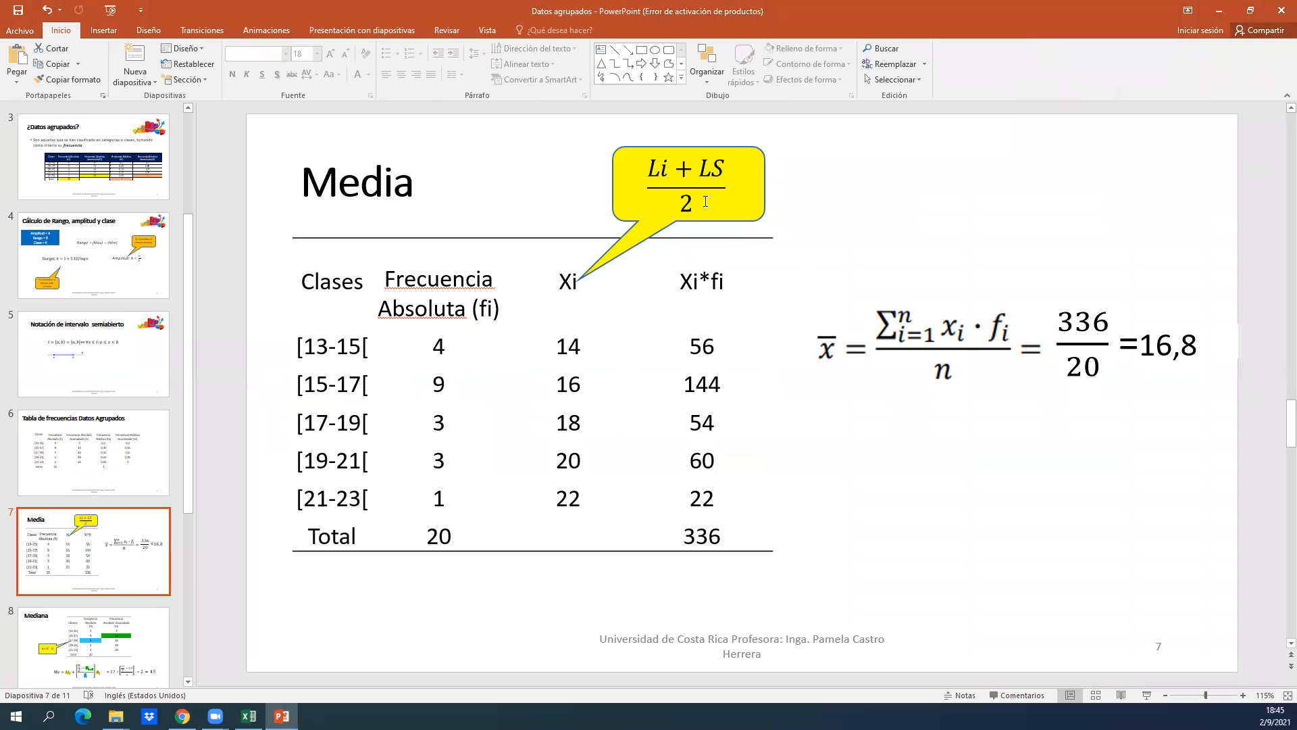
pyautogui.moveTo(1079, 7); pyautogui.dragTo(0, 68)
# Examine the squared deviation formula in D10 and the Promedio (Media) formula in C18 without changing either.
pyautogui.click(318, 405)
pyautogui.click(370, 377)
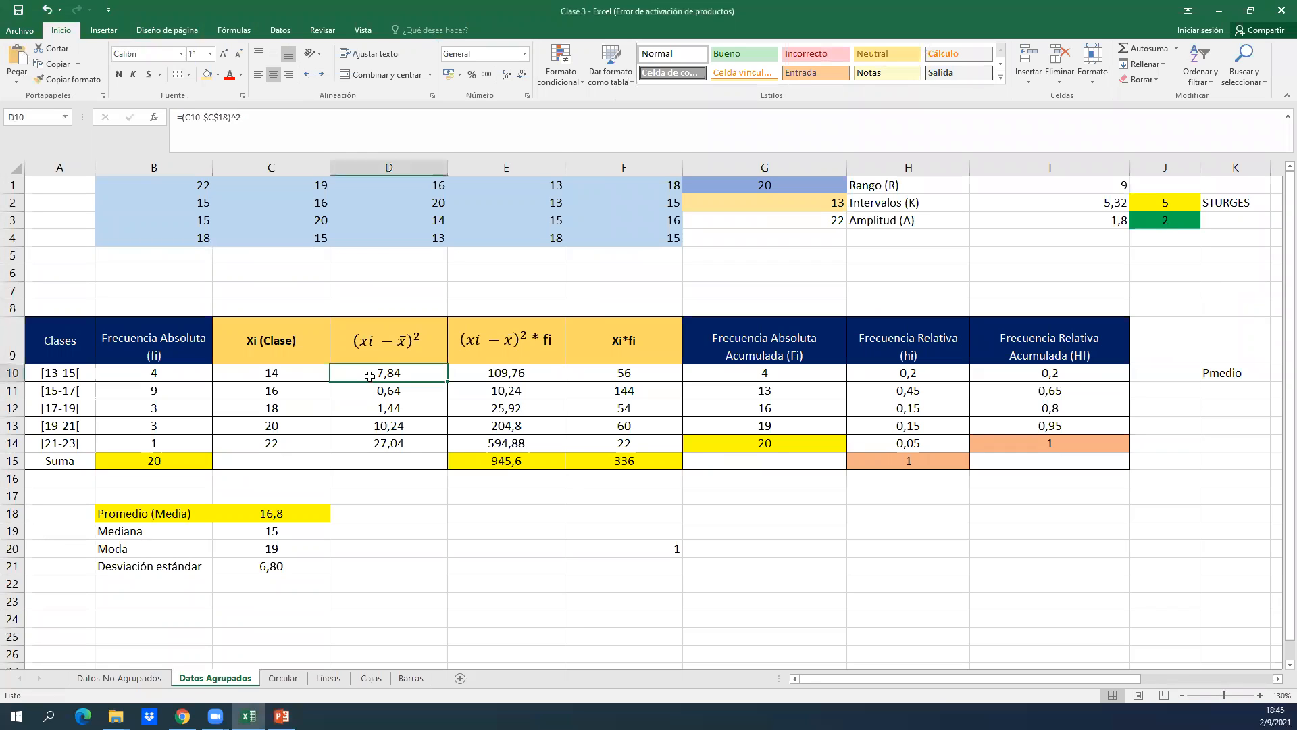
pyautogui.click(366, 552)
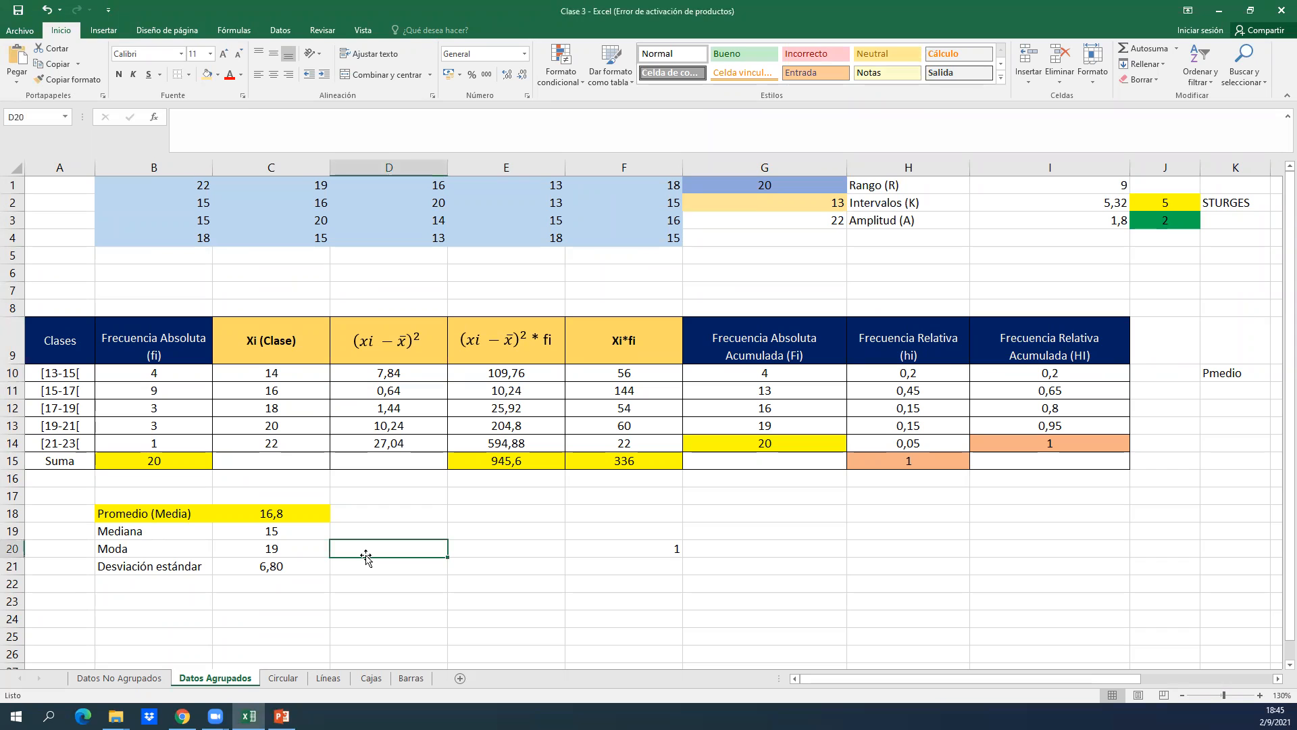
pyautogui.click(275, 515)
pyautogui.doubleClick(275, 515)
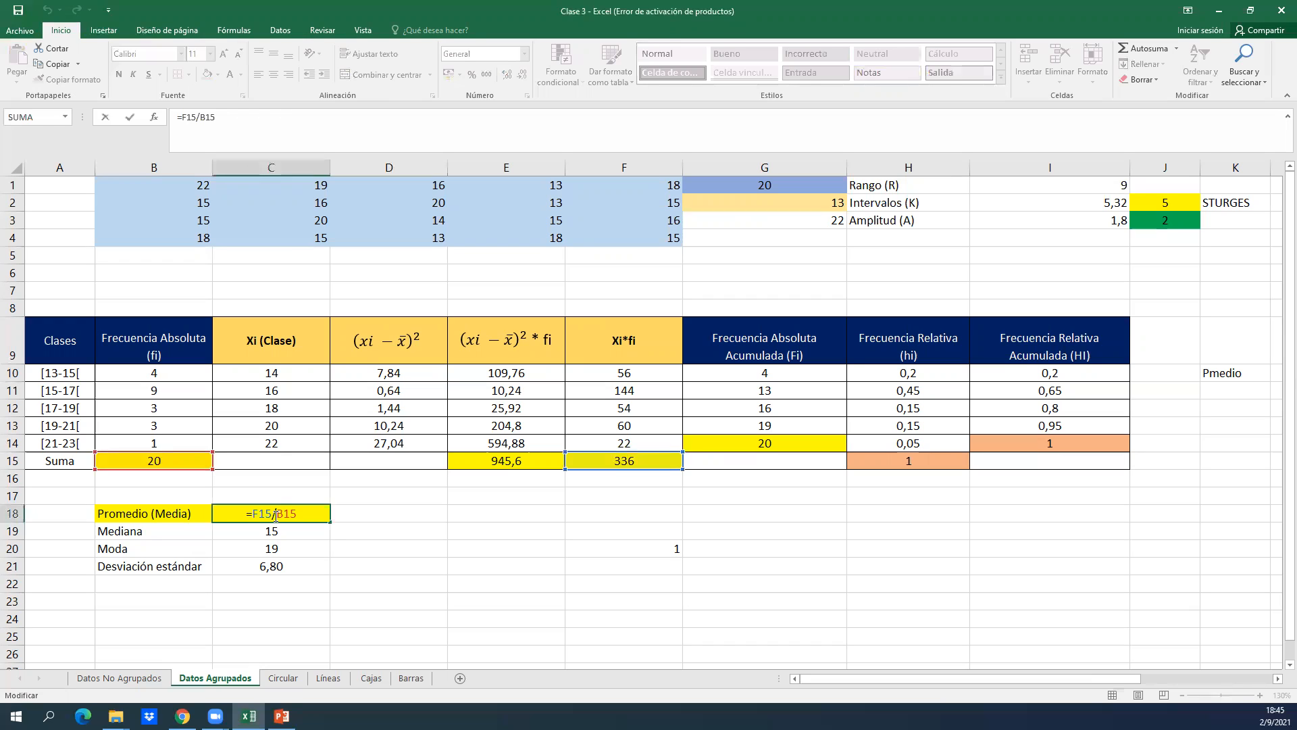
pyautogui.press('Return')
# Leave the mean formula in C18 as it is and fill the Xi (Clase) header in C9 with light orange.
pyautogui.doubleClick(270, 367)
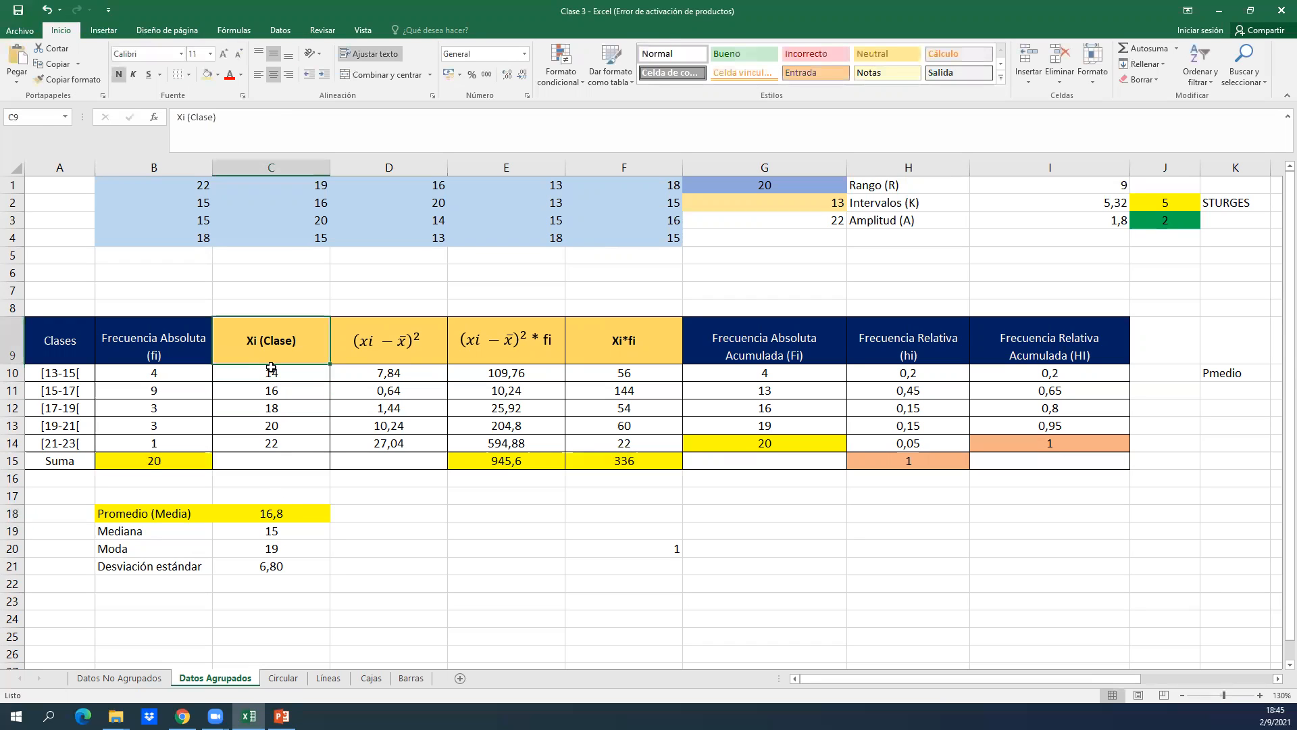
pyautogui.press('Right')
pyautogui.press('Right')
pyautogui.press('Right')
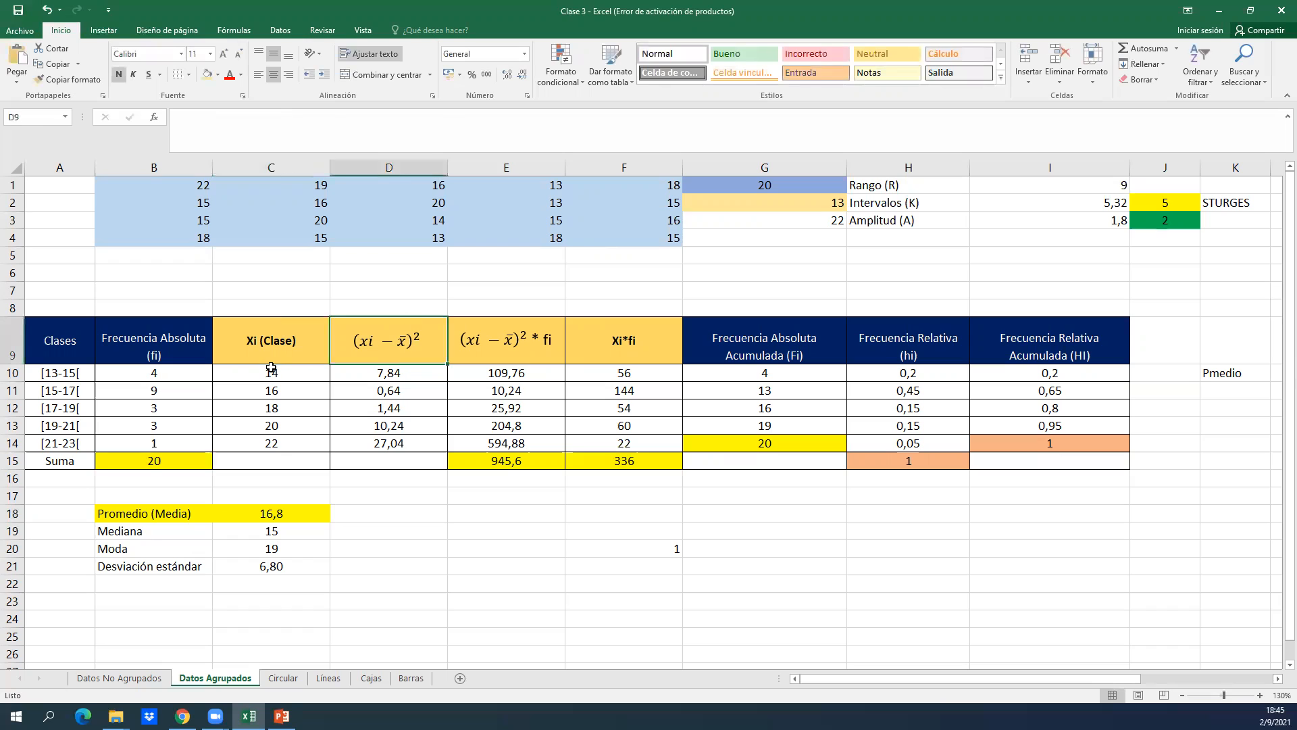
pyautogui.press('Left')
pyautogui.press('Left')
pyautogui.press('Left')
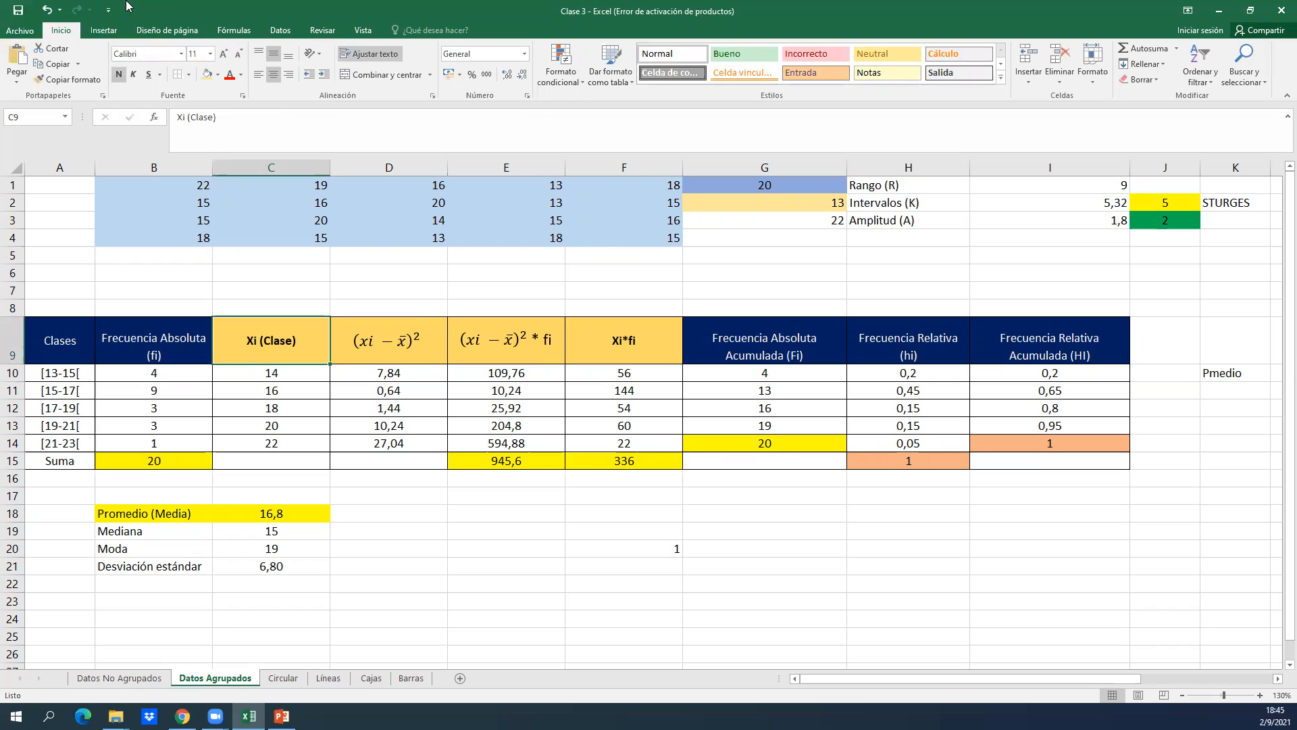
pyautogui.click(218, 74)
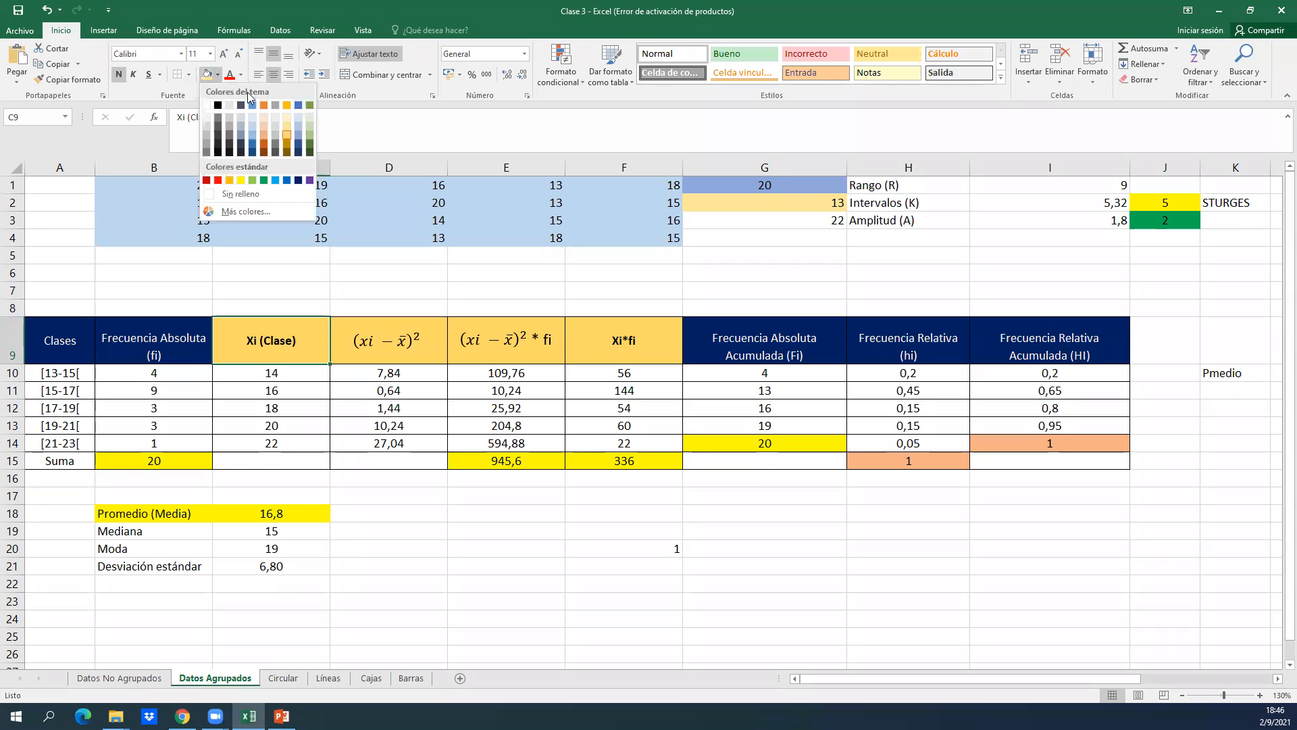
pyautogui.click(265, 126)
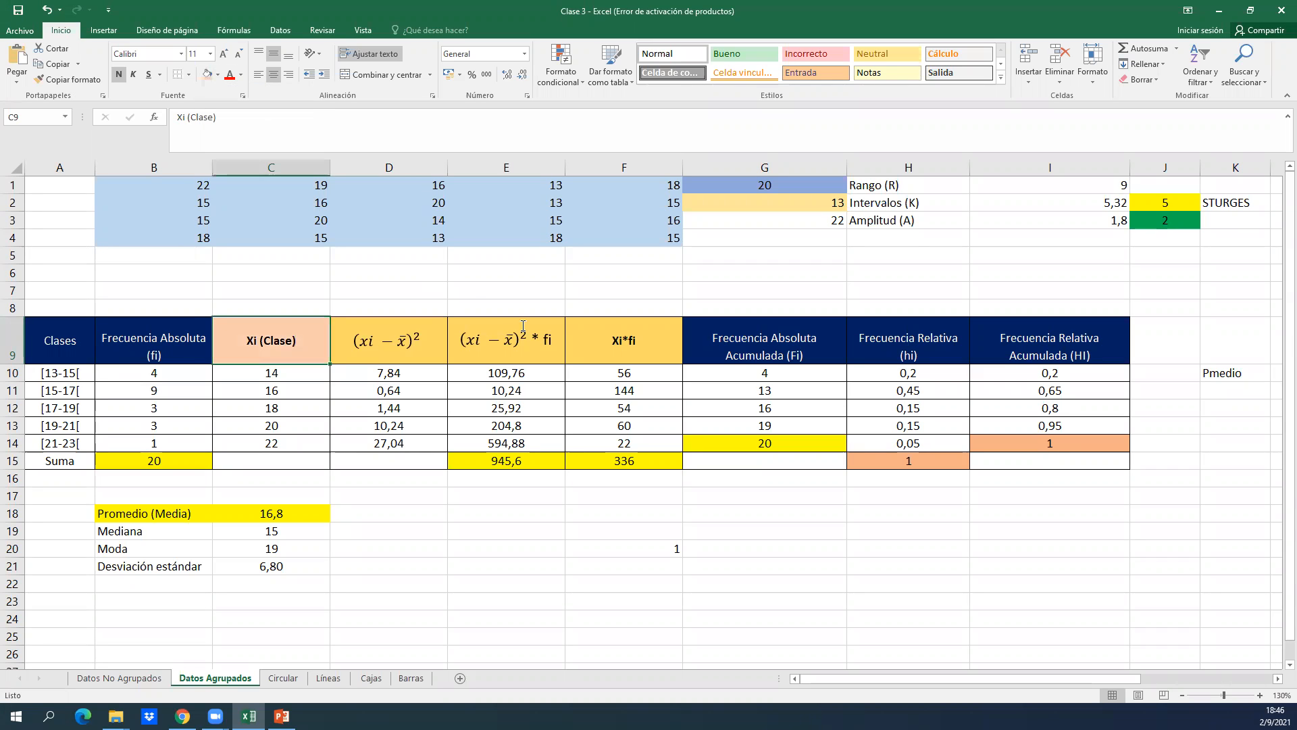
# Apply the same light orange fill to the Xi*fi header in F9.
pyautogui.click(596, 342)
pyautogui.click(207, 75)
pyautogui.press('Left')
pyautogui.press('Left')
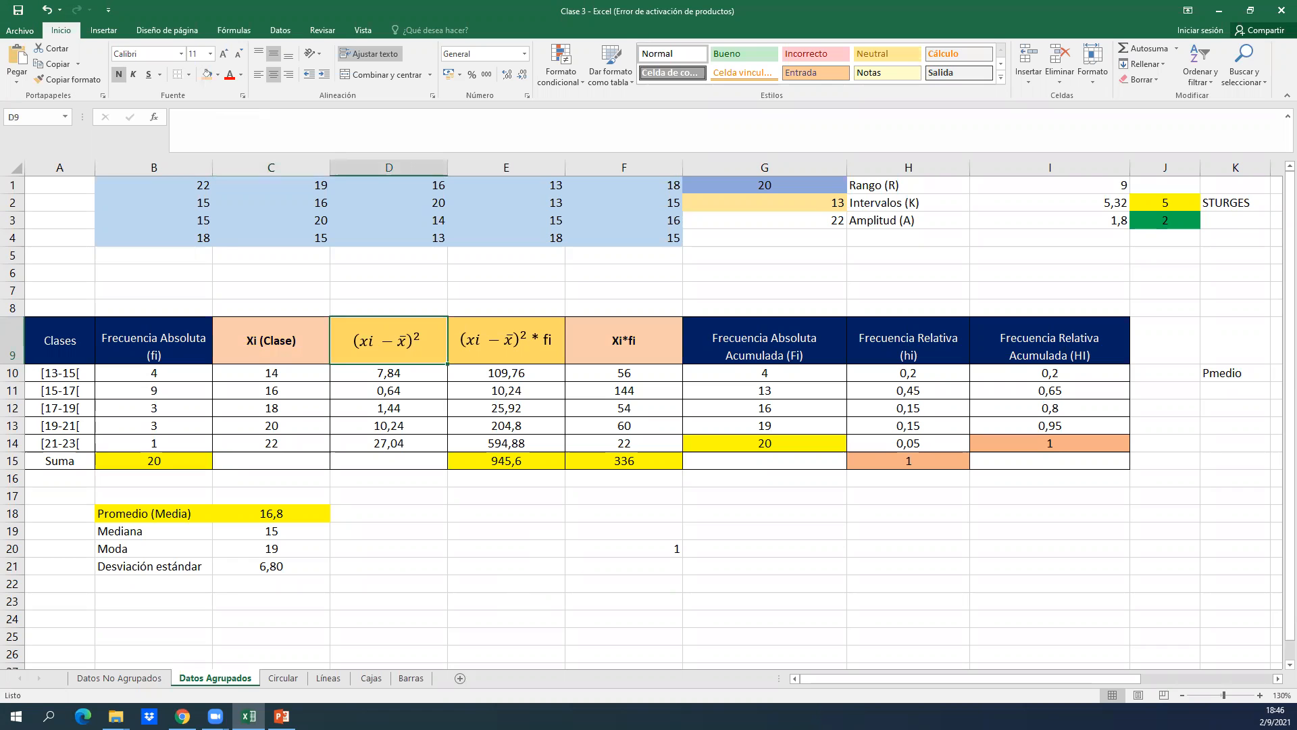
# Switch to PowerPoint, review the mean formula and table on the Media slide, and return to Excel.
pyautogui.moveTo(0, 10); pyautogui.dragTo(873, 2)
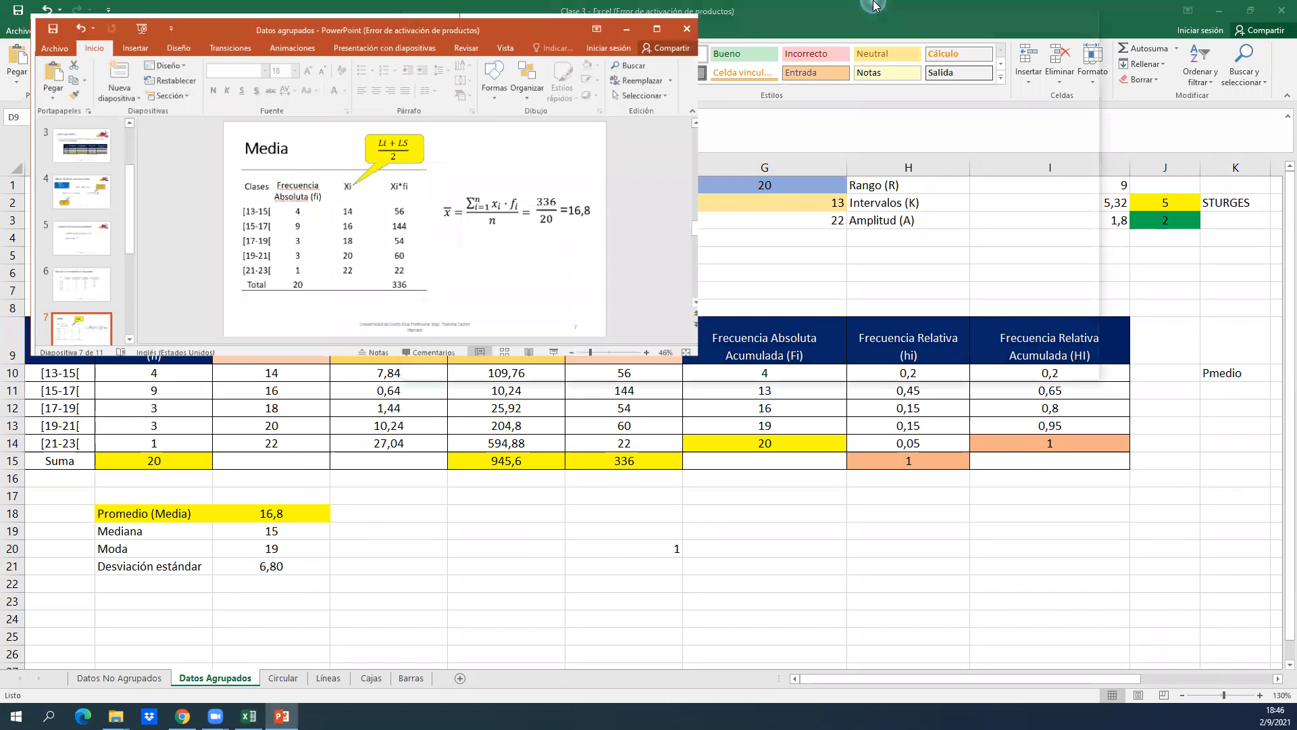
pyautogui.click(126, 443)
pyautogui.press('Down')
pyautogui.press('Down')
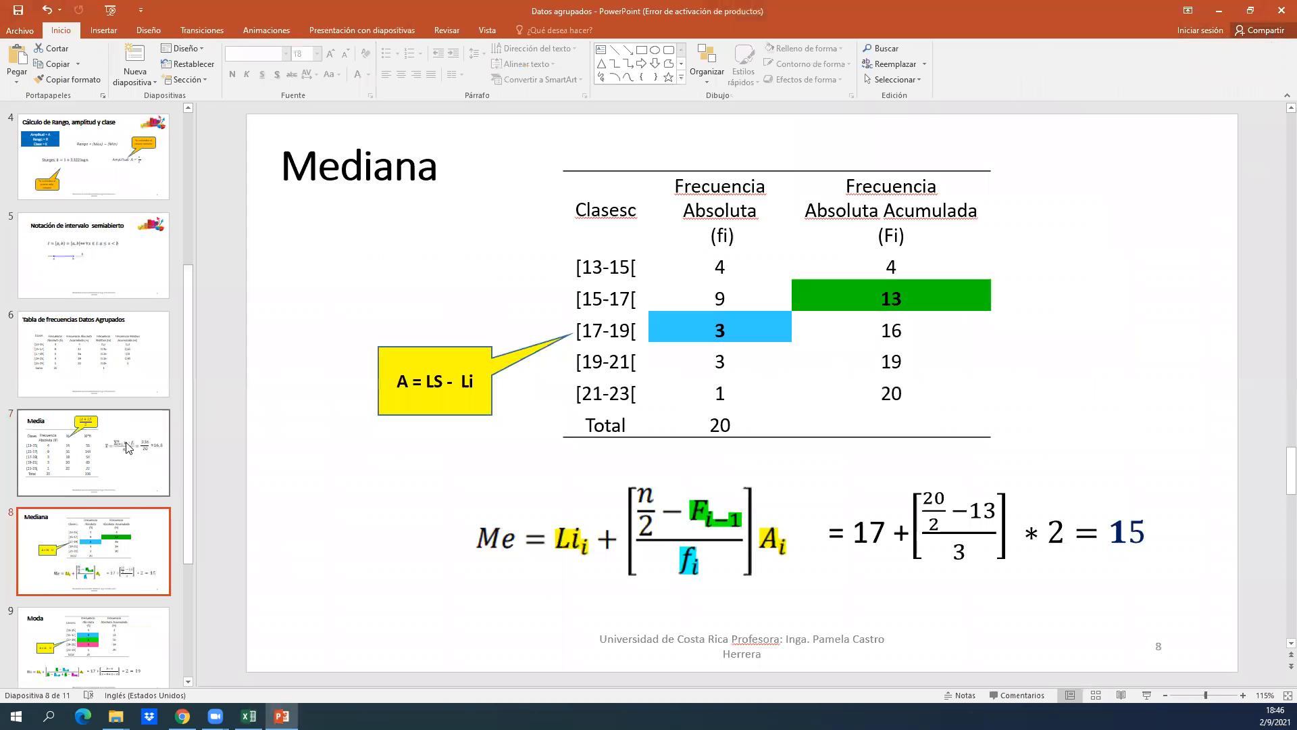
pyautogui.click(129, 448)
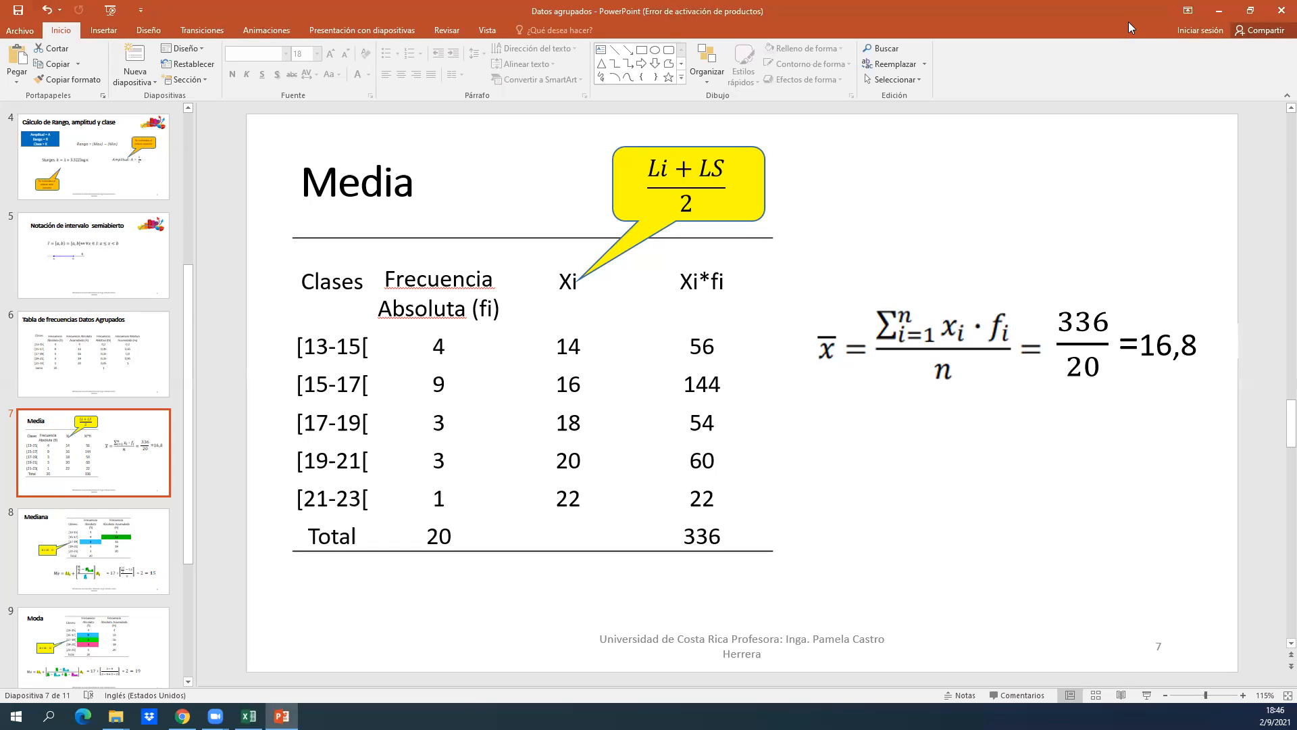
pyautogui.hotkey('alt', 'Tab')
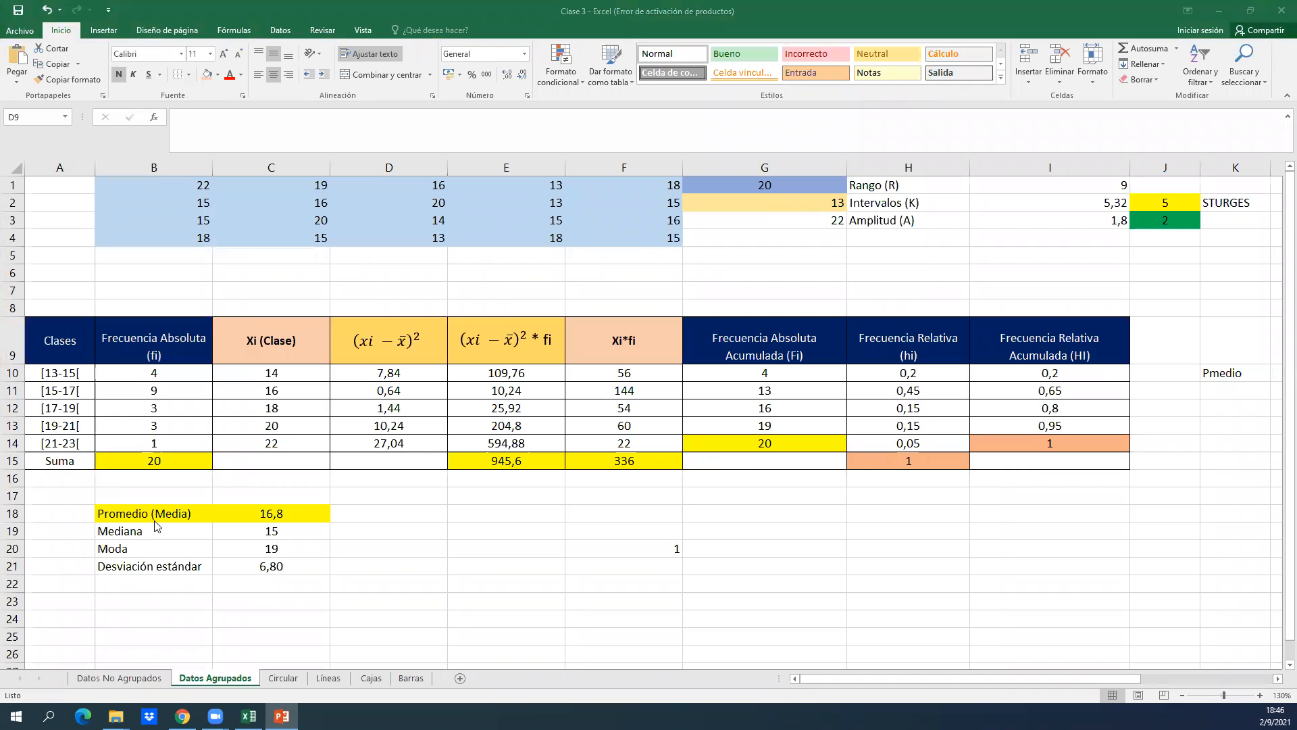
# Examine the Xi*fi product formulas in F10 to F13 one by one without changing them.
pyautogui.doubleClick(597, 374)
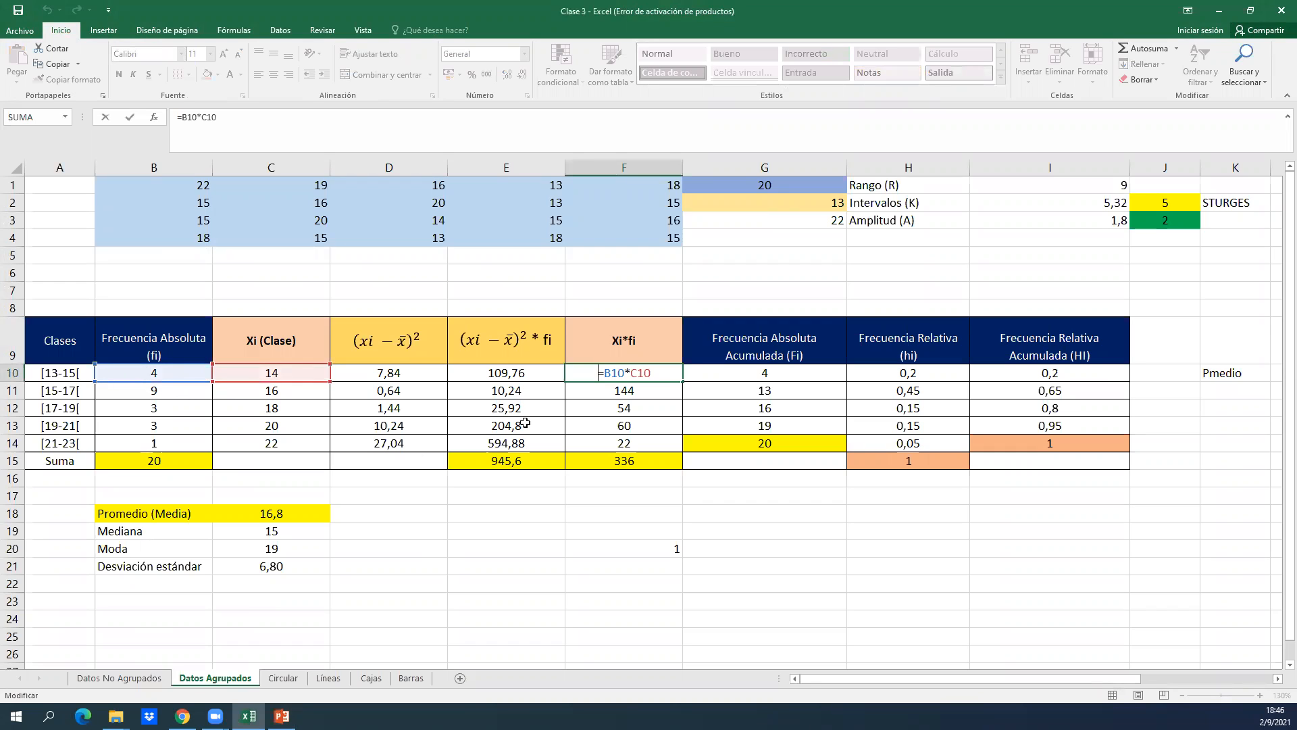
pyautogui.press('Return')
pyautogui.doubleClick(649, 390)
pyautogui.press('Return')
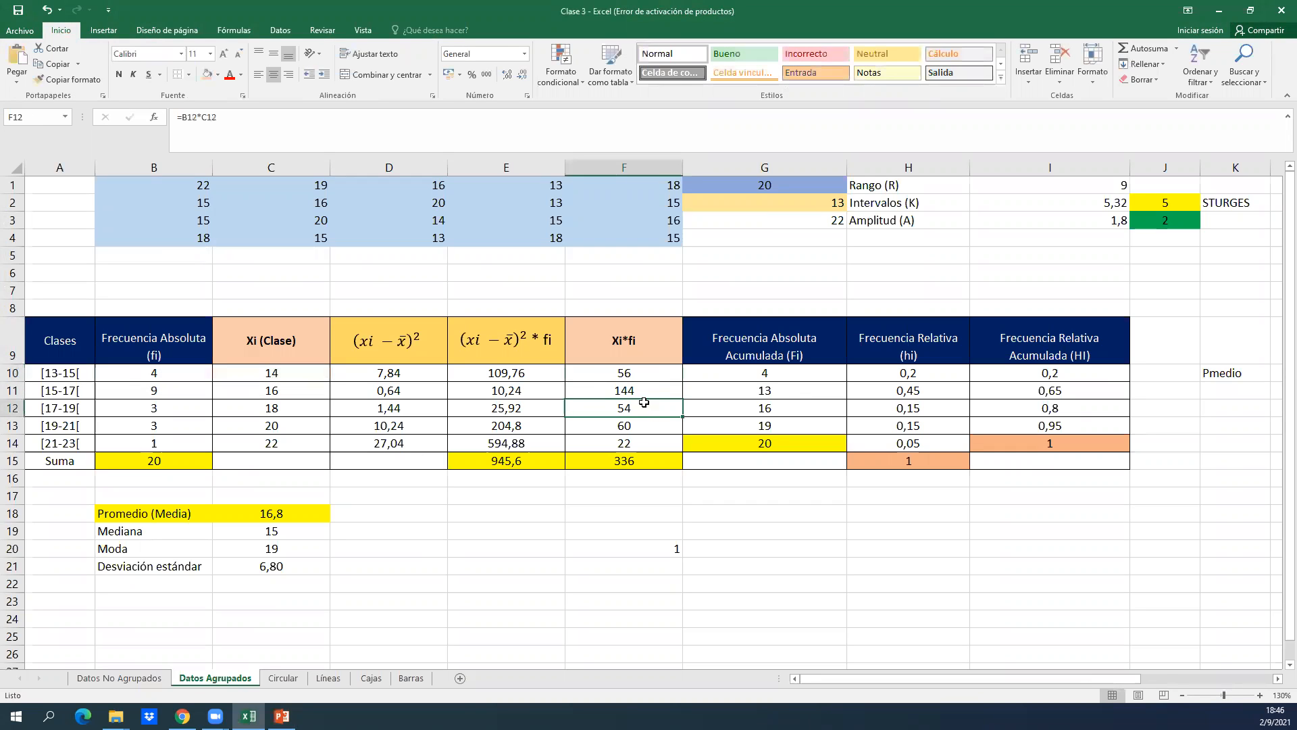
pyautogui.doubleClick(644, 403)
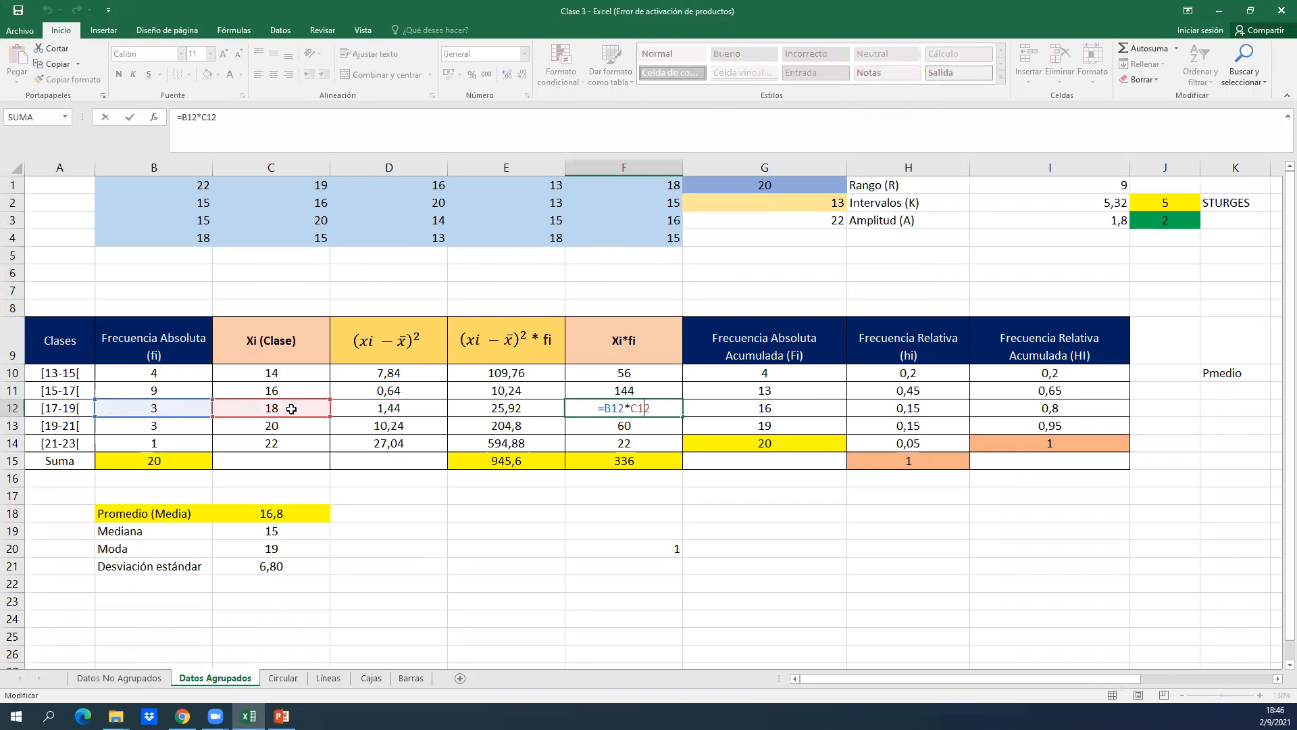
pyautogui.press('Return')
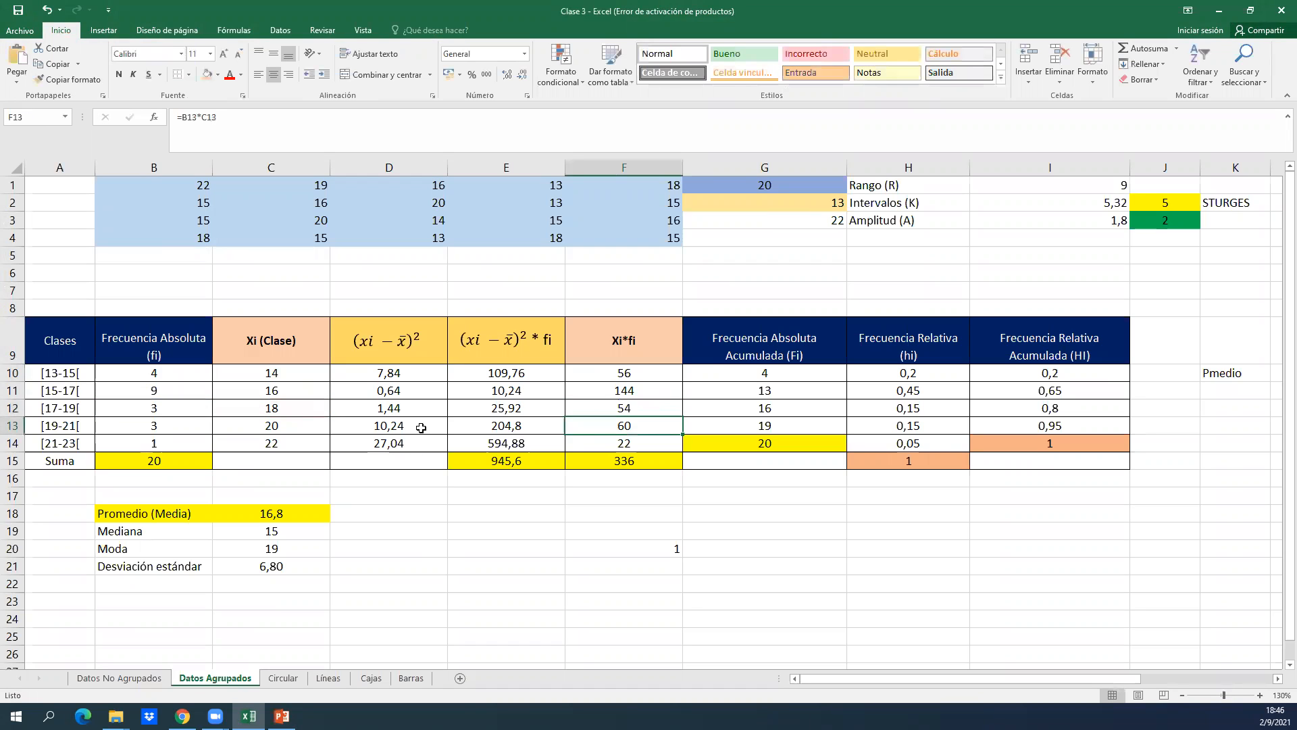
pyautogui.doubleClick(585, 434)
pyautogui.press('Return')
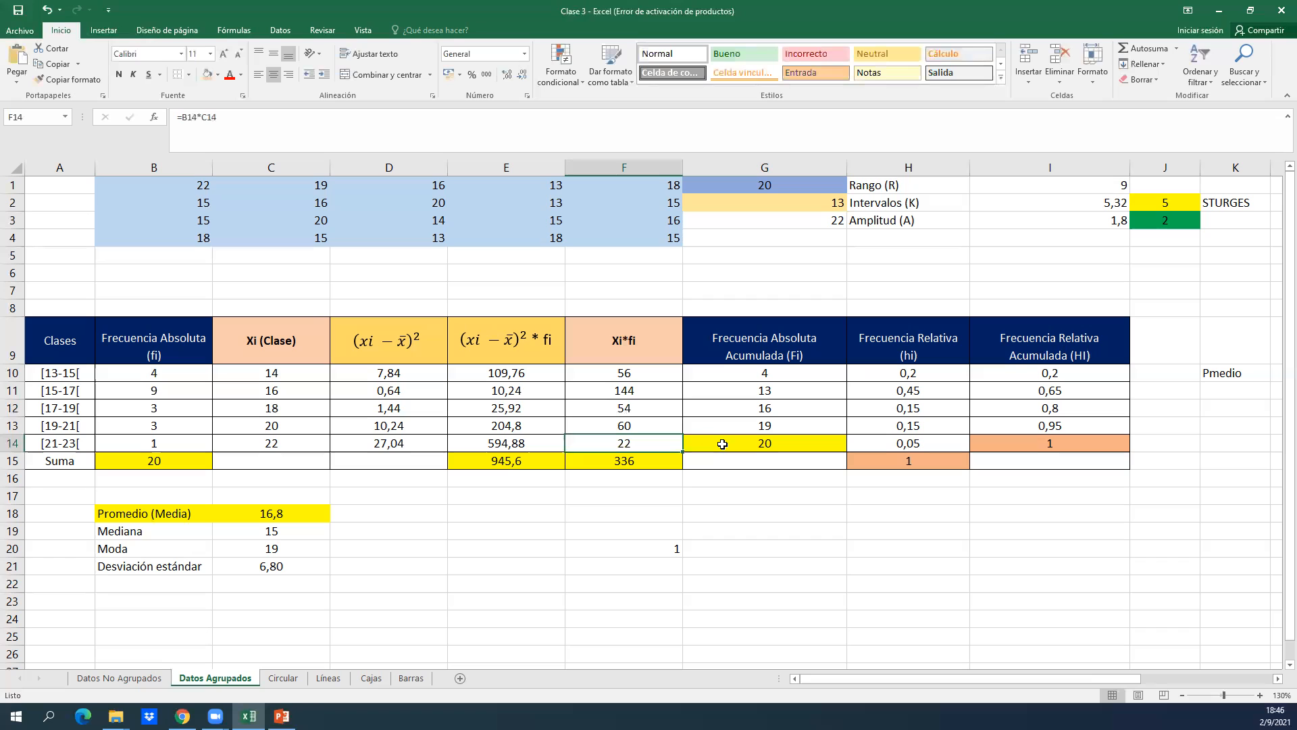
# Examine the Xi*fi sum formula in F15, compare it with the Media slide in PowerPoint, and return to Excel.
pyautogui.doubleClick(654, 459)
pyautogui.press('Return')
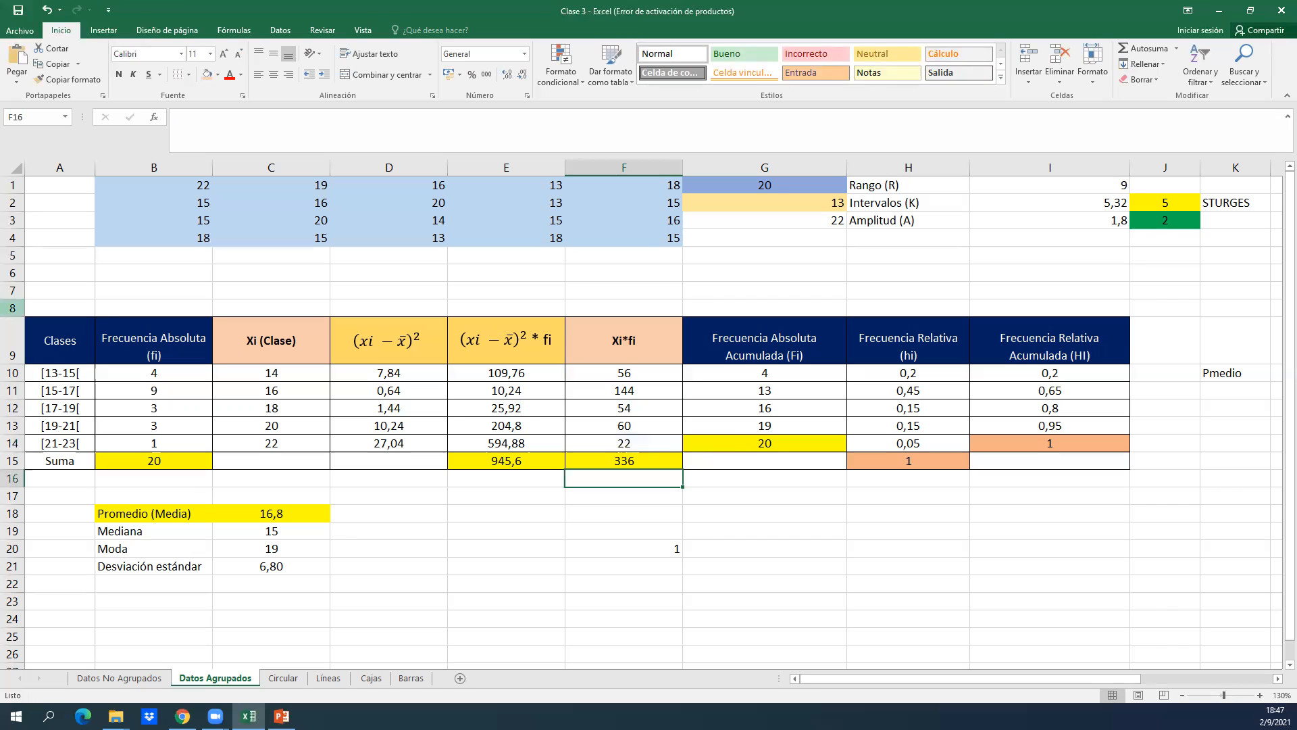
pyautogui.hotkey('alt', 'Tab')
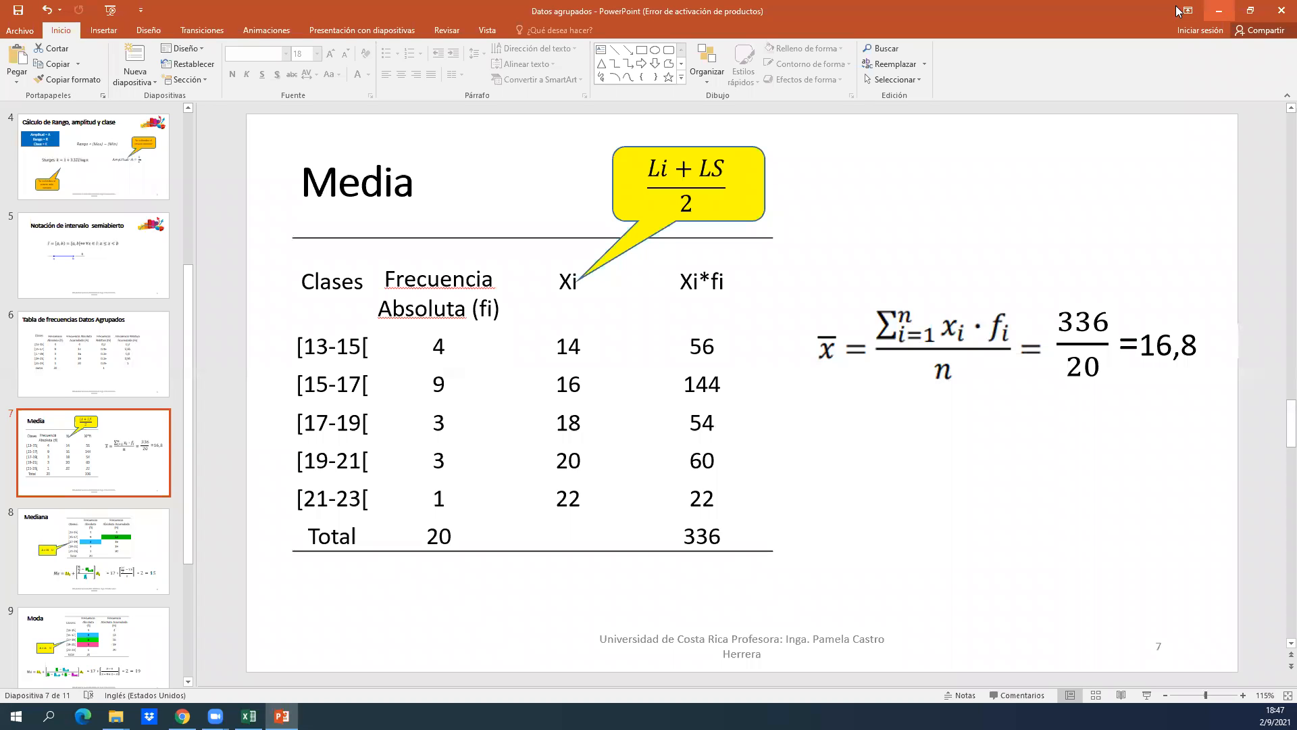
pyautogui.hotkey('alt', 'Tab')
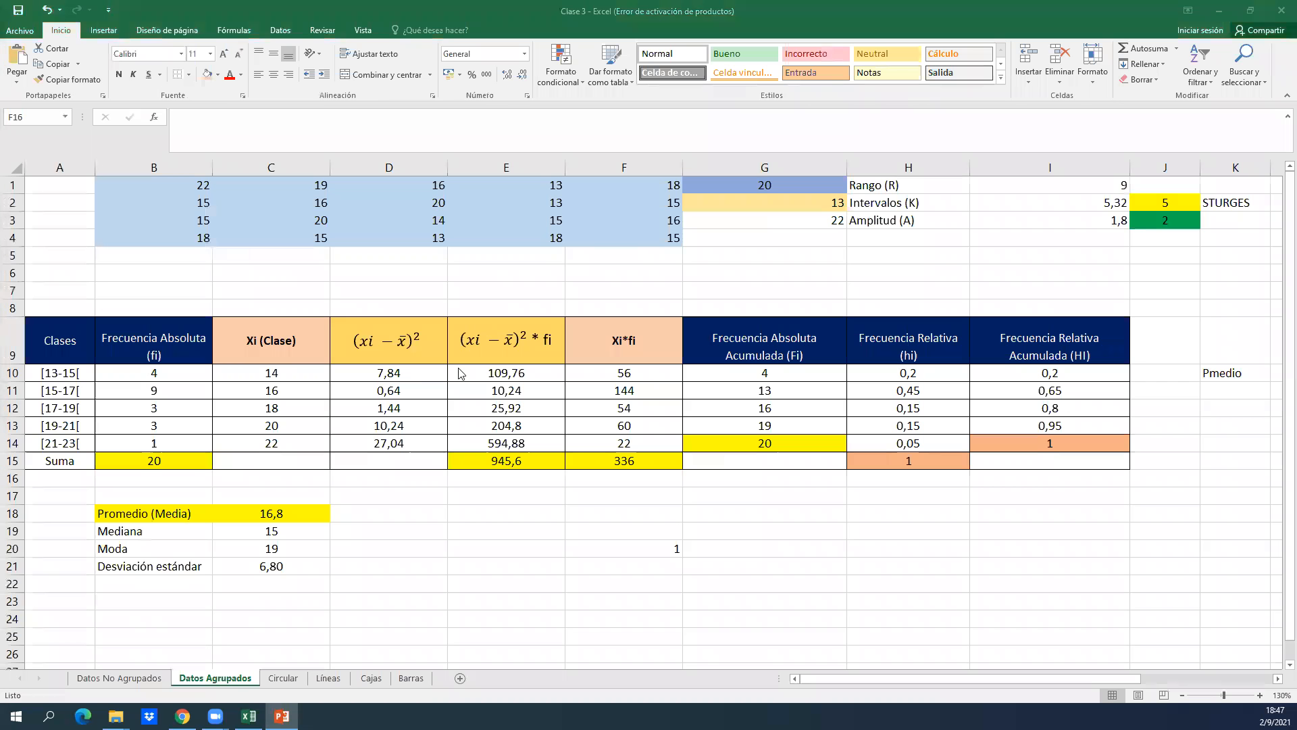
# Remove the yellow fill from the Promedio (Media) label in B18.
pyautogui.click(255, 515)
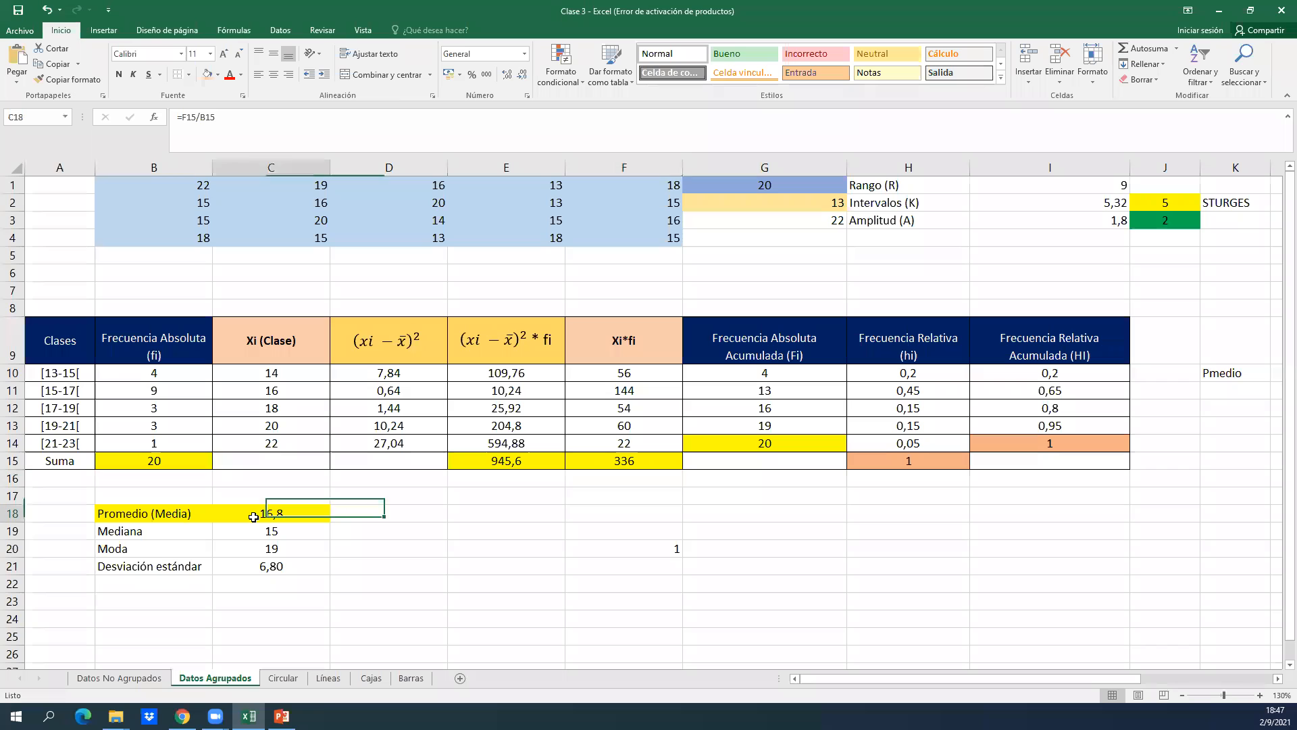
pyautogui.press('Left')
pyautogui.click(218, 75)
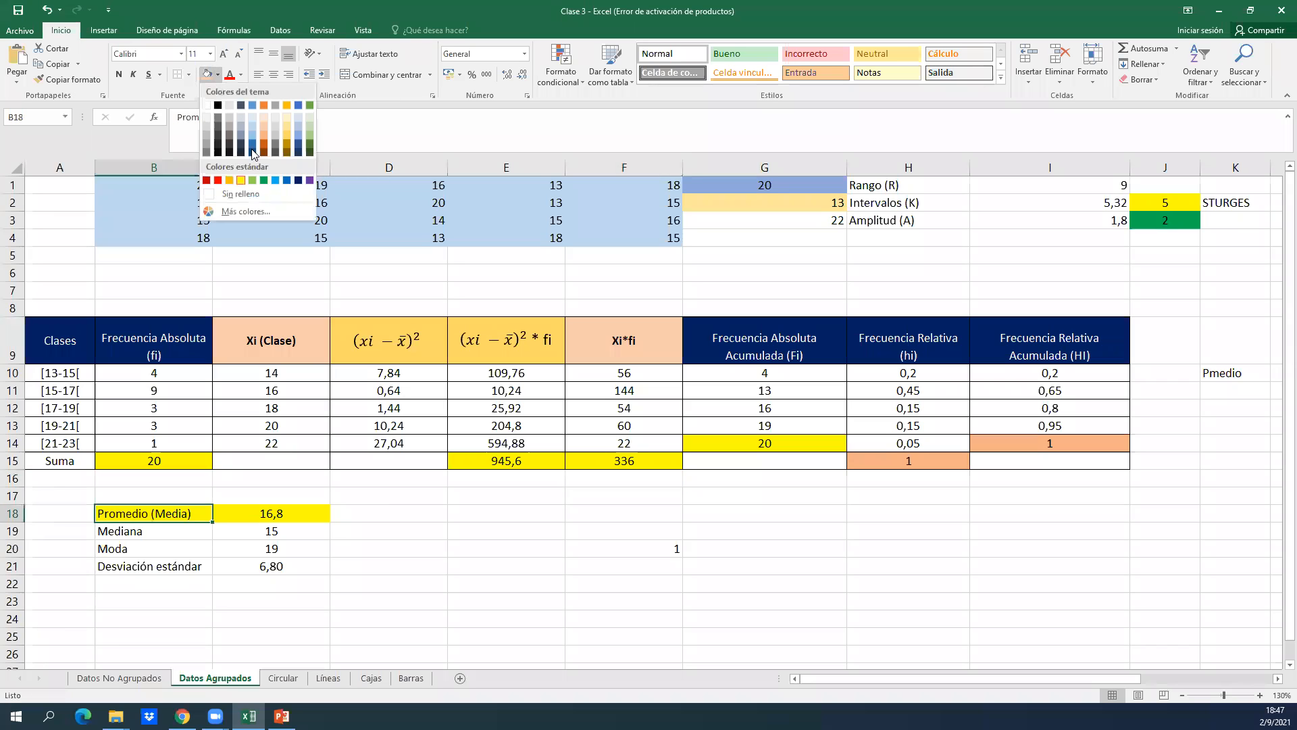
pyautogui.click(278, 192)
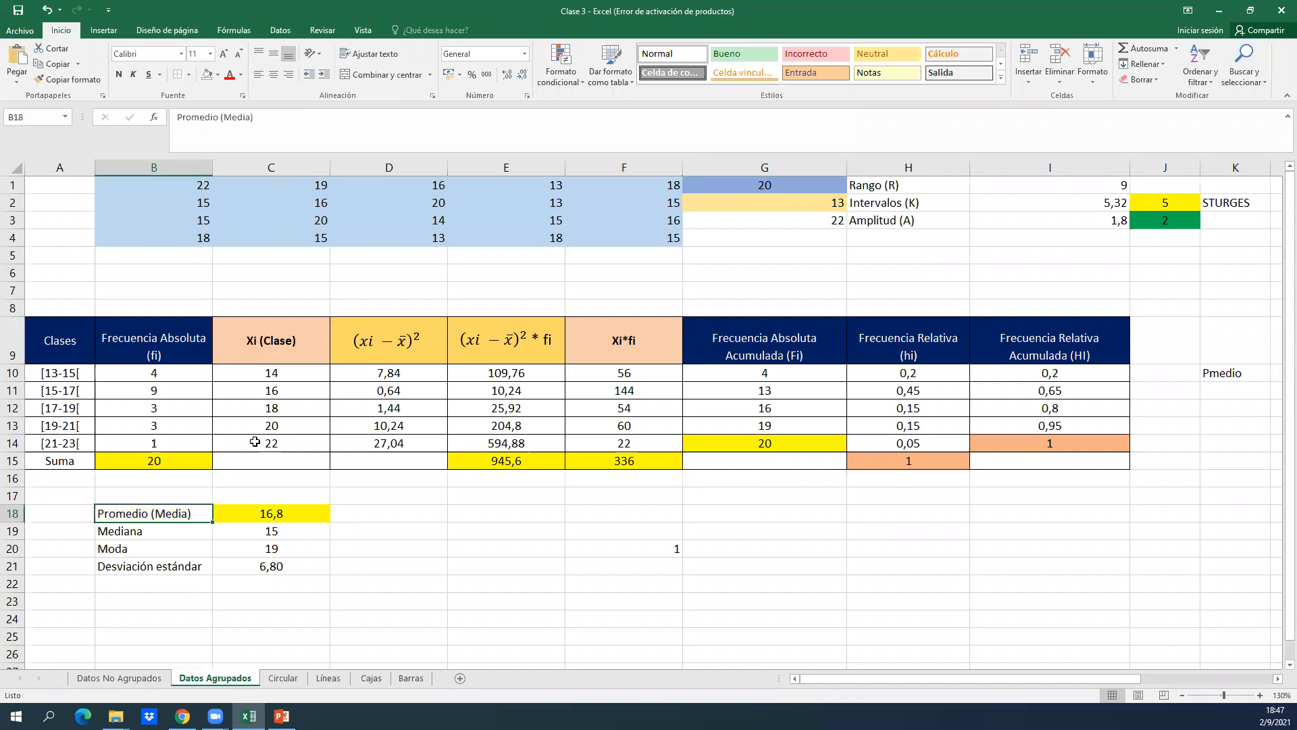
# Examine the mean formula in C18 and the Xi*fi header, check the Media slide in PowerPoint, and return to Excel.
pyautogui.doubleClick(274, 514)
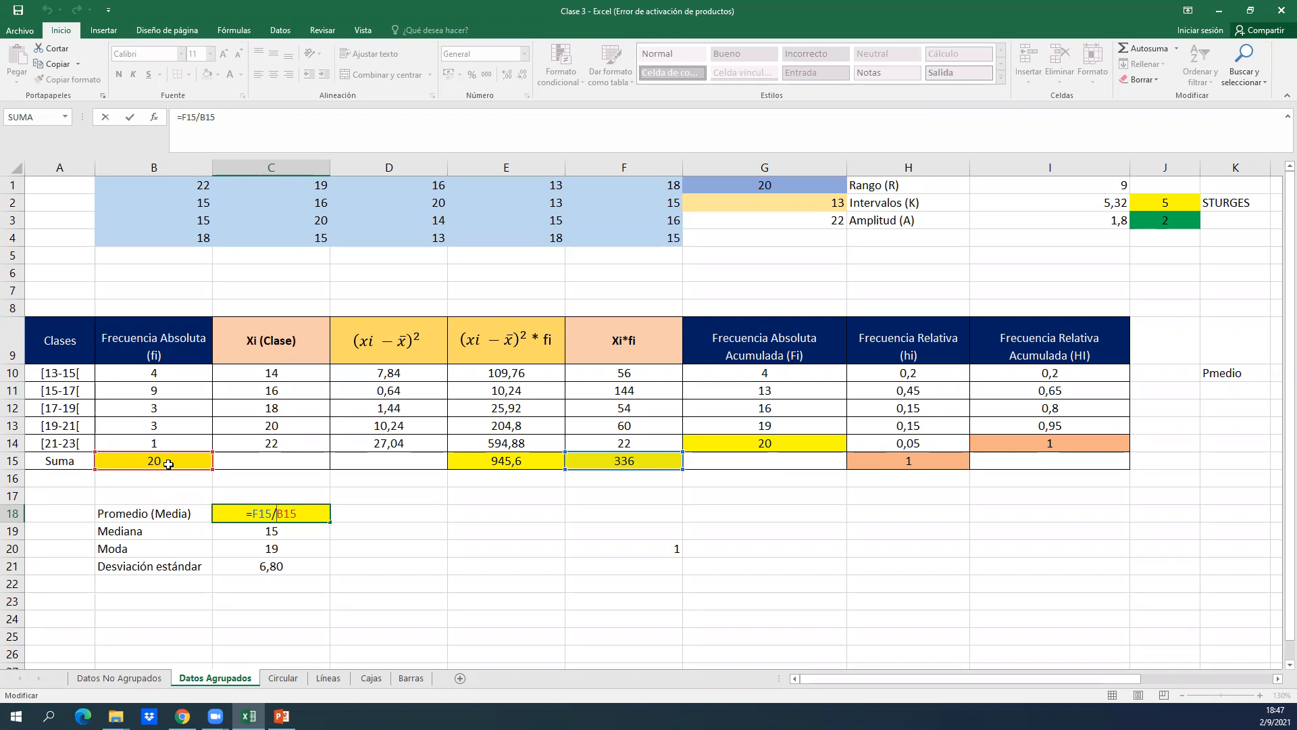
pyautogui.press('Return')
pyautogui.click(590, 397)
pyautogui.press('Up')
pyautogui.press('Up')
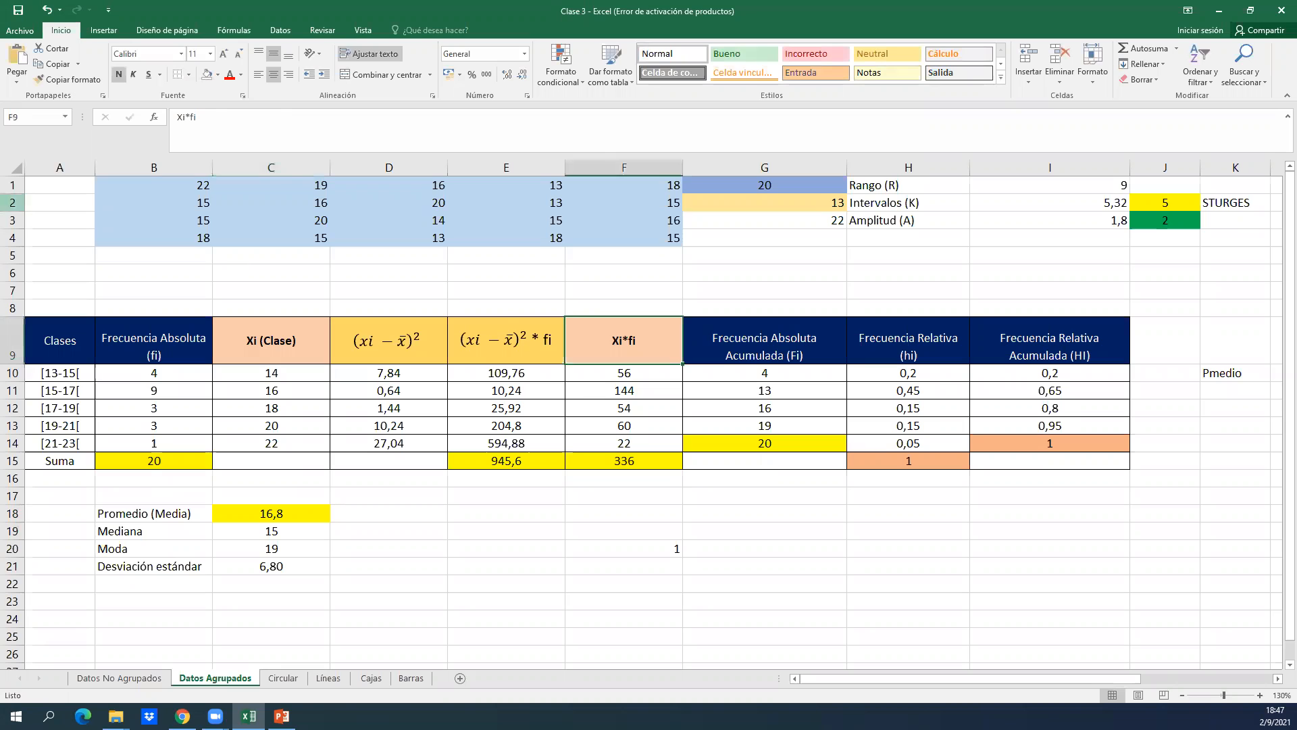
pyautogui.hotkey('alt', 'Tab')
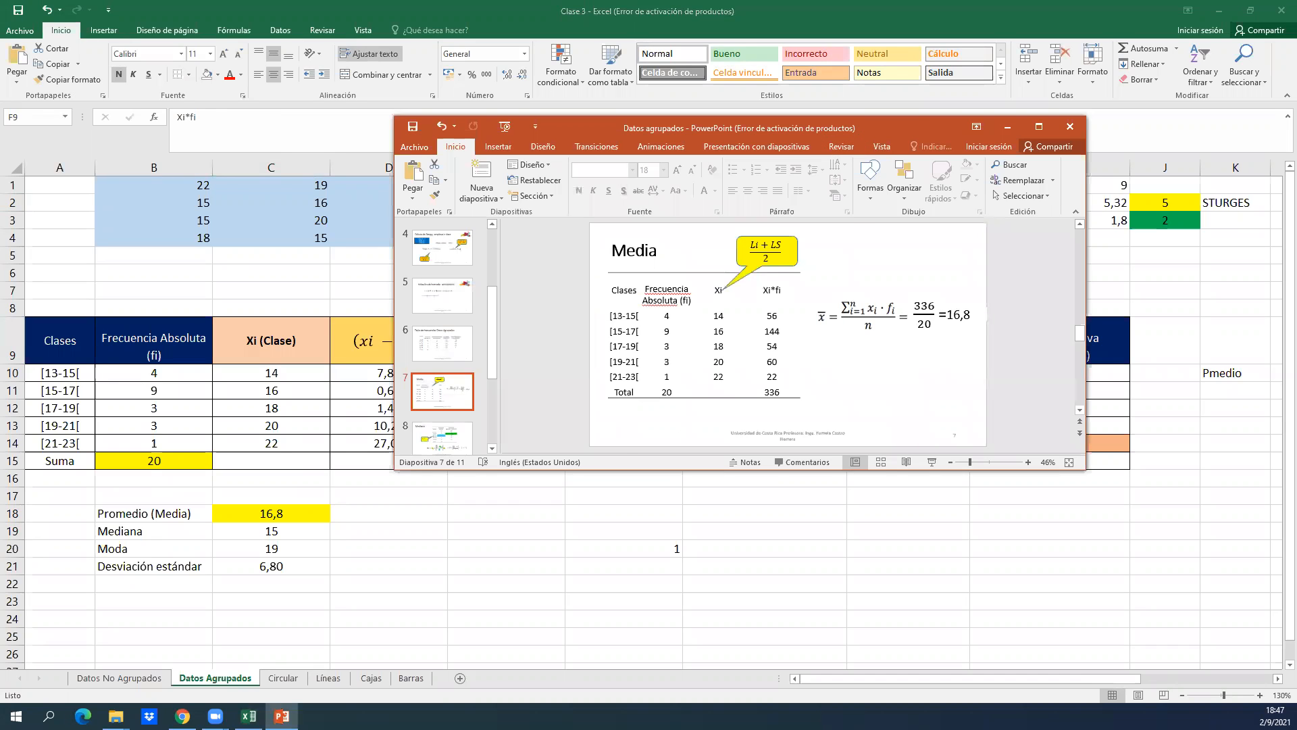
pyautogui.hotkey('alt', 'Tab')
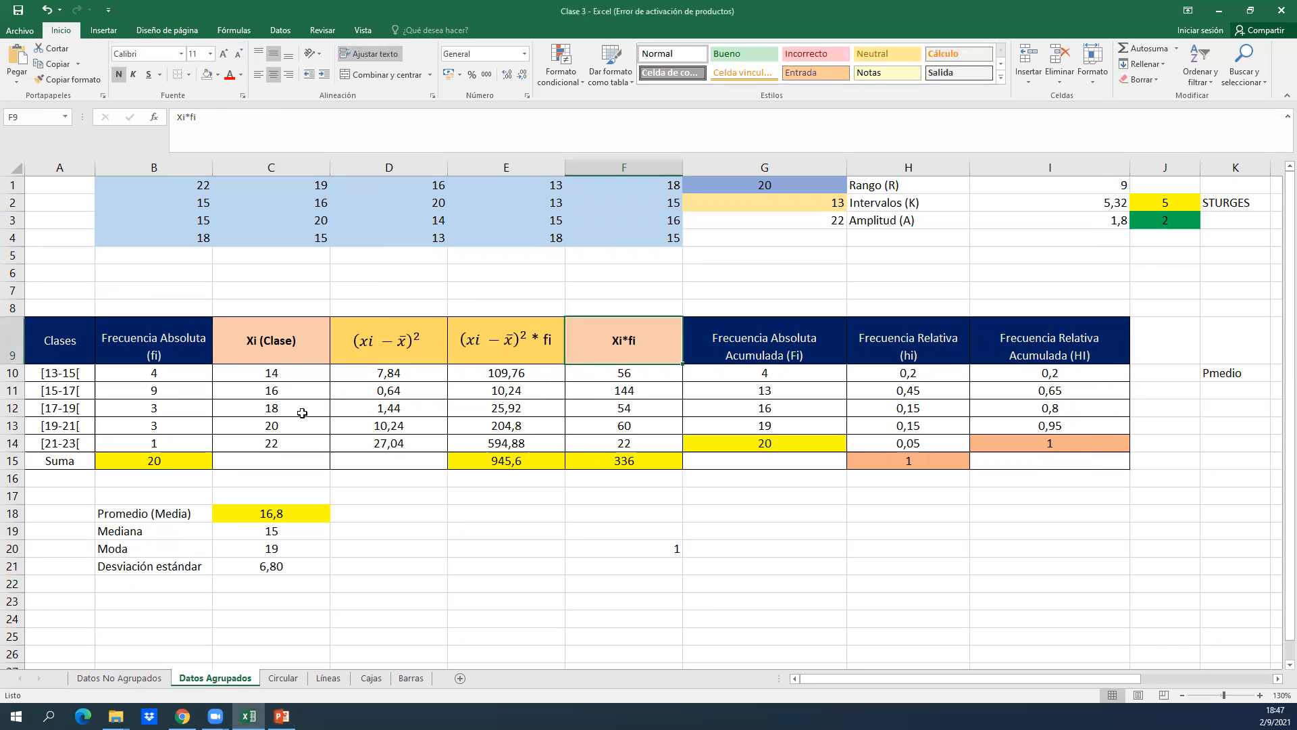
# Examine the Mediana formula in C19 without changing it.
pyautogui.click(378, 447)
pyautogui.click(207, 533)
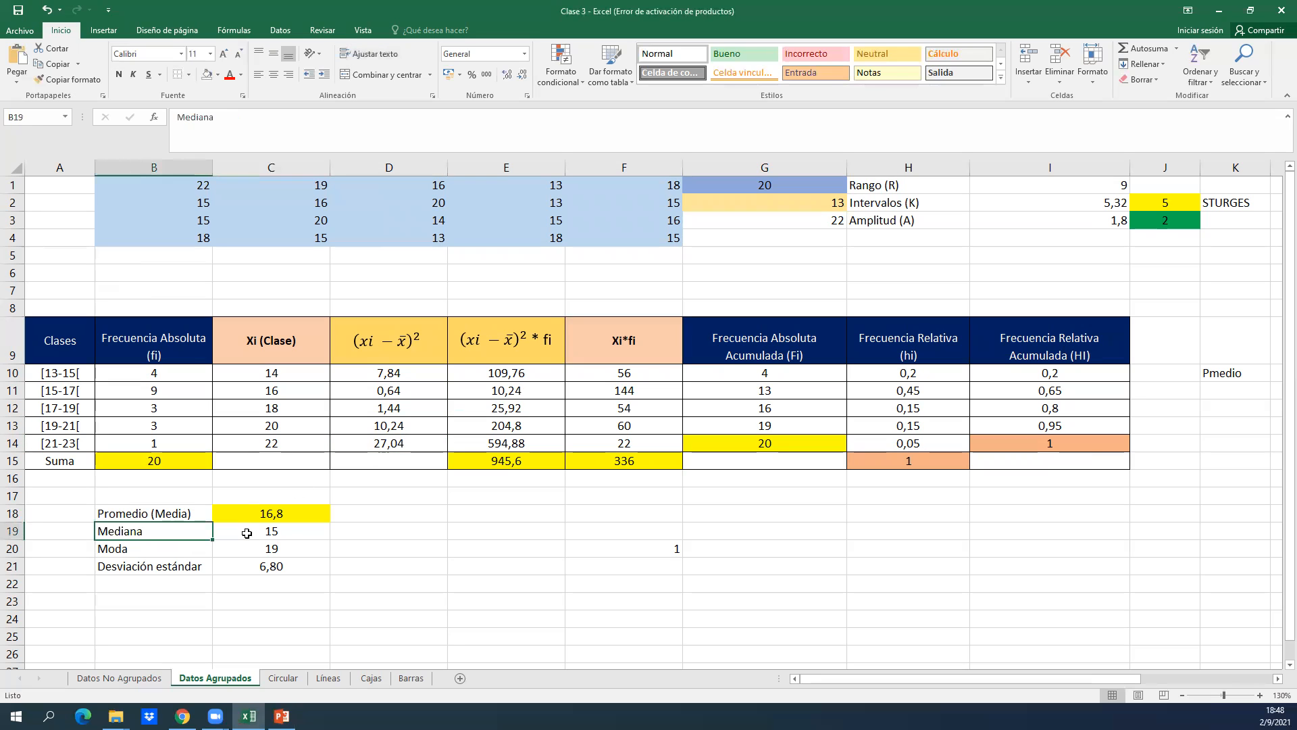
pyautogui.doubleClick(247, 533)
pyautogui.press('Return')
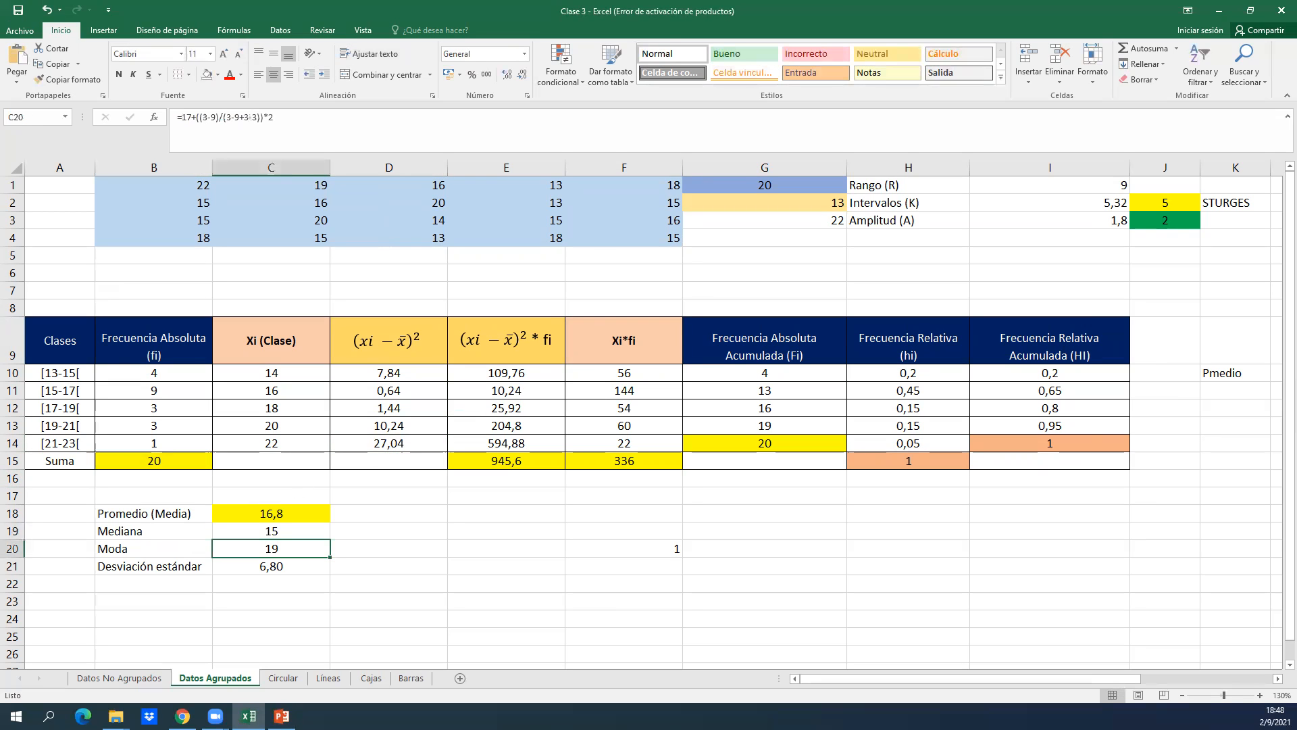
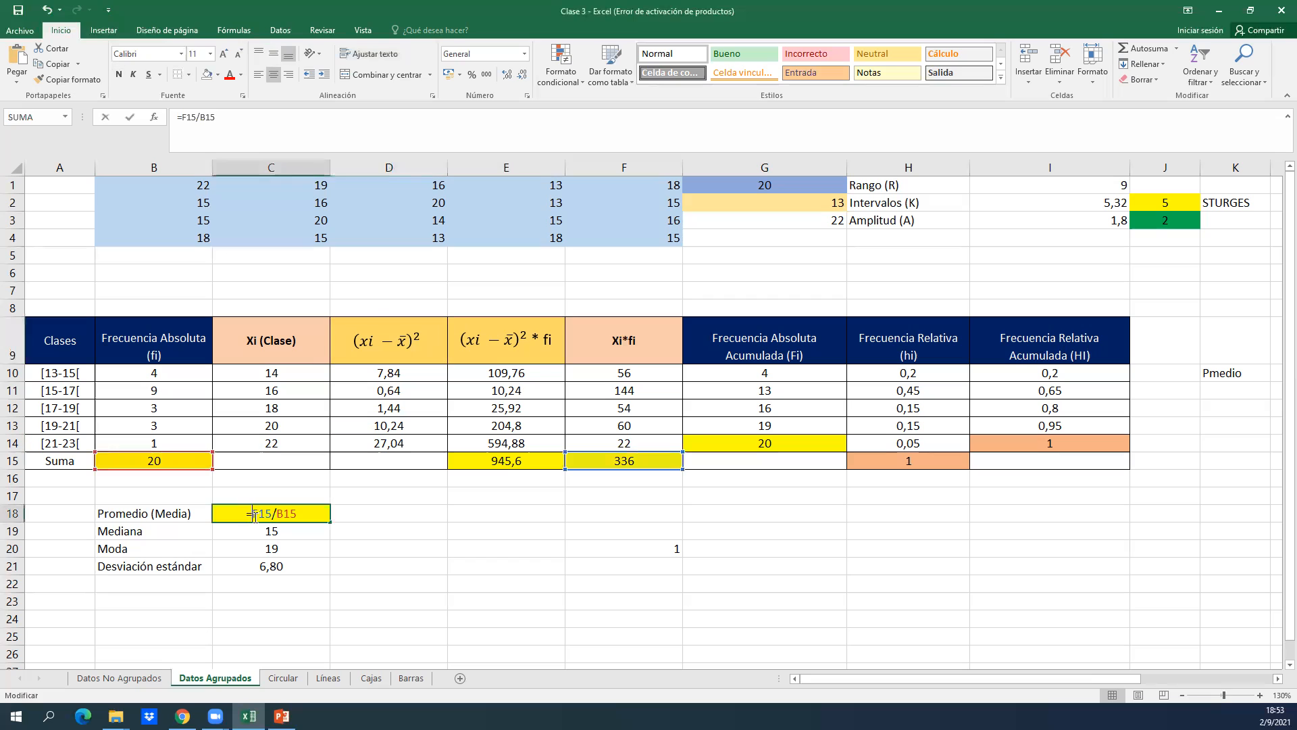
# Close the mean formula in C18 and examine the squared-deviation formulas in D10 and D11 without changing them.
pyautogui.press('Return')
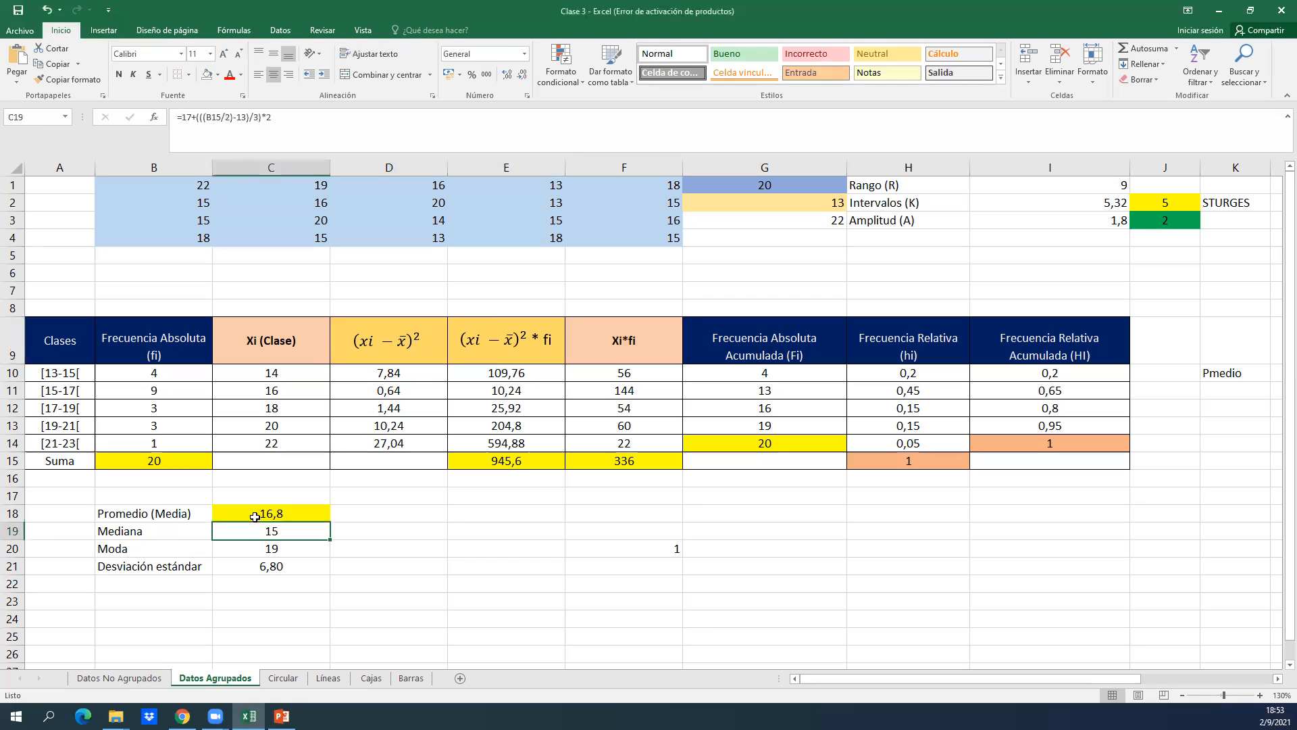
pyautogui.doubleClick(411, 373)
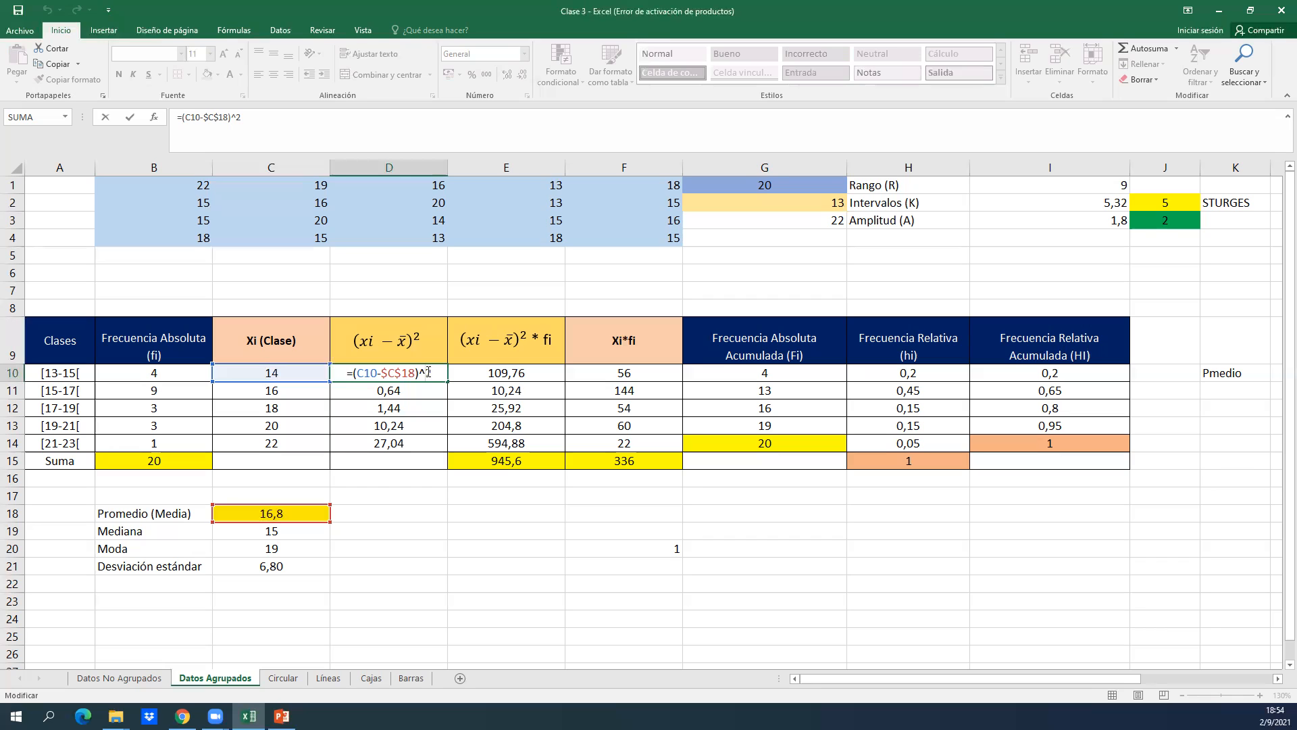
pyautogui.press('Return')
pyautogui.doubleClick(396, 390)
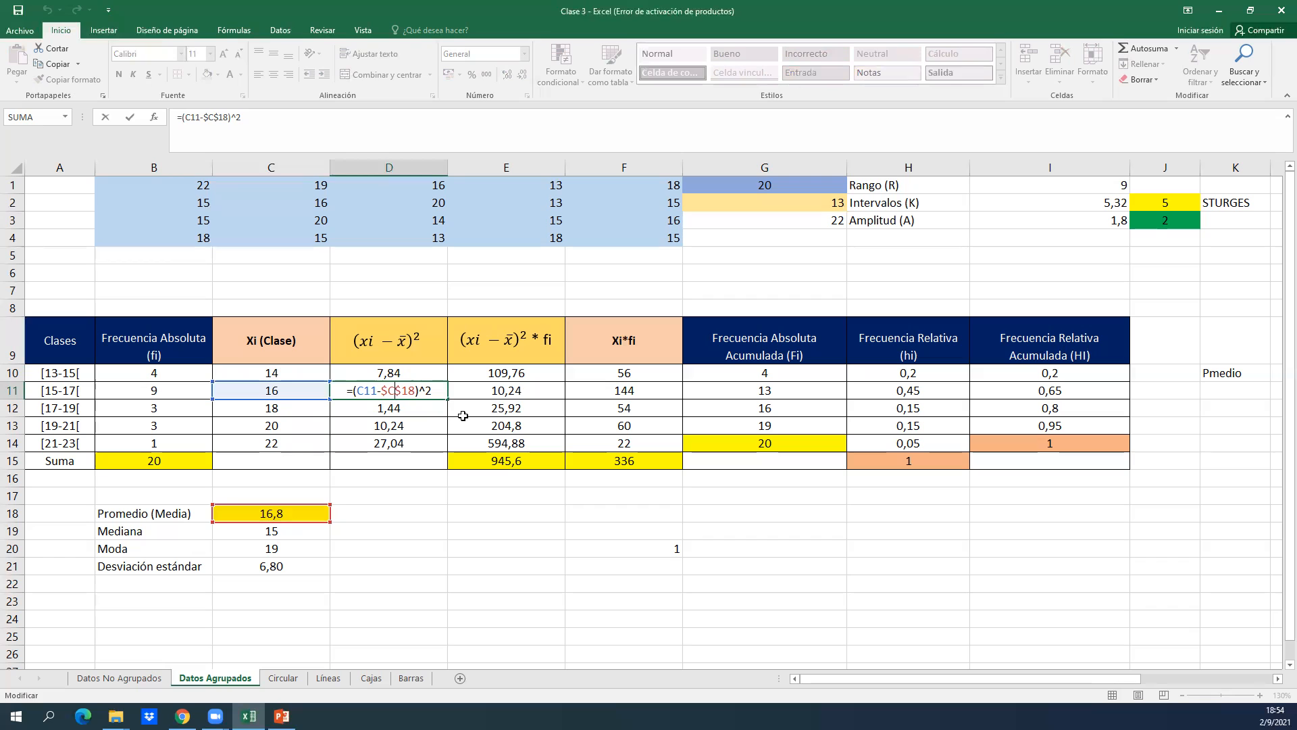
pyautogui.press('Return')
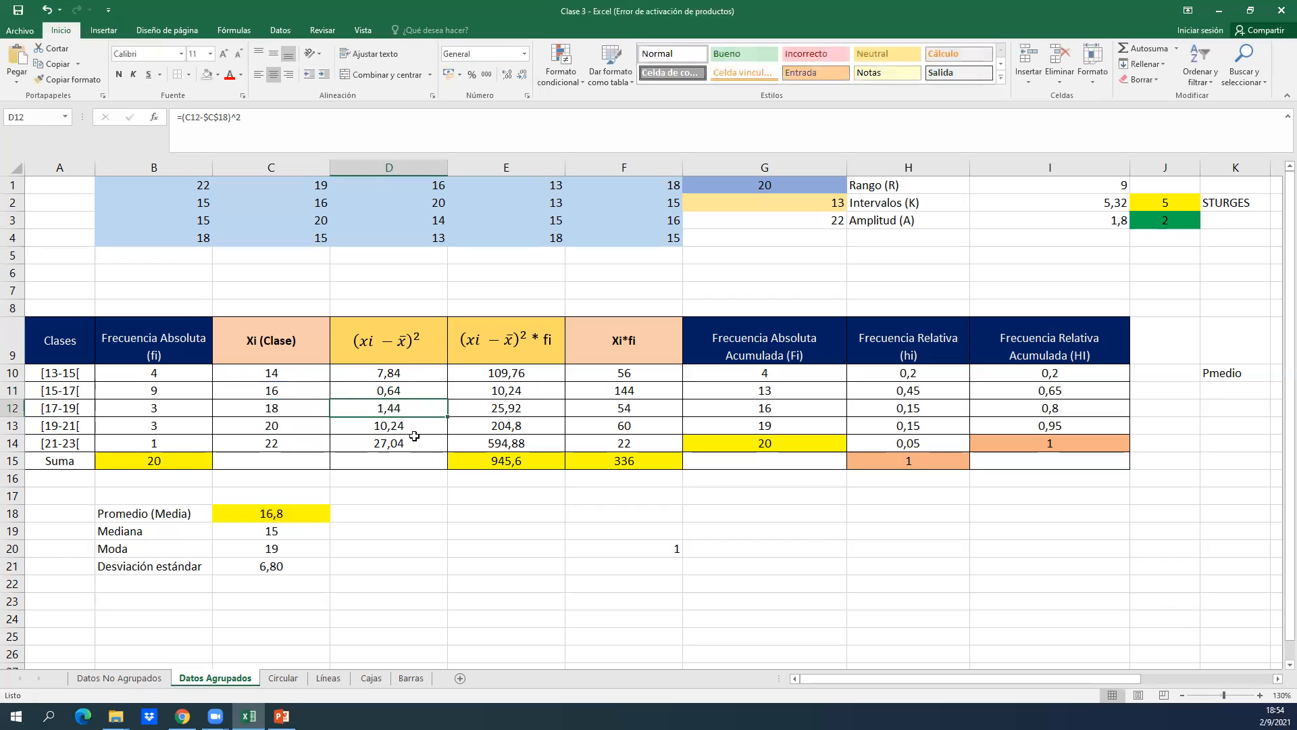
# Correct the formula in E10 to =D10*B10 so the squared deviation is multiplied by the absolute frequency.
pyautogui.doubleClick(501, 372)
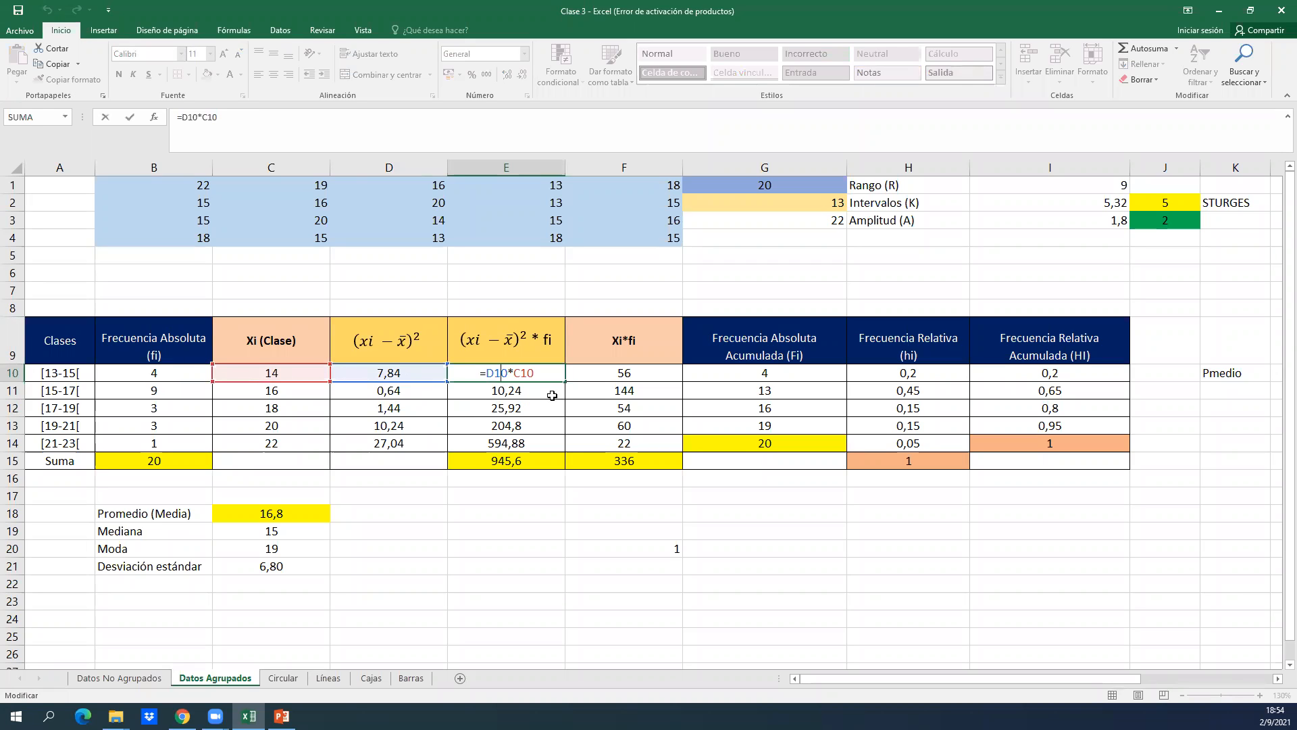
pyautogui.click(535, 376)
pyautogui.press('BackSpace')
pyautogui.press('BackSpace')
pyautogui.press('BackSpace')
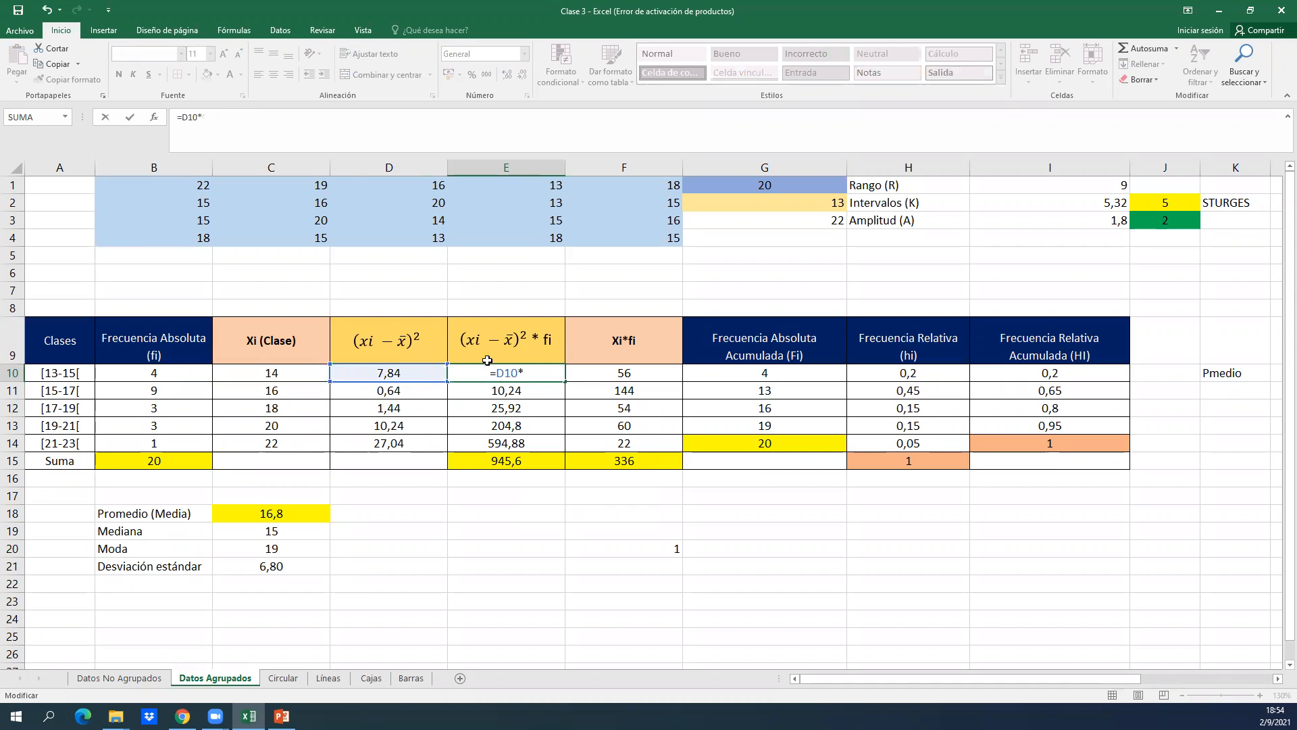
pyautogui.click(182, 372)
pyautogui.press('Return')
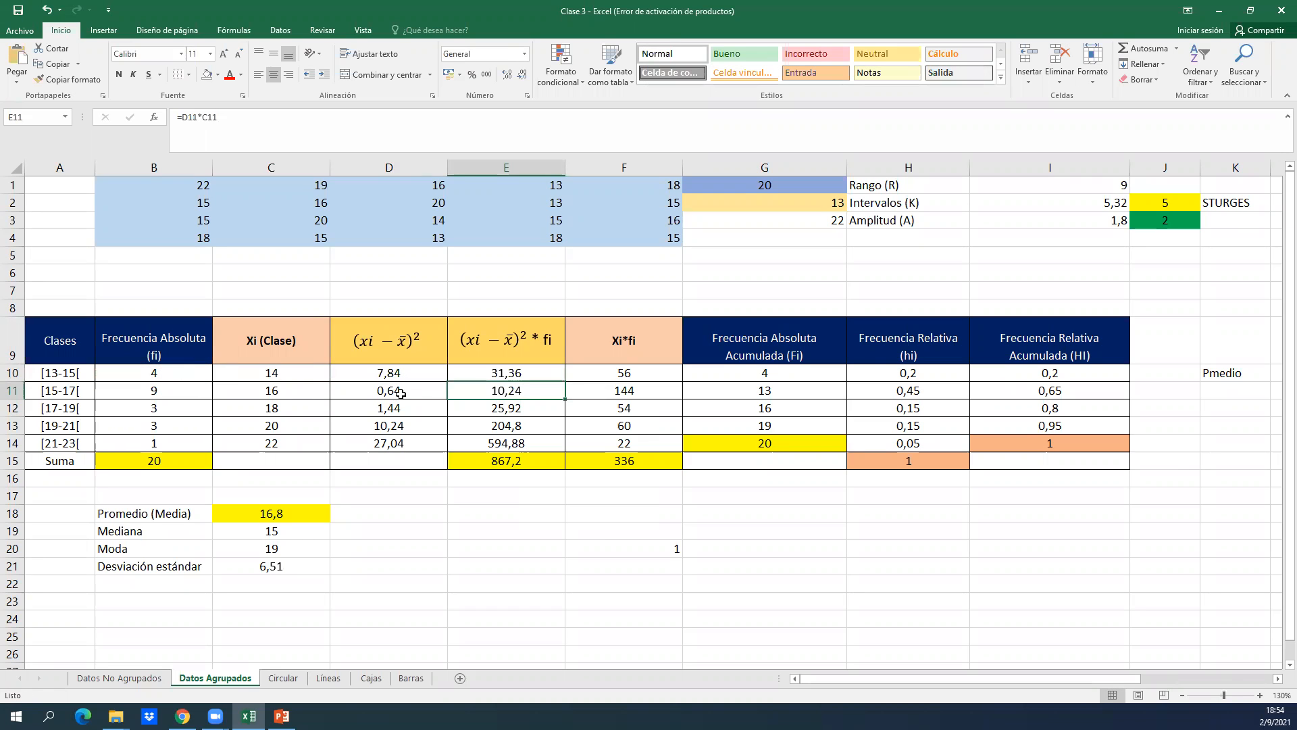
# Recheck the corrected formula in E10 and fill it down through E14.
pyautogui.click(545, 374)
pyautogui.doubleClick(547, 375)
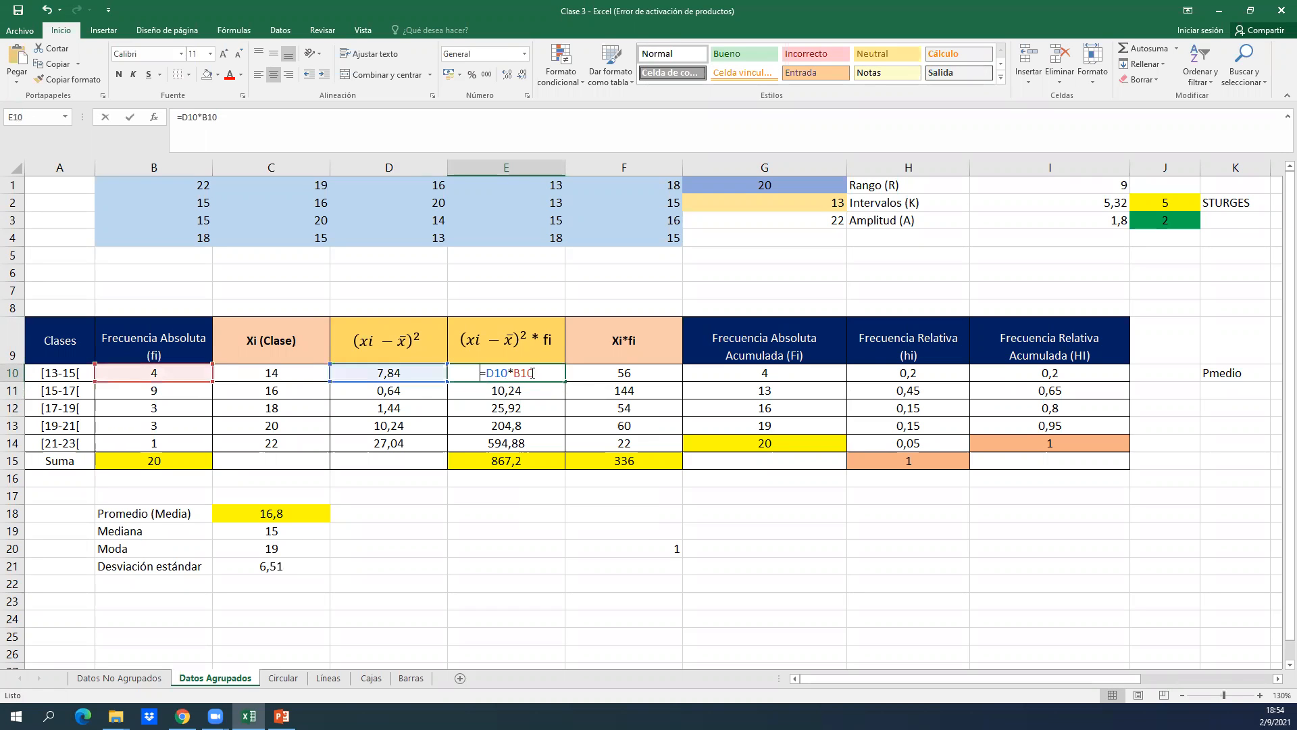
pyautogui.write('}+')
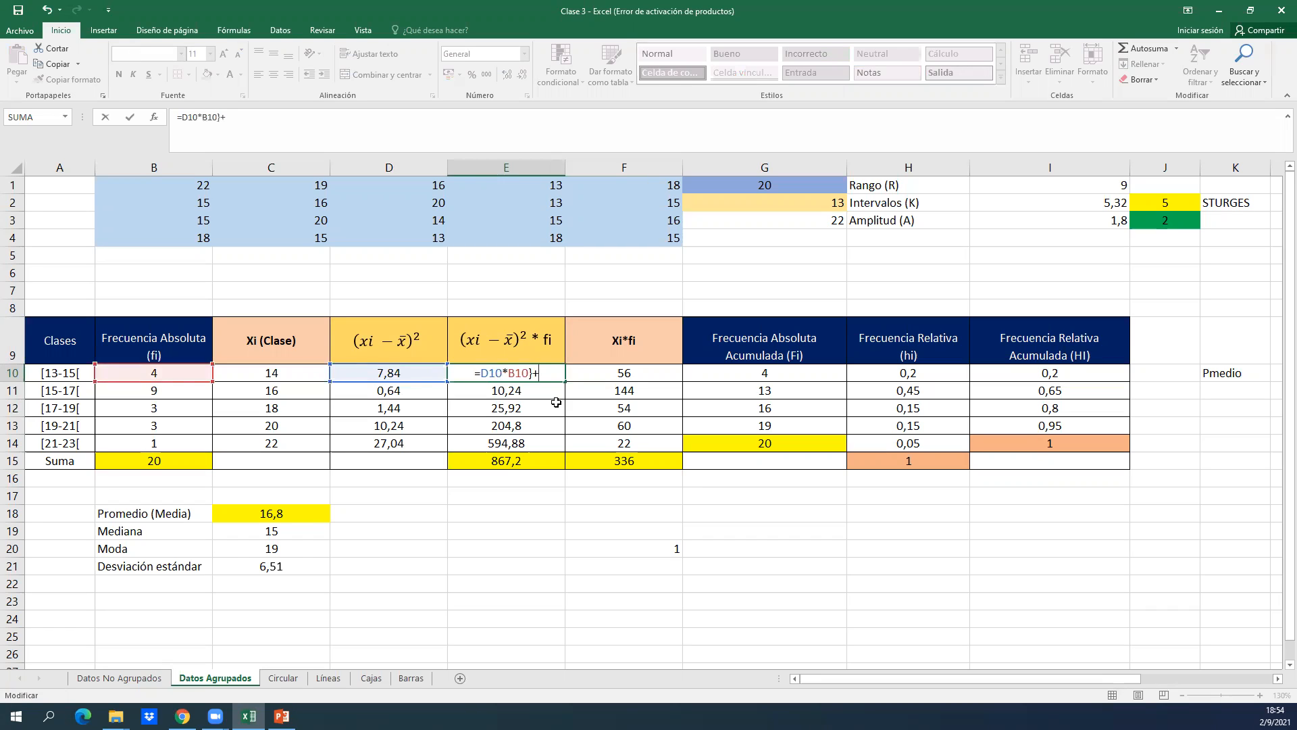
pyautogui.press('BackSpace')
pyautogui.press('Return')
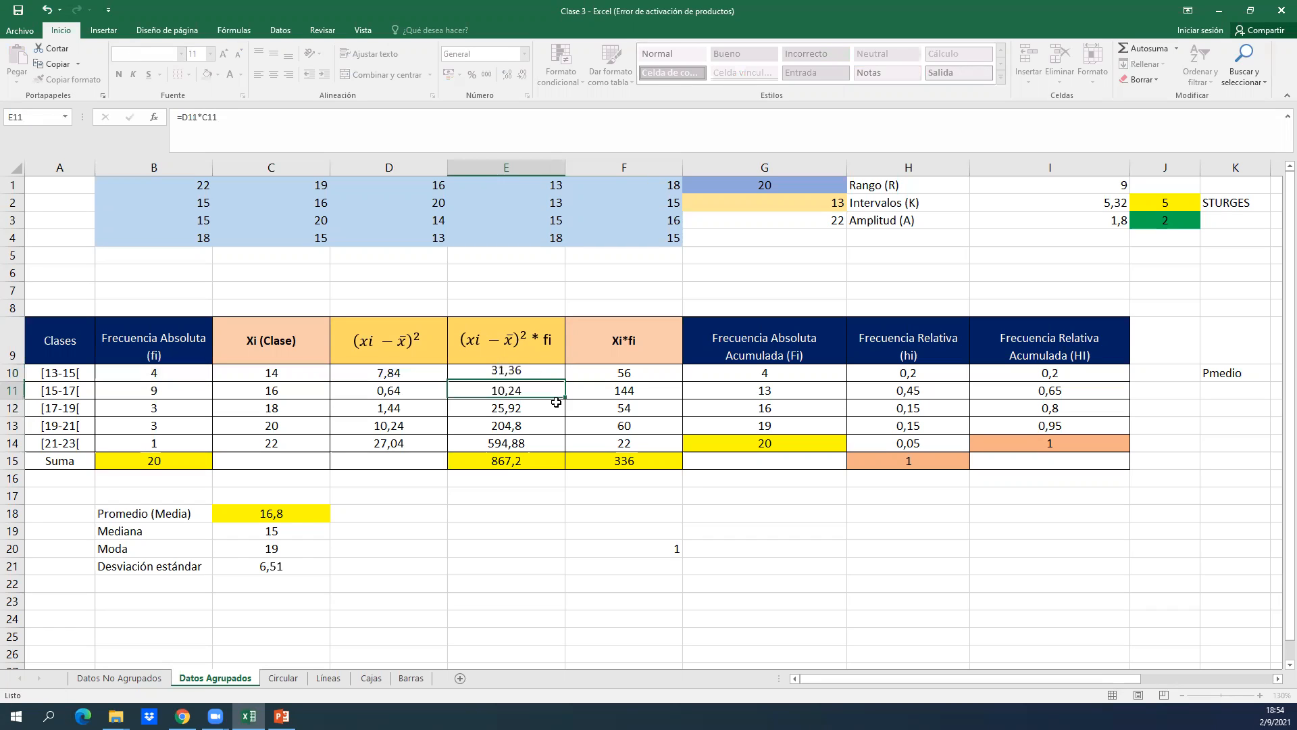
pyautogui.click(548, 373)
pyautogui.moveTo(565, 382); pyautogui.dragTo(545, 448)
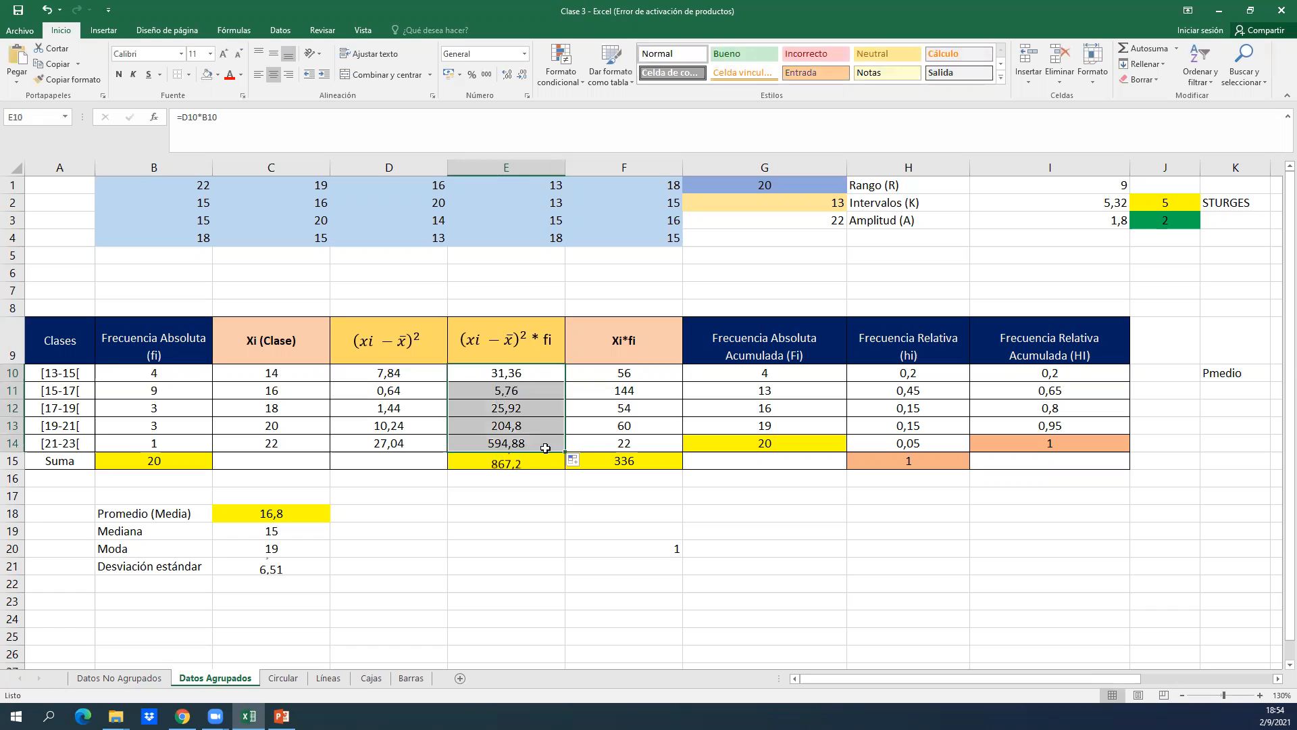
# Examine the column sum in E15 and the standard deviation formula in C21 without changing them.
pyautogui.click(385, 586)
pyautogui.press('Up')
pyautogui.press('Up')
pyautogui.press('Left')
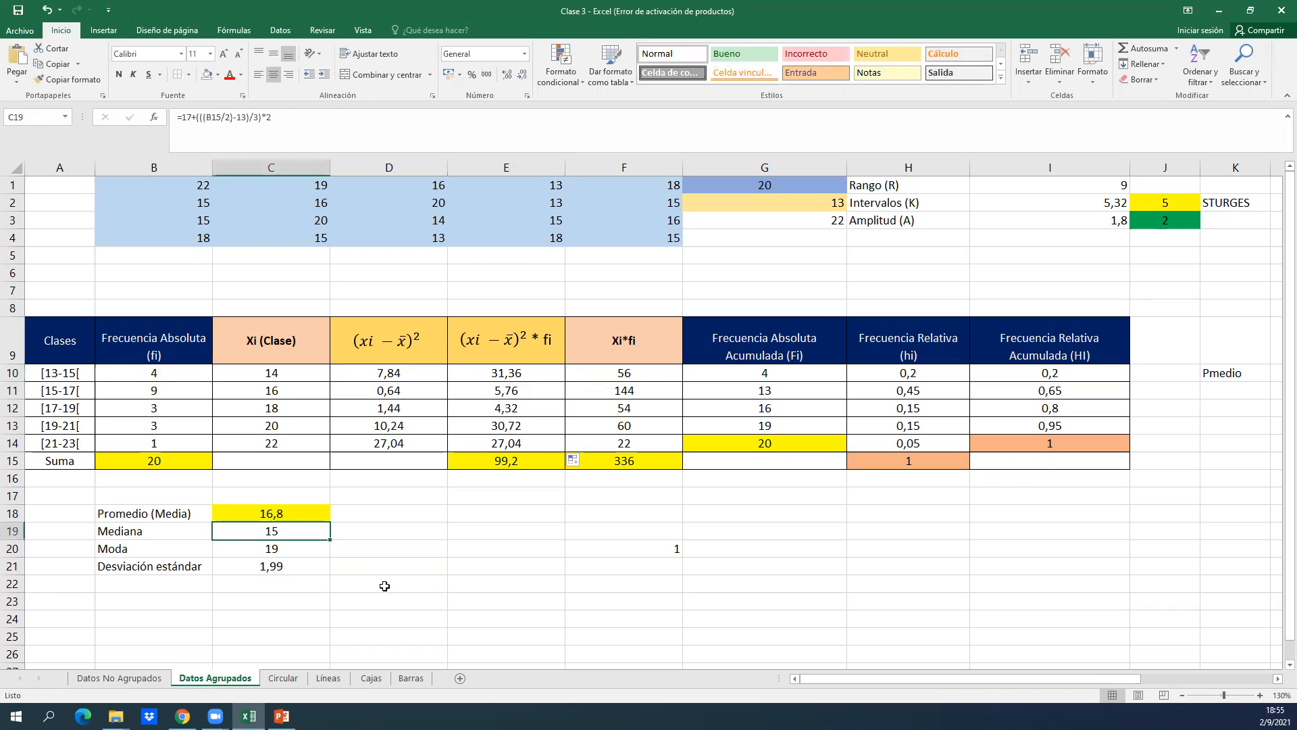
pyautogui.doubleClick(543, 466)
pyautogui.press('Return')
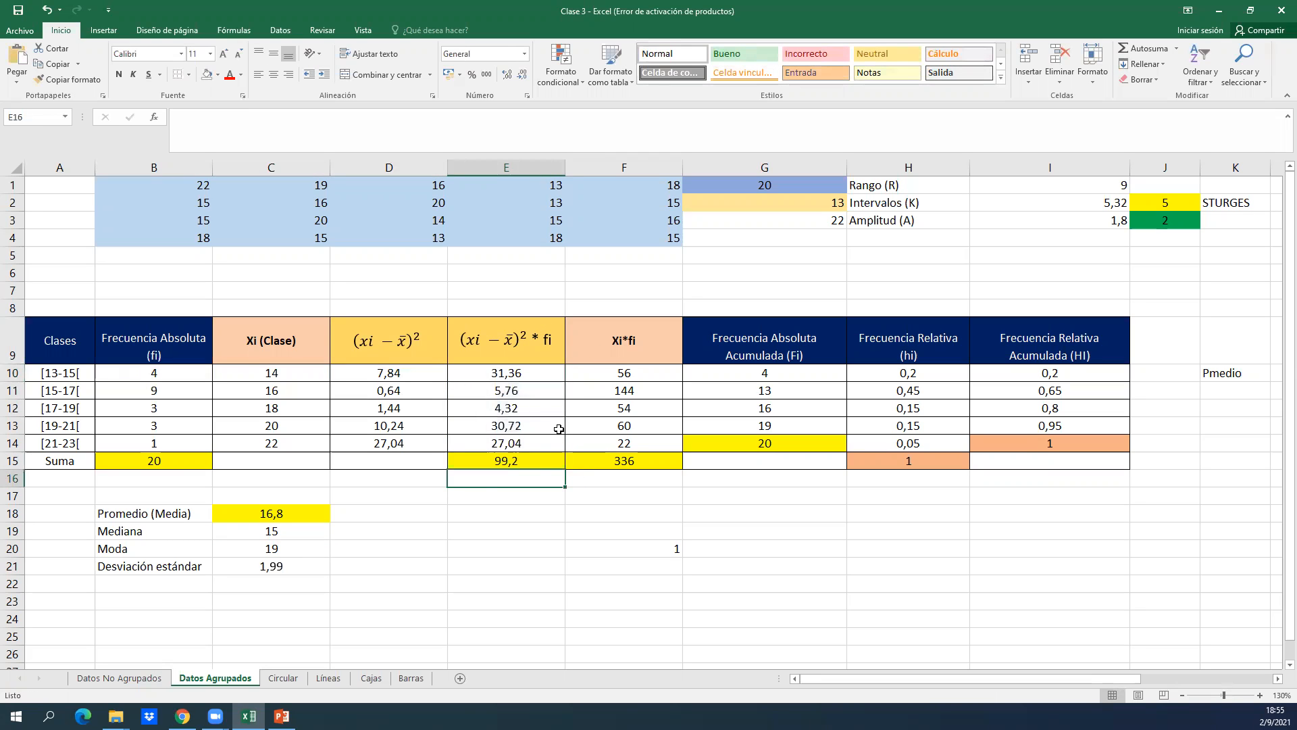
pyautogui.click(368, 593)
pyautogui.click(289, 561)
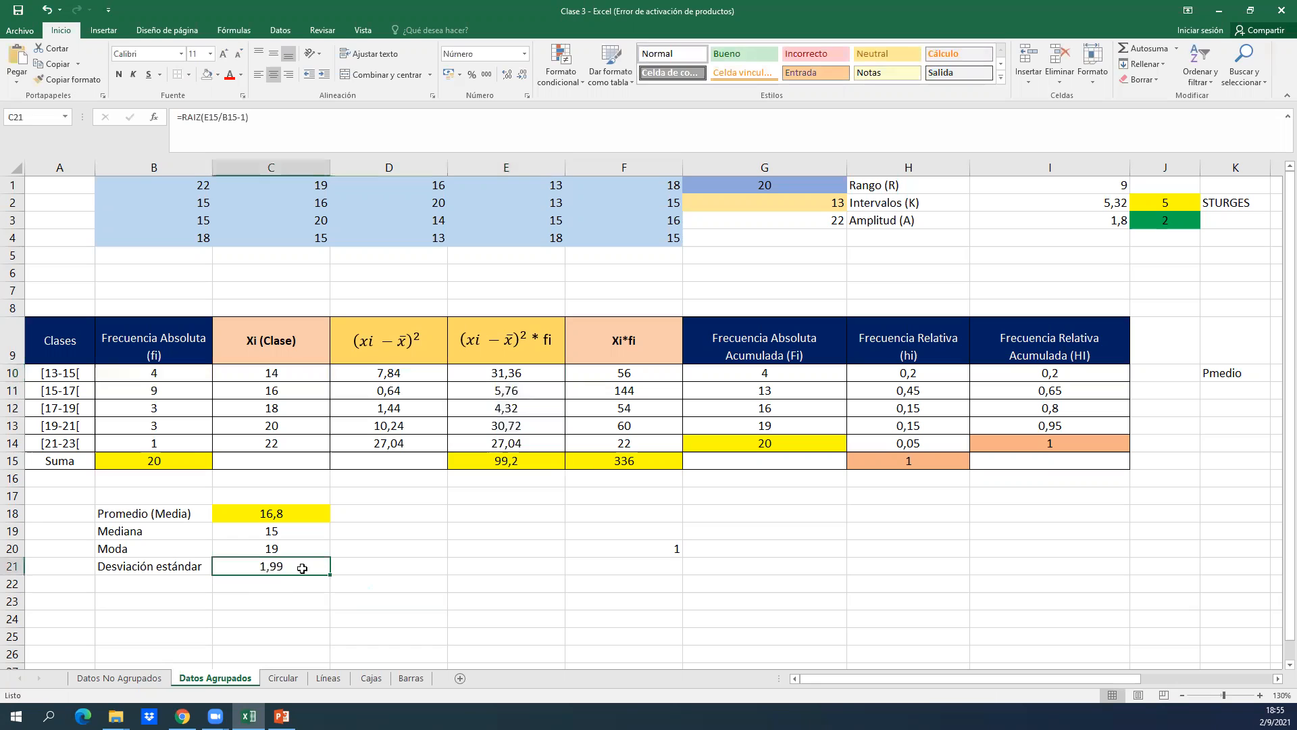
pyautogui.doubleClick(302, 568)
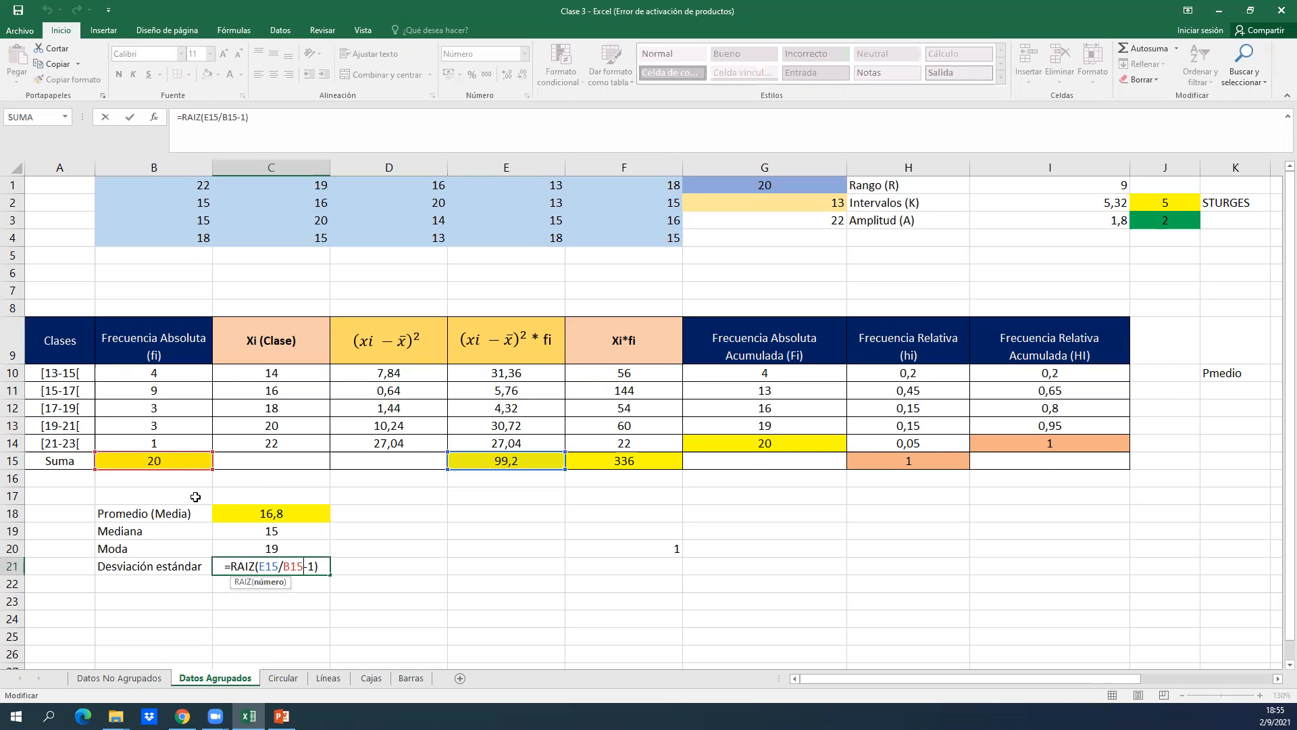
pyautogui.press('Return')
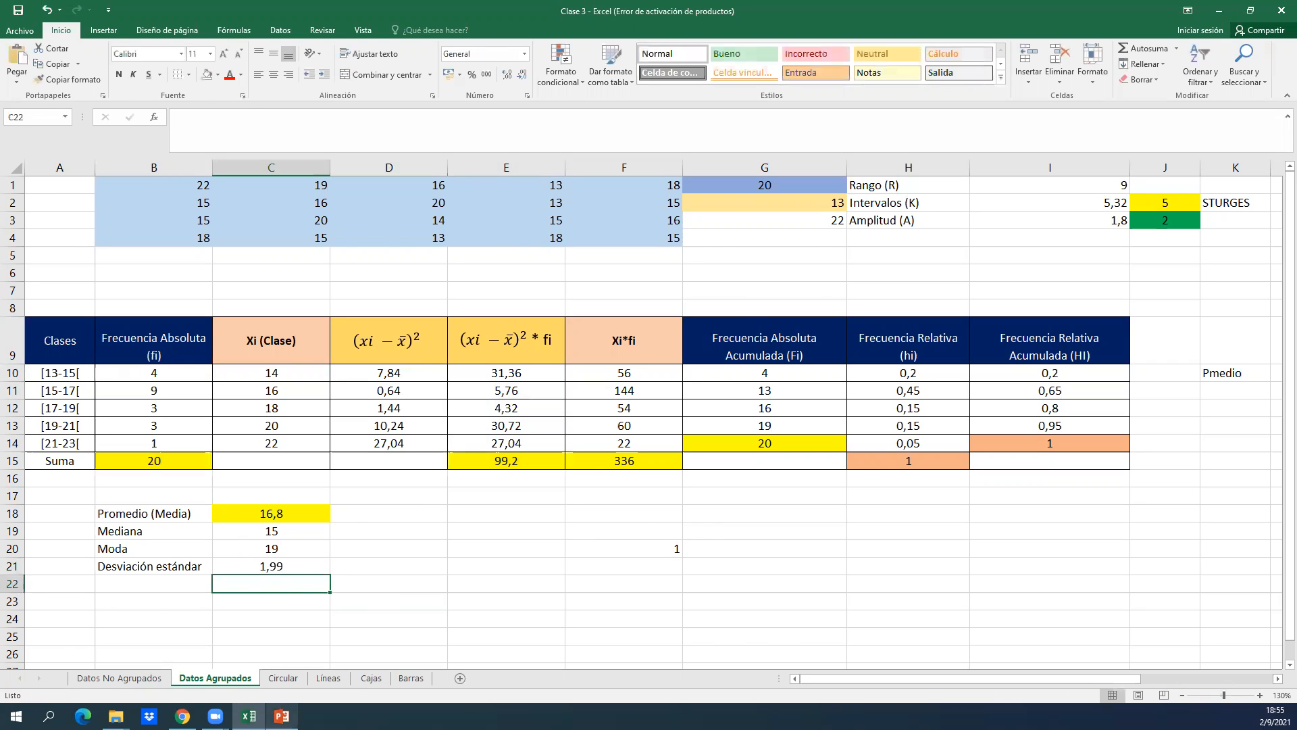
# Compare the standard deviation calculation with the Desviación Estándar slide in PowerPoint, and return to Excel.
pyautogui.click(282, 715)
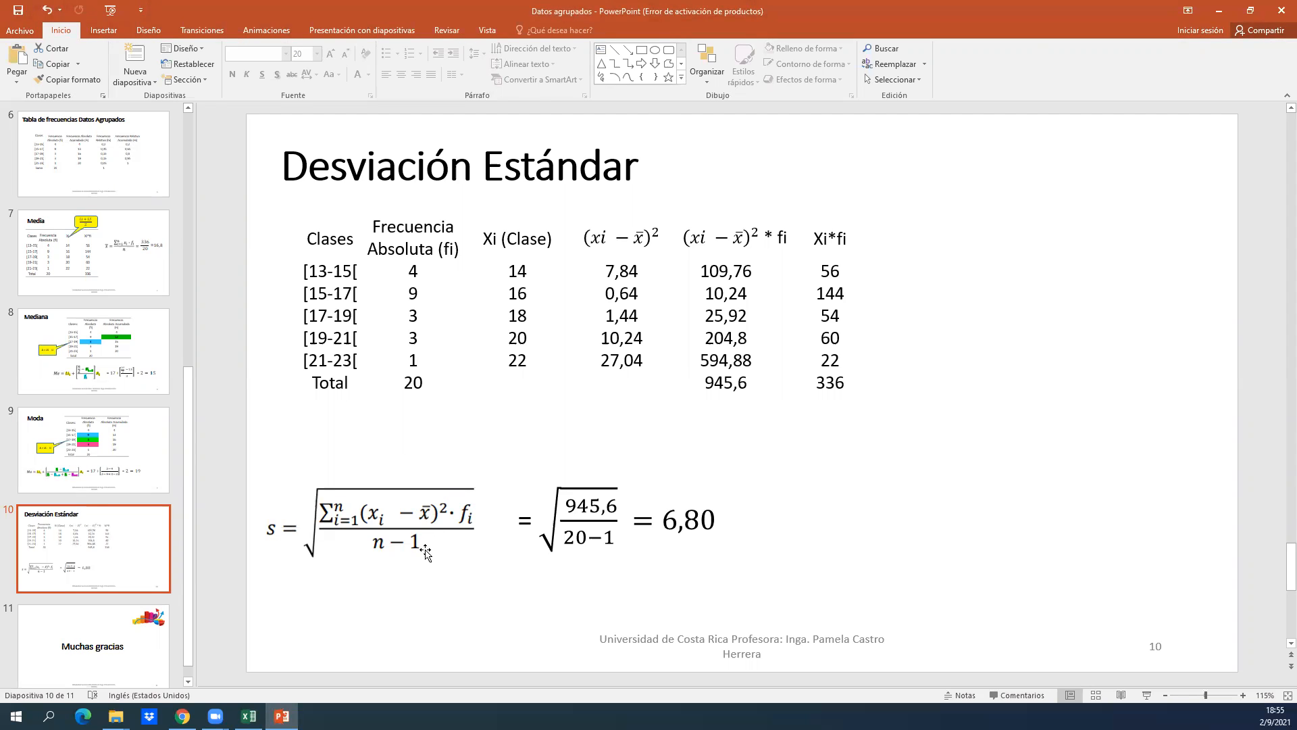
pyautogui.click(575, 516)
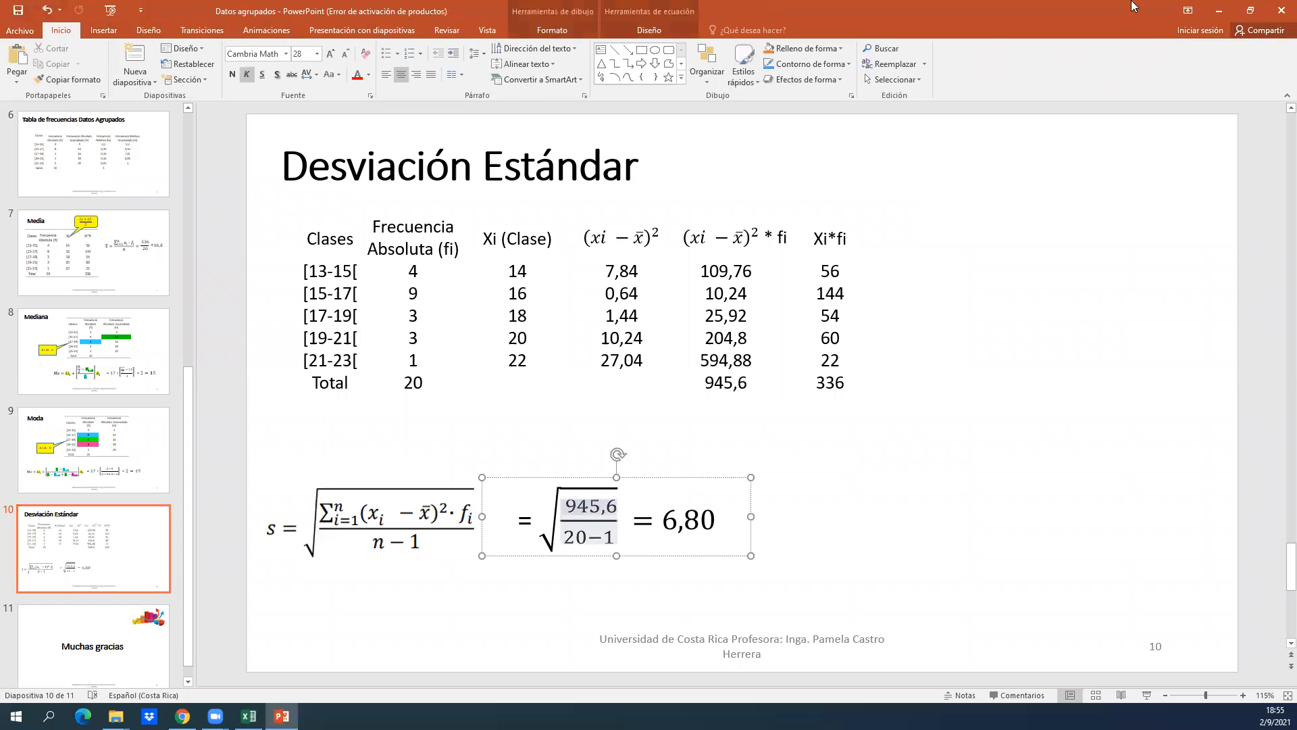
pyautogui.click(1219, 10)
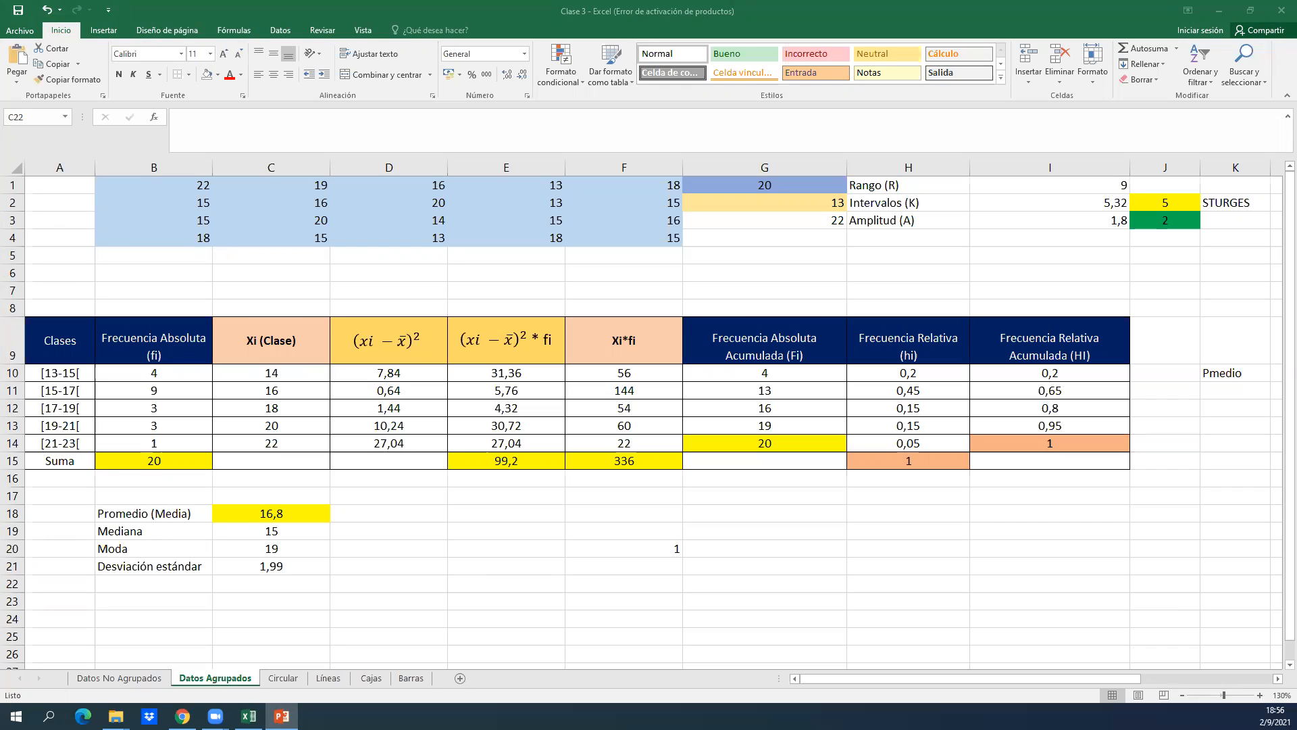
pyautogui.click(524, 637)
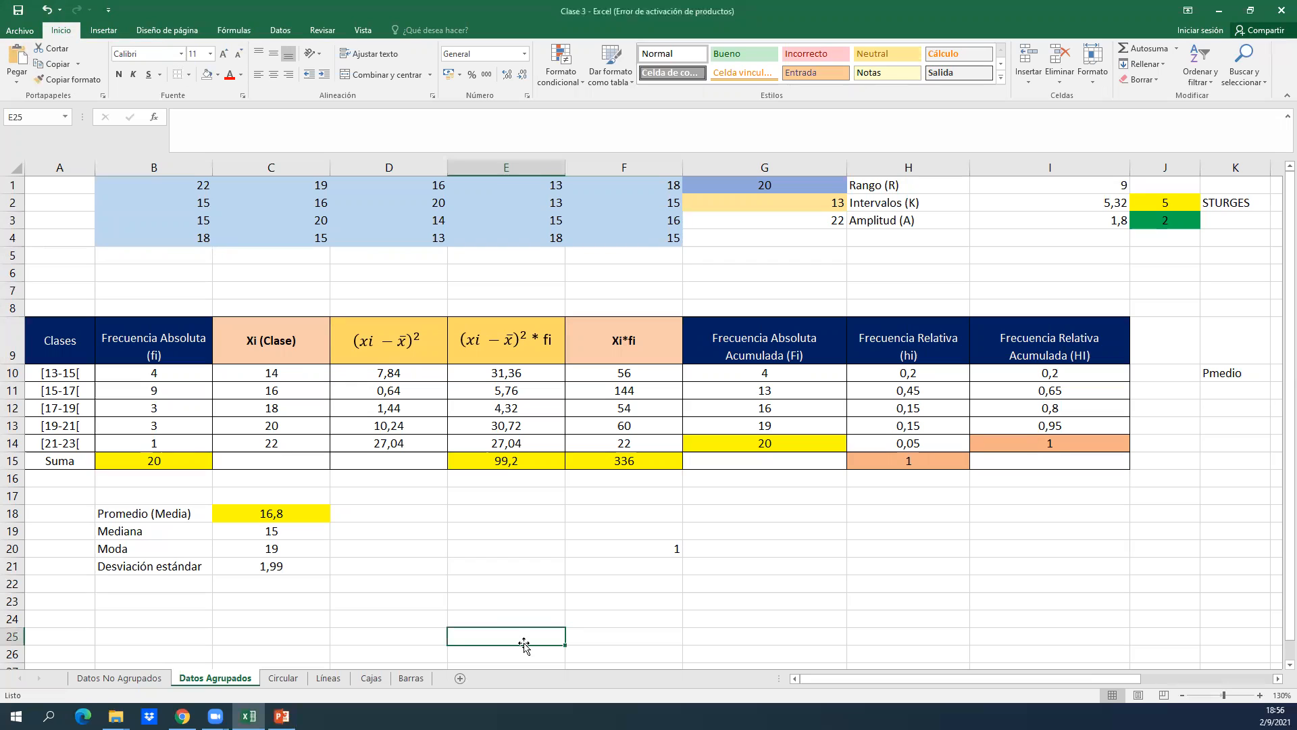
# Look through the Líneas, Circular, Cajas and Barras sheets, and return to Datos Agrupados.
pyautogui.click(310, 677)
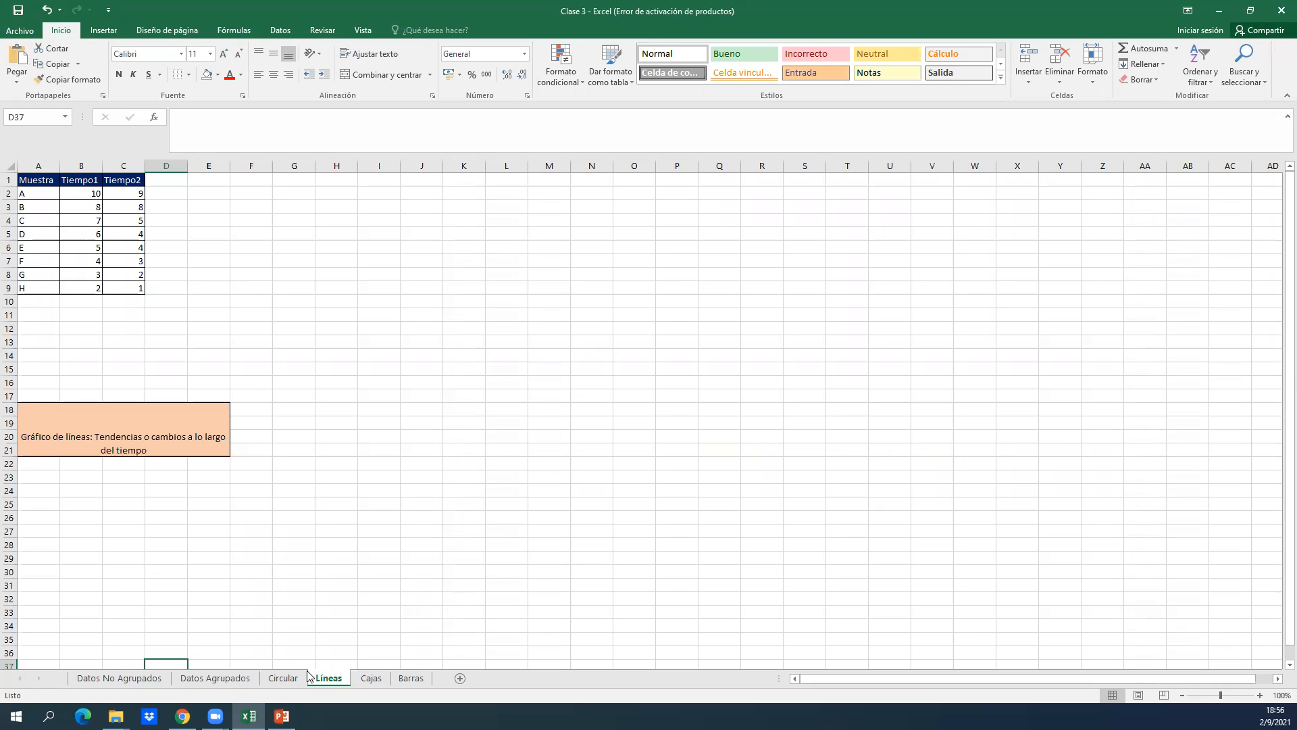
pyautogui.click(290, 678)
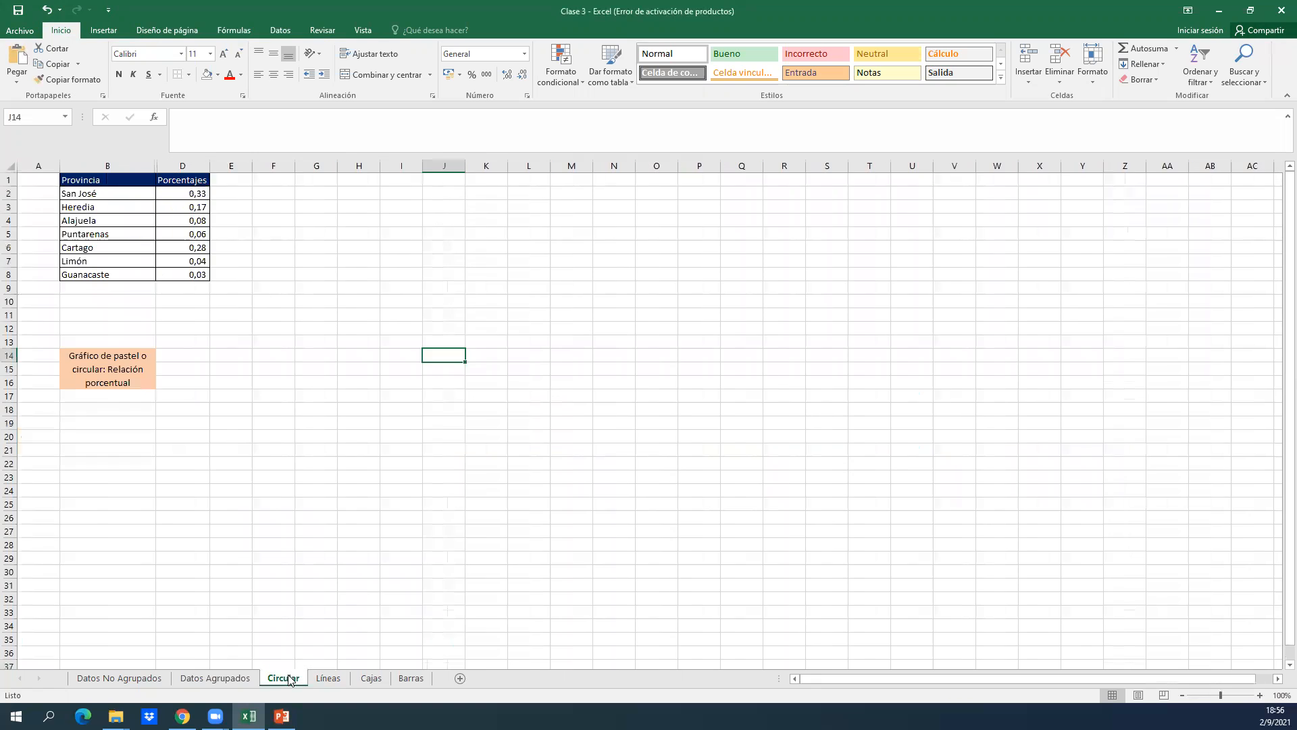
pyautogui.click(336, 677)
pyautogui.click(371, 677)
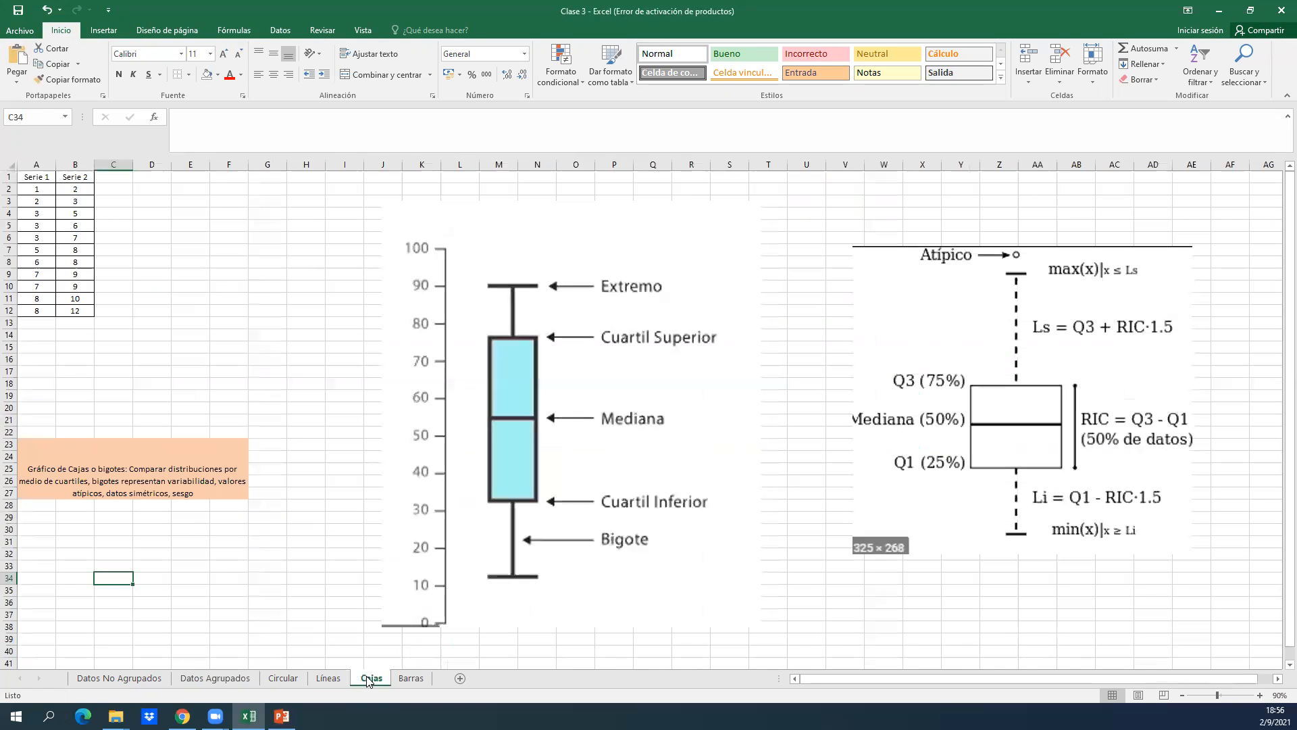
pyautogui.click(408, 684)
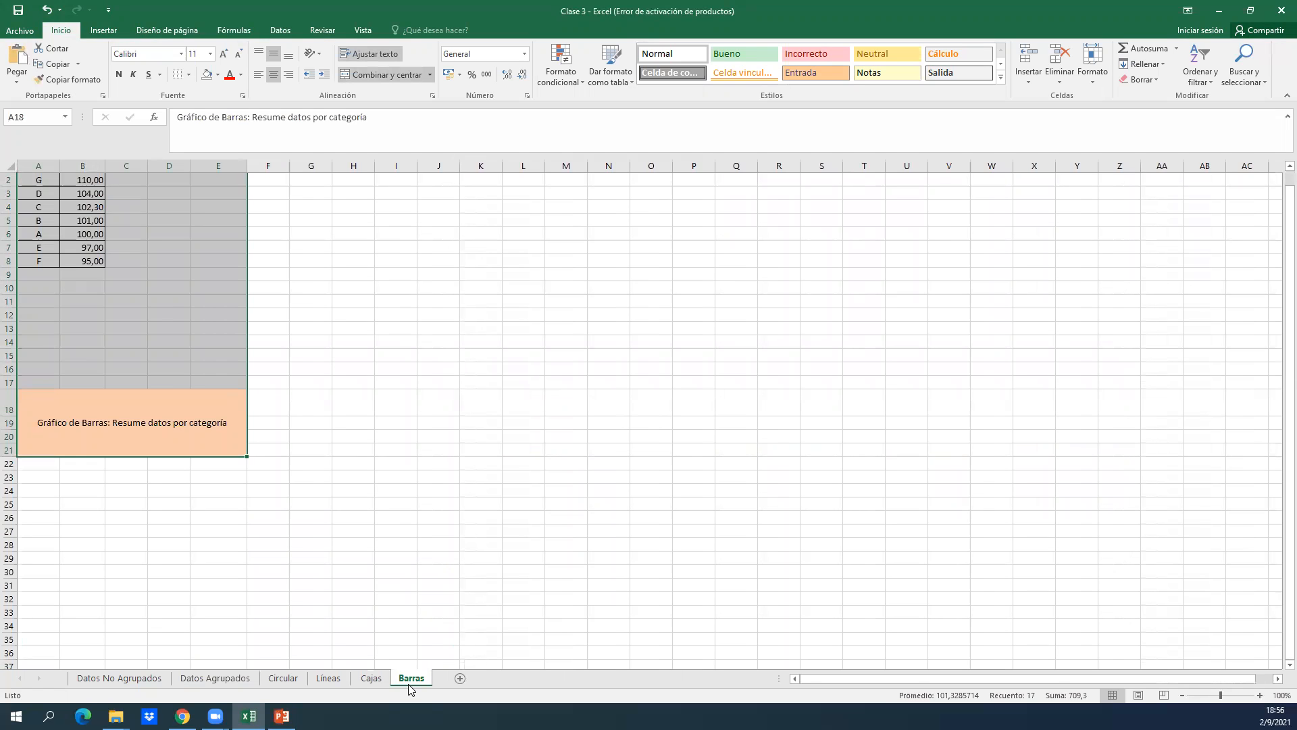
pyautogui.click(287, 680)
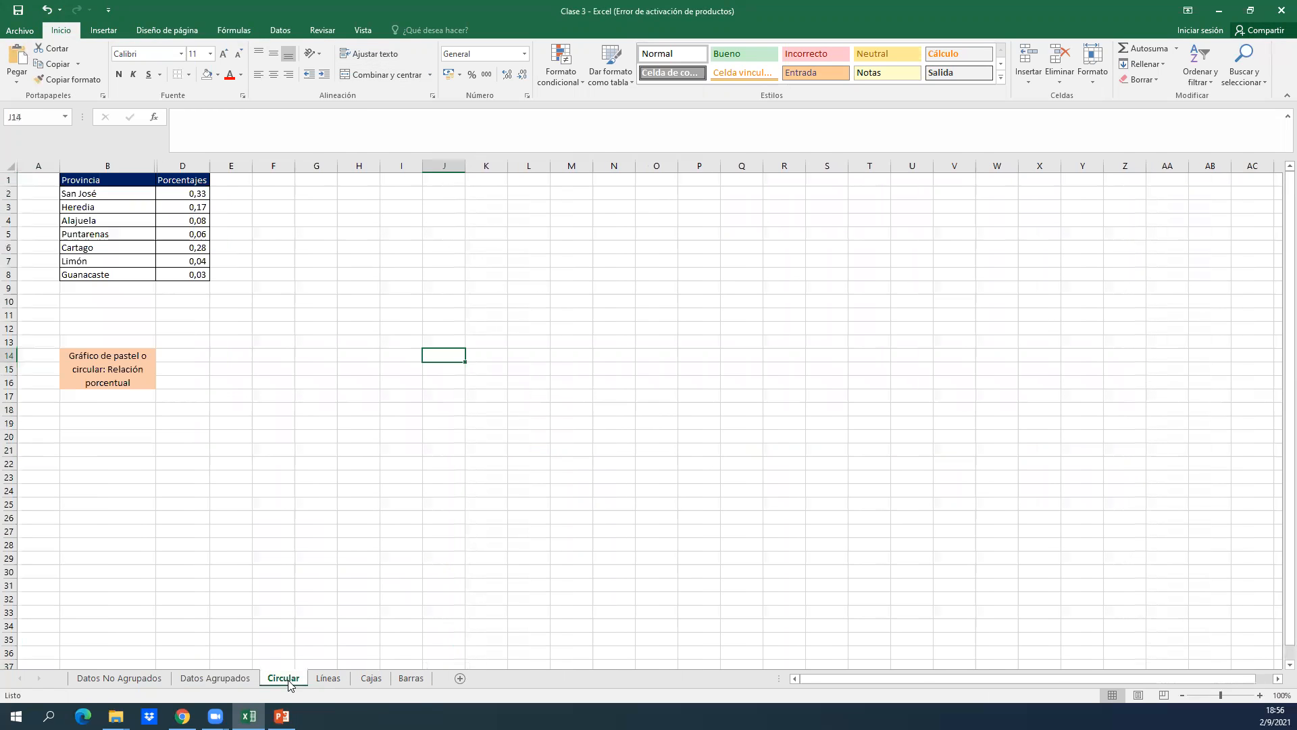
pyautogui.click(211, 366)
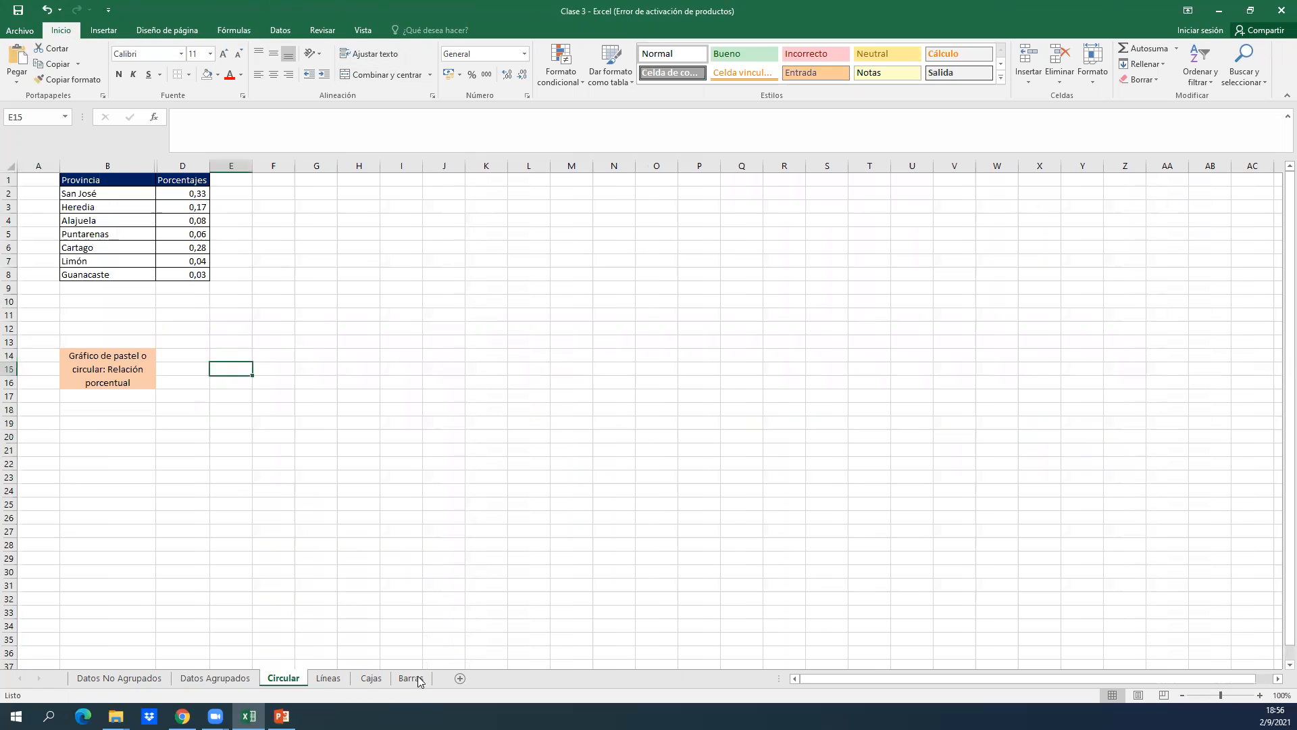
pyautogui.click(202, 680)
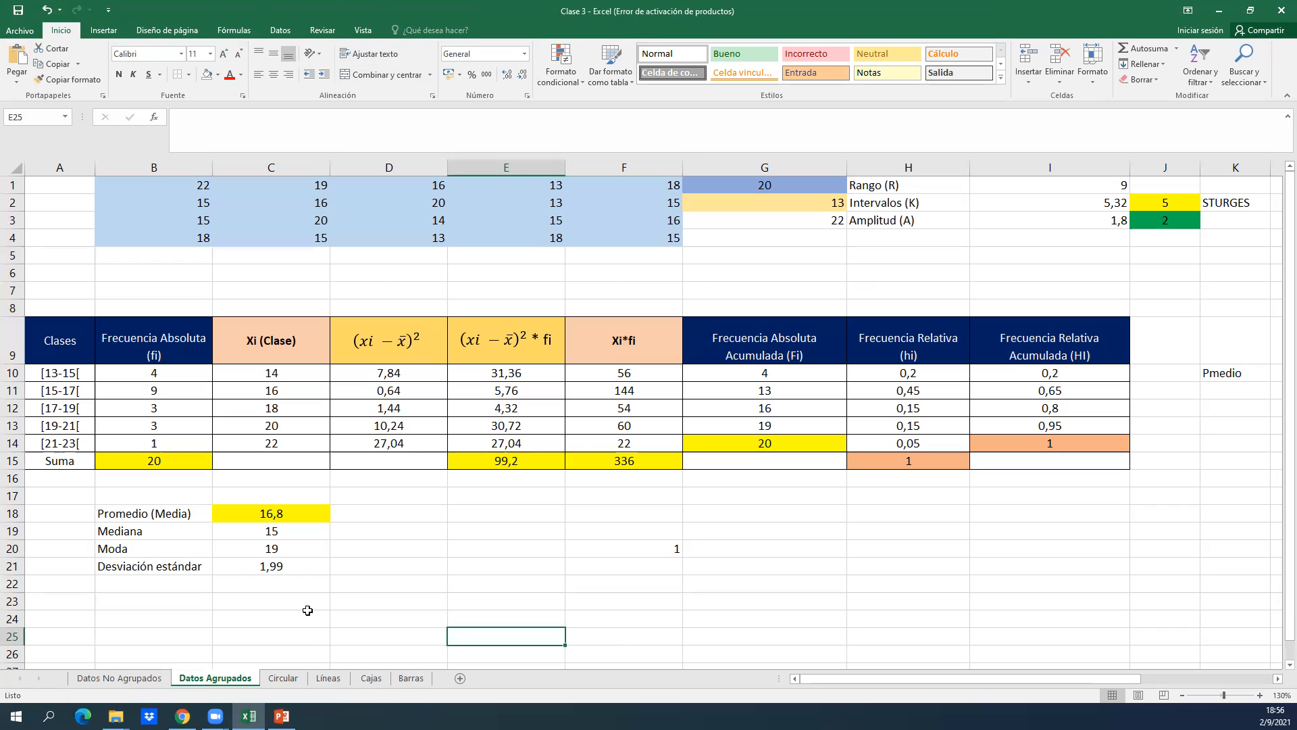
# Open the Circular sheet and examine the headers and percentage formulas of the Provincia table.
pyautogui.hotkey('alt', 'Tab')
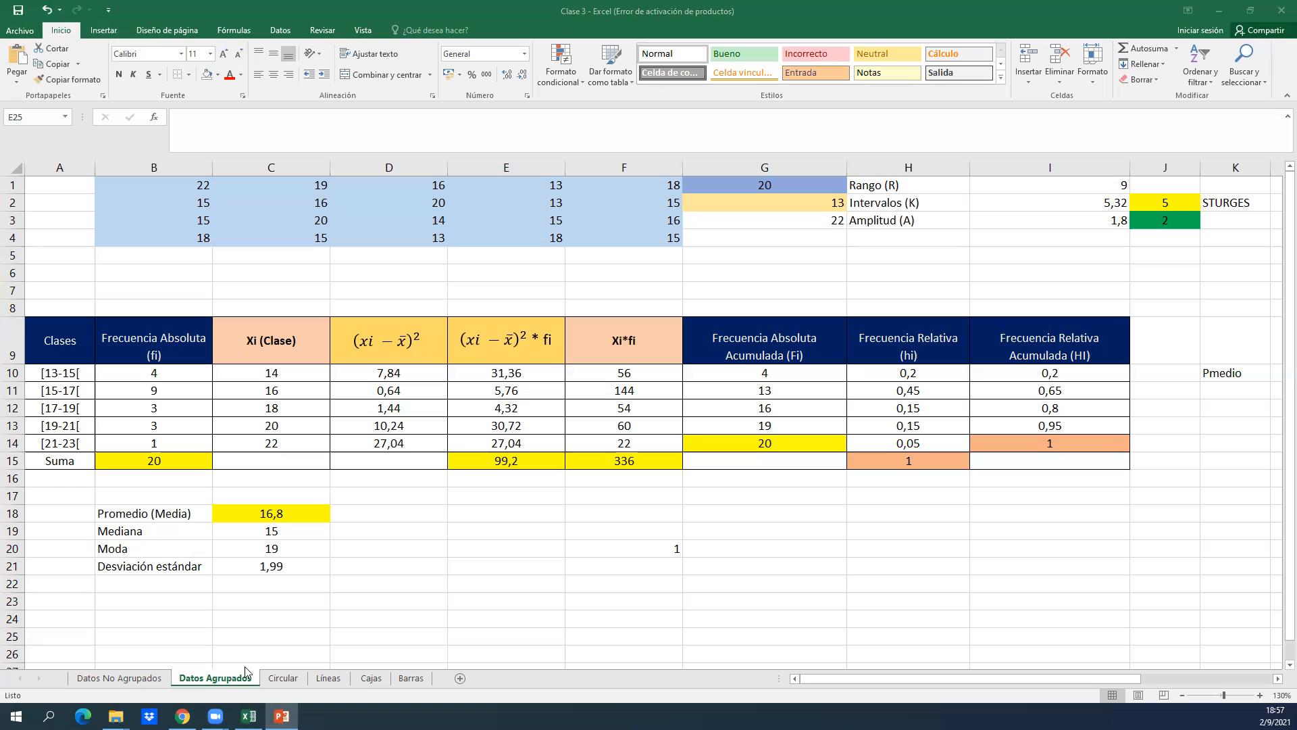
pyautogui.click(325, 642)
pyautogui.click(292, 674)
pyautogui.click(287, 336)
pyautogui.press('Left')
pyautogui.press('Left')
pyautogui.press('Up')
pyautogui.press('Up')
pyautogui.press('Up')
pyautogui.press('Up')
pyautogui.press('Up')
pyautogui.press('Up')
pyautogui.press('Up')
pyautogui.press('Left')
pyautogui.press('Up')
pyautogui.press('Up')
pyautogui.press('Up')
pyautogui.press('Right')
pyautogui.press('Up')
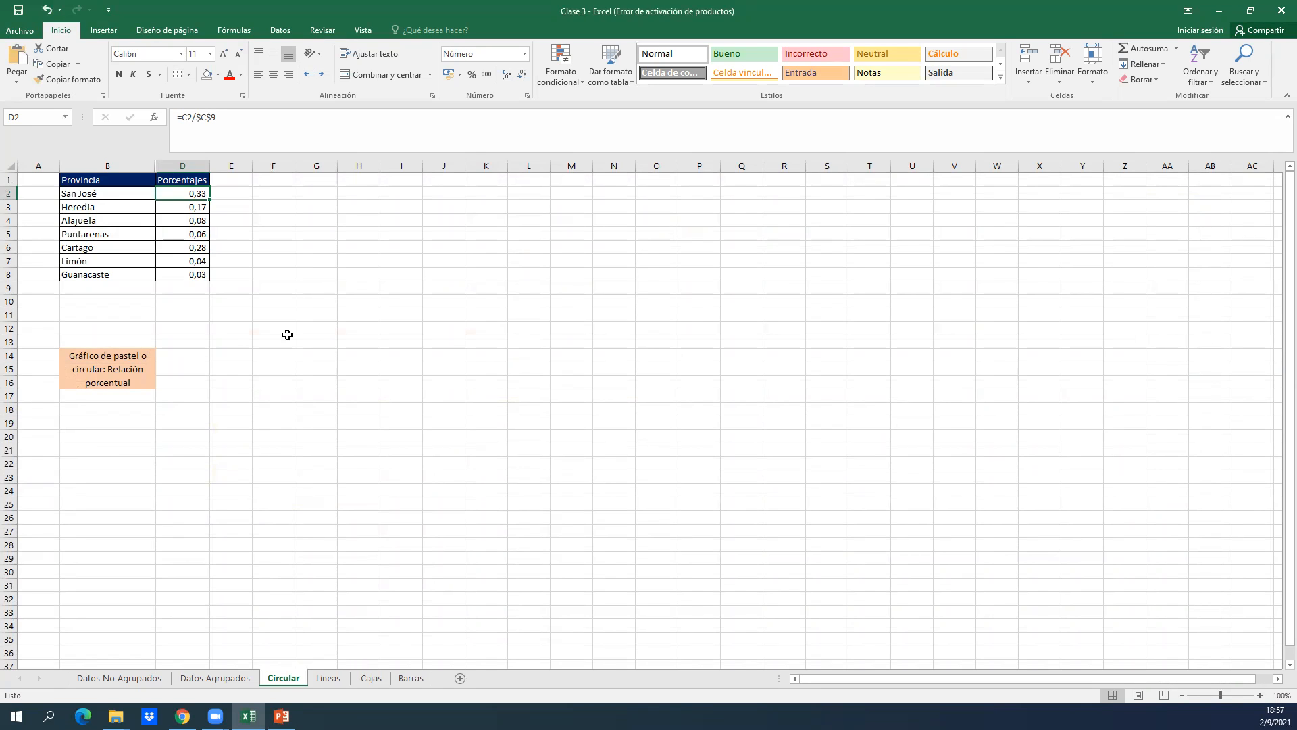
pyautogui.press('Left')
pyautogui.press('Up')
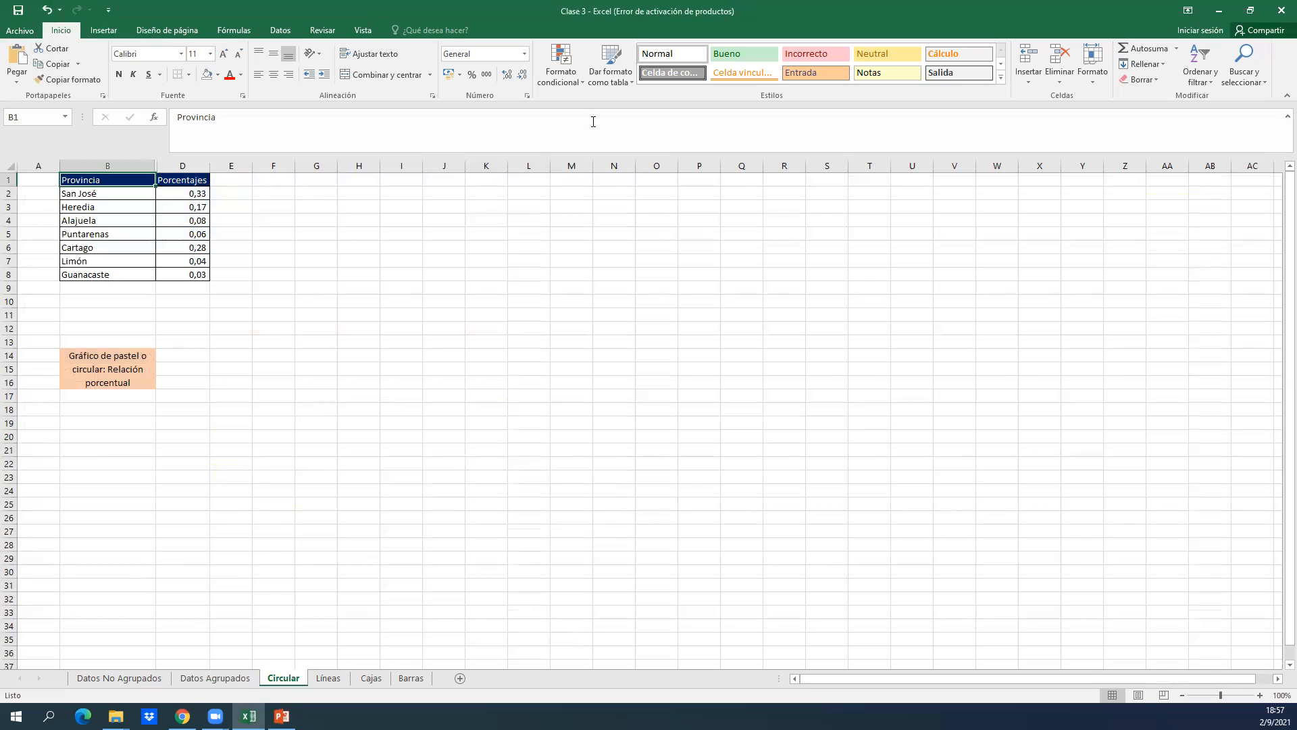
pyautogui.click(462, 393)
pyautogui.click(170, 248)
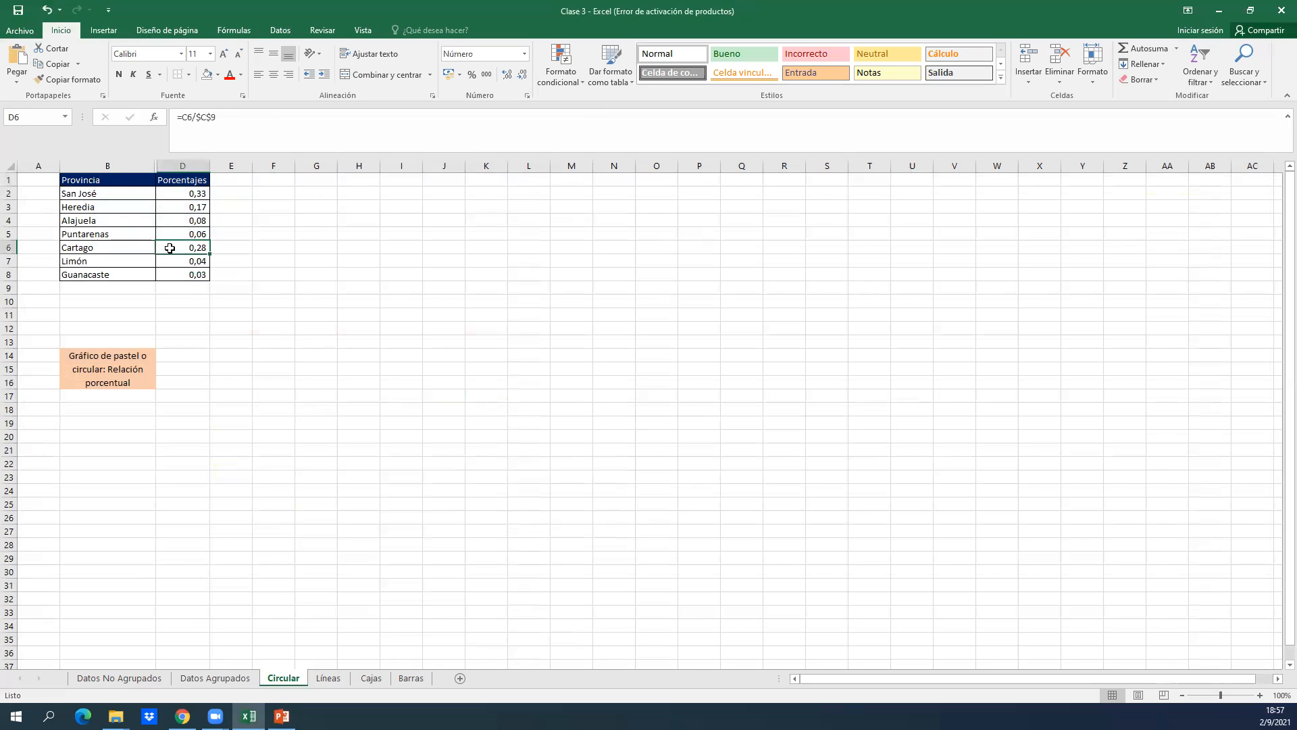
pyautogui.click(126, 182)
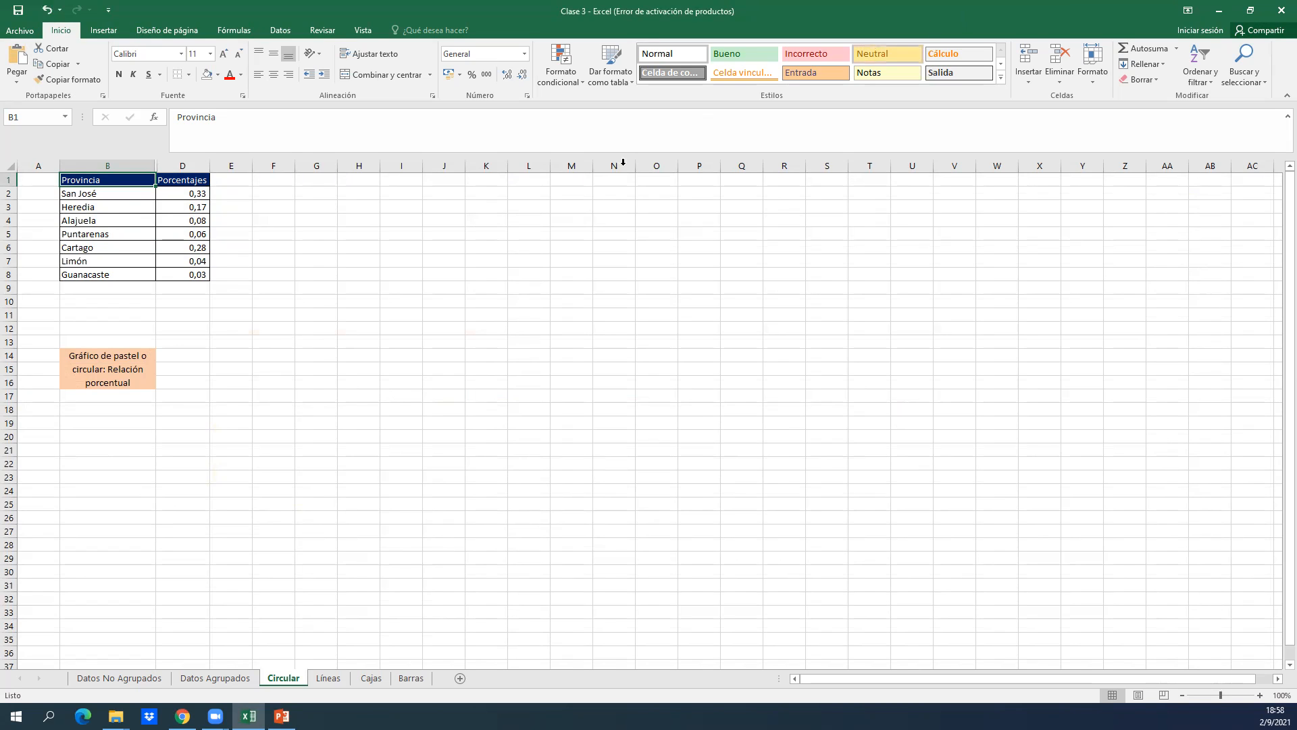
# Select the Provincia and Porcentajes table in B1:D8 and show the commands for inserting a chart.
pyautogui.click(193, 218)
pyautogui.press('Left')
pyautogui.press('Up')
pyautogui.press('Up')
pyautogui.press('Up')
pyautogui.hotkey('ctrl', 'shift', 'Right')
pyautogui.hotkey('ctrl', 'shift', 'Down')
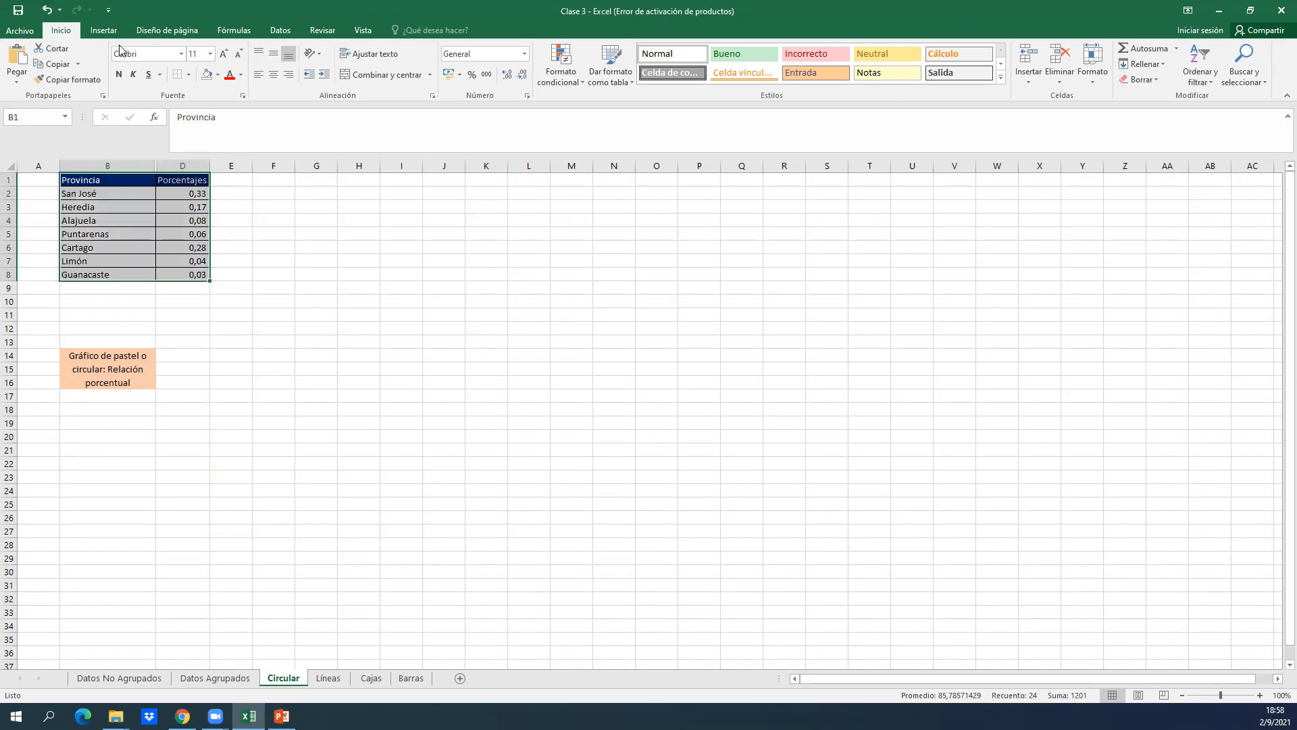
pyautogui.click(105, 31)
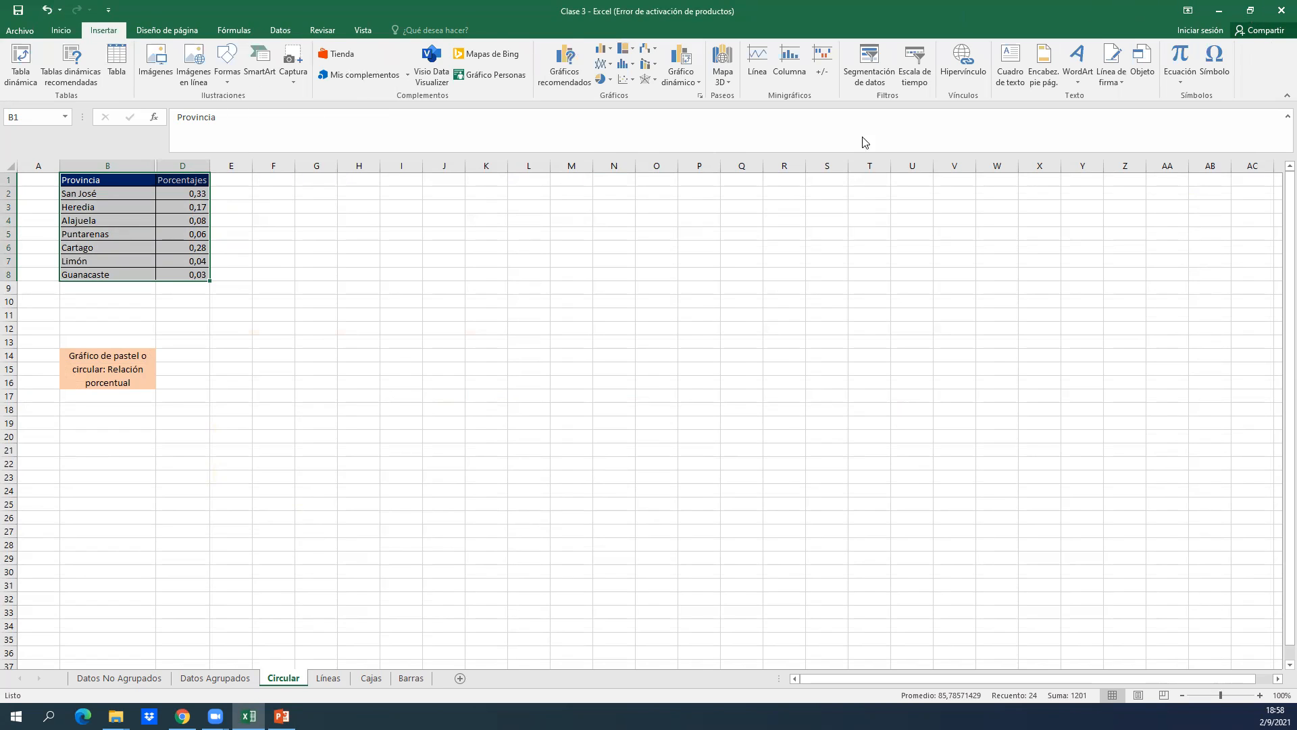
# Restore the Excel window to its smaller size and zoom the Circular sheet to 120%.
pyautogui.click(1250, 11)
pyautogui.click(1008, 493)
pyautogui.click(1008, 493)
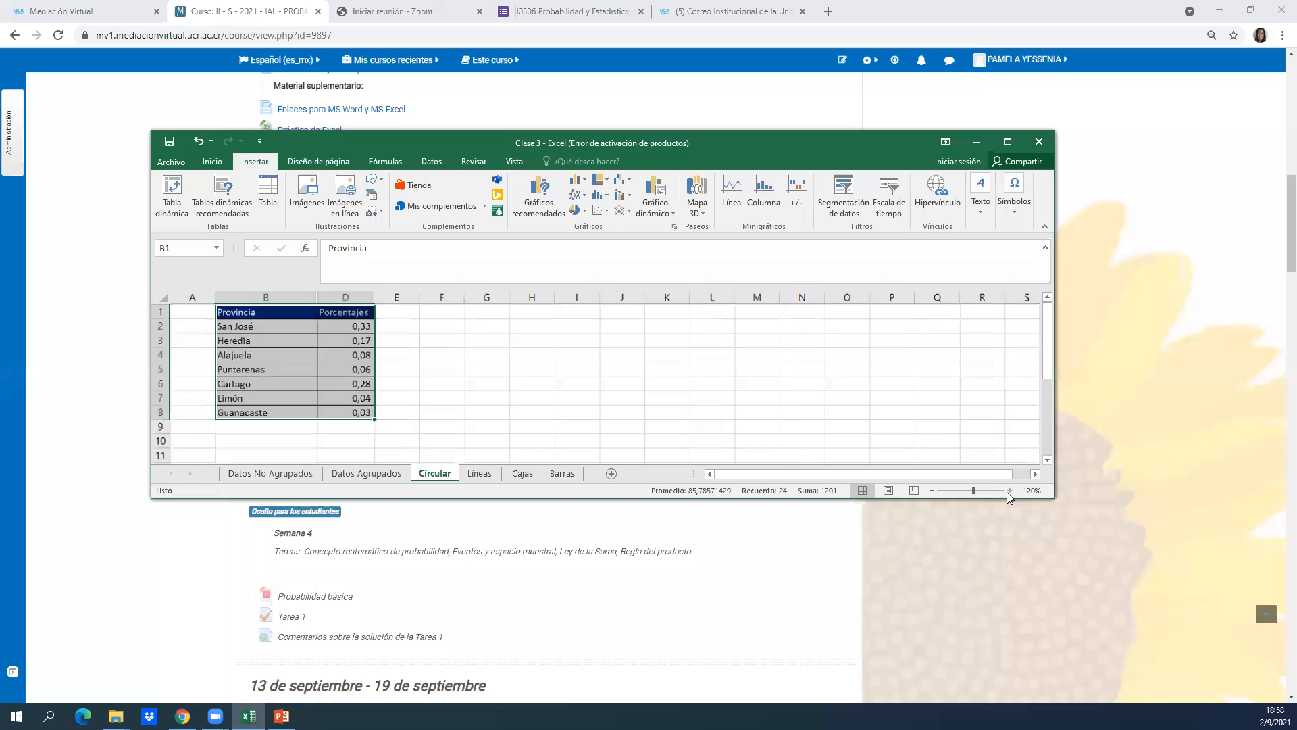
# Show the column and bar chart types available for the selected Provincia table on the Circular sheet.
pyautogui.click(1009, 490)
pyautogui.click(1010, 490)
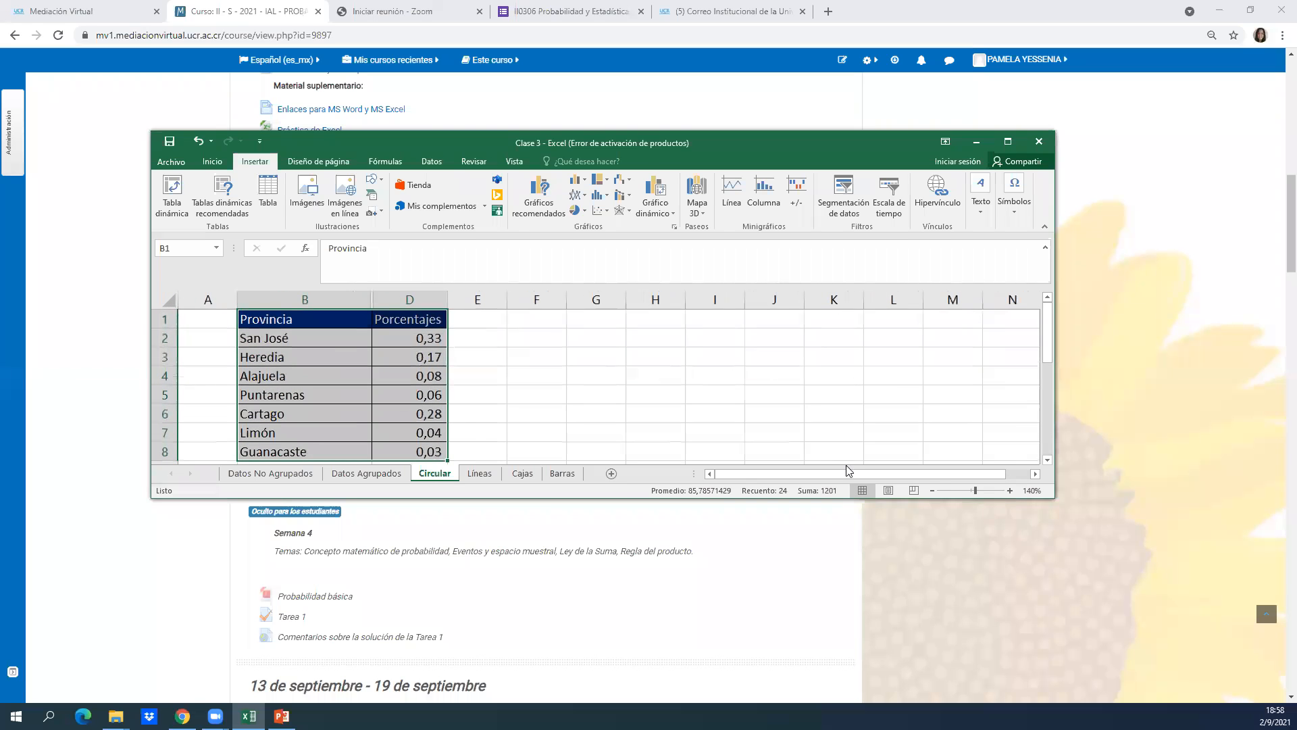
pyautogui.click(932, 490)
pyautogui.click(933, 491)
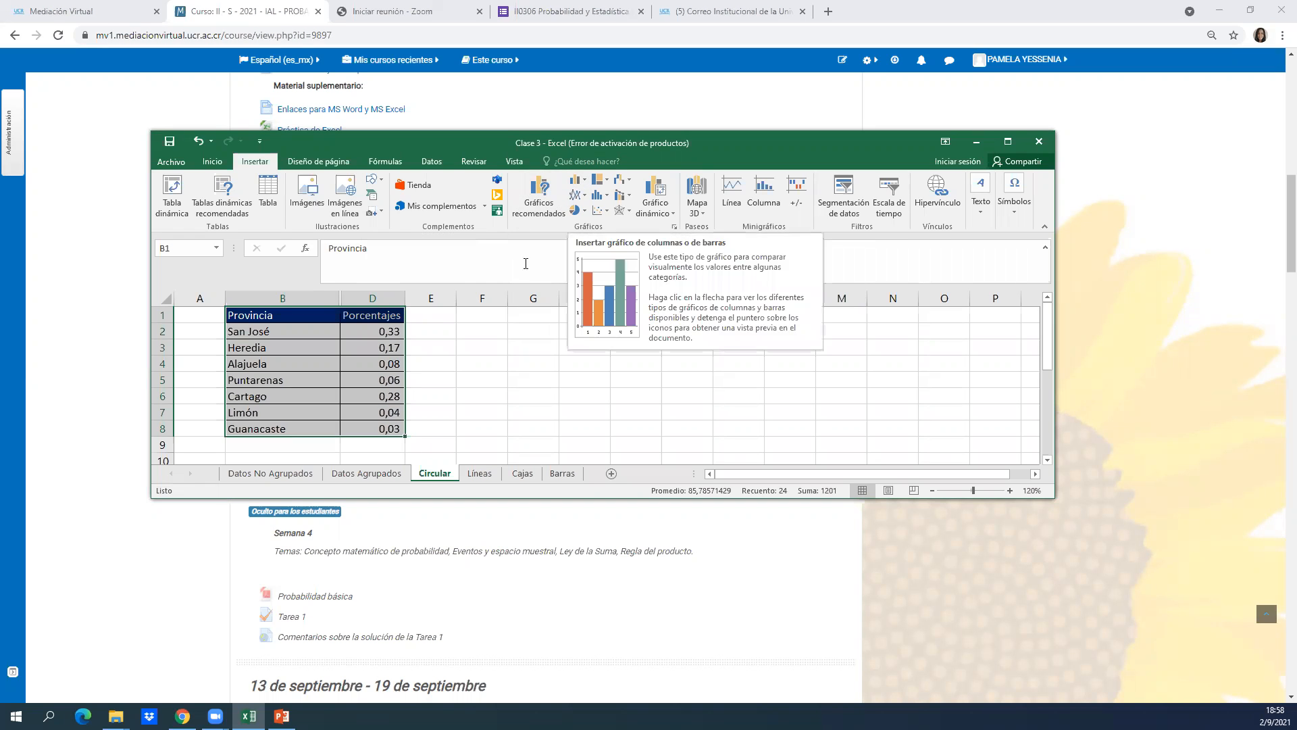
pyautogui.click(575, 182)
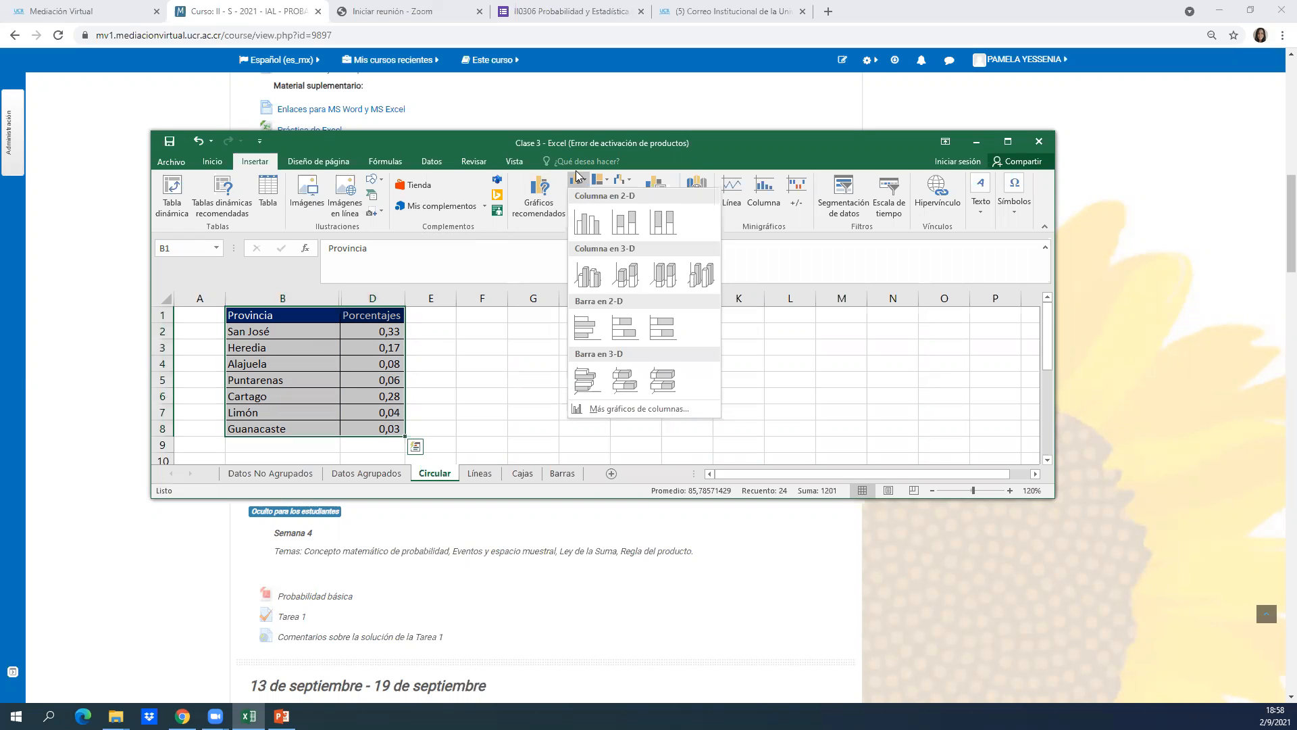
pyautogui.click(555, 237)
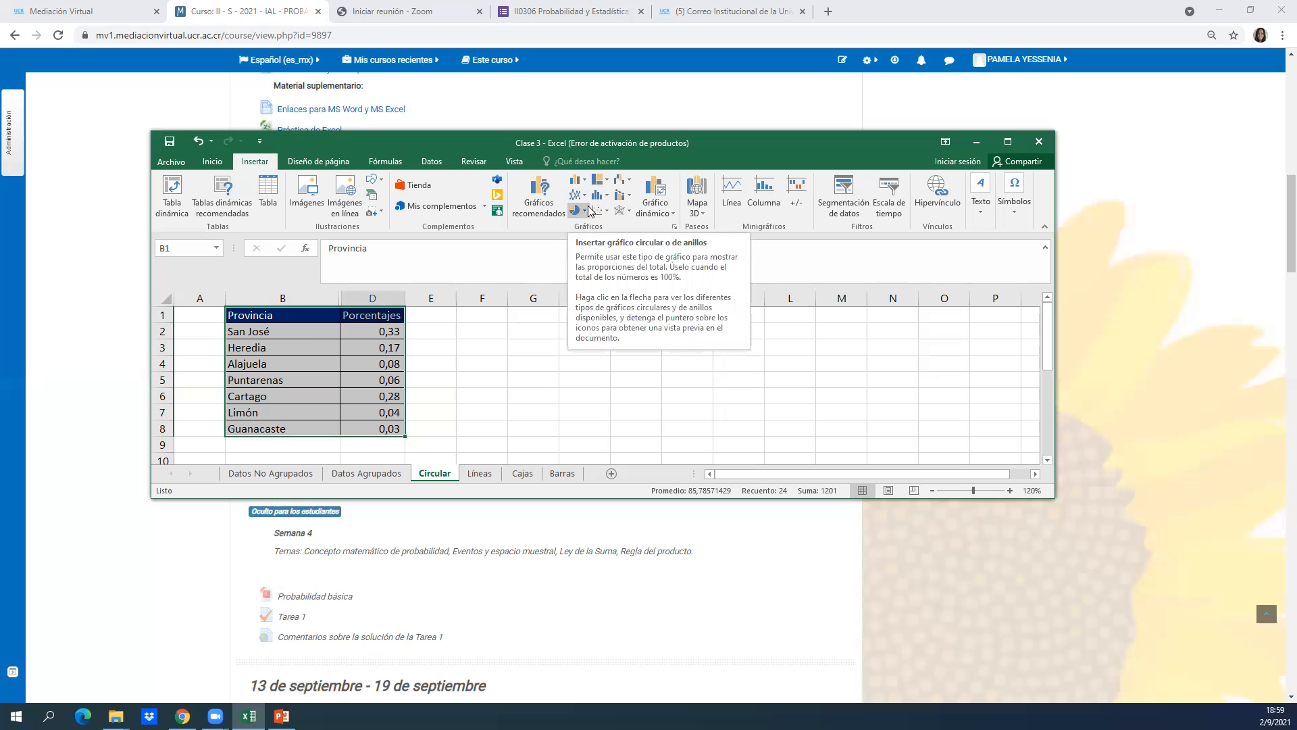
# Insert a 2-D pie chart from the Provincia and Porcentajes table and look over the whole chart, including its legend.
pyautogui.click(574, 213)
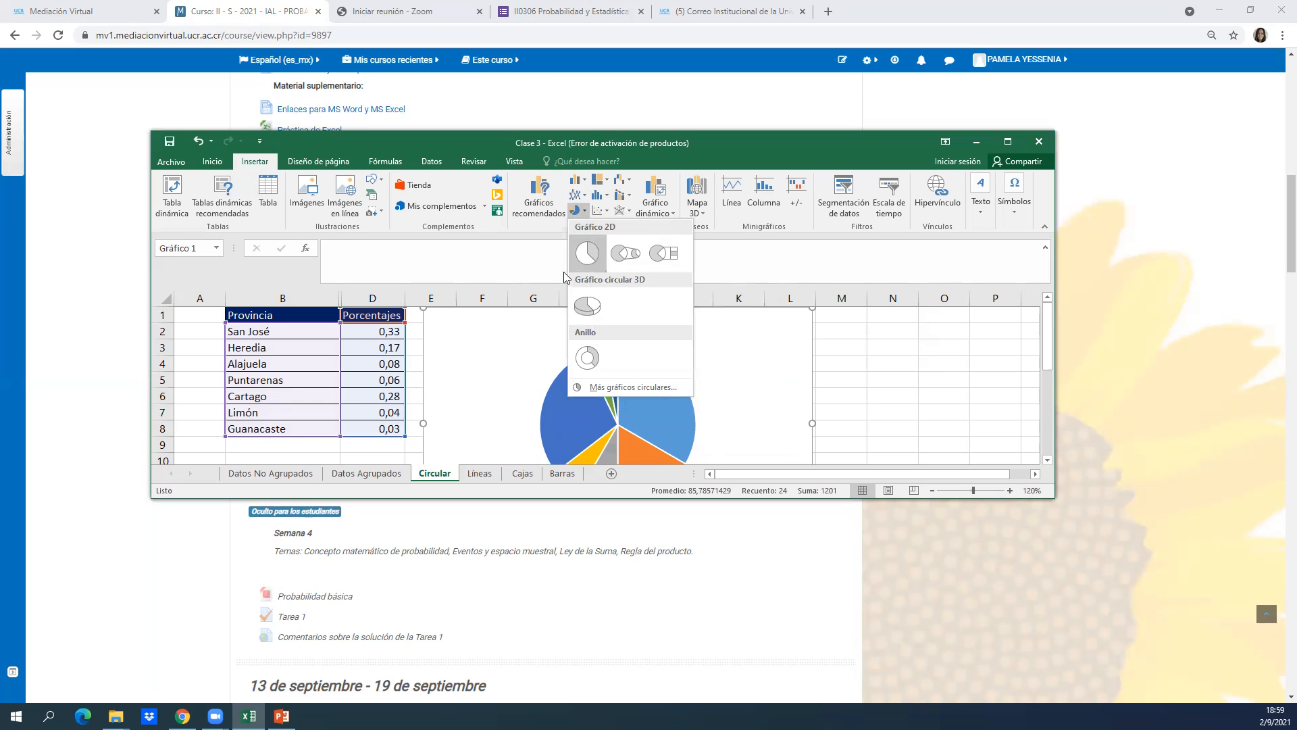
pyautogui.click(594, 256)
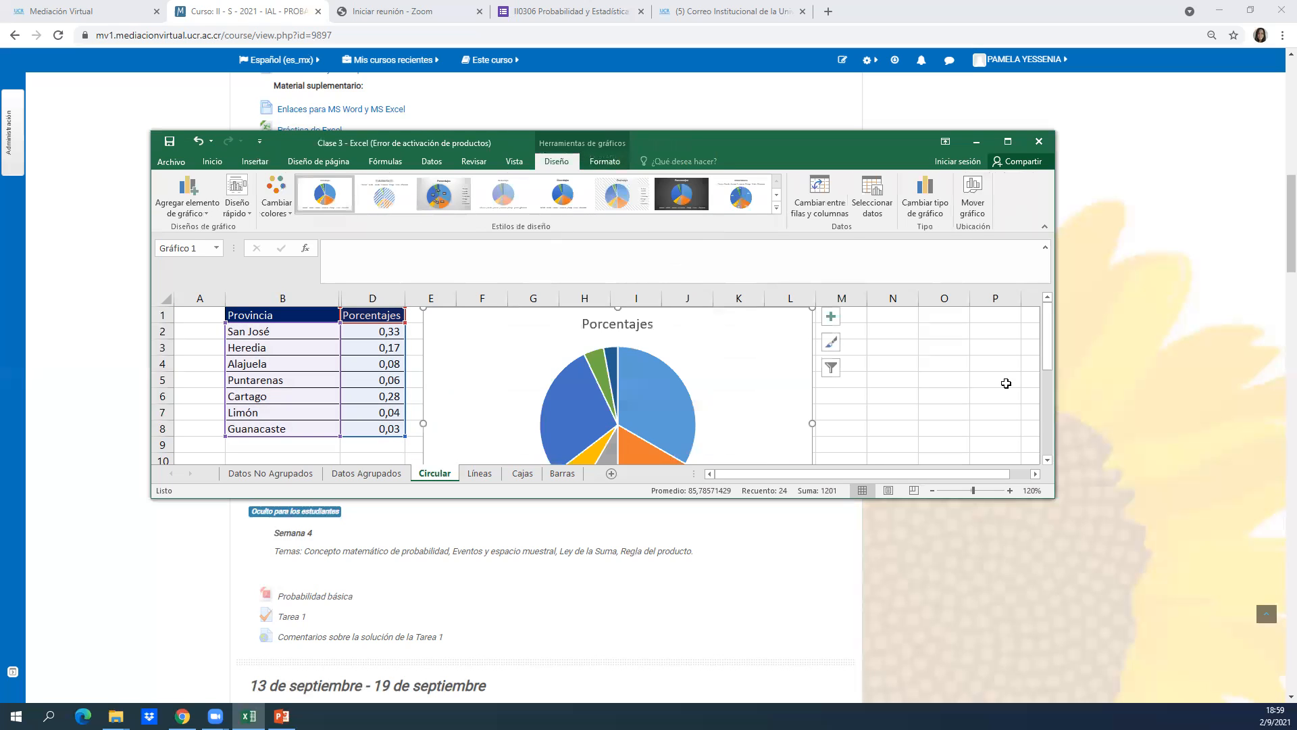
pyautogui.click(973, 388)
pyautogui.press('Down')
pyautogui.press('Down')
pyautogui.press('Down')
pyautogui.press('Down')
pyautogui.press('Down')
pyautogui.press('Down')
pyautogui.press('Down')
pyautogui.press('Down')
pyautogui.press('Down')
pyautogui.press('Down')
pyautogui.press('Down')
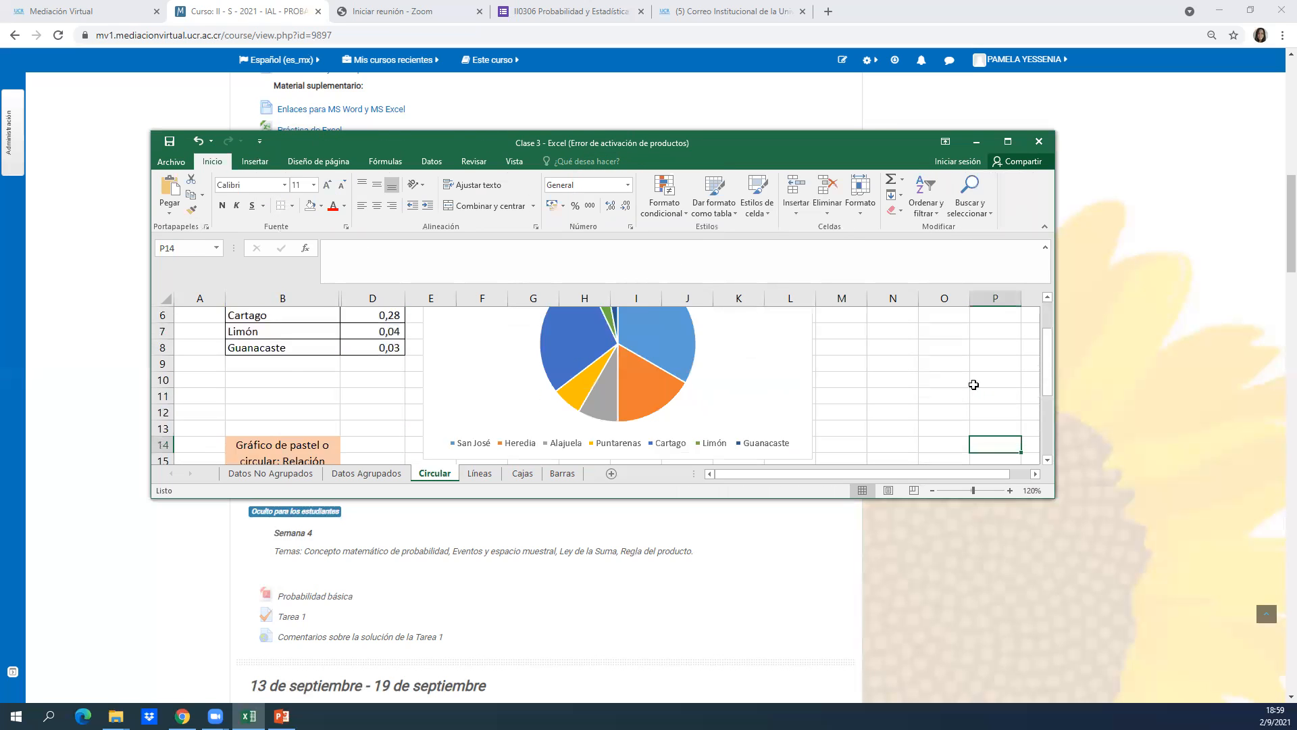
pyautogui.press('Up')
pyautogui.press('Up')
pyautogui.press('Up')
pyautogui.press('Up')
pyautogui.press('Up')
pyautogui.press('Up')
pyautogui.press('Up')
pyautogui.press('Up')
pyautogui.press('Up')
pyautogui.press('Up')
pyautogui.press('Up')
pyautogui.press('Up')
pyautogui.press('Up')
pyautogui.press('Up')
pyautogui.press('Up')
pyautogui.press('Up')
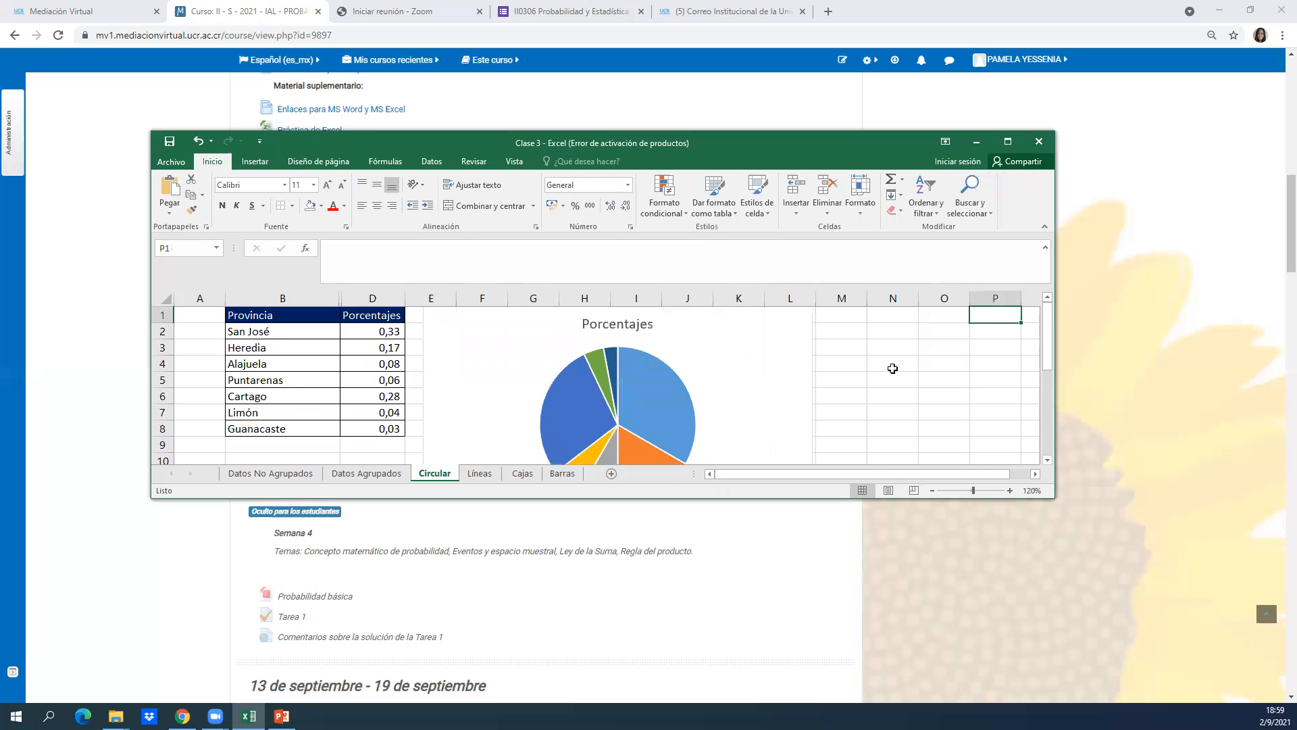
# Maximize the Excel window and move the pie chart down beside the table, over about rows 4 to 18.
pyautogui.click(1006, 142)
pyautogui.click(799, 313)
pyautogui.moveTo(569, 181); pyautogui.dragTo(603, 244)
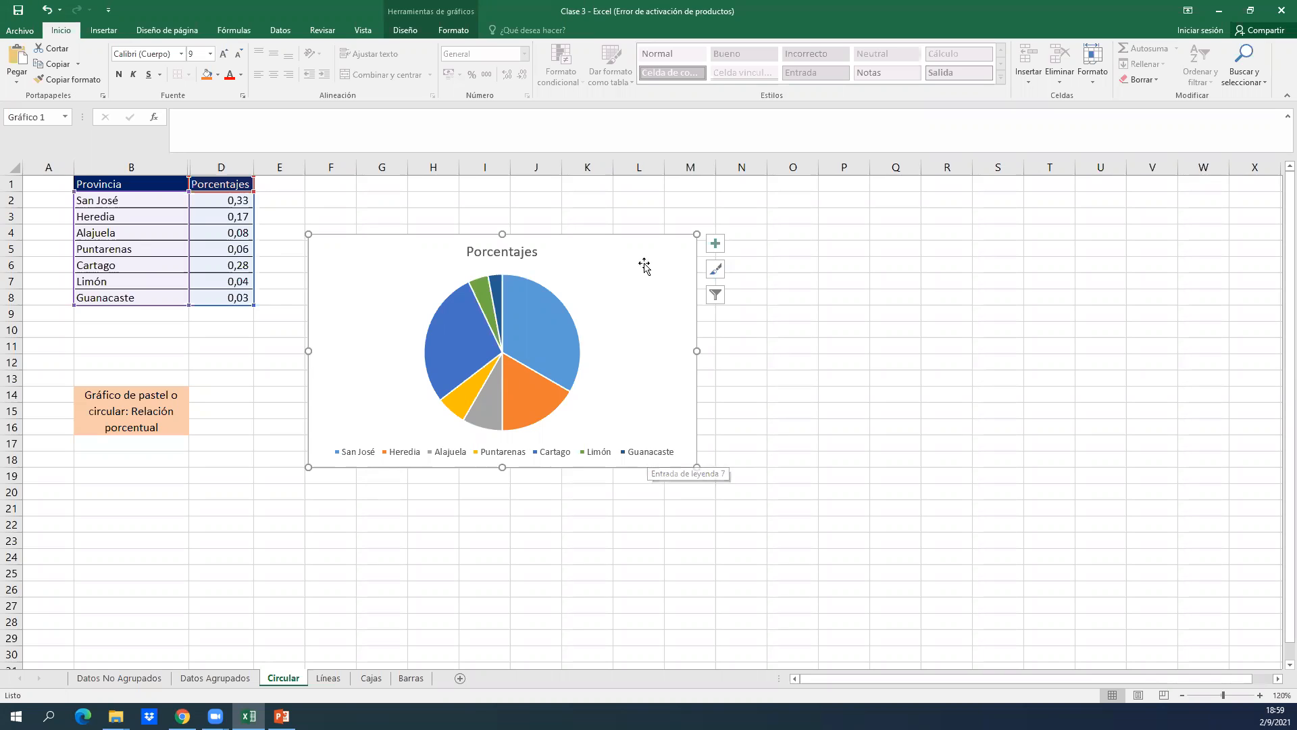
# Remove the legend from the pie chart, and switch the chart title off and back on.
pyautogui.click(714, 247)
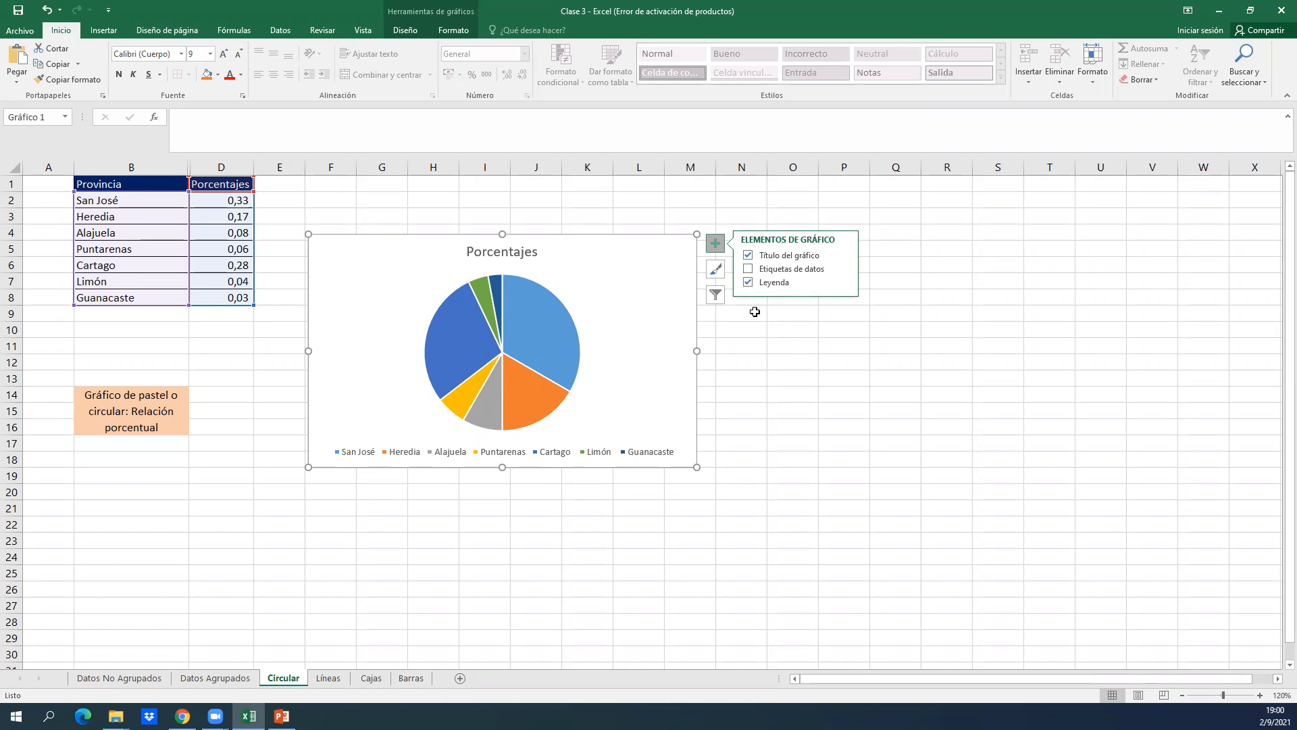
pyautogui.click(748, 255)
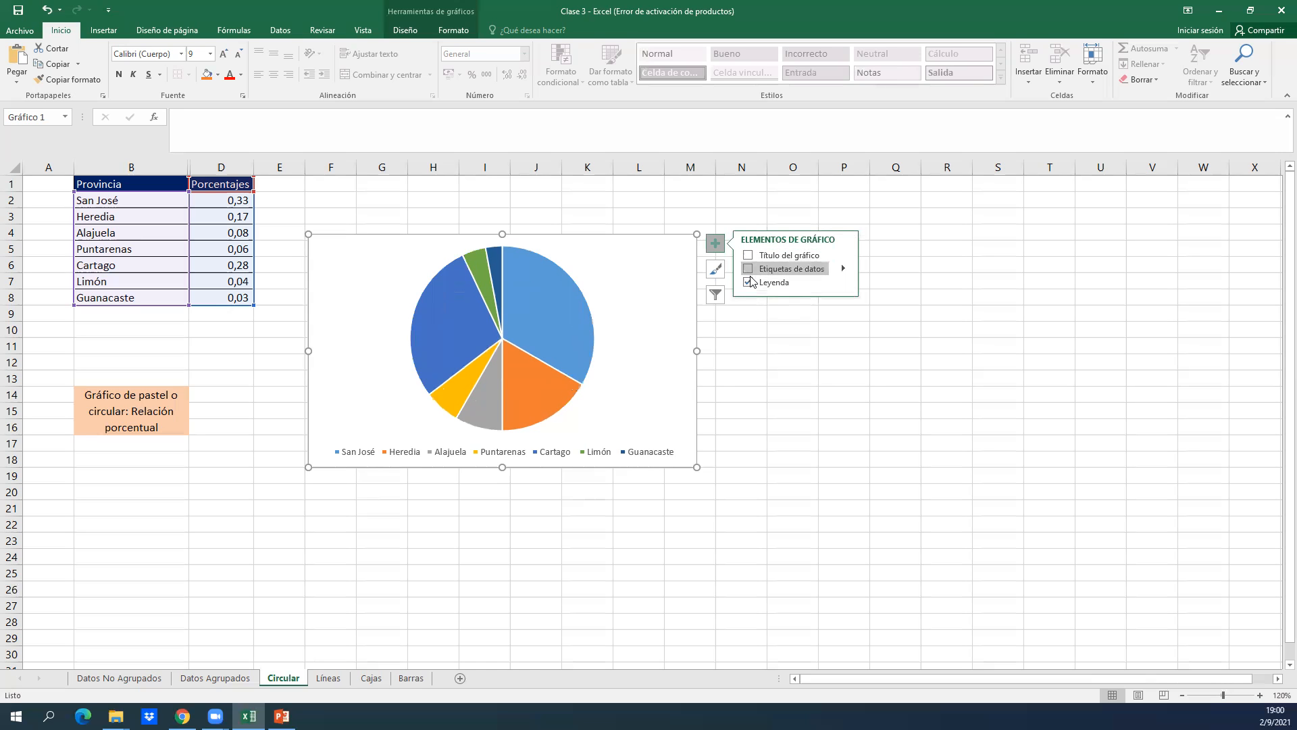
pyautogui.click(749, 282)
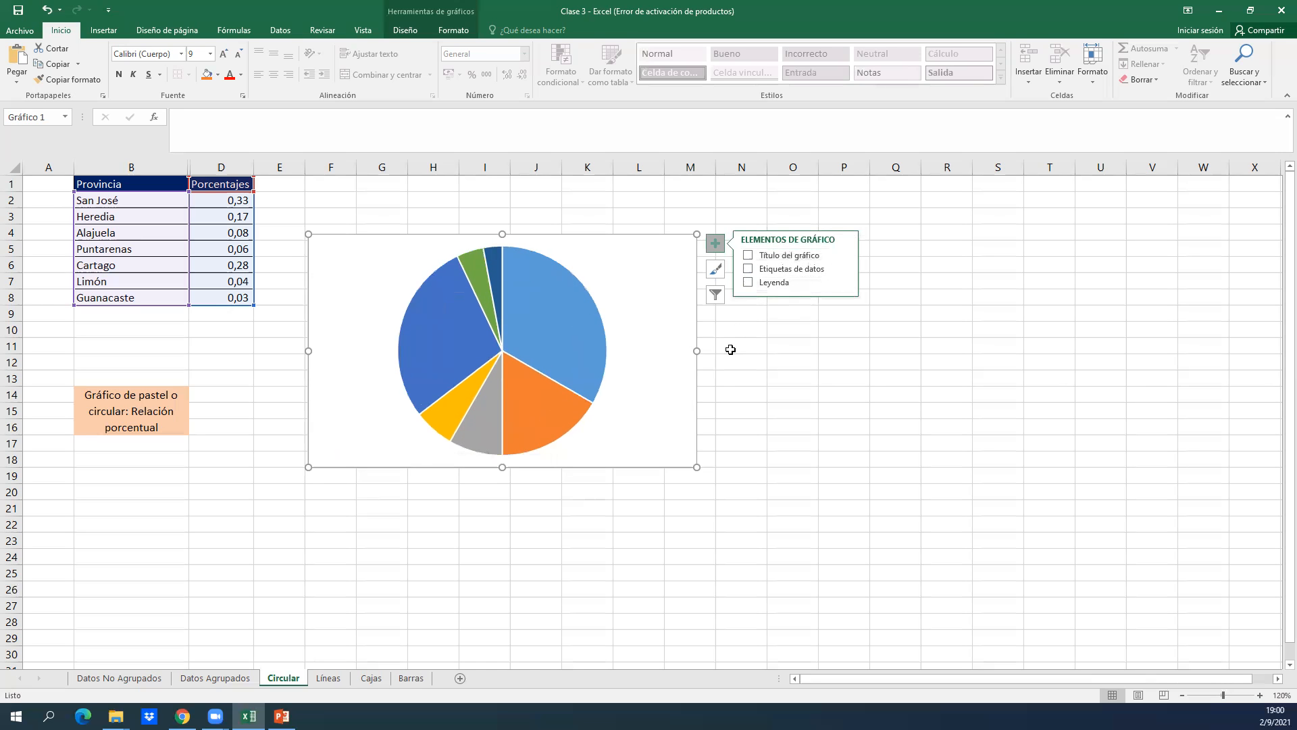
pyautogui.click(749, 255)
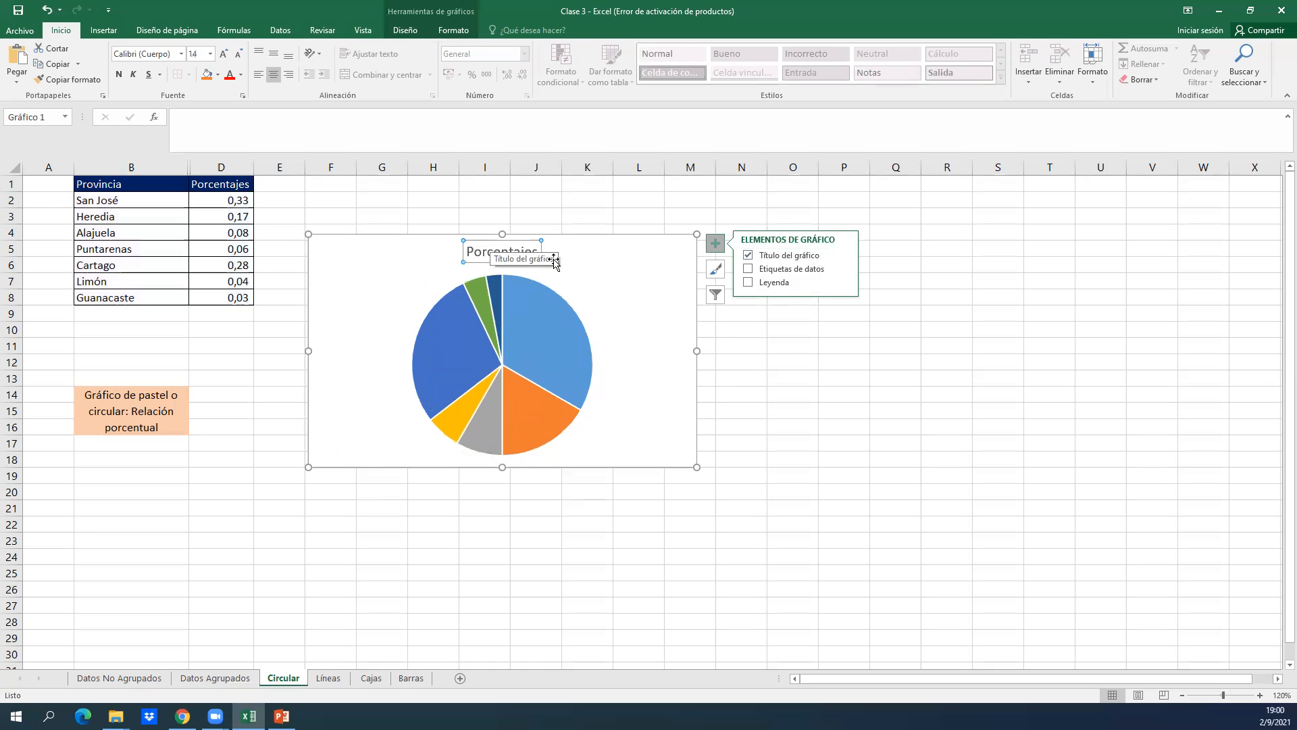
# Change the pie chart's title to "Gráfico Circular".
pyautogui.click(493, 251)
pyautogui.moveTo(494, 251); pyautogui.dragTo(534, 251)
pyautogui.press('BackSpace')
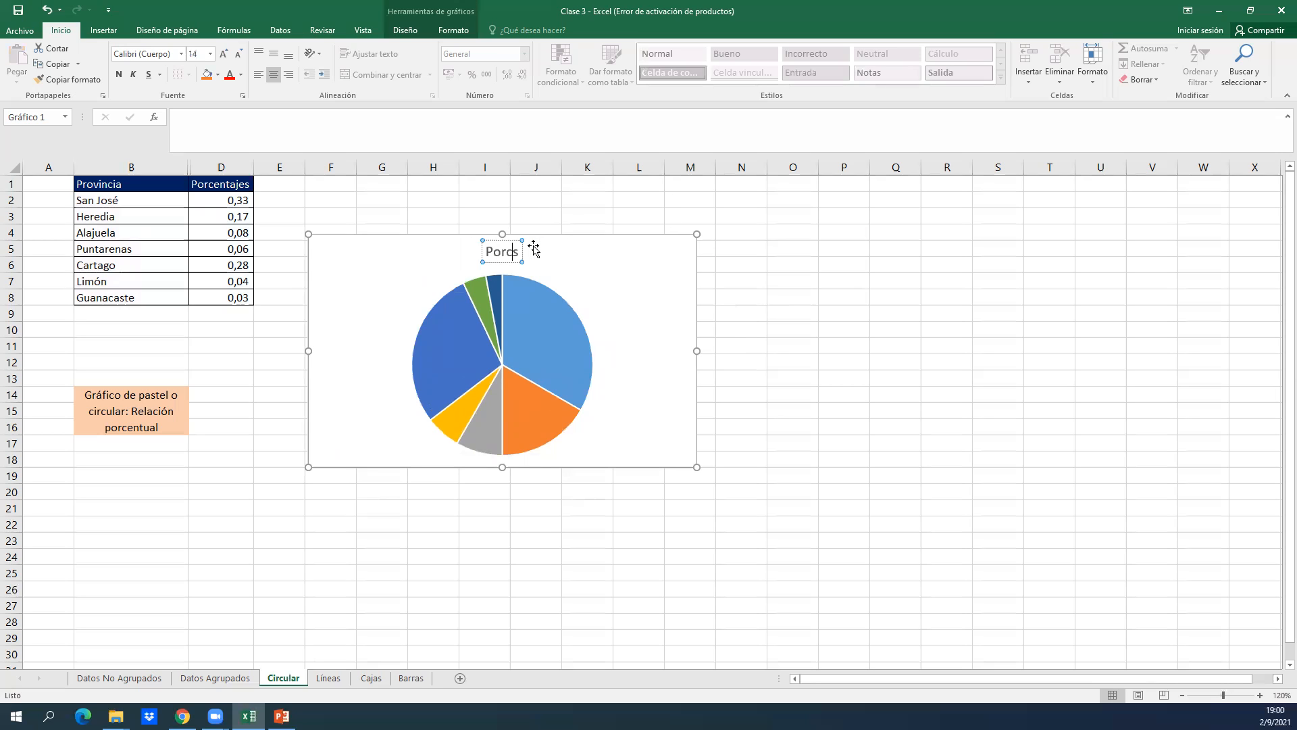
pyautogui.press('BackSpace')
pyautogui.press('BackSpace')
pyautogui.press('BackSpace')
pyautogui.press('BackSpace')
pyautogui.write('Grád')
pyautogui.press('BackSpace')
pyautogui.write('fico Circular')
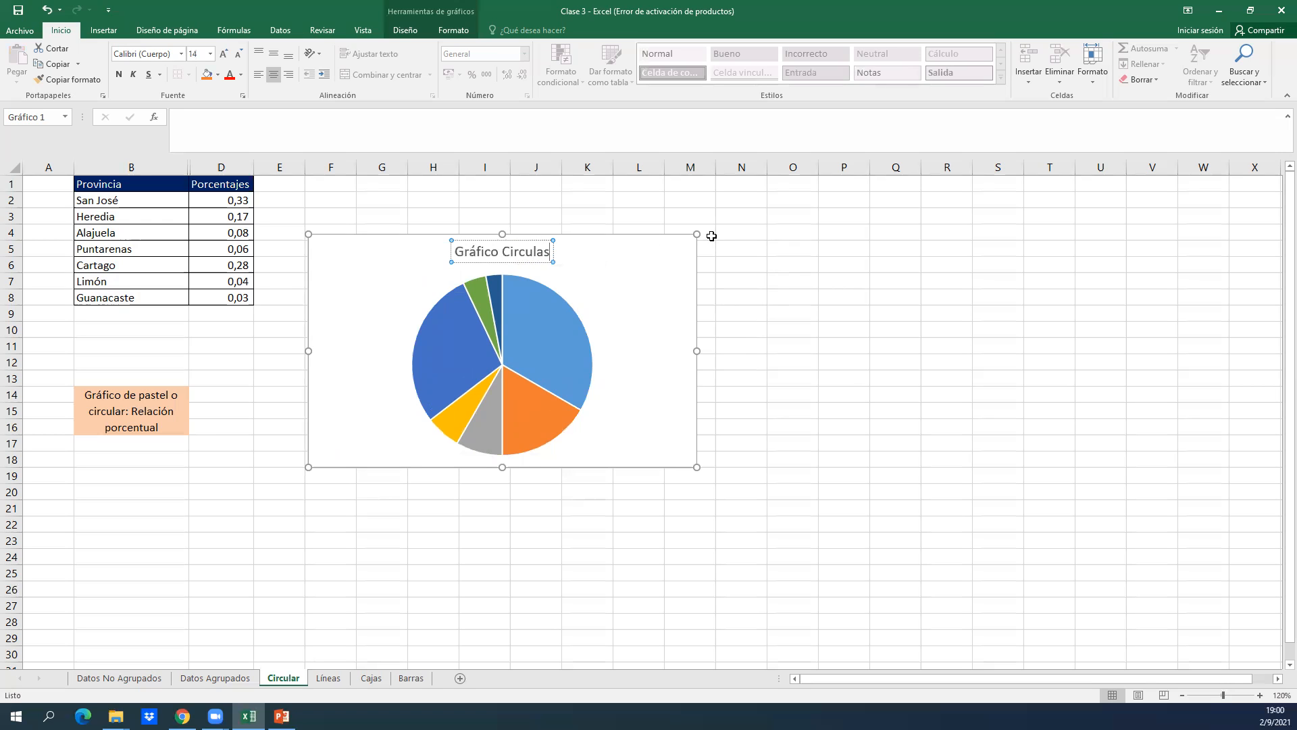
pyautogui.press('BackSpace')
pyautogui.write('r')
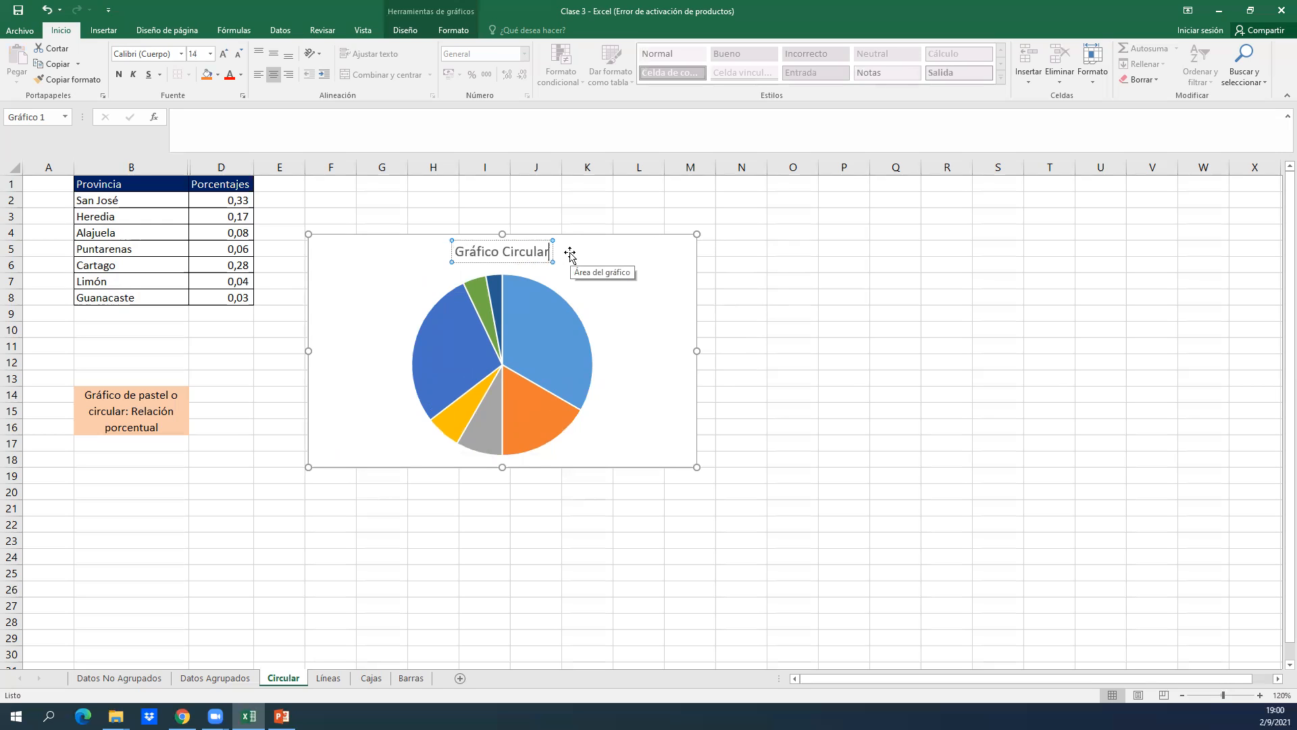
pyautogui.click(642, 244)
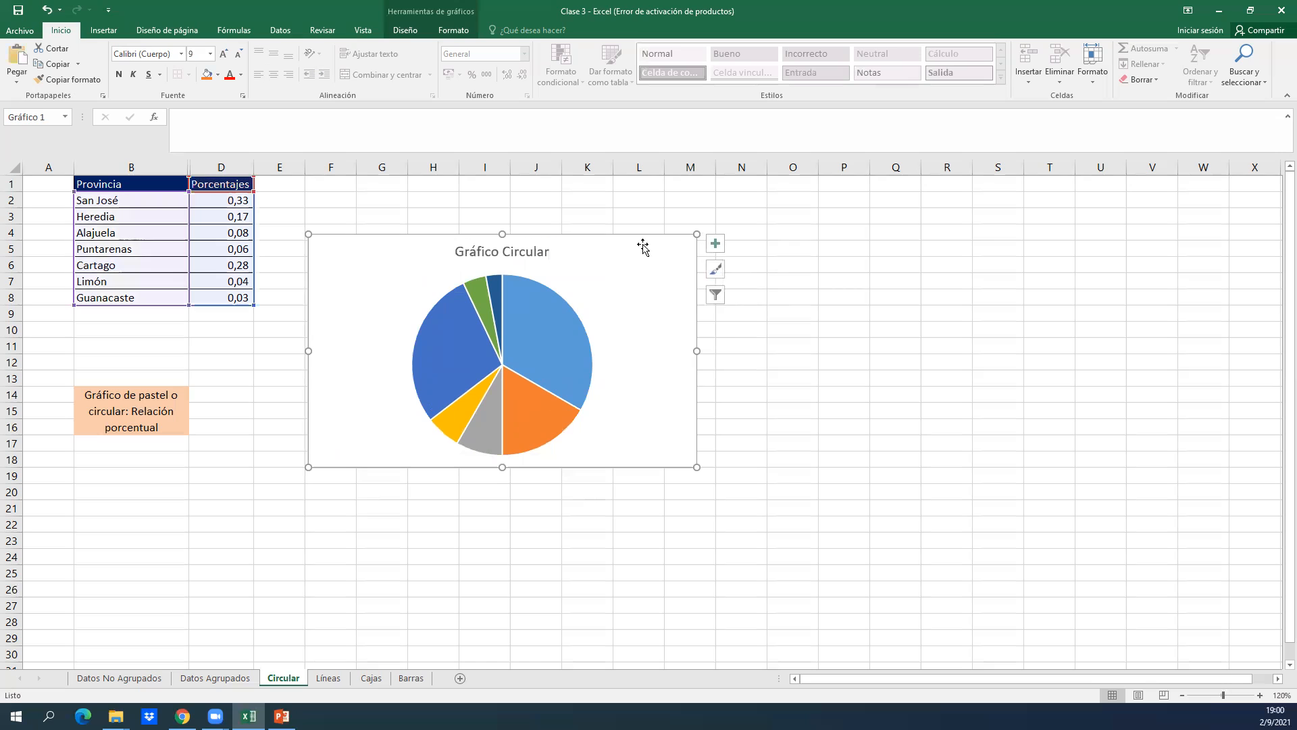
# Add data labels and a legend to the pie chart.
pyautogui.click(711, 243)
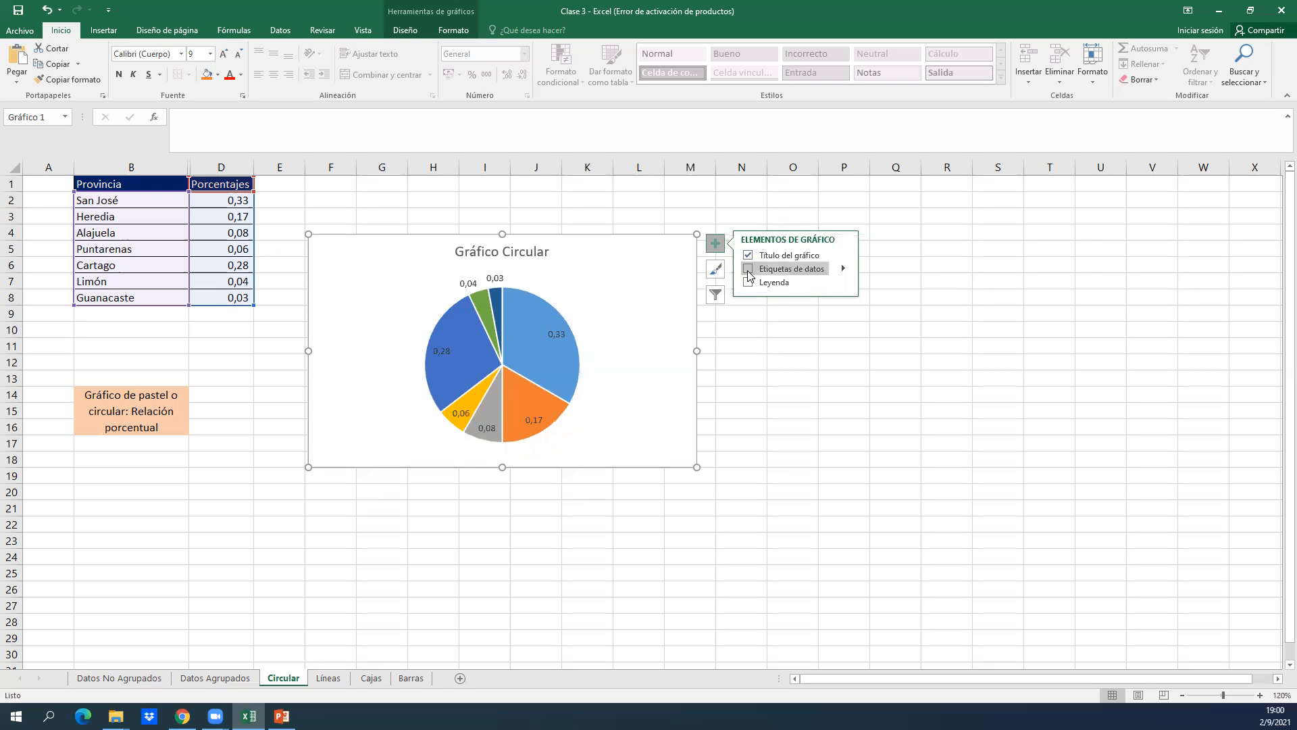
pyautogui.click(748, 271)
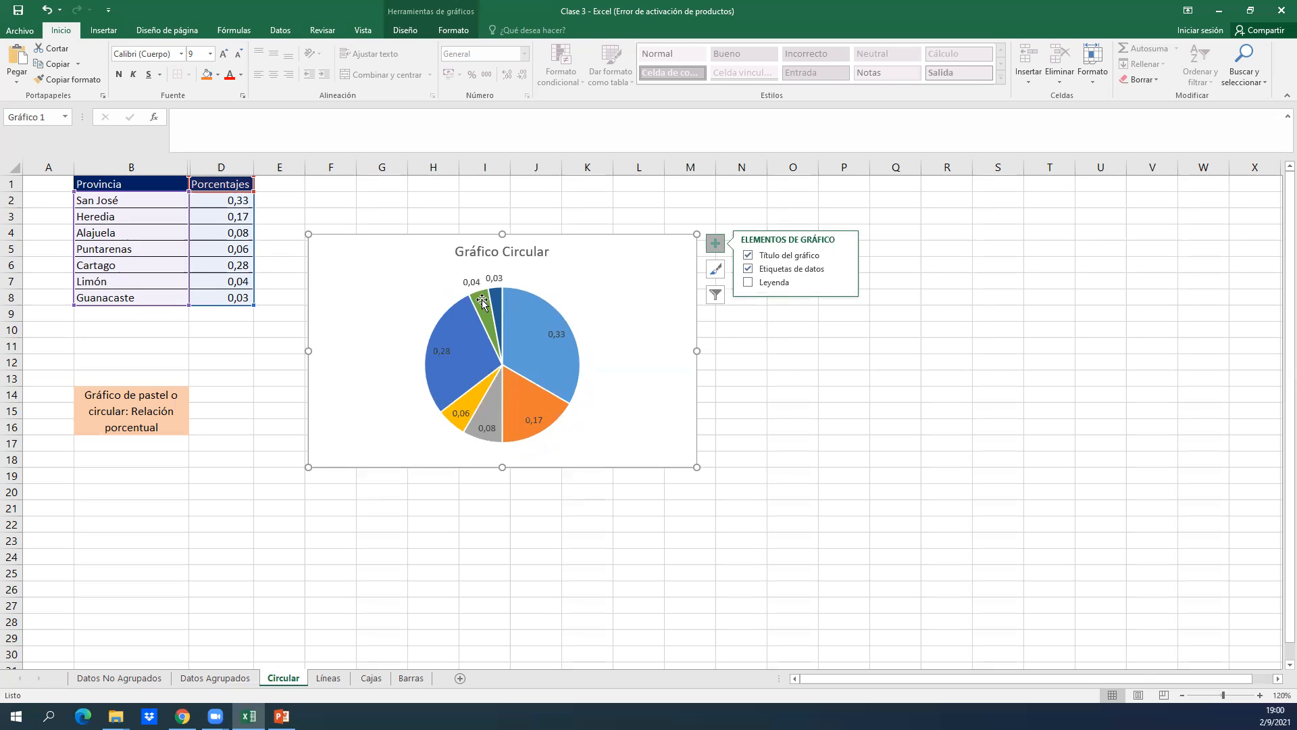
pyautogui.moveTo(528, 306)
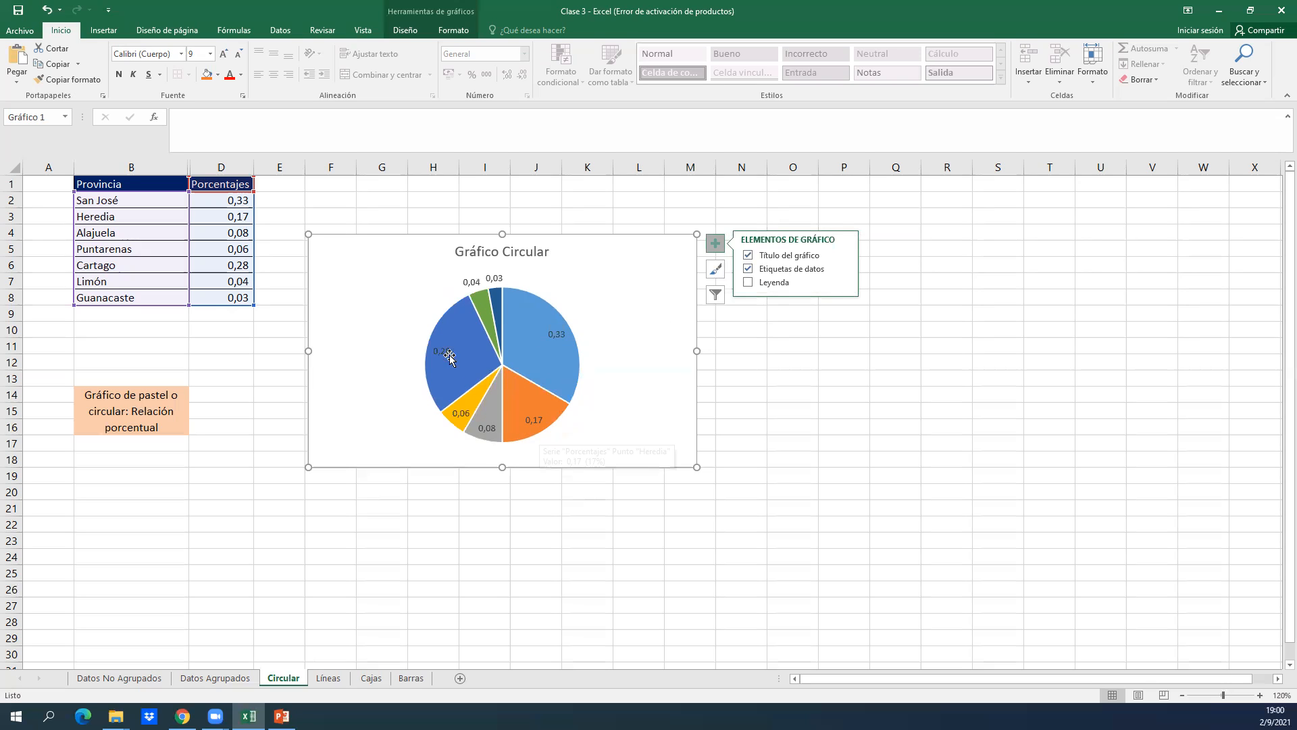
pyautogui.click(748, 283)
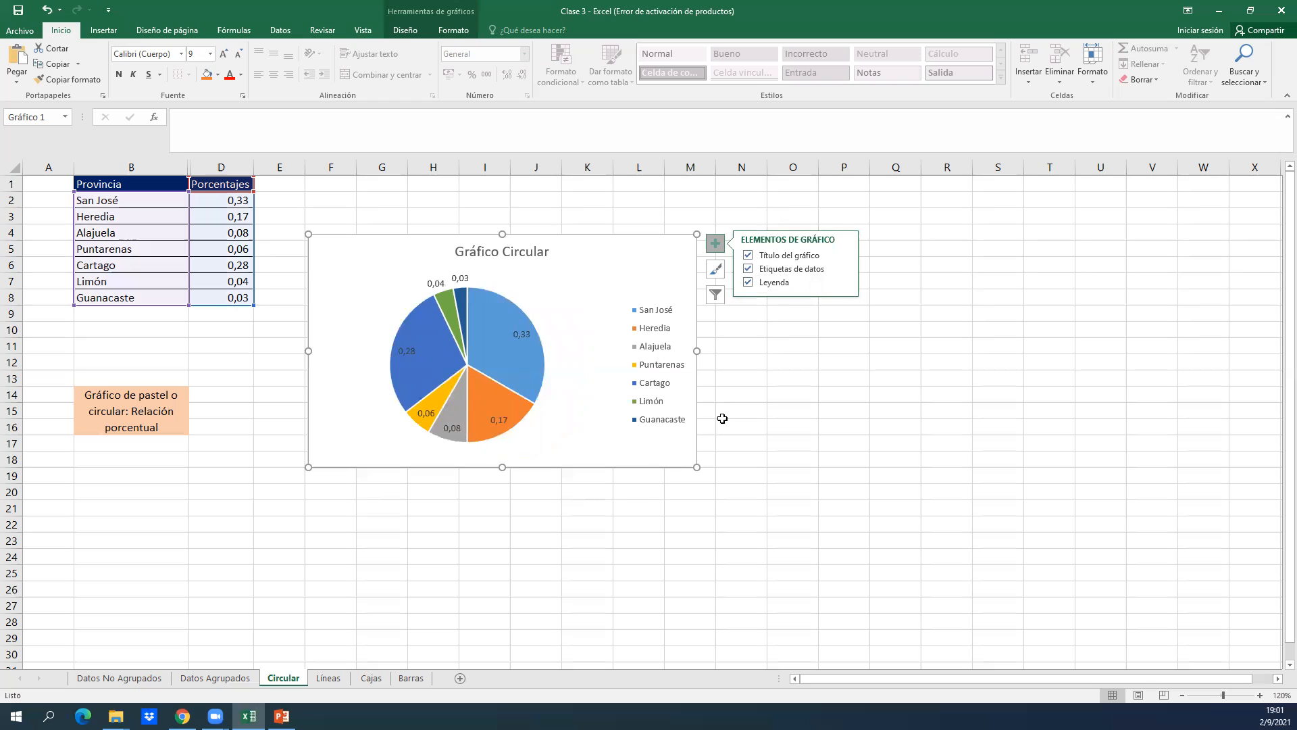
# Remove the pie chart's title, switching the legend and data labels off and back on.
pyautogui.click(749, 283)
pyautogui.click(748, 269)
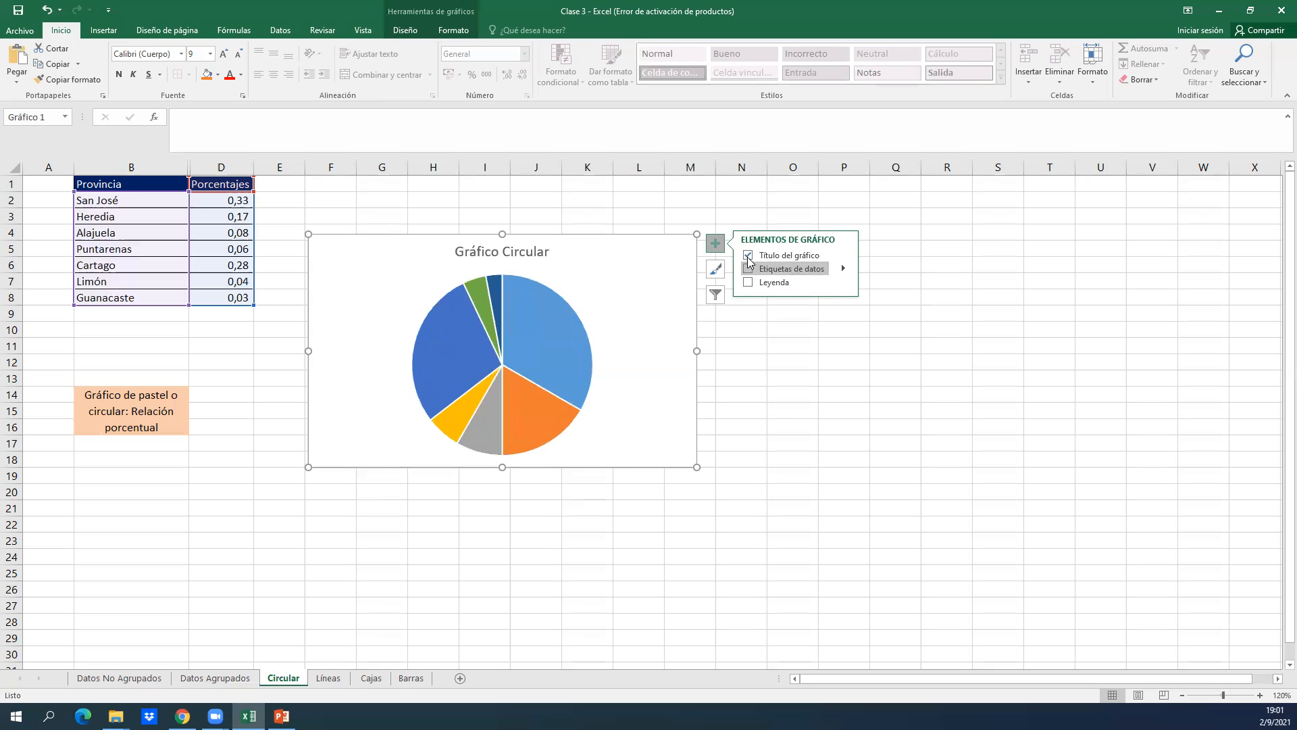
pyautogui.click(748, 256)
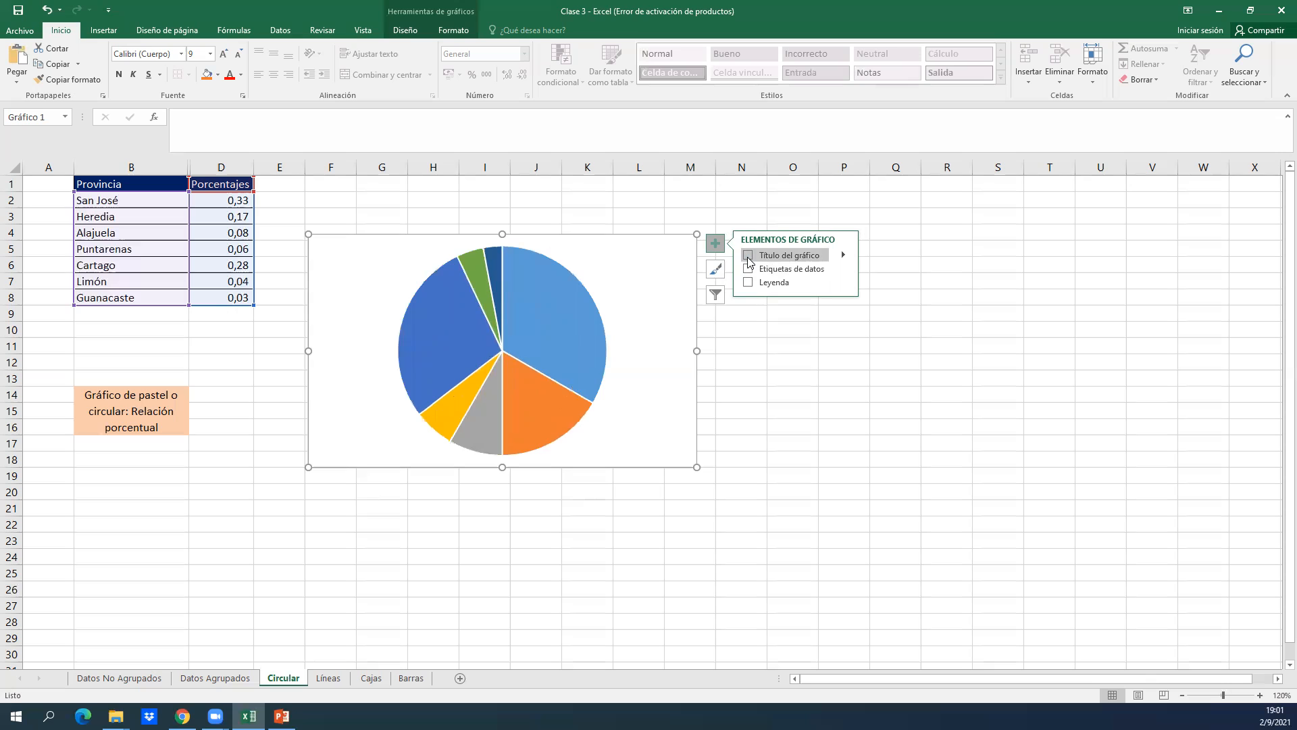
pyautogui.click(749, 270)
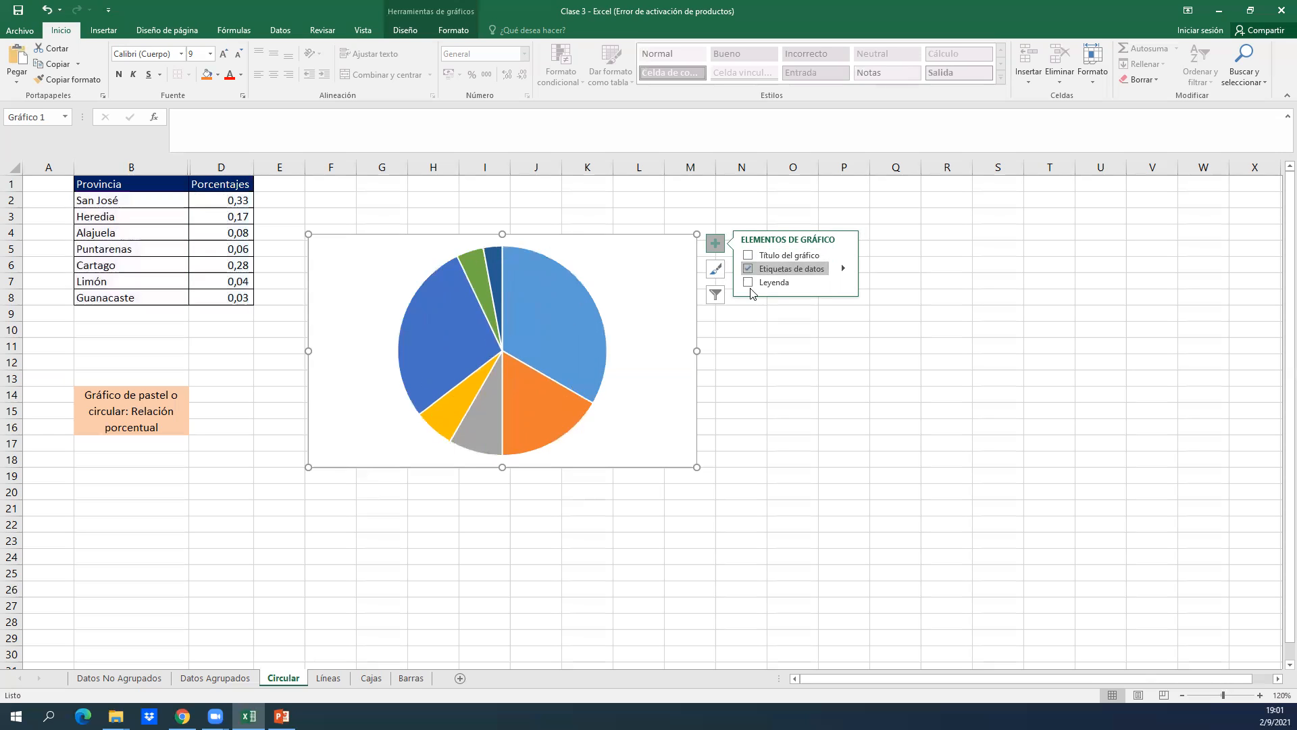
pyautogui.click(749, 283)
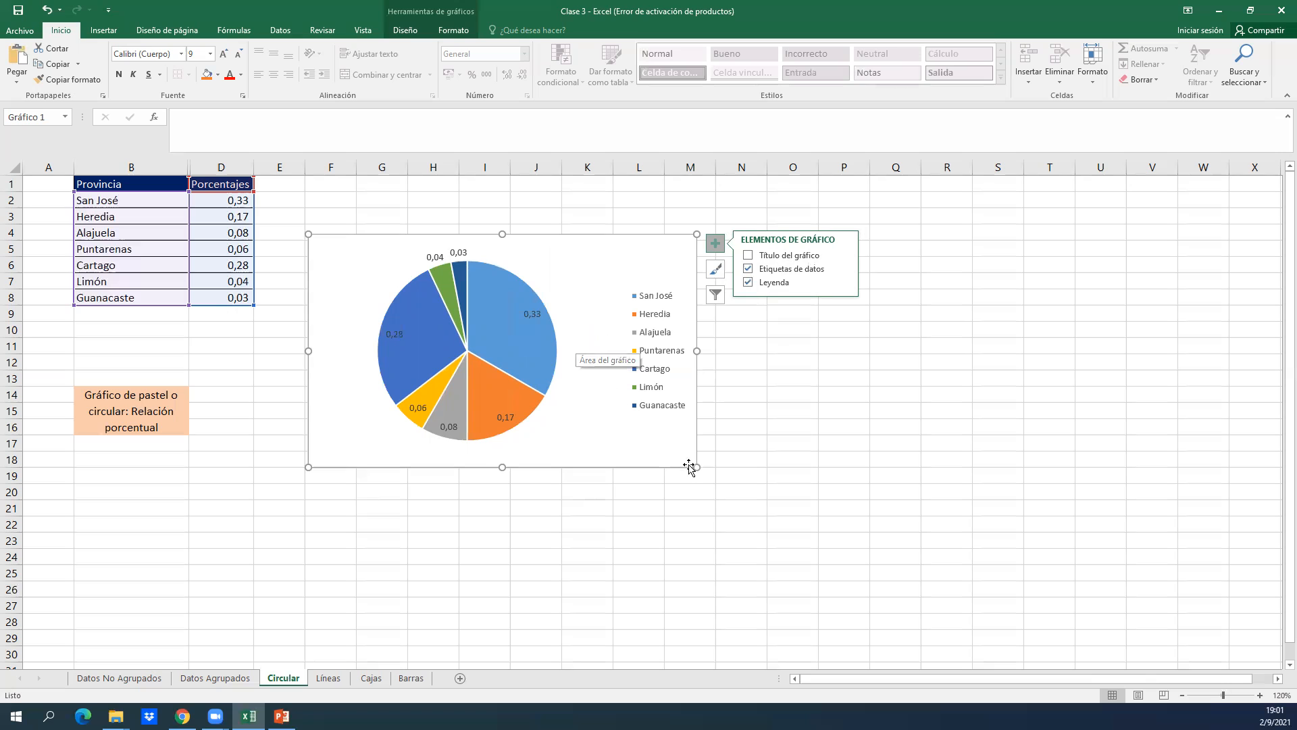
# Widen the pie chart by about two columns and move it slightly down, over about rows 6 to 20.
pyautogui.moveTo(697, 468); pyautogui.dragTo(802, 479)
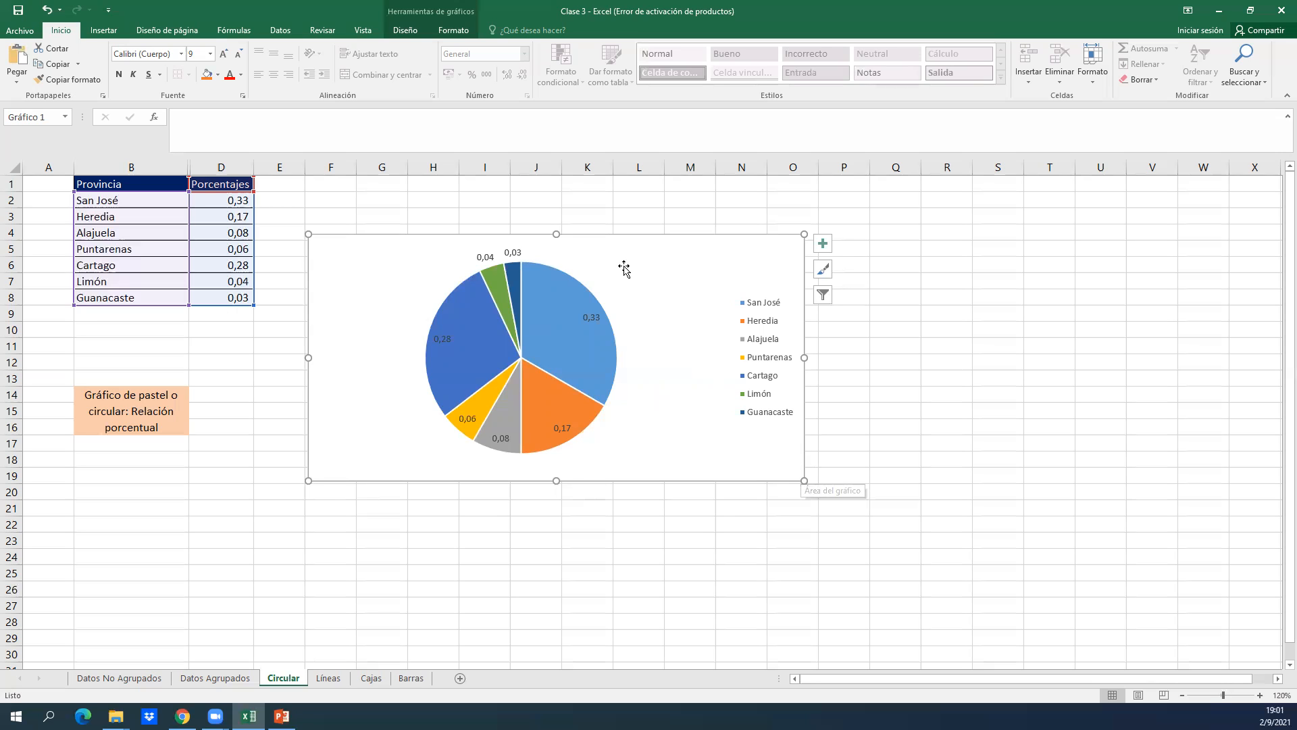
pyautogui.moveTo(622, 253); pyautogui.dragTo(622, 277)
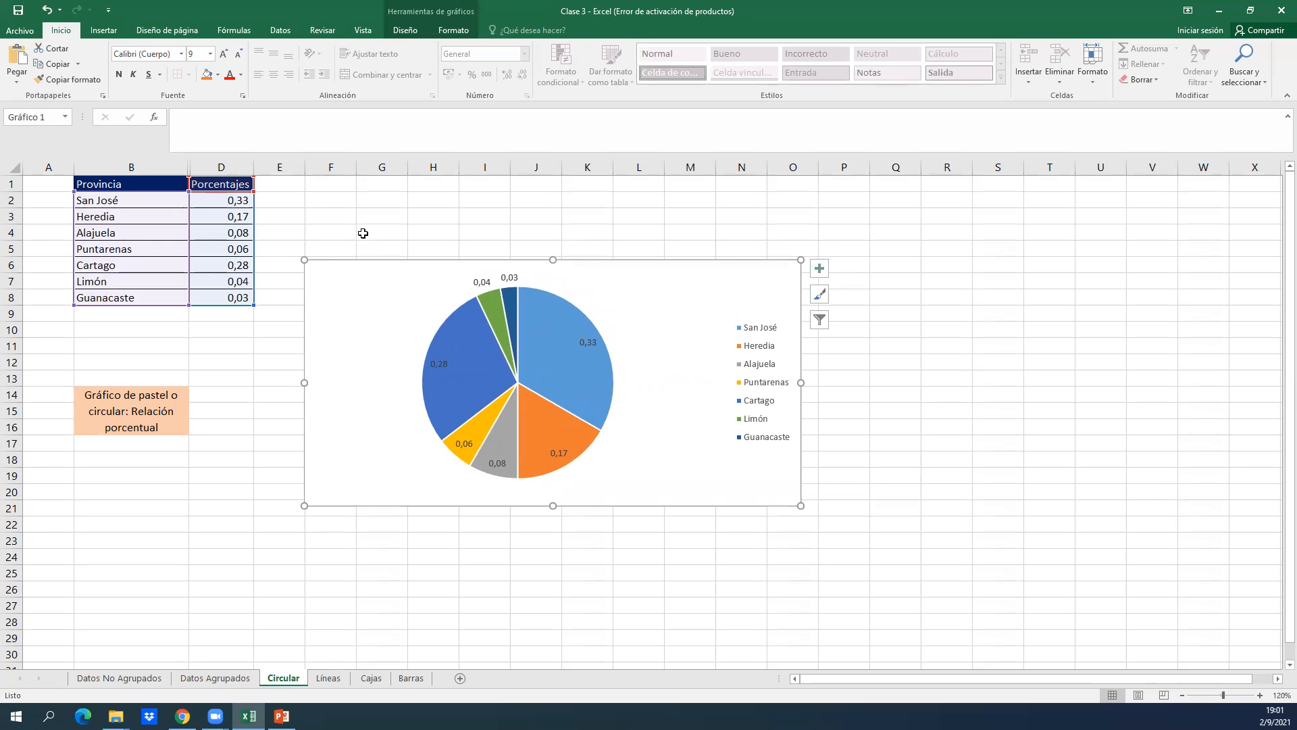
pyautogui.click(912, 512)
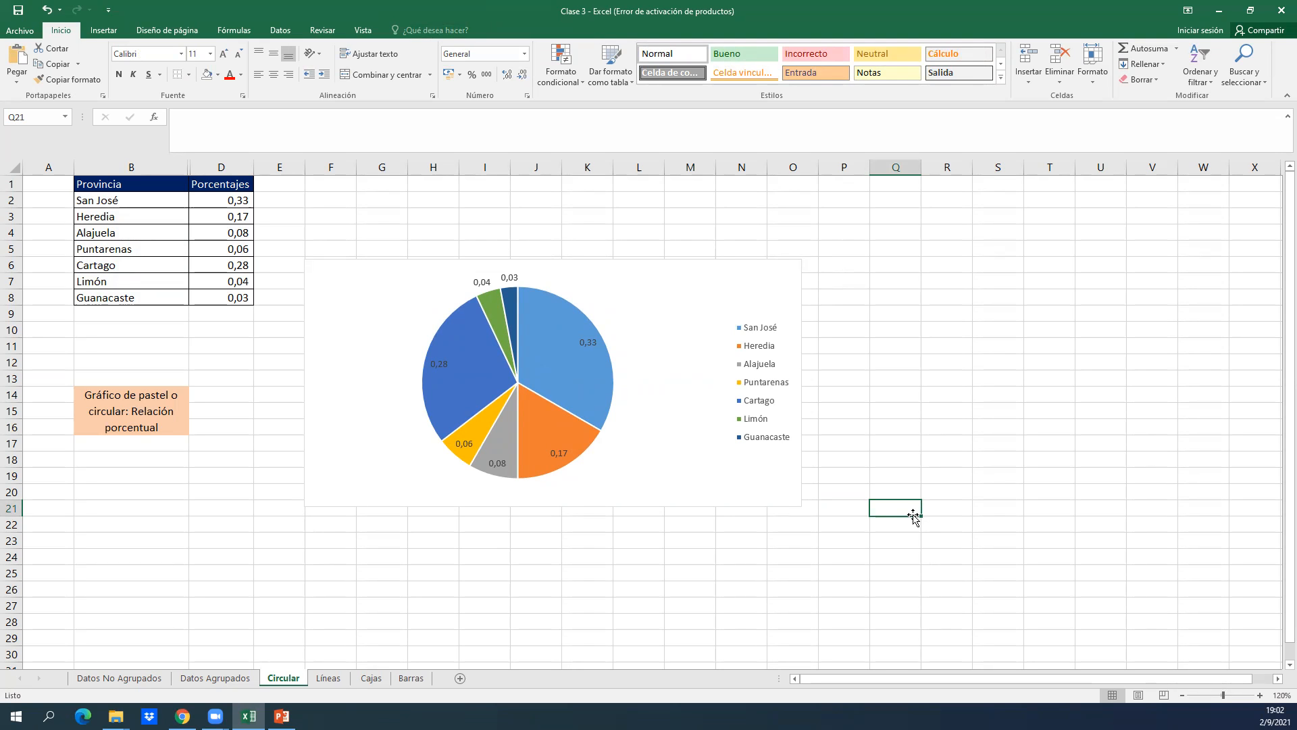
# Open the Líneas sheet and select the Muestra, Tiempo1 and Tiempo2 table in A1:C9.
pyautogui.click(328, 678)
pyautogui.click(344, 313)
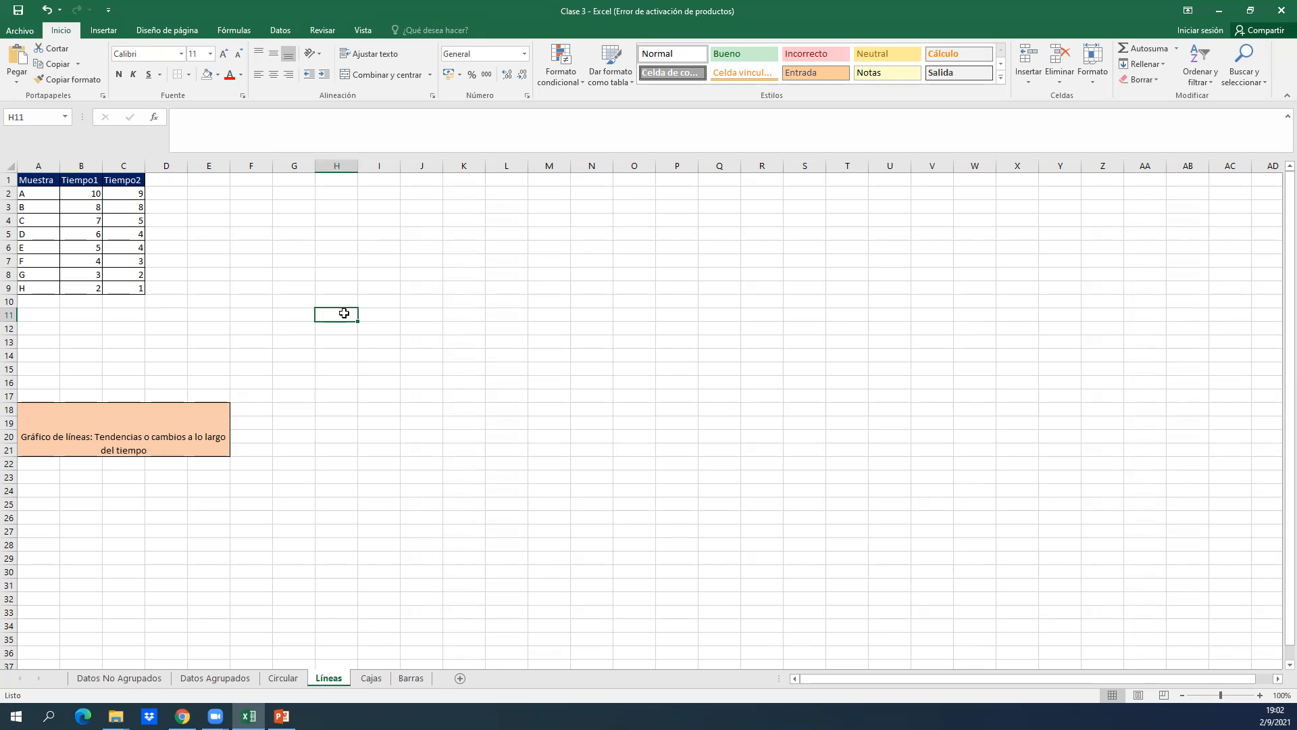
pyautogui.press('Left')
pyautogui.press('Left')
pyautogui.press('Left')
pyautogui.press('Left')
pyautogui.press('Left')
pyautogui.press('Up')
pyautogui.press('Up')
pyautogui.press('Up')
pyautogui.press('Left')
pyautogui.press('Up')
pyautogui.press('Up')
pyautogui.press('Up')
pyautogui.press('Left')
pyautogui.press('Up')
pyautogui.press('Up')
pyautogui.press('Up')
pyautogui.press('Up')
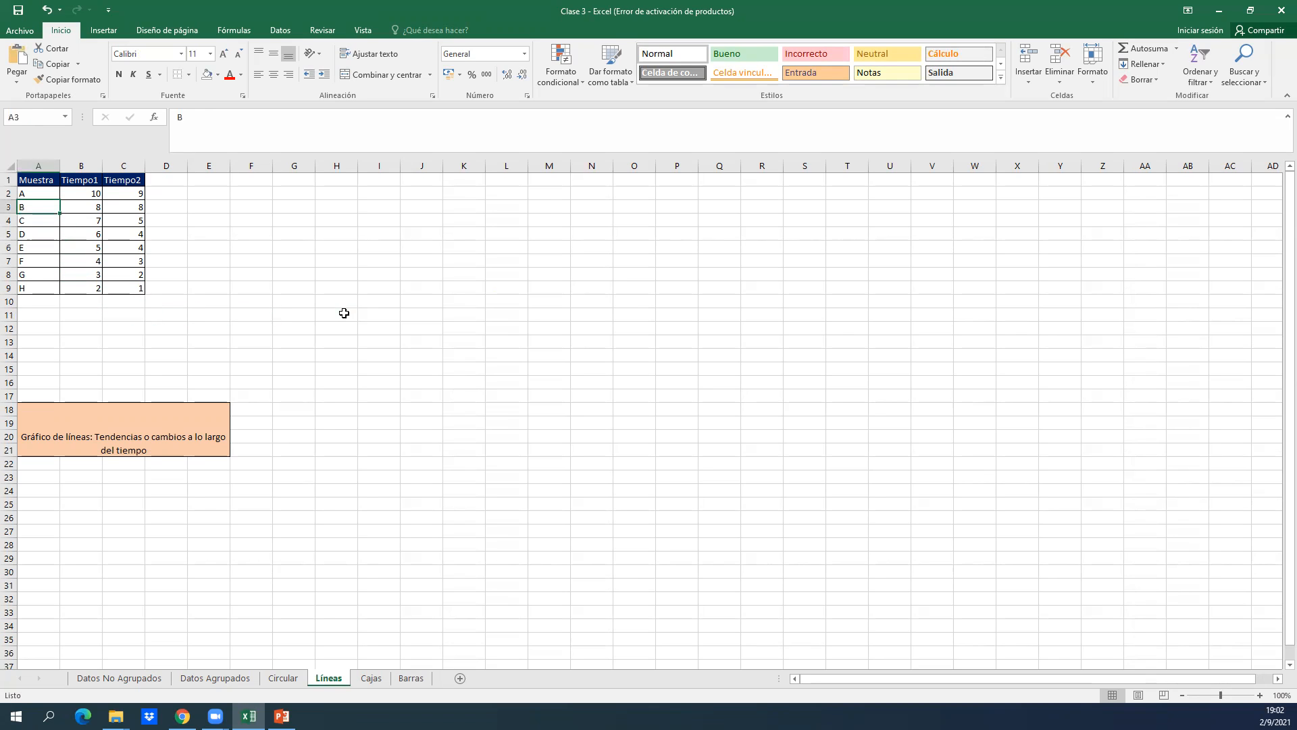
pyautogui.hotkey('shift', 'Right')
pyautogui.hotkey('shift', 'Right')
pyautogui.hotkey('ctrl', 'shift', 'Down')
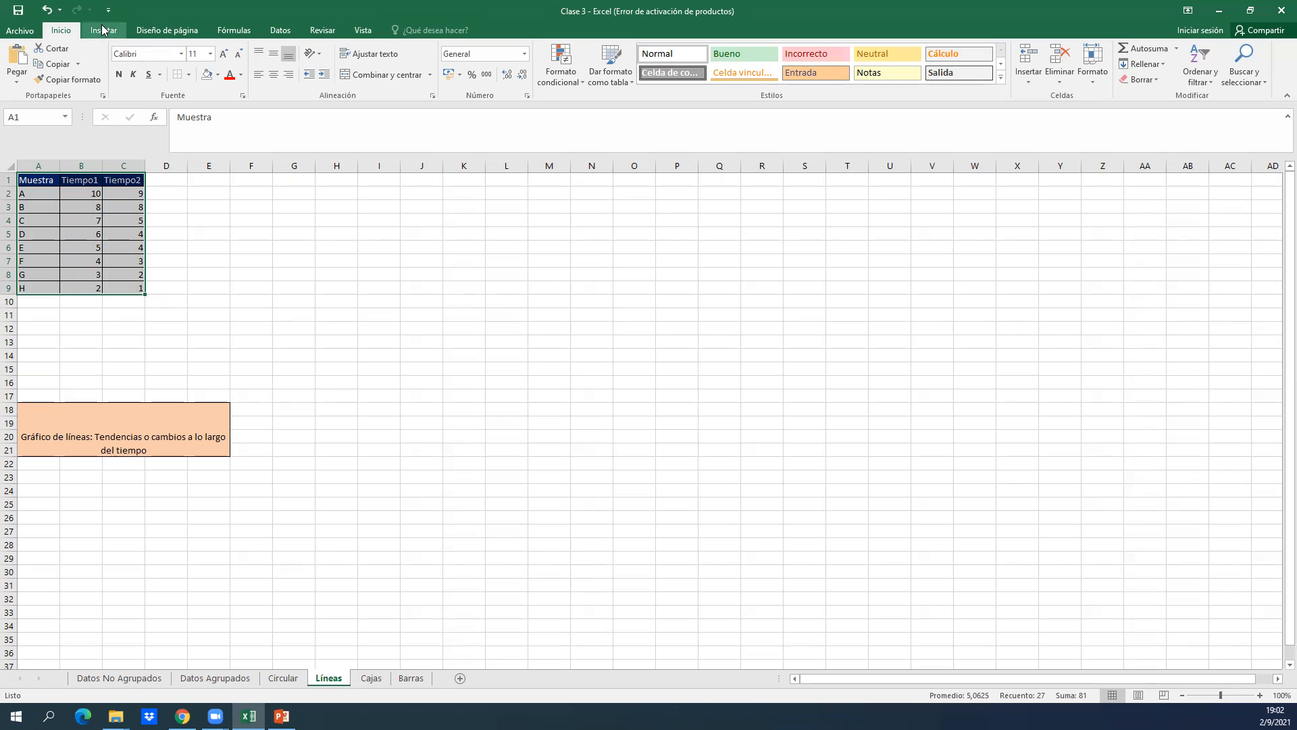
# Show the chart insertion commands for the A1:C9 table and restore the Excel window to its smaller size.
pyautogui.click(554, 14)
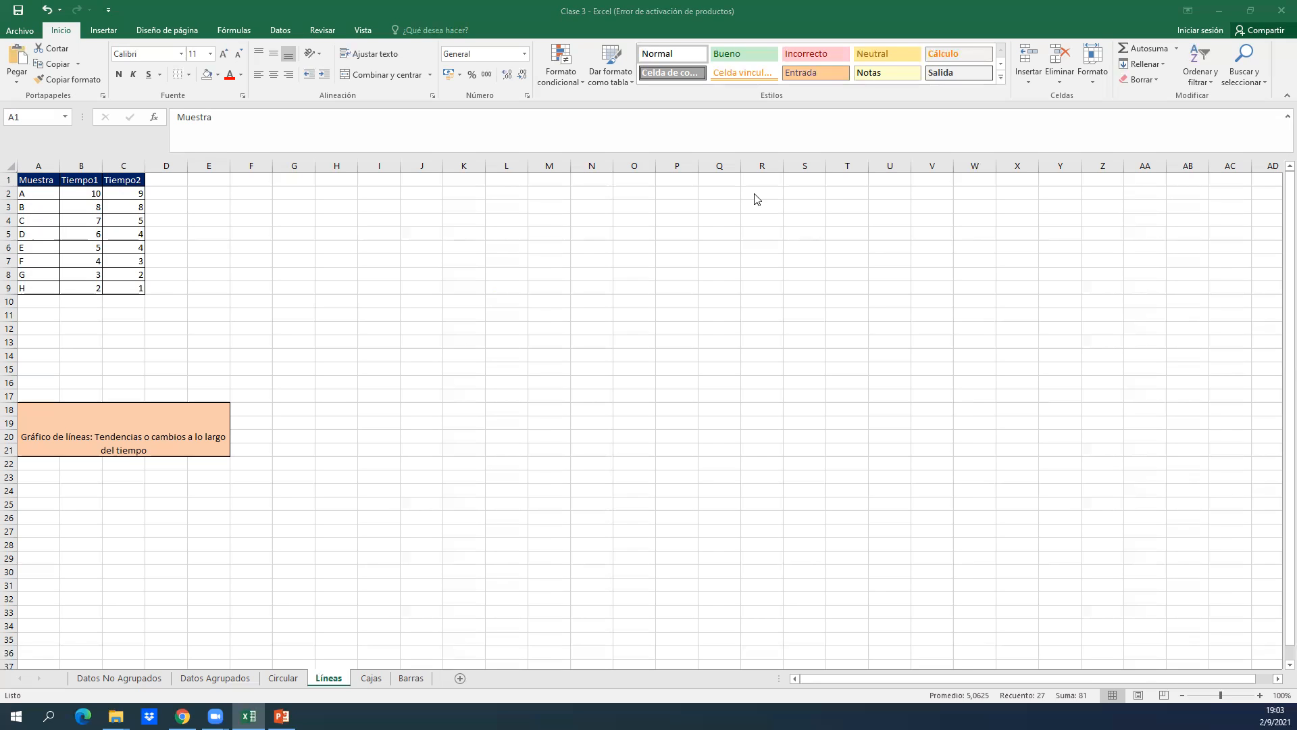
pyautogui.hotkey('ctrl', 'a')
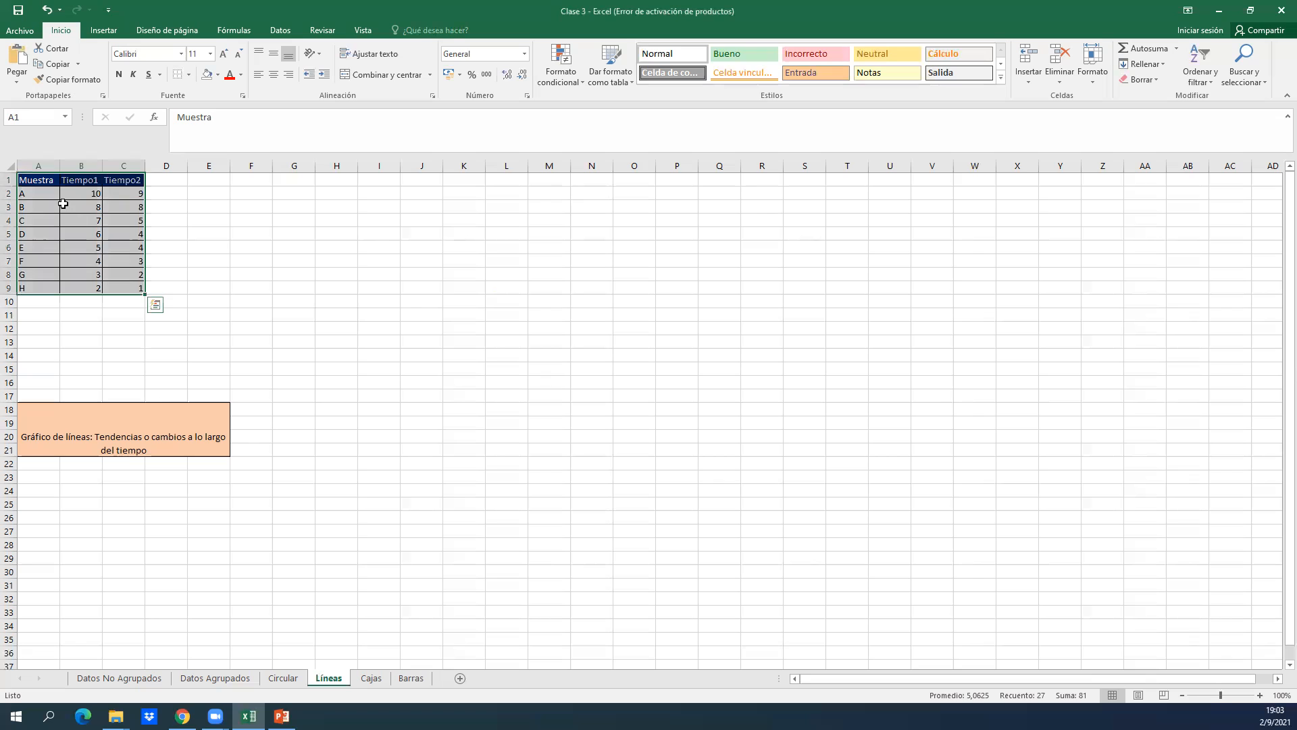
pyautogui.click(101, 31)
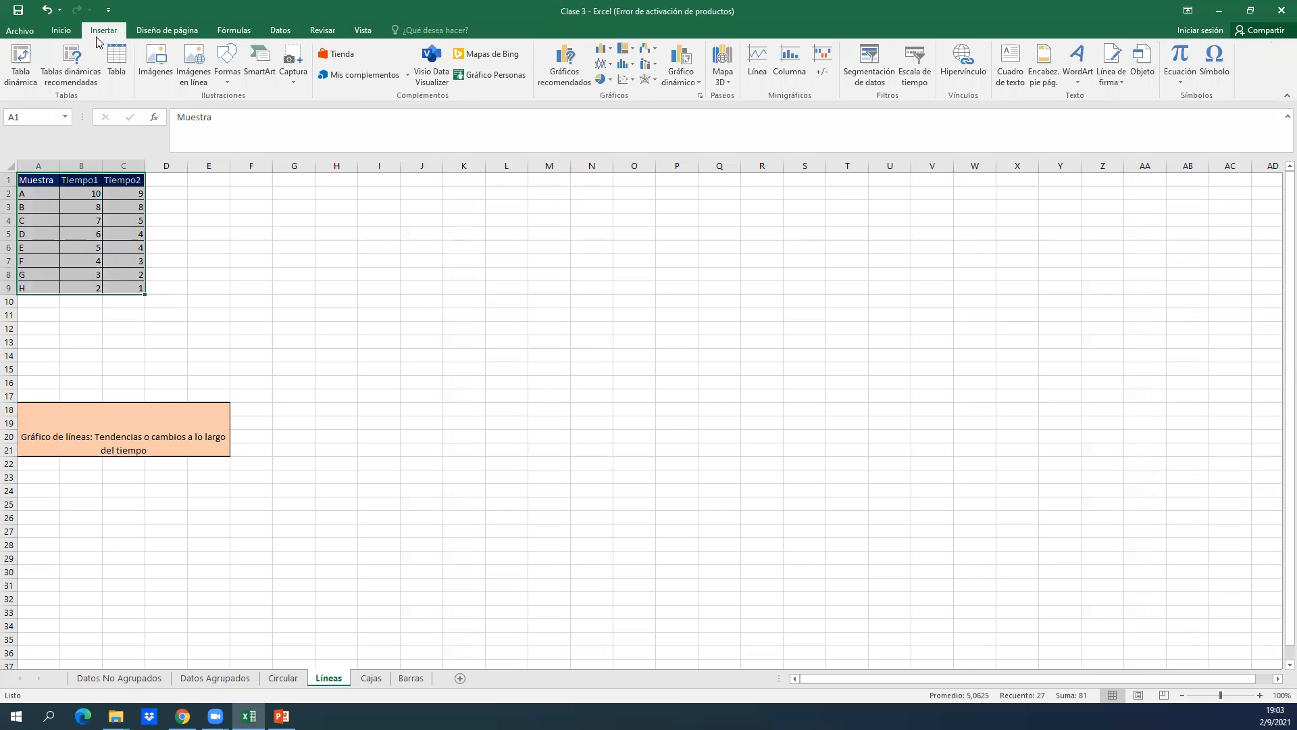
pyautogui.moveTo(1098, 6); pyautogui.dragTo(723, 113)
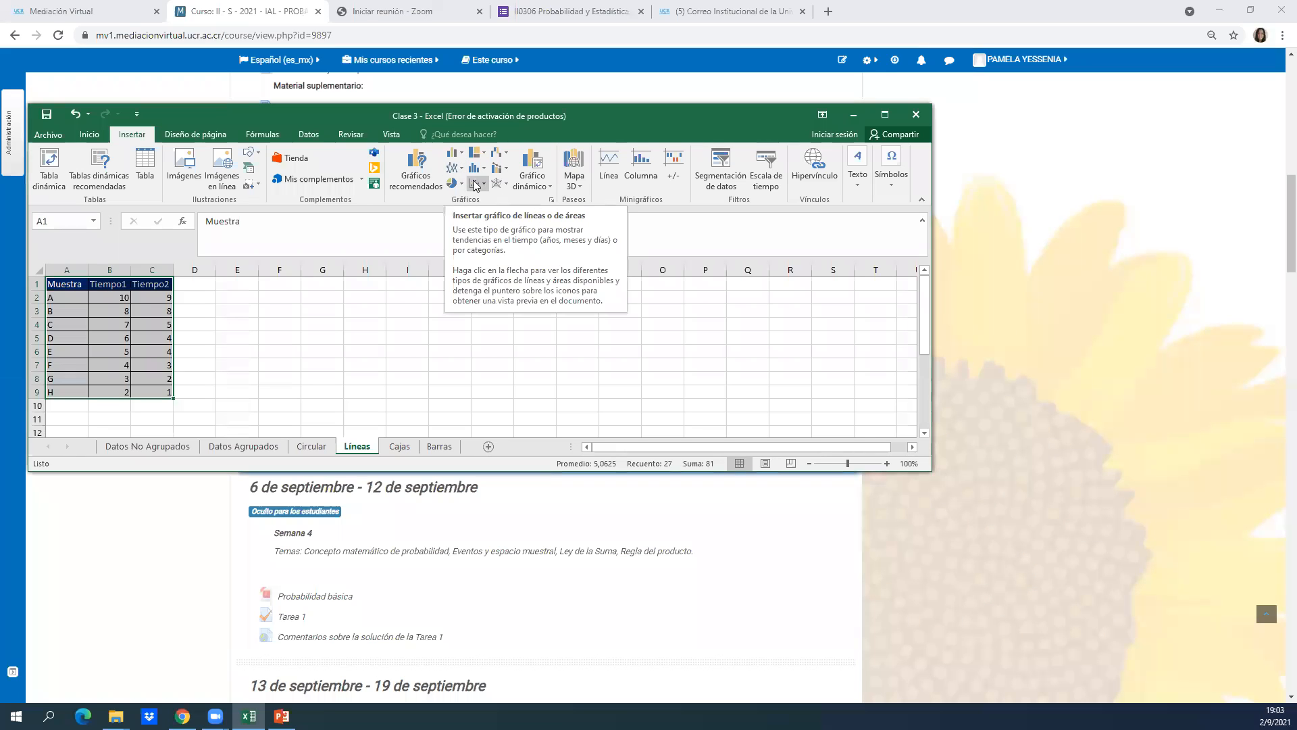
# Insert a basic 2-D line chart of the Líneas table, maximize the window and place the chart over about F3:M16.
pyautogui.click(458, 170)
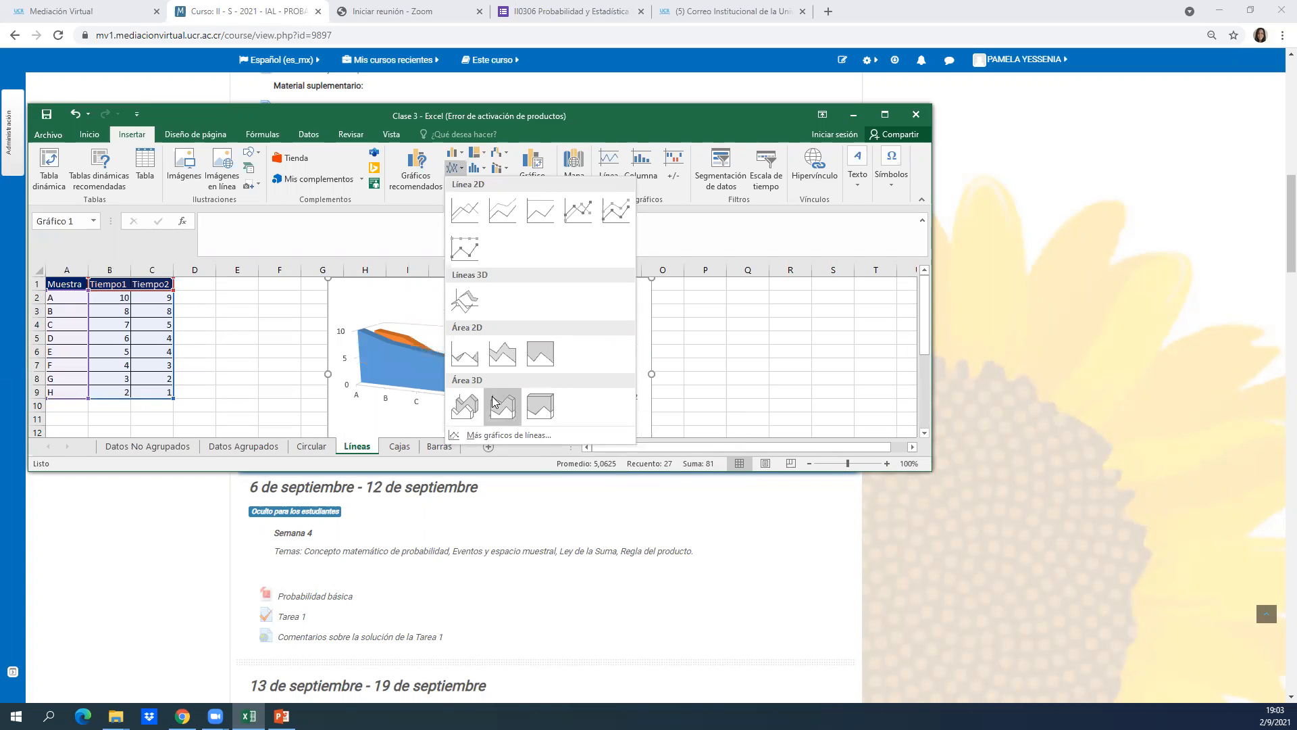
pyautogui.click(471, 224)
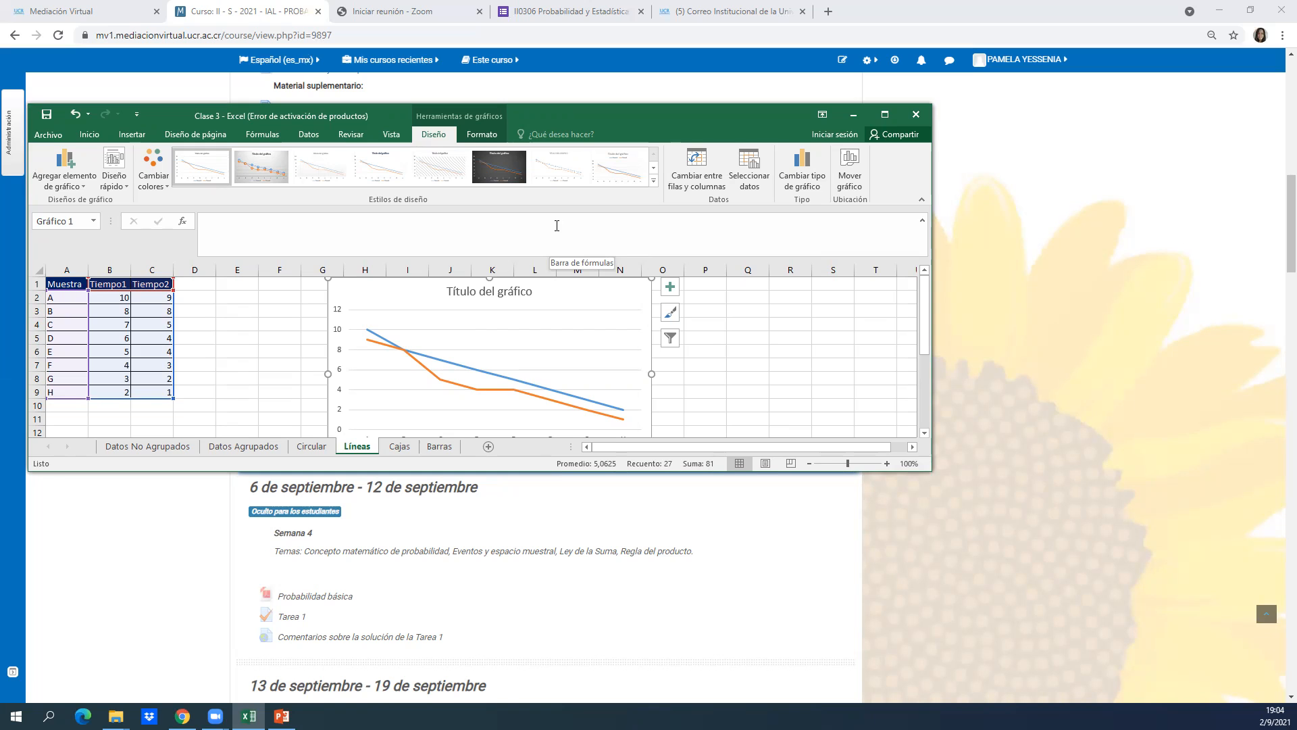
pyautogui.click(885, 114)
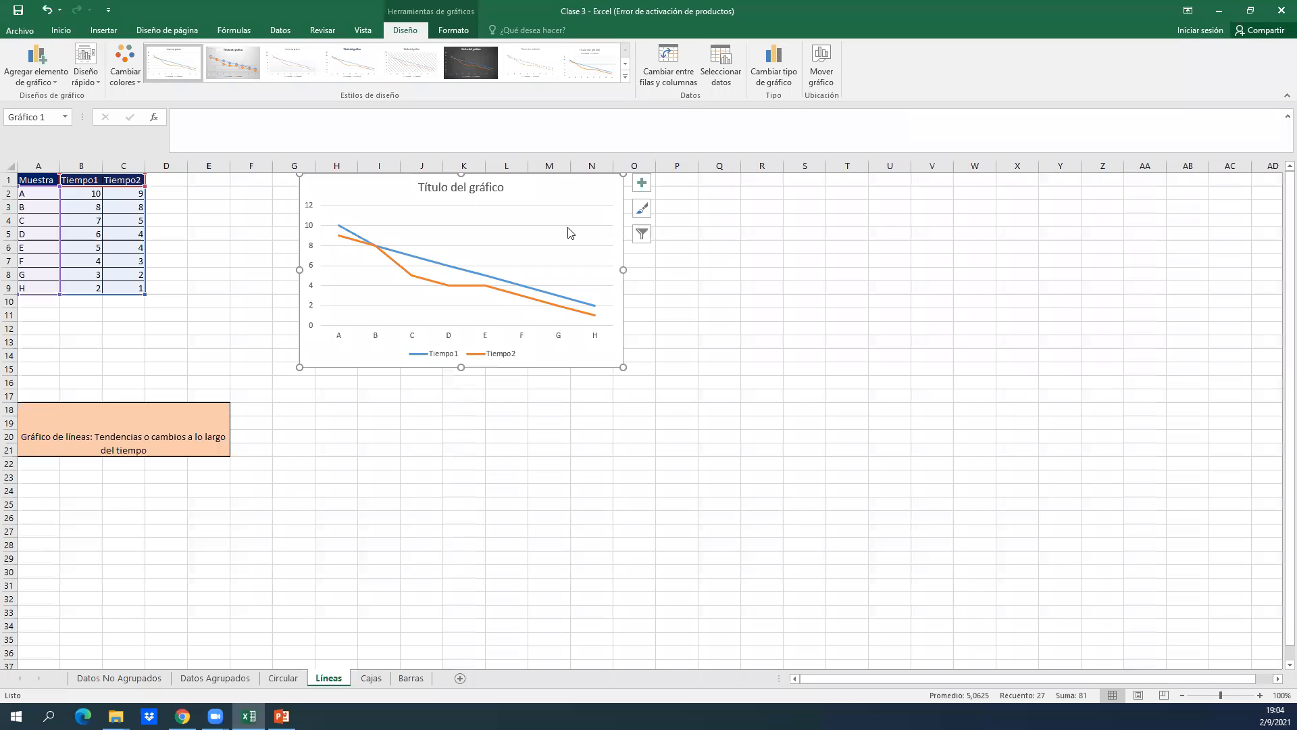
pyautogui.moveTo(563, 182); pyautogui.dragTo(582, 223)
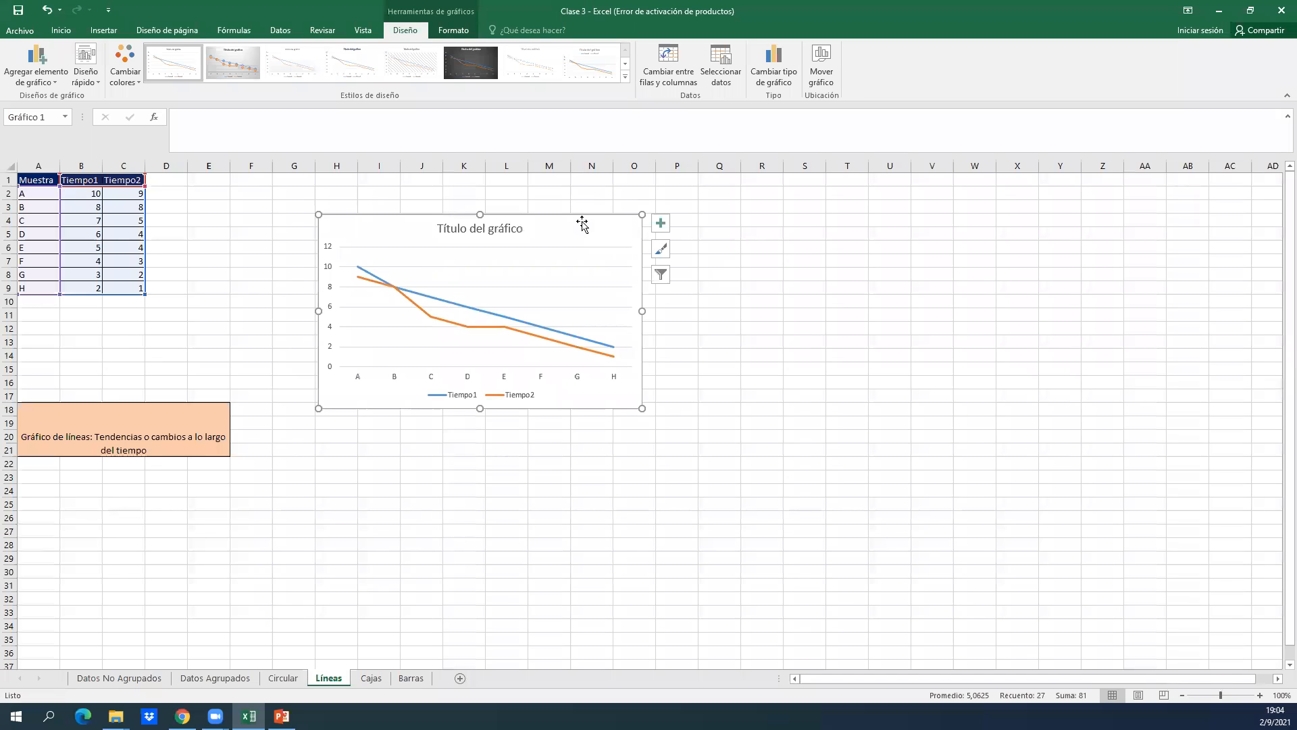
pyautogui.moveTo(581, 221); pyautogui.dragTo(521, 204)
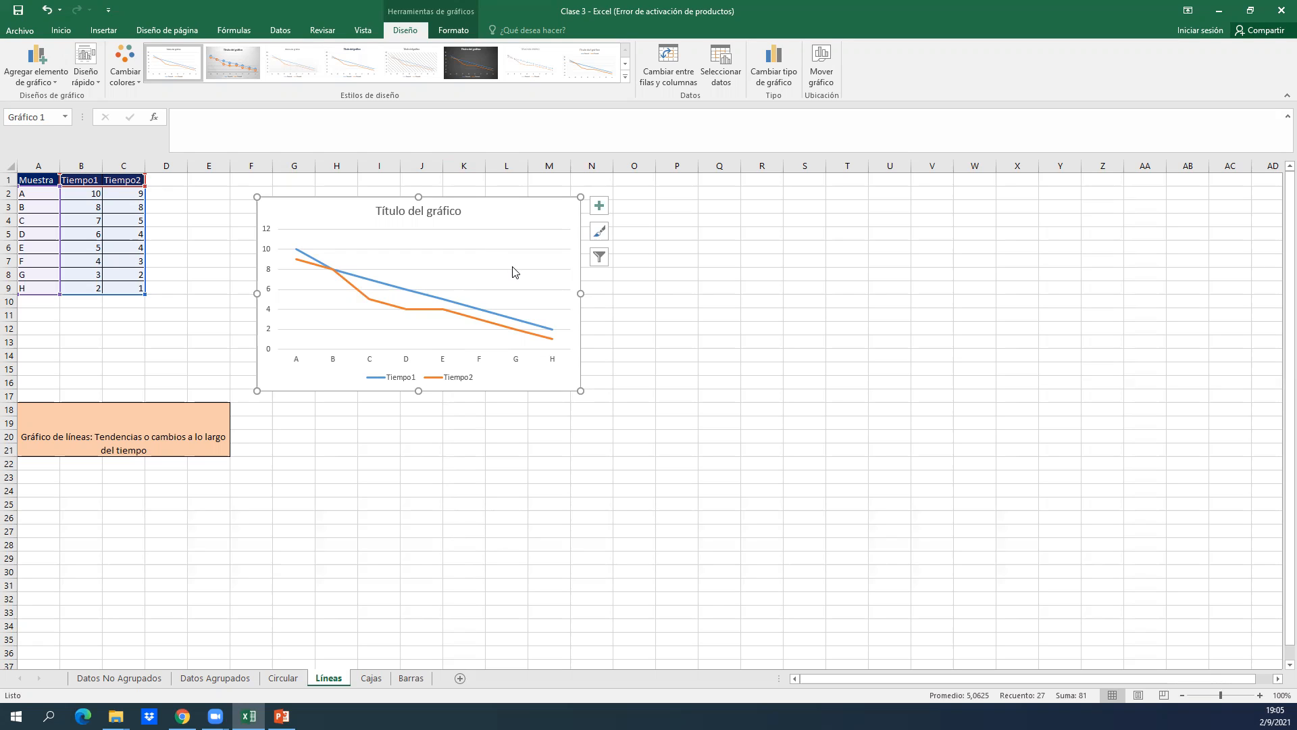
# Remove the axes, chart title, gridlines and legend from the line chart.
pyautogui.click(597, 207)
pyautogui.click(632, 218)
pyautogui.click(632, 244)
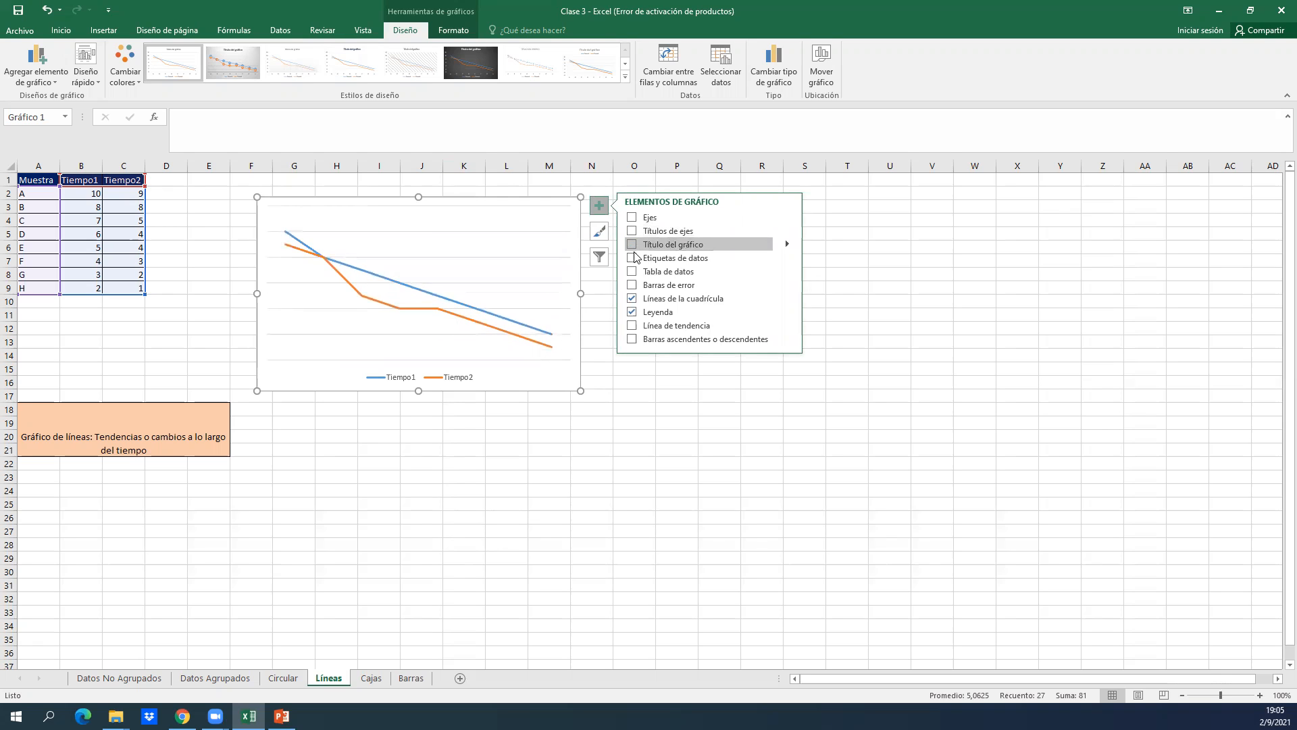
pyautogui.click(631, 298)
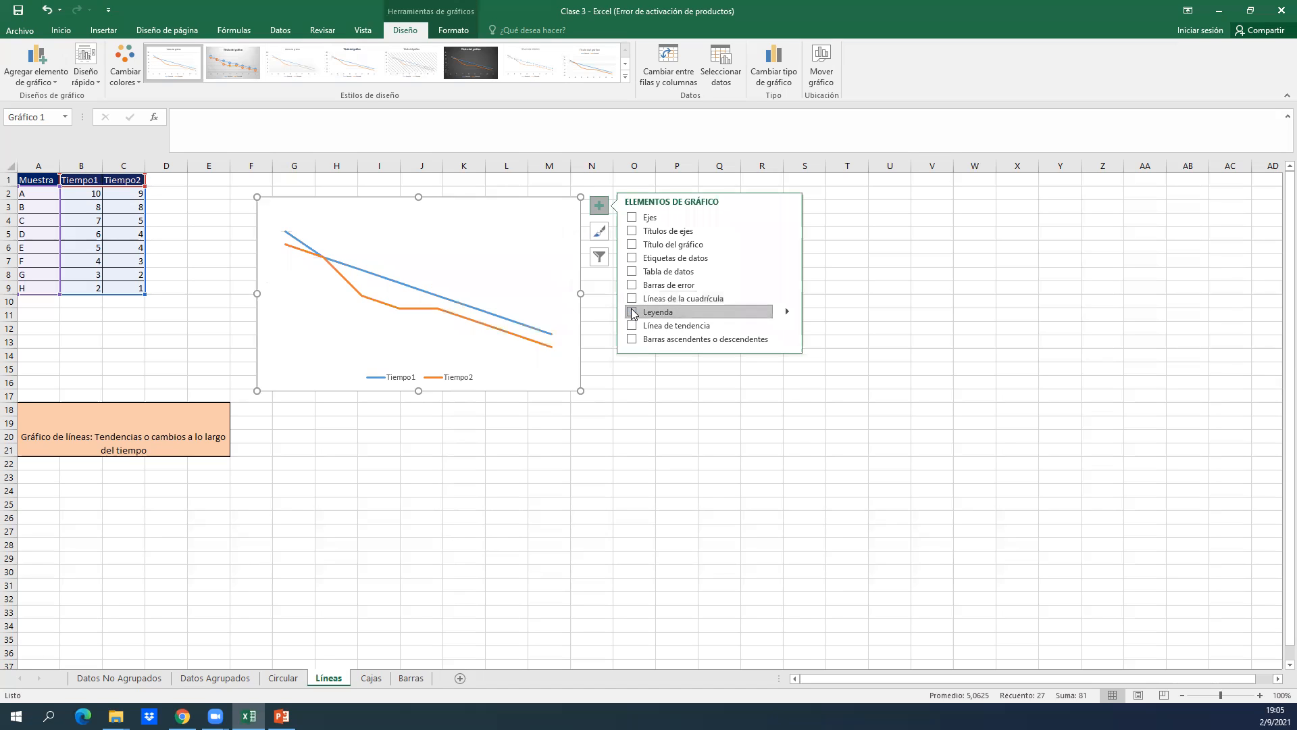
pyautogui.click(633, 312)
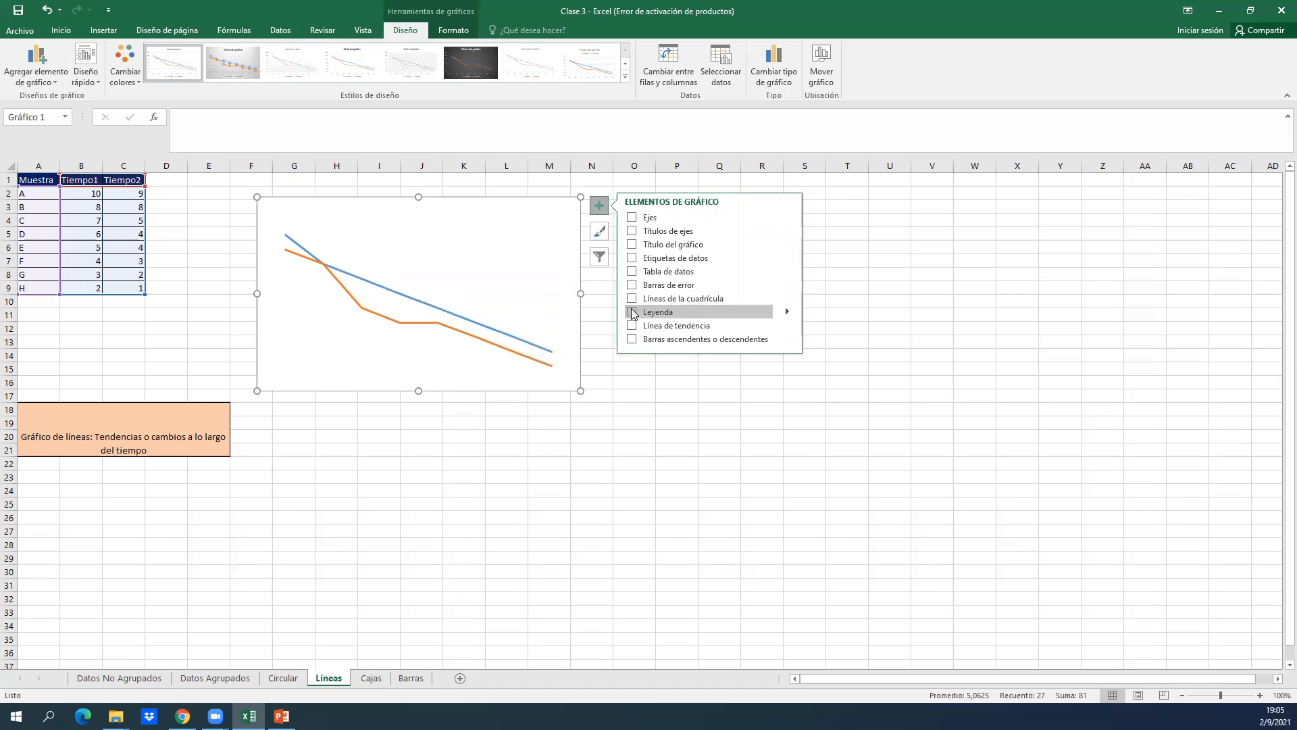
# Restore the line chart's axes and add axis titles, shifting the horizontal axis title slightly.
pyautogui.click(632, 218)
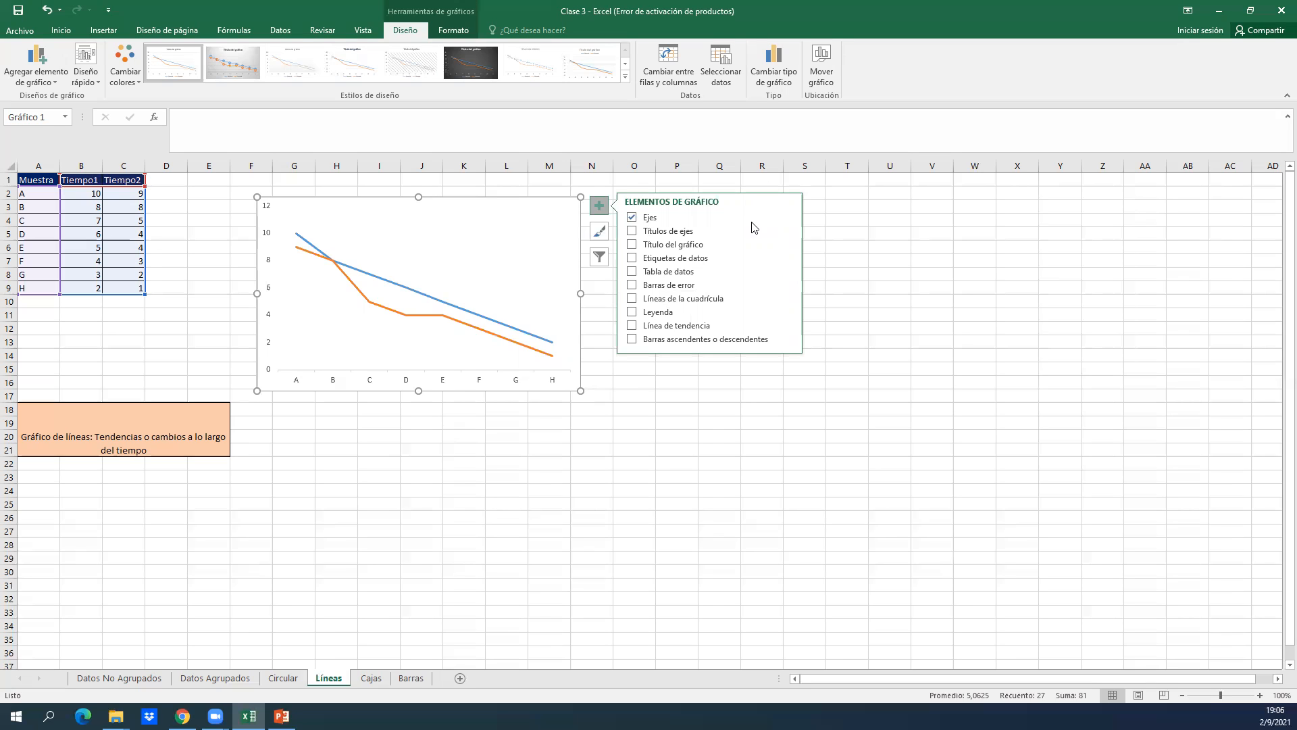
pyautogui.click(639, 234)
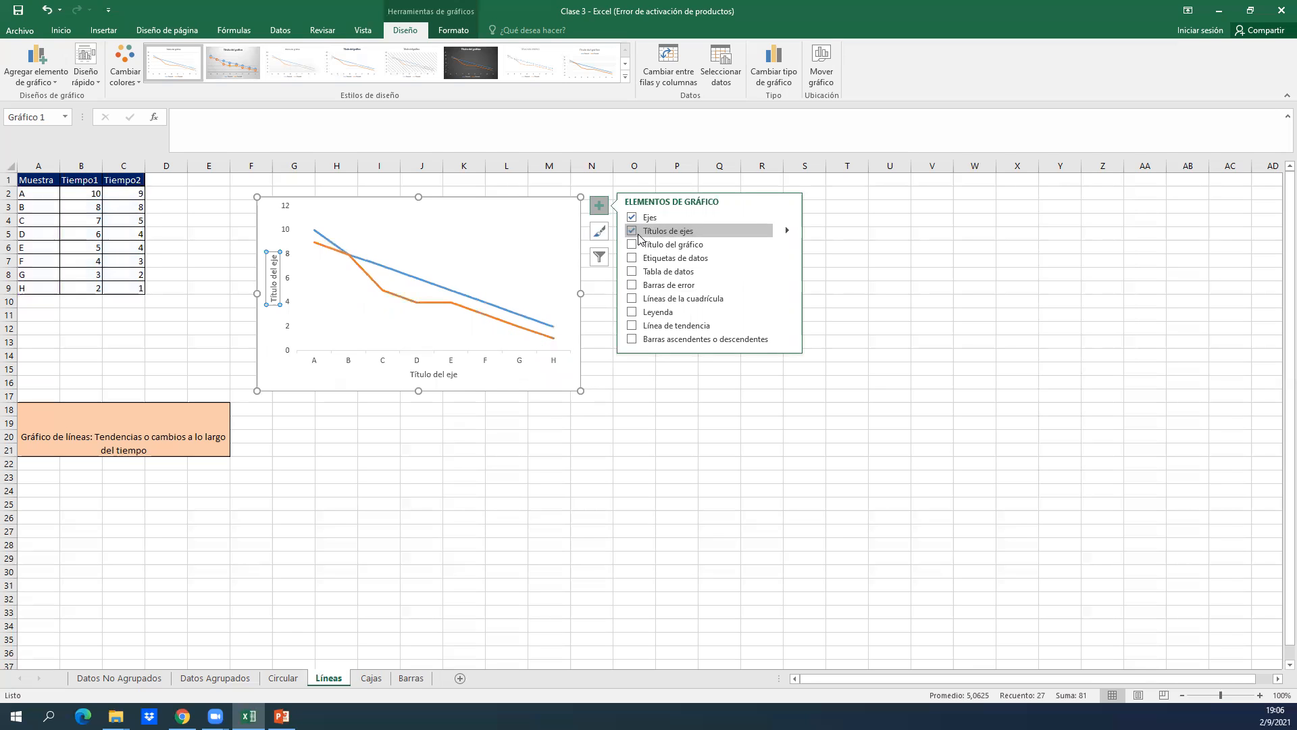
pyautogui.click(429, 374)
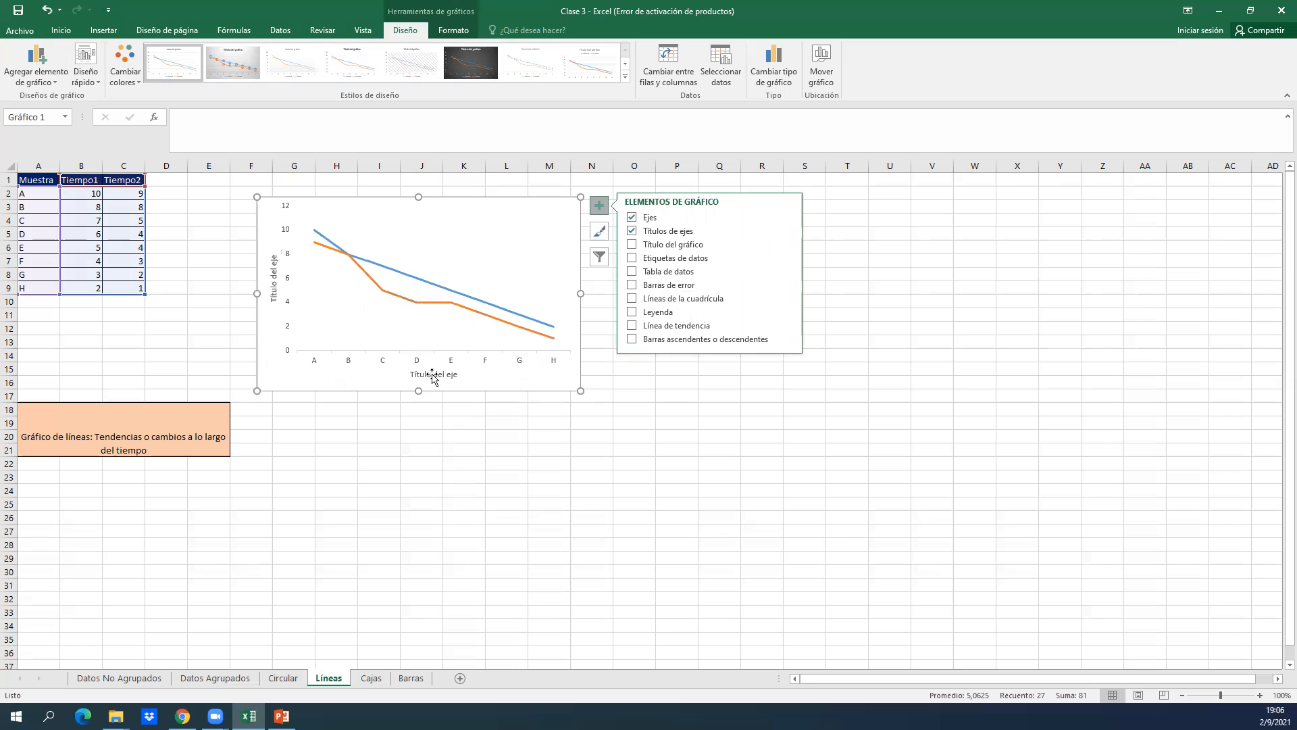
pyautogui.doubleClick(431, 374)
pyautogui.moveTo(406, 371)
pyautogui.mouseDown()
pyautogui.moveTo(460, 378)
pyautogui.moveTo(417, 377)
pyautogui.mouseUp()
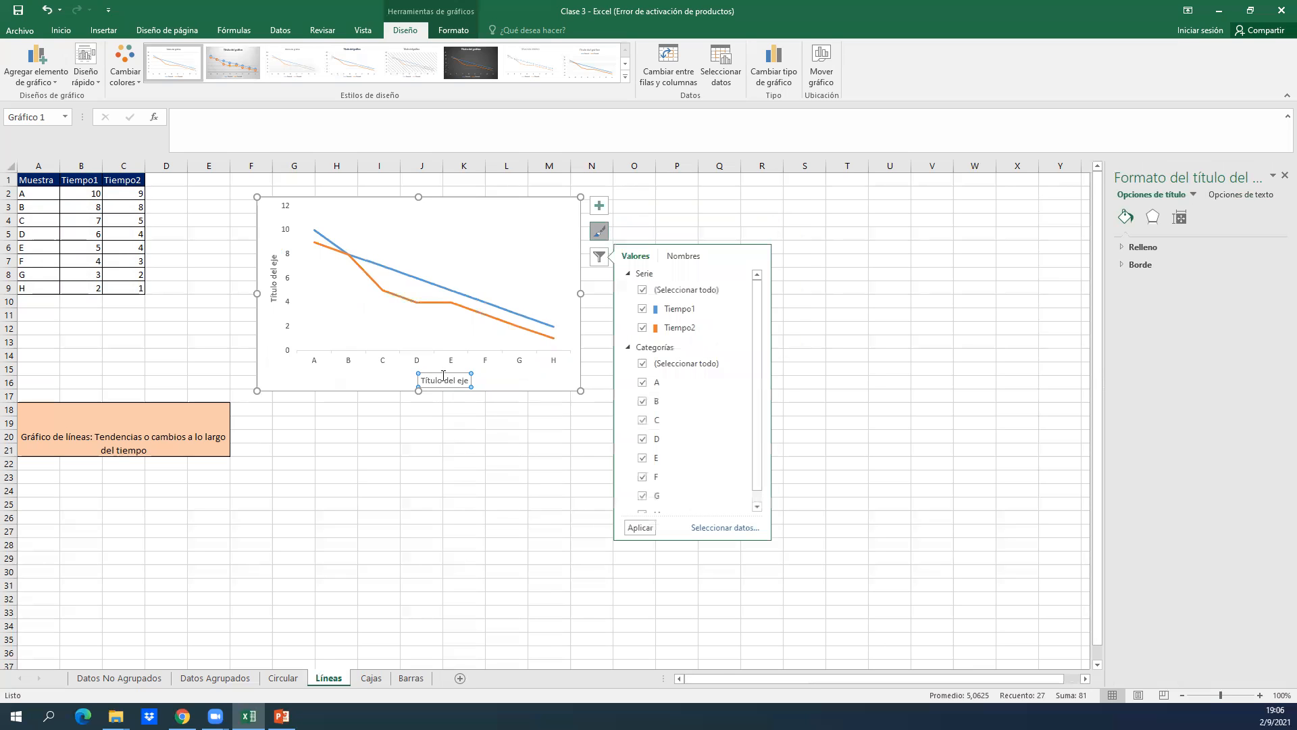
pyautogui.click(559, 411)
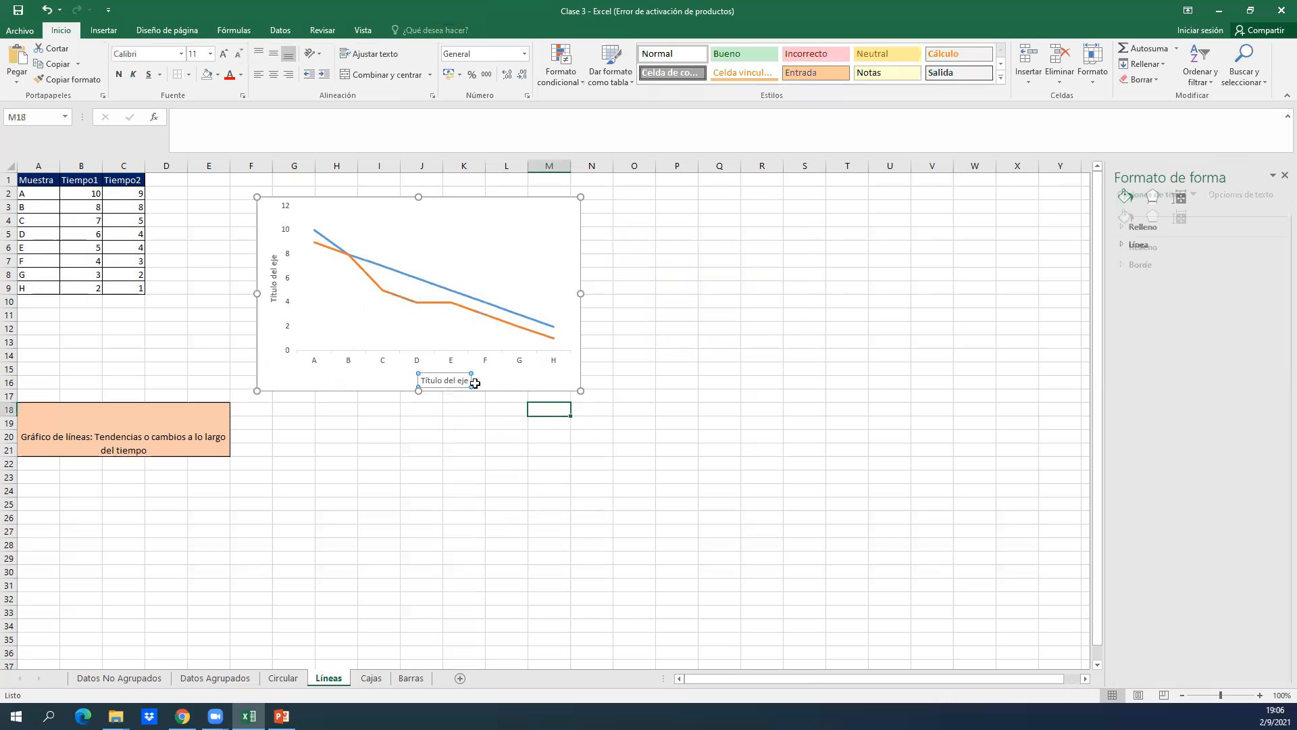
# Move the horizontal axis title slightly back toward the vertical axis and set its text to Muestra.
pyautogui.click(448, 373)
pyautogui.moveTo(448, 374); pyautogui.dragTo(412, 377)
pyautogui.click(412, 379)
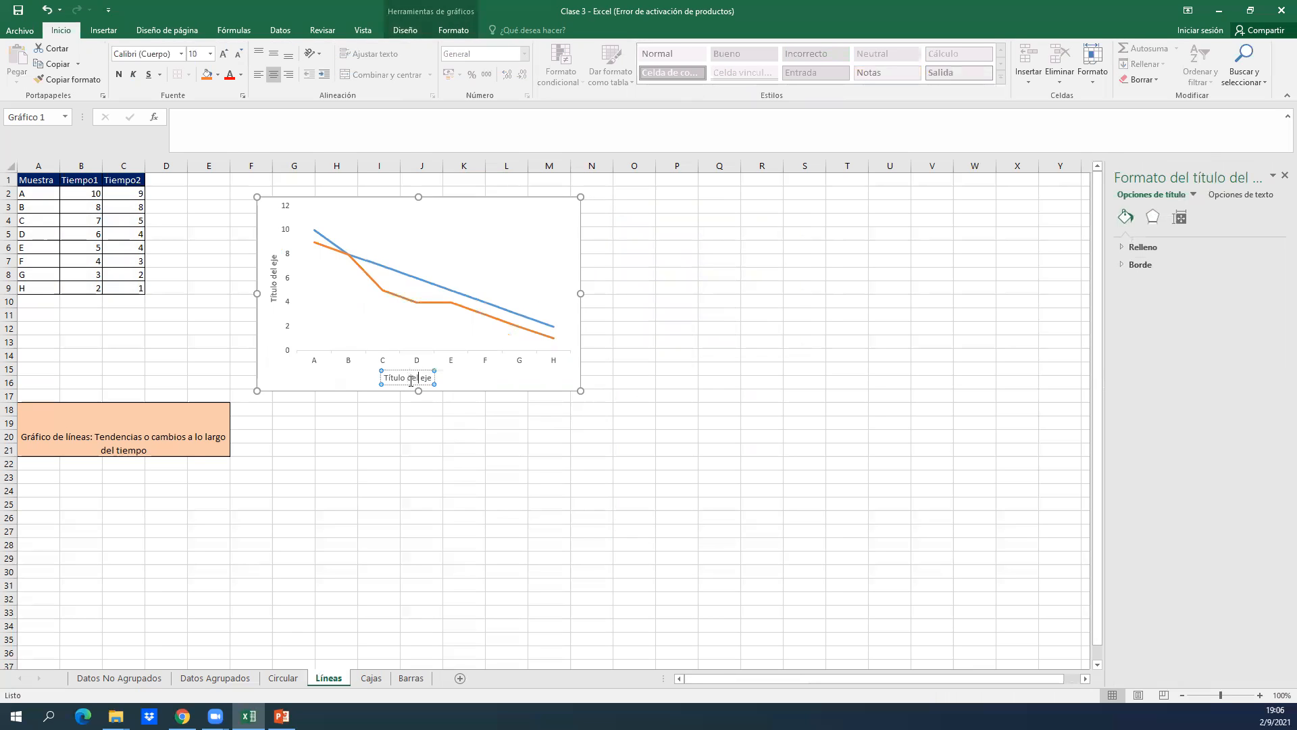
pyautogui.press('BackSpace')
pyautogui.press('BackSpace')
pyautogui.press('BackSpace')
pyautogui.press('BackSpace')
pyautogui.press('BackSpace')
pyautogui.press('BackSpace')
pyautogui.press('BackSpace')
pyautogui.press('BackSpace')
pyautogui.press('BackSpace')
pyautogui.press('BackSpace')
pyautogui.press('BackSpace')
pyautogui.press('BackSpace')
pyautogui.press('BackSpace')
pyautogui.press('BackSpace')
pyautogui.write('Muestra')
# Set the line chart's vertical axis title to "Tiempo (s)" and deselect the chart.
pyautogui.click(274, 264)
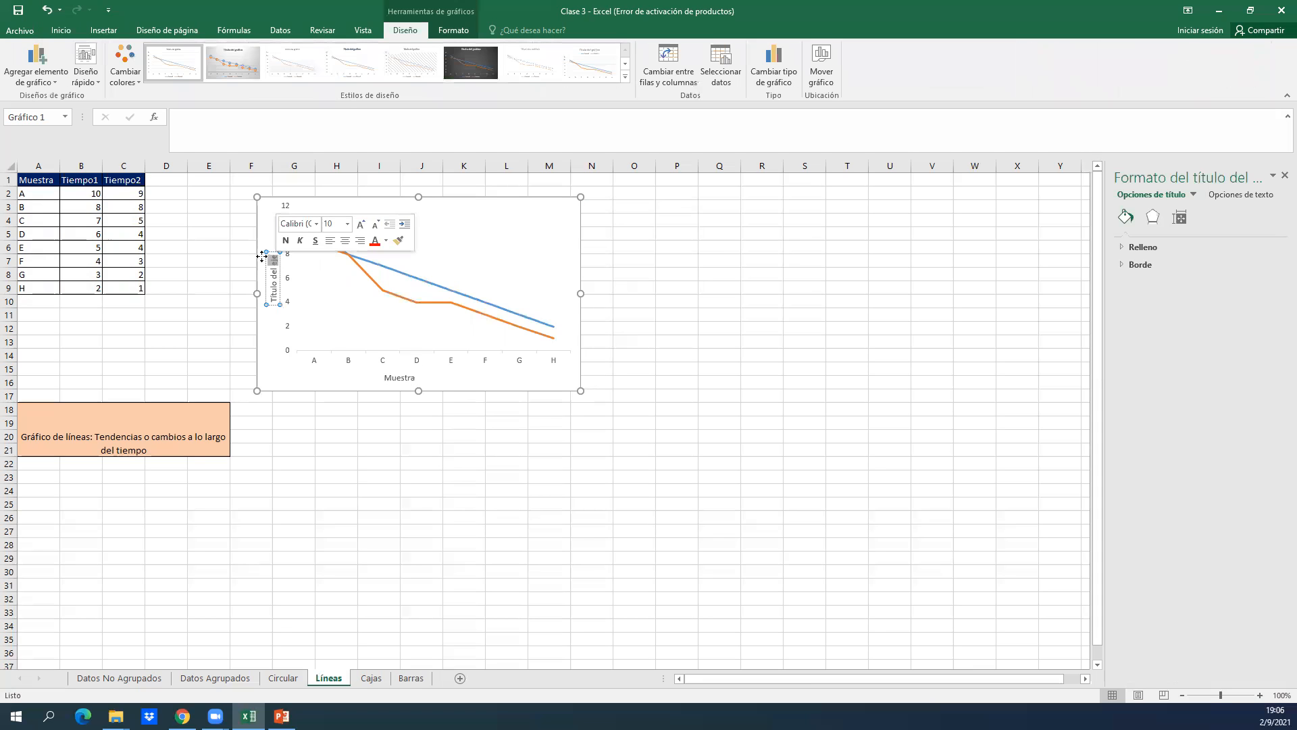
pyautogui.press('BackSpace')
pyautogui.press('BackSpace')
pyautogui.press('BackSpace')
pyautogui.press('BackSpace')
pyautogui.press('BackSpace')
pyautogui.press('BackSpace')
pyautogui.press('BackSpace')
pyautogui.press('BackSpace')
pyautogui.write('Tiempo')
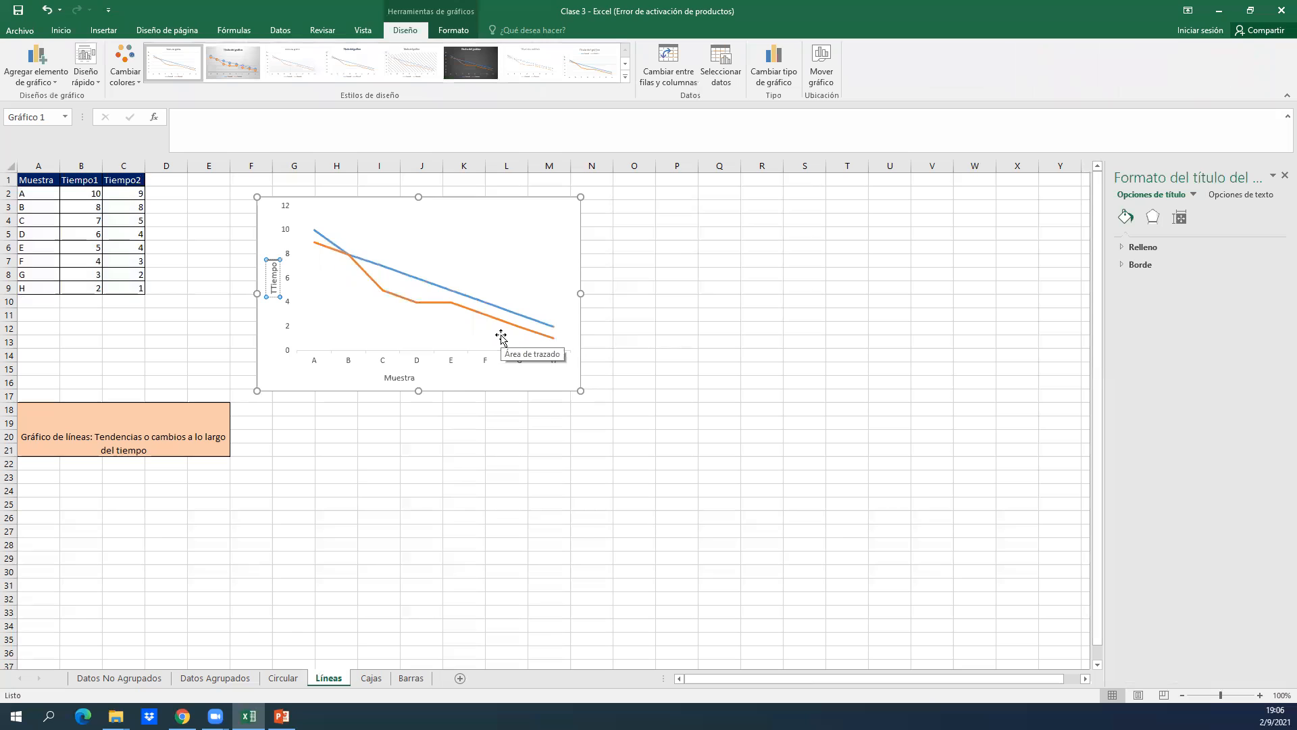
pyautogui.press('BackSpace')
pyautogui.press('BackSpace')
pyautogui.press('BackSpace')
pyautogui.press('BackSpace')
pyautogui.press('BackSpace')
pyautogui.press('BackSpace')
pyautogui.write('Tiempo (s)')
pyautogui.click(799, 382)
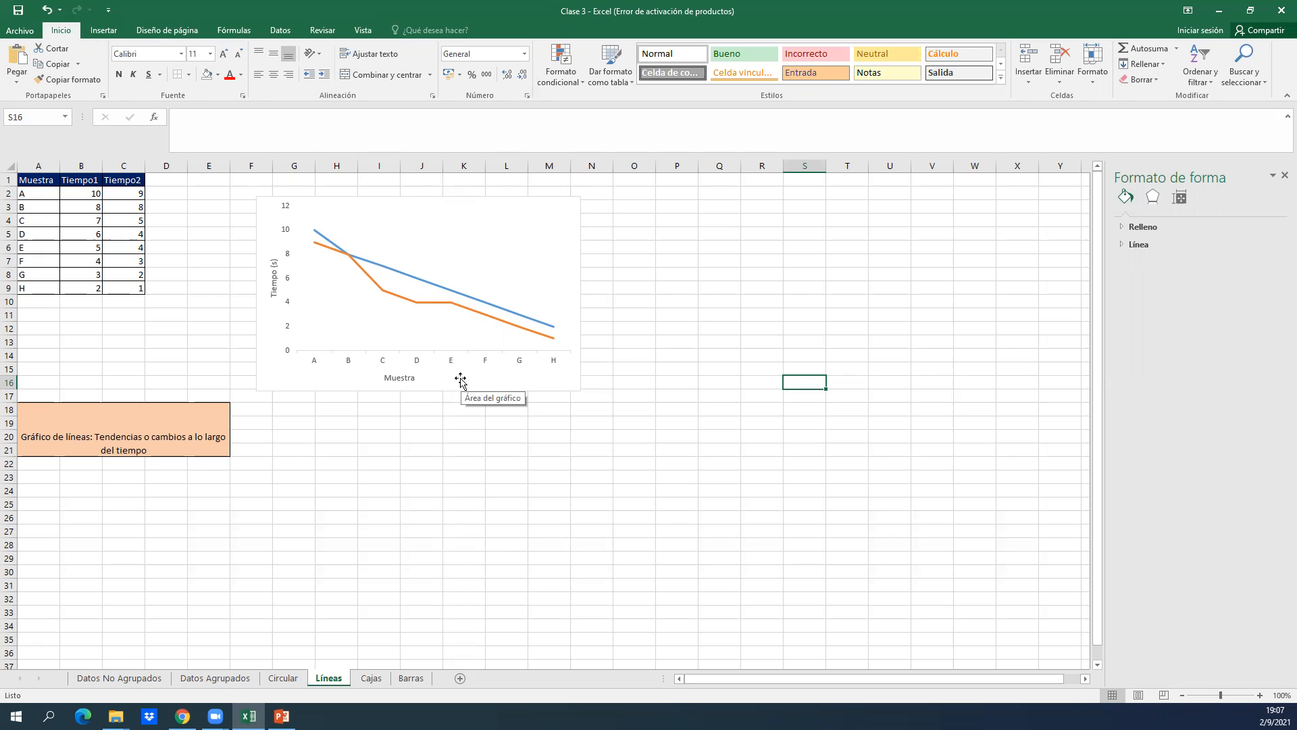
# Try the chart title and the data labels on the line chart, switching each one off again.
pyautogui.click(556, 216)
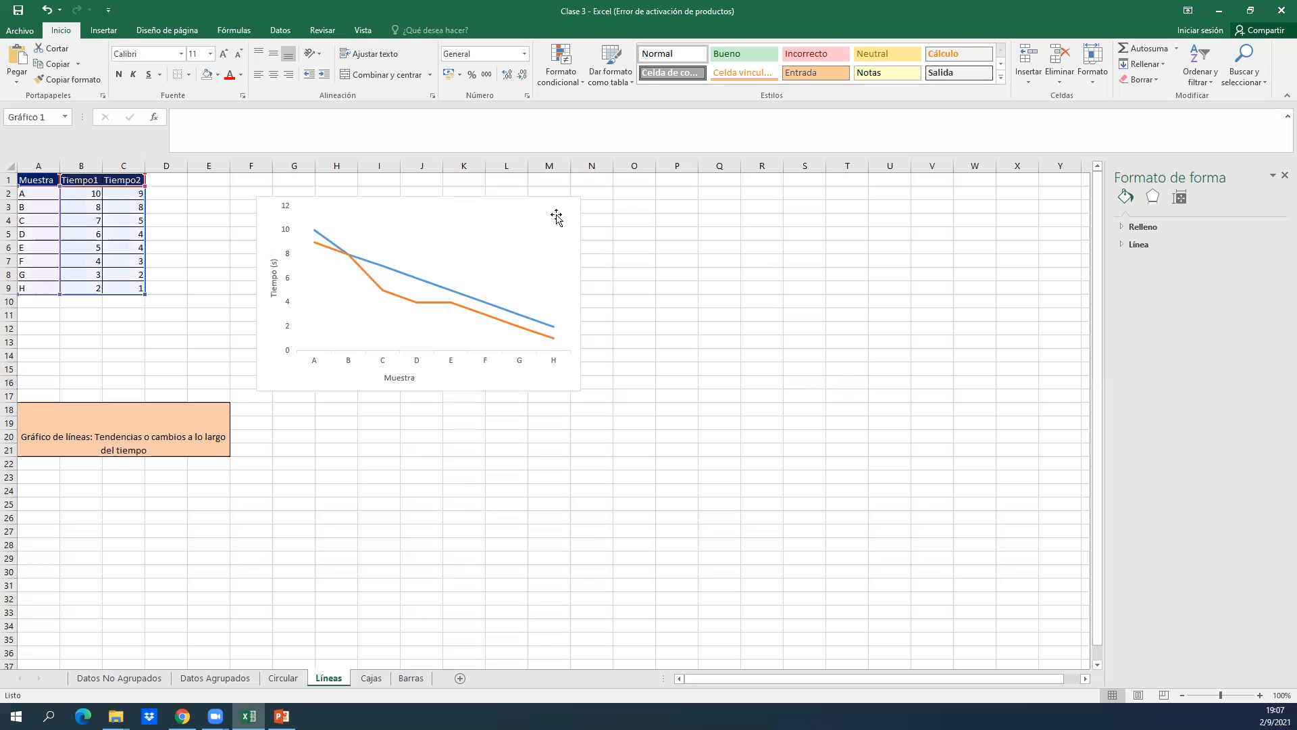
pyautogui.click(598, 205)
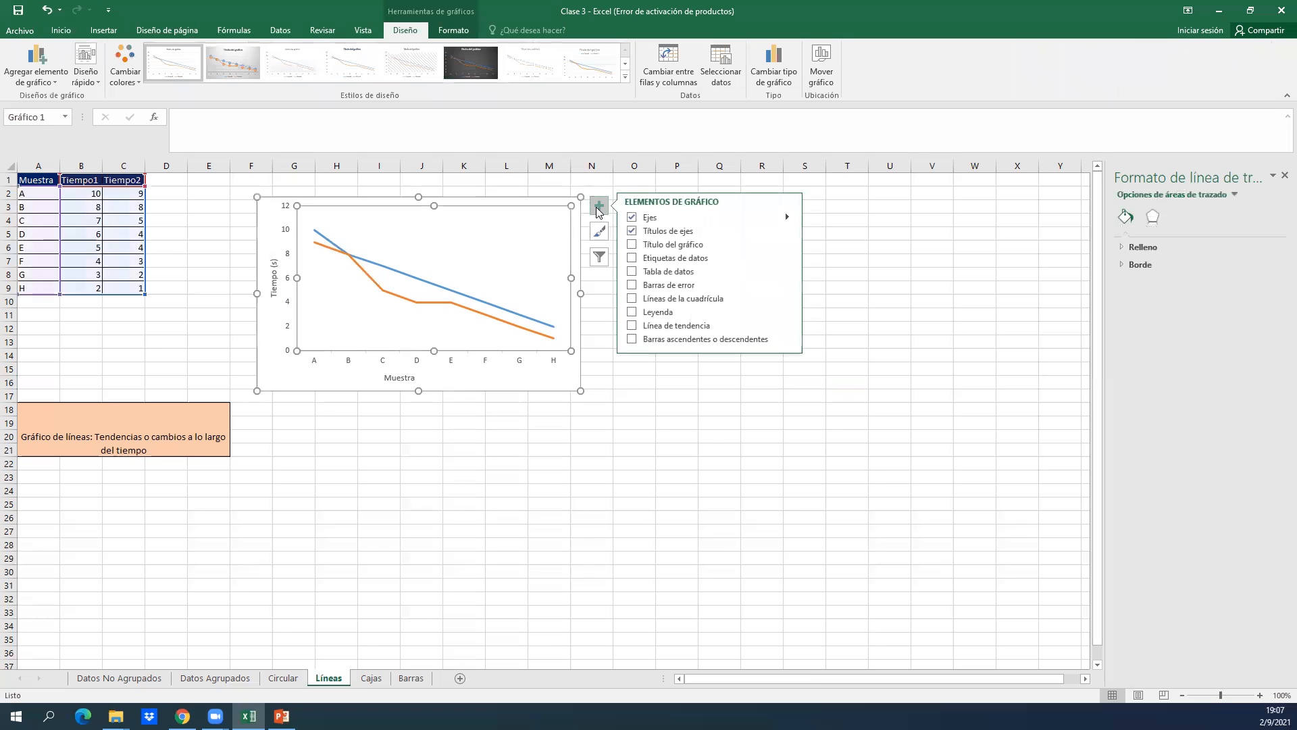
pyautogui.click(633, 244)
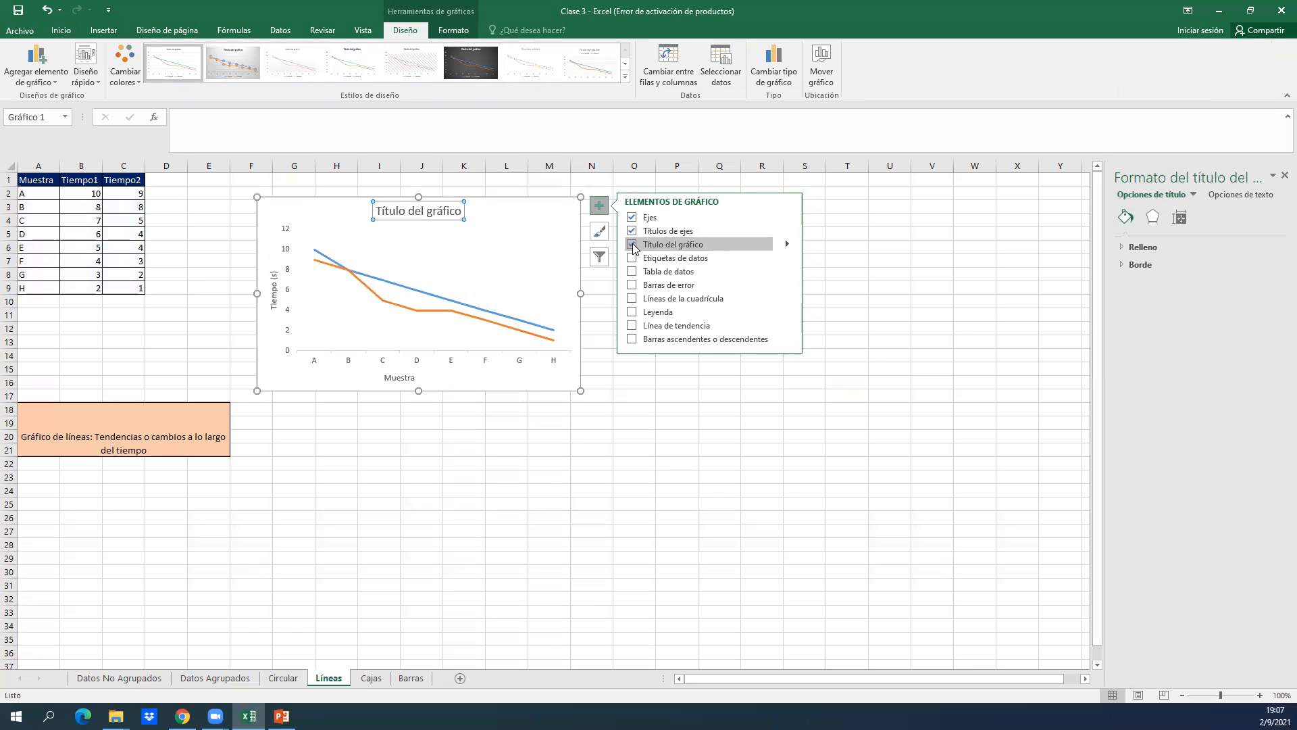
pyautogui.click(633, 244)
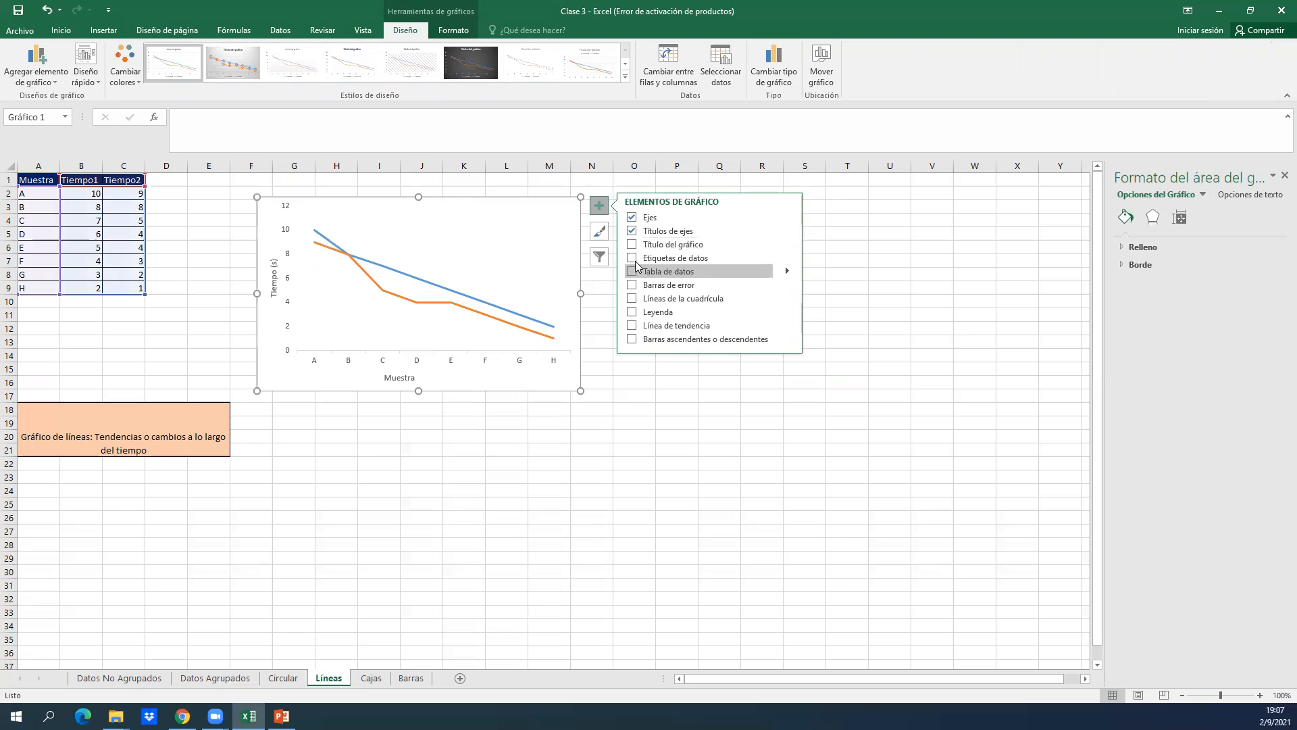
pyautogui.click(631, 259)
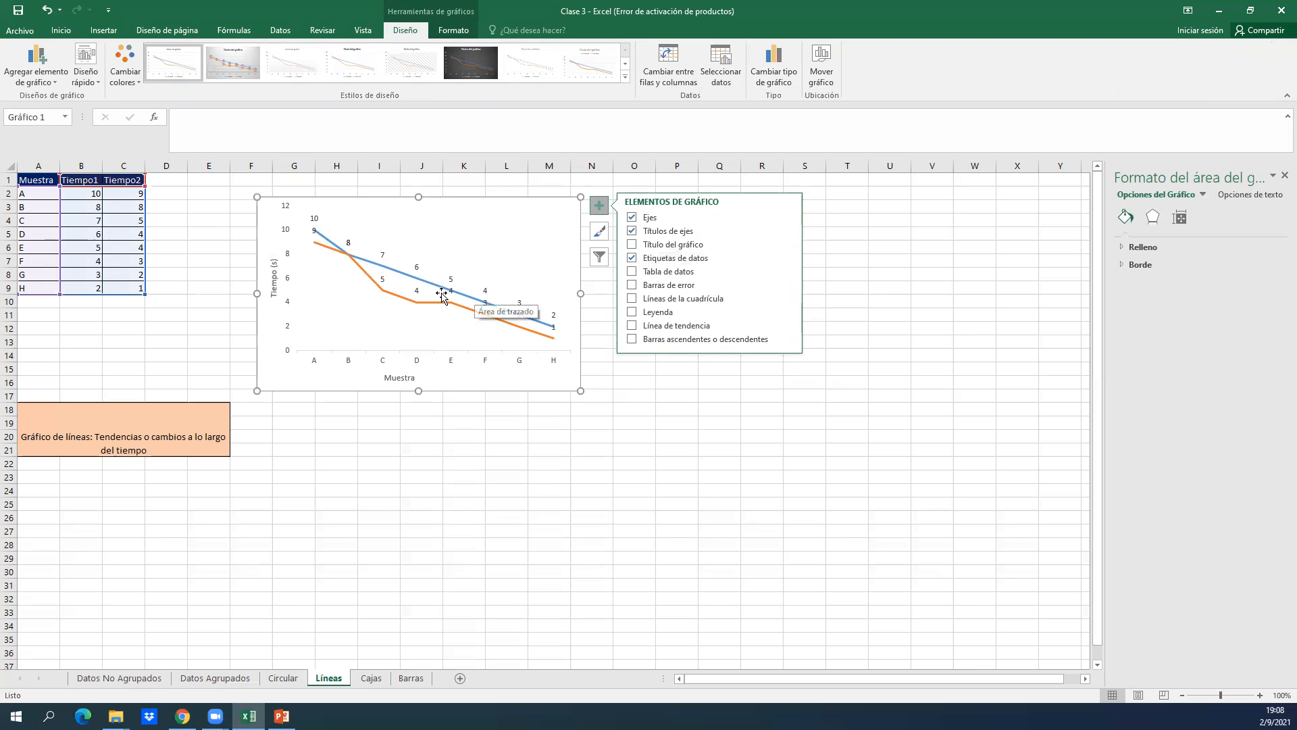
pyautogui.click(632, 258)
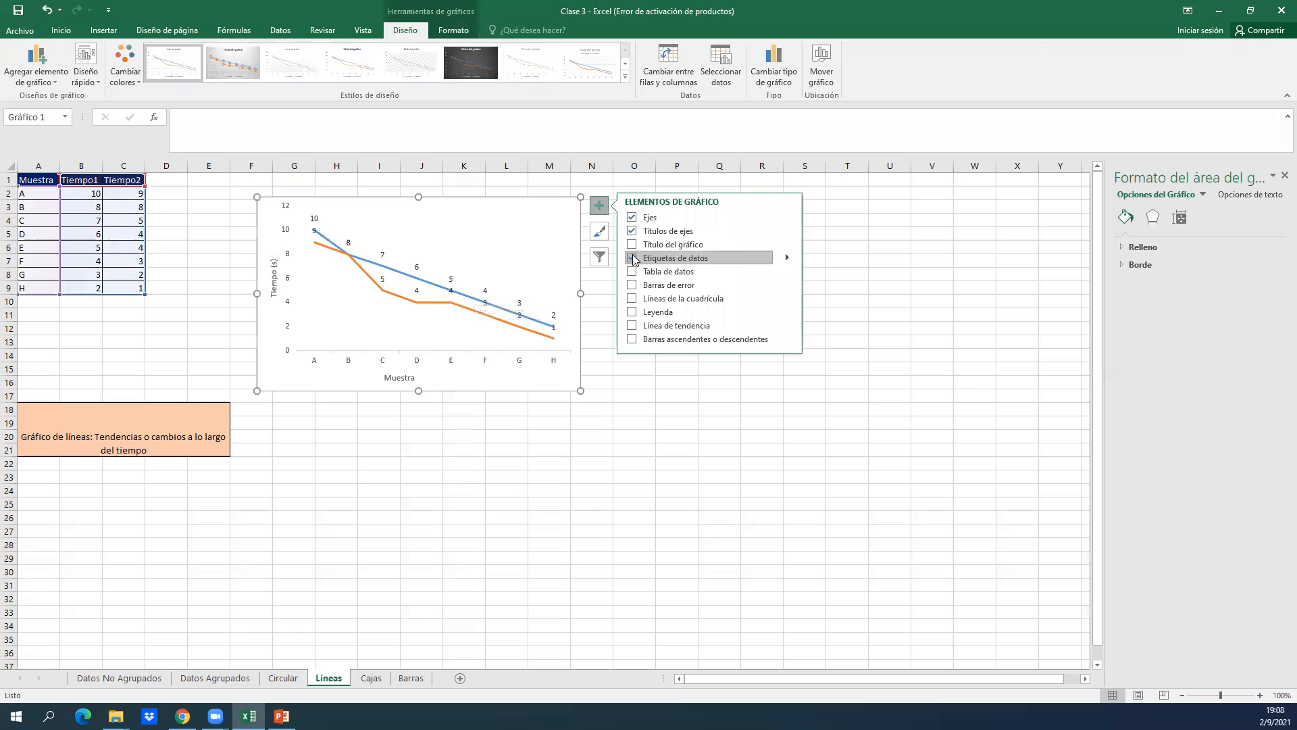
# Try up/down bars, a data table and error bars on the line chart, switching each one off again.
pyautogui.click(632, 338)
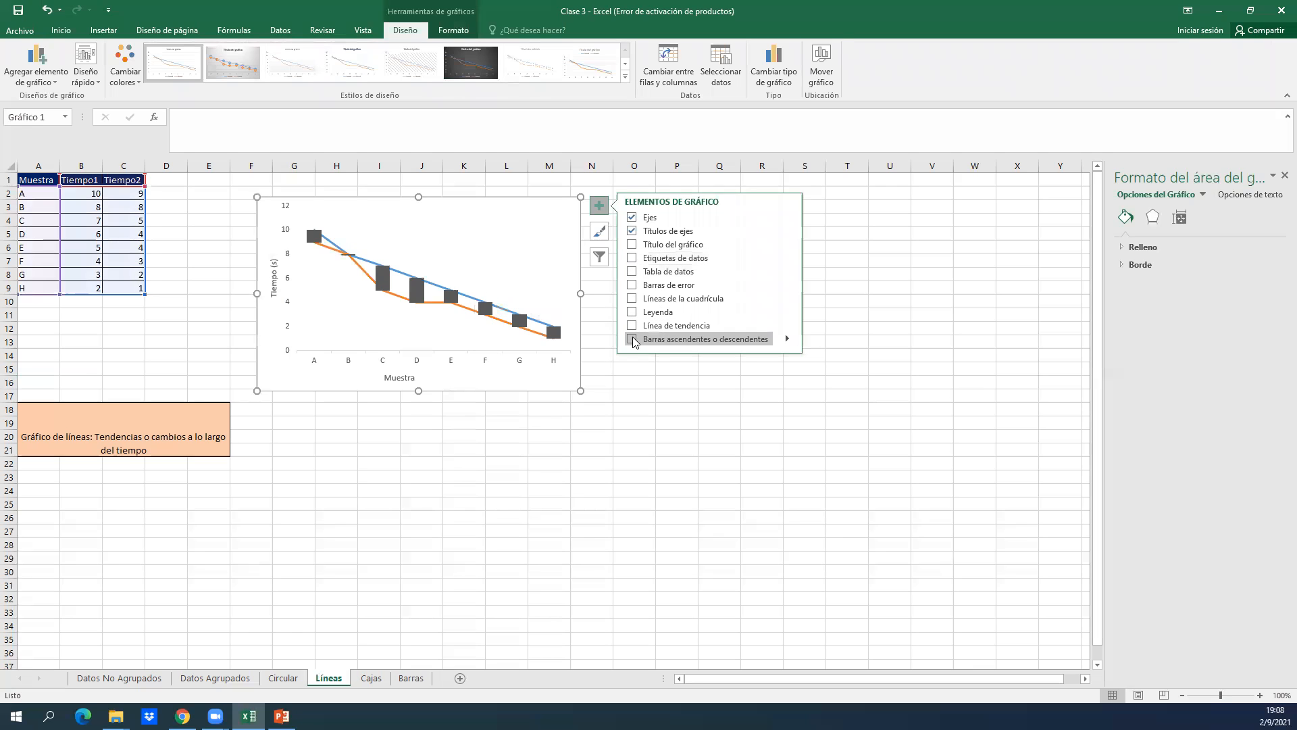
pyautogui.click(632, 338)
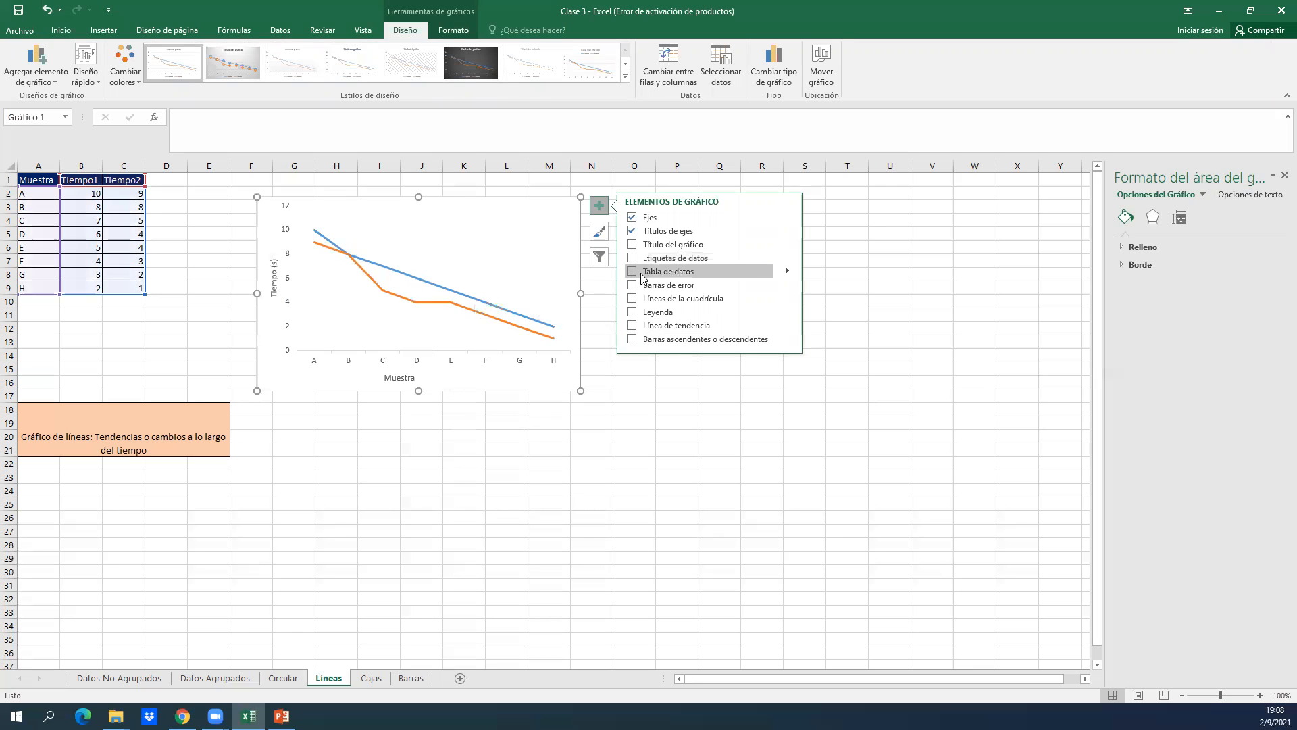
pyautogui.click(632, 272)
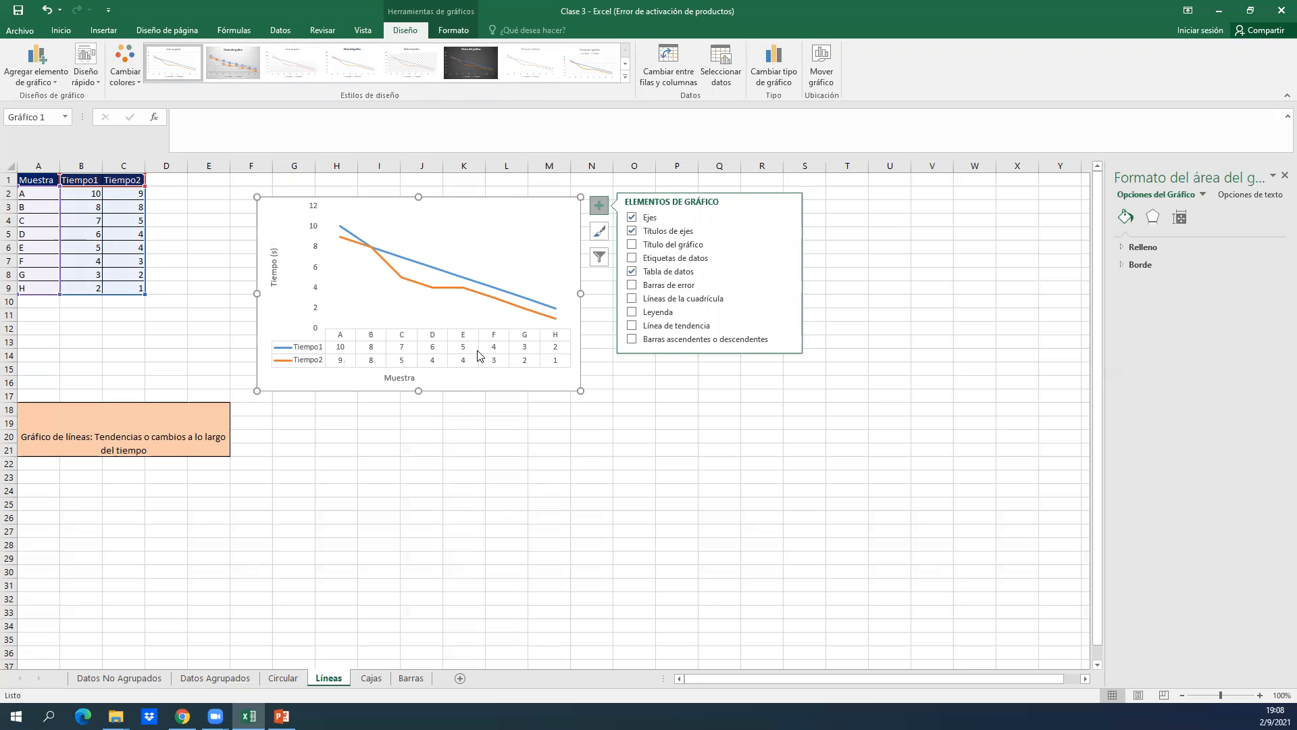
pyautogui.click(631, 272)
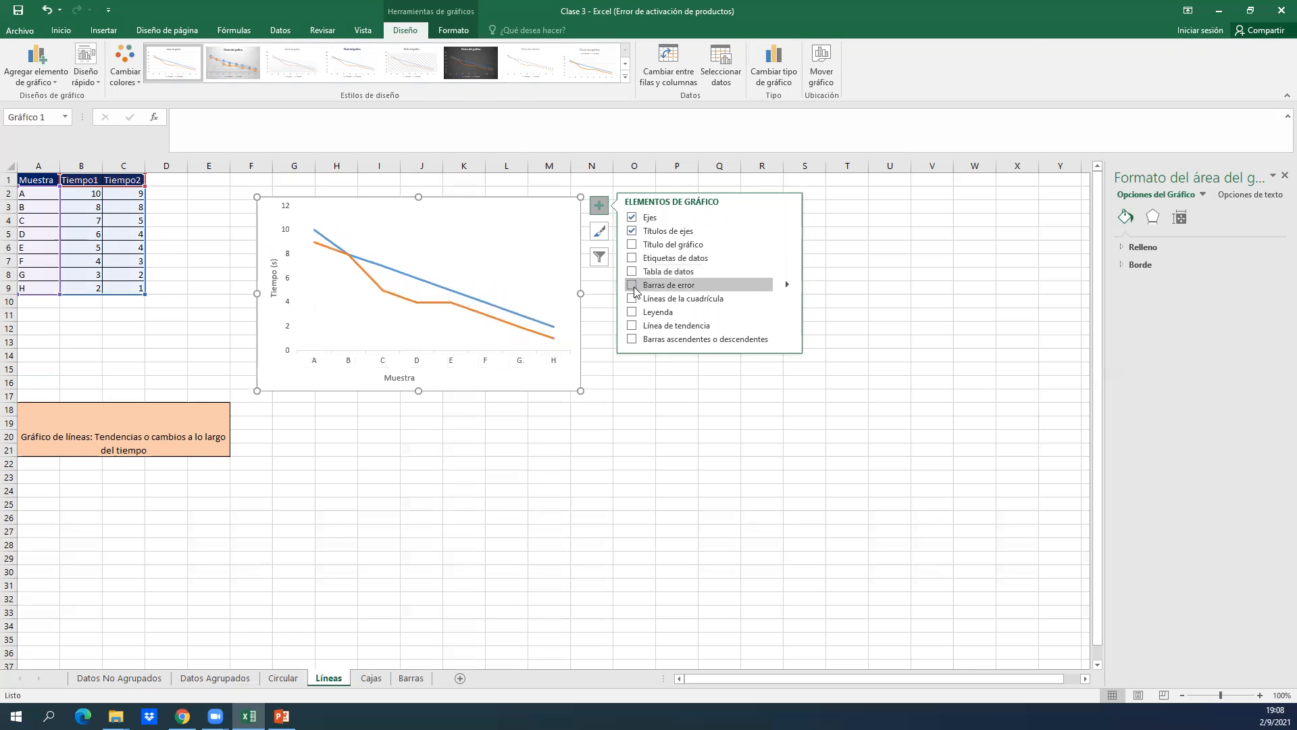
pyautogui.click(632, 287)
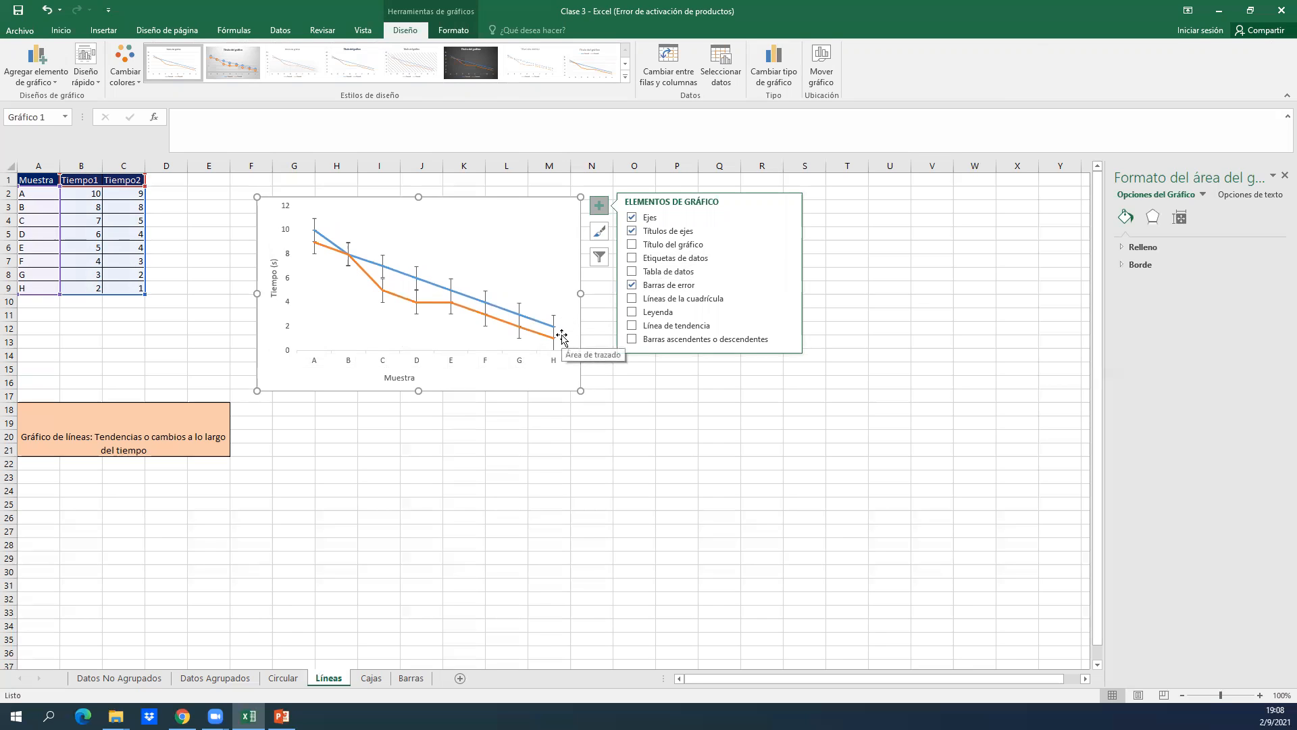
pyautogui.click(632, 286)
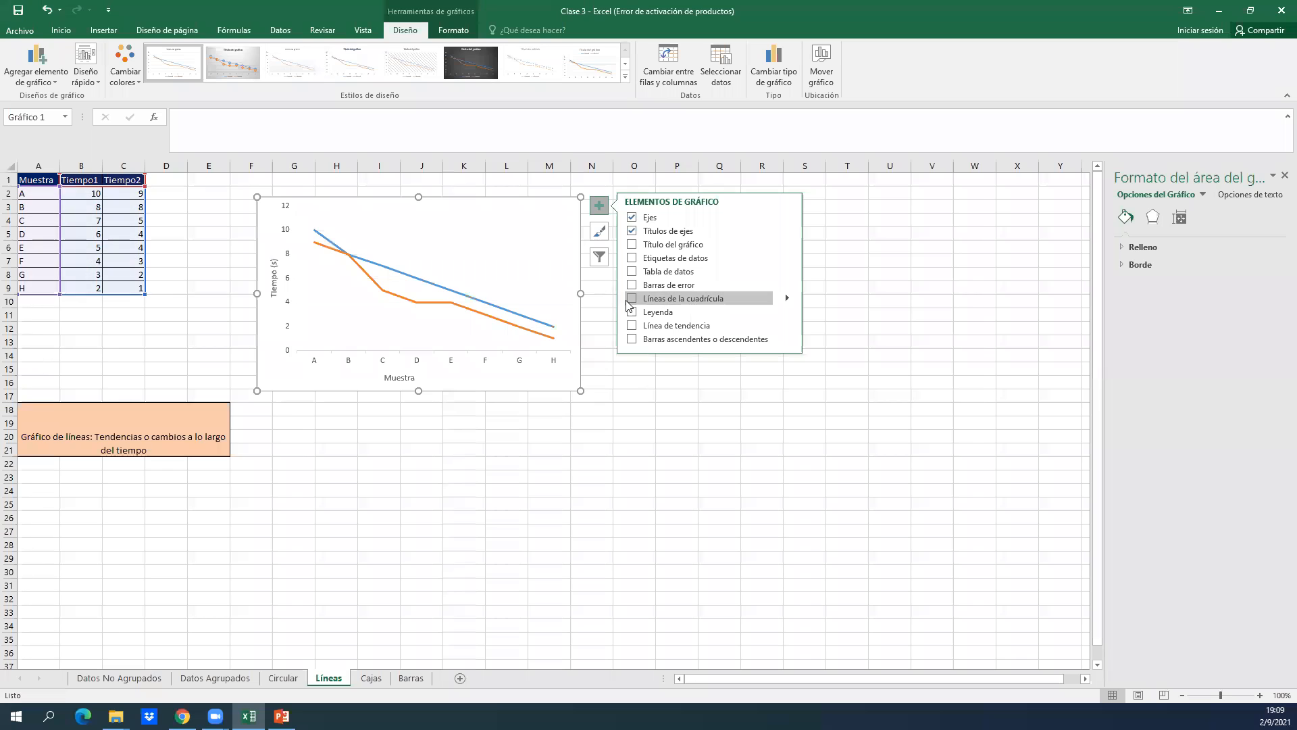
# Add a legend to the line chart, switching the gridlines on and off again.
pyautogui.click(631, 298)
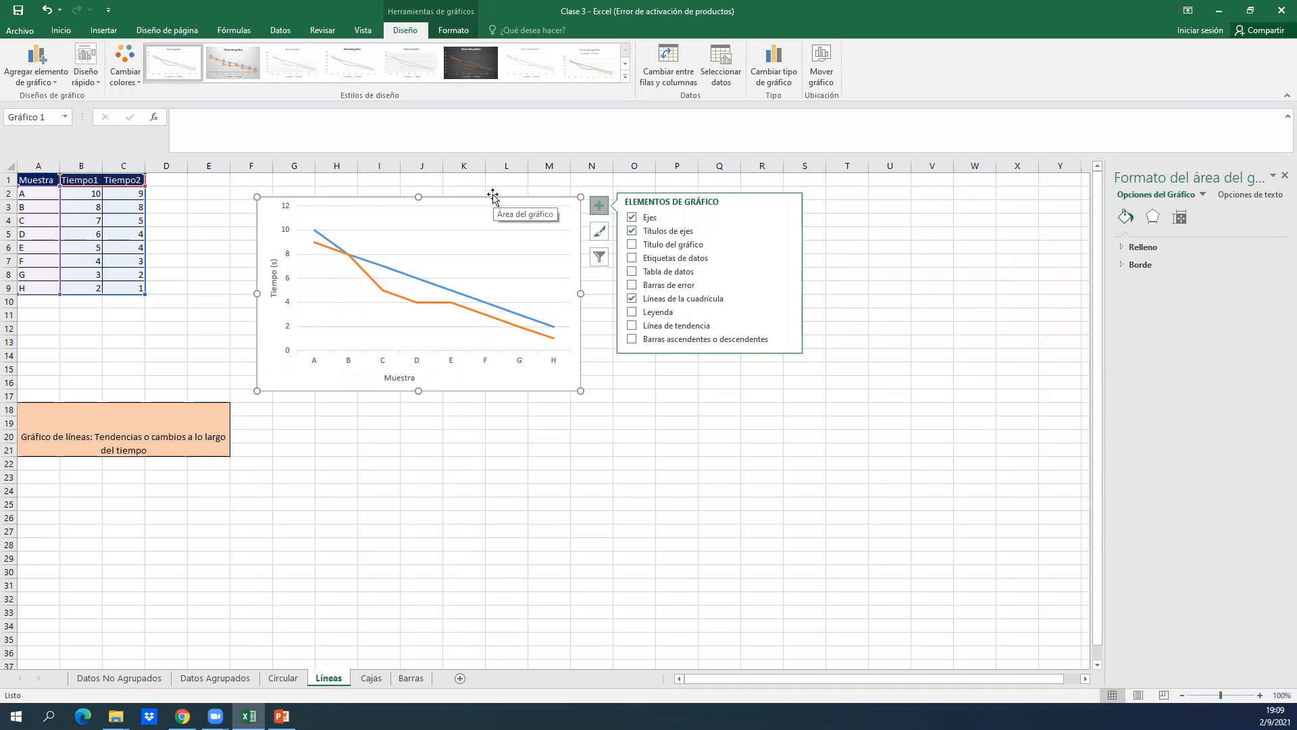
pyautogui.click(631, 315)
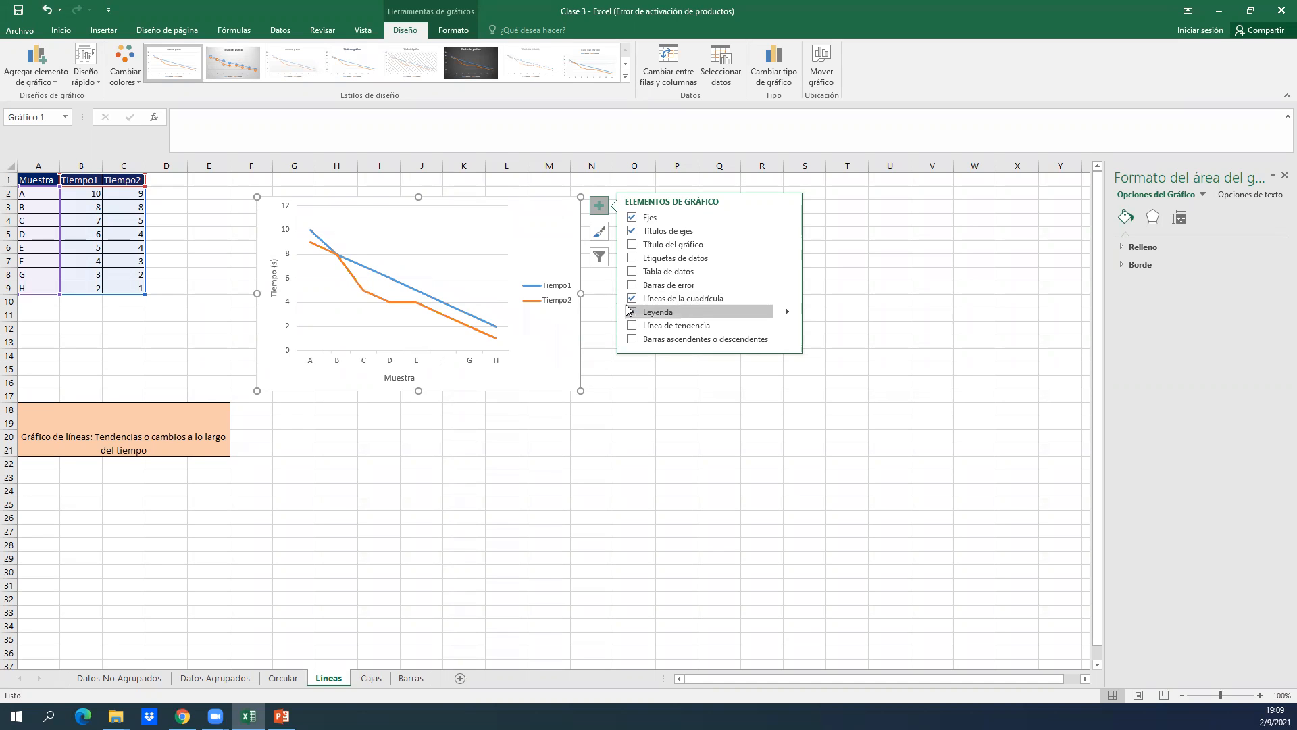
pyautogui.click(631, 298)
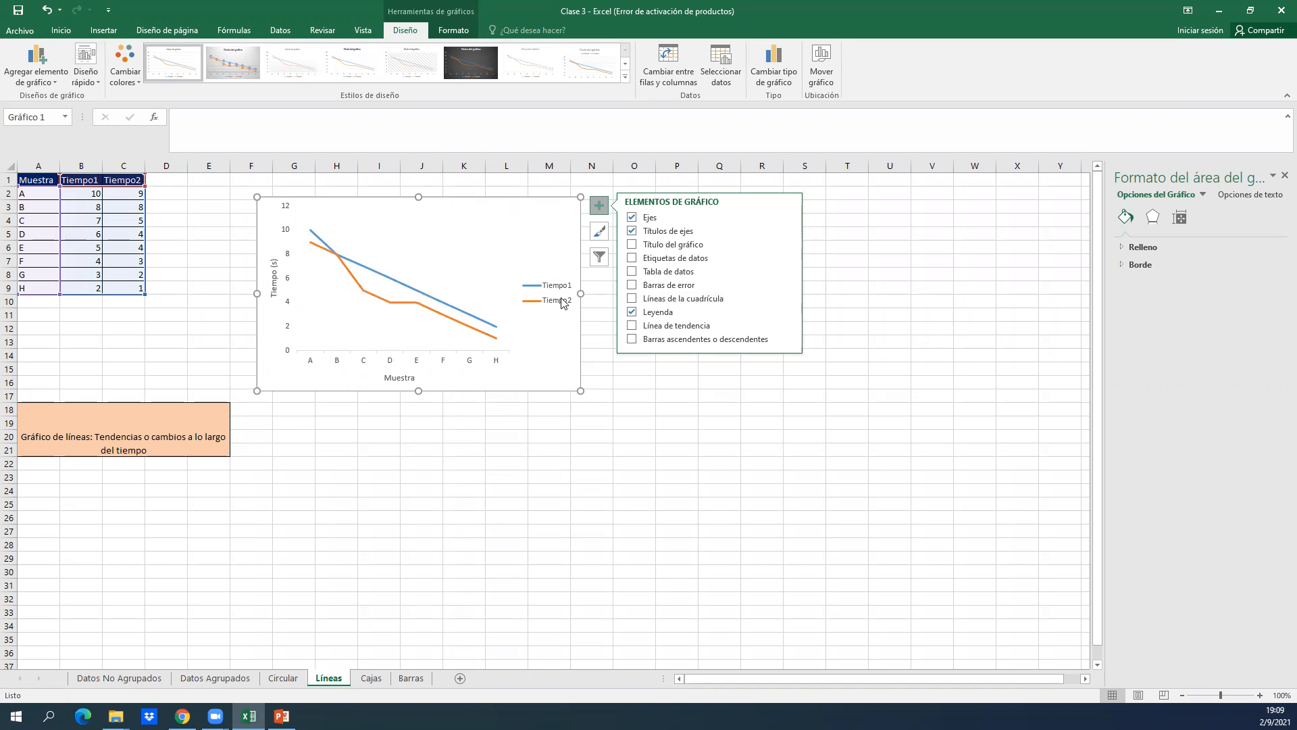
# Try a linear trendline based on the Tiempo1 series and remove it again.
pyautogui.click(632, 327)
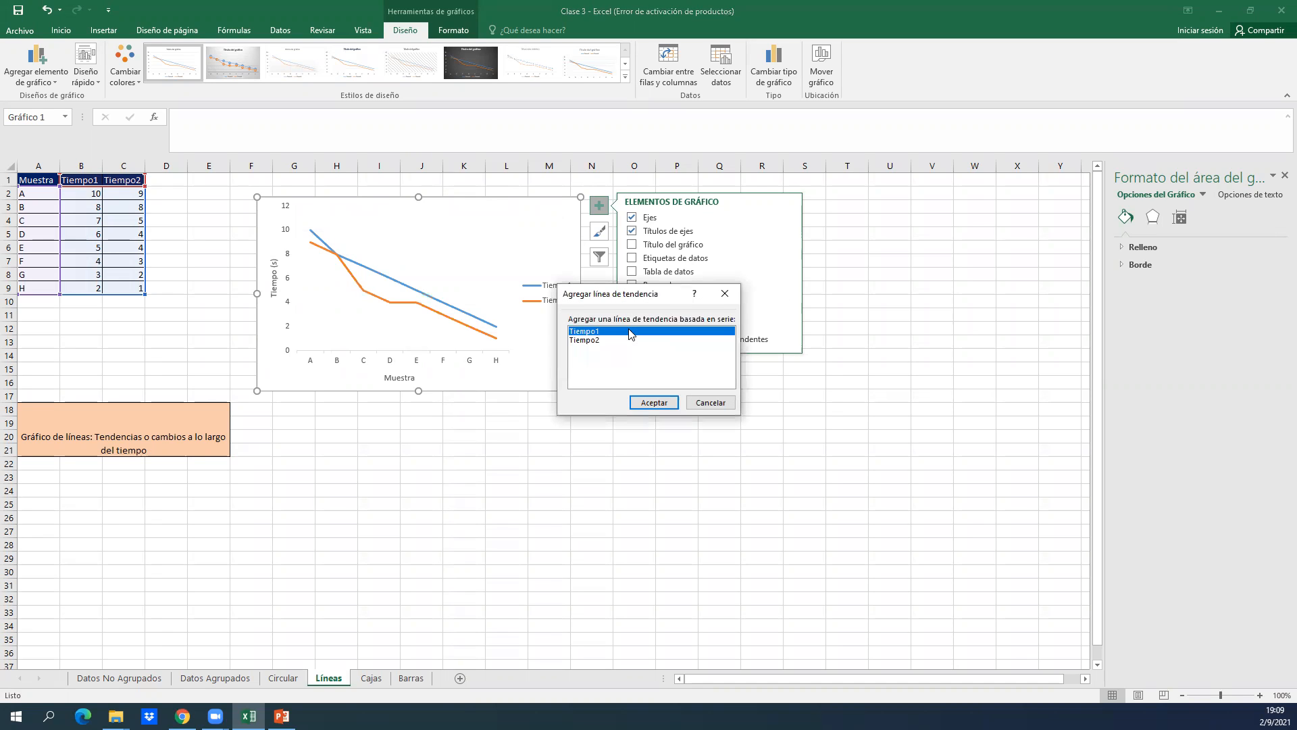
pyautogui.click(654, 403)
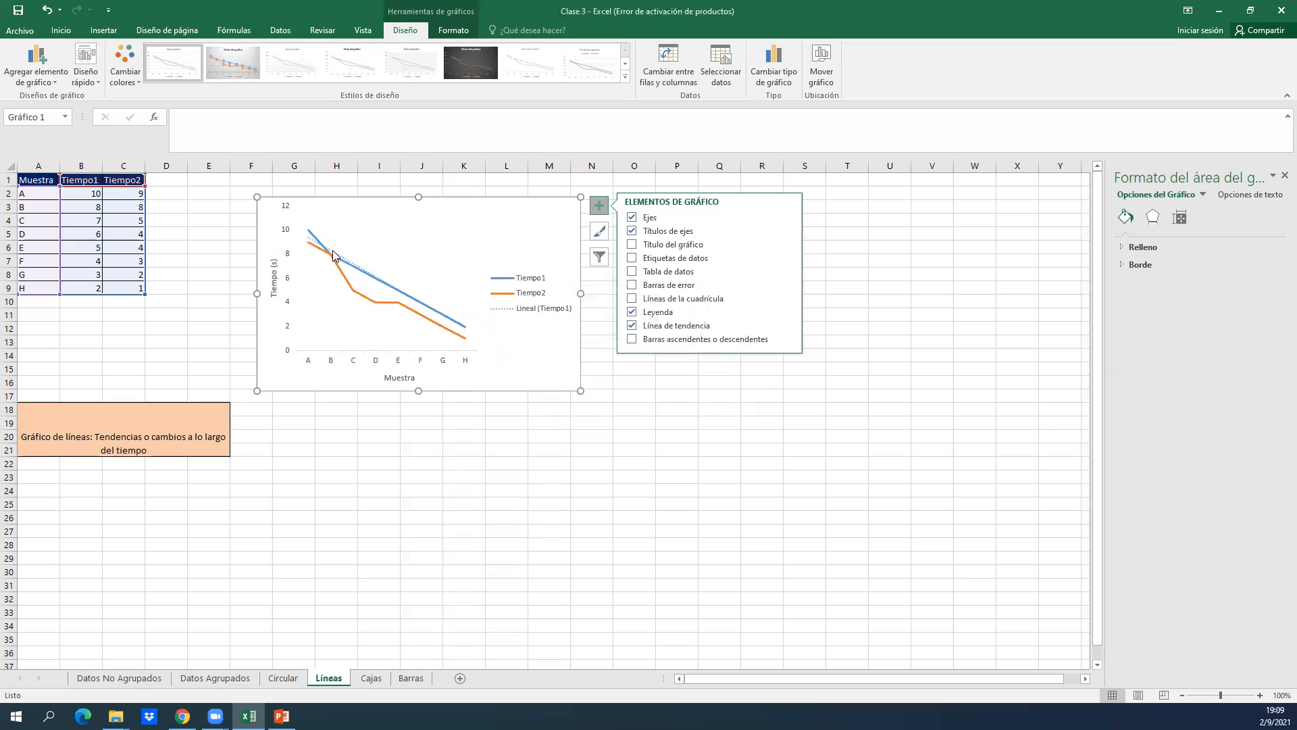
pyautogui.click(385, 289)
pyautogui.press('Delete')
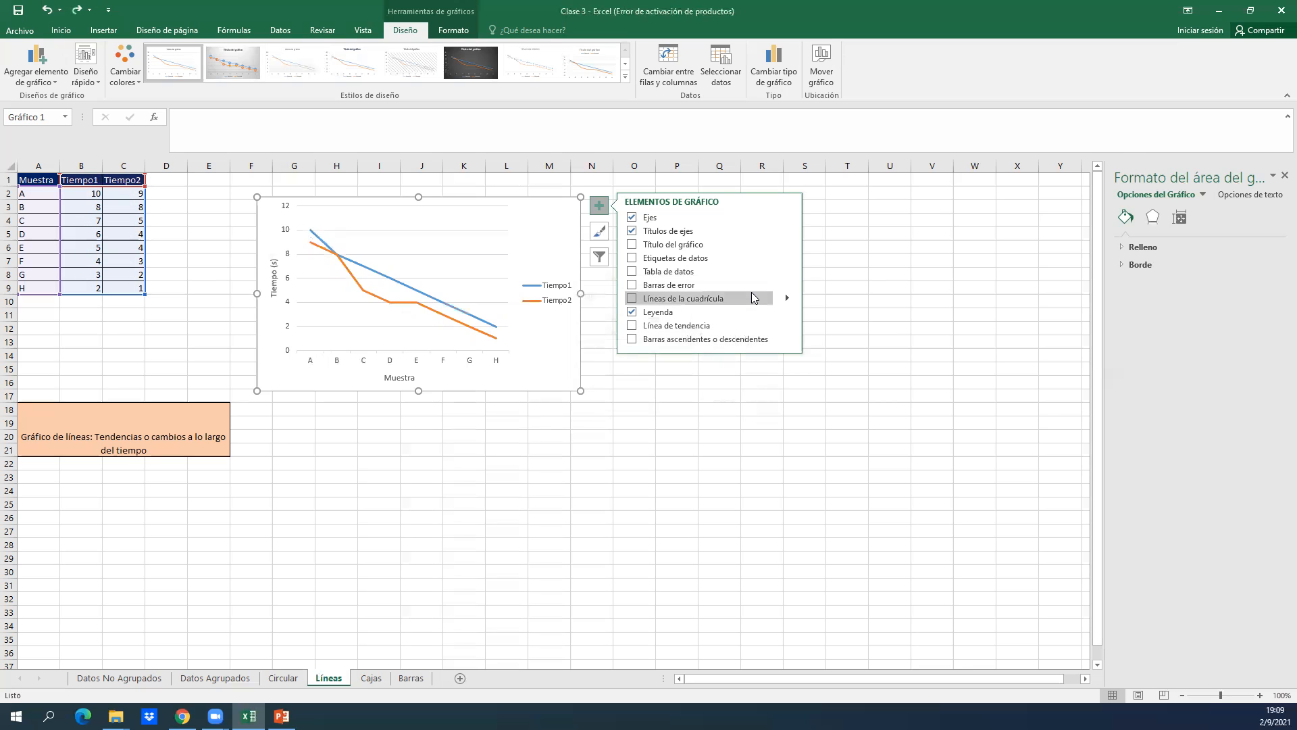
# Try up/down bars on the line chart, switch them off again and deselect the chart.
pyautogui.click(632, 340)
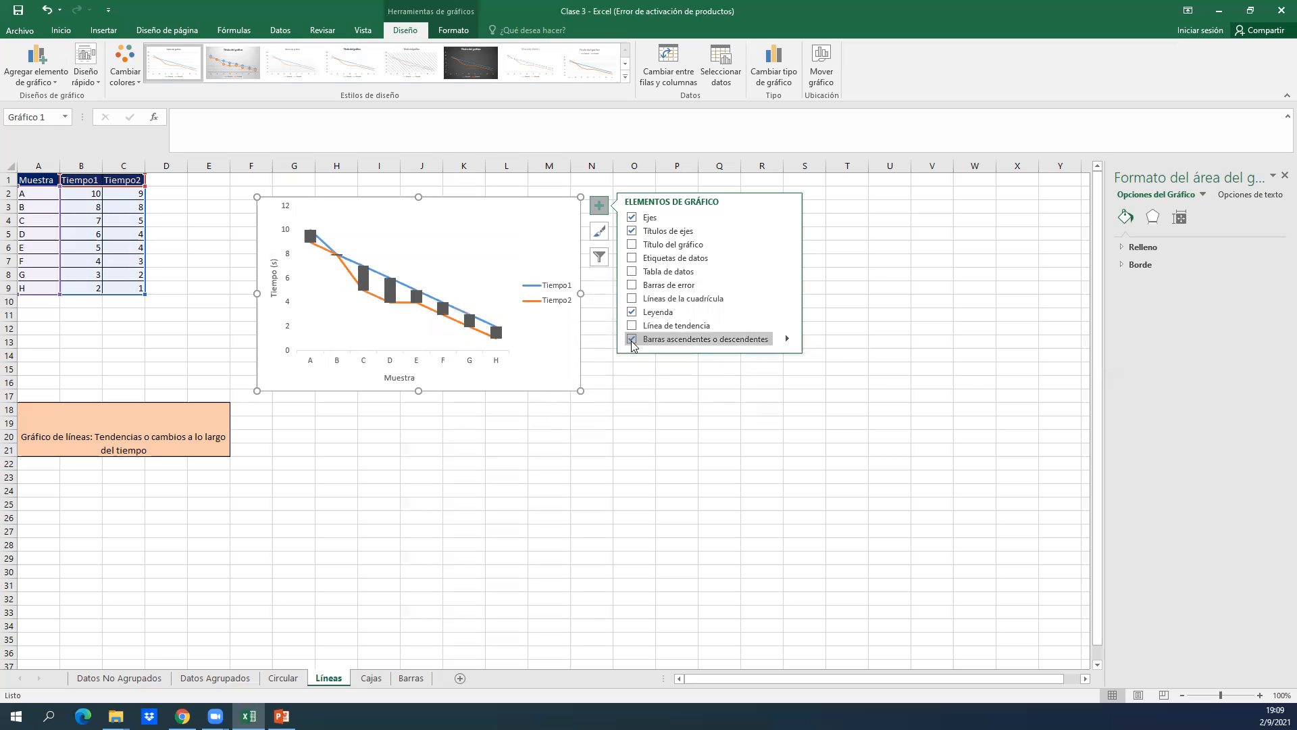
pyautogui.click(632, 340)
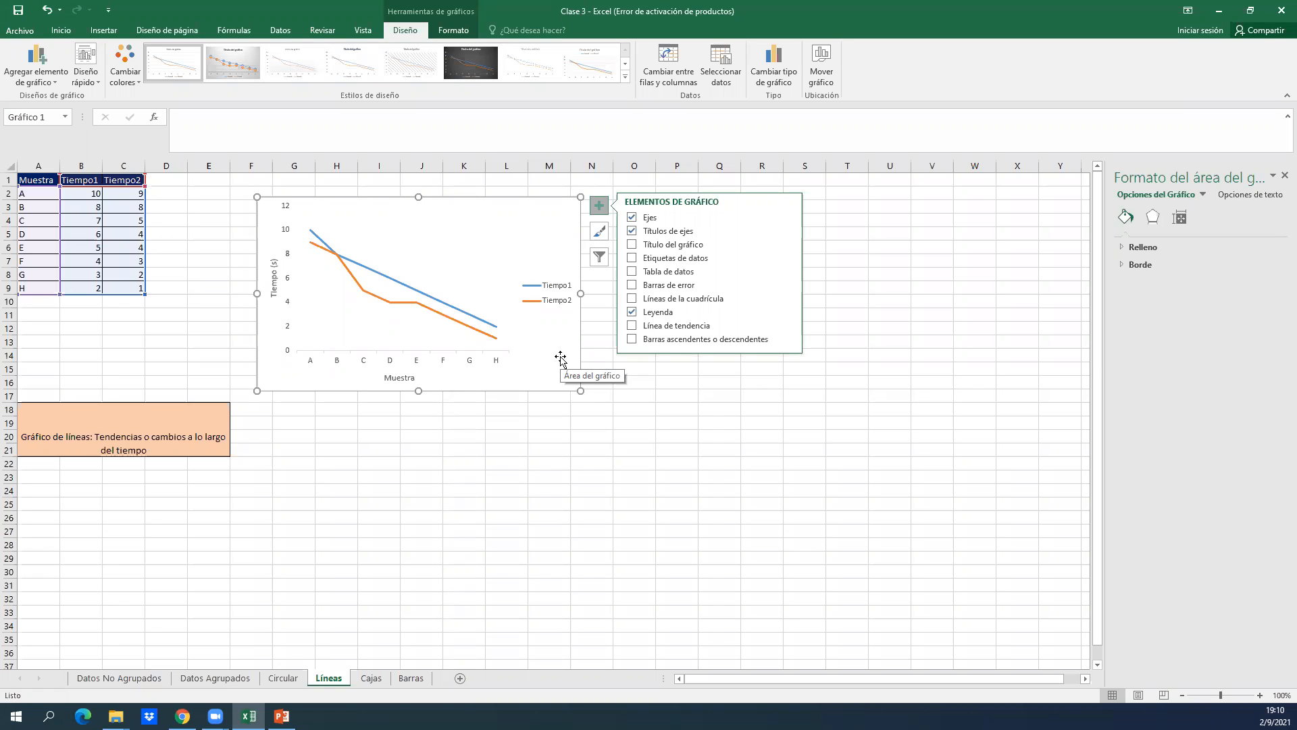
pyautogui.click(521, 478)
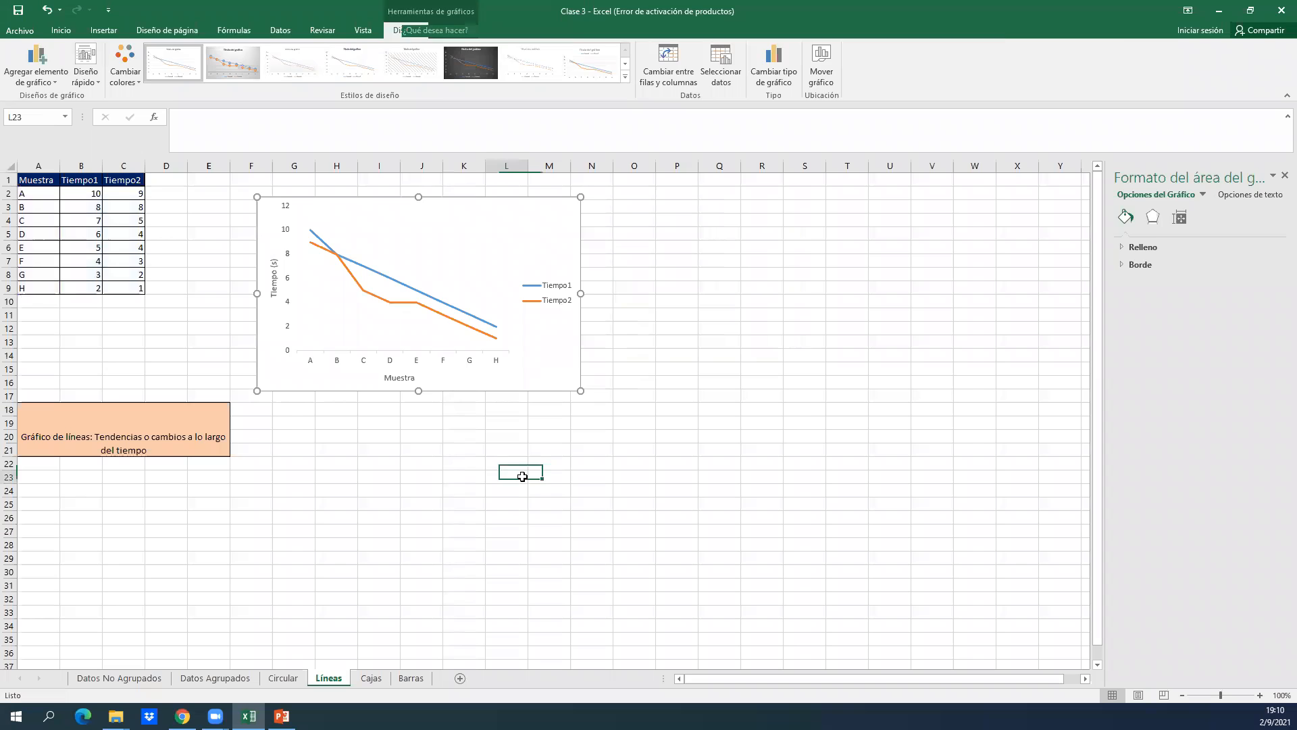
# Move the Barras sheet ahead of Cajas and show its data table from the first row.
pyautogui.moveTo(415, 682); pyautogui.dragTo(365, 681)
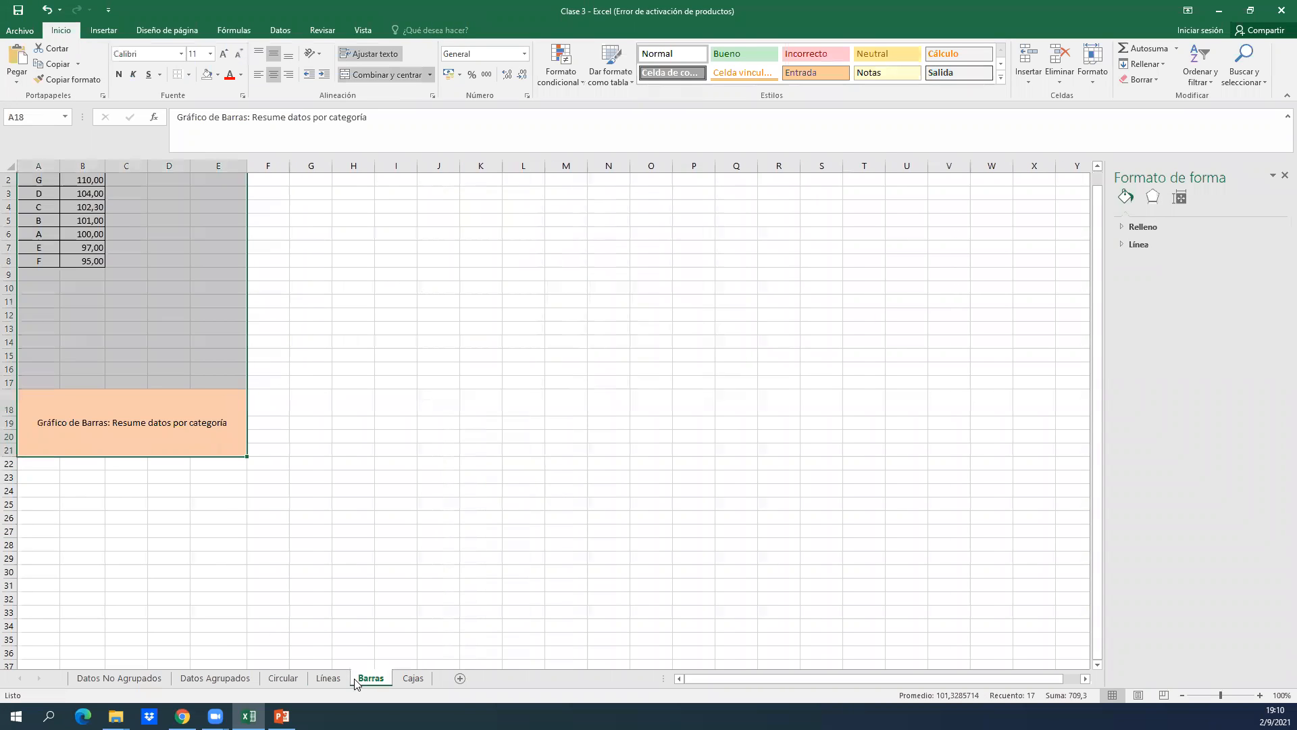
pyautogui.click(296, 377)
pyautogui.press('Up')
pyautogui.press('Up')
pyautogui.press('Up')
pyautogui.press('Up')
pyautogui.press('Up')
pyautogui.press('Up')
pyautogui.press('Up')
pyautogui.press('Up')
pyautogui.press('Up')
pyautogui.press('Up')
pyautogui.press('Up')
pyautogui.press('Up')
pyautogui.press('Up')
pyautogui.press('Up')
pyautogui.press('Up')
pyautogui.press('Up')
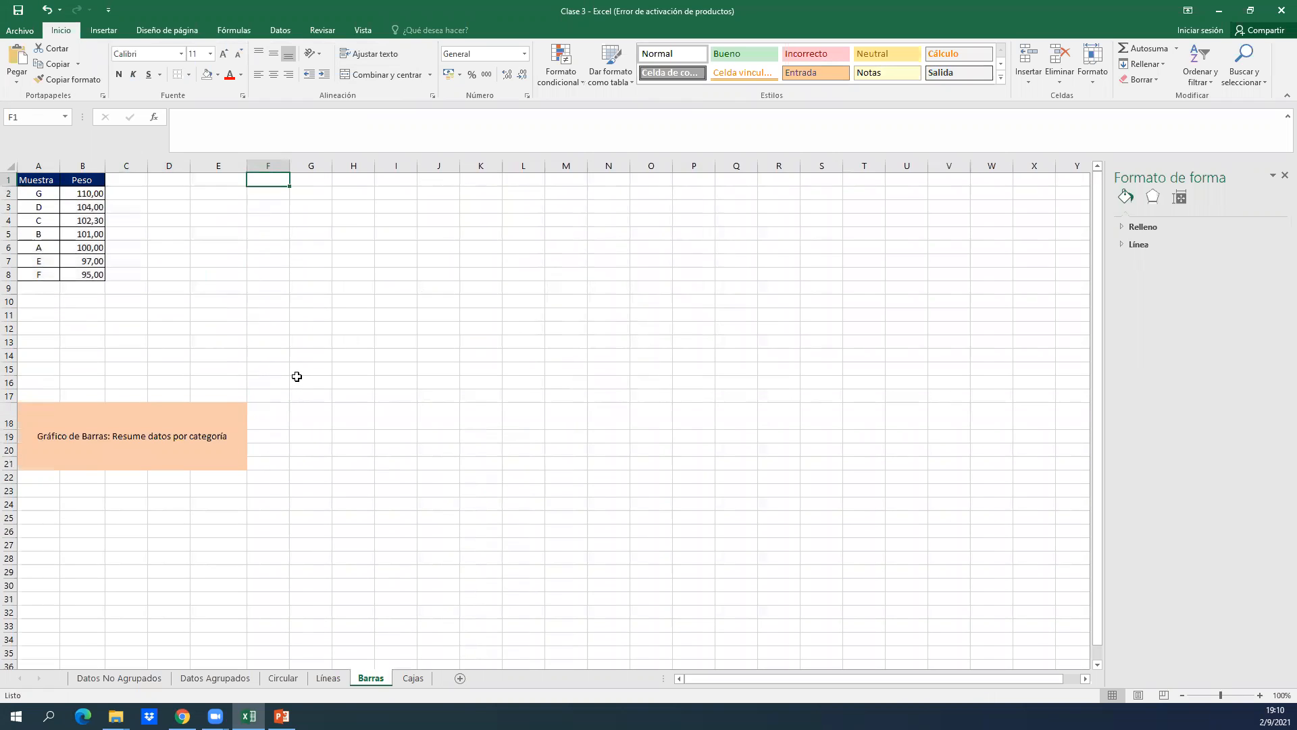
pyautogui.press('Left')
pyautogui.press('Left')
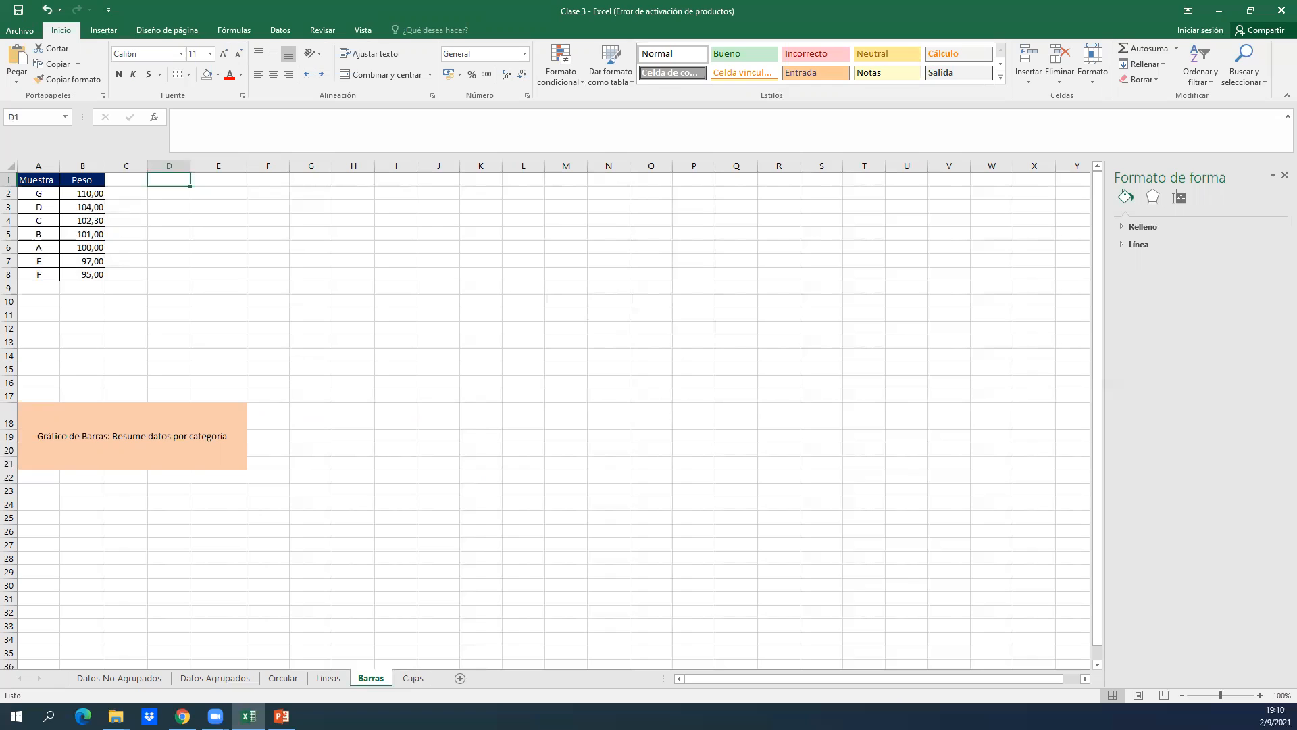
pyautogui.hotkey('alt', 'Tab')
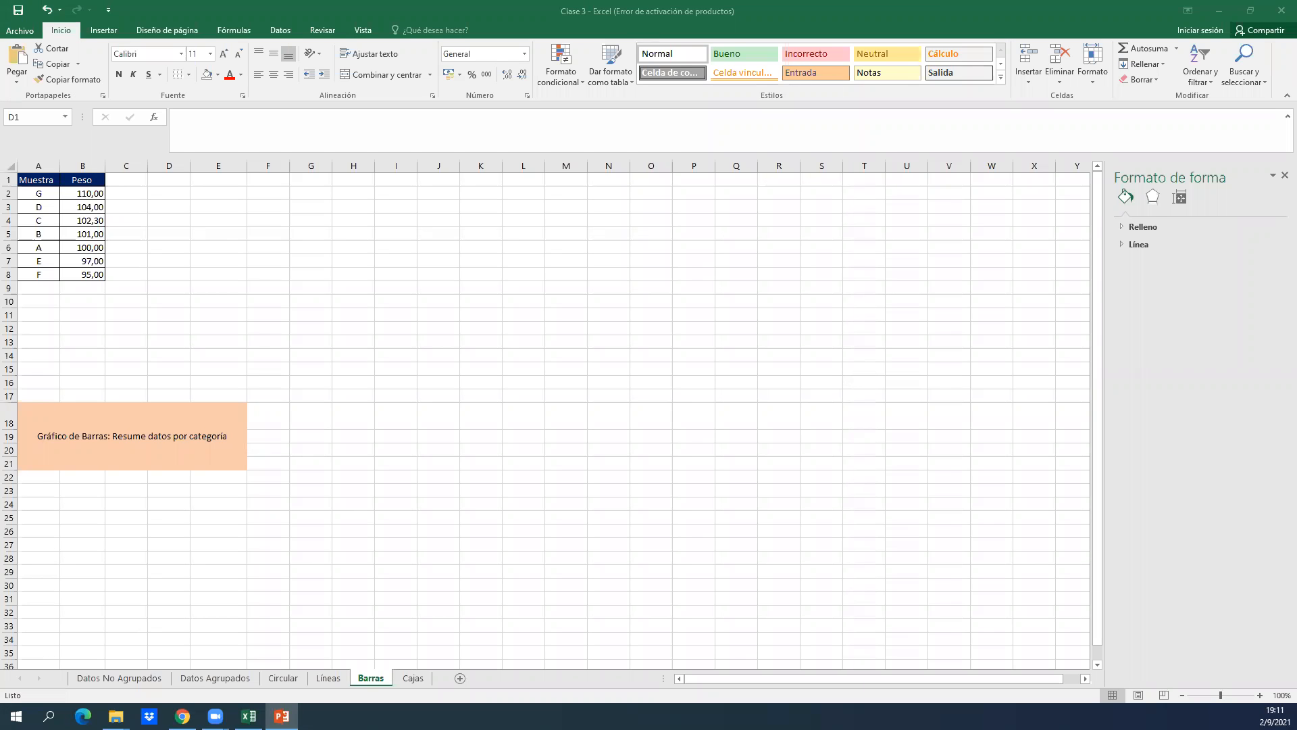
pyautogui.click(346, 249)
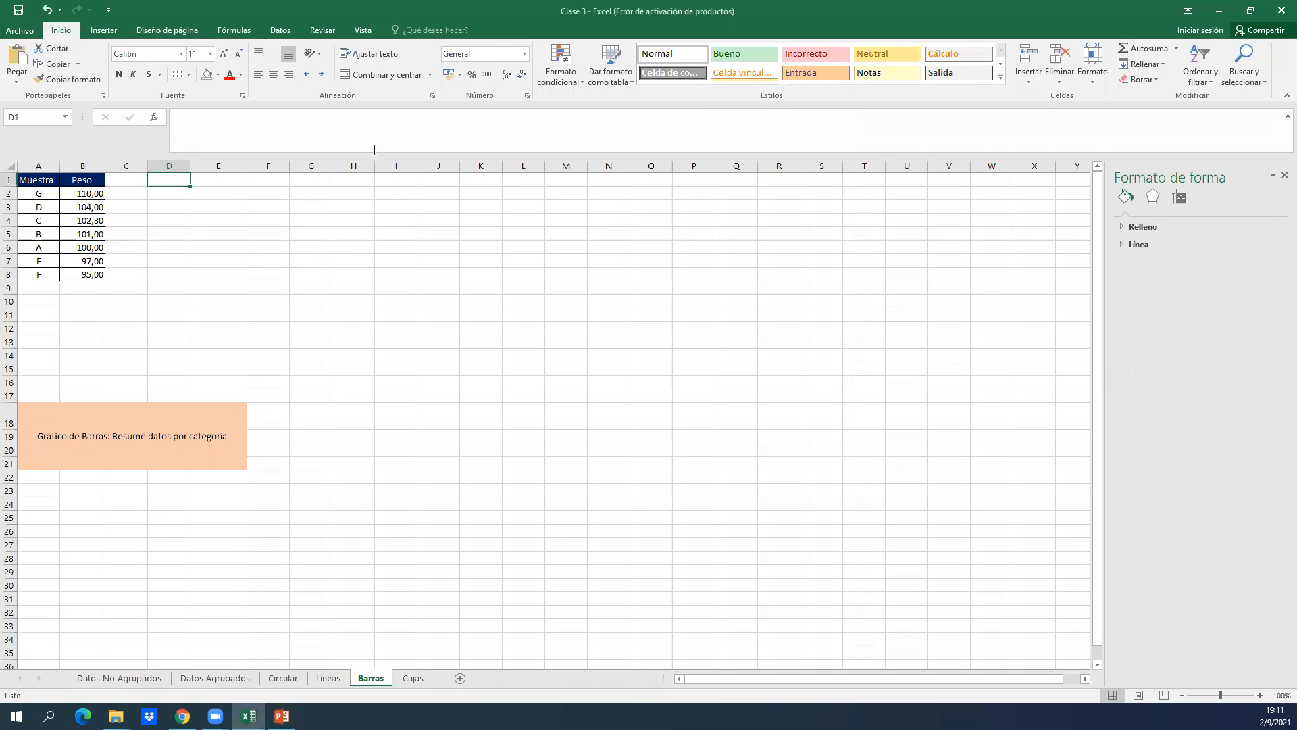
pyautogui.click(266, 298)
pyautogui.press('Left')
pyautogui.press('Left')
pyautogui.press('Left')
pyautogui.press('Left')
pyautogui.press('Up')
pyautogui.press('Up')
pyautogui.press('Up')
pyautogui.press('Up')
pyautogui.press('Up')
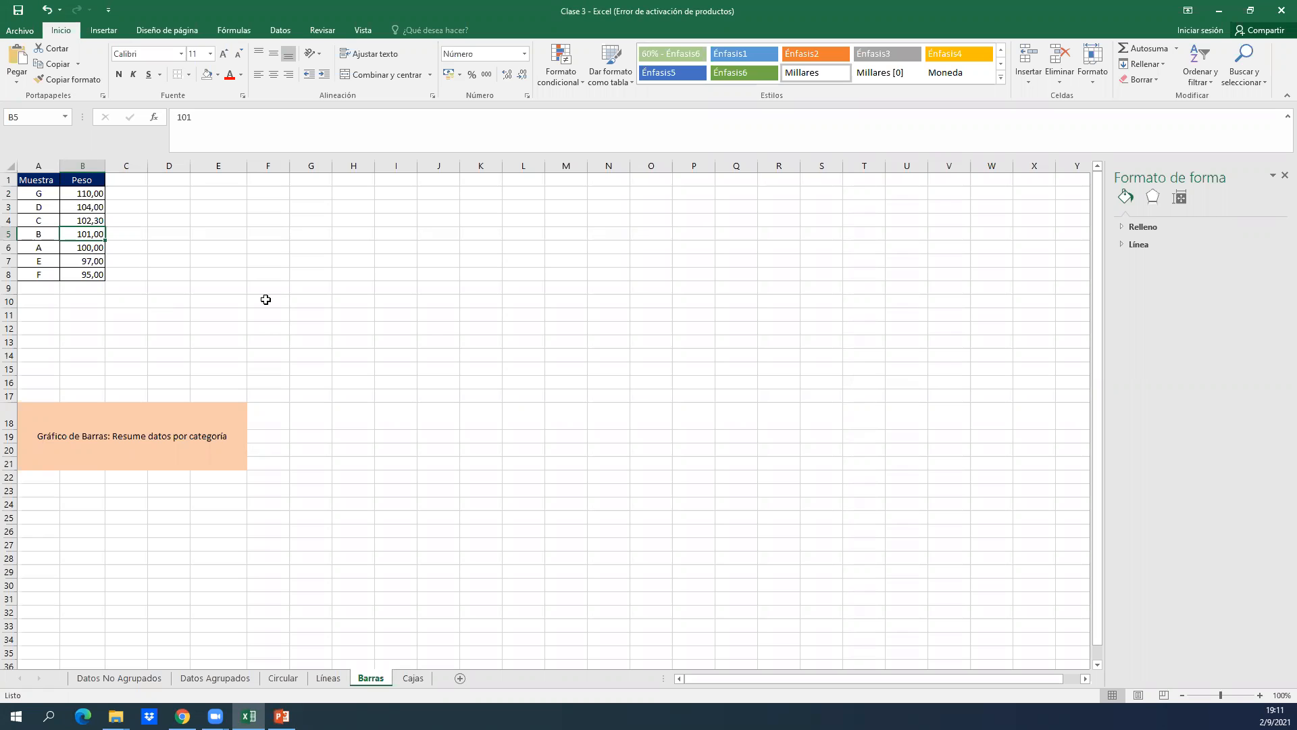
pyautogui.press('Right')
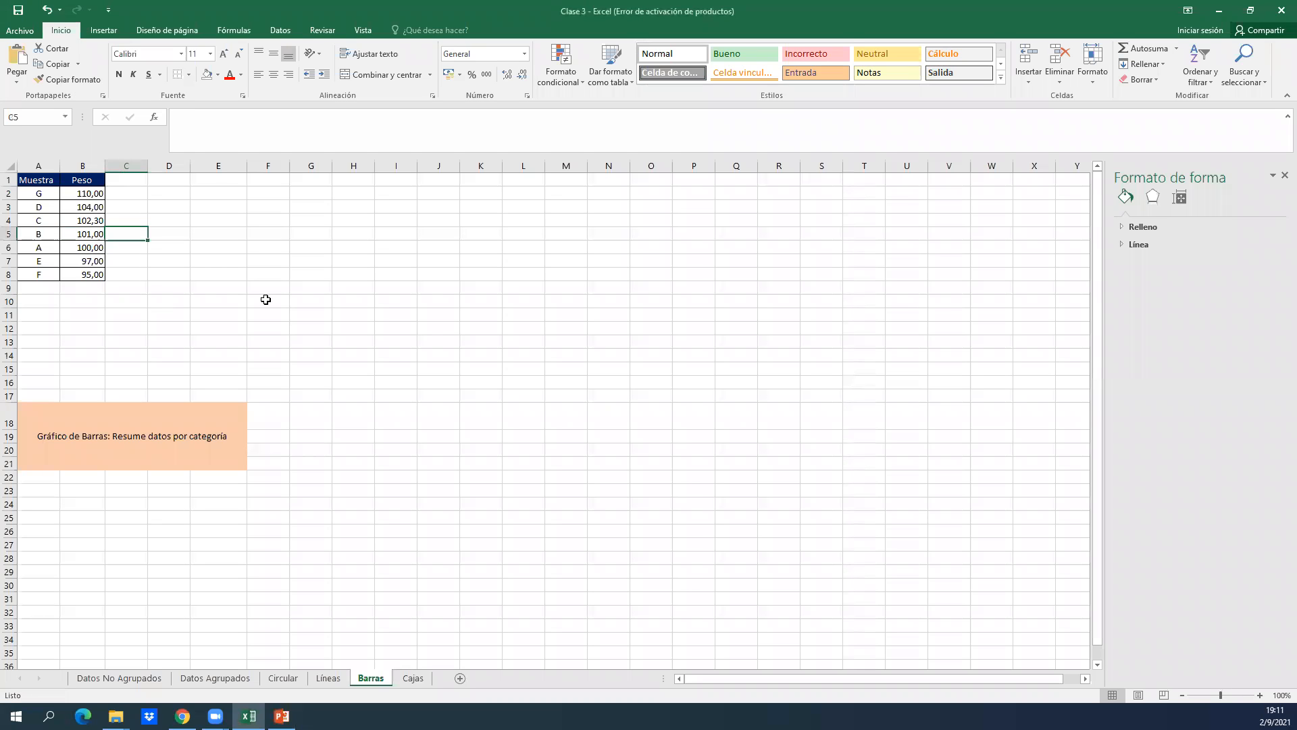
# Insert a 2-D clustered column chart from the Muestra and Peso data in A1:B8 and place it beside the table.
pyautogui.press('Left')
pyautogui.press('Up')
pyautogui.press('Up')
pyautogui.press('Up')
pyautogui.press('Left')
pyautogui.press('Up')
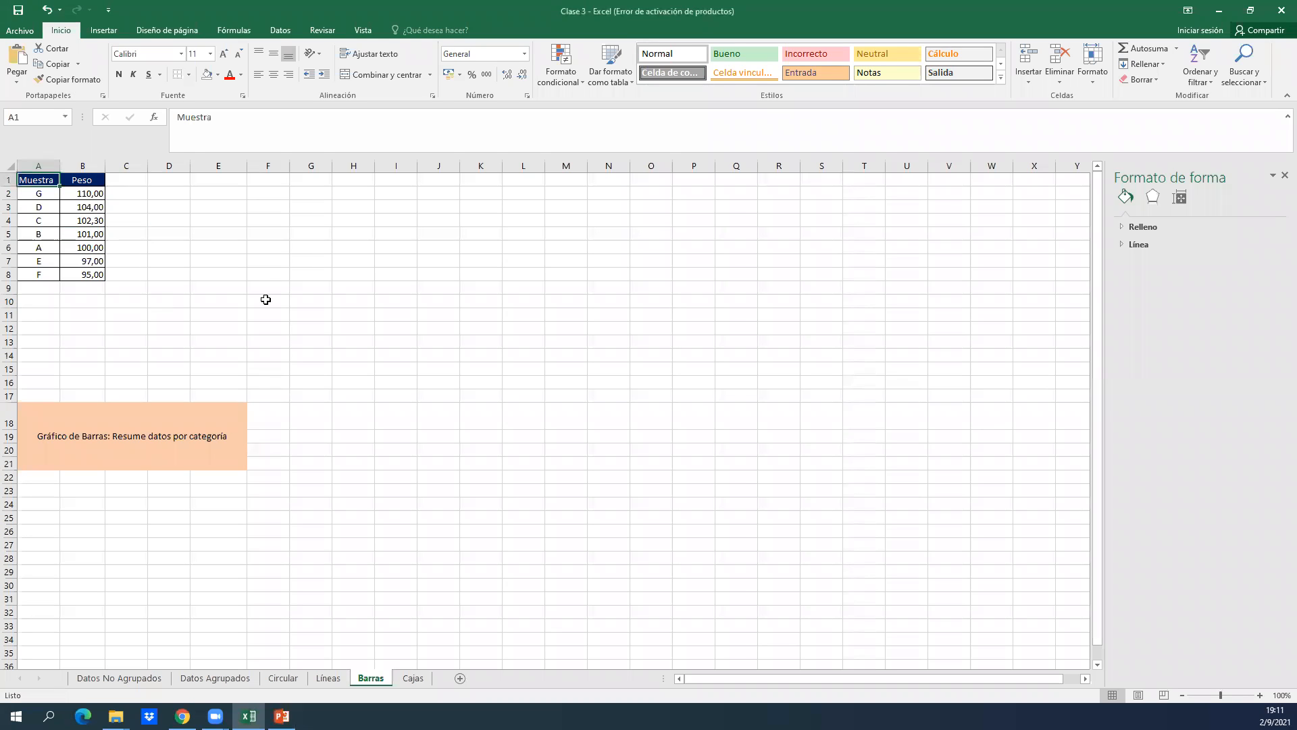
pyautogui.hotkey('shift', 'Right')
pyautogui.hotkey('ctrl', 'shift', 'Down')
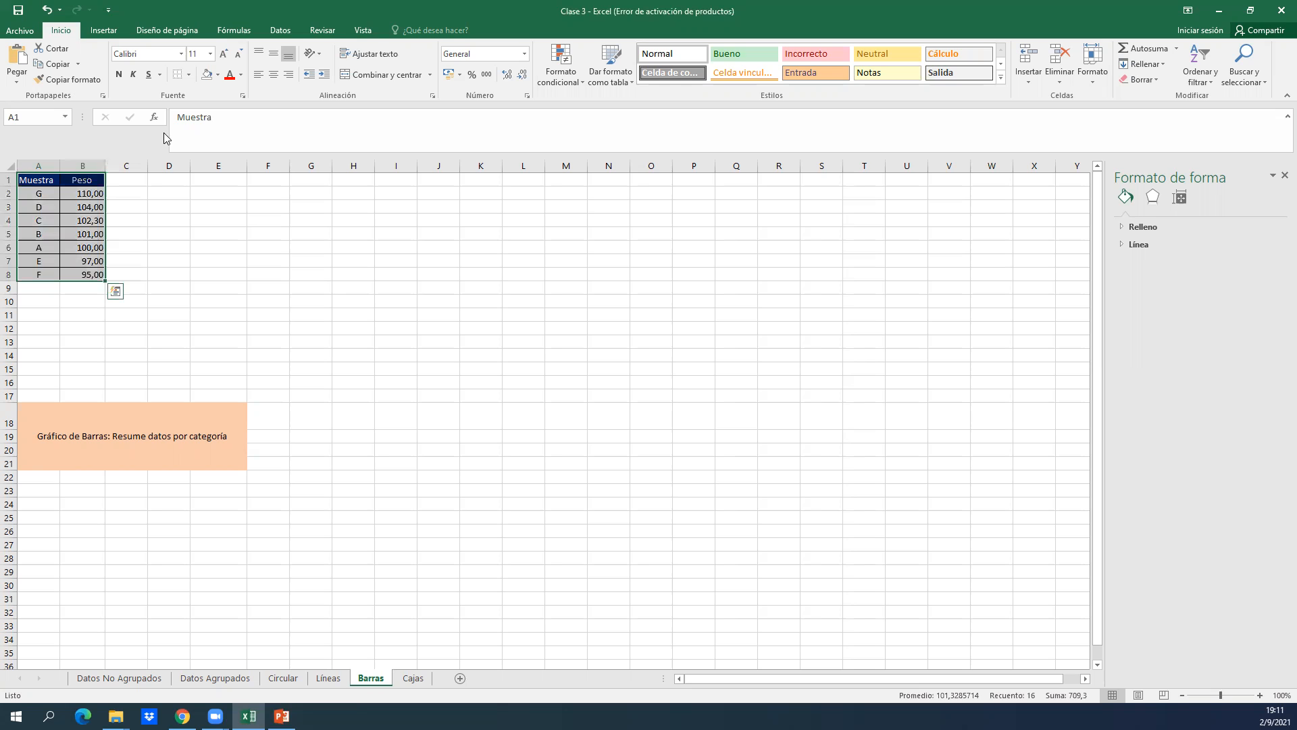
pyautogui.click(122, 38)
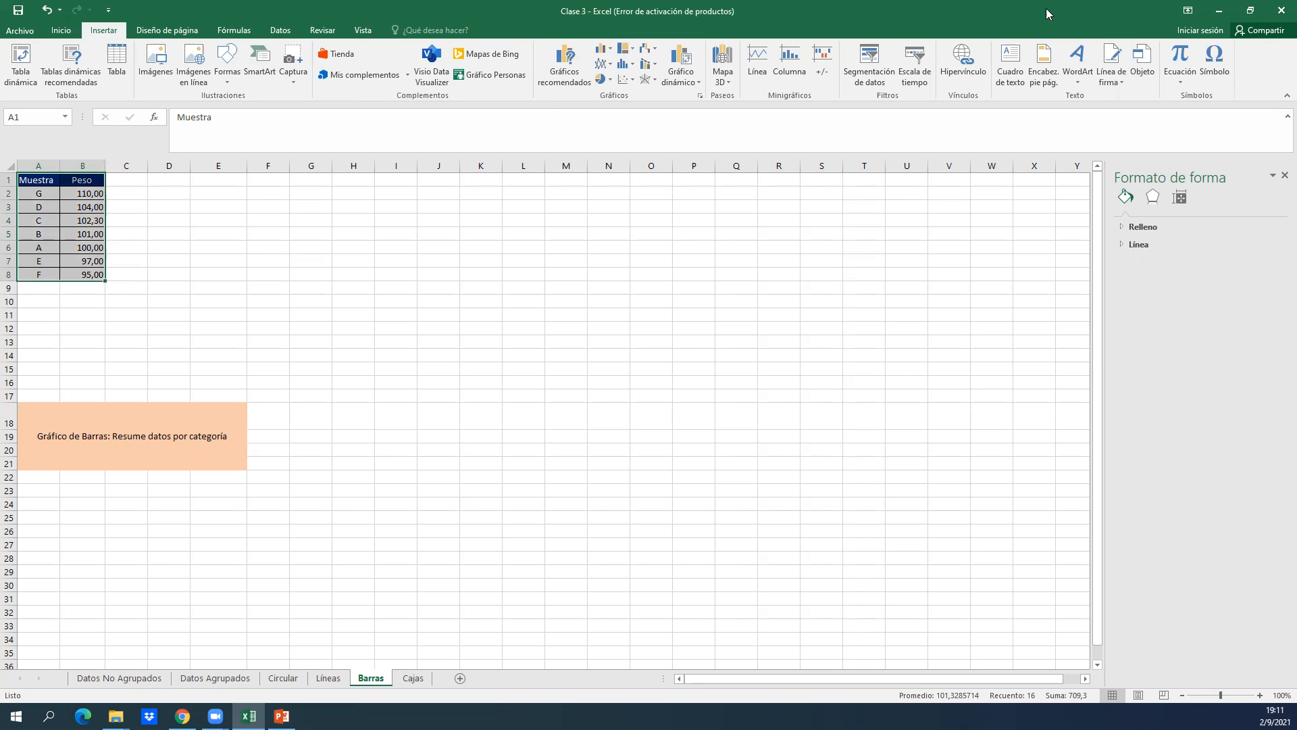
pyautogui.moveTo(849, 10); pyautogui.dragTo(849, 178)
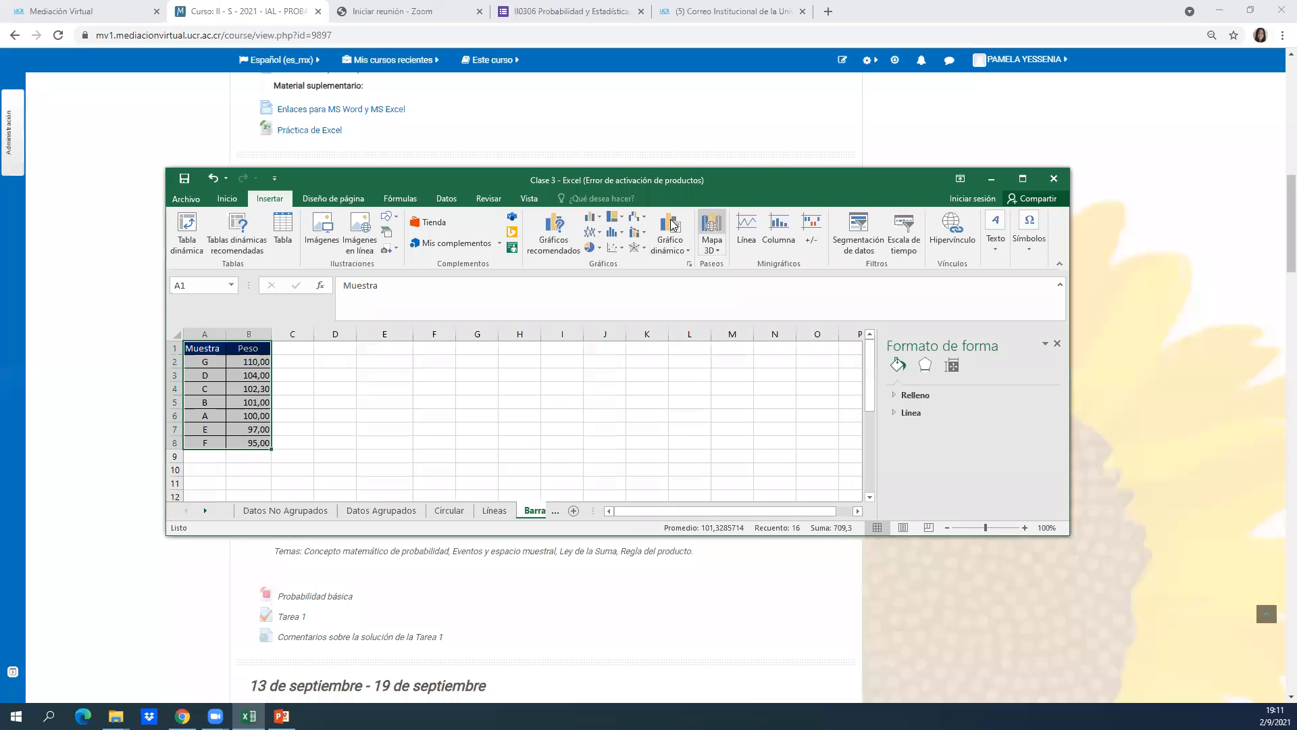
pyautogui.click(590, 220)
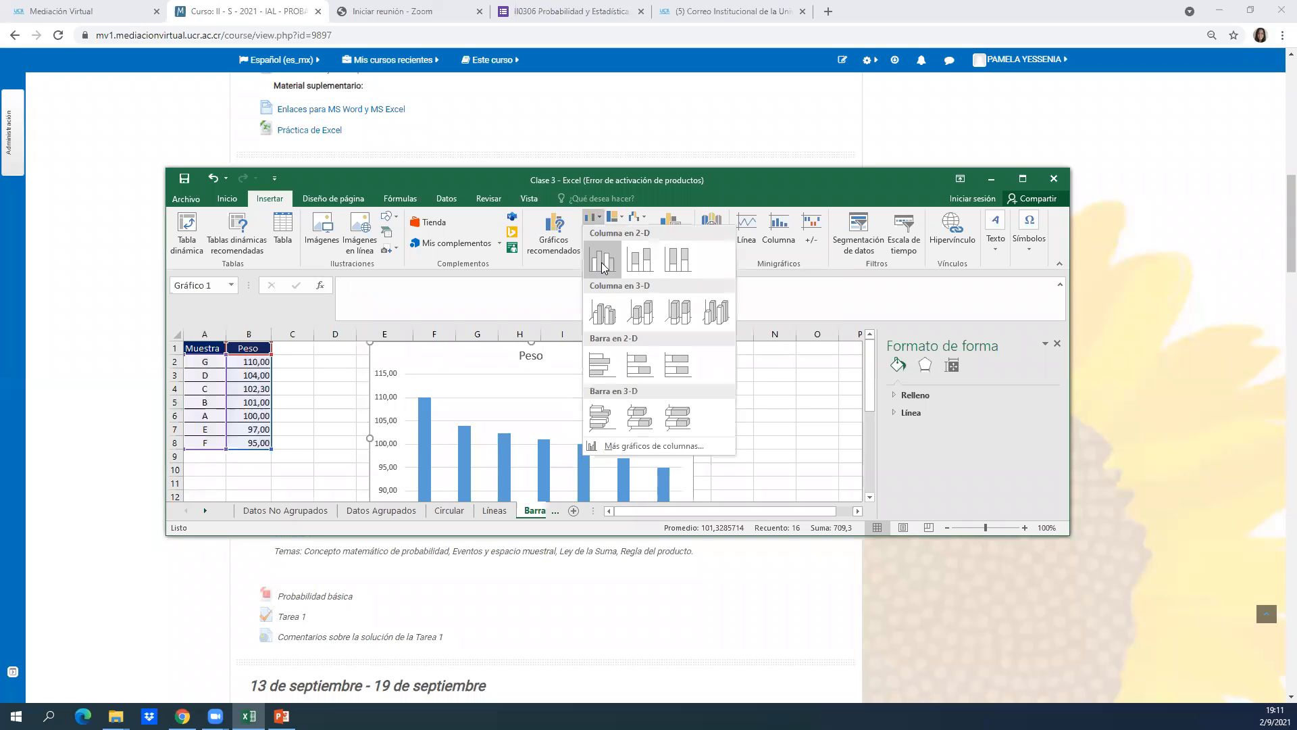
pyautogui.click(604, 263)
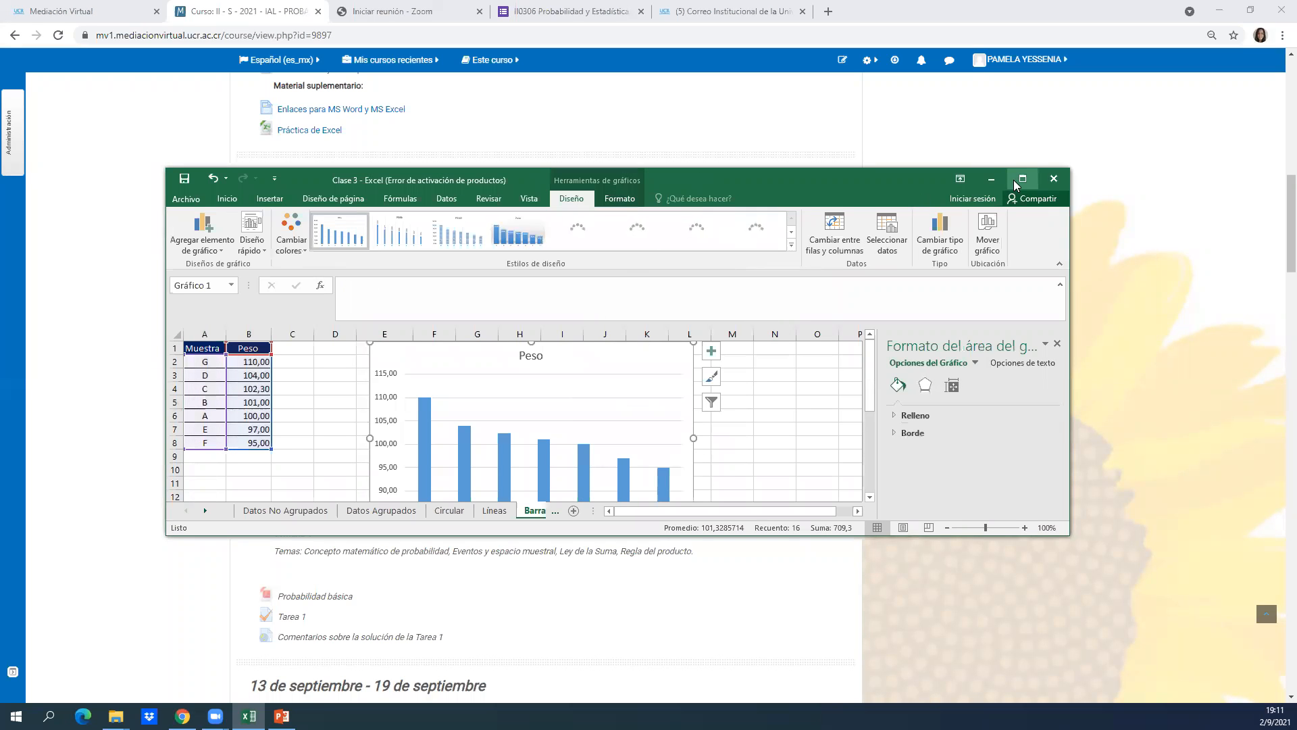
pyautogui.click(1018, 182)
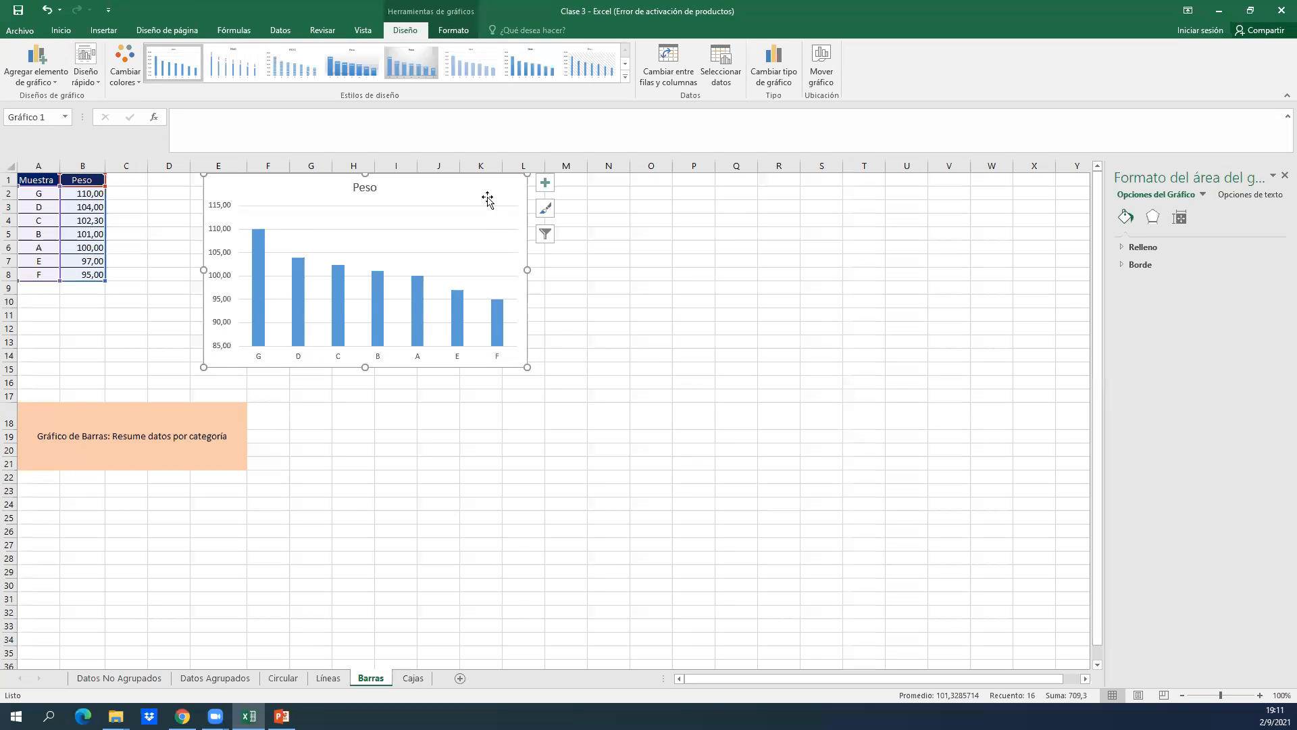
pyautogui.moveTo(472, 191); pyautogui.dragTo(502, 213)
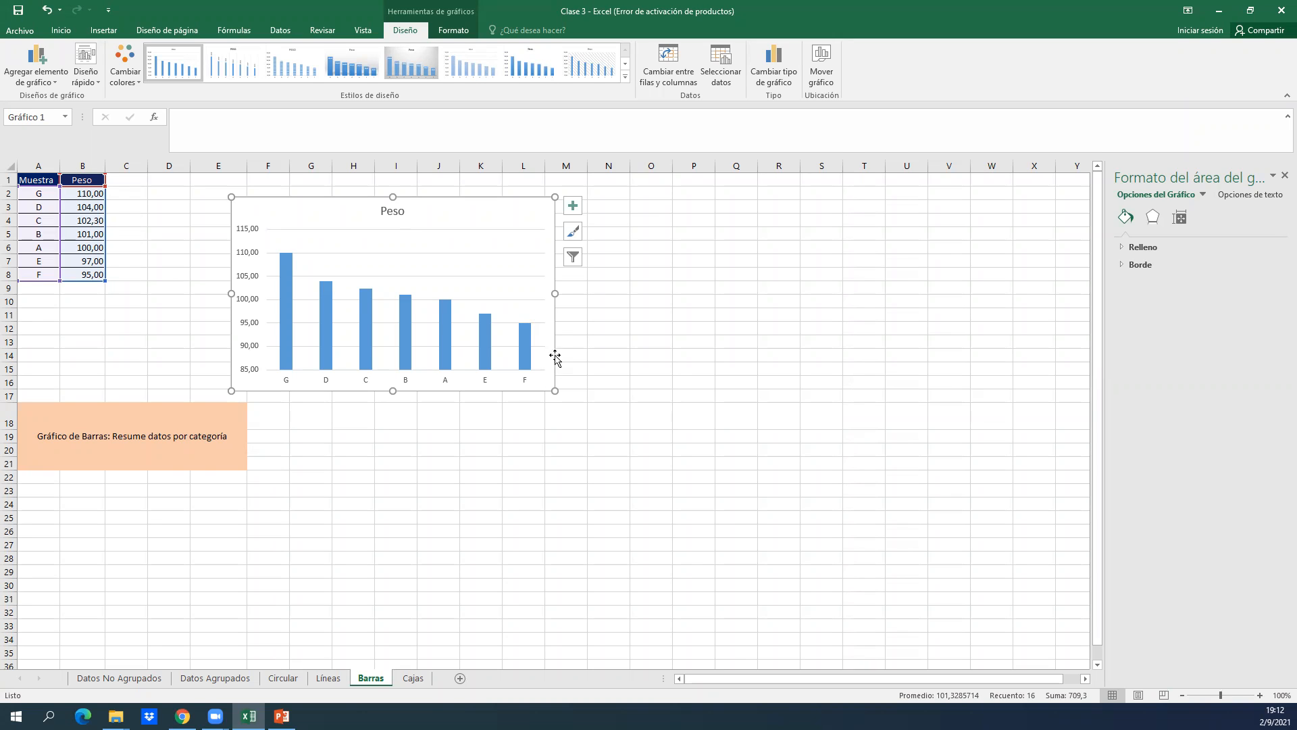
# Add axis titles, data labels and a legend to the column chart, and remove its chart title.
pyautogui.click(574, 209)
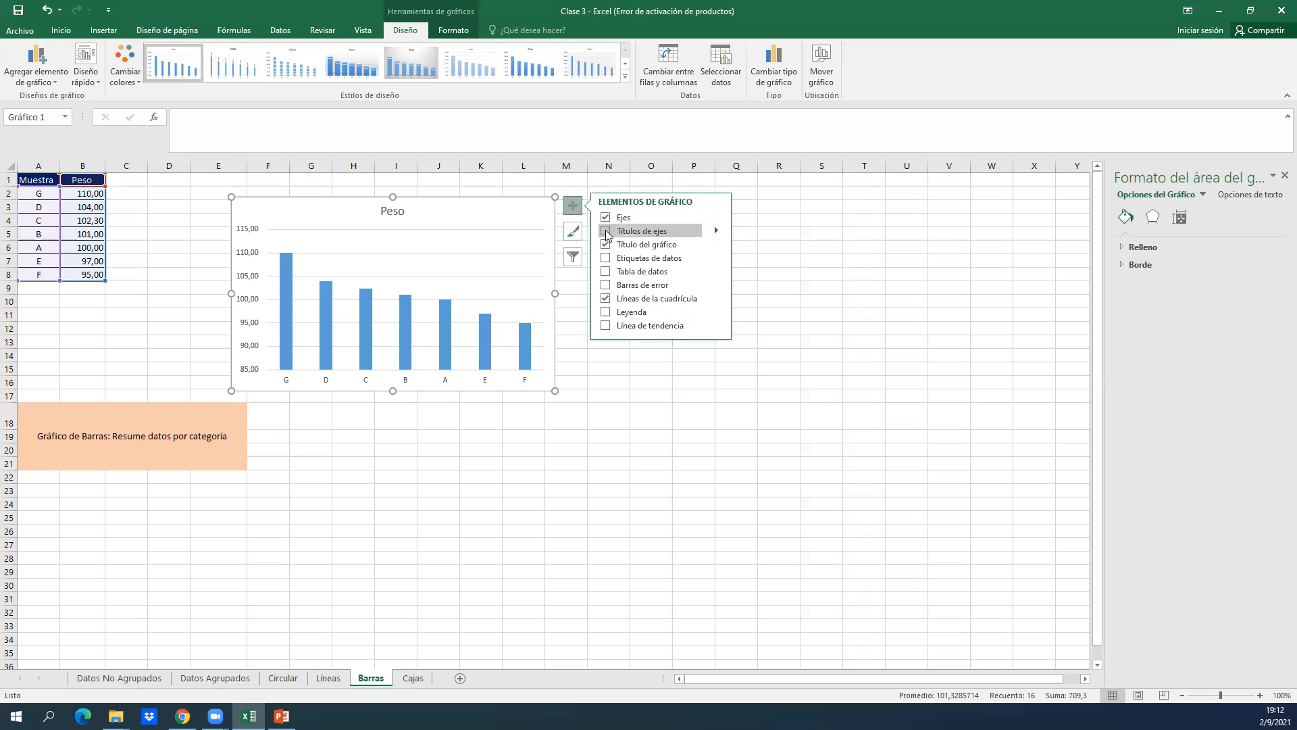
pyautogui.click(606, 231)
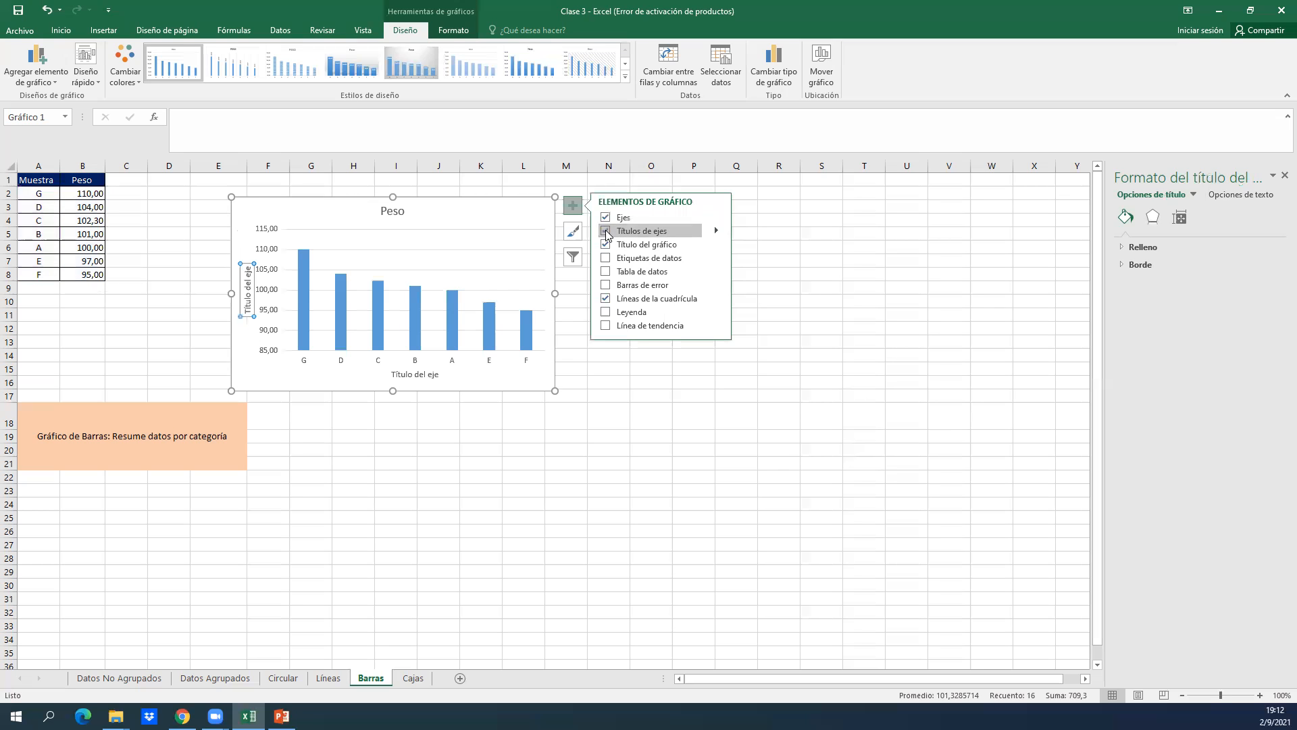
pyautogui.click(605, 245)
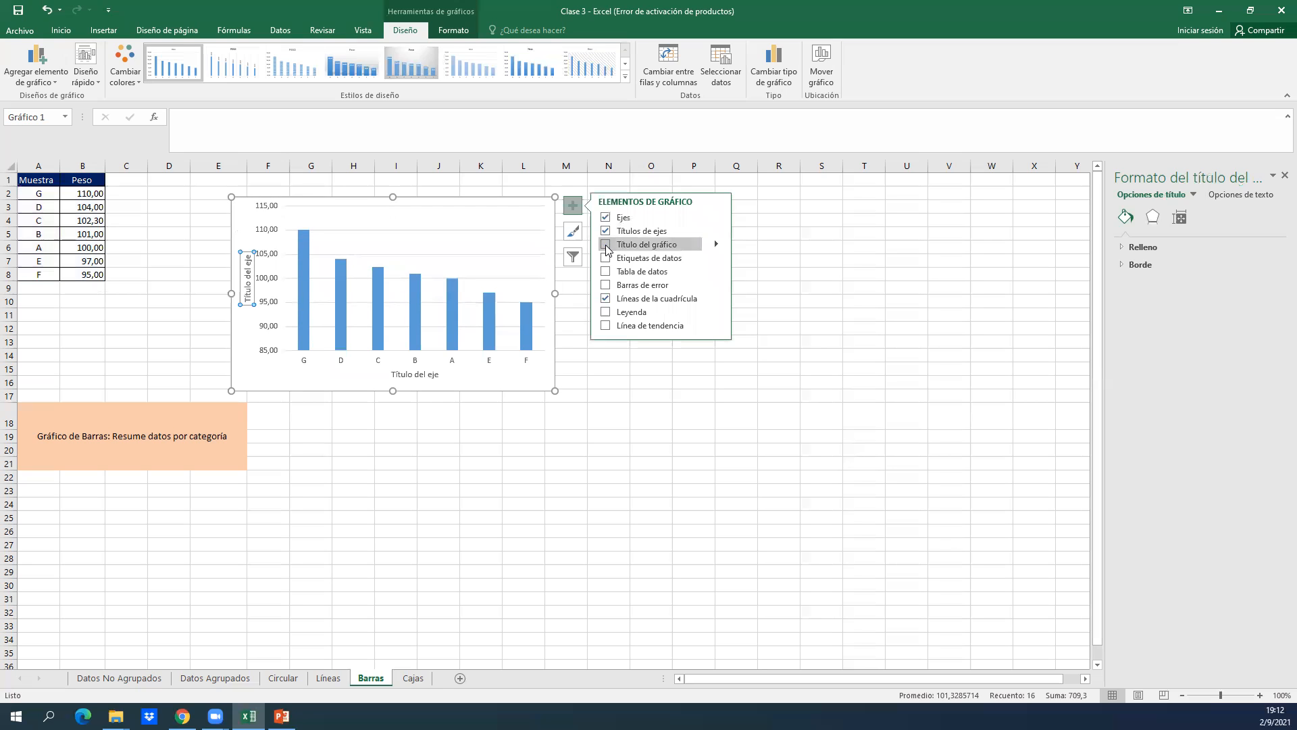
pyautogui.click(606, 259)
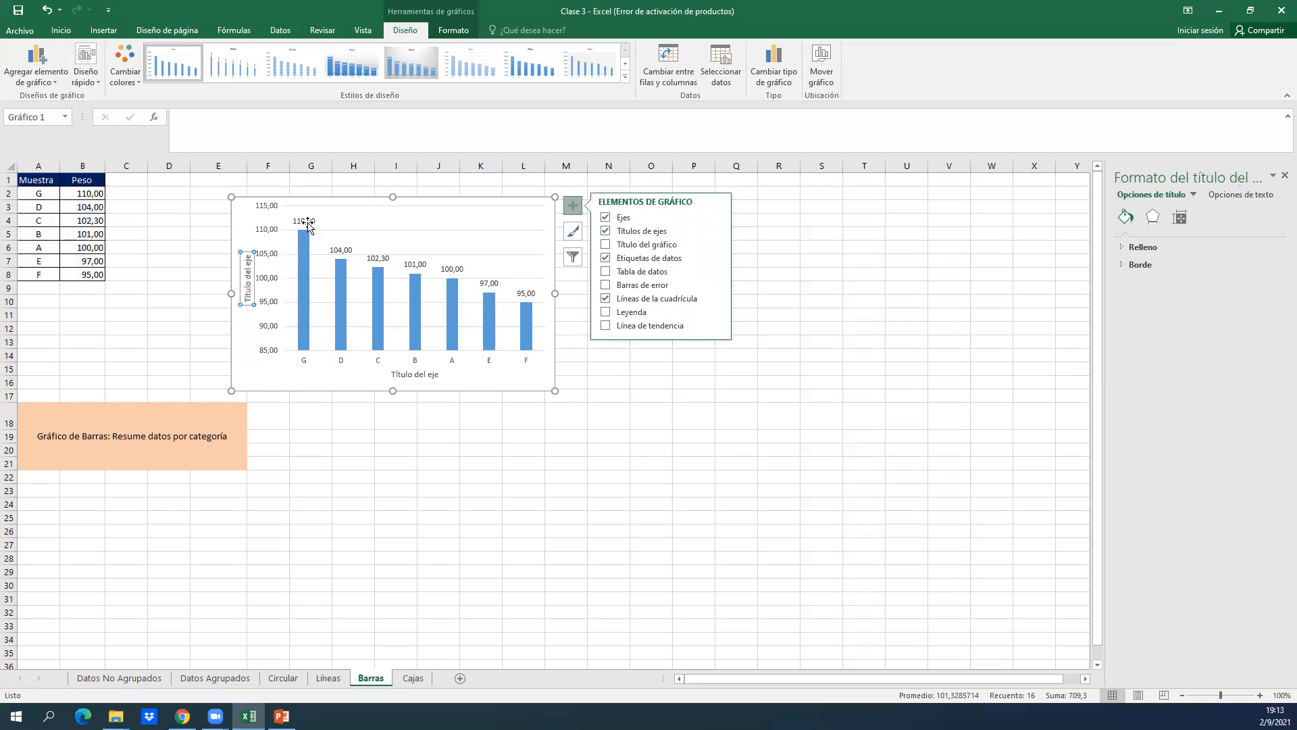
pyautogui.click(608, 314)
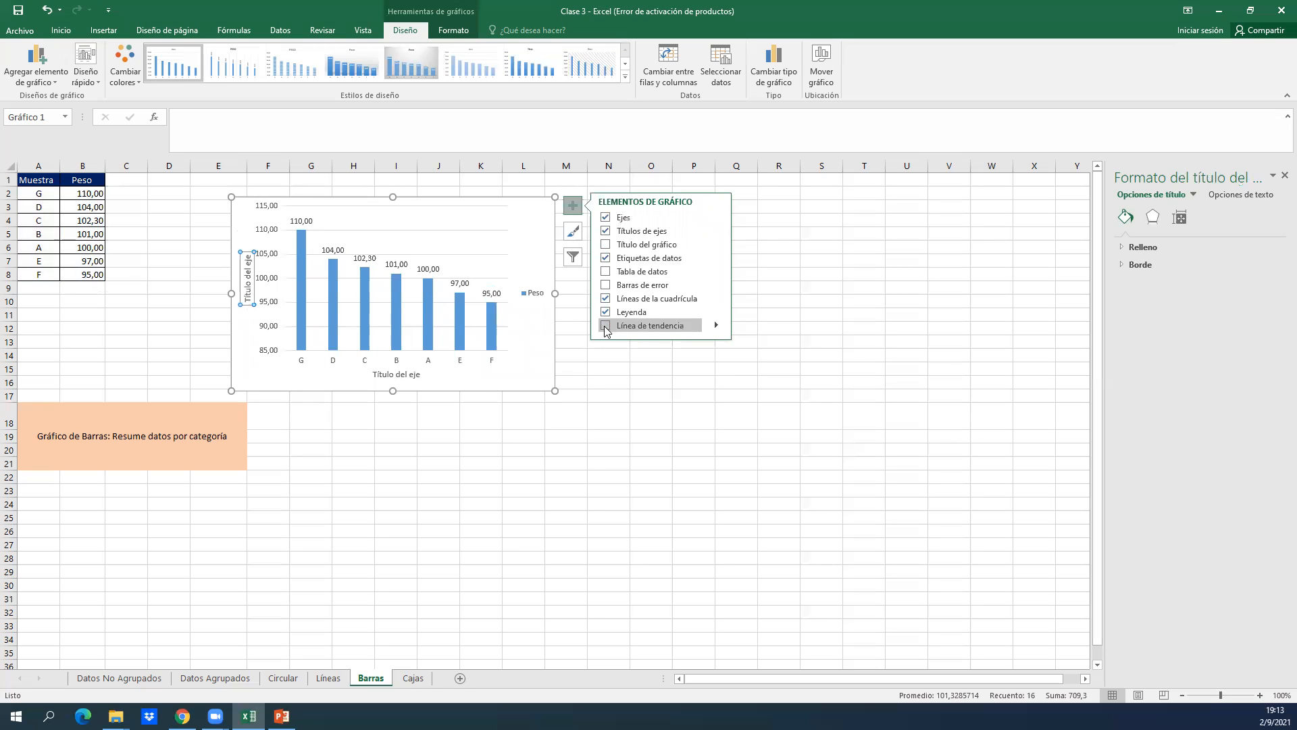
# Try a linear trendline on the column chart and remove it again.
pyautogui.click(606, 327)
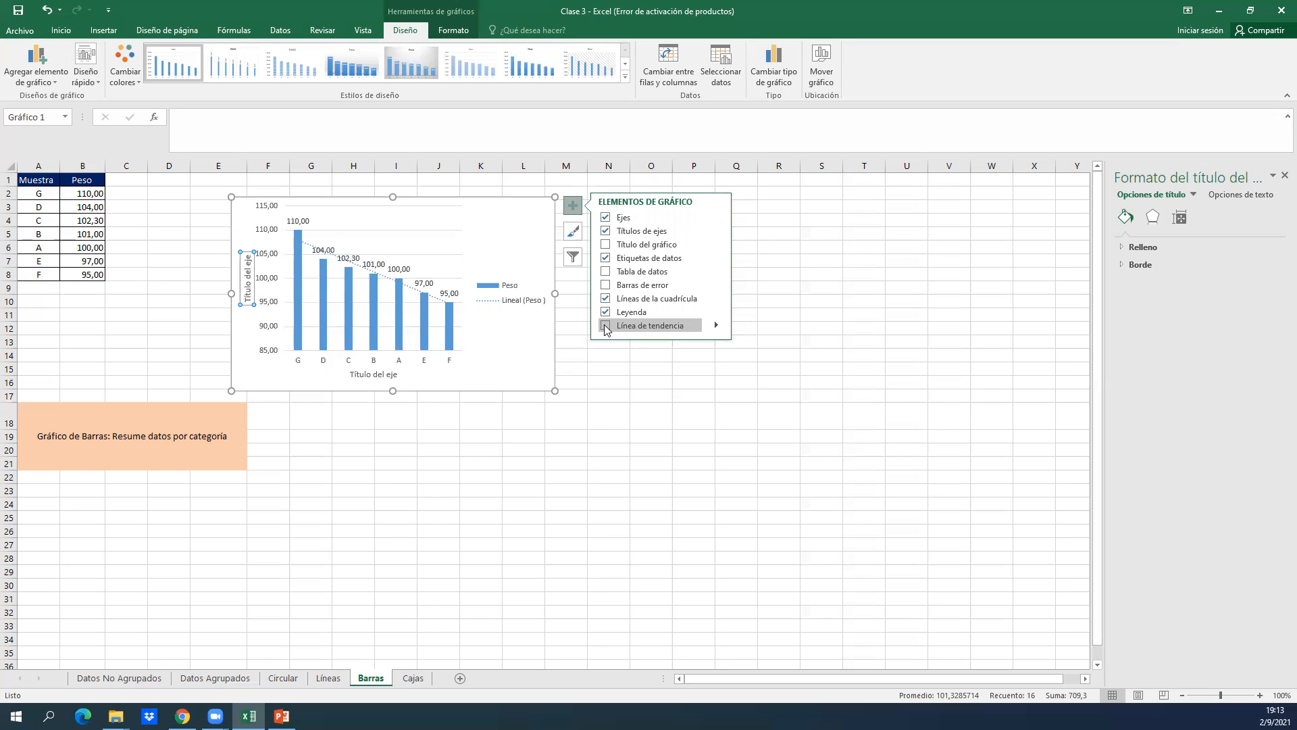
pyautogui.click(606, 326)
pyautogui.click(535, 352)
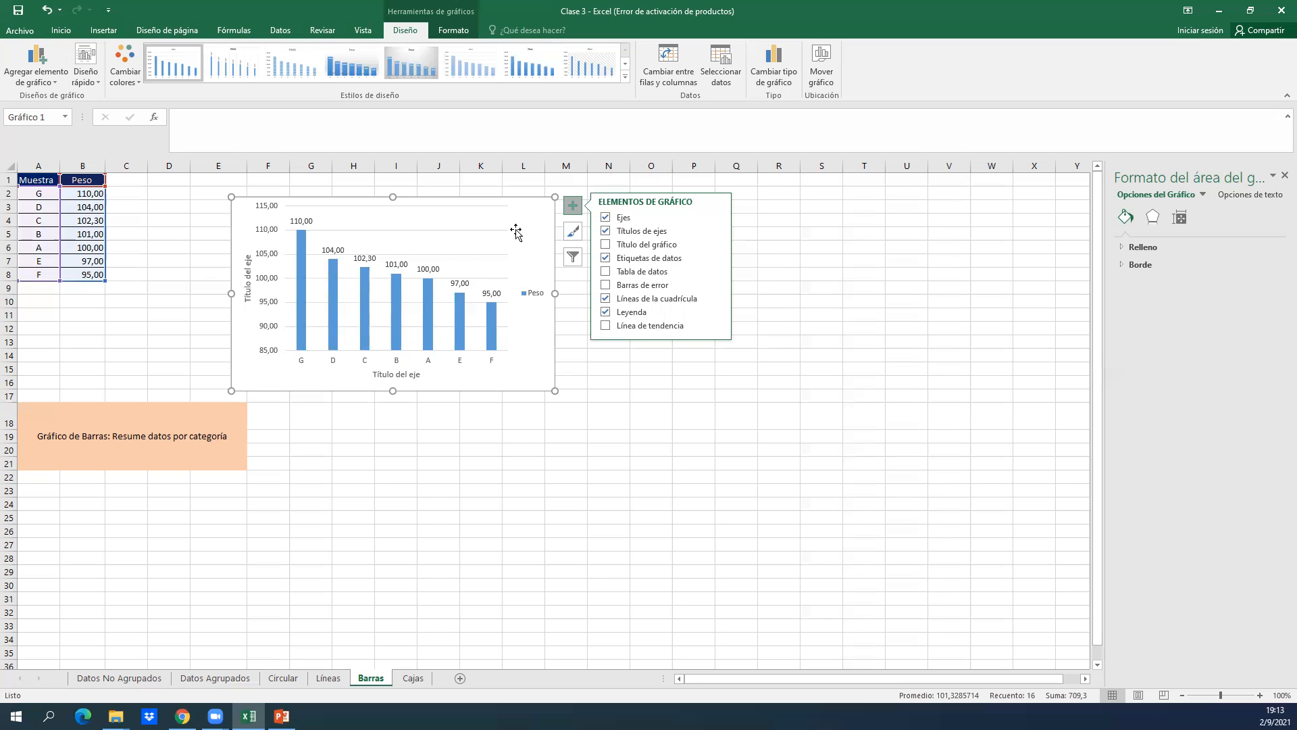
# Change the column chart's horizontal axis title to "Muestra".
pyautogui.click(393, 374)
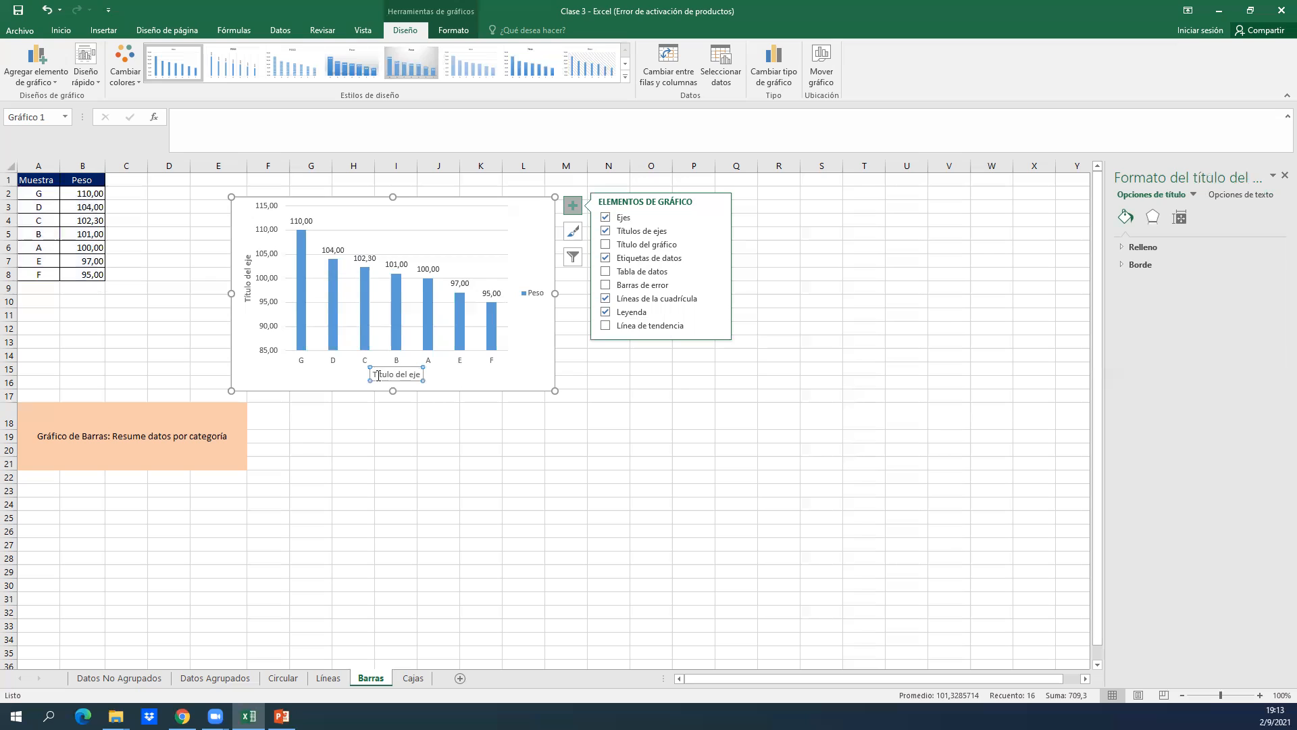
pyautogui.moveTo(377, 376); pyautogui.dragTo(422, 376)
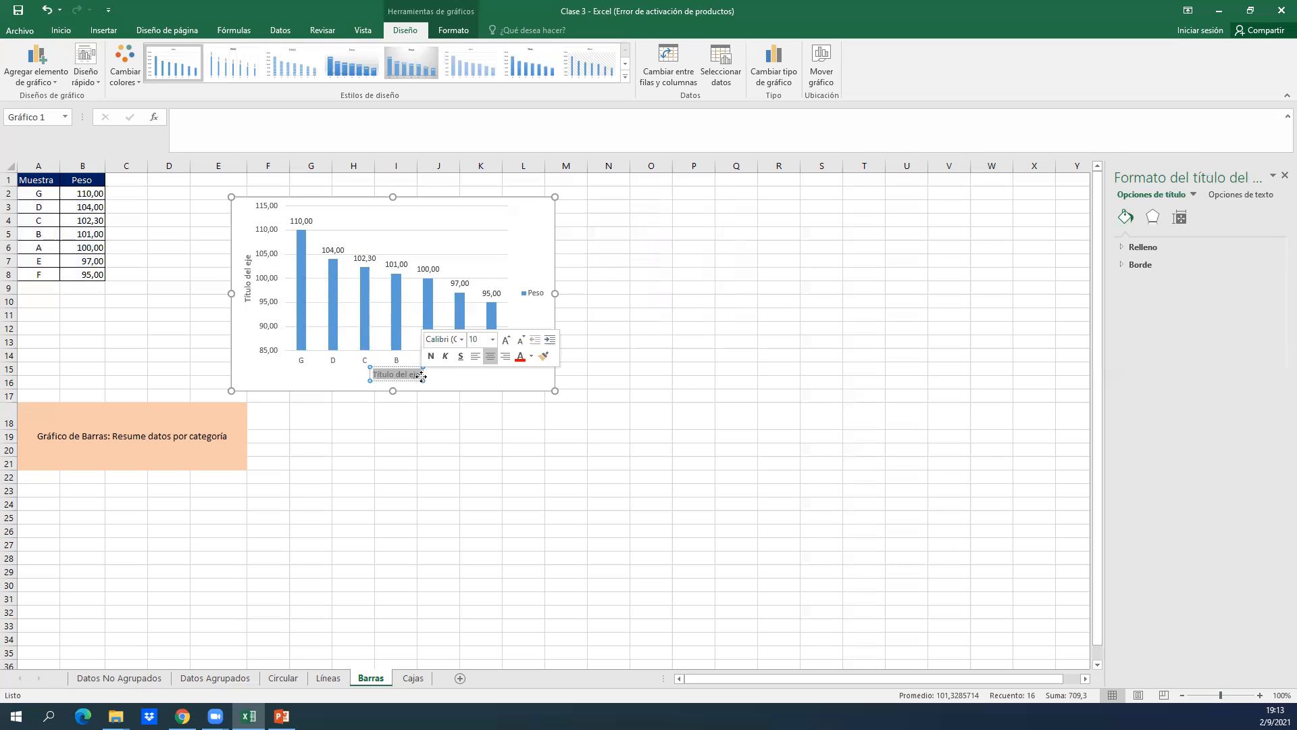
pyautogui.write('Muestra')
# Change the column chart's vertical axis title to "Peso (kg)" and deselect the chart.
pyautogui.click(250, 273)
pyautogui.moveTo(249, 256); pyautogui.dragTo(247, 301)
pyautogui.write('Peso')
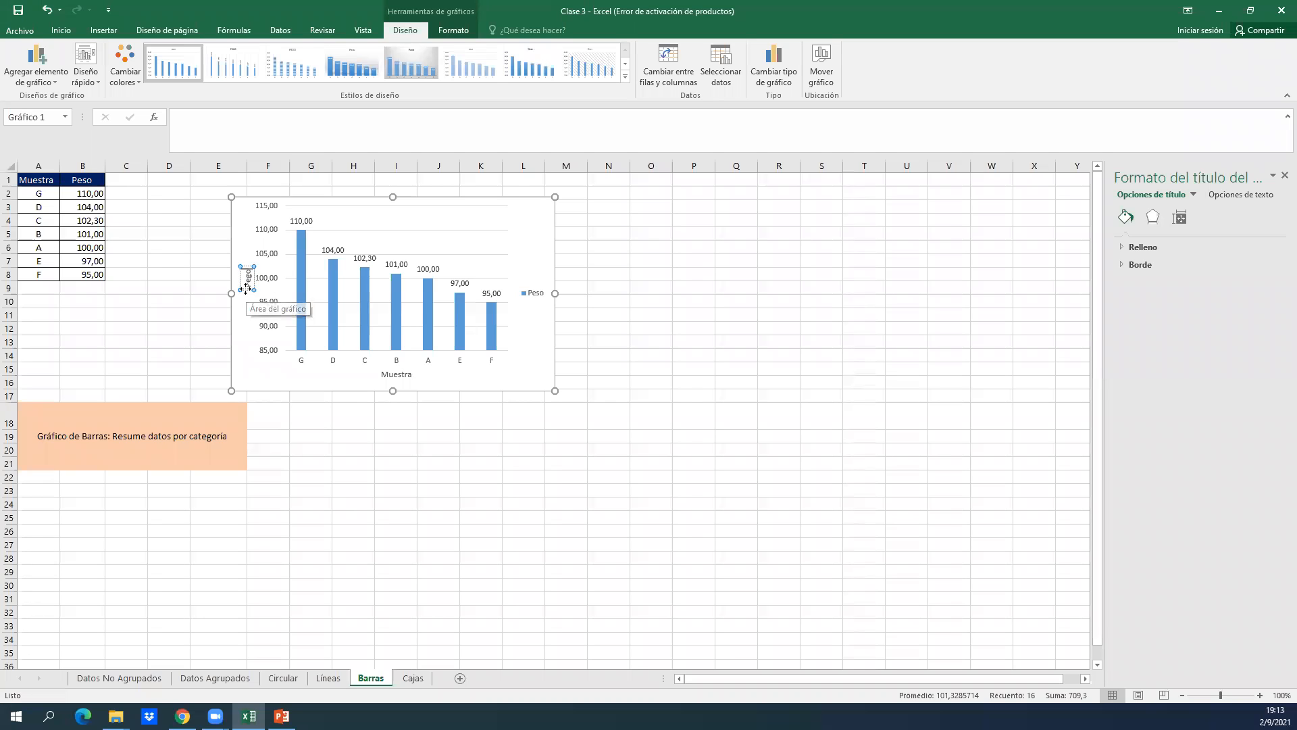
pyautogui.click(246, 288)
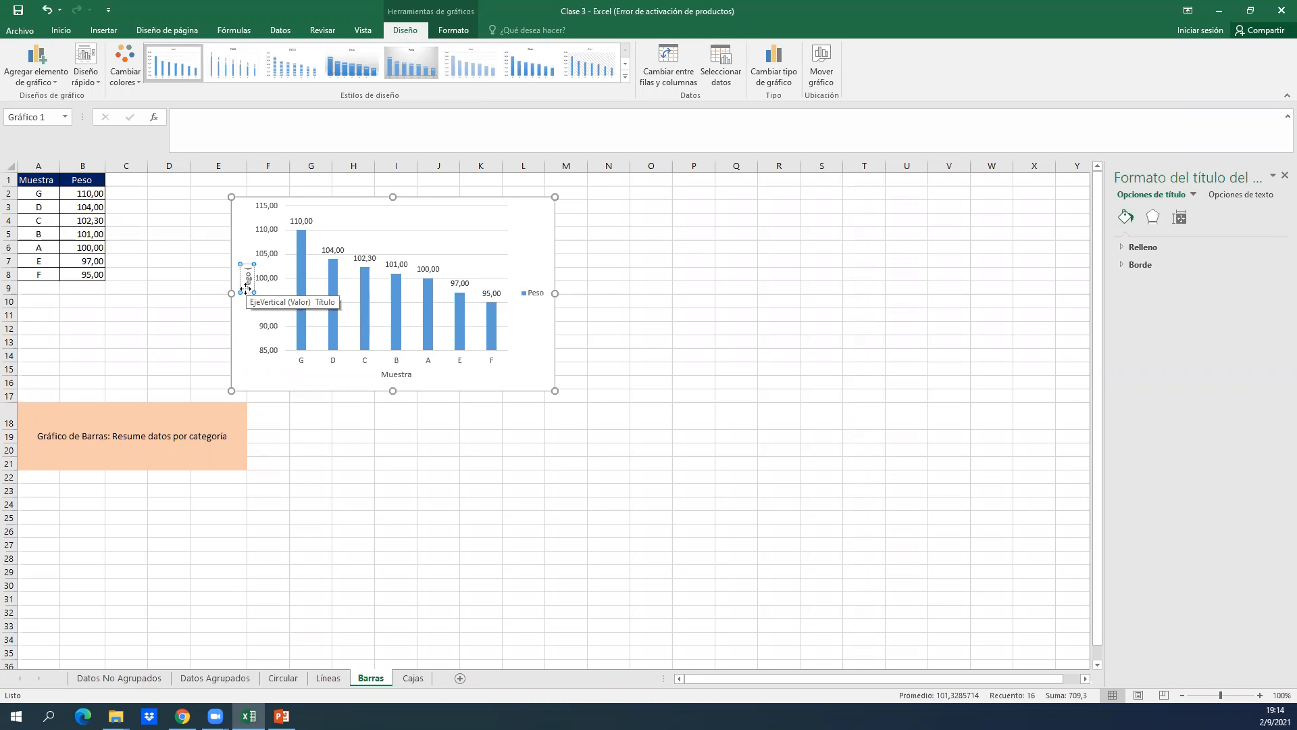
pyautogui.write('(kg)')
pyautogui.click(577, 366)
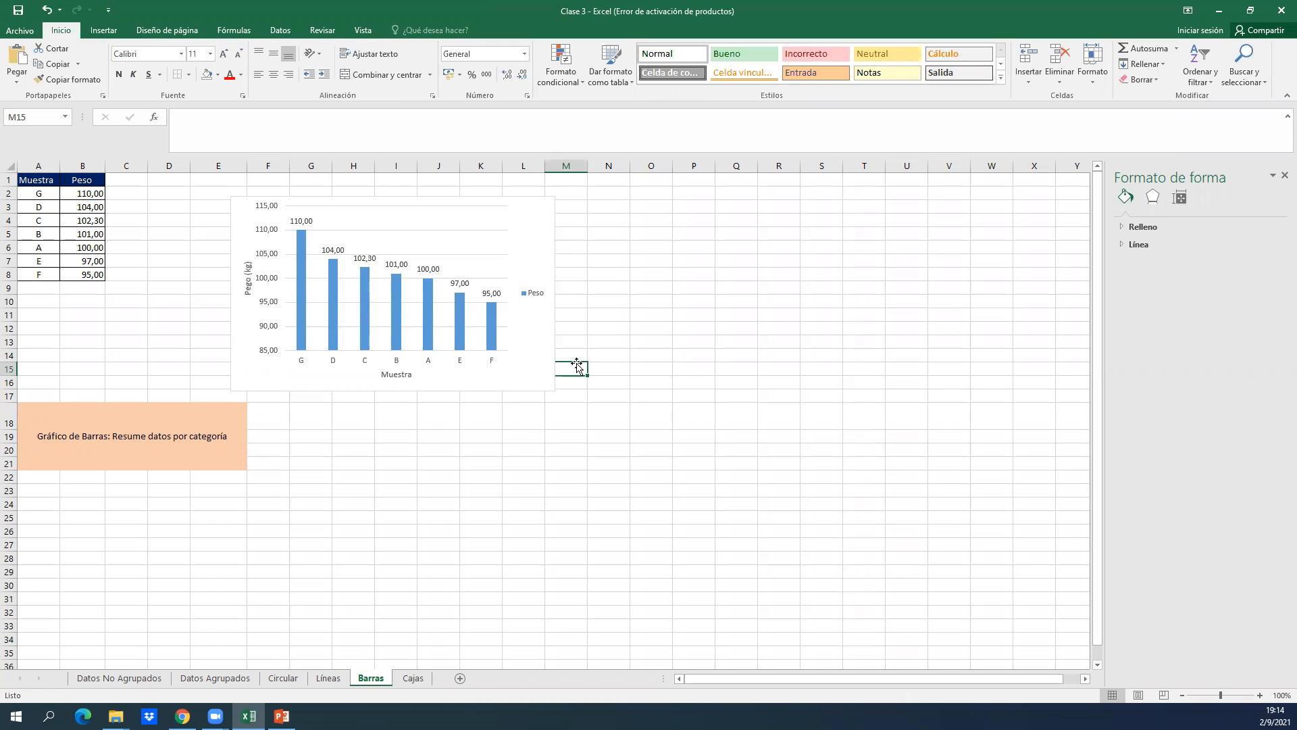
# Insert a Pareto chart from the Muestra and Peso data in A1:B8 on the Barras sheet.
pyautogui.click(197, 216)
pyautogui.press('Left')
pyautogui.press('Left')
pyautogui.press('Left')
pyautogui.press('Left')
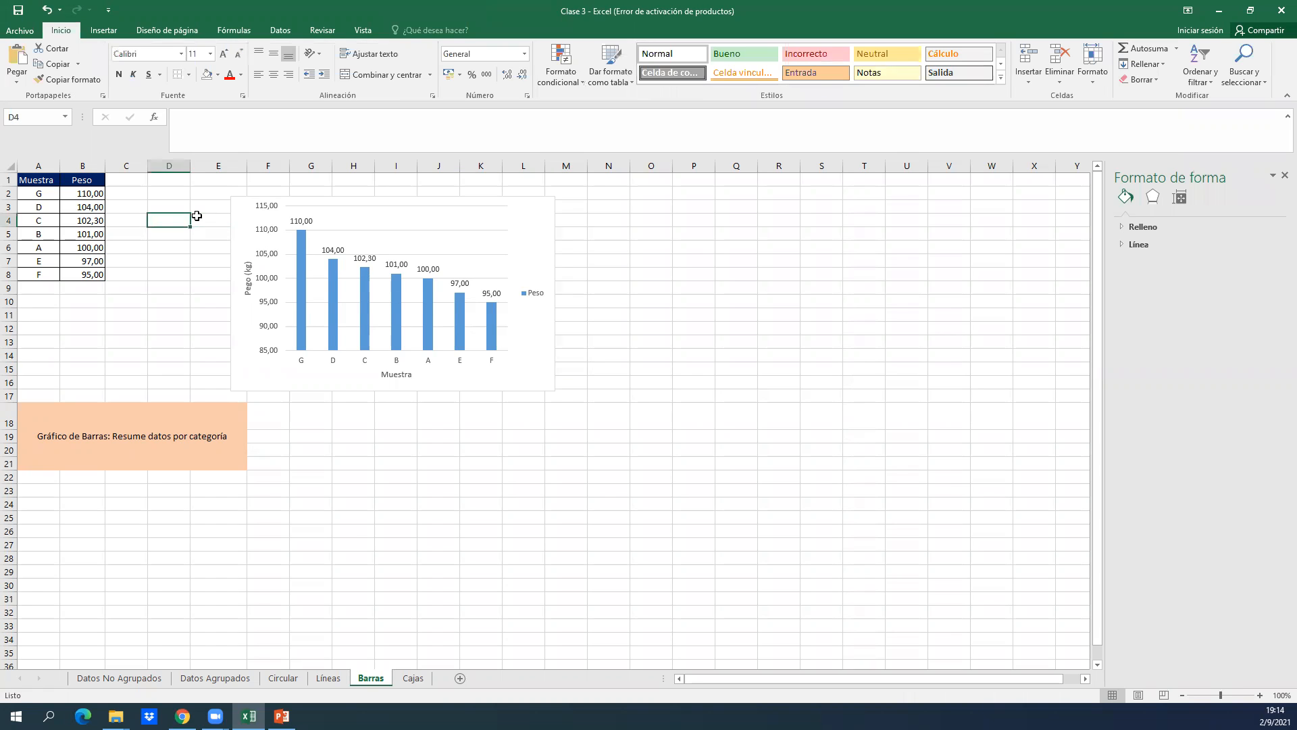
pyautogui.press('Up')
pyautogui.press('Up')
pyautogui.press('Up')
pyautogui.hotkey('ctrl', 'shift', 'Right')
pyautogui.hotkey('ctrl', 'shift', 'Down')
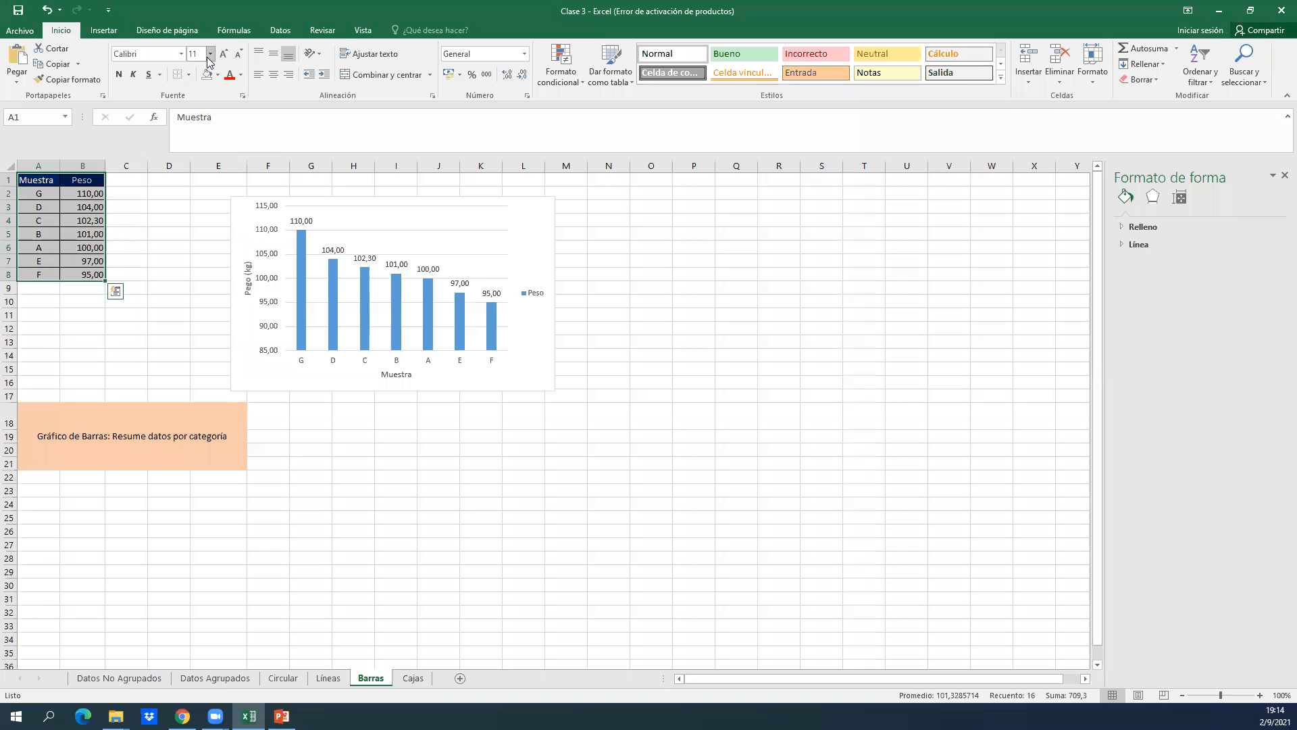
pyautogui.doubleClick(1063, 8)
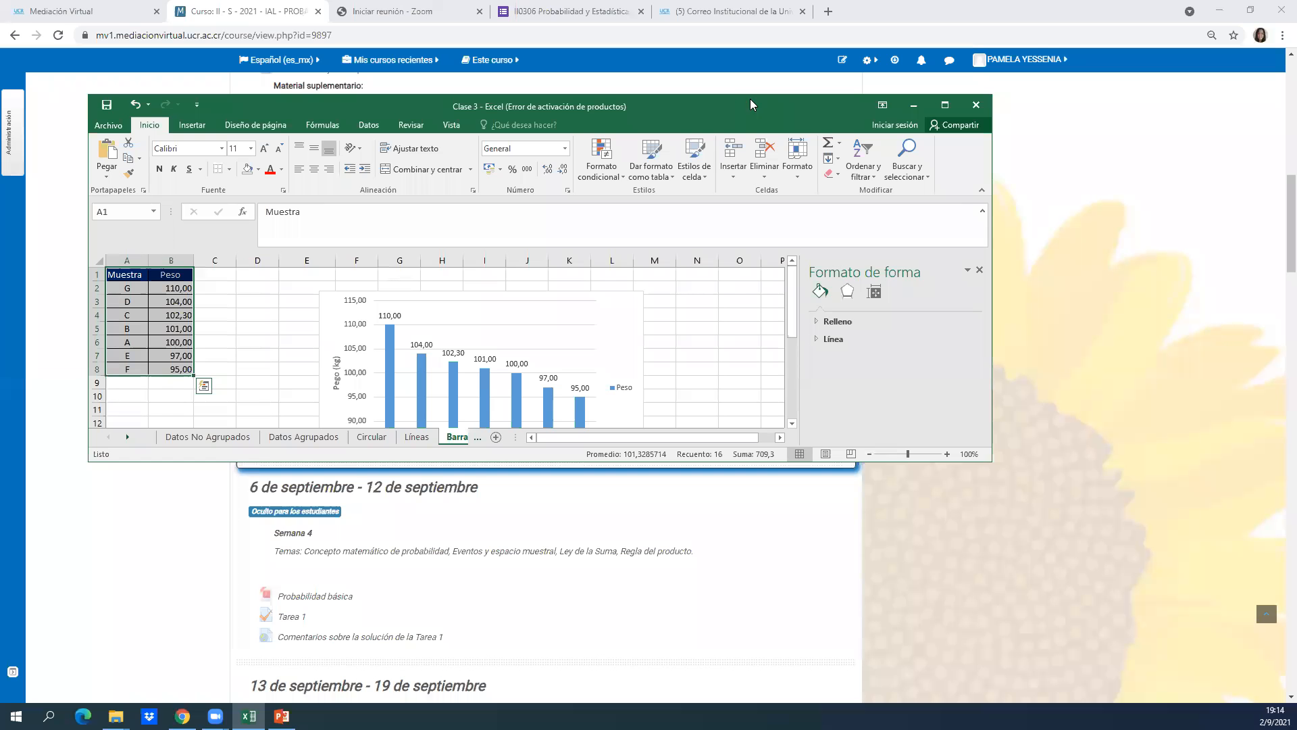
pyautogui.click(193, 126)
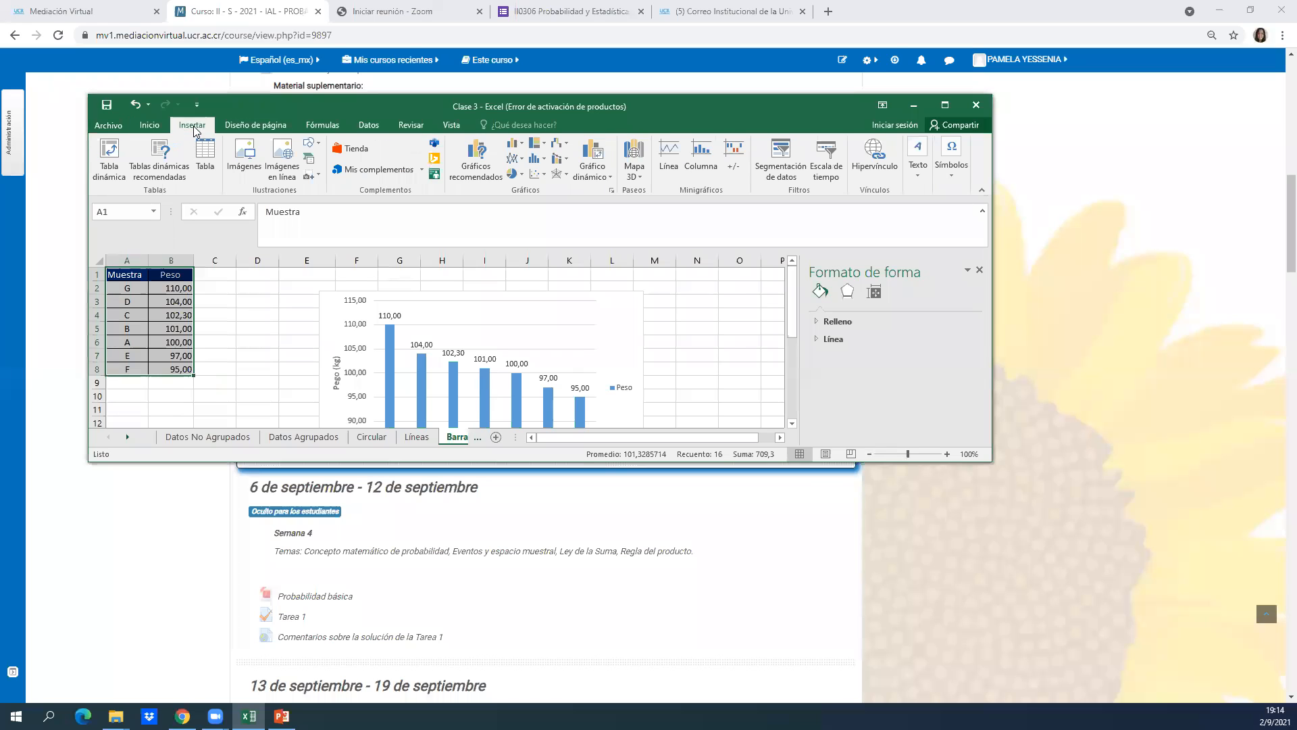
pyautogui.click(536, 175)
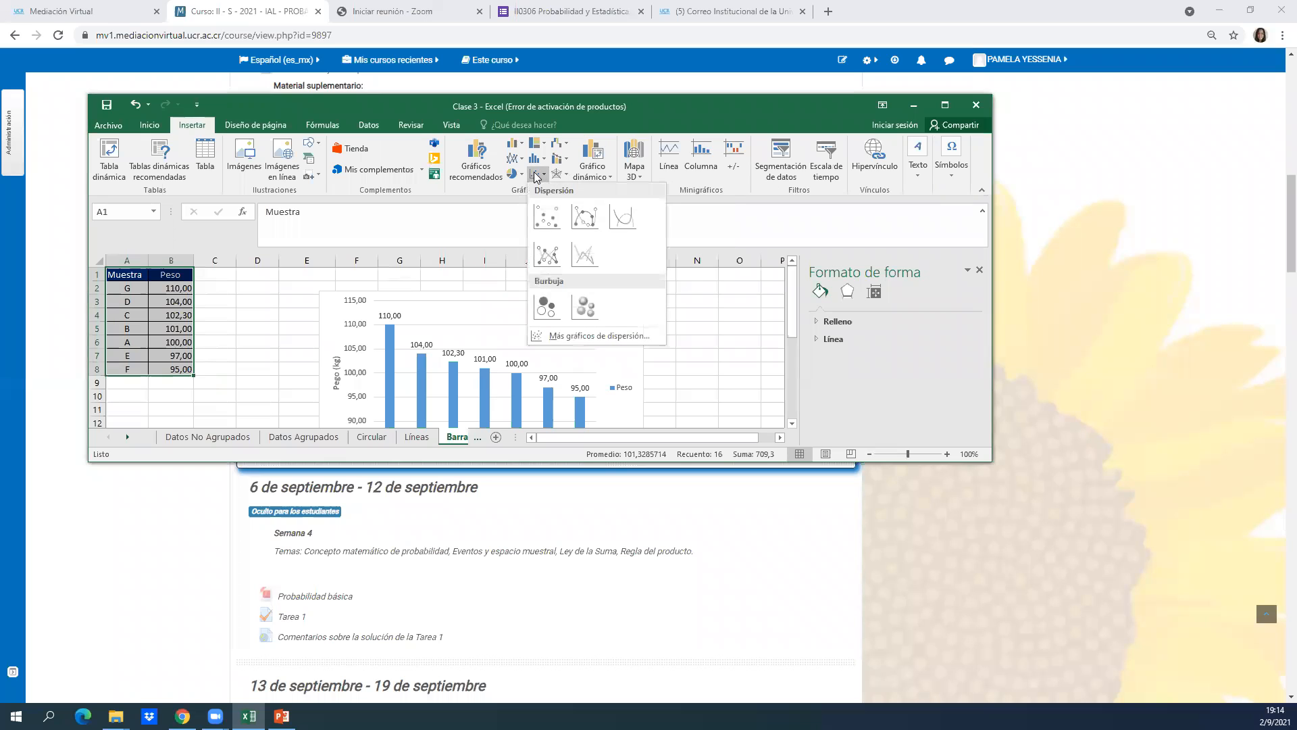
pyautogui.click(539, 160)
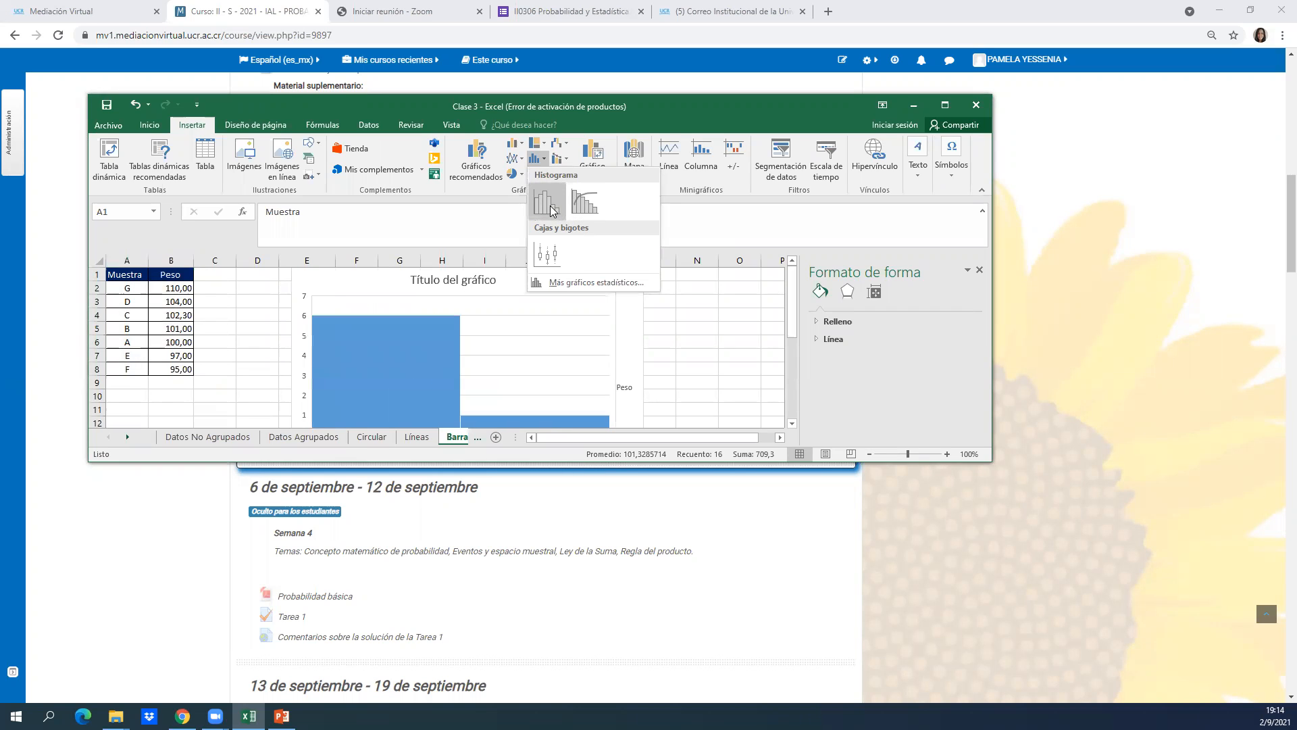
pyautogui.click(585, 211)
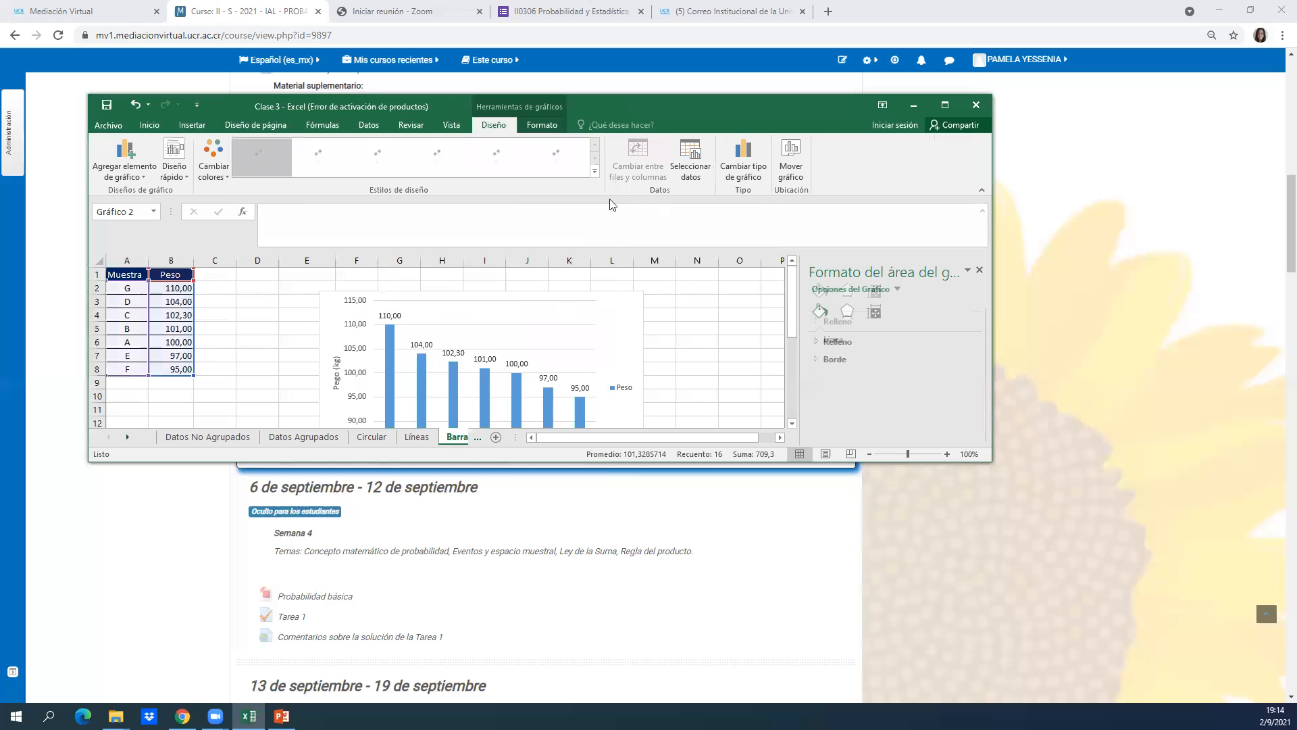
# Maximize the workbook window, place the Pareto chart beside the column chart starting at about column O, and display its available chart elements.
pyautogui.click(944, 106)
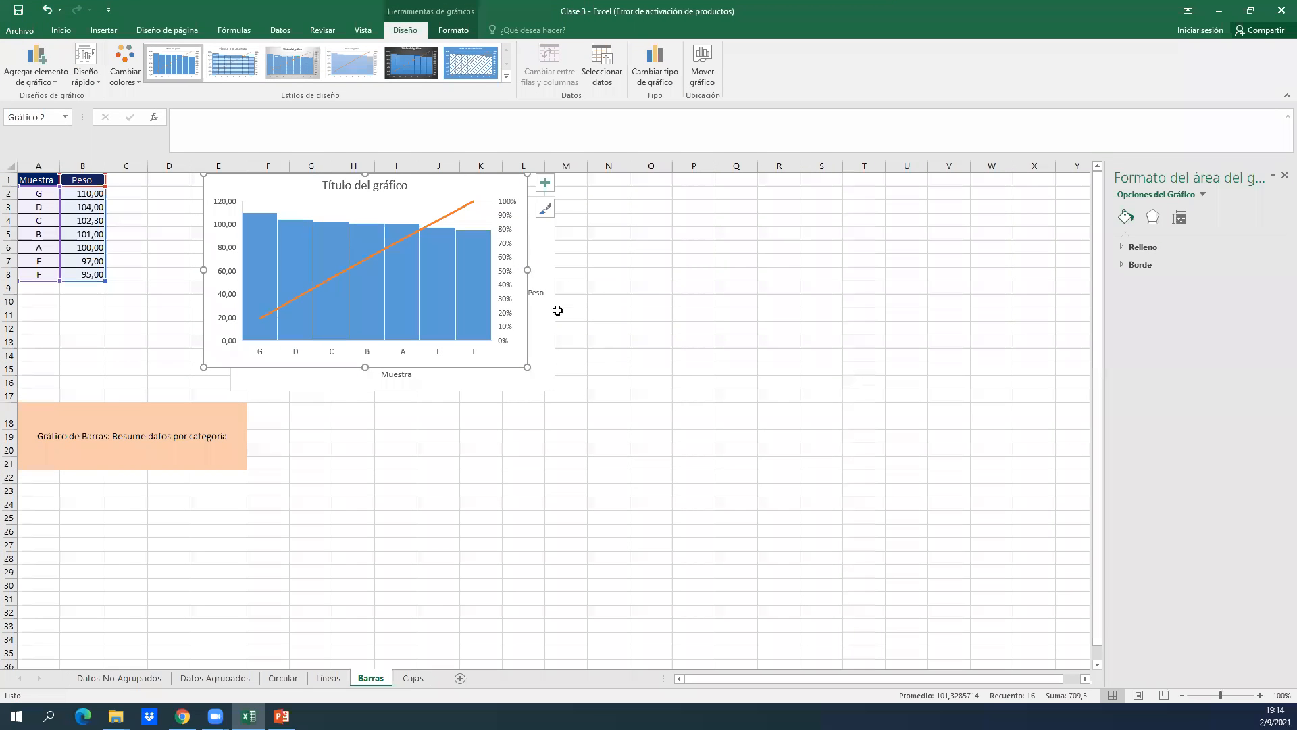
pyautogui.moveTo(481, 186); pyautogui.dragTo(925, 216)
pyautogui.click(989, 213)
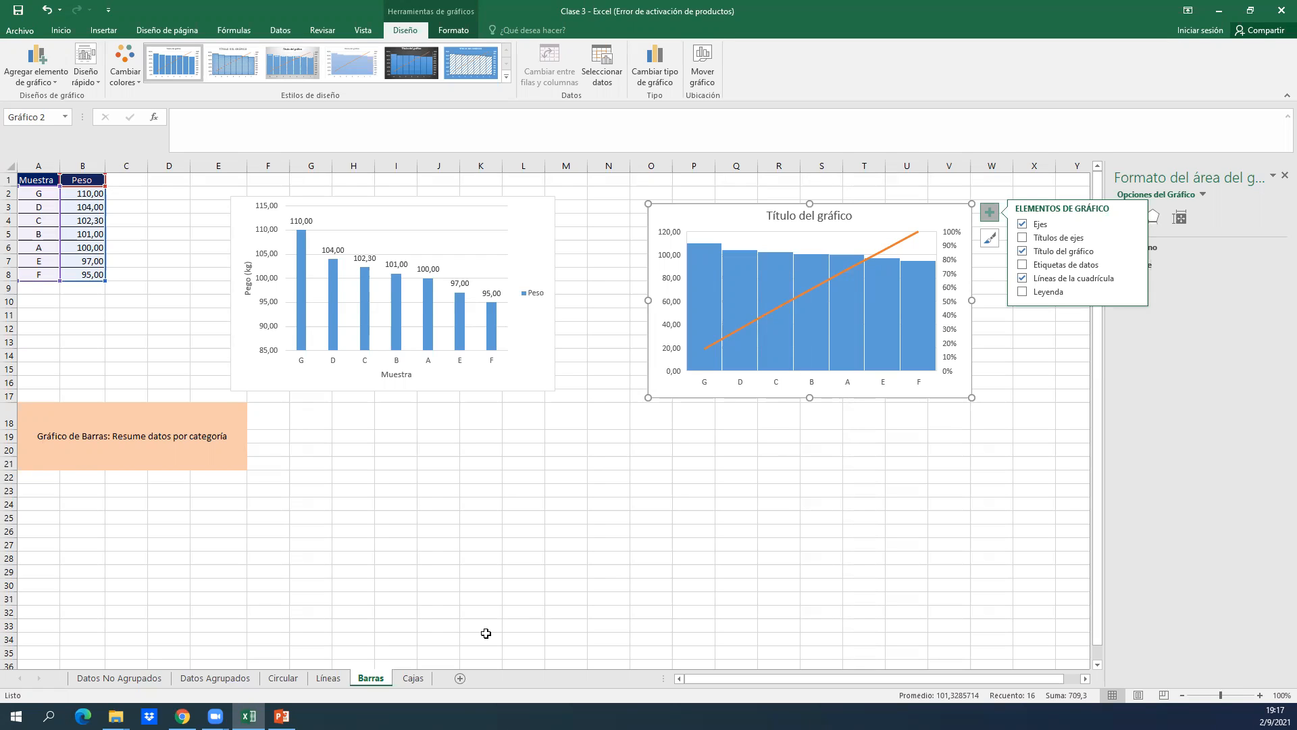
# Open the Cajas sheet and examine the Serie 1 and Serie 2 data and the box plot reference diagrams.
pyautogui.click(416, 681)
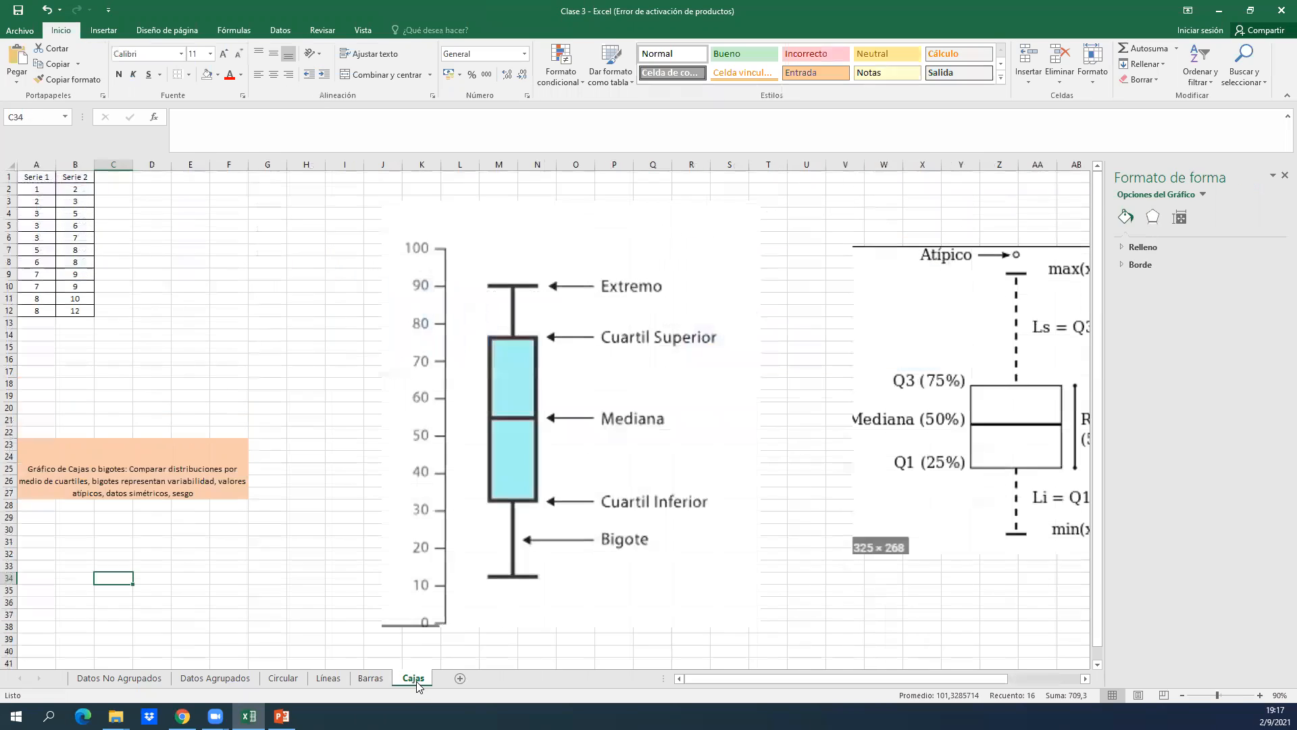
pyautogui.click(338, 359)
pyautogui.press('Left')
pyautogui.press('Left')
pyautogui.press('Left')
pyautogui.press('Left')
pyautogui.press('Left')
pyautogui.press('Left')
pyautogui.press('Up')
pyautogui.press('Up')
pyautogui.press('Up')
pyautogui.press('Up')
pyautogui.press('Up')
pyautogui.press('Up')
pyautogui.press('Up')
pyautogui.press('Up')
pyautogui.press('Up')
pyautogui.press('Up')
pyautogui.press('Up')
pyautogui.press('Up')
pyautogui.press('Up')
pyautogui.press('Up')
pyautogui.press('Up')
pyautogui.press('Right')
pyautogui.press('Right')
pyautogui.press('Right')
pyautogui.press('Right')
pyautogui.press('Right')
pyautogui.press('Right')
pyautogui.press('Right')
pyautogui.press('Right')
pyautogui.press('Right')
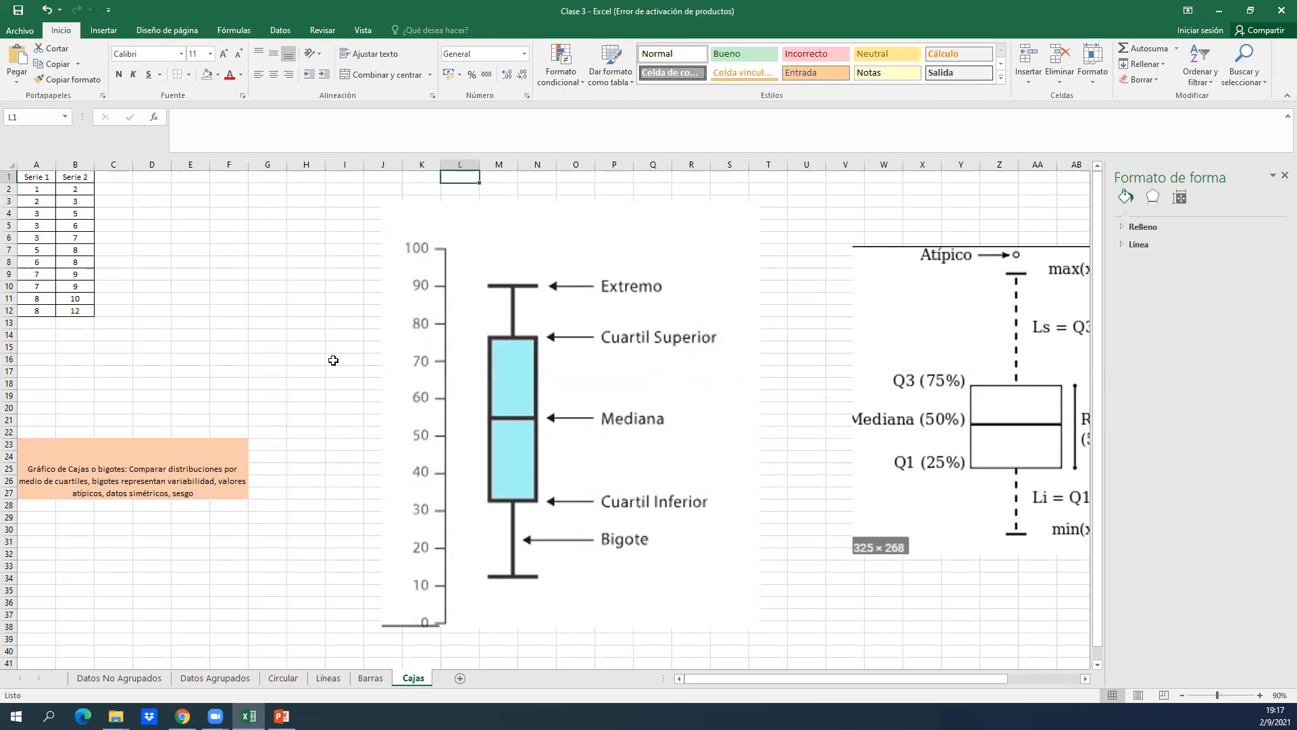
pyautogui.press('Right')
pyautogui.press('Right')
pyautogui.press('Right')
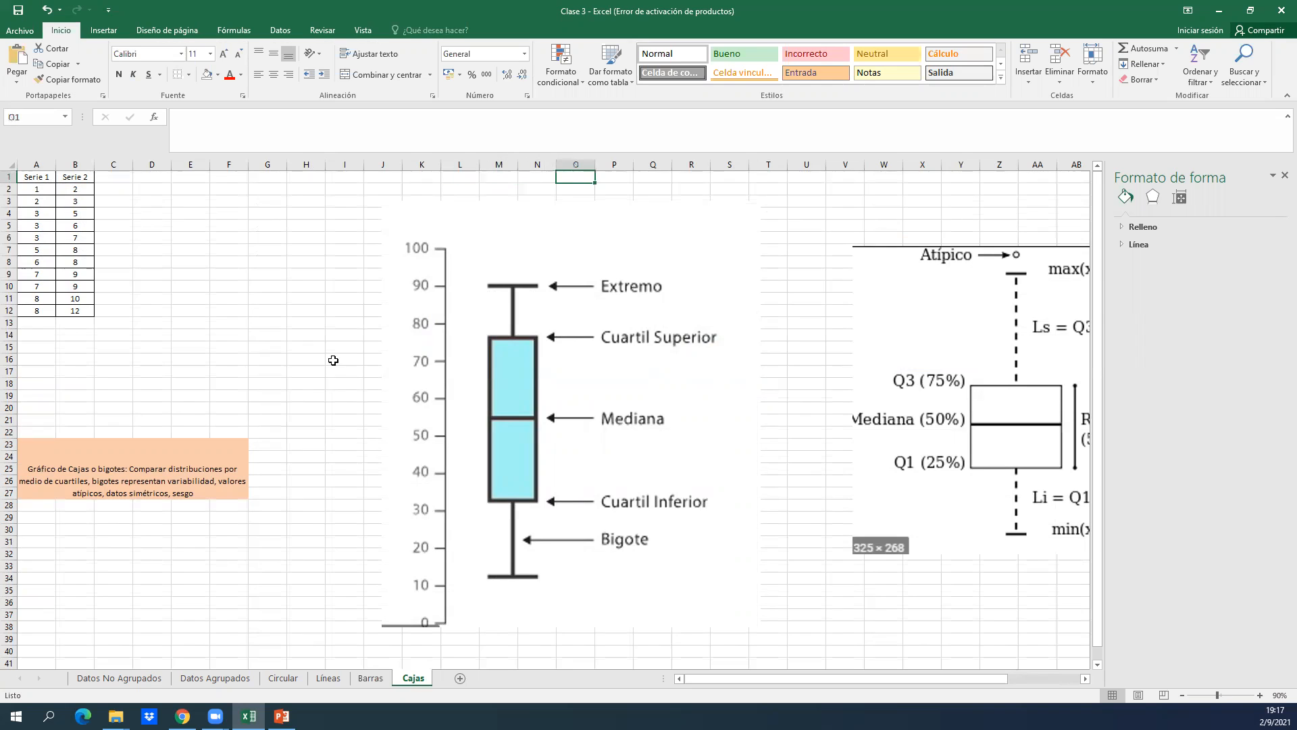
# Enlarge the labelled box plot picture slightly so it reaches about column T and row 39.
pyautogui.click(439, 362)
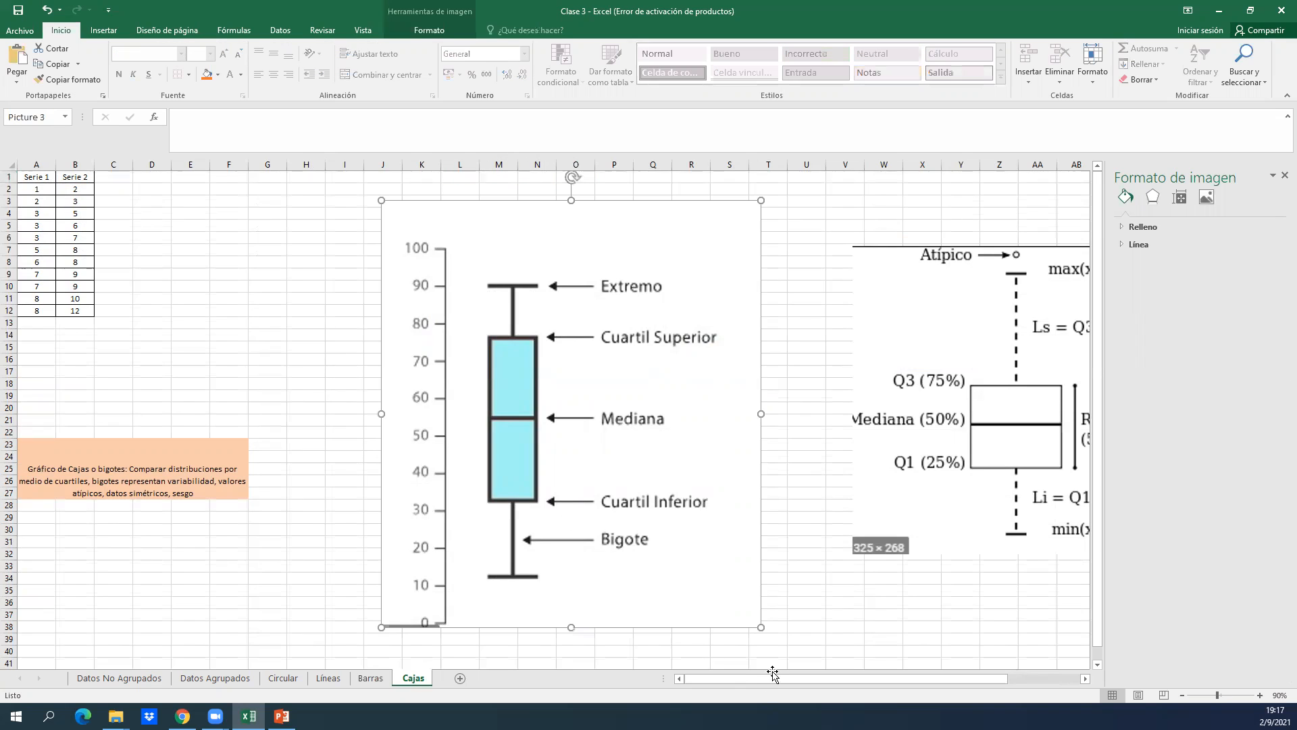
pyautogui.moveTo(764, 631); pyautogui.dragTo(777, 644)
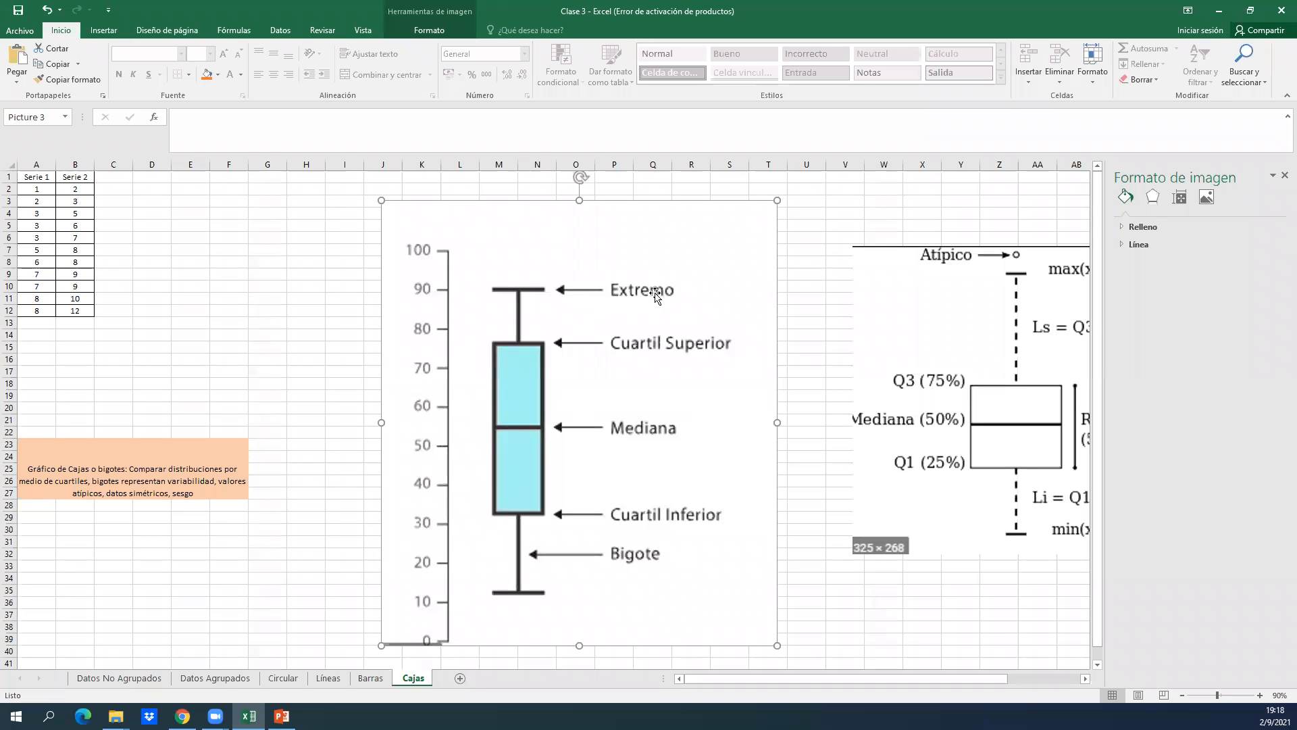
# Examine the second box plot reference diagram with its quartile, RIC and limit formulas on the Cajas sheet.
pyautogui.click(904, 636)
pyautogui.press('Right')
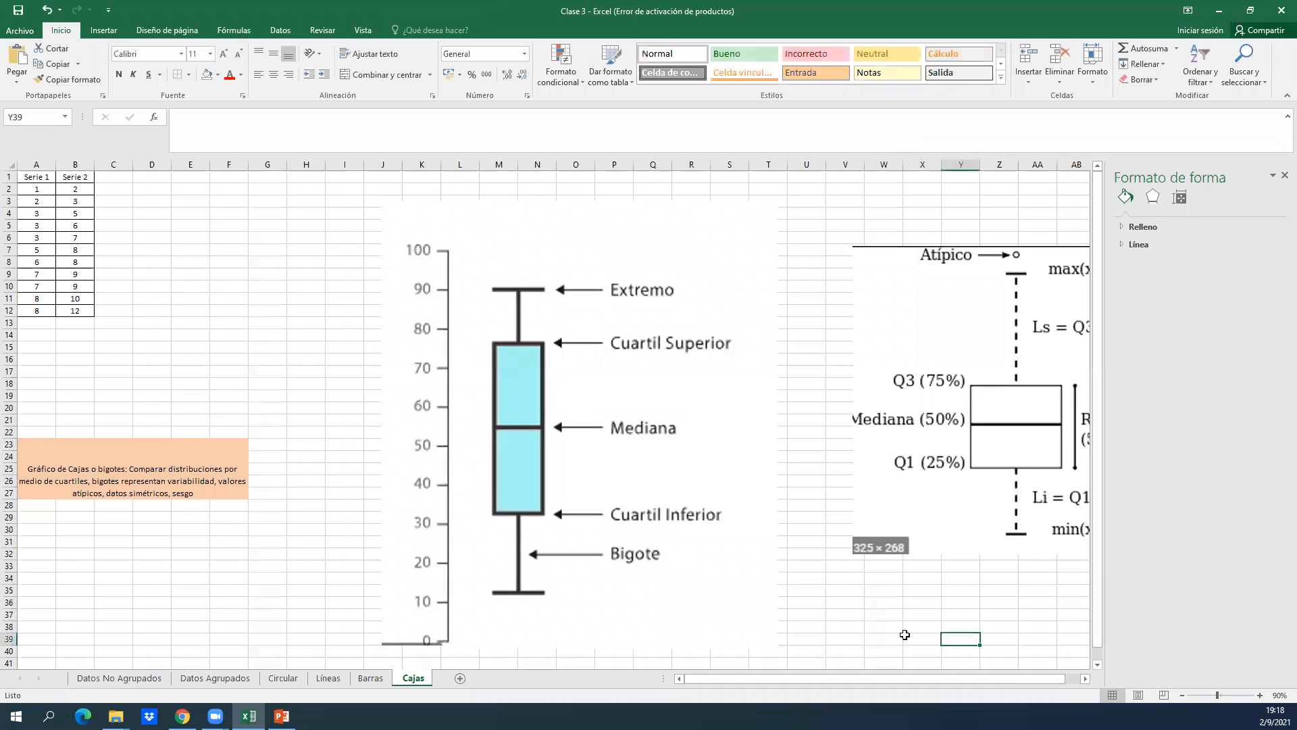
pyautogui.press('Right')
pyautogui.press('Right')
pyautogui.press('Right')
pyautogui.press('Right')
pyautogui.press('Right')
pyautogui.press('Right')
pyautogui.press('Right')
pyautogui.press('Right')
pyautogui.press('Right')
pyautogui.press('Right')
pyautogui.press('Right')
pyautogui.press('Right')
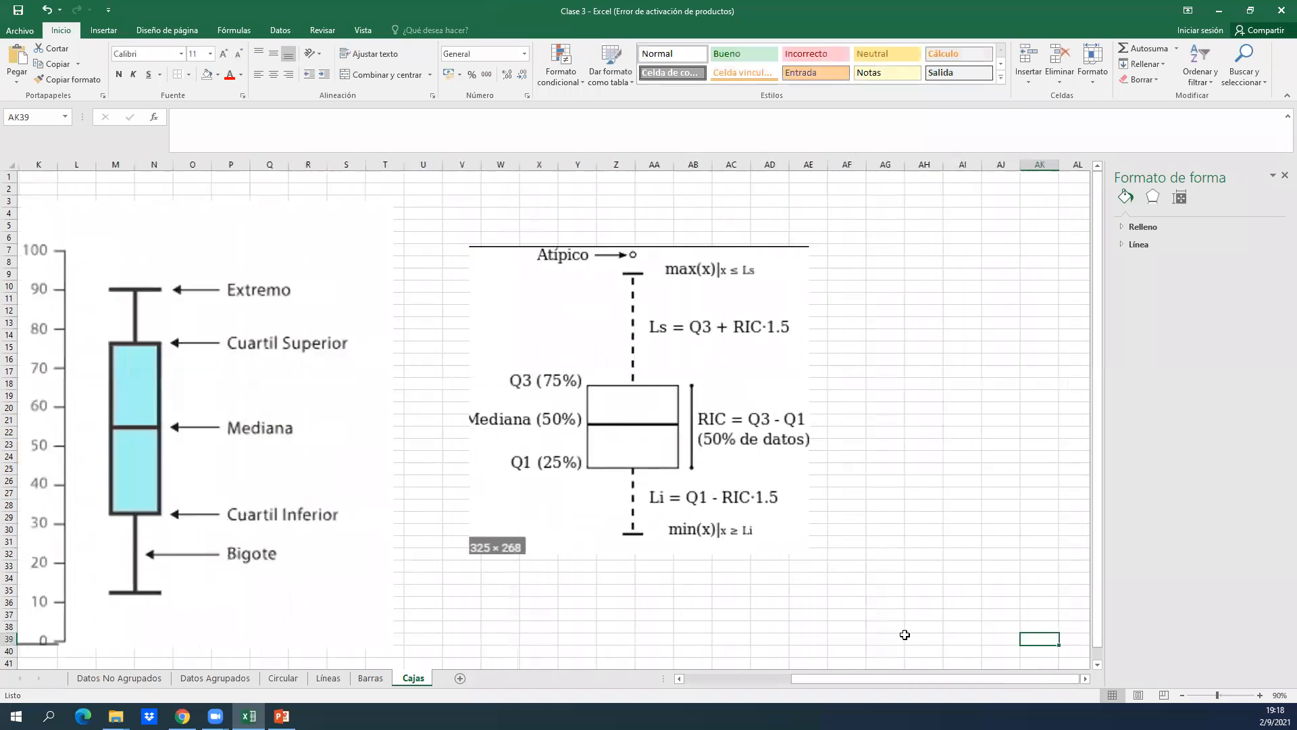
pyautogui.press('Right')
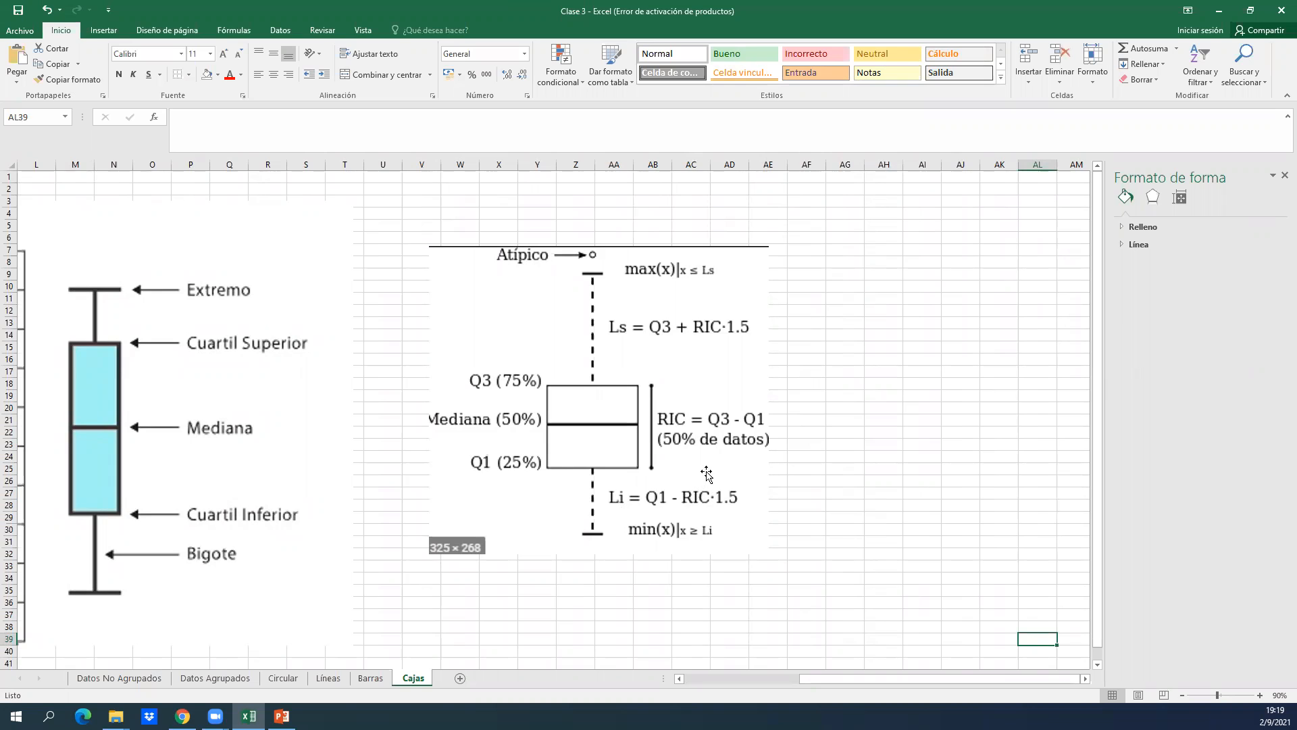
# Review both box plot diagrams and return to the start of the Serie 1 and Serie 2 data at cell A1.
pyautogui.click(821, 519)
pyautogui.press('Left')
pyautogui.press('Left')
pyautogui.press('Left')
pyautogui.press('Left')
pyautogui.press('Left')
pyautogui.press('Left')
pyautogui.press('Left')
pyautogui.press('Left')
pyautogui.press('Left')
pyautogui.press('Left')
pyautogui.press('Left')
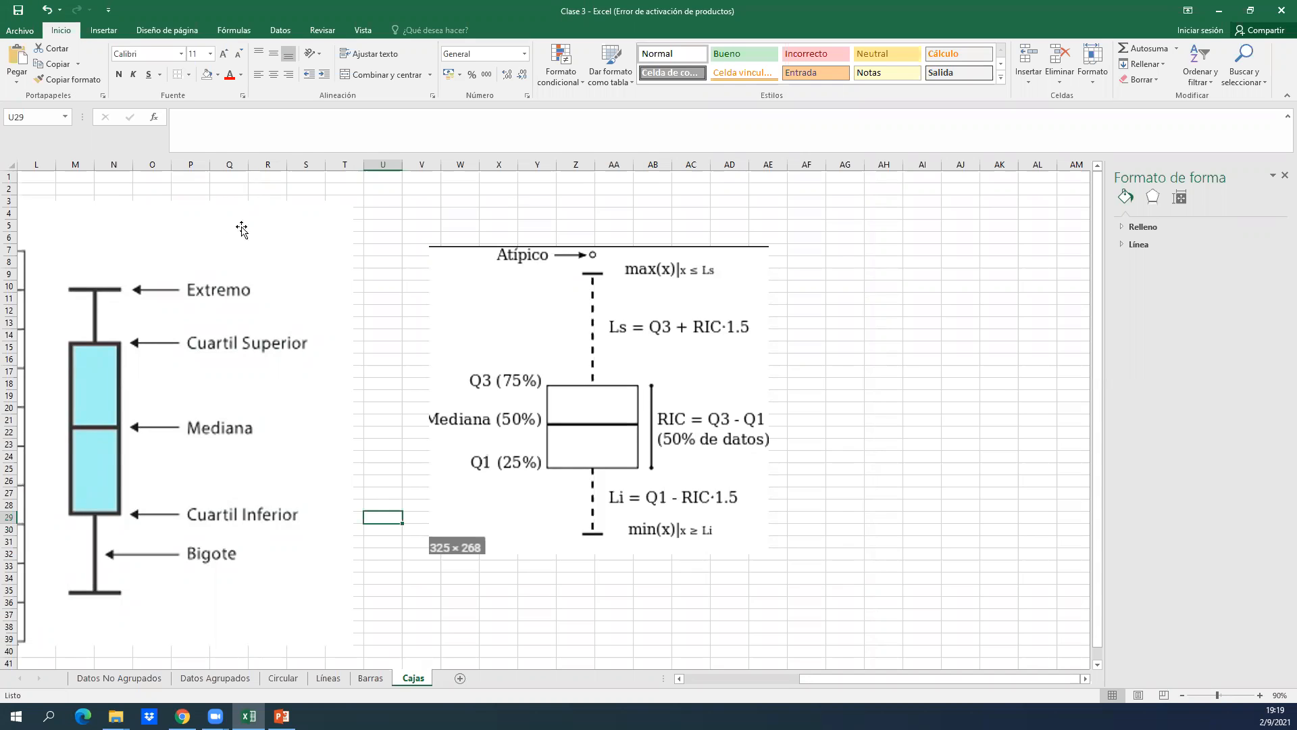
pyautogui.click(494, 186)
pyautogui.press('Left')
pyautogui.press('Left')
pyautogui.press('Left')
pyautogui.press('Left')
pyautogui.press('Left')
pyautogui.press('Left')
pyautogui.press('Left')
pyautogui.press('Left')
pyautogui.press('Left')
pyautogui.press('Left')
pyautogui.press('Left')
pyautogui.press('Left')
pyautogui.press('Left')
pyautogui.press('Left')
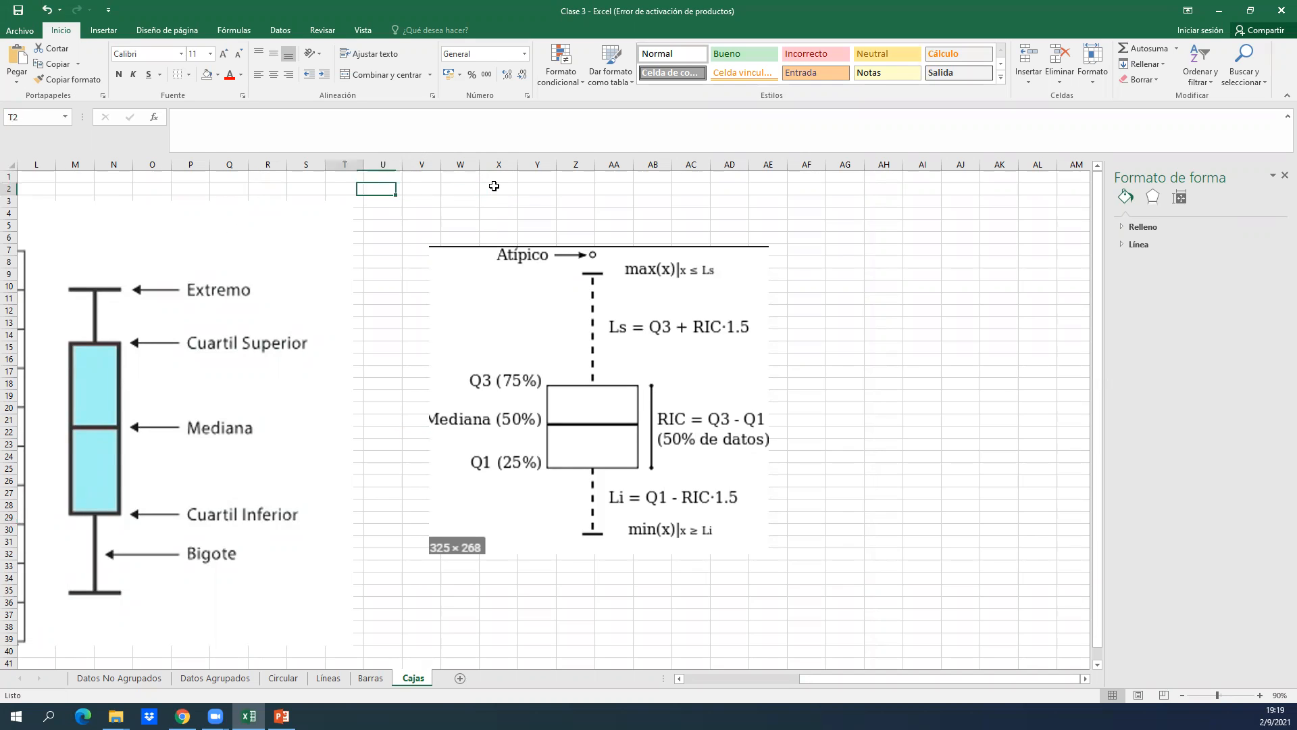
pyautogui.press('Left')
pyautogui.press('Left')
pyautogui.press('Left')
pyautogui.press('Left')
pyautogui.press('Left')
pyautogui.press('Left')
pyautogui.press('Left')
pyautogui.press('Left')
pyautogui.press('Left')
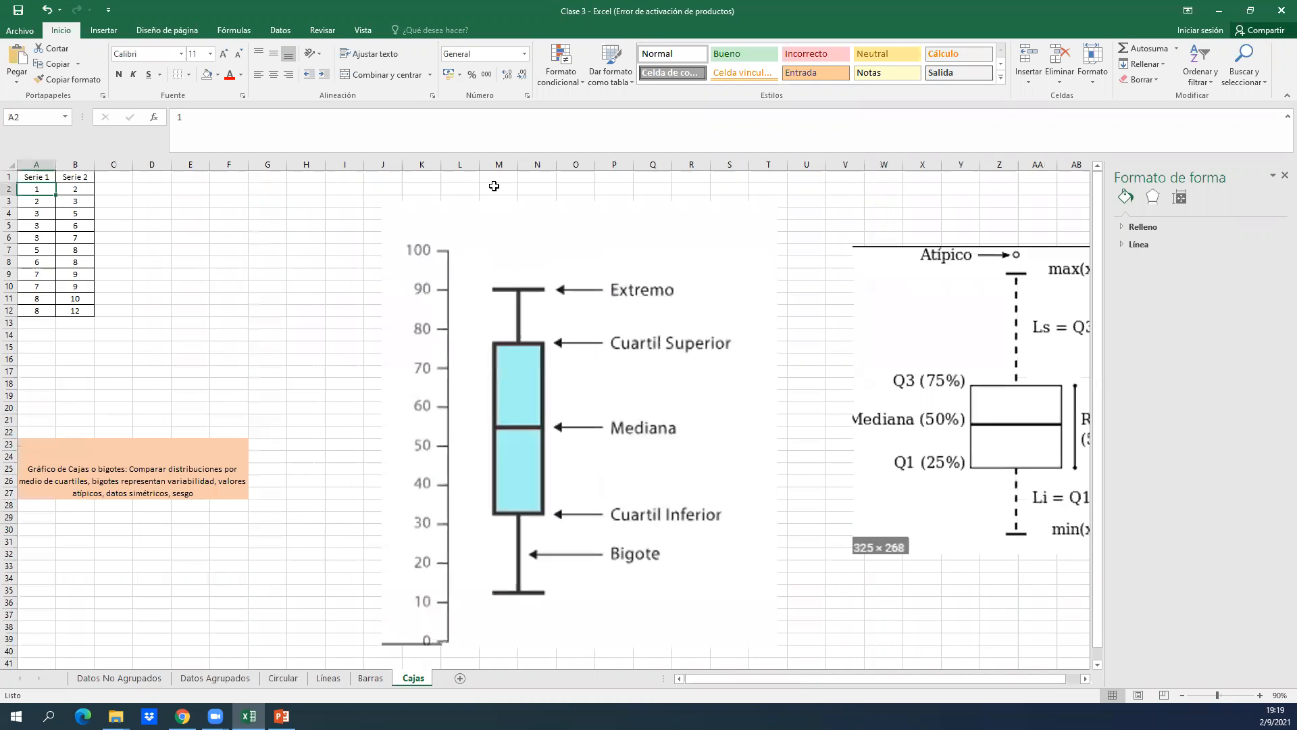
pyautogui.press('Up')
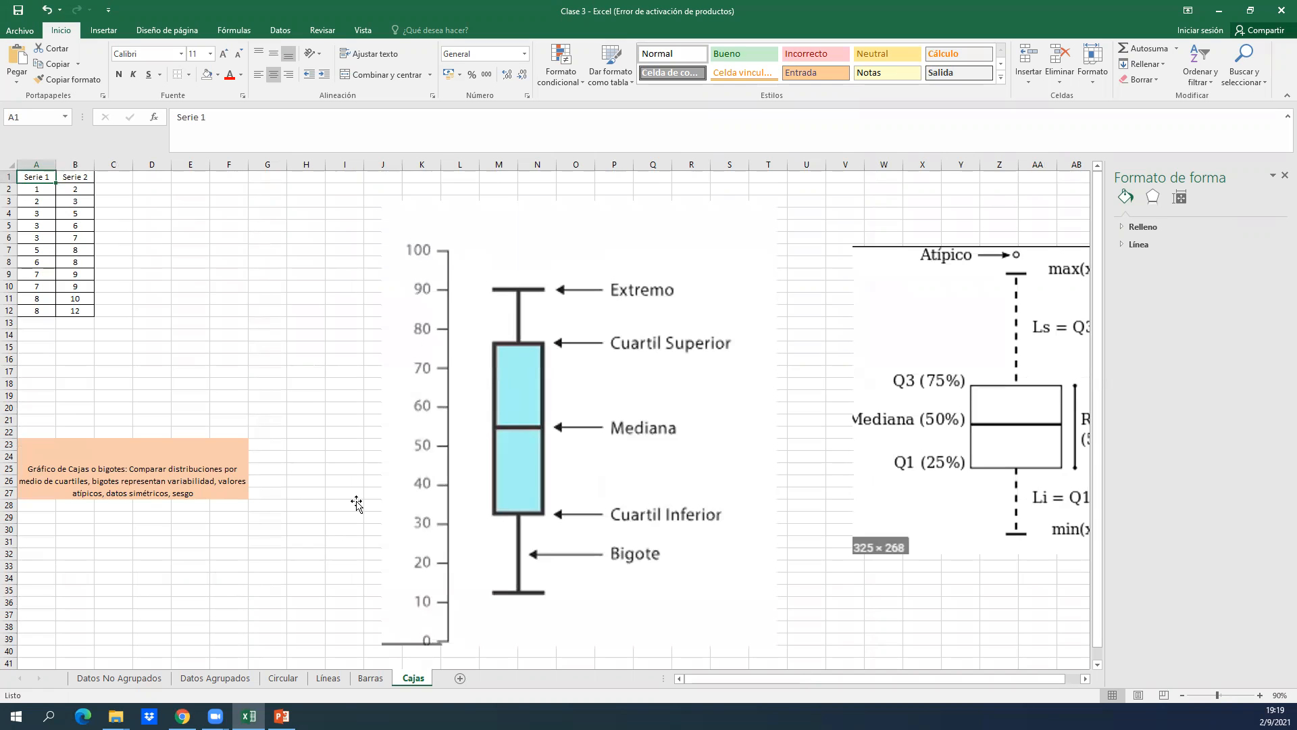
# Insert a box and whisker chart from the Serie 1 and Serie 2 data in A1:B12.
pyautogui.click(87, 519)
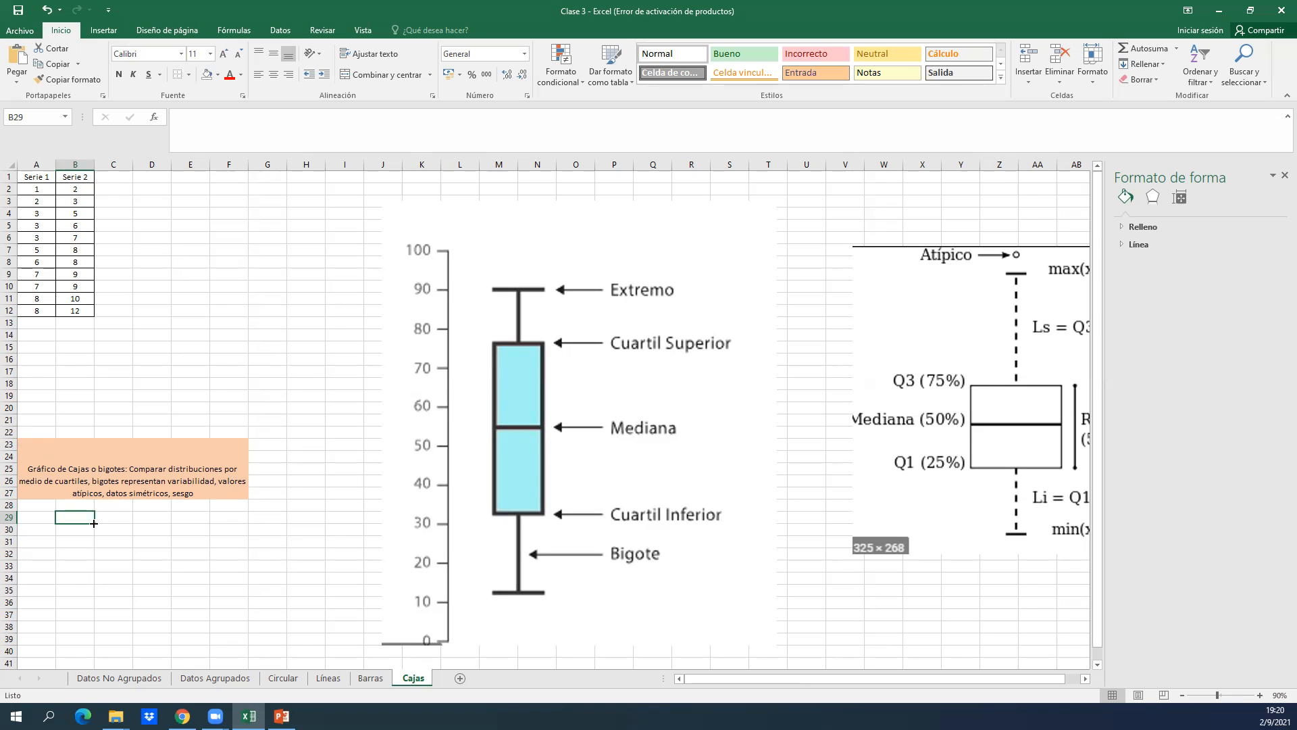
pyautogui.click(60, 226)
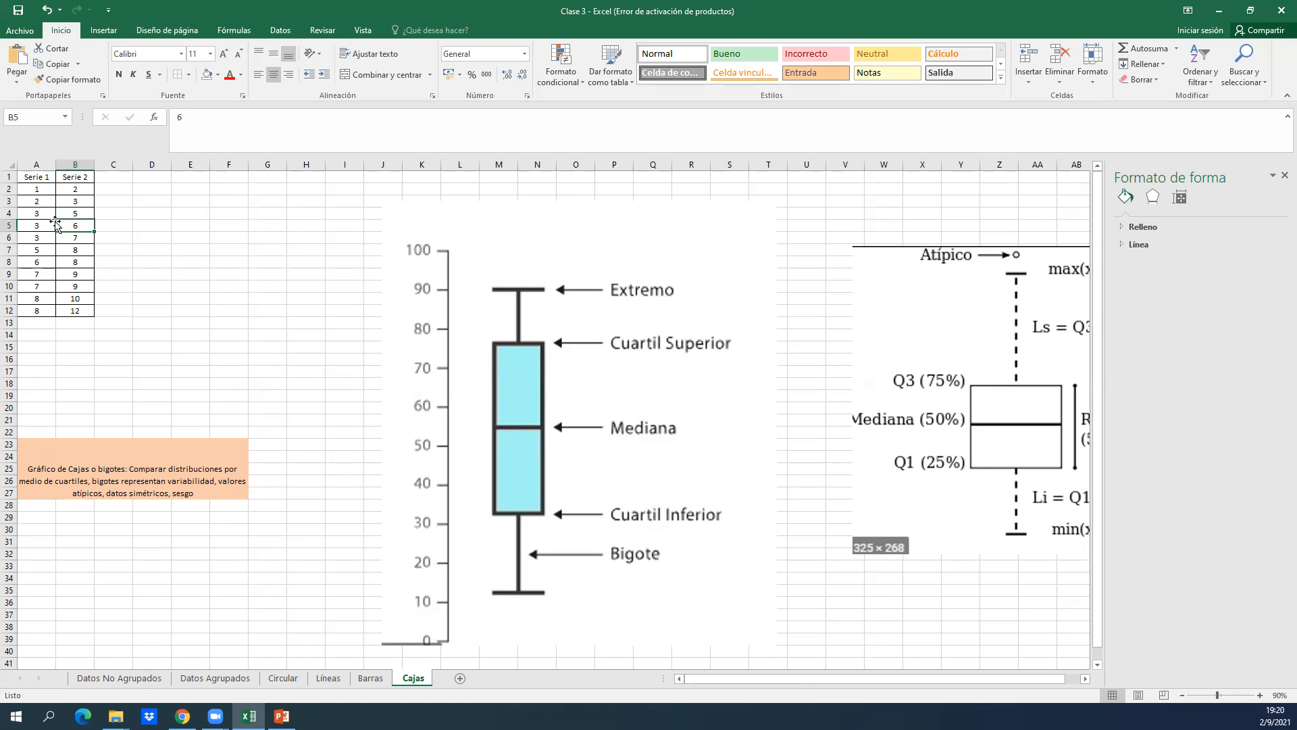
pyautogui.press('Left')
pyautogui.press('Up')
pyautogui.press('Up')
pyautogui.press('Up')
pyautogui.press('Up')
pyautogui.press('Right')
pyautogui.press('Left')
pyautogui.hotkey('shift', 'Right')
pyautogui.hotkey('ctrl', 'shift', 'Down')
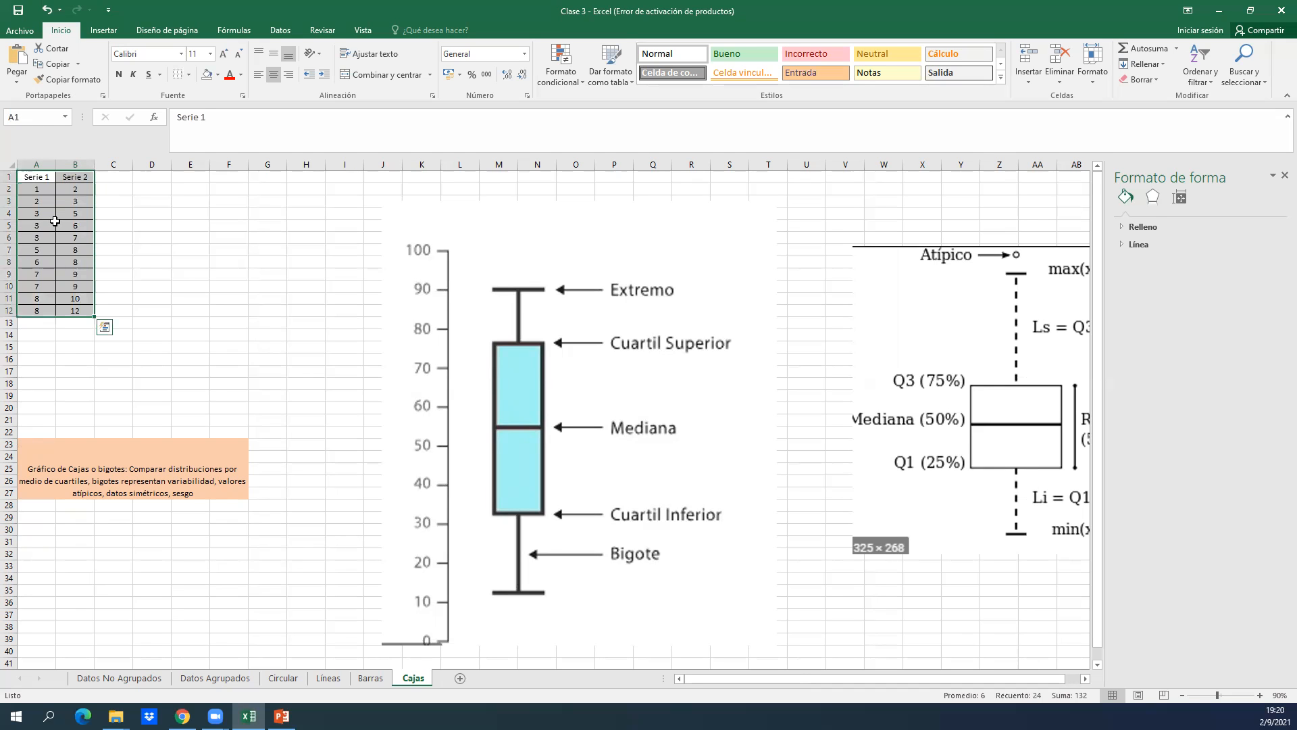
pyautogui.click(104, 34)
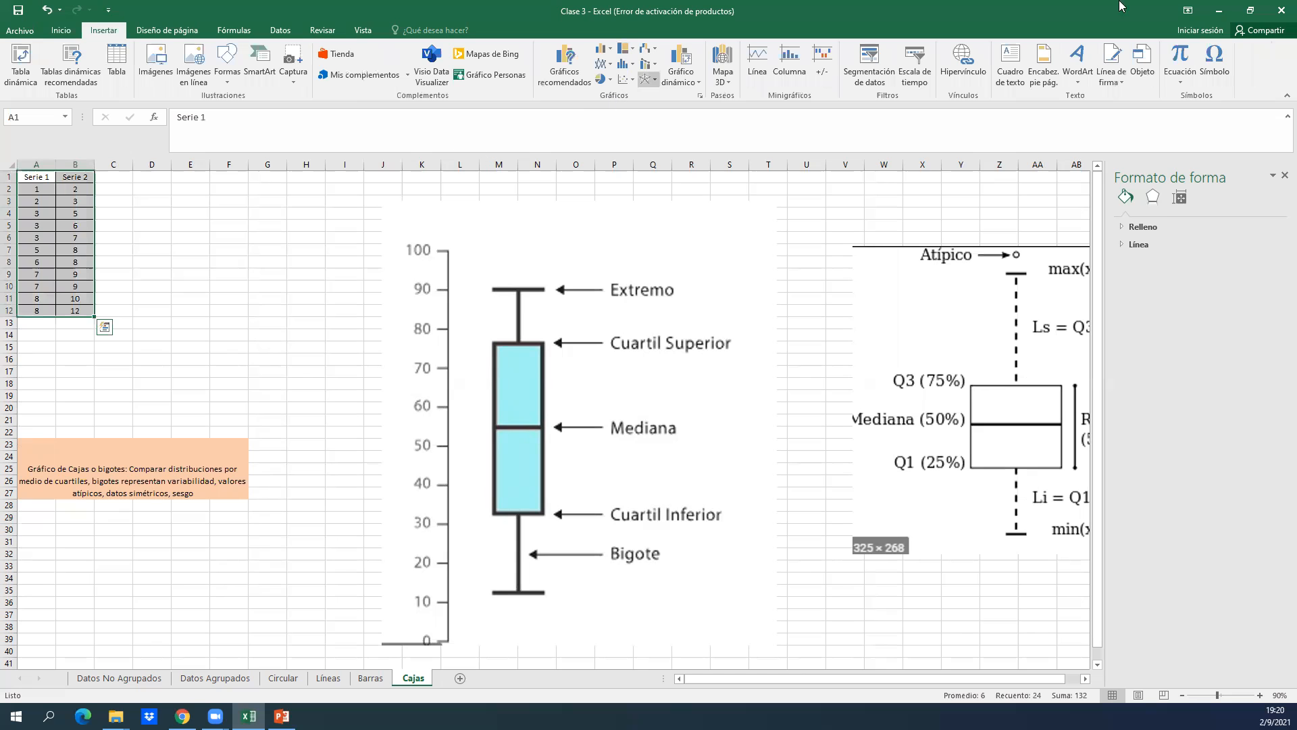
pyautogui.doubleClick(1144, 9)
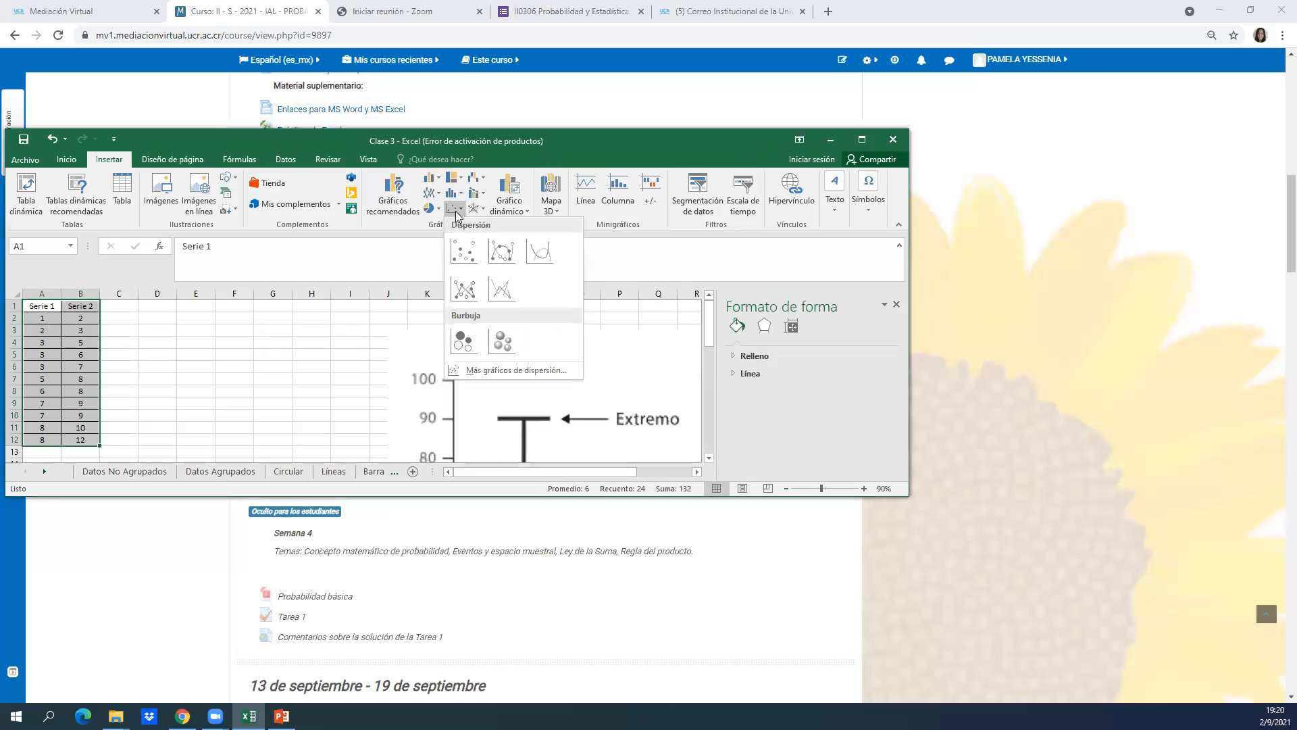
pyautogui.click(453, 194)
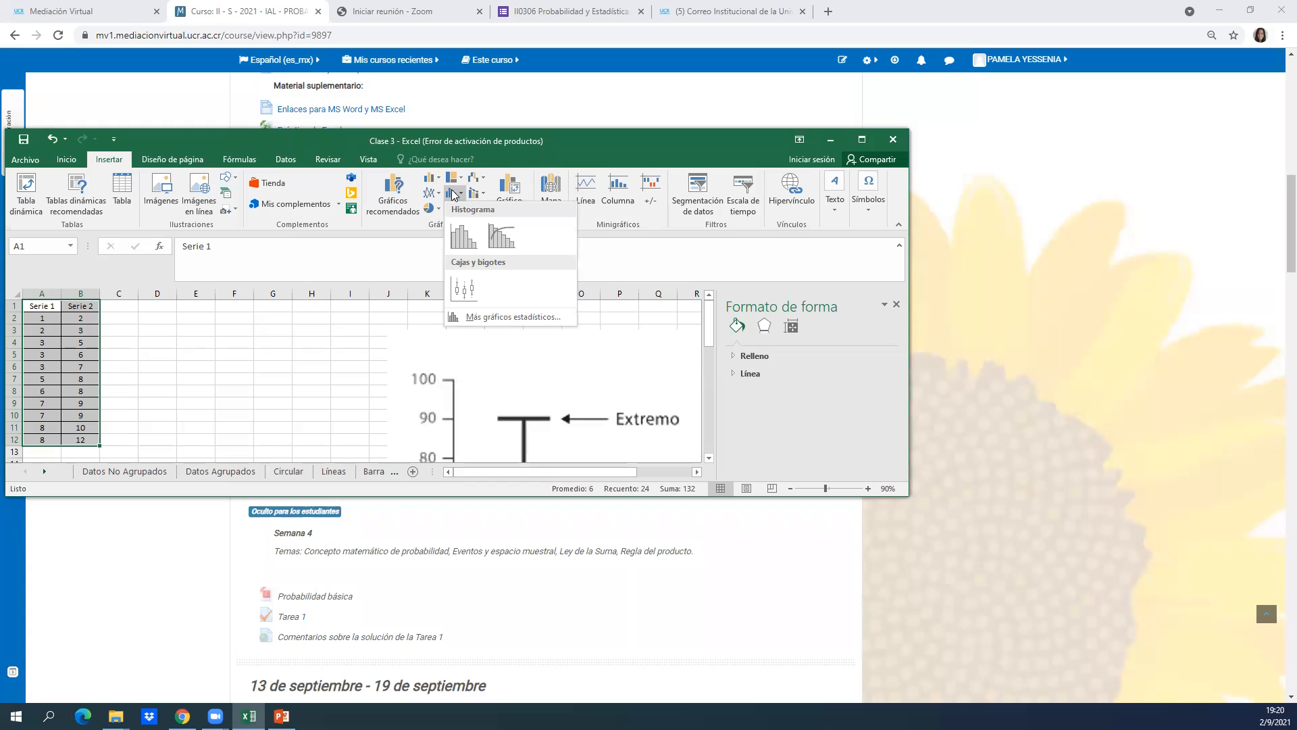
pyautogui.click(464, 289)
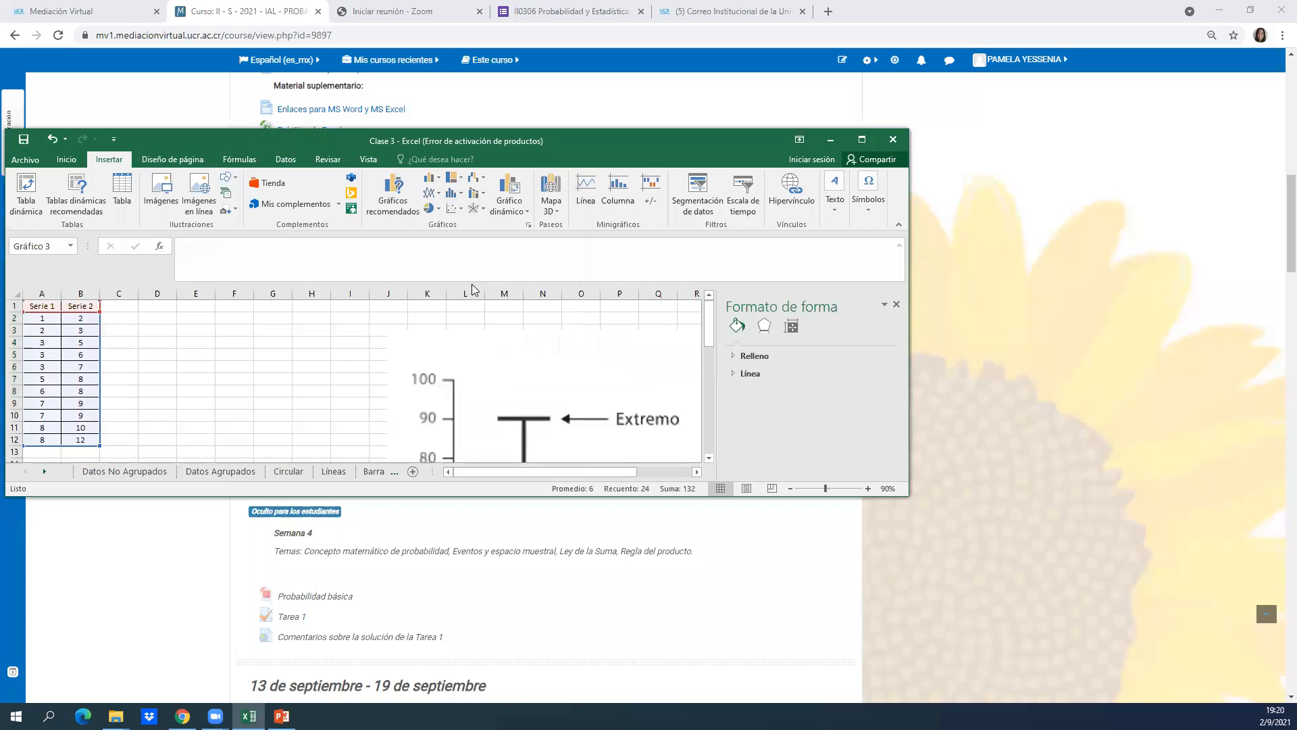
# Maximize the workbook window, place the box plot chart starting at about D4, and enlarge it to about column N and row 23.
pyautogui.click(860, 139)
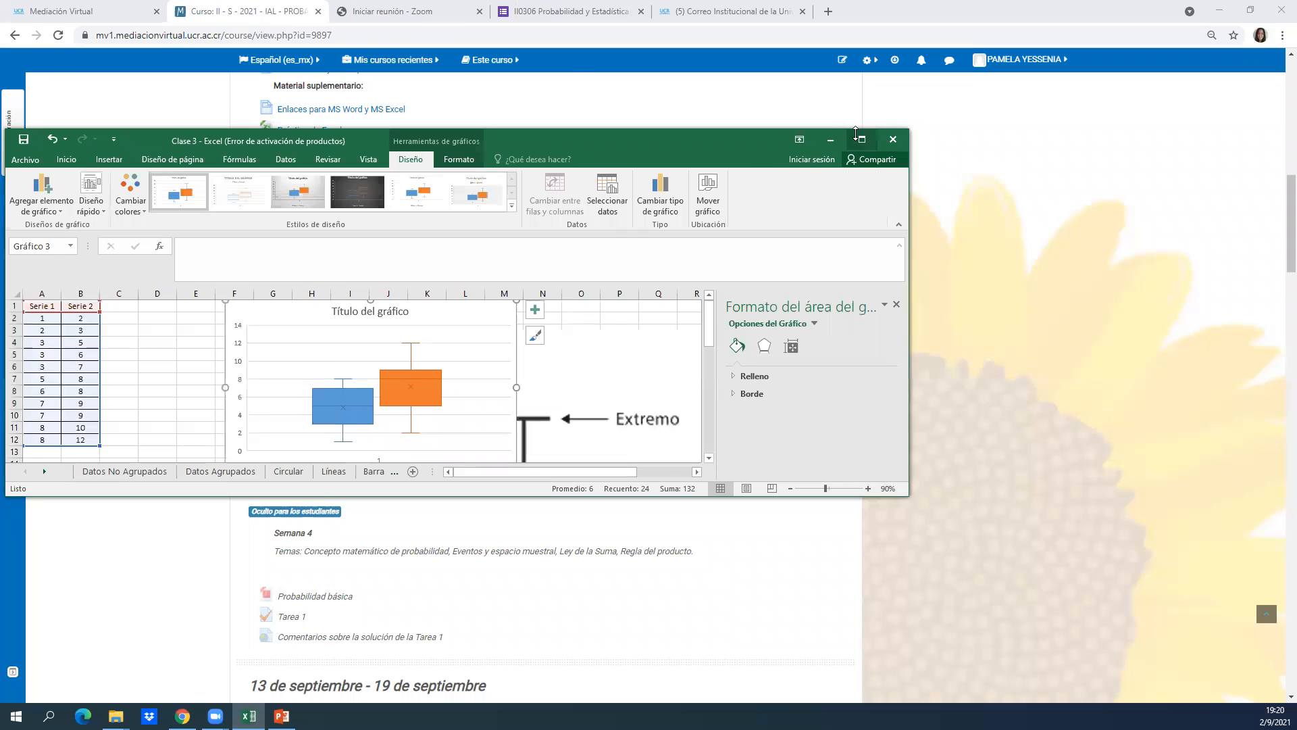
pyautogui.moveTo(311, 198); pyautogui.dragTo(240, 236)
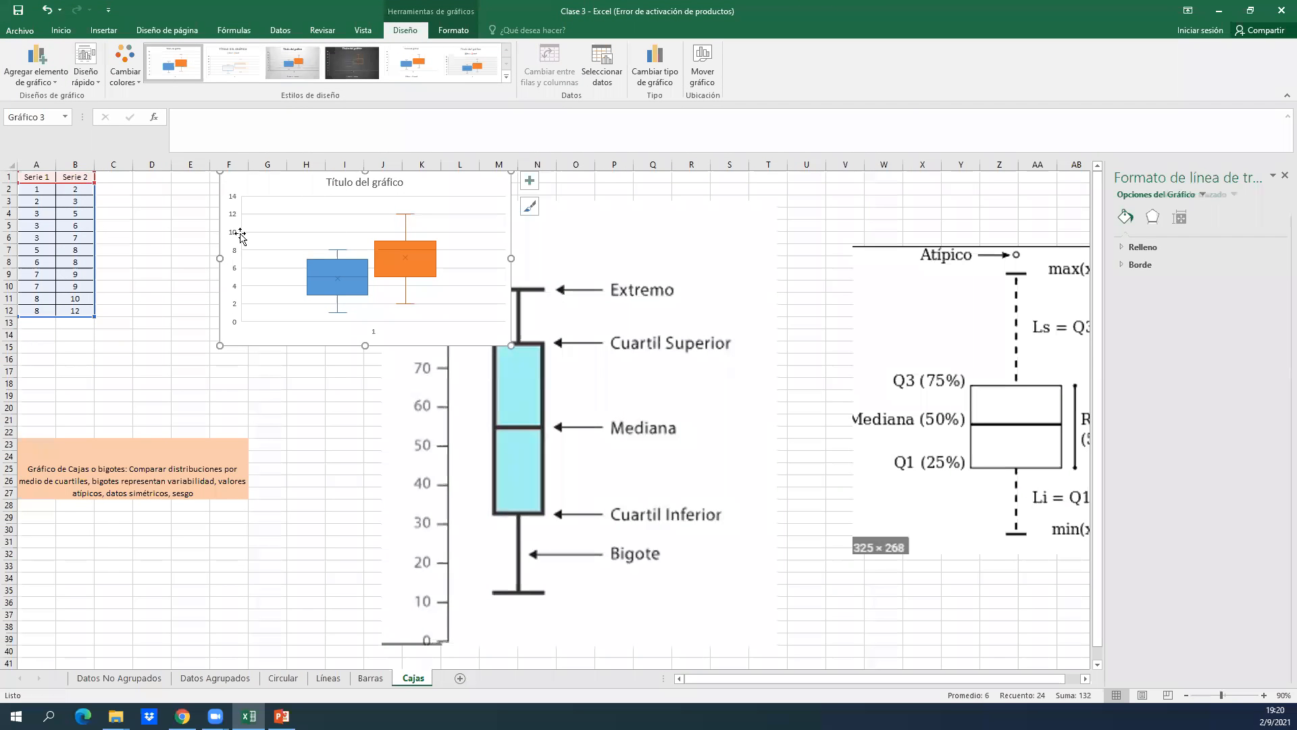
pyautogui.moveTo(274, 182); pyautogui.dragTo(189, 219)
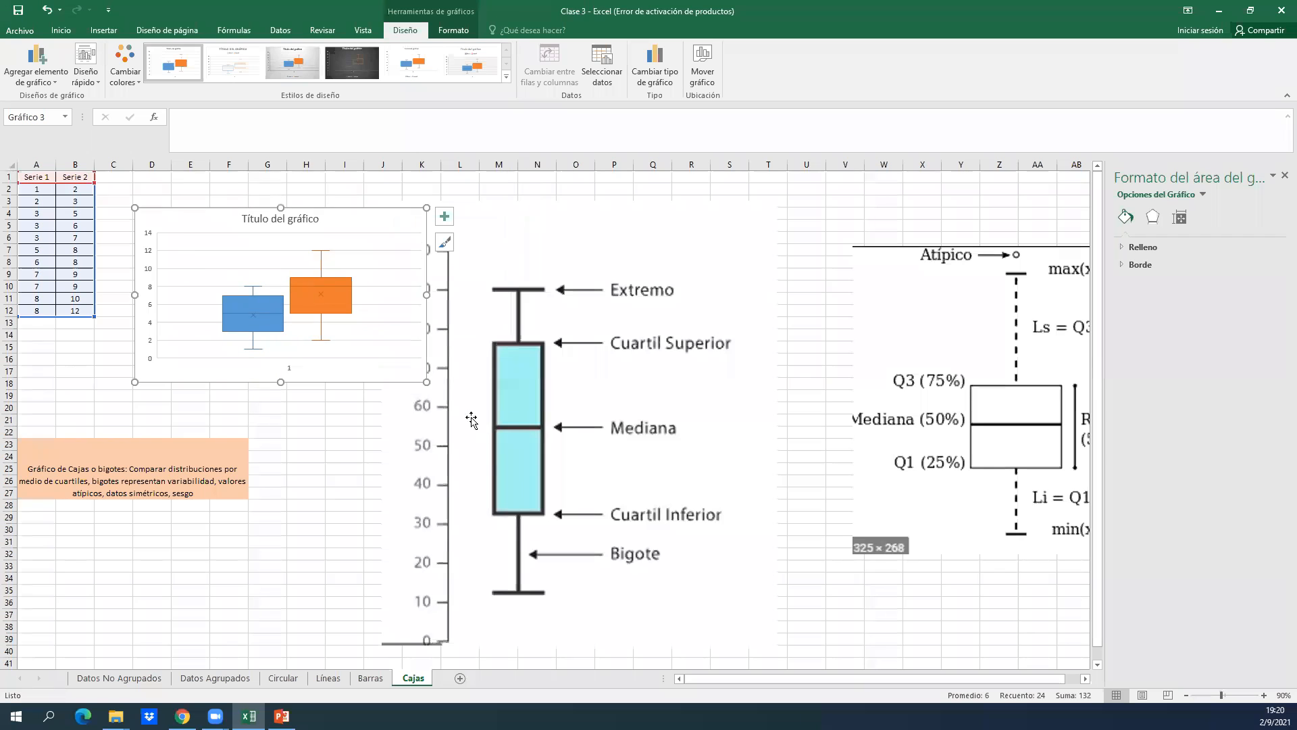
pyautogui.moveTo(427, 381); pyautogui.dragTo(541, 451)
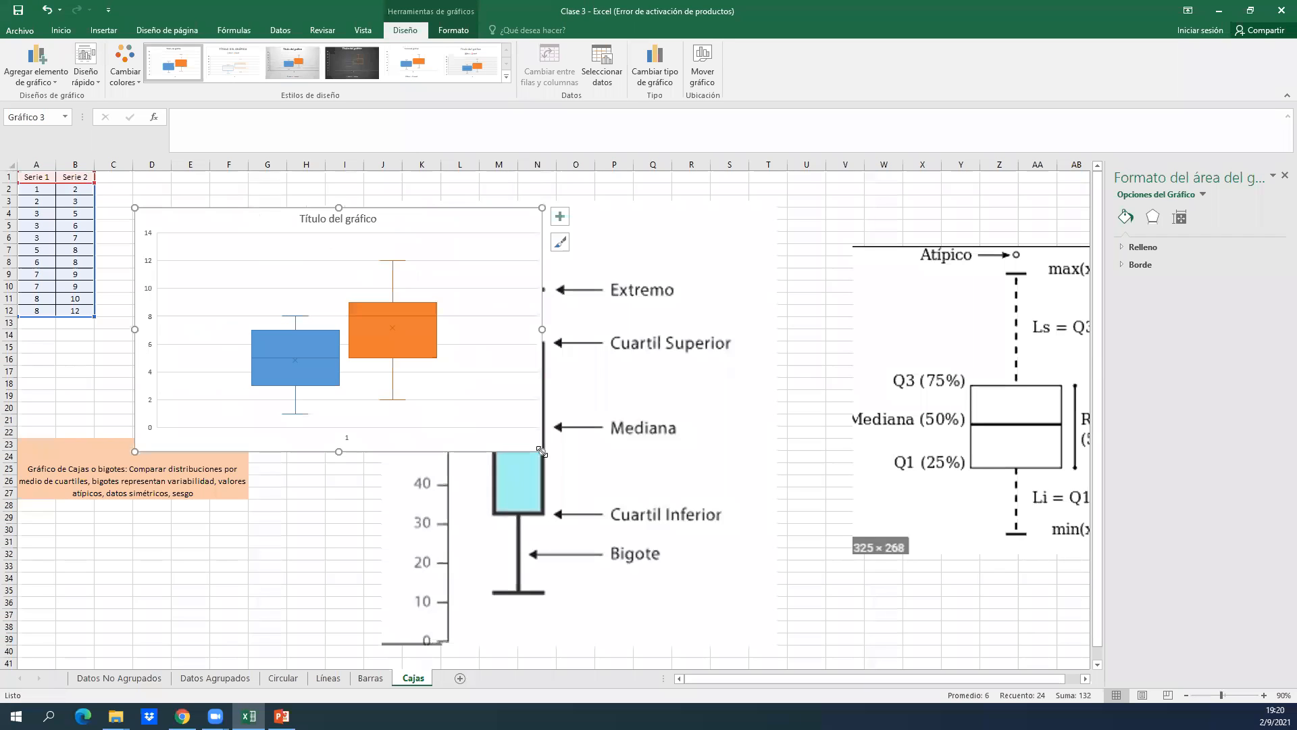
# Remove the chart title and show the axis titles, data labels and legend on the box plot chart.
pyautogui.click(559, 215)
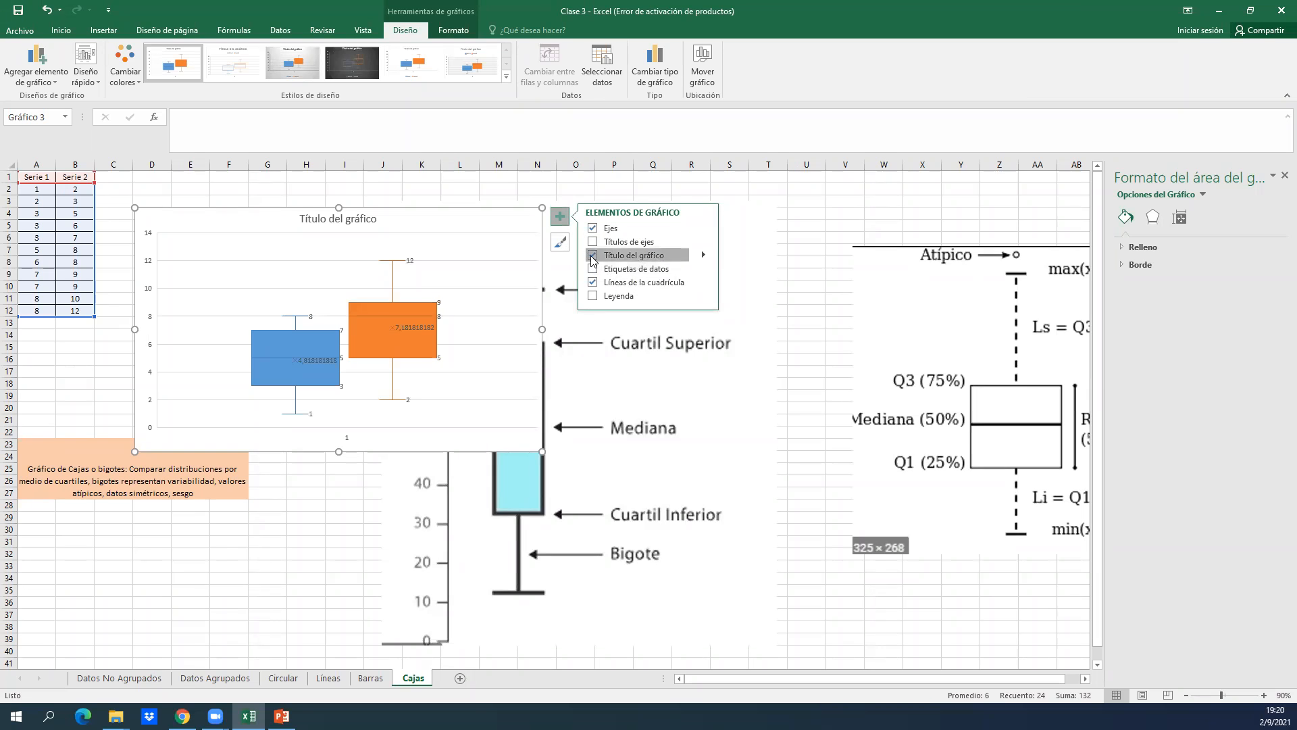
pyautogui.press('Escape')
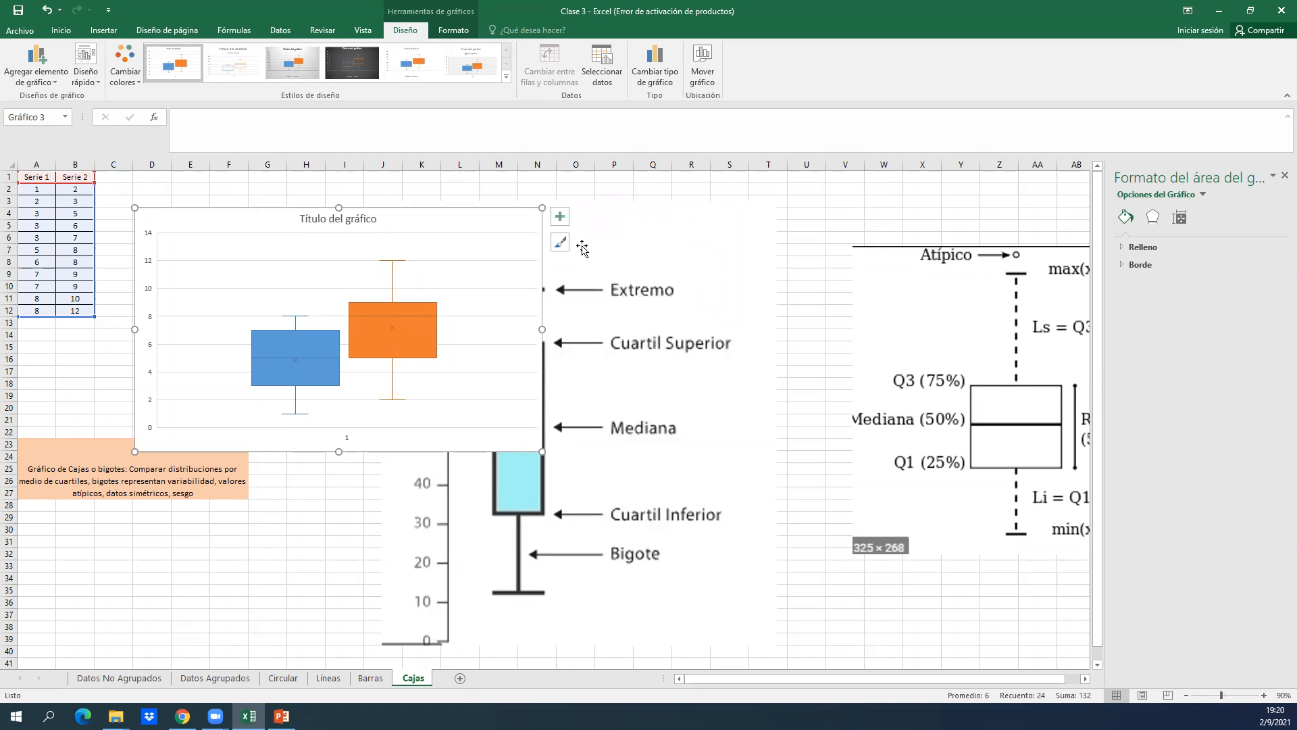
pyautogui.click(560, 216)
pyautogui.click(593, 255)
pyautogui.click(592, 243)
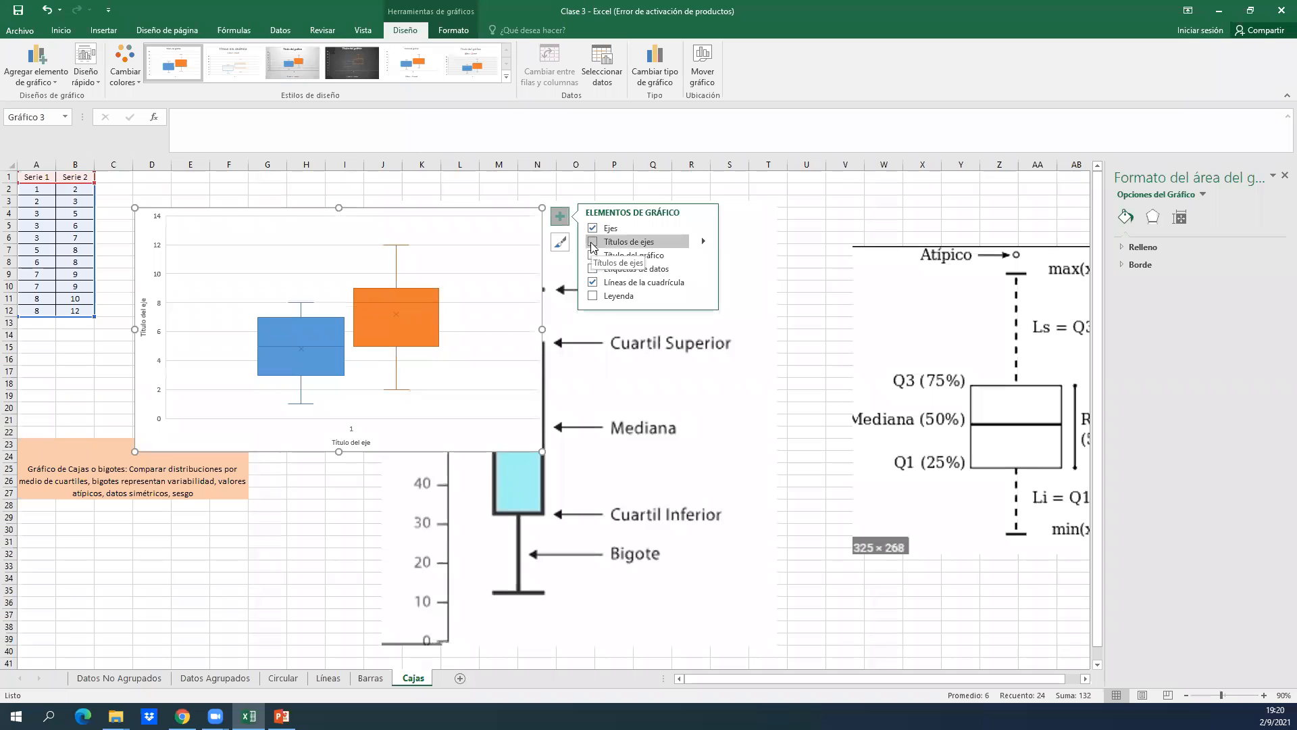
pyautogui.press('Escape')
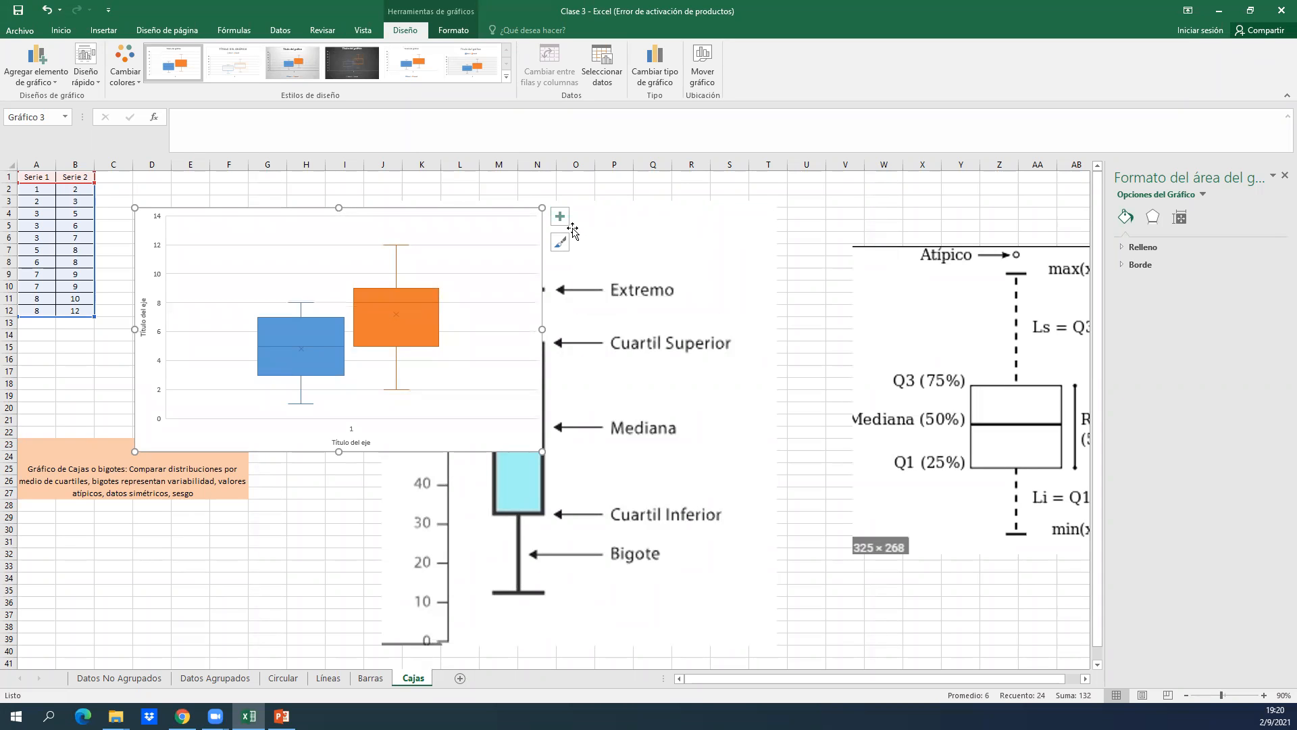
pyautogui.click(560, 220)
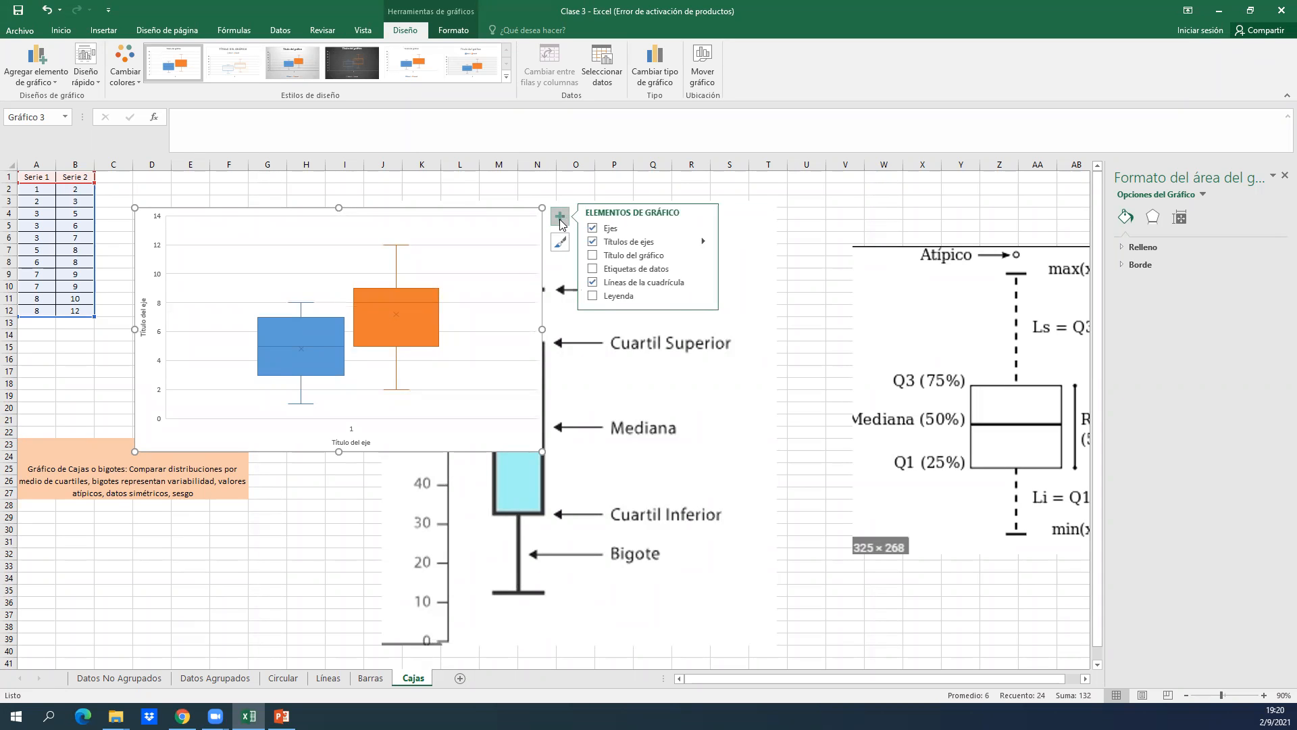
pyautogui.click(592, 271)
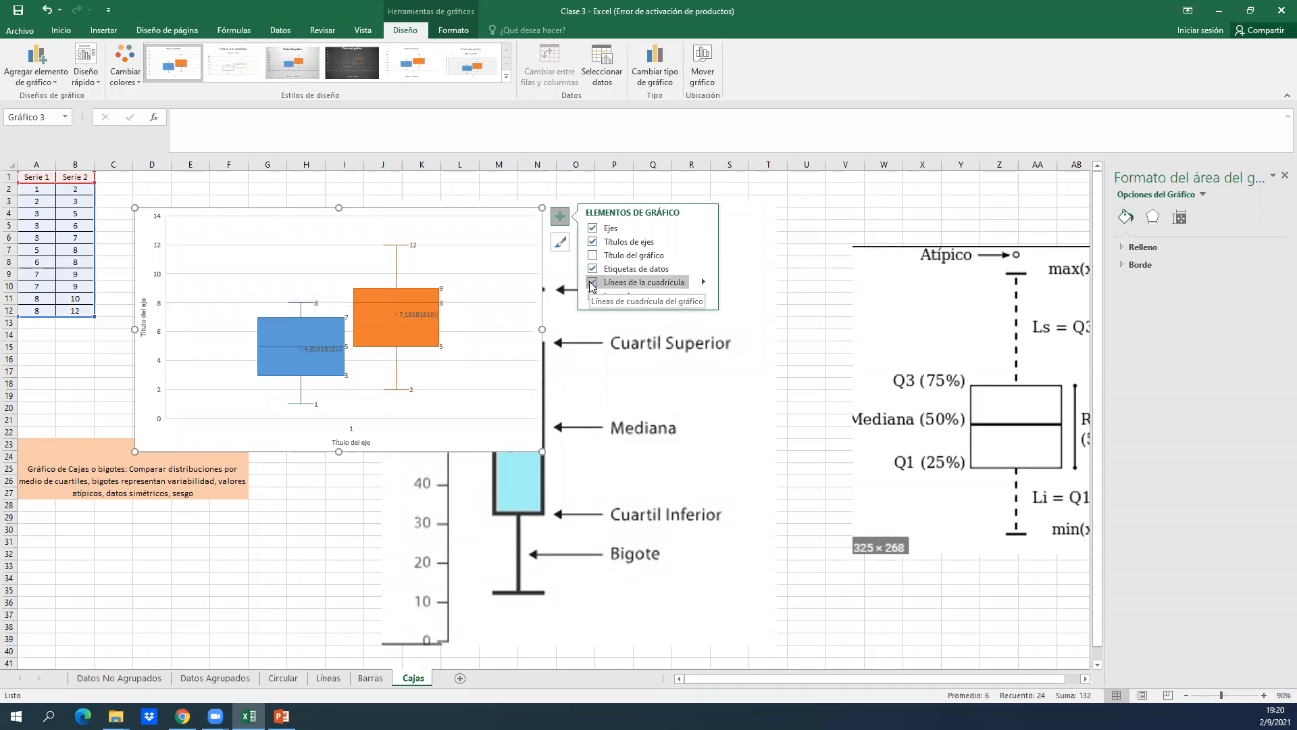
pyautogui.click(592, 285)
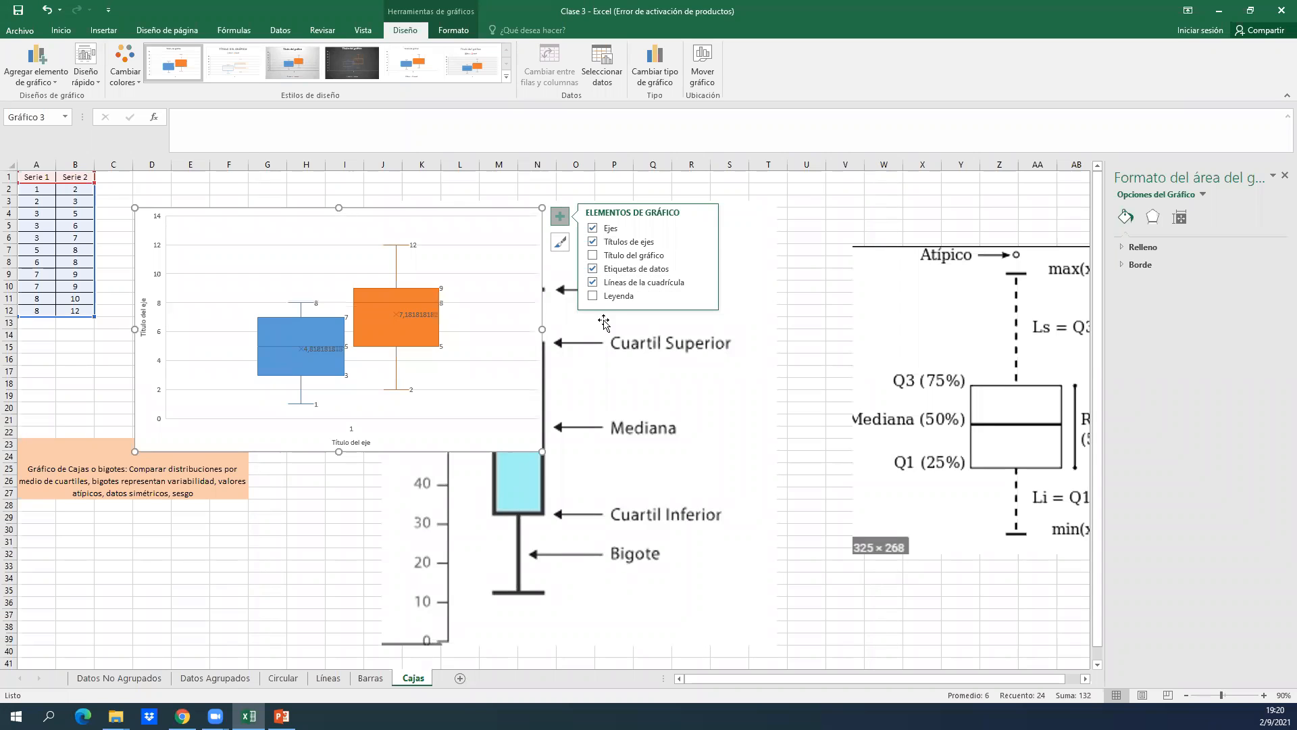
pyautogui.click(593, 296)
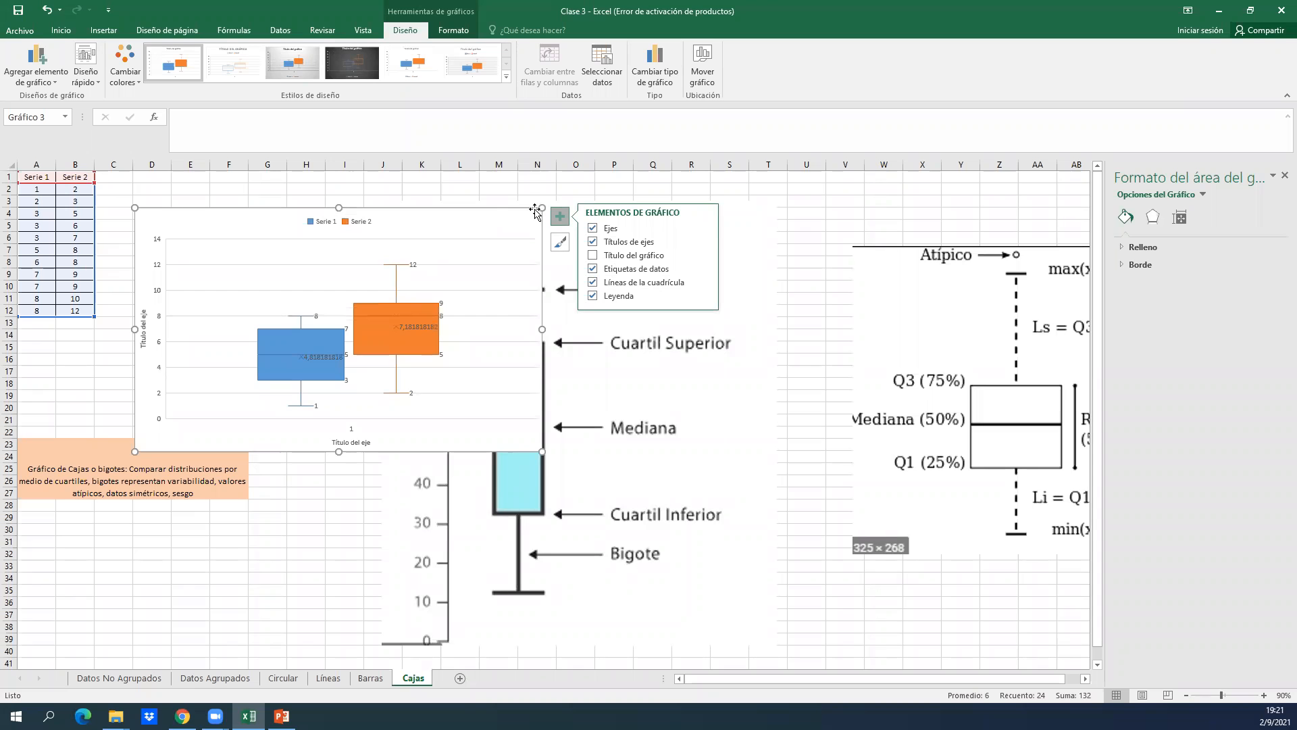
# Move the labelled box plot picture so it starts at about column O, and enlarge the chart to about column U and row 35.
pyautogui.moveTo(544, 458); pyautogui.dragTo(731, 466)
pyautogui.click(541, 443)
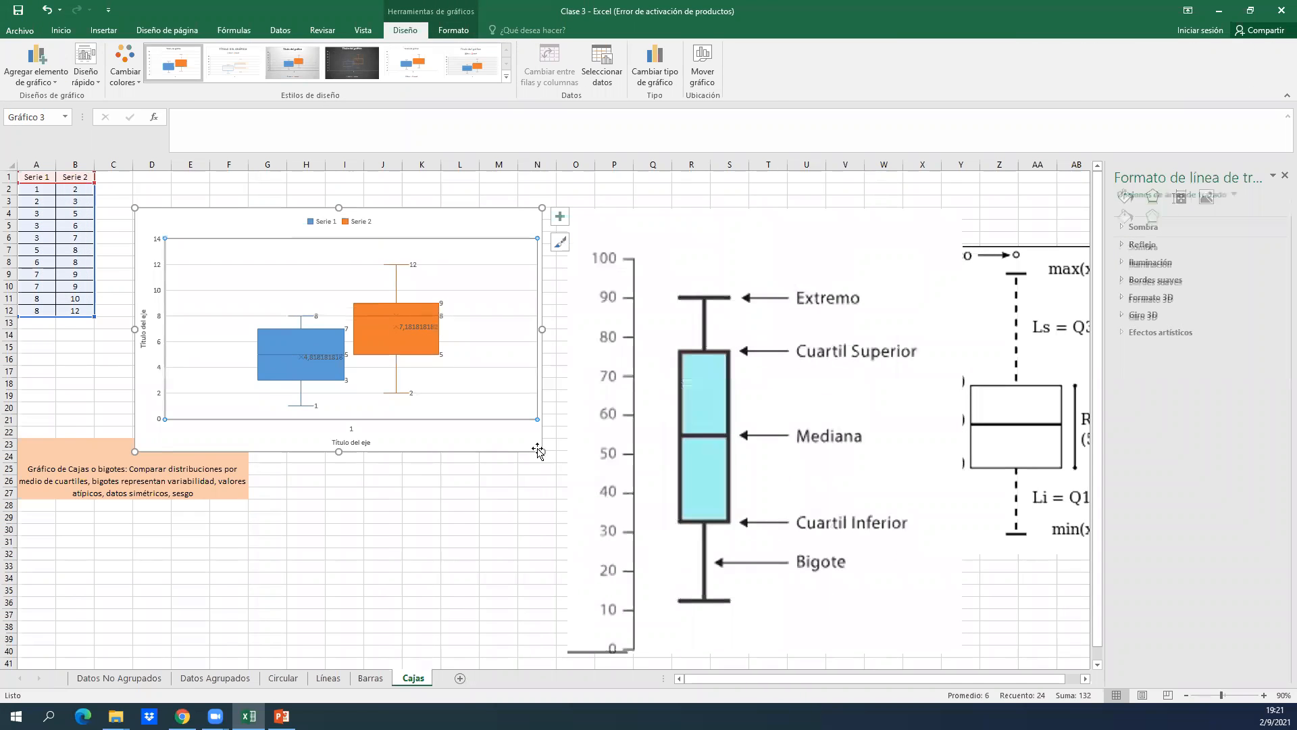
pyautogui.moveTo(541, 451); pyautogui.dragTo(810, 590)
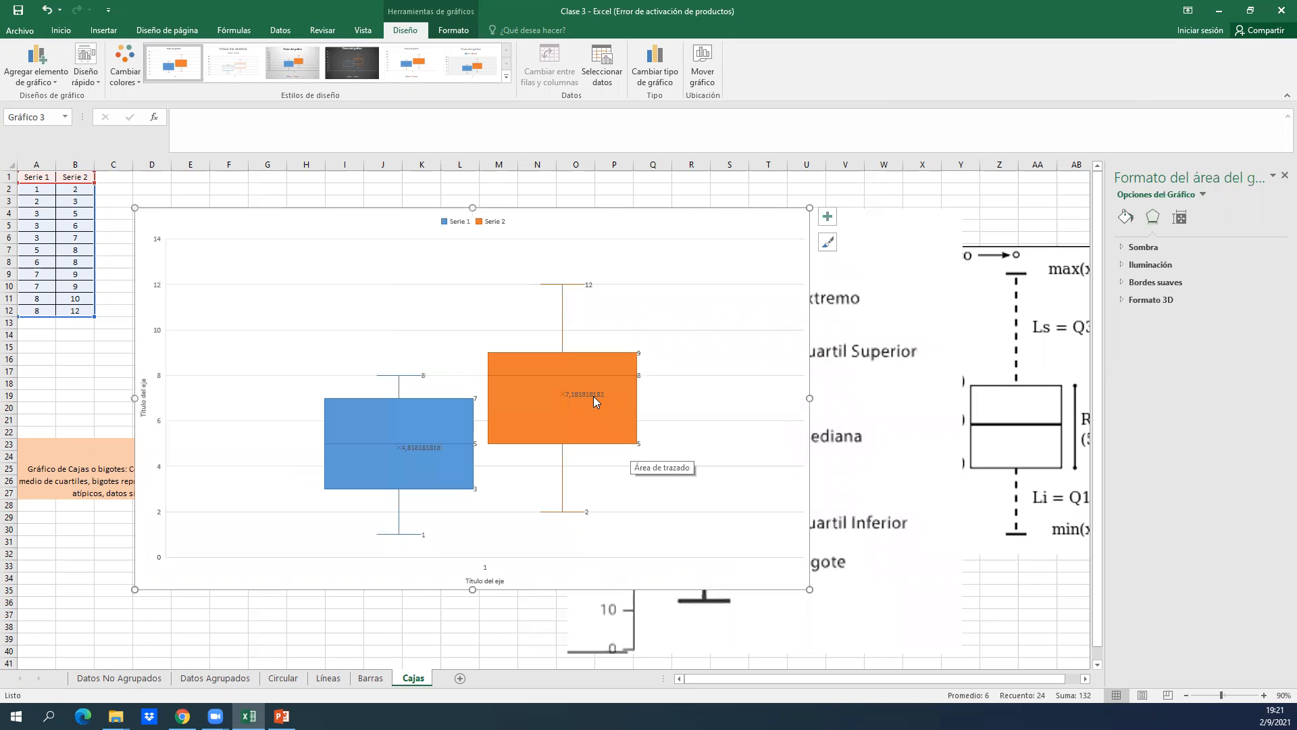
# Increase the font size of the Serie 2 data labels to 20.
pyautogui.click(585, 394)
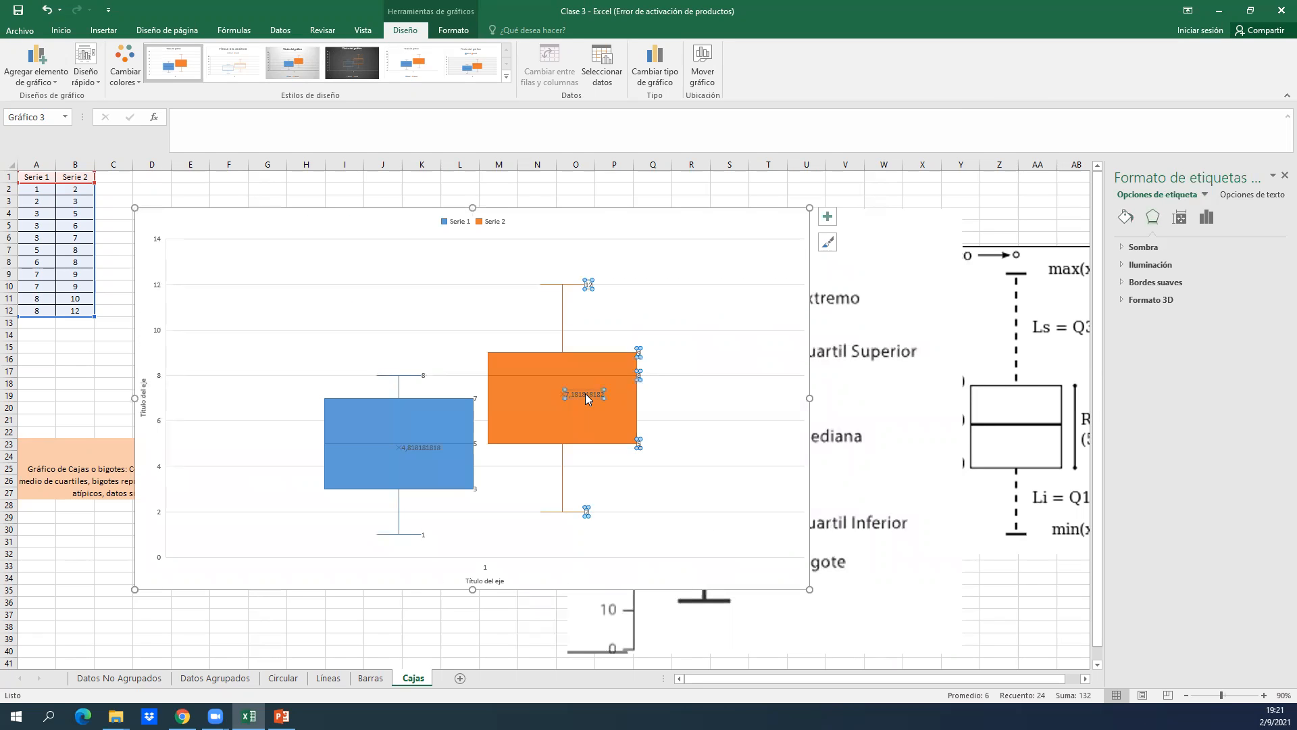
pyautogui.click(585, 393)
pyautogui.click(66, 32)
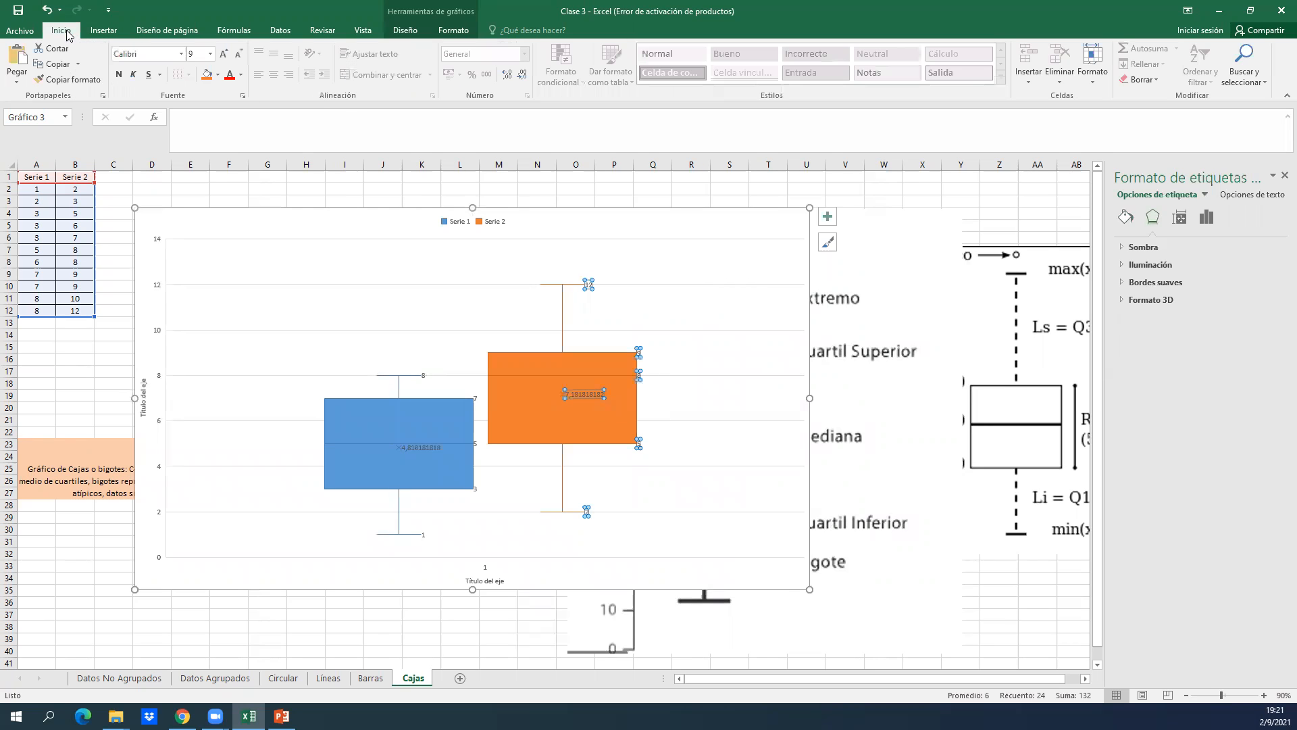
pyautogui.click(223, 53)
pyautogui.click(223, 53)
pyautogui.click(223, 53)
pyautogui.click(223, 53)
pyautogui.click(223, 53)
pyautogui.click(223, 54)
pyautogui.click(223, 54)
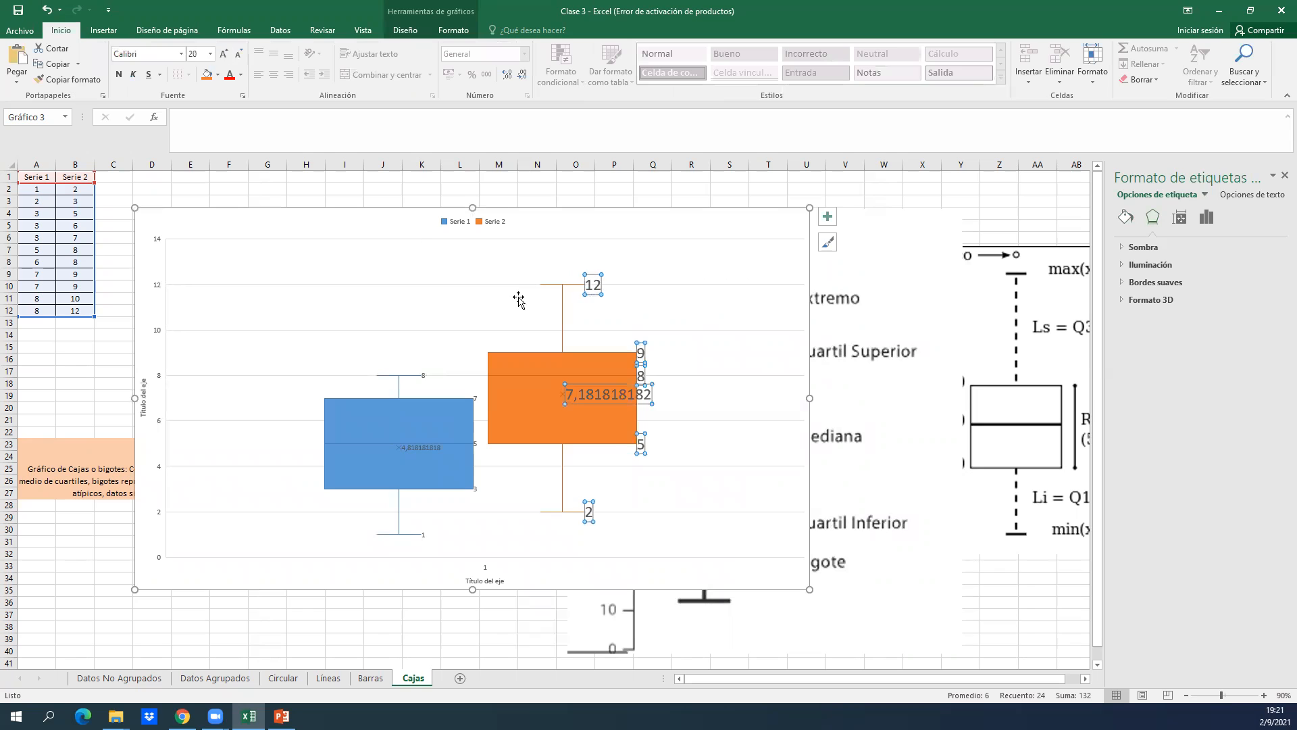
pyautogui.click(673, 388)
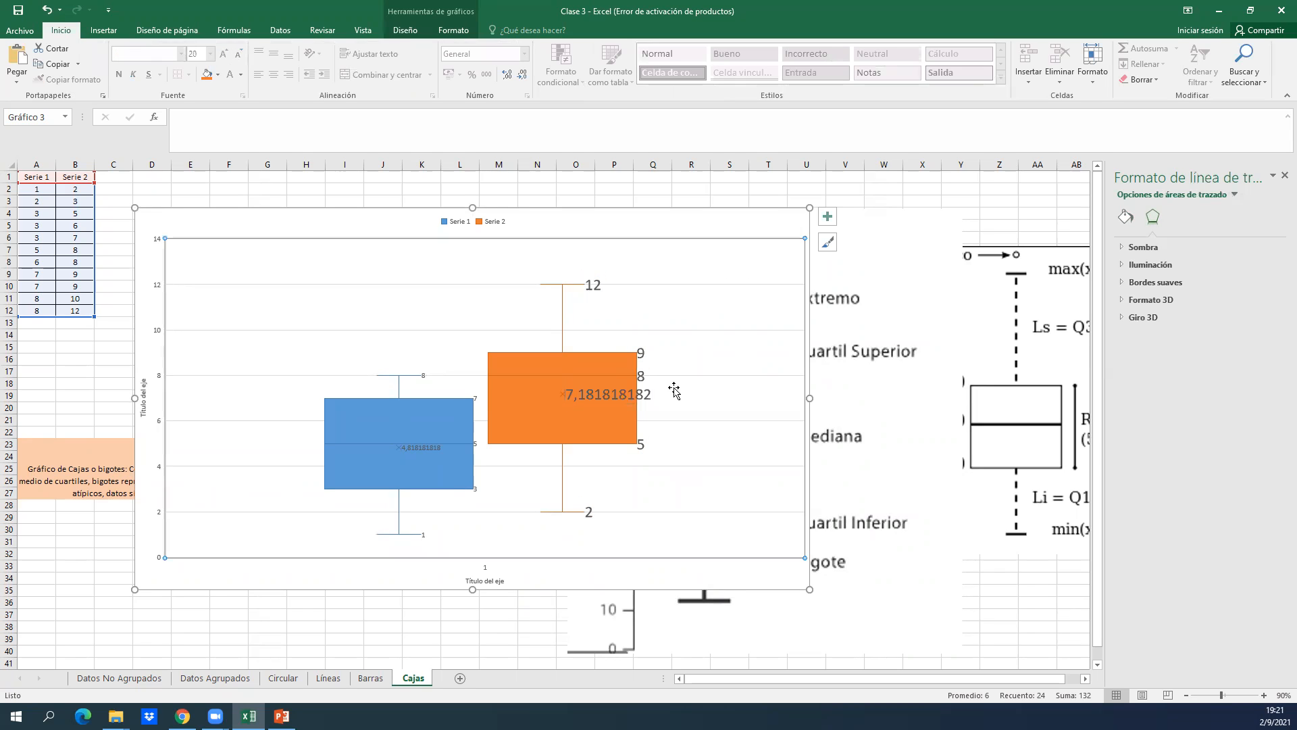
# Increase the font size of the Serie 1 data labels to 24.
pyautogui.click(424, 377)
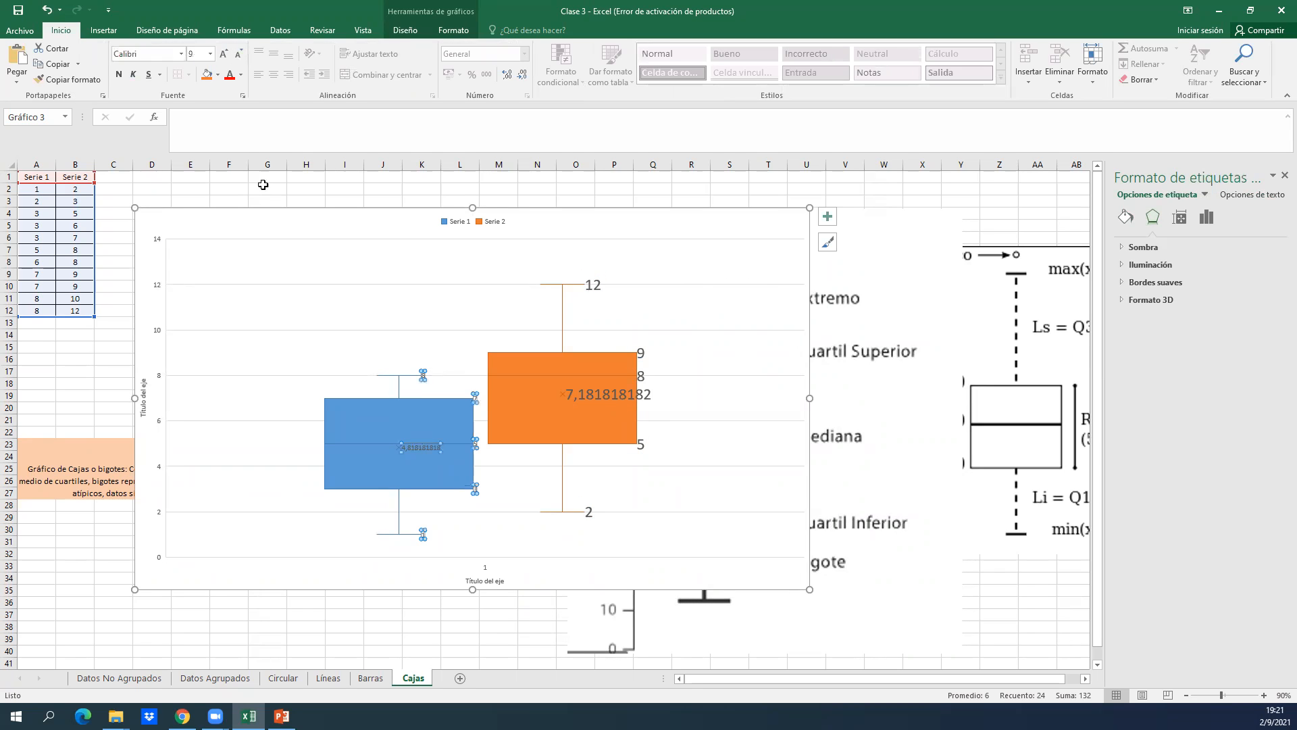
pyautogui.click(223, 54)
pyautogui.click(223, 54)
pyautogui.click(223, 54)
pyautogui.click(223, 54)
pyautogui.click(223, 54)
pyautogui.click(223, 54)
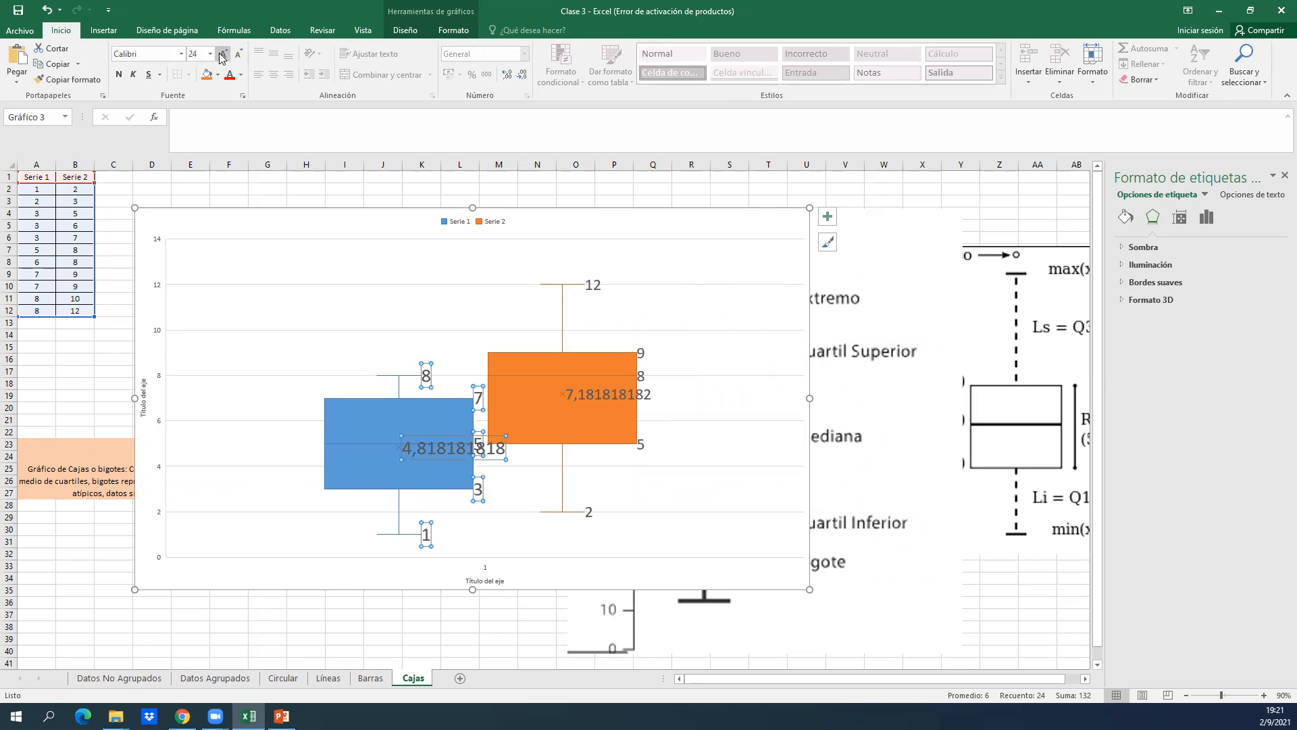
pyautogui.click(640, 306)
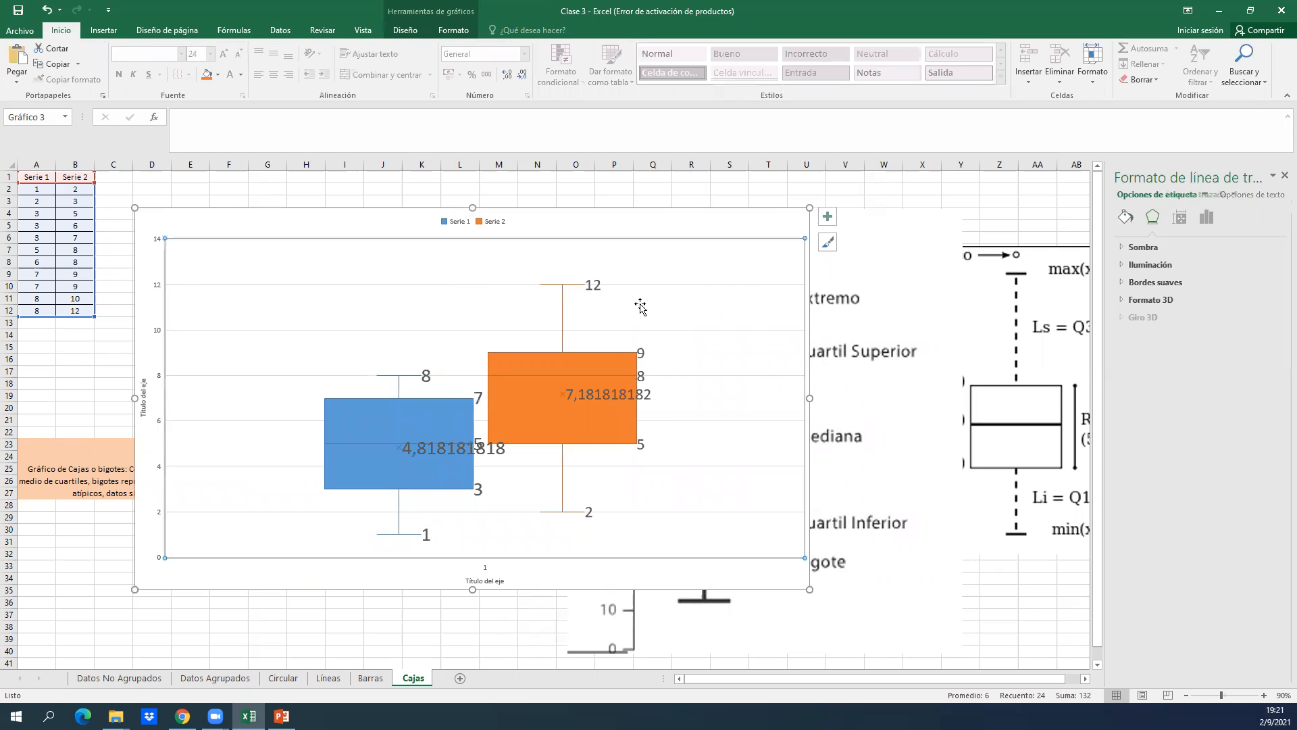
# Examine the Serie 2 box on the chart and compare it with its source data in column B.
pyautogui.click(535, 404)
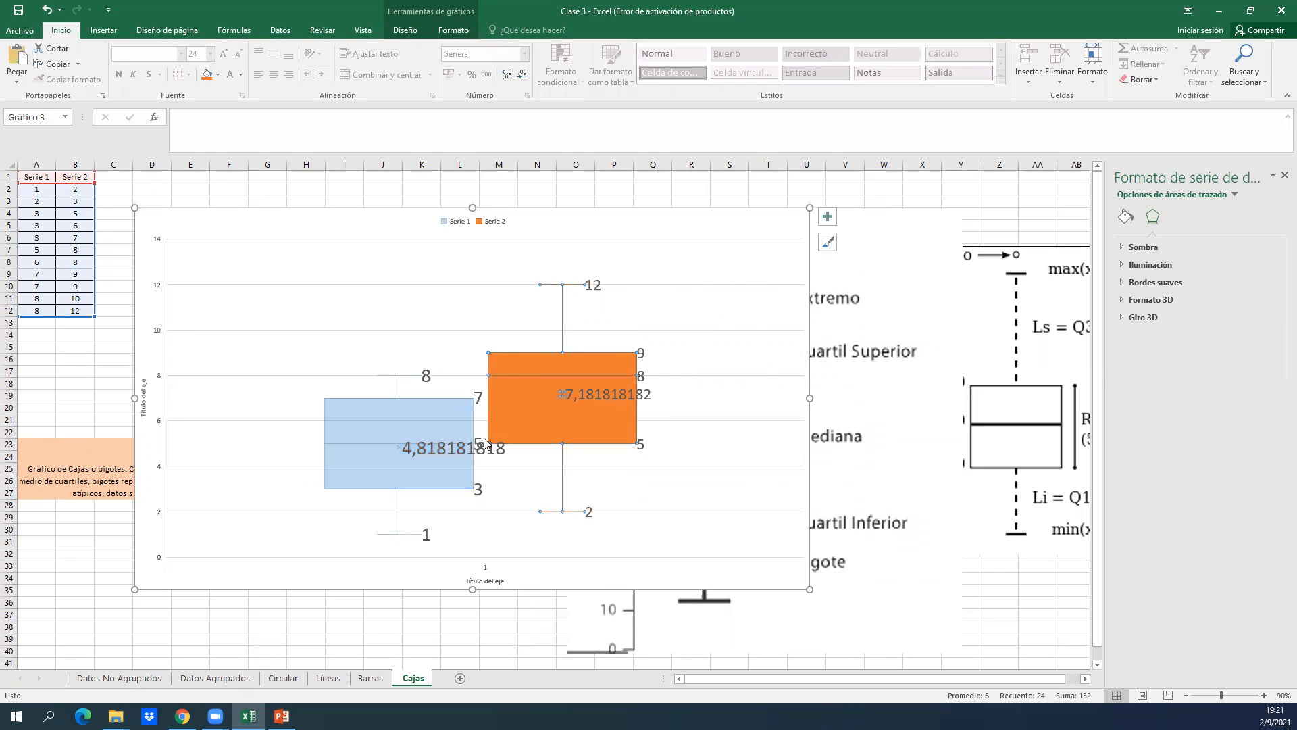
pyautogui.click(662, 463)
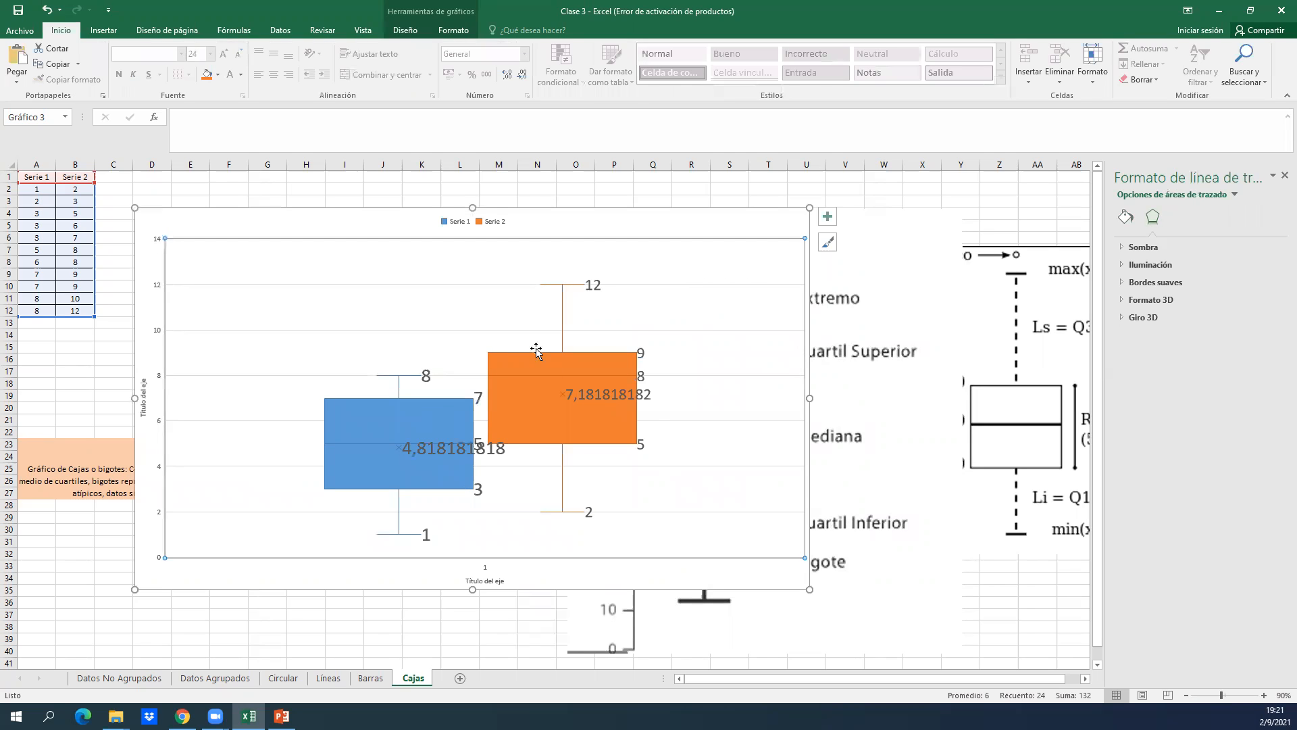
pyautogui.click(544, 383)
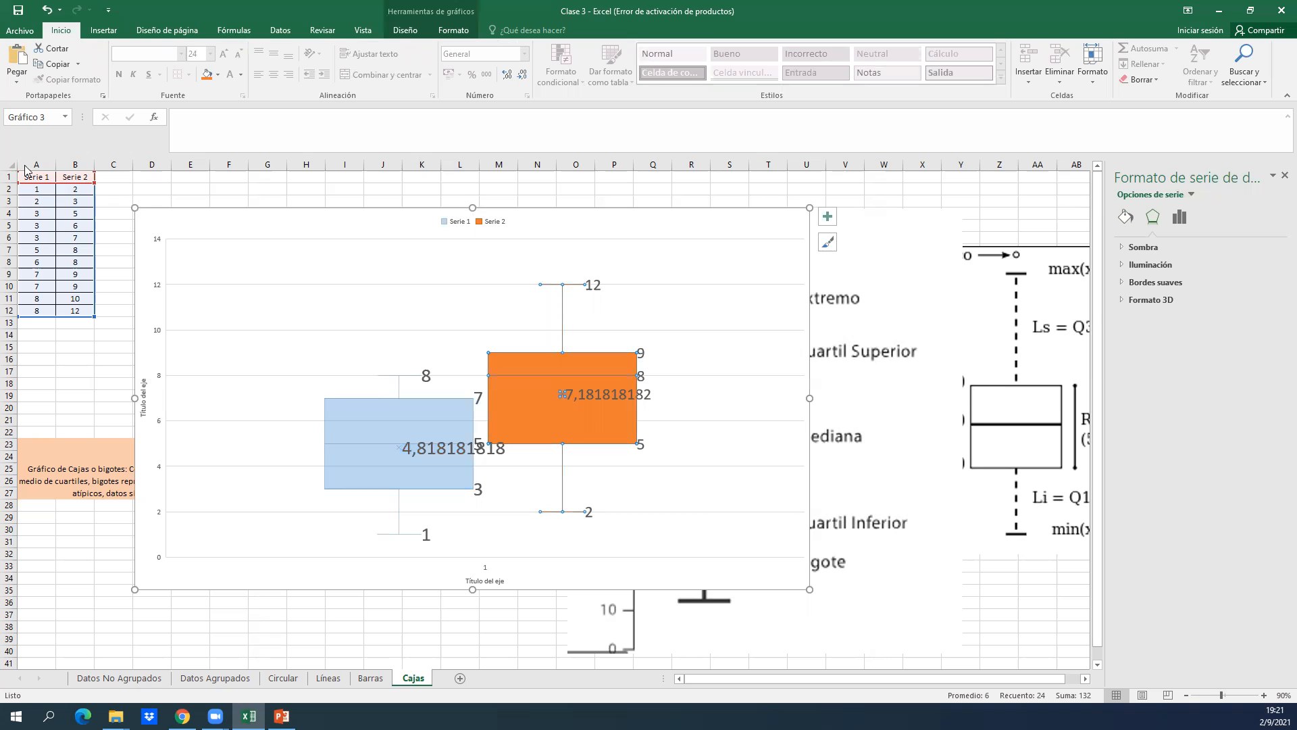
pyautogui.click(75, 164)
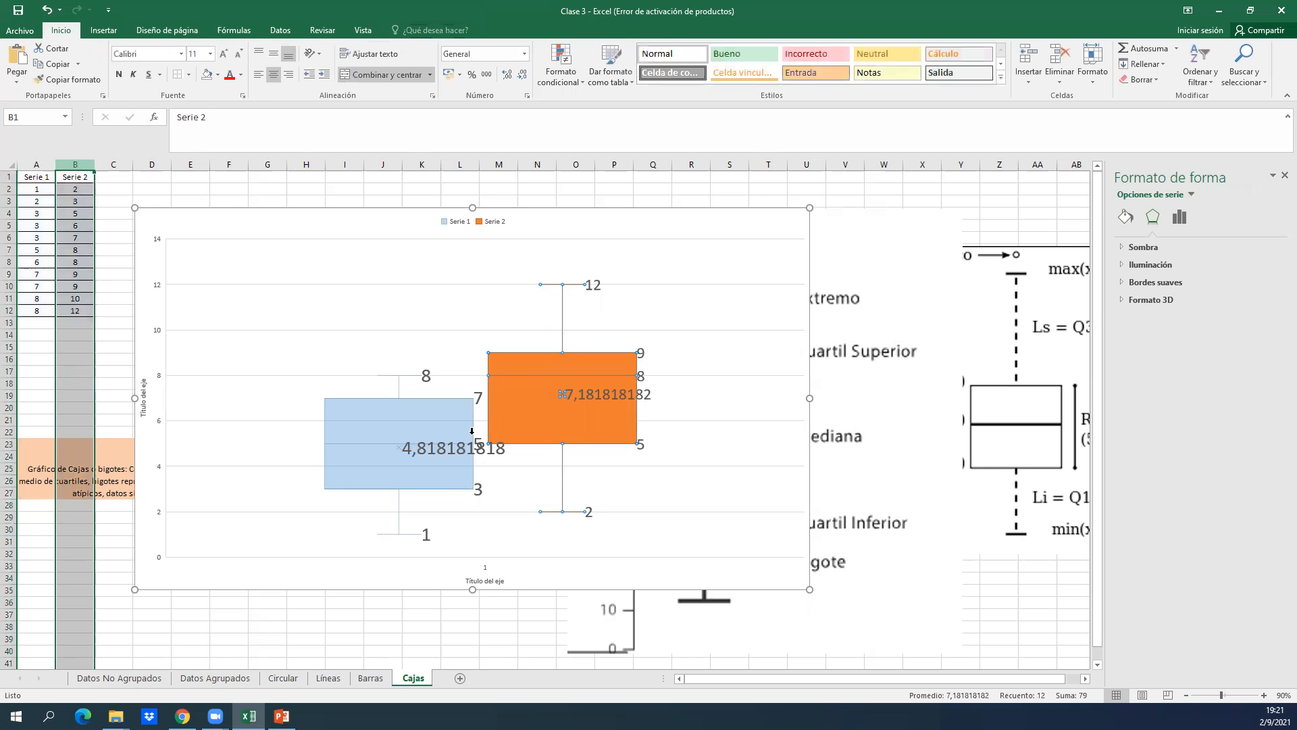
pyautogui.click(682, 360)
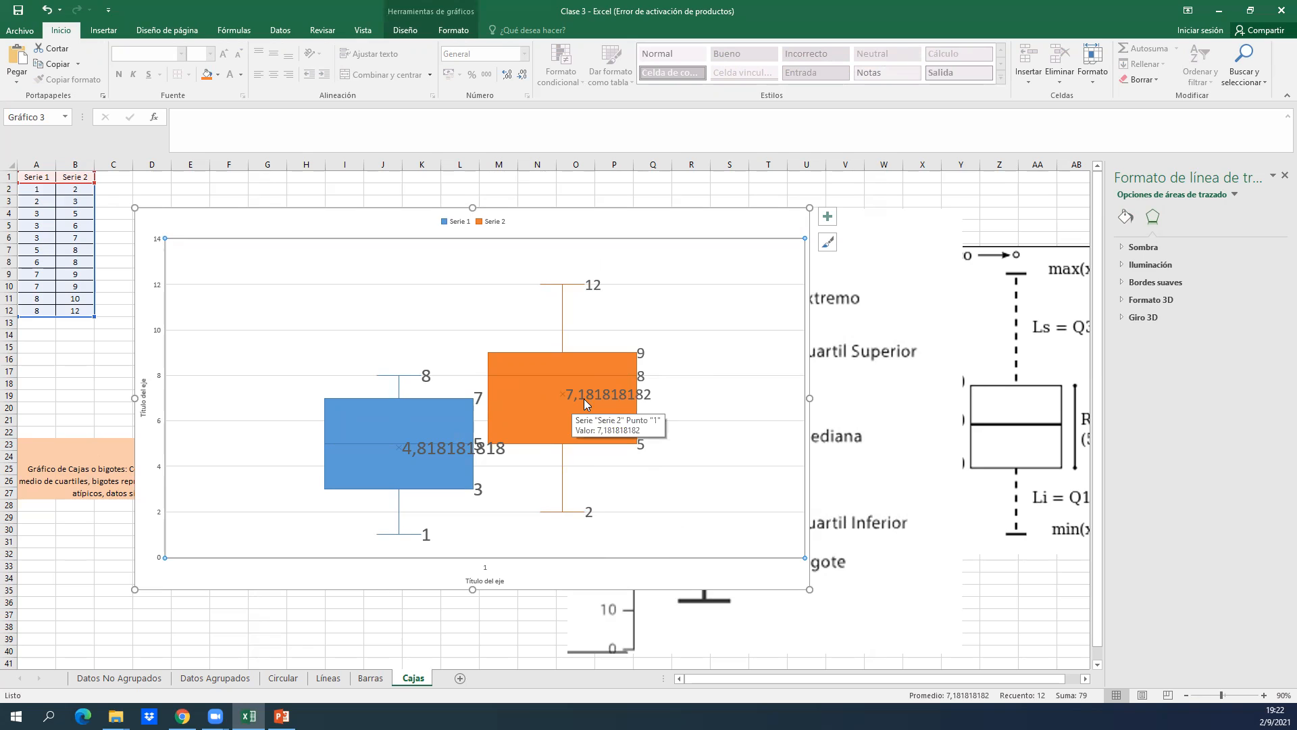
pyautogui.click(642, 382)
pyautogui.click(515, 383)
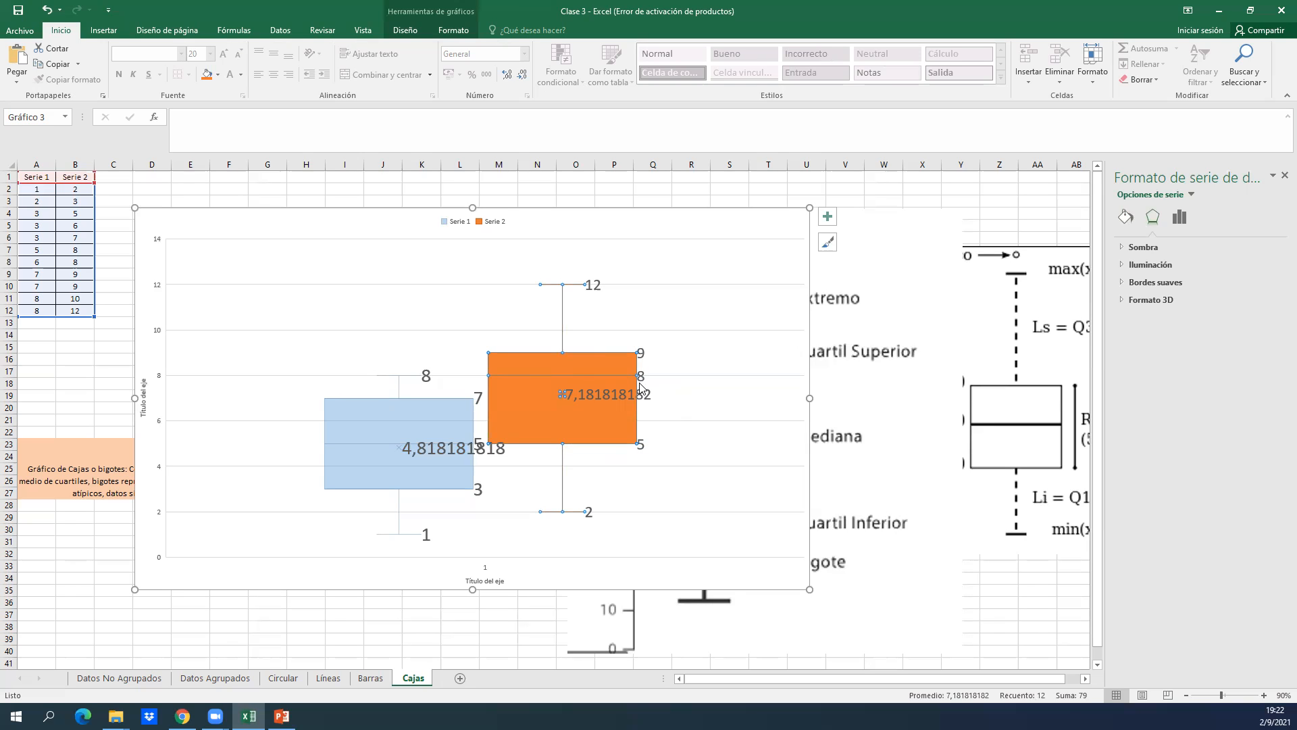
# Delete only the mean data label from the Serie 1 box, keeping its other labels.
pyautogui.click(464, 428)
pyautogui.click(462, 450)
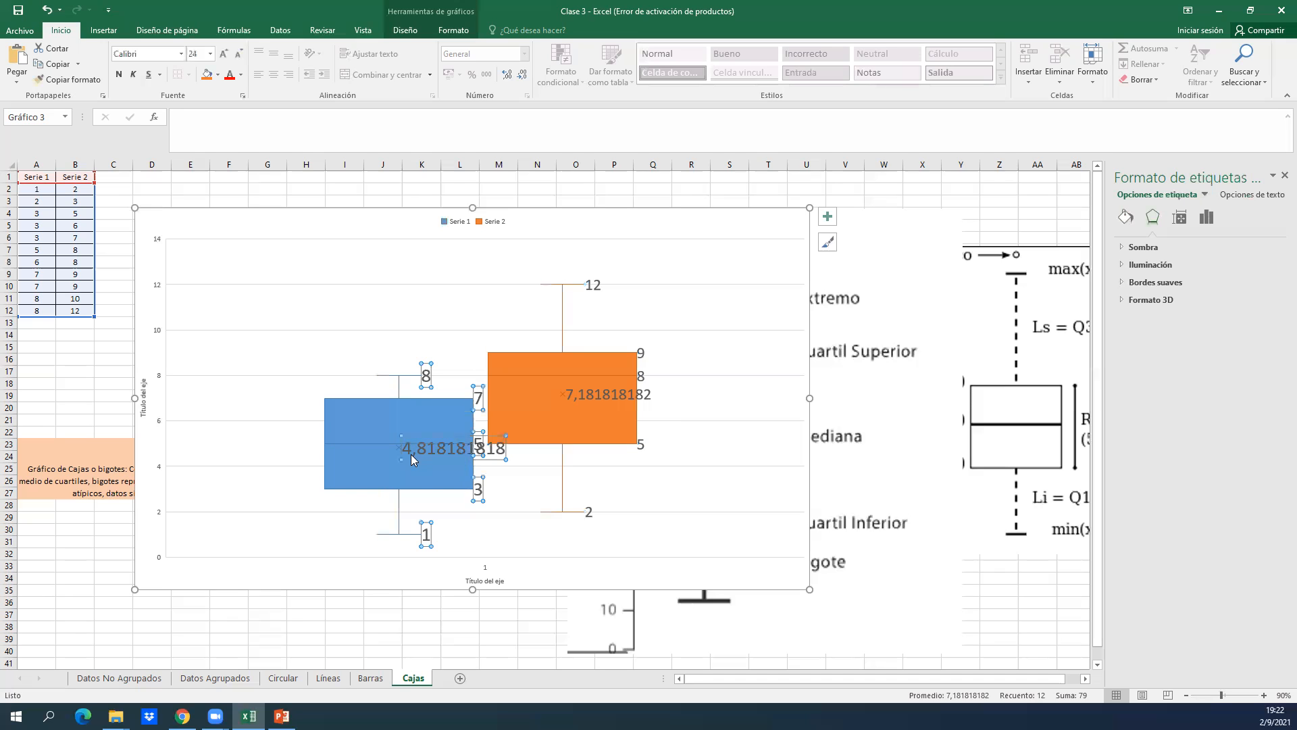
pyautogui.click(451, 439)
pyautogui.press('Delete')
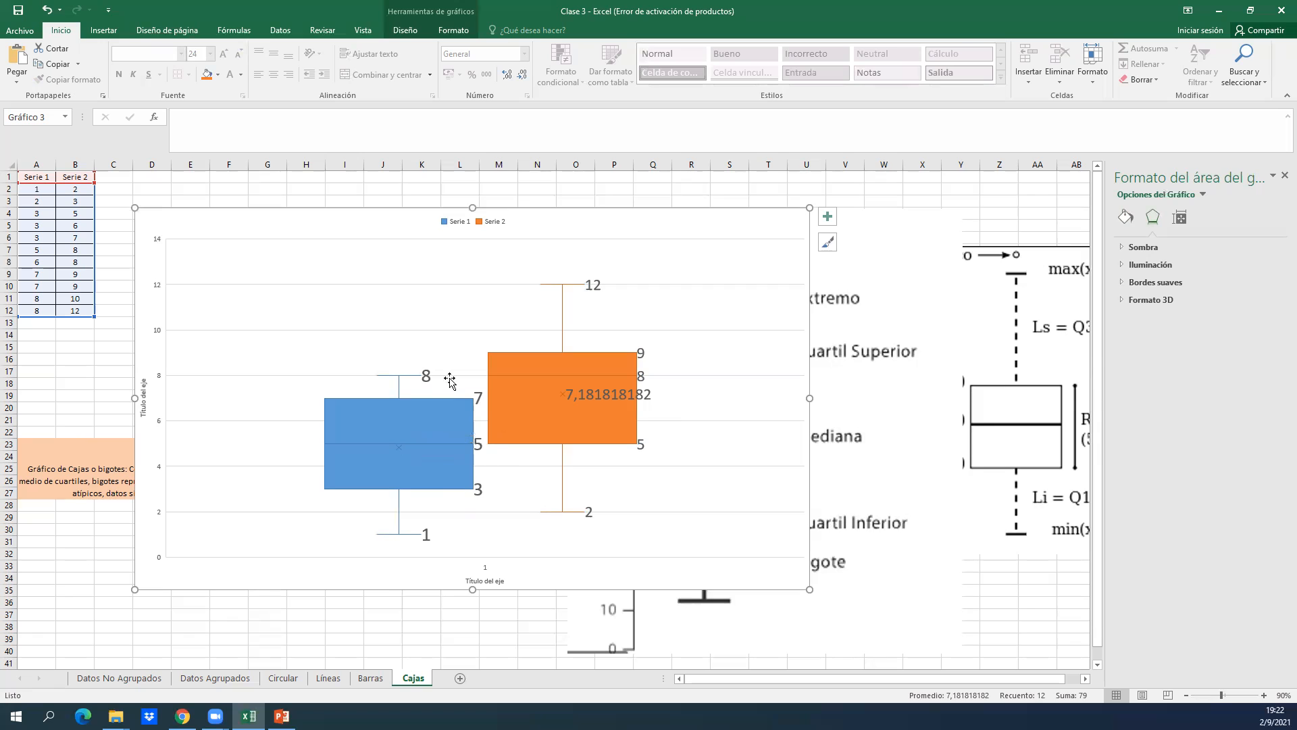
# Delete only the mean data label from the Serie 2 box, keeping its other labels.
pyautogui.click(584, 393)
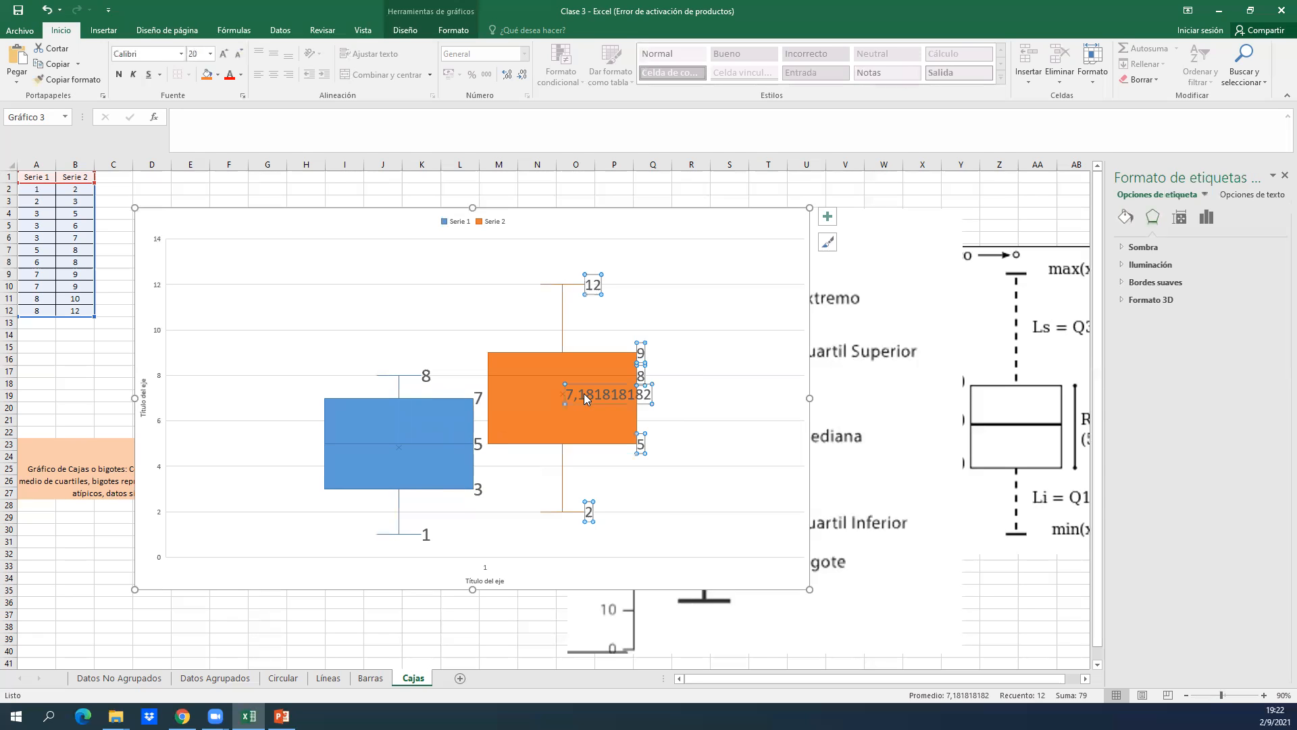
pyautogui.click(586, 383)
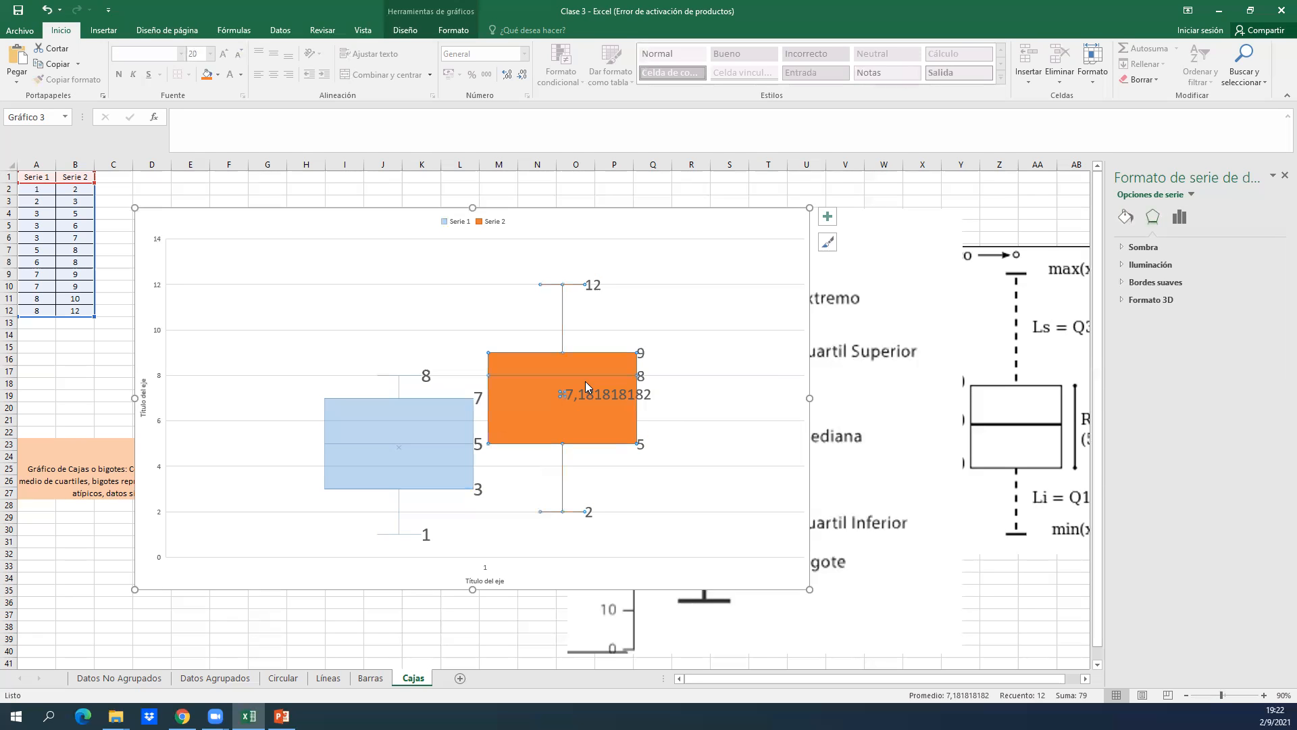
pyautogui.click(586, 393)
pyautogui.press('Escape')
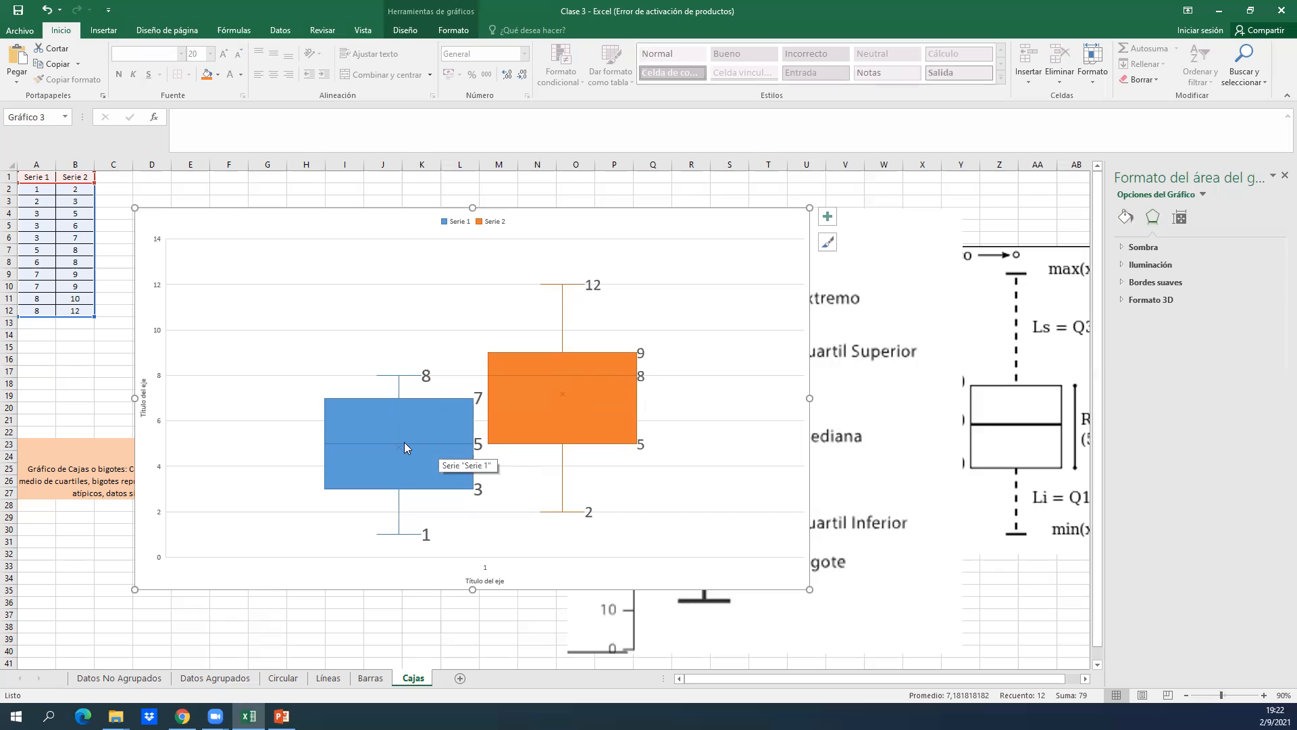
# Inspect the median, quartile and whisker points of the Serie 1 box on the chart.
pyautogui.moveTo(485, 445)
pyautogui.moveTo(482, 485)
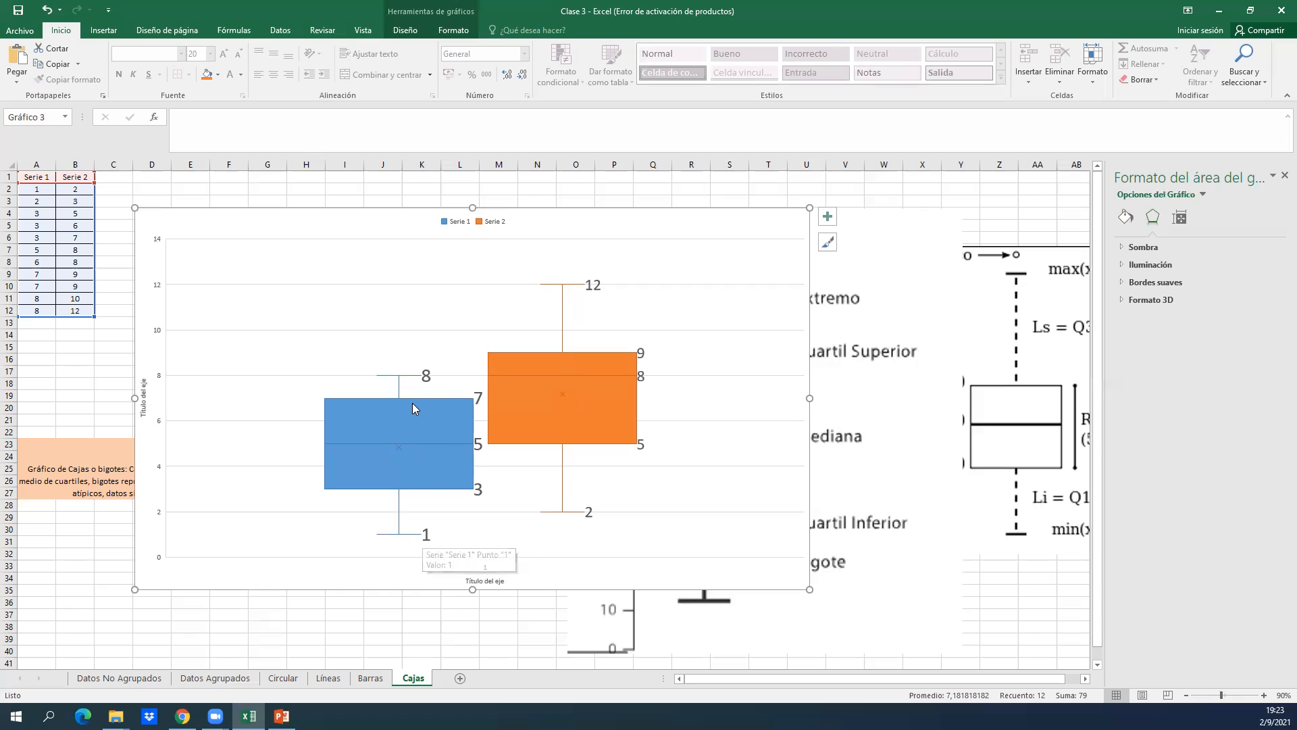
pyautogui.moveTo(413, 405)
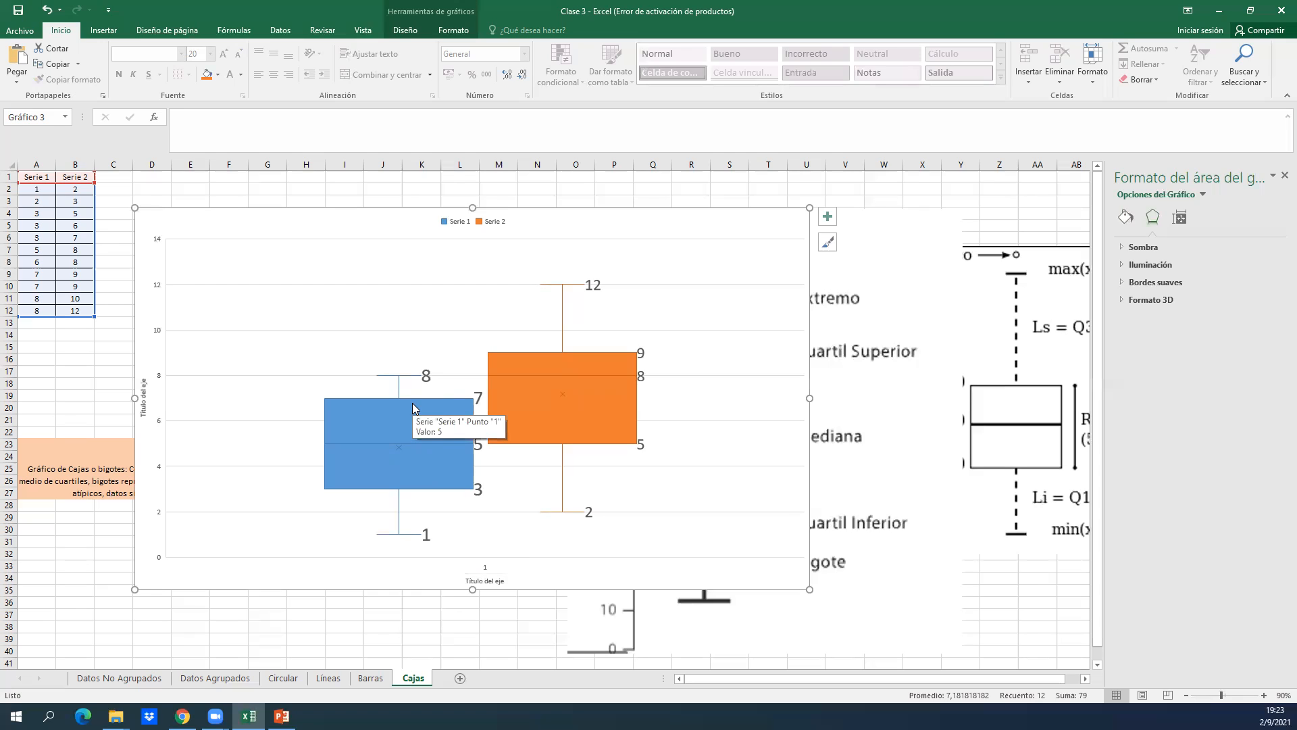
pyautogui.click(482, 431)
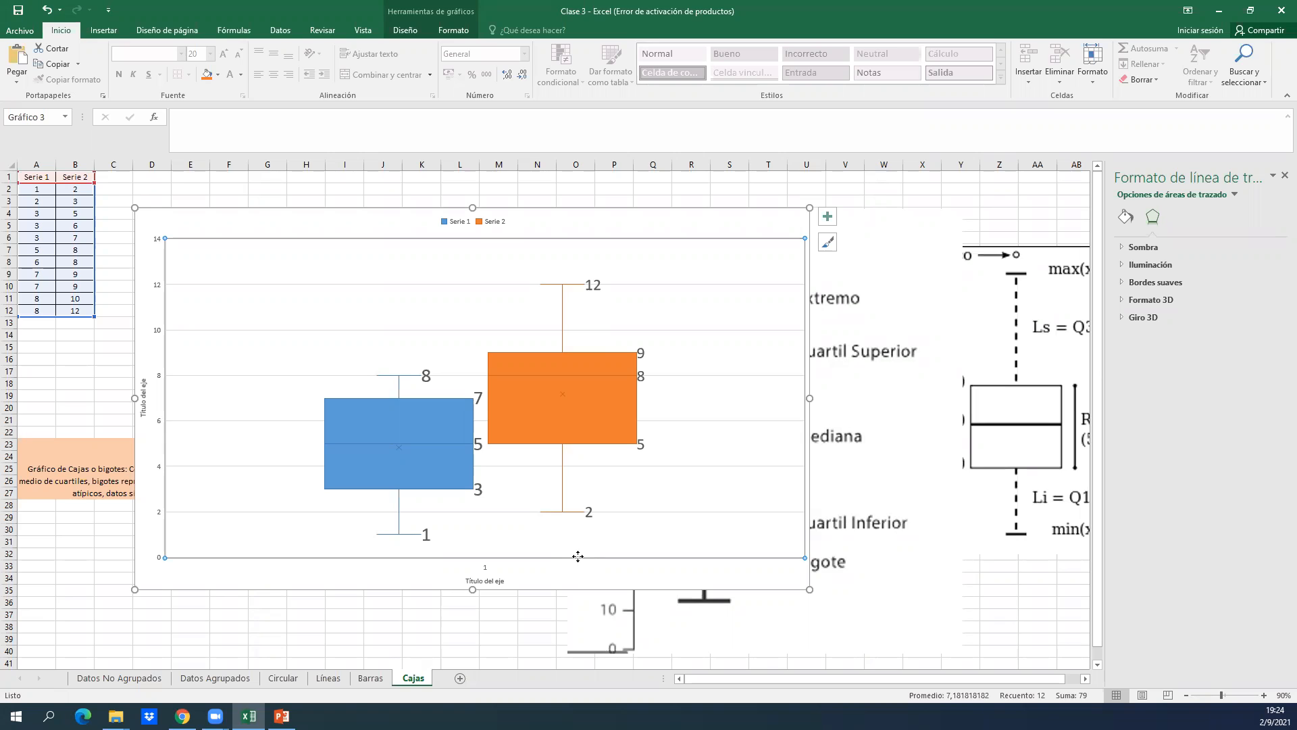
# Deselect the chart and close the Clase 3 workbook, saving its changes.
pyautogui.click(193, 189)
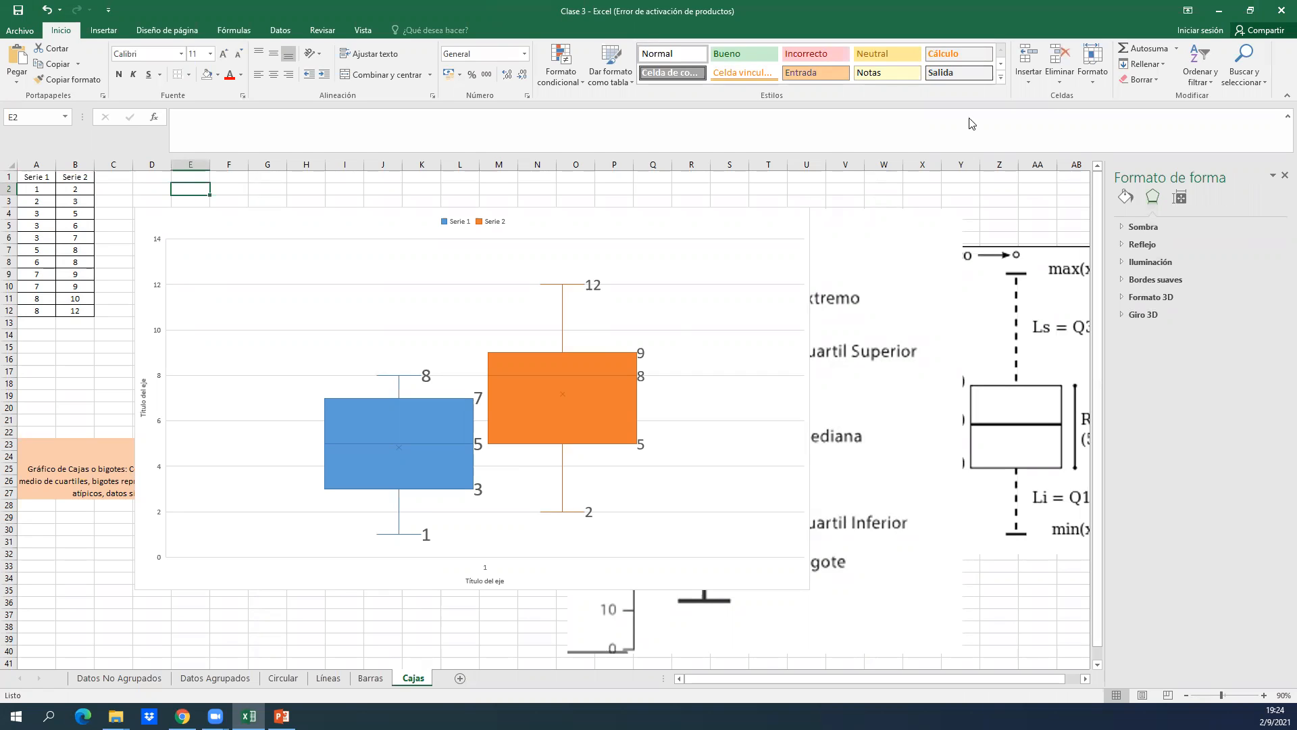
pyautogui.click(1279, 8)
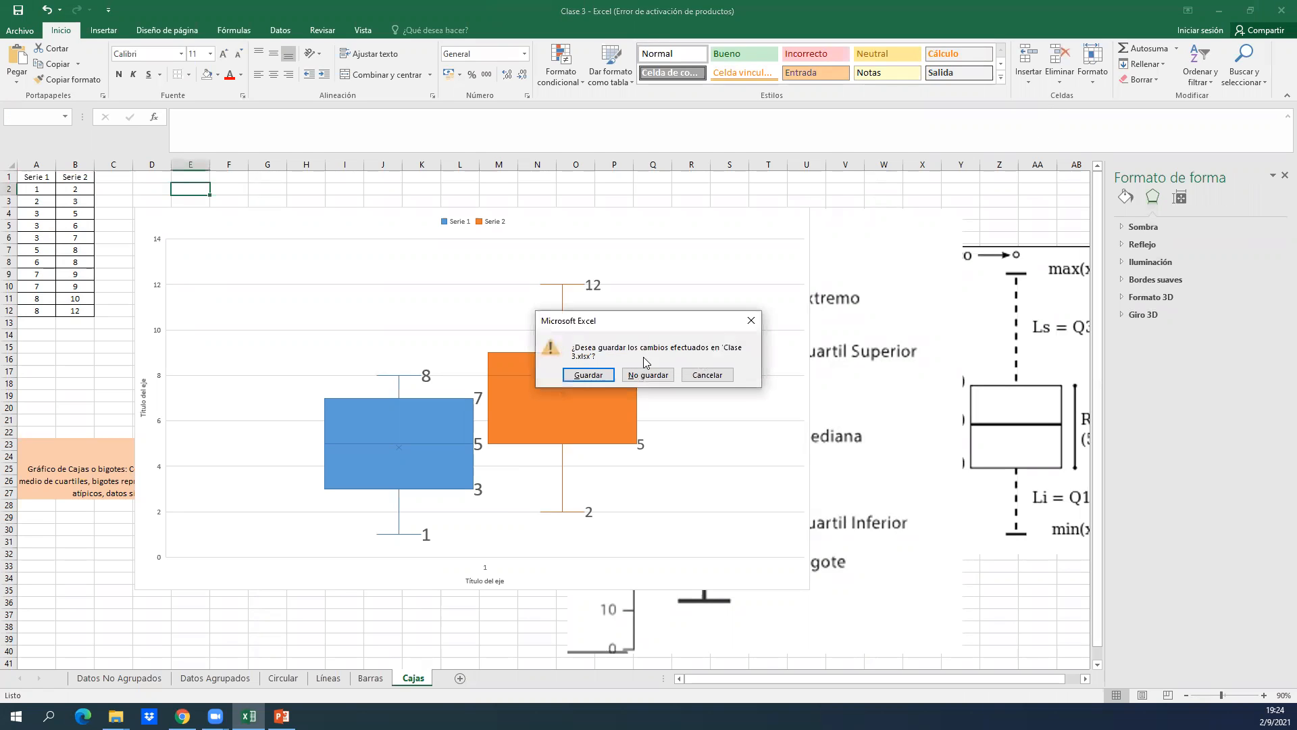
pyautogui.click(588, 374)
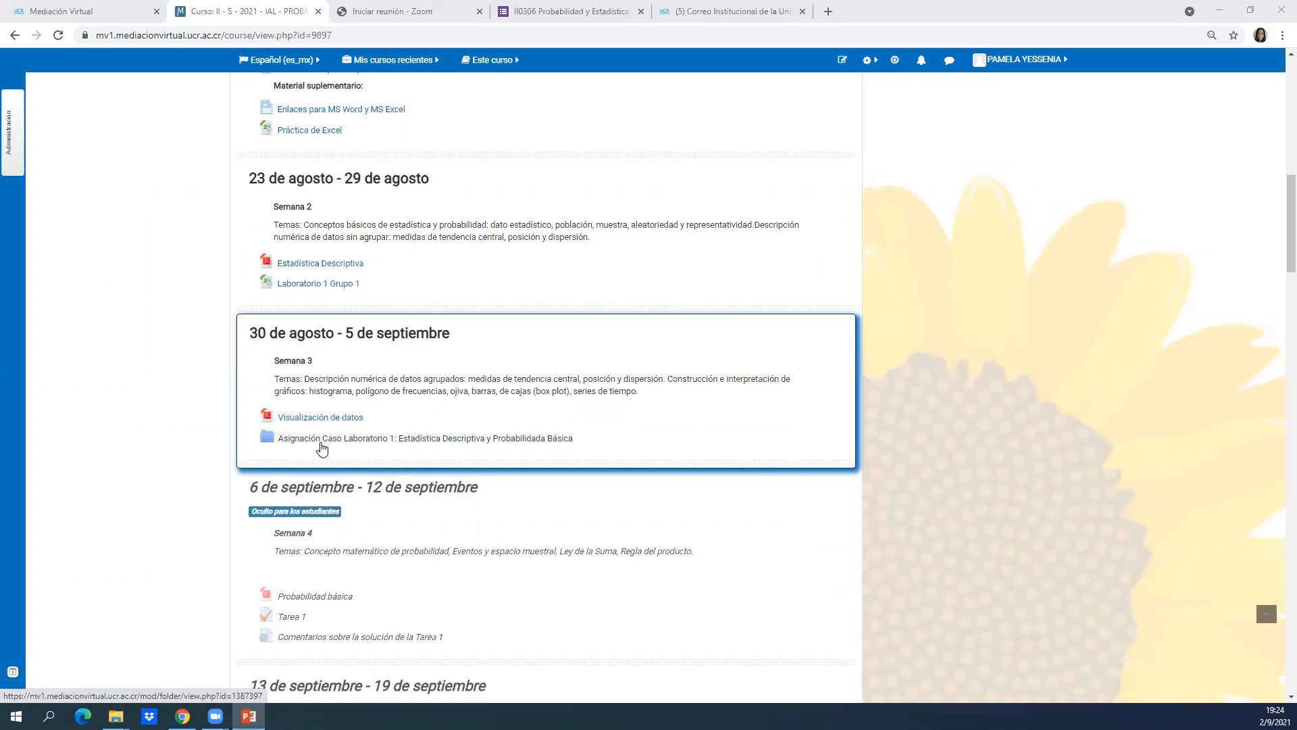
# Download the Word lab guide from the Asignación Caso Laboratorio 1 folder on the course page in Chrome and open it in Word.
pyautogui.click(322, 448)
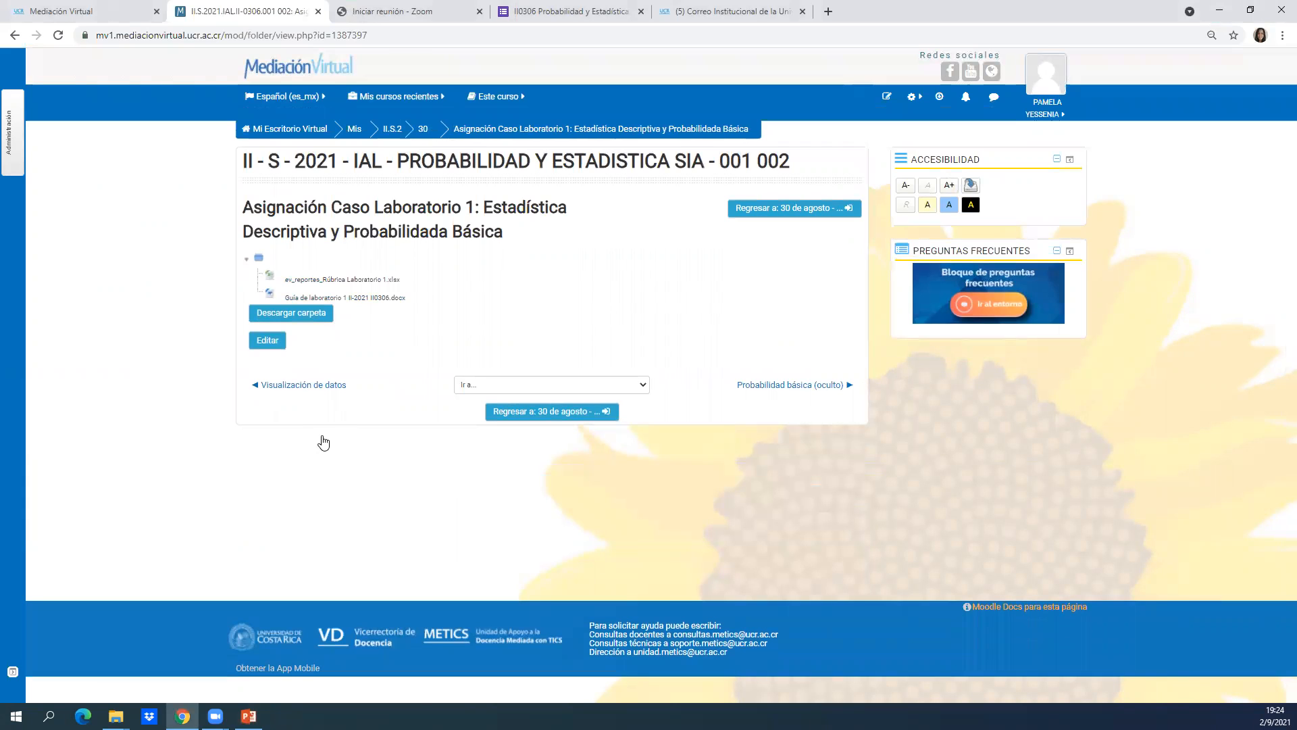
pyautogui.click(348, 298)
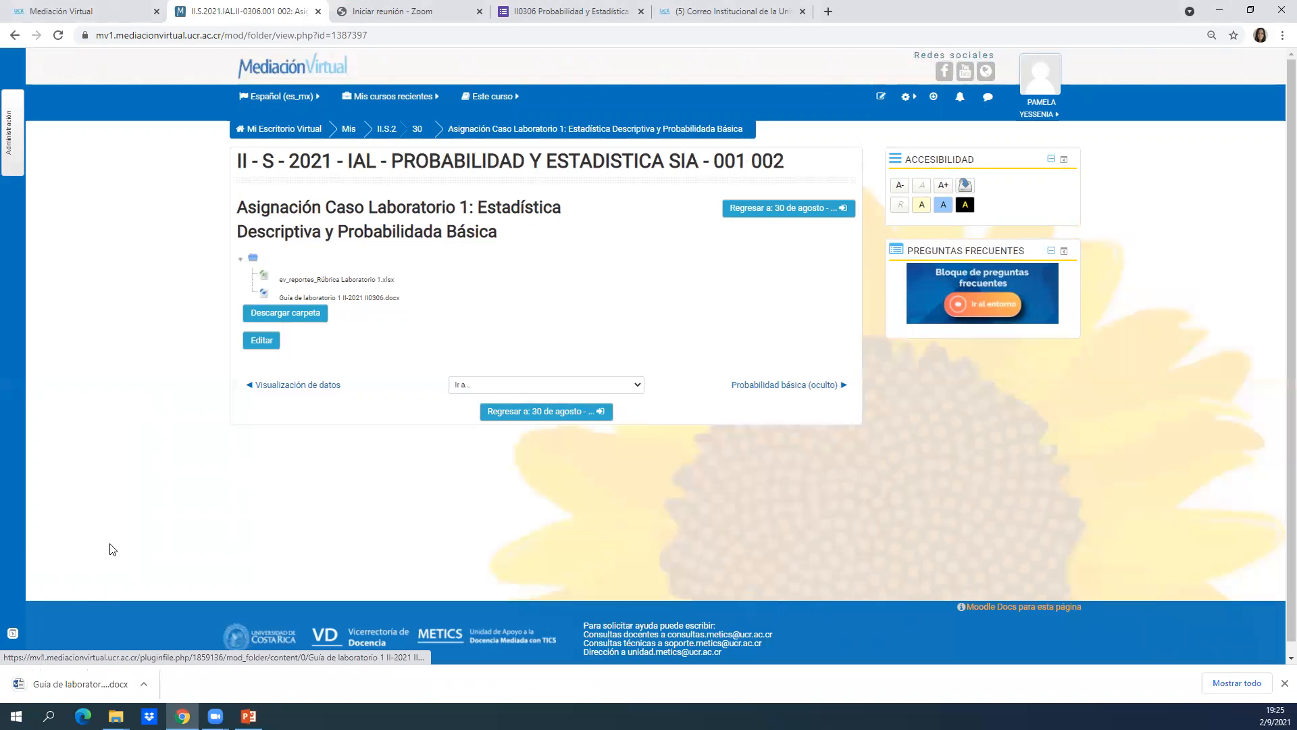
pyautogui.click(40, 684)
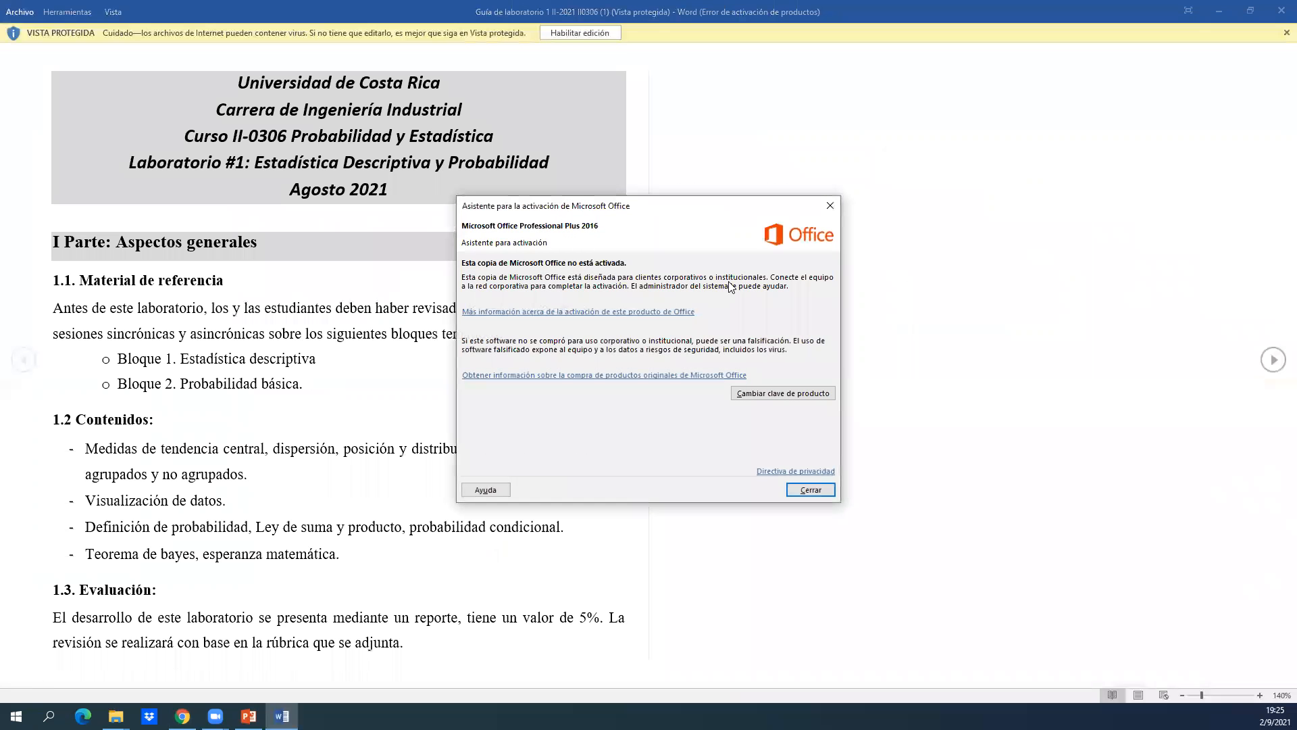
pyautogui.click(831, 205)
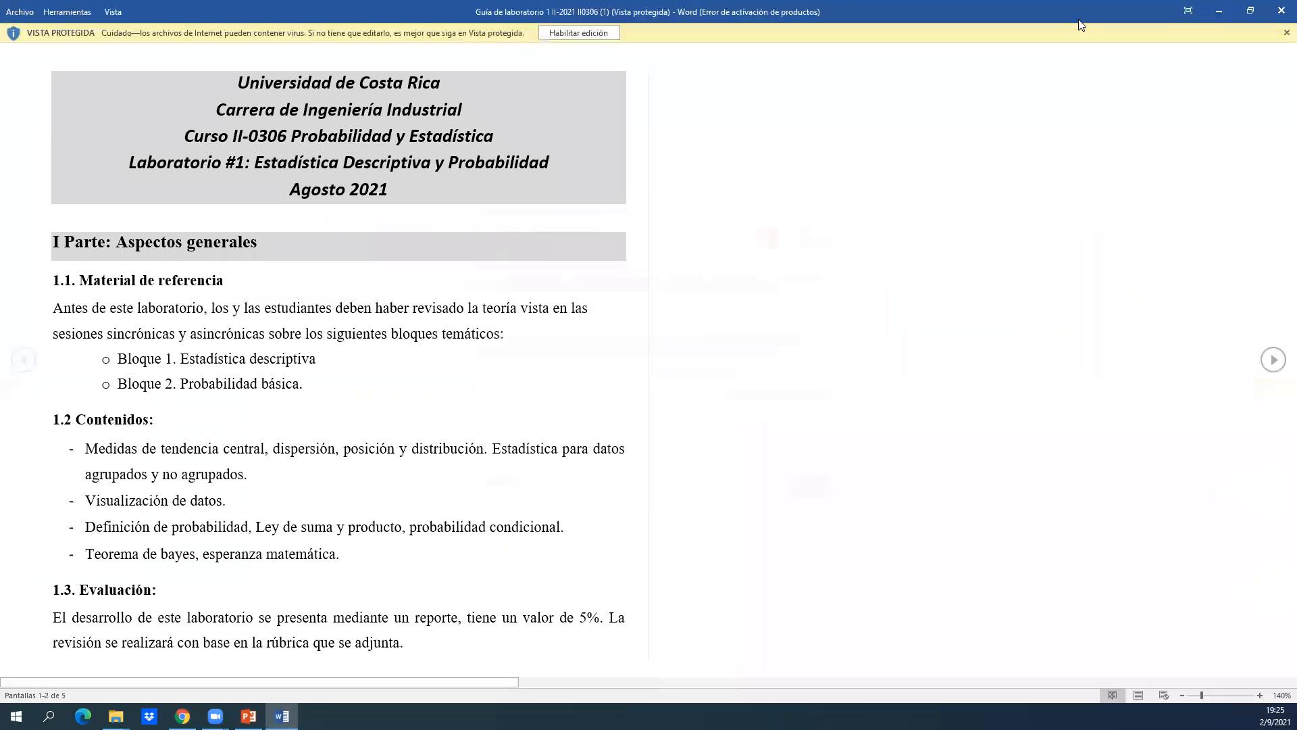
# Enable editing of the lab guide and display it maximised at 130% zoom.
pyautogui.moveTo(1079, 22); pyautogui.dragTo(939, 235)
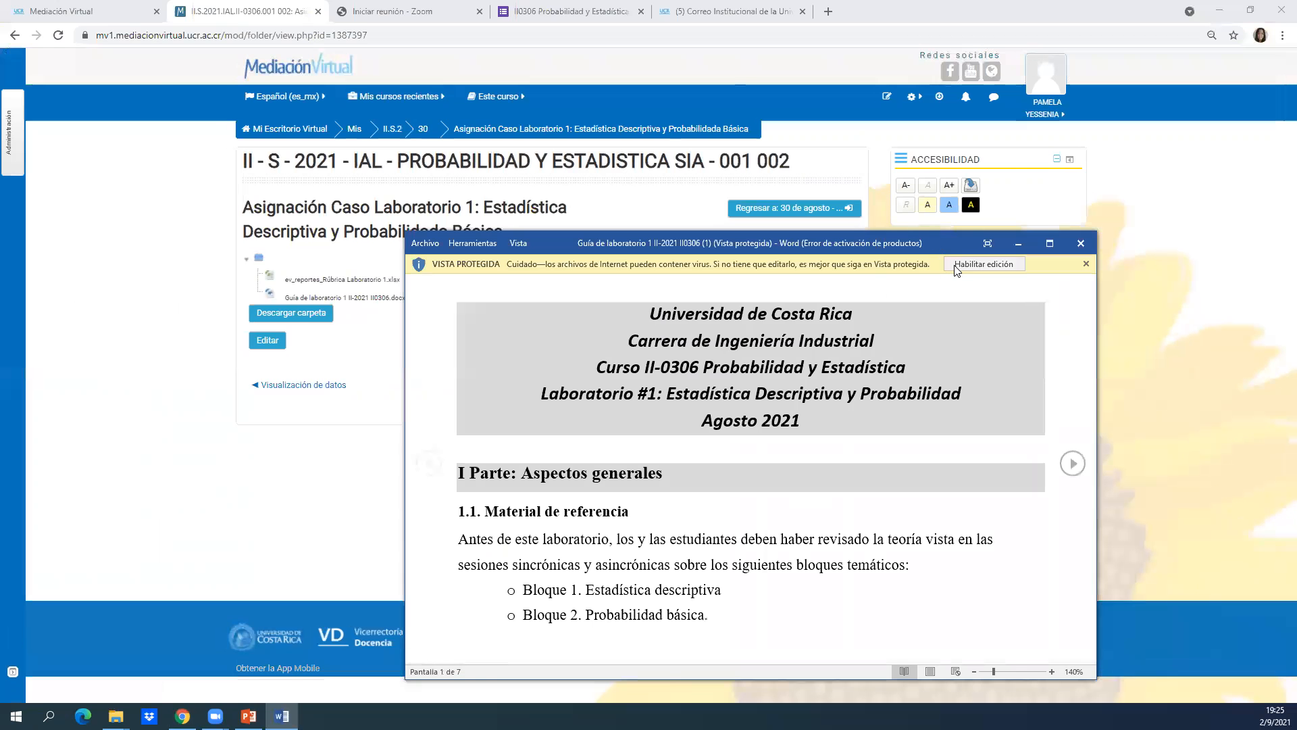
pyautogui.click(956, 267)
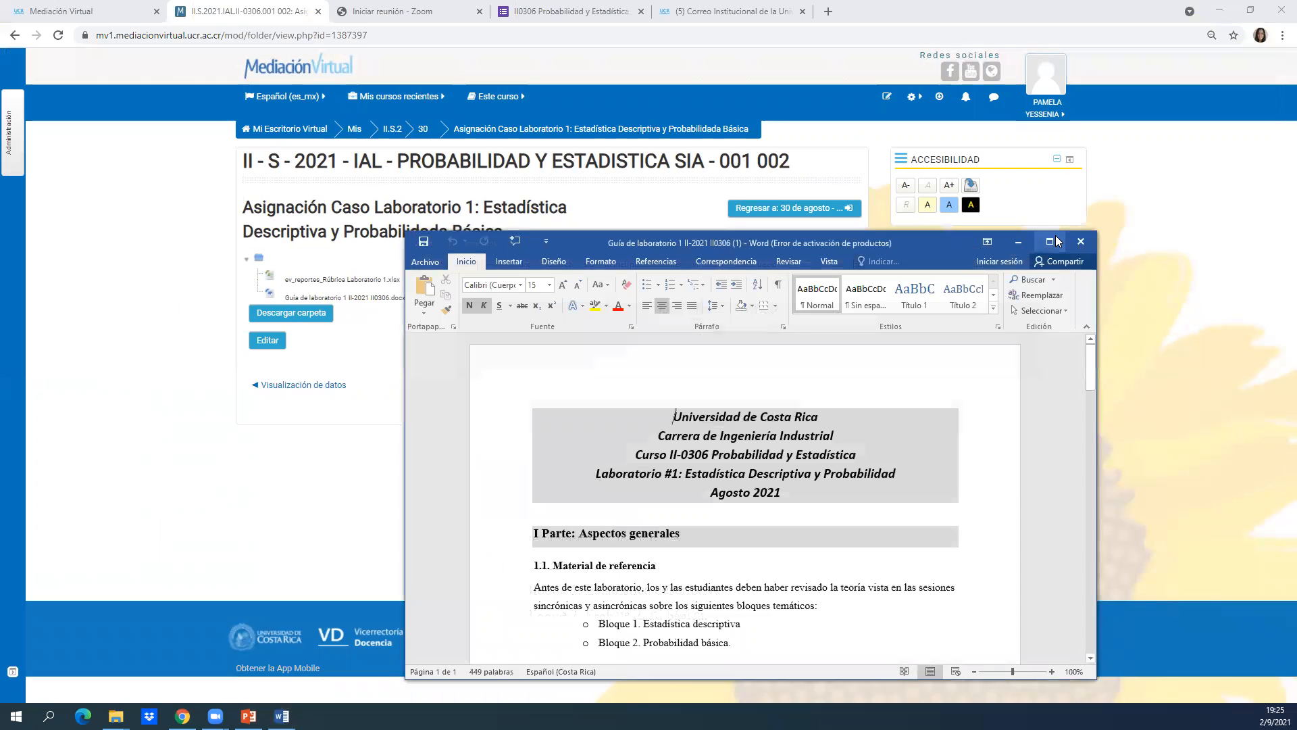
pyautogui.click(1051, 241)
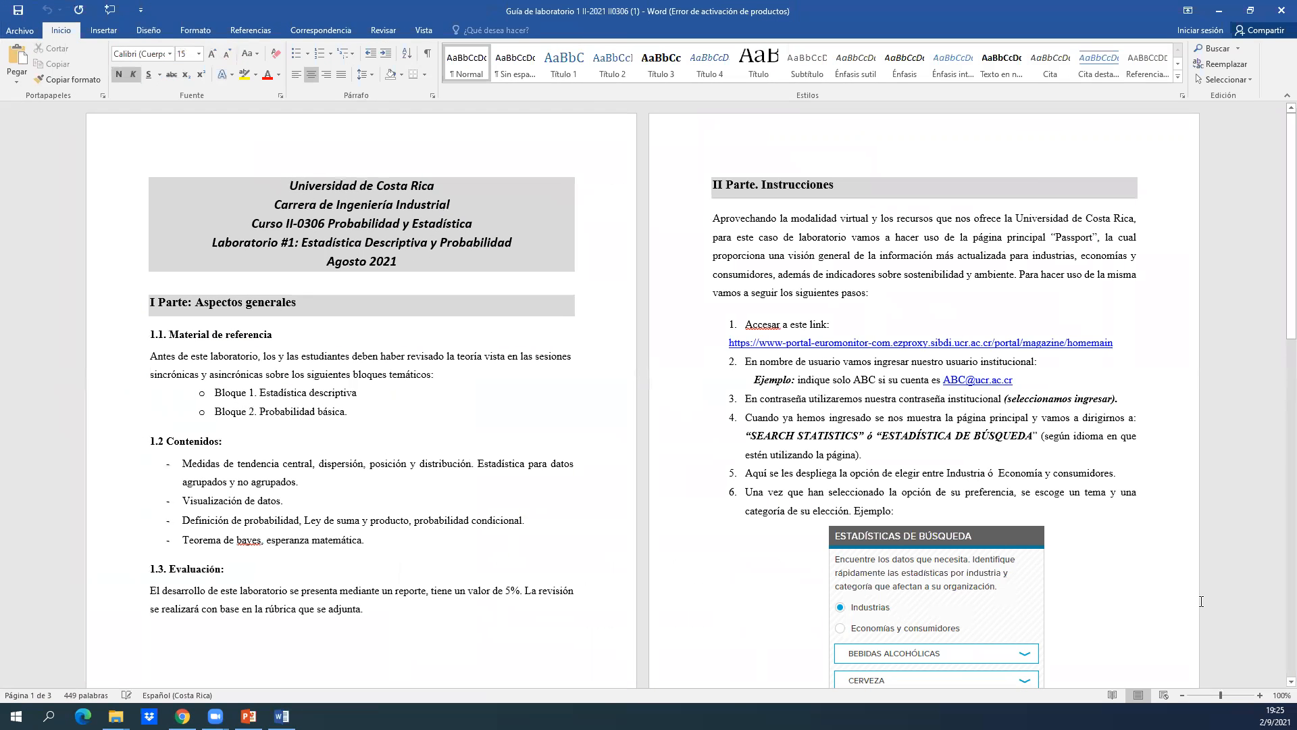
pyautogui.click(1260, 695)
pyautogui.click(1260, 695)
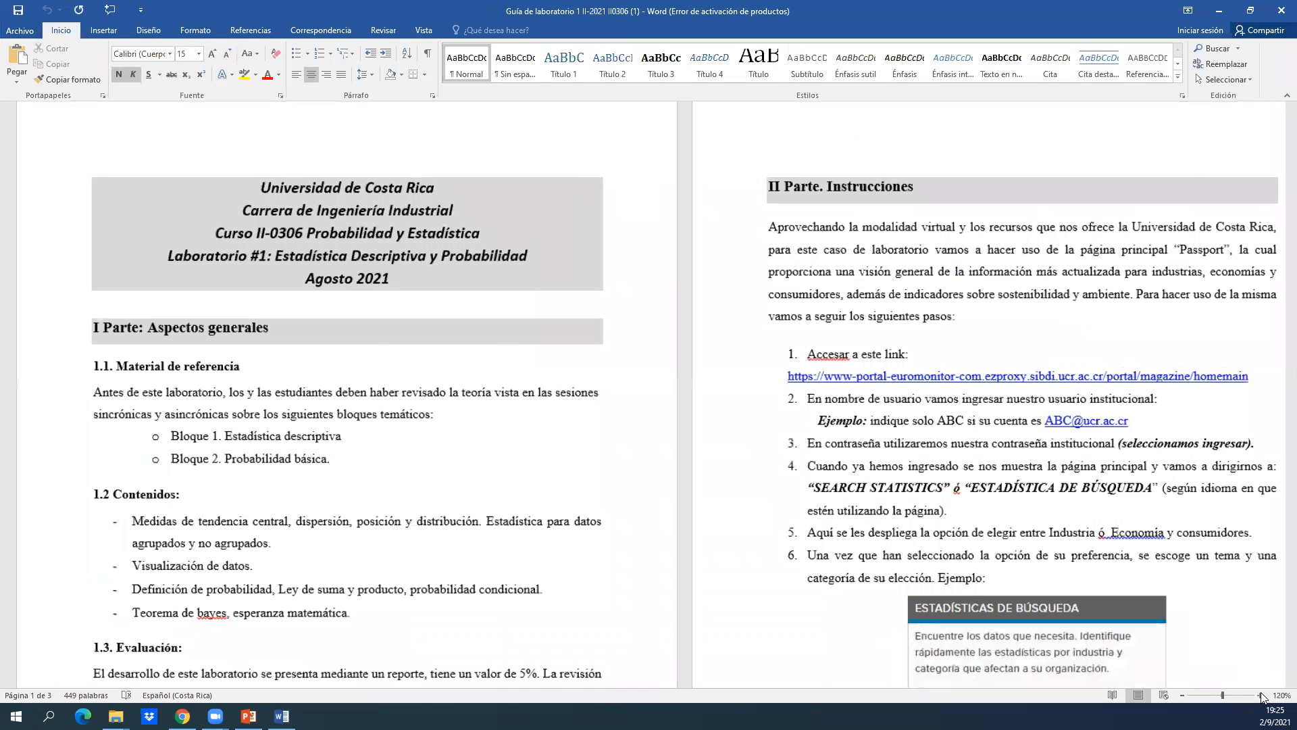
pyautogui.click(1260, 695)
pyautogui.click(832, 417)
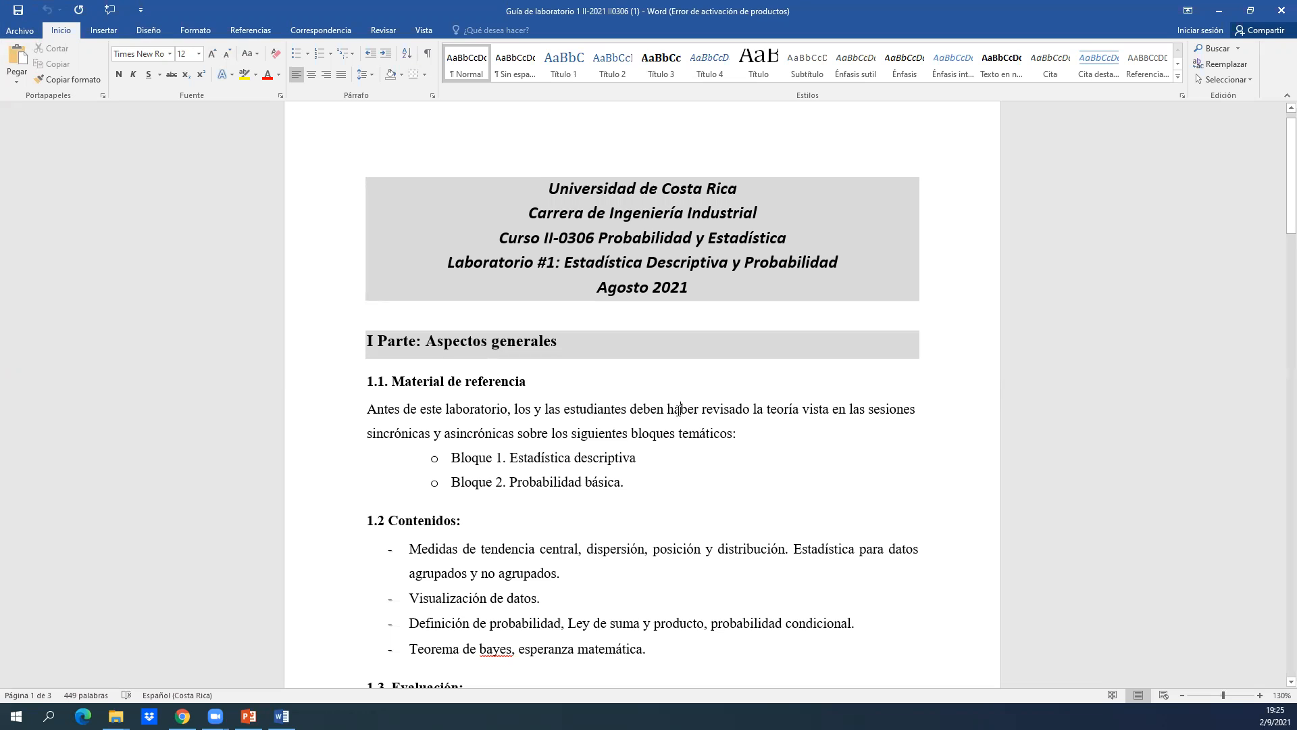
# Review Part I of the lab guide, covering the reference material, contents and evaluation, and highlight the two probability topics.
pyautogui.scroll(-8, 678, 410)
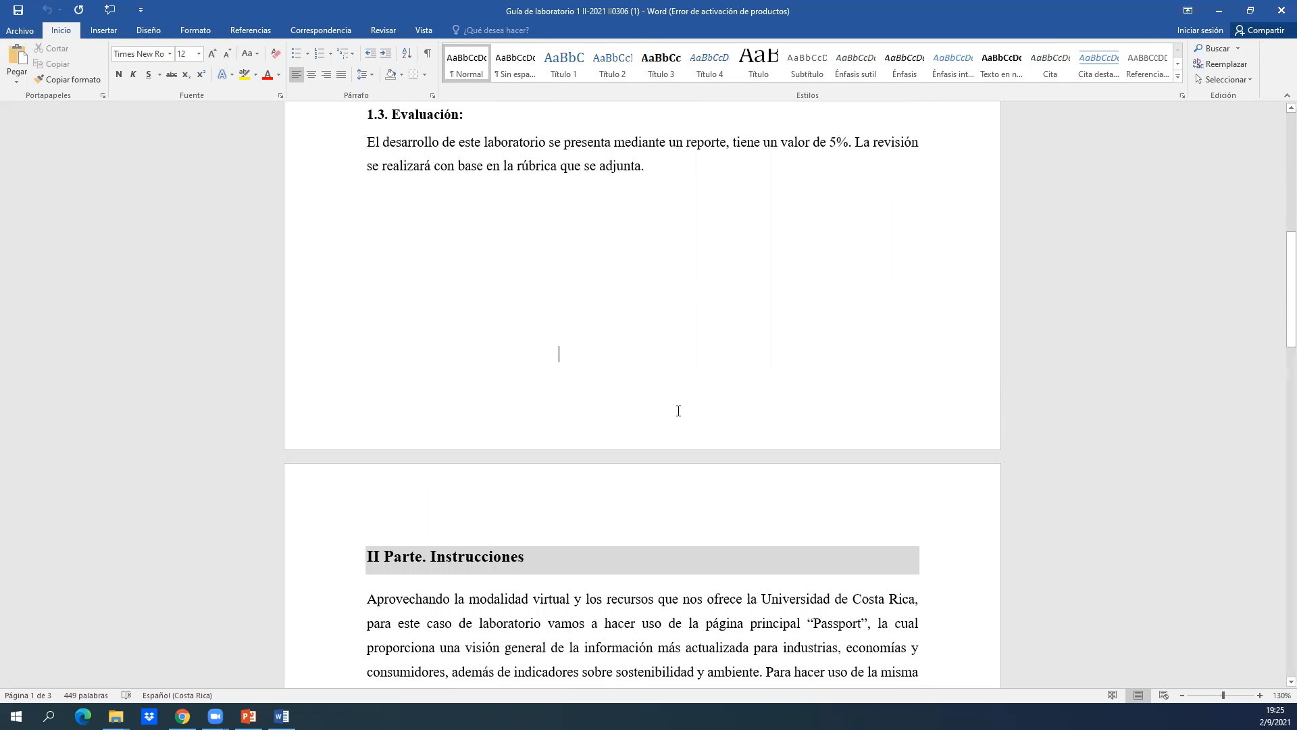
pyautogui.scroll(4, 677, 410)
pyautogui.scroll(3, 678, 410)
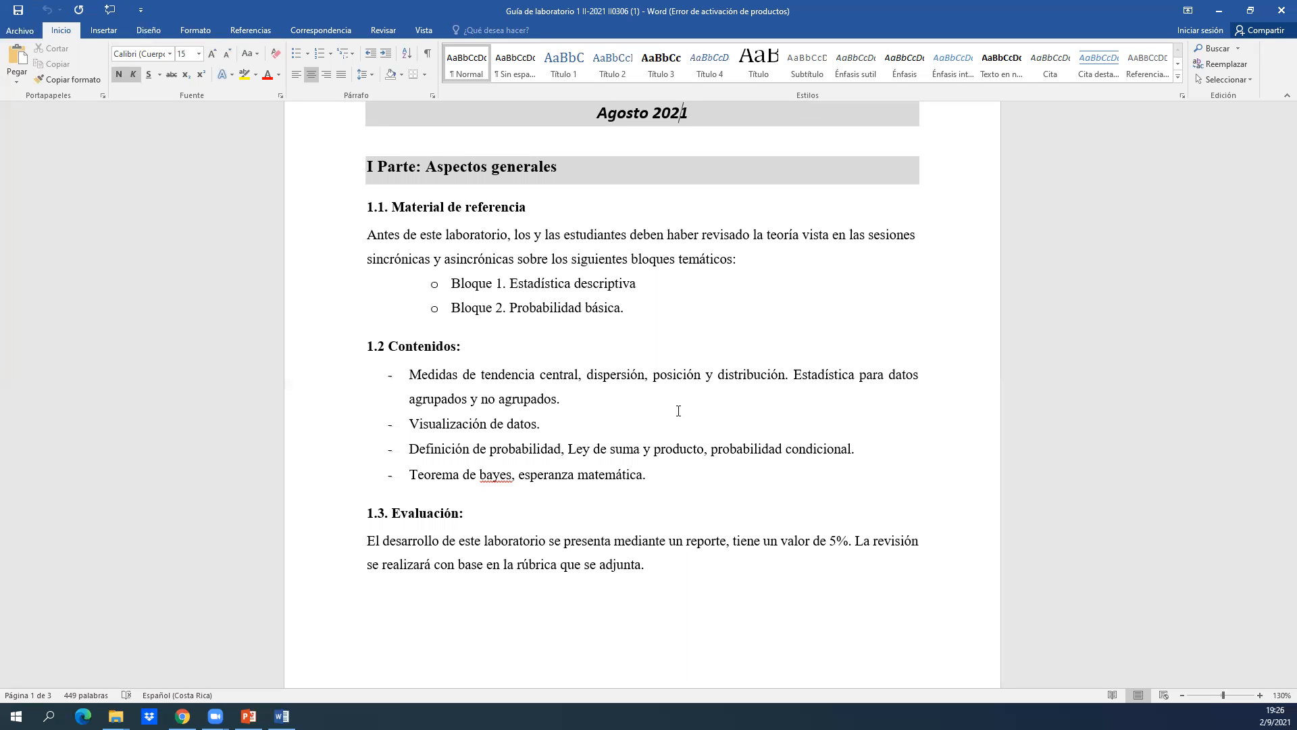
pyautogui.click(584, 424)
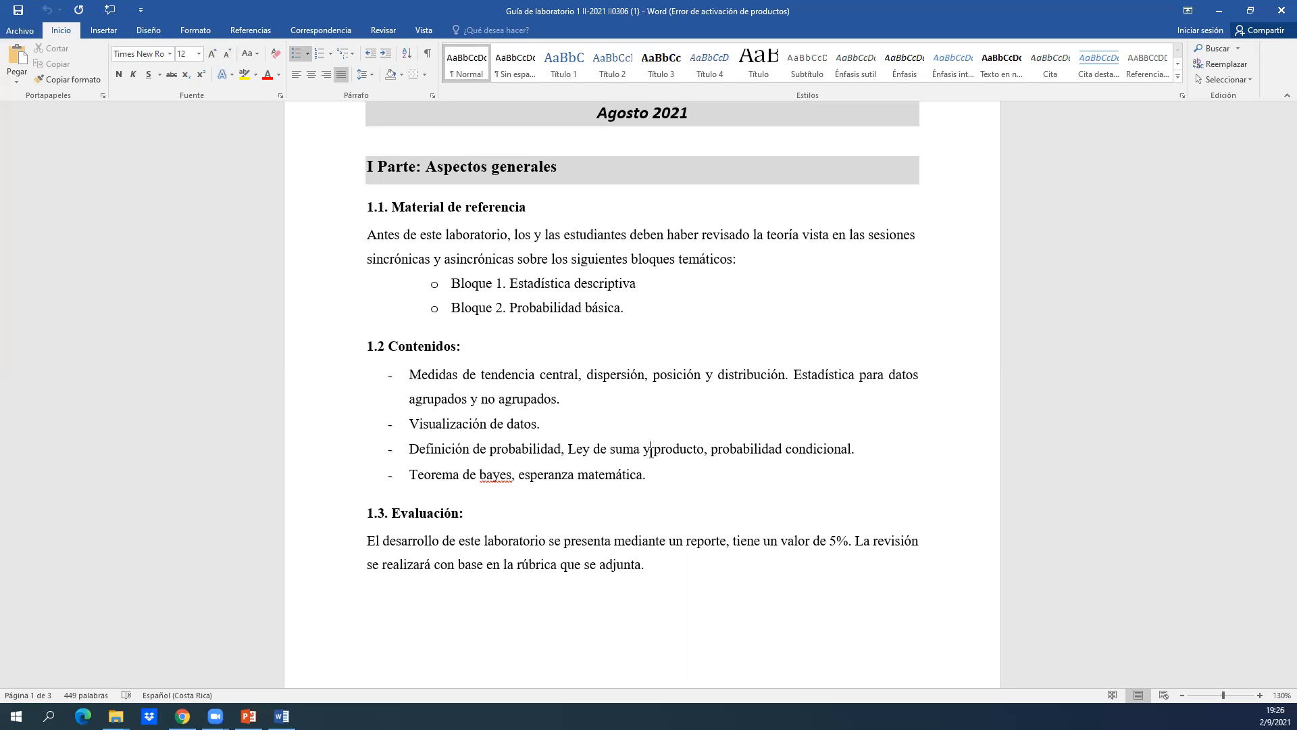
pyautogui.moveTo(643, 479); pyautogui.dragTo(415, 452)
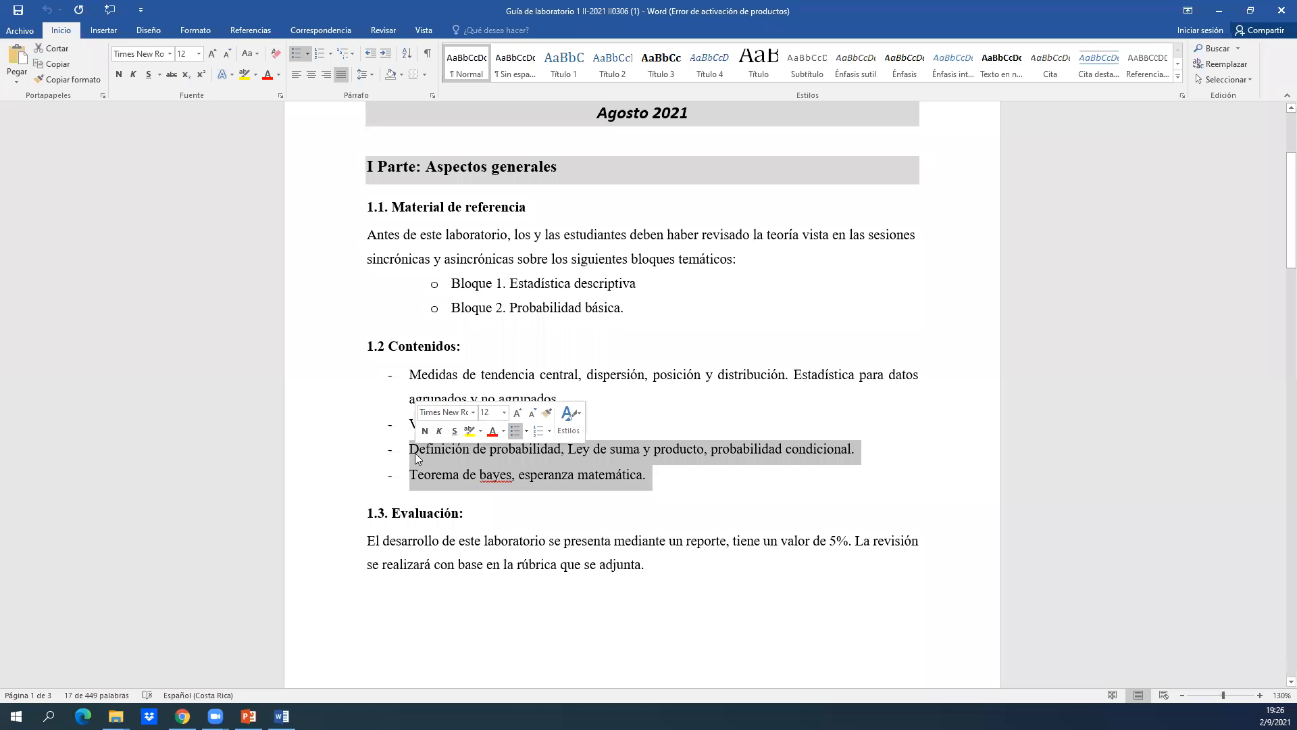
pyautogui.click(545, 513)
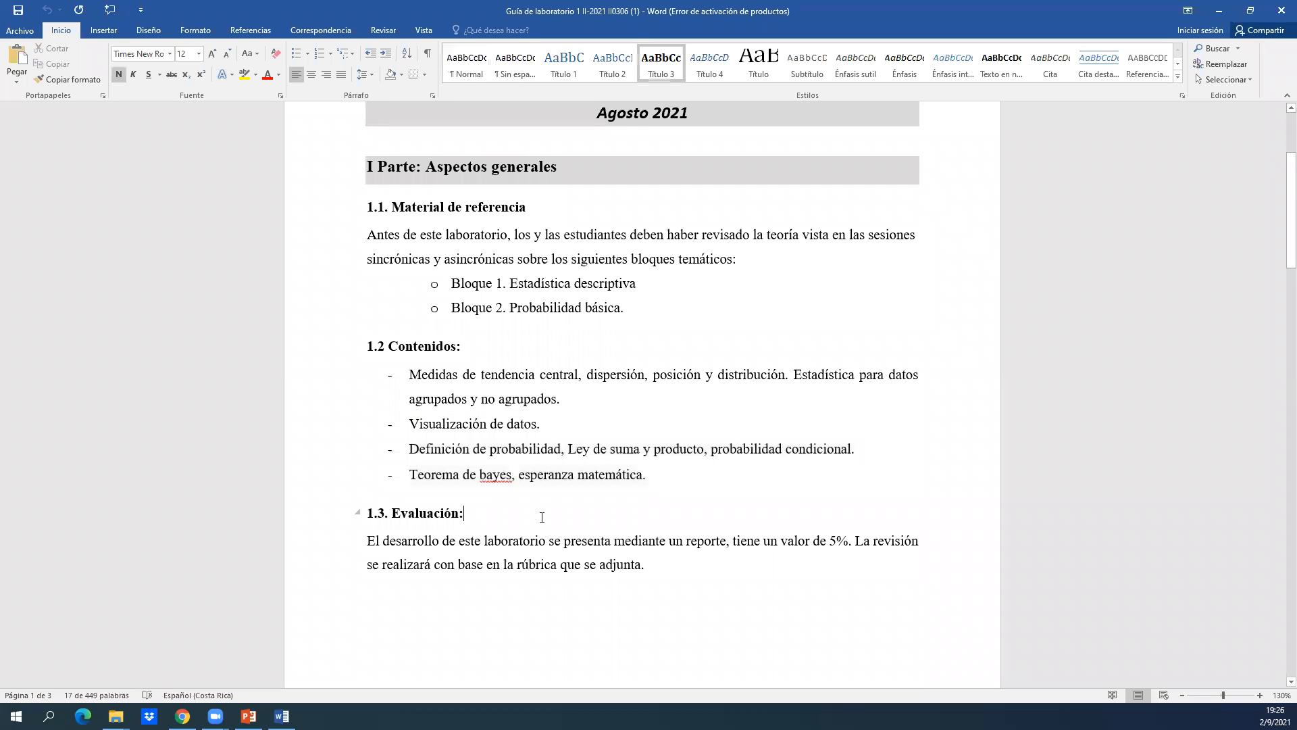
# Read the Part II instructions of the lab guide, from the Passport introduction through step 6 on choosing a topic and category.
pyautogui.scroll(-6, 542, 517)
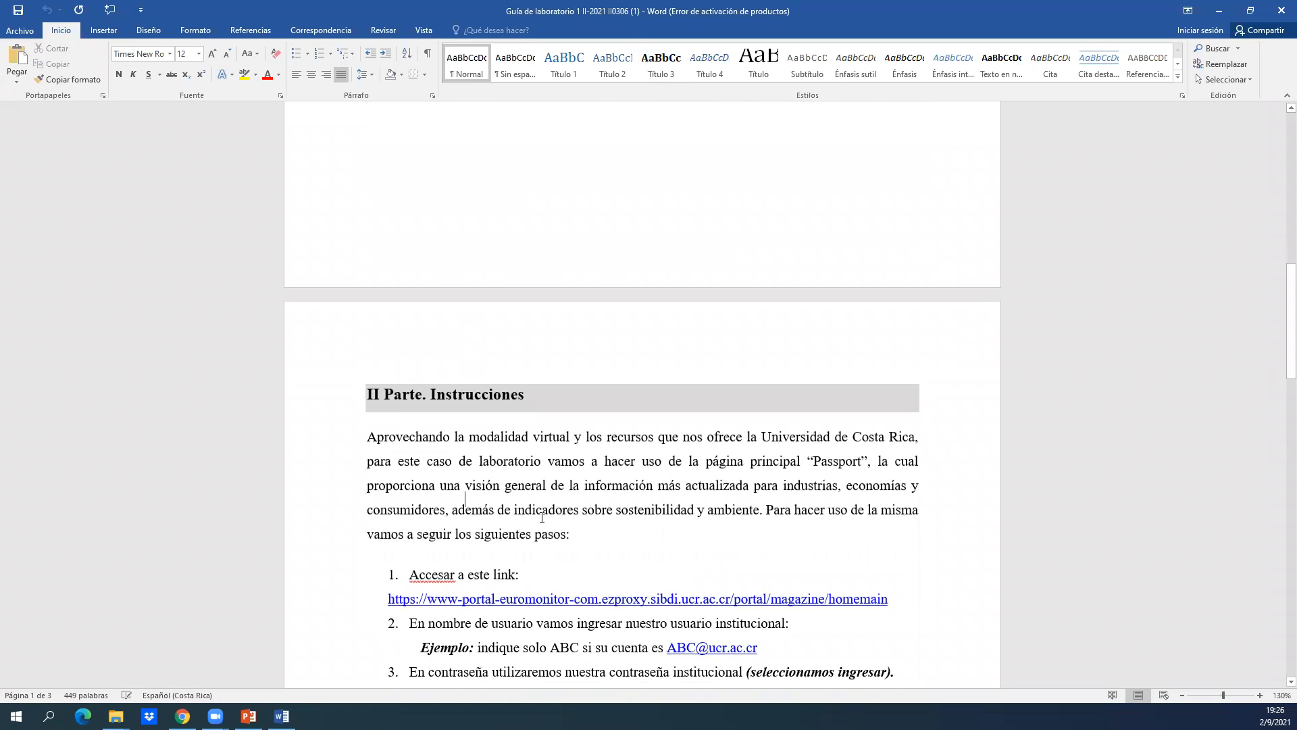
pyautogui.scroll(3, 541, 517)
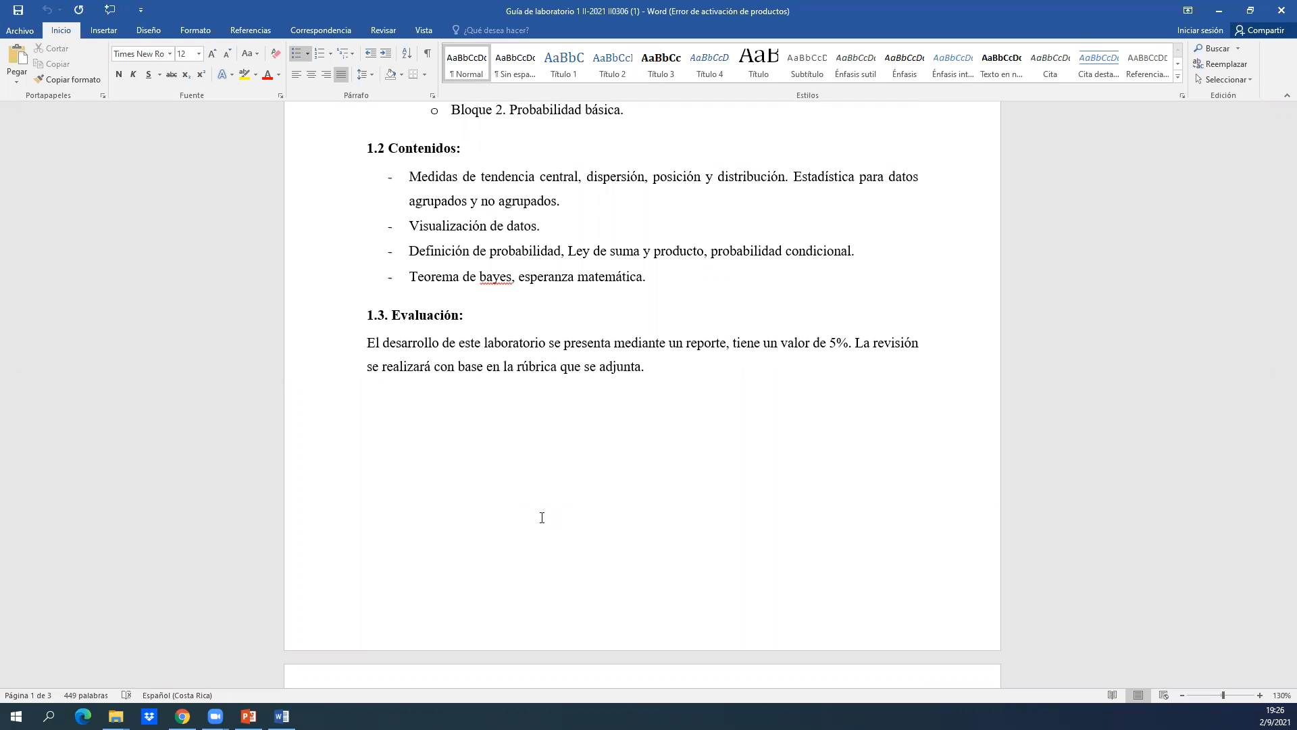
pyautogui.press('Down')
pyautogui.press('Down')
pyautogui.press('Down')
pyautogui.press('Down')
pyautogui.press('Down')
pyautogui.press('Down')
pyautogui.press('Down')
pyautogui.press('Down')
pyautogui.press('Down')
pyautogui.press('Down')
pyautogui.press('Down')
pyautogui.press('Down')
pyautogui.press('Down')
pyautogui.press('Down')
pyautogui.press('Down')
pyautogui.press('Down')
pyautogui.press('Down')
pyautogui.press('Down')
pyautogui.press('Down')
pyautogui.press('Down')
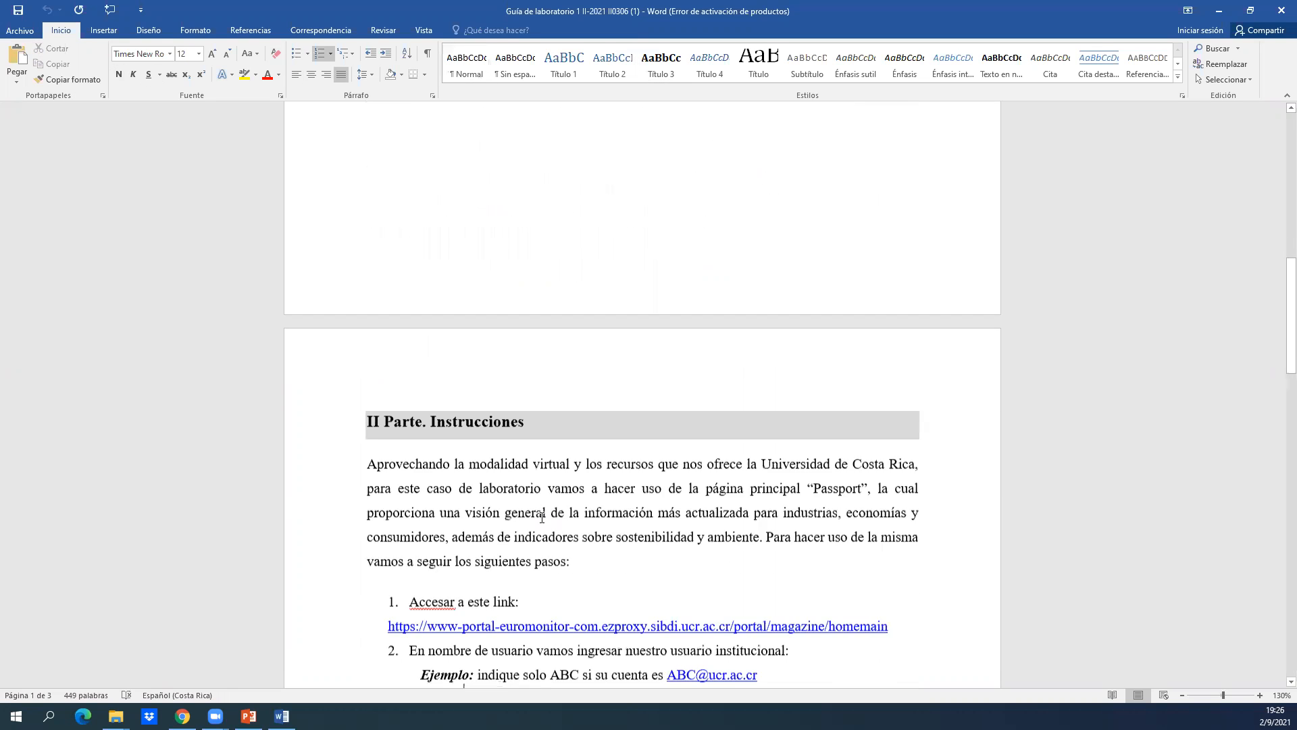
pyautogui.press('Down')
pyautogui.press('Down')
pyautogui.press('Down')
pyautogui.press('Down')
pyautogui.press('Down')
pyautogui.press('Down')
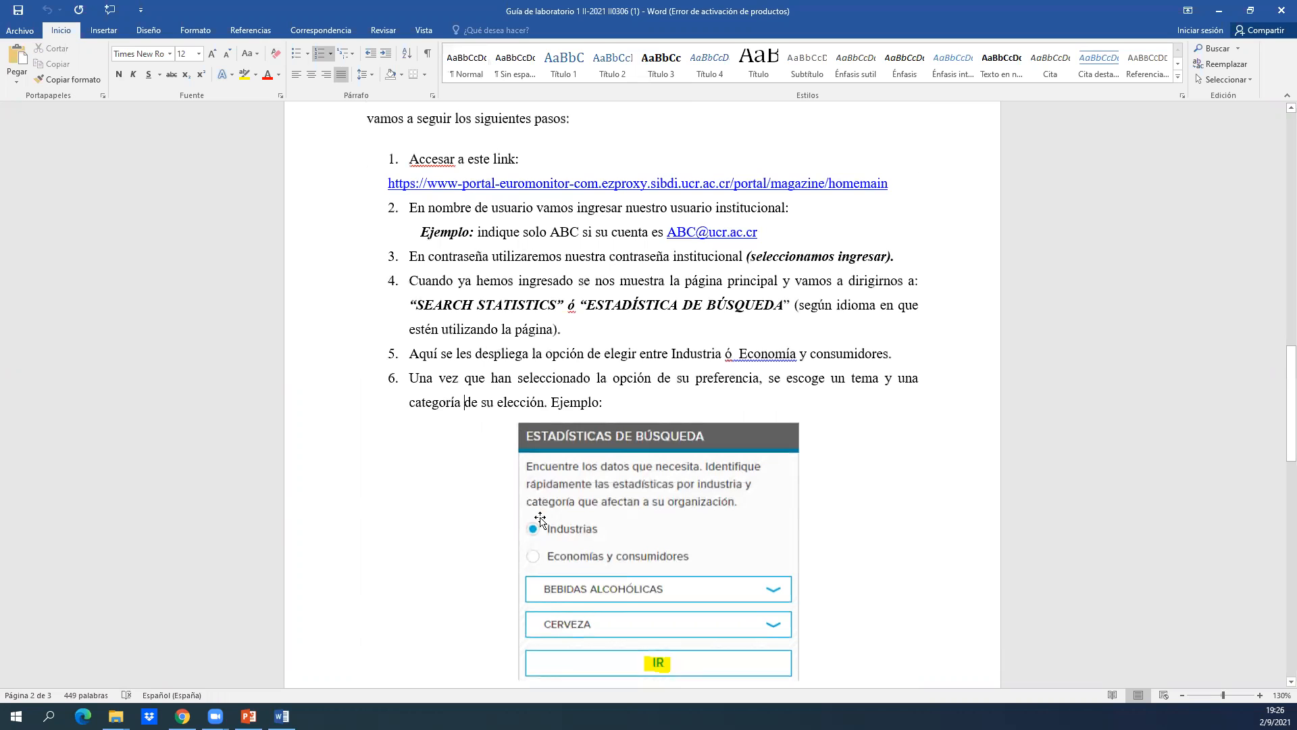
# Review Part II steps 1 to 7 of the lab guide, highlighting the example institutional account in step 2.
pyautogui.scroll(7, 541, 520)
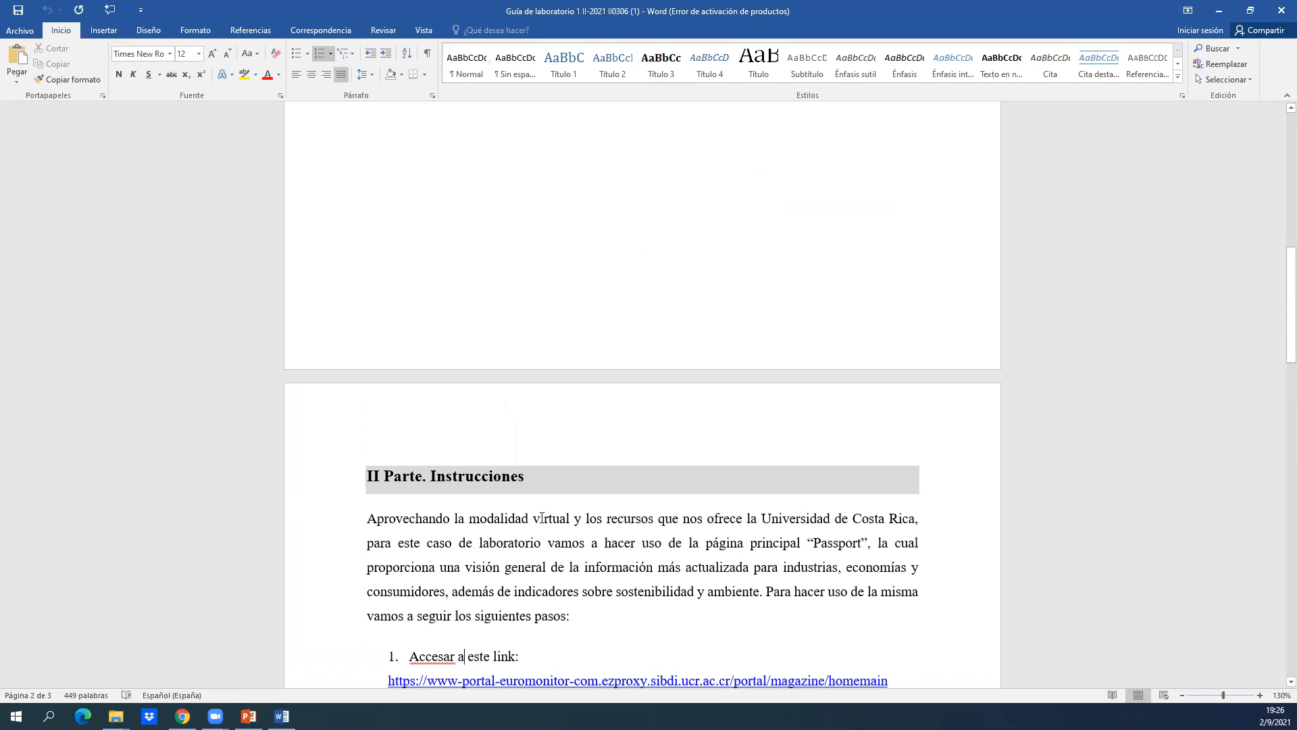
pyautogui.scroll(-3, 542, 518)
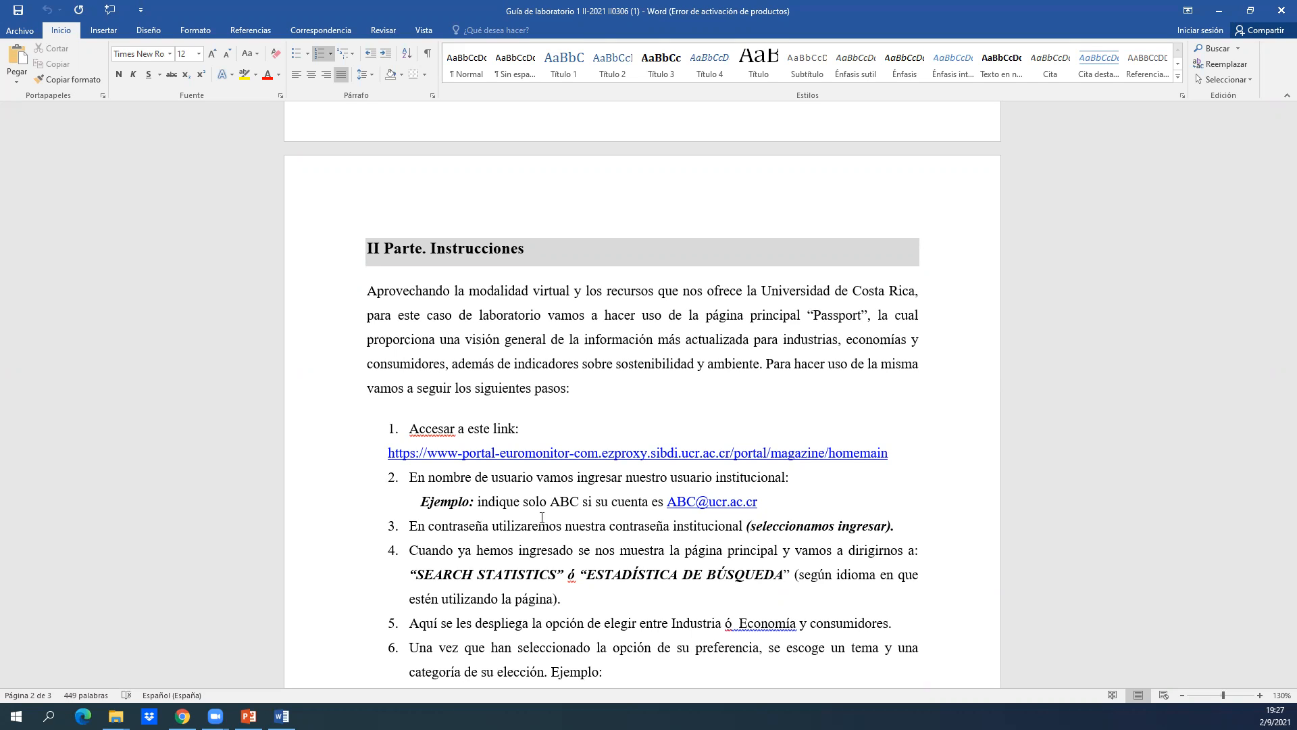
pyautogui.moveTo(1276, 385); pyautogui.dragTo(1277, 411)
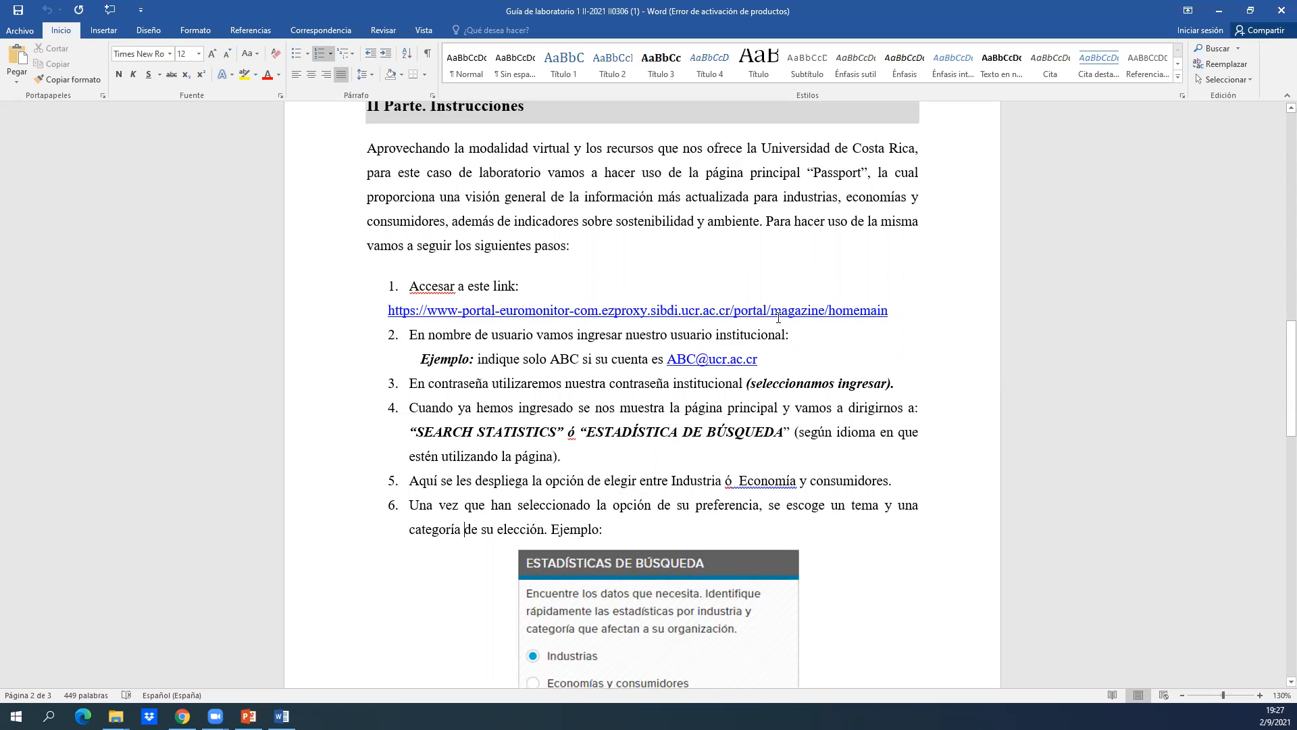
pyautogui.moveTo(757, 356); pyautogui.dragTo(668, 364)
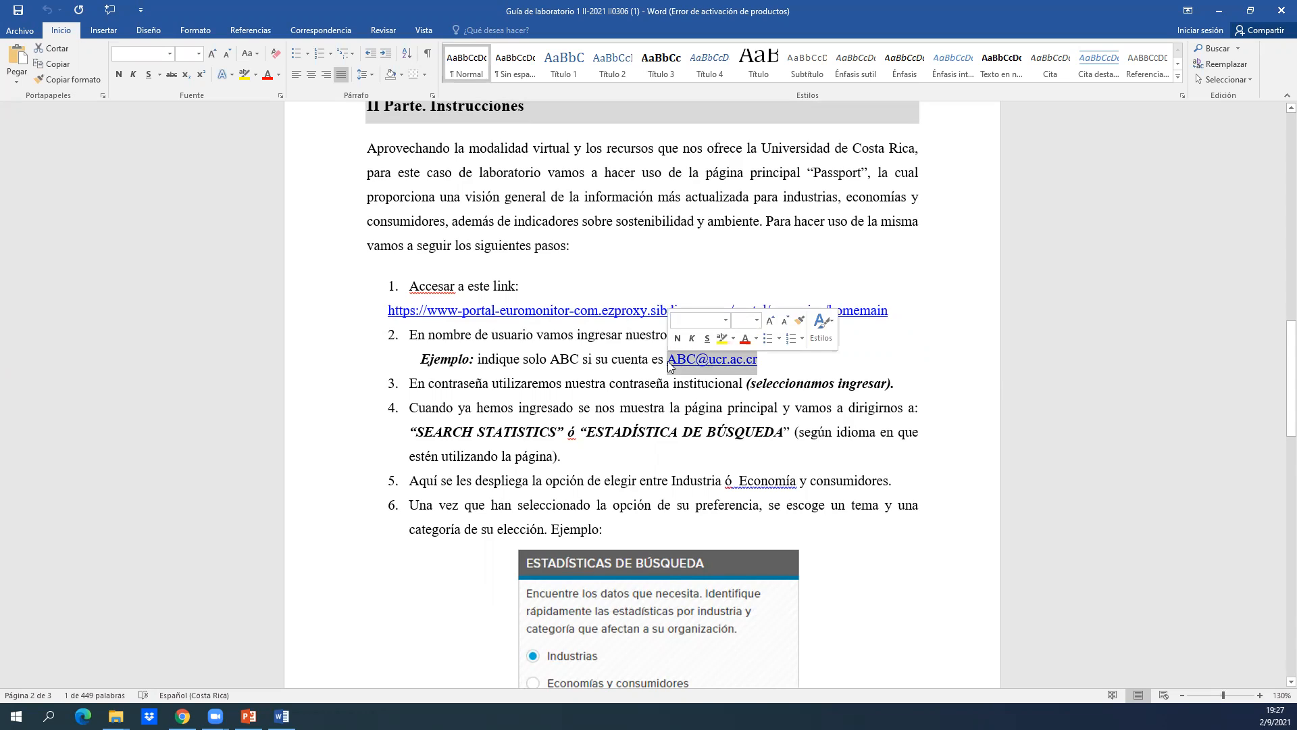
pyautogui.click(618, 395)
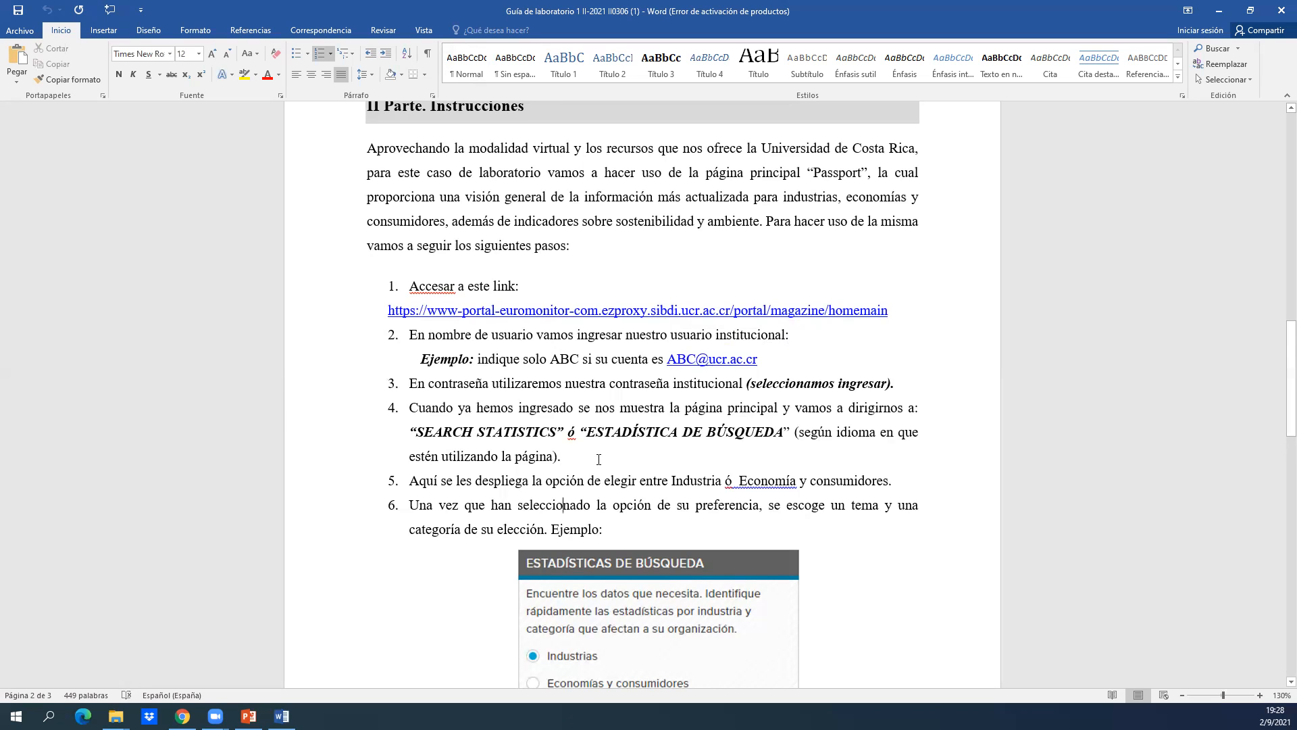
pyautogui.press('Down')
pyautogui.press('Down')
pyautogui.press('Down')
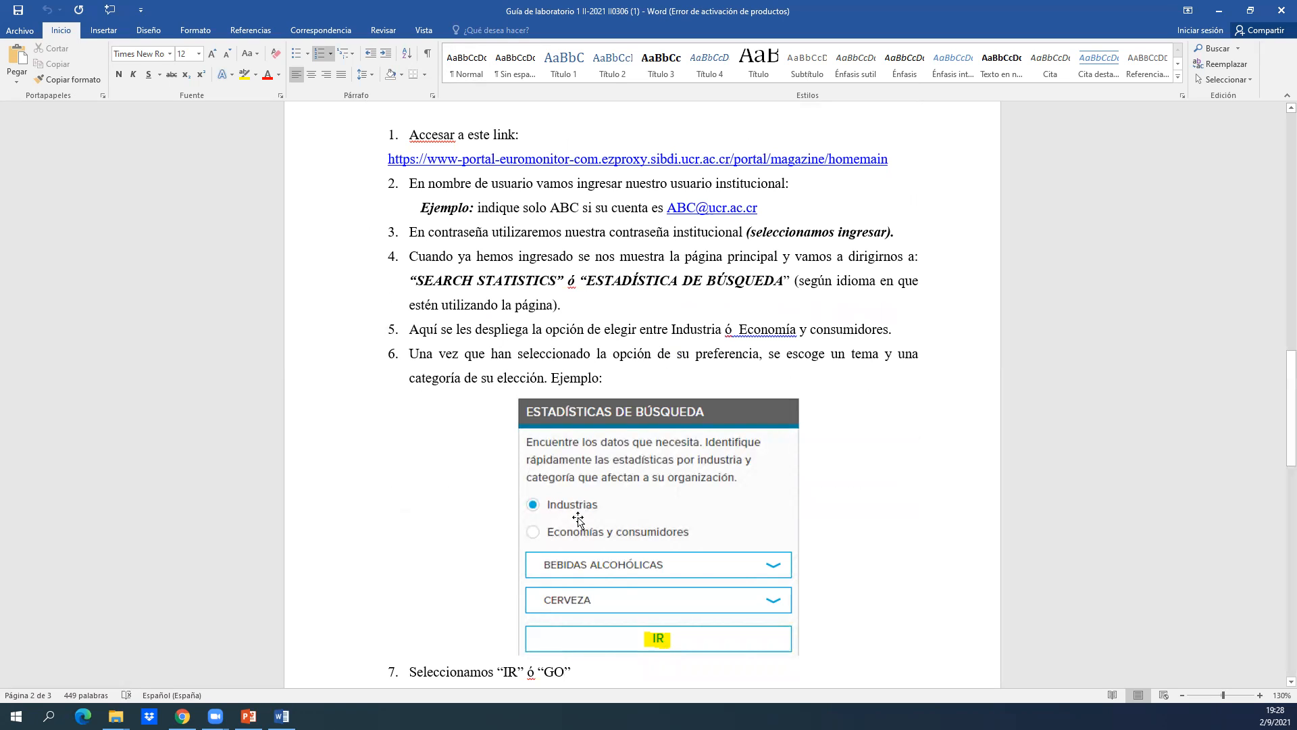
pyautogui.moveTo(1277, 408); pyautogui.dragTo(1277, 440)
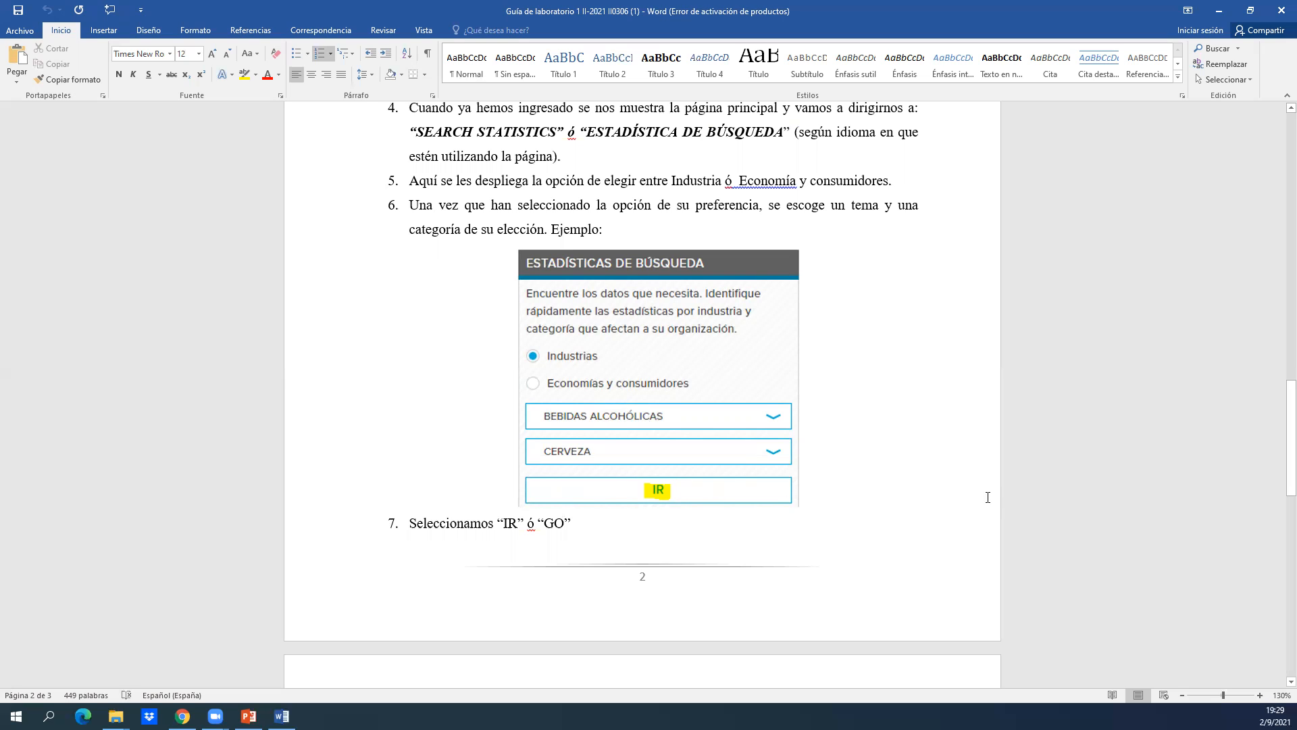
# Read steps 8 to 10 on page 3, highlighting the two-country and 10-year requirements in step 9.
pyautogui.moveTo(1291, 432); pyautogui.dragTo(1282, 527)
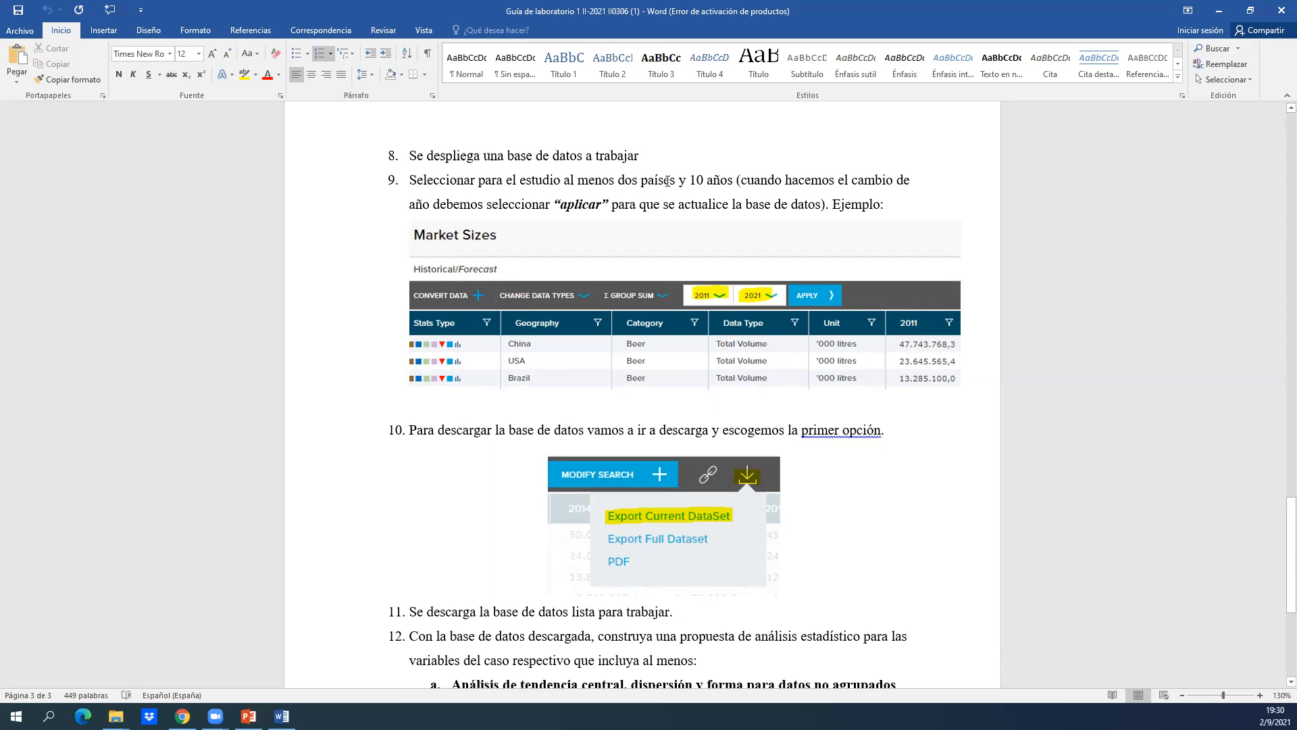
pyautogui.moveTo(684, 181); pyautogui.dragTo(748, 182)
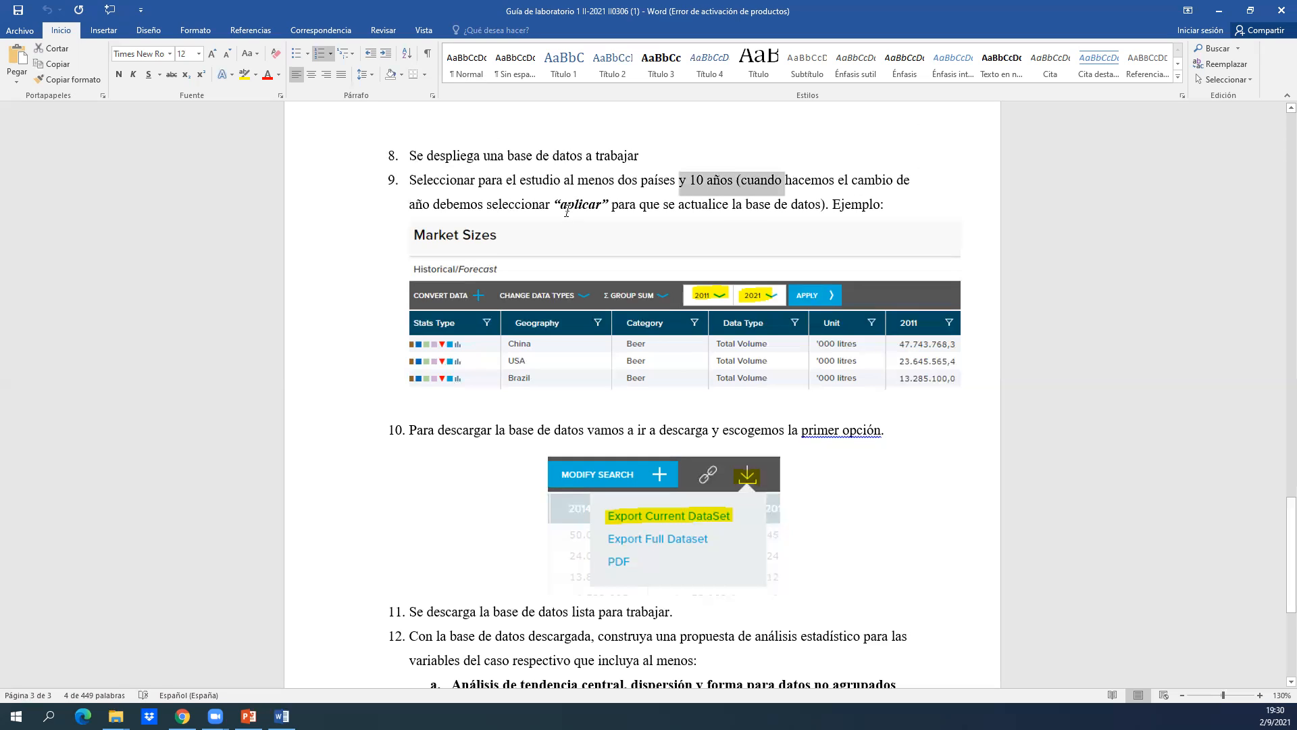
pyautogui.click(532, 218)
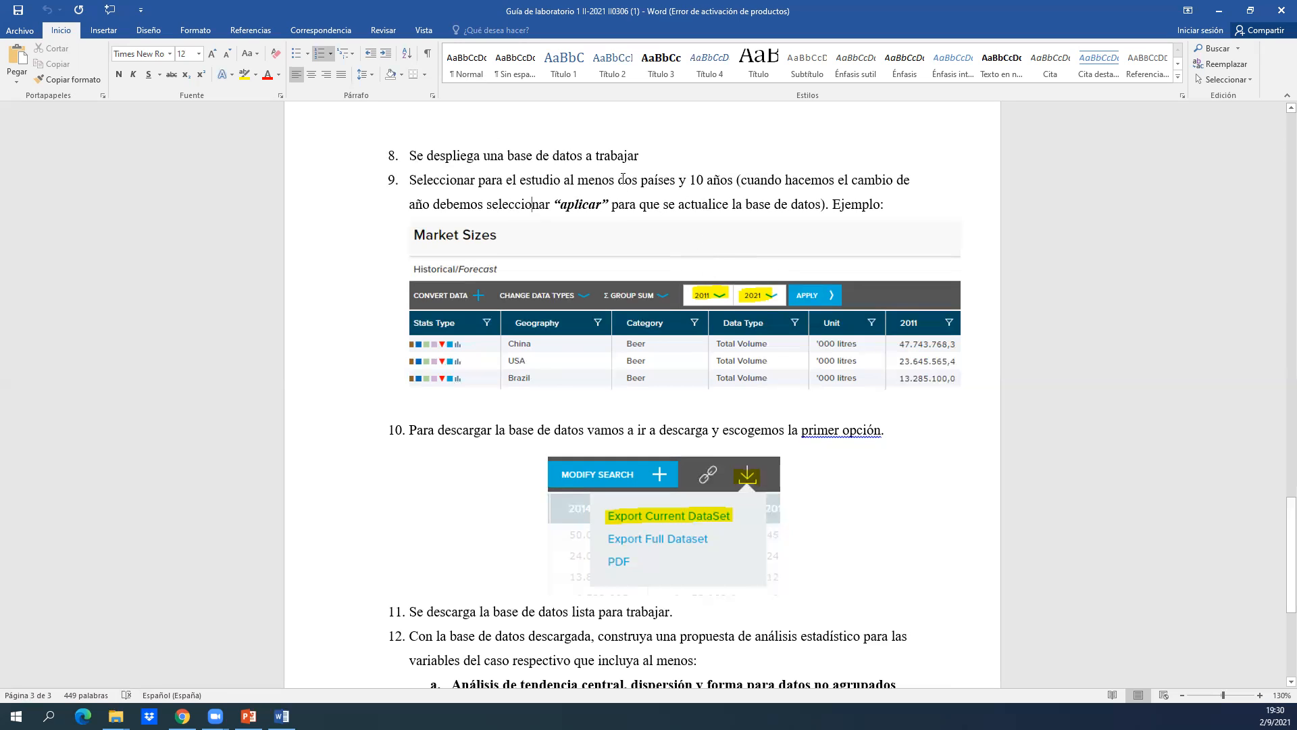
pyautogui.moveTo(620, 180); pyautogui.dragTo(663, 189)
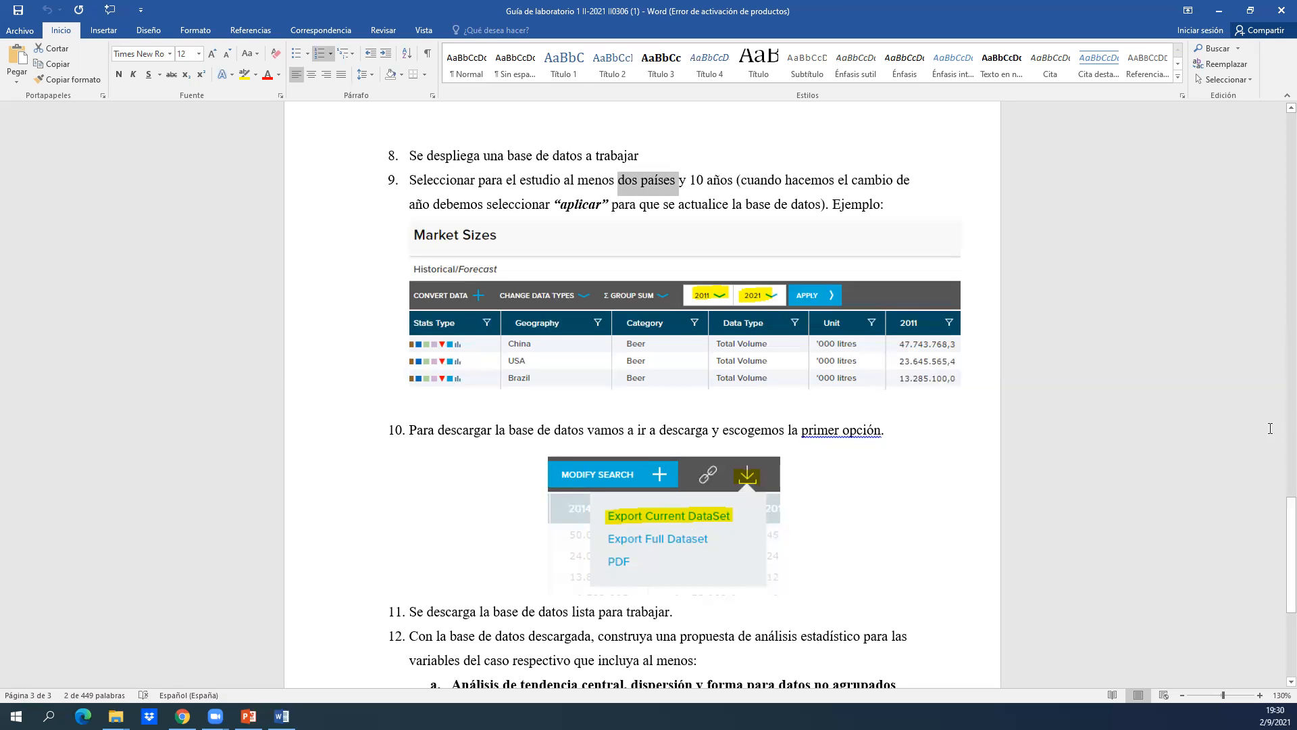
# Read steps 11 to 15 on analysing the downloaded database, and highlight step 14 about generating the statistical analysis report.
pyautogui.moveTo(1283, 517); pyautogui.dragTo(1279, 592)
pyautogui.click(669, 315)
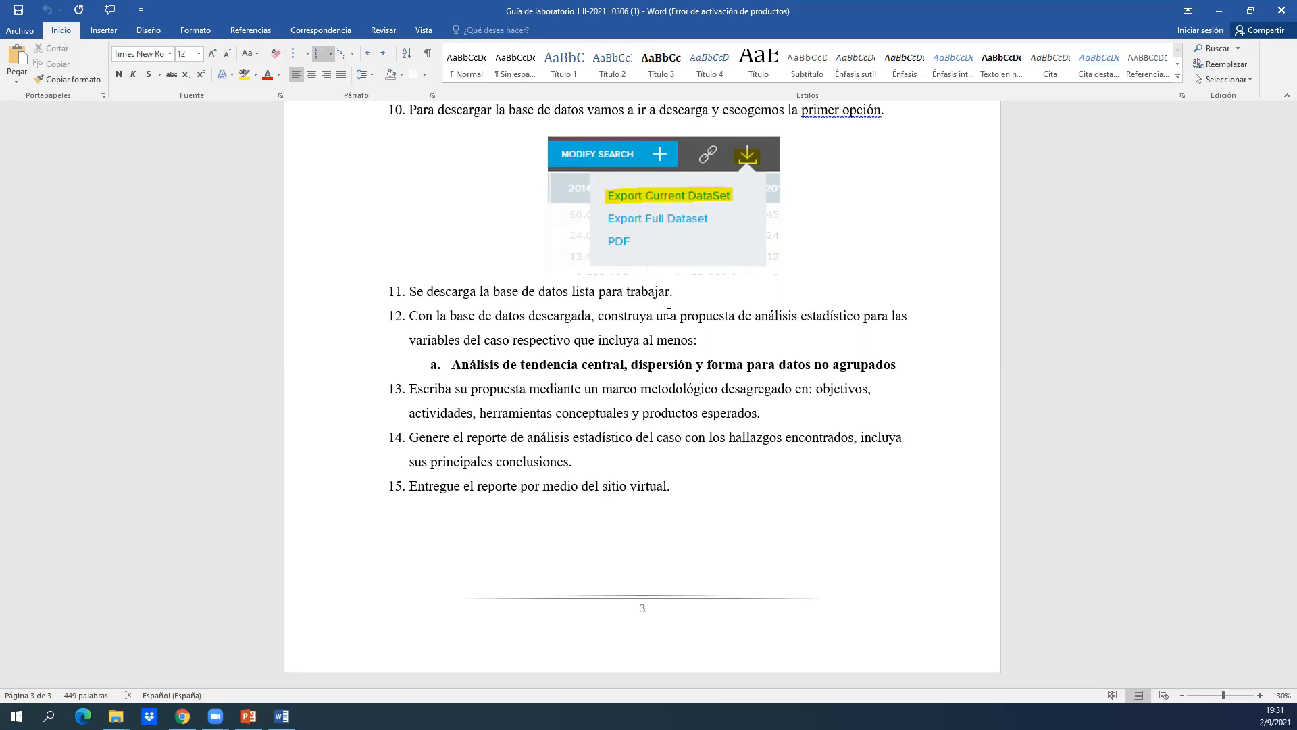
pyautogui.press('Down')
pyautogui.press('Up')
pyautogui.press('Down')
pyautogui.press('Right')
pyautogui.press('Down')
pyautogui.press('Return')
pyautogui.press('Return')
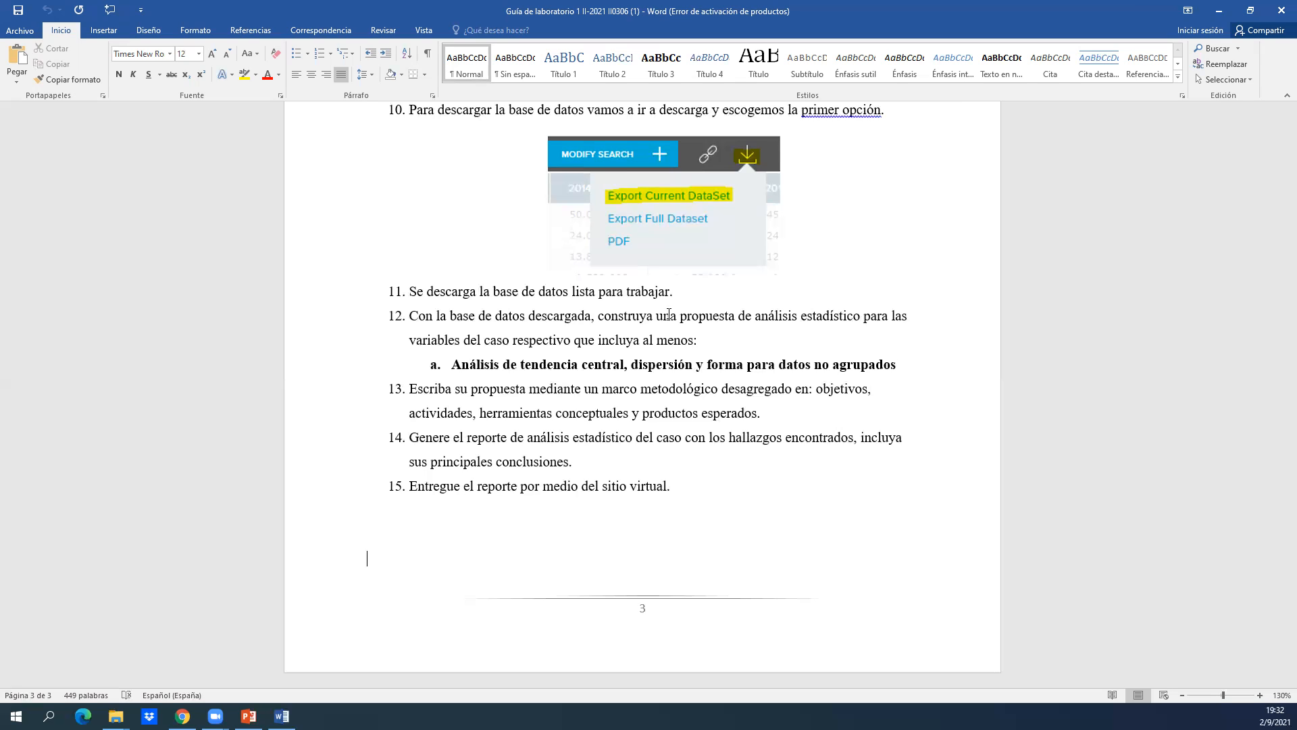
pyautogui.click(614, 448)
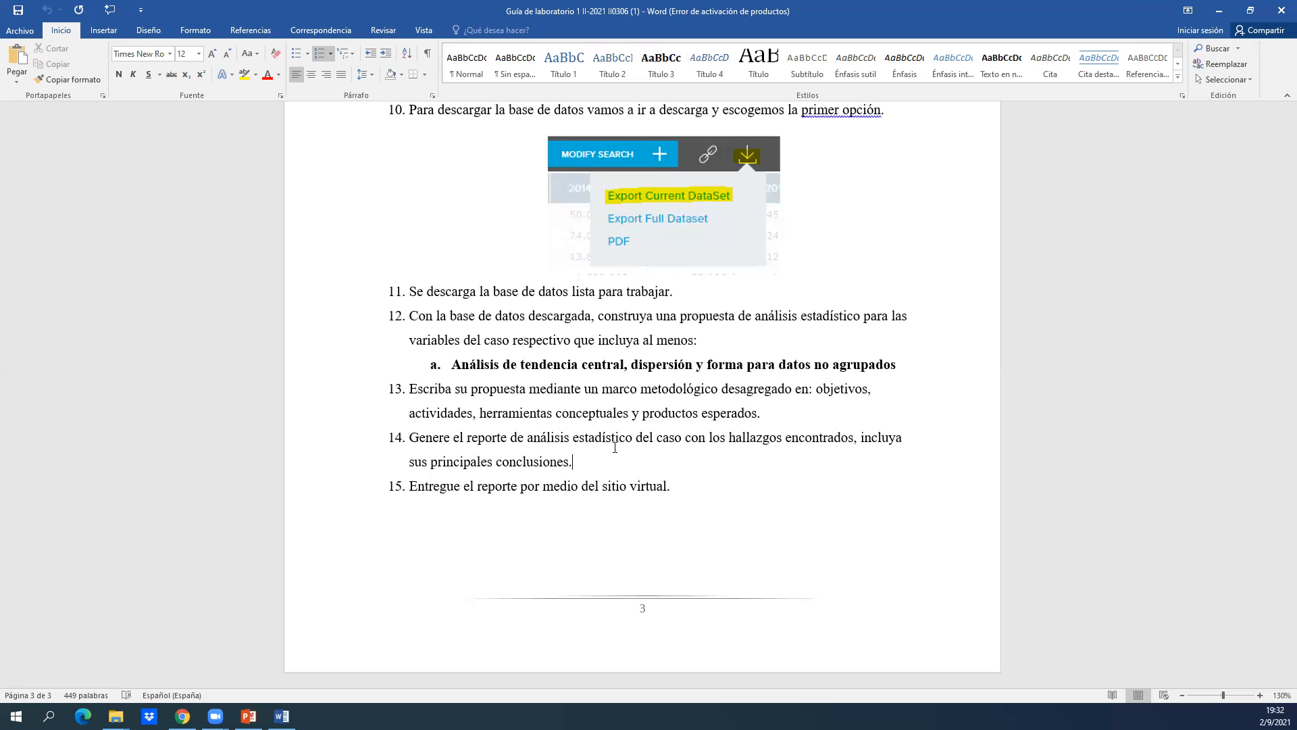
pyautogui.moveTo(615, 447); pyautogui.dragTo(410, 437)
pyautogui.moveTo(575, 464); pyautogui.dragTo(344, 440)
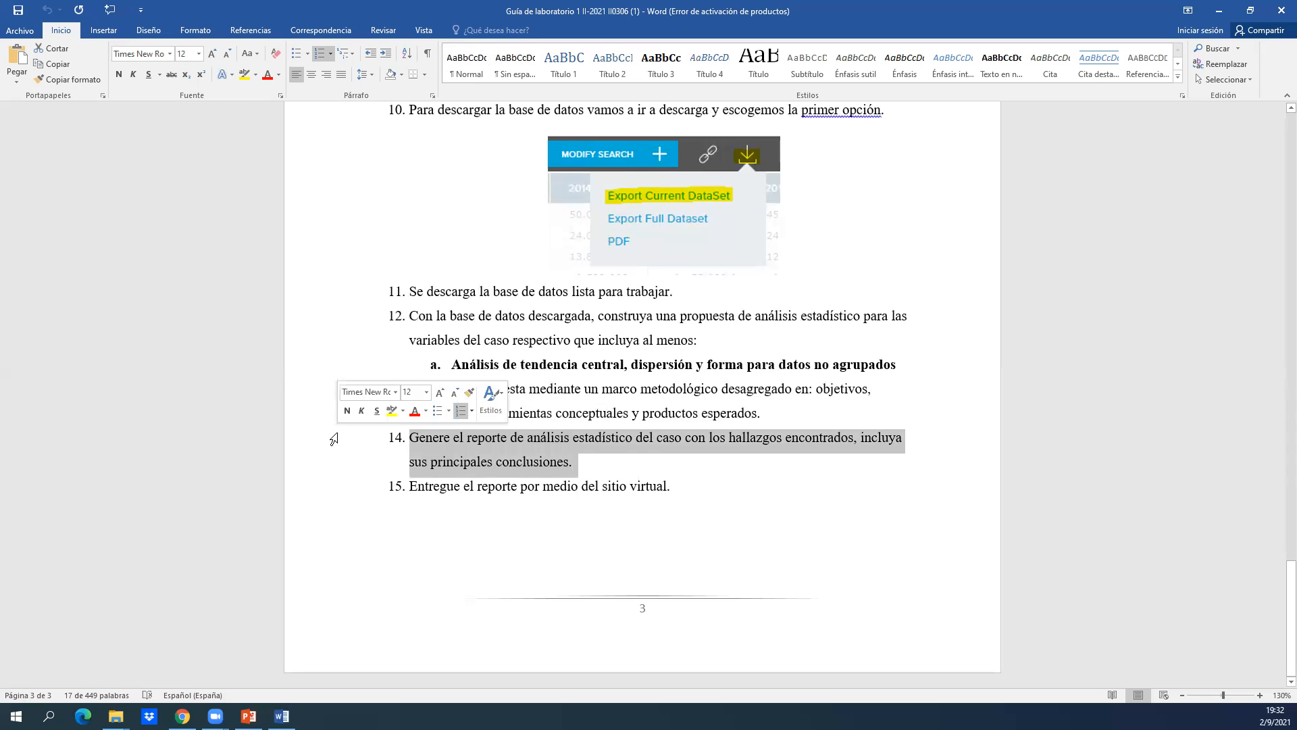
pyautogui.click(609, 487)
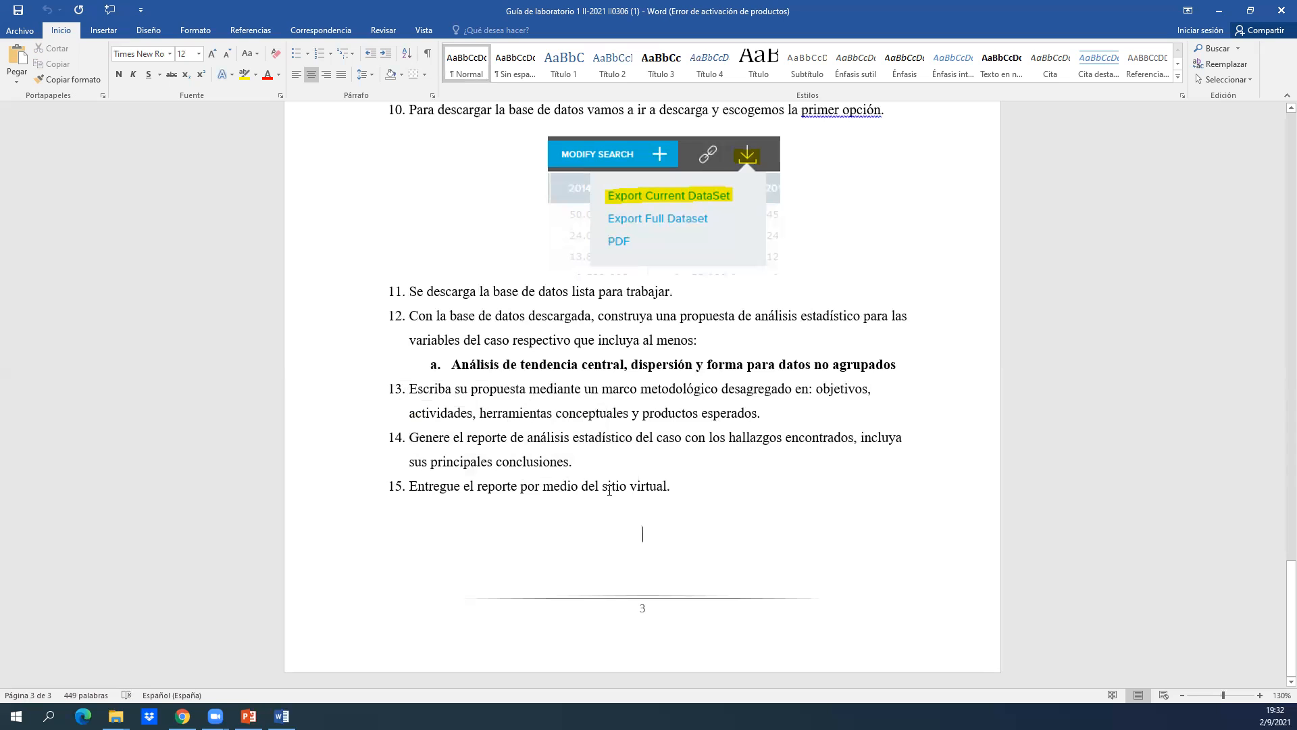
pyautogui.press('Down')
# Go back over the lab guide's general aspects, Passport access instructions and search example, through to the database steps on page 3.
pyautogui.scroll(15, 609, 490)
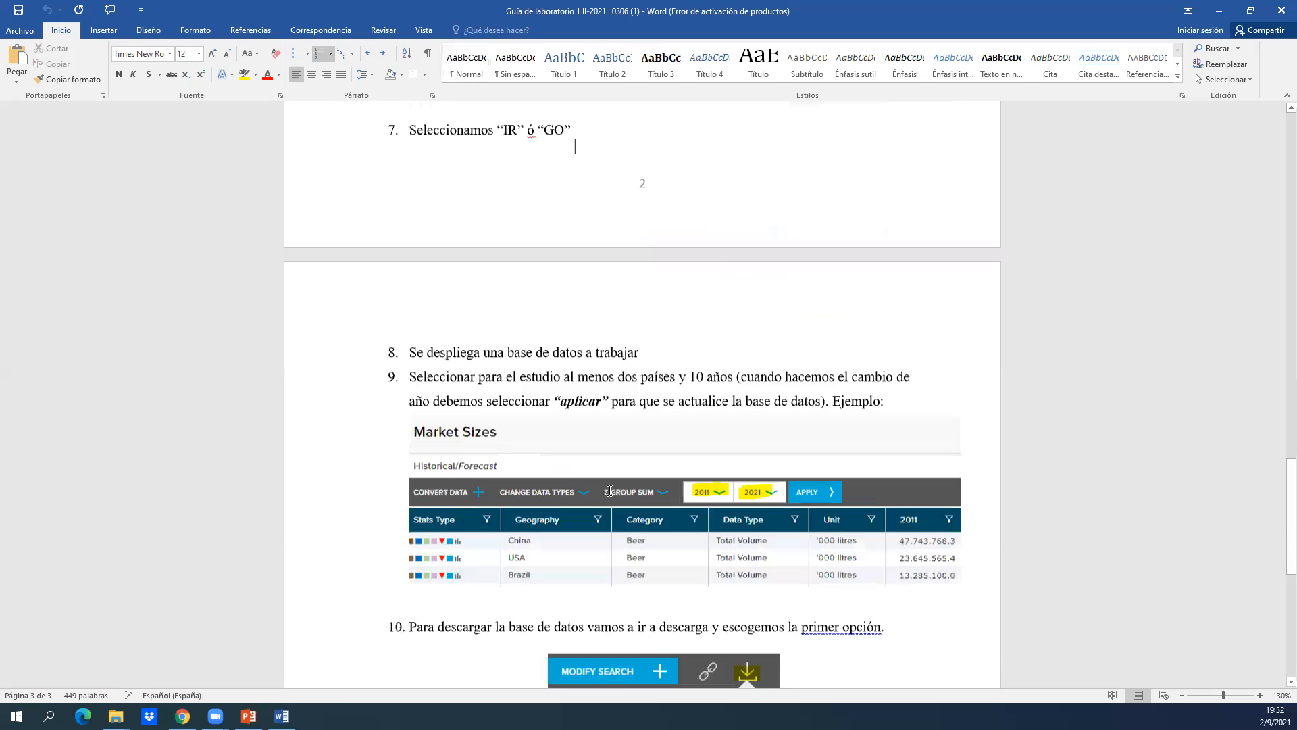
pyautogui.scroll(10, 609, 490)
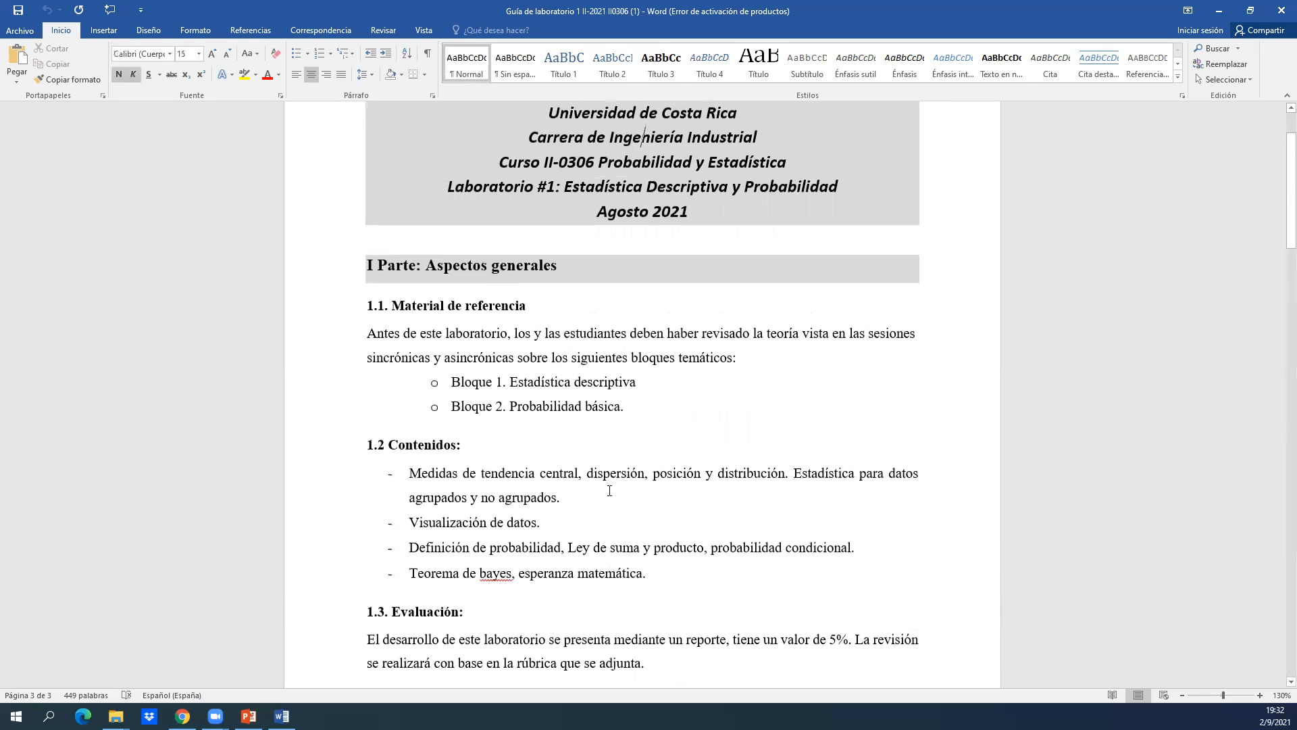
pyautogui.scroll(-15, 609, 490)
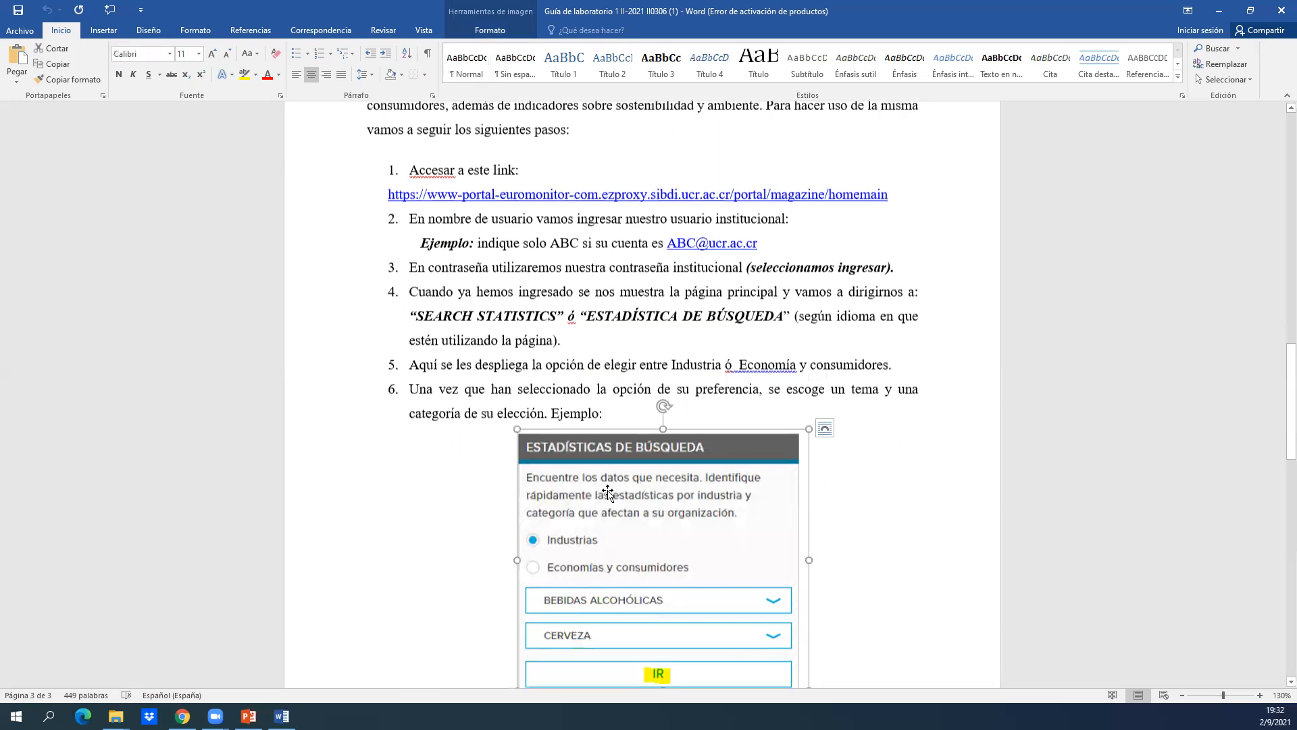
pyautogui.click(608, 492)
pyautogui.press('Up')
pyautogui.press('Up')
pyautogui.press('Up')
pyautogui.press('Up')
pyautogui.press('Up')
pyautogui.press('Up')
pyautogui.press('Up')
pyautogui.press('Up')
pyautogui.press('Up')
pyautogui.press('Up')
pyautogui.press('Up')
pyautogui.press('Up')
pyautogui.press('Up')
pyautogui.press('Up')
pyautogui.press('Up')
pyautogui.press('Up')
pyautogui.press('Up')
pyautogui.press('Up')
pyautogui.press('Up')
pyautogui.press('Up')
pyautogui.press('Up')
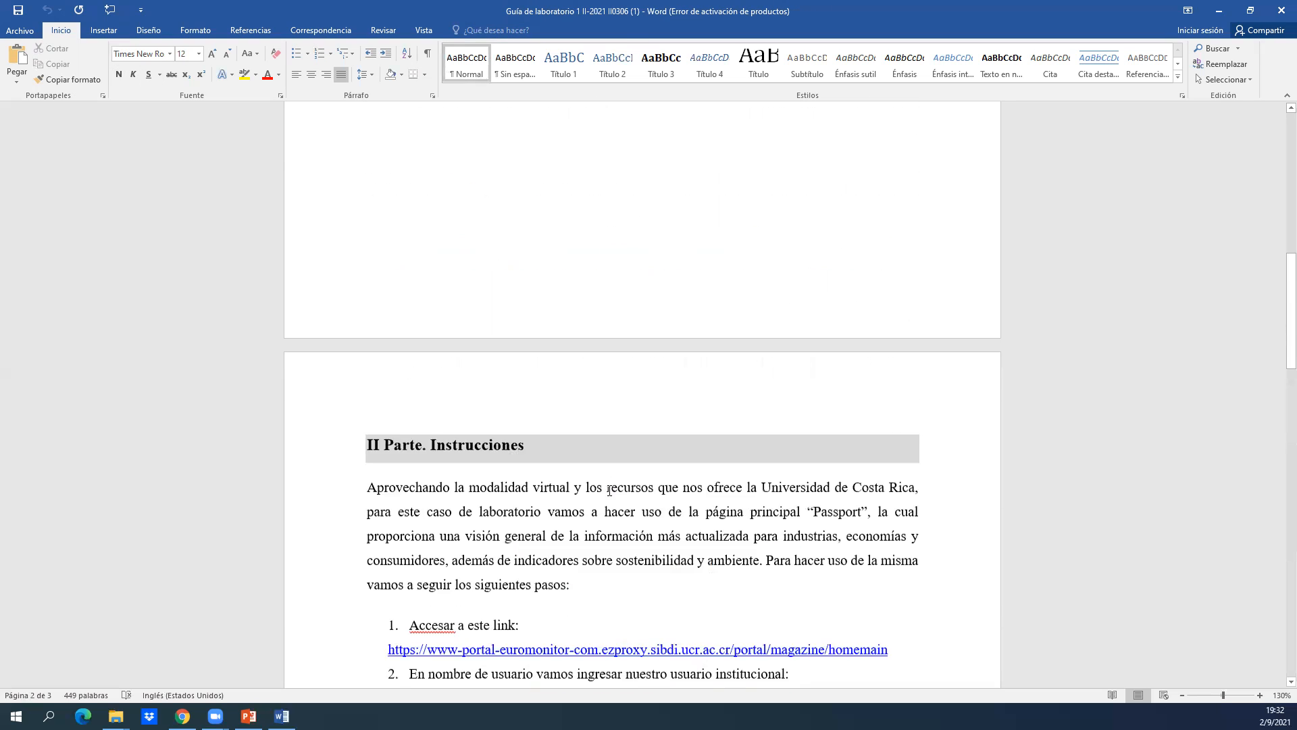
pyautogui.press('Down')
pyautogui.press('Down')
pyautogui.press('Down')
pyautogui.press('Down')
pyautogui.press('Down')
pyautogui.press('Down')
pyautogui.press('Down')
pyautogui.press('Down')
pyautogui.press('Down')
pyautogui.press('Down')
pyautogui.press('Down')
pyautogui.press('Down')
pyautogui.press('Down')
pyautogui.press('Down')
pyautogui.press('Down')
pyautogui.press('Down')
pyautogui.press('Down')
pyautogui.press('Down')
pyautogui.press('Down')
pyautogui.press('Down')
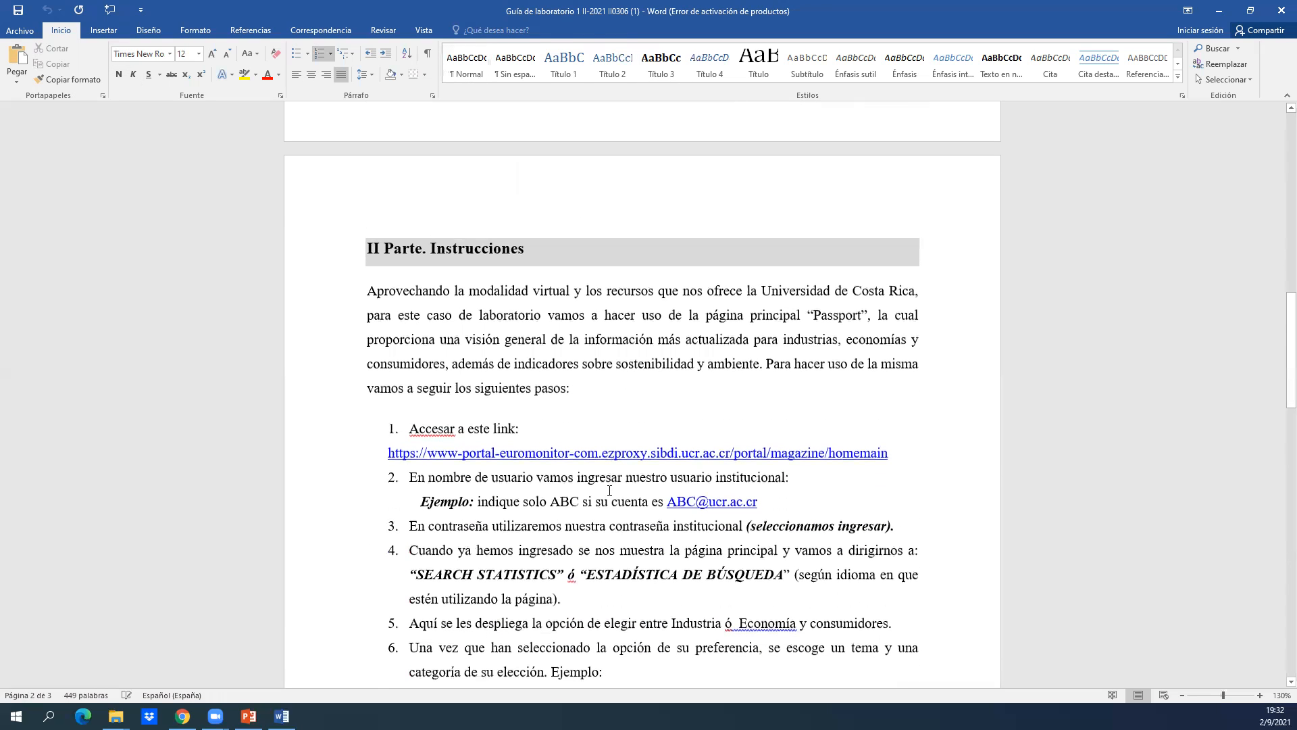
pyautogui.press('Down')
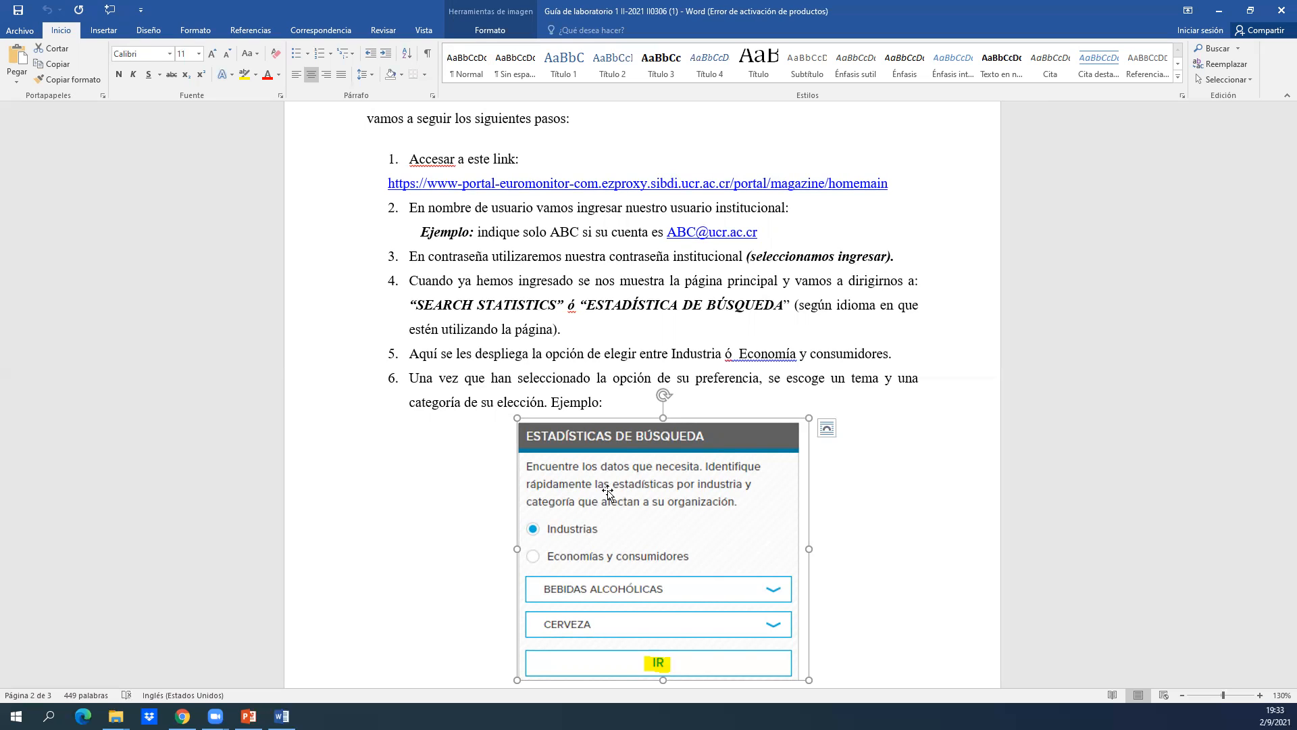
pyautogui.click(490, 352)
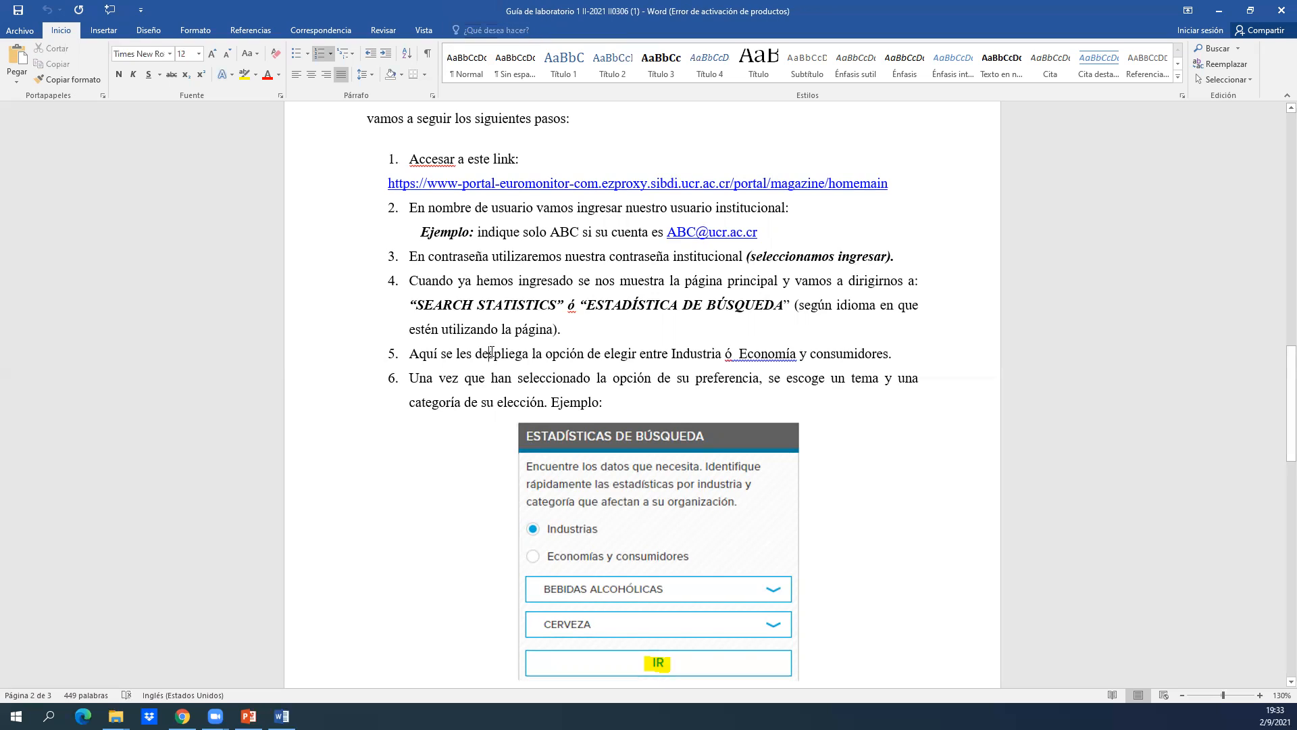
pyautogui.scroll(15, 491, 351)
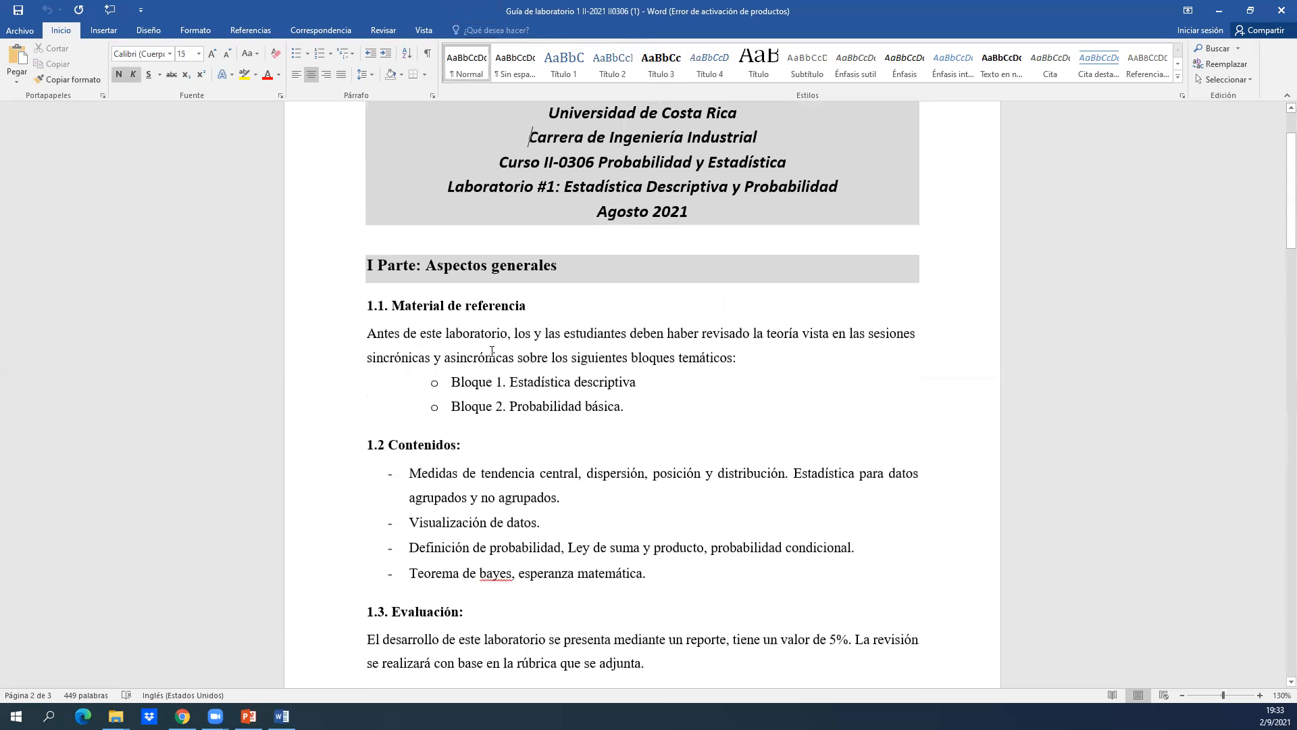
pyautogui.scroll(-15, 492, 352)
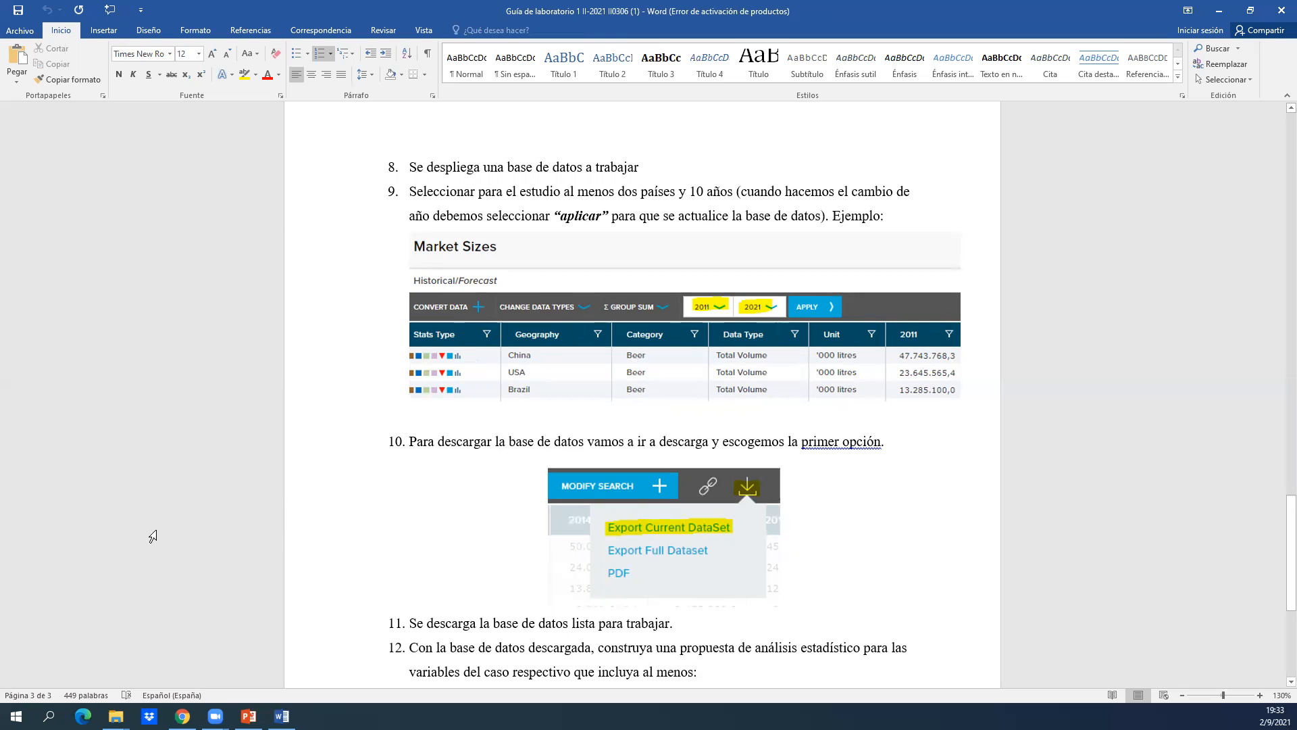
# Switch to Chrome, download the Laboratorio 1 rubric workbook from the assignment folder, open it in Excel and dismiss the activation wizard.
pyautogui.click(182, 716)
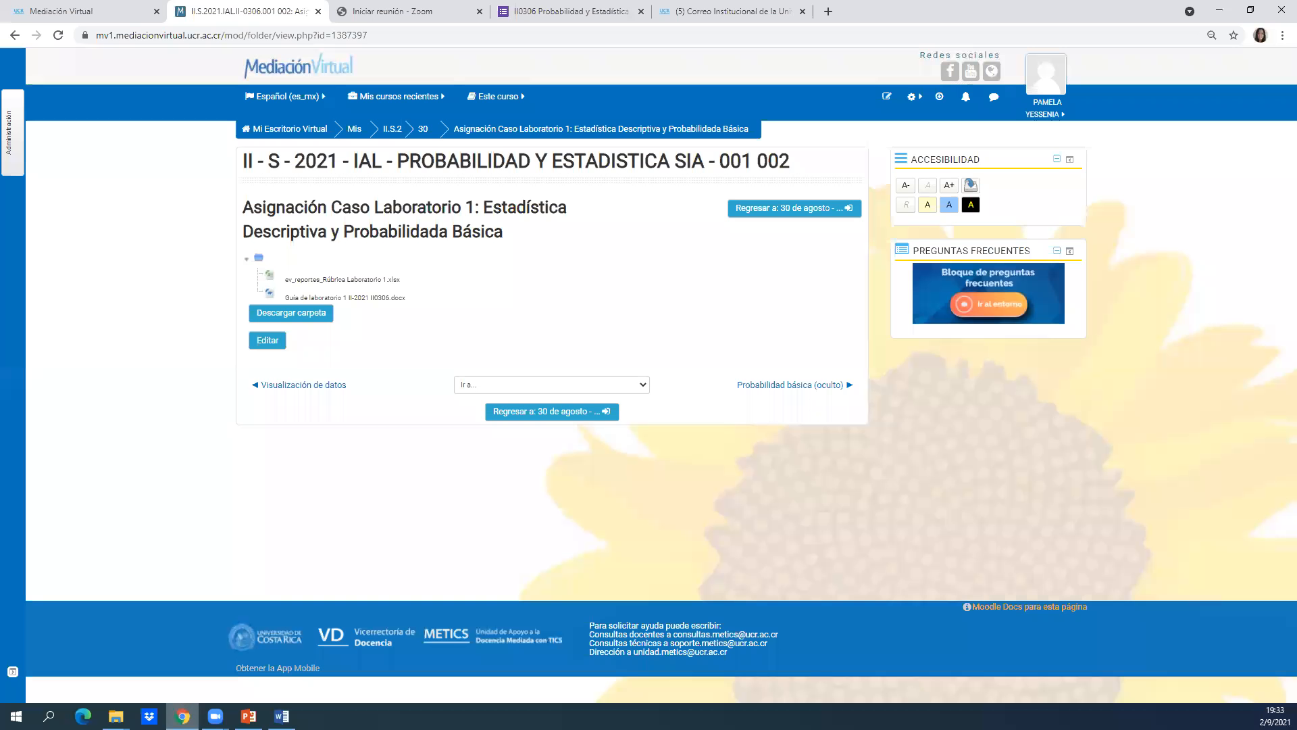
pyautogui.click(321, 281)
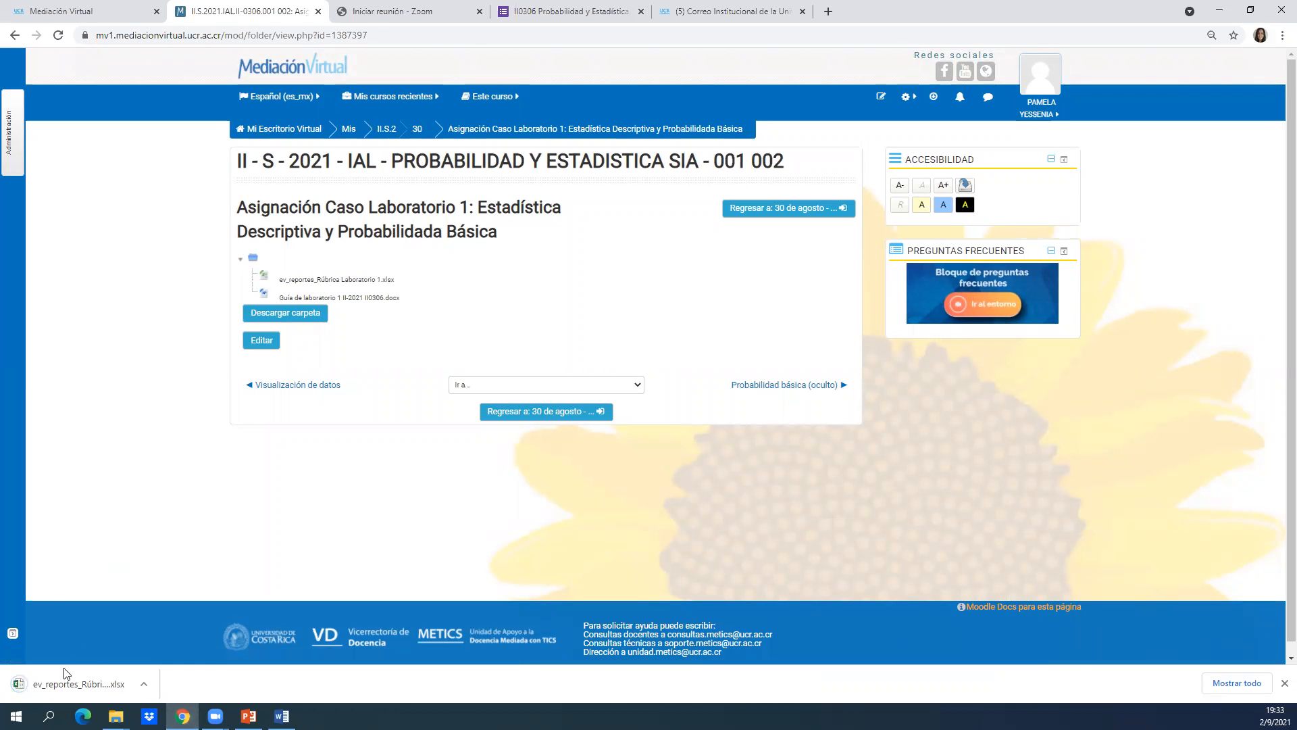
pyautogui.click(52, 681)
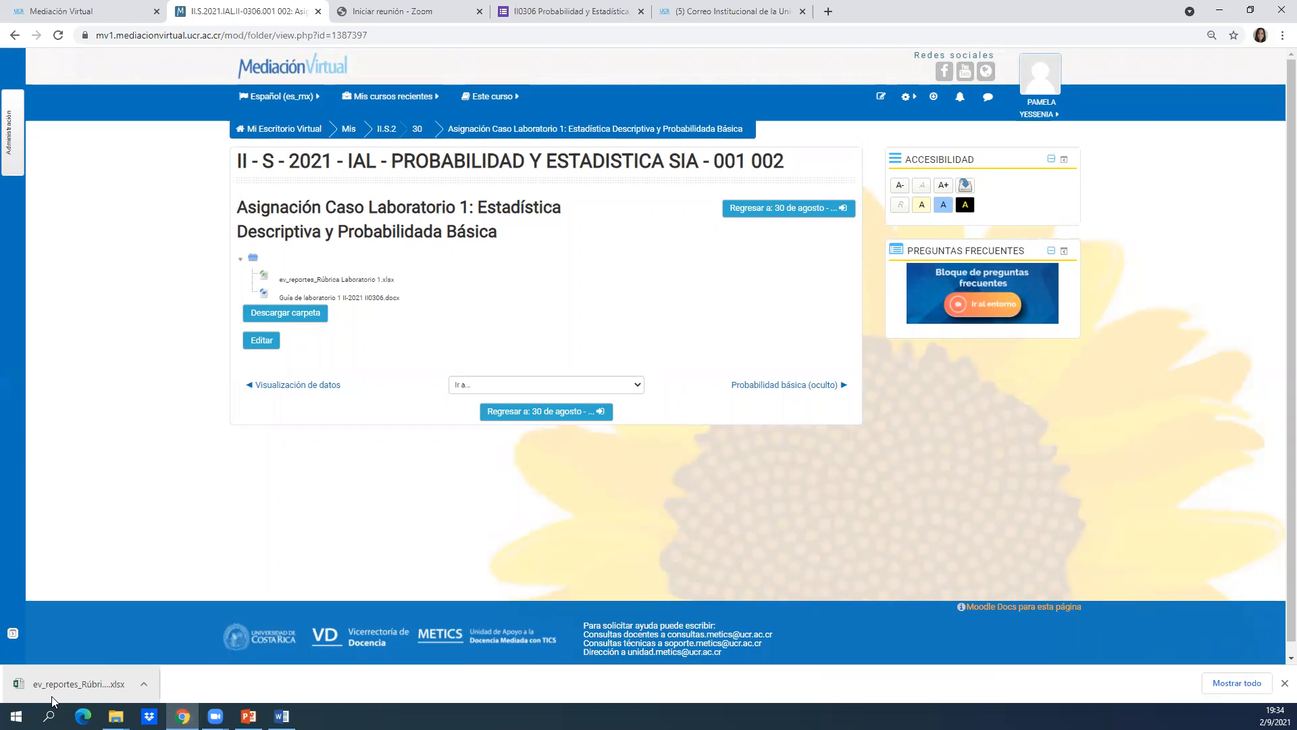
pyautogui.click(52, 696)
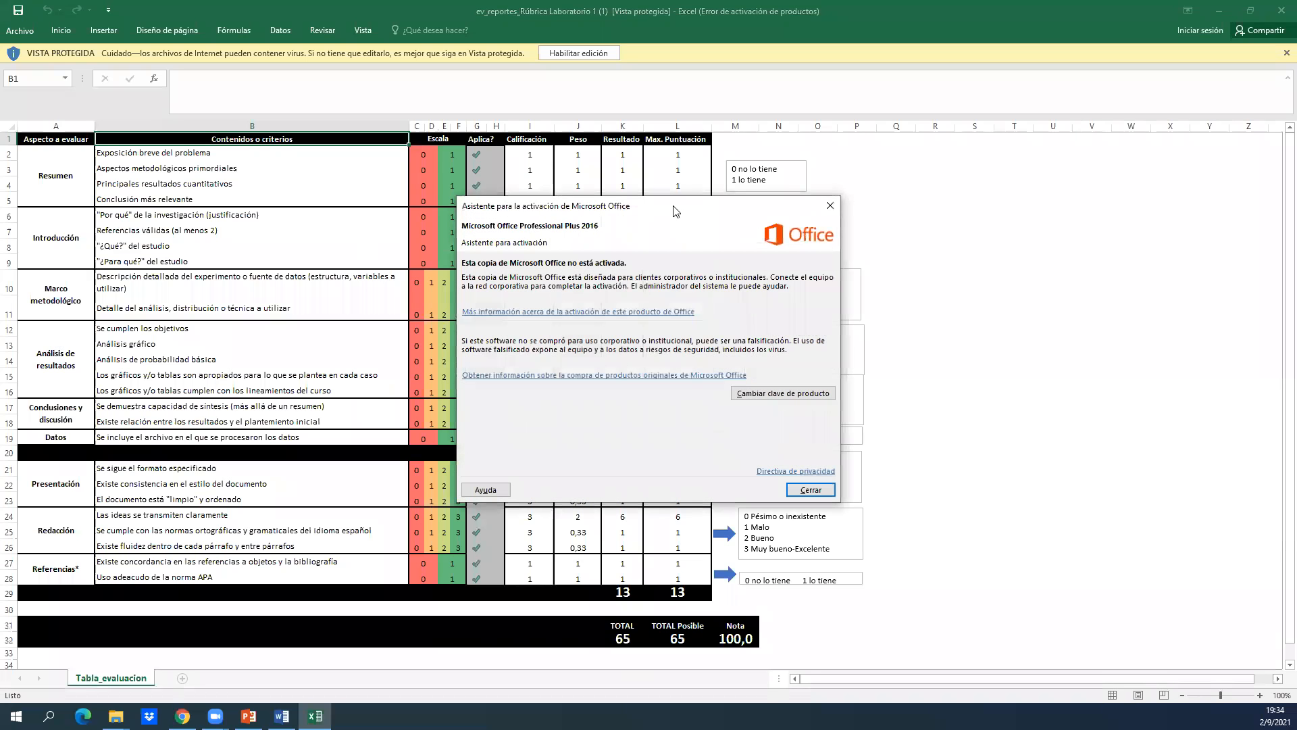
pyautogui.click(828, 206)
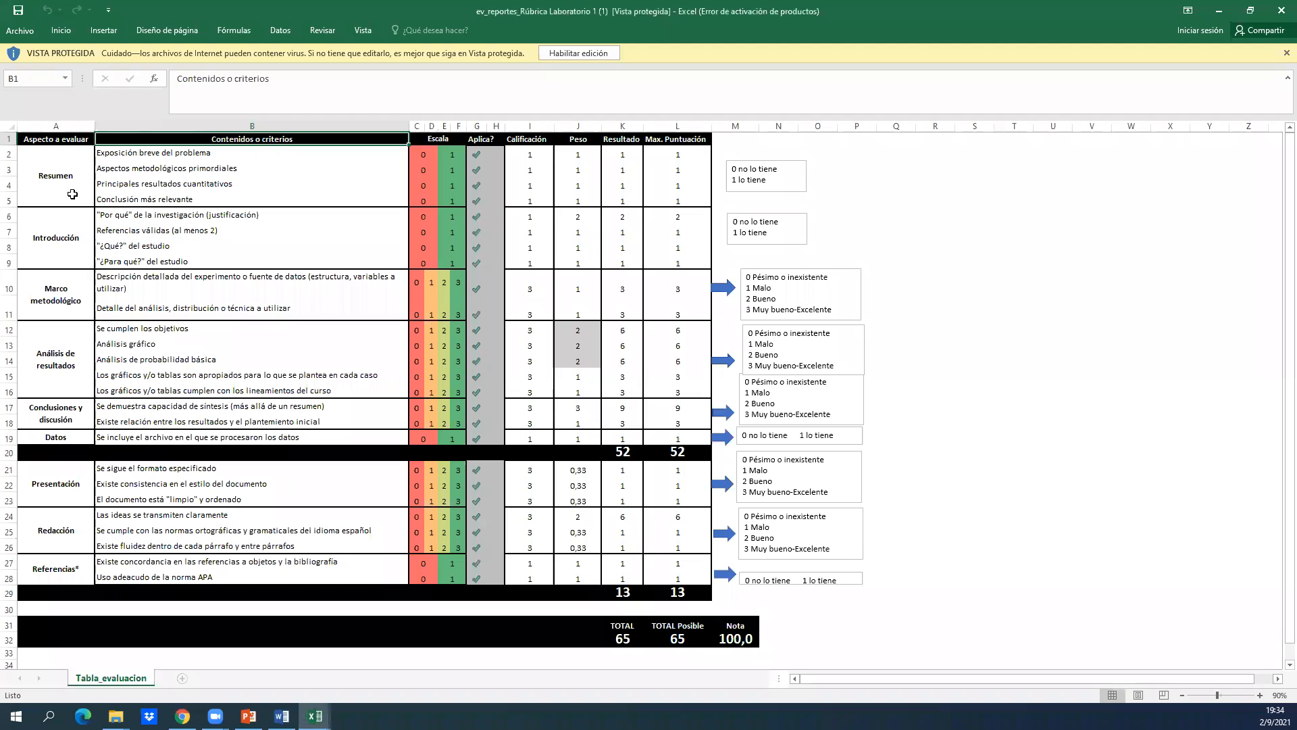
# Look over the evaluated aspects in the Tabla_evaluacion sheet and enlarge the sheet to 130% zoom.
pyautogui.click(72, 195)
pyautogui.press('Down')
pyautogui.press('Down')
pyautogui.press('Down')
pyautogui.press('Down')
pyautogui.press('Down')
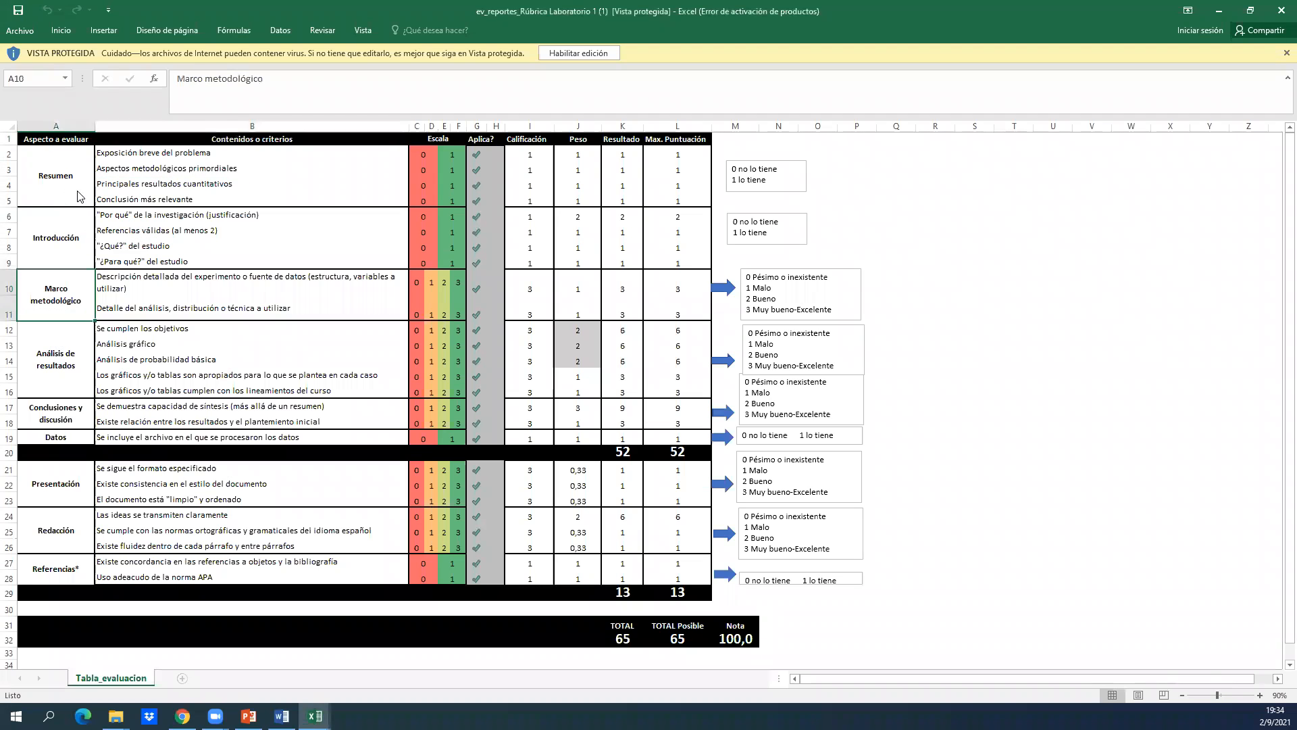
pyautogui.press('Right')
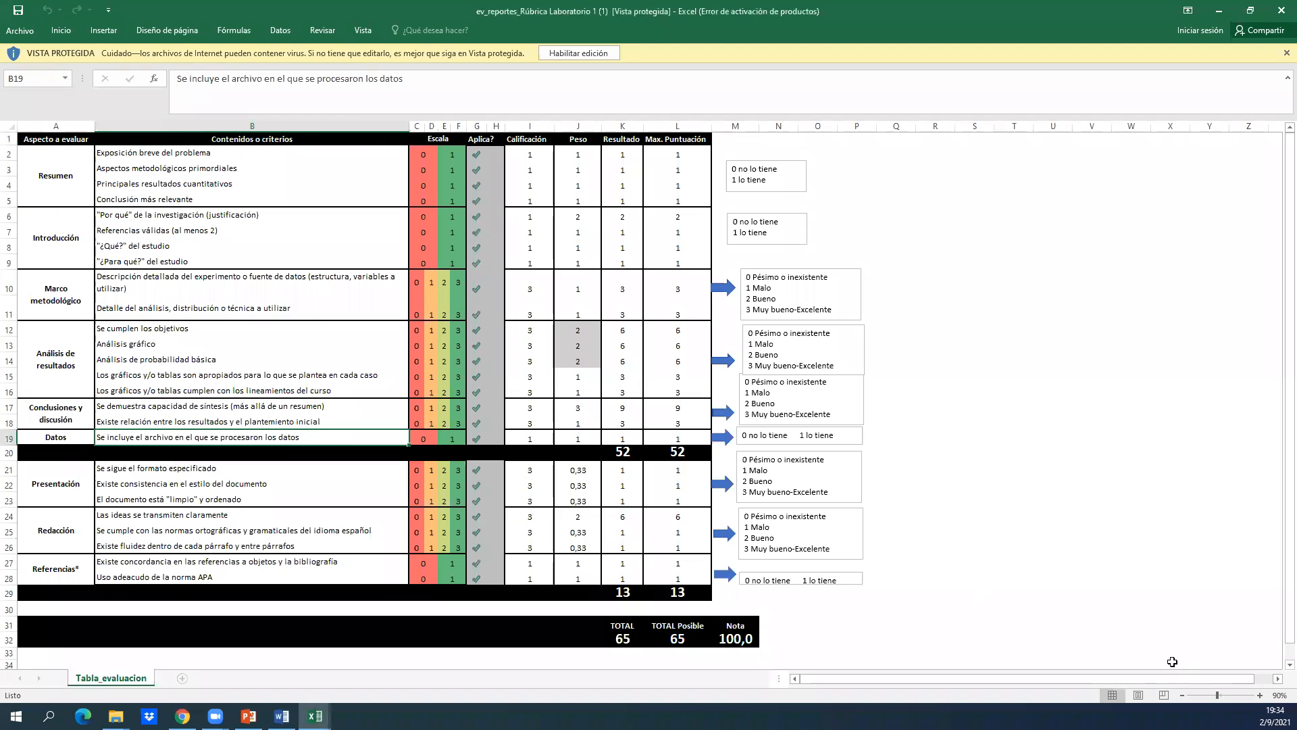
pyautogui.click(1260, 695)
pyautogui.click(1260, 695)
pyautogui.click(1260, 695)
pyautogui.click(1260, 696)
pyautogui.click(274, 400)
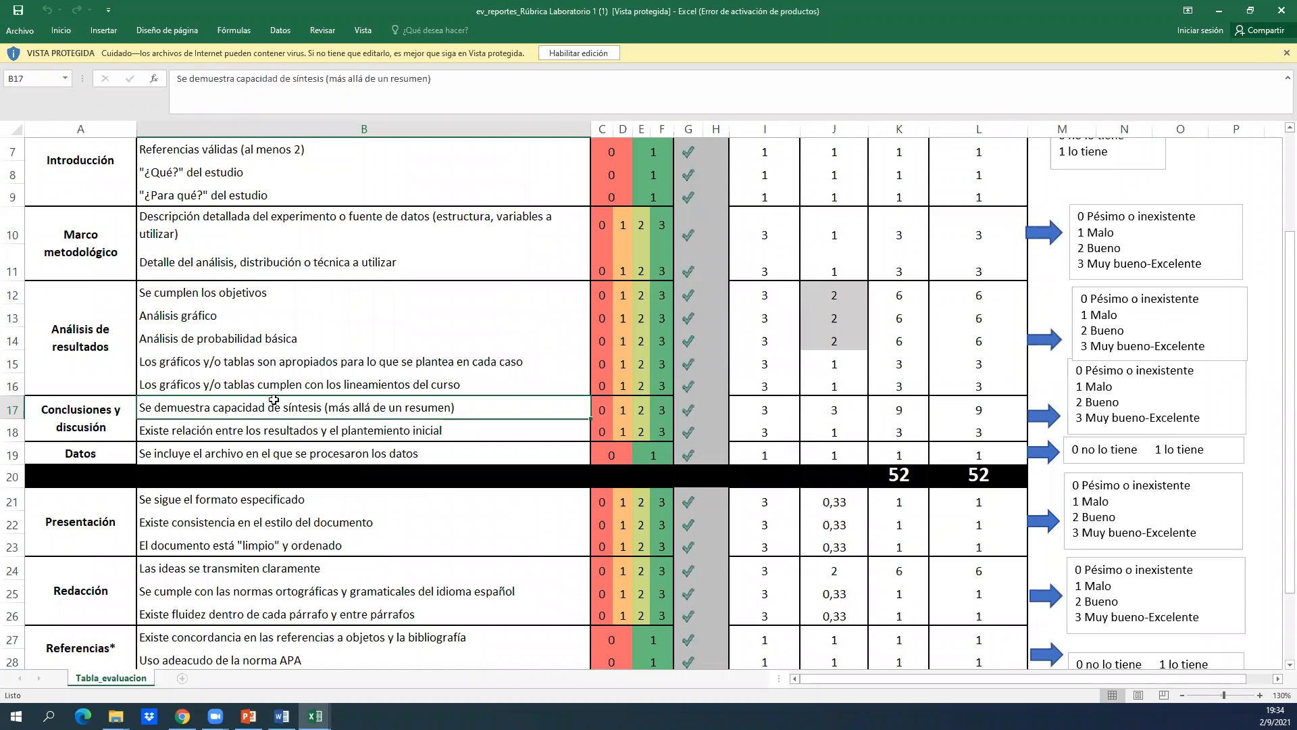
# Go back from the Conclusiones y discusión criteria to the Marco metodológico criterion on detailing the analysis, distribution or technique.
pyautogui.press('Left')
pyautogui.press('Up')
pyautogui.press('Up')
pyautogui.press('Up')
pyautogui.press('Right')
pyautogui.press('Down')
# Examine the "Se cumplen los objetivos" criterion of Análisis de resultados and its rating scale.
pyautogui.press('Down')
pyautogui.press('Down')
pyautogui.press('Left')
pyautogui.press('Up')
pyautogui.press('Right')
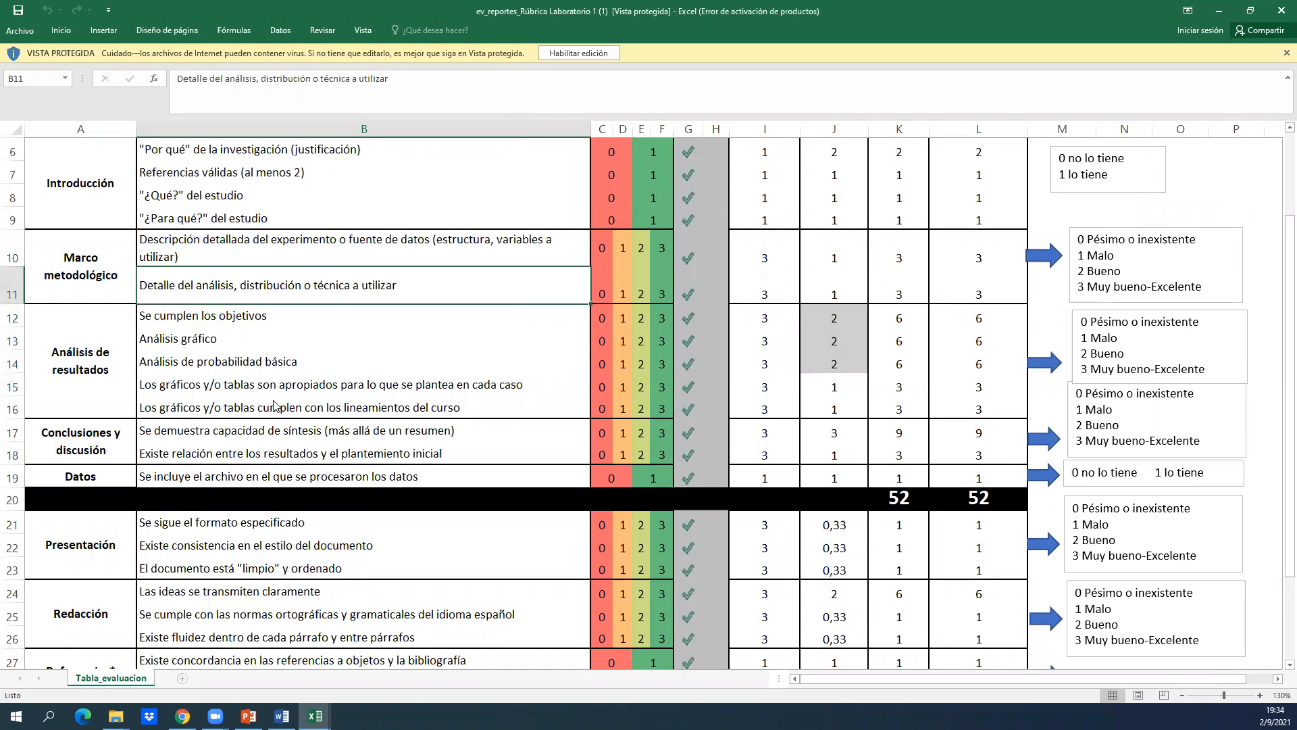
pyautogui.press('Down')
pyautogui.press('Up')
pyautogui.press('Down')
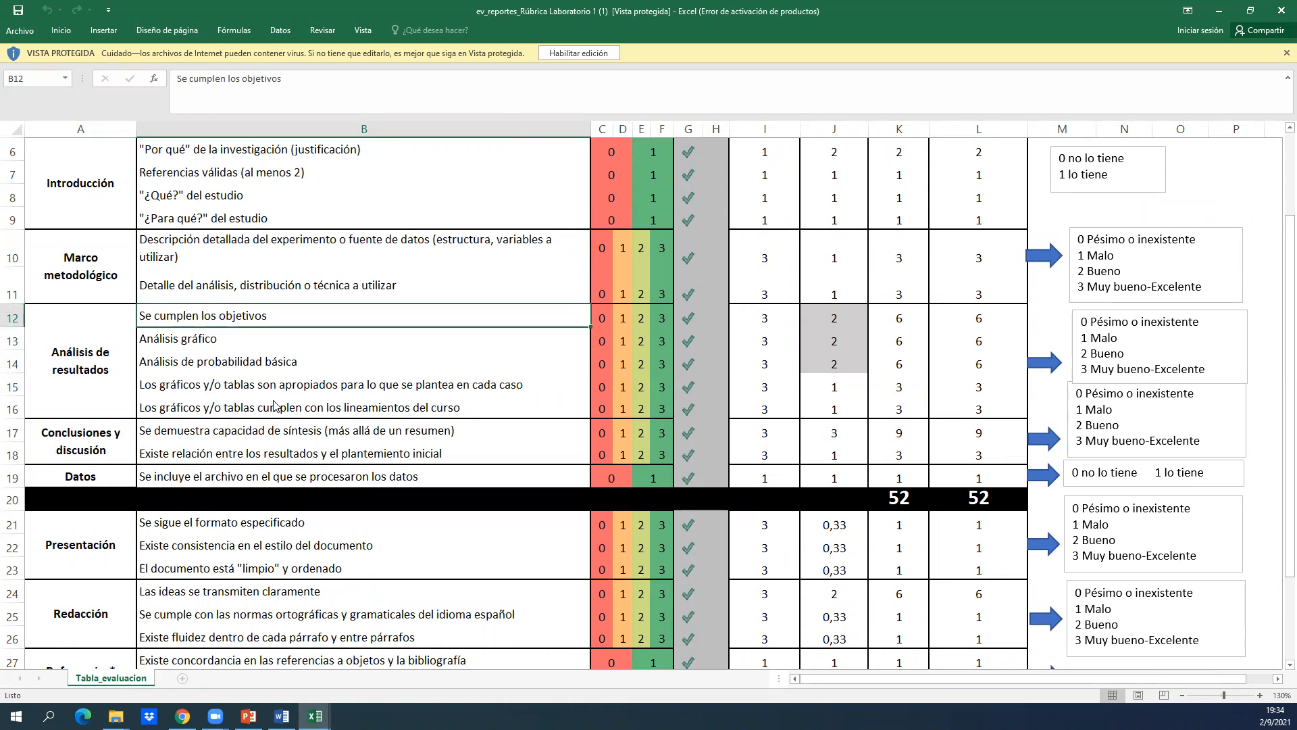
pyautogui.press('Right')
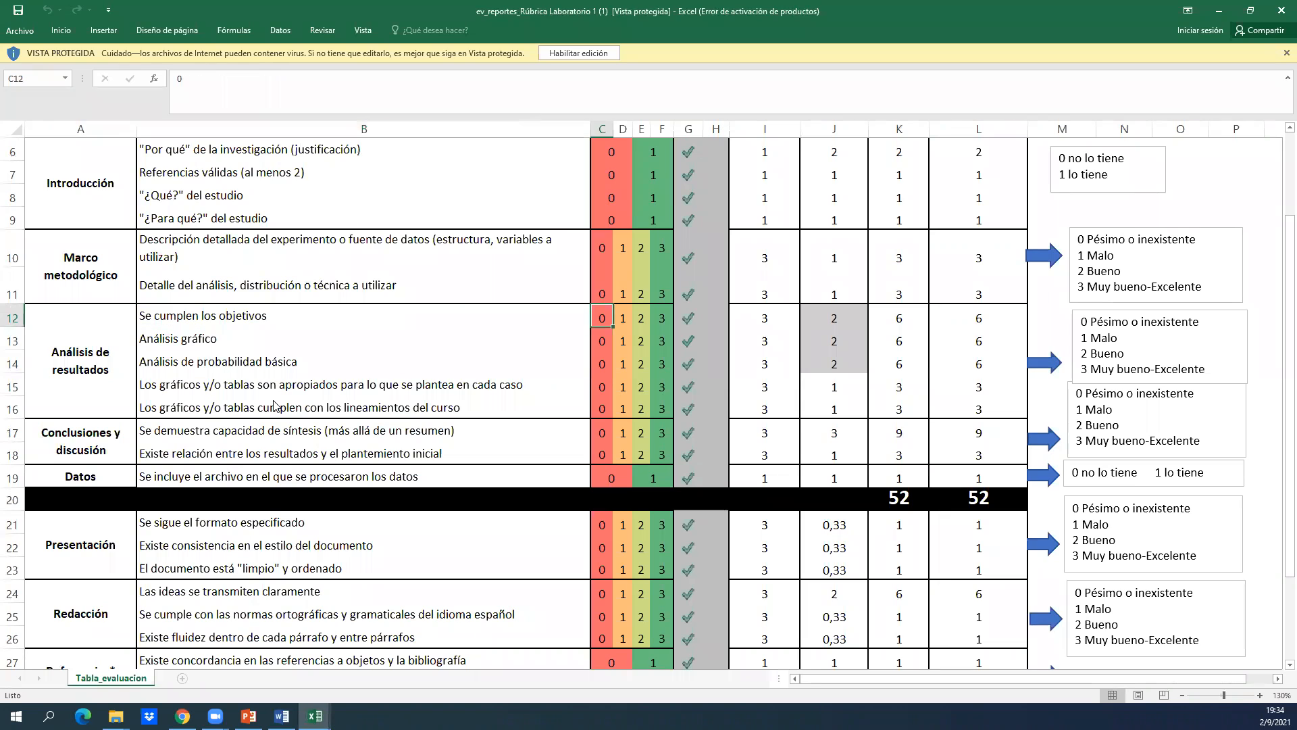
pyautogui.press('Left')
pyautogui.press('Right')
pyautogui.press('Left')
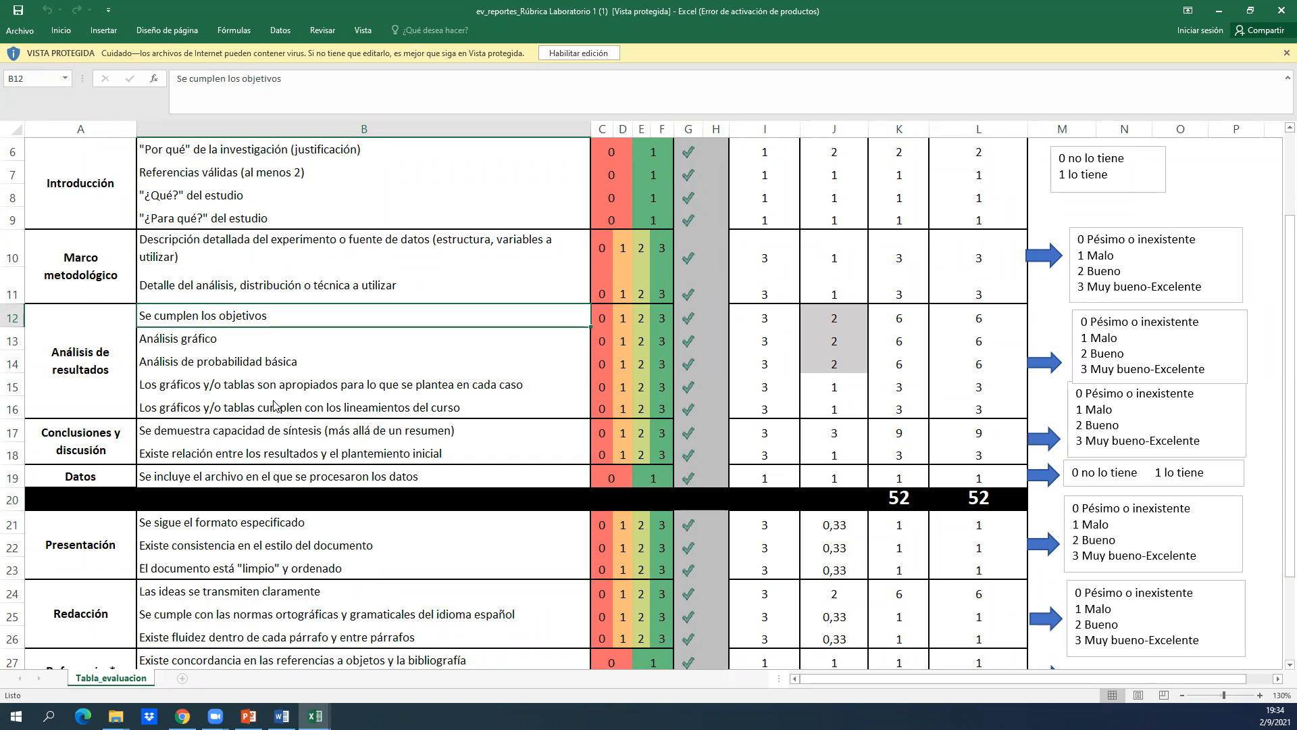
# Look over the Presentación, Redacción, Referencias and total rows of the rubric and return to the "Análisis gráfico" criterion.
pyautogui.press('pagedown')
pyautogui.hotkey('shift', 'Up')
pyautogui.press('Up')
pyautogui.press('Up')
pyautogui.press('Up')
pyautogui.press('Up')
pyautogui.press('Up')
pyautogui.press('Up')
pyautogui.press('Up')
pyautogui.press('Up')
pyautogui.press('Up')
pyautogui.press('Up')
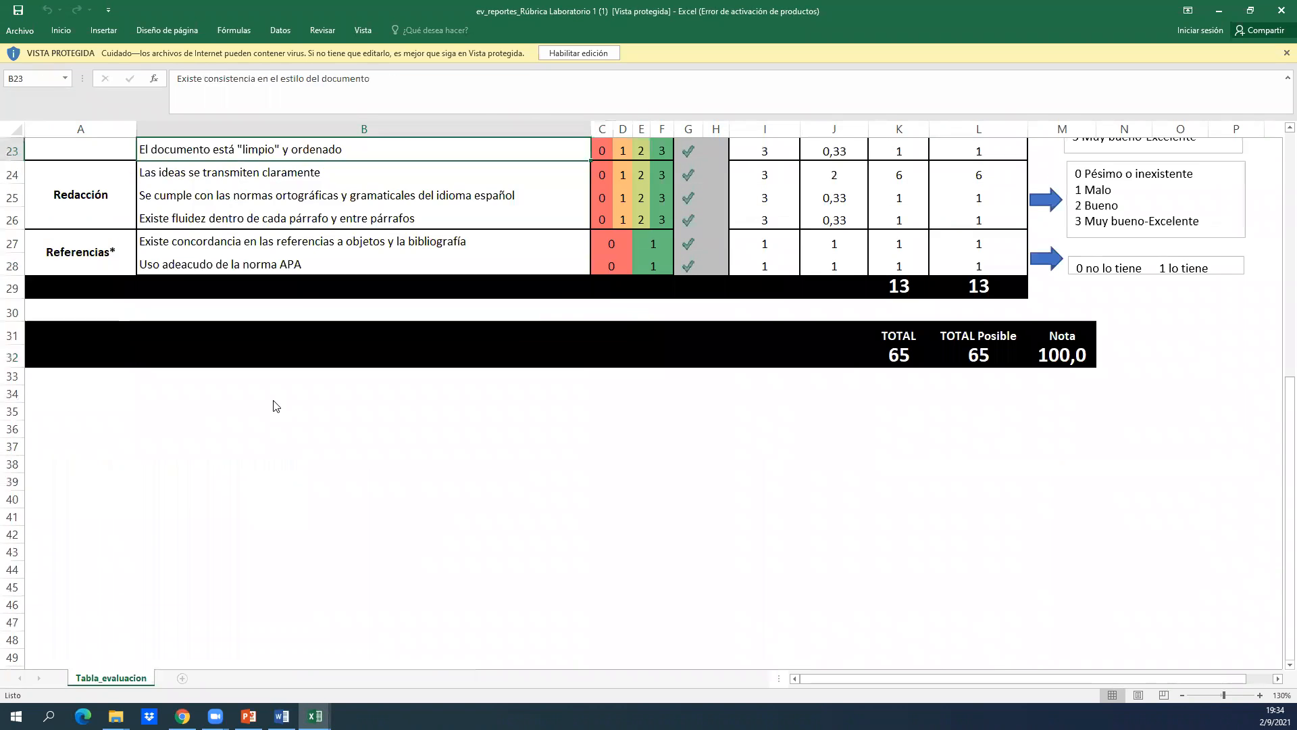
pyautogui.scroll(4, 274, 405)
pyautogui.press('Up')
pyautogui.press('Up')
pyautogui.press('Up')
pyautogui.press('Up')
pyautogui.press('Up')
pyautogui.press('Up')
pyautogui.press('Up')
pyautogui.press('Up')
pyautogui.press('Up')
pyautogui.press('Up')
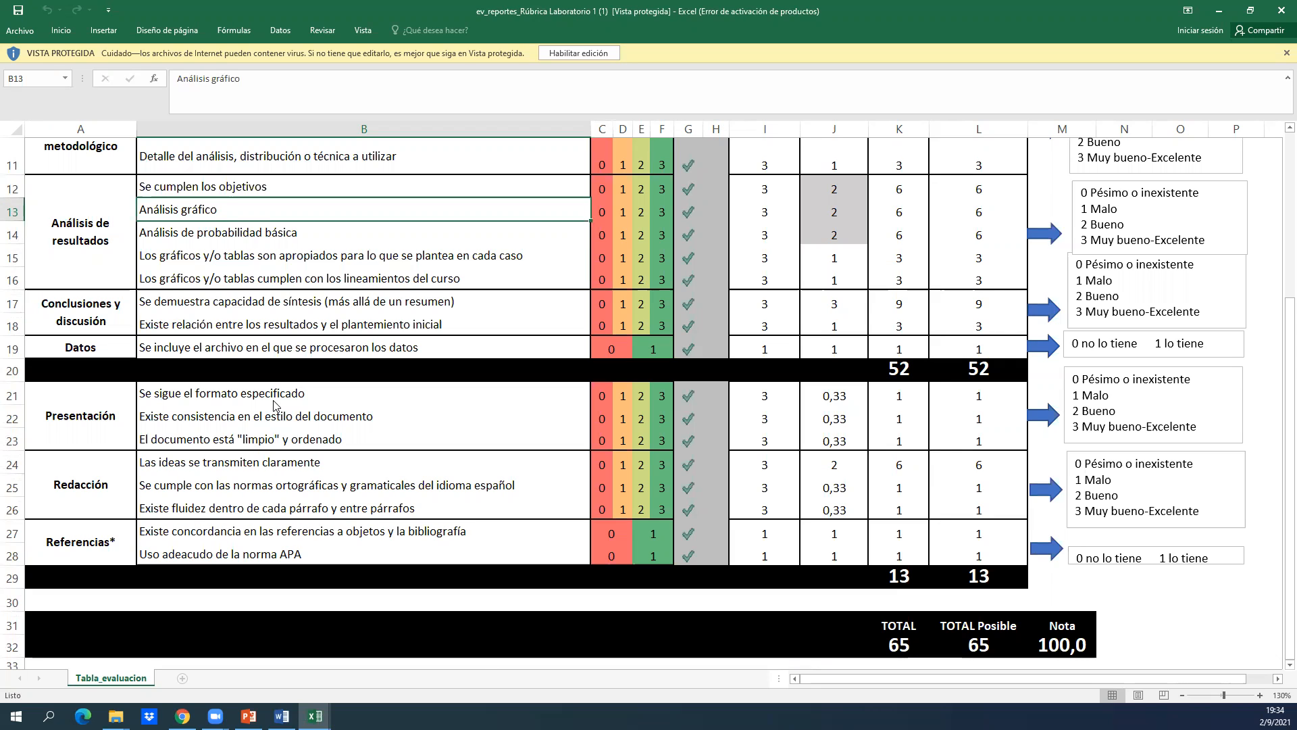
# Examine the "Análisis de probabilidad básica" criterion and go back up to the Peso heading of the rubric table.
pyautogui.press('Down')
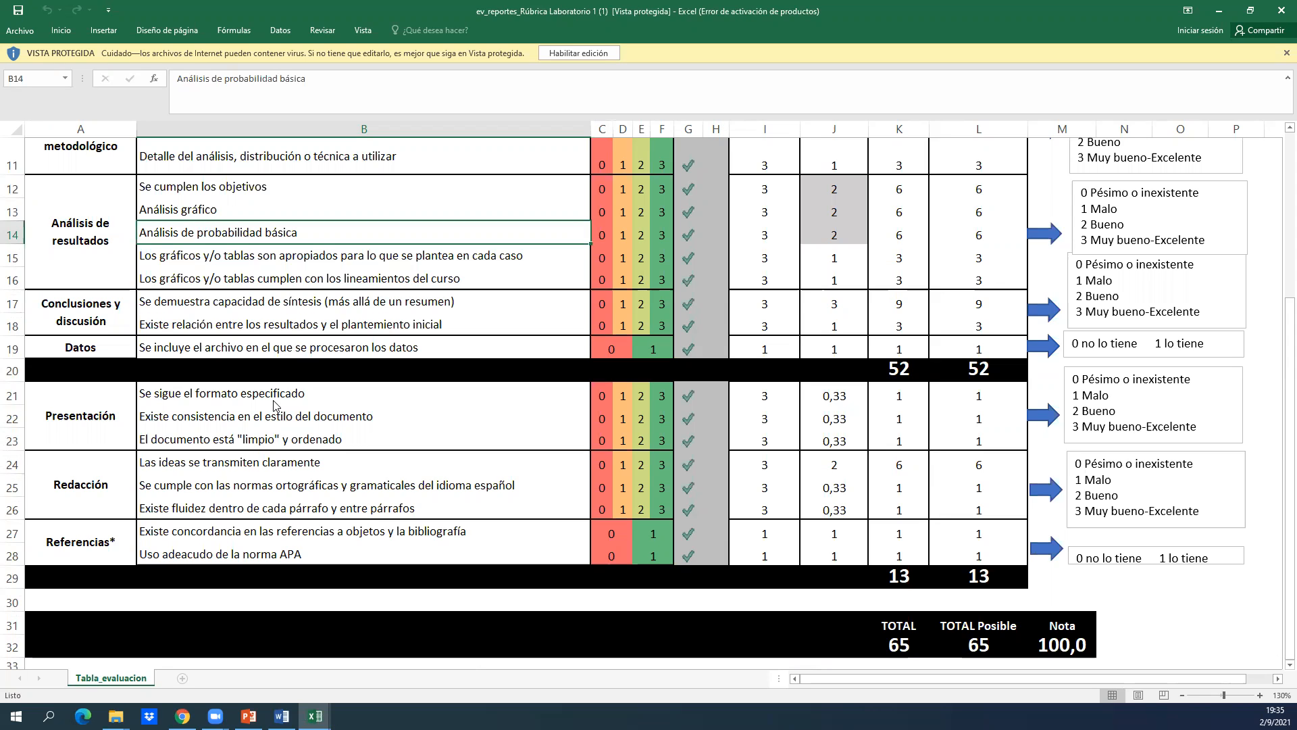
pyautogui.press('Down')
pyautogui.press('Down')
pyautogui.press('Down')
pyautogui.press('Down')
pyautogui.press('Down')
pyautogui.press('Down')
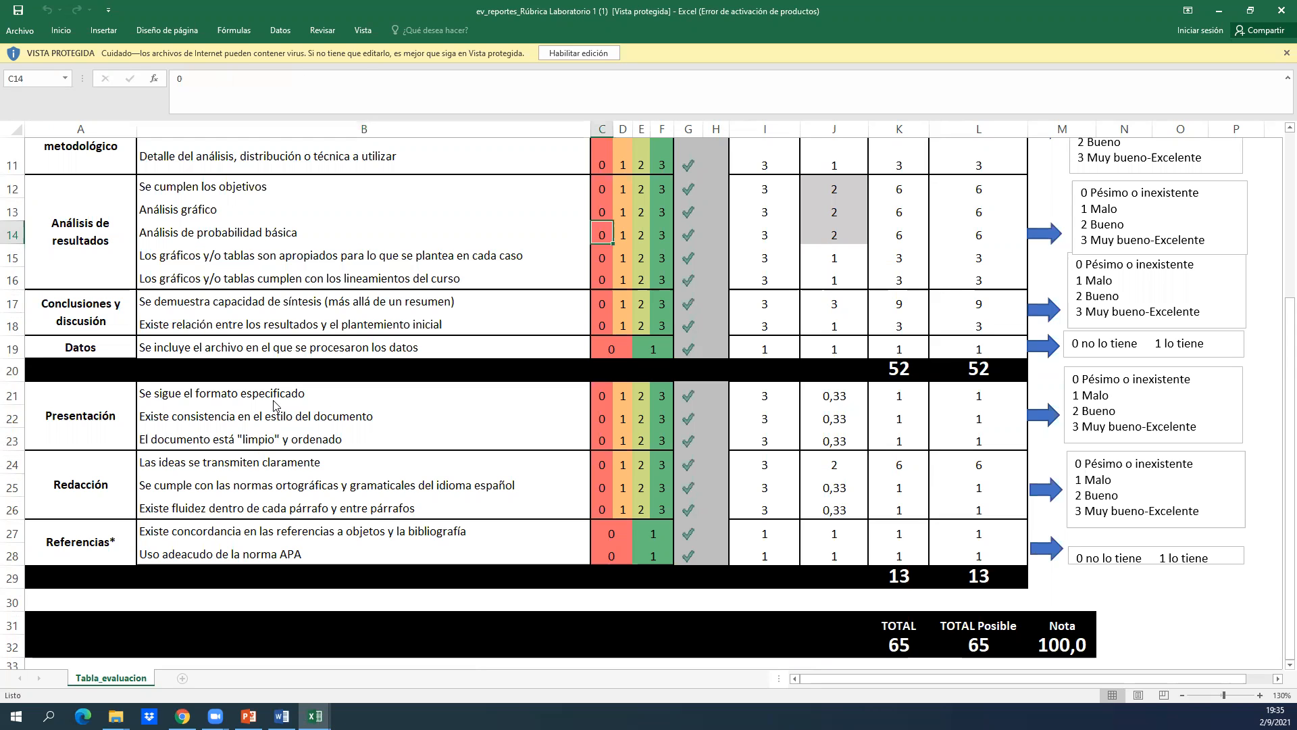
pyautogui.press('Up')
pyautogui.press('Up')
pyautogui.press('Up')
pyautogui.press('Up')
pyautogui.press('Up')
pyautogui.press('Up')
pyautogui.press('Up')
pyautogui.press('Up')
pyautogui.press('Up')
pyautogui.press('Up')
pyautogui.press('Up')
pyautogui.press('Up')
pyautogui.press('Up')
pyautogui.press('Up')
pyautogui.press('Up')
pyautogui.press('Up')
pyautogui.press('Up')
pyautogui.press('Up')
pyautogui.press('Up')
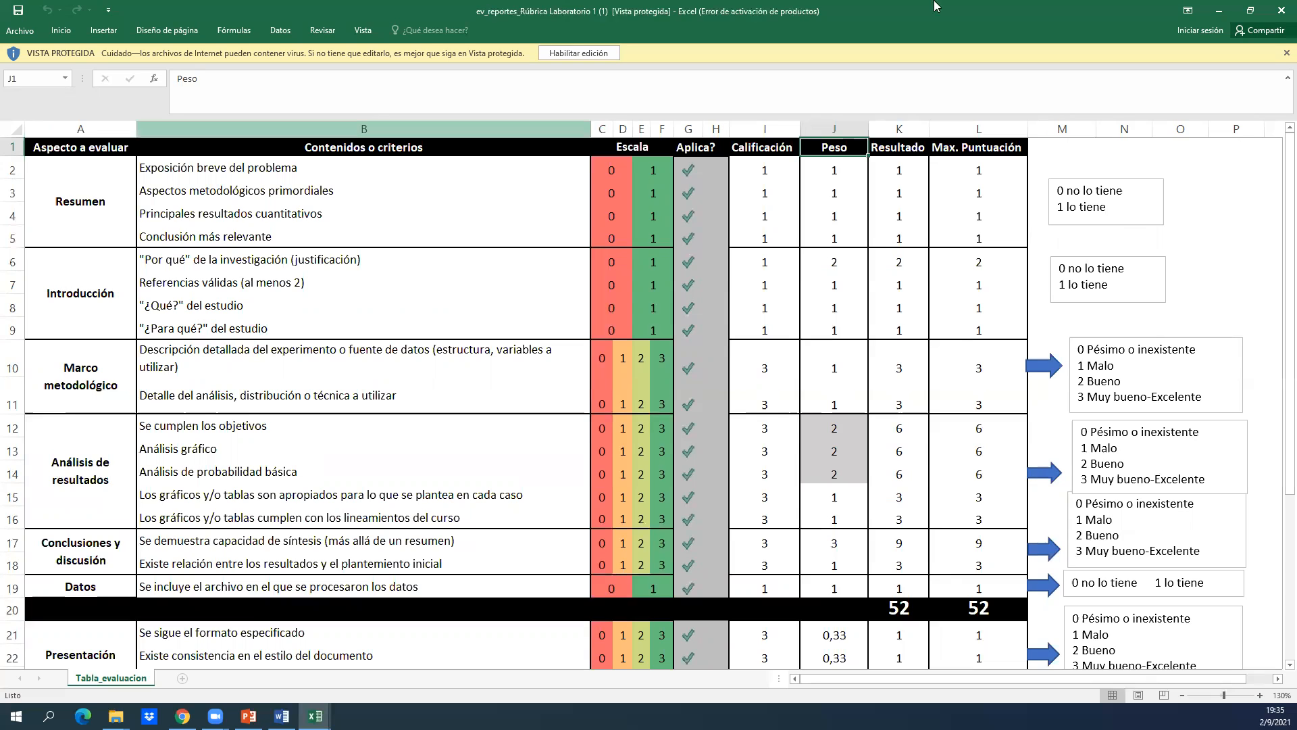
# Close the Laboratorio 1 rubric workbook and dismiss the Office activation wizard.
pyautogui.click(1280, 8)
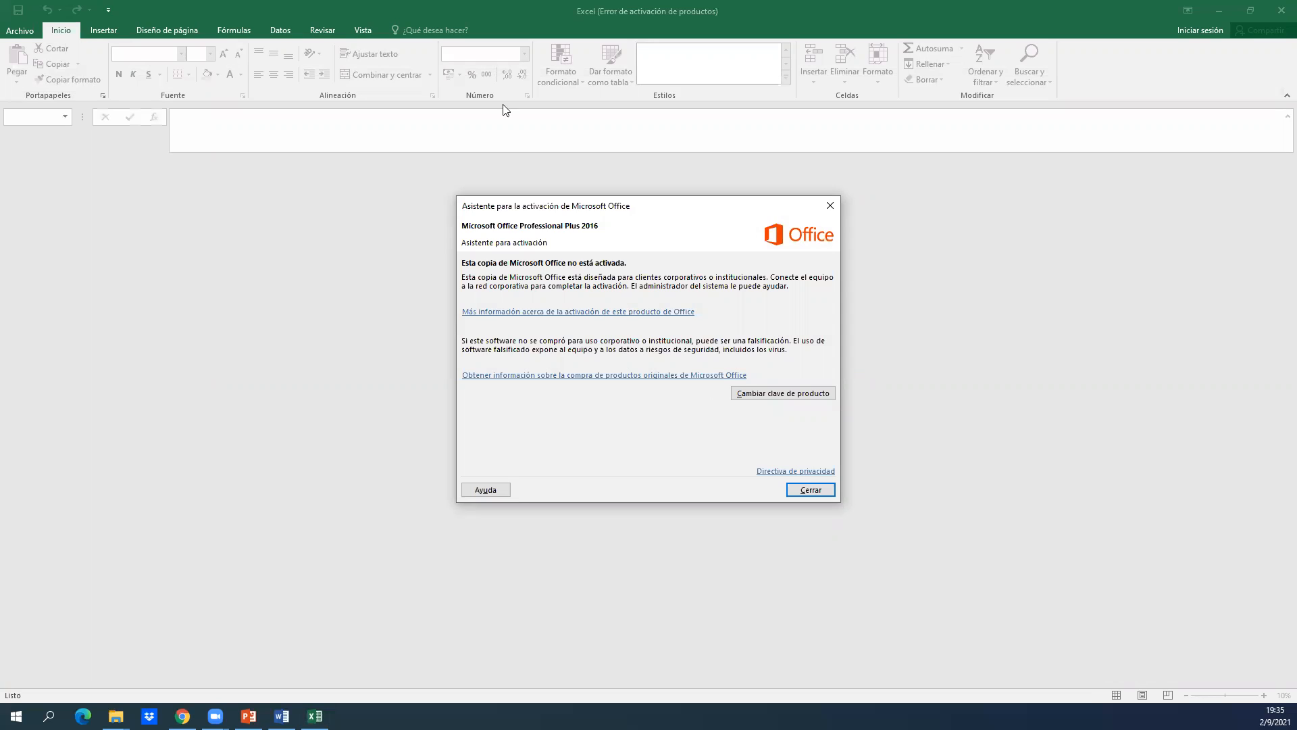
pyautogui.click(827, 493)
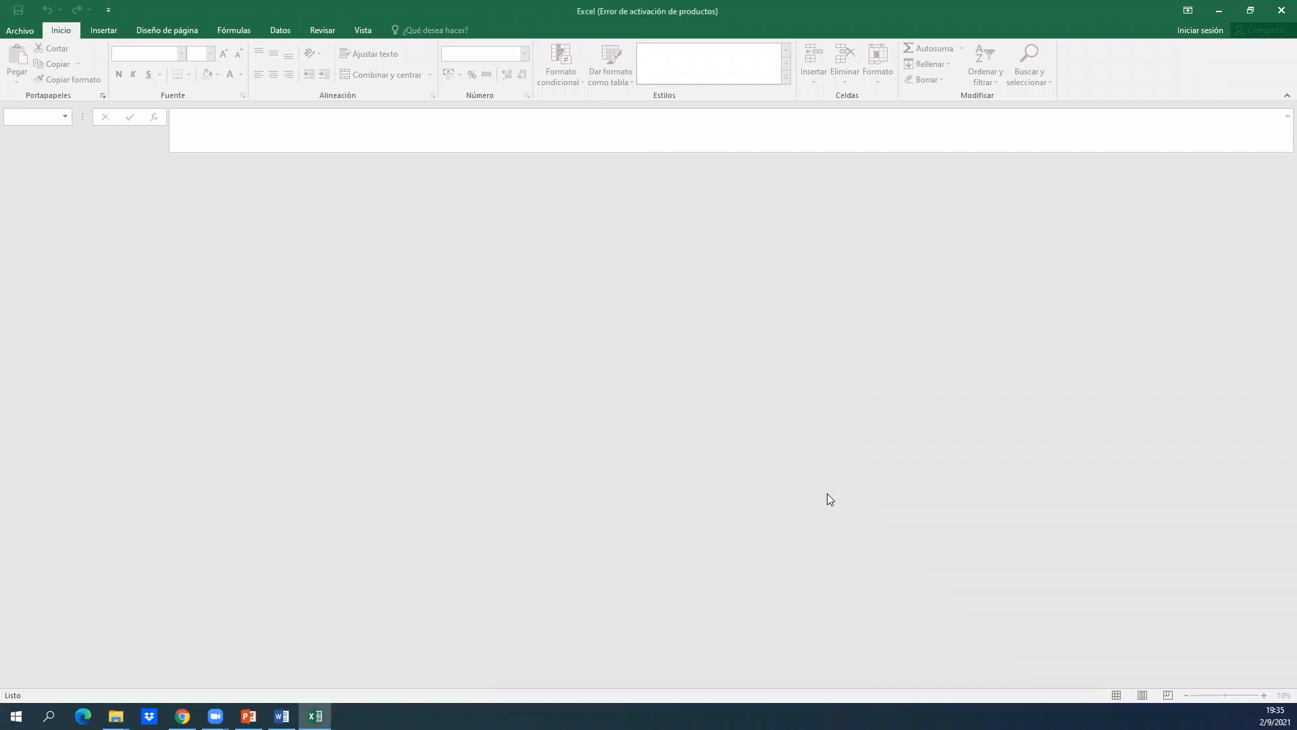